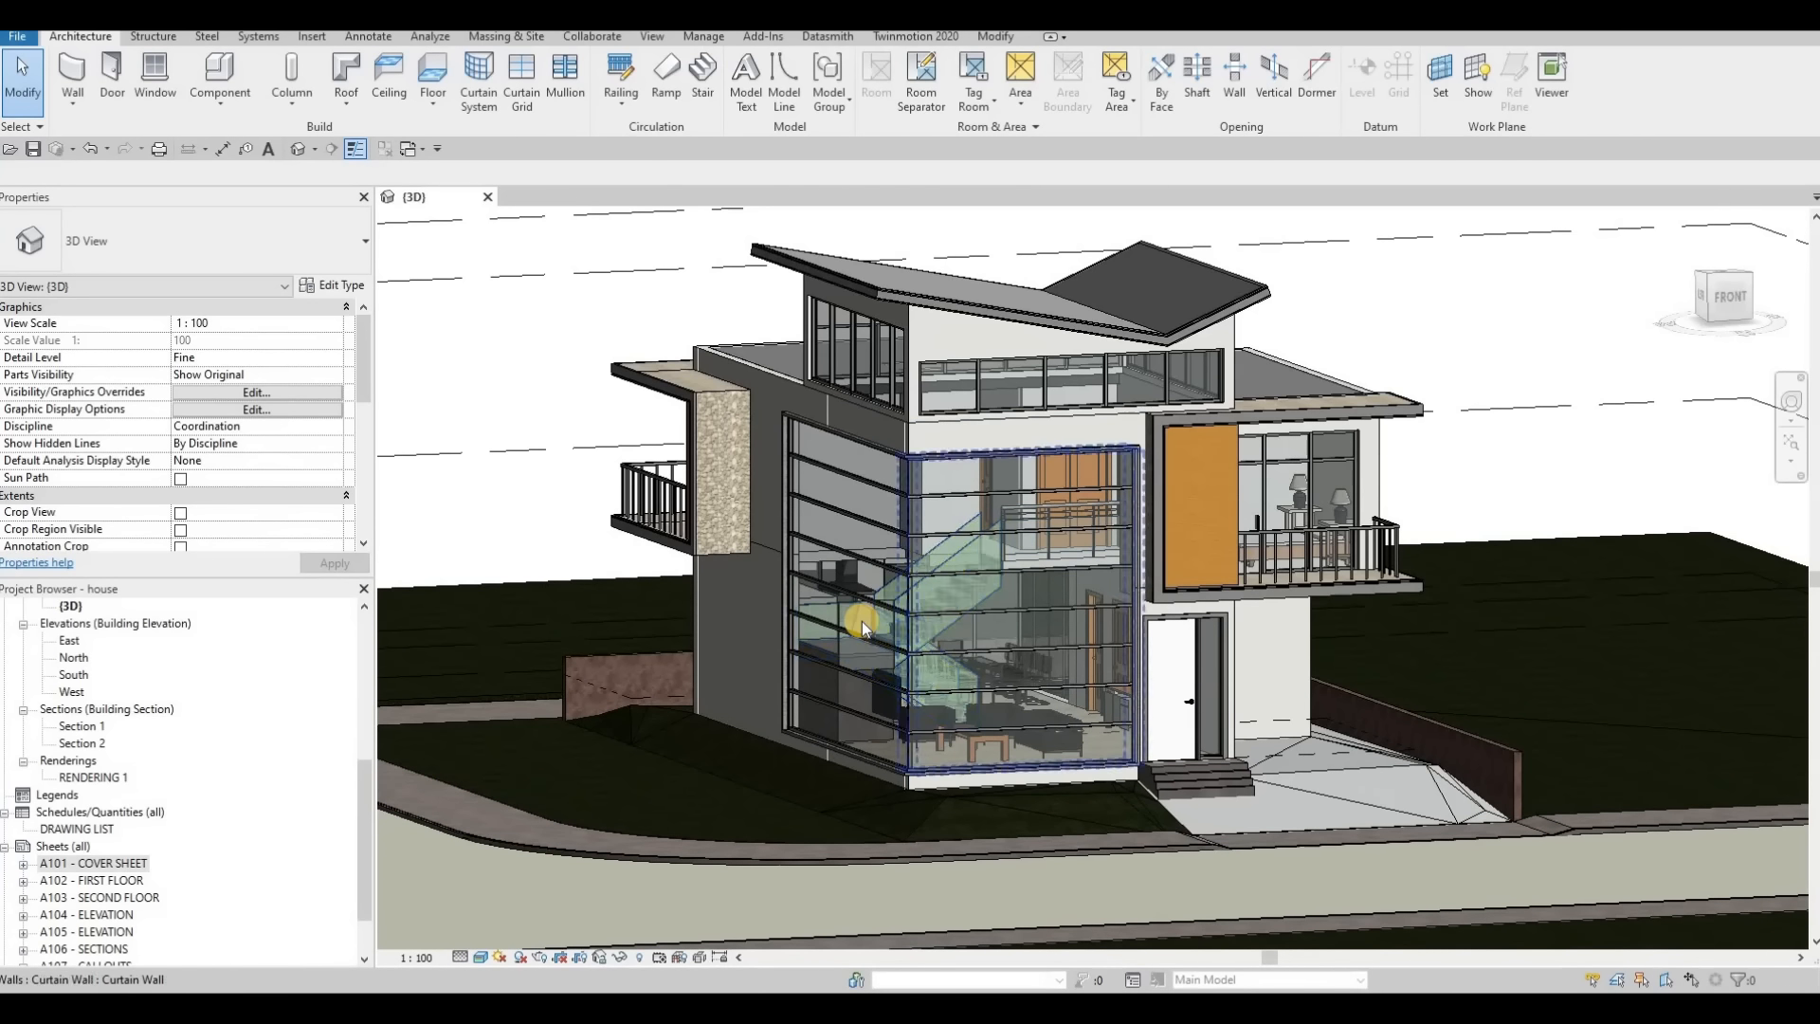
Export the 3D view as an Unreal Datasmith file named HOUSE in the 2090 House project's Revit File folder
{"action": "left_click", "coordinate": [461, 957]}
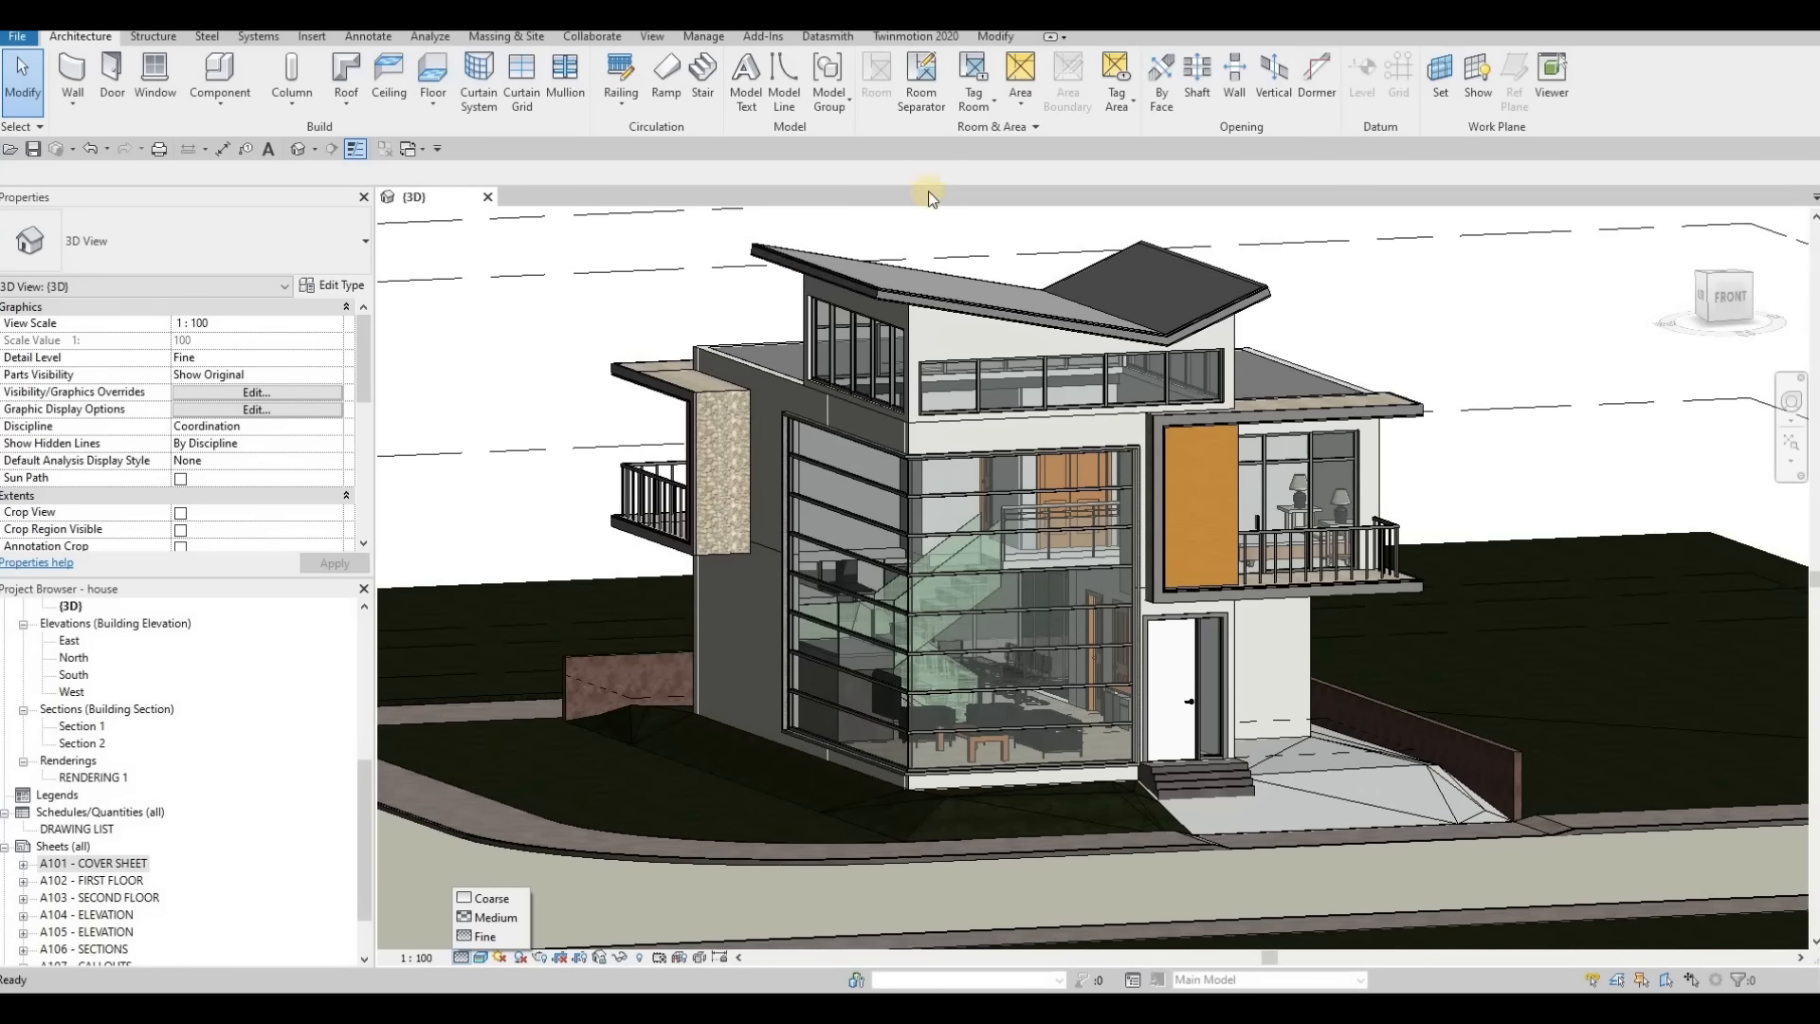
{"action": "left_click", "coordinate": [836, 38]}
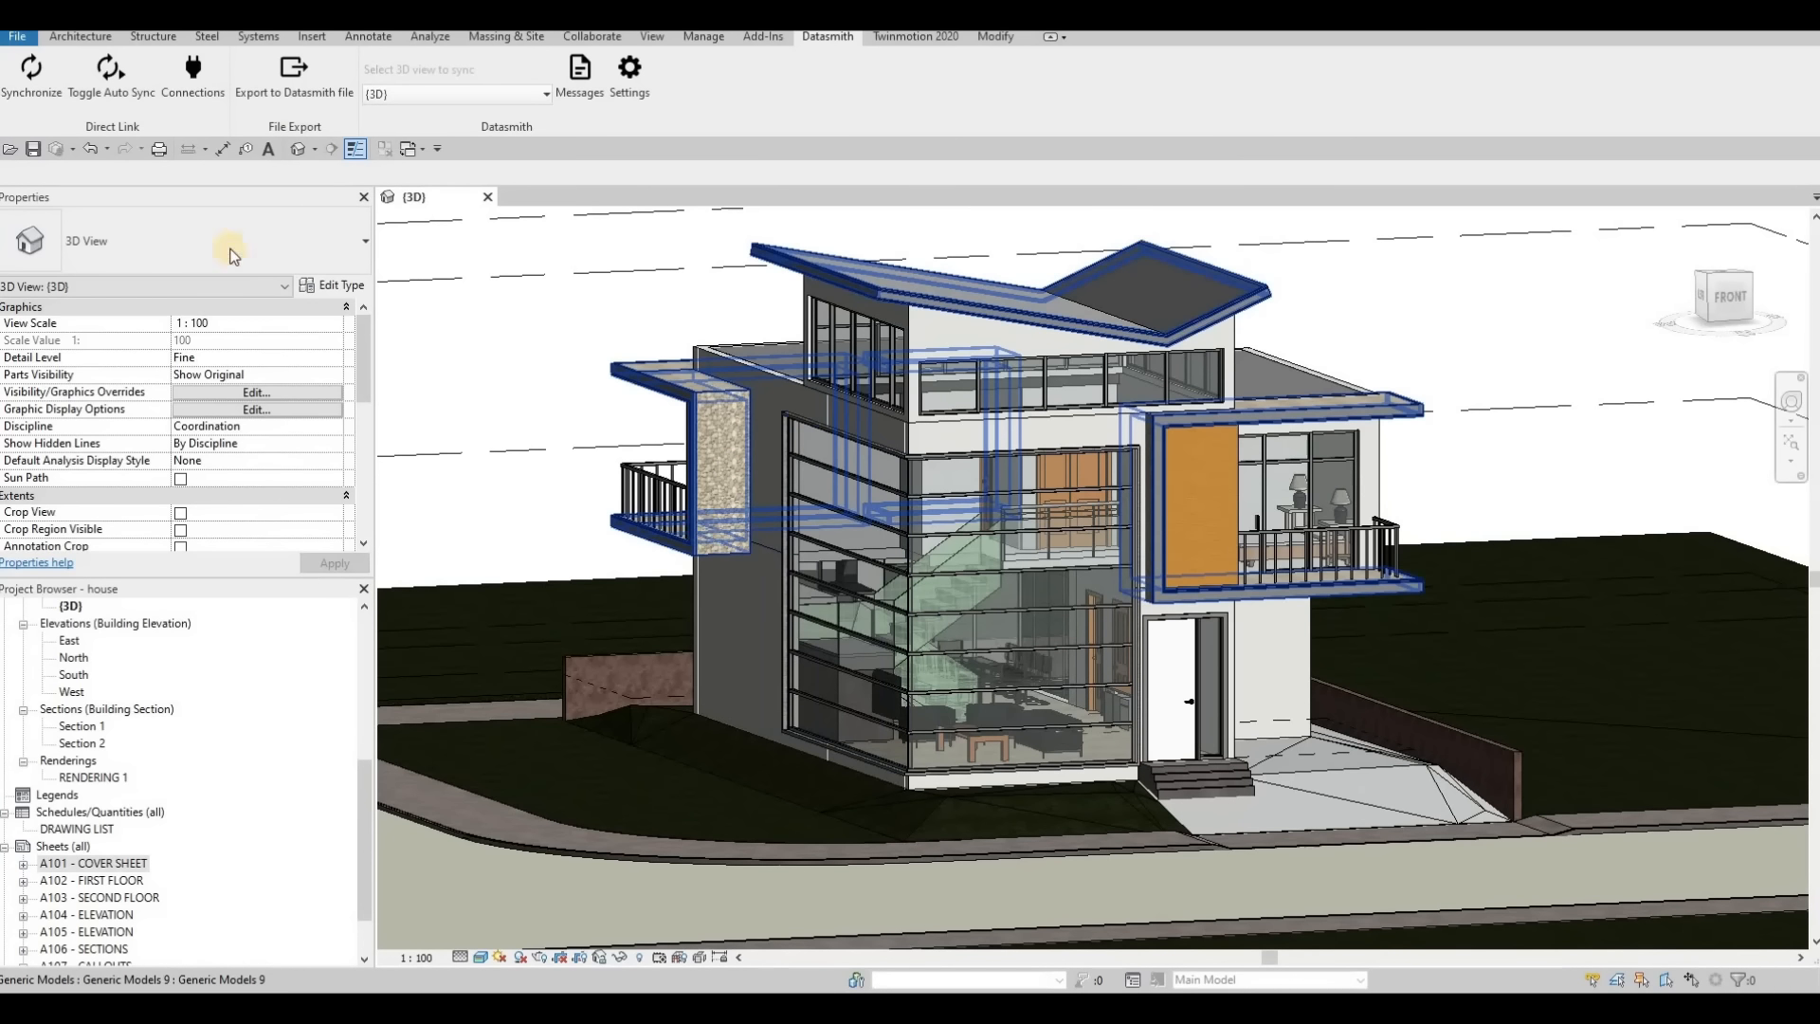
{"action": "left_click", "coordinate": [297, 94]}
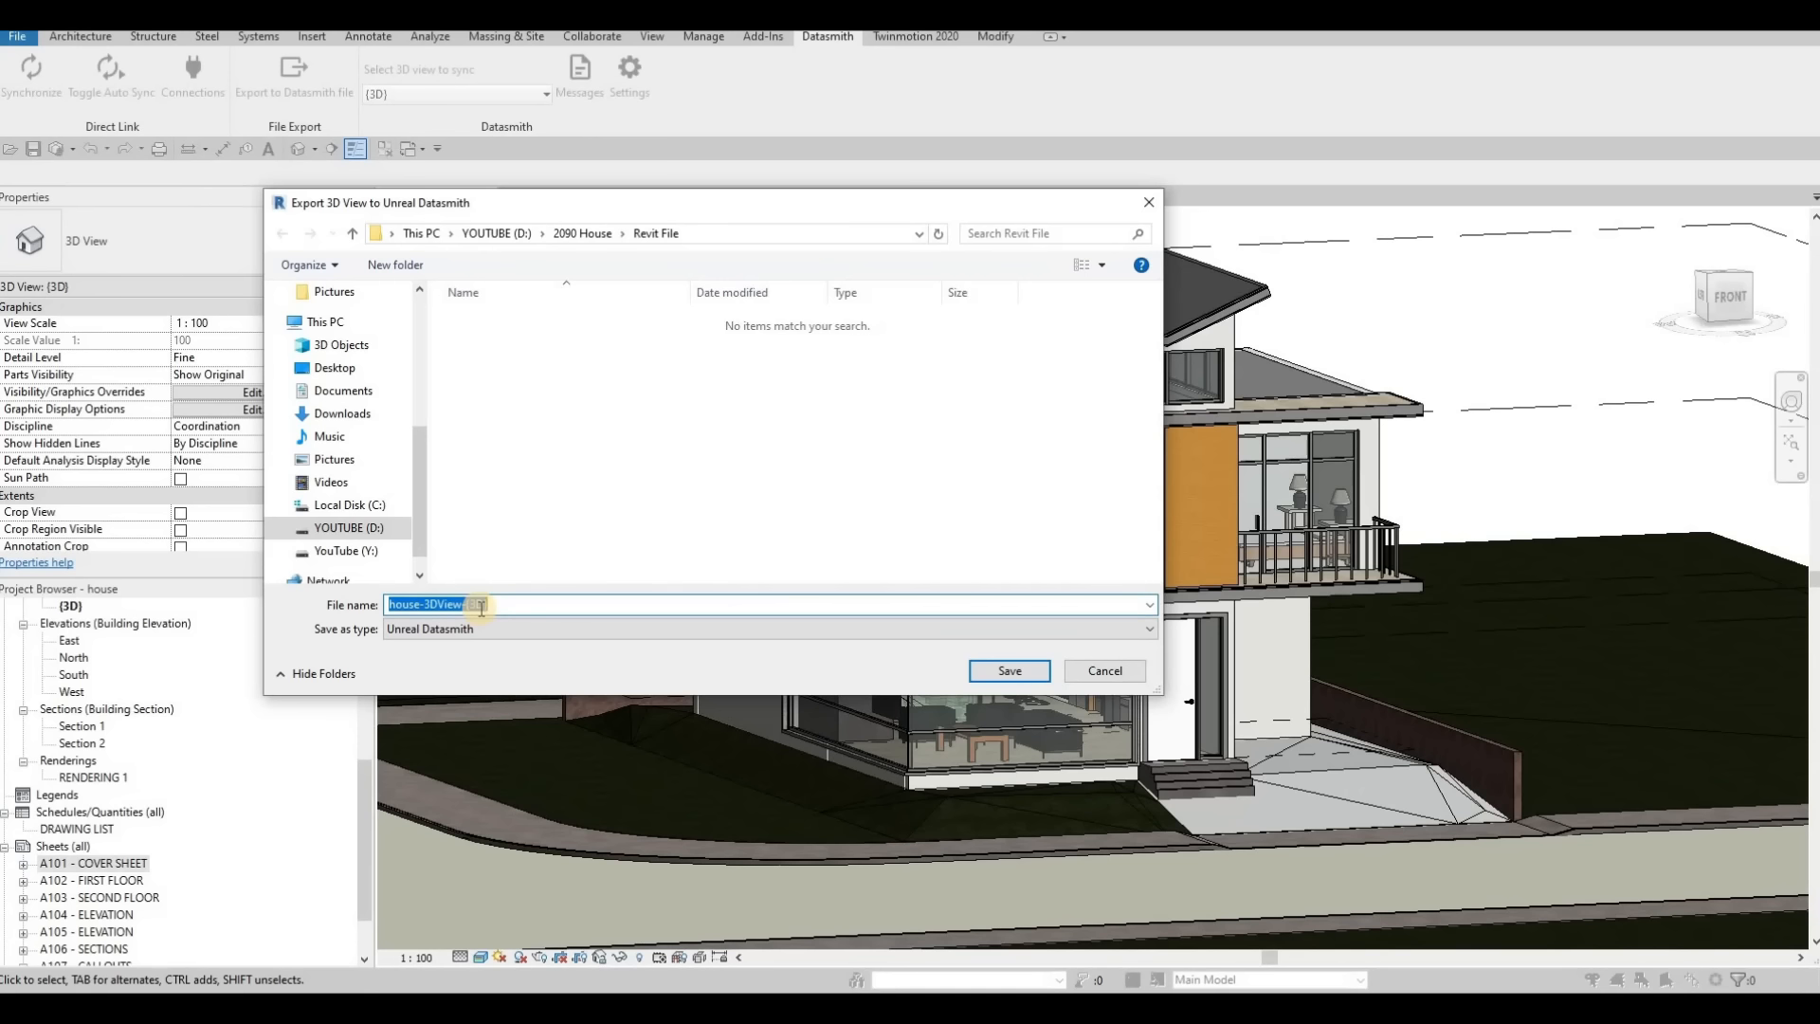
{"action": "key", "text": "Caps_Lock"}
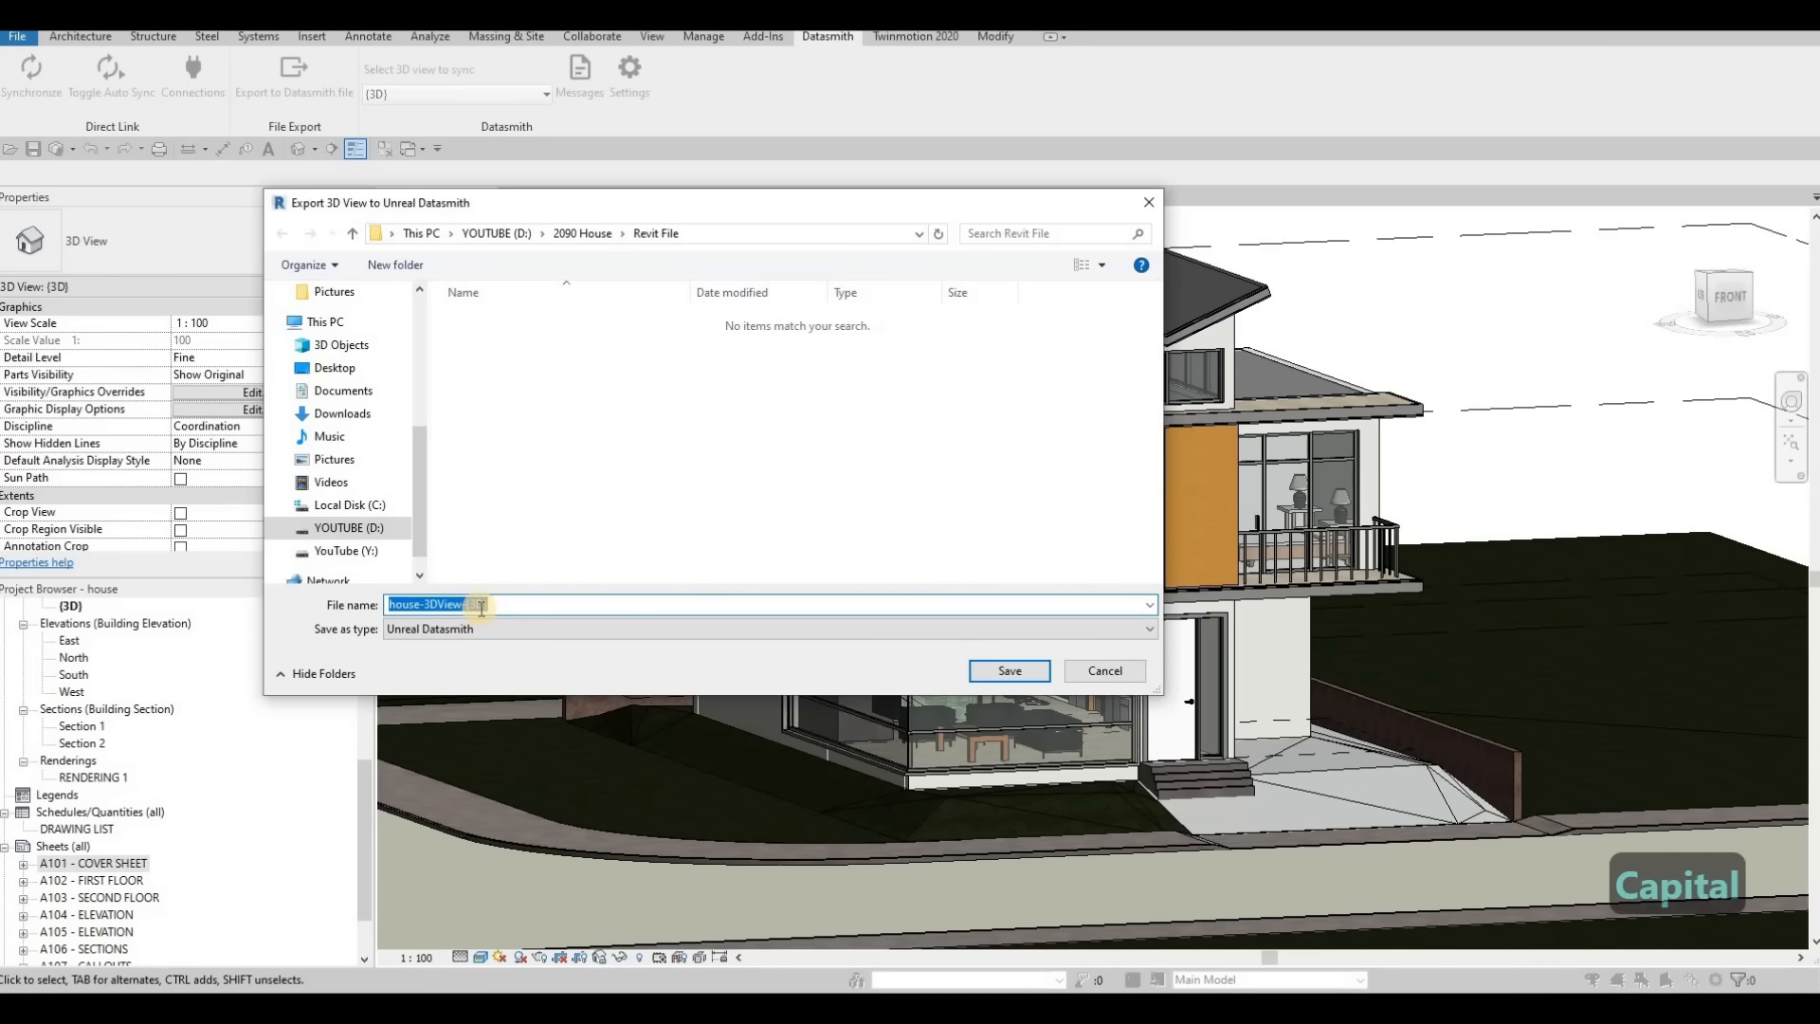
{"action": "key", "text": "Caps_Lock"}
{"action": "type", "text": "h"}
{"action": "key", "text": "BackSpace"}
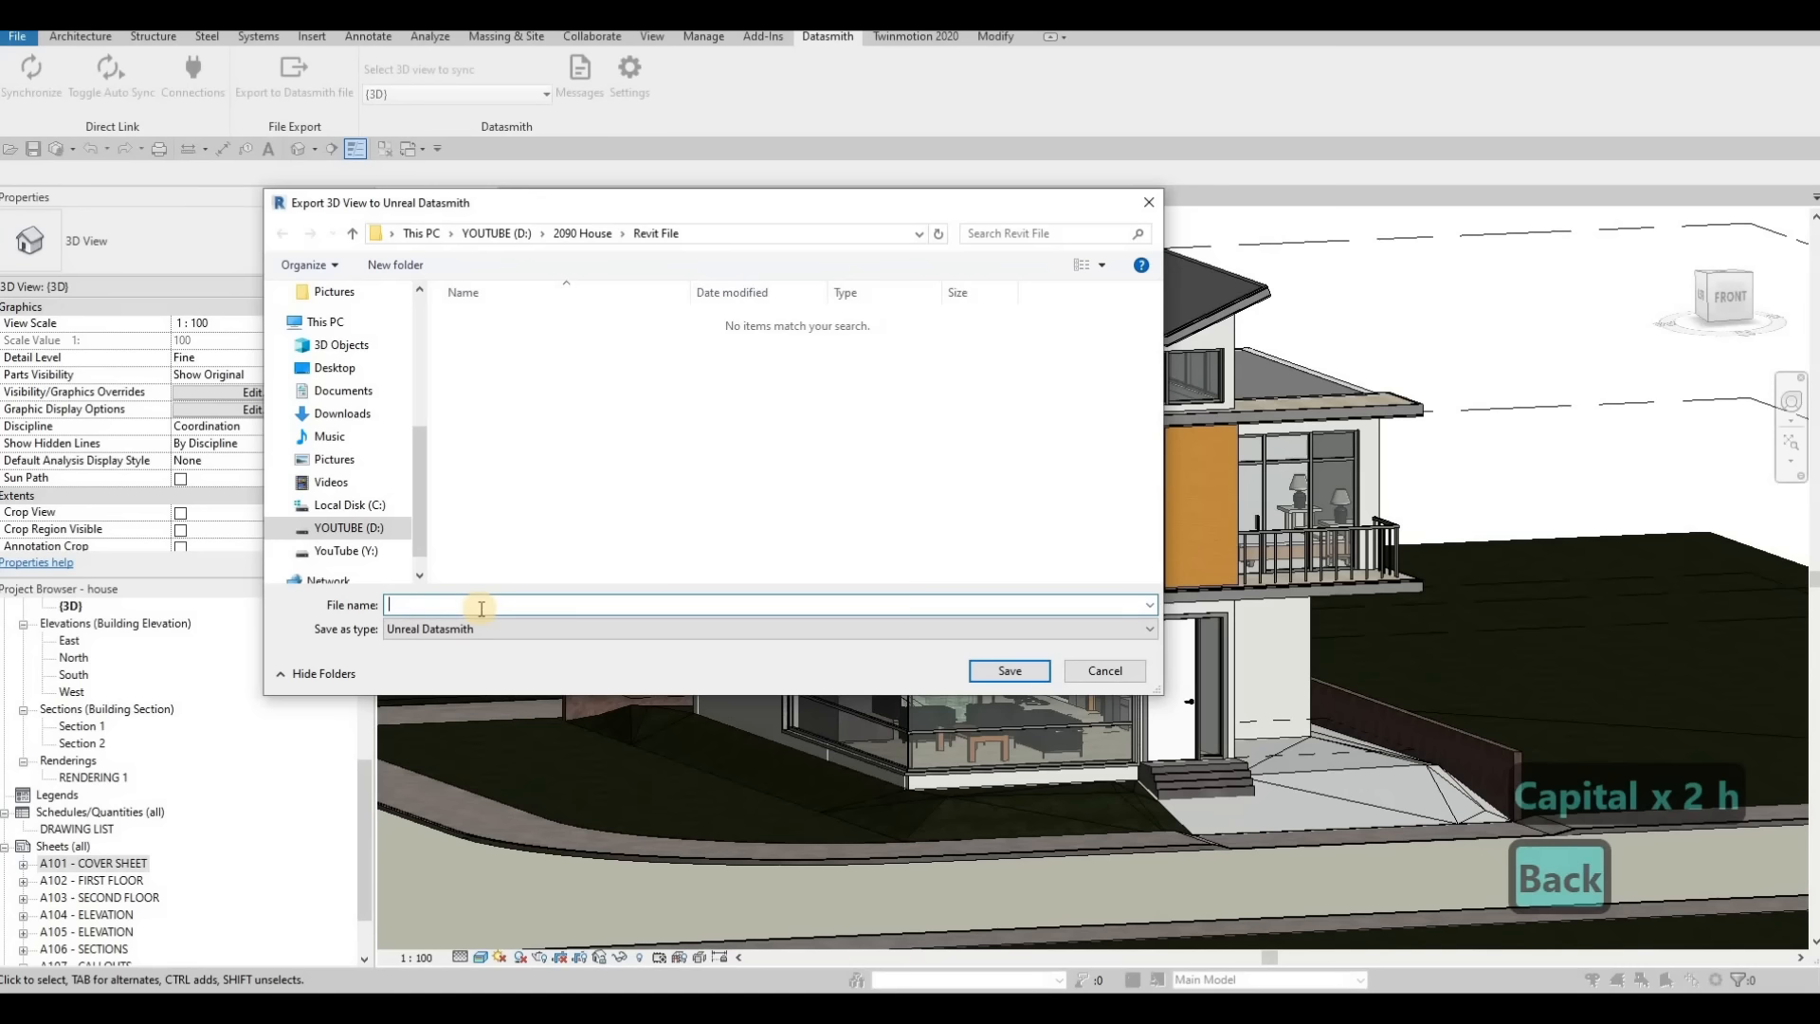
{"action": "key", "text": "Caps_Lock"}
{"action": "type", "text": "HOU"}
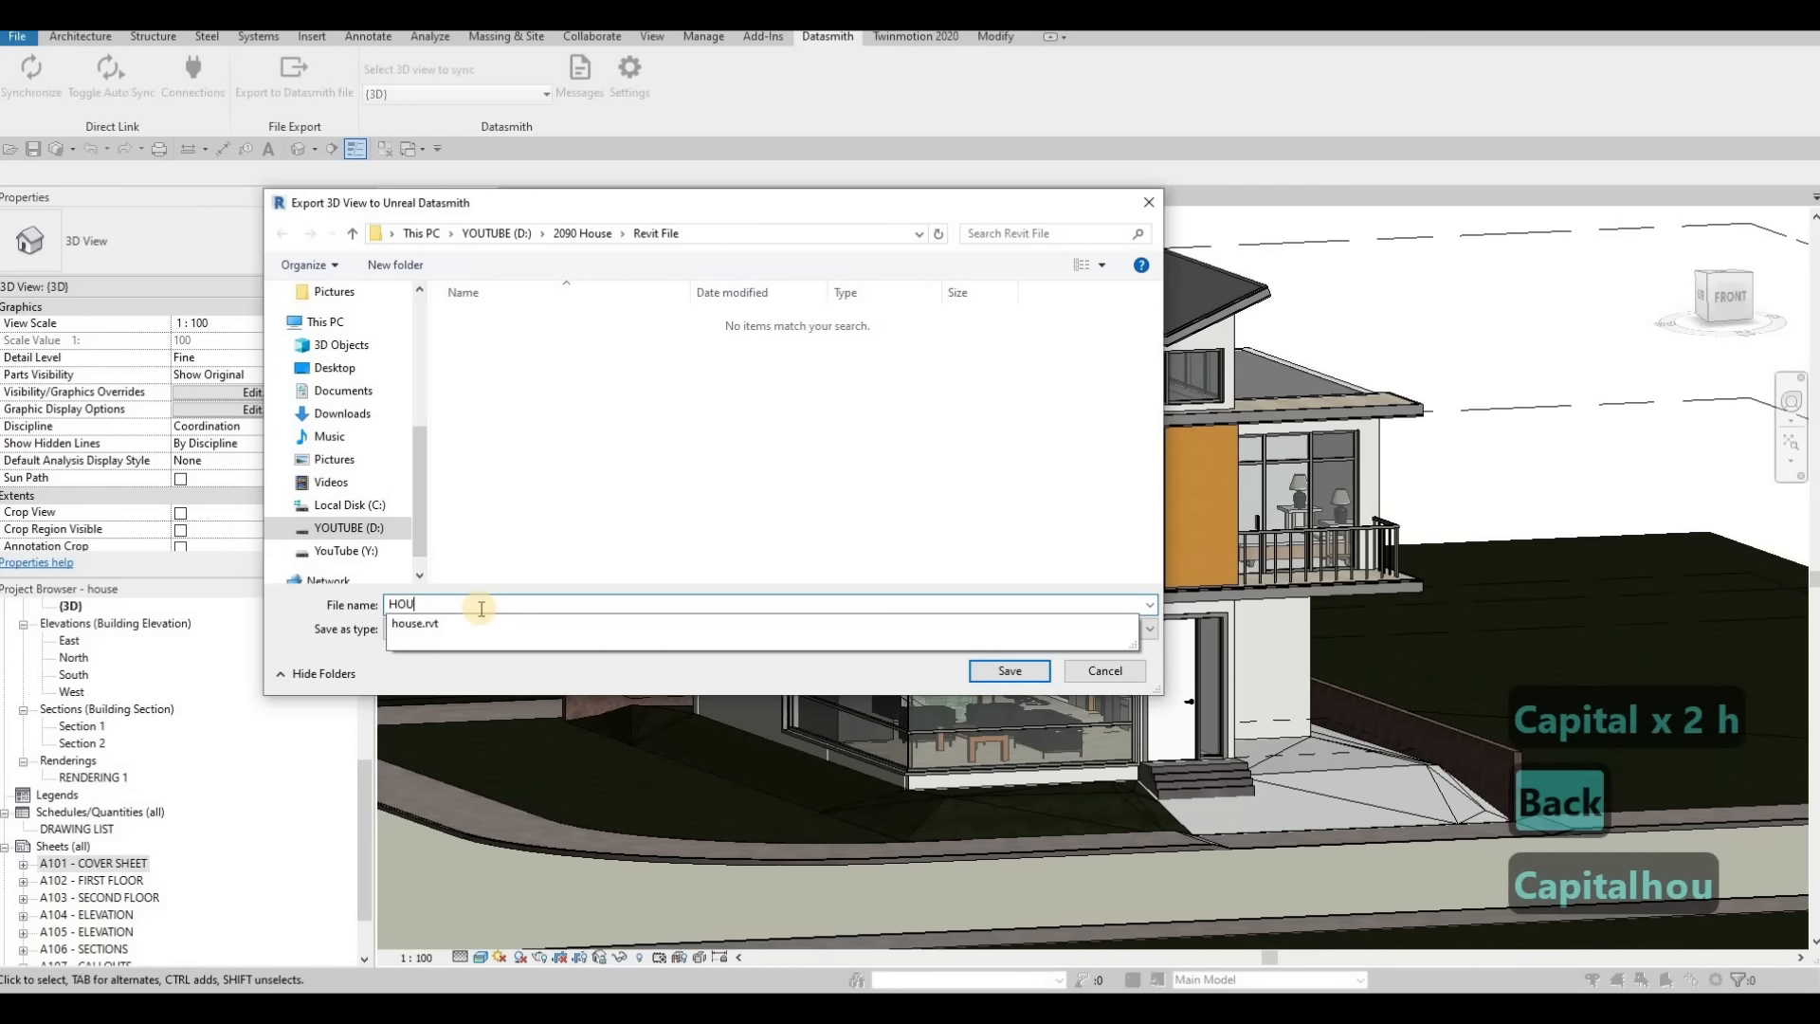
{"action": "type", "text": "AS"}
{"action": "key", "text": "BackSpace"}
{"action": "key", "text": "BackSpace"}
{"action": "type", "text": "SE"}
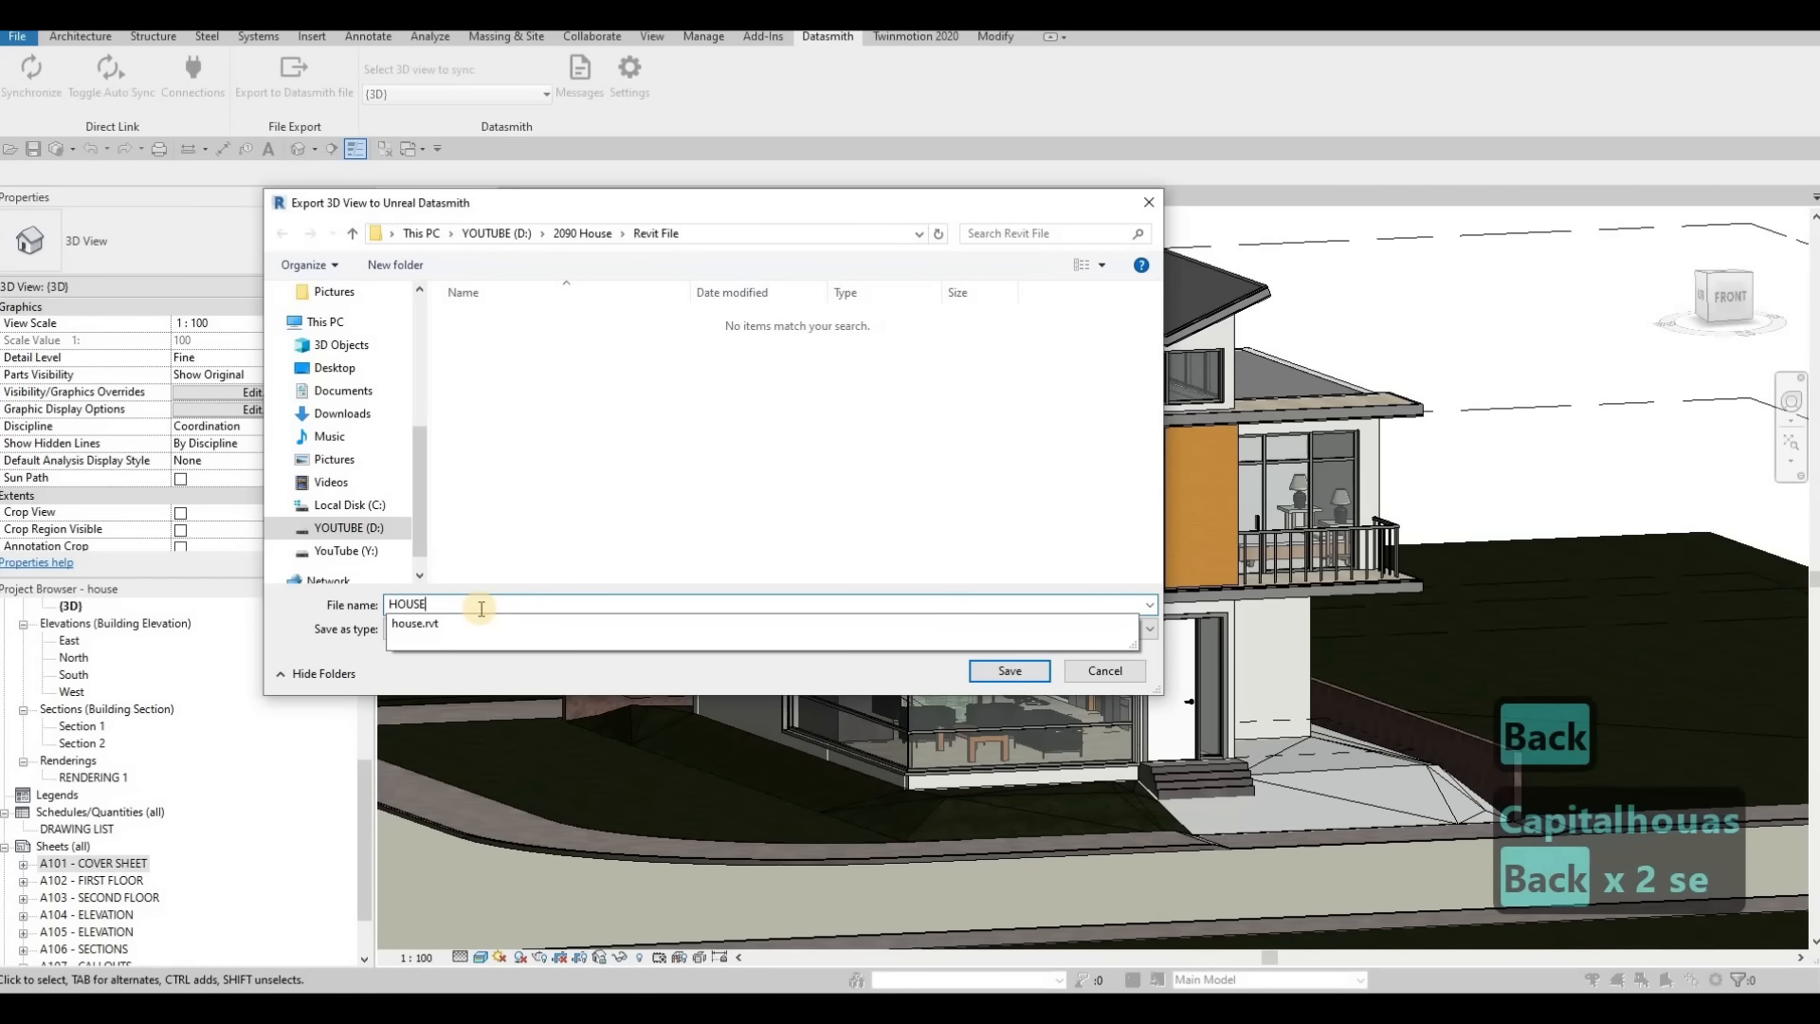
{"action": "left_click", "coordinate": [481, 610]}
{"action": "left_click", "coordinate": [1018, 670]}
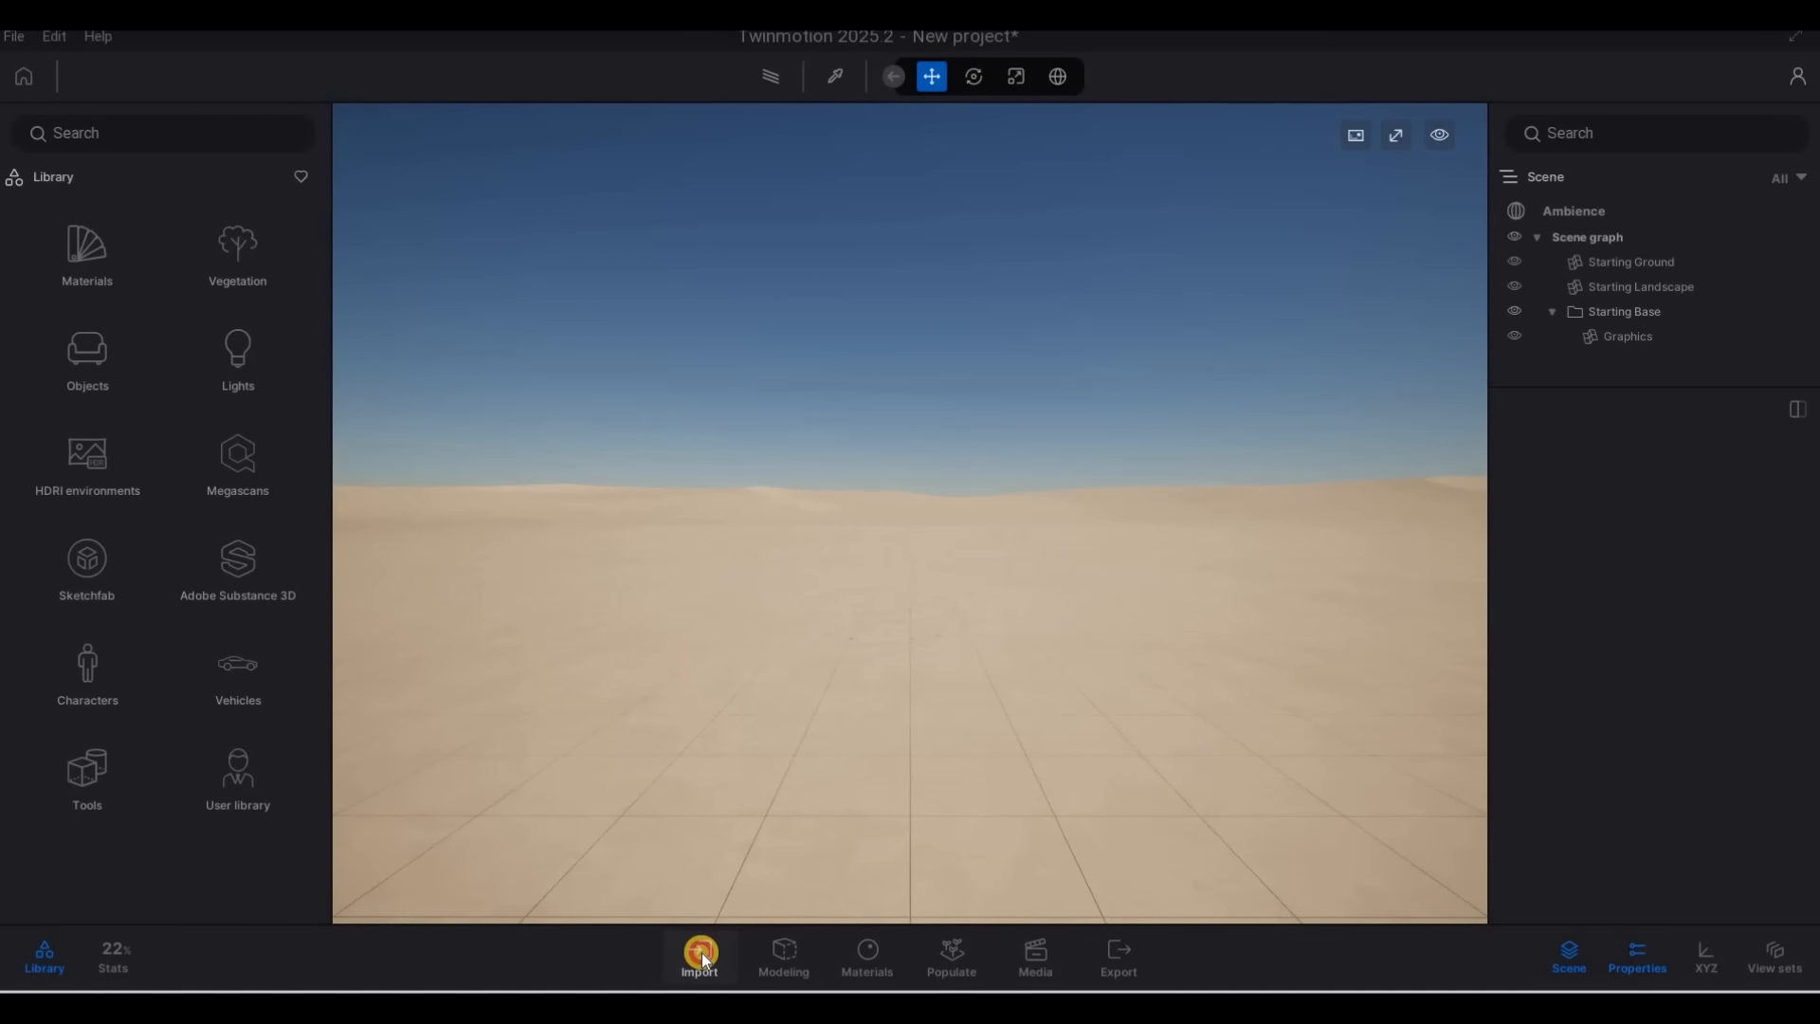
Switch to Twinmotion and import the geometry file HOUSE.udatasmith from D:\2090 House\Revit File
{"action": "left_click", "coordinate": [701, 953]}
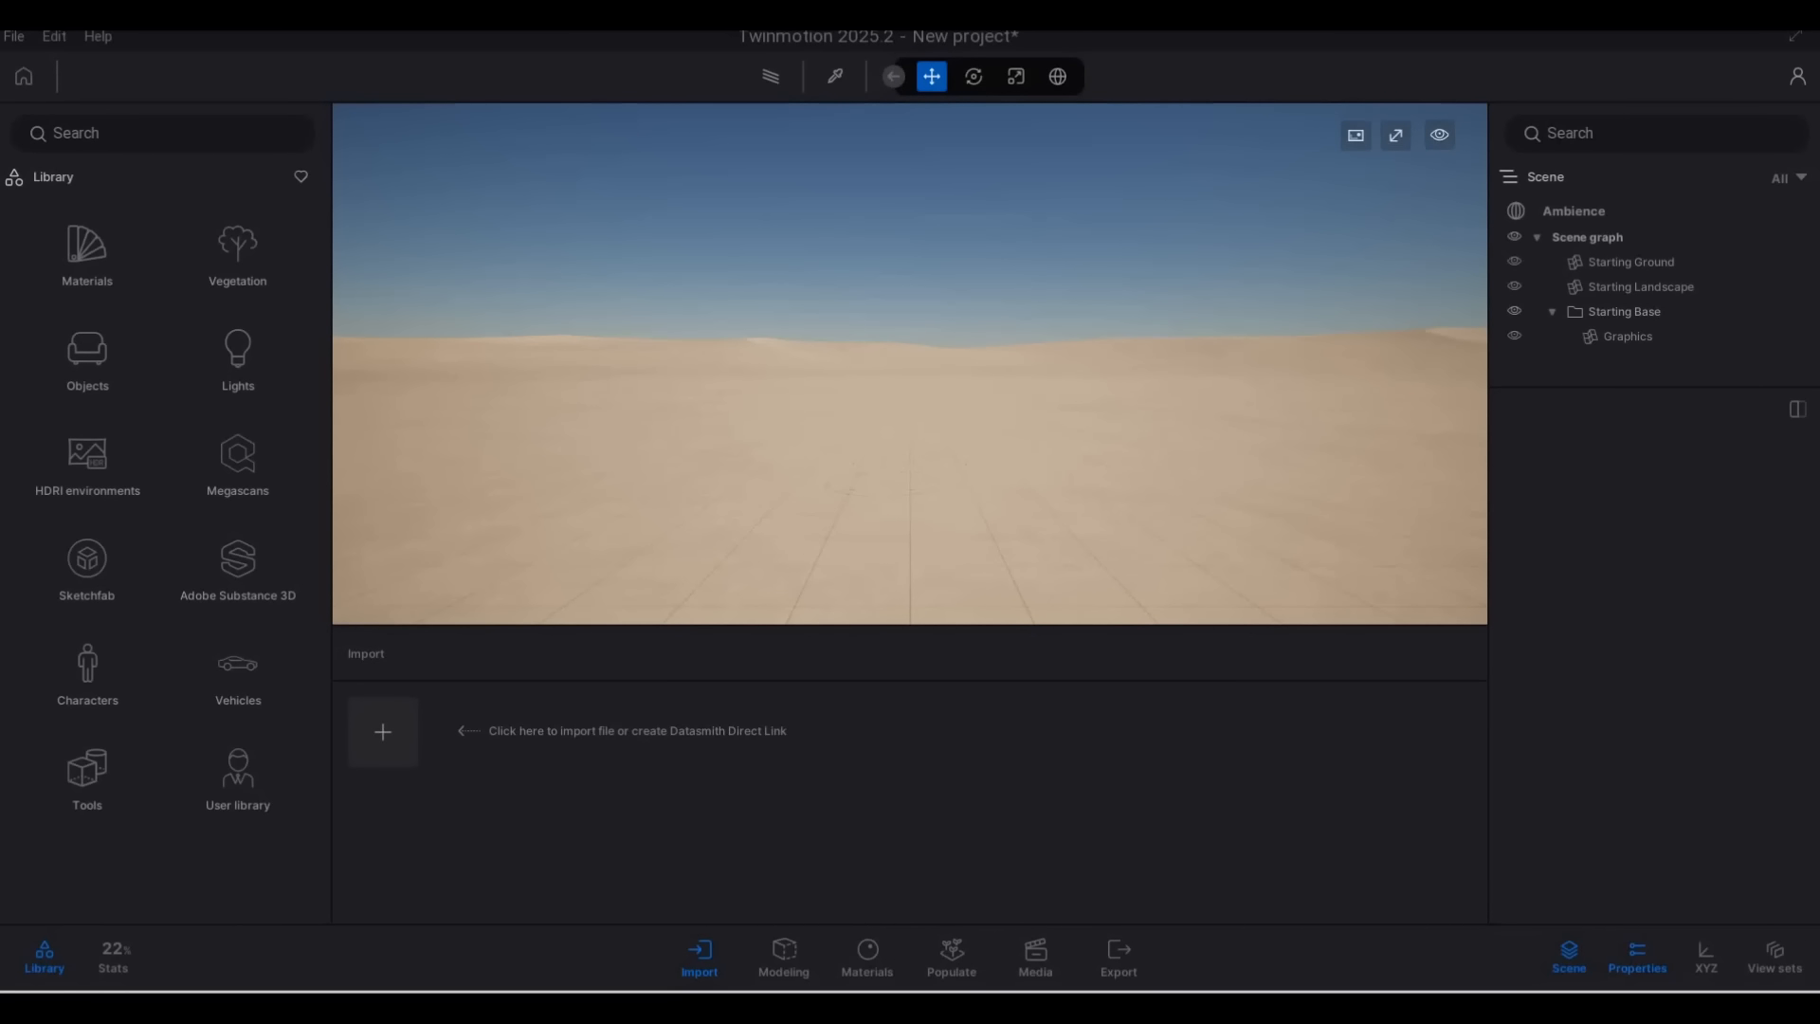
{"action": "key", "text": "ctrl+c"}
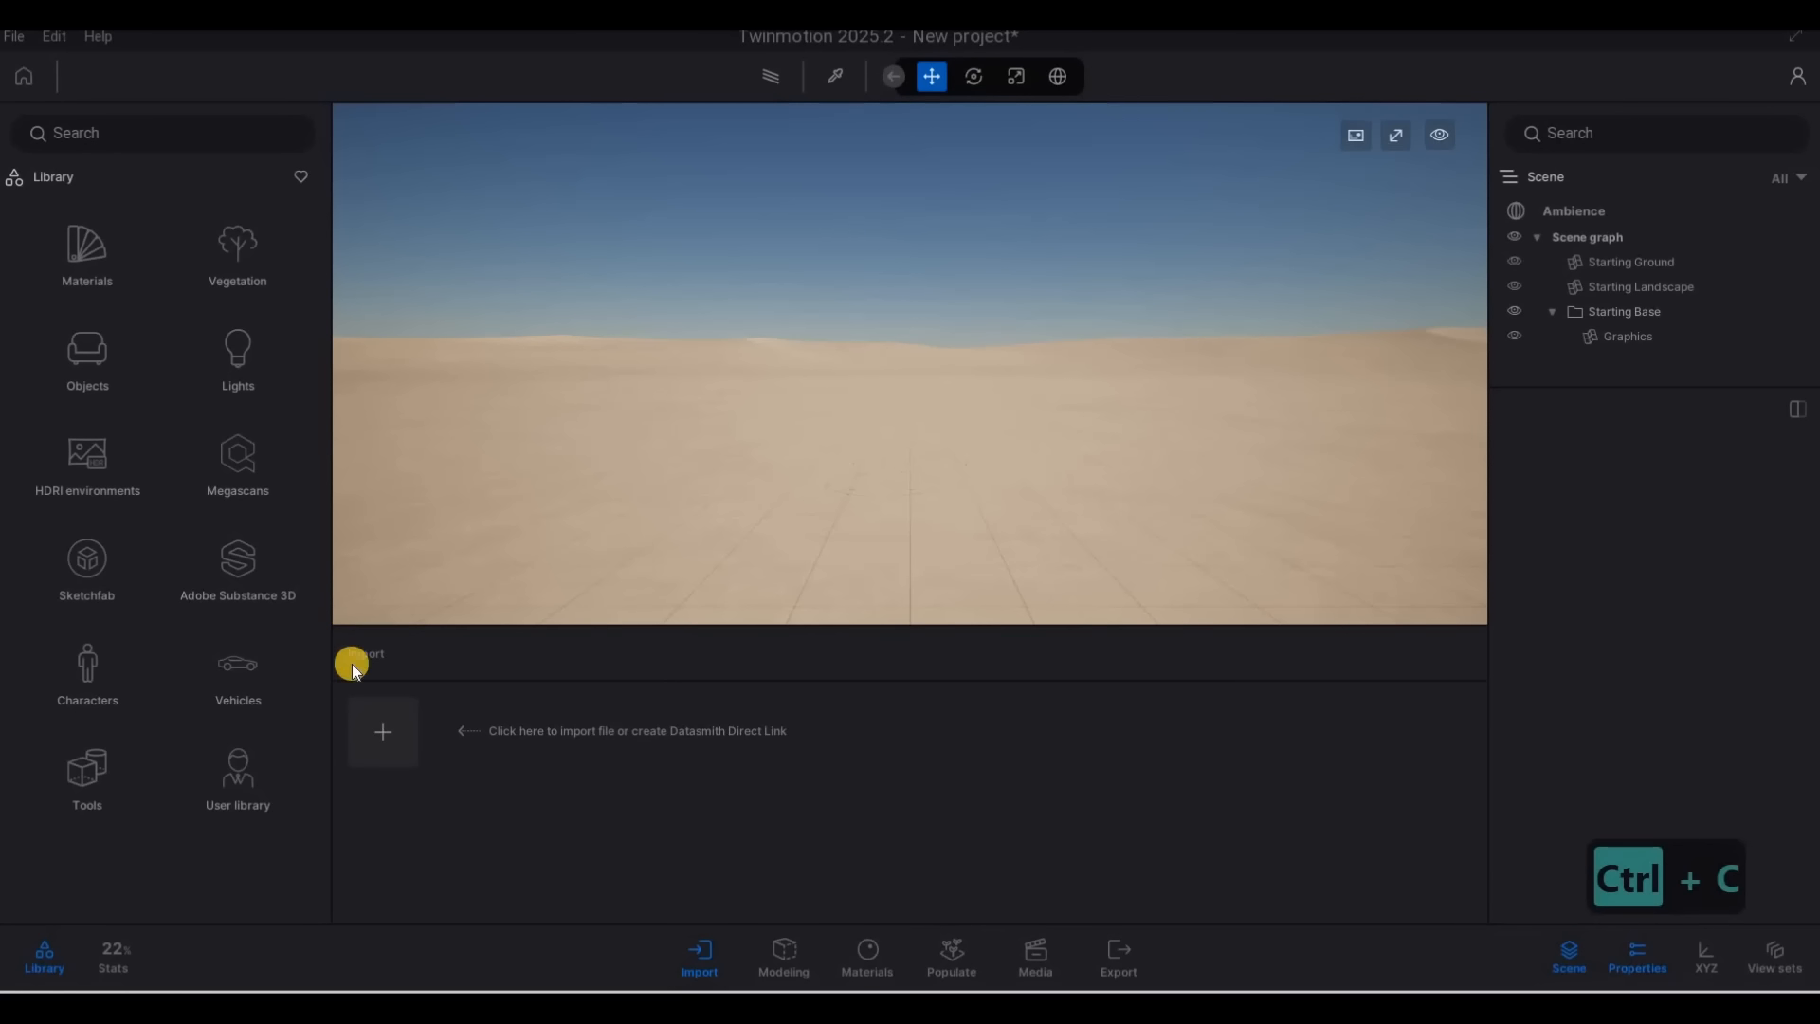
{"action": "left_click", "coordinate": [384, 728]}
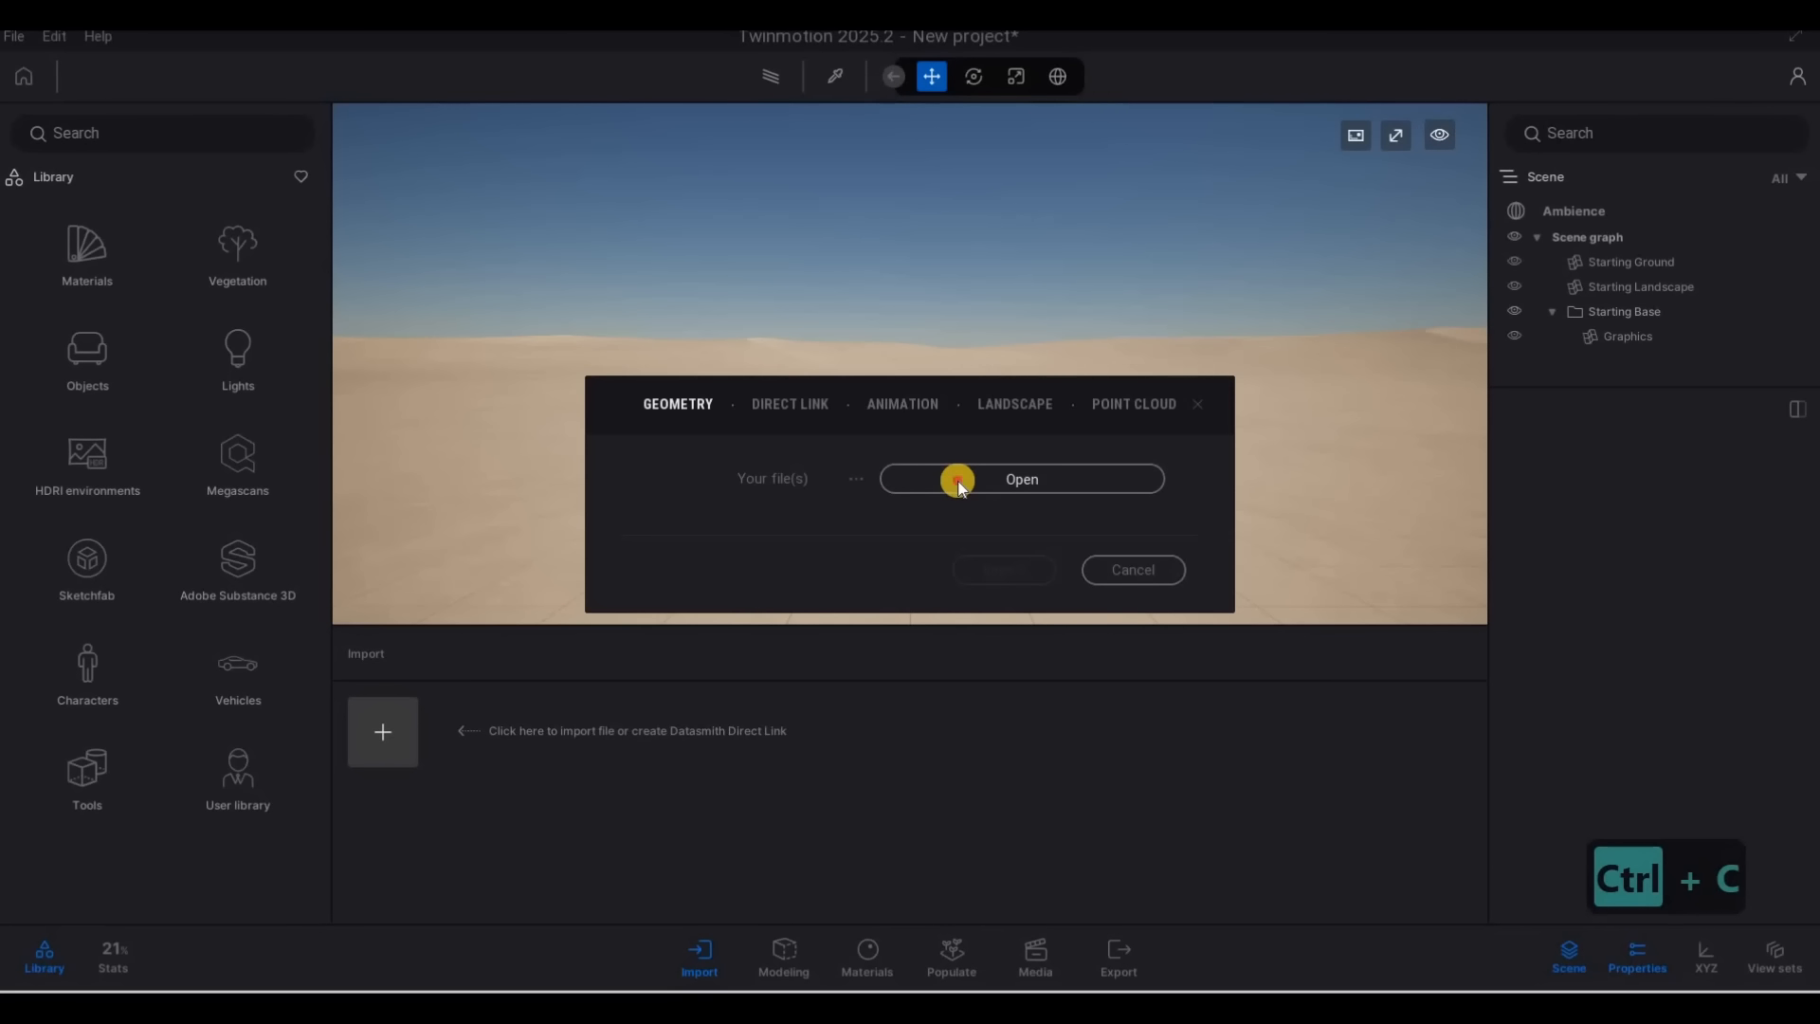
{"action": "left_click", "coordinate": [958, 481]}
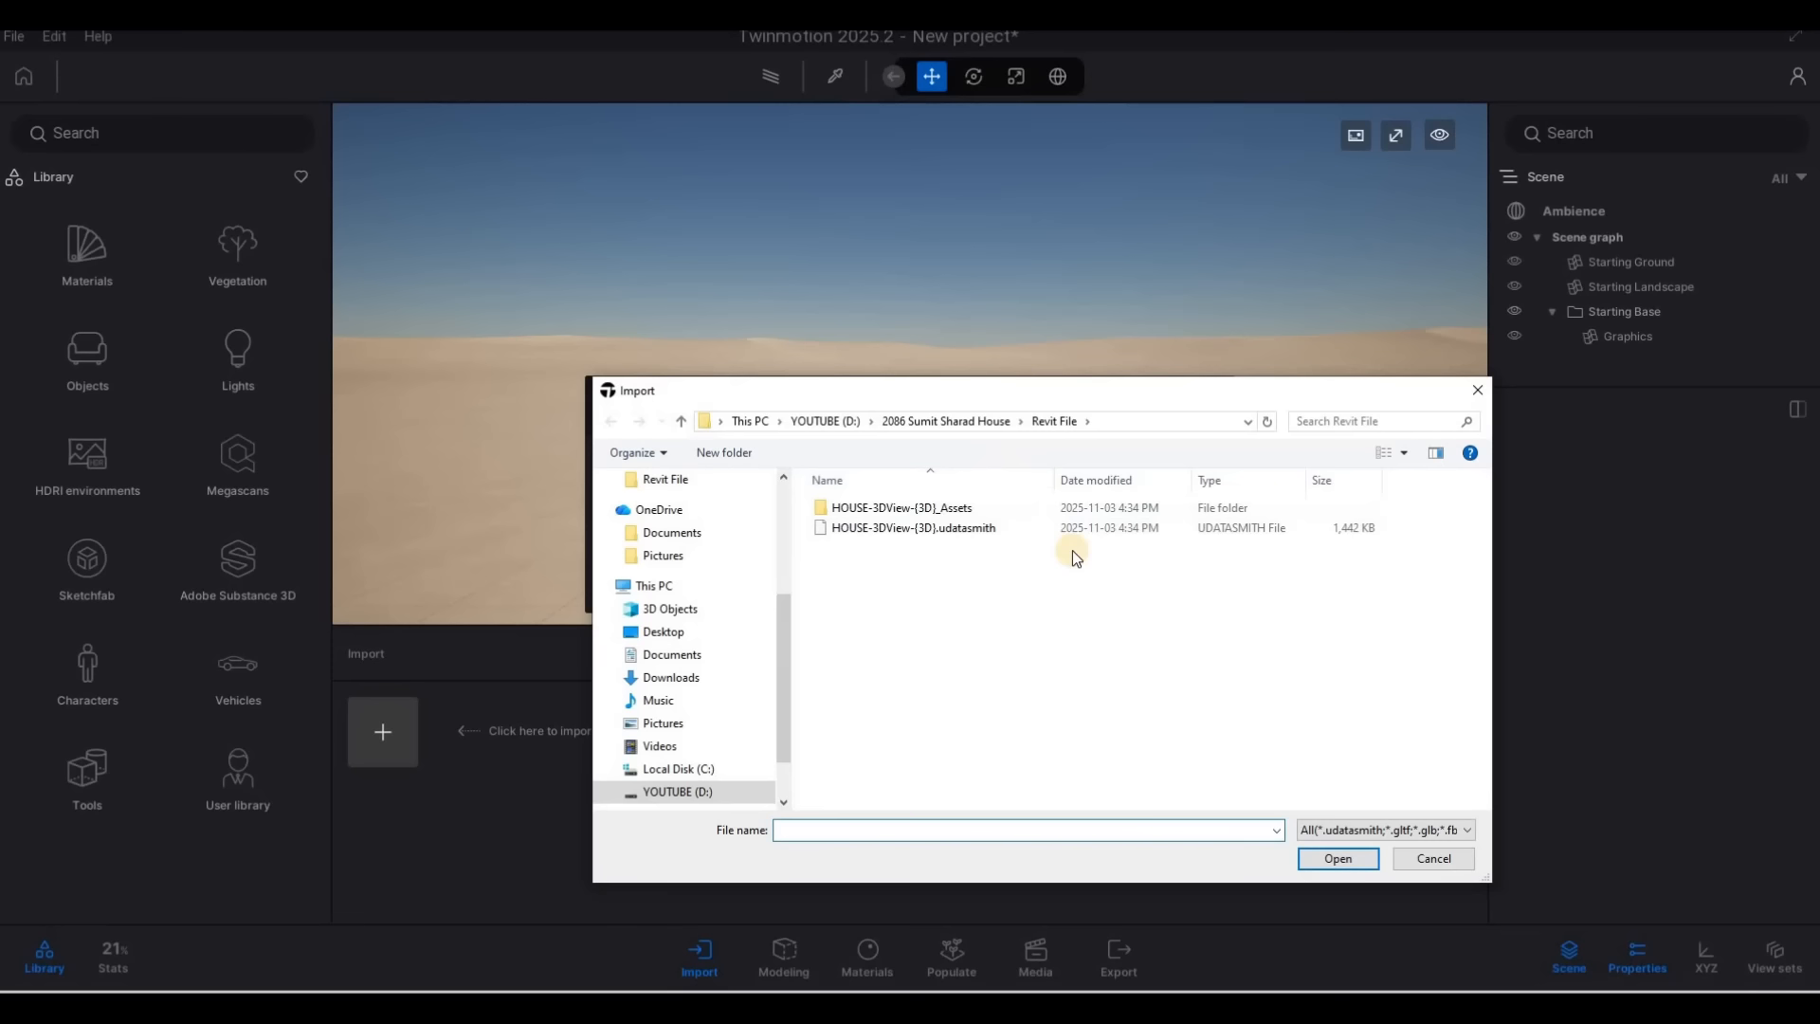
{"action": "key", "text": "ctrl+v"}
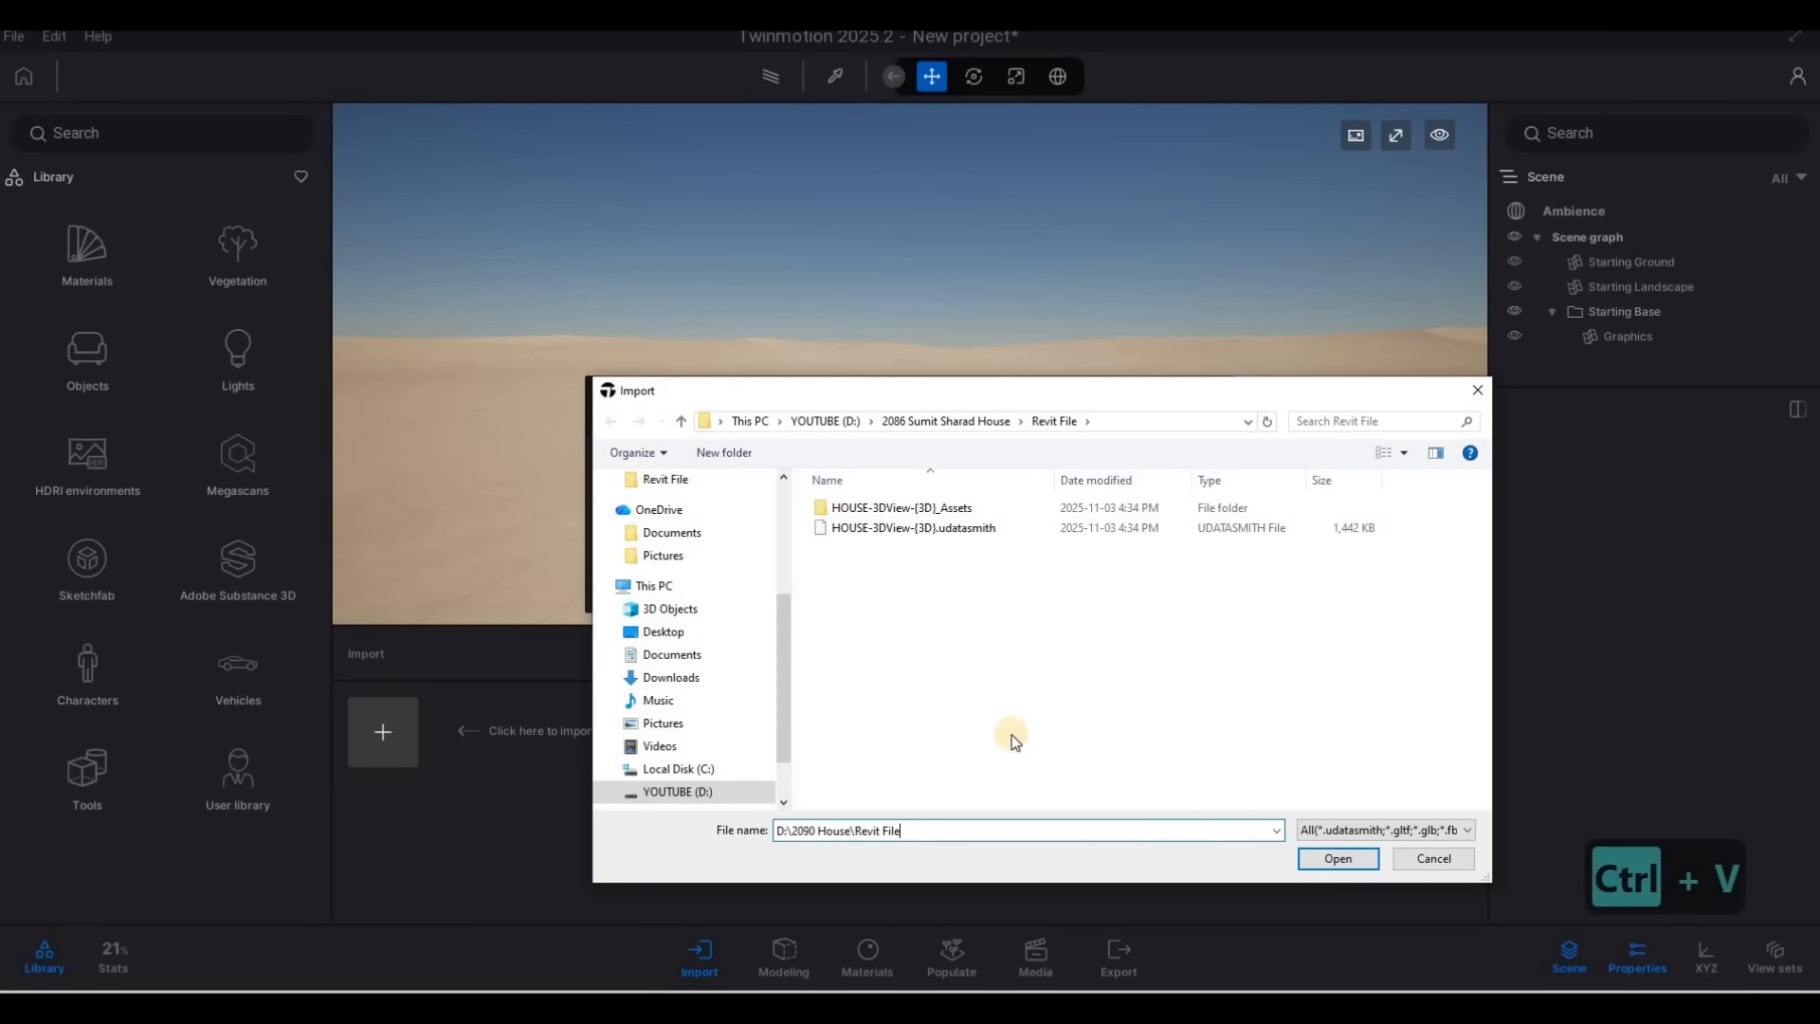
{"action": "key", "text": "Return"}
{"action": "left_click", "coordinate": [879, 527]}
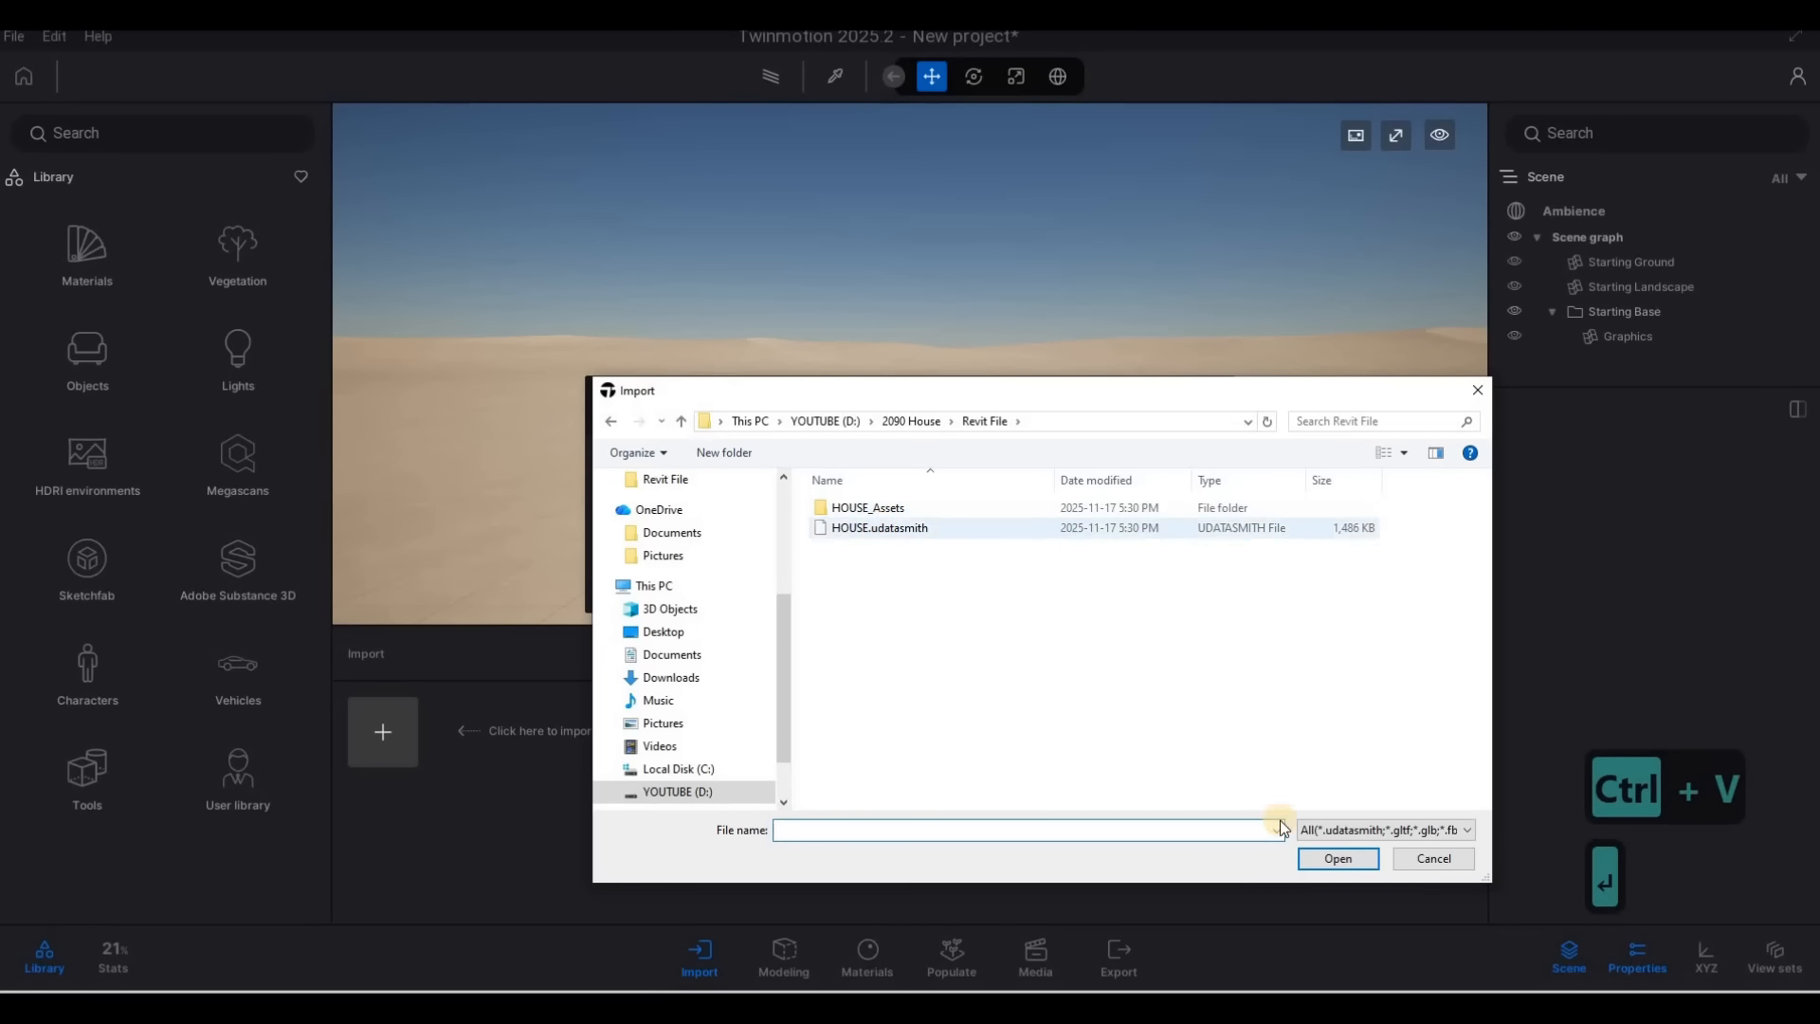
{"action": "left_click", "coordinate": [1337, 863]}
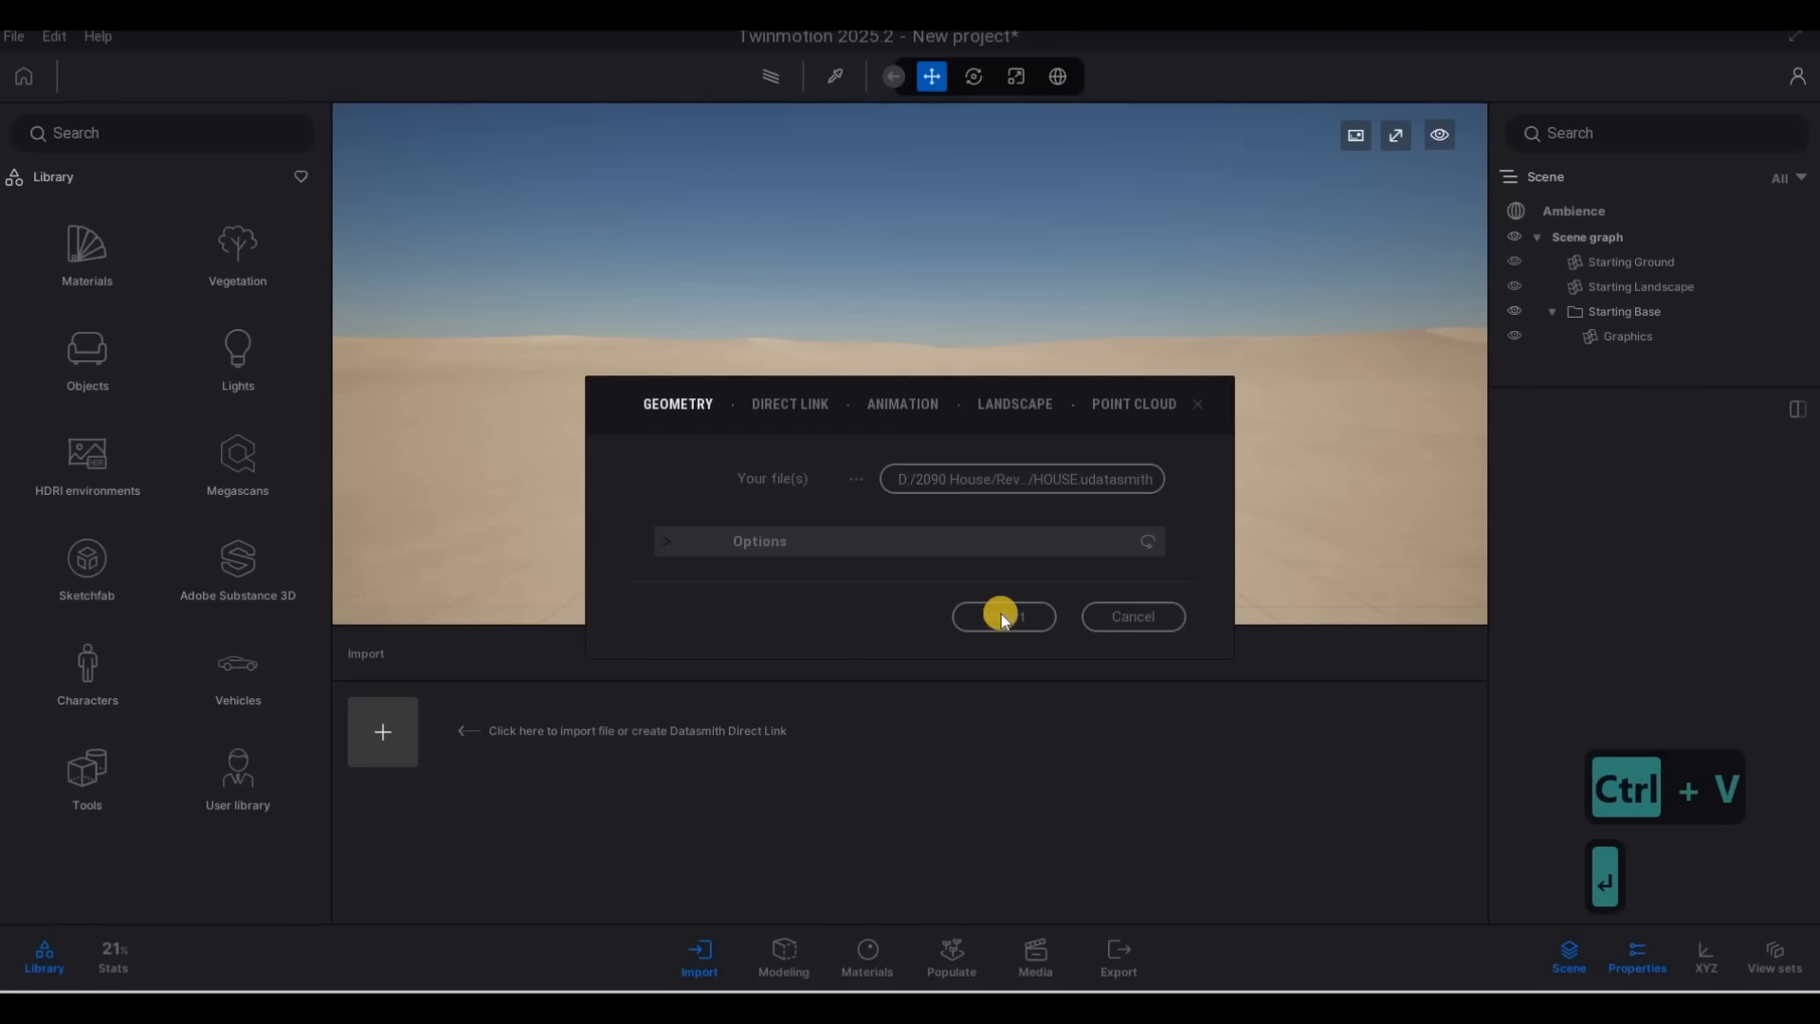
{"action": "left_click", "coordinate": [997, 612]}
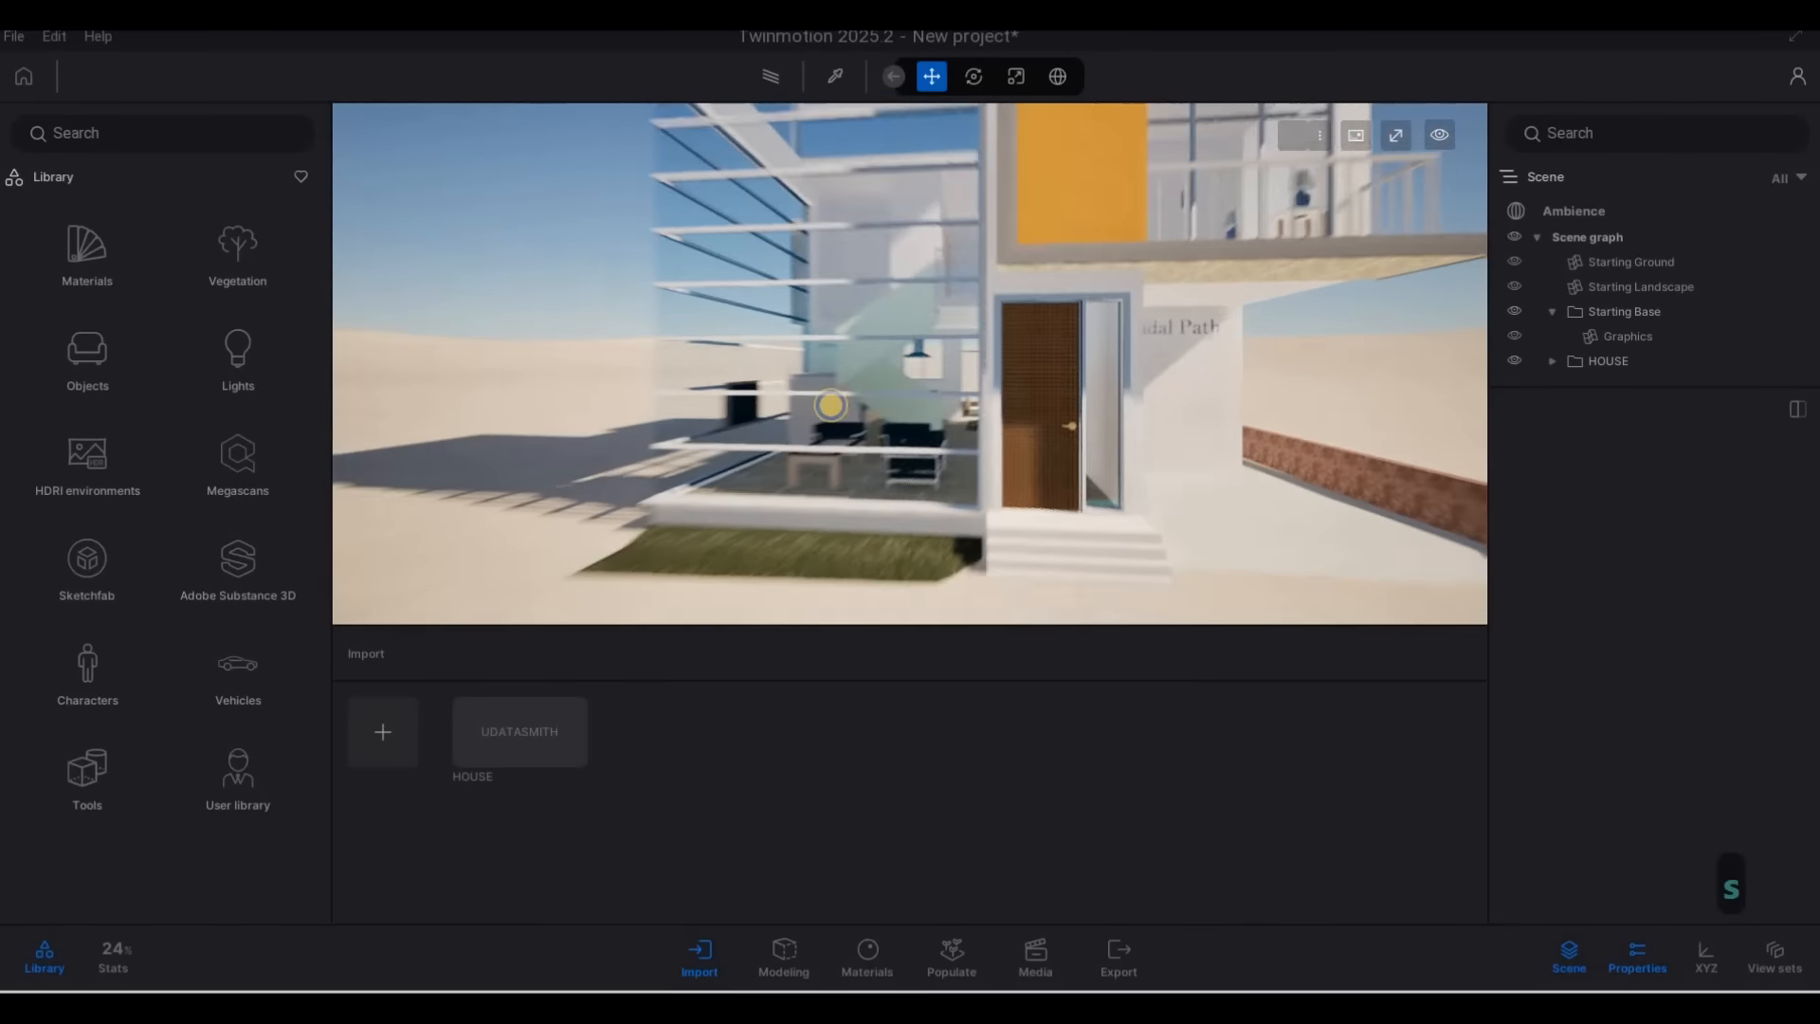
Lower the Starting Ground below the imported house's lawn, driveway and road surfaces
{"action": "key", "text": "w"}
{"action": "key", "text": "d"}
{"action": "key", "text": "s"}
{"action": "key", "text": "d"}
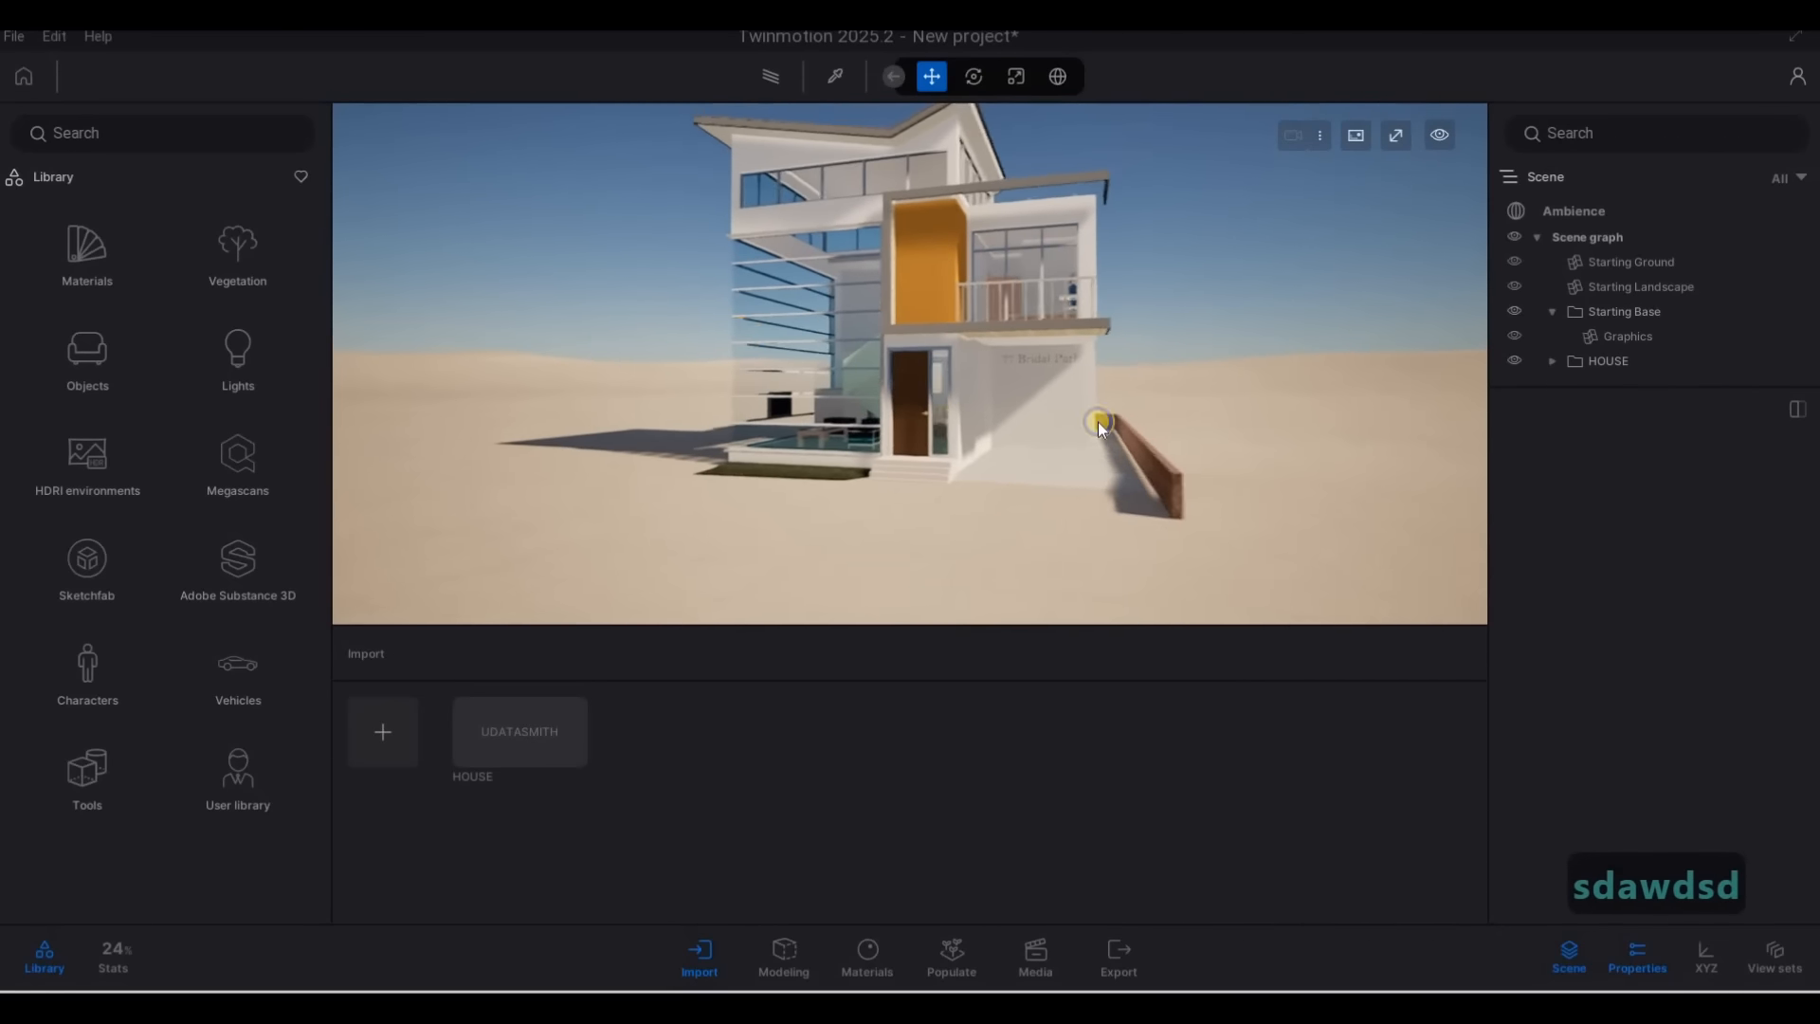
{"action": "key", "text": "s"}
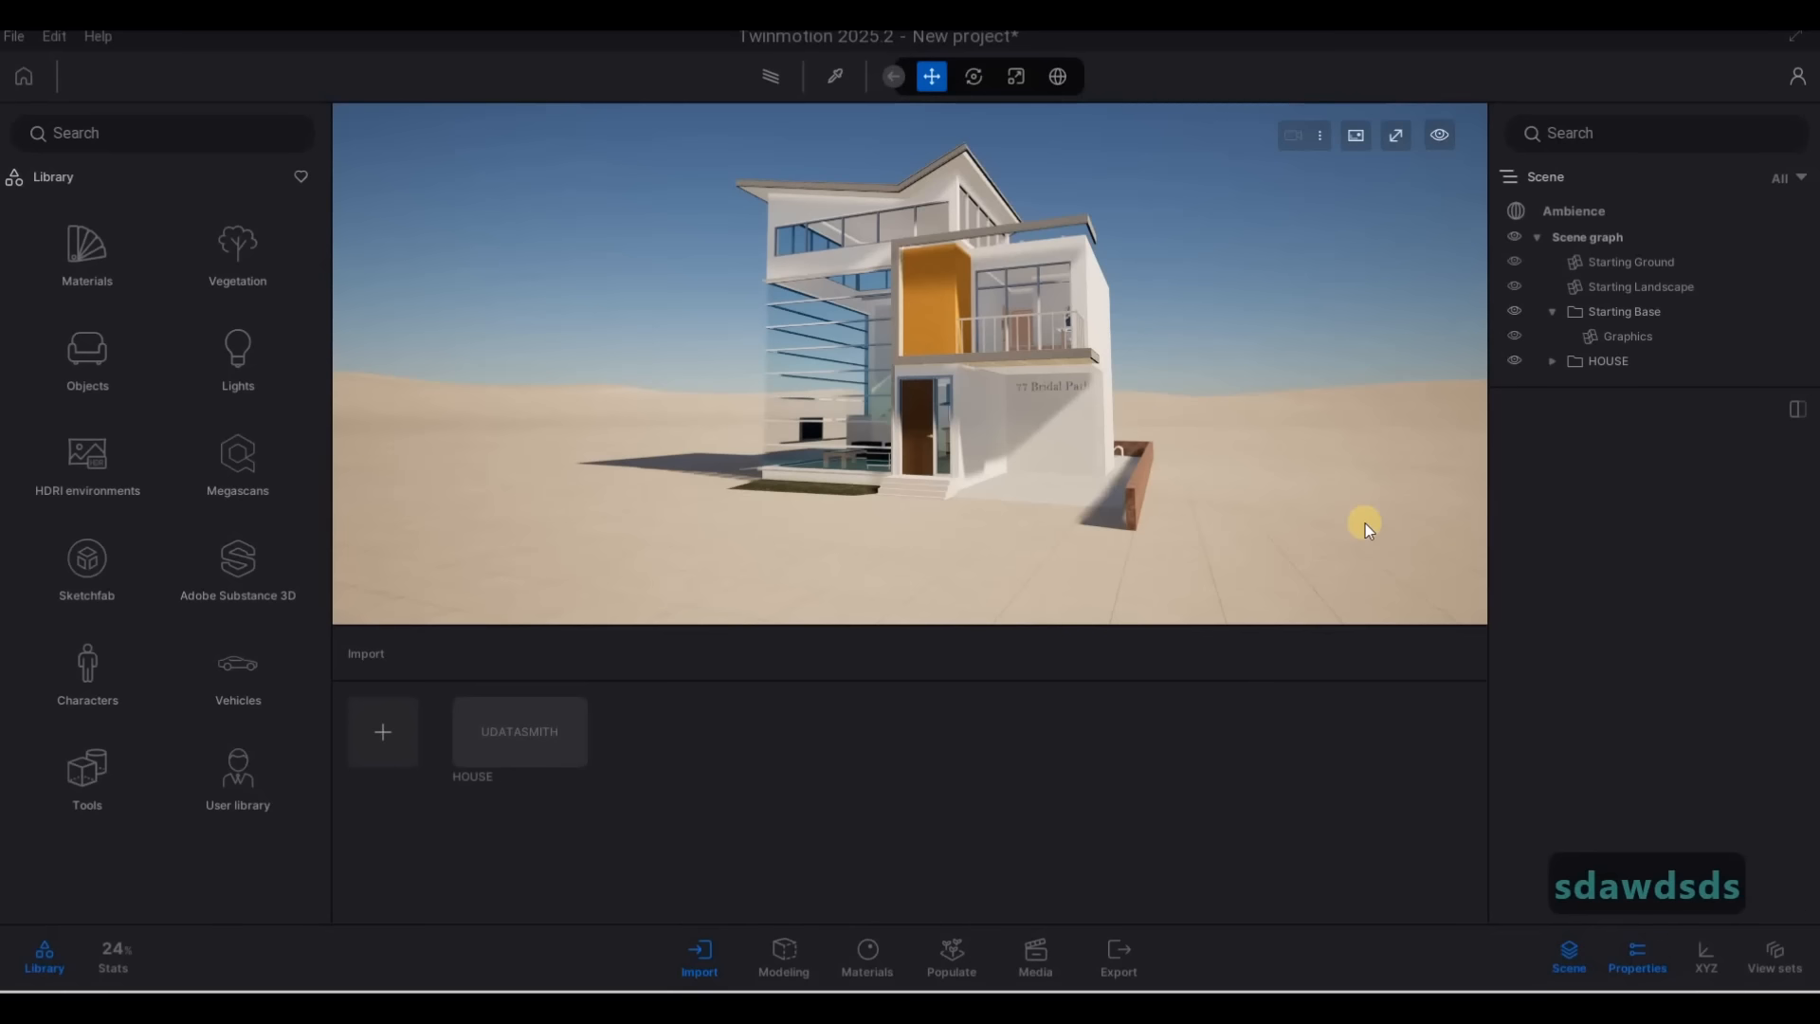
{"action": "left_click", "coordinate": [1364, 524]}
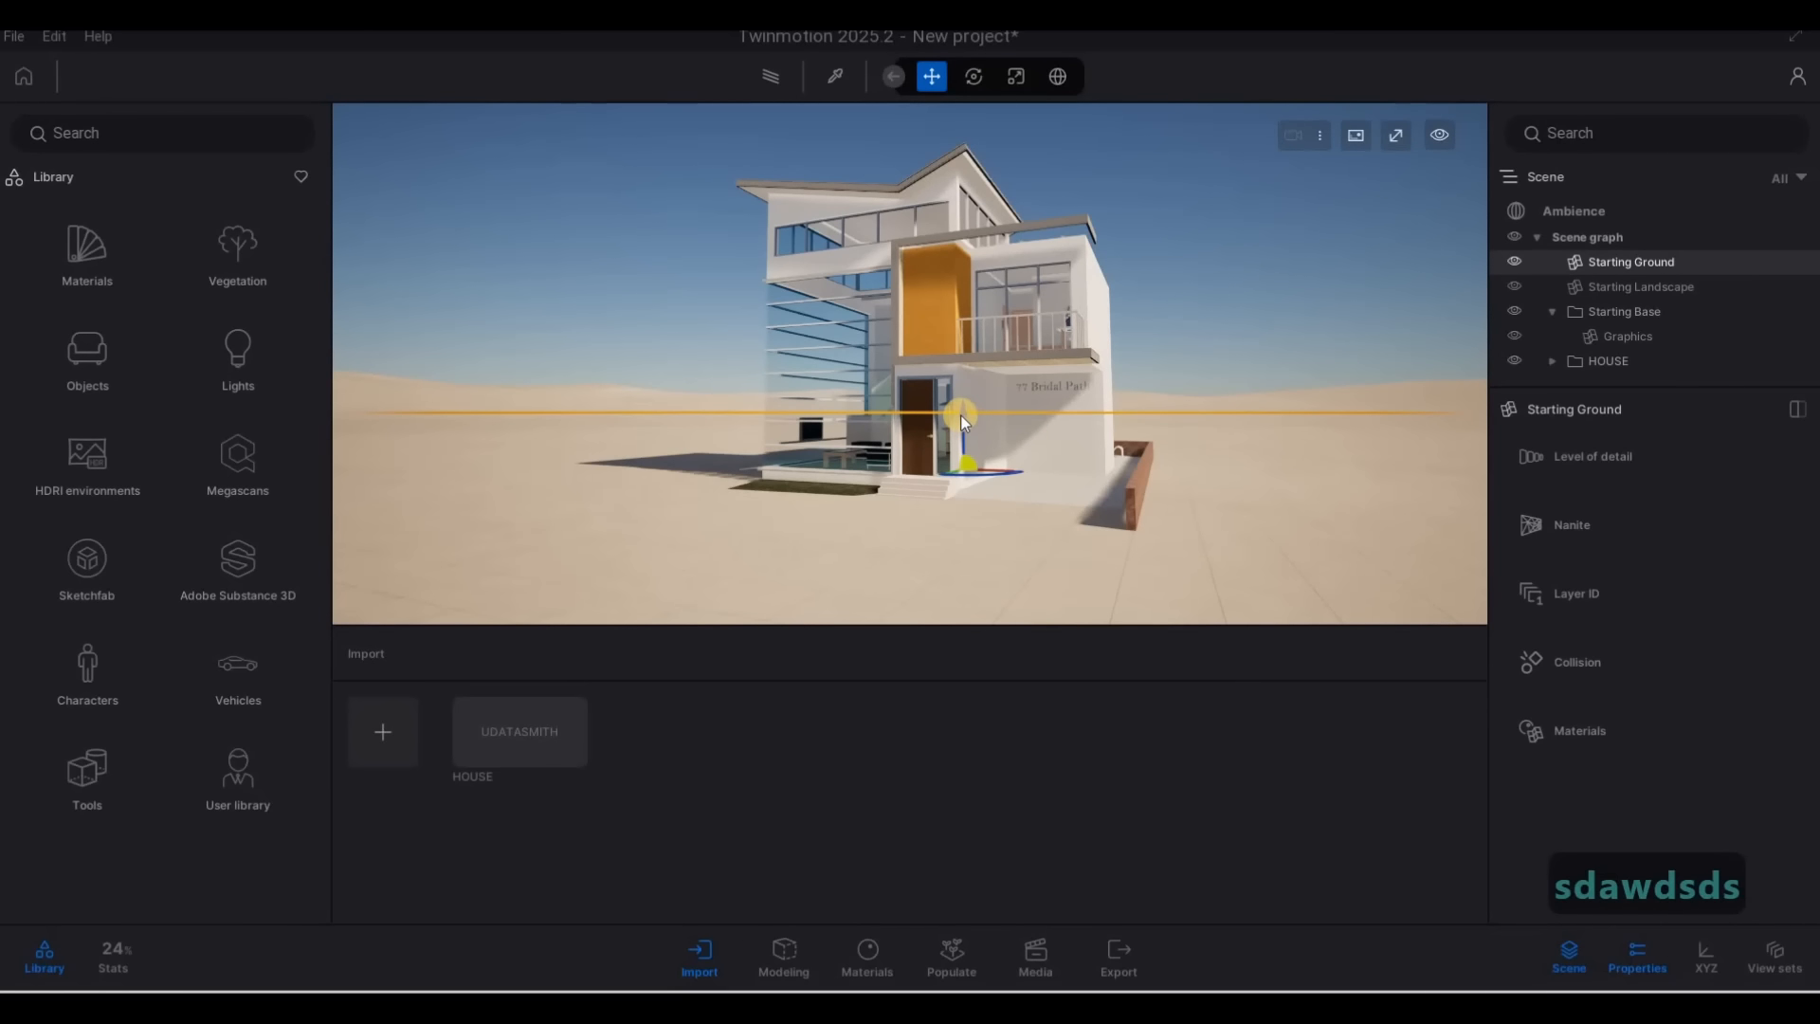
{"action": "left_click_drag", "start_coordinate": [960, 415], "coordinate": [959, 442]}
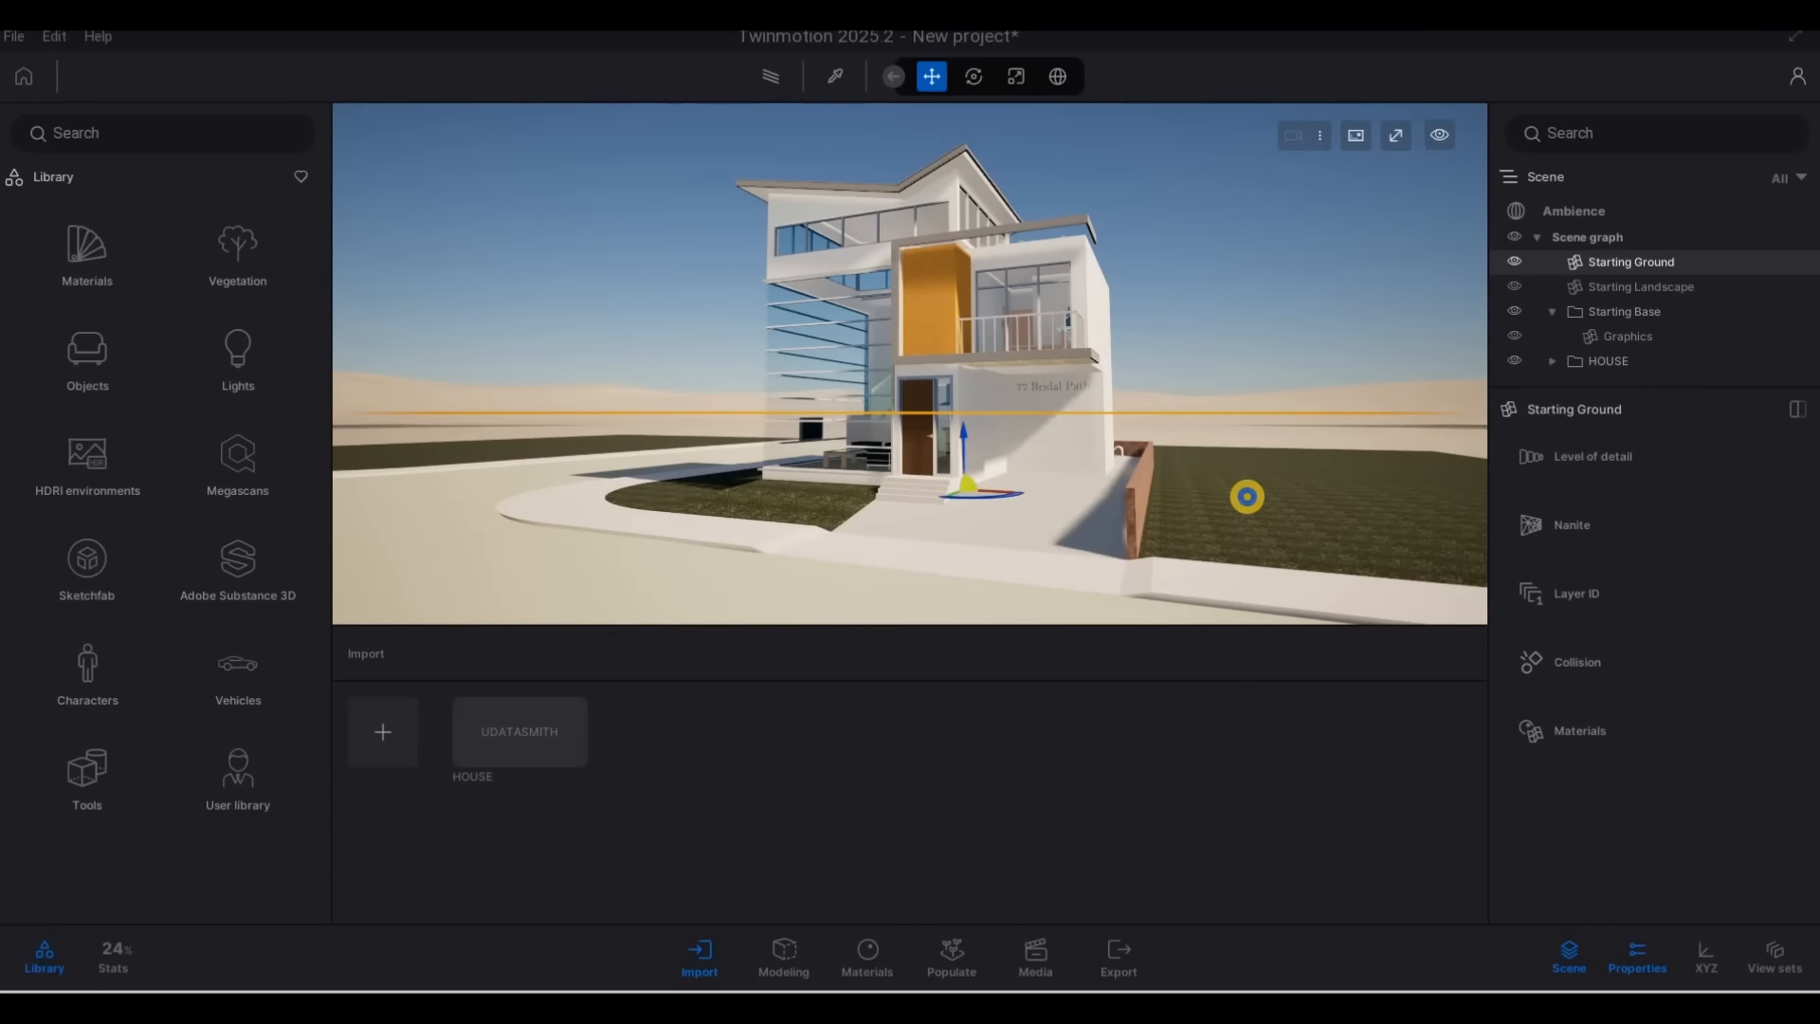
{"action": "key", "text": "a"}
{"action": "key", "text": "w"}
{"action": "key", "text": "d"}
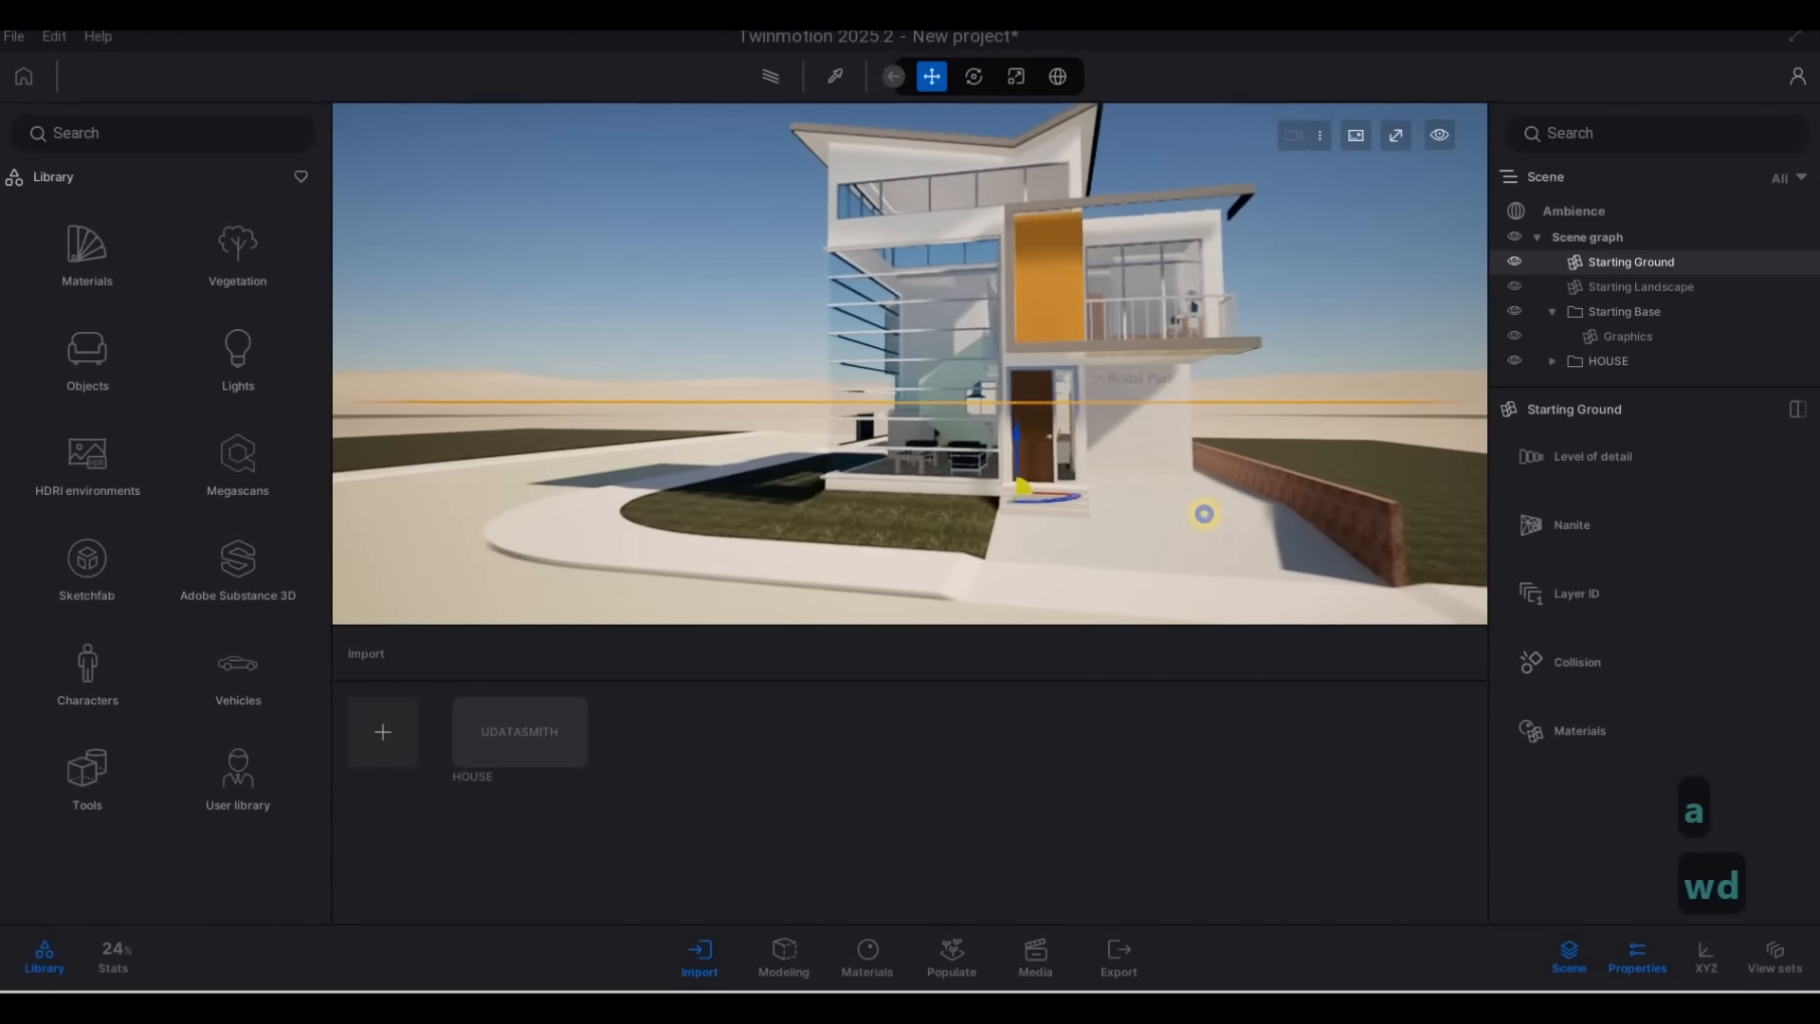
{"action": "right_click_drag", "start_coordinate": [1260, 530], "coordinate": [1385, 528]}
{"action": "key", "text": "a"}
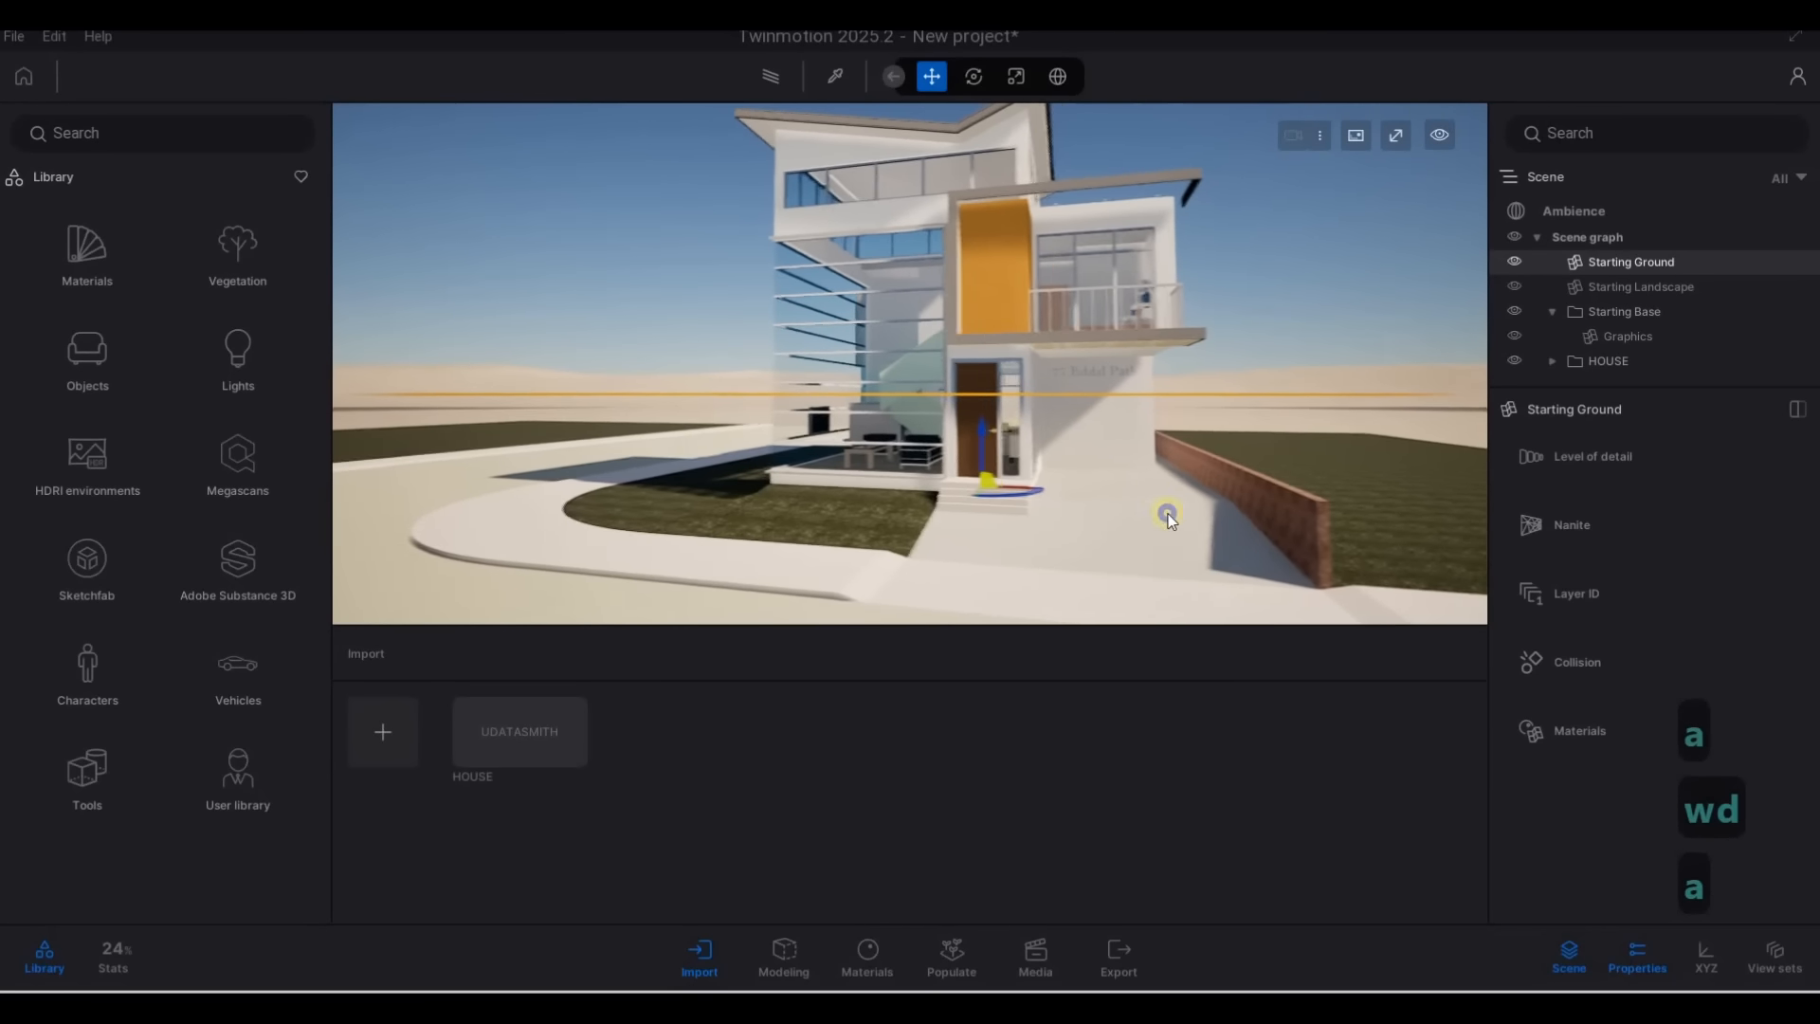
{"action": "right_click_drag", "start_coordinate": [1170, 516], "coordinate": [1255, 499]}
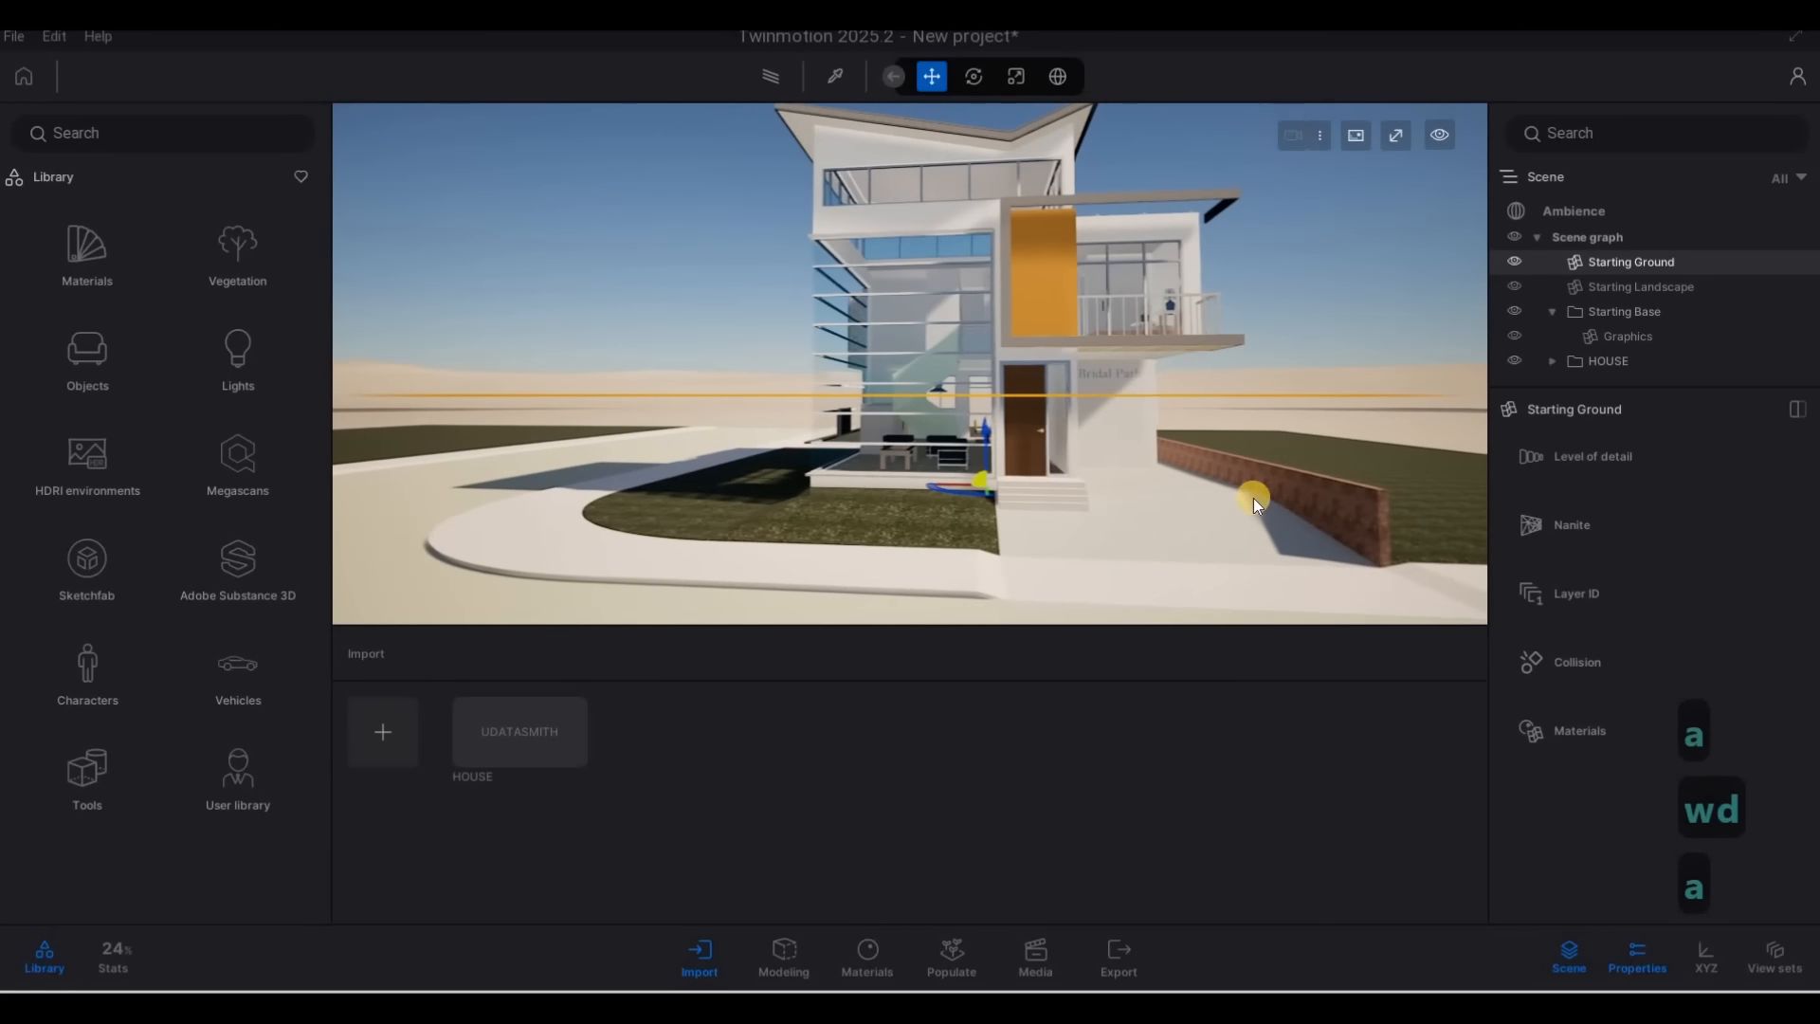
Save the project as HOUSE in the Twinmotion File folder of 2090 House on drive D
{"action": "left_click", "coordinate": [14, 36]}
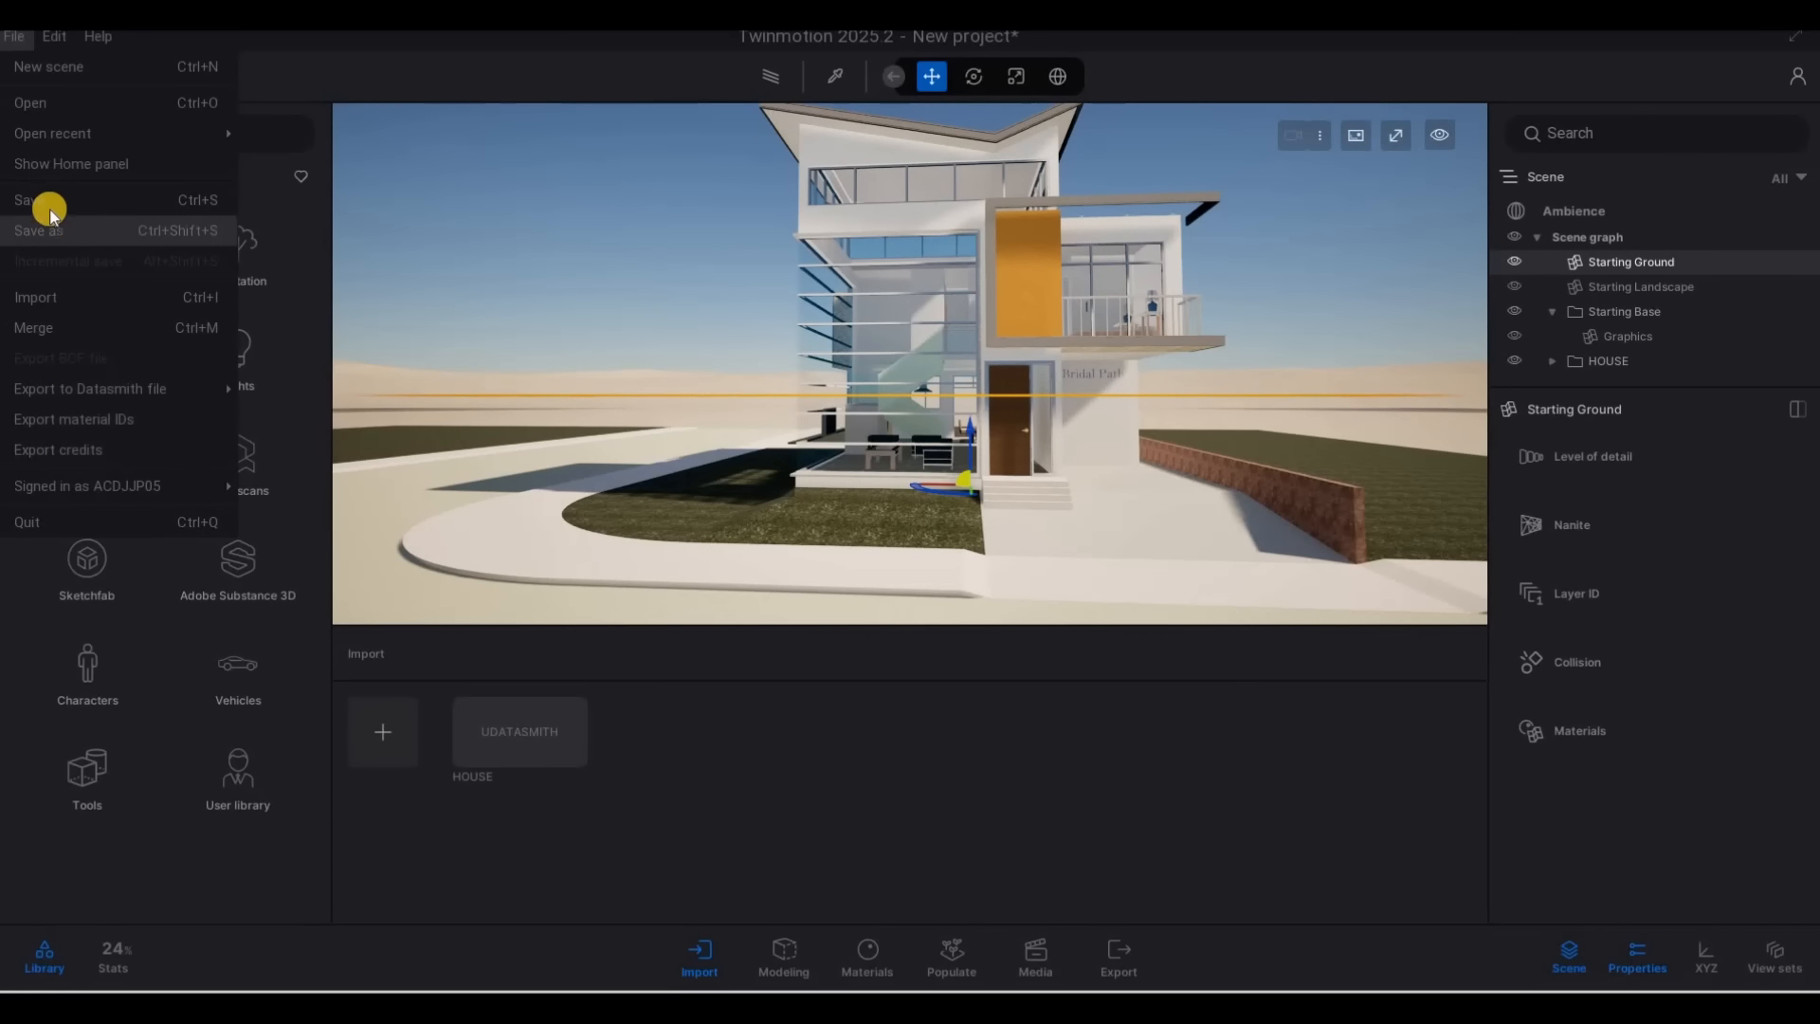
{"action": "left_click", "coordinate": [38, 230]}
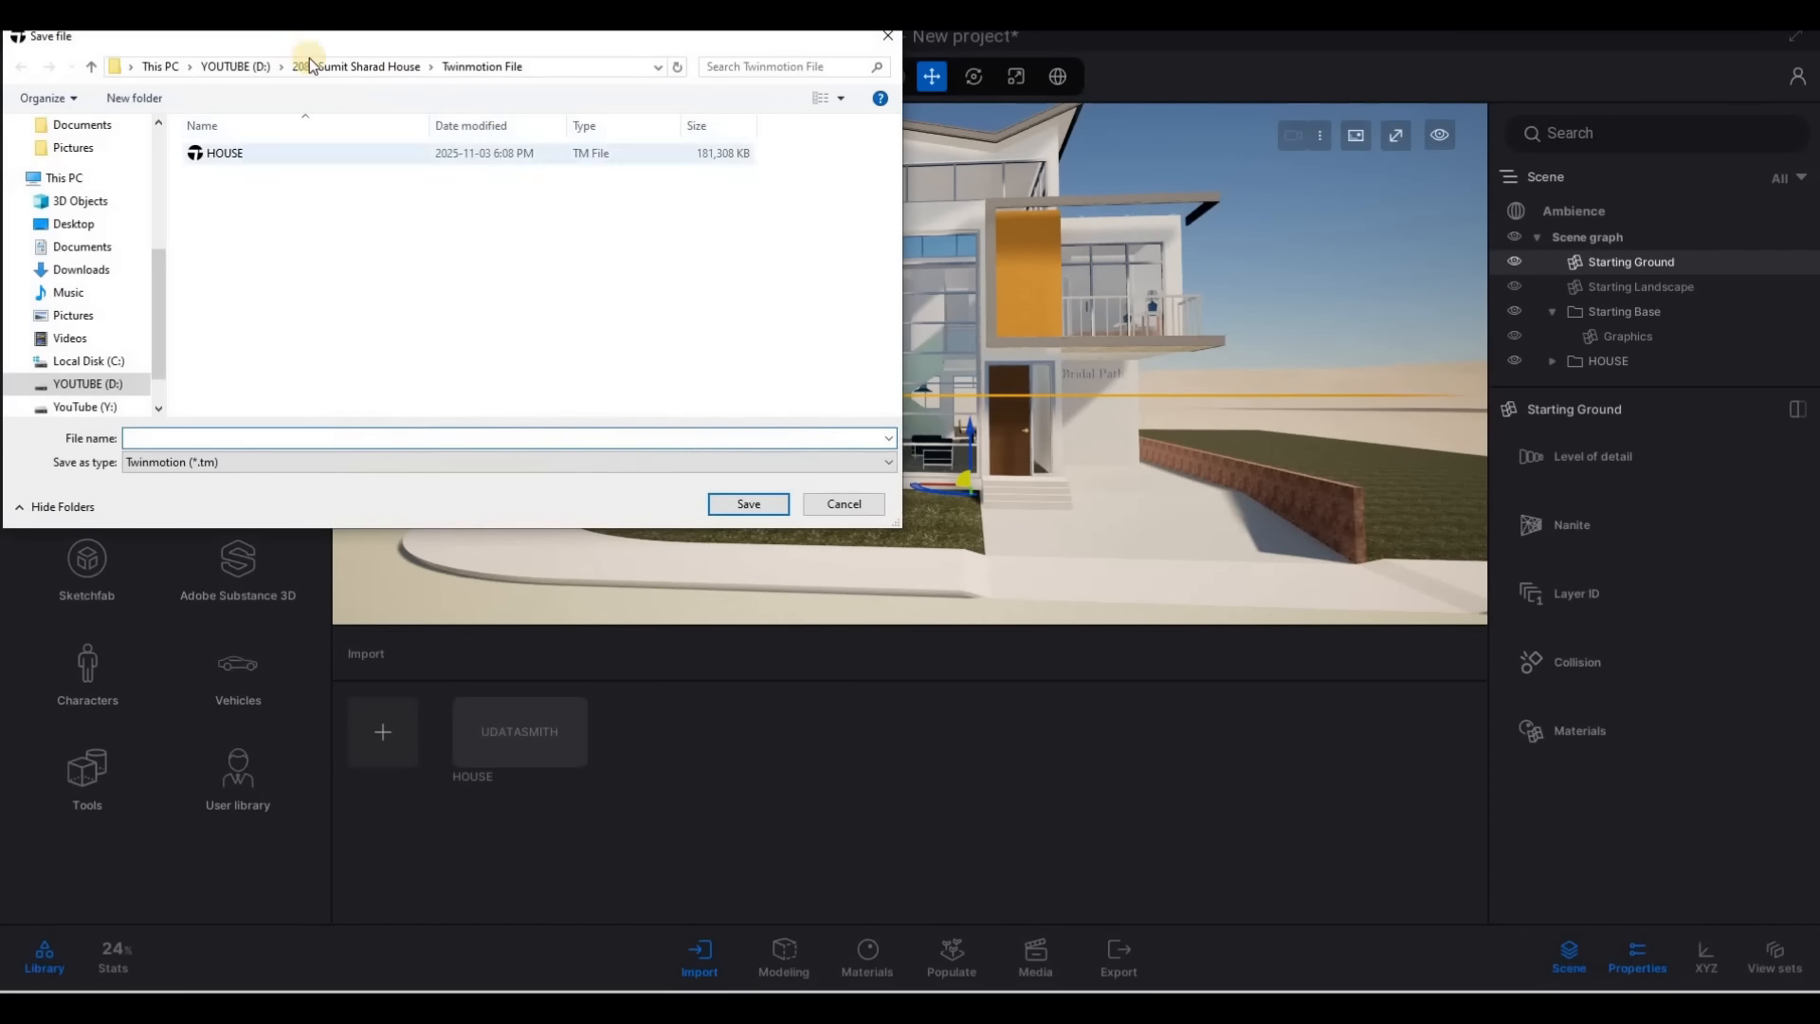
{"action": "left_click", "coordinate": [235, 66]}
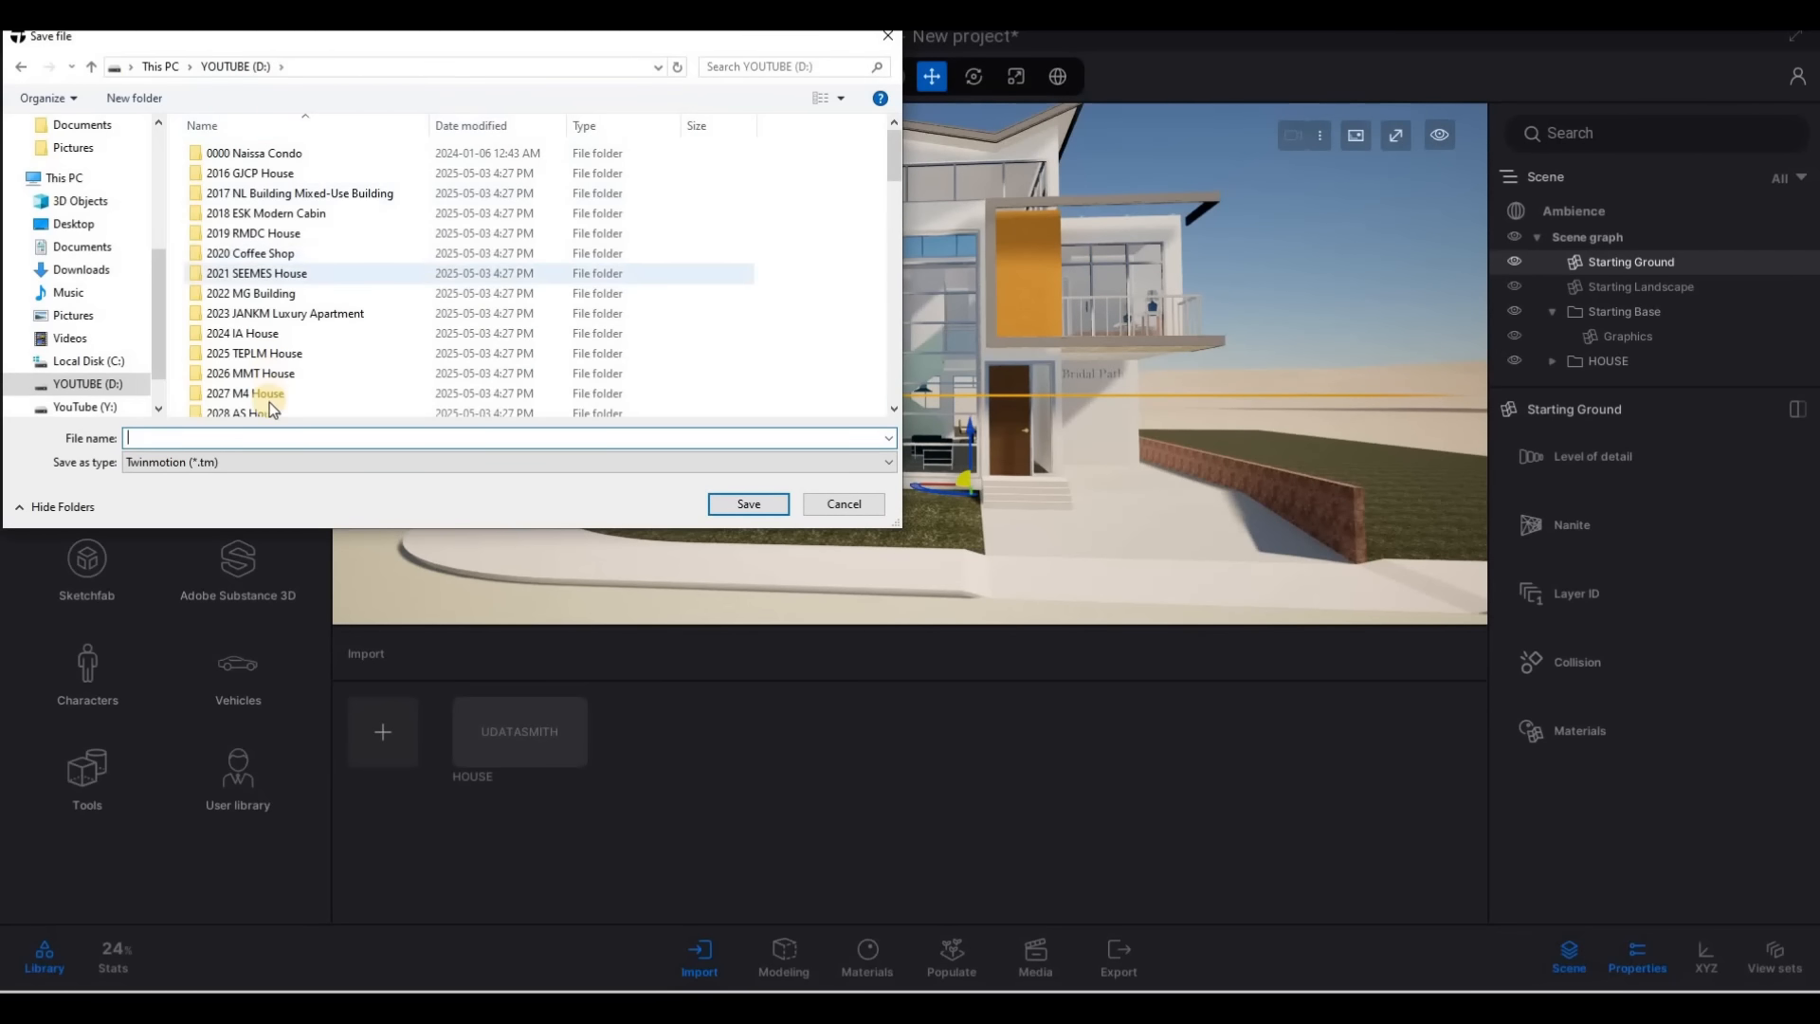
{"action": "scroll", "coordinate": [268, 379], "scroll_direction": "down", "scroll_amount": 5}
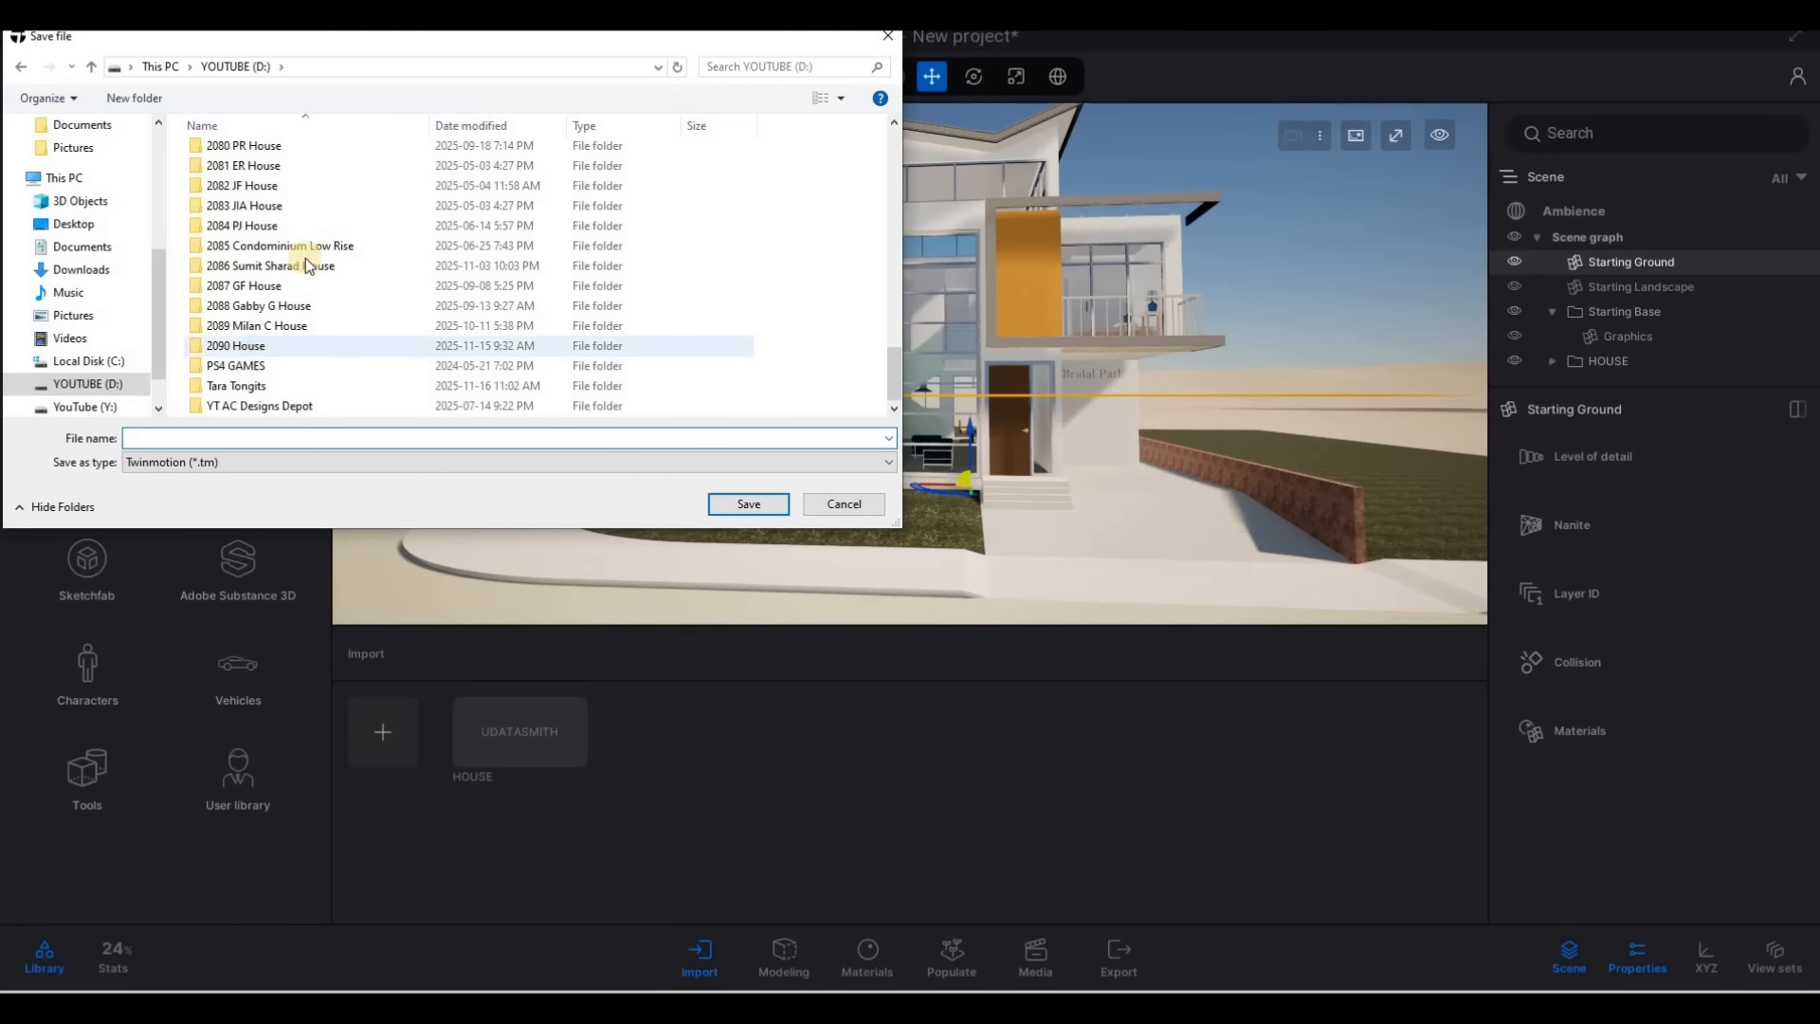
{"action": "double_click", "coordinate": [248, 346]}
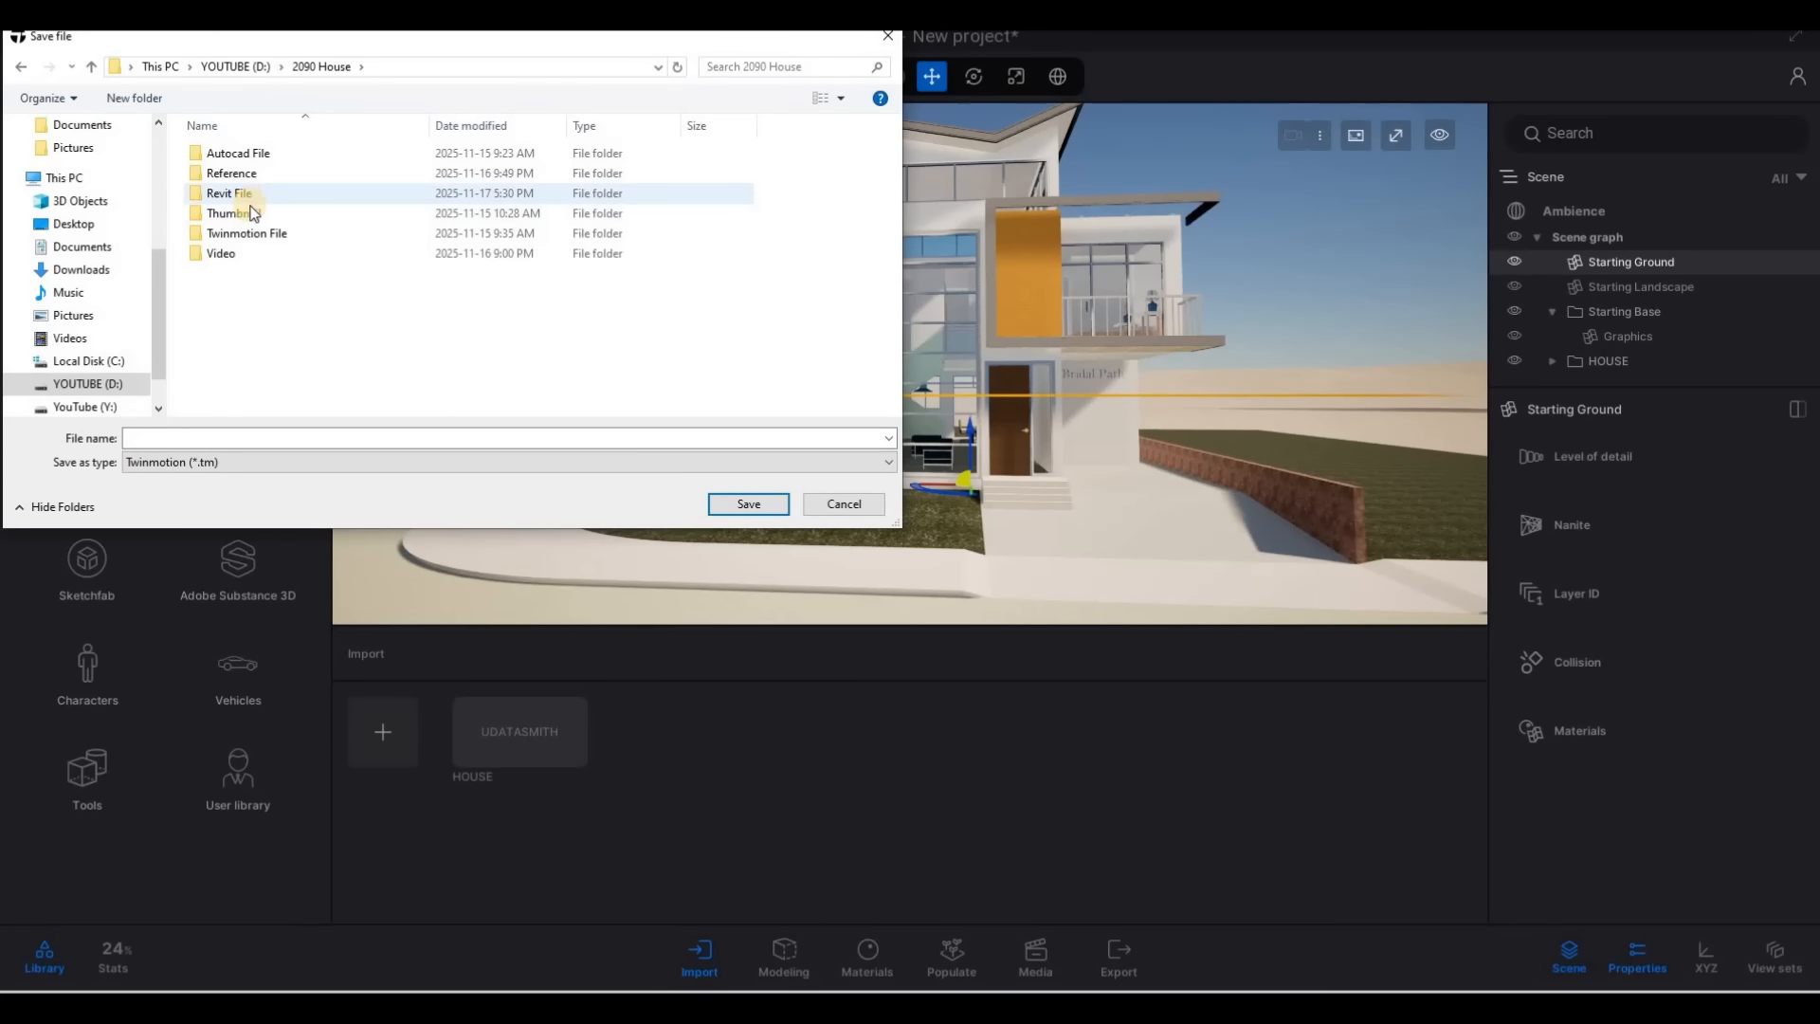
{"action": "left_click", "coordinate": [242, 217]}
{"action": "double_click", "coordinate": [245, 233]}
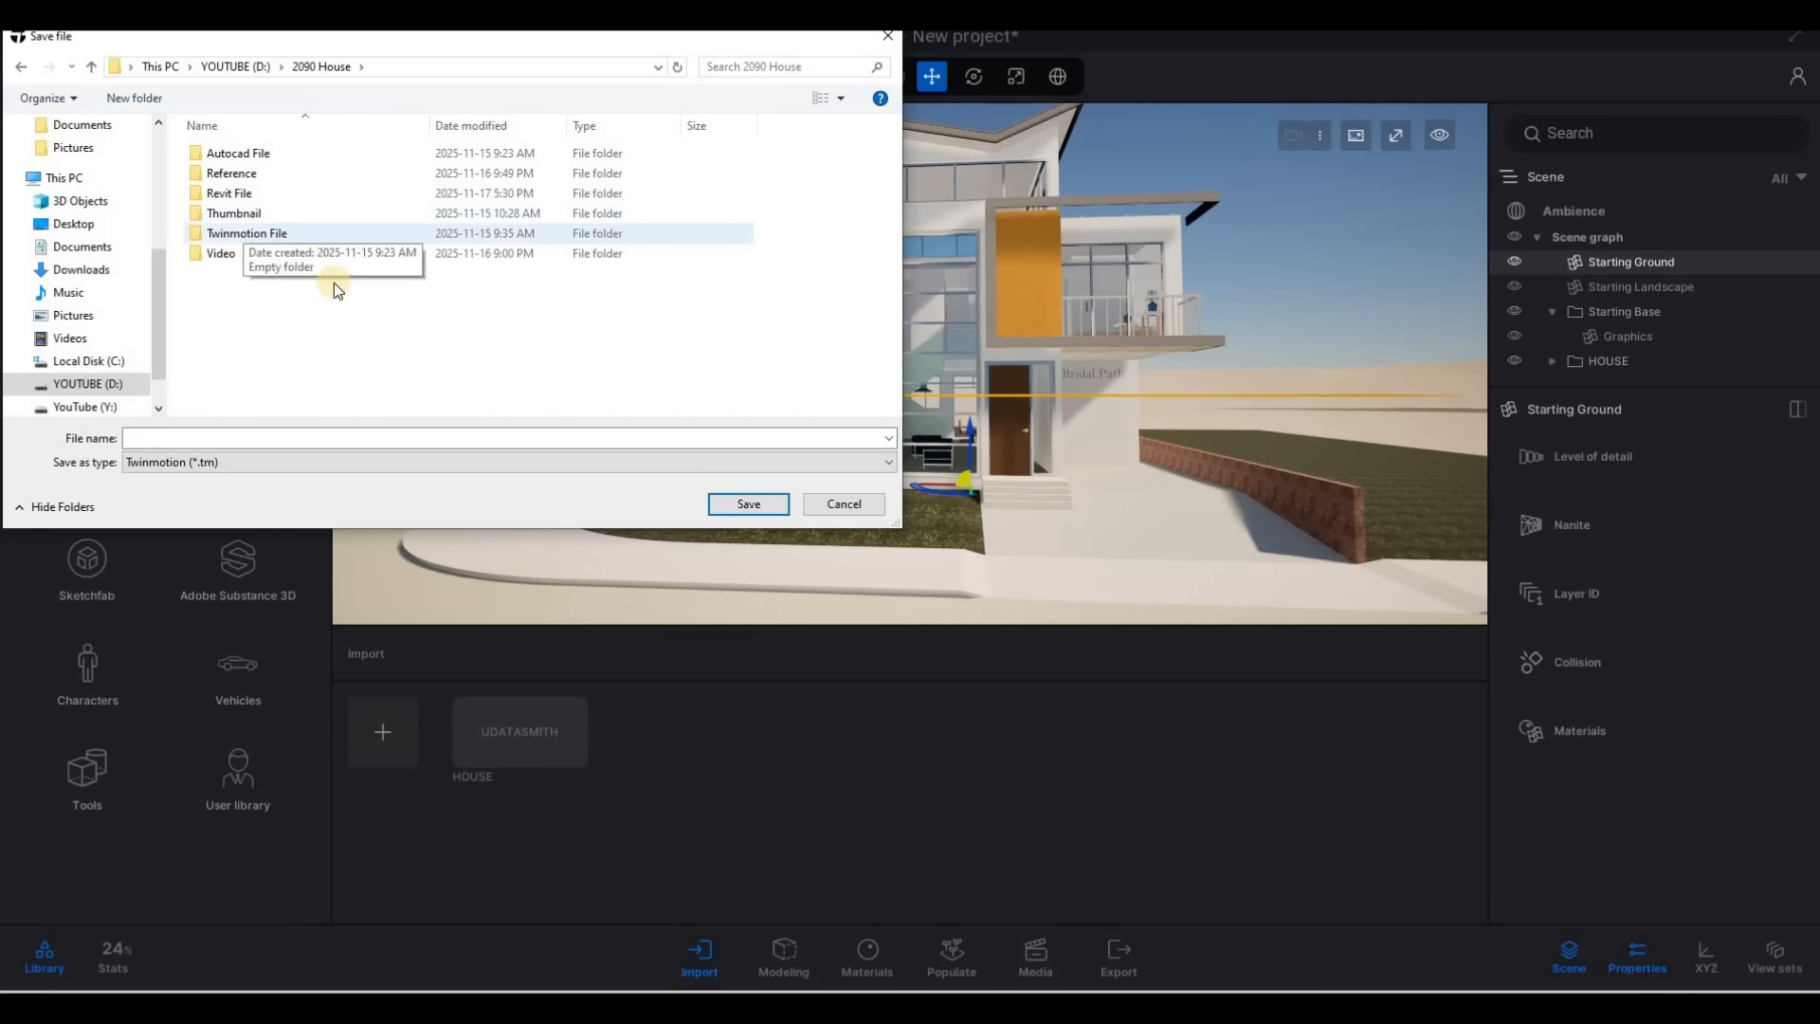
{"action": "left_click", "coordinate": [235, 438]}
{"action": "type", "text": "HOUSE"}
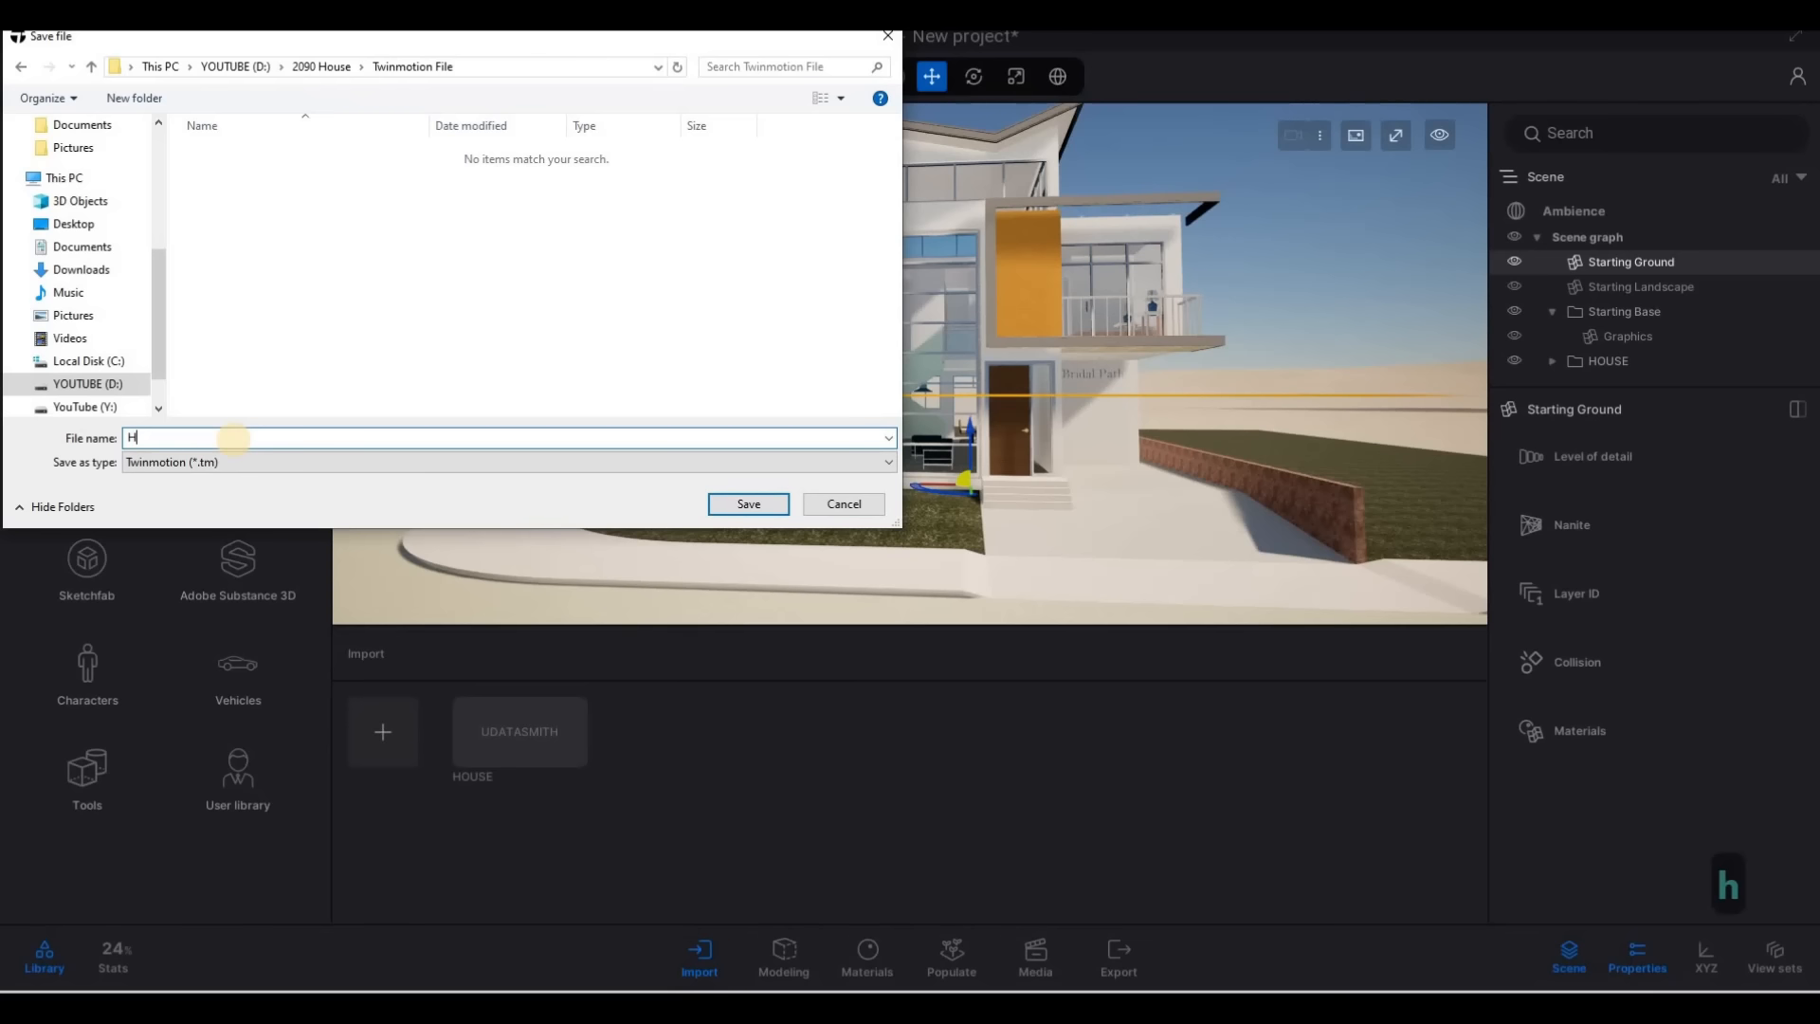
{"action": "left_click", "coordinate": [743, 502]}
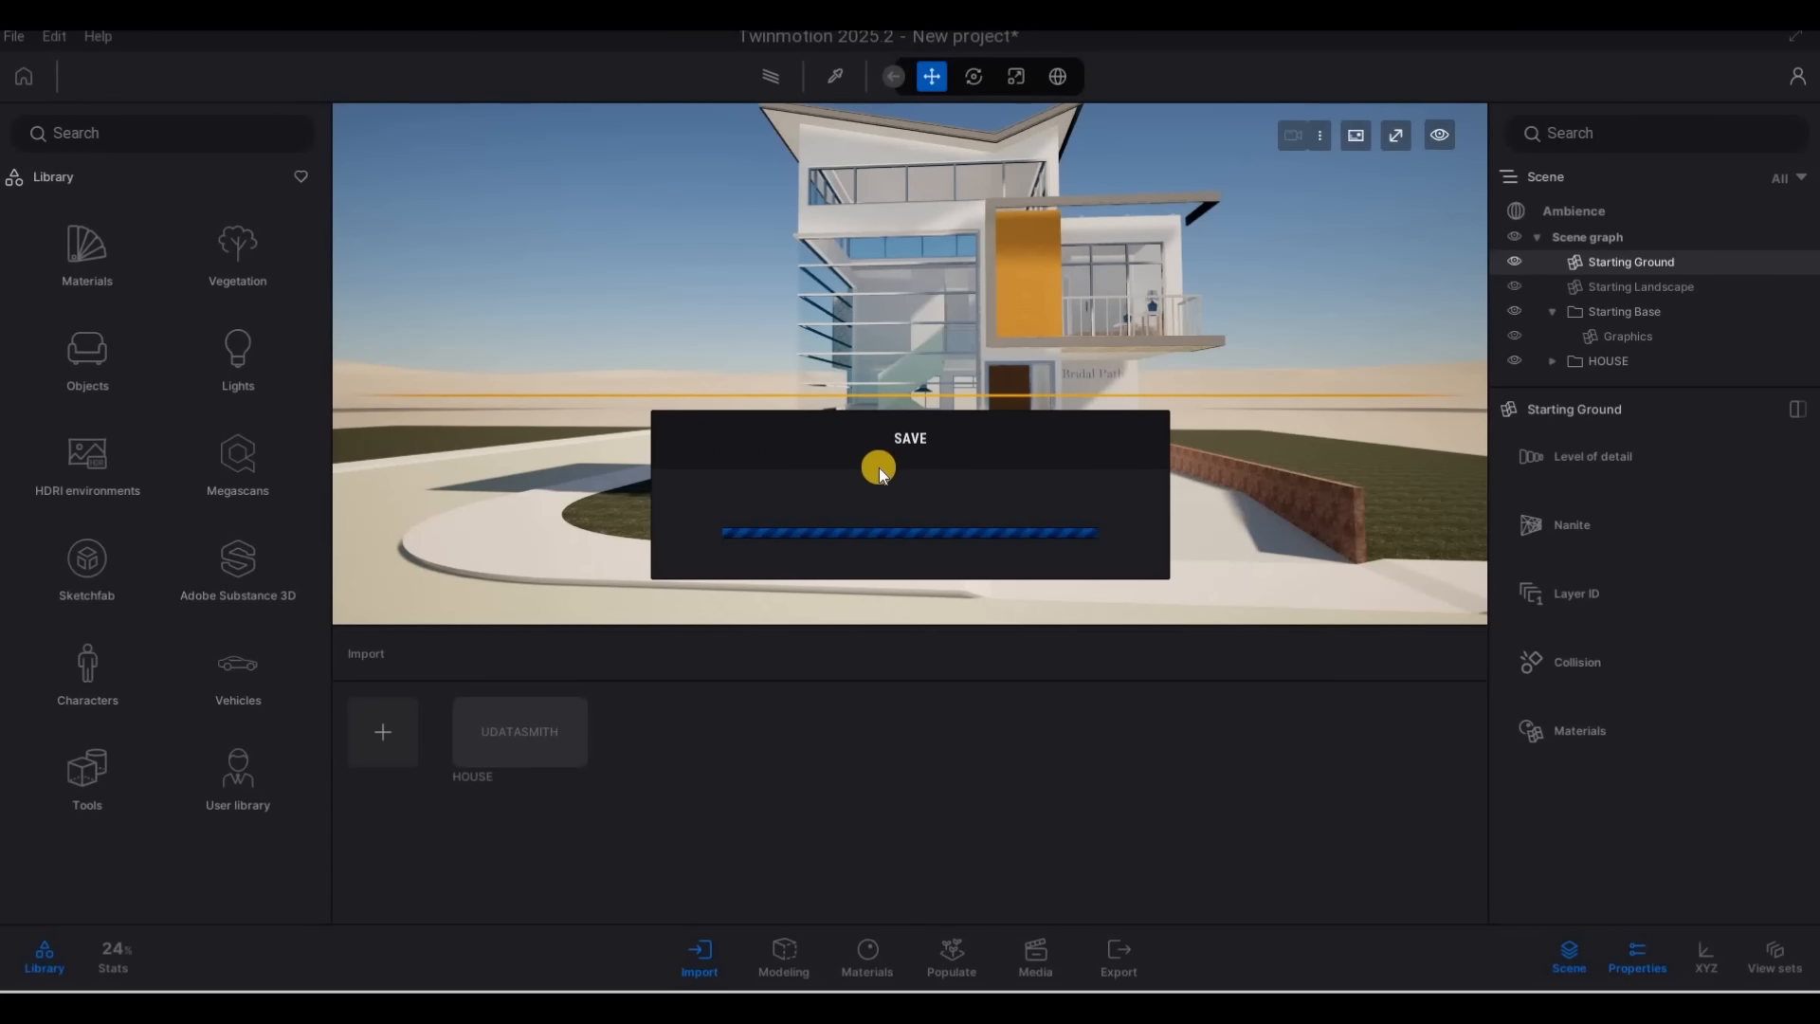
{"action": "left_click", "coordinate": [14, 36]}
{"action": "mouse_move", "coordinate": [109, 486]}
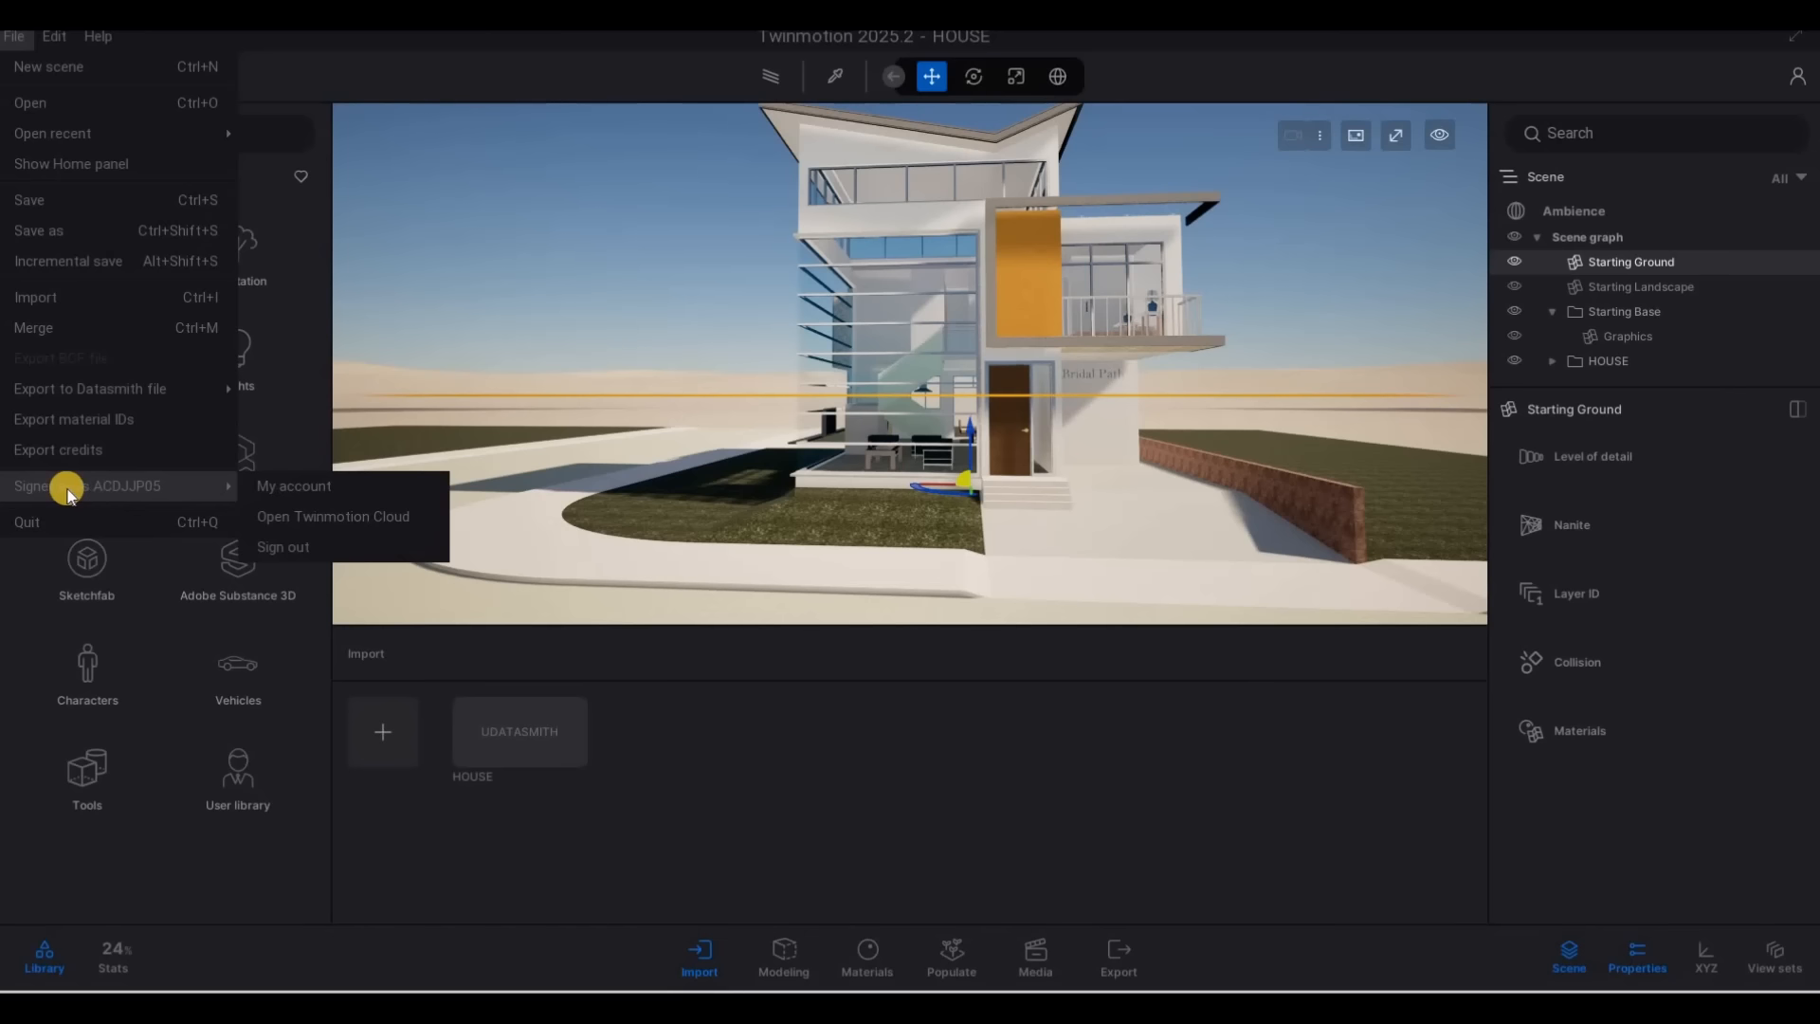
{"action": "left_click", "coordinate": [313, 76]}
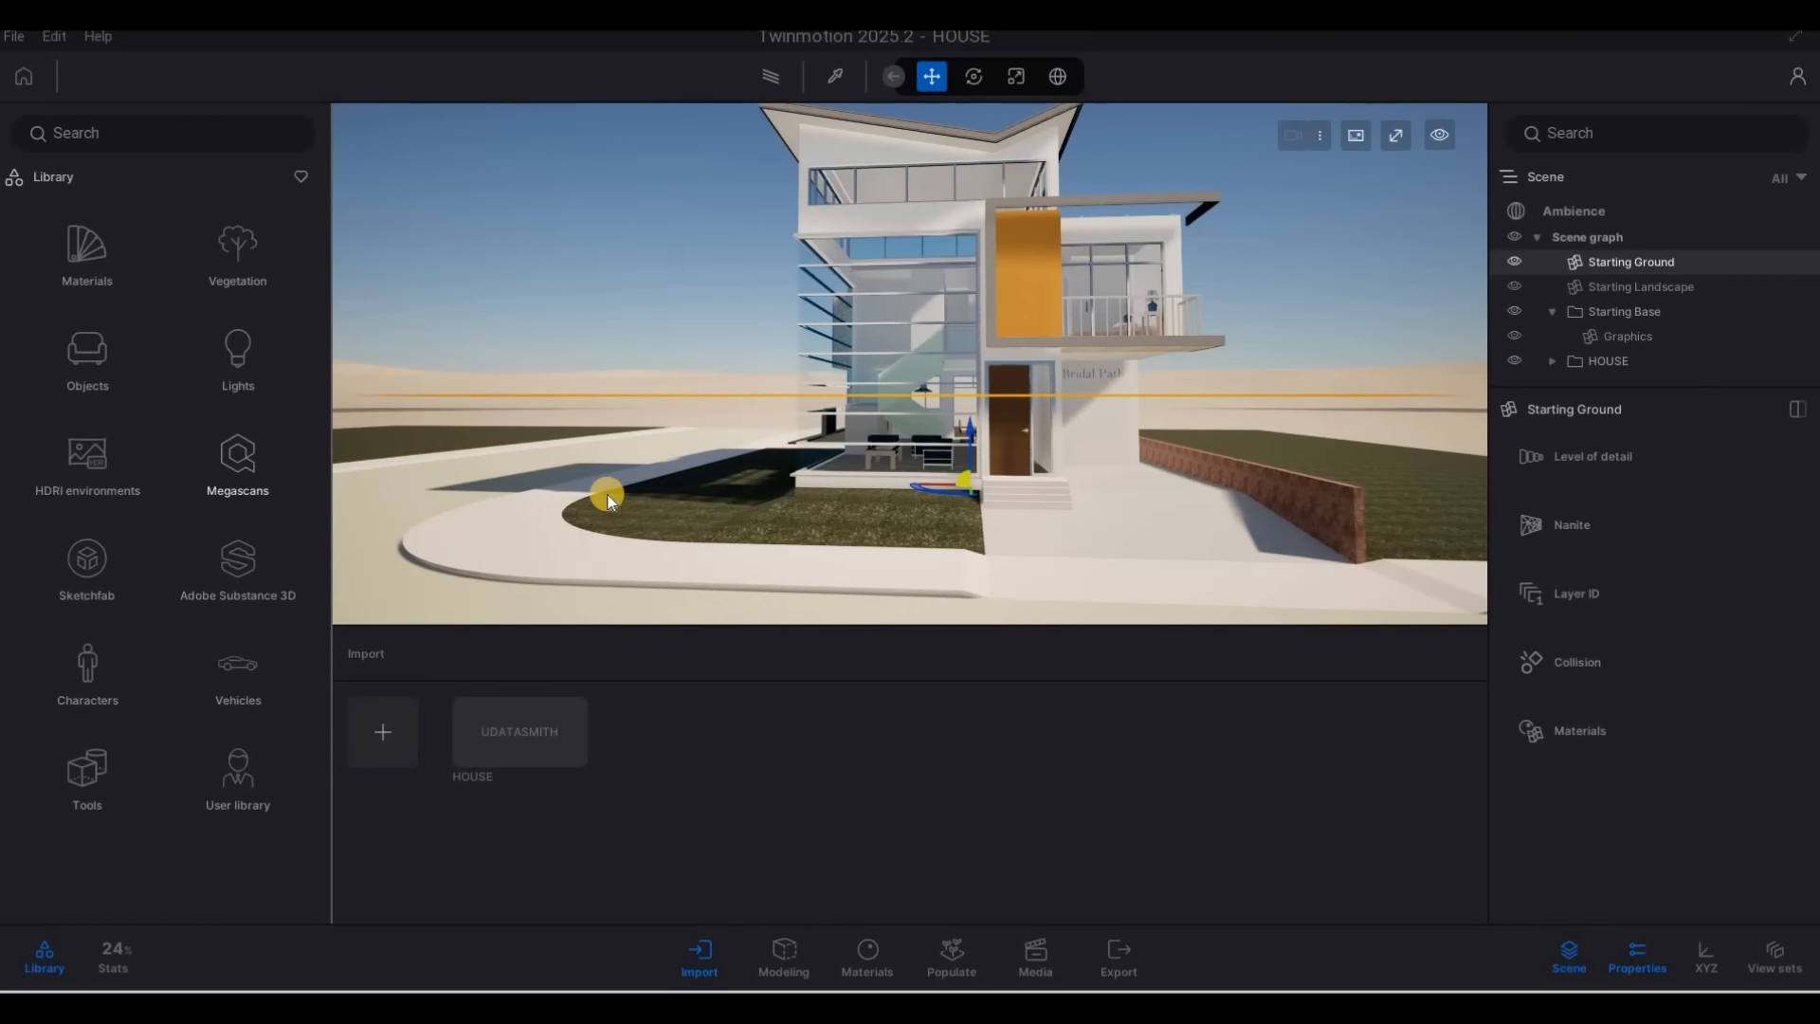
Apply the Clear glass library material to the large front window glazing of the house
{"action": "middle_click_drag", "start_coordinate": [1174, 501], "coordinate": [1179, 499]}
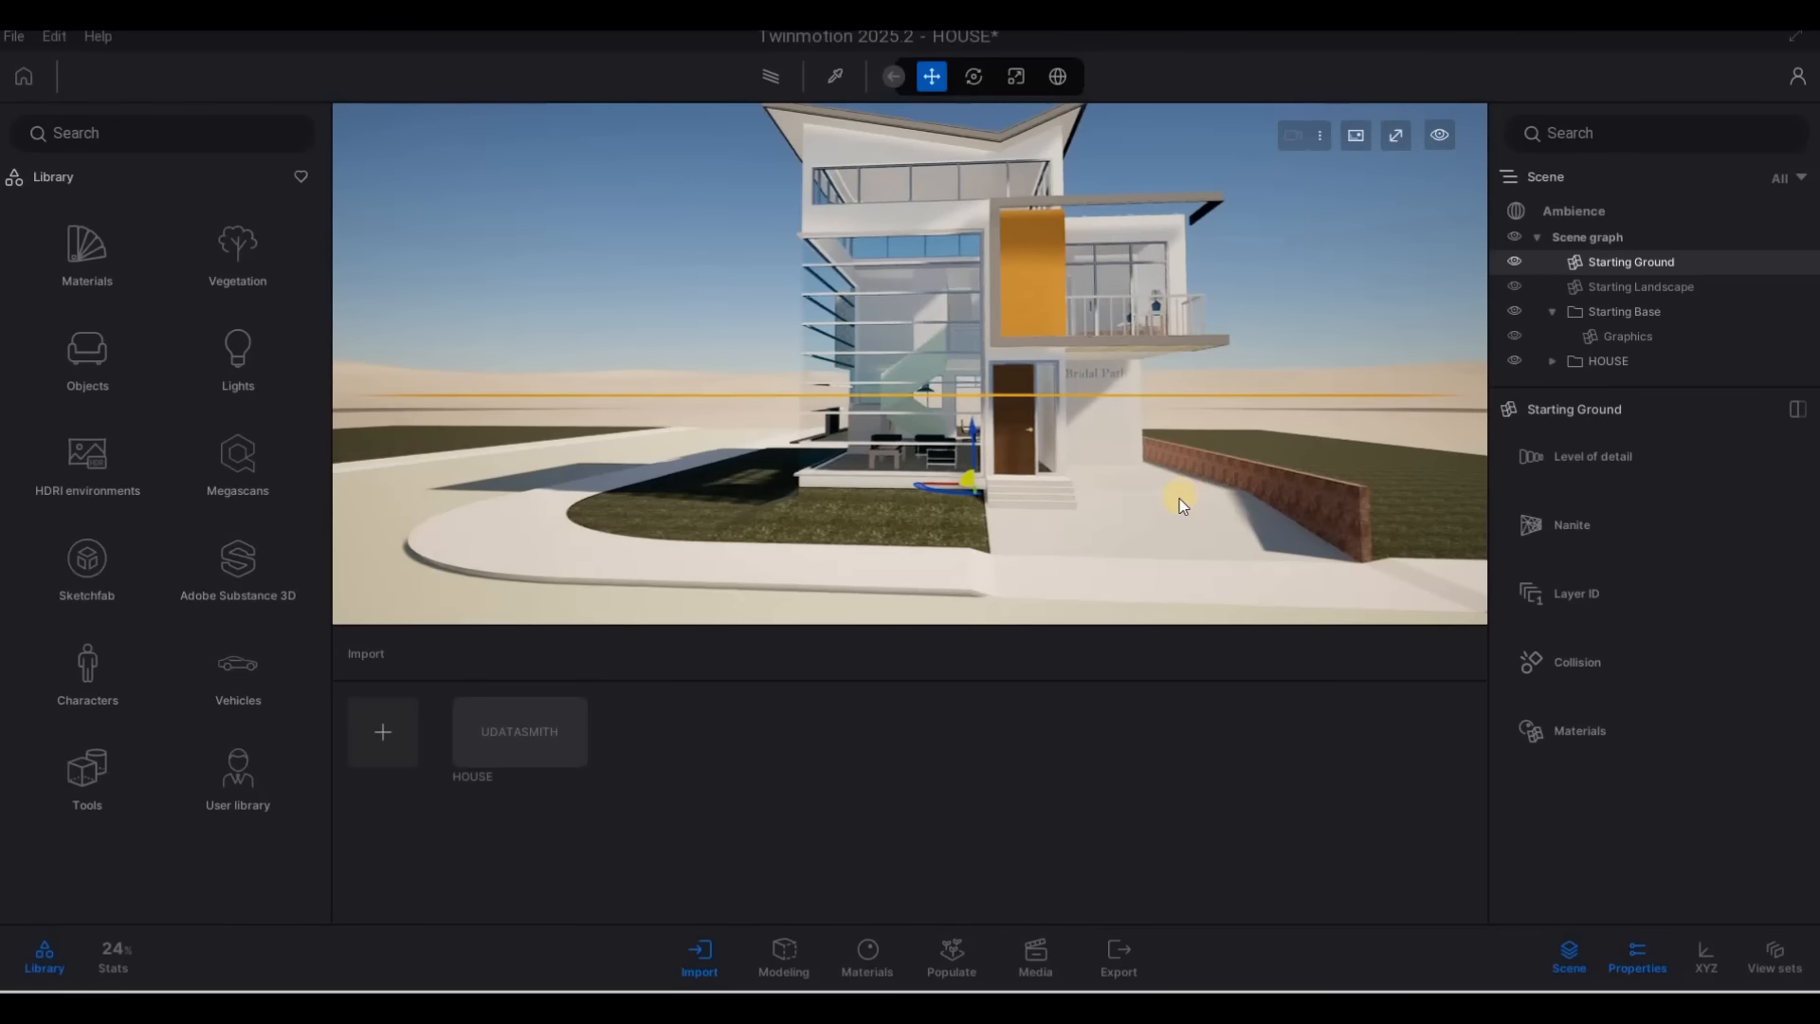
{"action": "left_click_drag", "start_coordinate": [1179, 498], "coordinate": [105, 265]}
{"action": "left_click", "coordinate": [105, 266]}
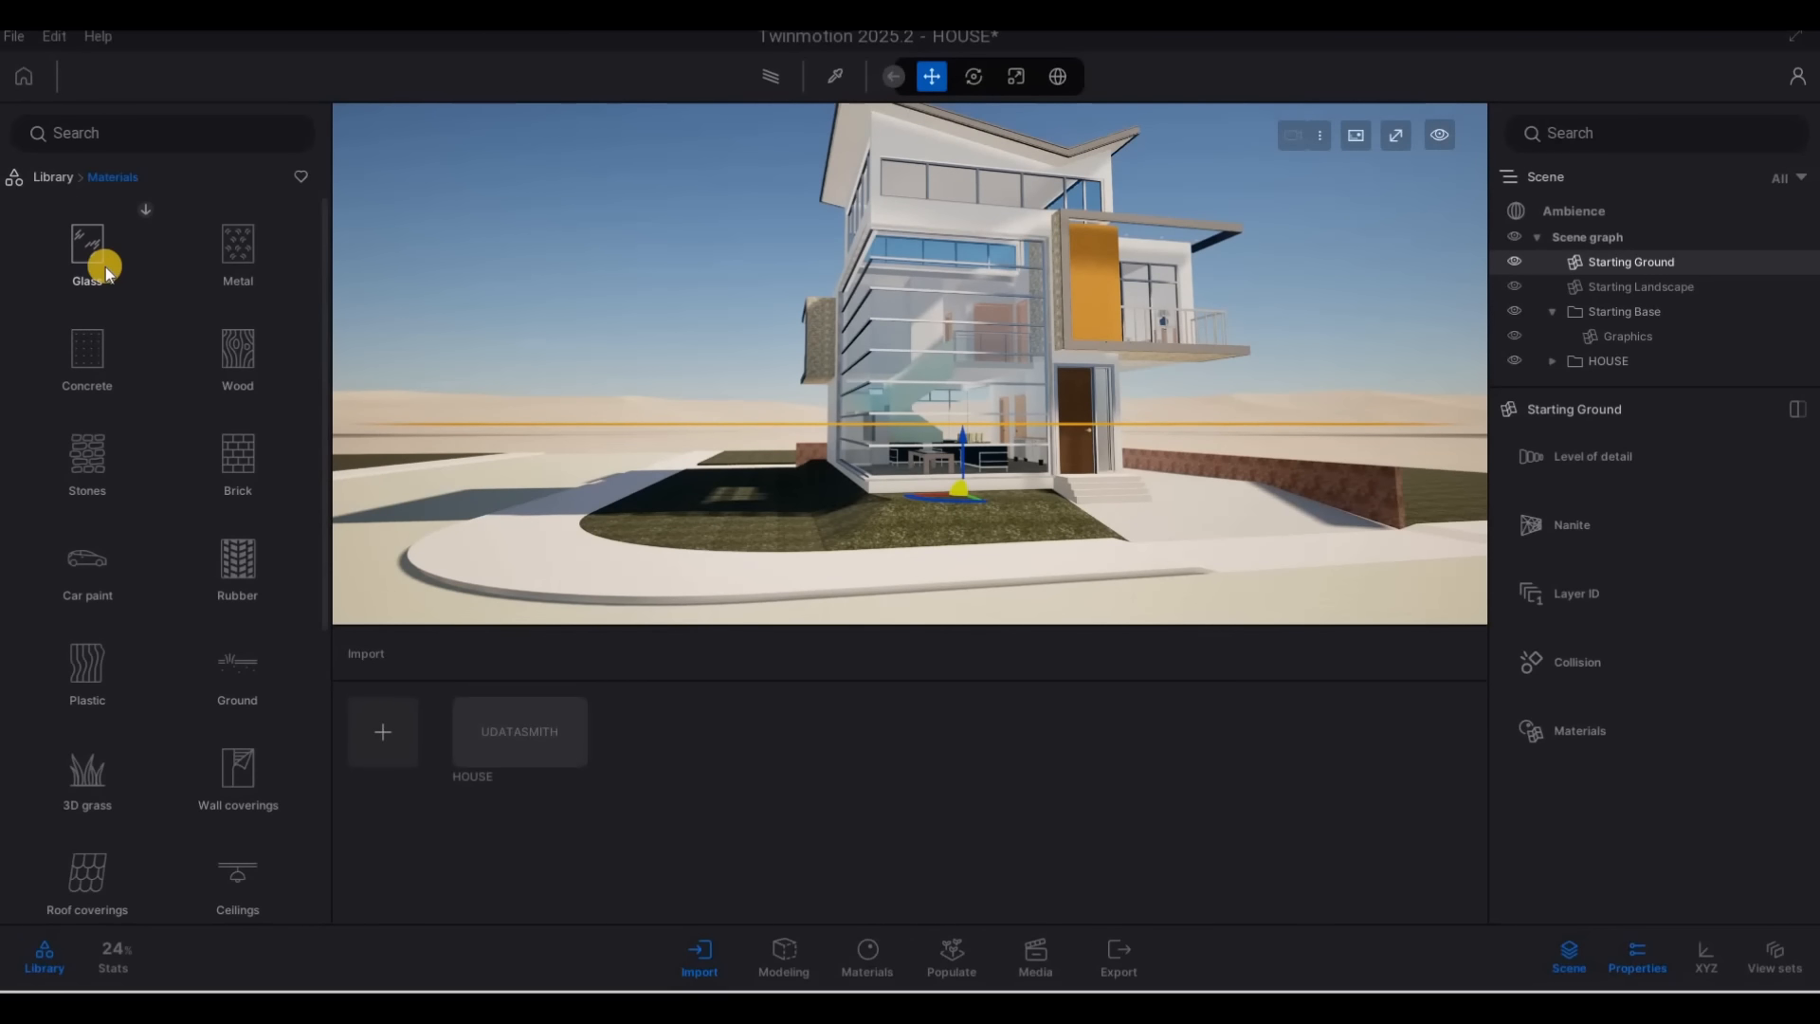
{"action": "left_click", "coordinate": [92, 269]}
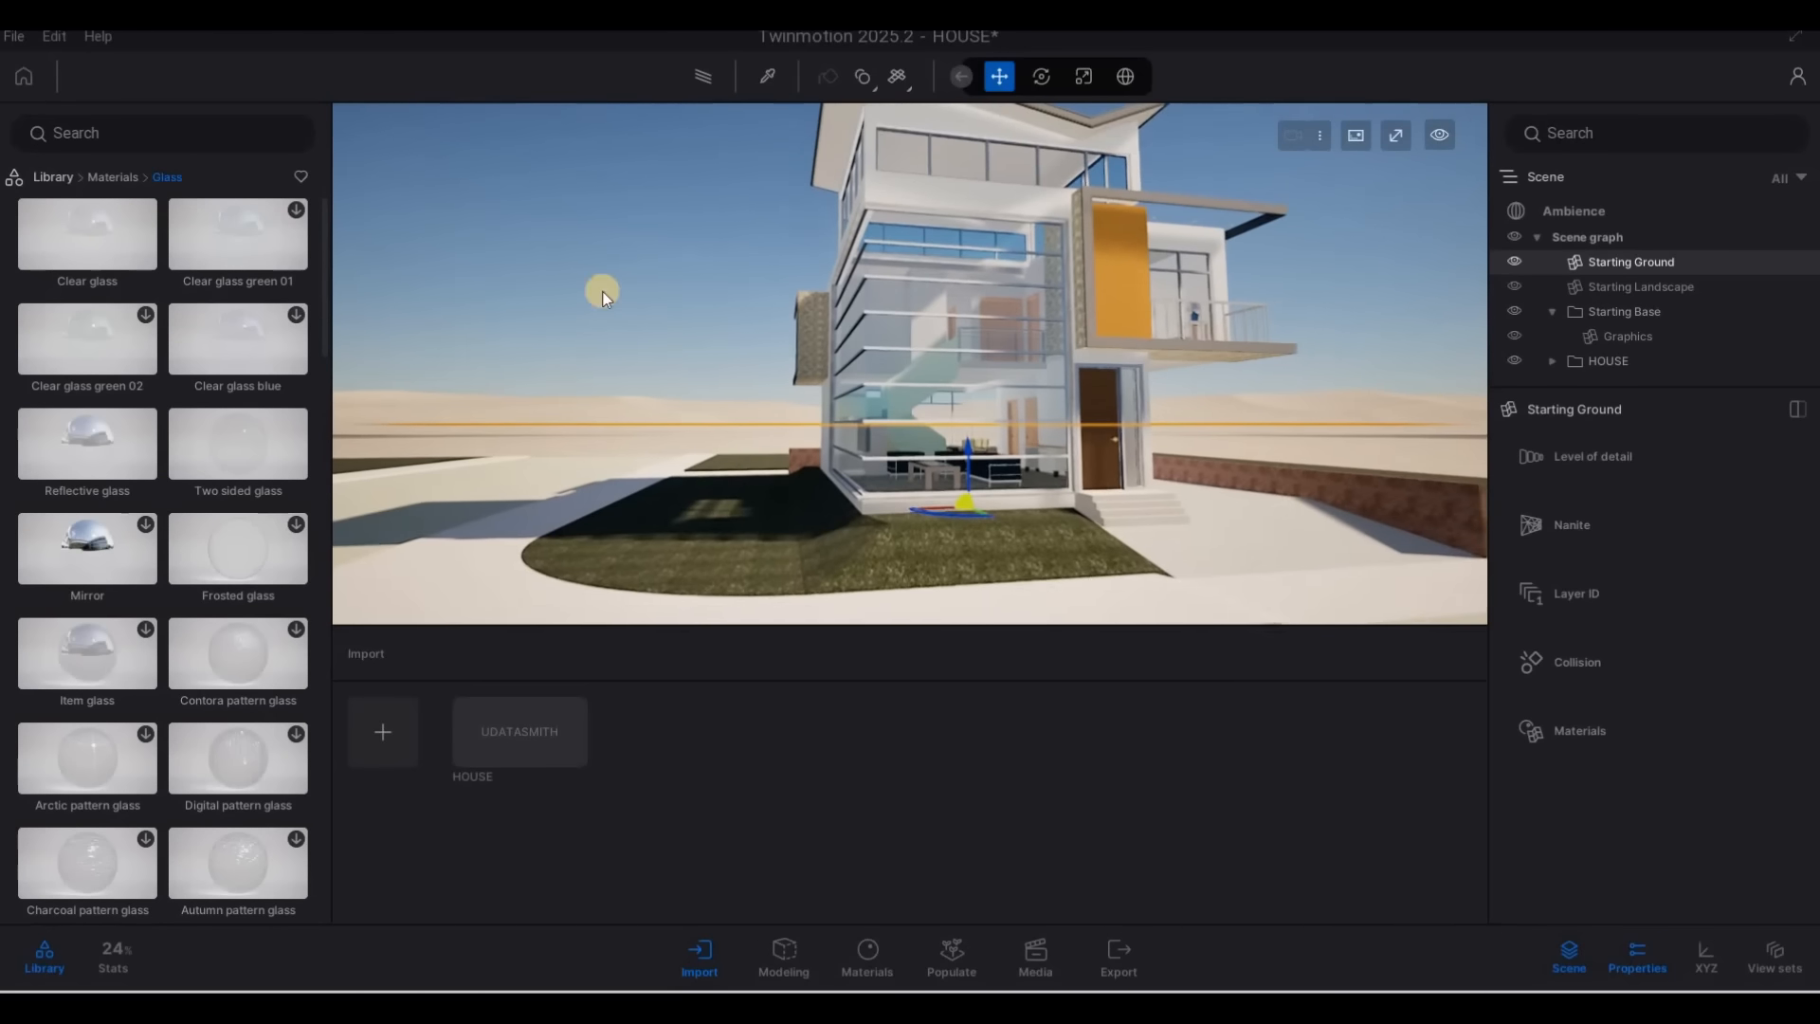
{"action": "scroll", "coordinate": [602, 291], "scroll_direction": "up", "scroll_amount": 5}
{"action": "left_click_drag", "start_coordinate": [116, 246], "coordinate": [902, 303]}
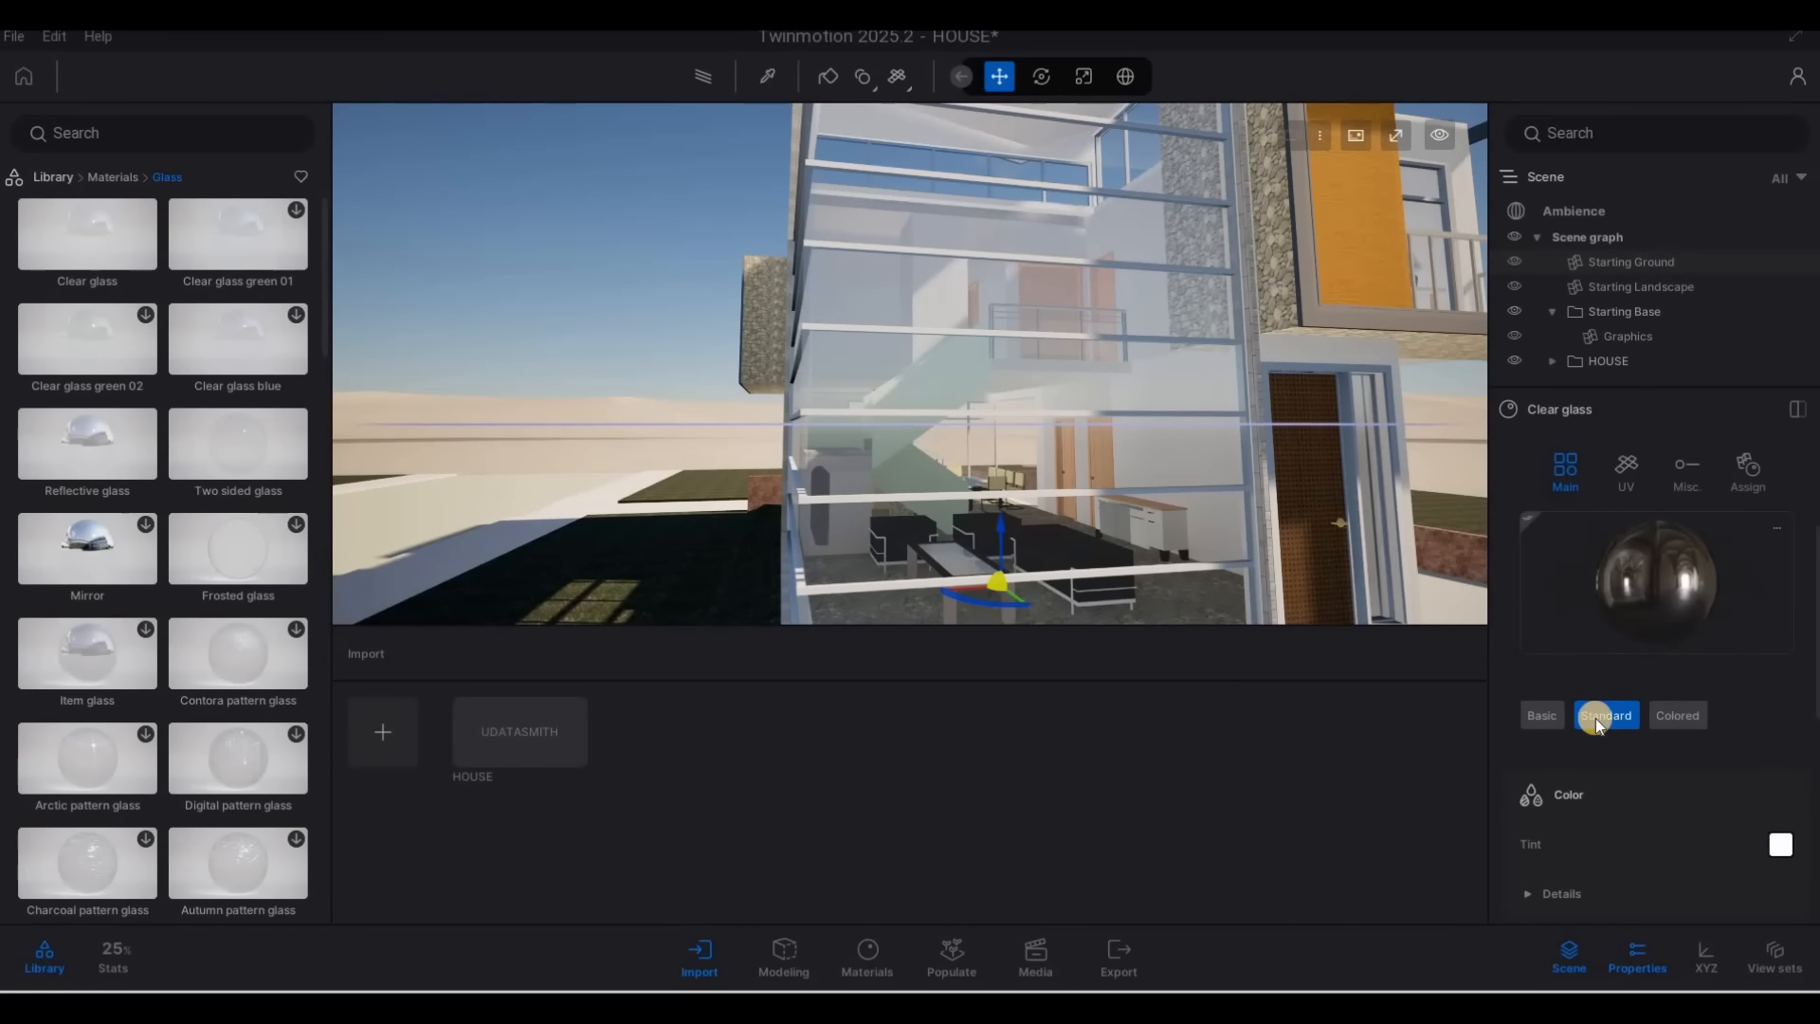
Set the Clear glass material to Basic with a fresnel opacity of 0.14 and a dark grey tint
{"action": "left_click", "coordinate": [1542, 715]}
{"action": "scroll", "coordinate": [1618, 770], "scroll_direction": "down", "scroll_amount": 2}
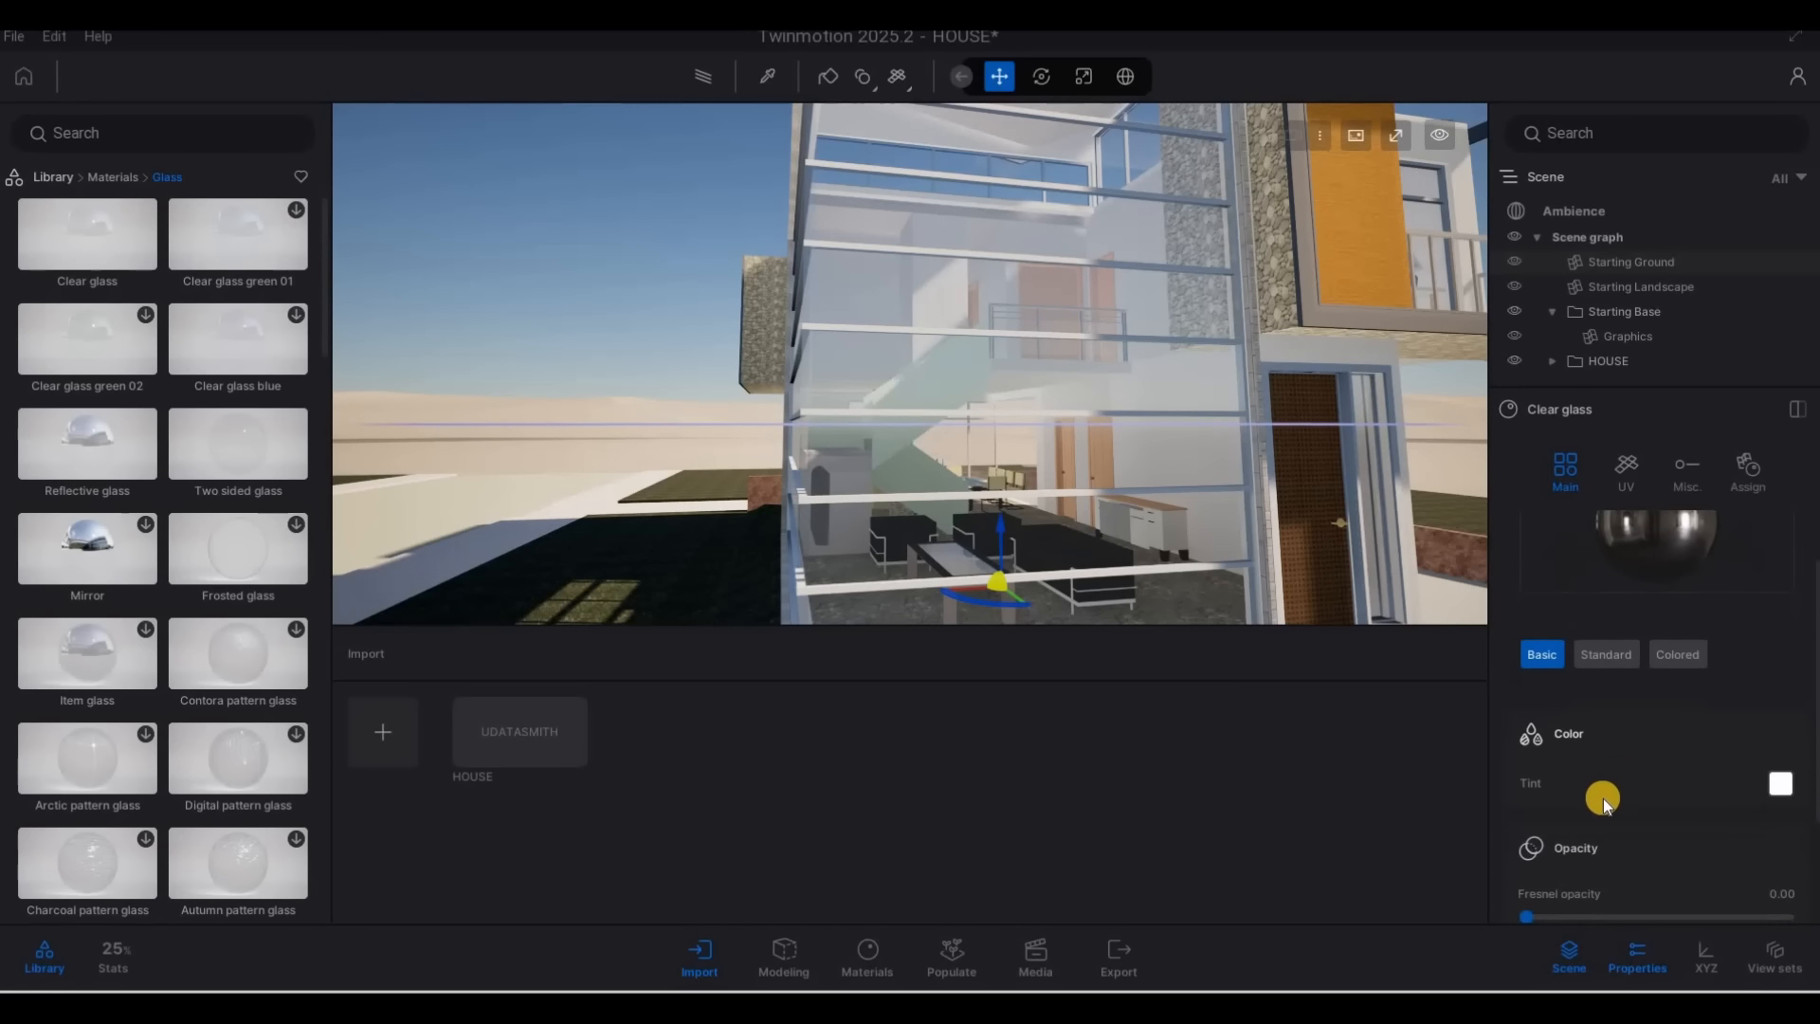
{"action": "scroll", "coordinate": [1550, 840], "scroll_direction": "down", "scroll_amount": 1}
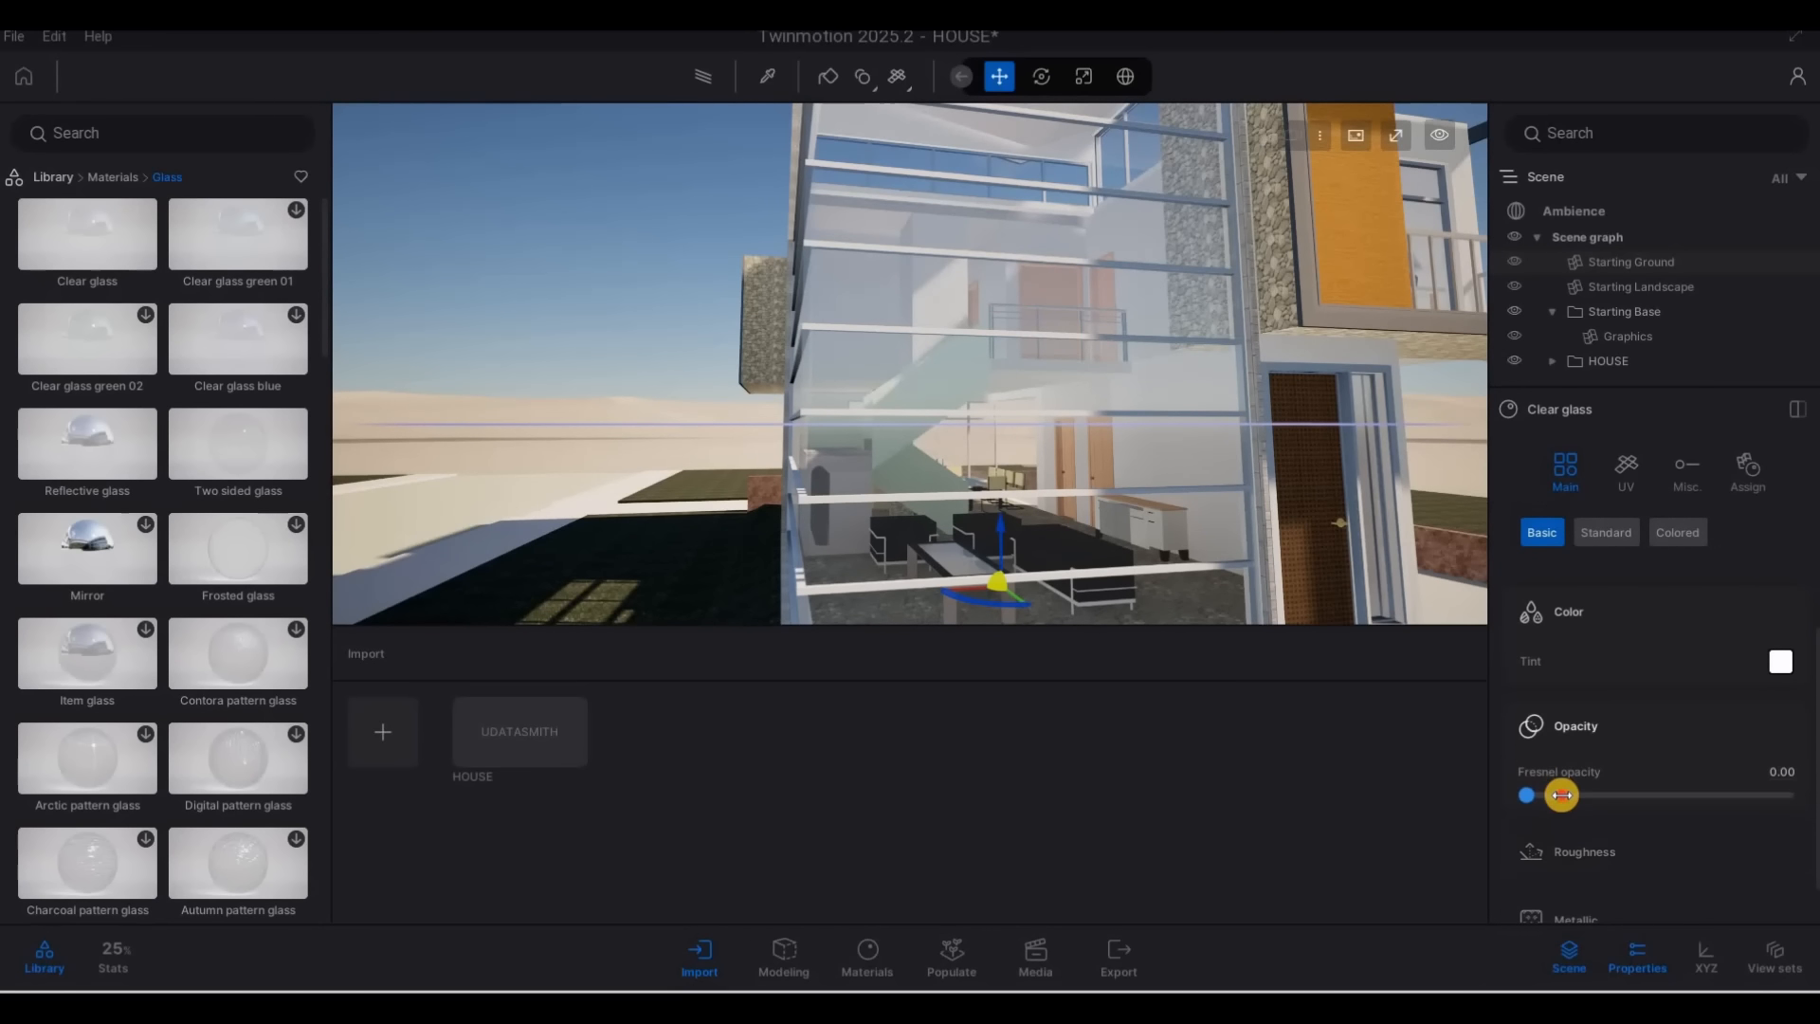
{"action": "left_click_drag", "start_coordinate": [1602, 782], "coordinate": [1611, 779]}
{"action": "left_click", "coordinate": [1780, 661]}
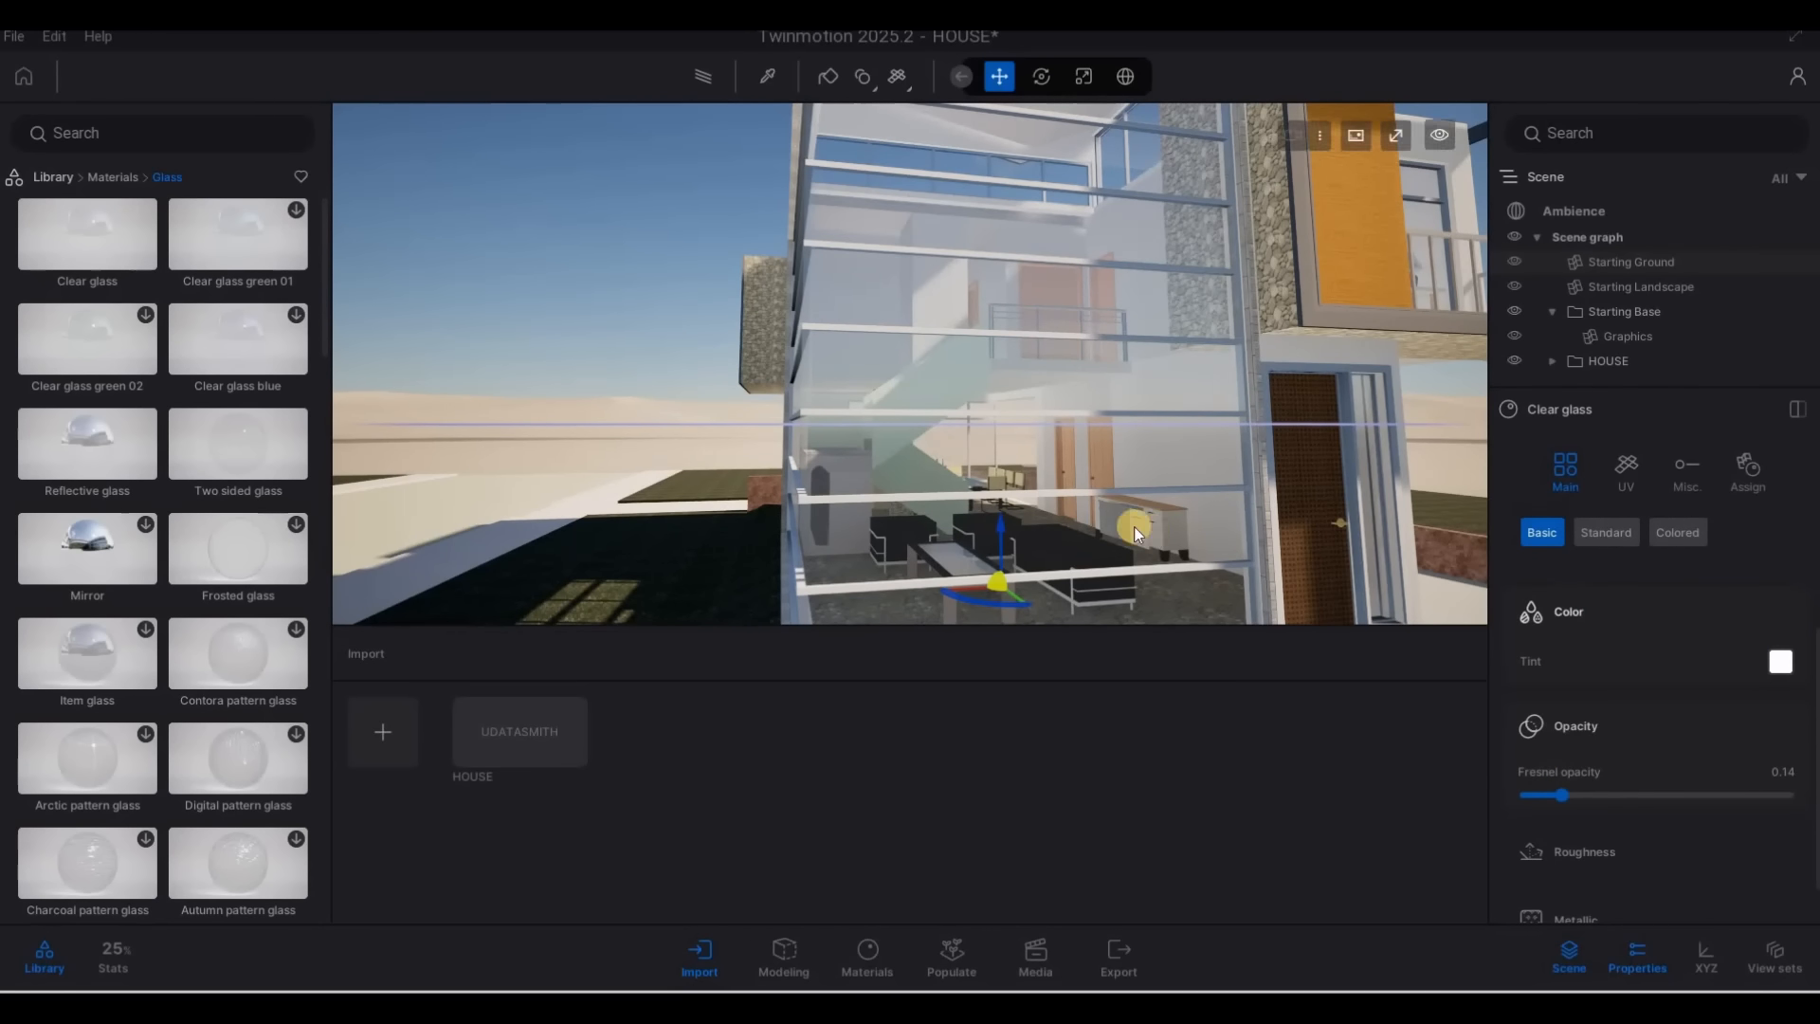
{"action": "left_click_drag", "start_coordinate": [899, 369], "coordinate": [888, 538]}
{"action": "left_click", "coordinate": [1008, 681]}
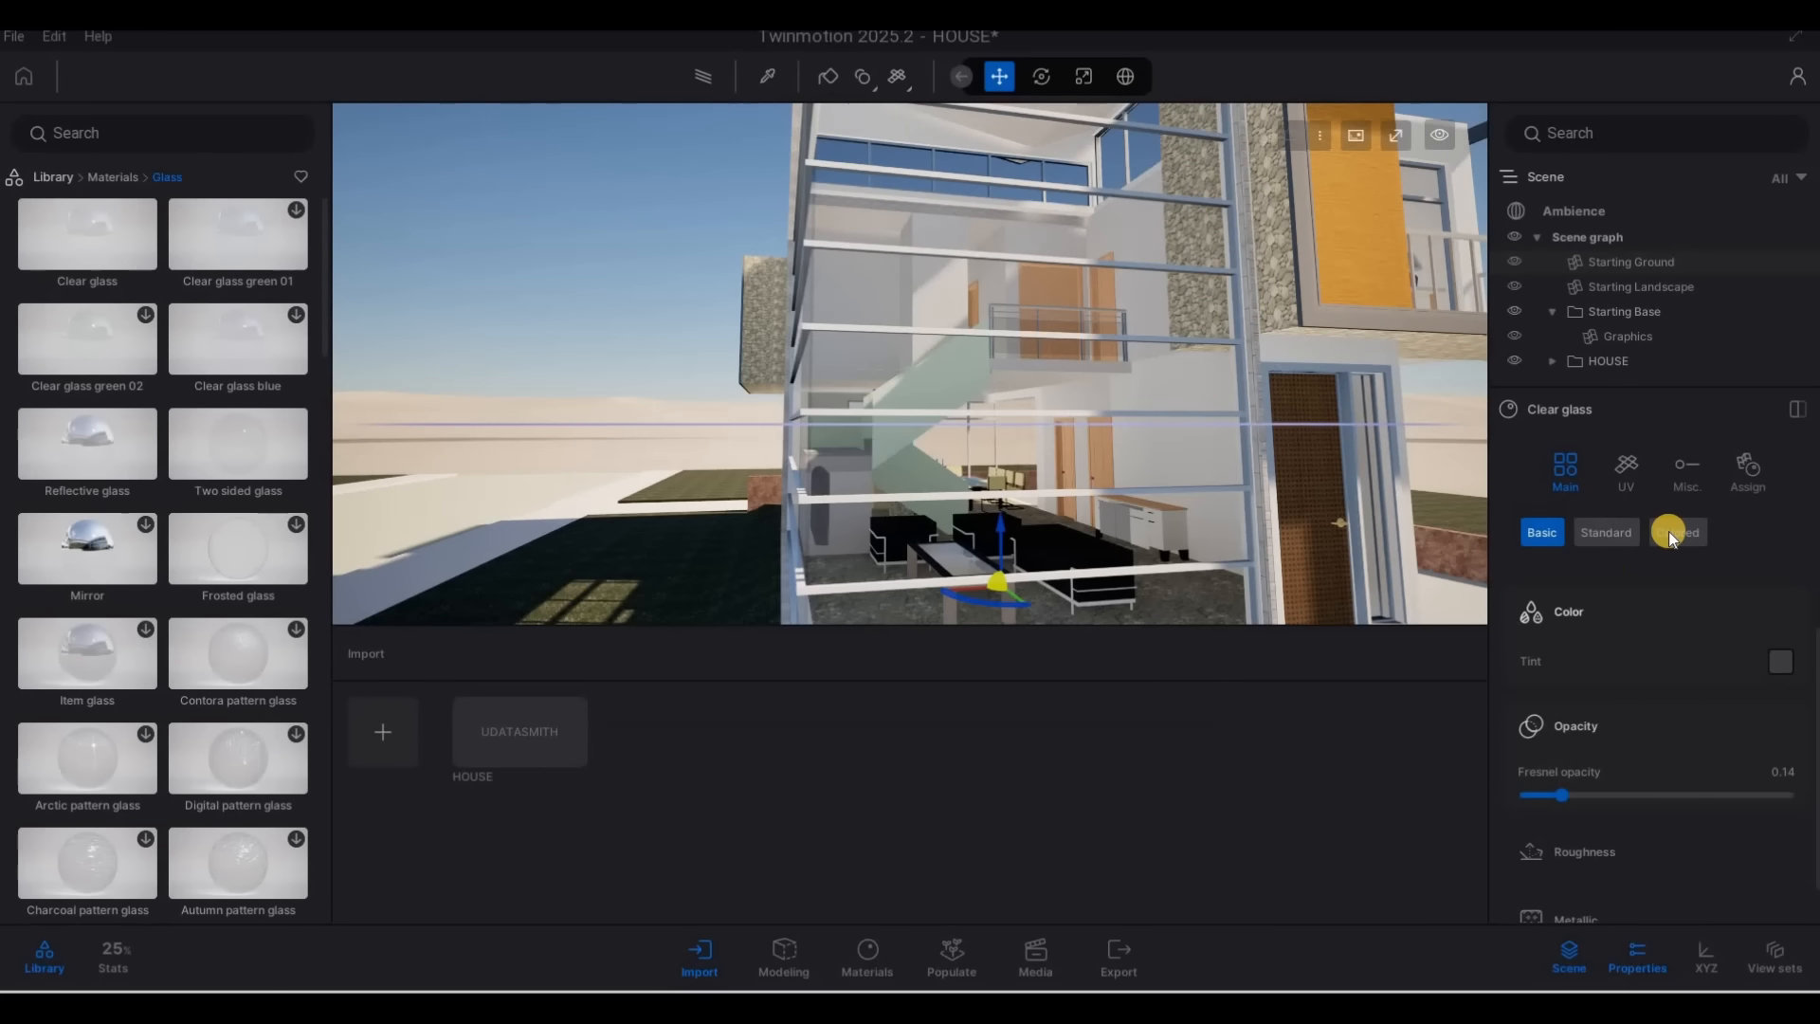
Change the glass to Colored with opacity intensity 3% and fresnel opacity 0.13, and clear the selection
{"action": "left_click", "coordinate": [1670, 533]}
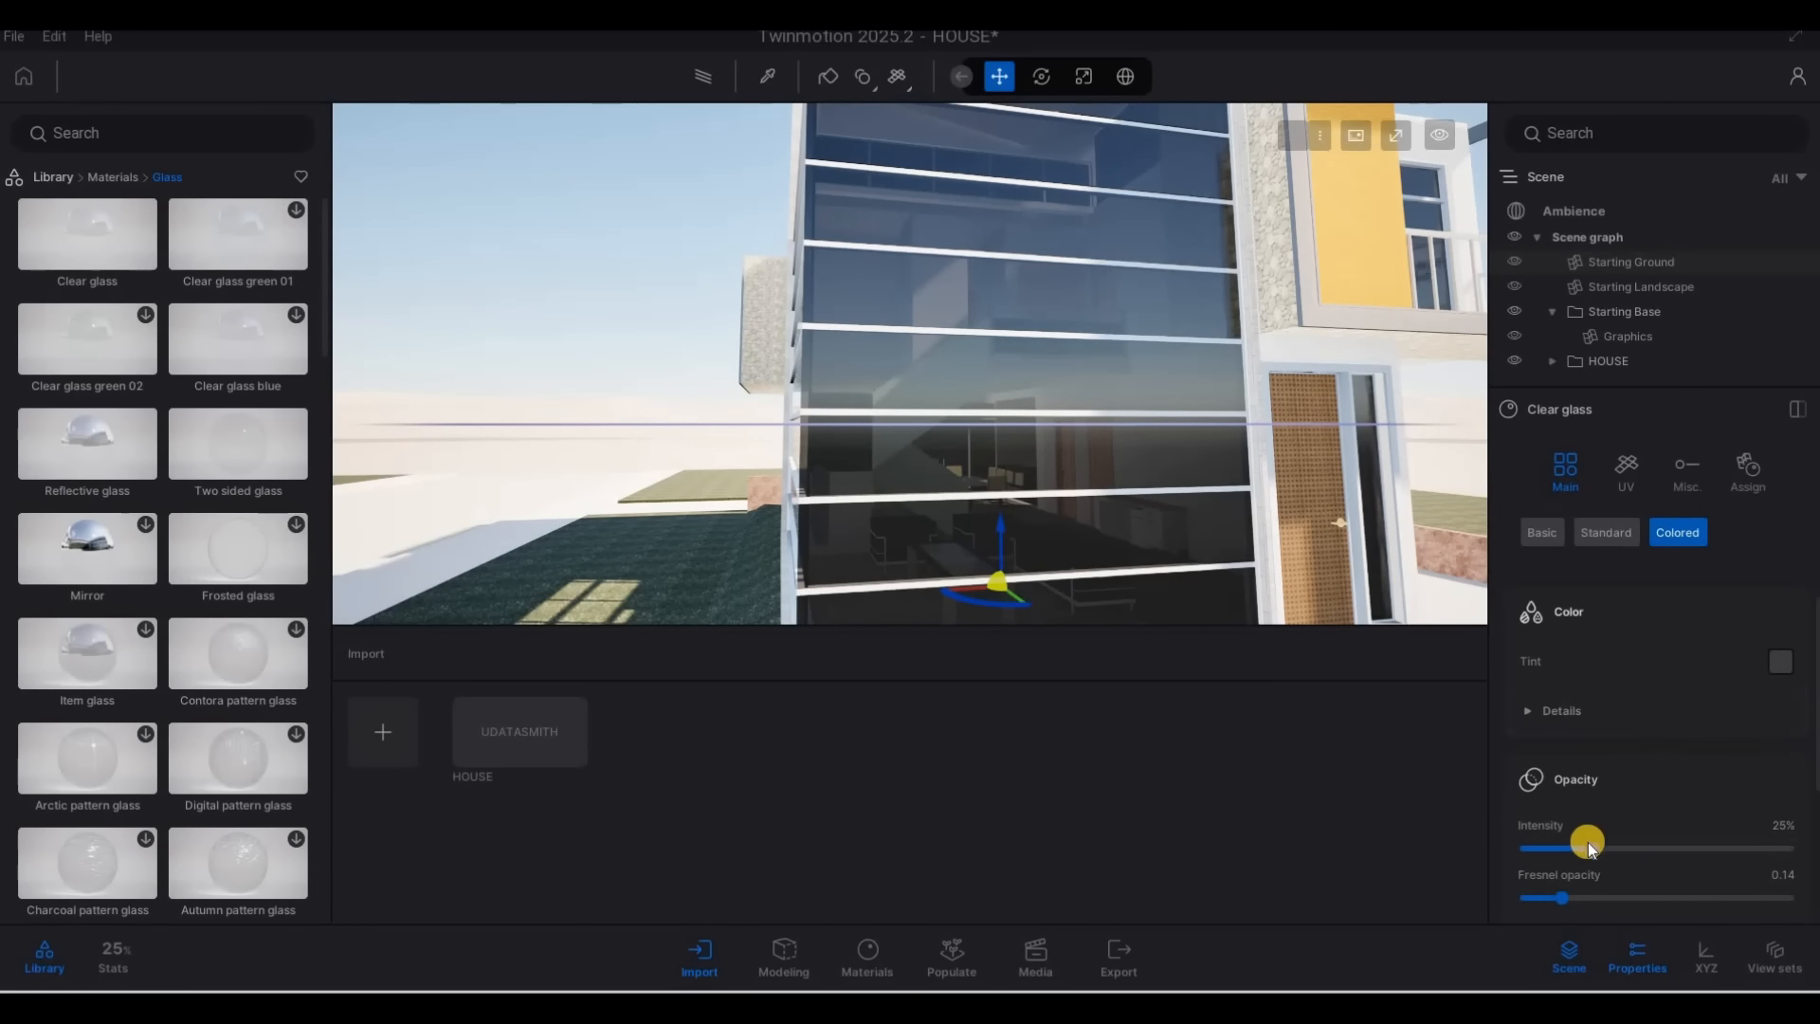
{"action": "left_click_drag", "start_coordinate": [1593, 848], "coordinate": [1559, 898]}
{"action": "scroll", "coordinate": [961, 573], "scroll_direction": "down", "scroll_amount": 4}
{"action": "key", "text": "Escape"}
{"action": "key", "text": "Escape"}
{"action": "key", "text": "Escape"}
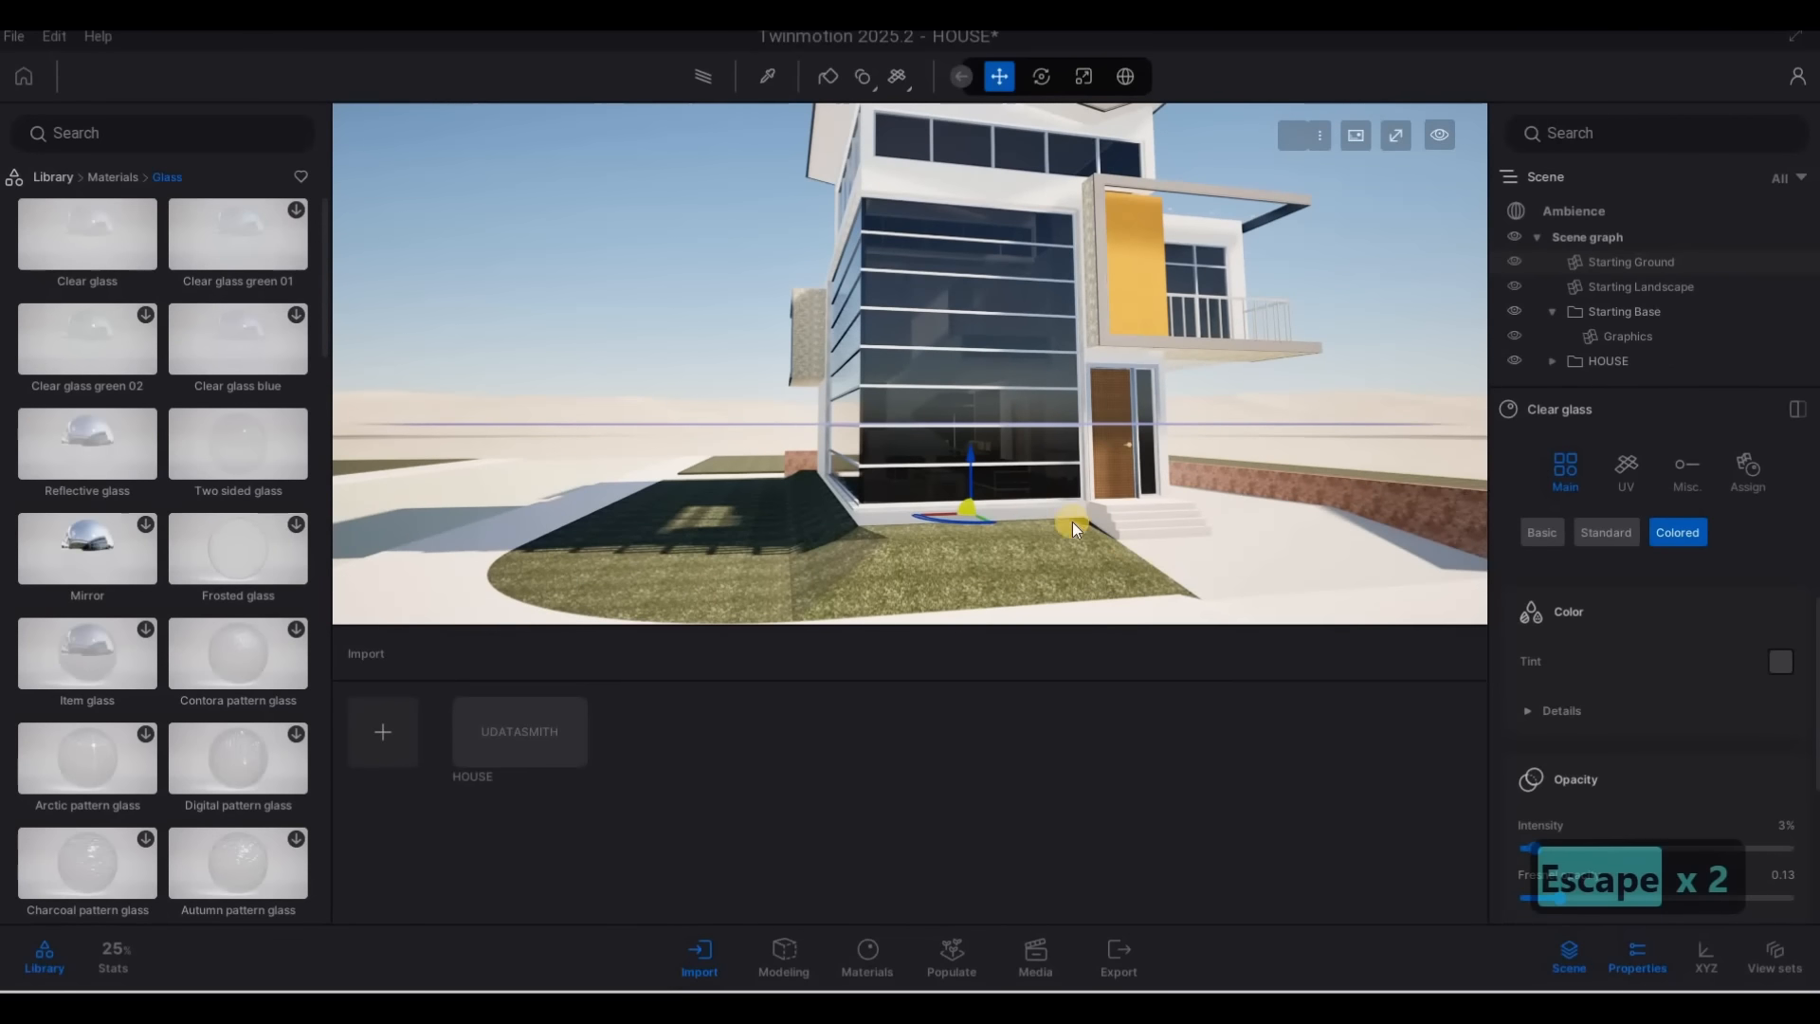
{"action": "middle_click_drag", "start_coordinate": [753, 152], "coordinate": [707, 82]}
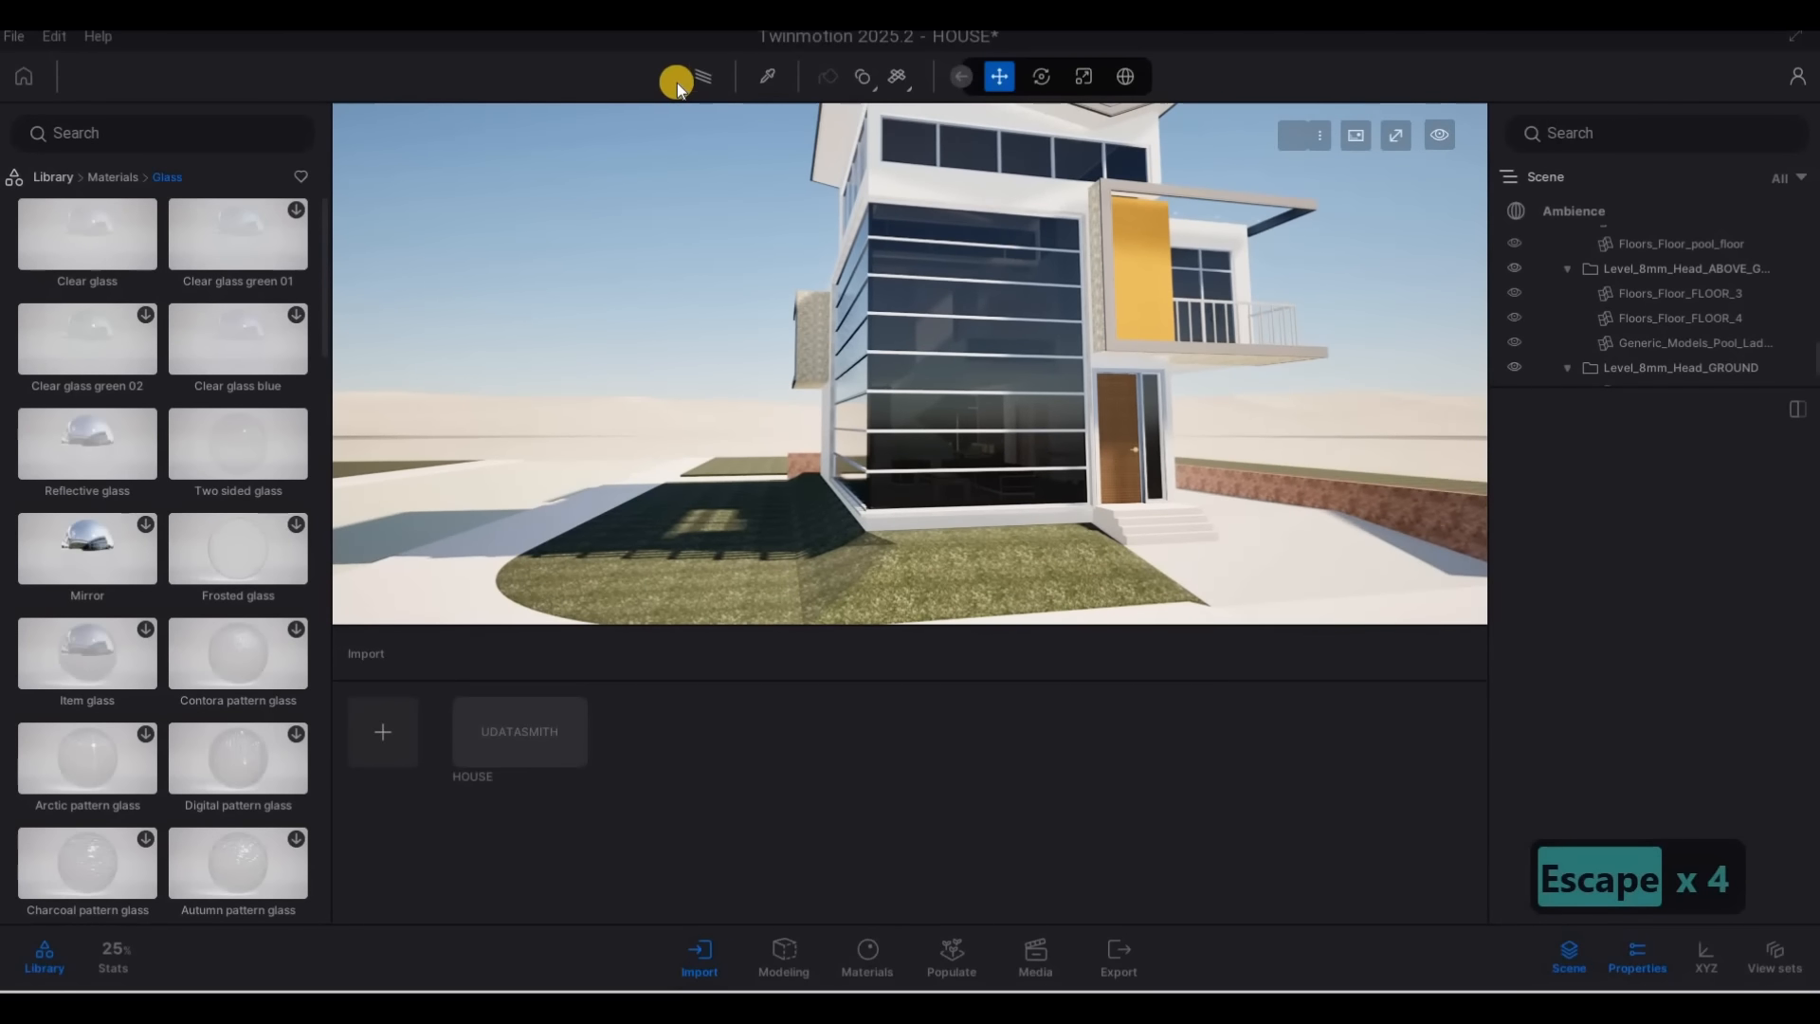
Enable Parallelism in the Ambience camera's lens details
{"action": "left_click", "coordinate": [1567, 207]}
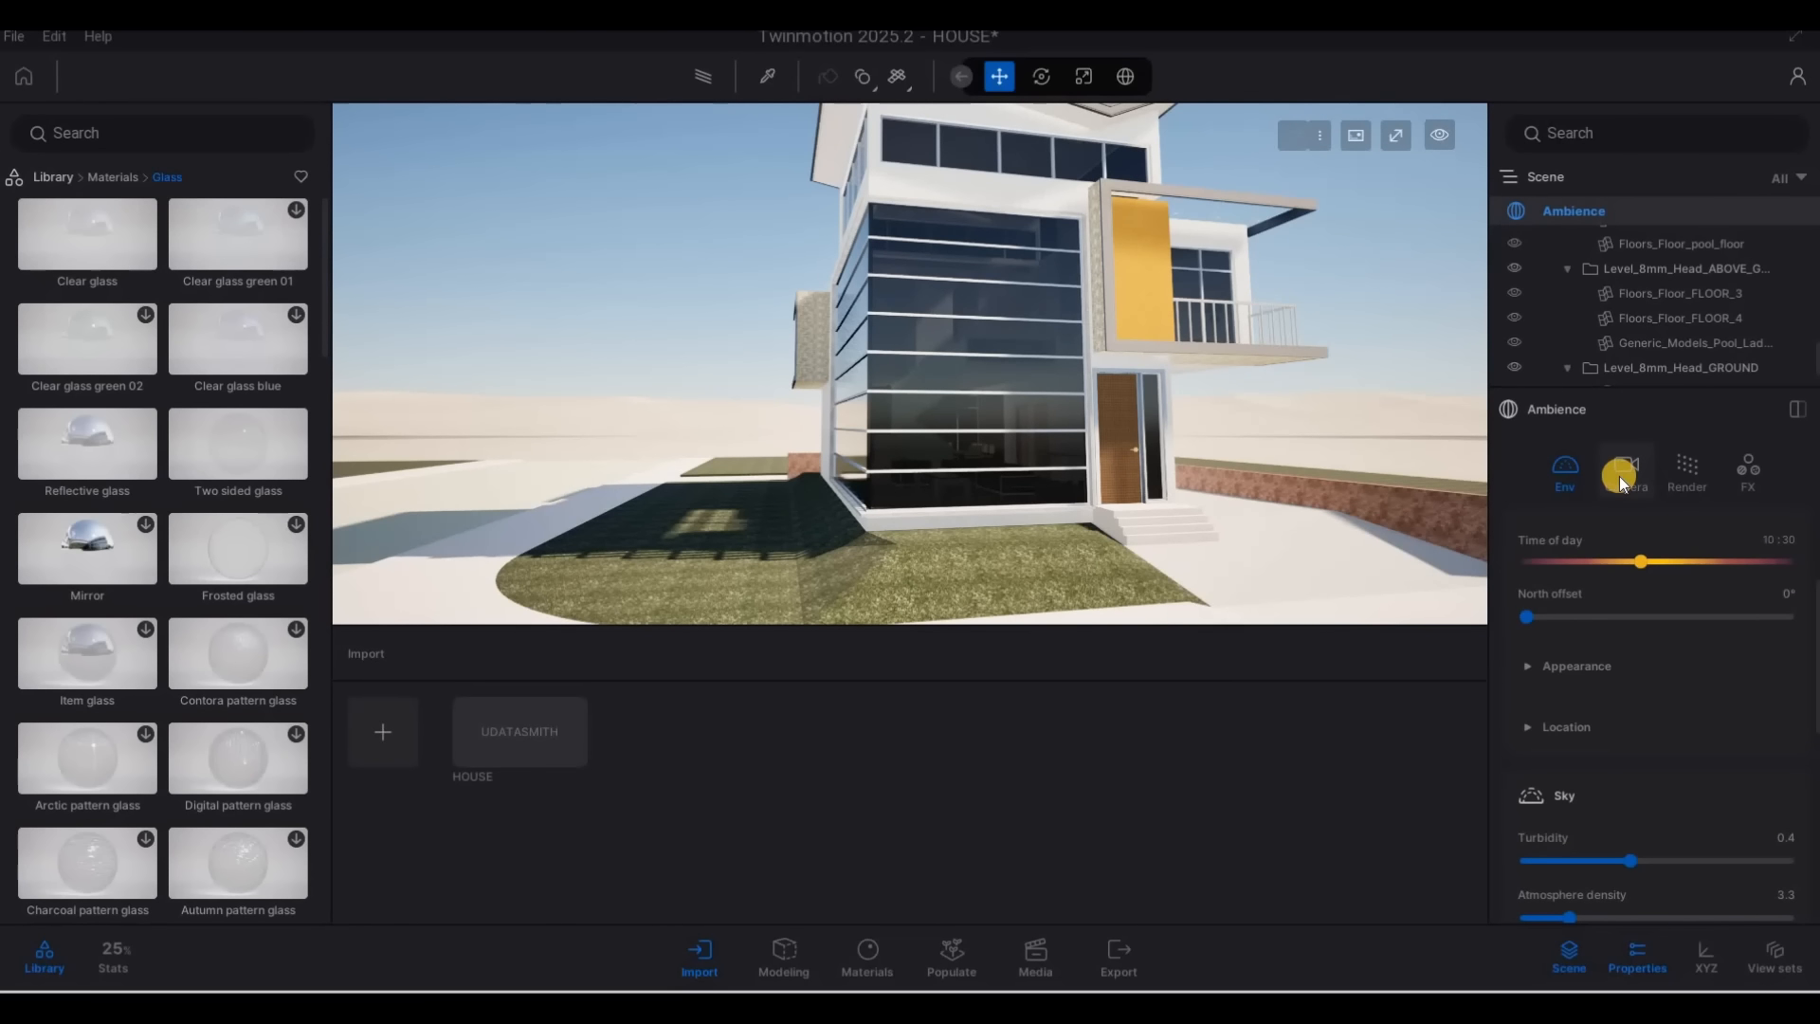
{"action": "left_click", "coordinate": [1621, 474]}
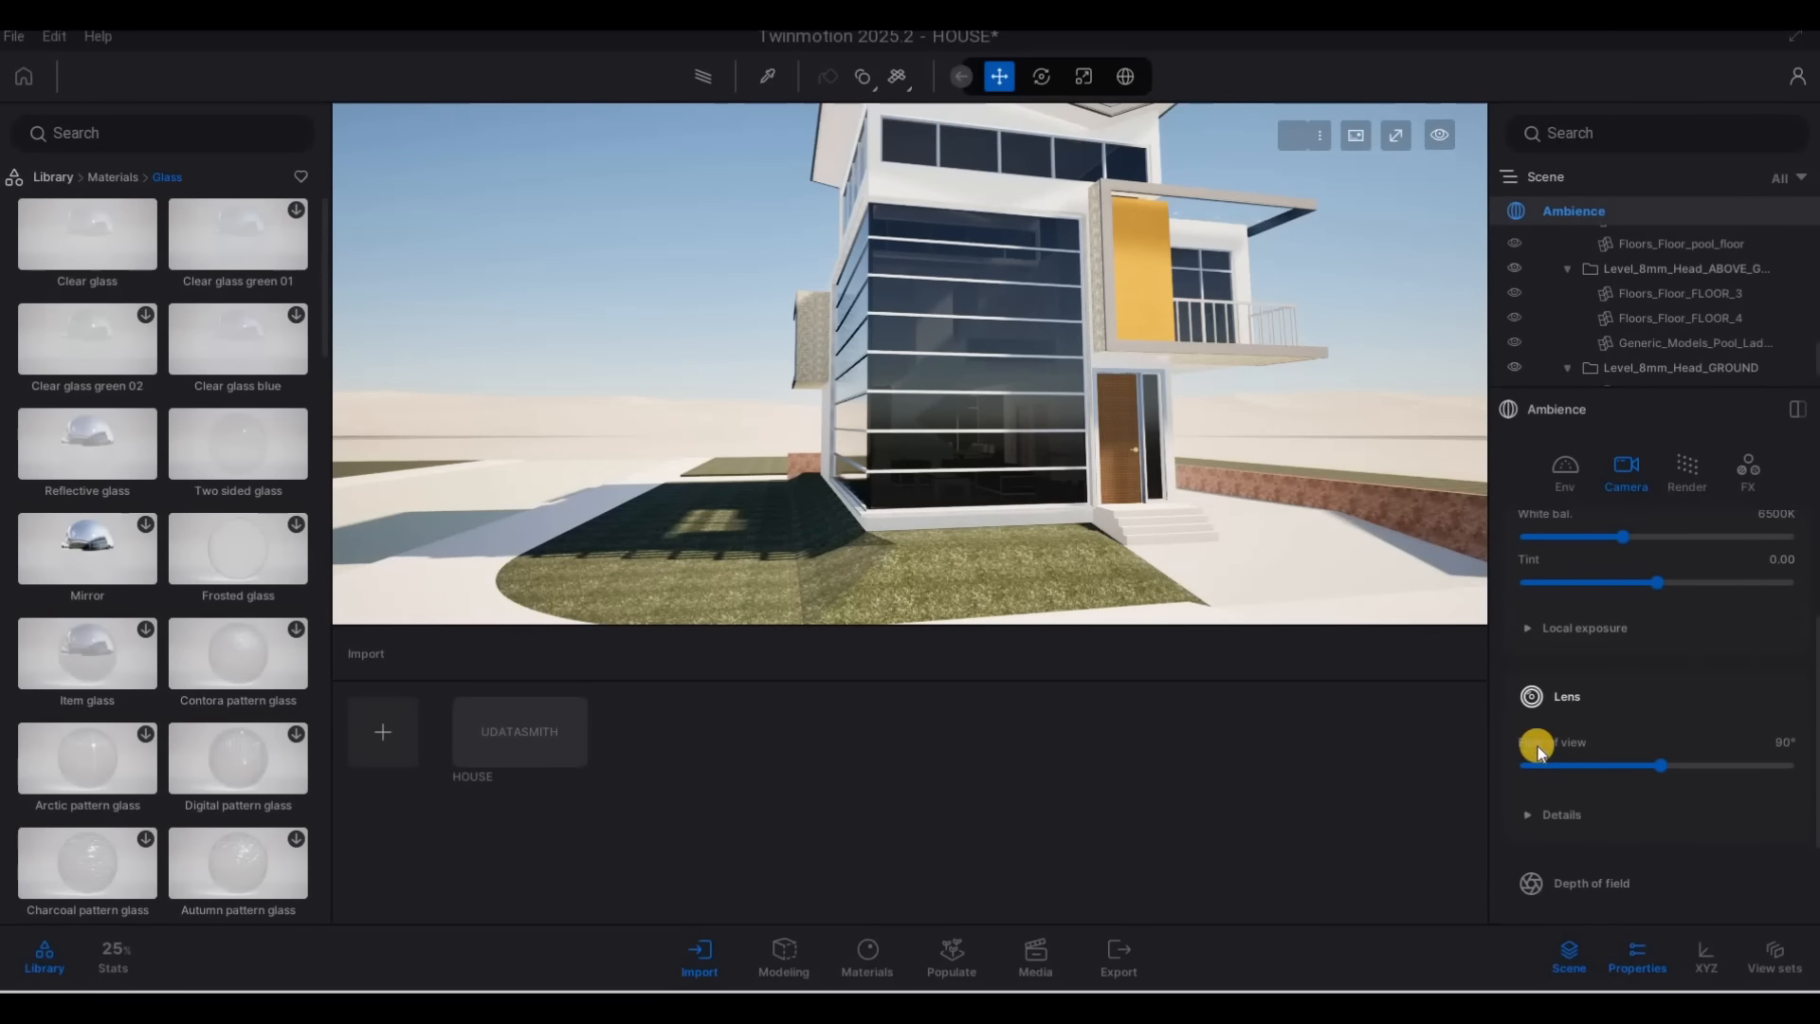
{"action": "scroll", "coordinate": [1538, 747], "scroll_direction": "down", "scroll_amount": 2}
{"action": "left_click", "coordinate": [1594, 731]}
{"action": "scroll", "coordinate": [1589, 736], "scroll_direction": "down", "scroll_amount": 1}
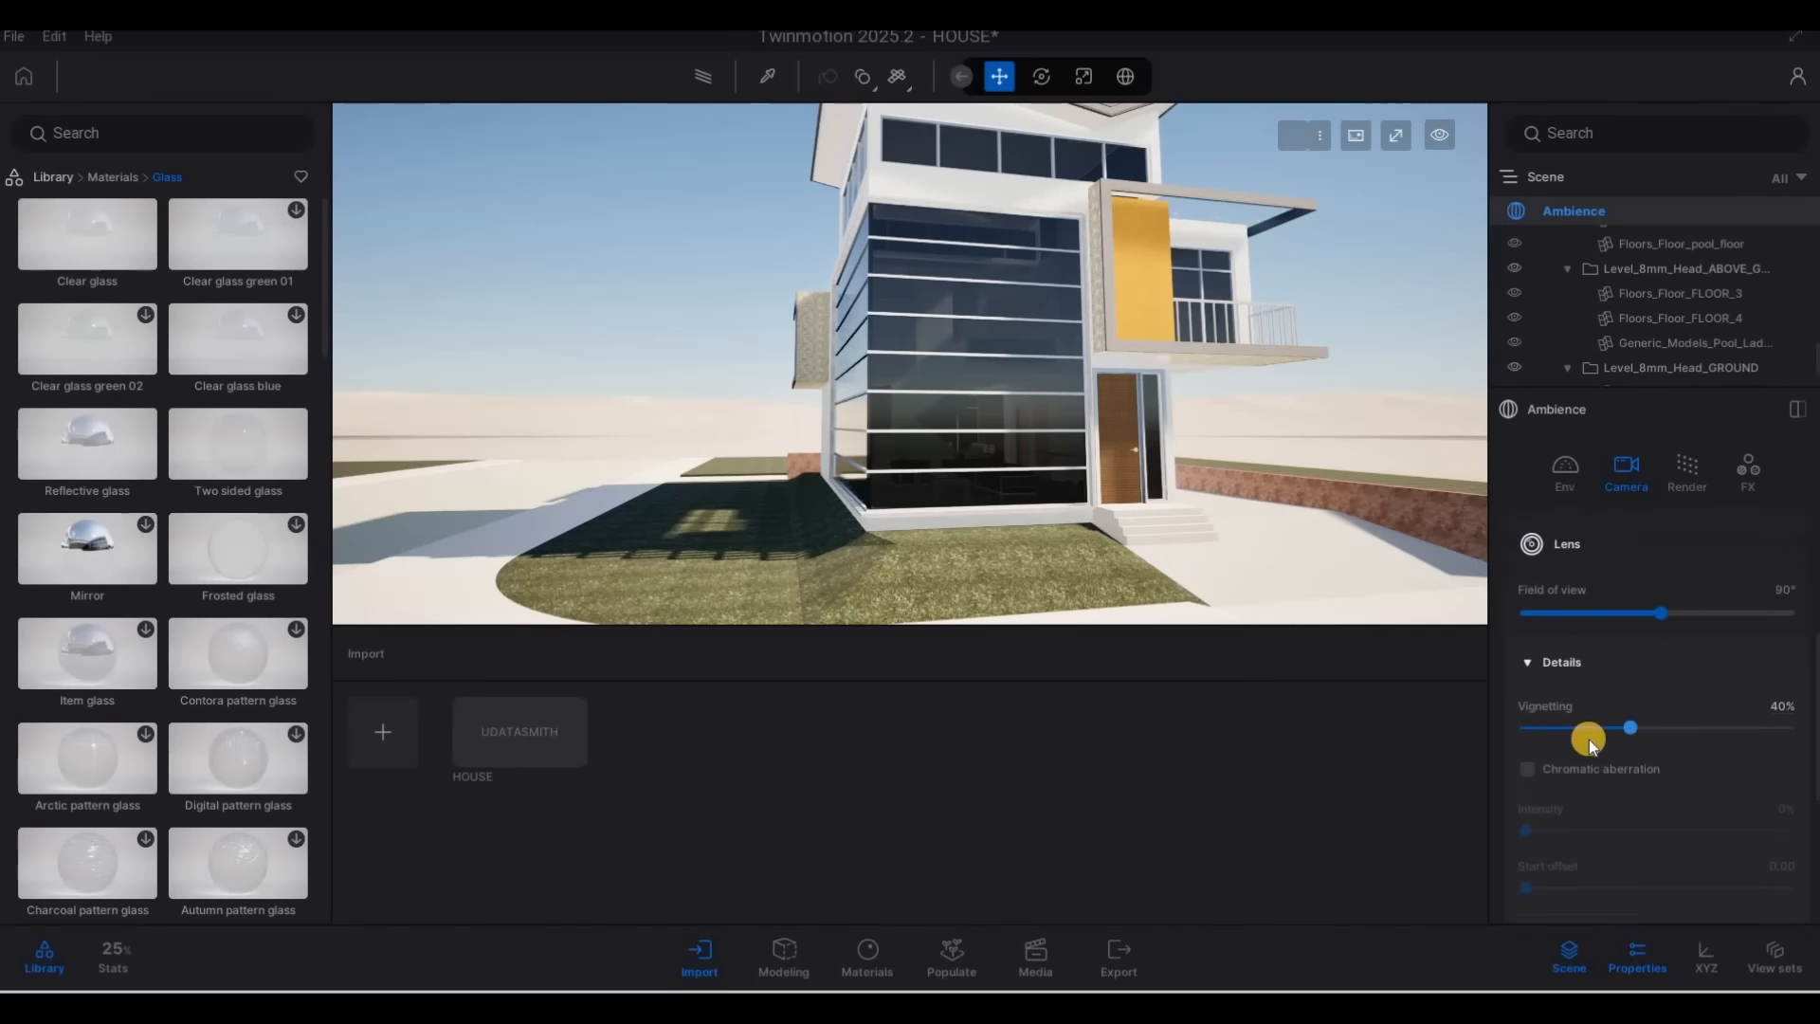
{"action": "scroll", "coordinate": [1589, 740], "scroll_direction": "down", "scroll_amount": 3}
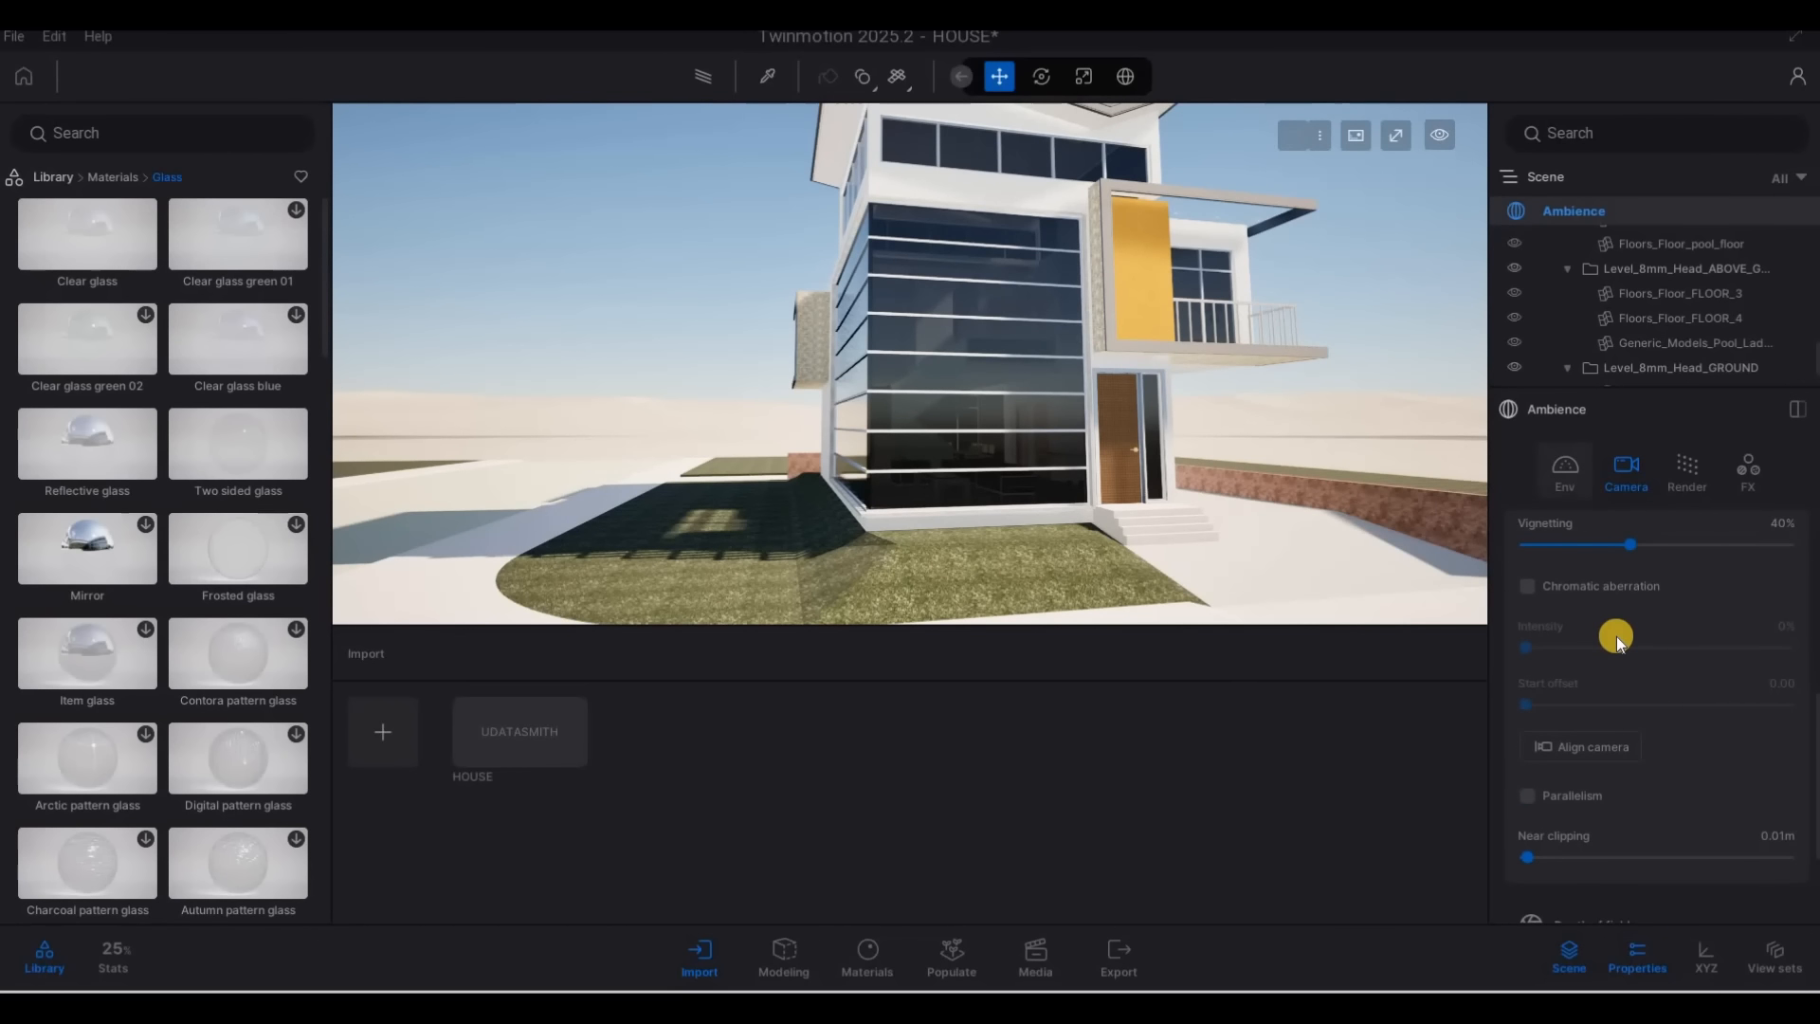
{"action": "scroll", "coordinate": [1616, 630], "scroll_direction": "up", "scroll_amount": 3}
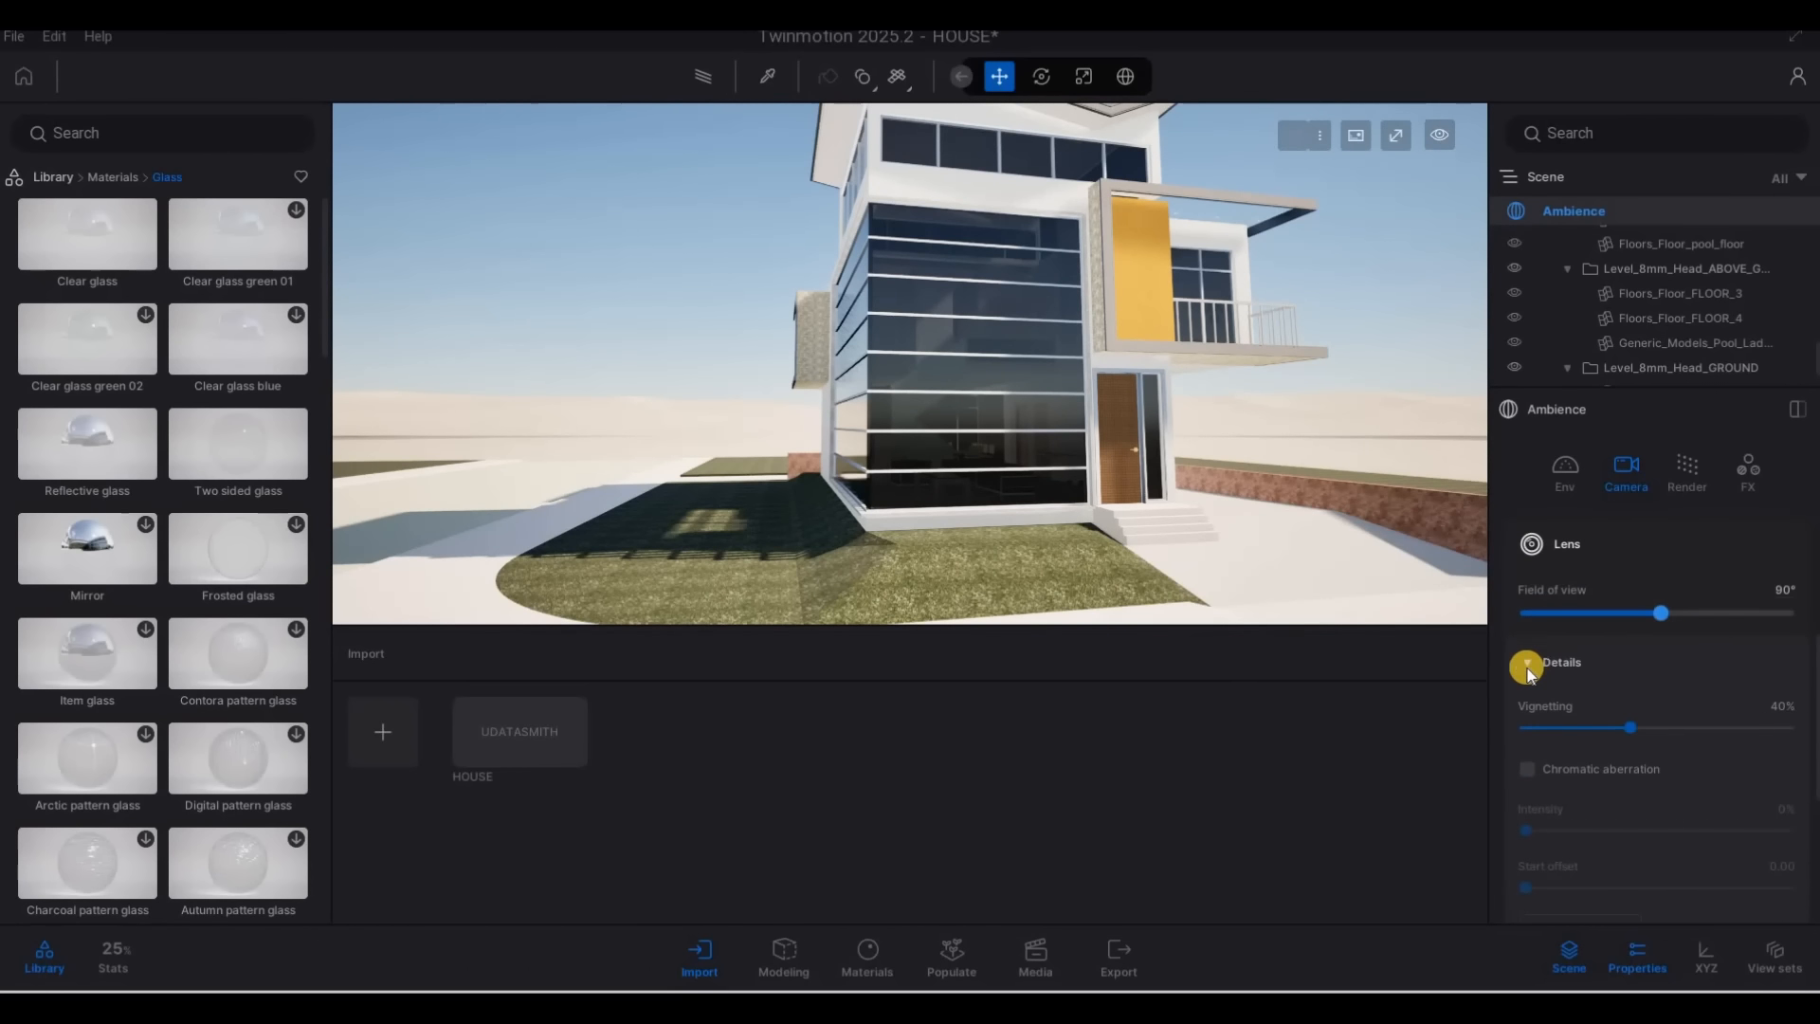
{"action": "scroll", "coordinate": [1549, 799], "scroll_direction": "down", "scroll_amount": 3}
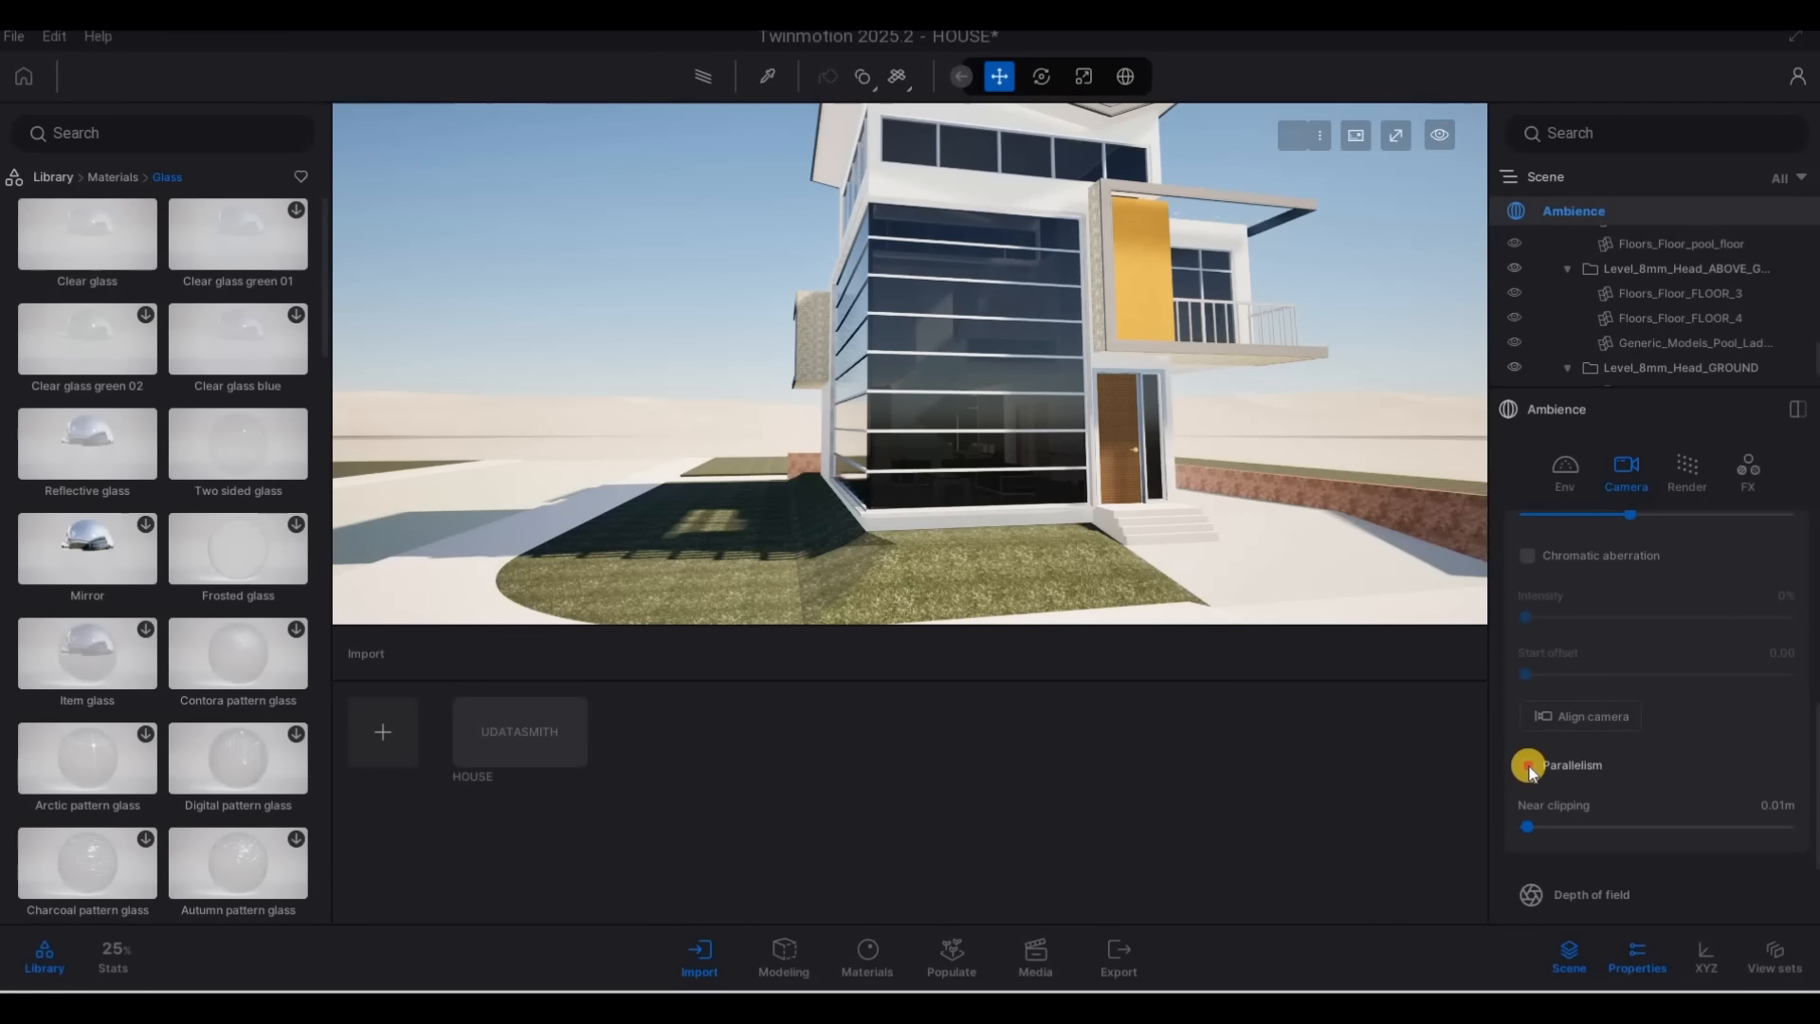
{"action": "left_click", "coordinate": [1692, 781]}
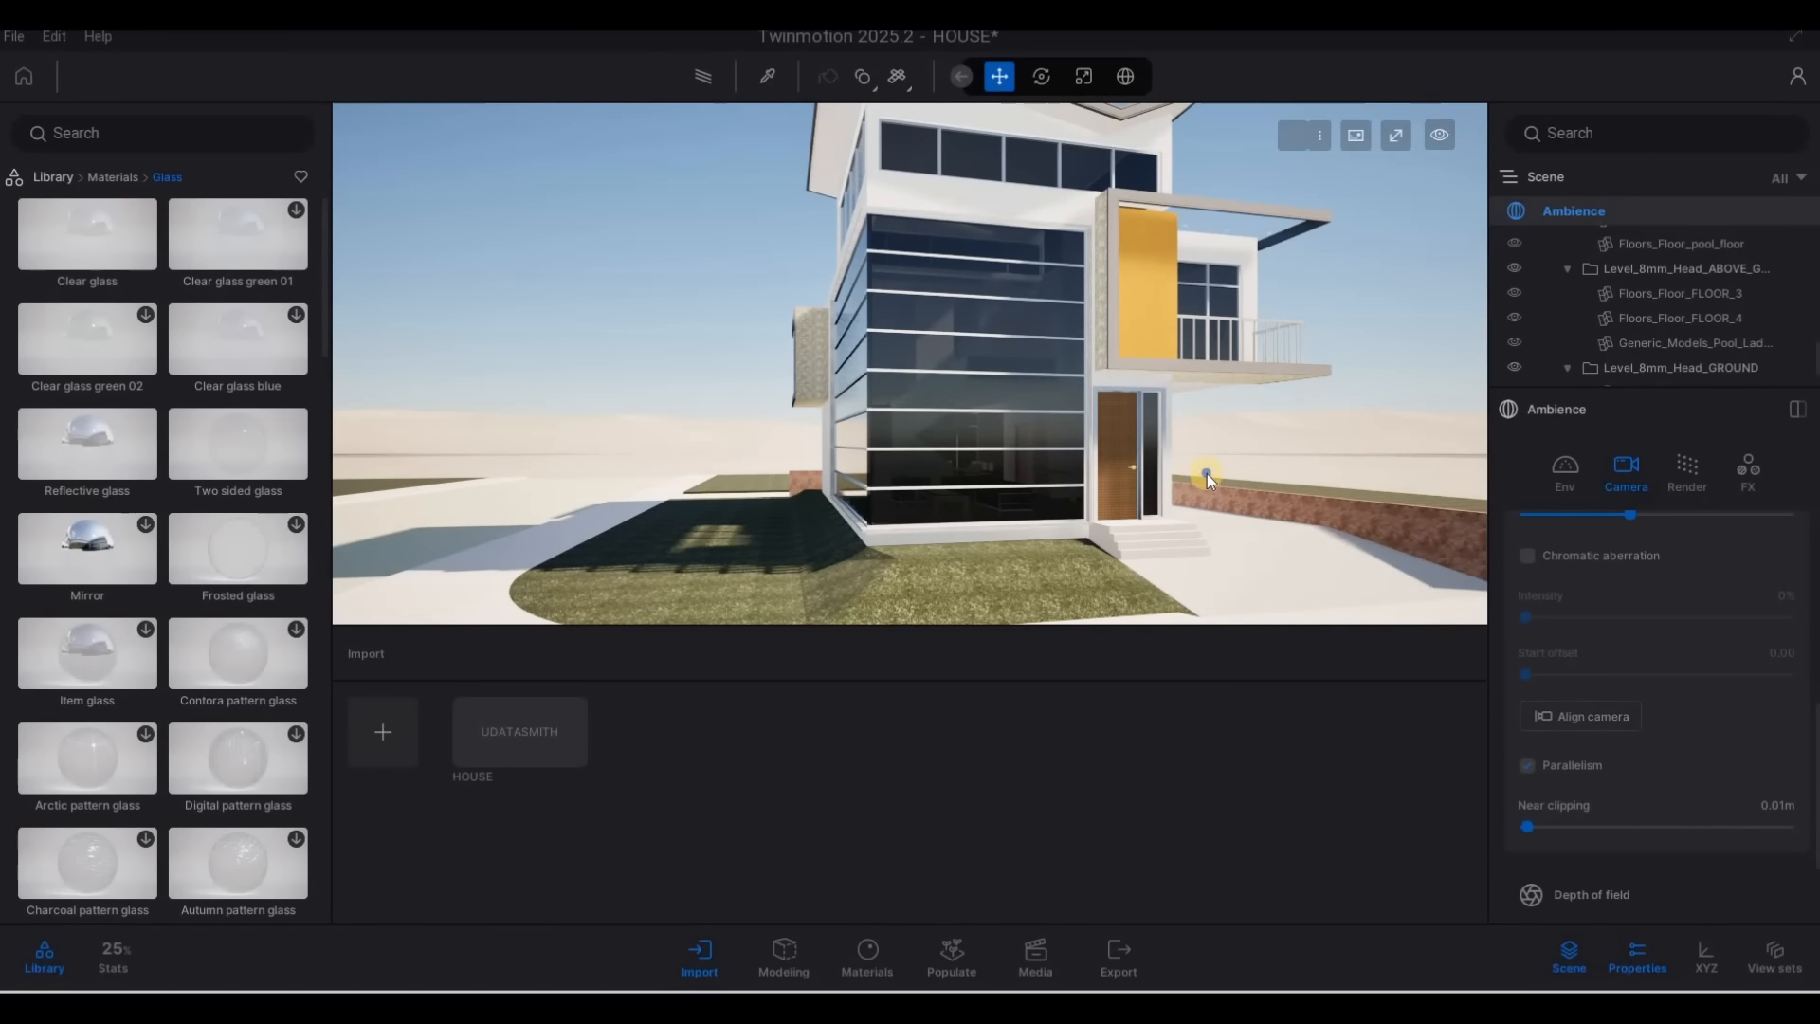
Examine the tinted glass facade and front of the house from several angles and distances
{"action": "left_click_drag", "start_coordinate": [1207, 474], "coordinate": [1116, 459]}
{"action": "key", "text": "d"}
{"action": "key", "text": "d"}
{"action": "key", "text": "a"}
{"action": "key", "text": "a"}
{"action": "key", "text": "a"}
{"action": "key", "text": "a"}
{"action": "key", "text": "a"}
{"action": "right_click_drag", "start_coordinate": [1116, 459], "coordinate": [1281, 597]}
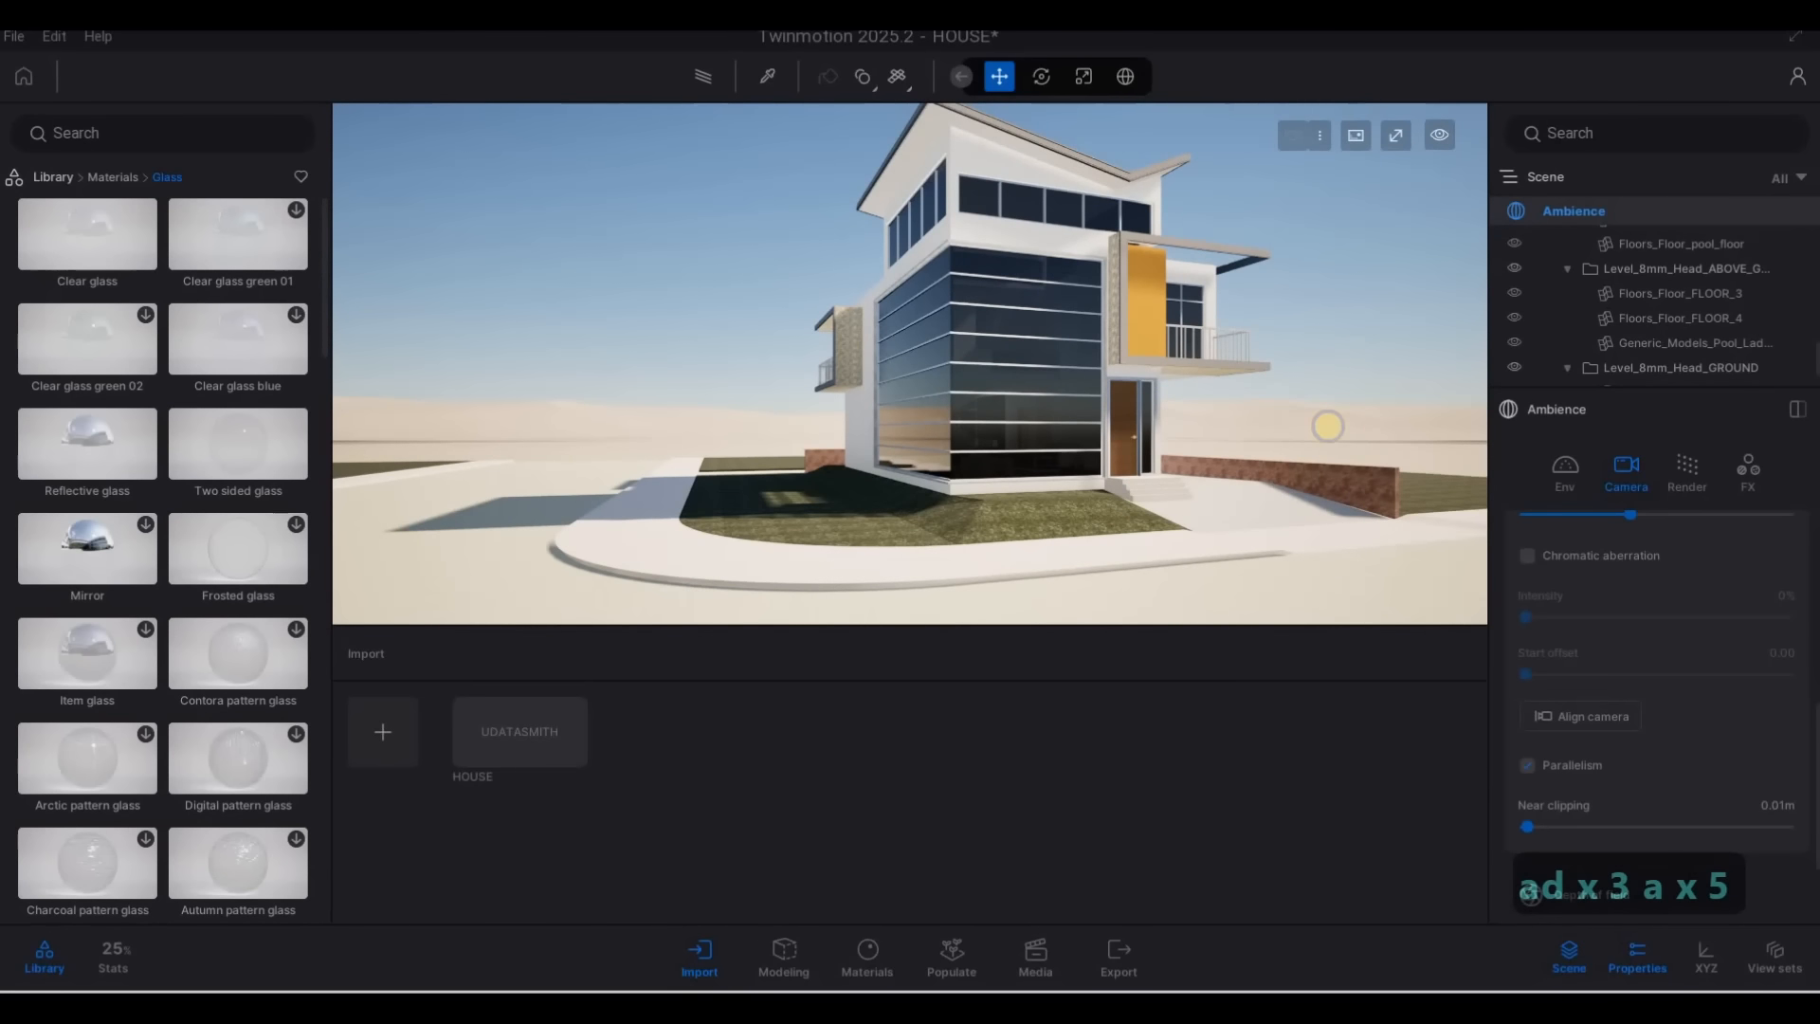
{"action": "right_click_drag", "start_coordinate": [1327, 426], "coordinate": [1350, 349]}
{"action": "key", "text": "a"}
{"action": "key", "text": "d"}
{"action": "key", "text": "w"}
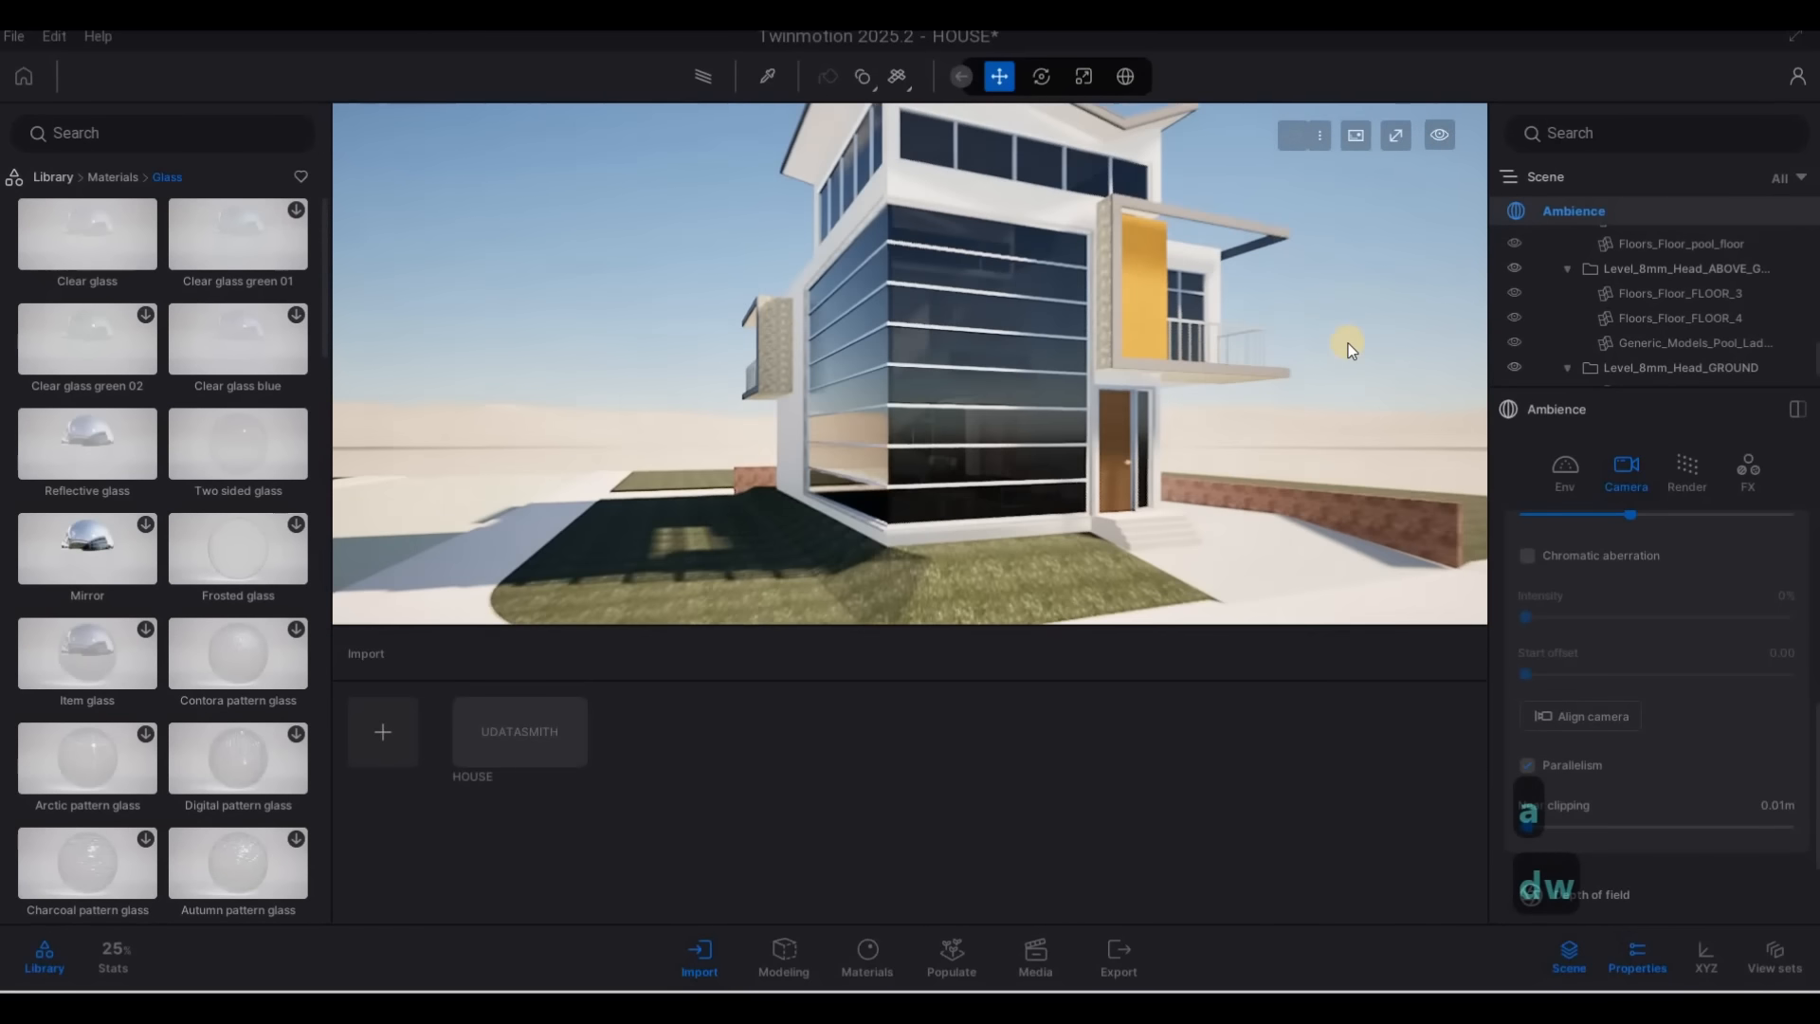
{"action": "key", "text": "d"}
Inspect the upper-floor balcony and its overhang up close, and return to a wider view of the house
{"action": "right_click_drag", "start_coordinate": [1038, 448], "coordinate": [1258, 310]}
{"action": "key", "text": "w"}
{"action": "key", "text": "q"}
{"action": "key", "text": "d"}
{"action": "key", "text": "q"}
{"action": "key", "text": "a"}
{"action": "key", "text": "w"}
{"action": "key", "text": "e"}
{"action": "key", "text": "s"}
{"action": "key", "text": "d"}
{"action": "left_click", "coordinate": [1215, 251]}
{"action": "key", "text": "Escape"}
{"action": "key", "text": "d"}
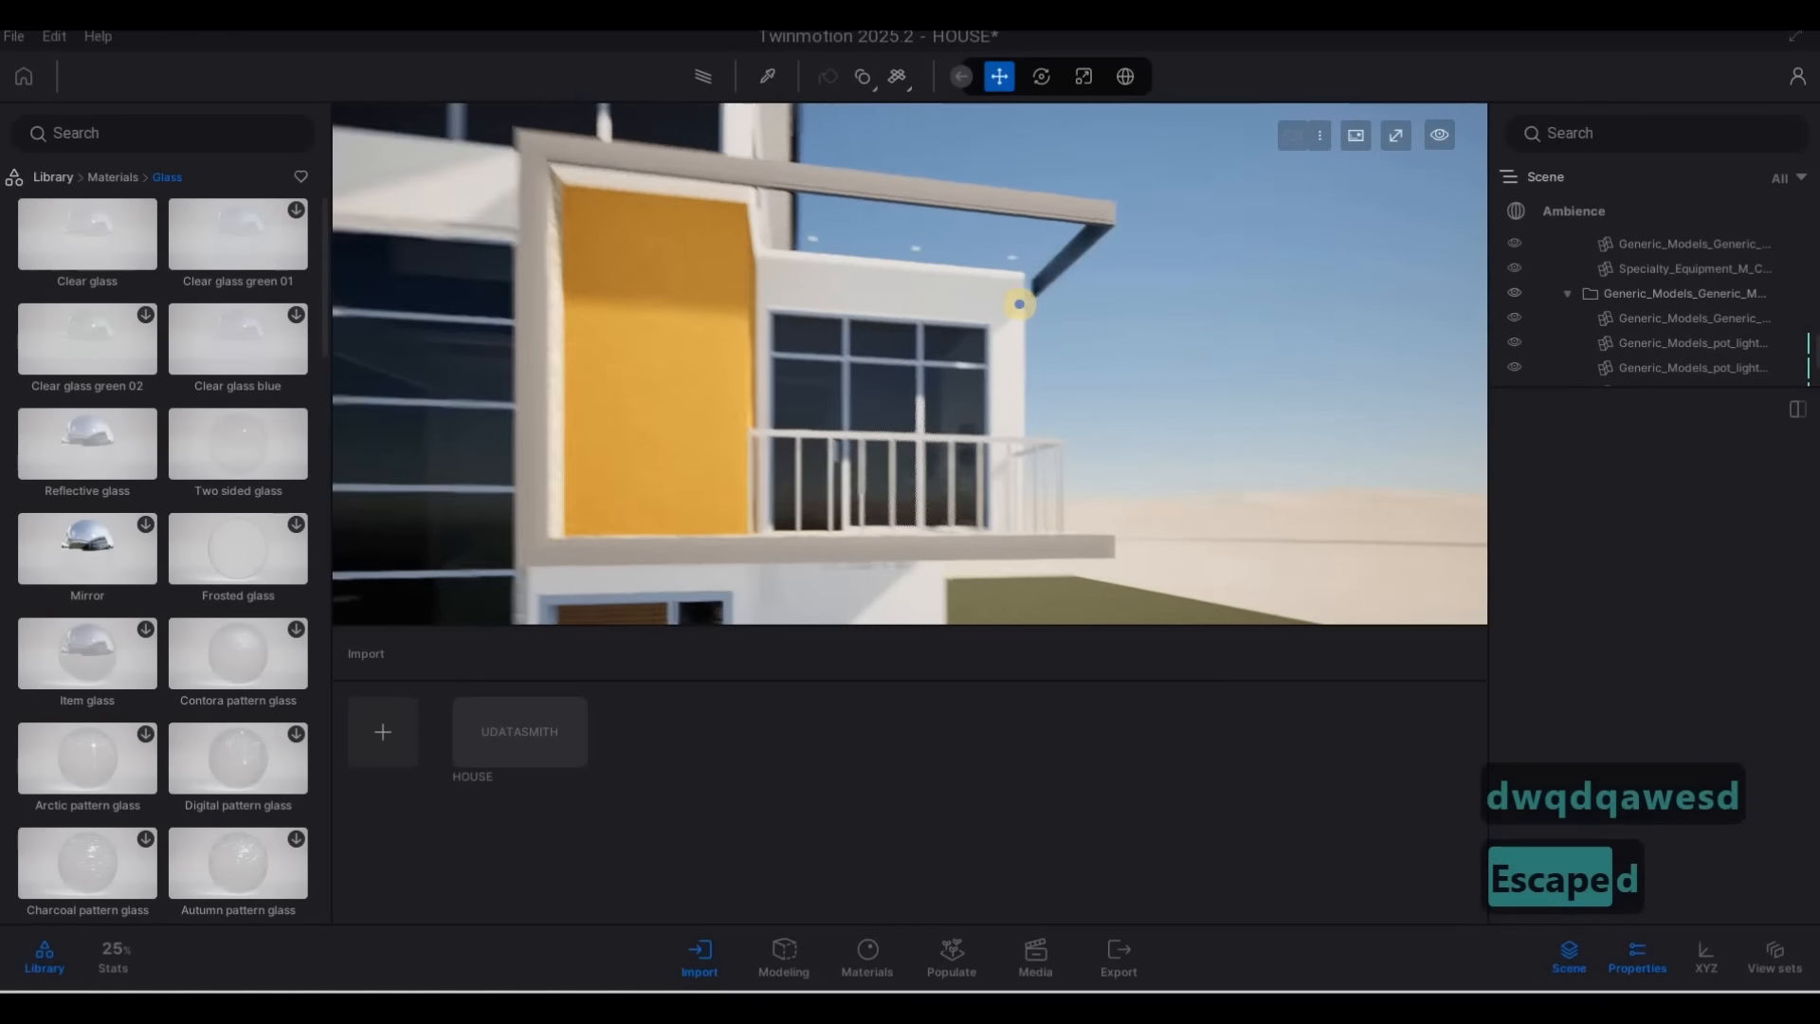
{"action": "key", "text": "s"}
{"action": "key", "text": "a"}
{"action": "key", "text": "a"}
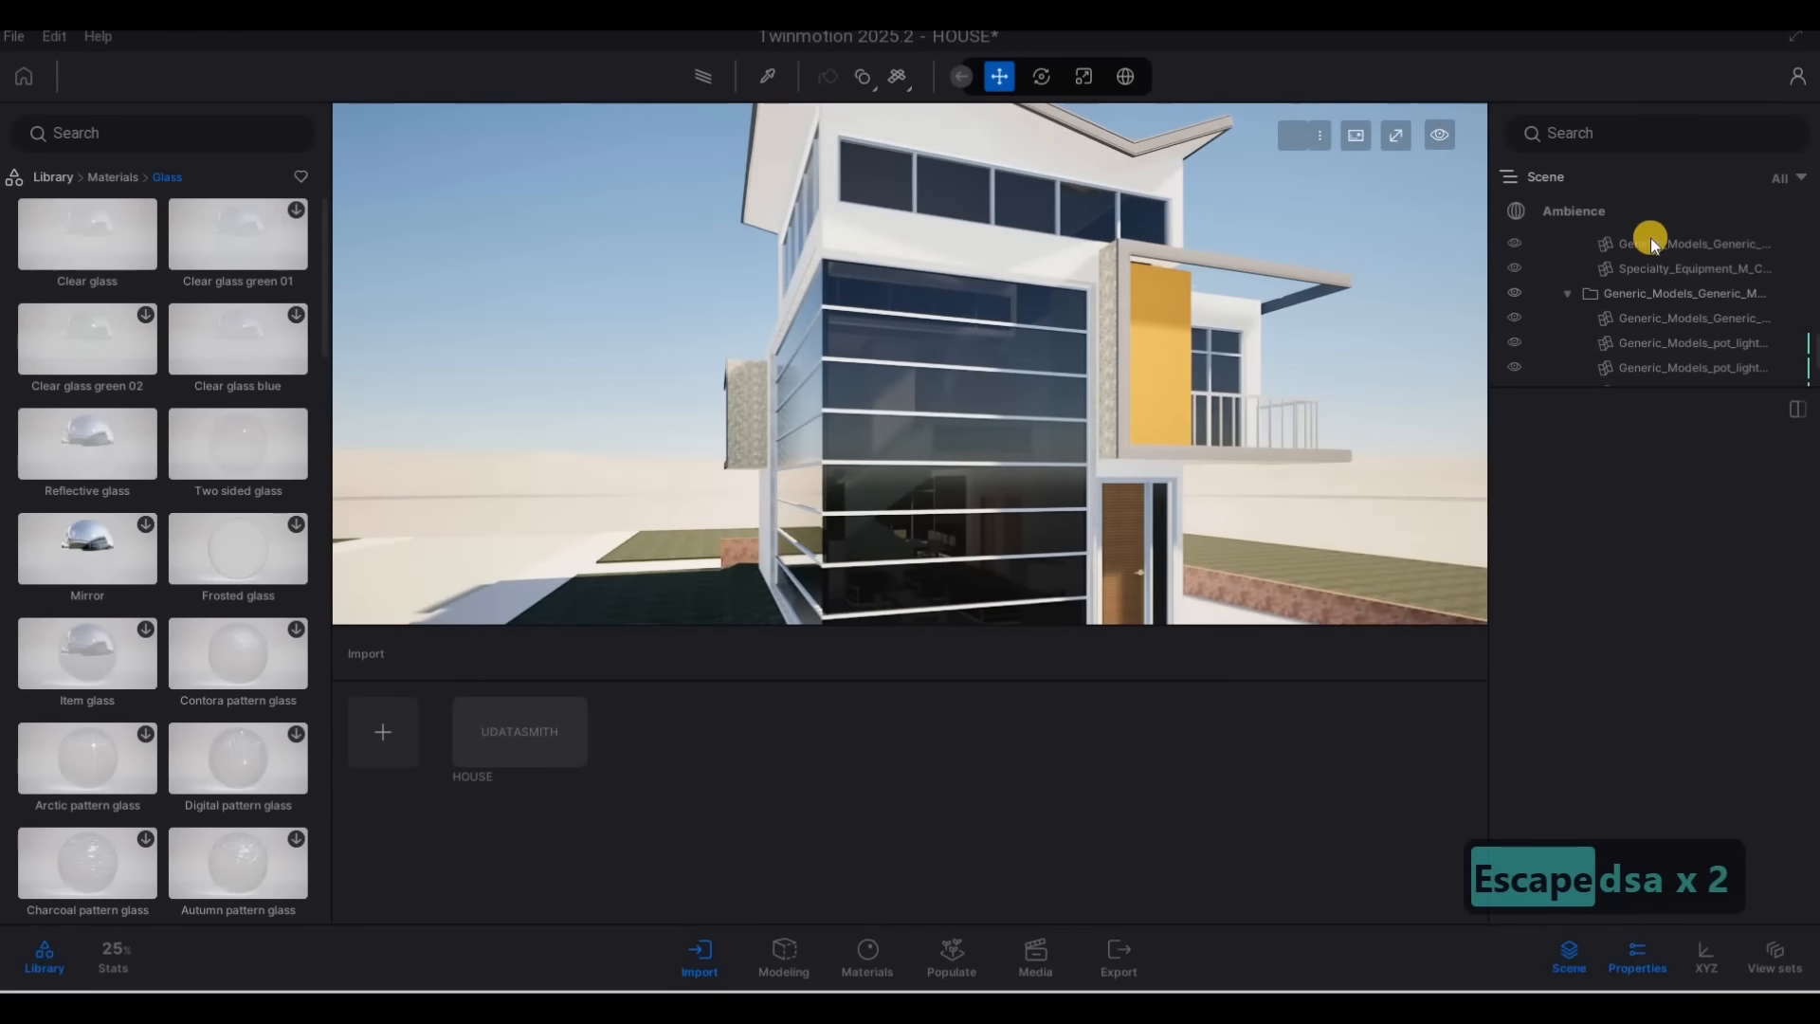
Examine the Ambience environment settings, including sun appearance, location, sky details, clouds, season, wind, fog and horizon
{"action": "left_click", "coordinate": [1651, 242]}
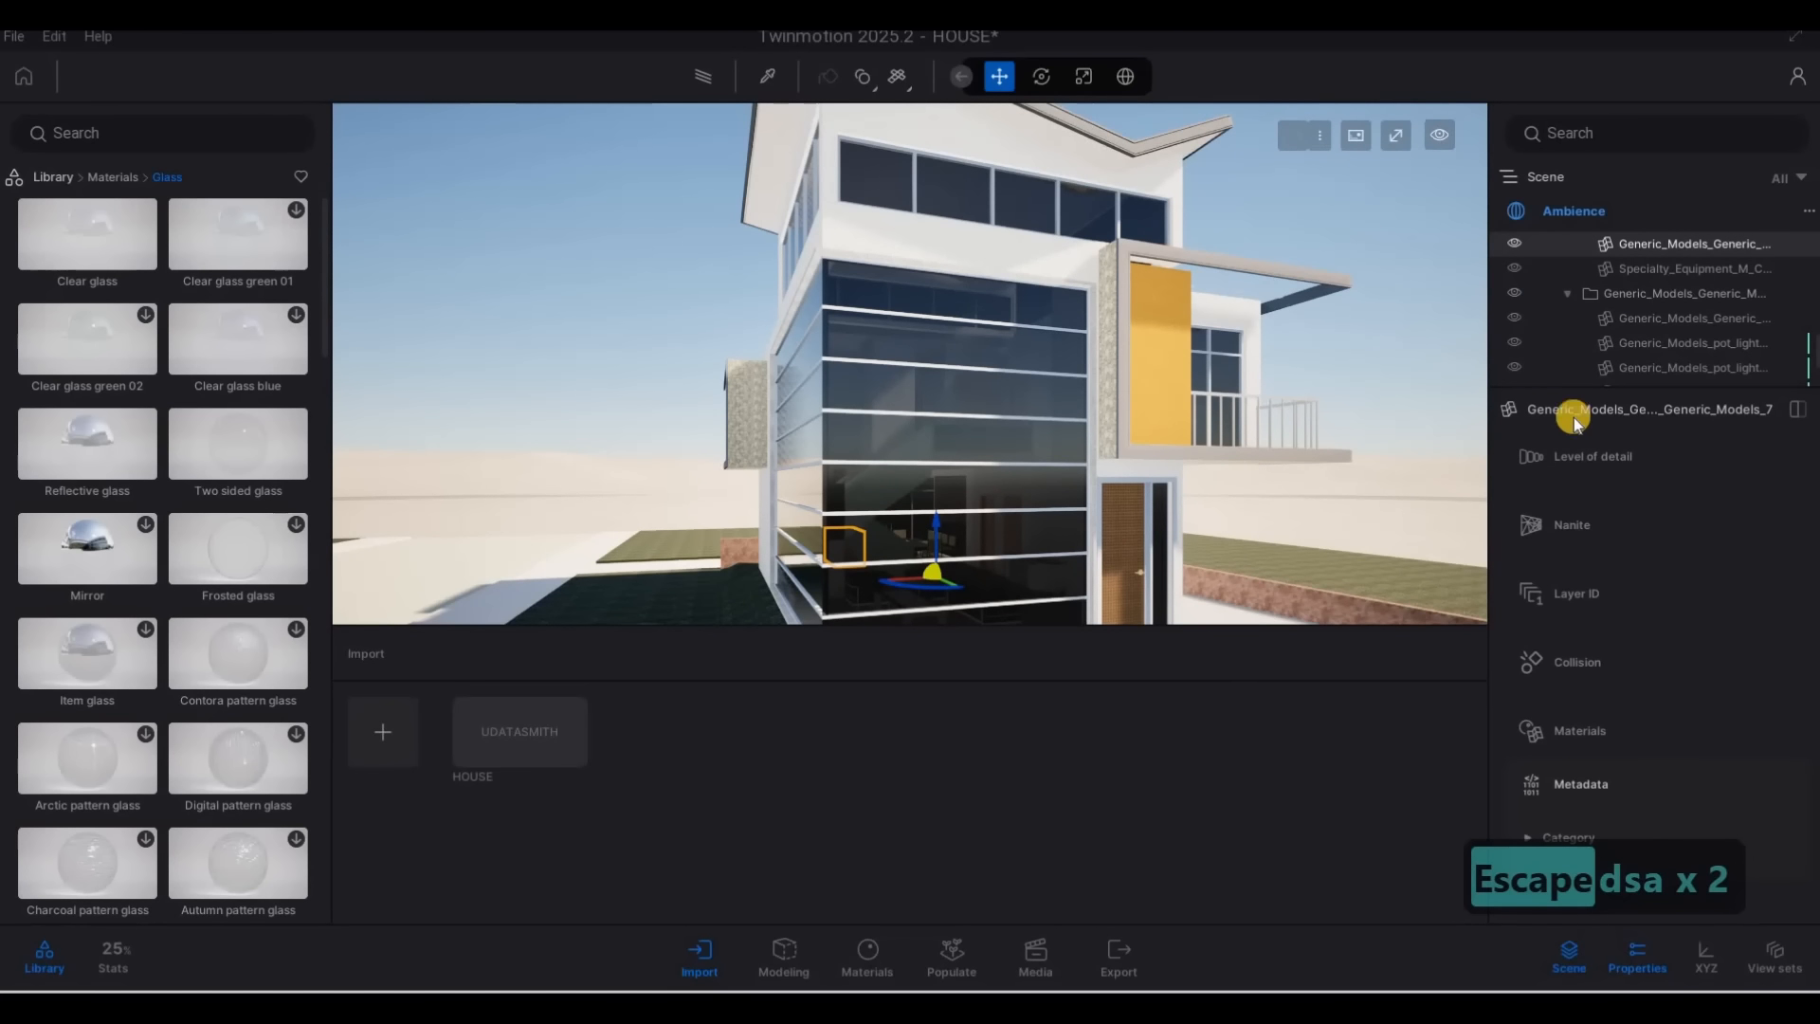
{"action": "key", "text": "Escape"}
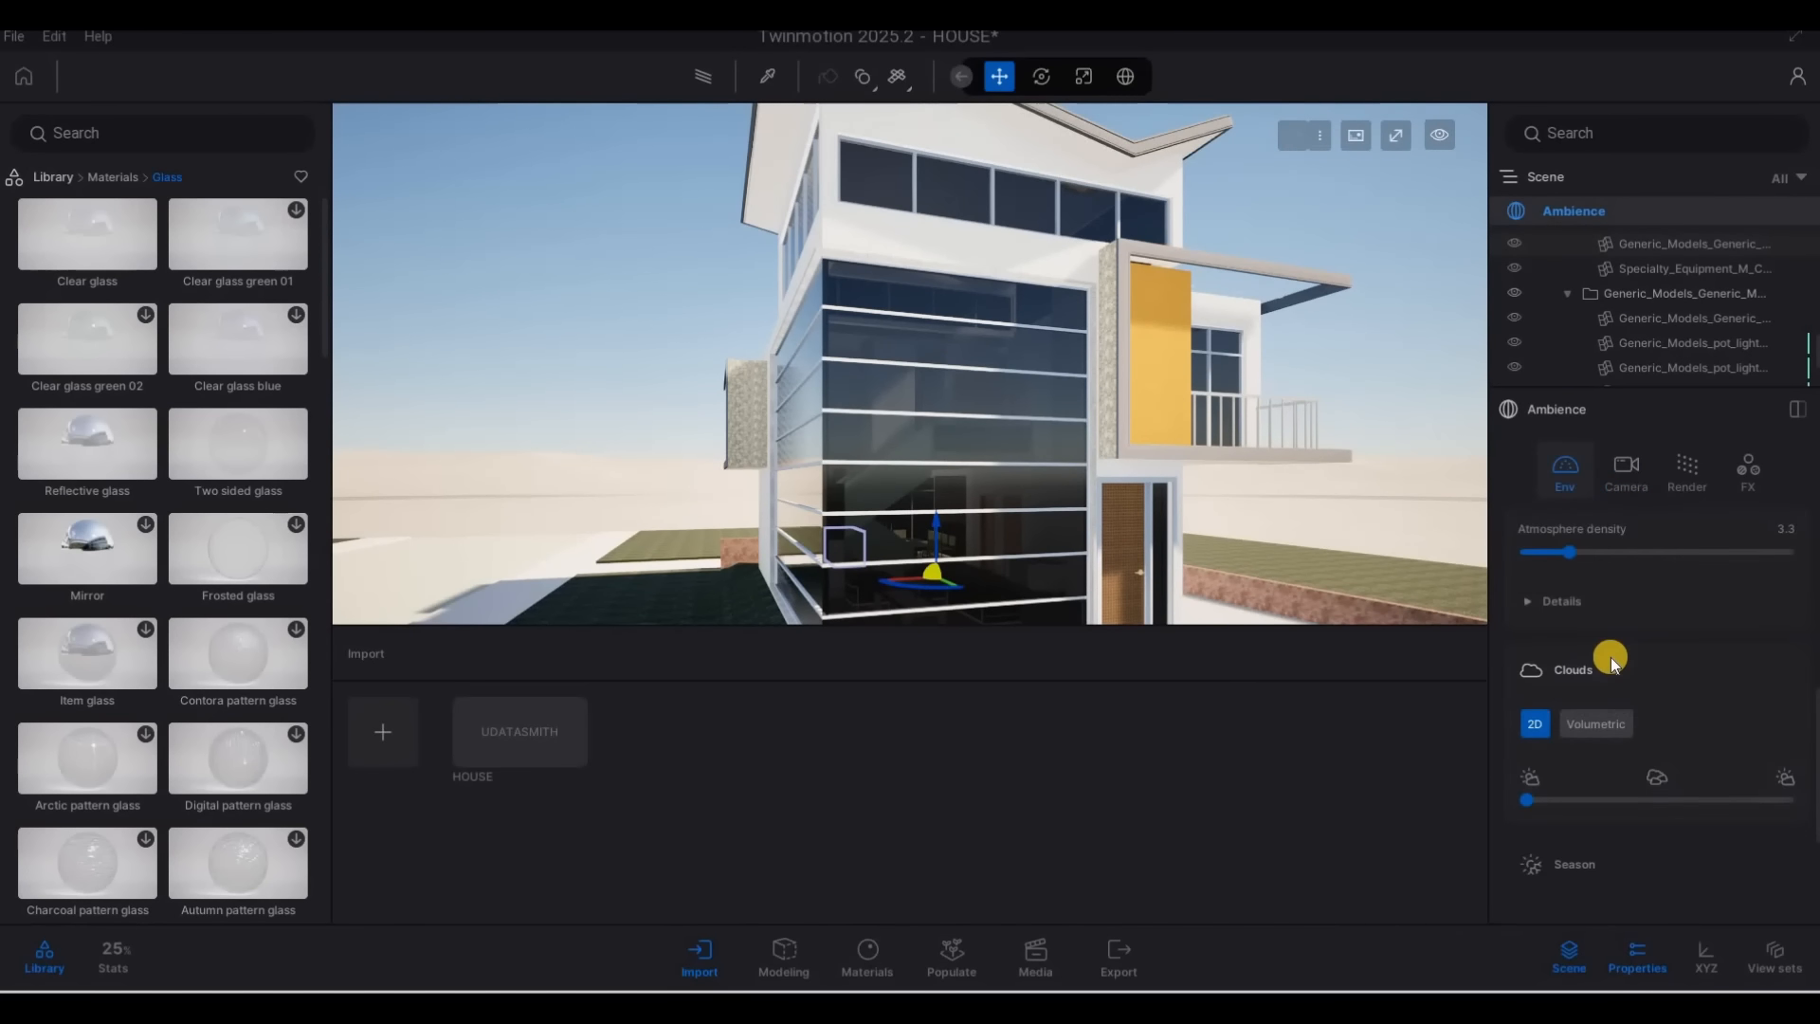
{"action": "scroll", "coordinate": [1602, 663], "scroll_direction": "down", "scroll_amount": 5}
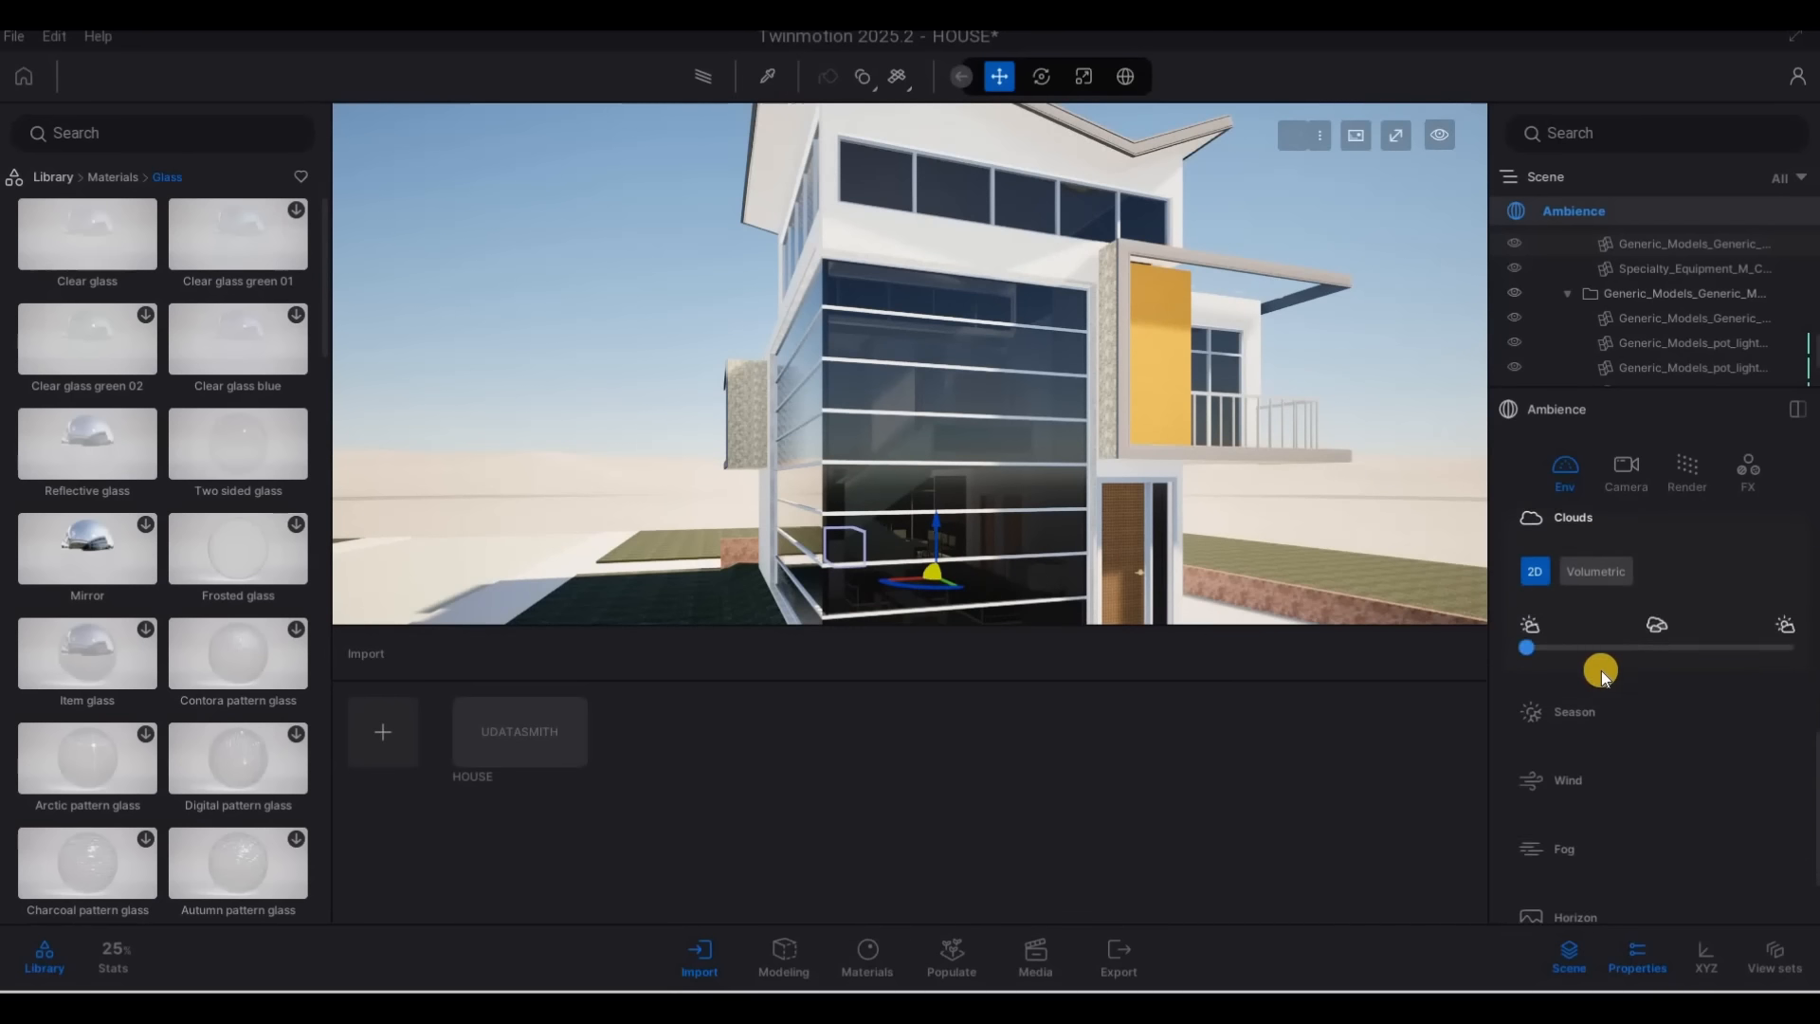
{"action": "scroll", "coordinate": [1601, 682], "scroll_direction": "up", "scroll_amount": 7}
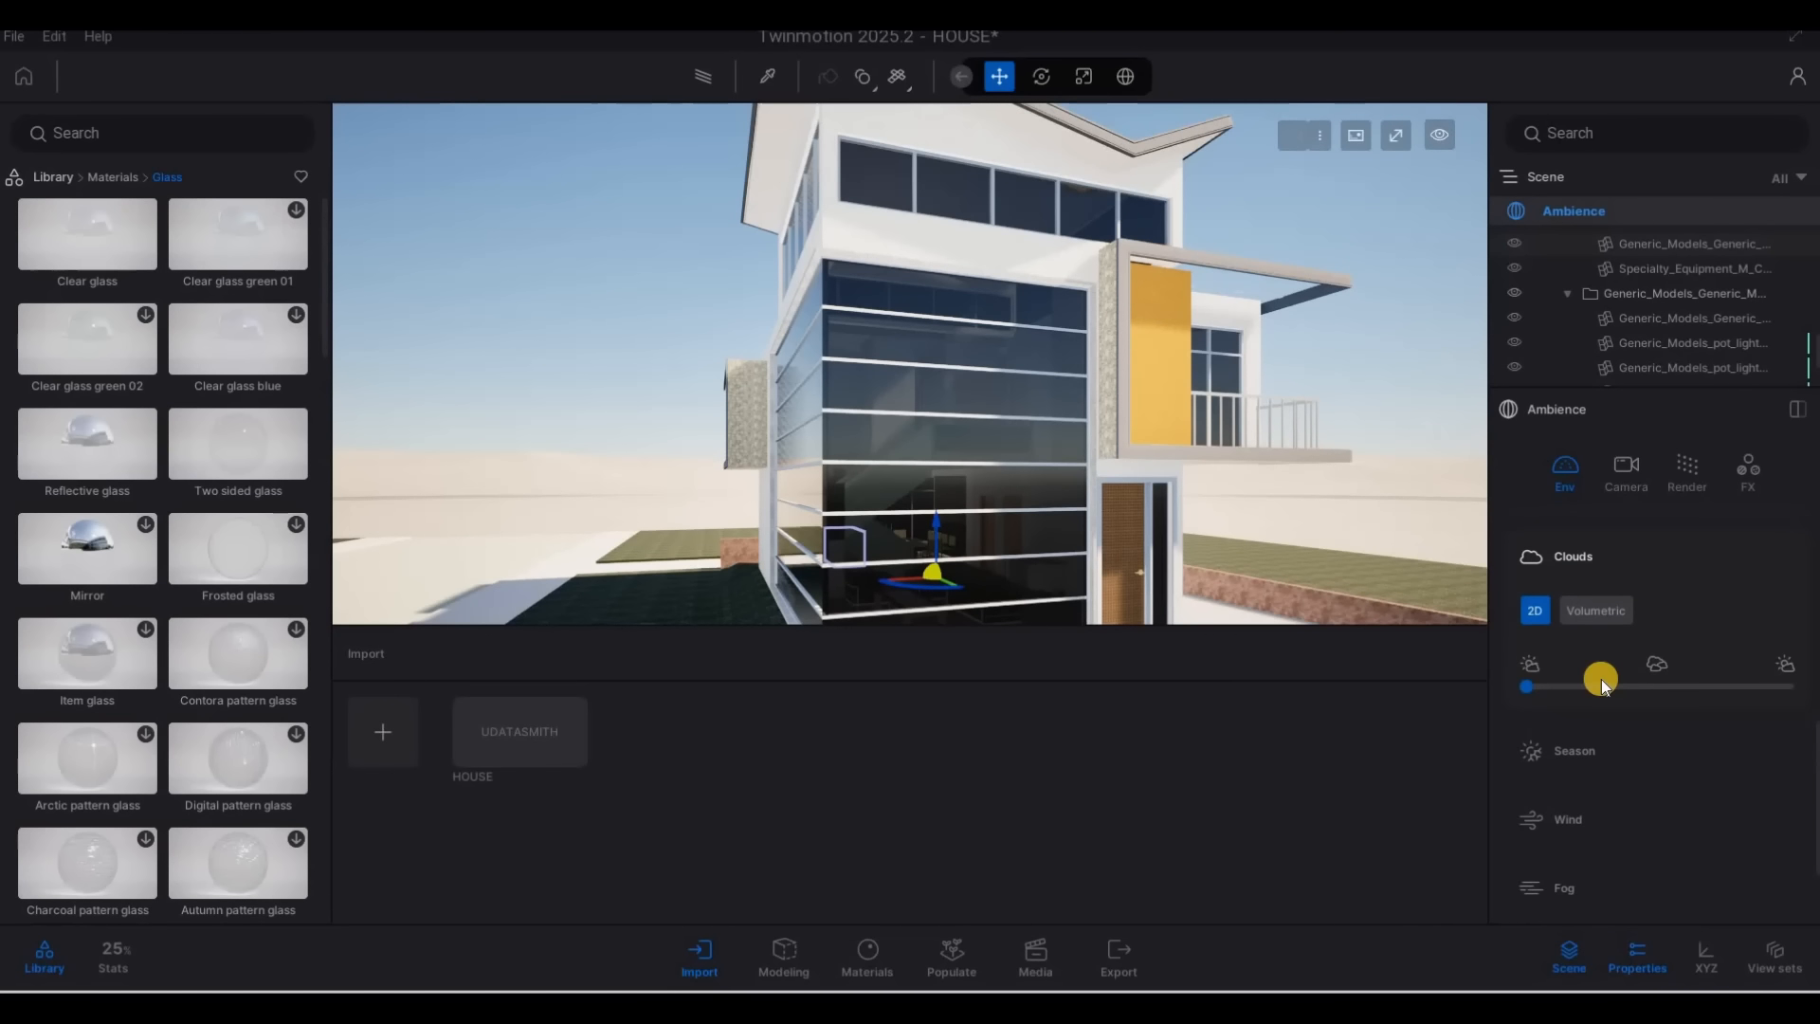
{"action": "left_click", "coordinate": [1601, 711]}
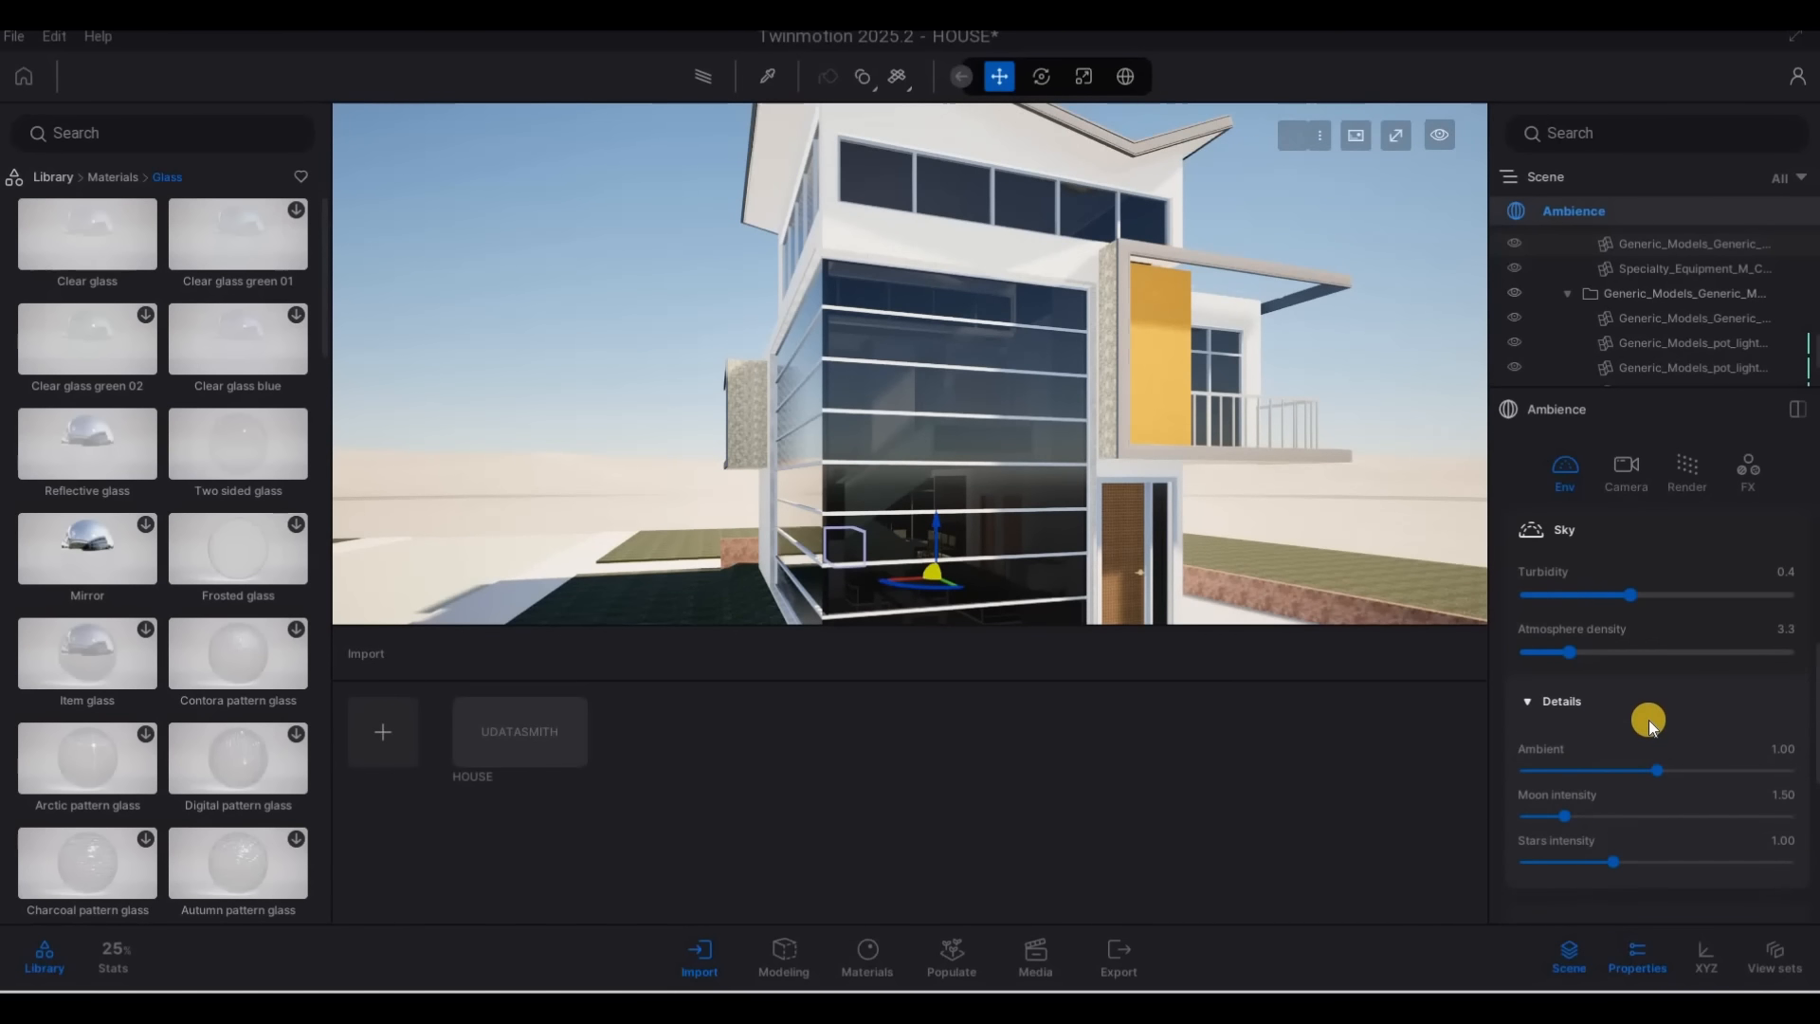
{"action": "scroll", "coordinate": [1647, 720], "scroll_direction": "down", "scroll_amount": 6}
{"action": "scroll", "coordinate": [1646, 736], "scroll_direction": "down", "scroll_amount": 2}
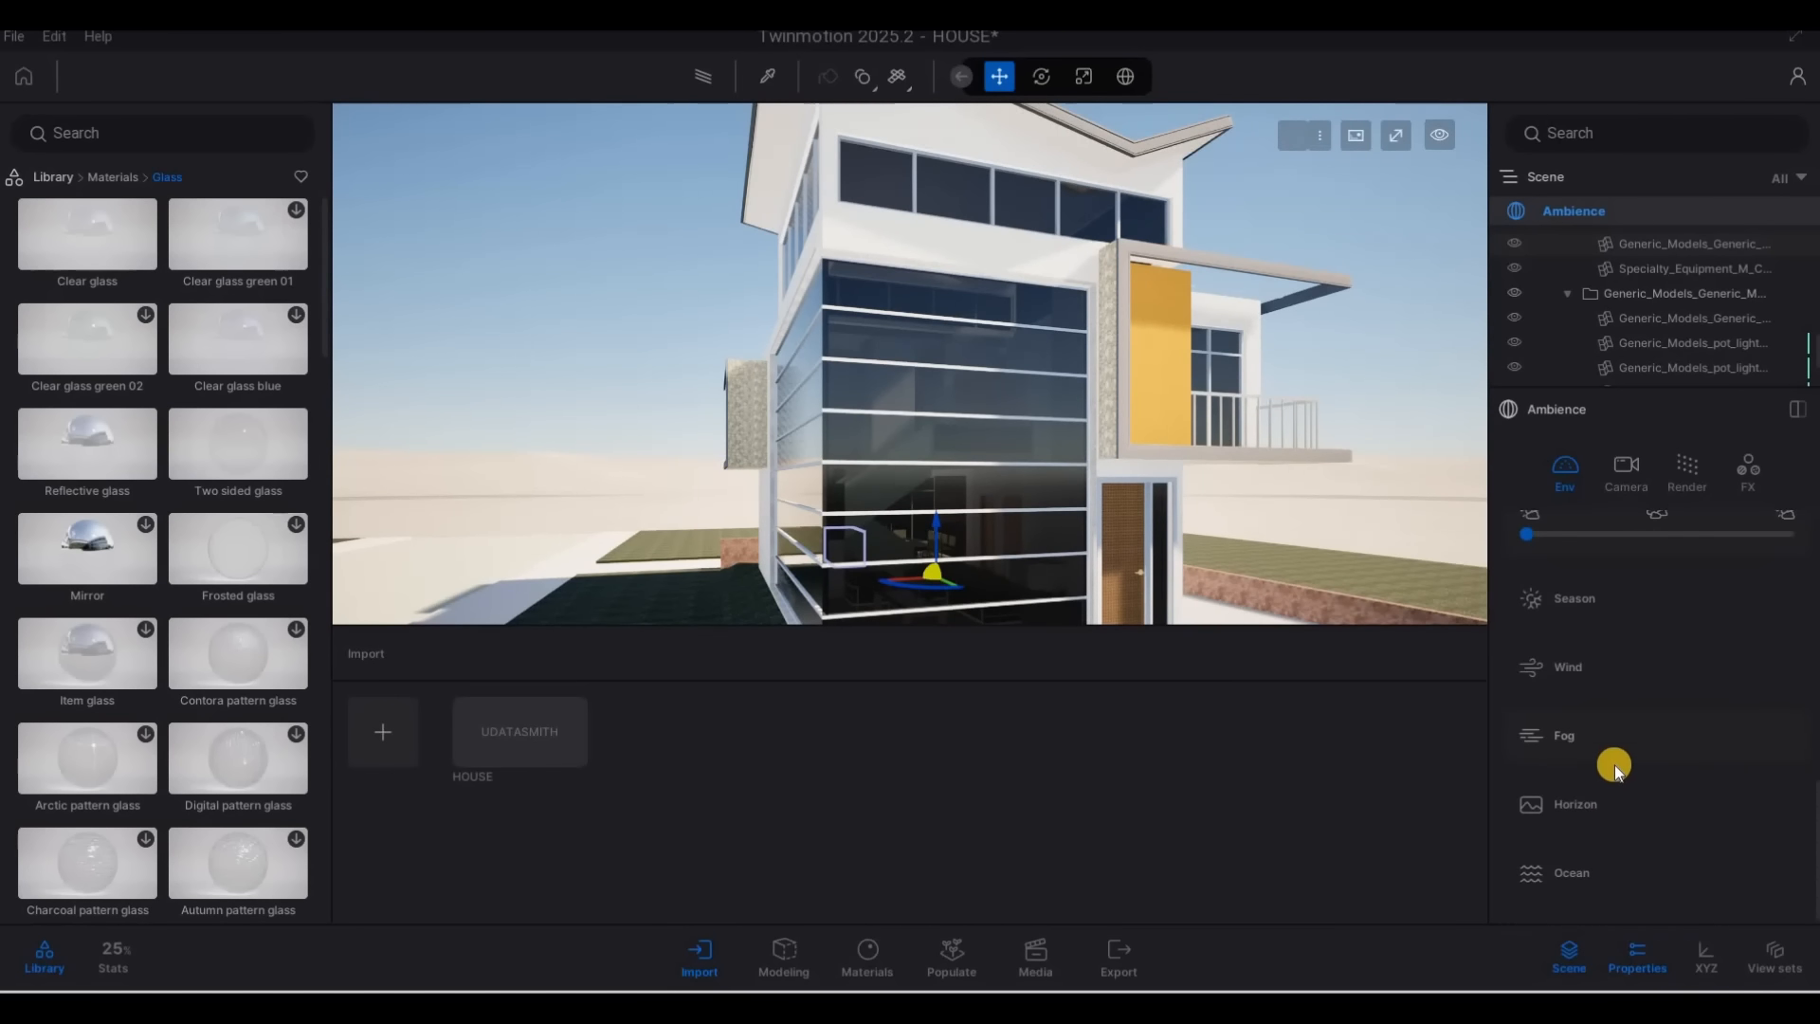
{"action": "scroll", "coordinate": [1640, 702], "scroll_direction": "up", "scroll_amount": 15}
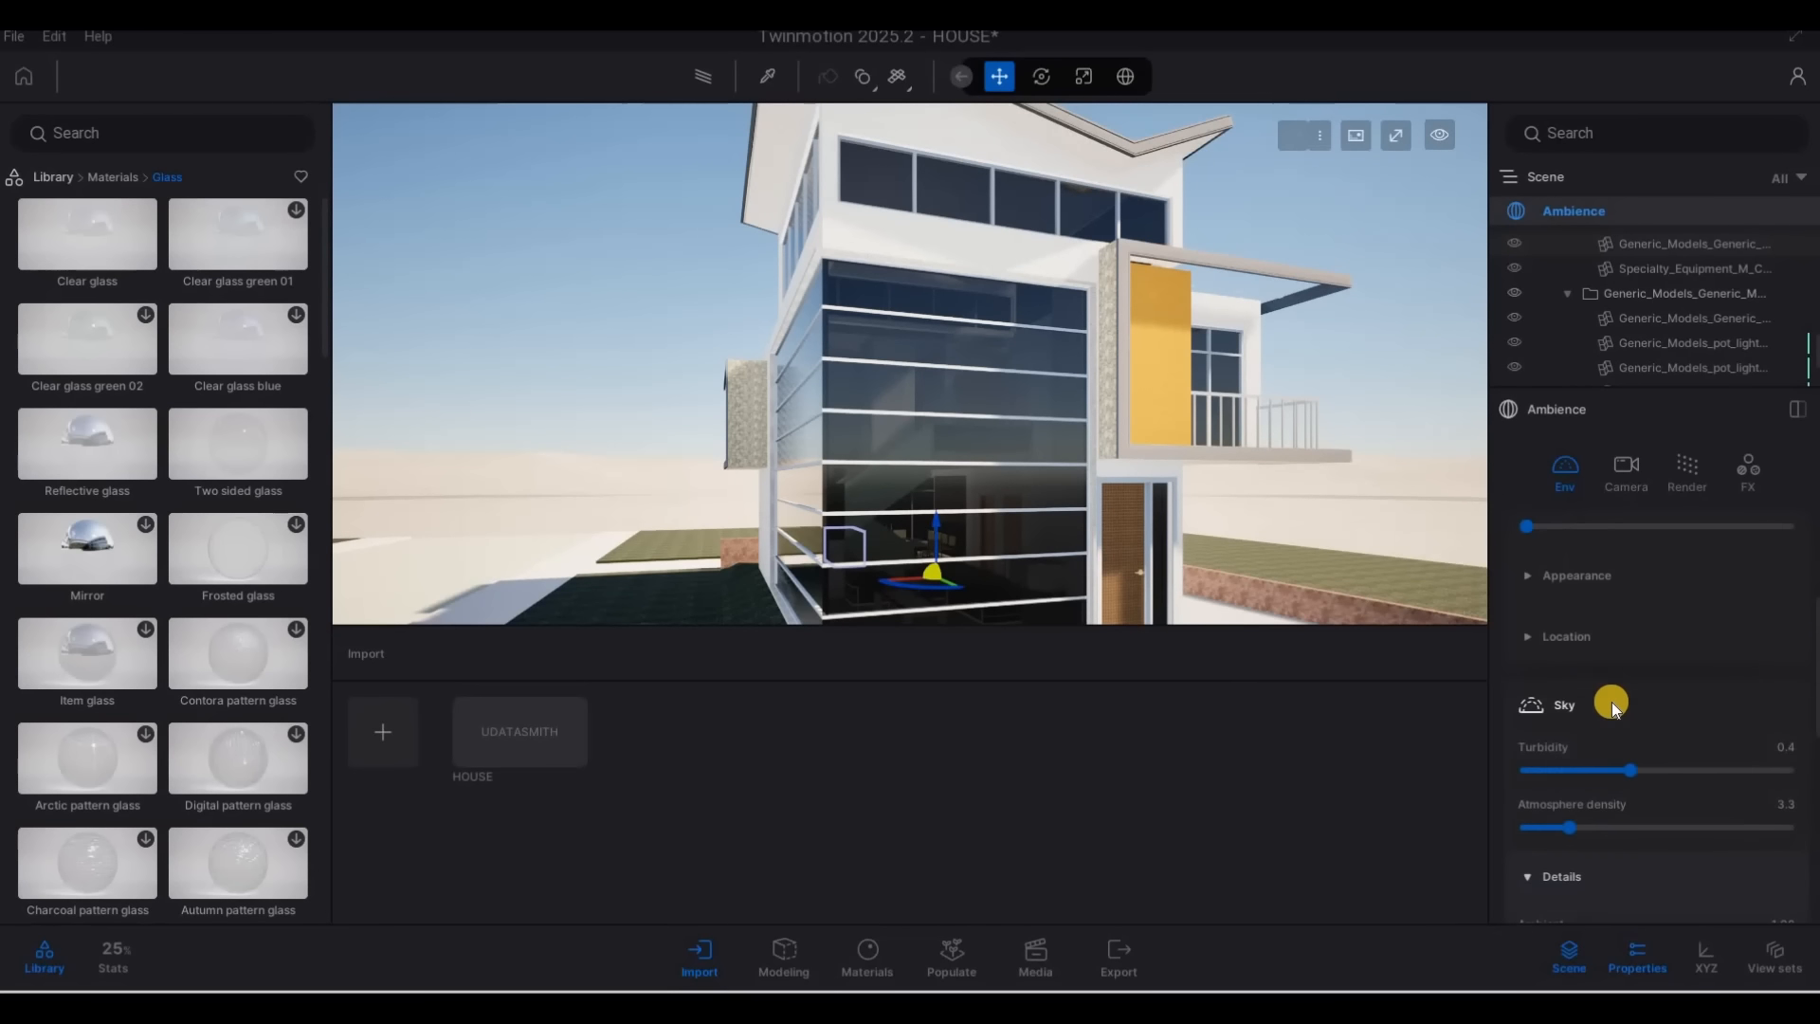
{"action": "left_click", "coordinate": [1622, 750]}
{"action": "scroll", "coordinate": [1568, 782], "scroll_direction": "down", "scroll_amount": 5}
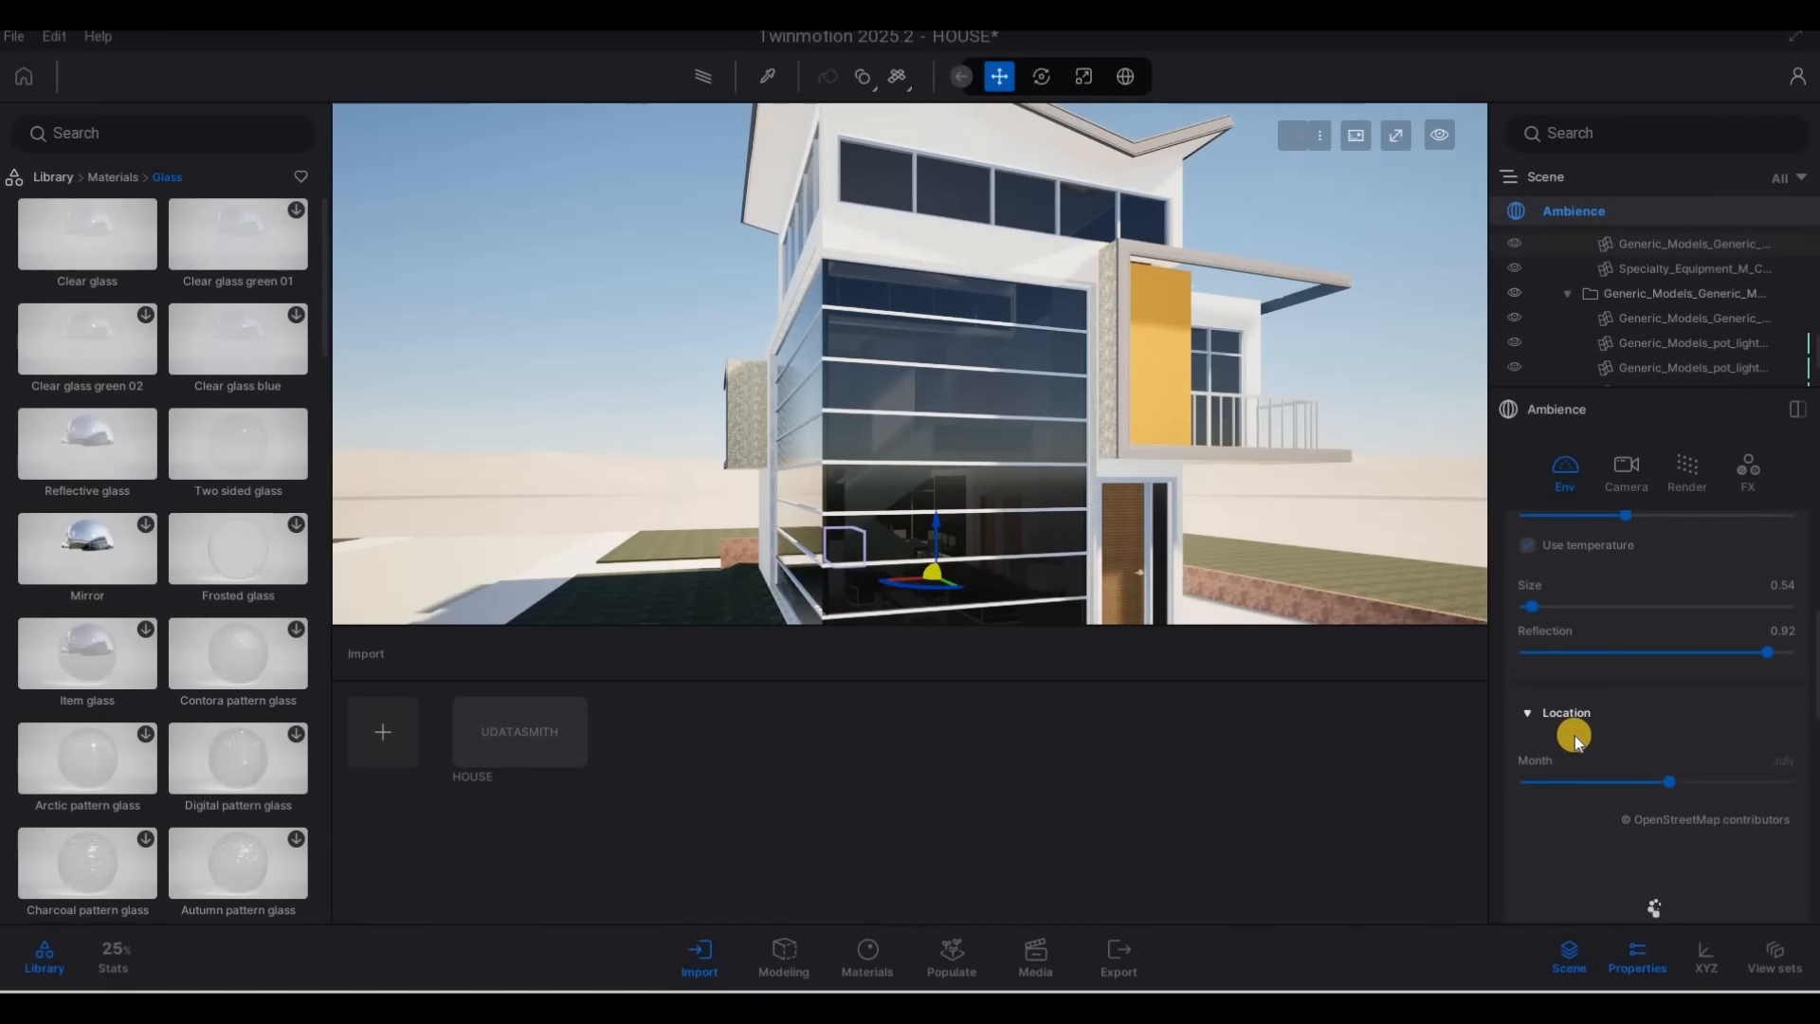
{"action": "left_click", "coordinate": [1559, 725]}
{"action": "scroll", "coordinate": [1612, 749], "scroll_direction": "down", "scroll_amount": 2}
{"action": "scroll", "coordinate": [1590, 794], "scroll_direction": "down", "scroll_amount": 3}
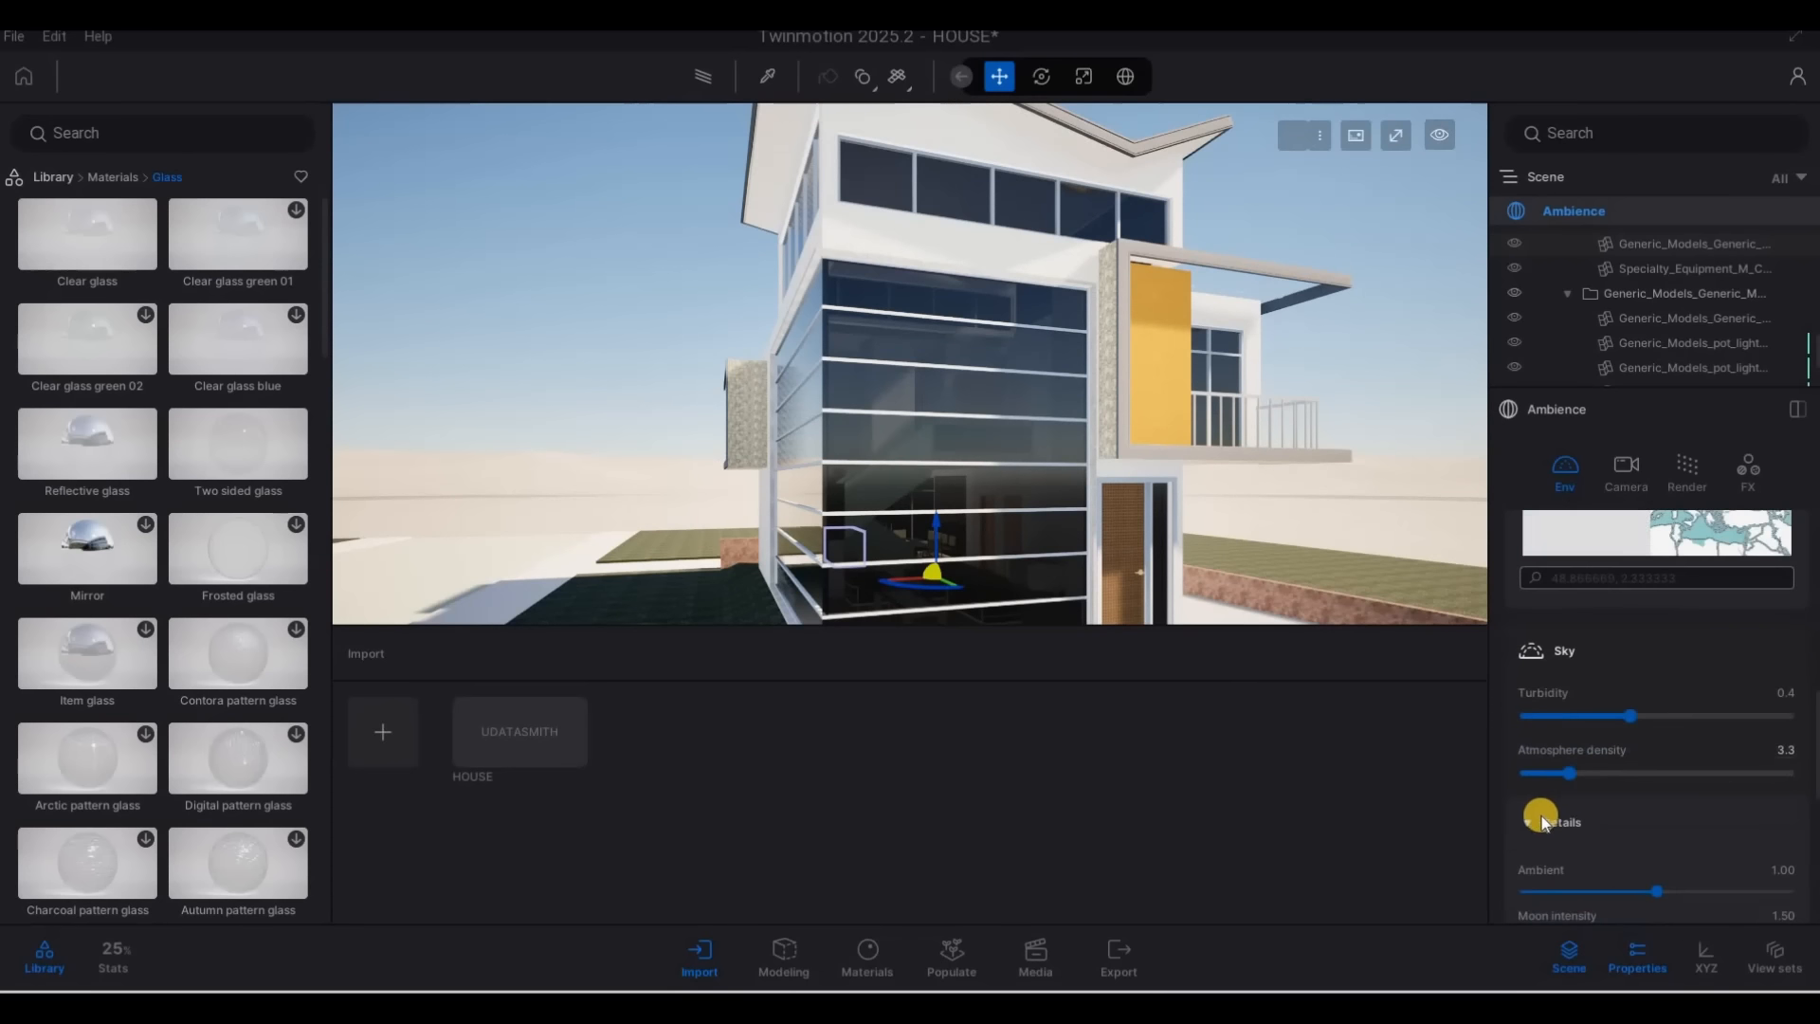
{"action": "scroll", "coordinate": [1590, 794], "scroll_direction": "down", "scroll_amount": 5}
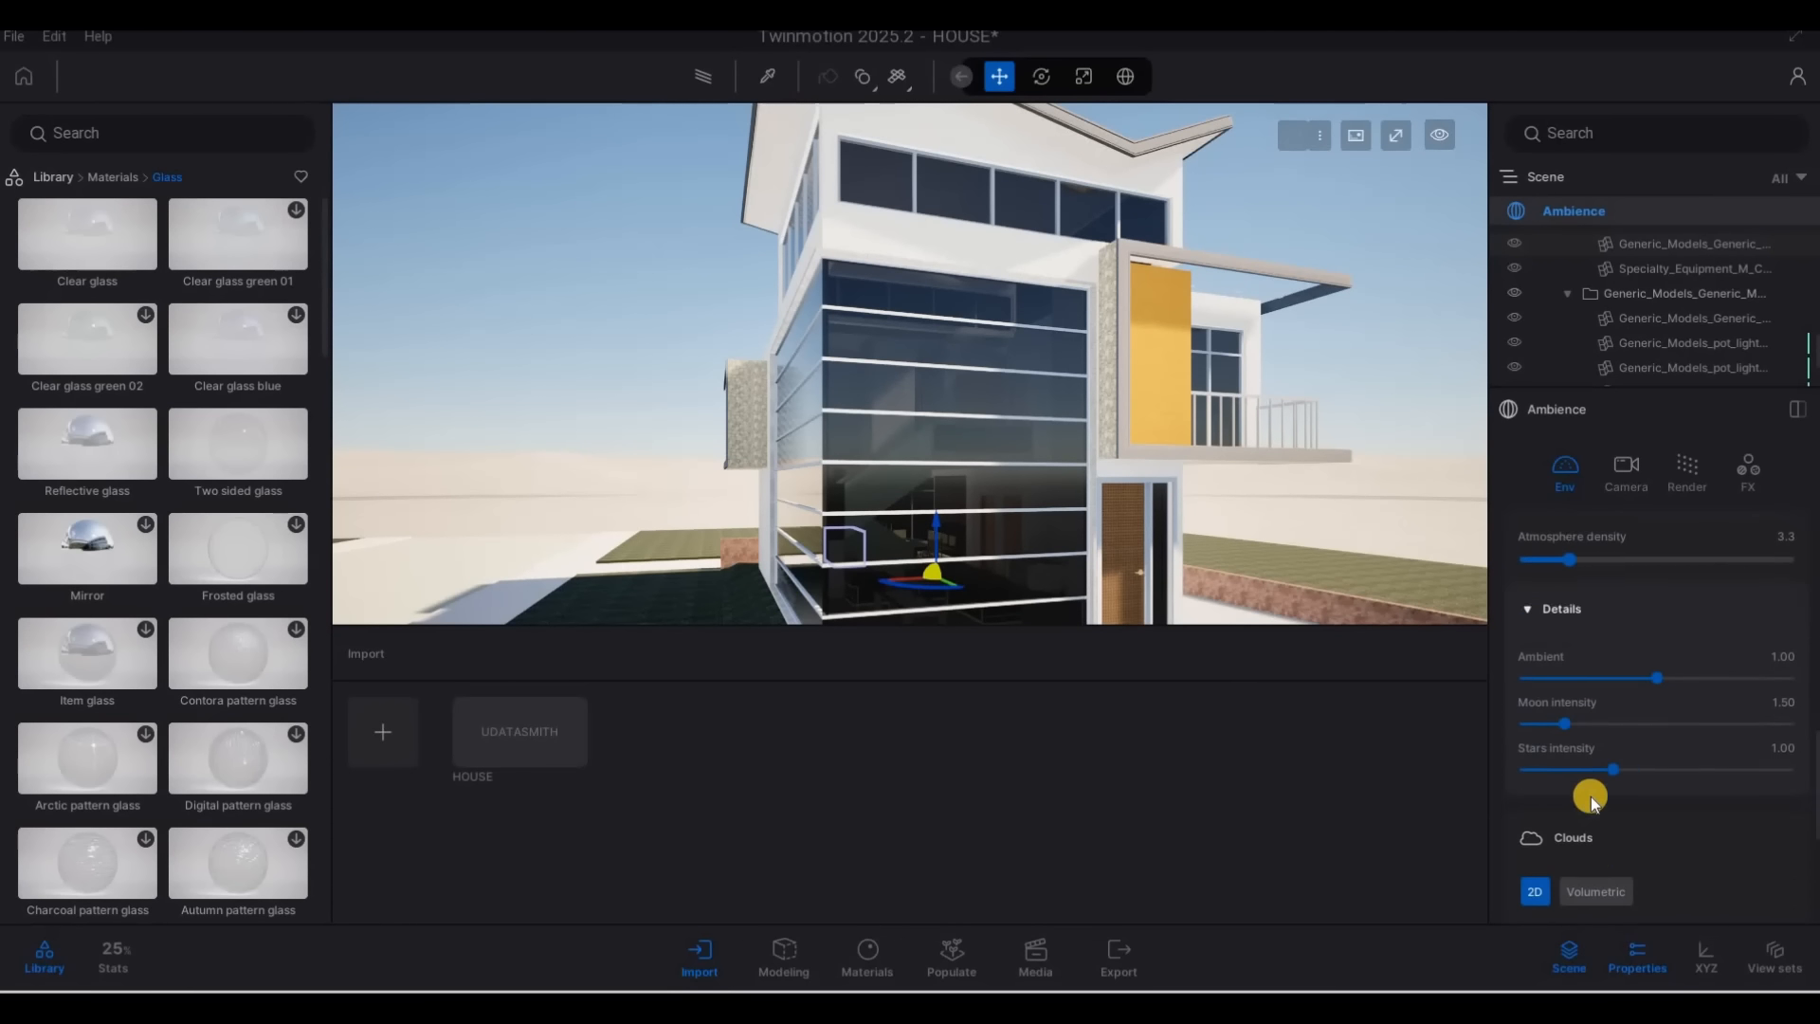
{"action": "scroll", "coordinate": [1598, 806], "scroll_direction": "down", "scroll_amount": 1}
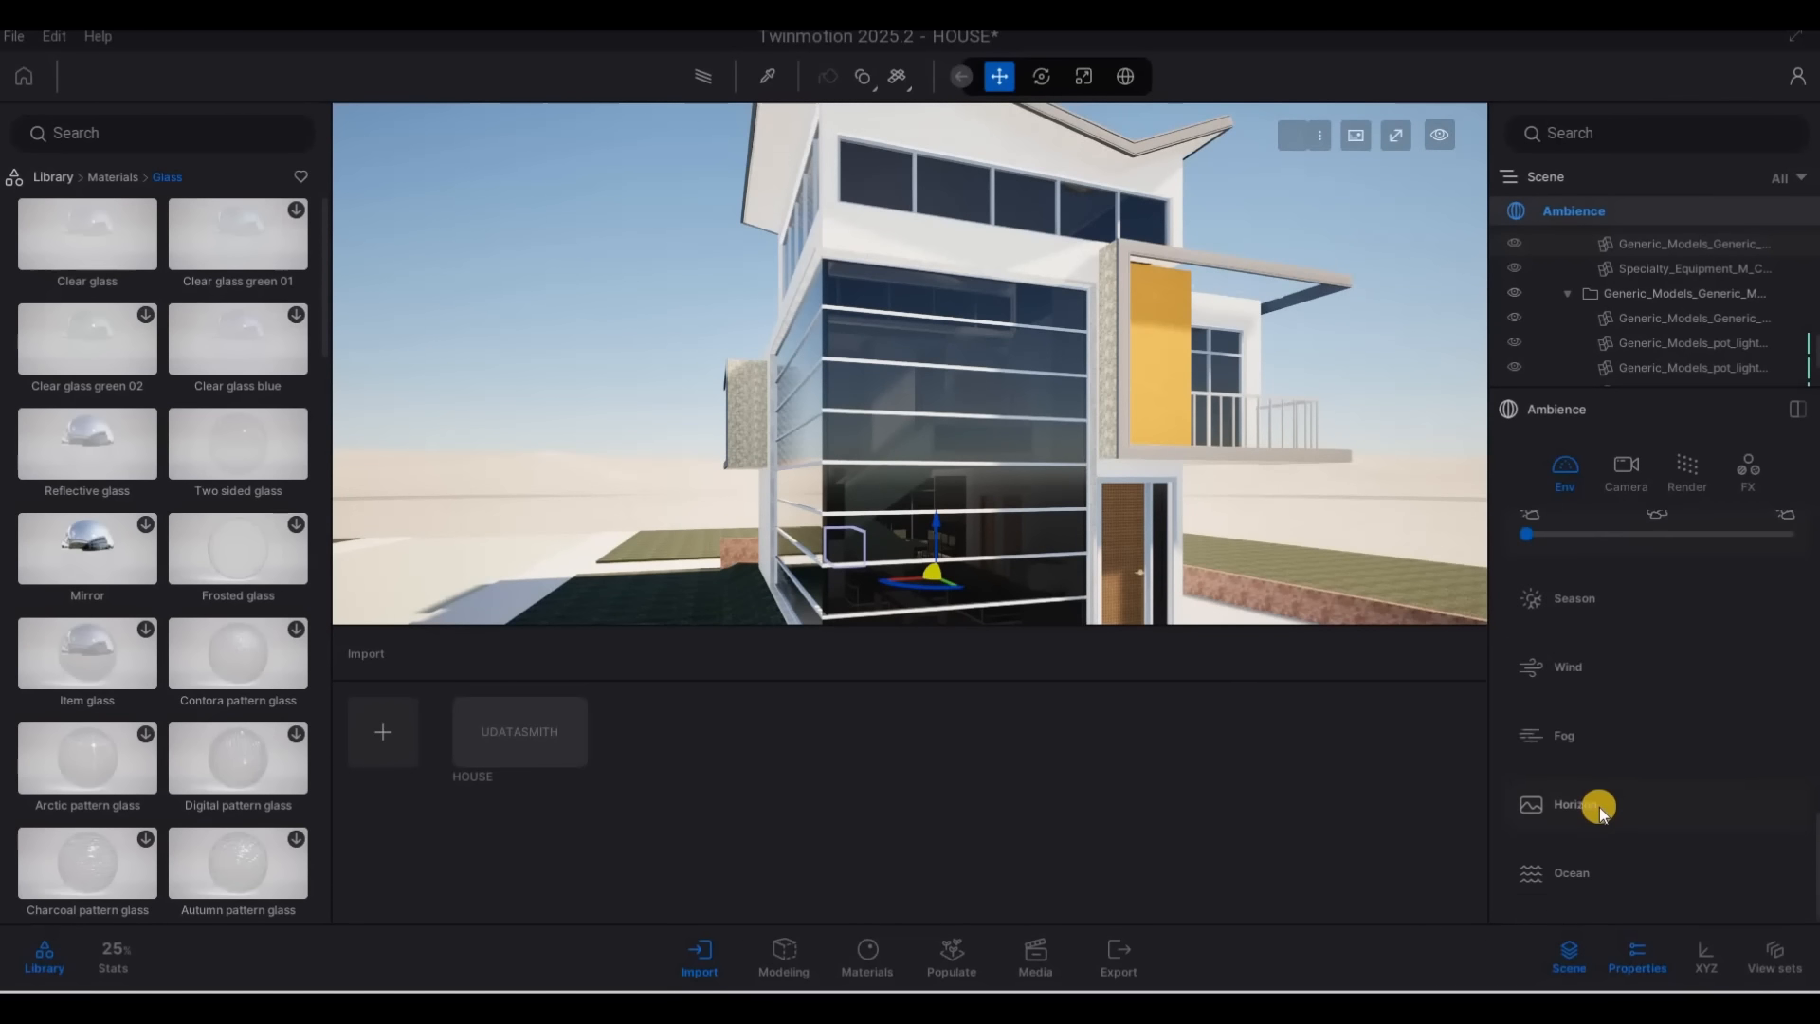
Switch the environment lighting from Dynamic sky to HDRI
{"action": "scroll", "coordinate": [1606, 805], "scroll_direction": "down", "scroll_amount": 1}
{"action": "scroll", "coordinate": [1690, 827], "scroll_direction": "up", "scroll_amount": 10}
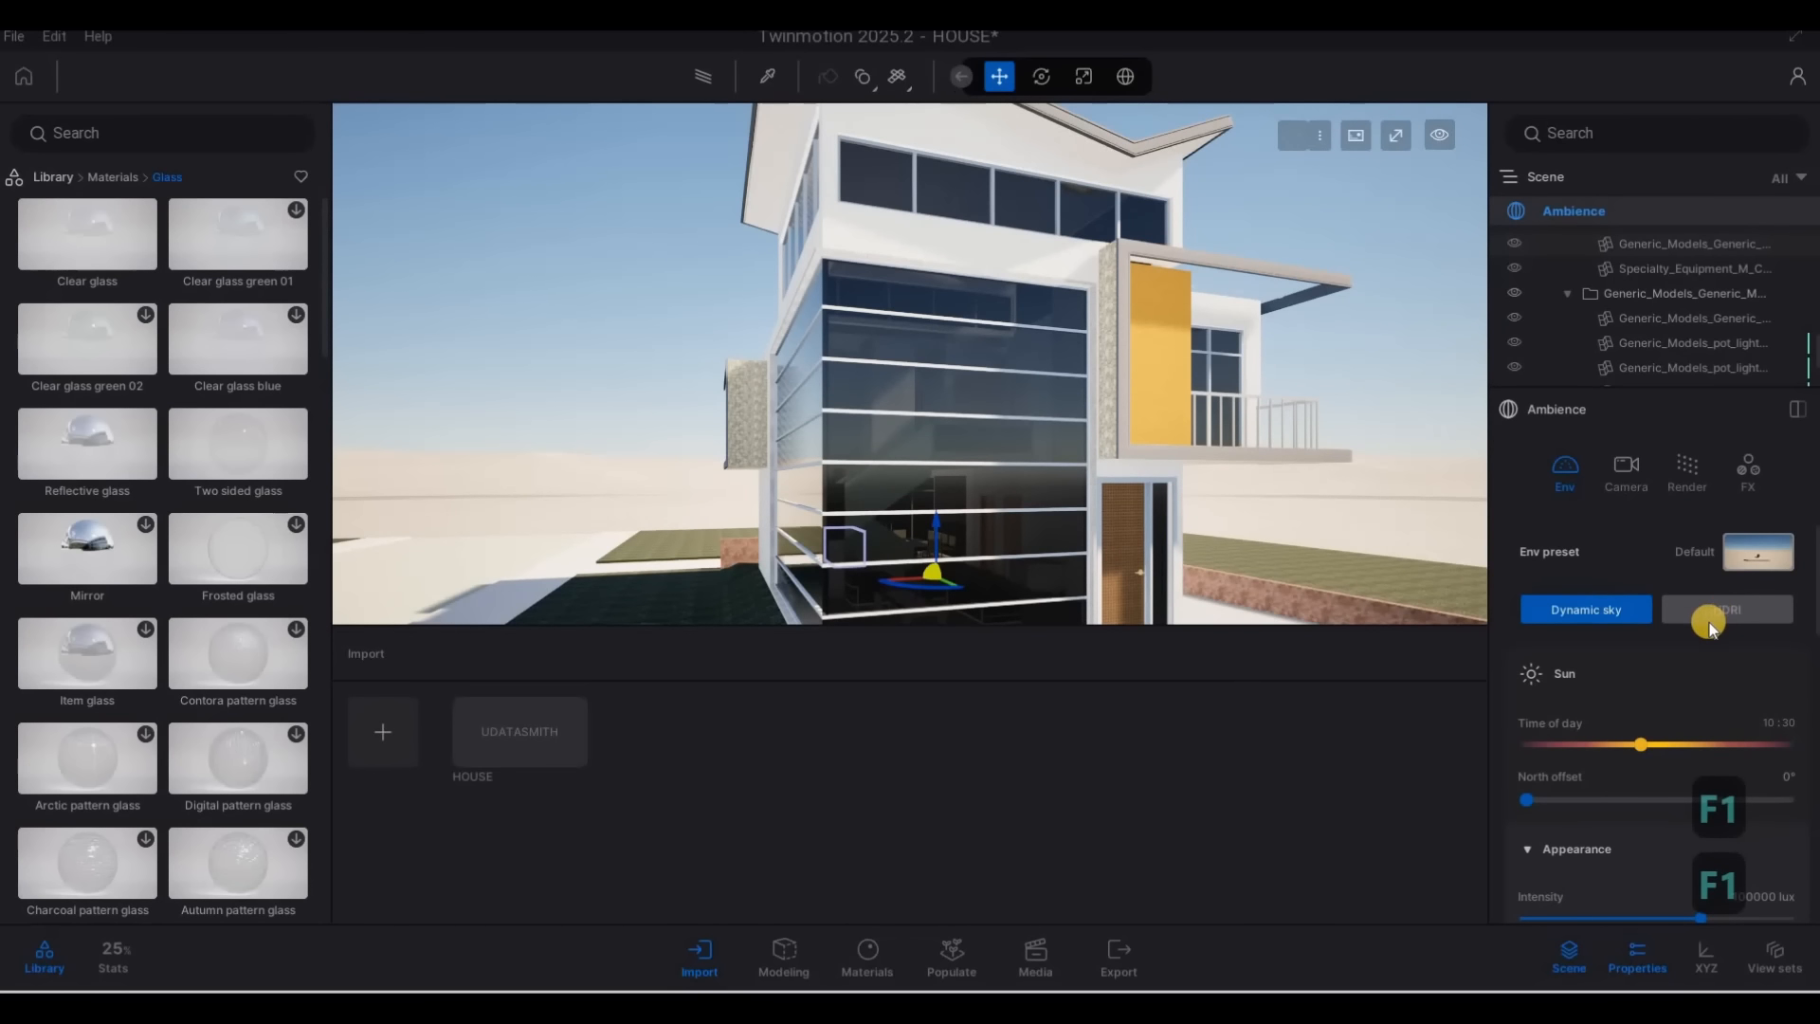
{"action": "left_click", "coordinate": [1586, 599]}
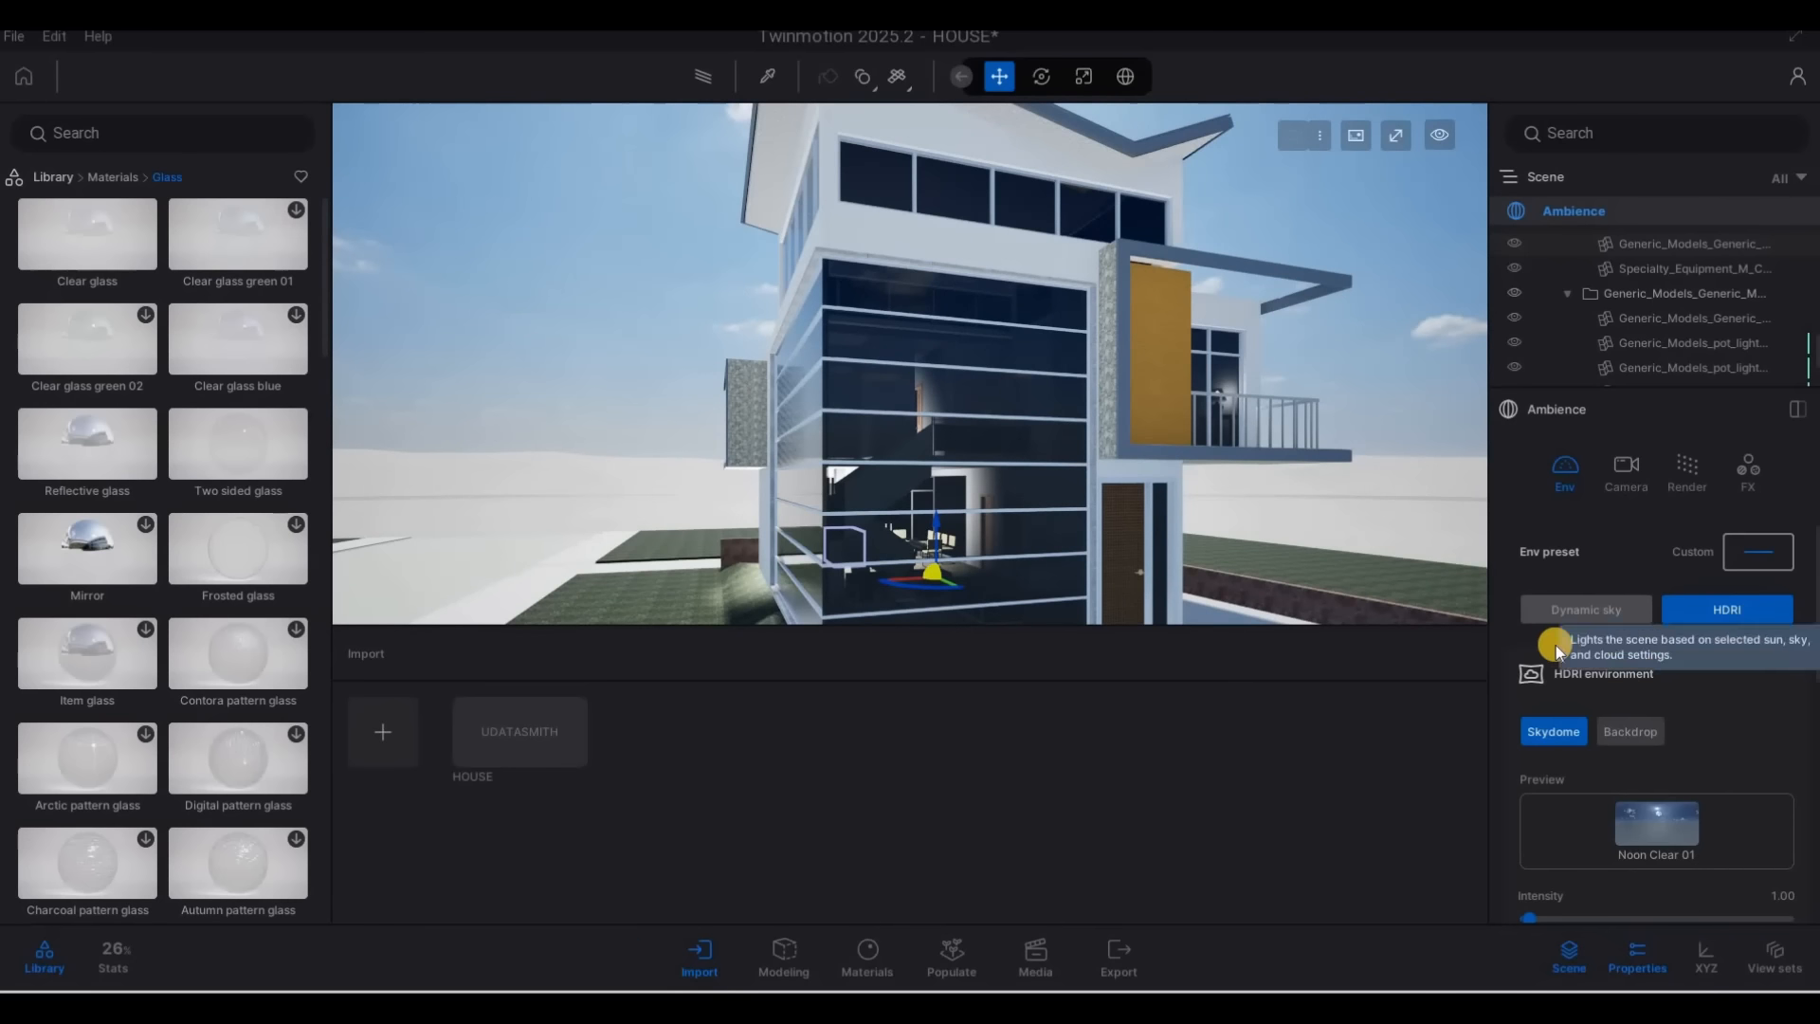
Switch the HDRI environment from Skydome to Backdrop and view the whole house against it
{"action": "scroll", "coordinate": [1627, 777], "scroll_direction": "down", "scroll_amount": 3}
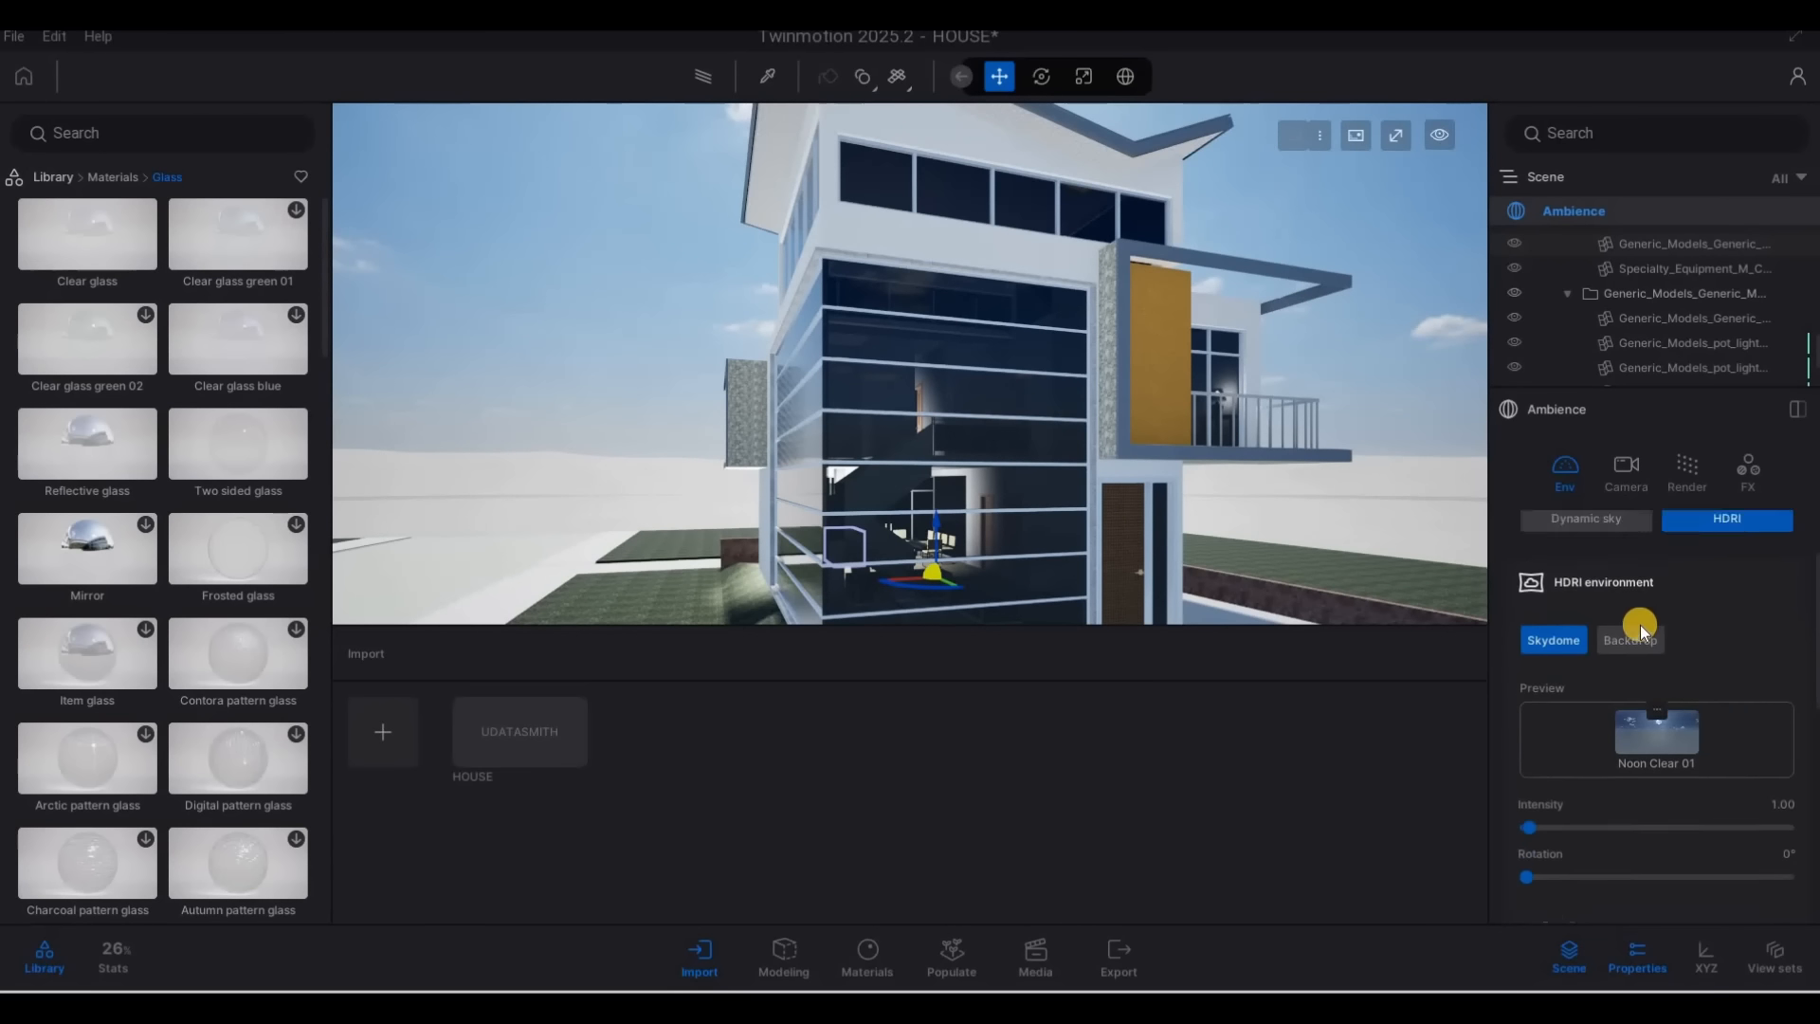
{"action": "left_click", "coordinate": [1629, 609]}
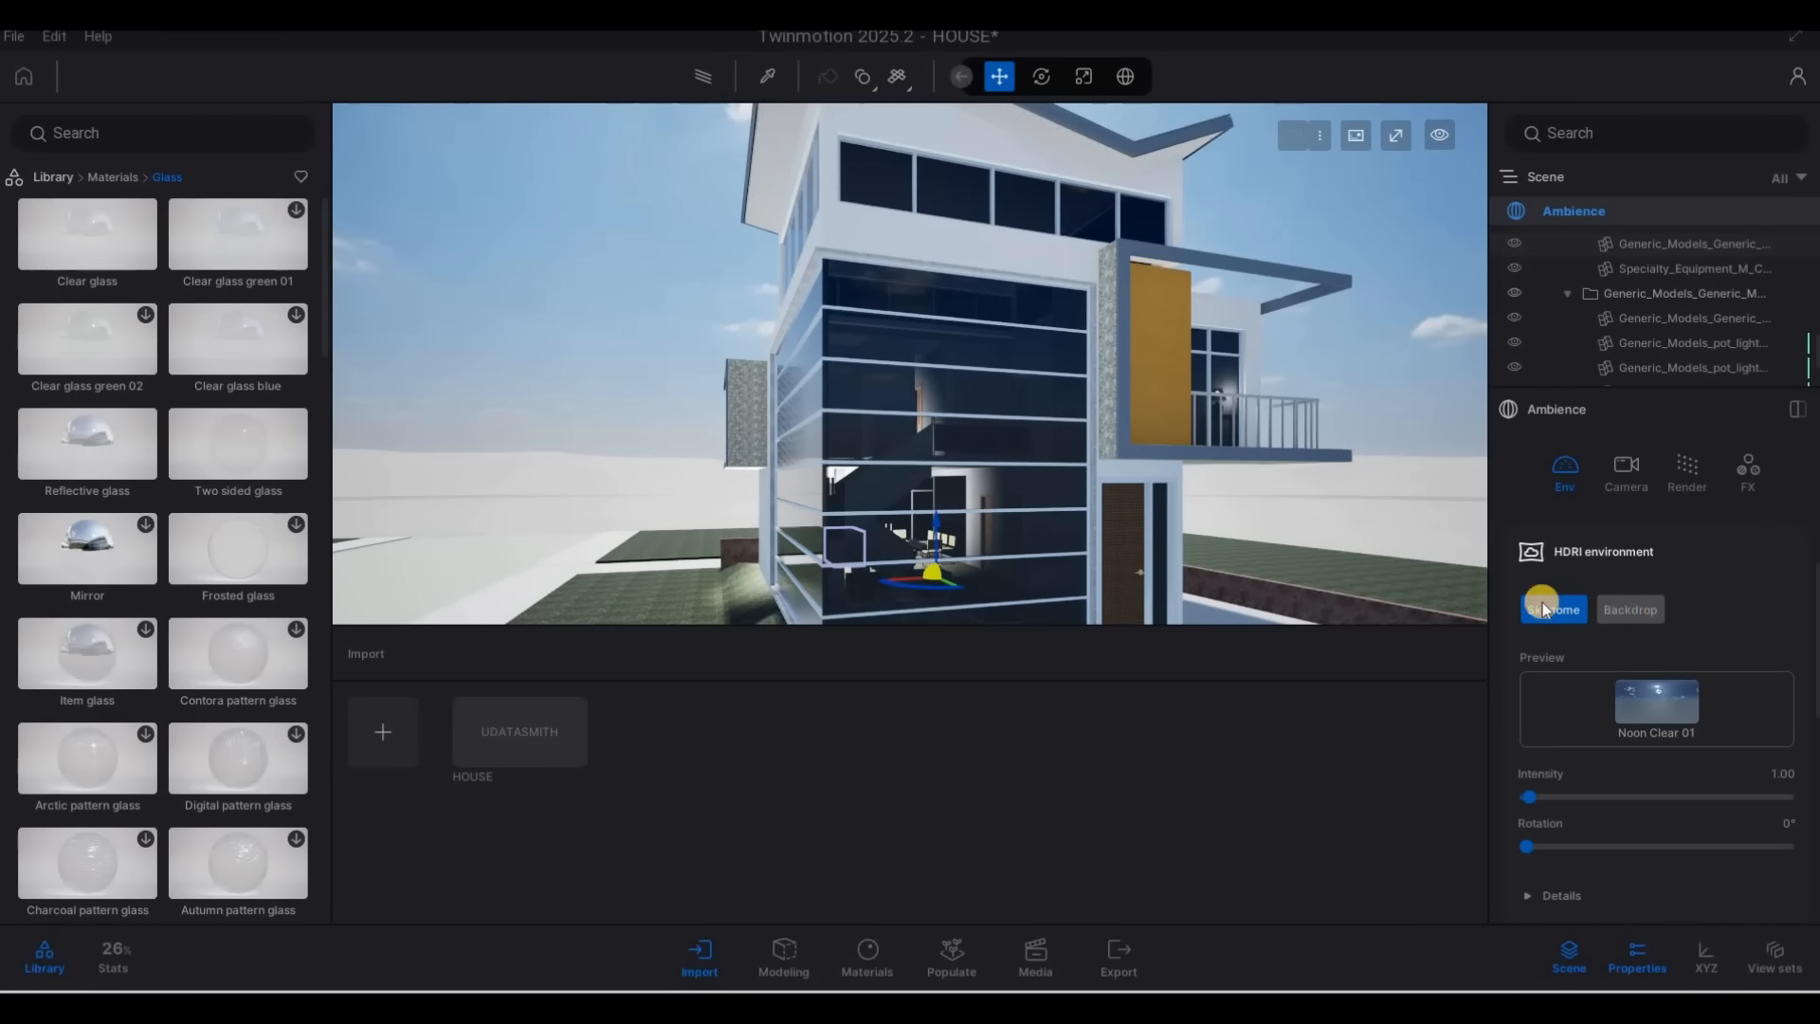
{"action": "key", "text": "s"}
{"action": "key", "text": "d"}
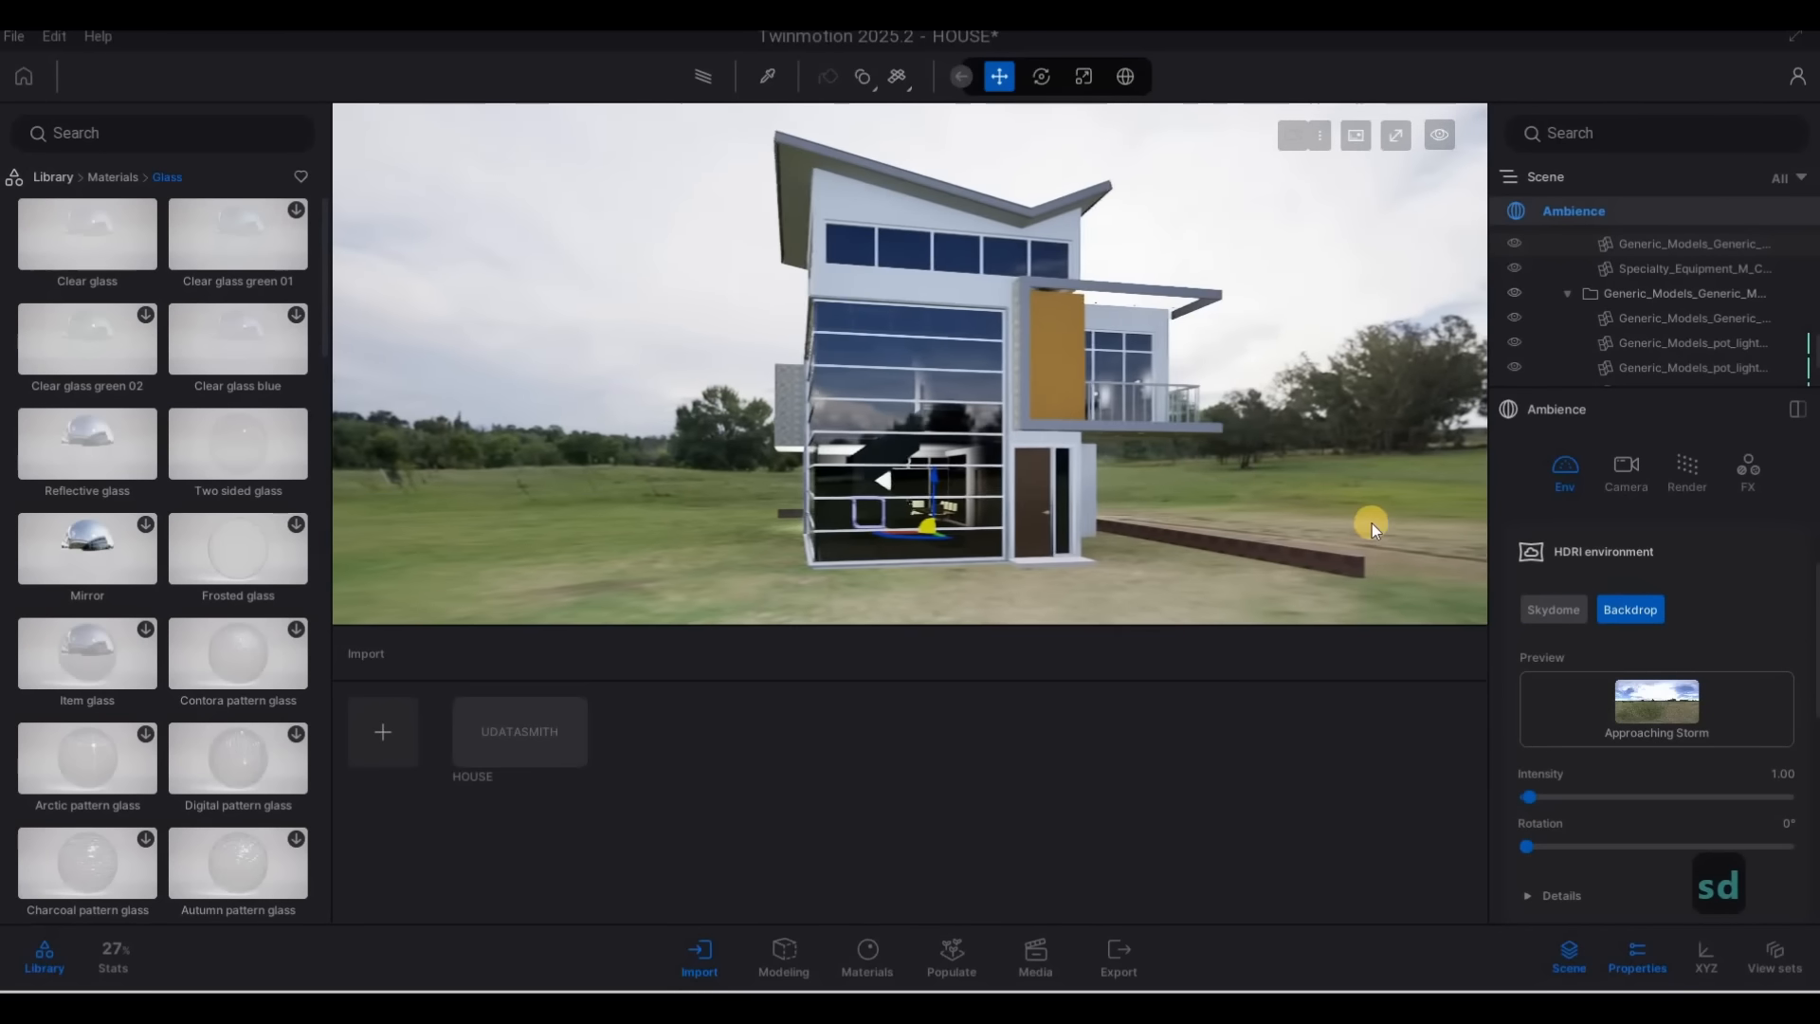
Examine the HDRI backdrop's directional light settings, including match, intensity, rotation, color, size and reflection
{"action": "scroll", "coordinate": [1649, 702], "scroll_direction": "down", "scroll_amount": 6}
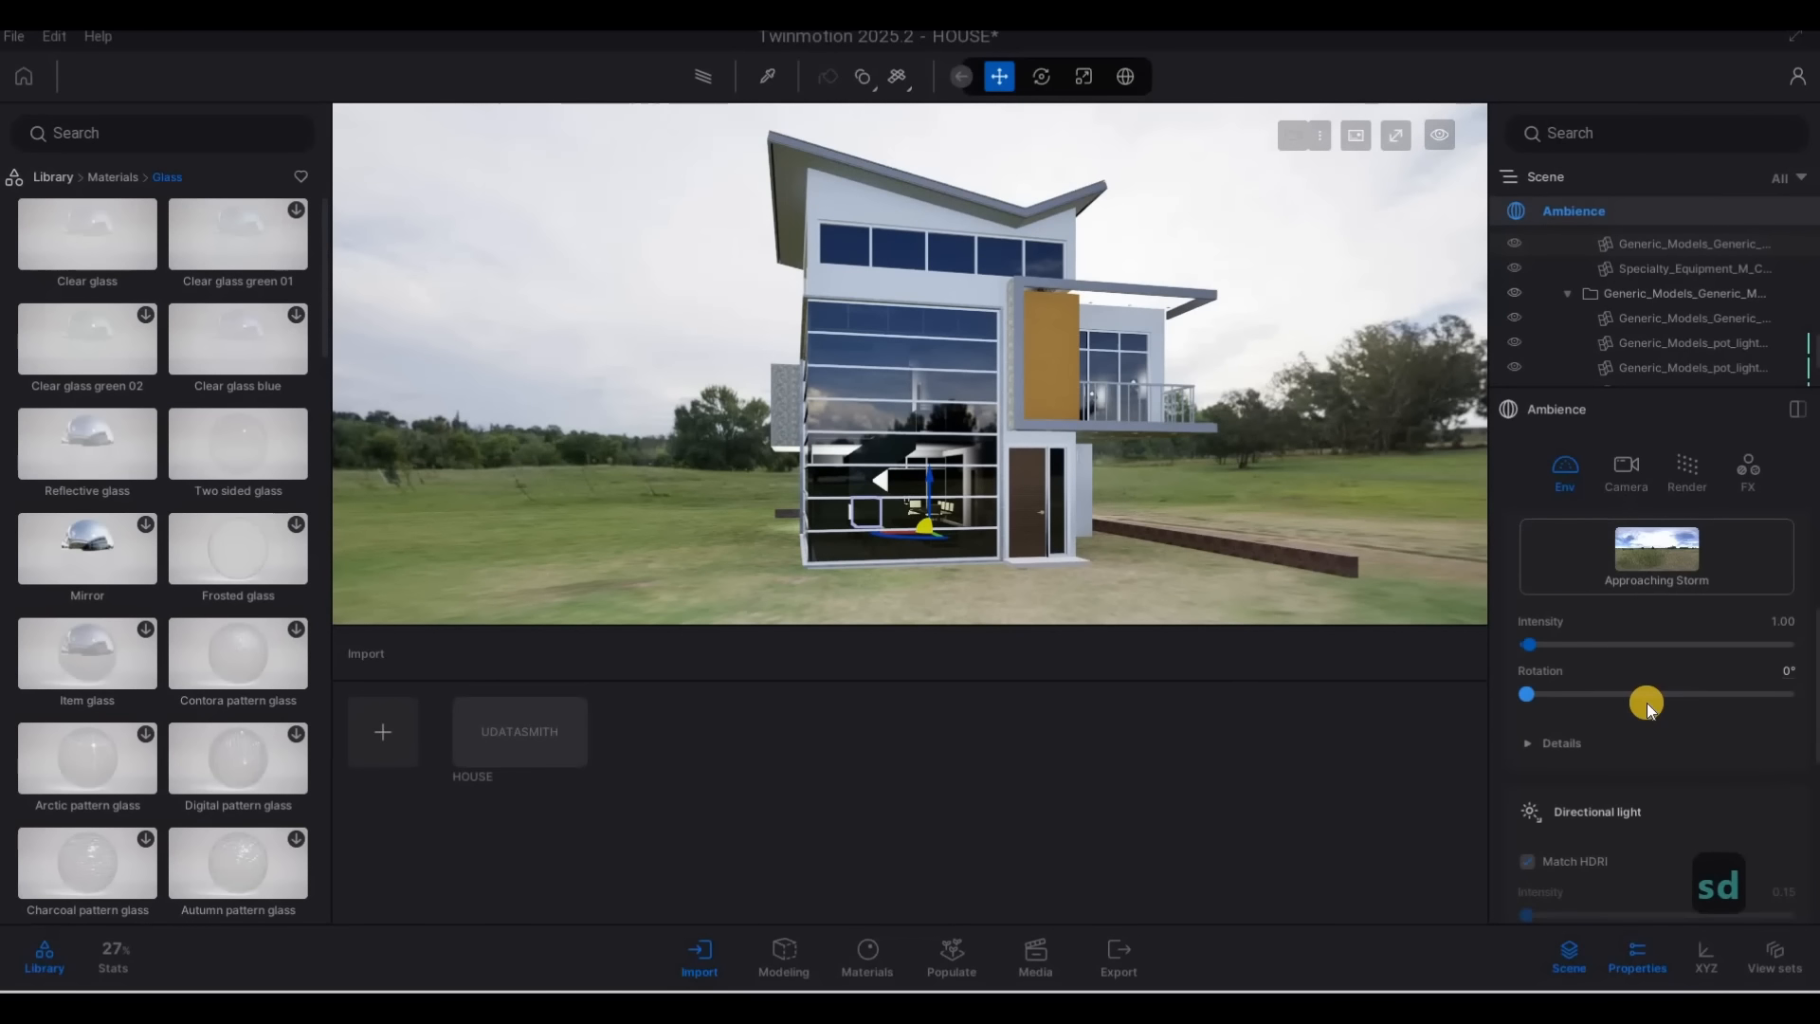
{"action": "scroll", "coordinate": [1648, 730], "scroll_direction": "down", "scroll_amount": 4}
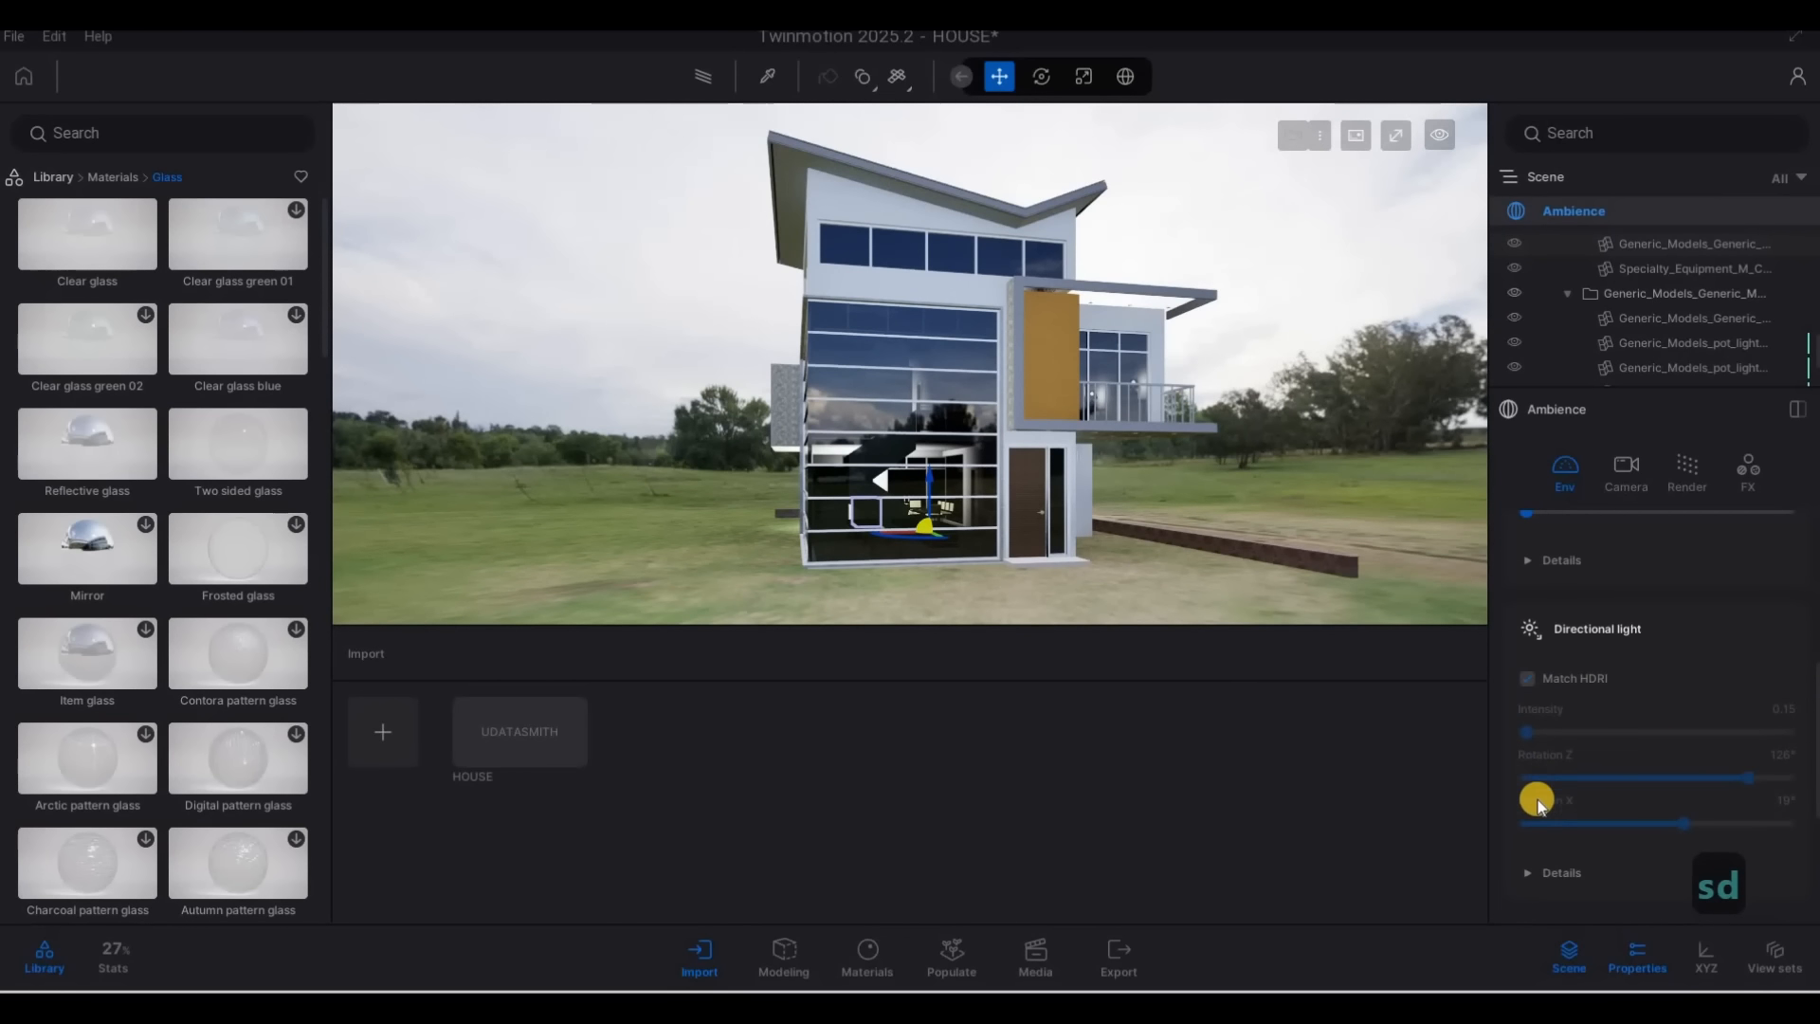
{"action": "left_click", "coordinate": [1637, 792]}
{"action": "scroll", "coordinate": [1651, 777], "scroll_direction": "down", "scroll_amount": 3}
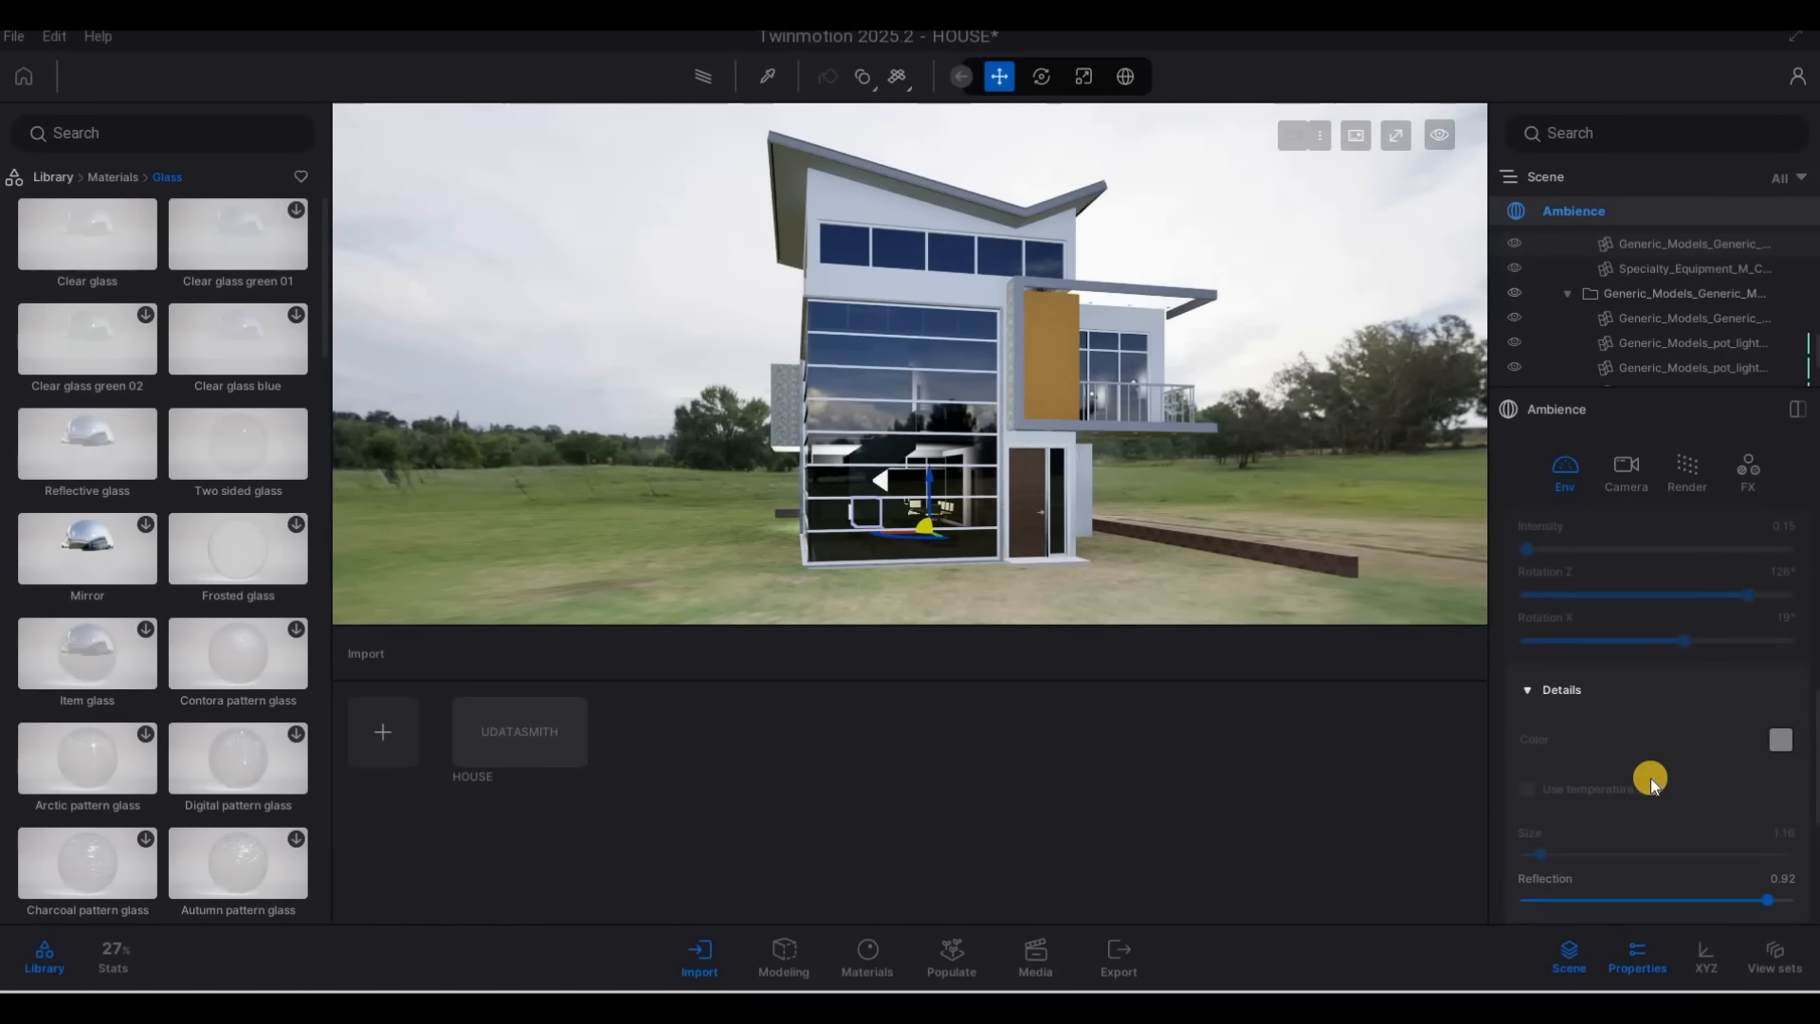
{"action": "scroll", "coordinate": [1653, 781], "scroll_direction": "up", "scroll_amount": 6}
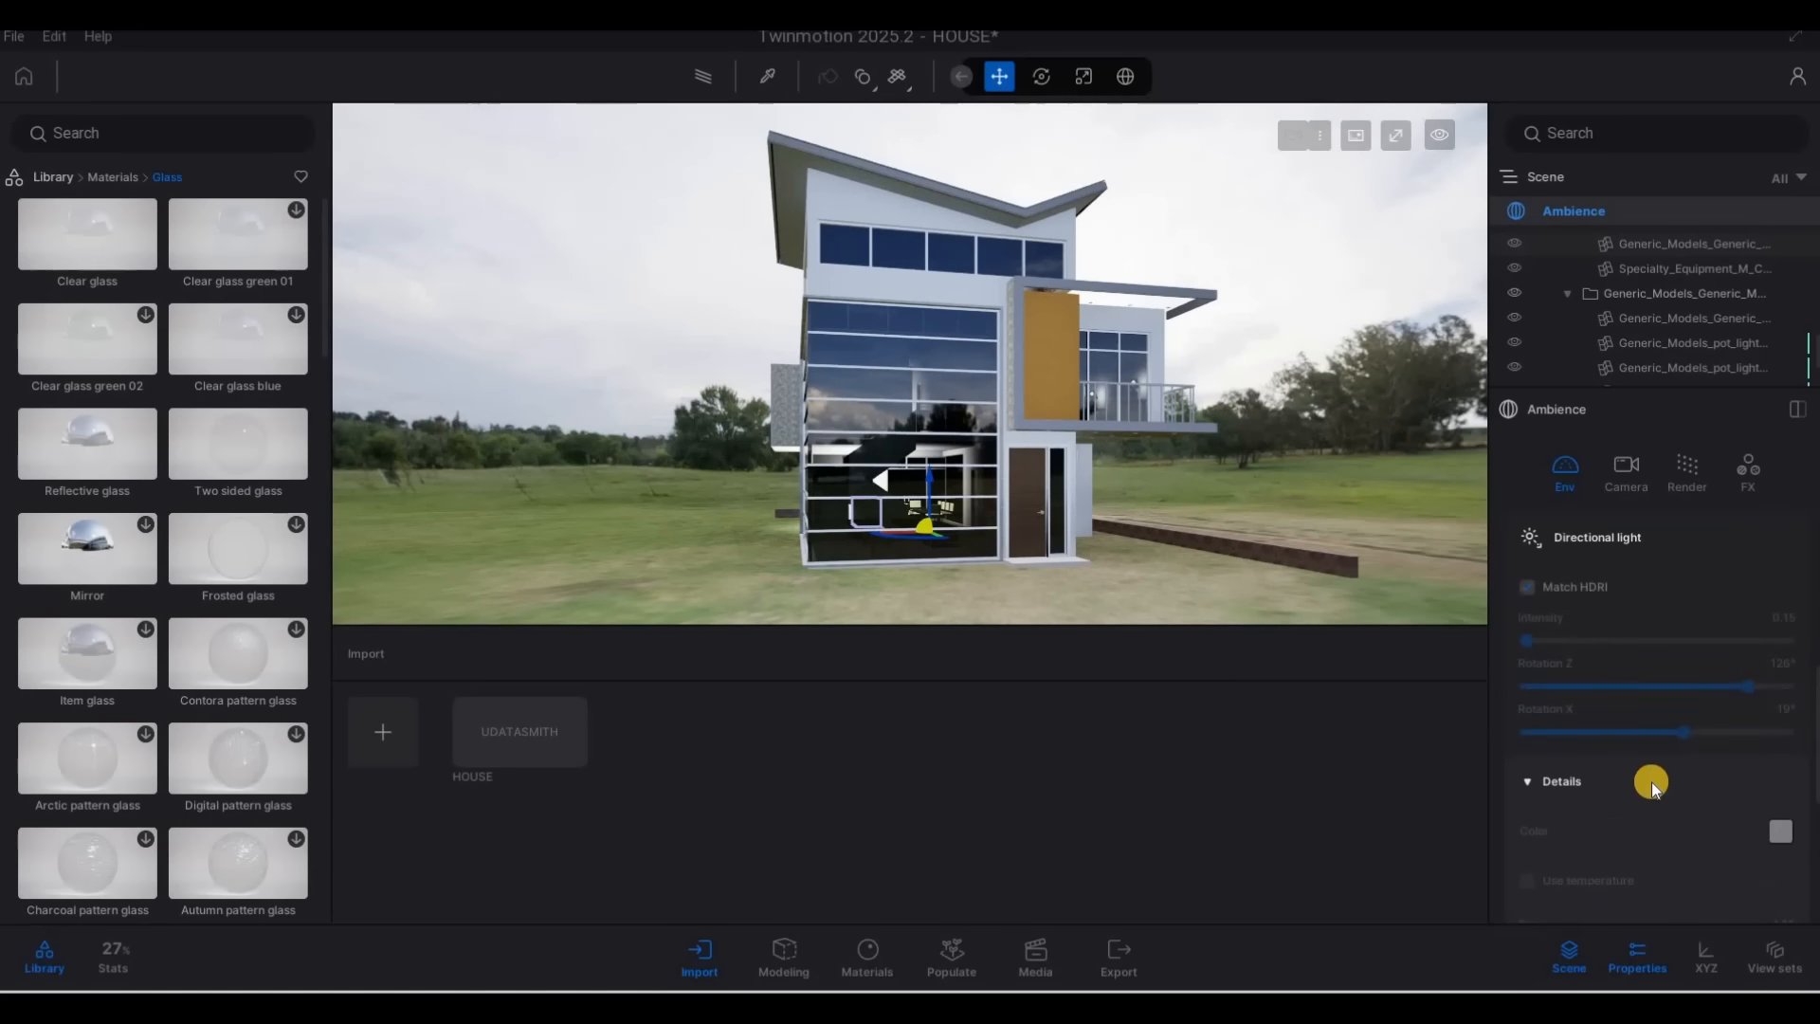
{"action": "scroll", "coordinate": [1644, 771], "scroll_direction": "up", "scroll_amount": 1}
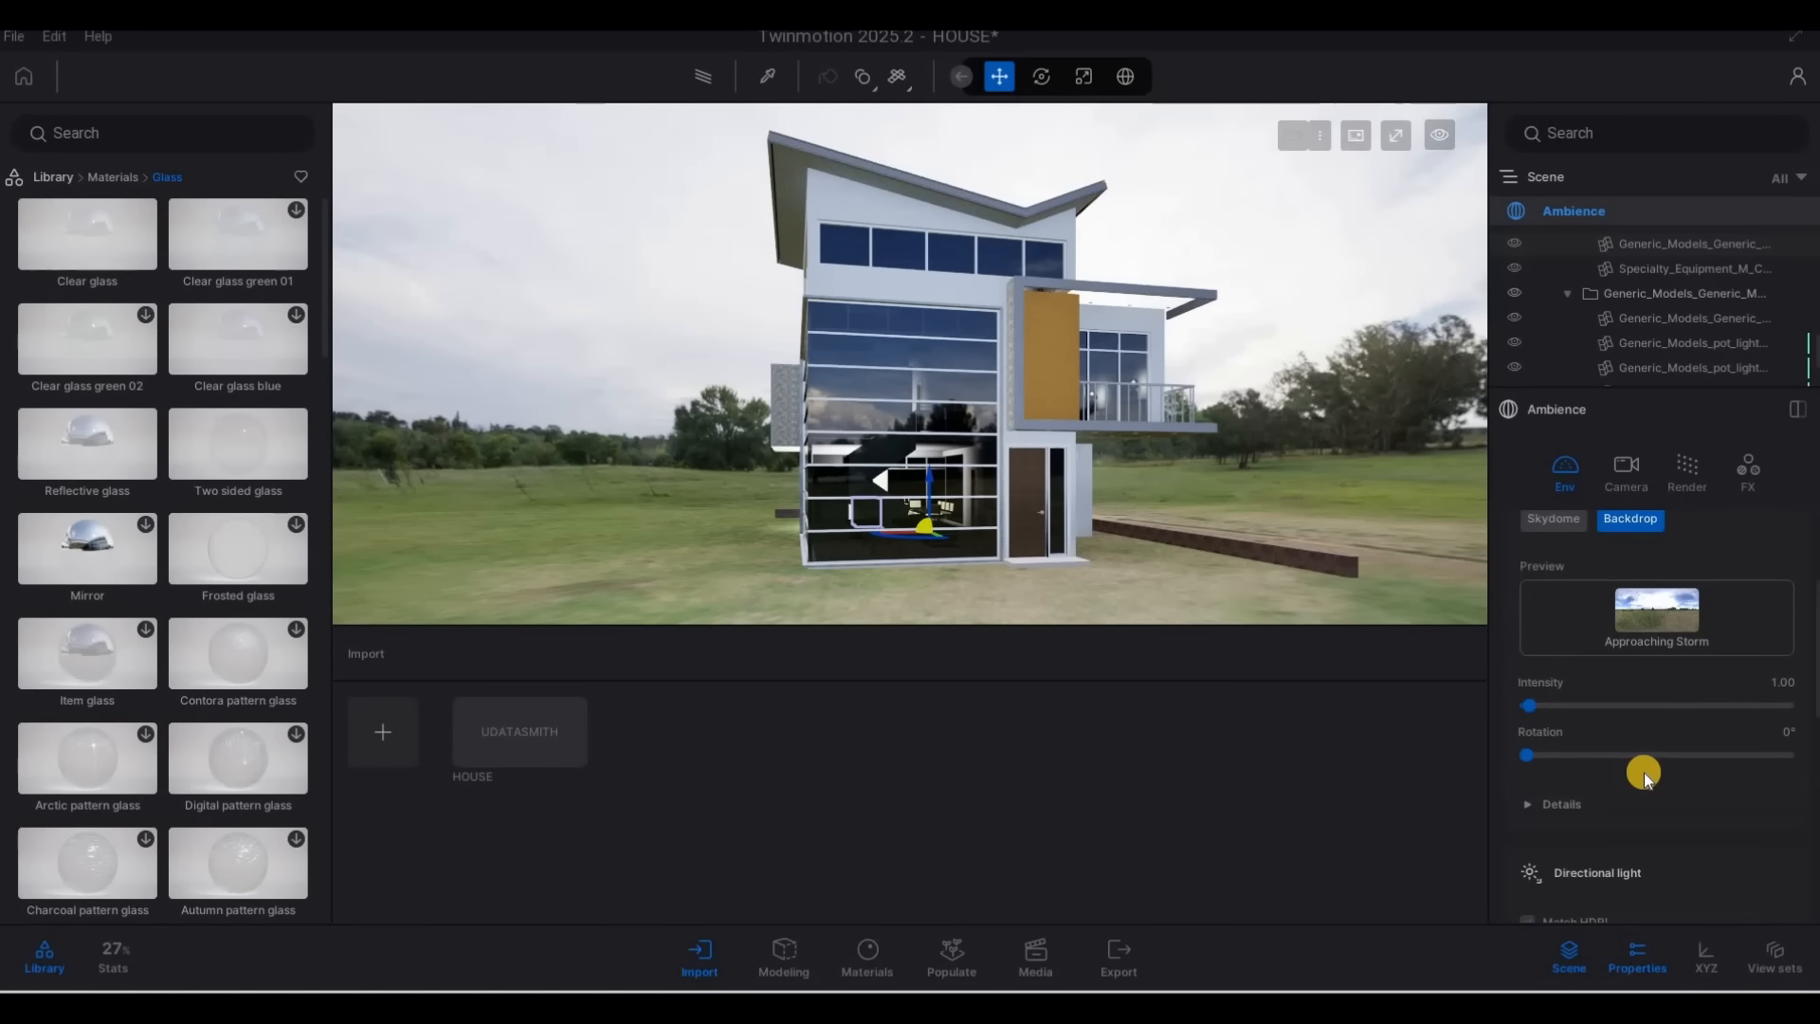
{"action": "scroll", "coordinate": [1576, 764], "scroll_direction": "up", "scroll_amount": 1}
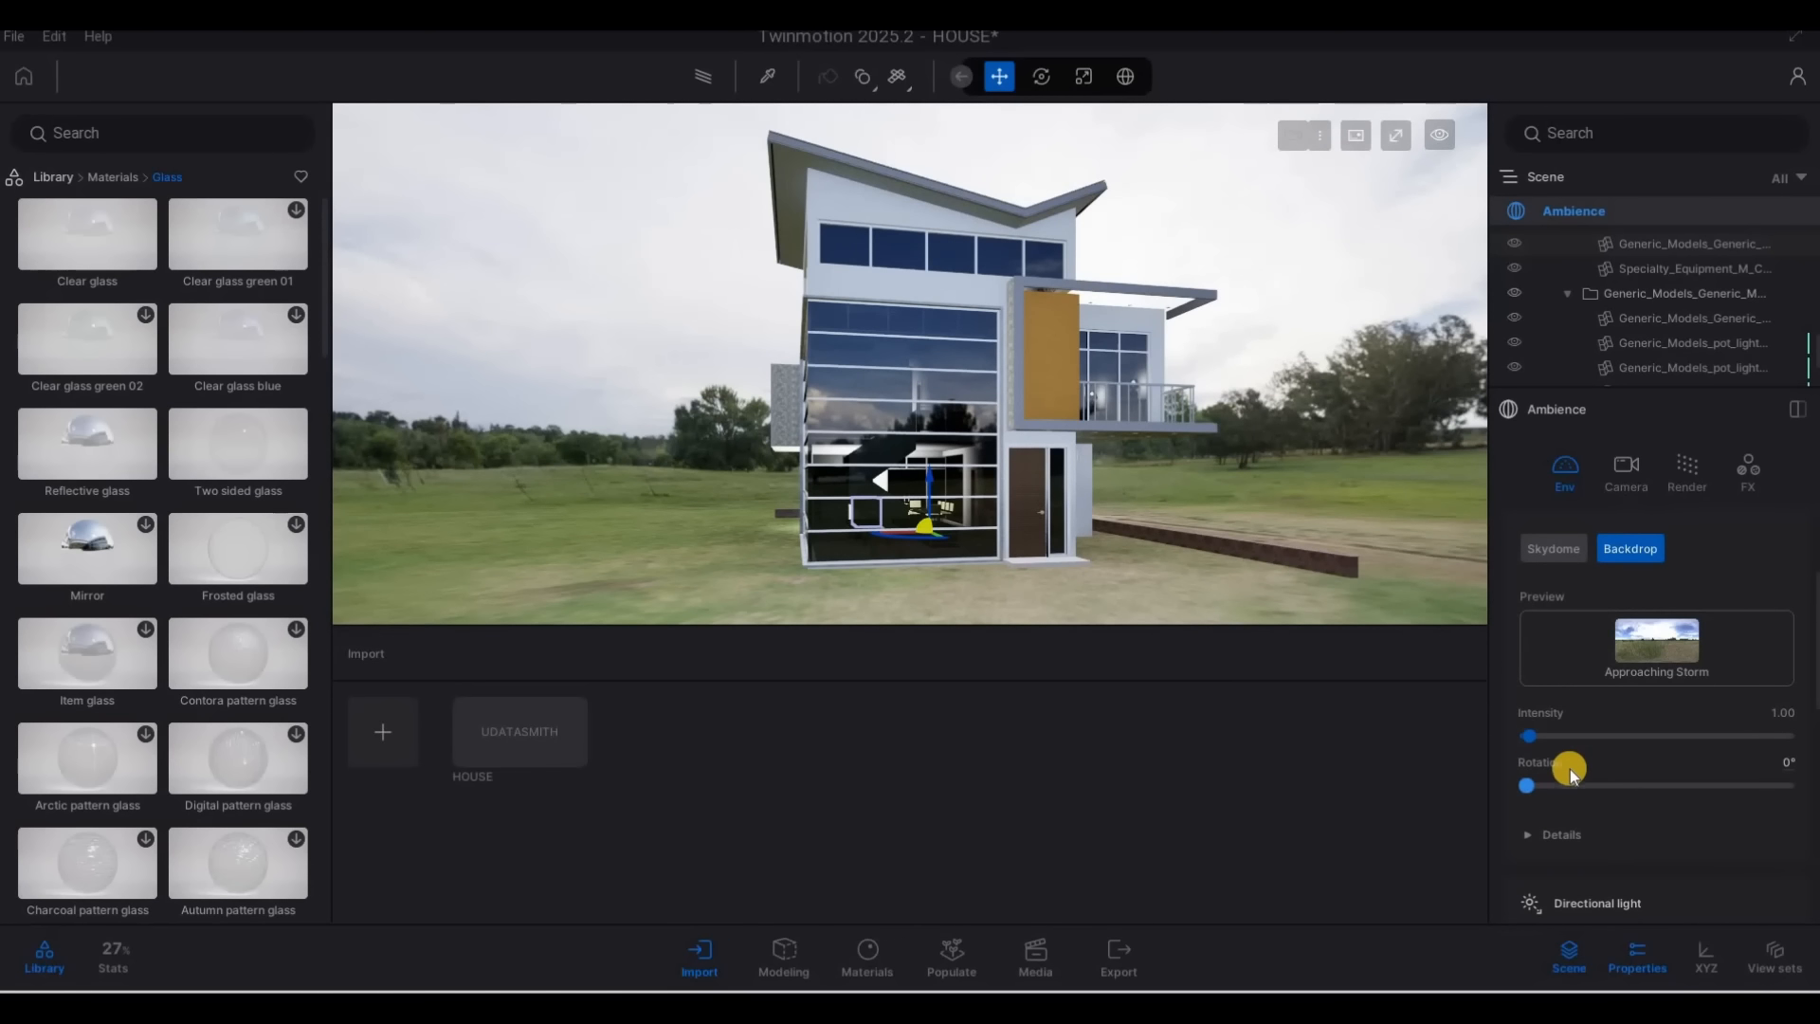
Lower the HDRI backdrop's height offset to -2.6 m and view the house with its surrounding ground
{"action": "left_click", "coordinate": [1536, 836]}
{"action": "scroll", "coordinate": [1612, 843], "scroll_direction": "down", "scroll_amount": 3}
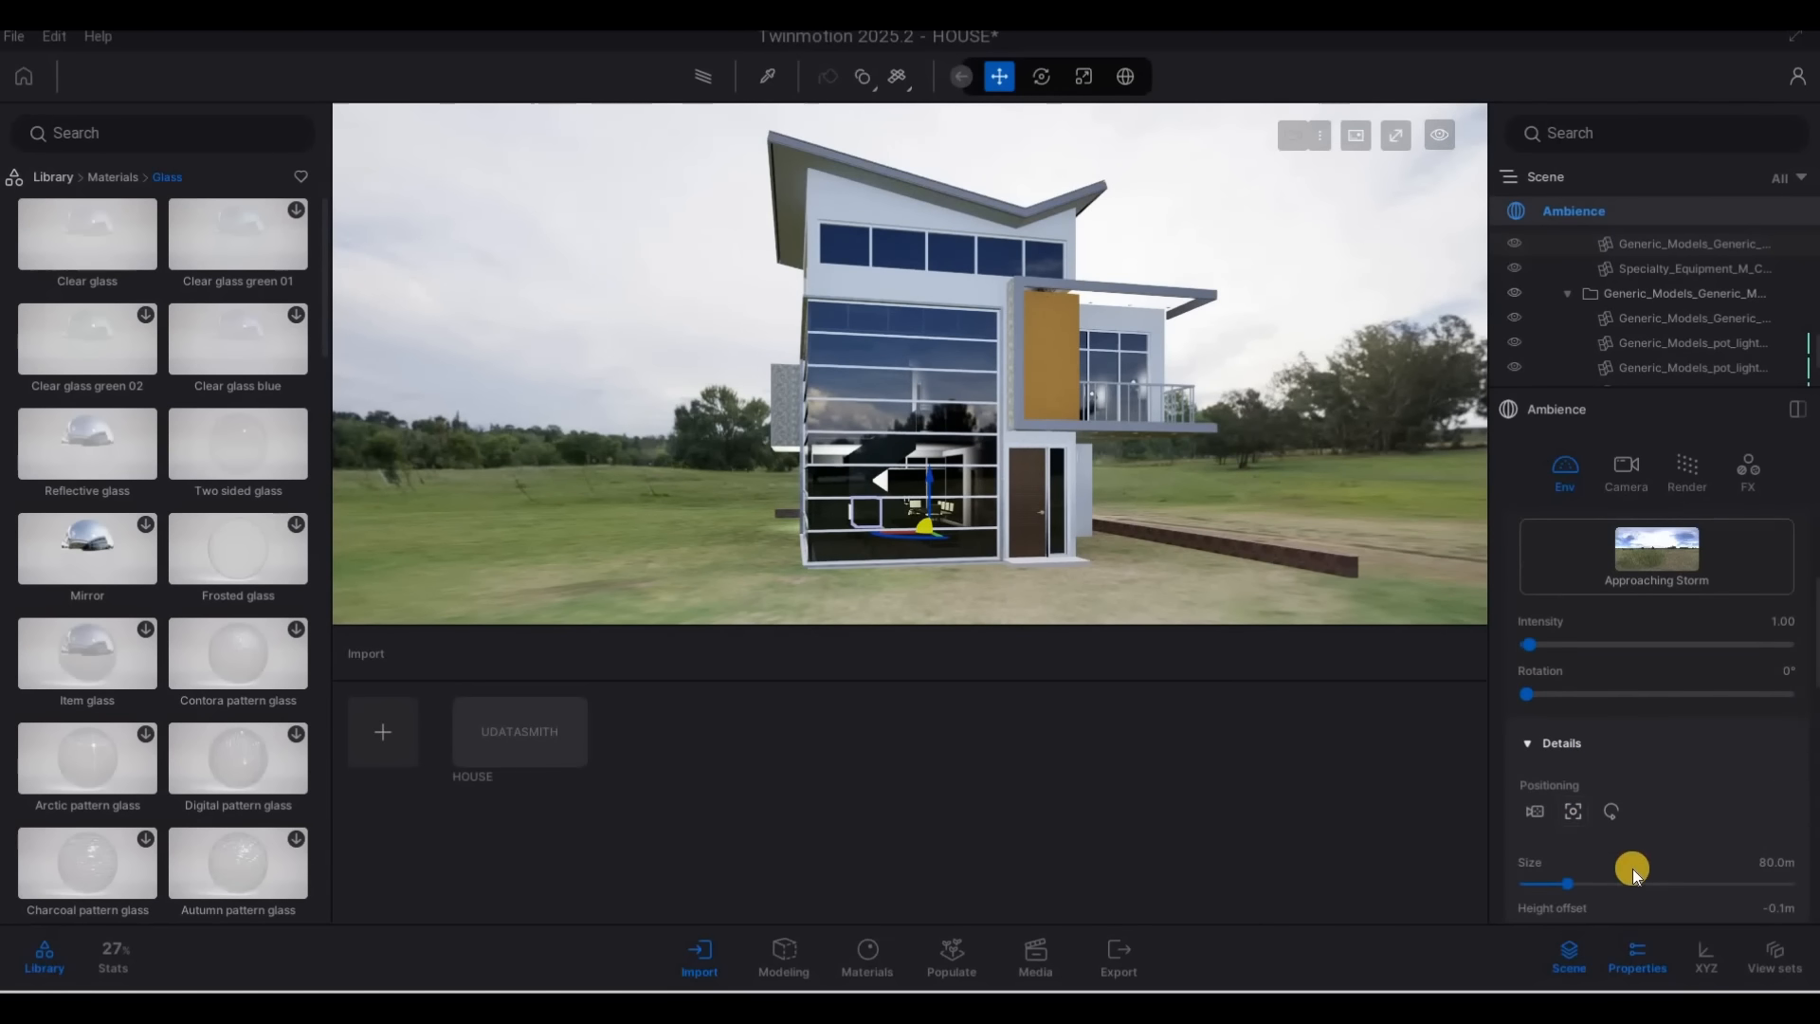
{"action": "left_click_drag", "start_coordinate": [1638, 864], "coordinate": [1621, 868]}
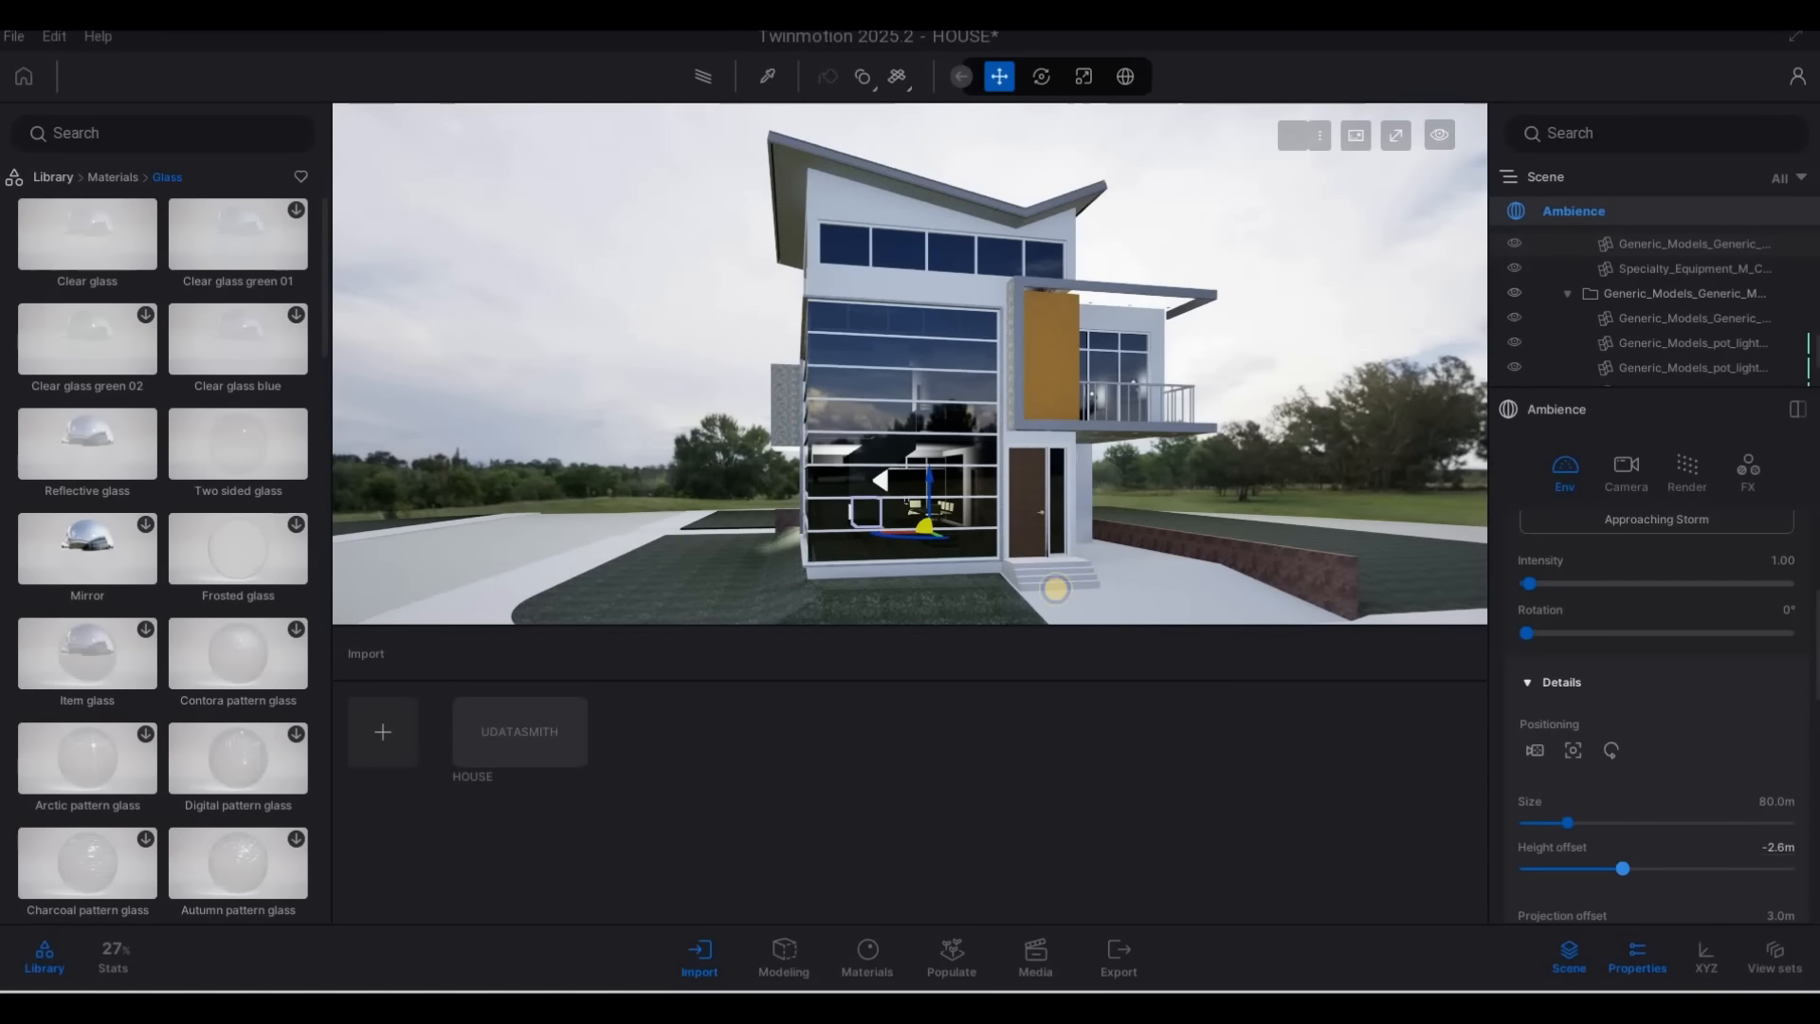
{"action": "key", "text": "d"}
{"action": "key", "text": "s"}
{"action": "key", "text": "s"}
Enlarge the HDRI backdrop's size to 241.2 m
{"action": "scroll", "coordinate": [1596, 786], "scroll_direction": "down", "scroll_amount": 1}
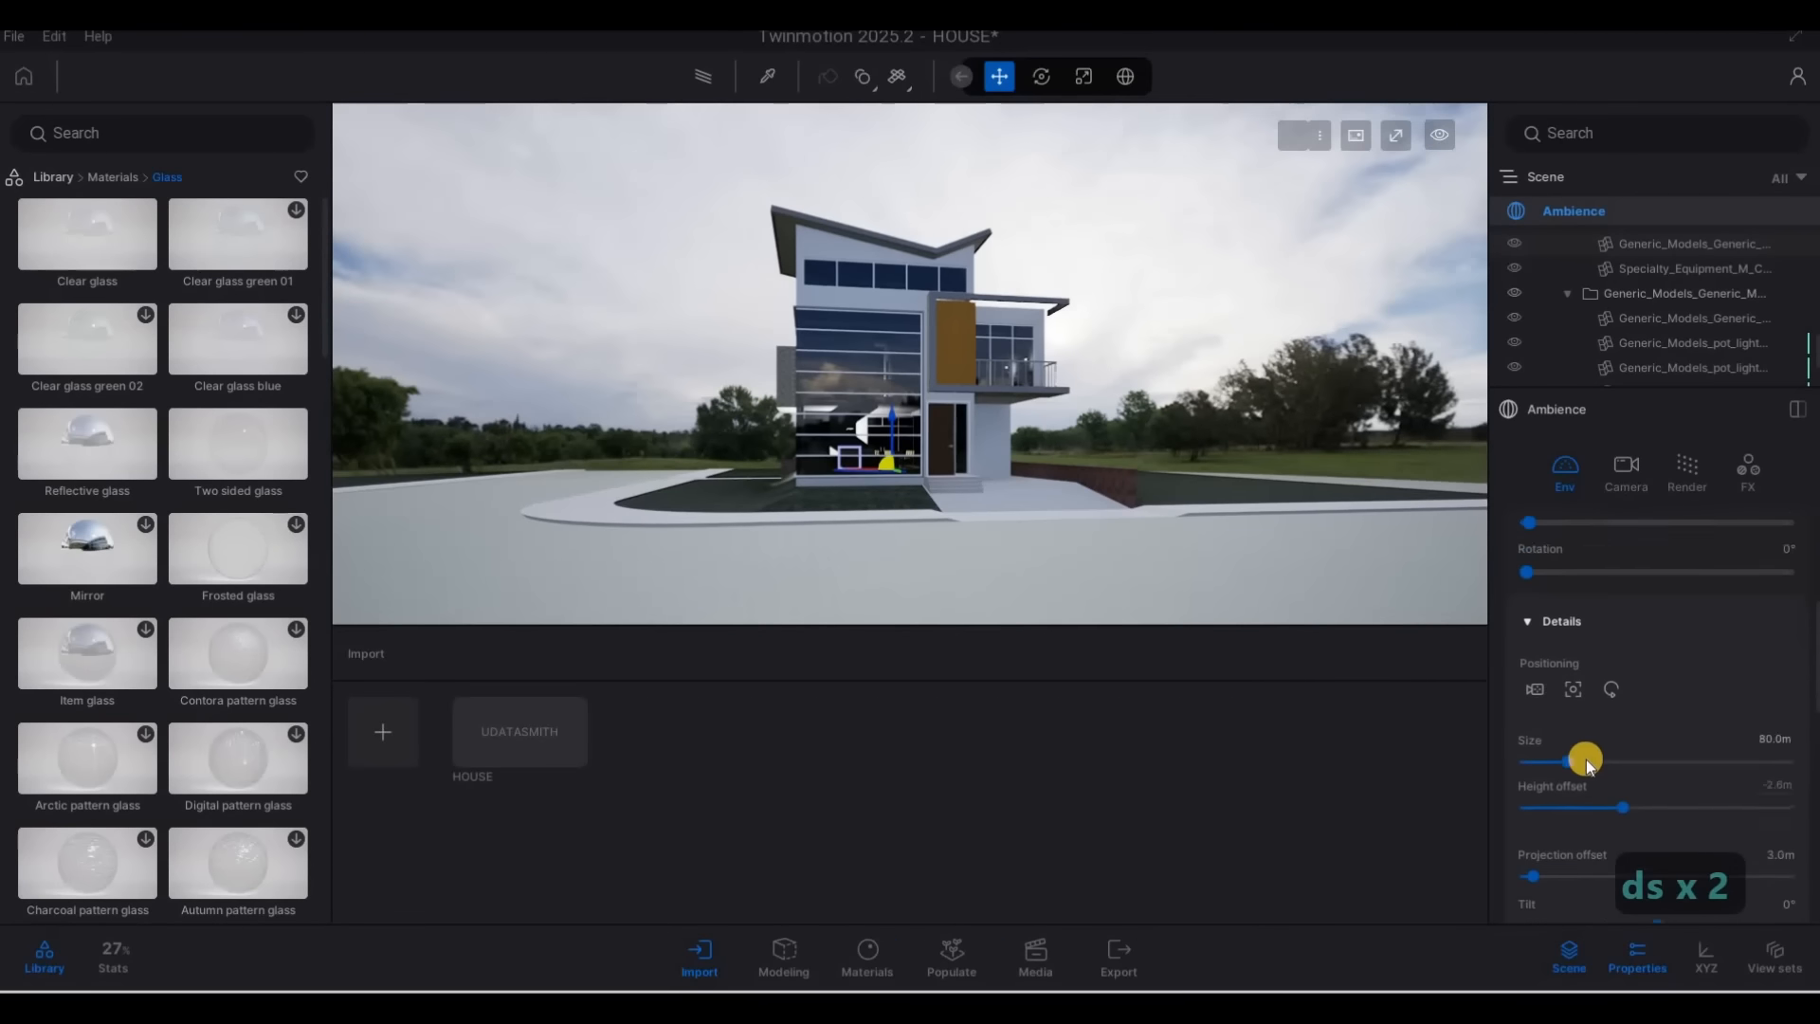
{"action": "scroll", "coordinate": [1589, 764], "scroll_direction": "down", "scroll_amount": 1}
{"action": "left_click_drag", "start_coordinate": [1566, 733], "coordinate": [1652, 741]}
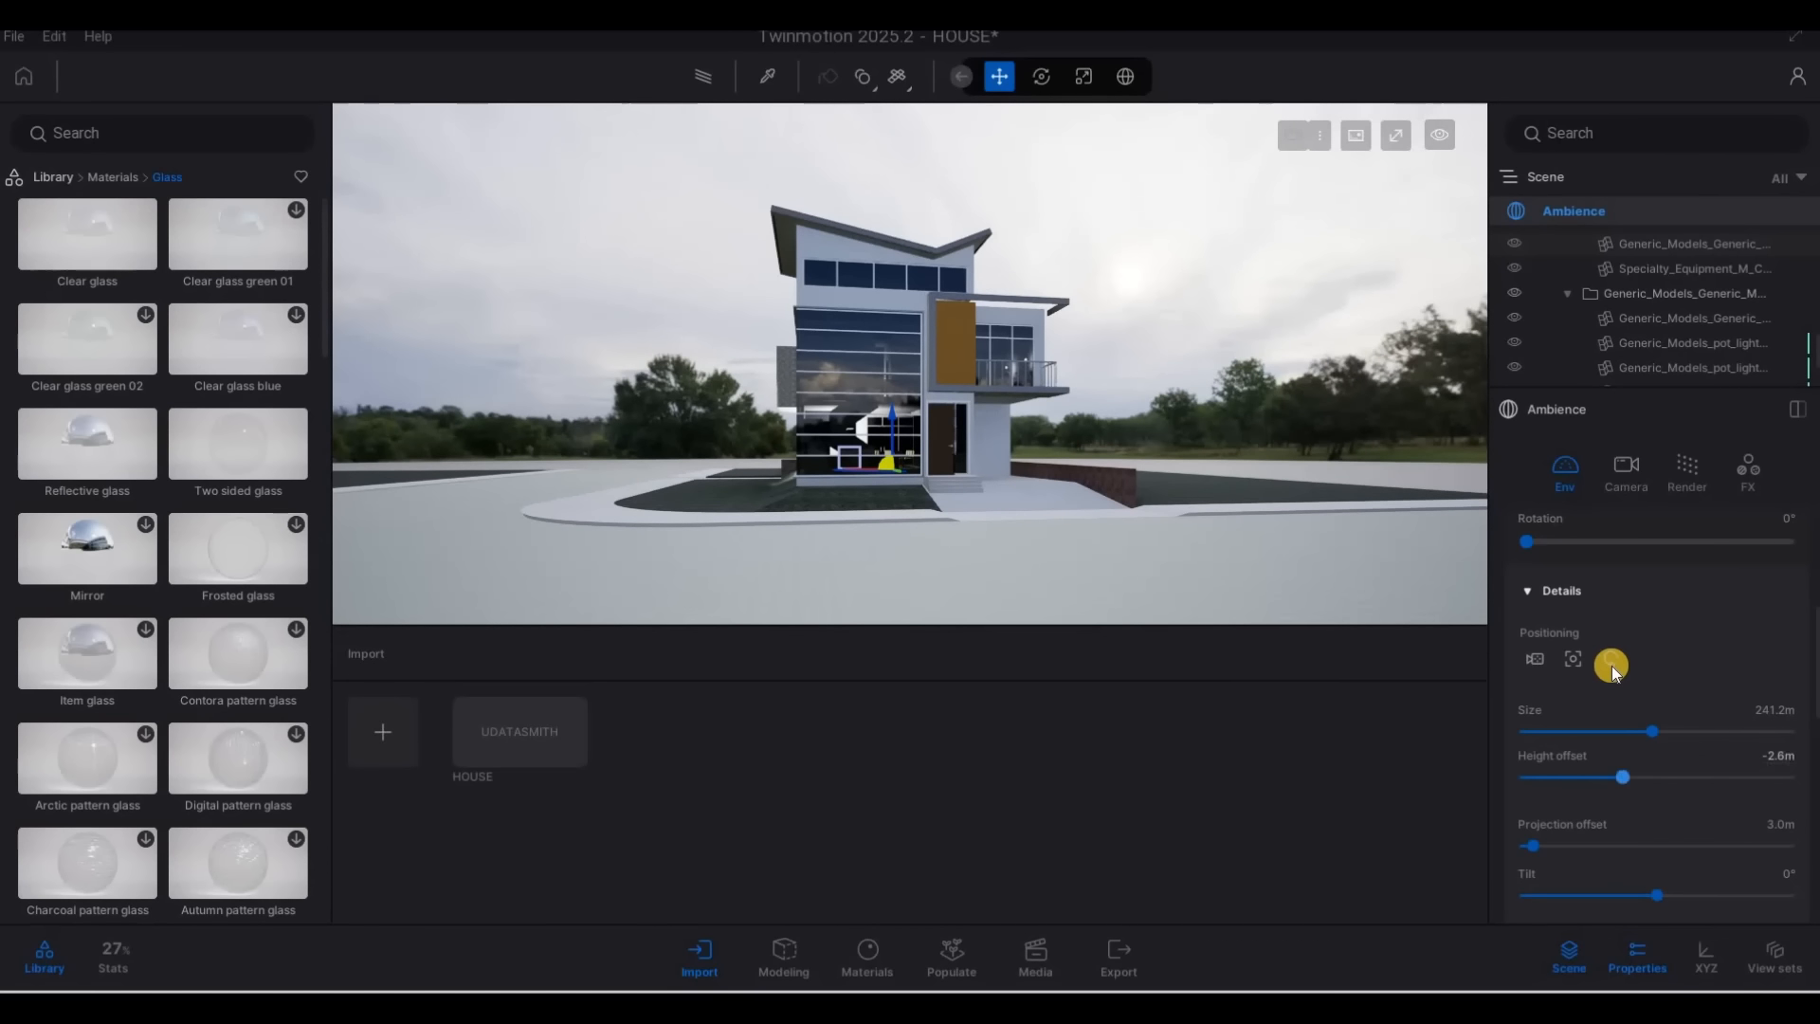
Rotate the HDRI backdrop to 70° and set its intensity to 18.25
{"action": "scroll", "coordinate": [1554, 701], "scroll_direction": "up", "scroll_amount": 3}
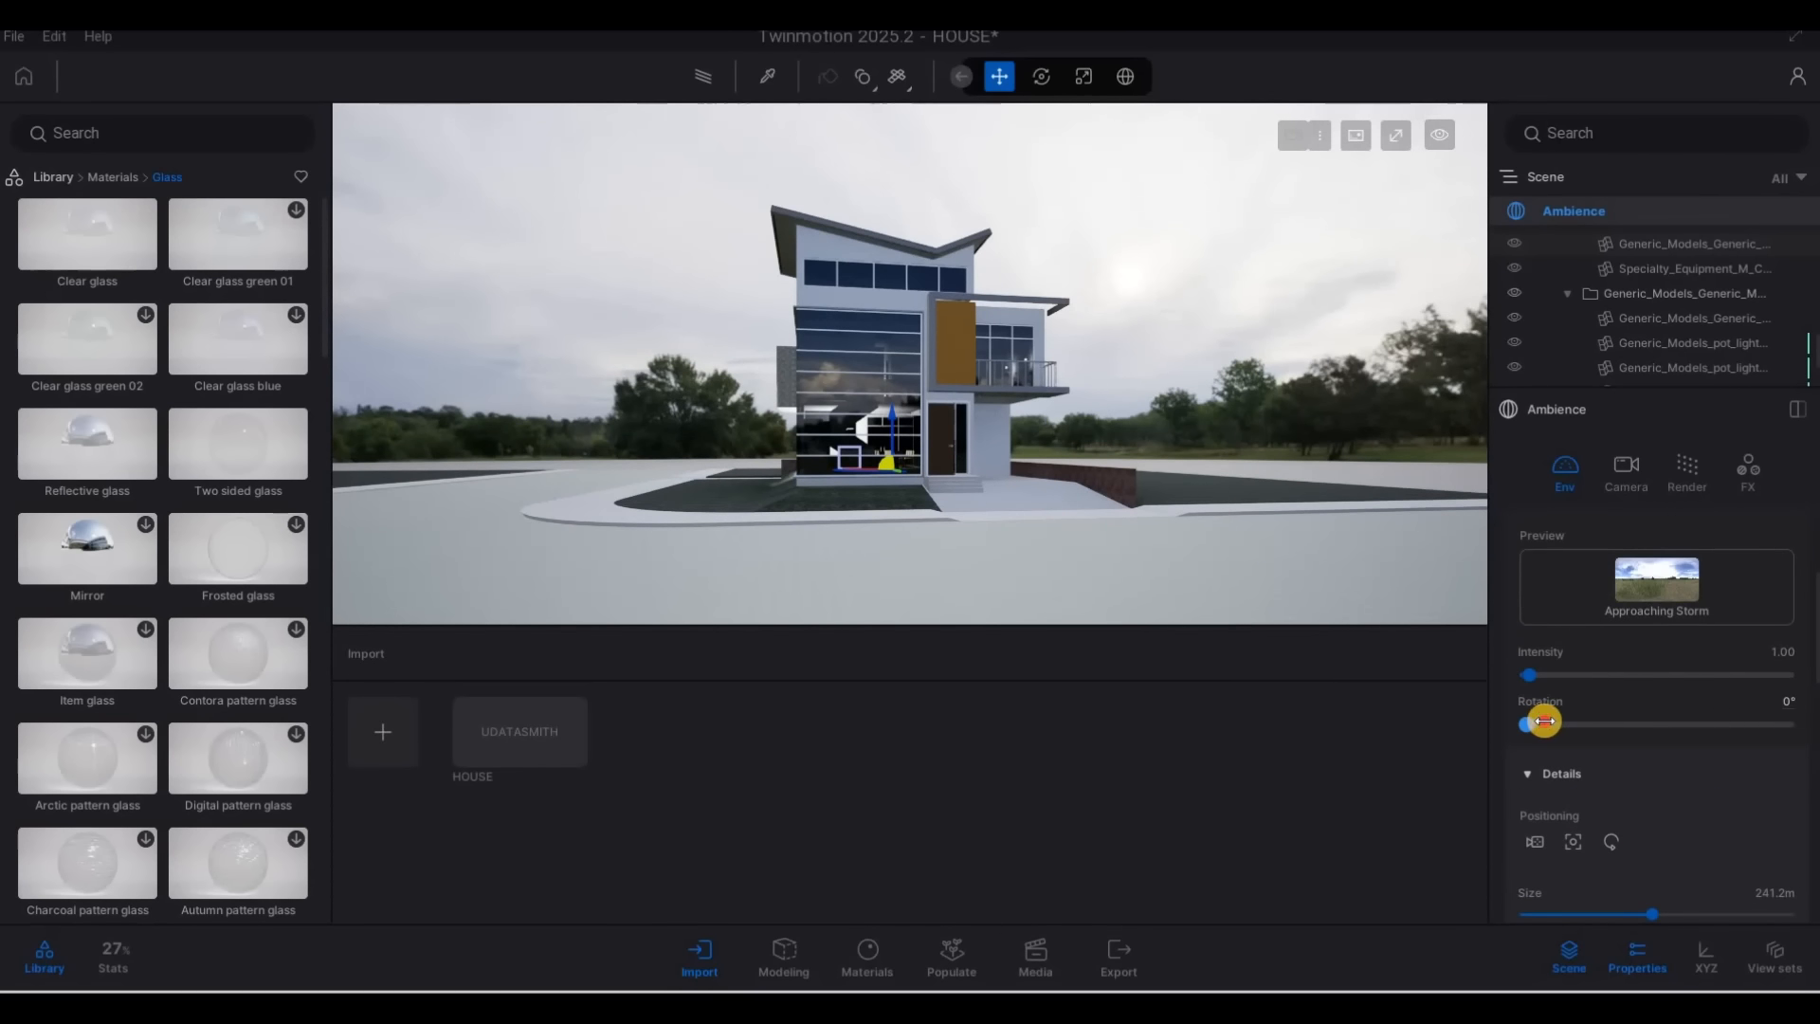
{"action": "mouse_move", "coordinate": [1544, 722]}
{"action": "left_mouse_down"}
{"action": "mouse_move", "coordinate": [1577, 722]}
{"action": "mouse_move", "coordinate": [1539, 678]}
{"action": "mouse_move", "coordinate": [1551, 739]}
{"action": "left_mouse_up"}
{"action": "key", "text": "F1"}
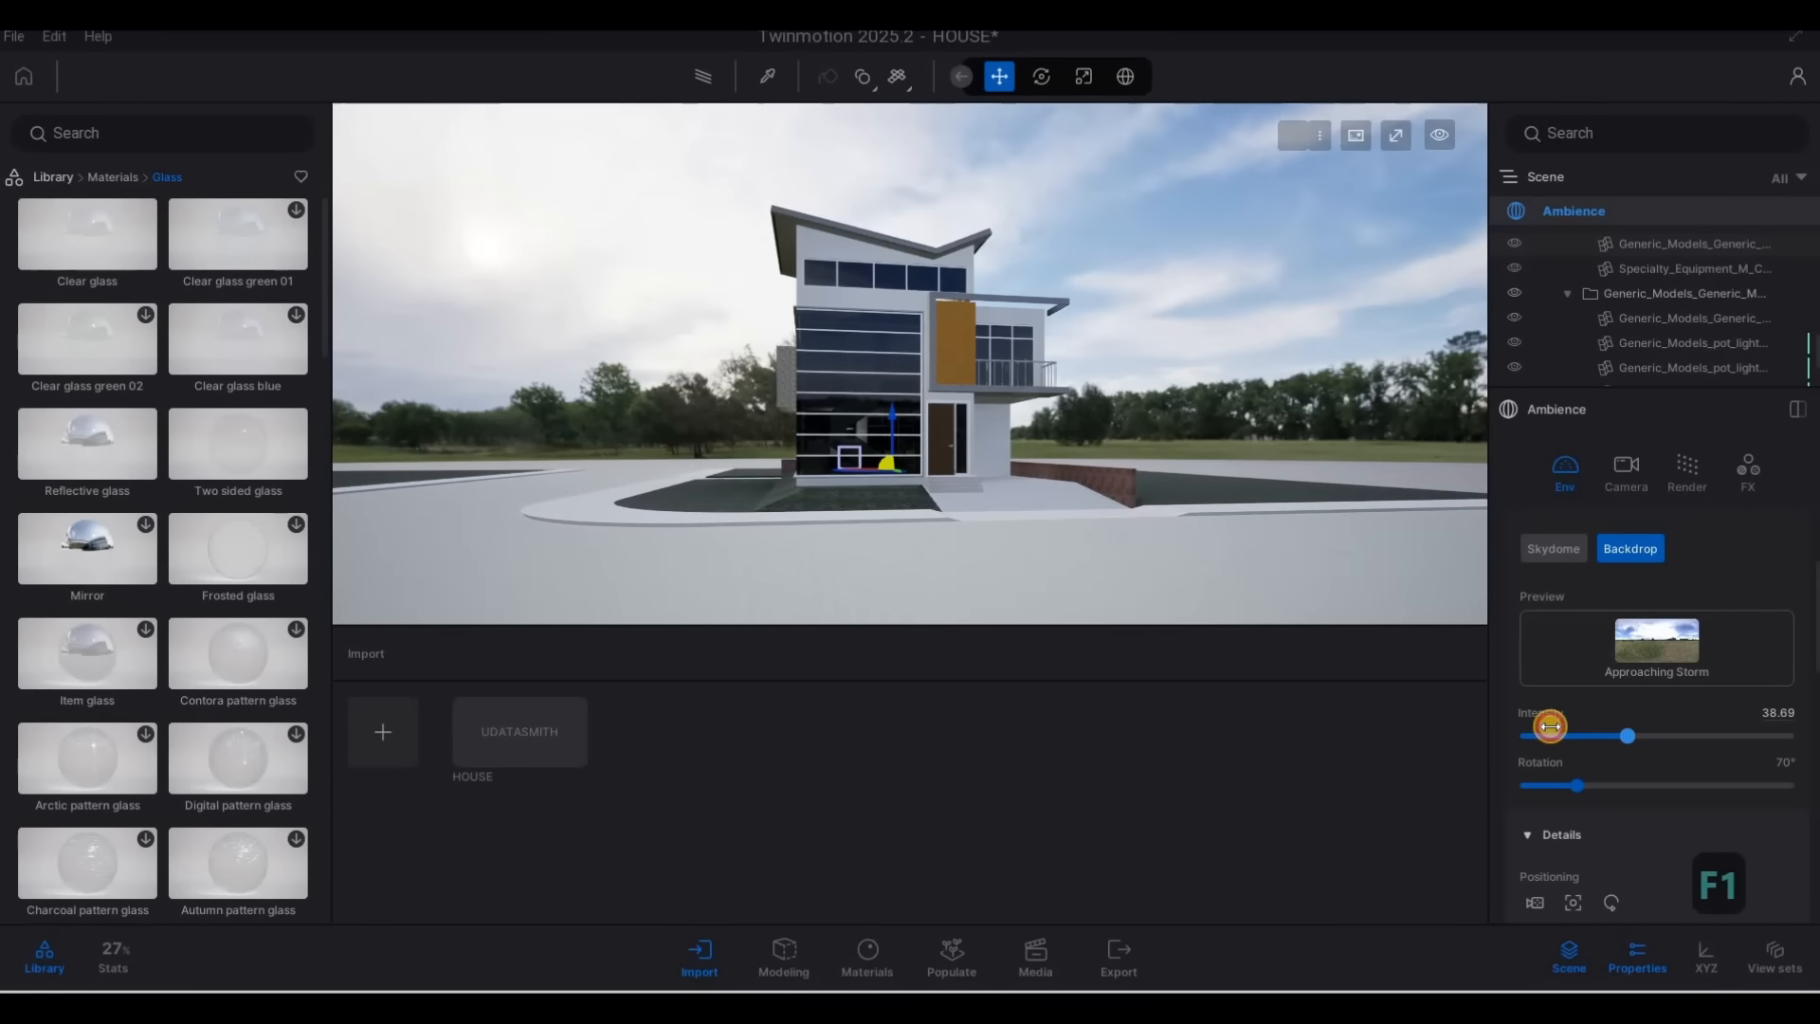
{"action": "mouse_move", "coordinate": [1550, 726]}
{"action": "left_mouse_down"}
{"action": "mouse_move", "coordinate": [1602, 725]}
{"action": "mouse_move", "coordinate": [1574, 726]}
{"action": "left_mouse_up"}
{"action": "scroll", "coordinate": [1585, 734], "scroll_direction": "down", "scroll_amount": 3}
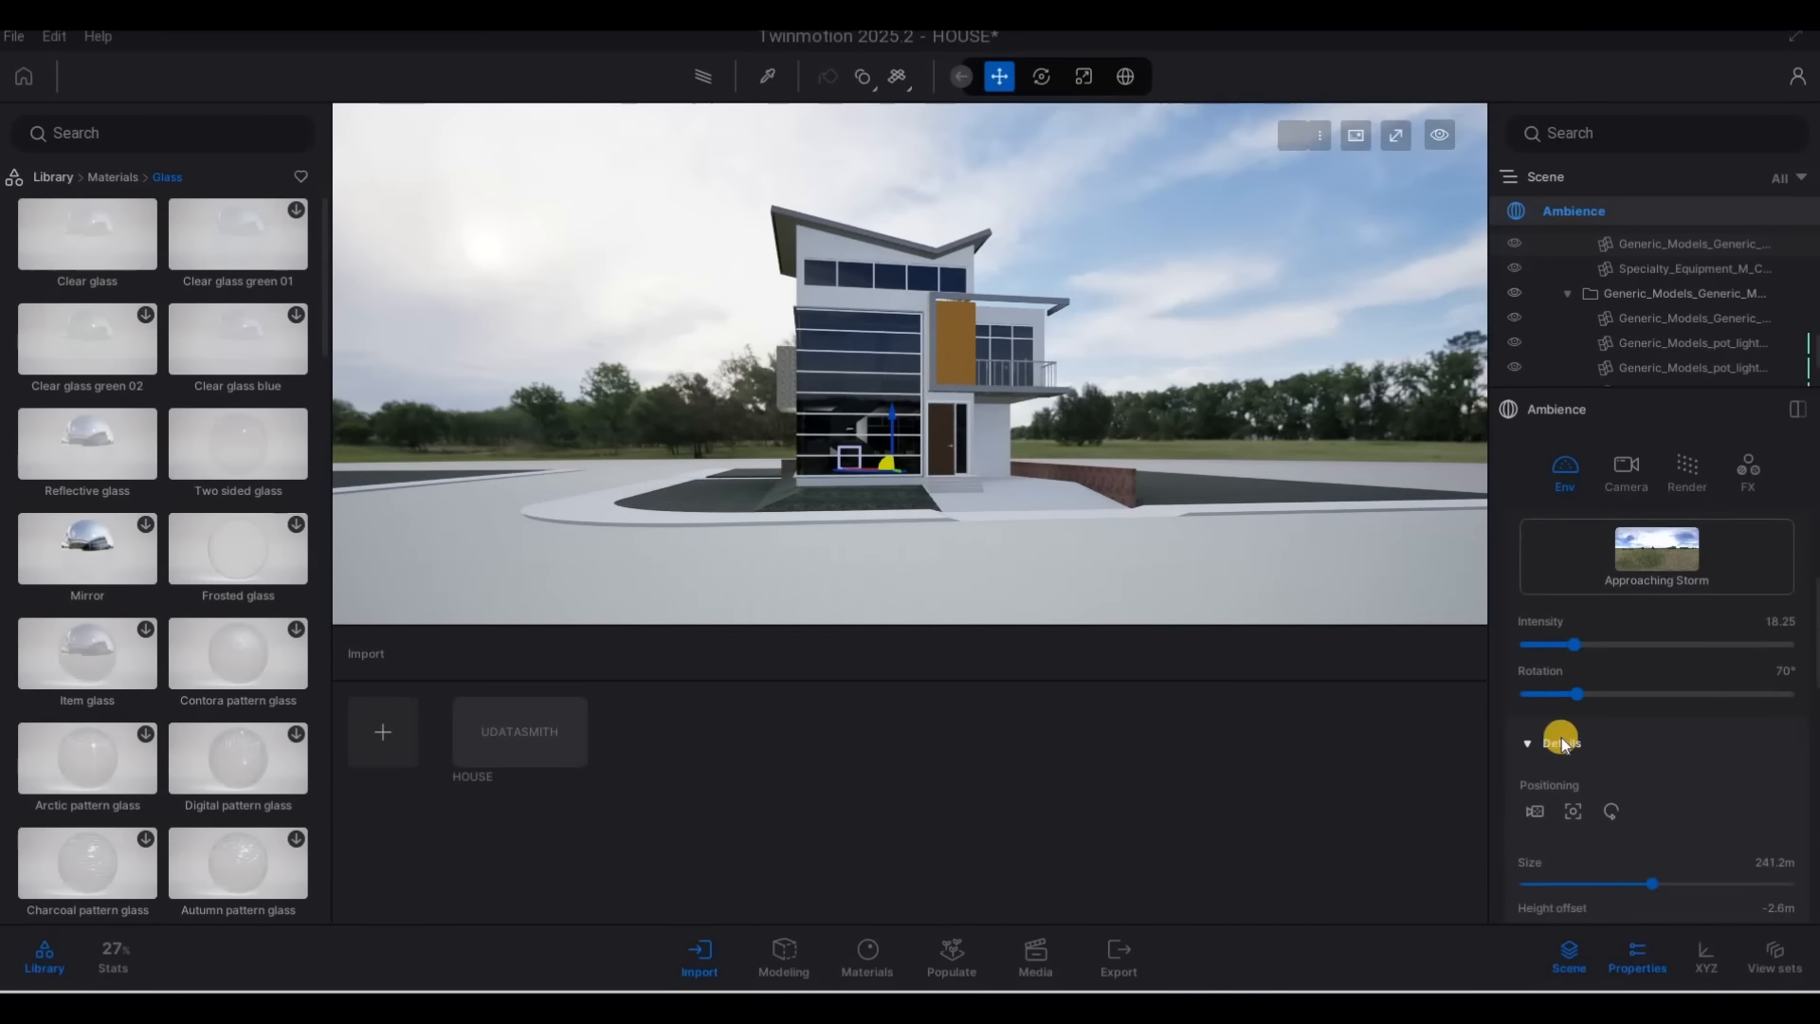
Set the backdrop's HDRI affects lighting value to 0.60 and its shading to 0.47
{"action": "scroll", "coordinate": [1564, 759], "scroll_direction": "down", "scroll_amount": 3}
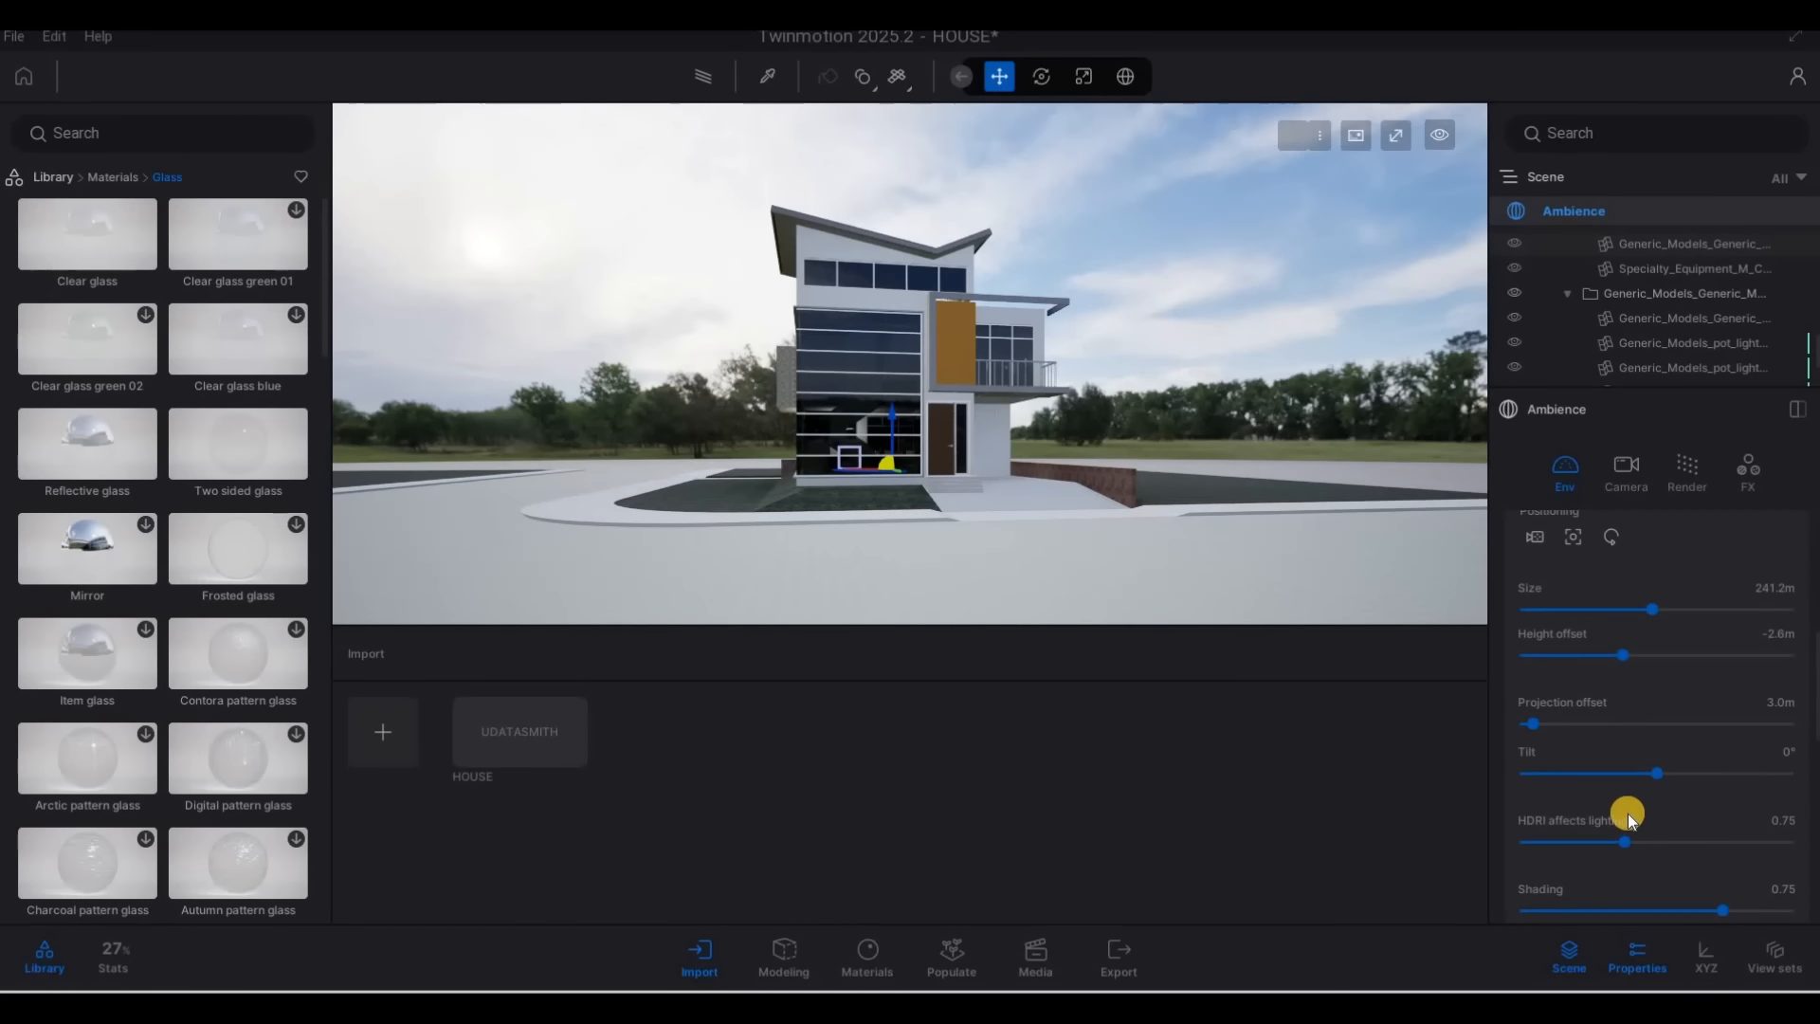
{"action": "left_click_drag", "start_coordinate": [1624, 812], "coordinate": [1669, 816]}
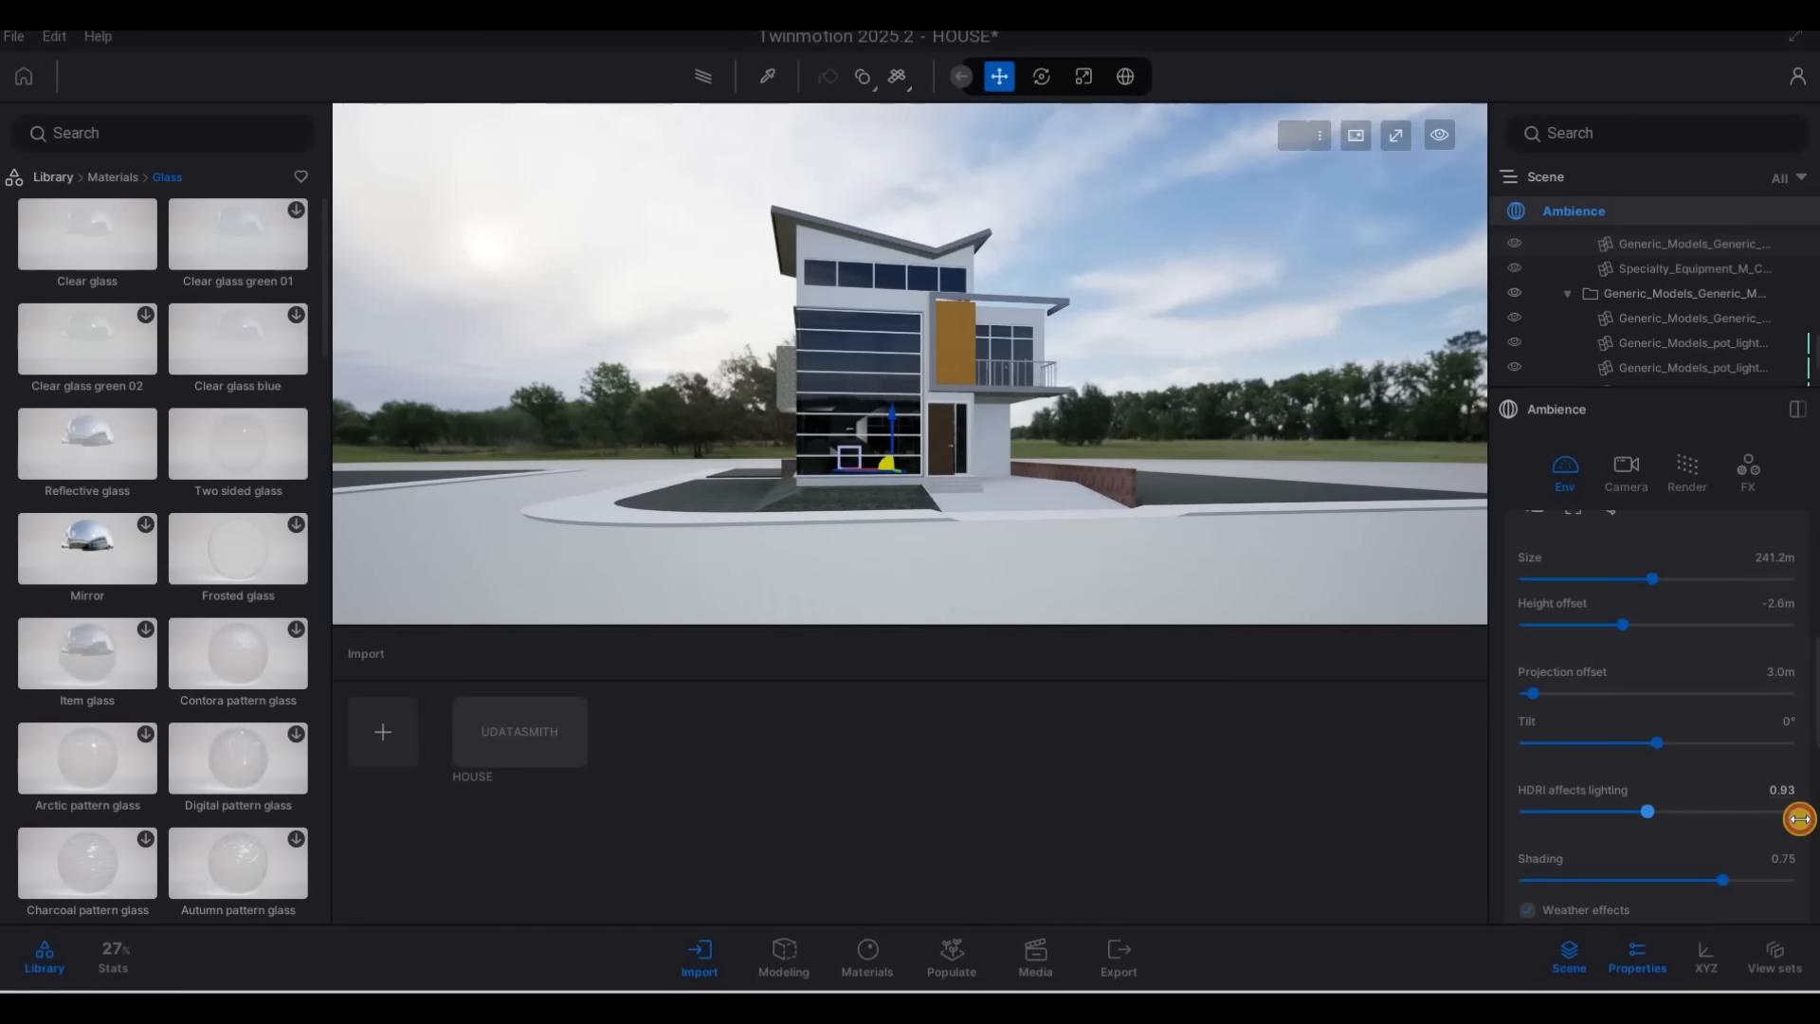
{"action": "left_click_drag", "start_coordinate": [1799, 819], "coordinate": [1608, 815]}
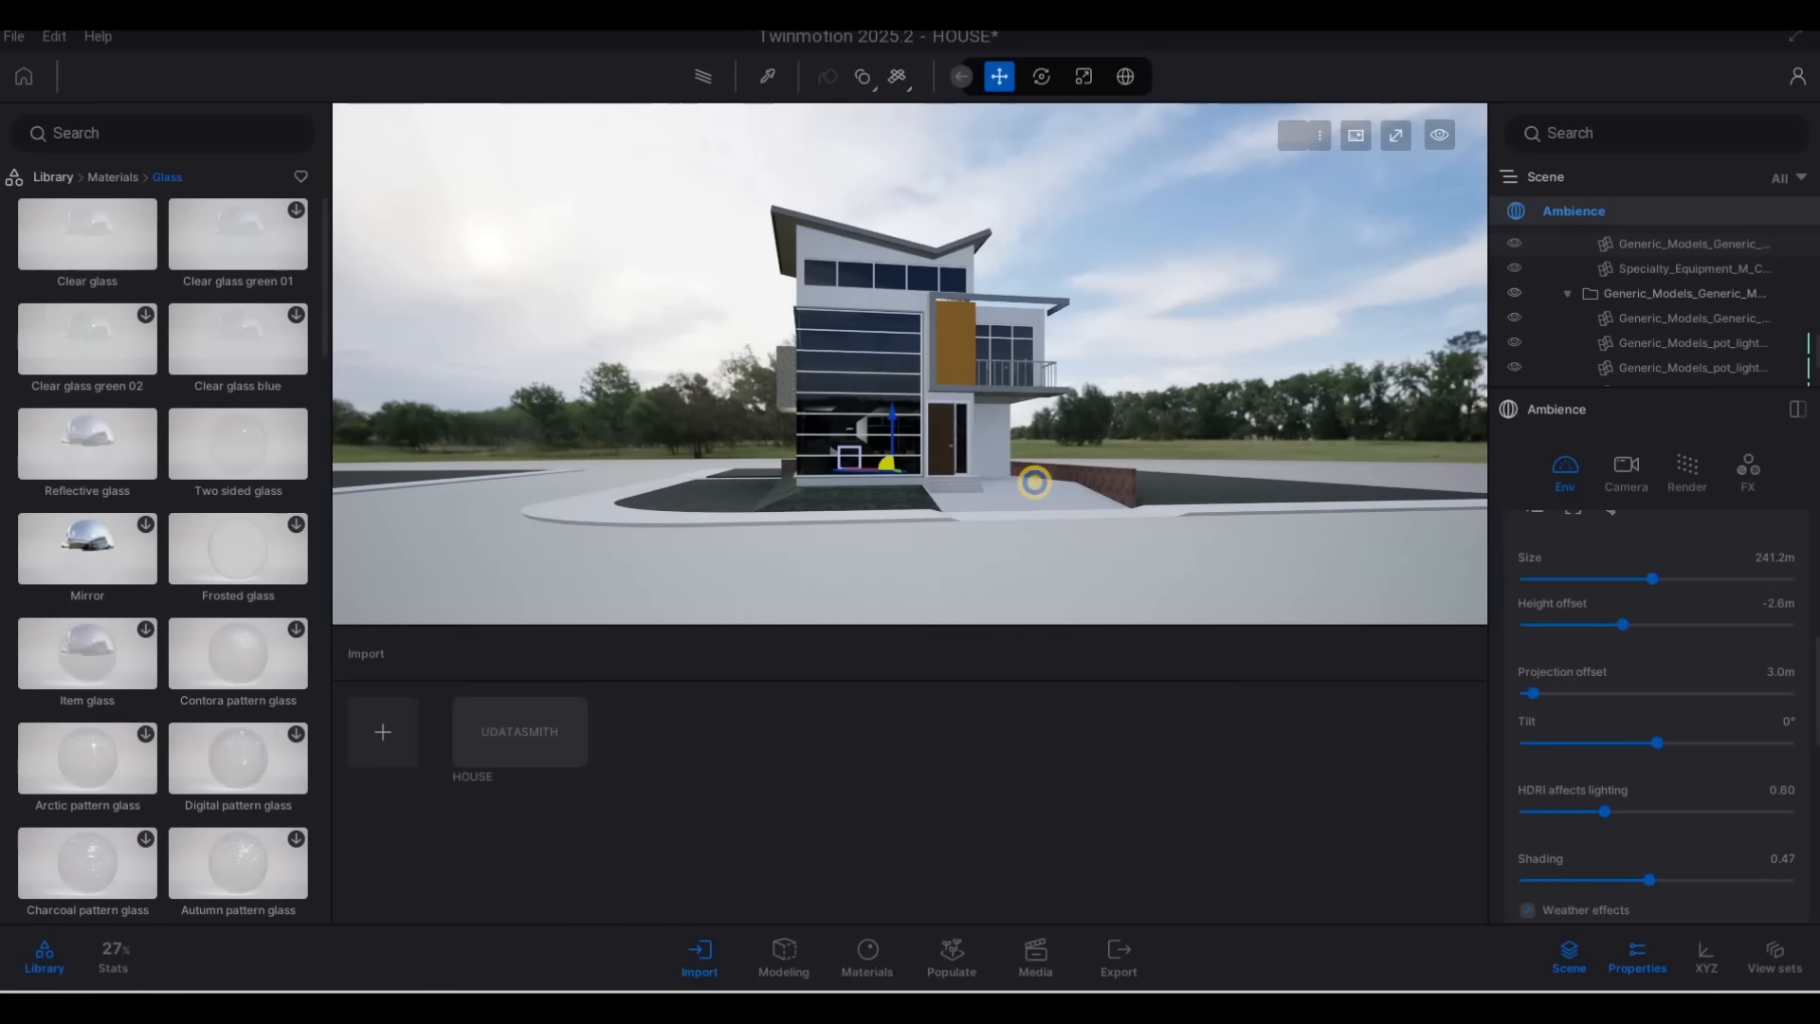
Inspect the facade, entrance, driveway and lawn under the adjusted backdrop lighting from several angles
{"action": "key", "text": "a"}
{"action": "key", "text": "w"}
{"action": "key", "text": "w"}
{"action": "key", "text": "e"}
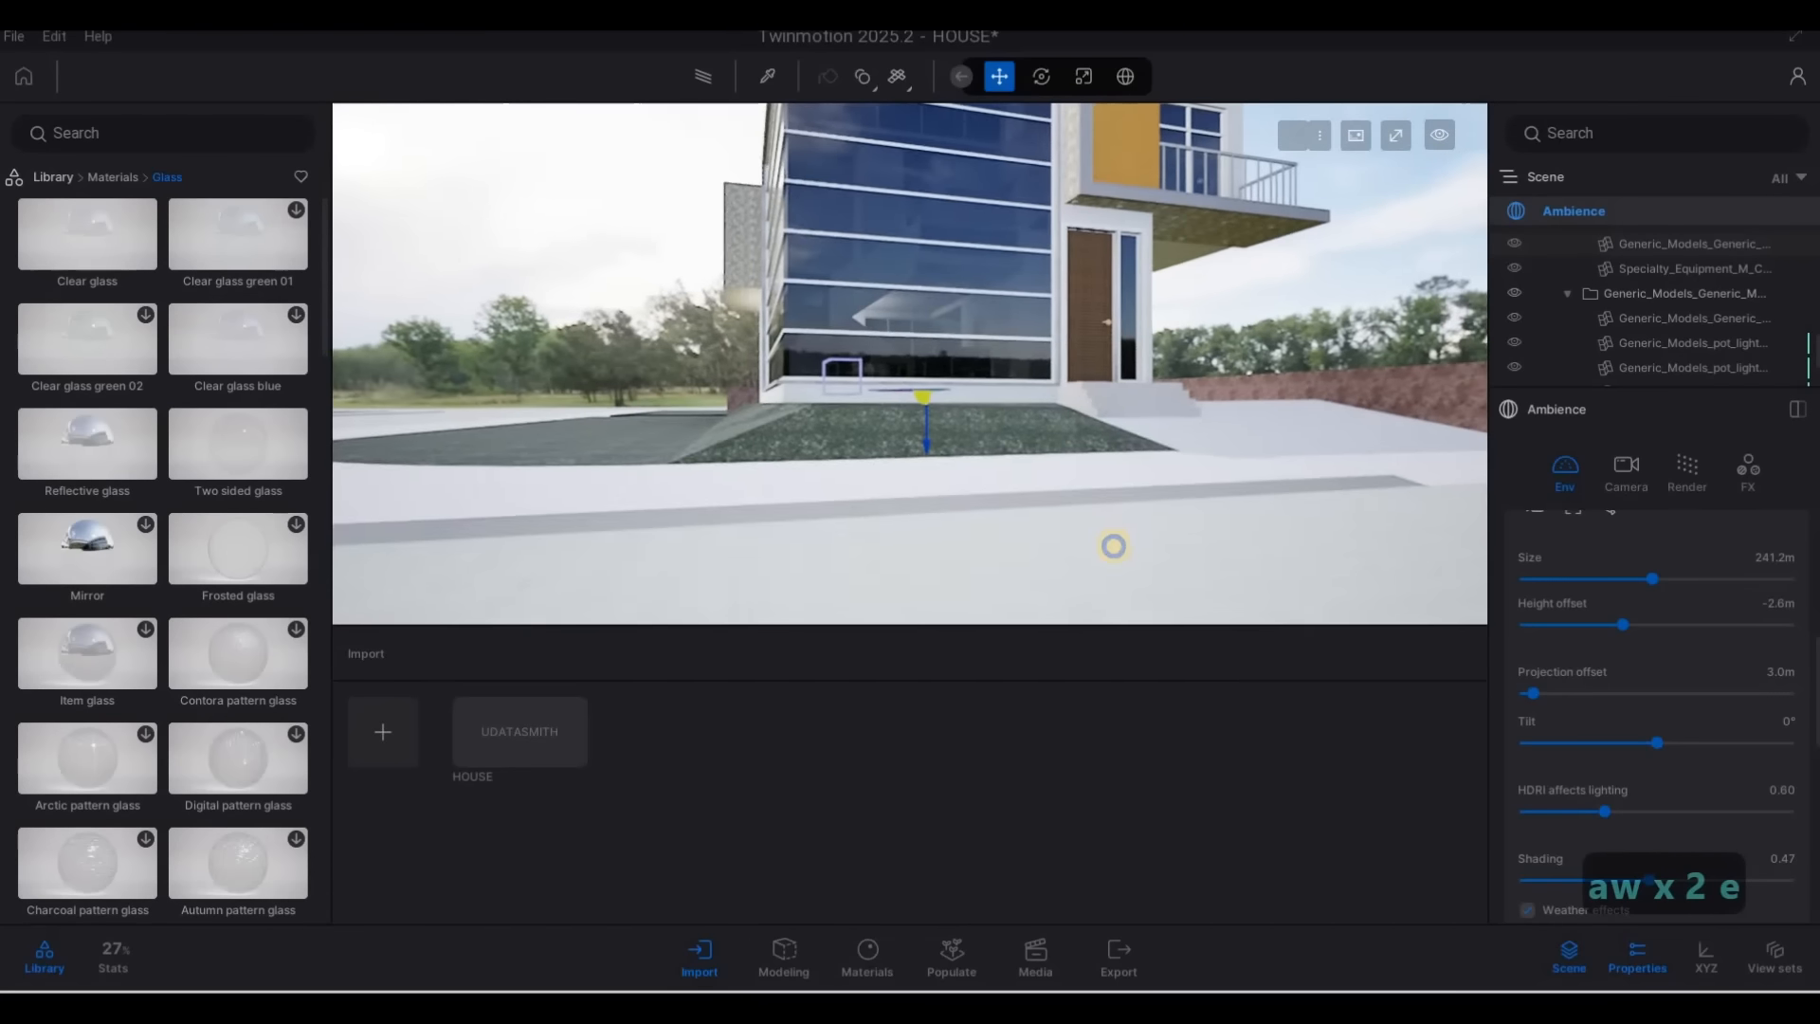
{"action": "key", "text": "q"}
{"action": "key", "text": "q"}
{"action": "key", "text": "s"}
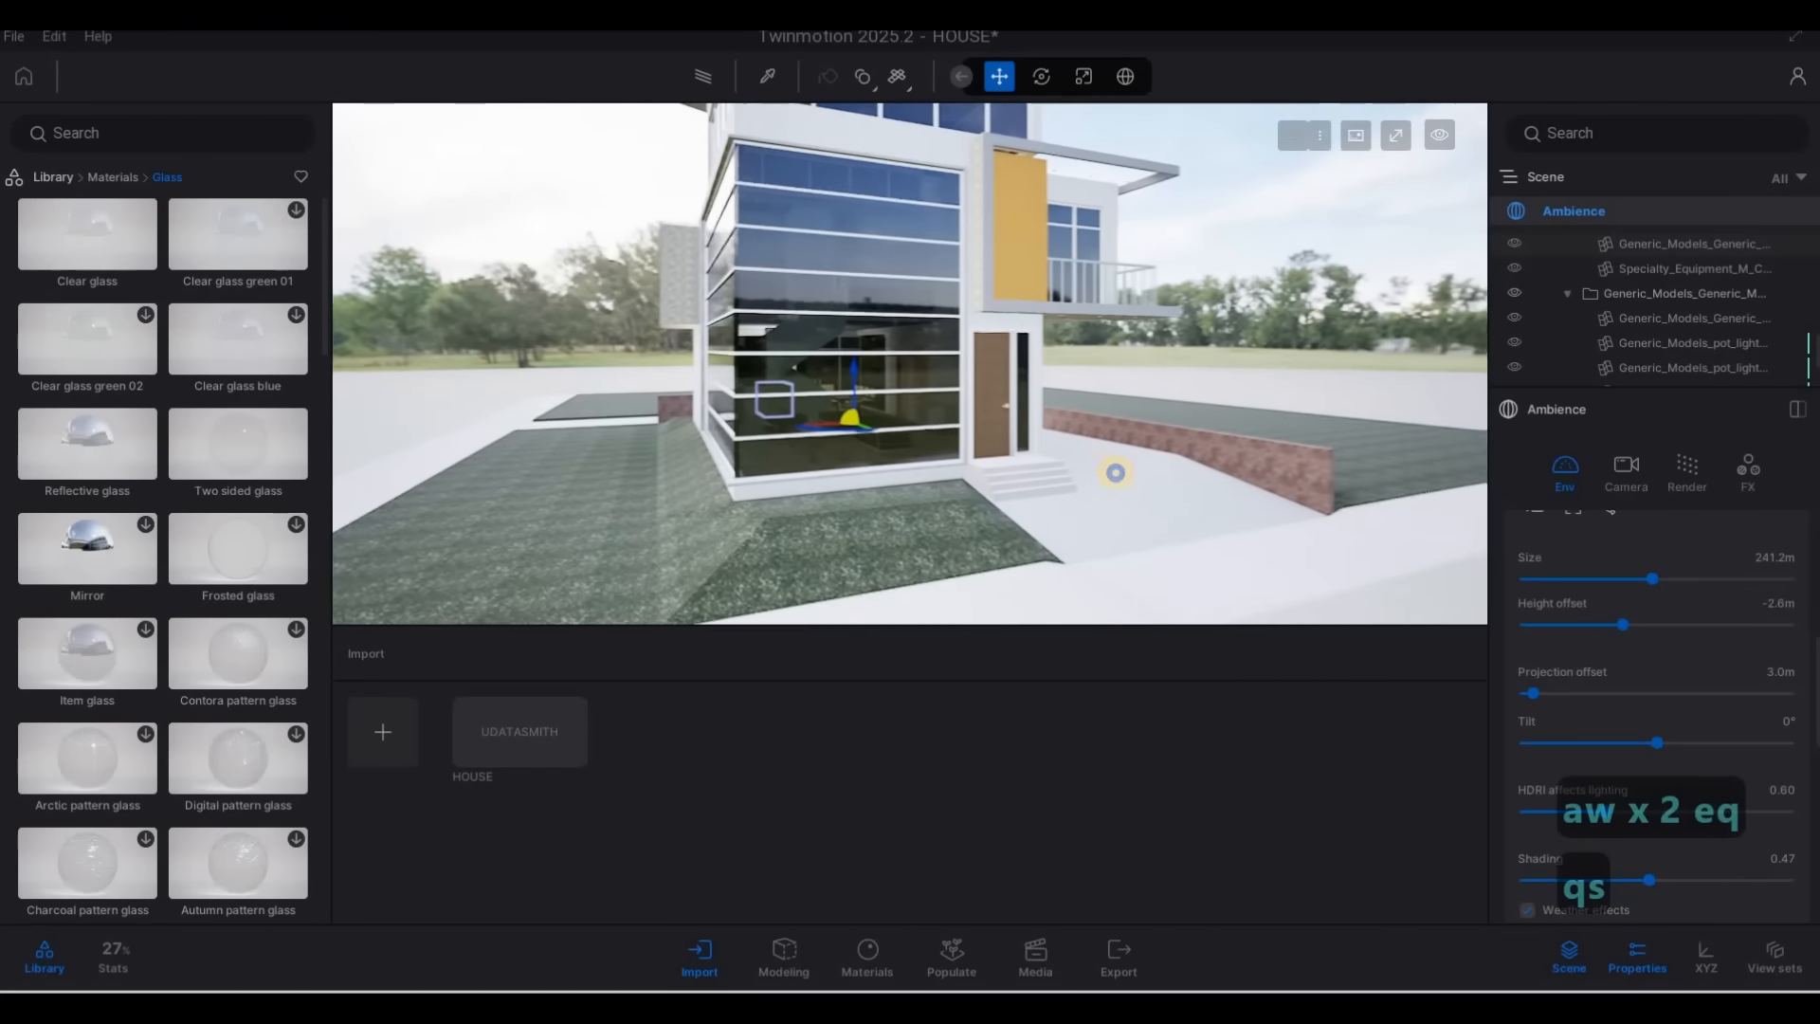
{"action": "key", "text": "w"}
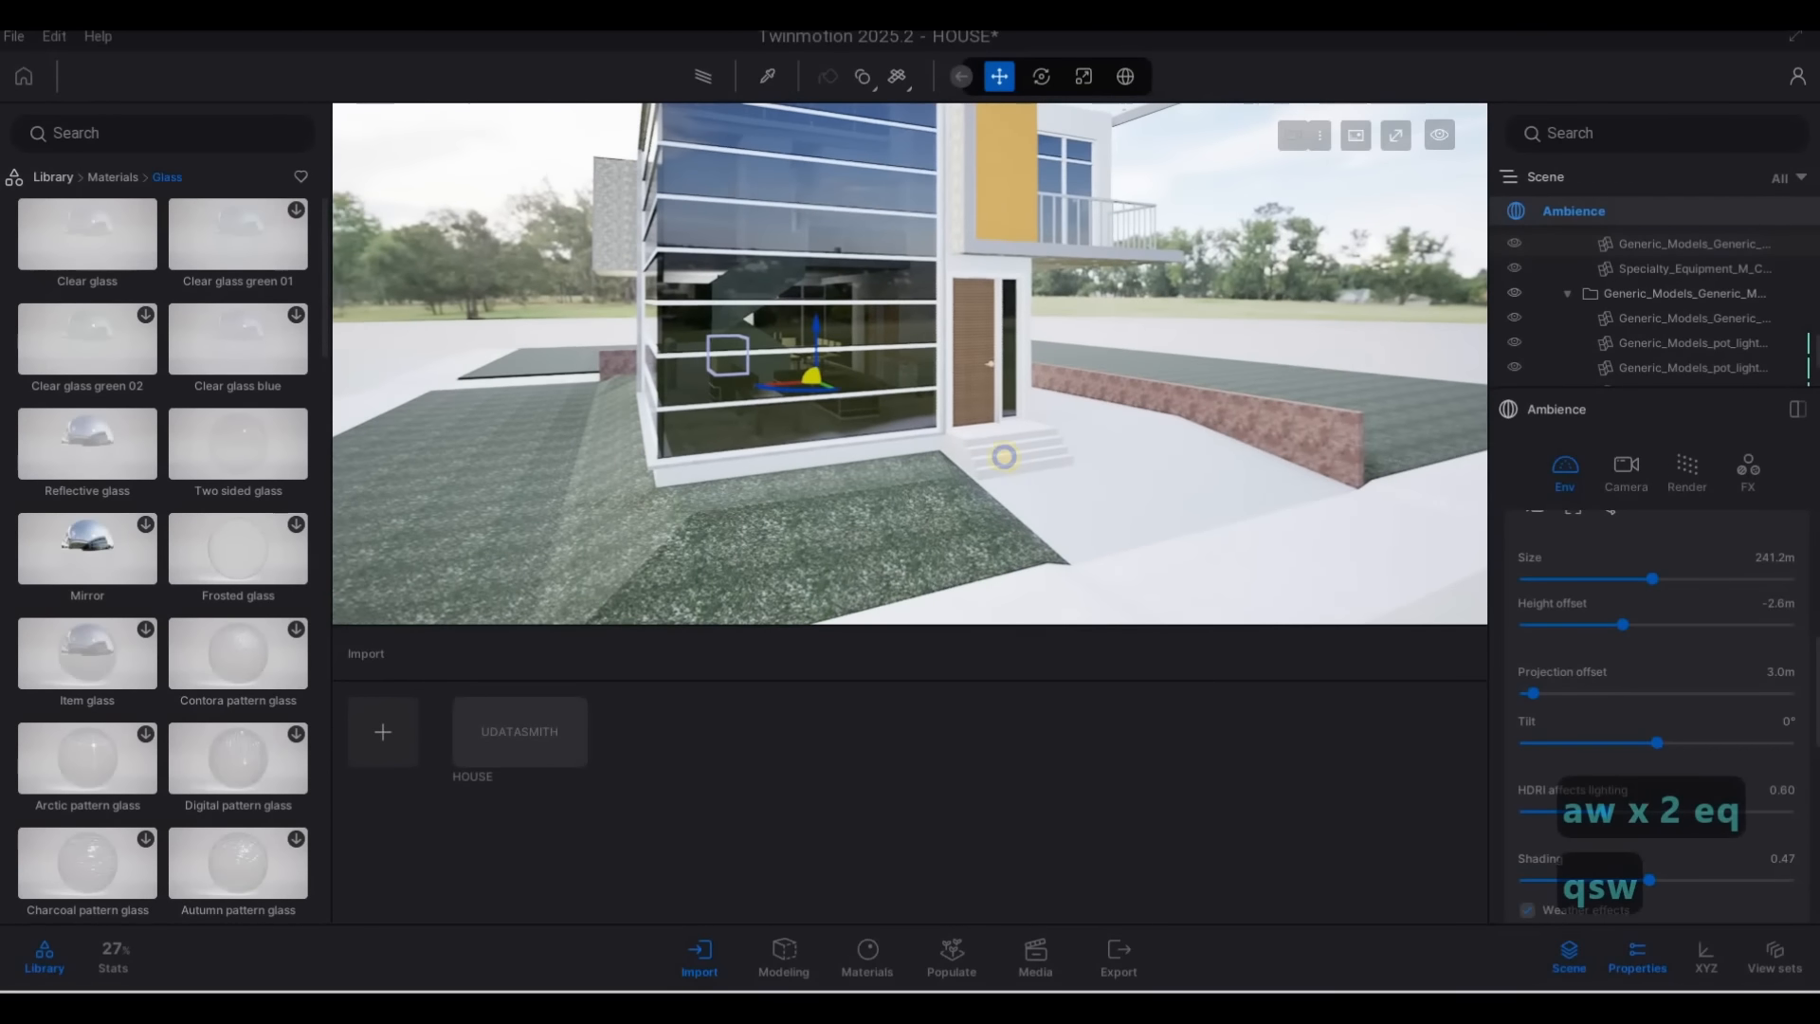
{"action": "key", "text": "d"}
{"action": "key", "text": "d"}
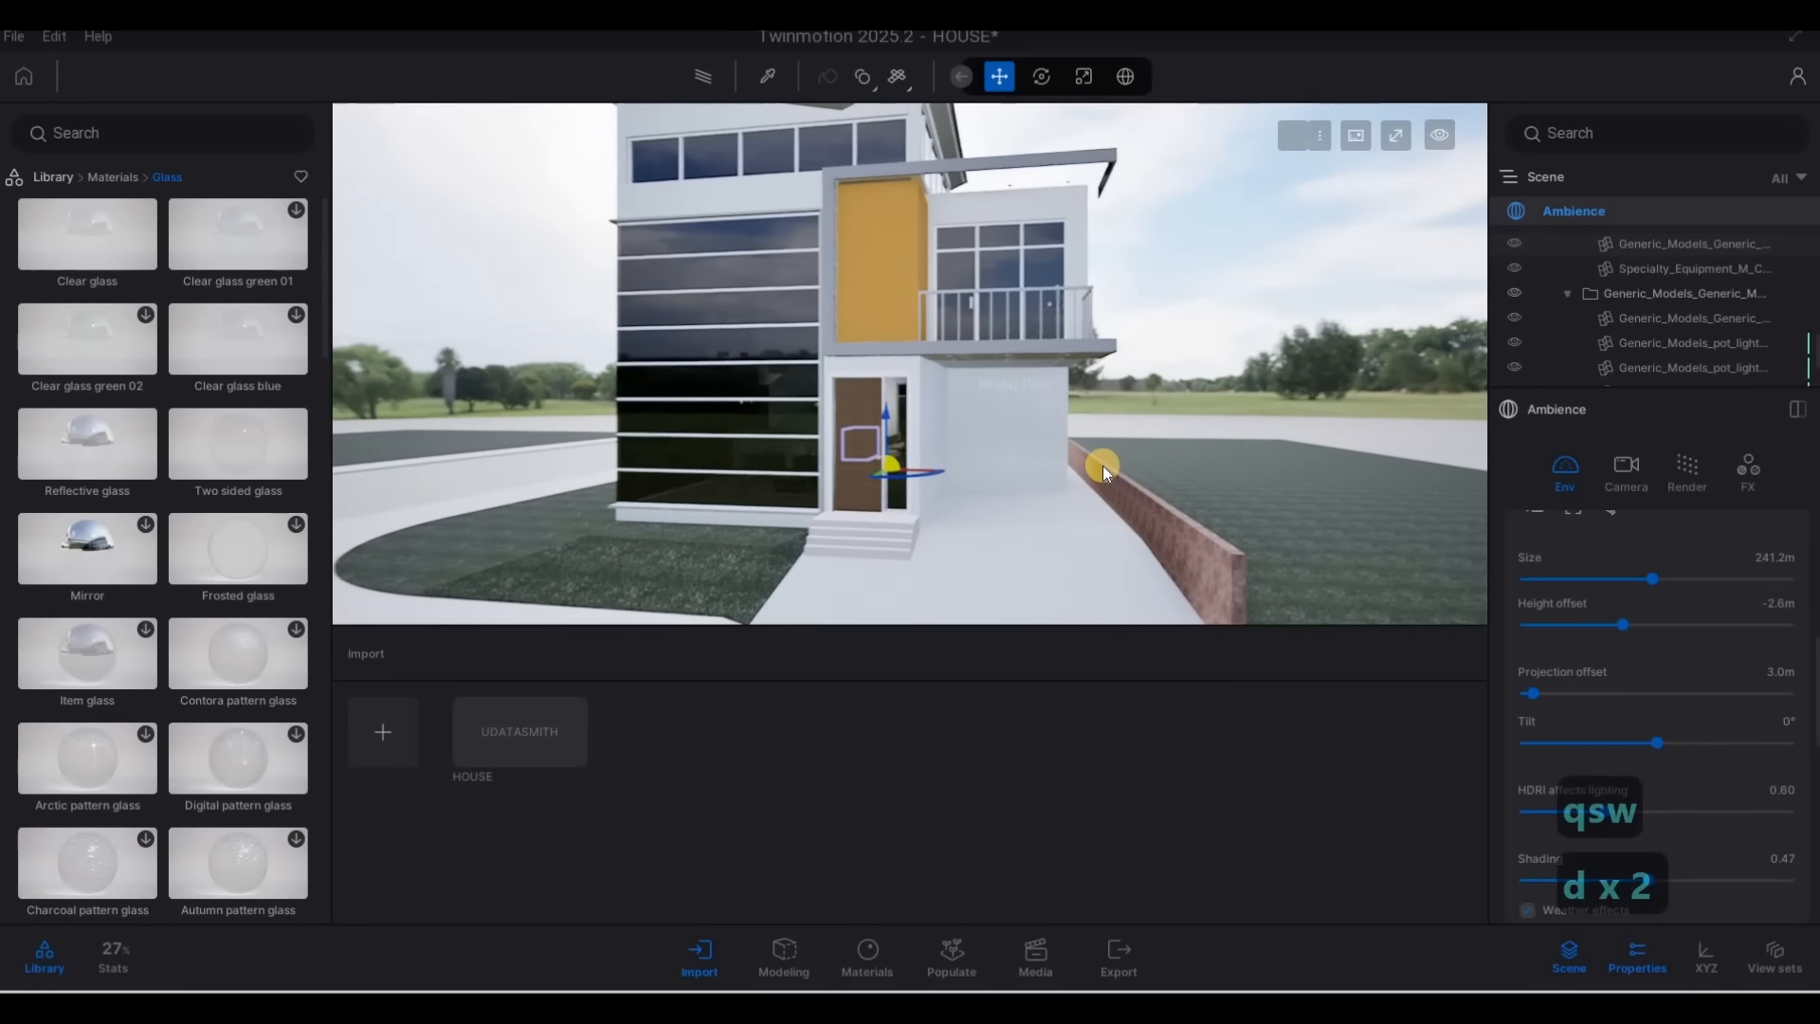
{"action": "key", "text": "d"}
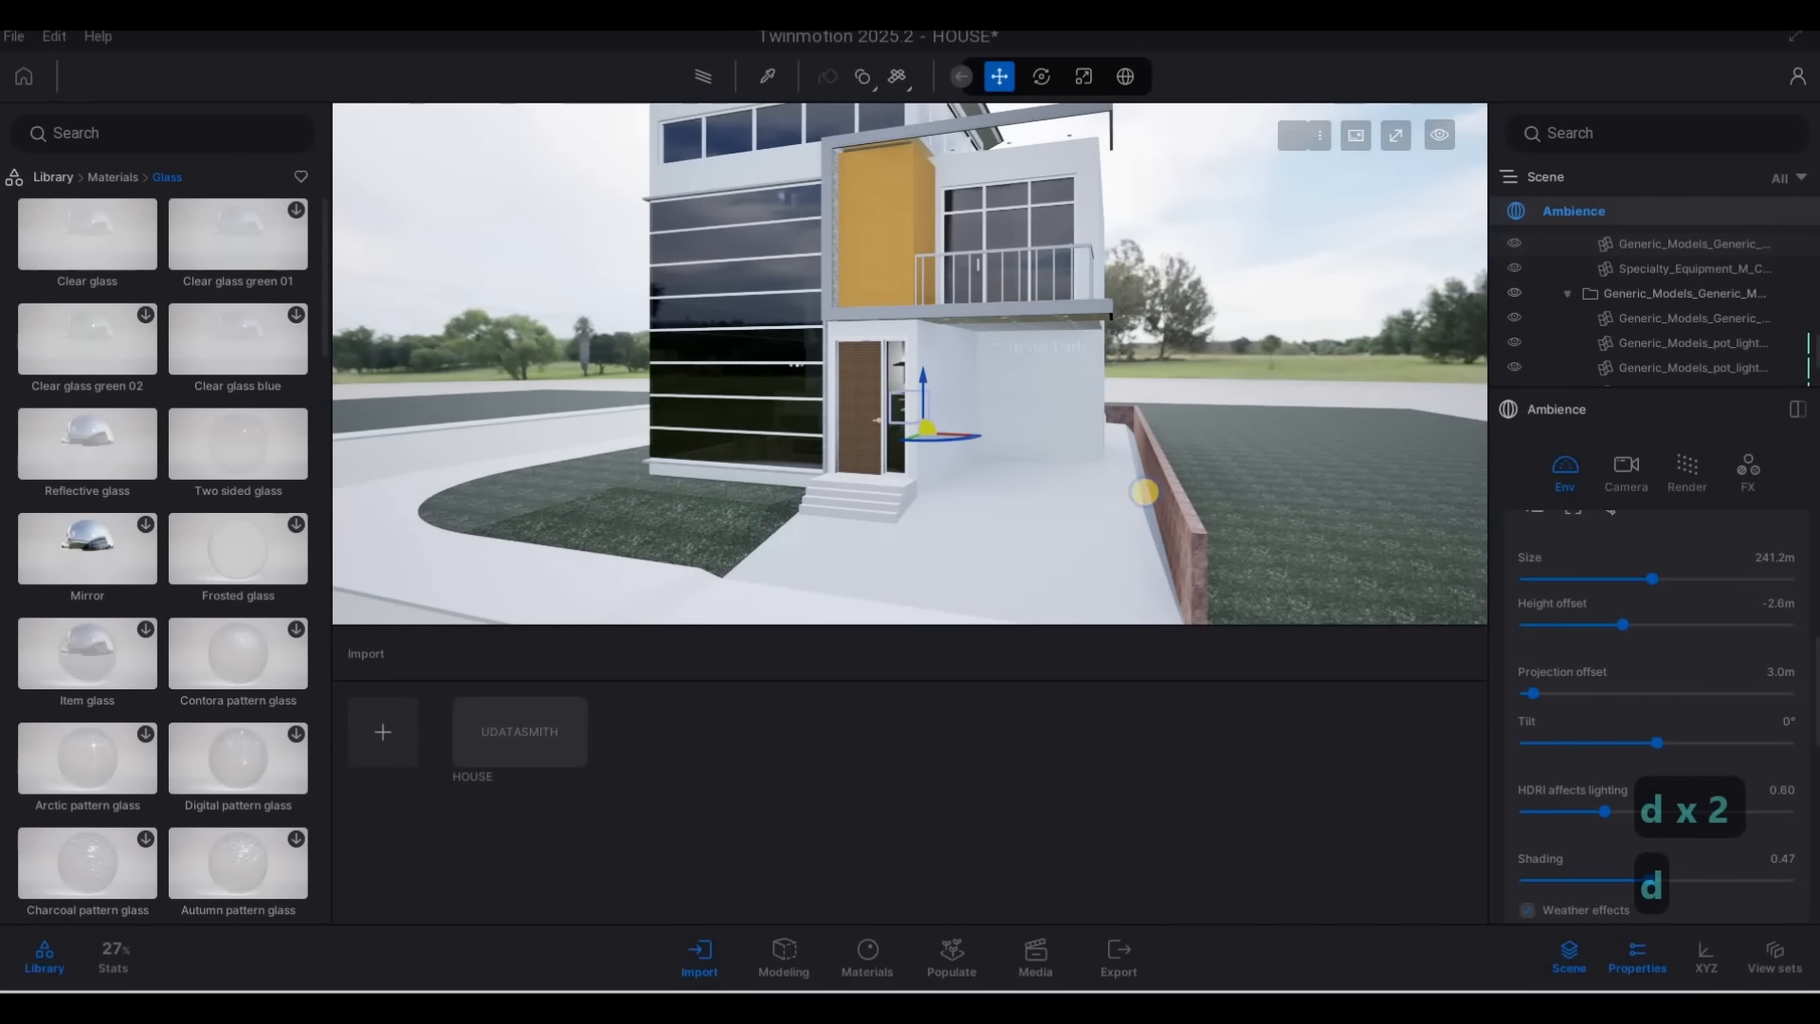
{"action": "key", "text": "a"}
{"action": "key", "text": "a"}
{"action": "key", "text": "a"}
{"action": "key", "text": "a"}
{"action": "key", "text": "a"}
{"action": "key", "text": "a"}
{"action": "key", "text": "a"}
{"action": "key", "text": "a"}
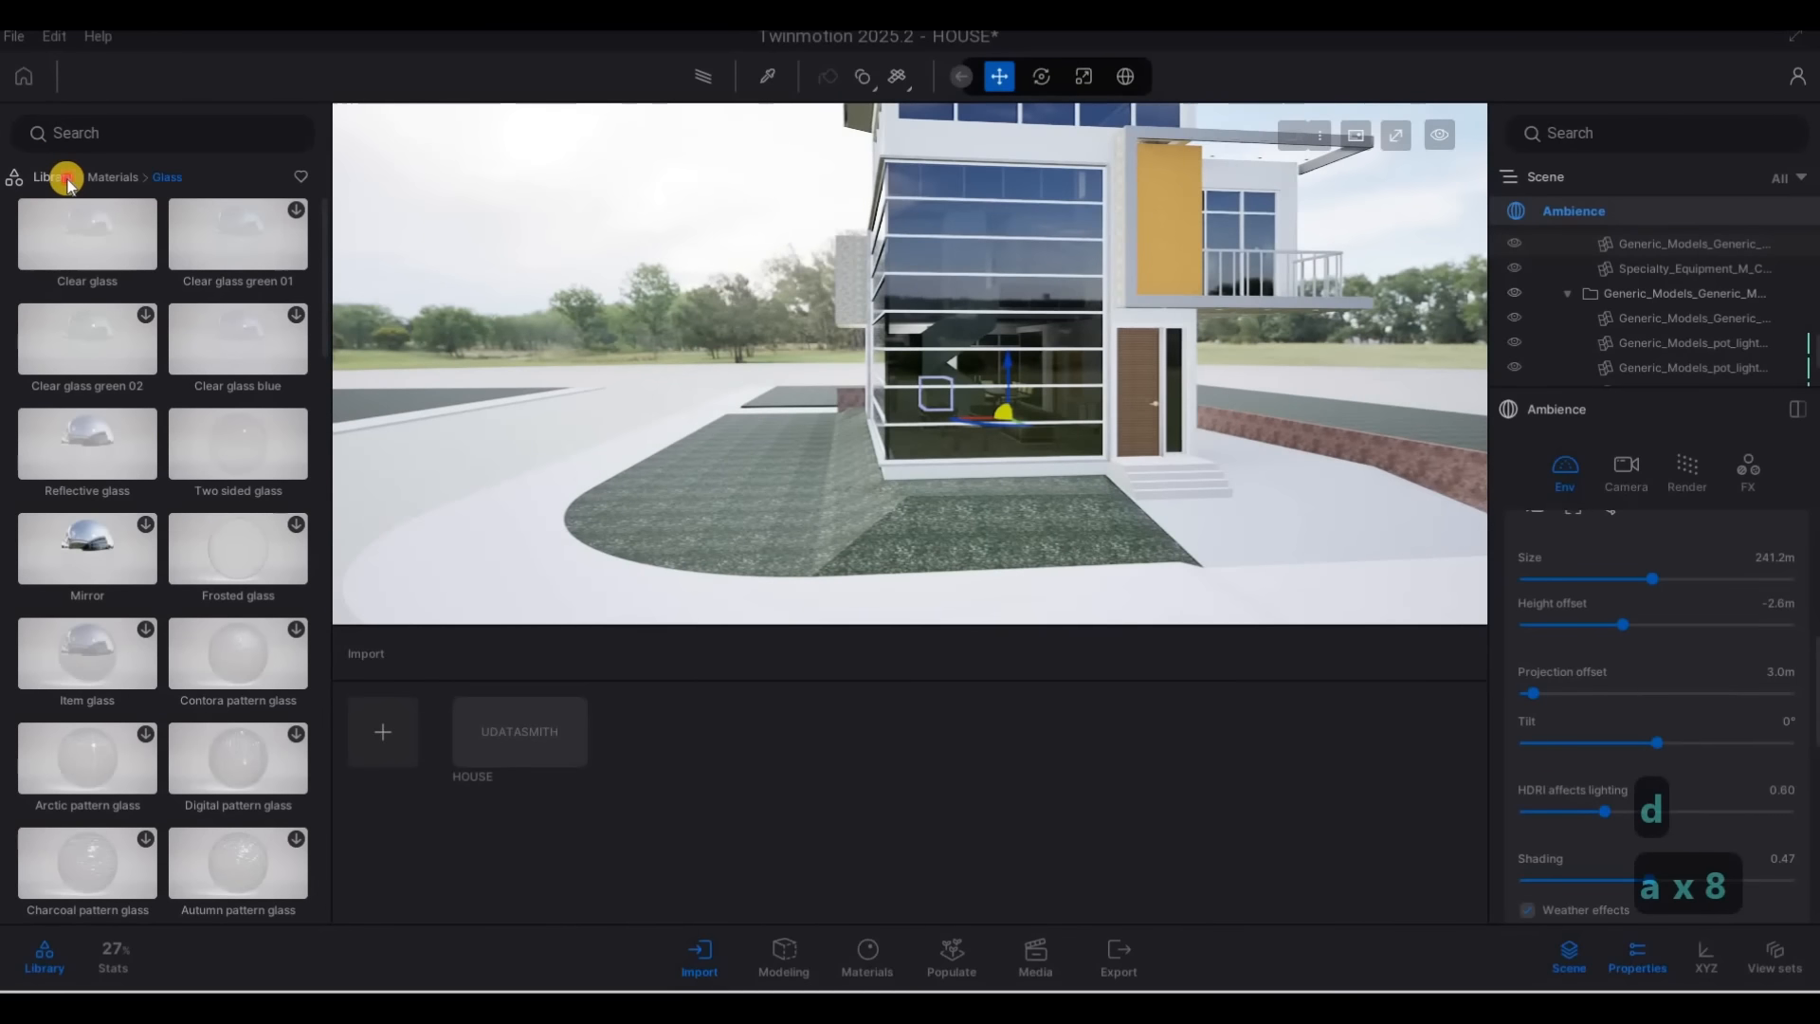
Apply the 3D Grass material from the materials library to the lawn in front of the house
{"action": "left_click", "coordinate": [55, 179]}
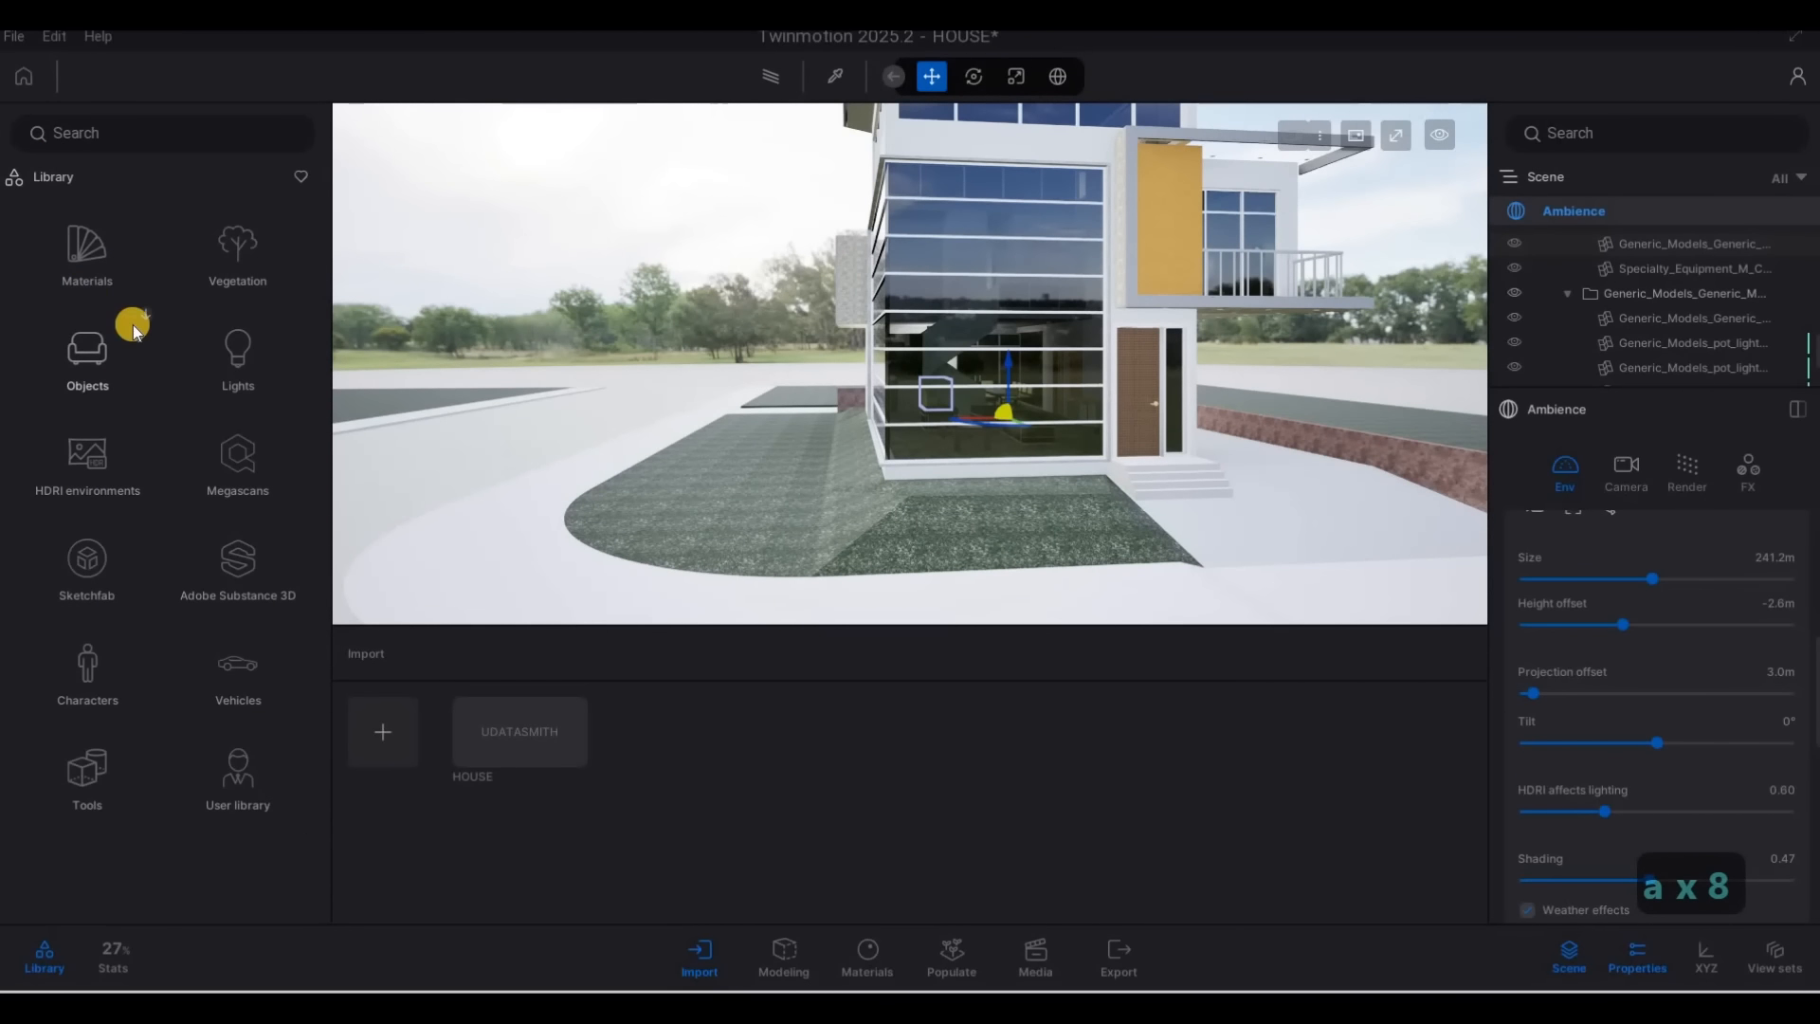
{"action": "left_click", "coordinate": [87, 249]}
{"action": "scroll", "coordinate": [134, 505], "scroll_direction": "down", "scroll_amount": 3}
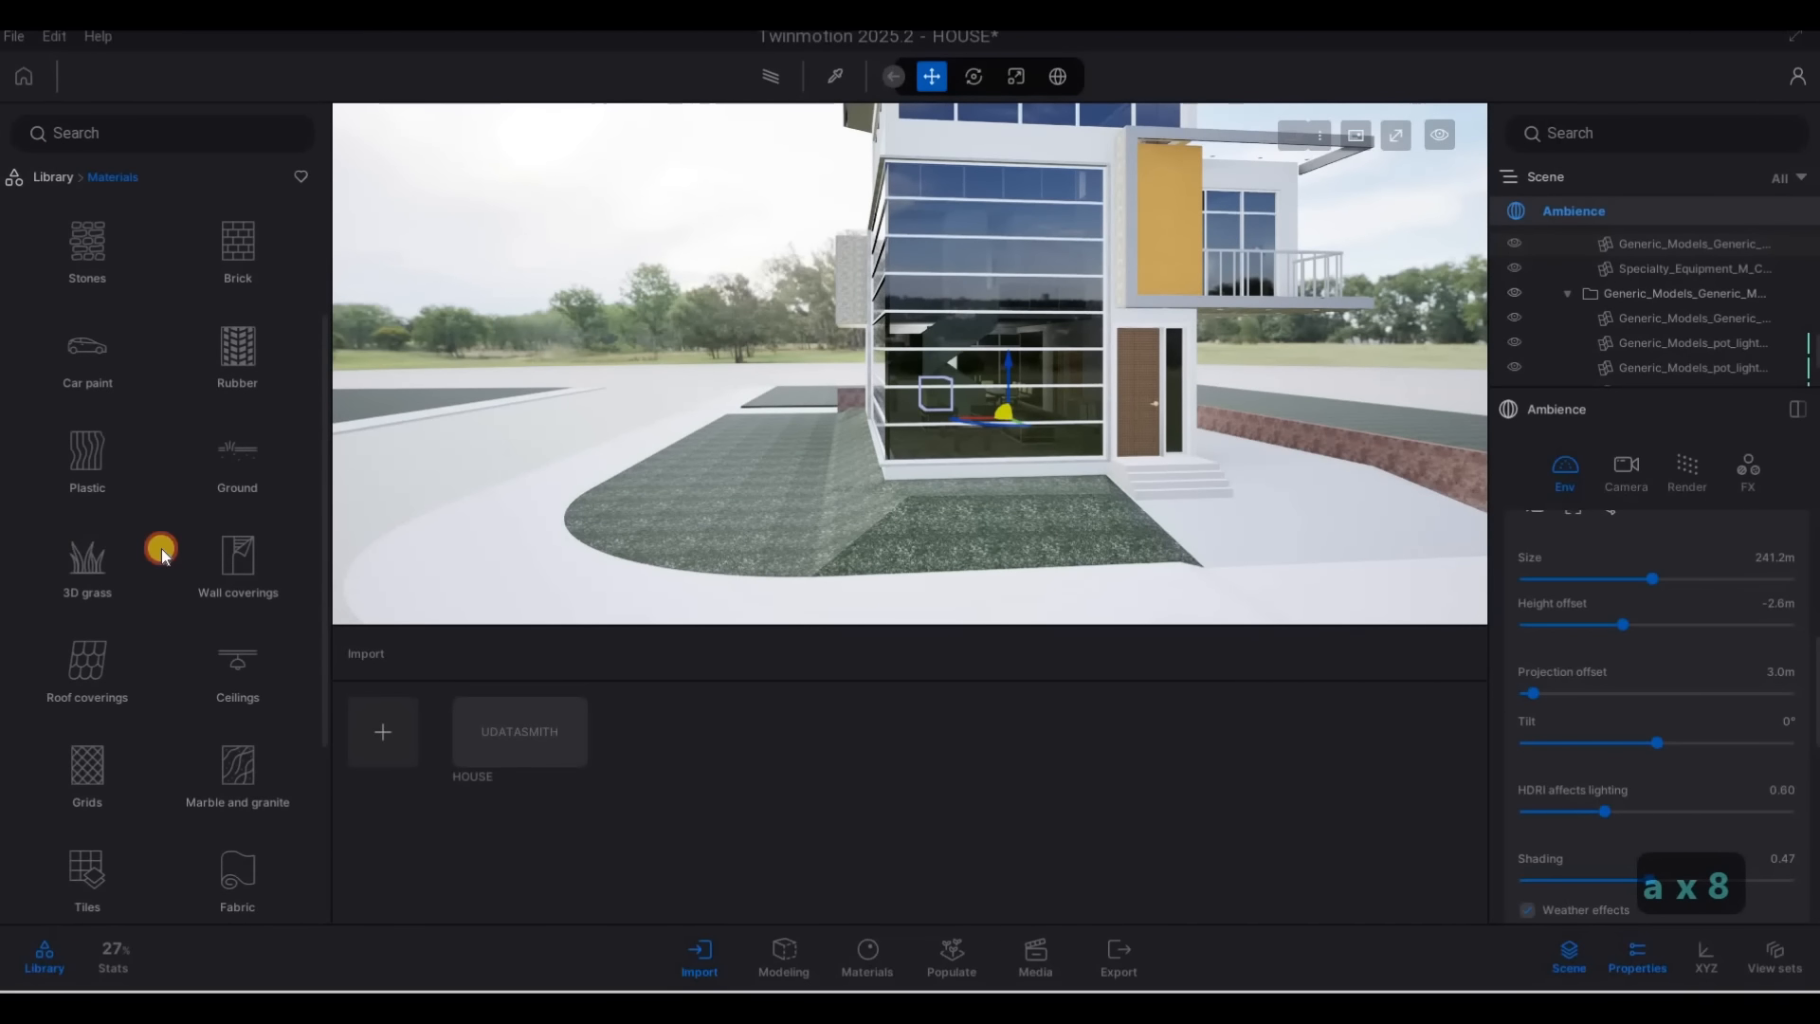
{"action": "left_click", "coordinate": [161, 548]}
{"action": "key", "text": "w"}
{"action": "key", "text": "w"}
{"action": "left_click_drag", "start_coordinate": [104, 257], "coordinate": [883, 559]}
{"action": "left_click_drag", "start_coordinate": [873, 468], "coordinate": [873, 463]}
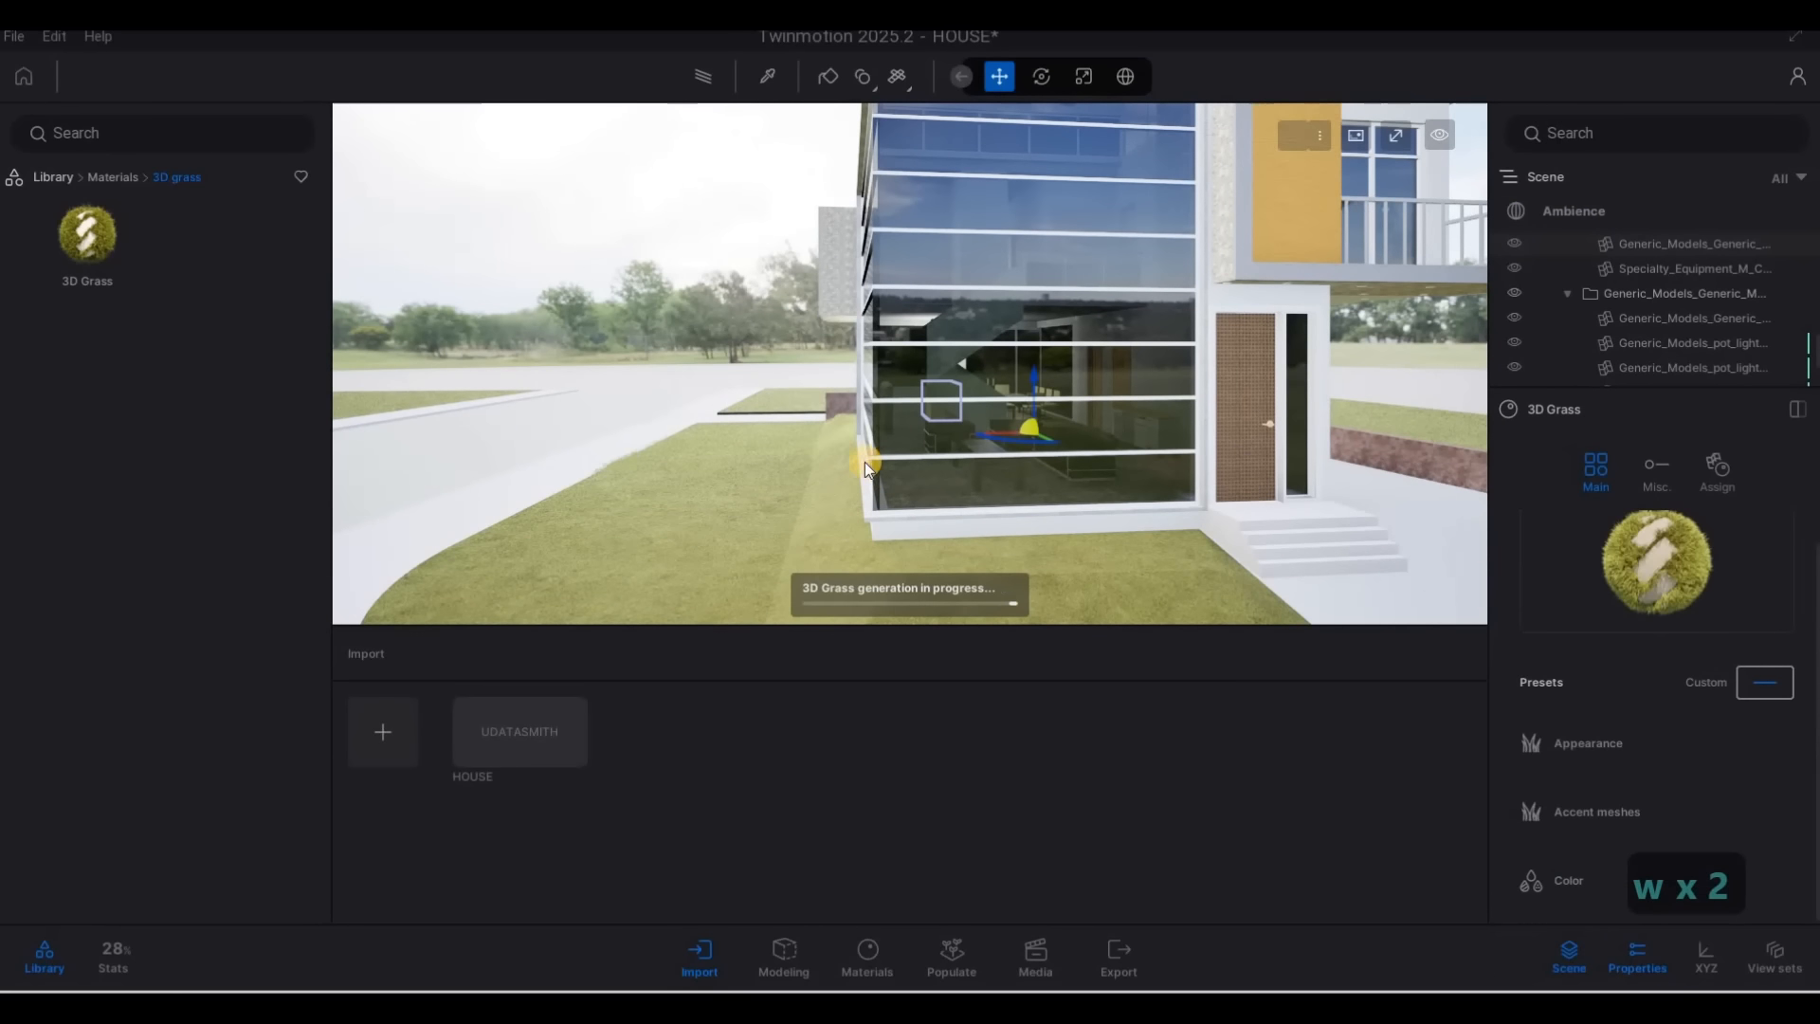
Inspect the 3D grass up close around the glass corner, the driveway wall and the front lawn
{"action": "key", "text": "s"}
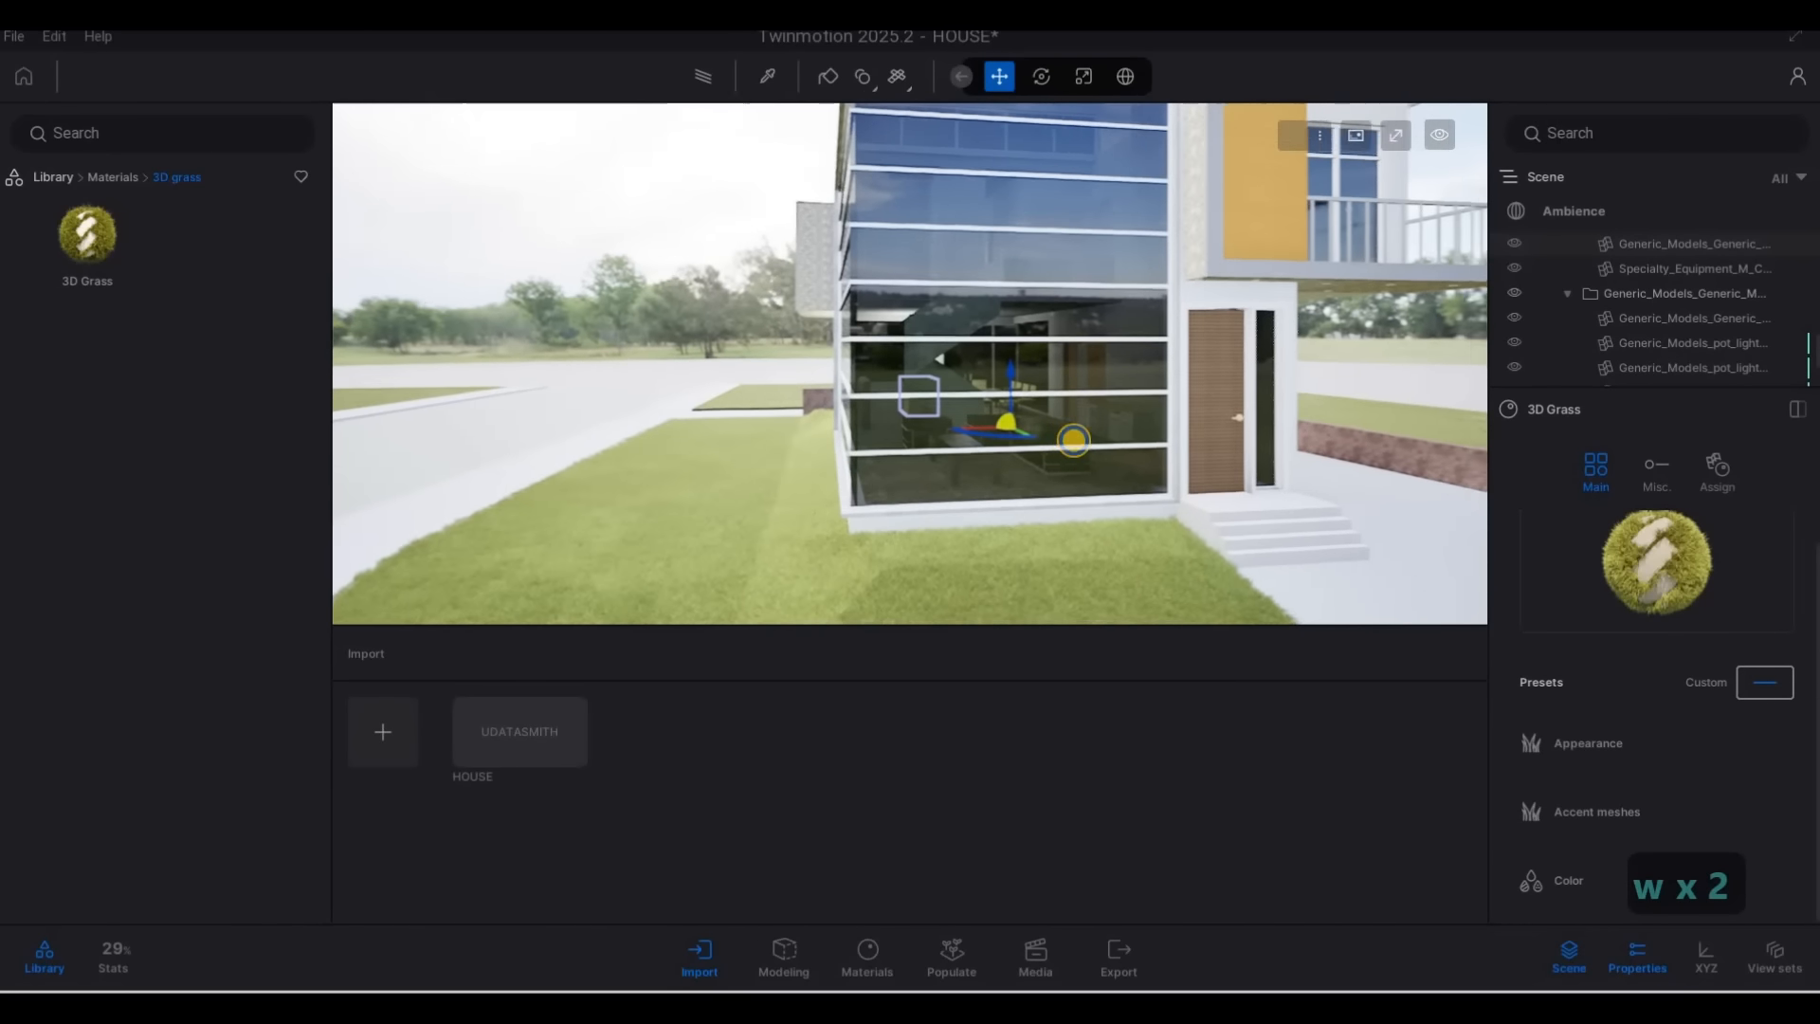
{"action": "key", "text": "e"}
{"action": "key", "text": "w"}
{"action": "key", "text": "w"}
{"action": "key", "text": "q"}
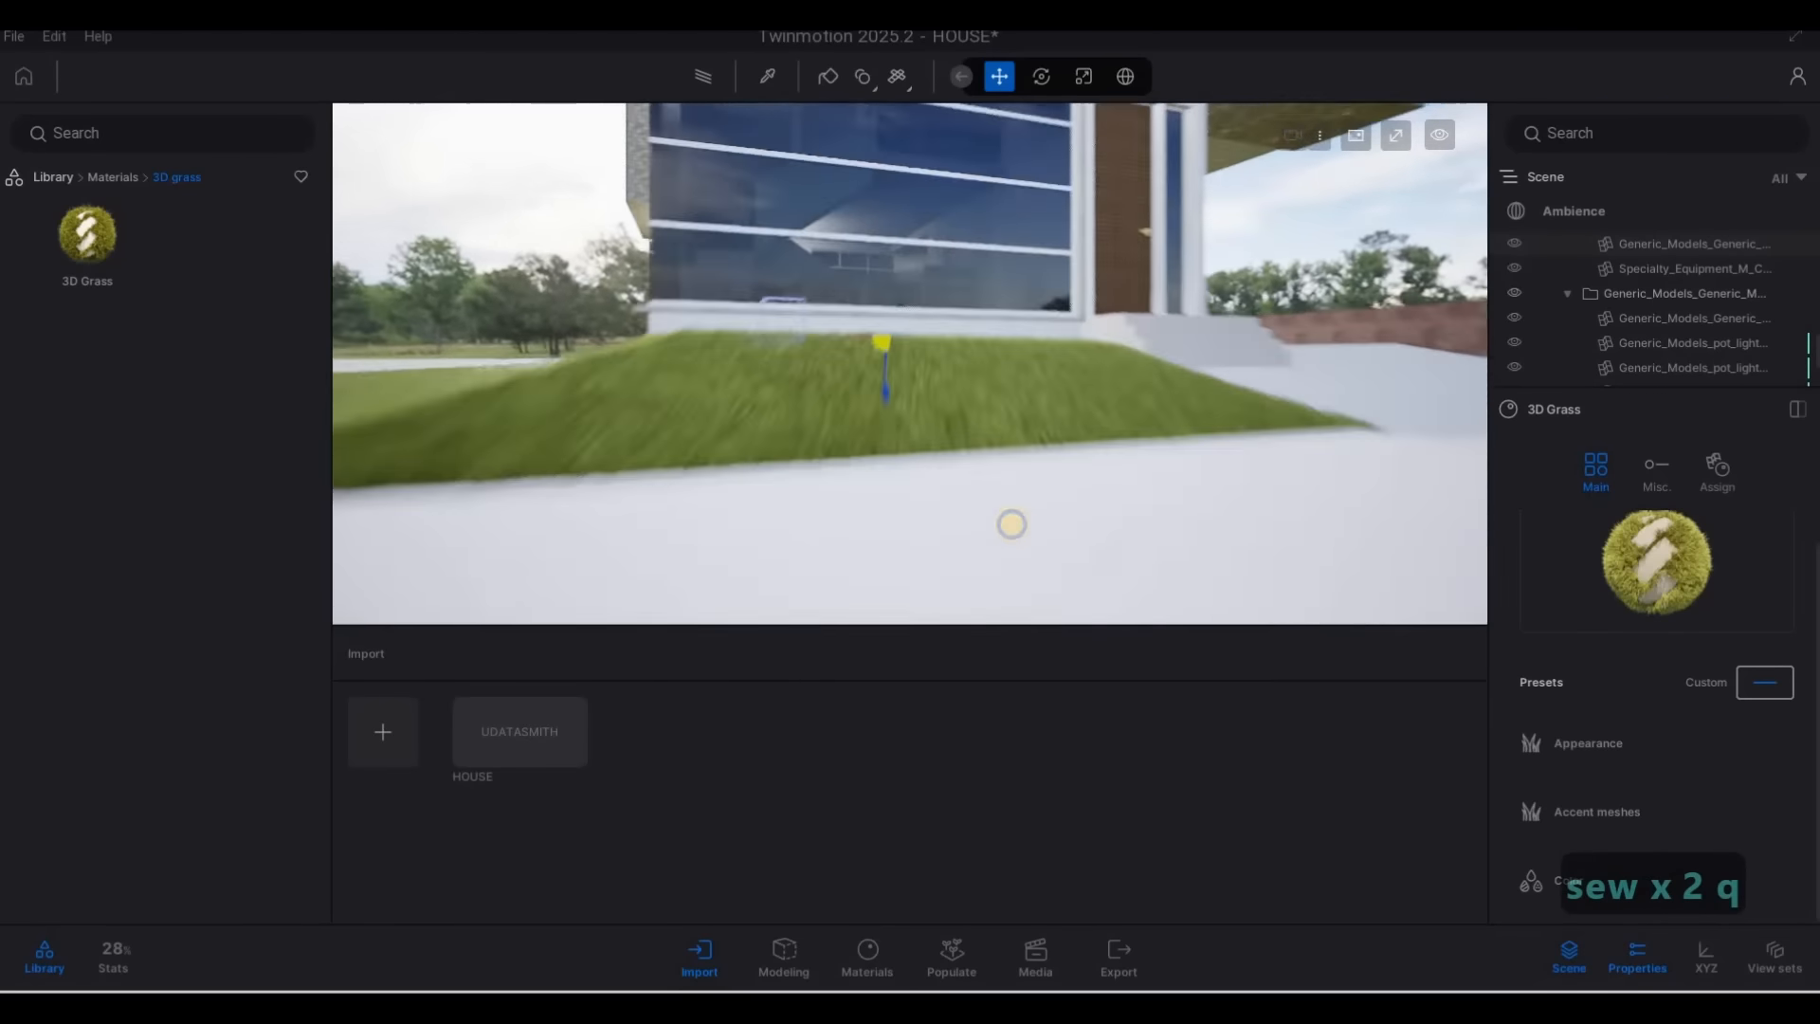
{"action": "key", "text": "a"}
{"action": "key", "text": "d"}
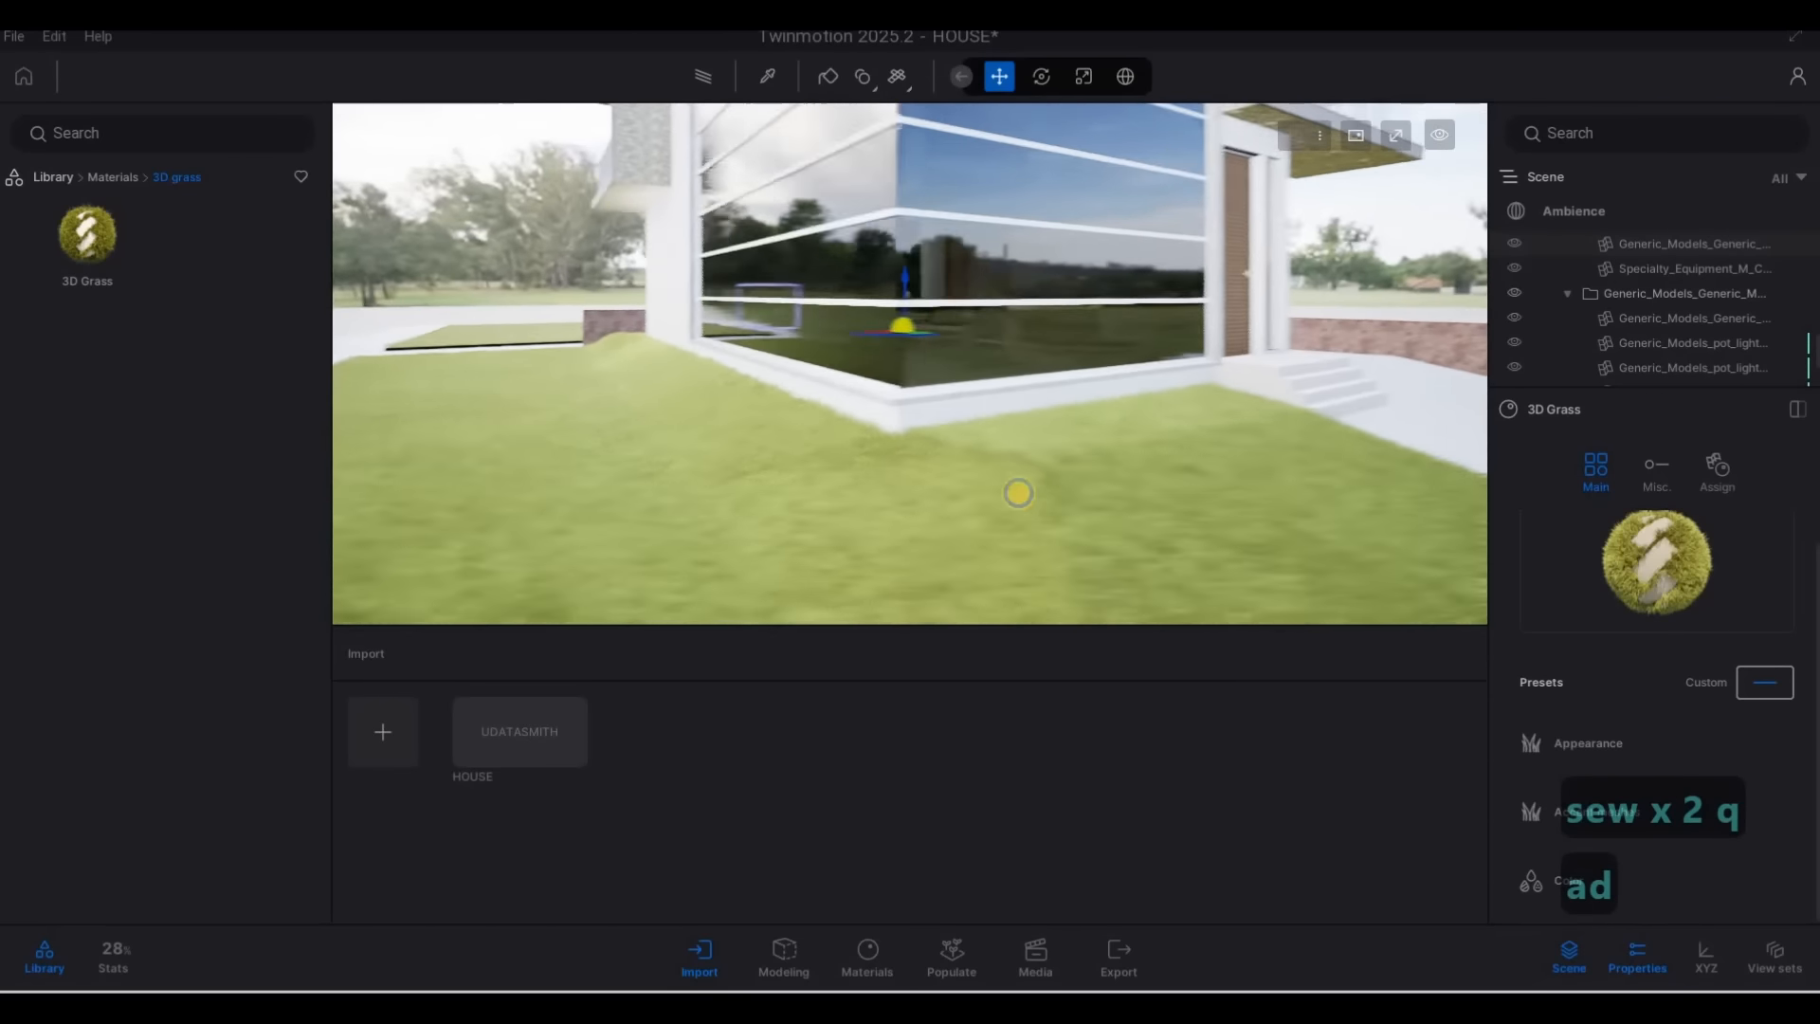
{"action": "key", "text": "w"}
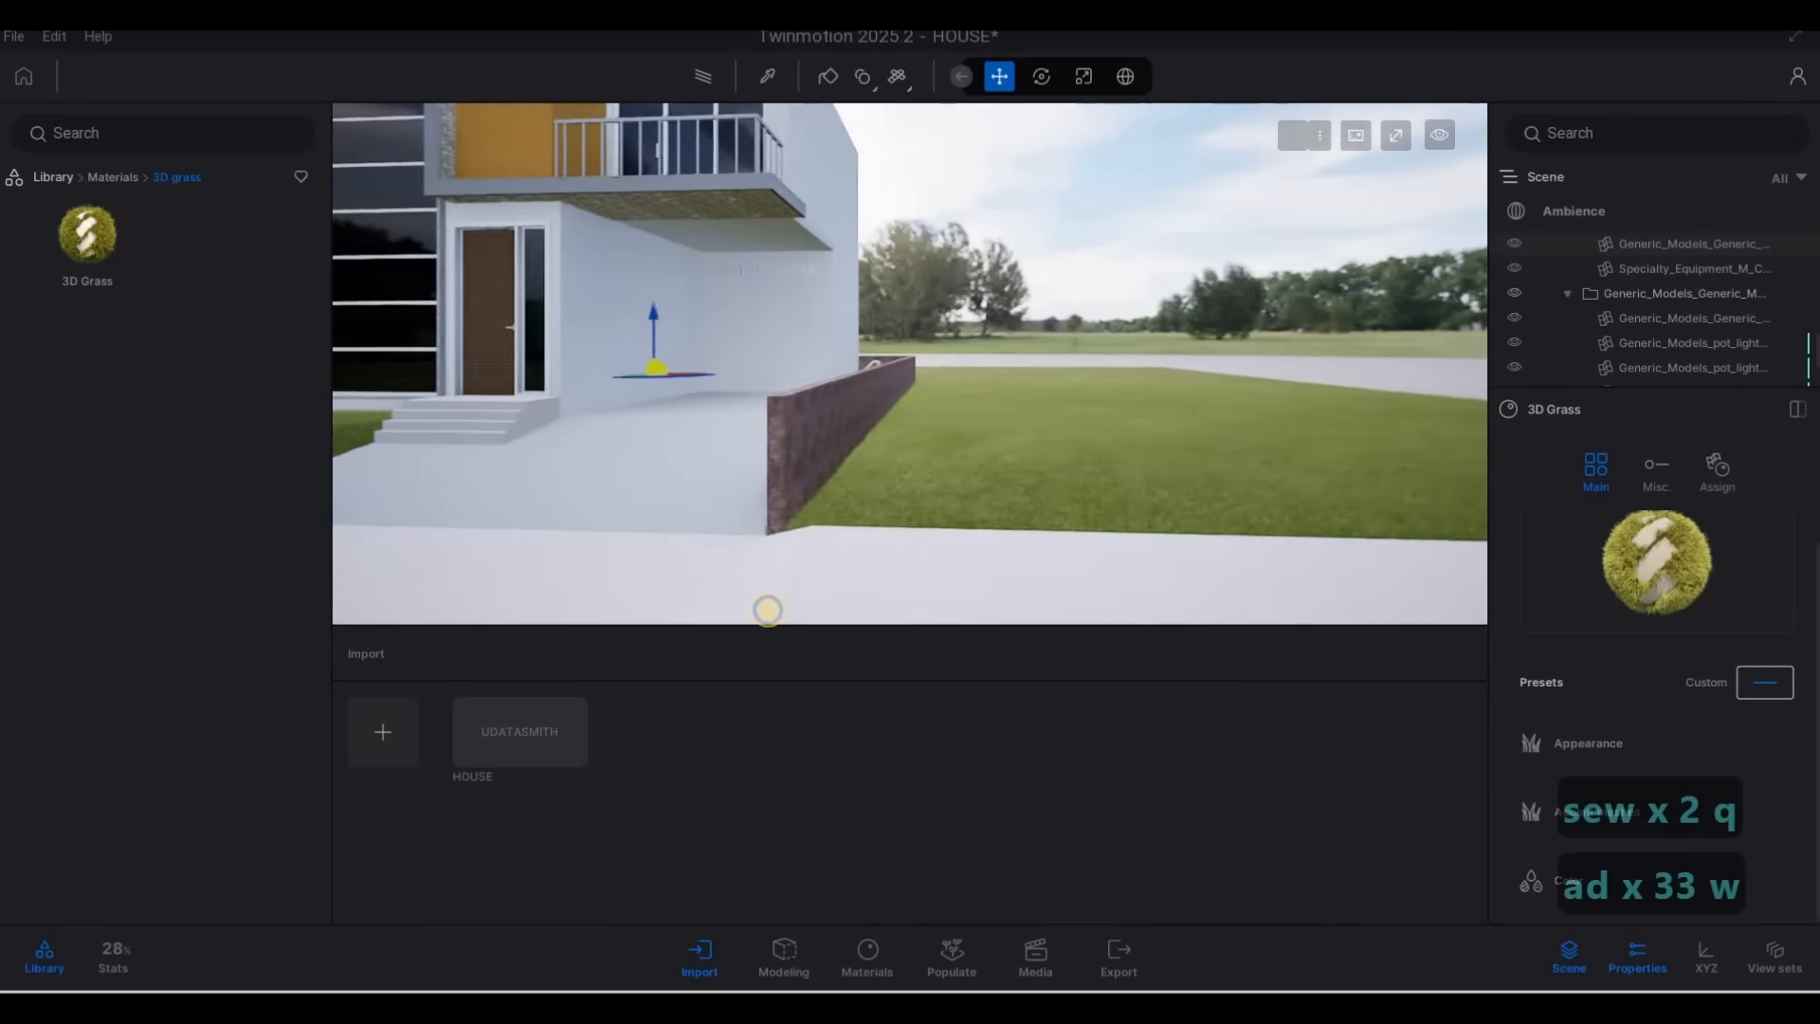
{"action": "key", "text": "e"}
{"action": "key", "text": "a"}
{"action": "right_click_drag", "start_coordinate": [711, 564], "coordinate": [805, 452]}
{"action": "key", "text": "s"}
{"action": "key", "text": "q"}
{"action": "key", "text": "w"}
{"action": "key", "text": "a"}
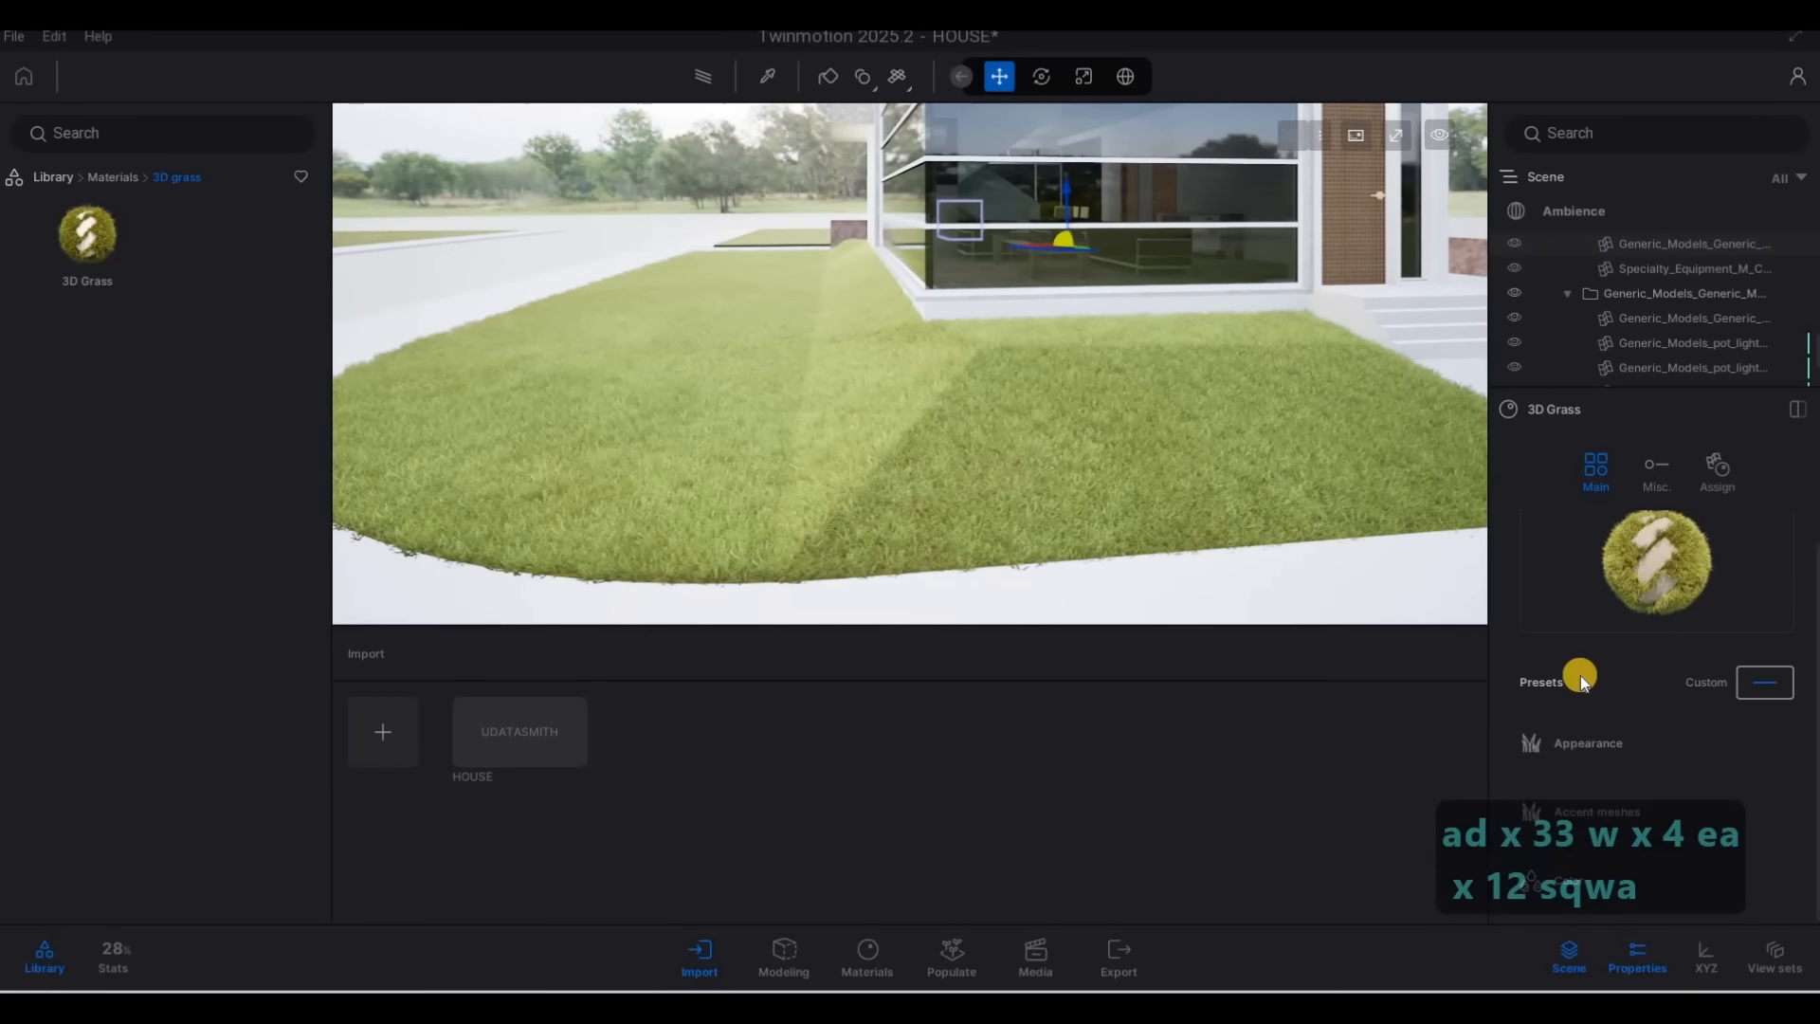
Change the 3D grass appearance type to Swamp grass
{"action": "left_click", "coordinate": [1616, 753]}
{"action": "scroll", "coordinate": [1771, 754], "scroll_direction": "down", "scroll_amount": 1}
{"action": "scroll", "coordinate": [1770, 754], "scroll_direction": "down", "scroll_amount": 1}
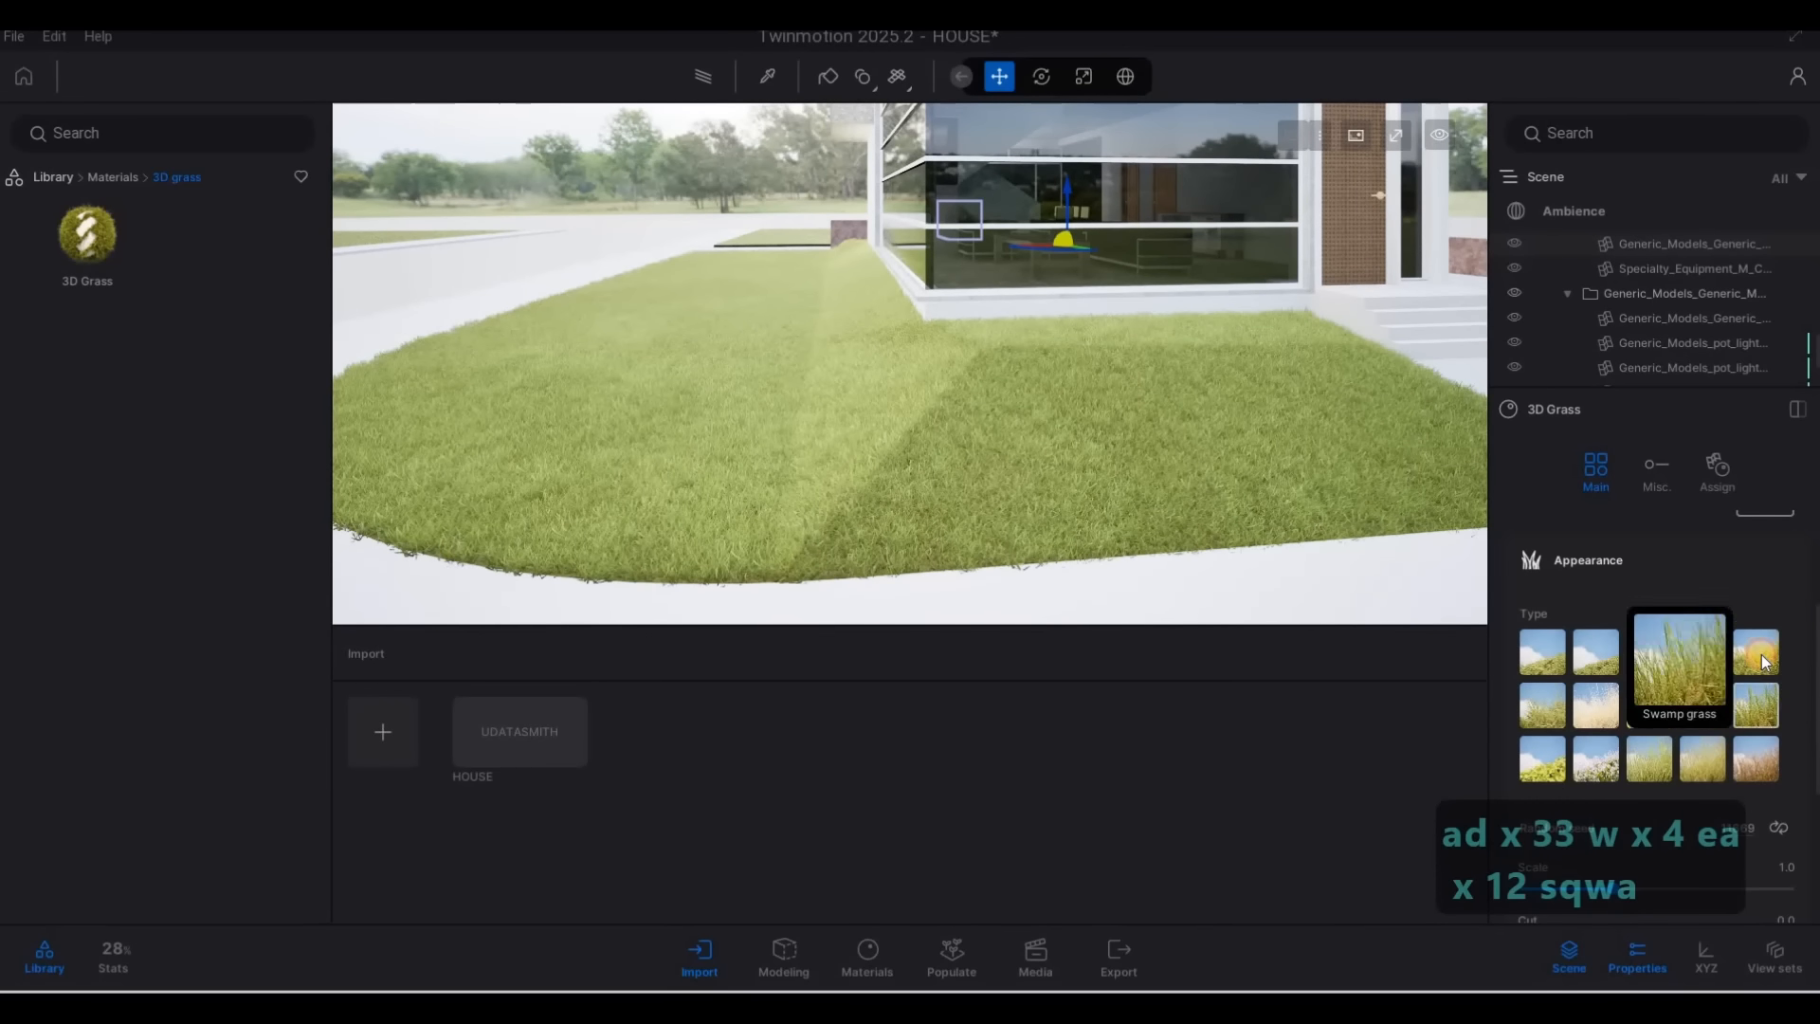
{"action": "left_click", "coordinate": [1761, 654]}
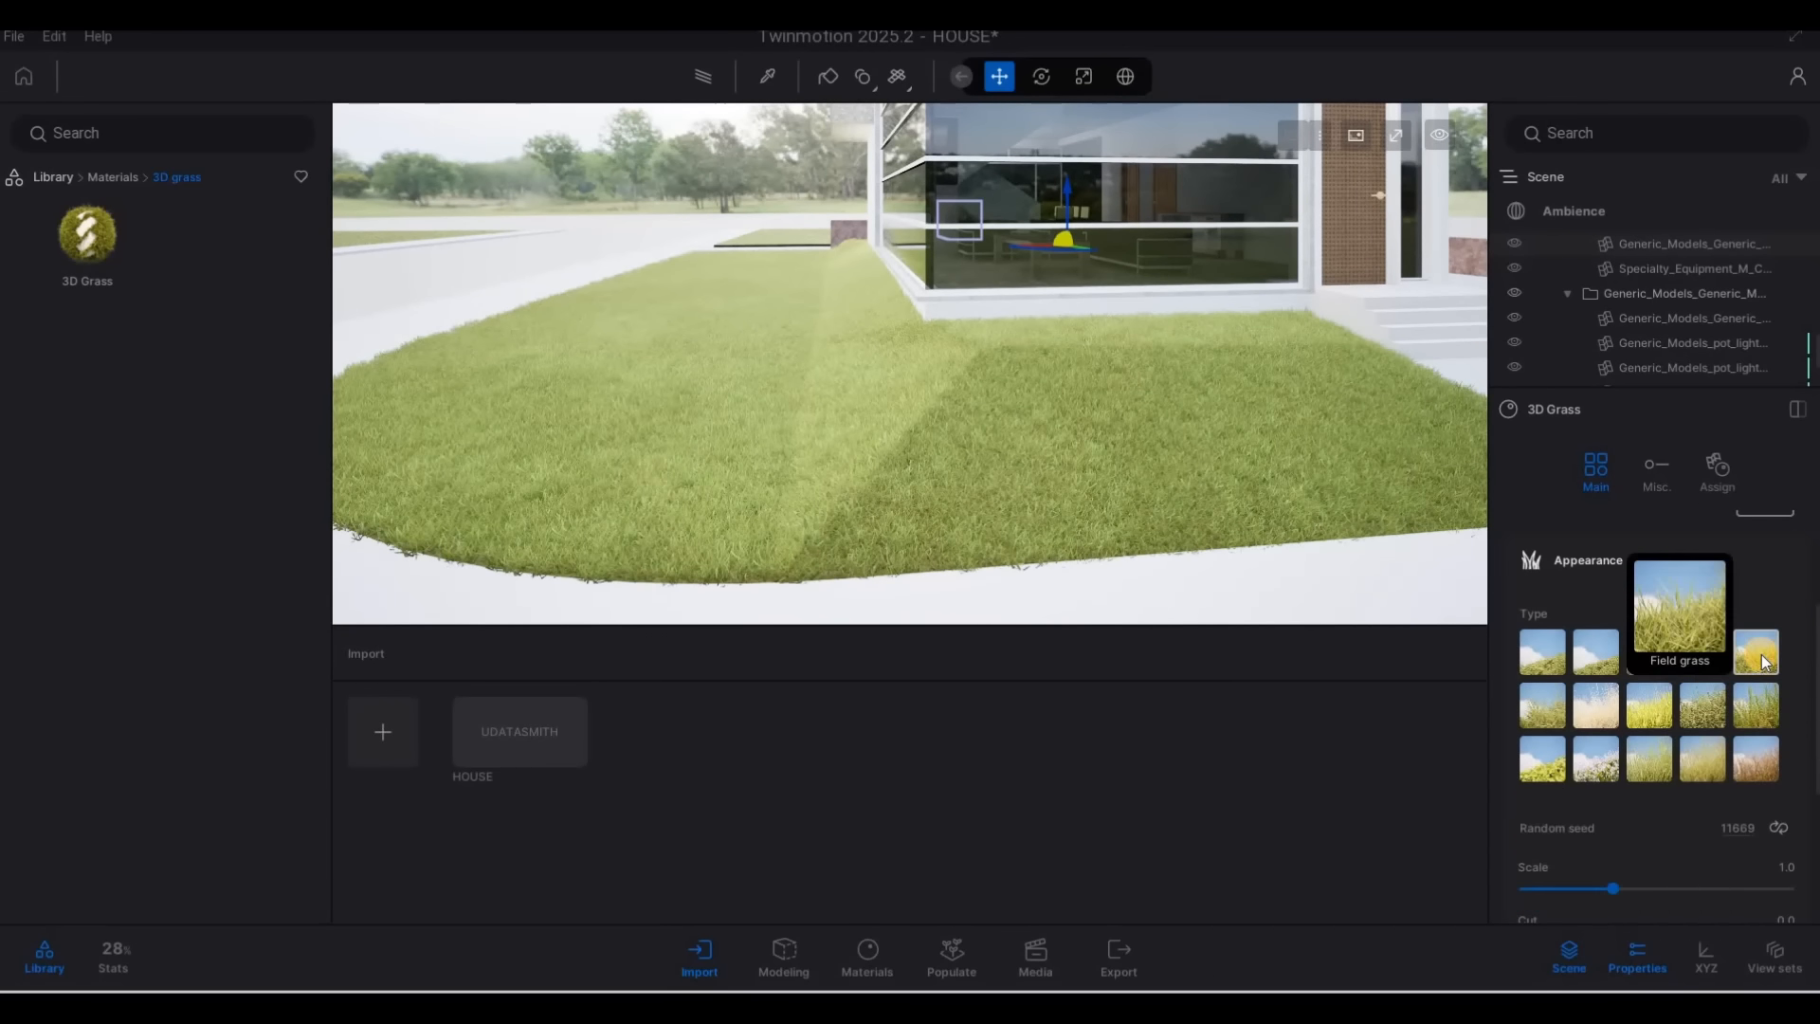
Try the Wild grass appearance type on the 3D grass and view the front lawn up close
{"action": "left_click", "coordinate": [1706, 706]}
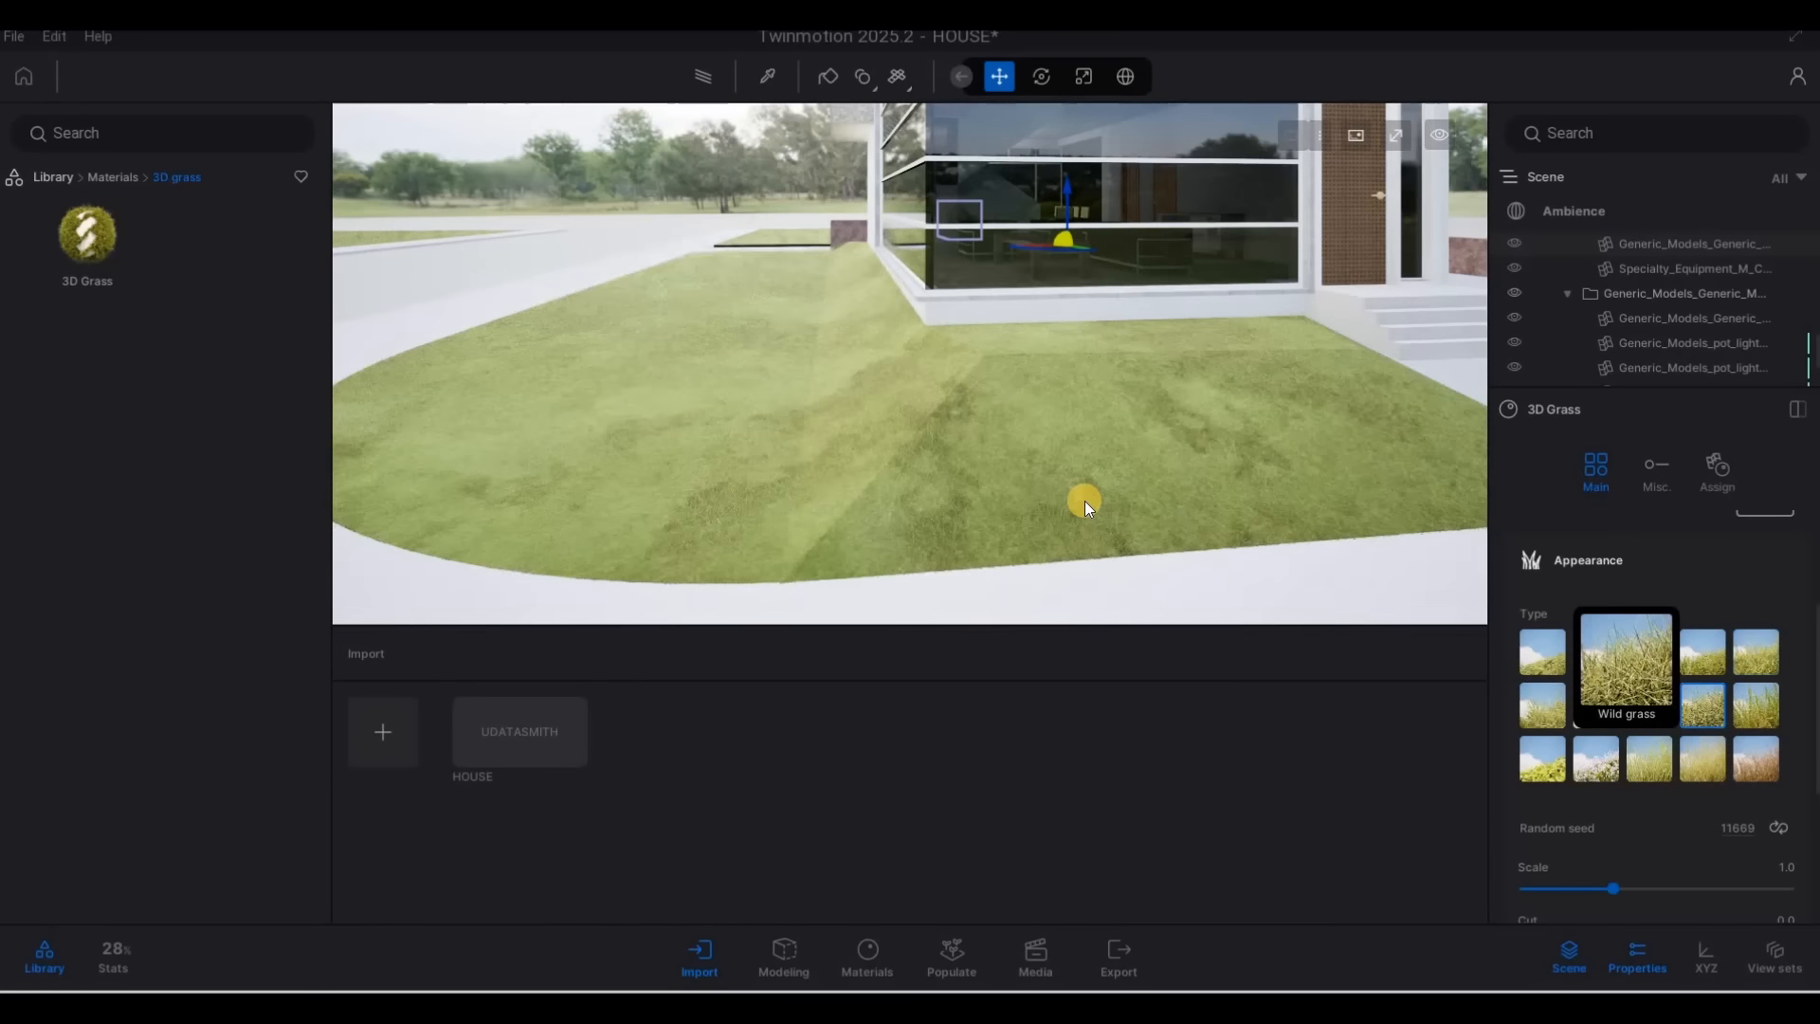
{"action": "key", "text": "w"}
{"action": "key", "text": "e"}
{"action": "key", "text": "d"}
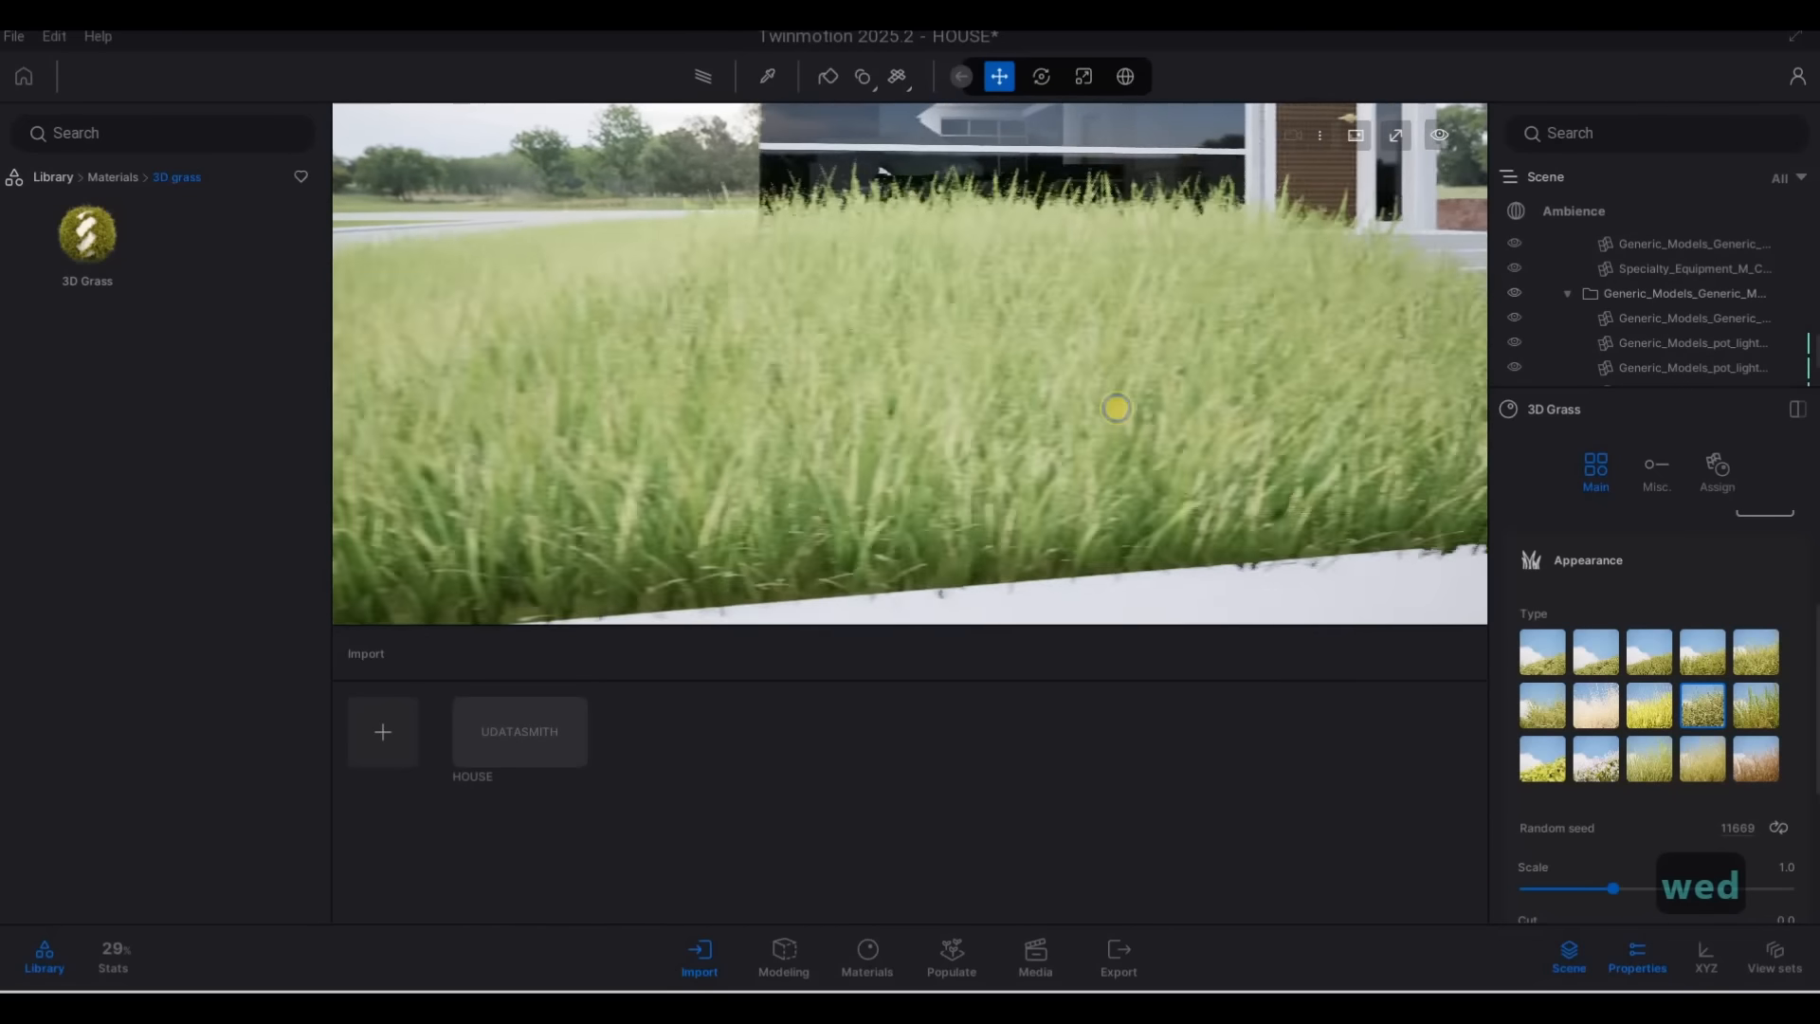
{"action": "key", "text": "q"}
{"action": "key", "text": "a"}
{"action": "key", "text": "s"}
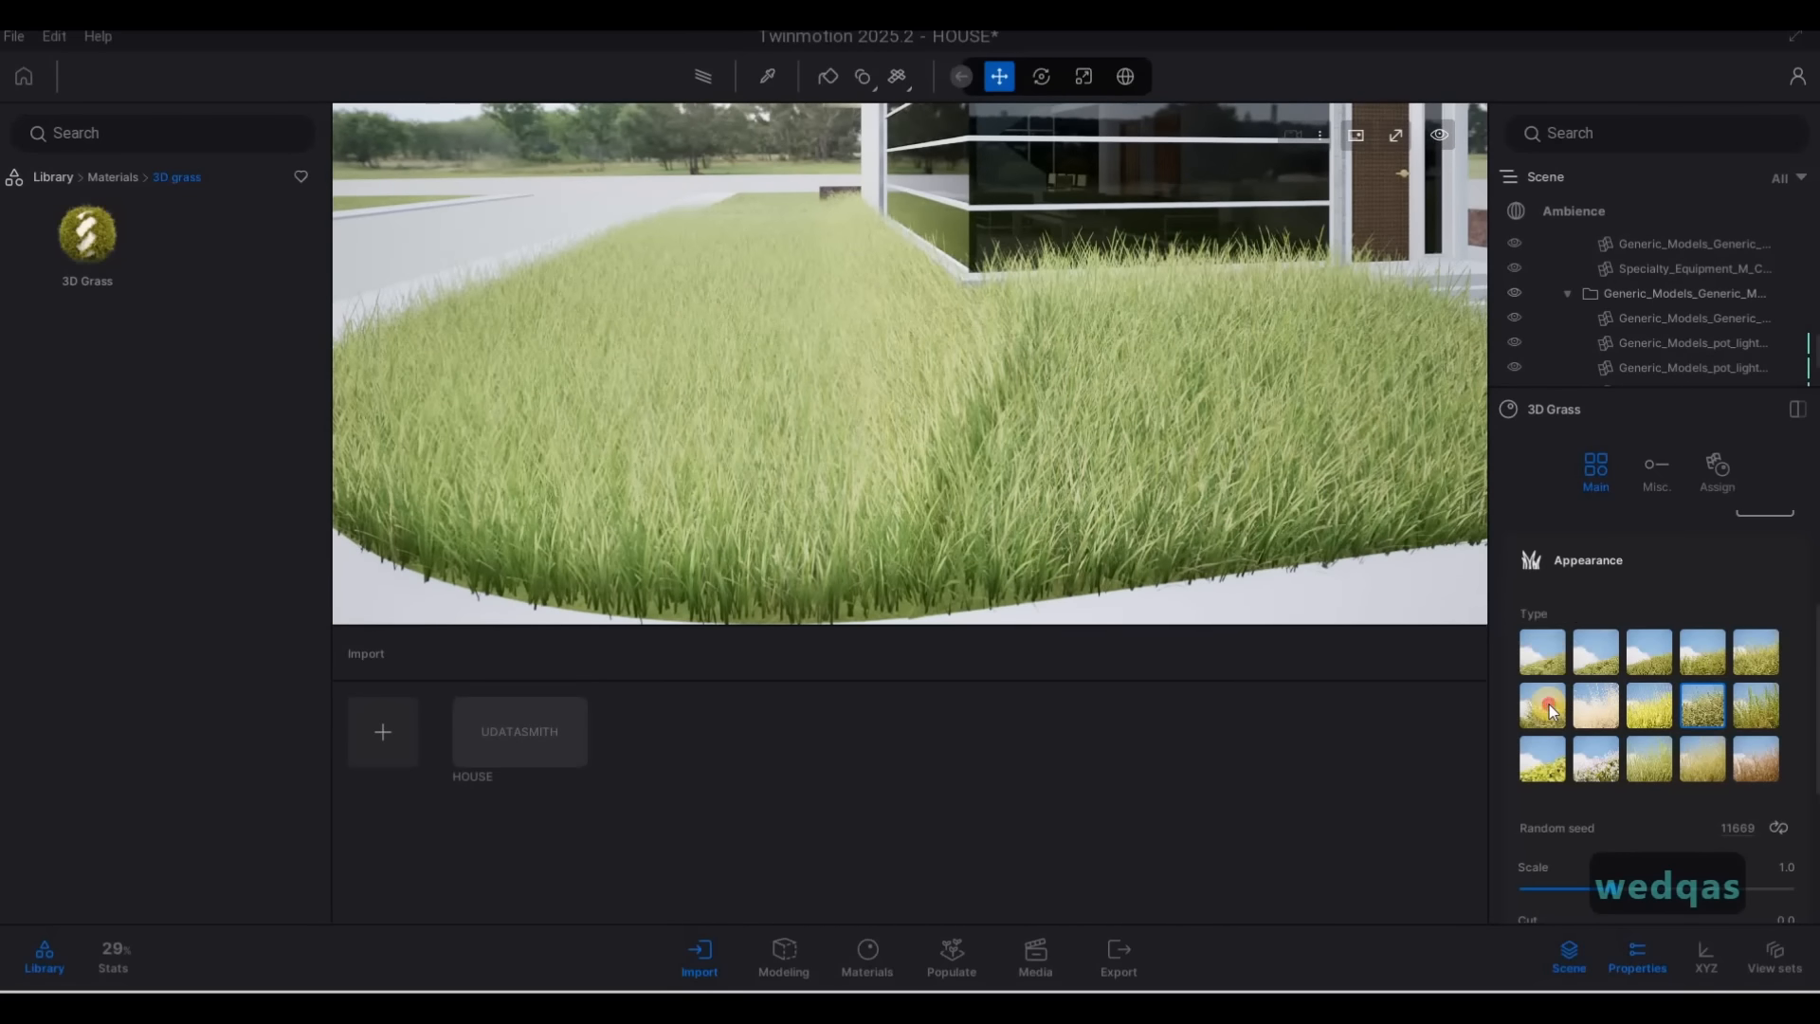
Try the Mixed grass appearance type on the 3D grass and view it in front of the glass facade
{"action": "left_click", "coordinate": [1548, 705]}
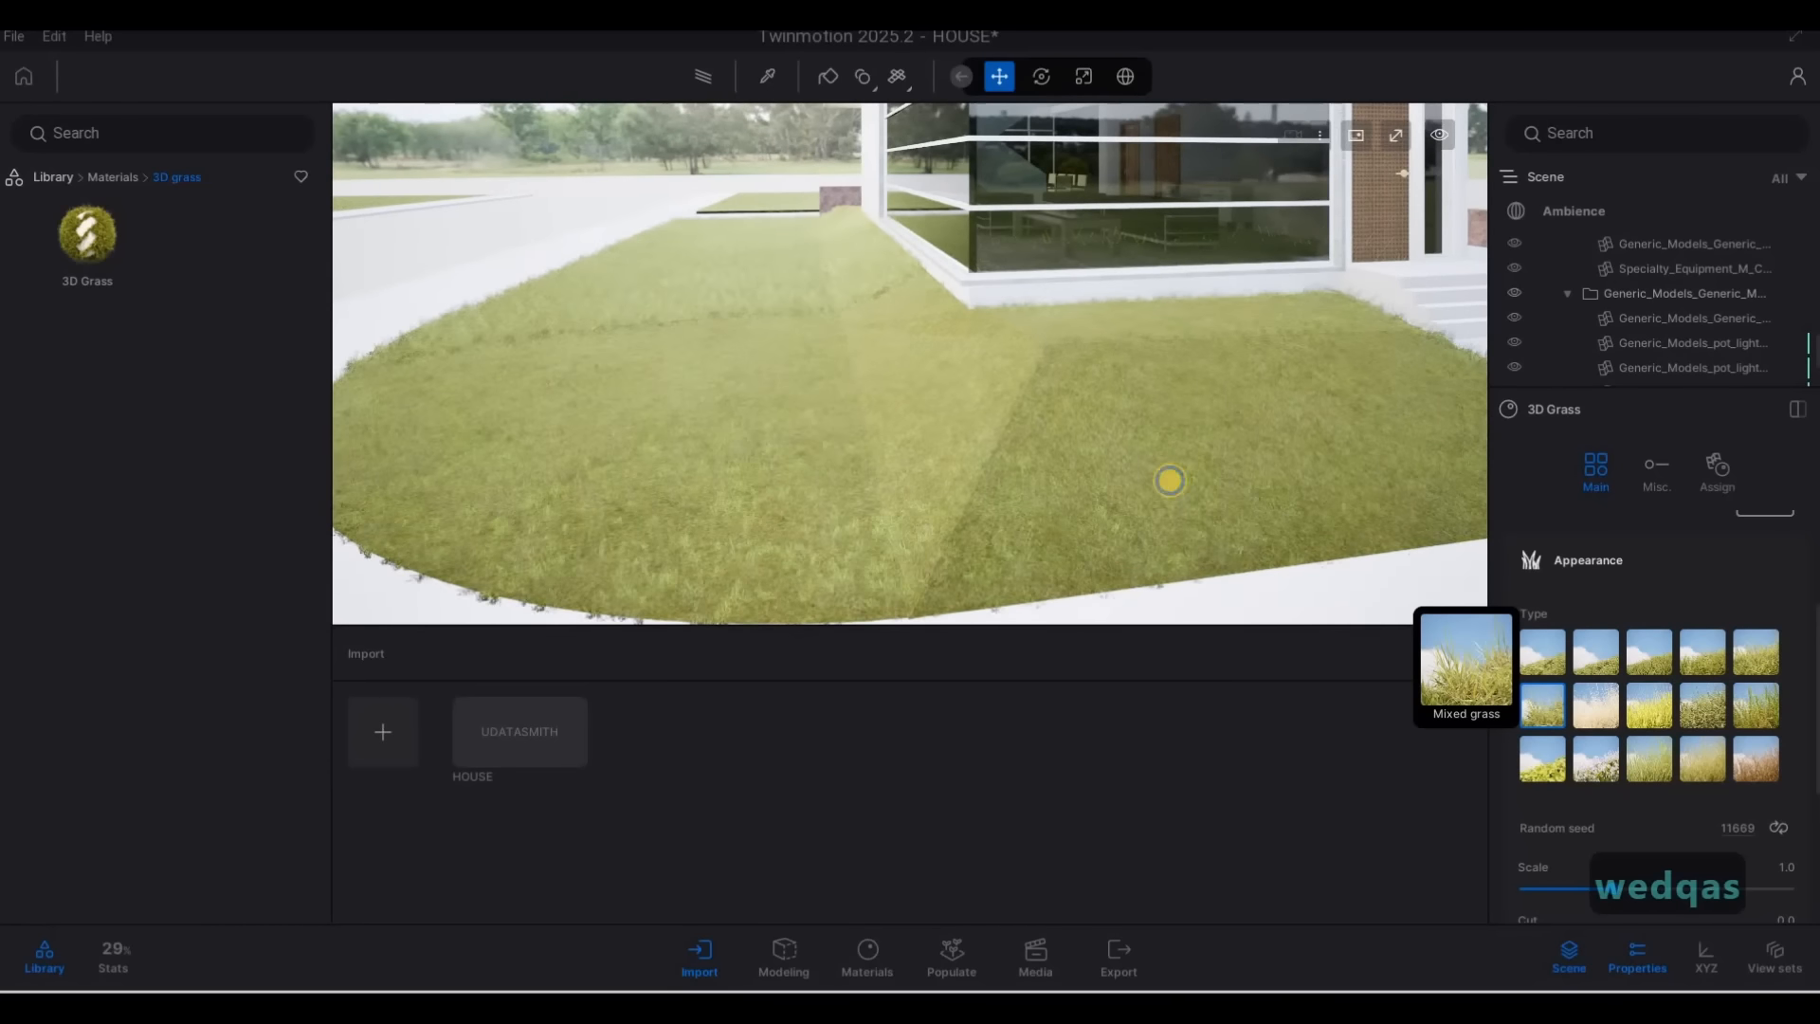
{"action": "key", "text": "d"}
{"action": "key", "text": "w"}
{"action": "key", "text": "e"}
{"action": "key", "text": "q"}
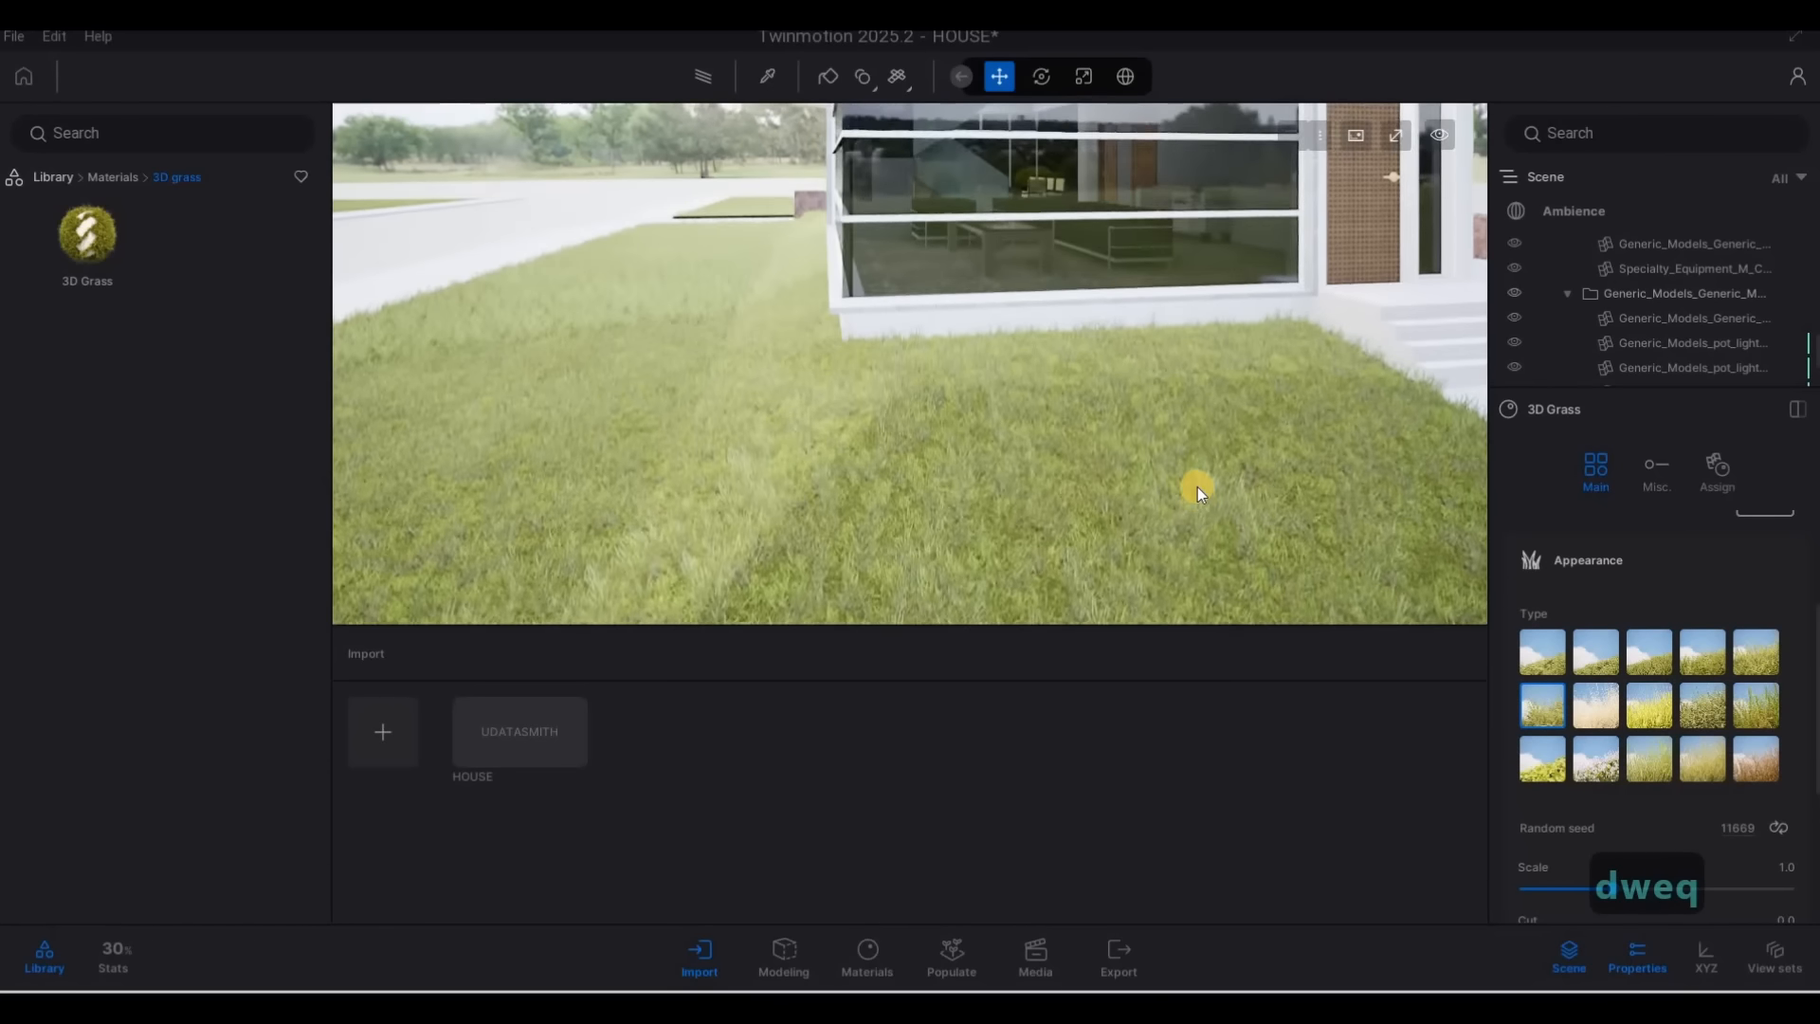
Inspect the mixed grass at close range and from the paving around the glass corner and entrance steps
{"action": "key", "text": "e"}
{"action": "key", "text": "a"}
{"action": "key", "text": "w"}
{"action": "key", "text": "w"}
{"action": "key", "text": "s"}
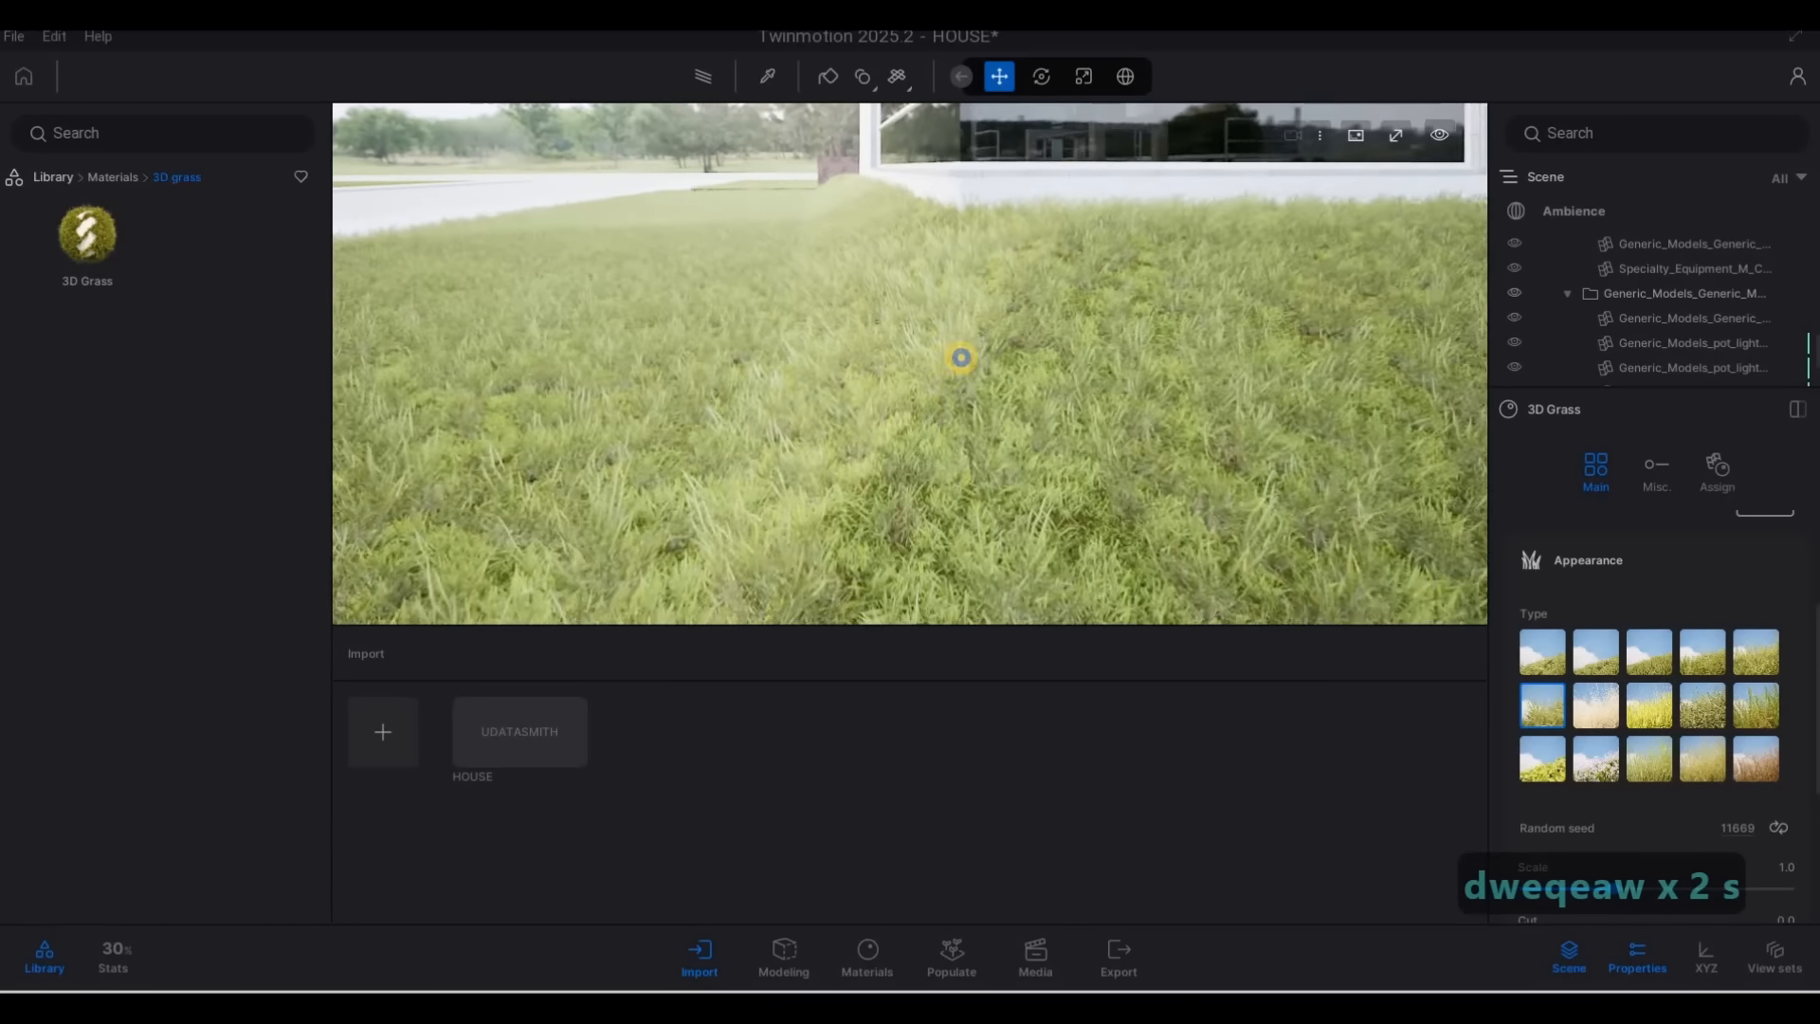
{"action": "key", "text": "d"}
{"action": "key", "text": "s"}
{"action": "key", "text": "a"}
{"action": "key", "text": "d"}
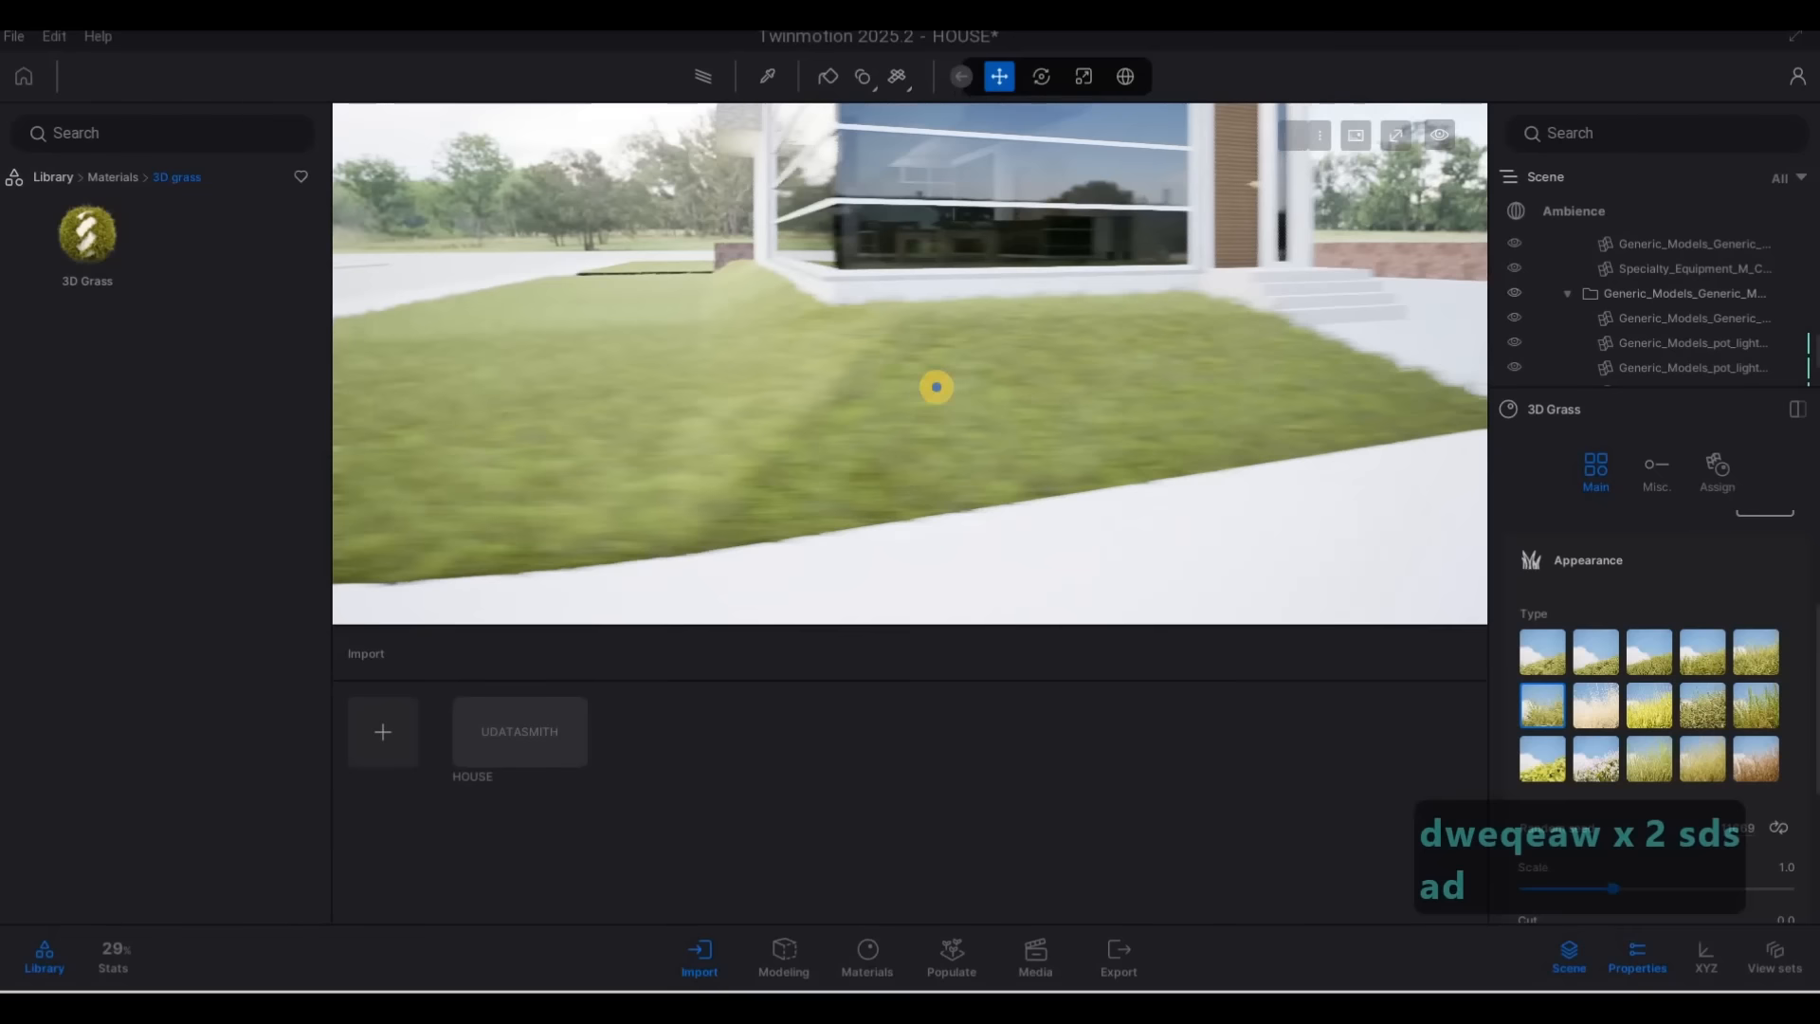
{"action": "key", "text": "a"}
{"action": "key", "text": "w"}
{"action": "key", "text": "d"}
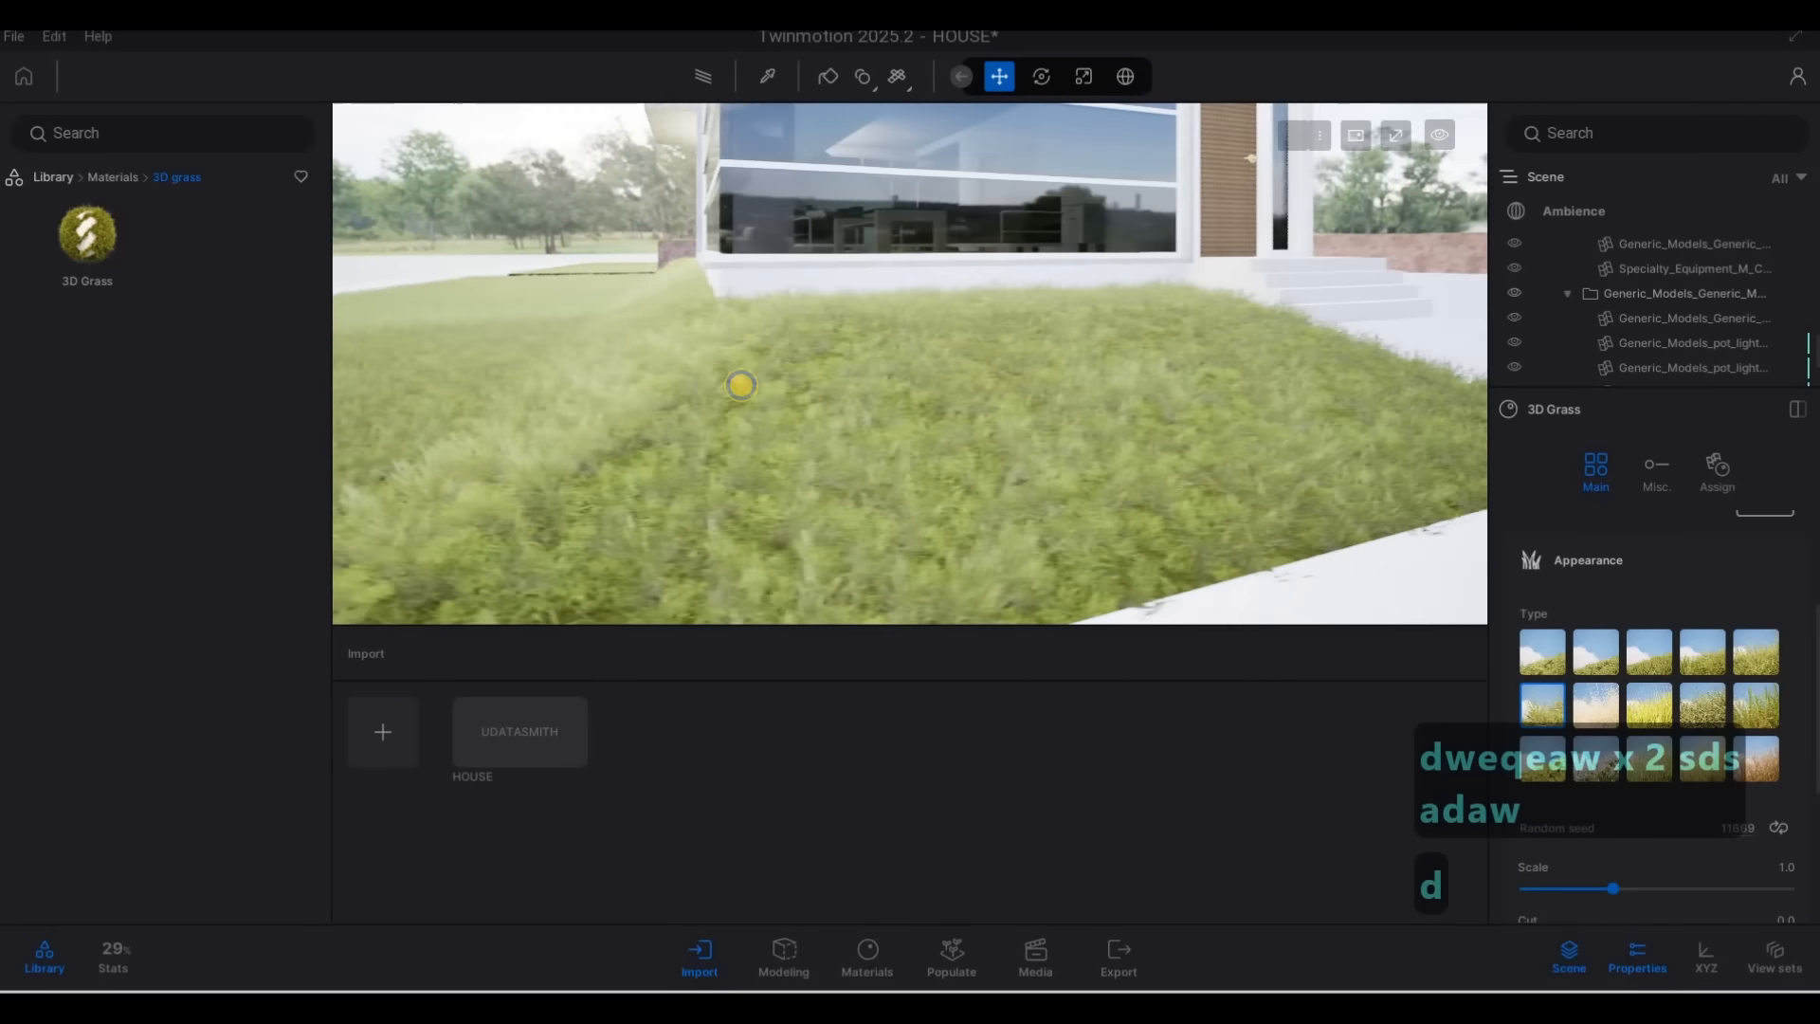
{"action": "key", "text": "s"}
{"action": "key", "text": "a"}
{"action": "key", "text": "w"}
{"action": "key", "text": "d"}
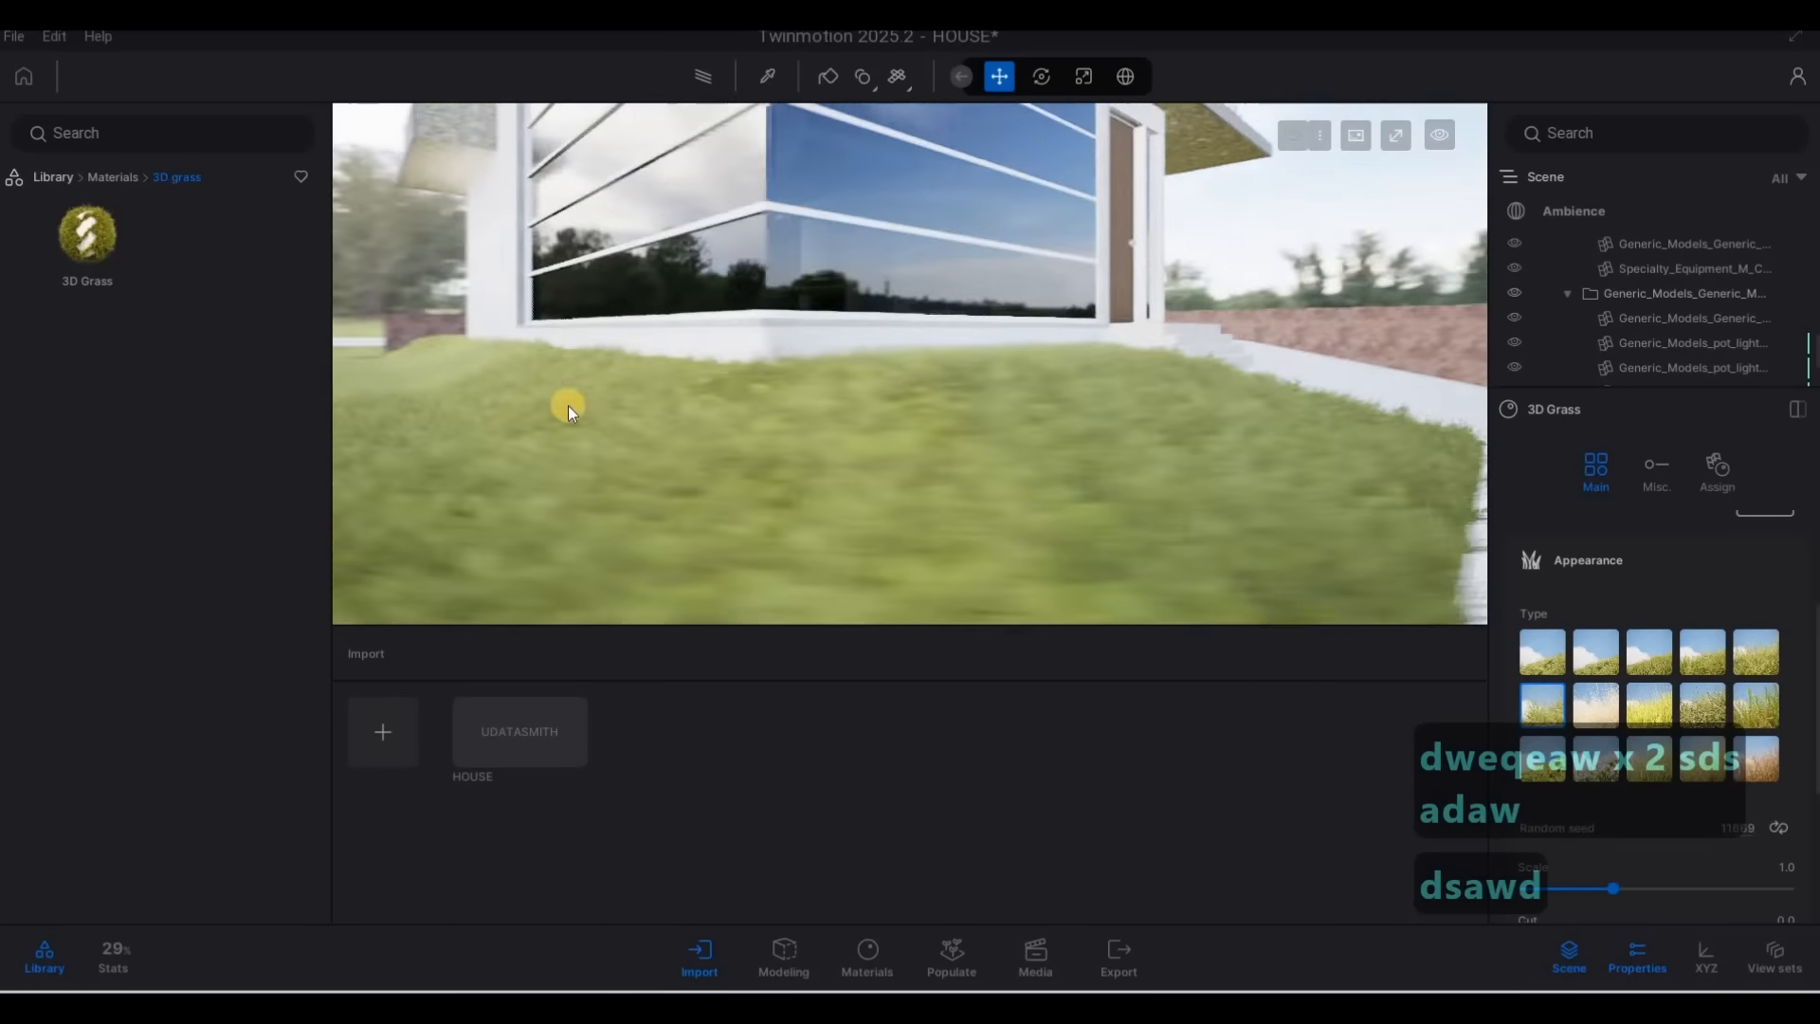
{"action": "key", "text": "d"}
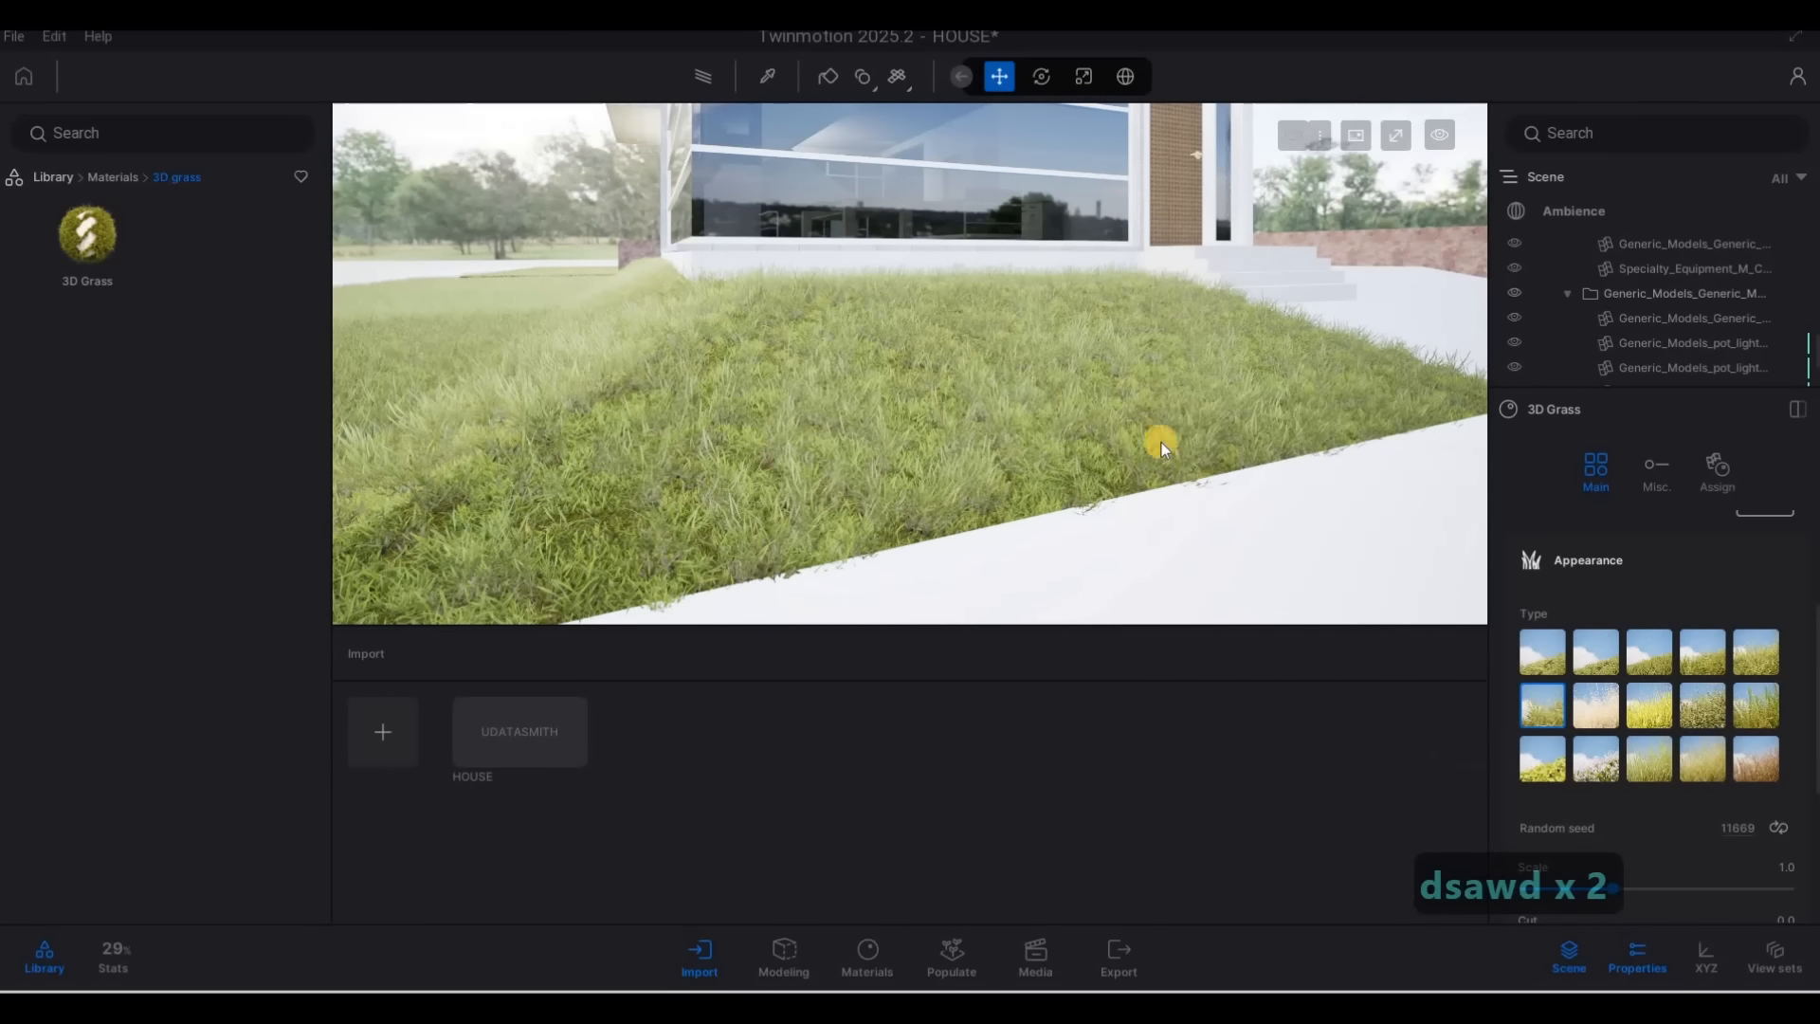
{"action": "key", "text": "s"}
{"action": "key", "text": "d"}
{"action": "key", "text": "q"}
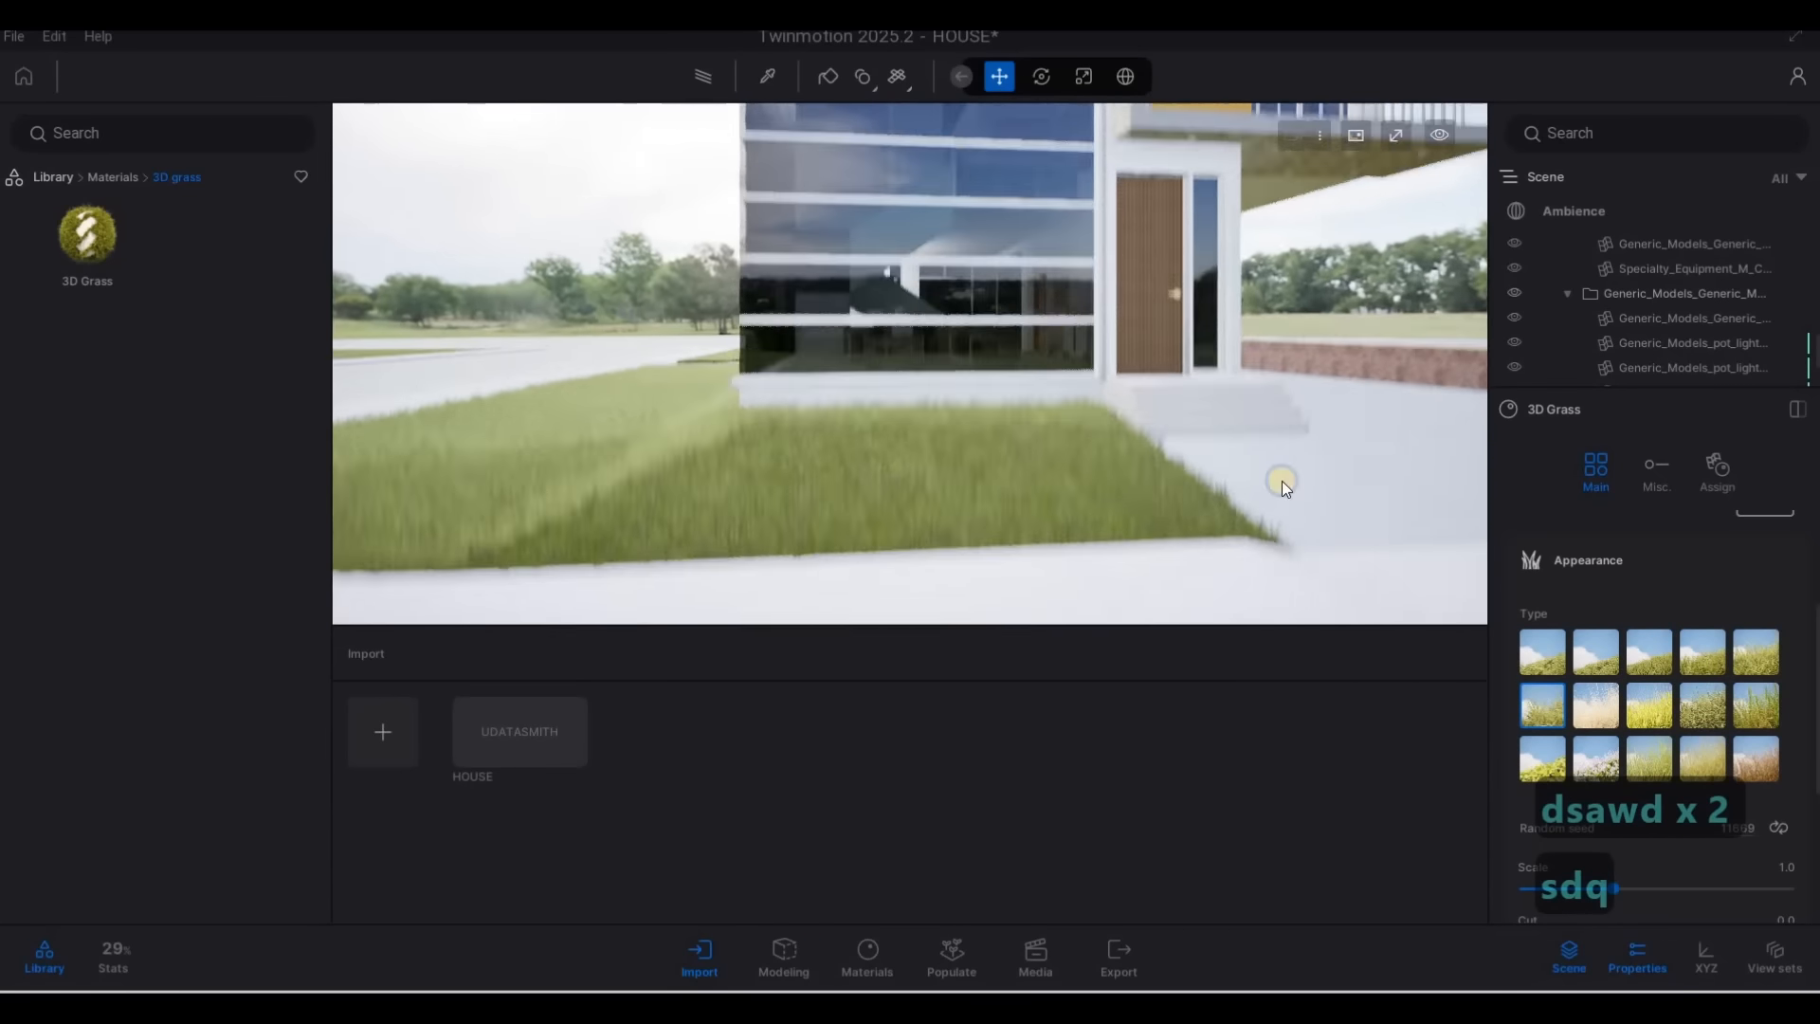
{"action": "key", "text": "a"}
{"action": "key", "text": "w"}
{"action": "key", "text": "e"}
Try the third grass type in the first row, beside Thin grass, and view the lawn up close
{"action": "left_click", "coordinate": [1650, 652]}
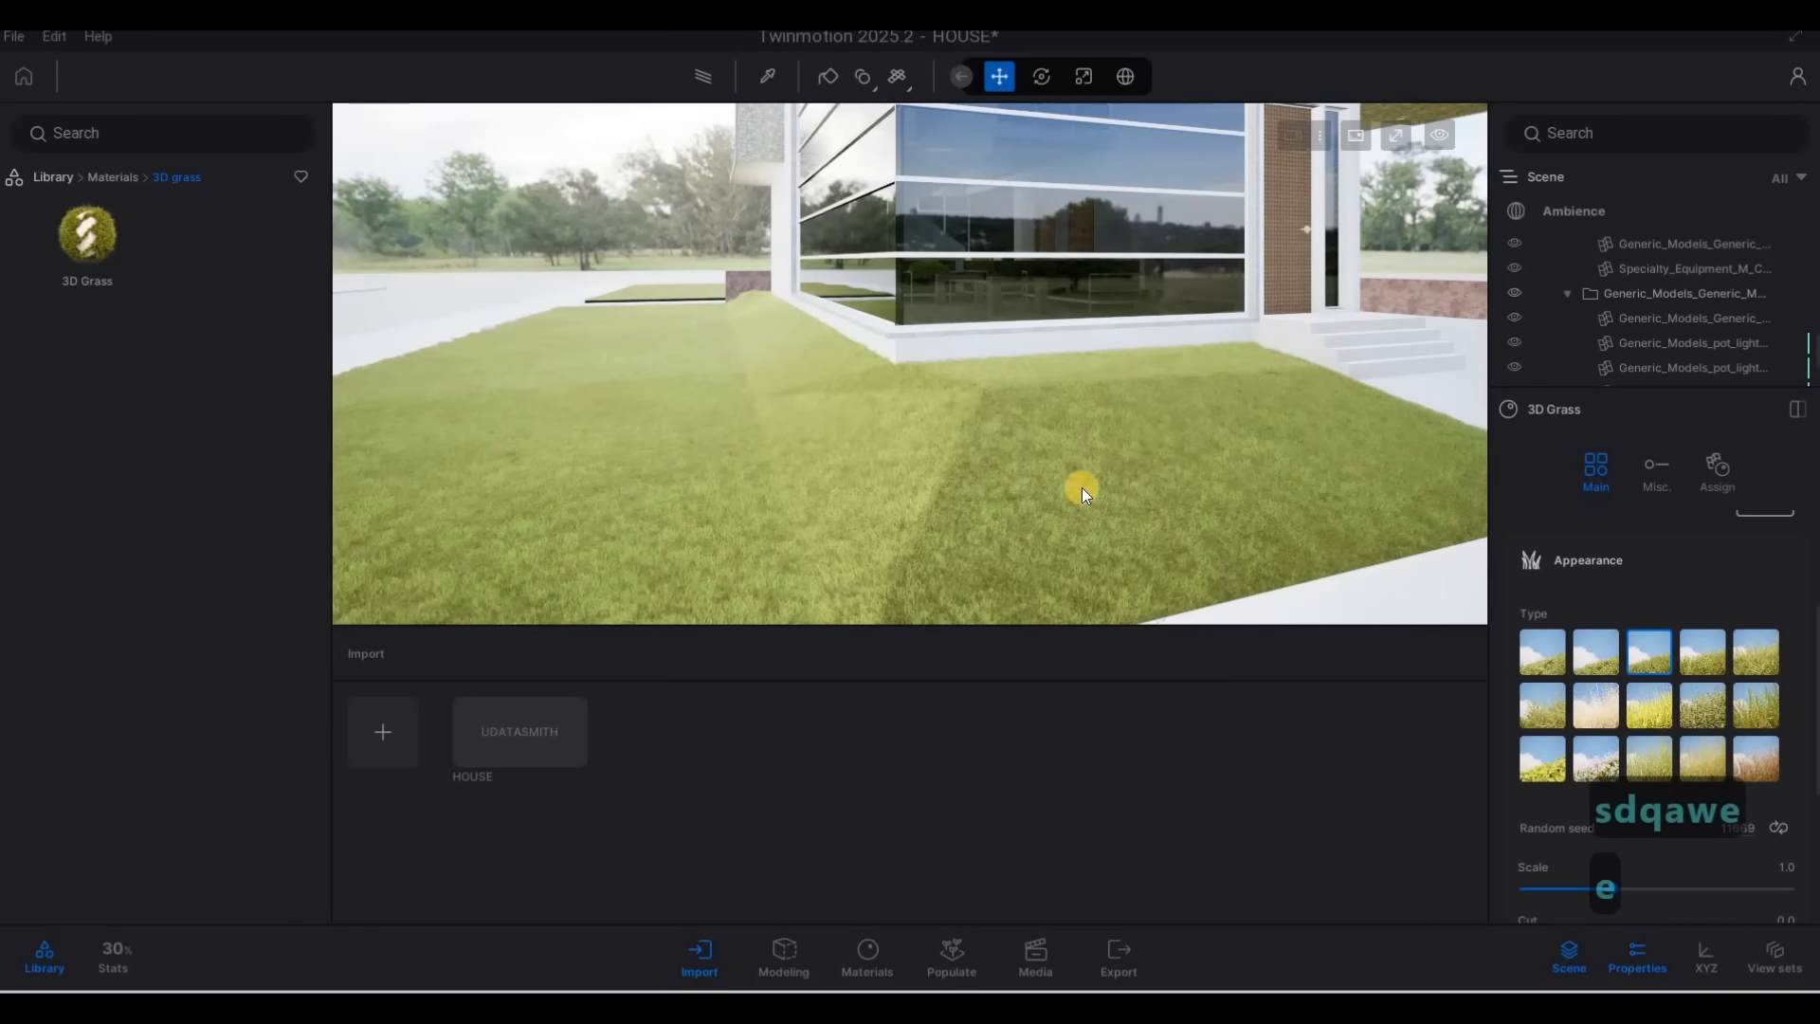
{"action": "key", "text": "e"}
{"action": "key", "text": "w"}
{"action": "key", "text": "q"}
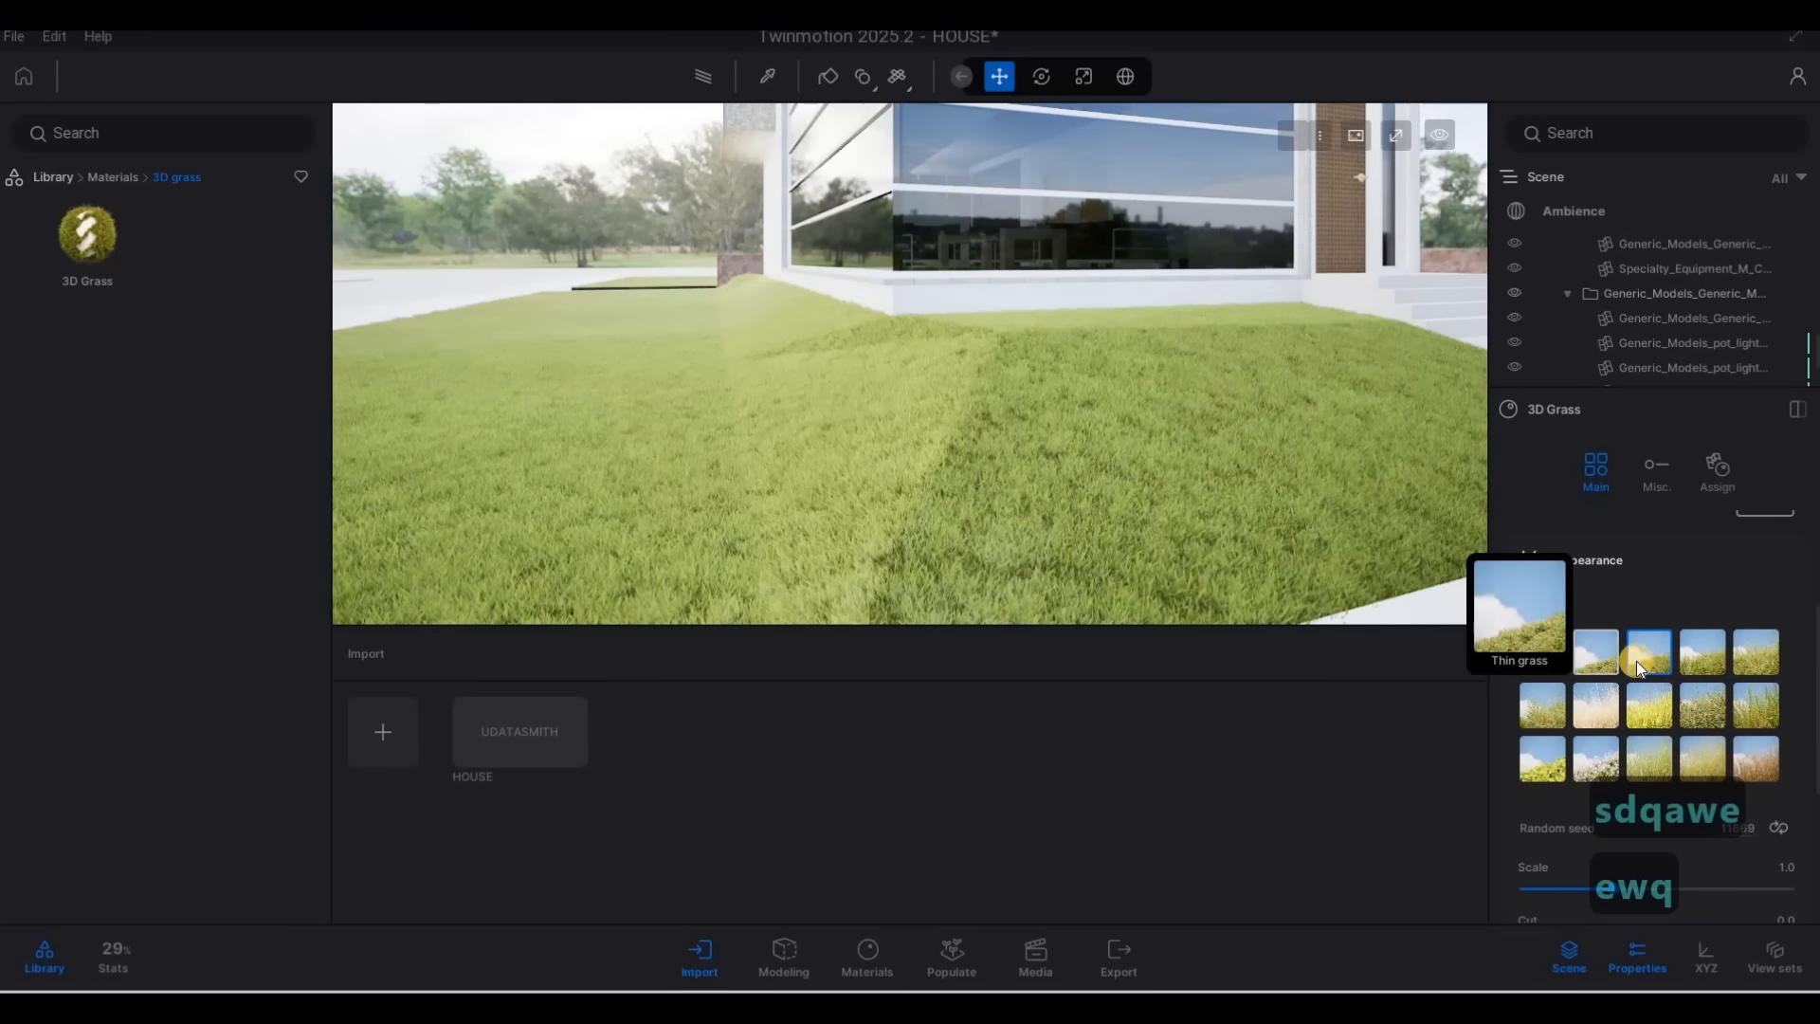
Try the fourth grass type in the first row and view the lawn from the paving and up close
{"action": "left_click", "coordinate": [1702, 659]}
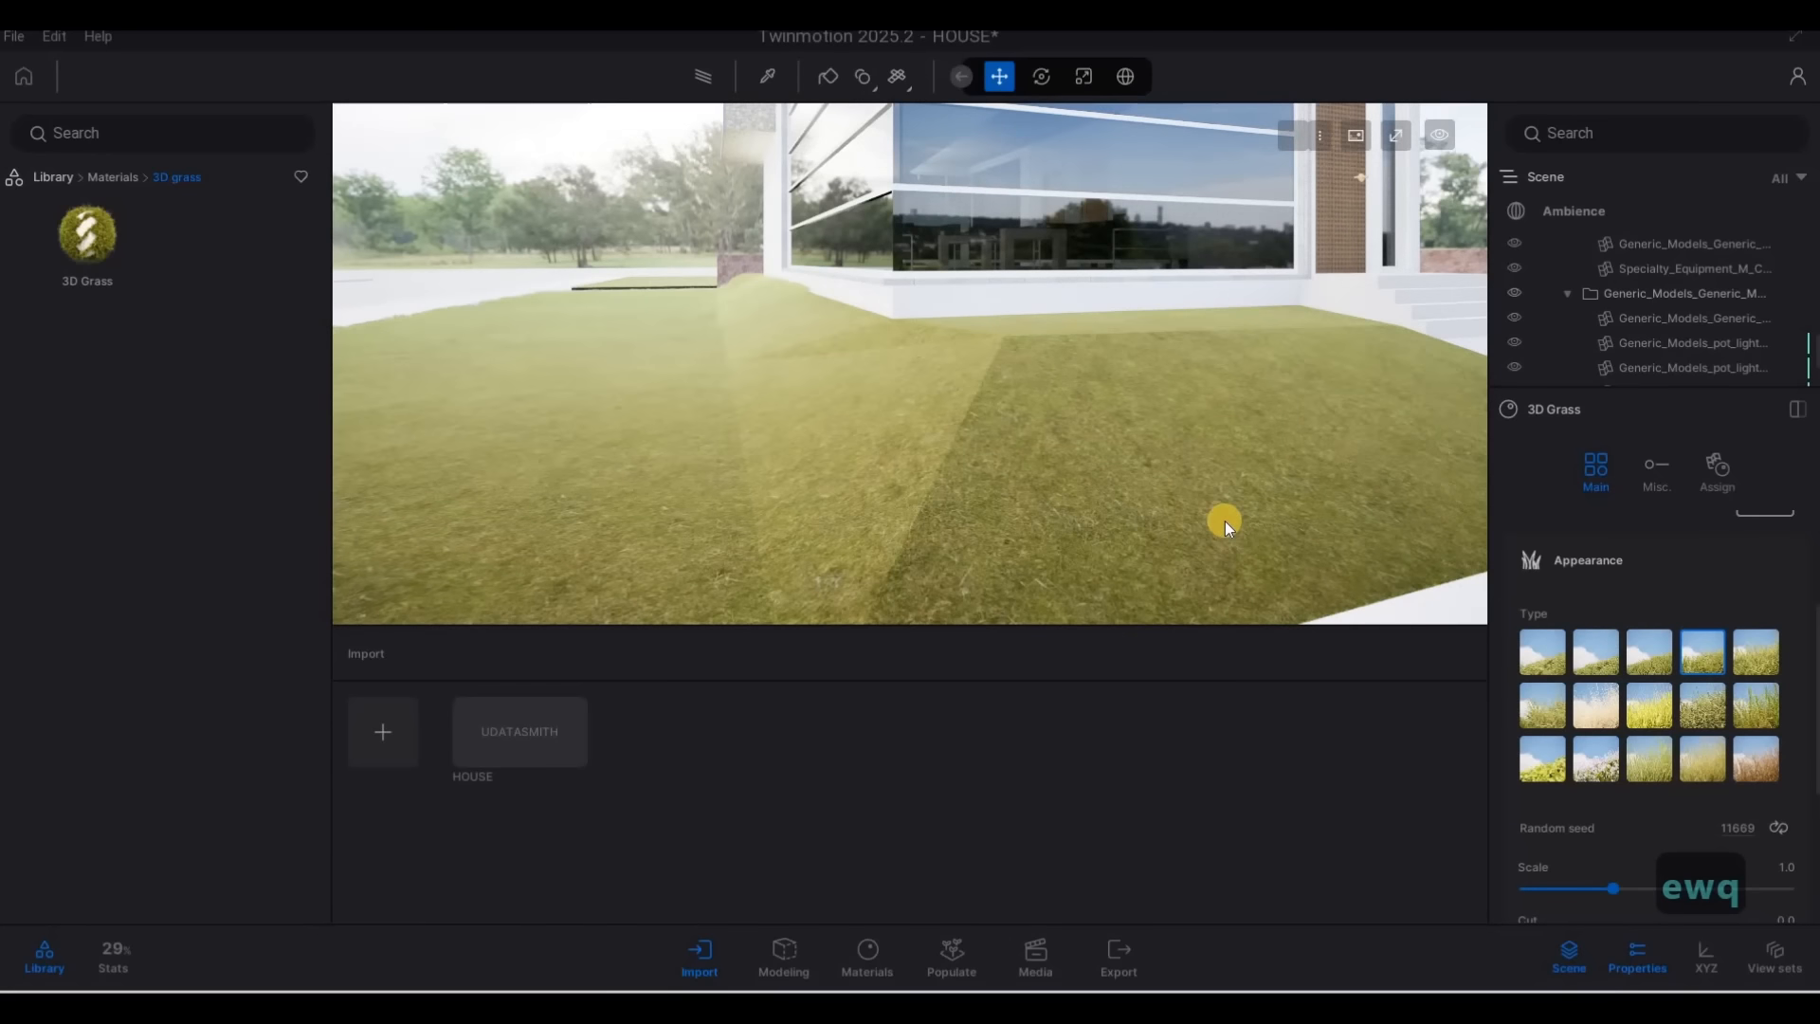
{"action": "key", "text": "d"}
{"action": "key", "text": "s"}
{"action": "key", "text": "w"}
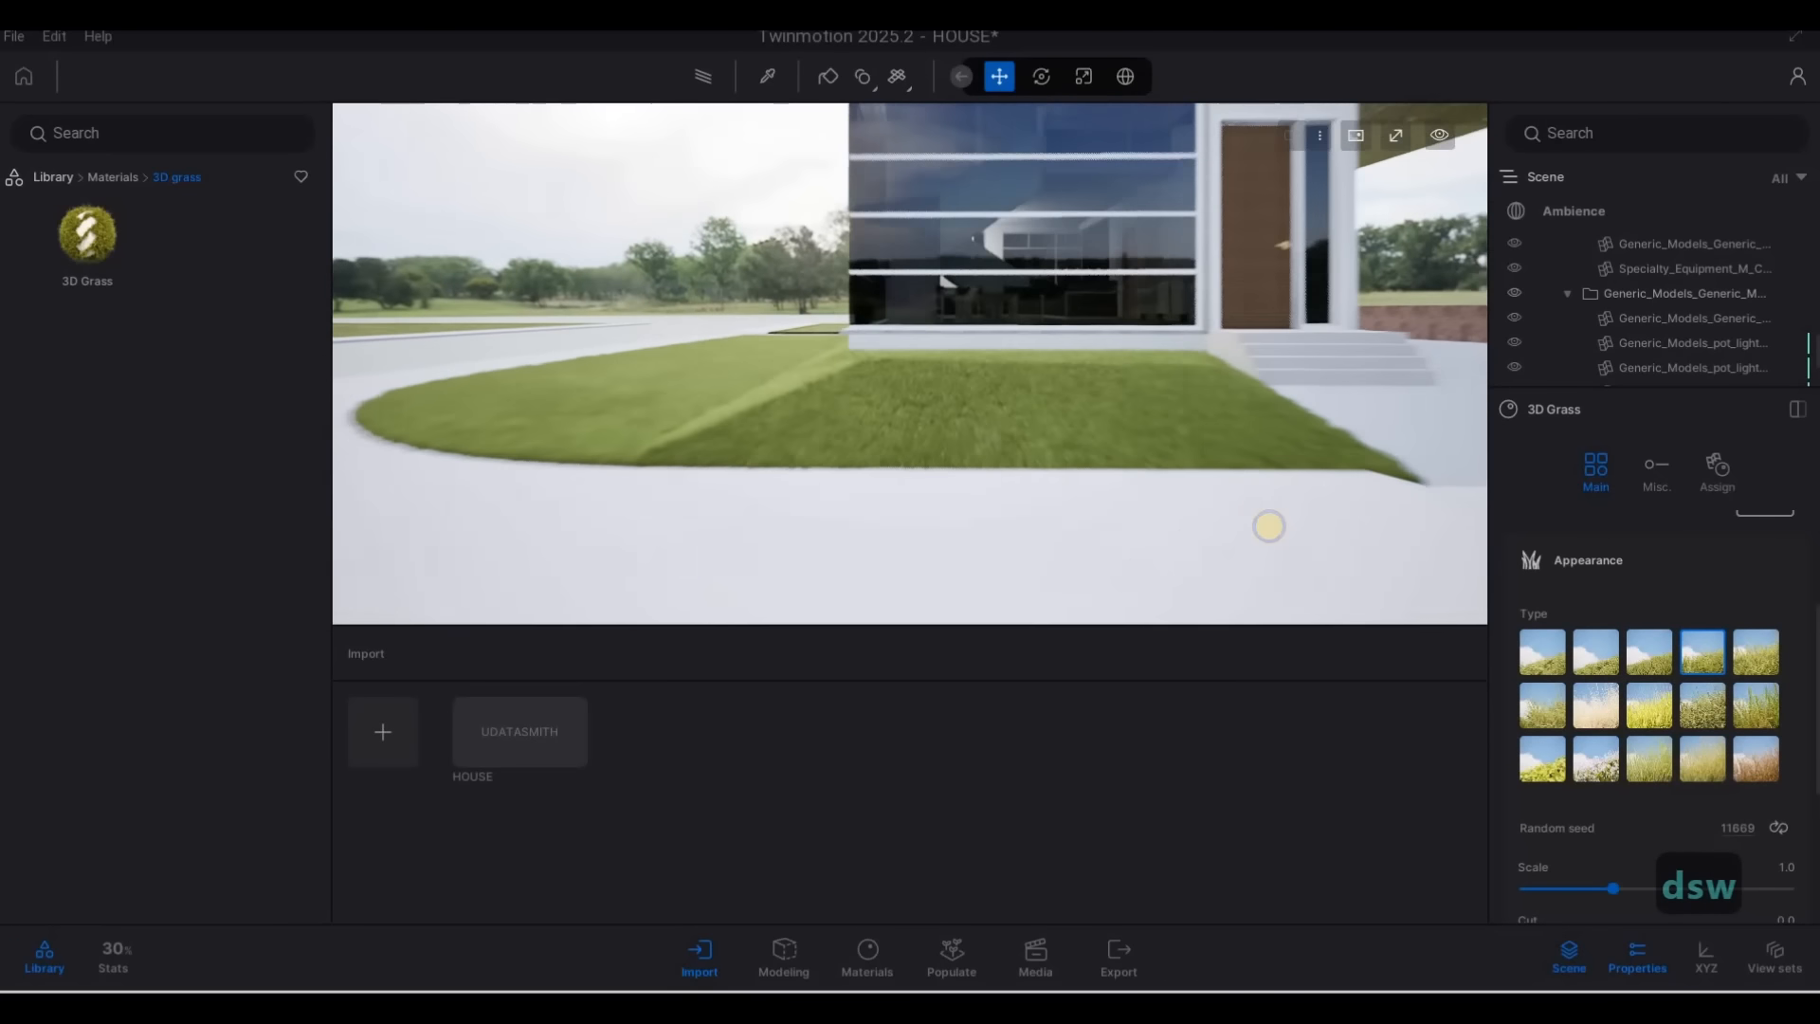
{"action": "key", "text": "a"}
{"action": "key", "text": "s"}
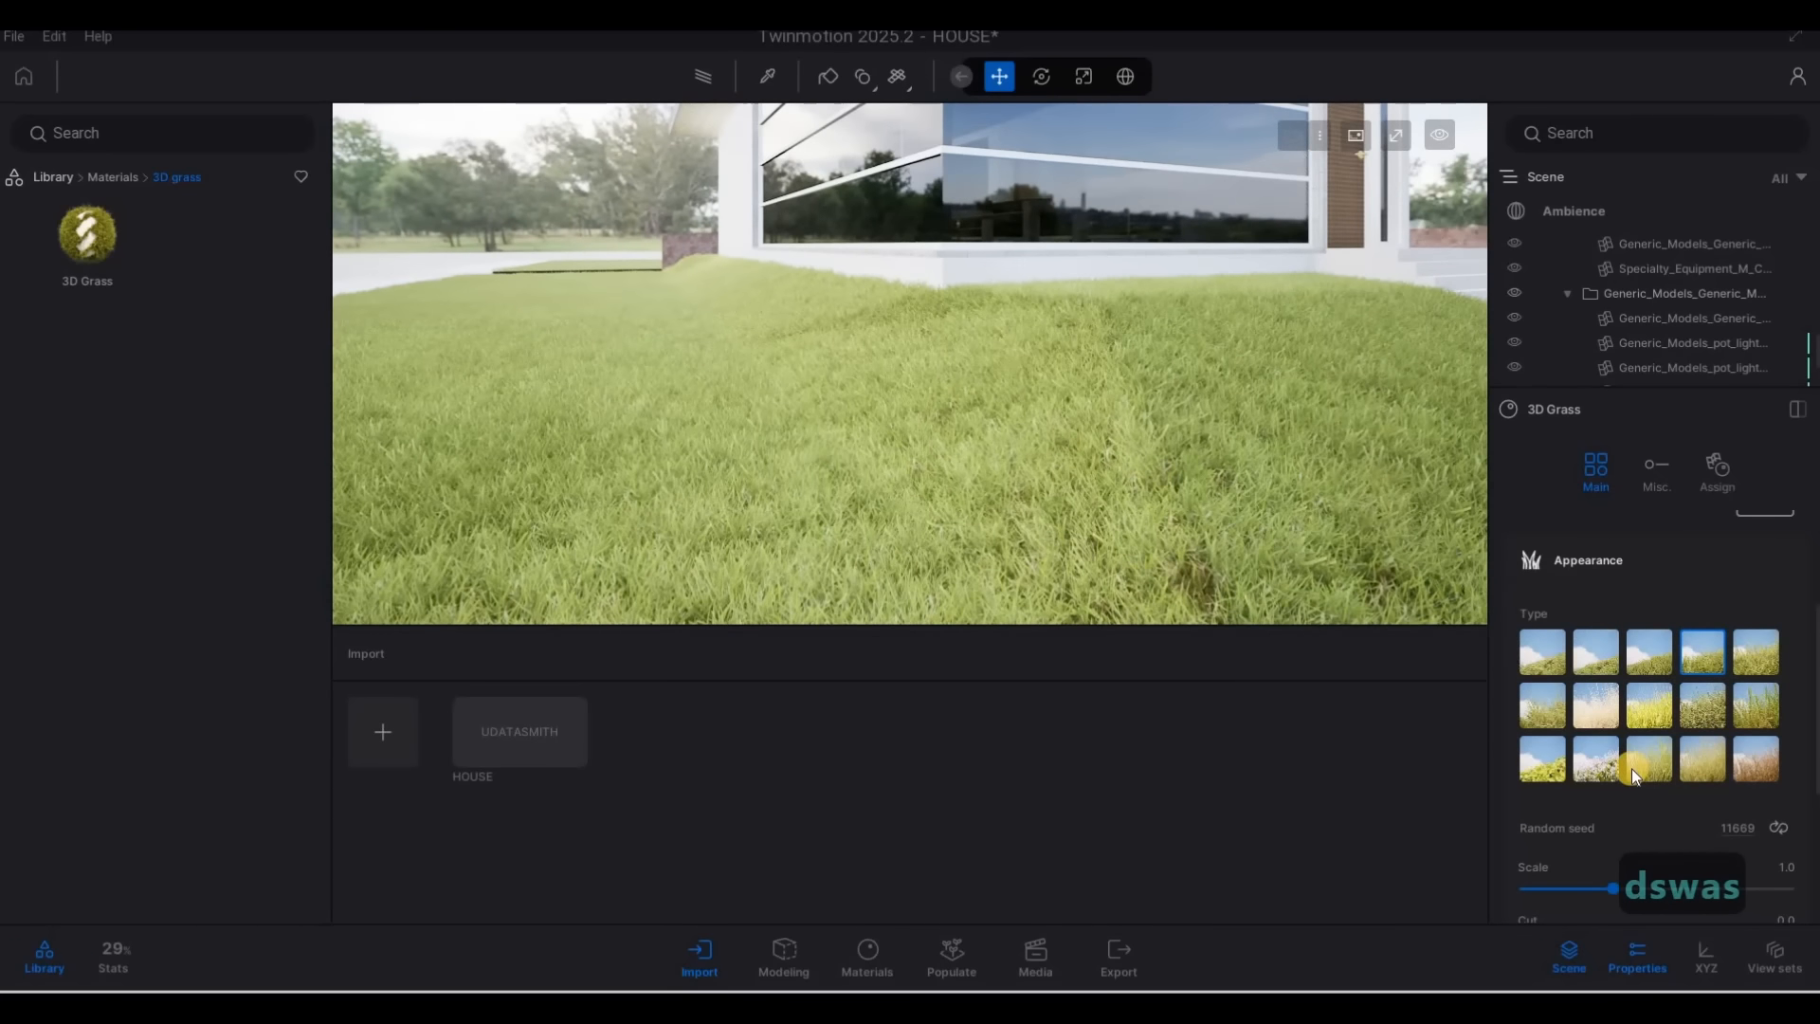
Try the Native violets appearance type and view the flowering lawn from farther back
{"action": "mouse_move", "coordinate": [1606, 765]}
{"action": "left_click", "coordinate": [1596, 758]}
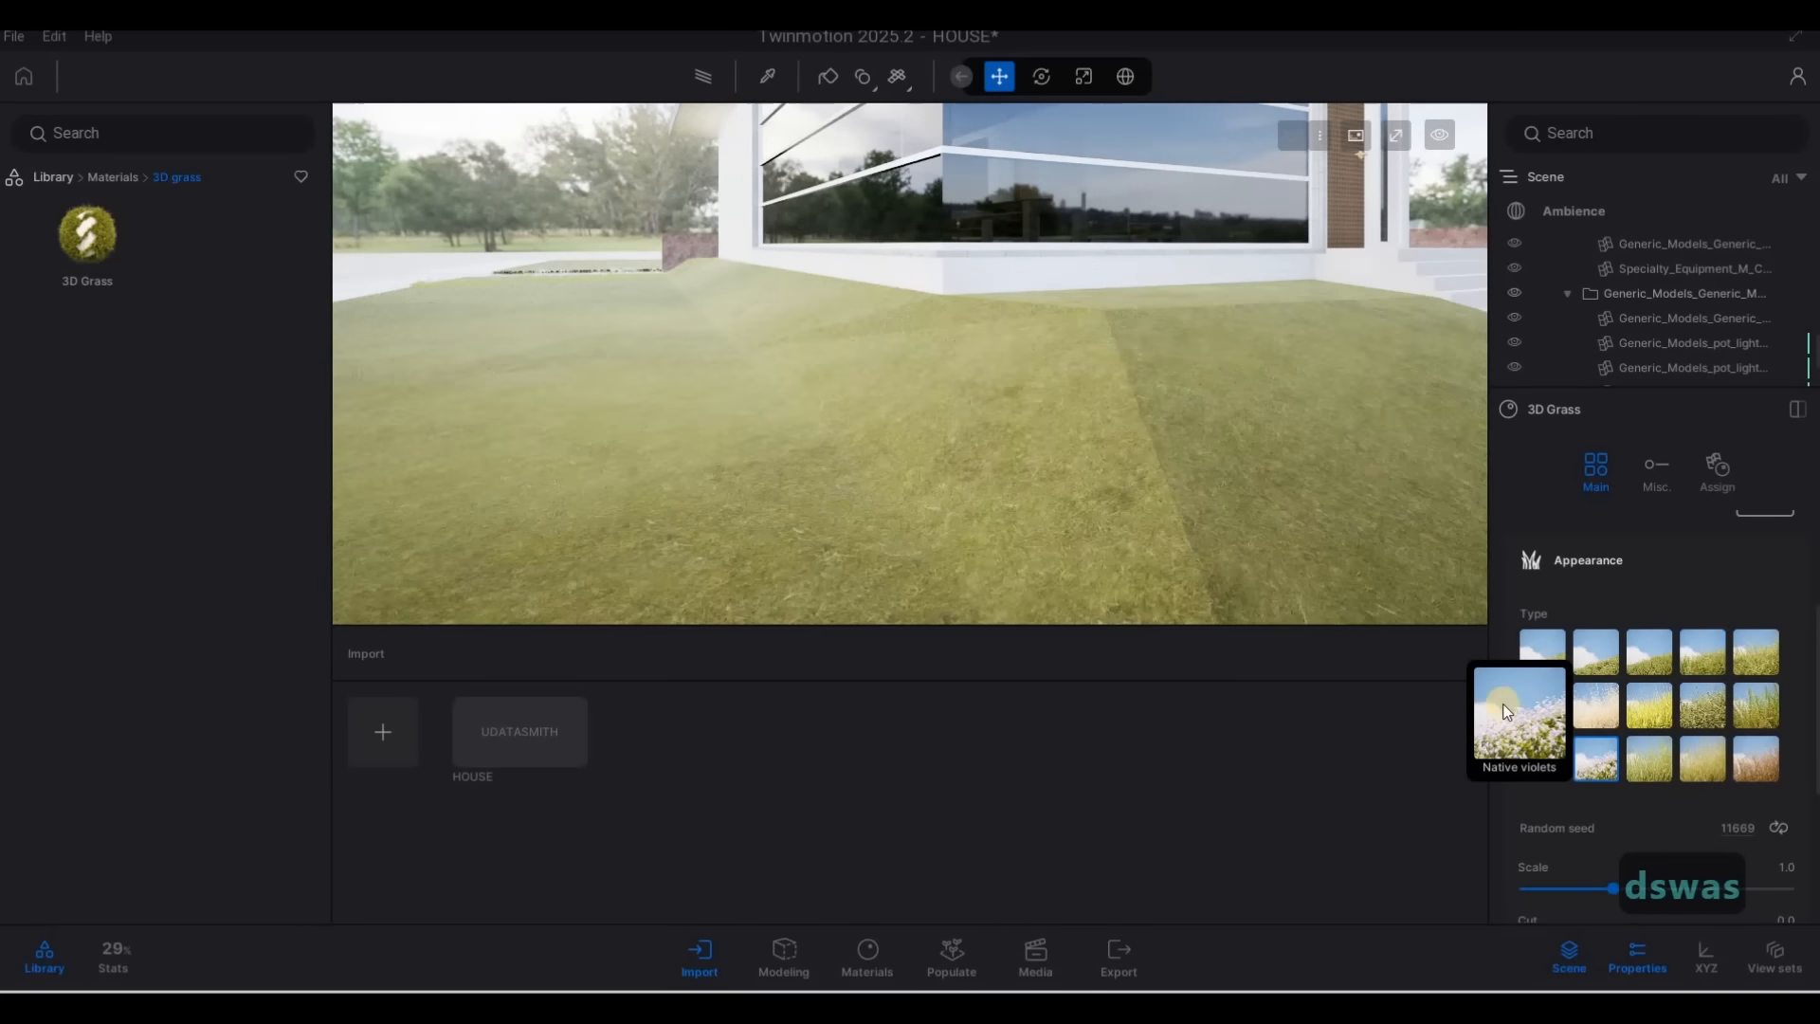
{"action": "key", "text": "d"}
{"action": "key", "text": "s"}
{"action": "key", "text": "d"}
{"action": "key", "text": "s"}
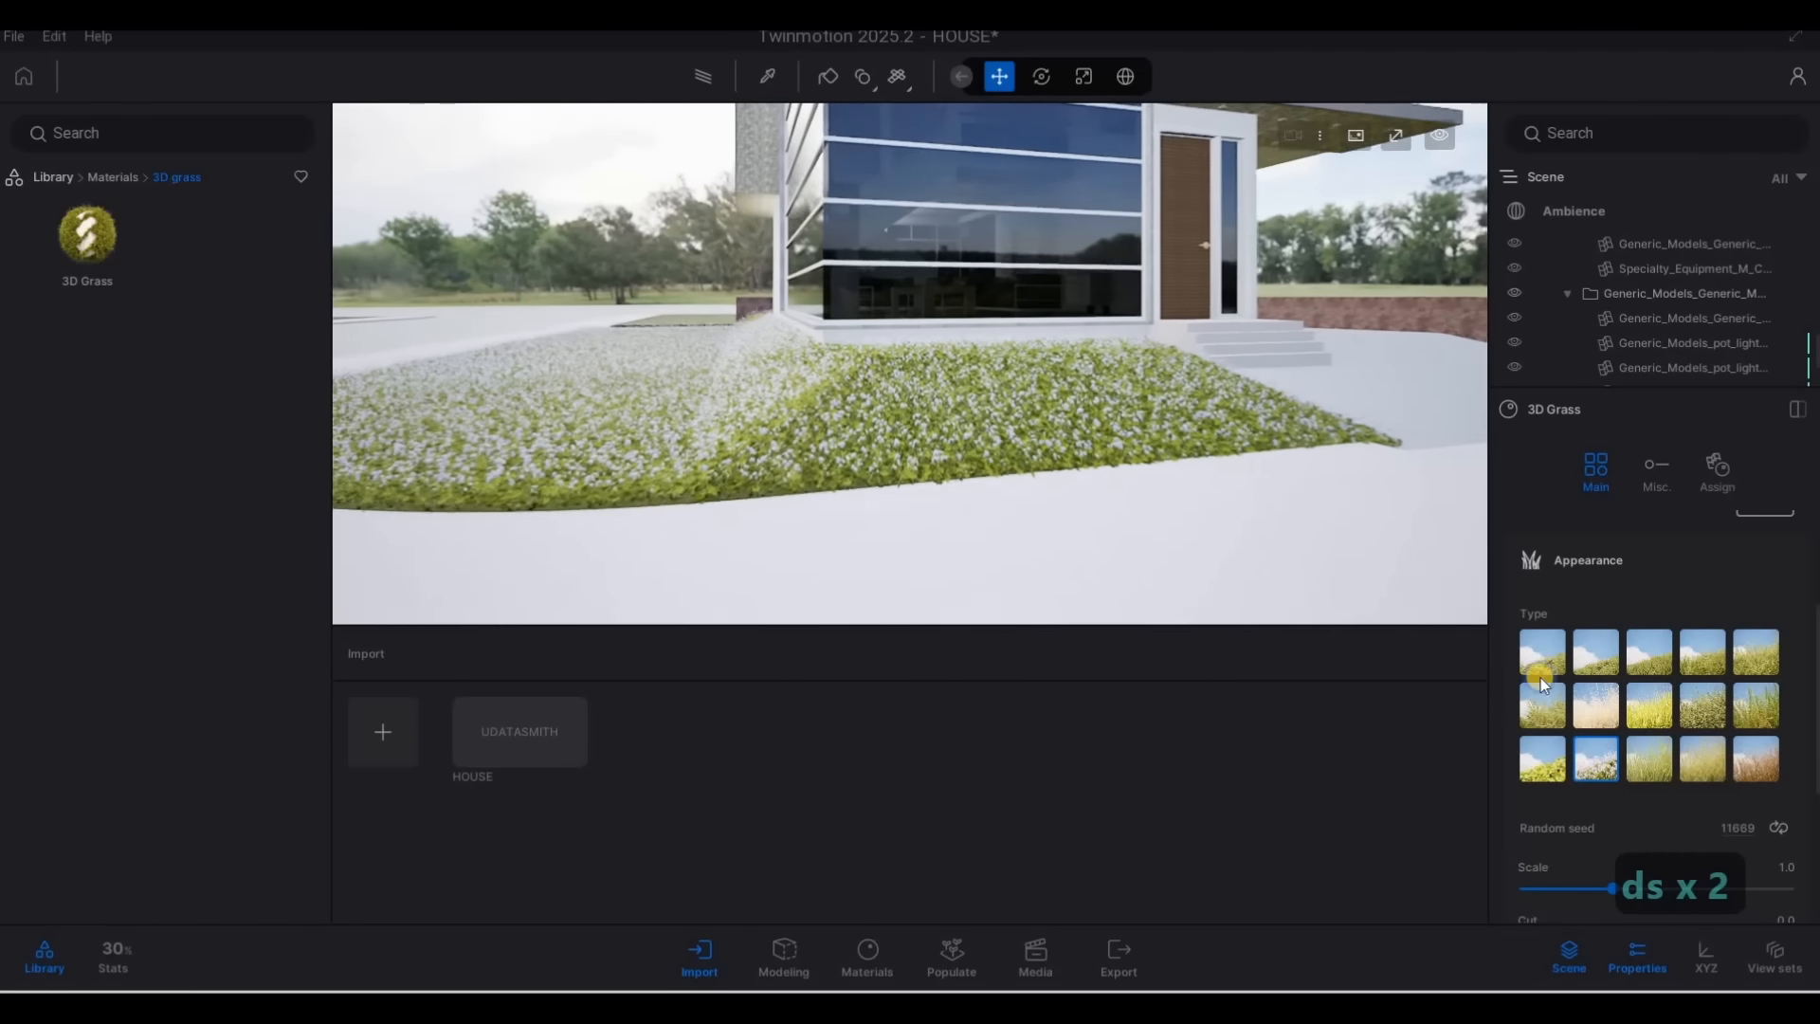
{"action": "key", "text": "w"}
Try the yellow-flowered ground-cover type beside Native violets and view it close to the glass corner
{"action": "left_click", "coordinate": [1542, 759]}
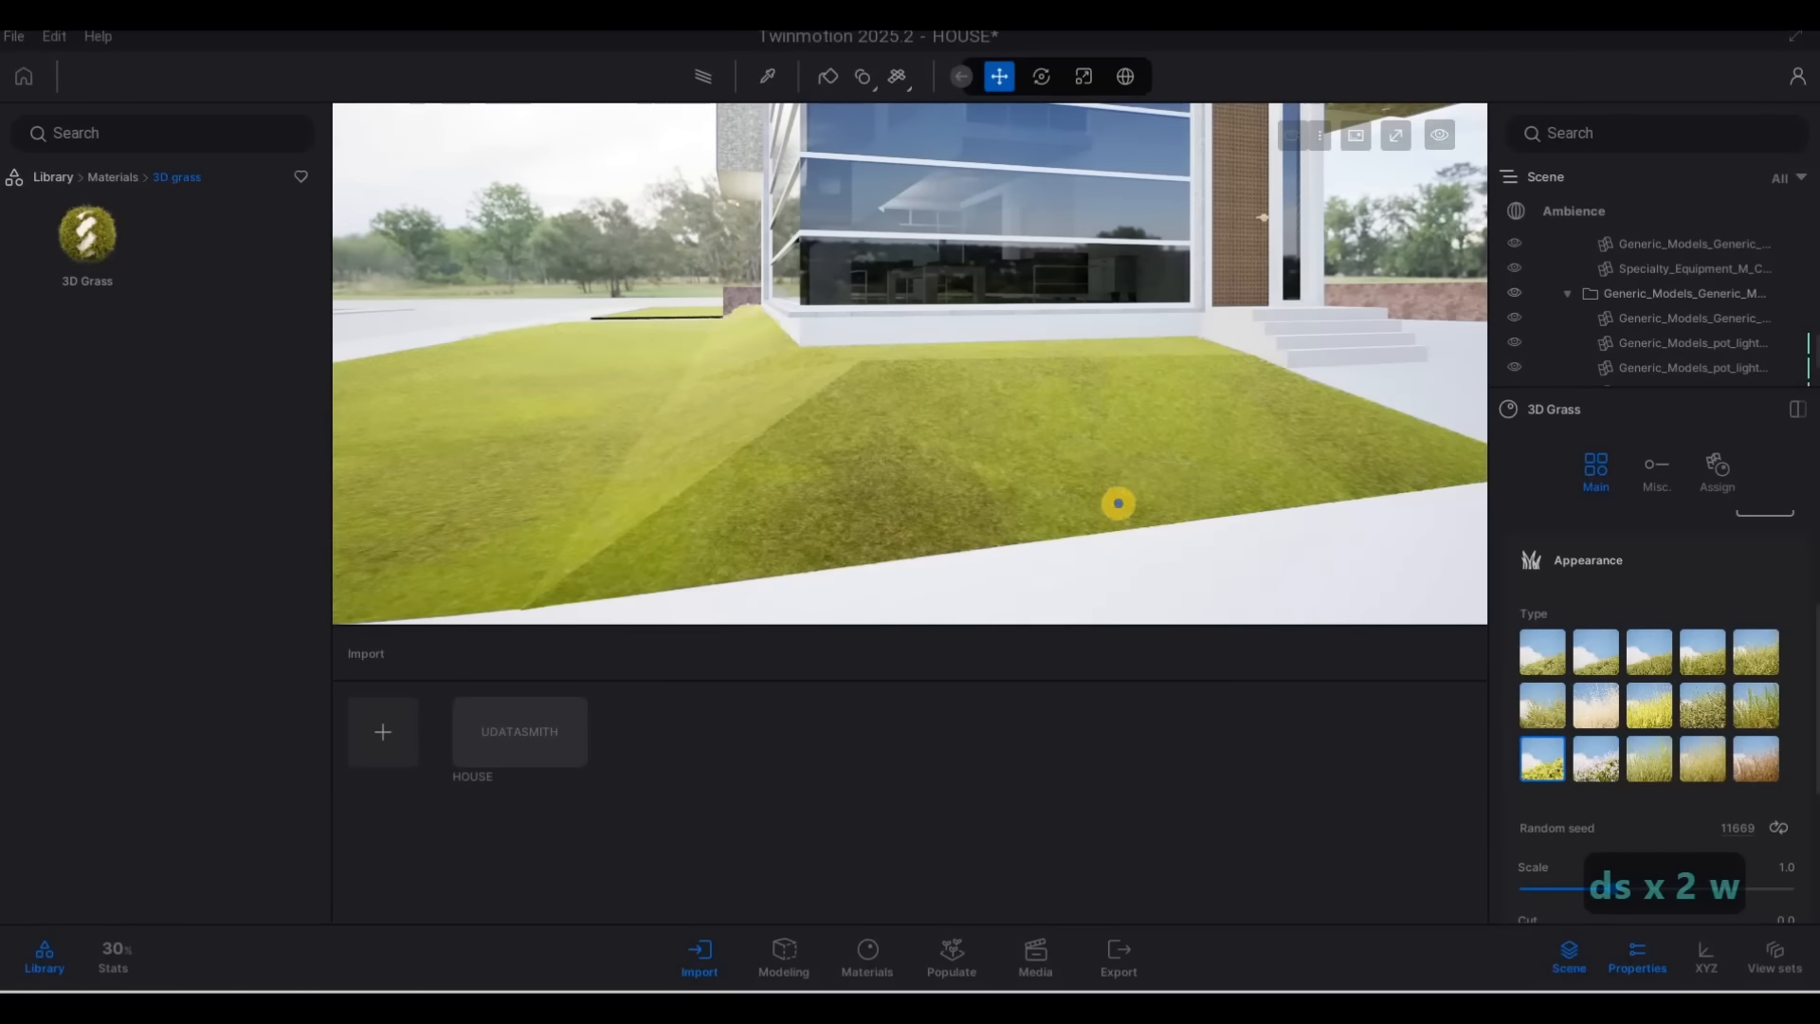
{"action": "key", "text": "a"}
{"action": "key", "text": "w"}
{"action": "key", "text": "a"}
{"action": "key", "text": "w"}
{"action": "key", "text": "d"}
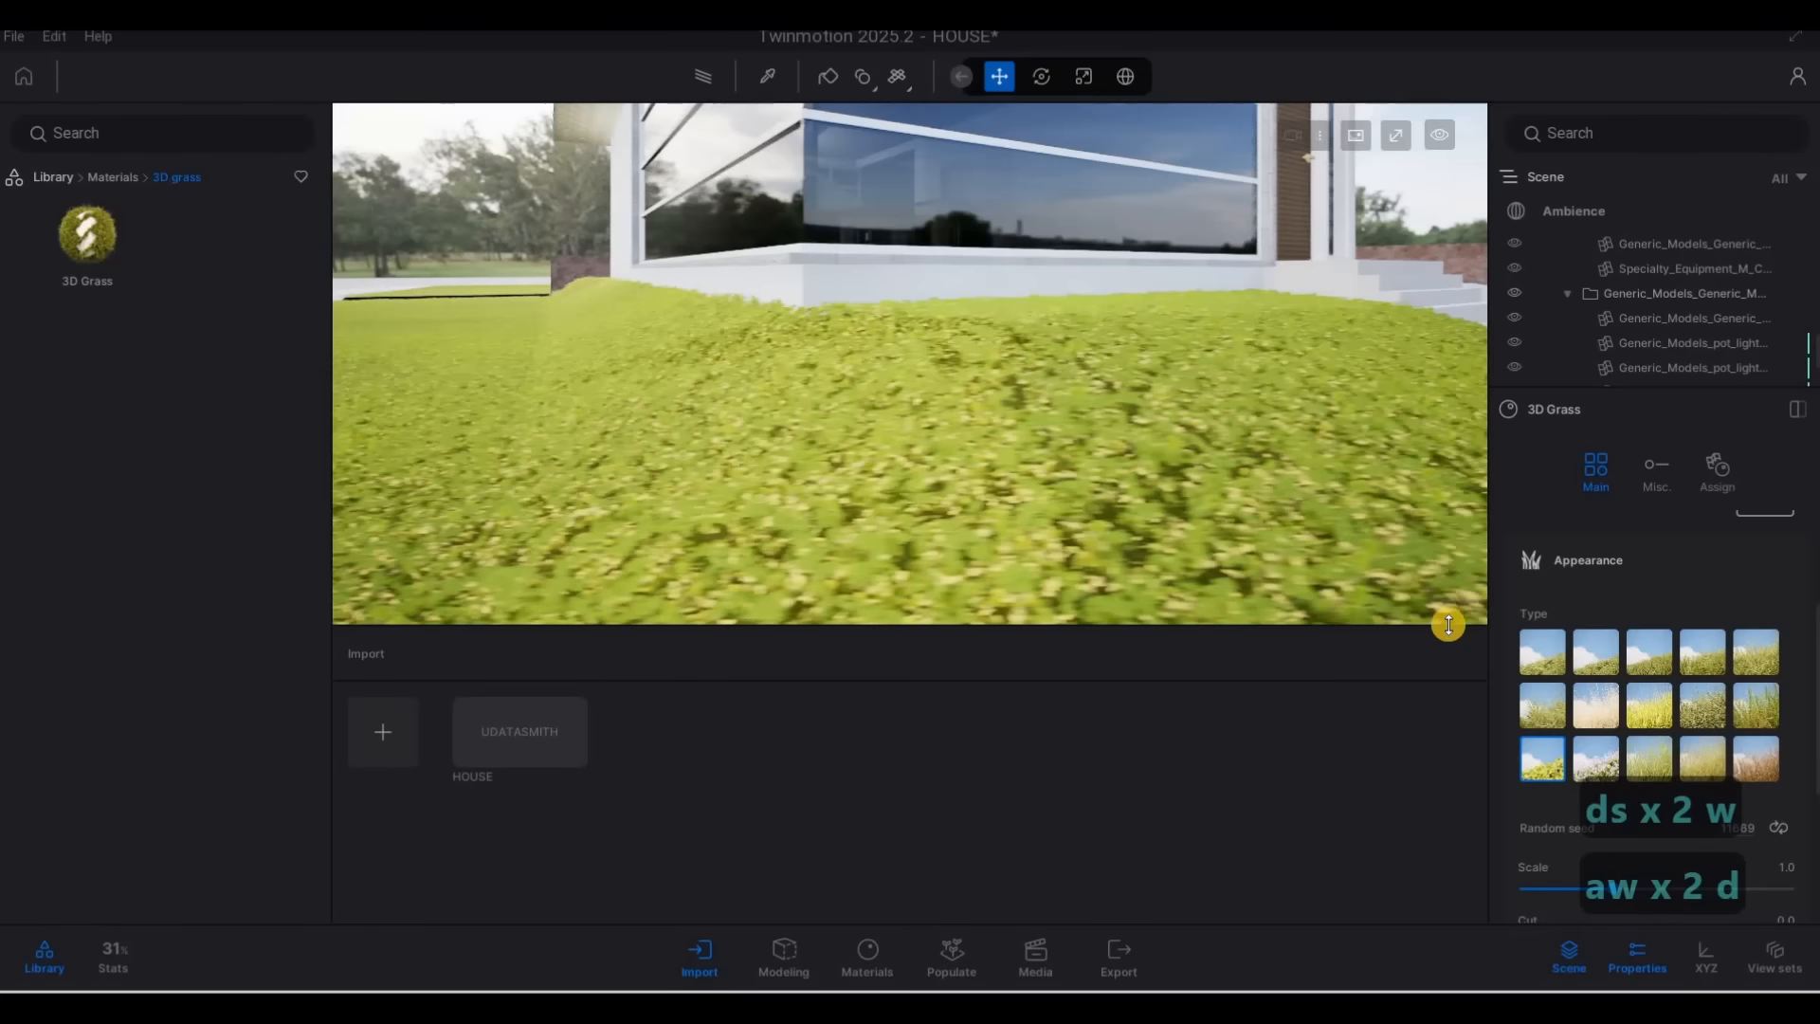
Try the Kikuyu grass type on the lawn, followed by the Thatching type
{"action": "left_click", "coordinate": [1664, 759]}
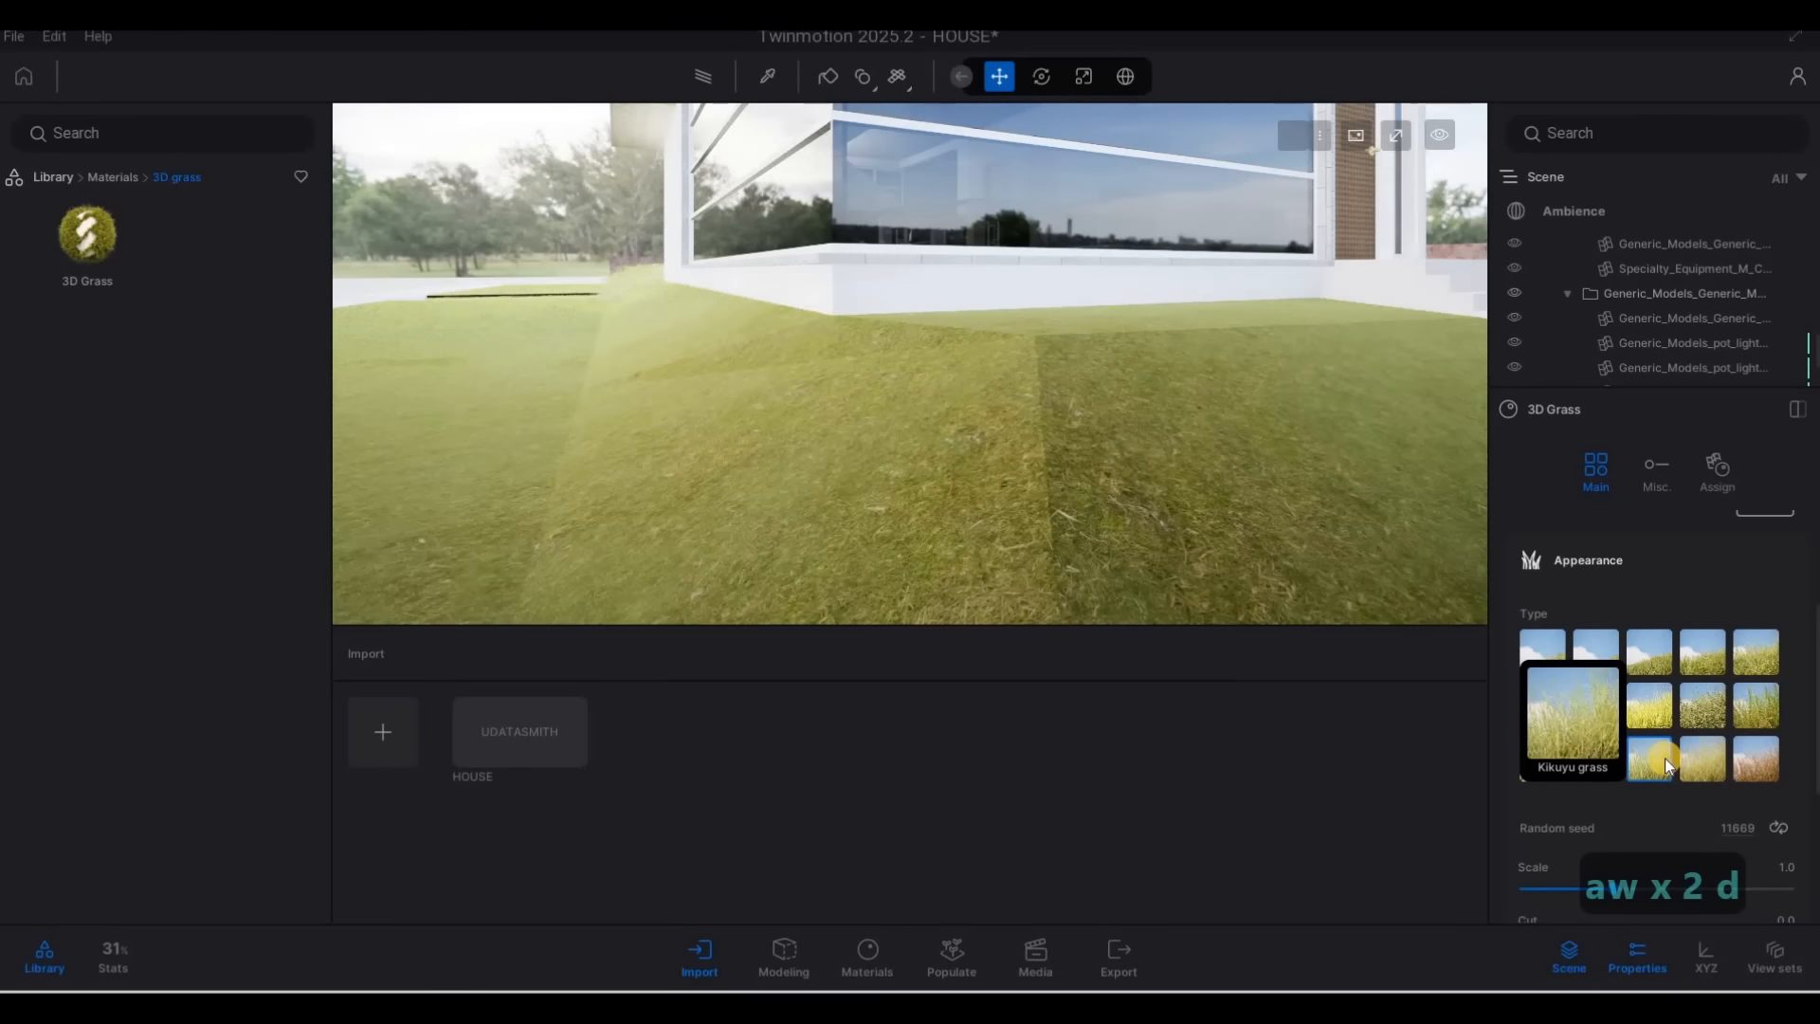
{"action": "key", "text": "d"}
{"action": "key", "text": "s"}
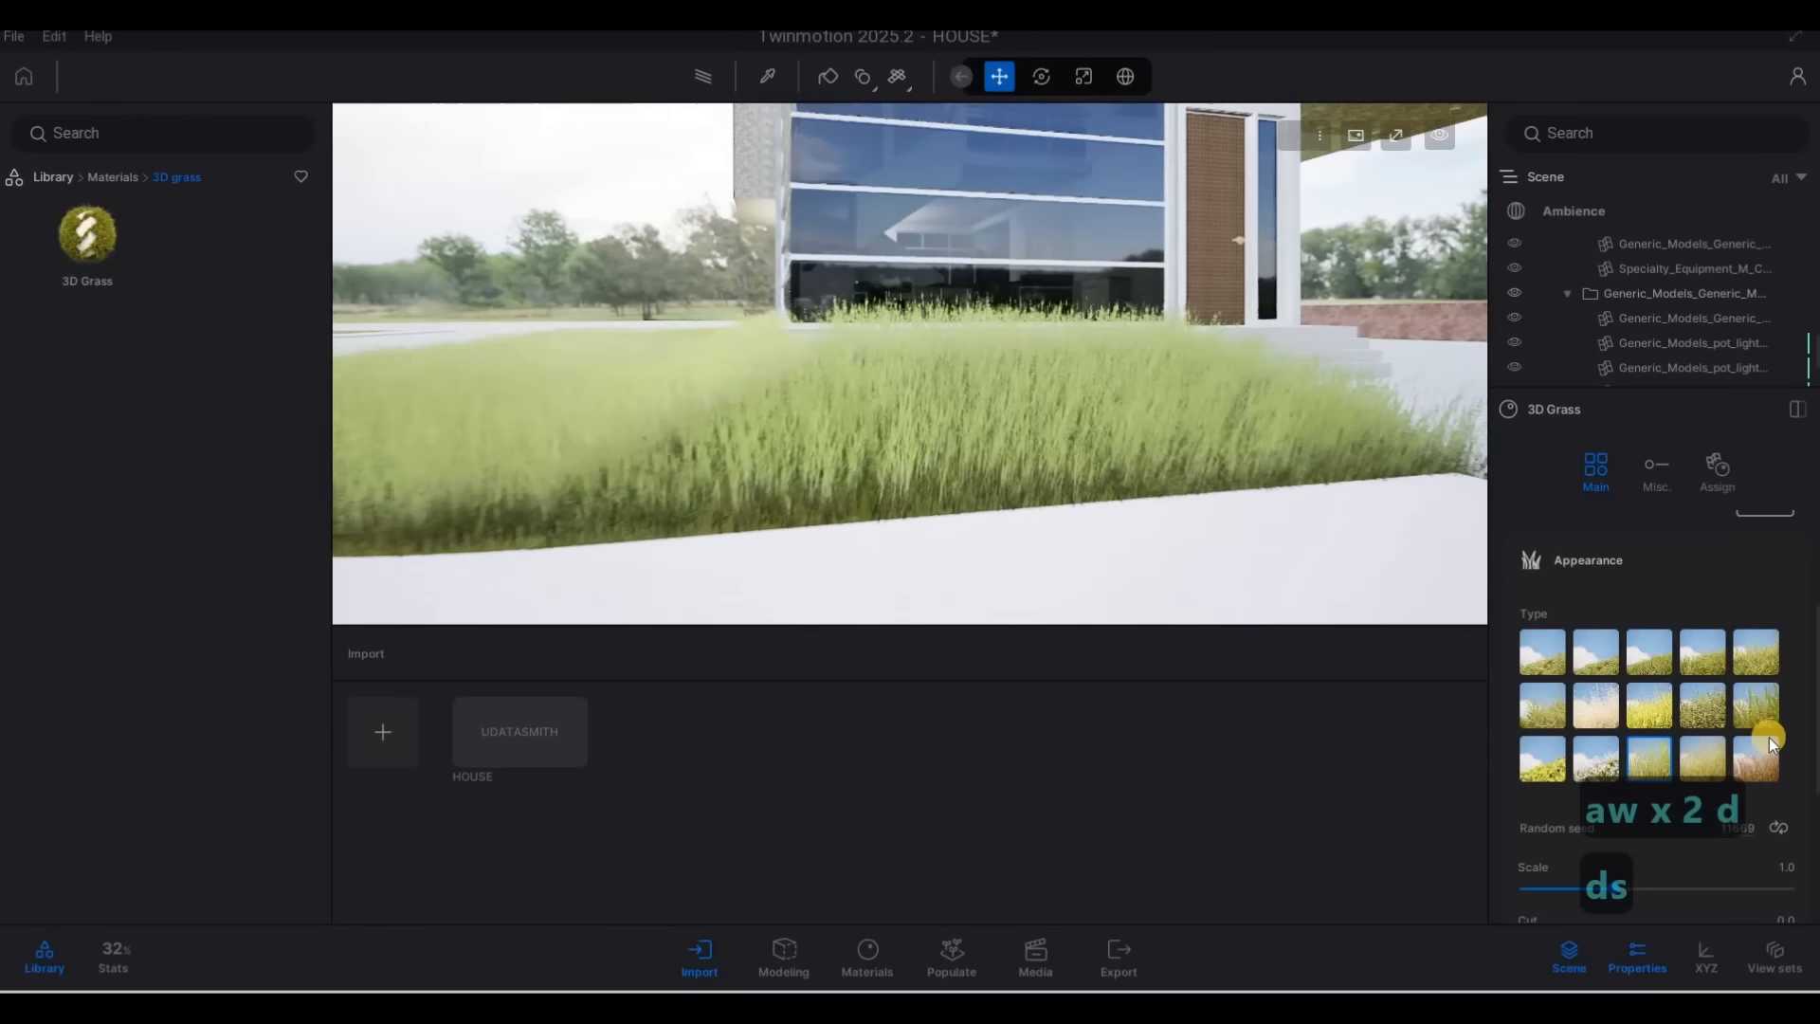
{"action": "left_click", "coordinate": [1703, 781]}
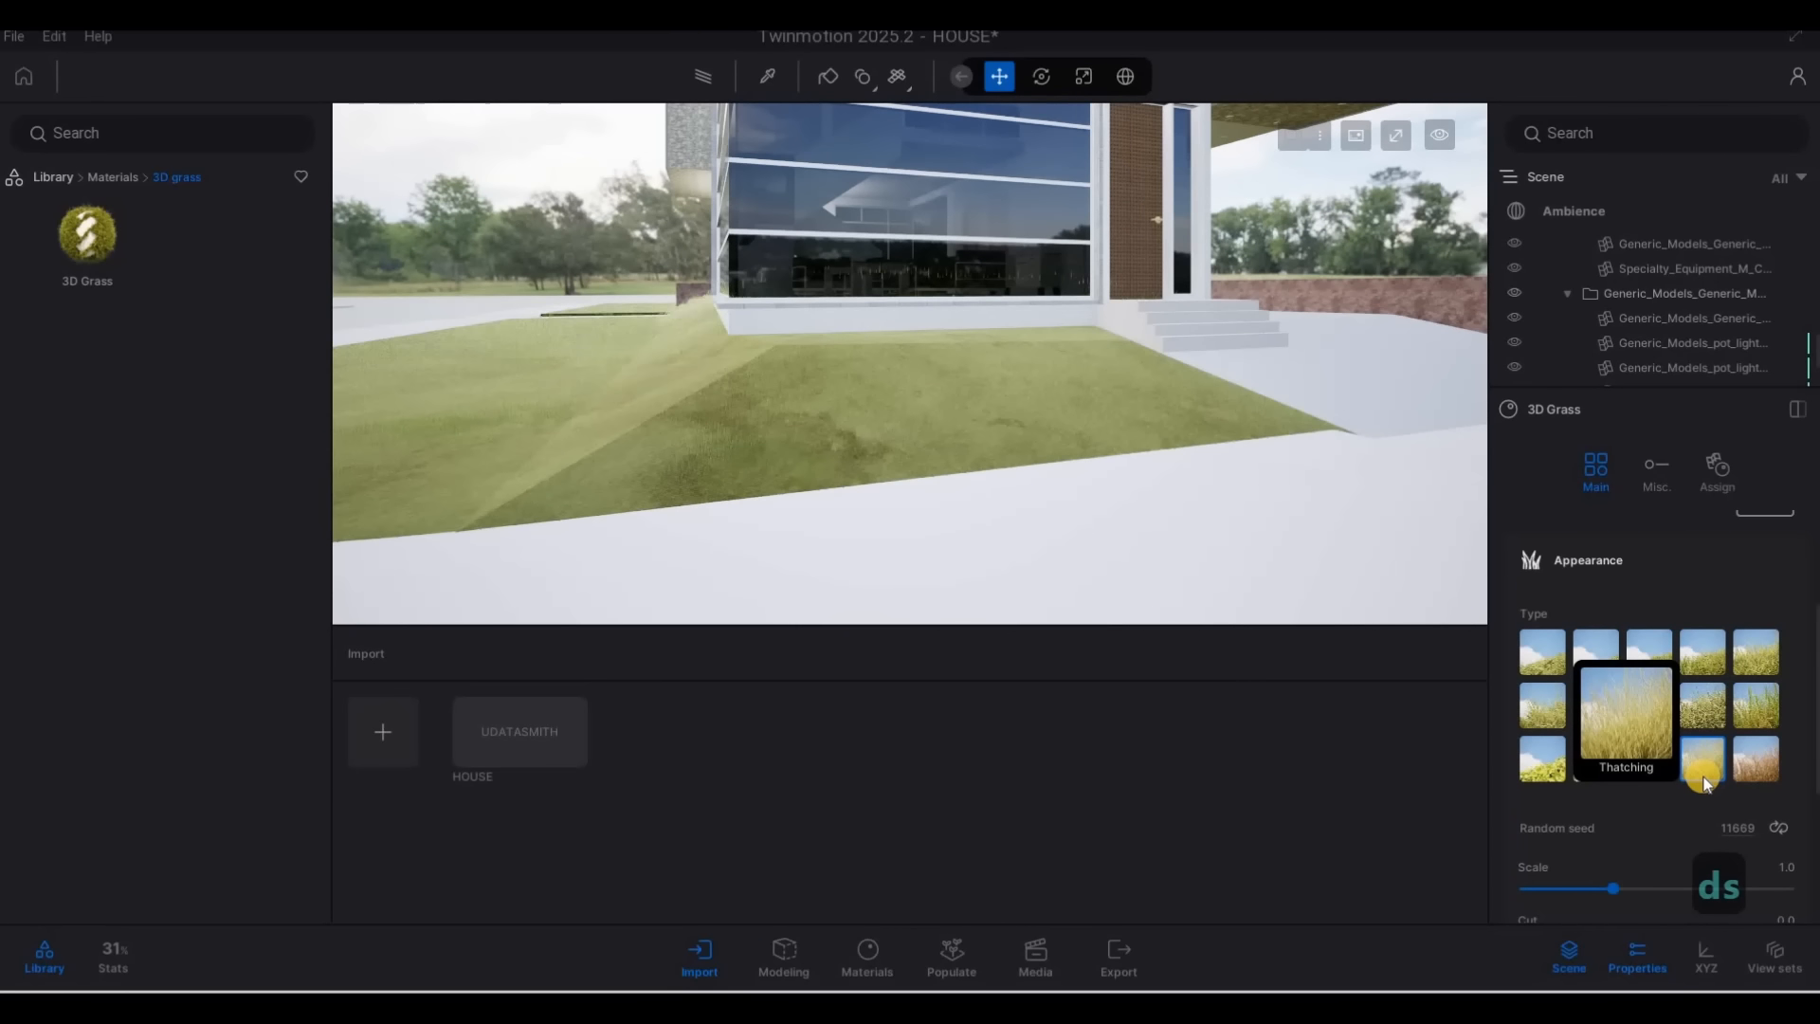
Try the Dead shrubs appearance type and view the lawn from the street and close up
{"action": "left_click", "coordinate": [1761, 768]}
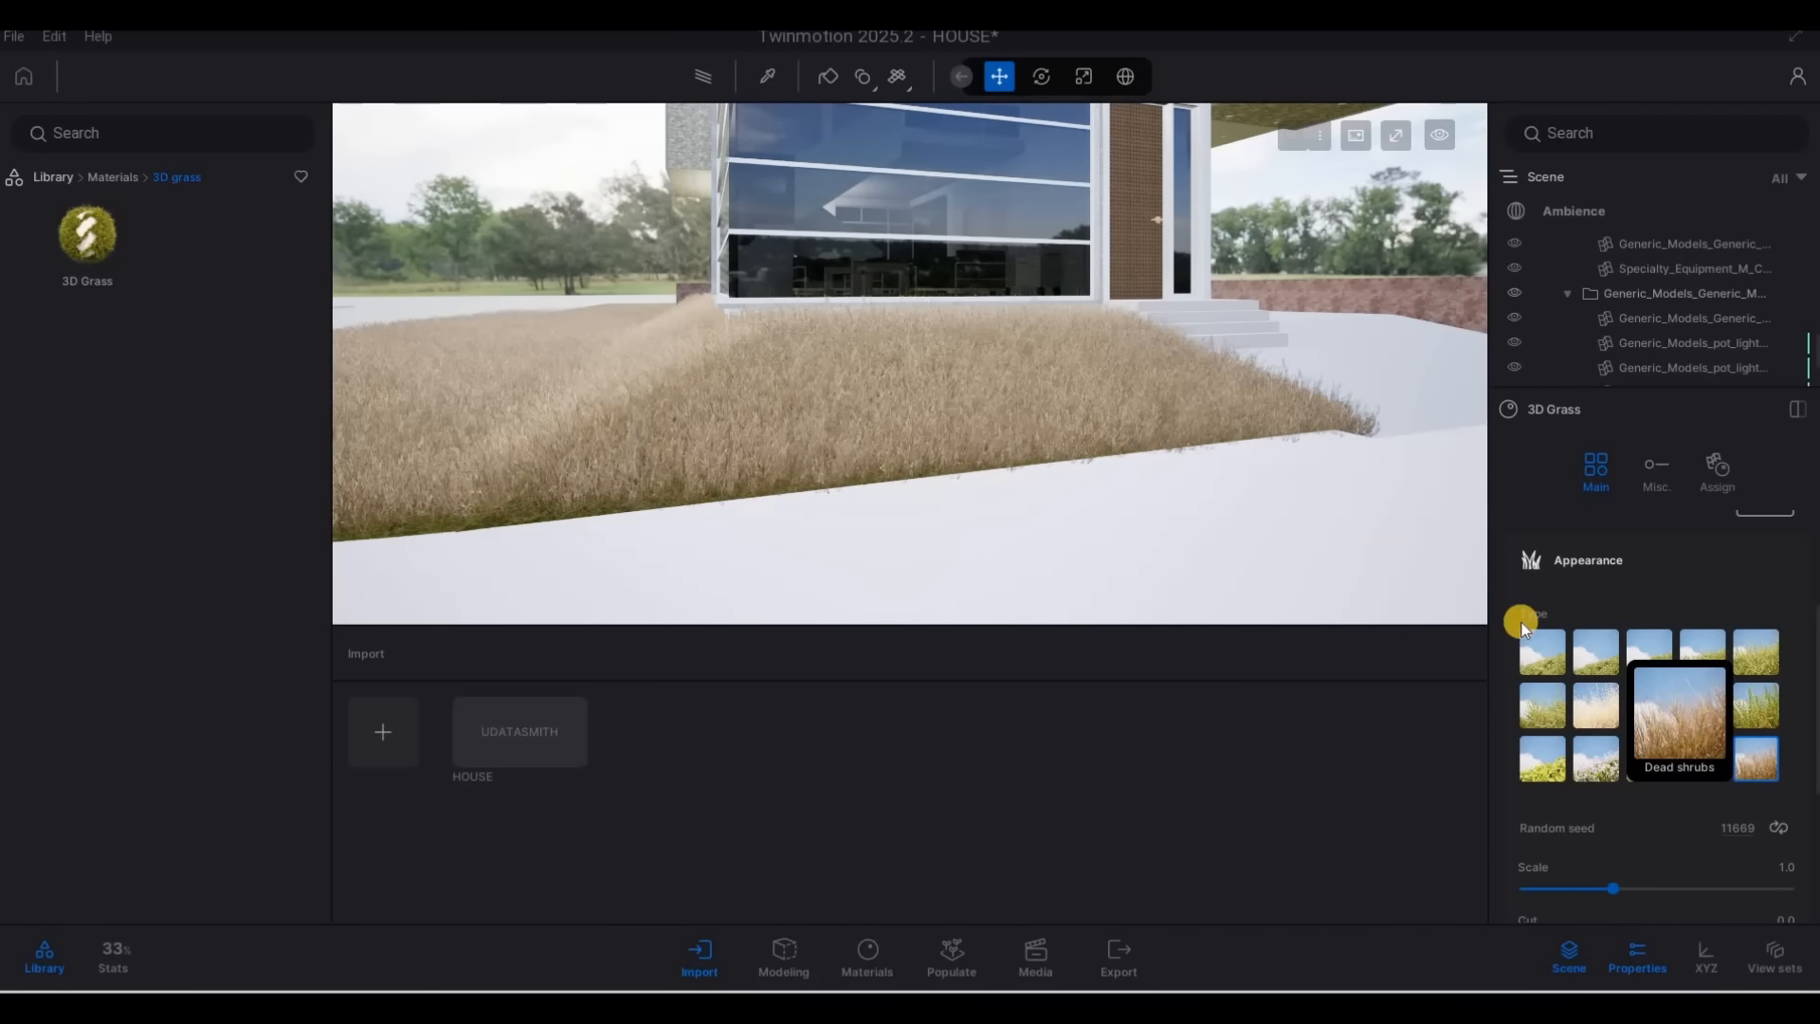
{"action": "key", "text": "s"}
{"action": "key", "text": "s"}
{"action": "key", "text": "s"}
{"action": "key", "text": "s"}
{"action": "key", "text": "s"}
{"action": "key", "text": "s"}
{"action": "key", "text": "s"}
{"action": "key", "text": "s"}
{"action": "key", "text": "s"}
{"action": "key", "text": "s"}
{"action": "key", "text": "w"}
{"action": "key", "text": "w"}
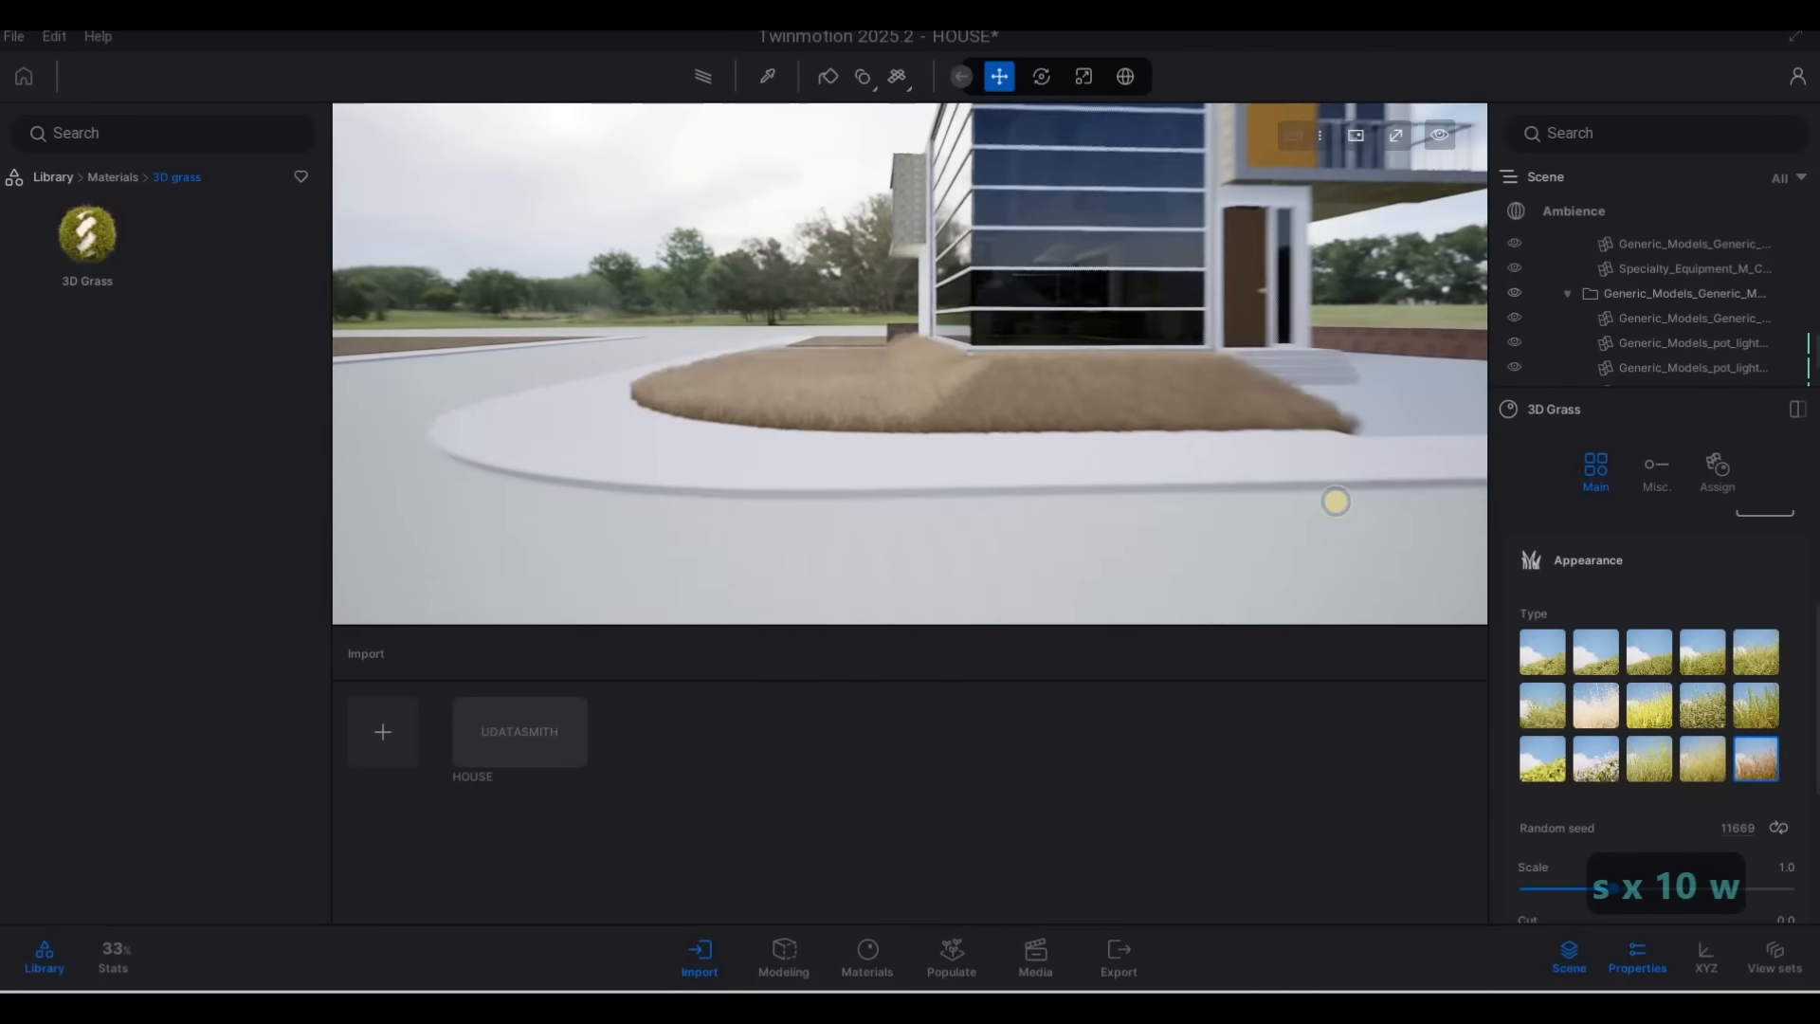
{"action": "key", "text": "w"}
{"action": "key", "text": "a"}
{"action": "key", "text": "w"}
{"action": "key", "text": "d"}
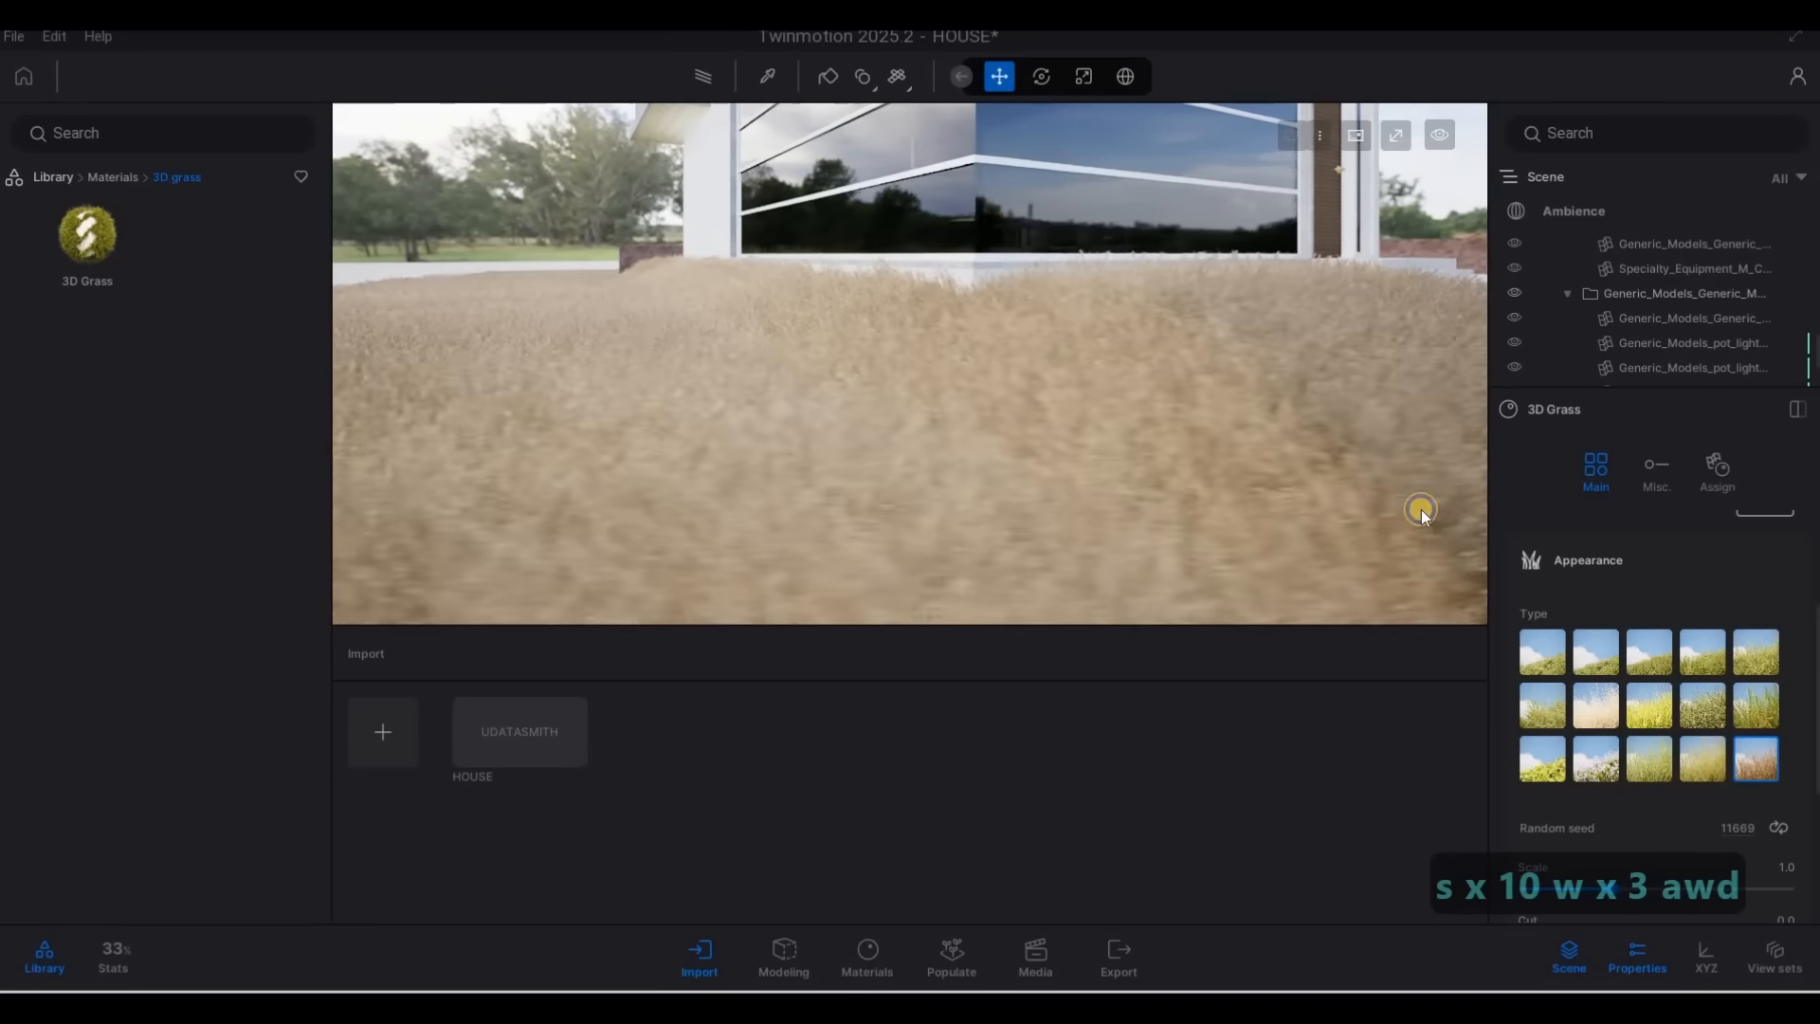
{"action": "key", "text": "d"}
{"action": "key", "text": "d"}
{"action": "key", "text": "s"}
Try the fifth grass type in the first row, and switch the 3D grass back to Swamp grass
{"action": "left_click", "coordinate": [1762, 659]}
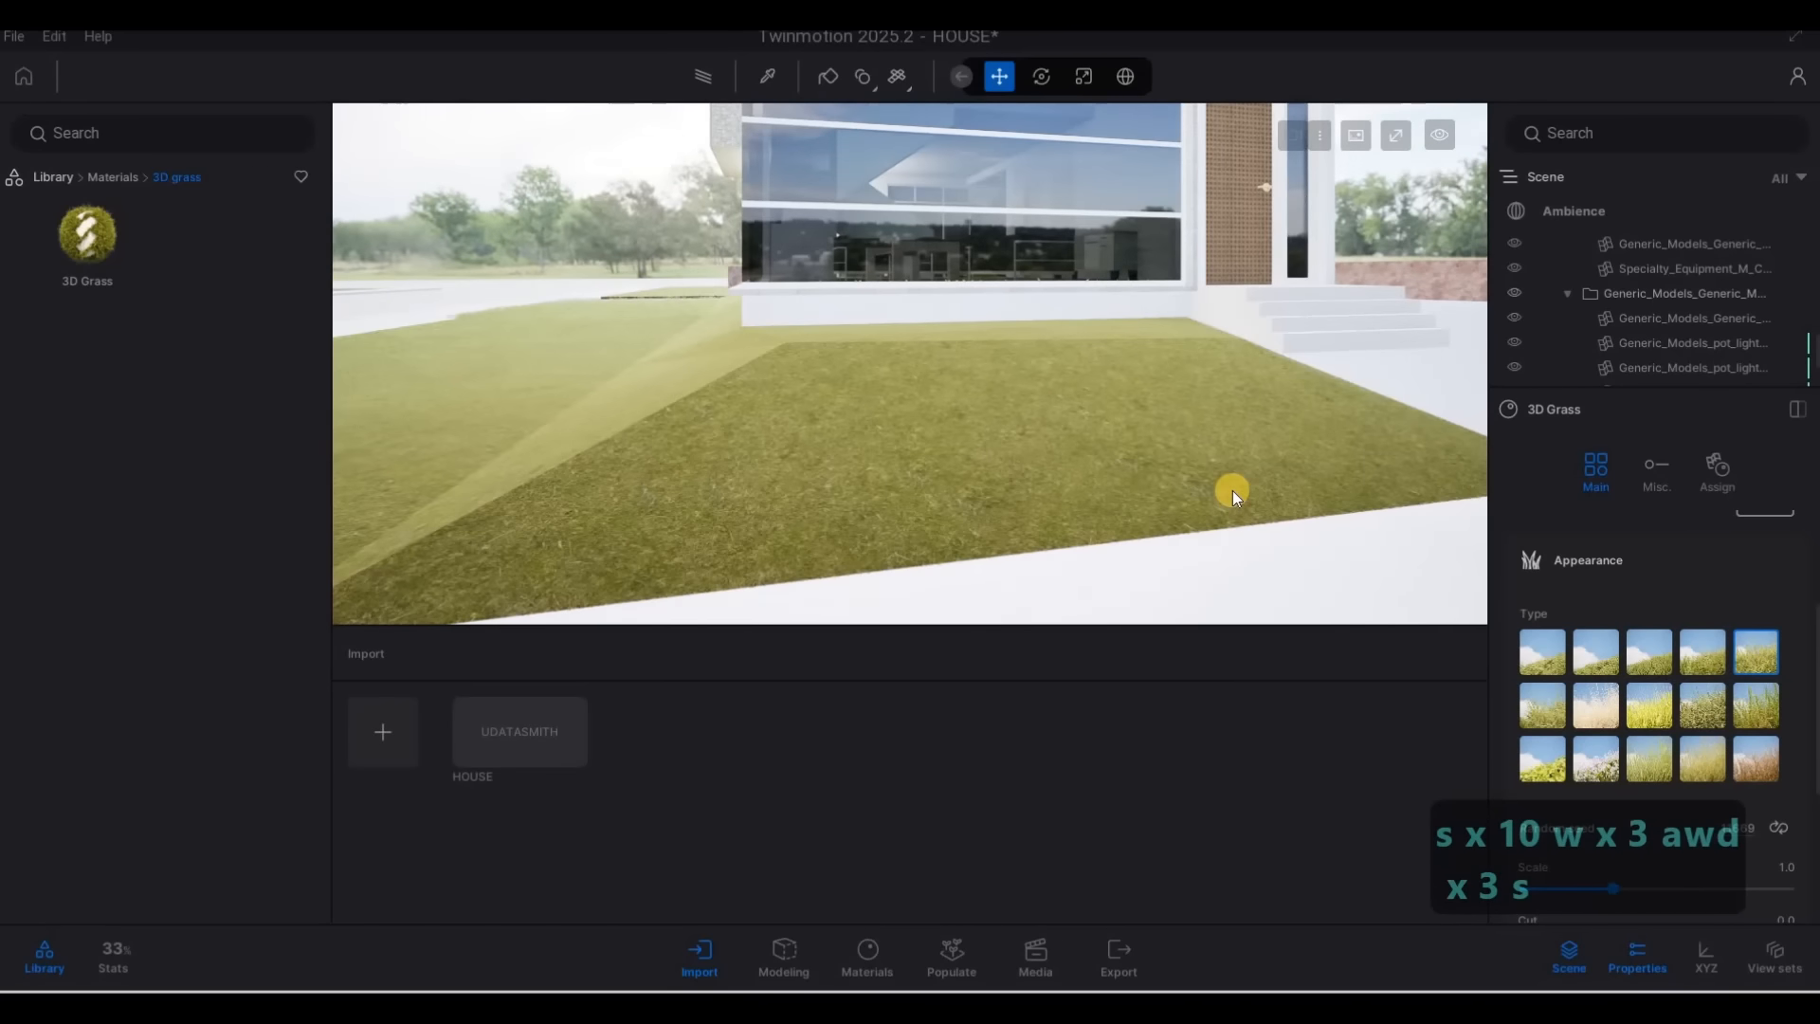
{"action": "key", "text": "s"}
{"action": "key", "text": "w"}
{"action": "key", "text": "a"}
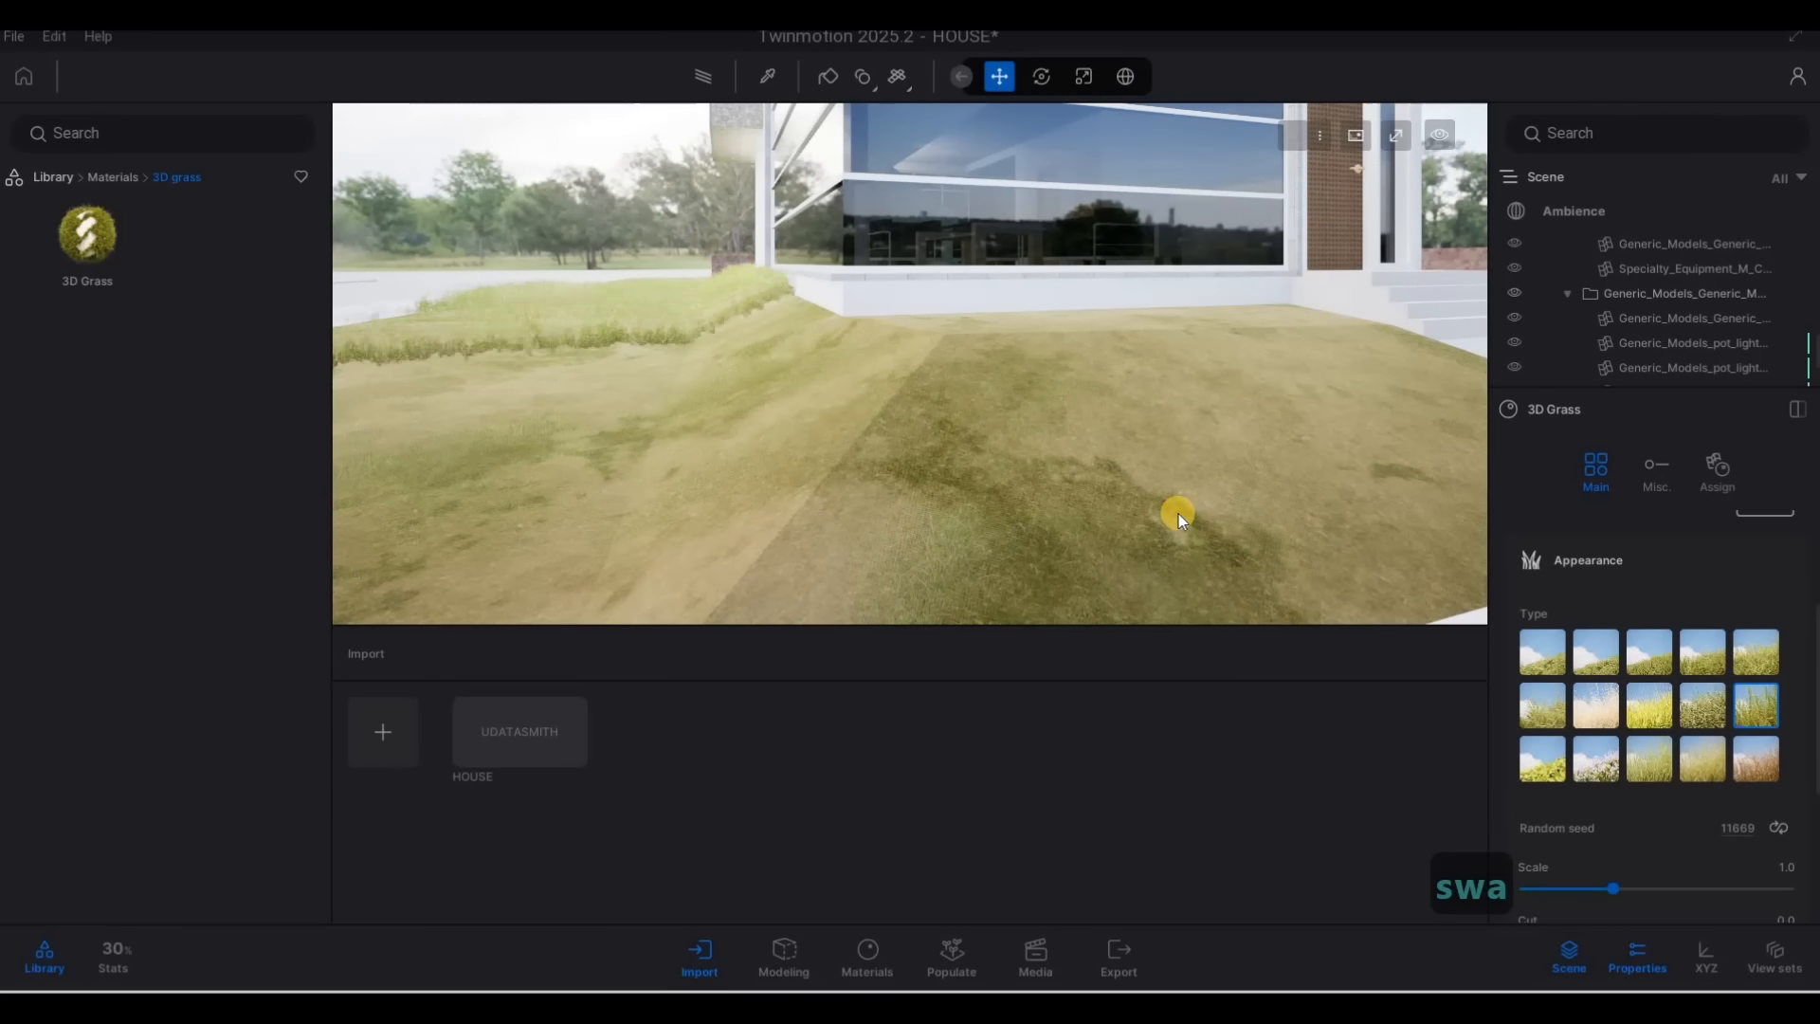
Reduce the swamp grass scale to 0.6
{"action": "key", "text": "s"}
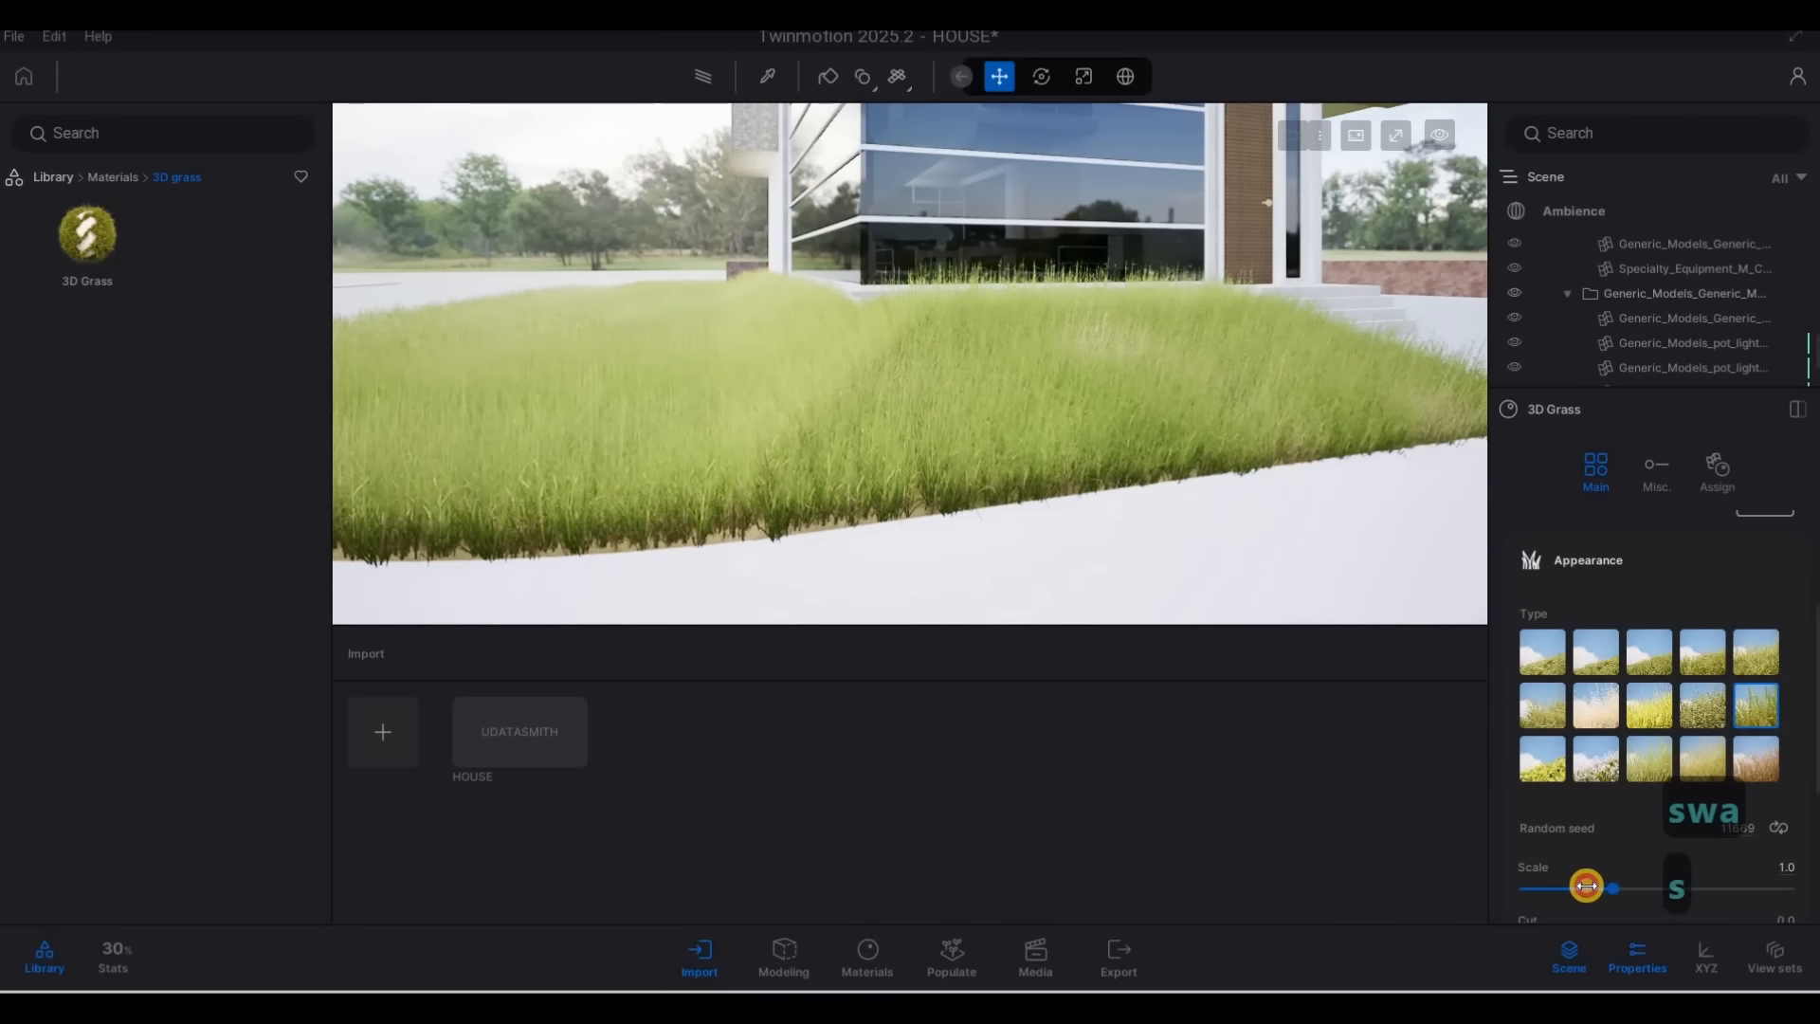
{"action": "left_click", "coordinate": [1585, 885]}
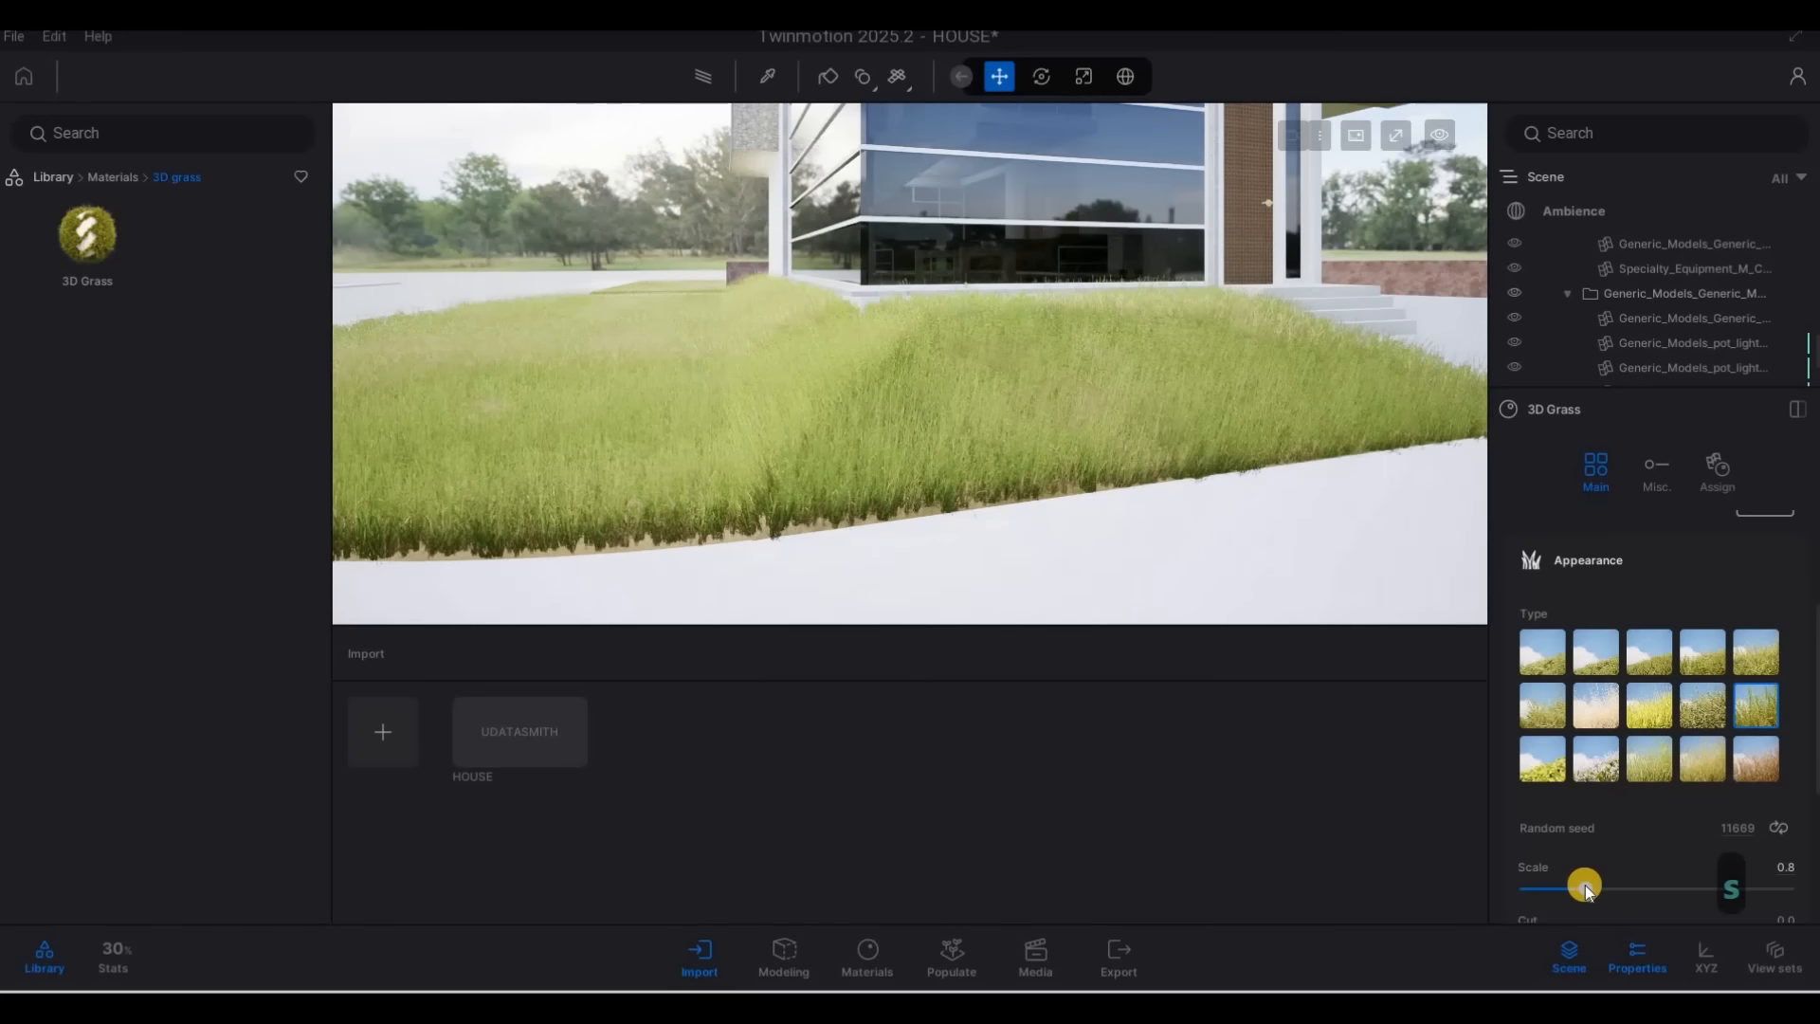
{"action": "left_click_drag", "start_coordinate": [1600, 885], "coordinate": [1536, 874]}
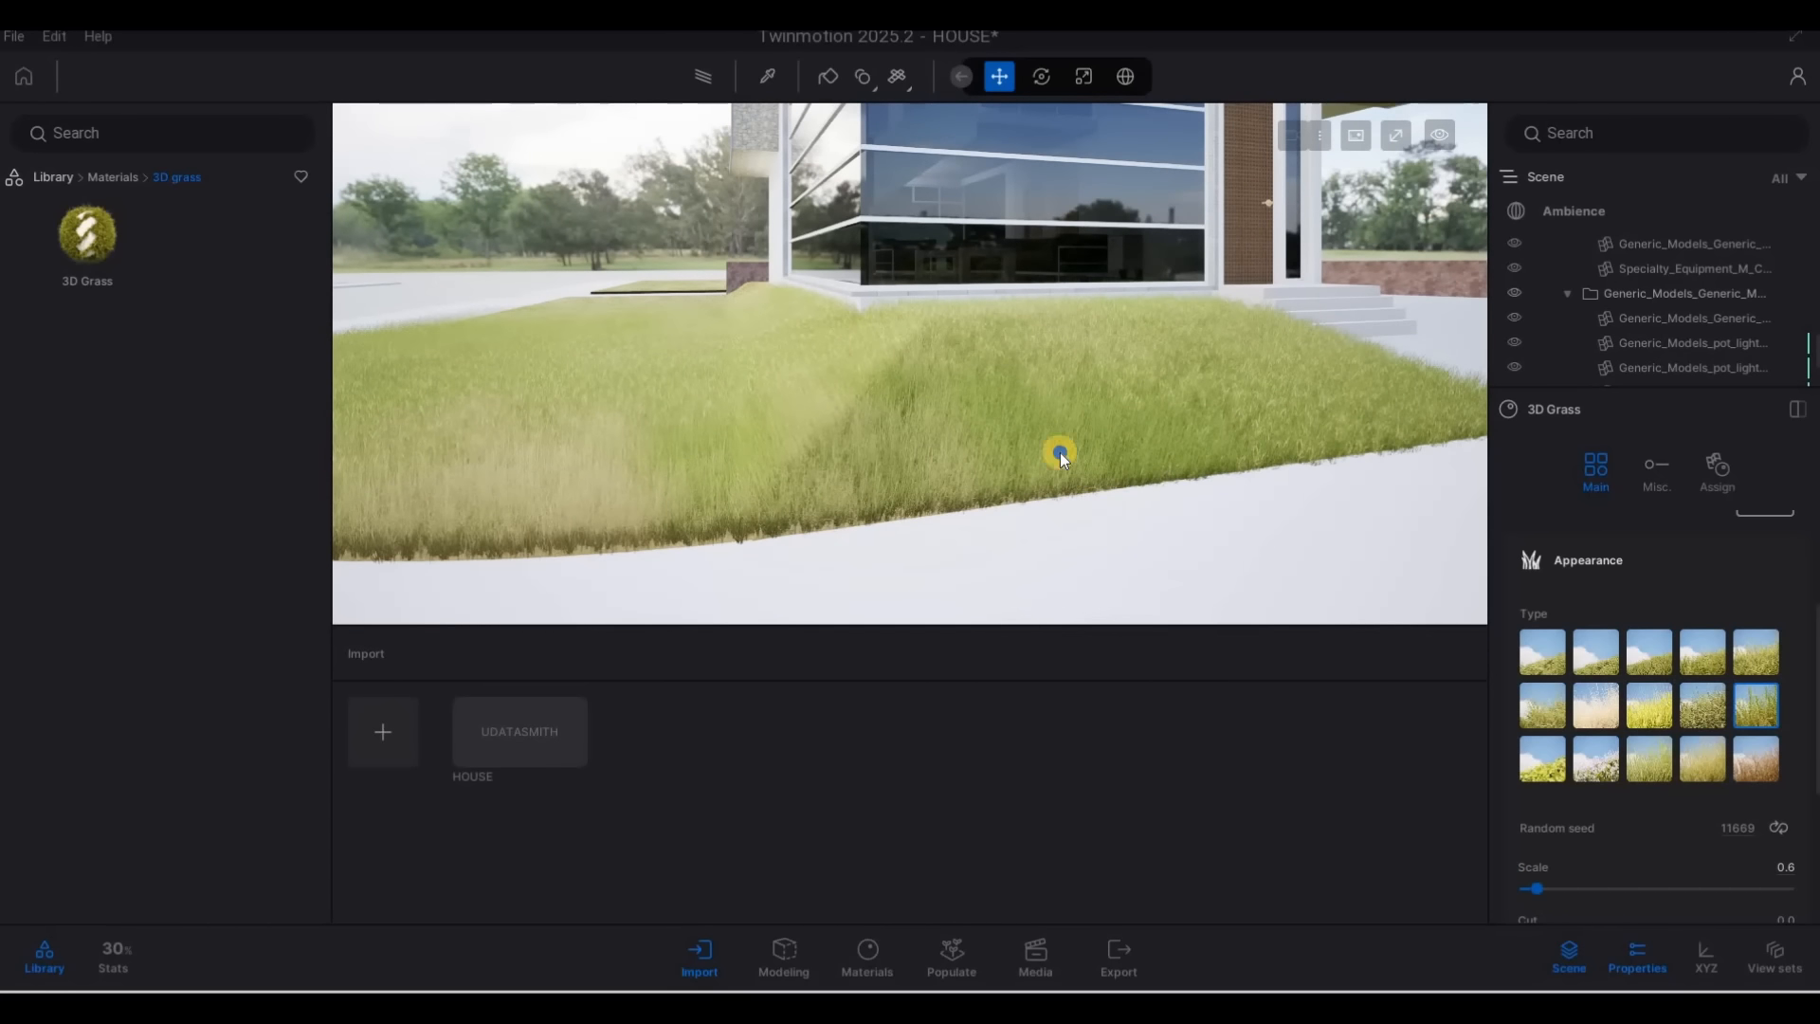
Inspect the rescaled swamp grass on the front lawn, both close to the glass facade and from the paving
{"action": "key", "text": "w"}
{"action": "key", "text": "w"}
{"action": "key", "text": "w"}
{"action": "key", "text": "w"}
{"action": "key", "text": "w"}
{"action": "key", "text": "w"}
{"action": "key", "text": "d"}
{"action": "key", "text": "e"}
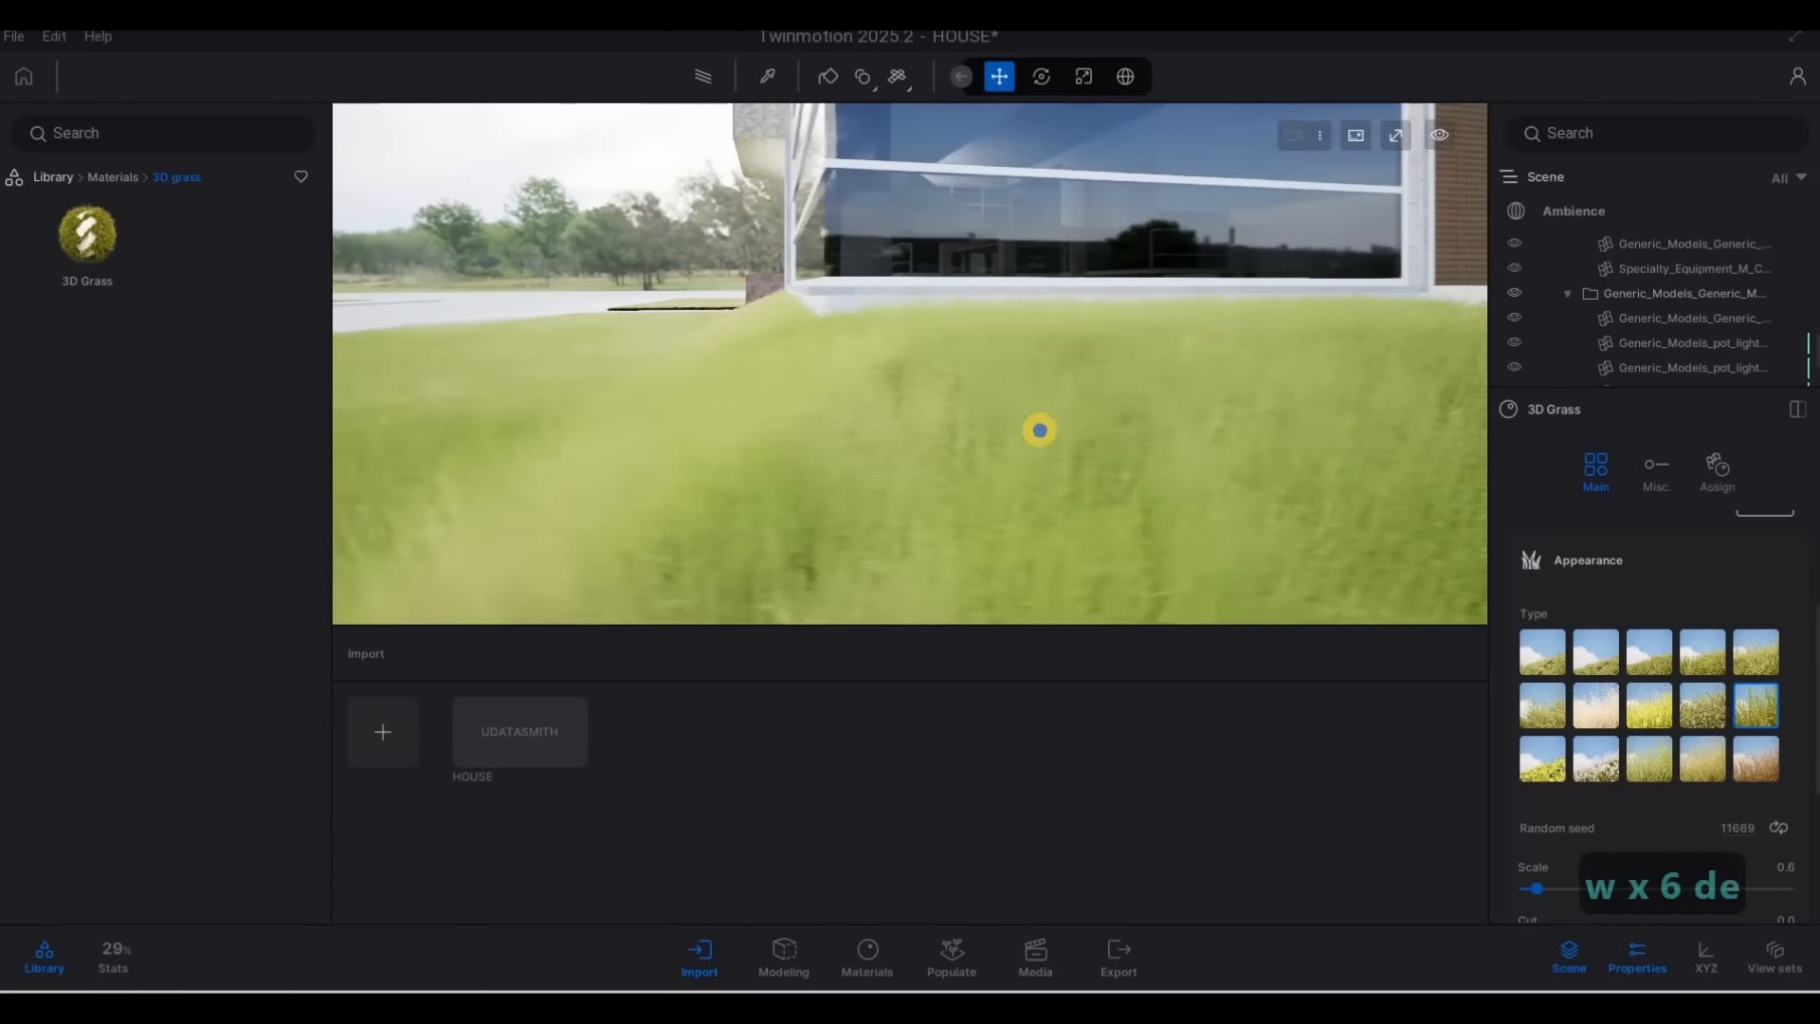
{"action": "key", "text": "s"}
{"action": "key", "text": "d"}
{"action": "key", "text": "q"}
{"action": "key", "text": "s"}
{"action": "key", "text": "s"}
{"action": "key", "text": "s"}
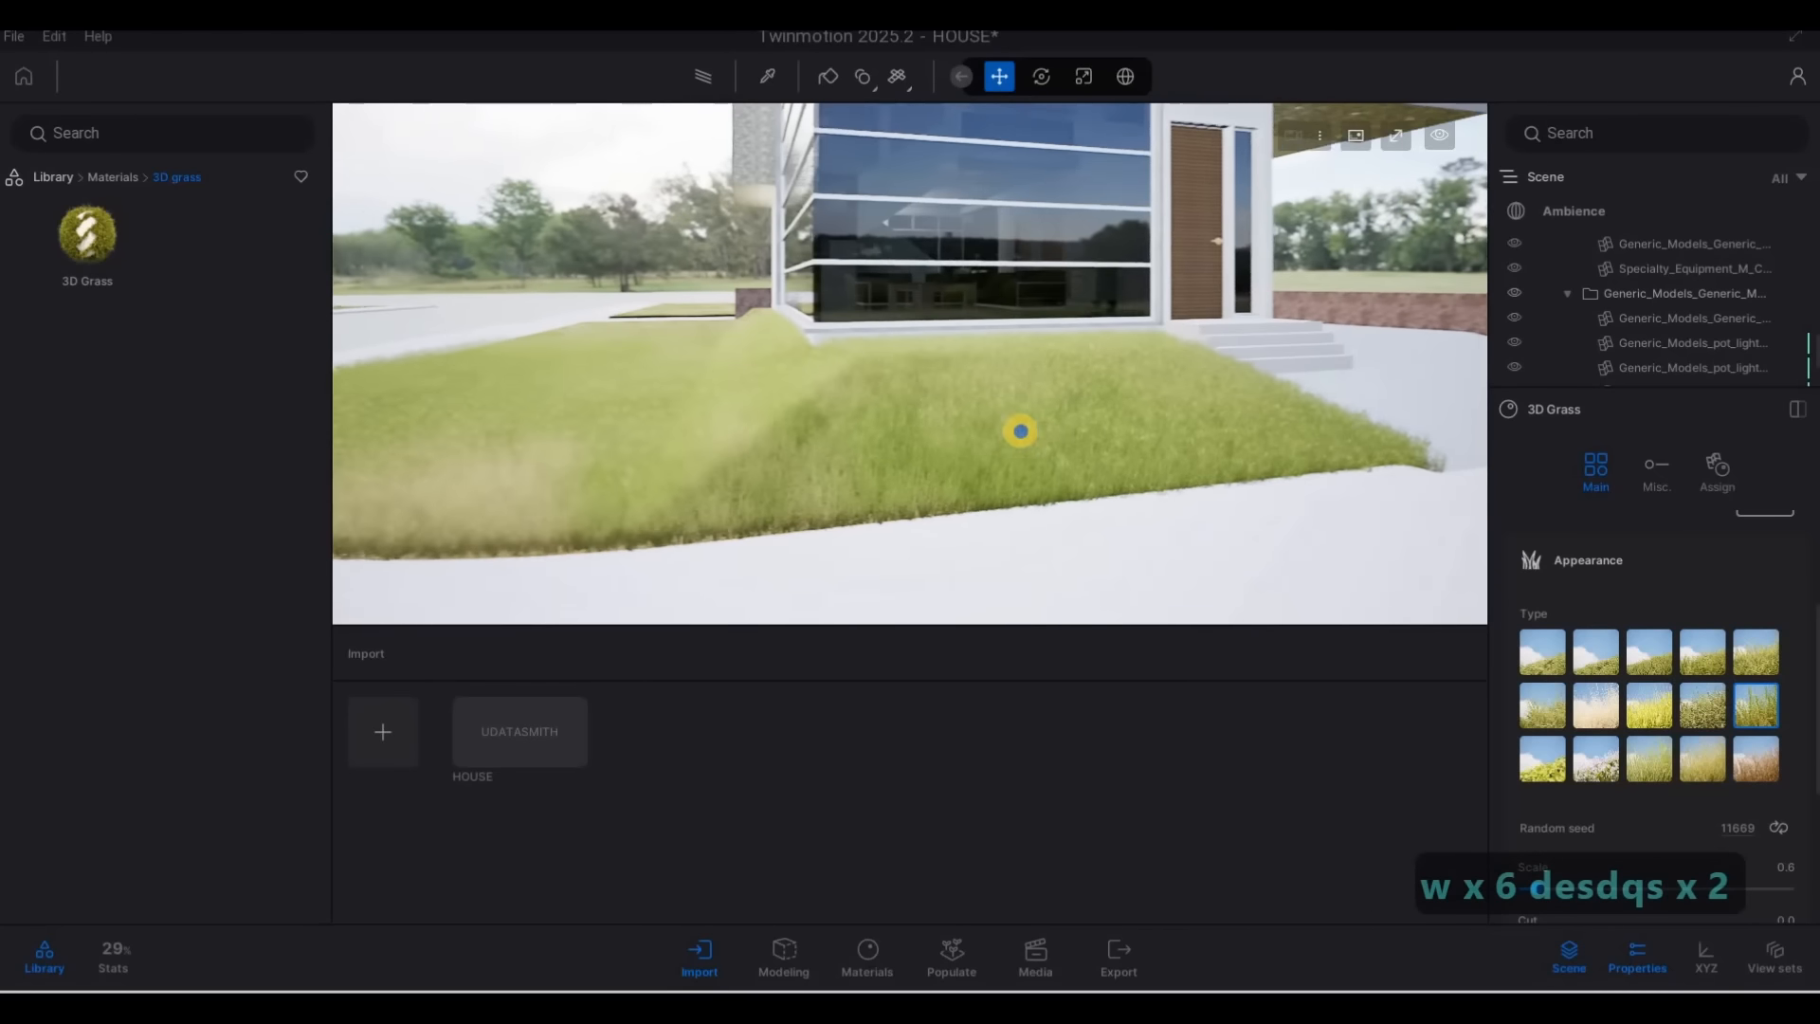
{"action": "key", "text": "s"}
{"action": "key", "text": "d"}
Examine the grass past the entrance walkway, along the brick wall and the lawn beside it
{"action": "key", "text": "w"}
{"action": "key", "text": "w"}
{"action": "key", "text": "w"}
{"action": "key", "text": "w"}
{"action": "key", "text": "w"}
{"action": "key", "text": "w"}
{"action": "key", "text": "w"}
{"action": "key", "text": "w"}
{"action": "key", "text": "w"}
{"action": "key", "text": "w"}
{"action": "key", "text": "w"}
{"action": "key", "text": "w"}
{"action": "key", "text": "w"}
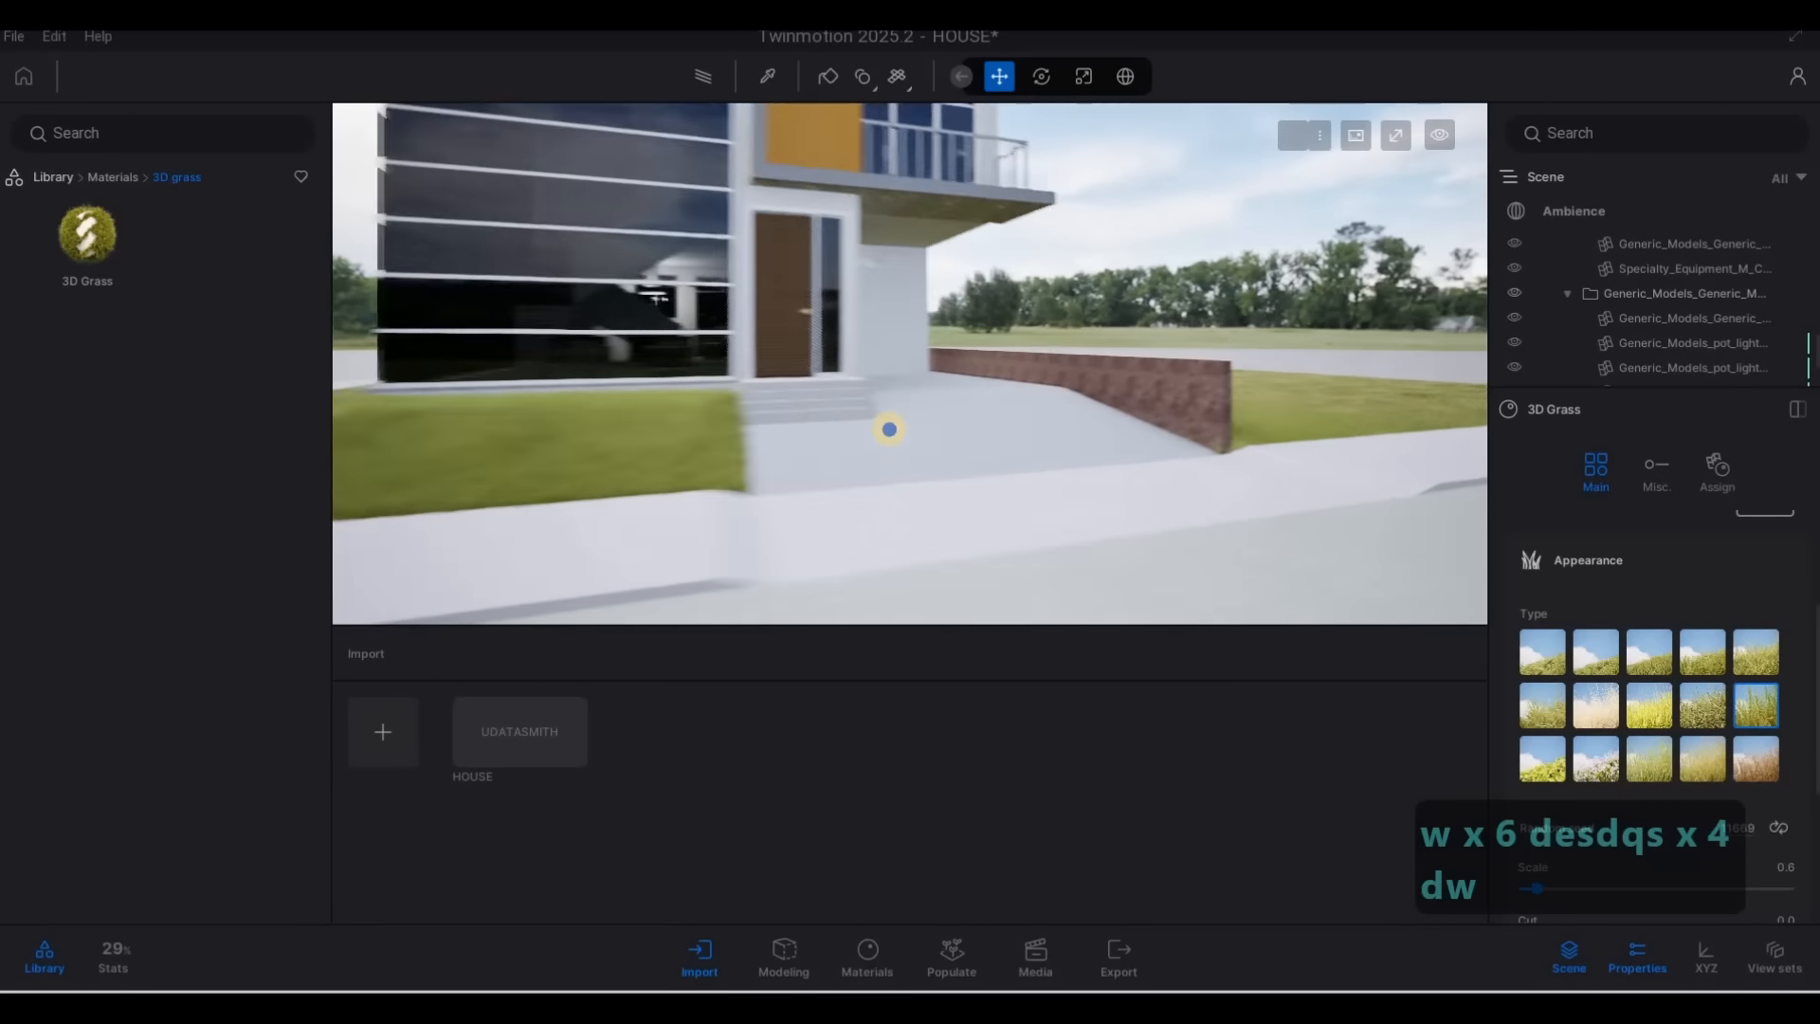
{"action": "key", "text": "w"}
{"action": "key", "text": "w"}
{"action": "key", "text": "w"}
{"action": "key", "text": "w"}
{"action": "key", "text": "w"}
{"action": "key", "text": "w"}
{"action": "key", "text": "w"}
{"action": "key", "text": "e"}
{"action": "key", "text": "a"}
{"action": "key", "text": "a"}
{"action": "key", "text": "a"}
{"action": "key", "text": "a"}
{"action": "key", "text": "a"}
{"action": "key", "text": "a"}
{"action": "key", "text": "a"}
{"action": "key", "text": "a"}
{"action": "key", "text": "a"}
{"action": "key", "text": "a"}
{"action": "key", "text": "a"}
{"action": "key", "text": "a"}
{"action": "key", "text": "a"}
{"action": "key", "text": "a"}
{"action": "key", "text": "a"}
{"action": "key", "text": "a"}
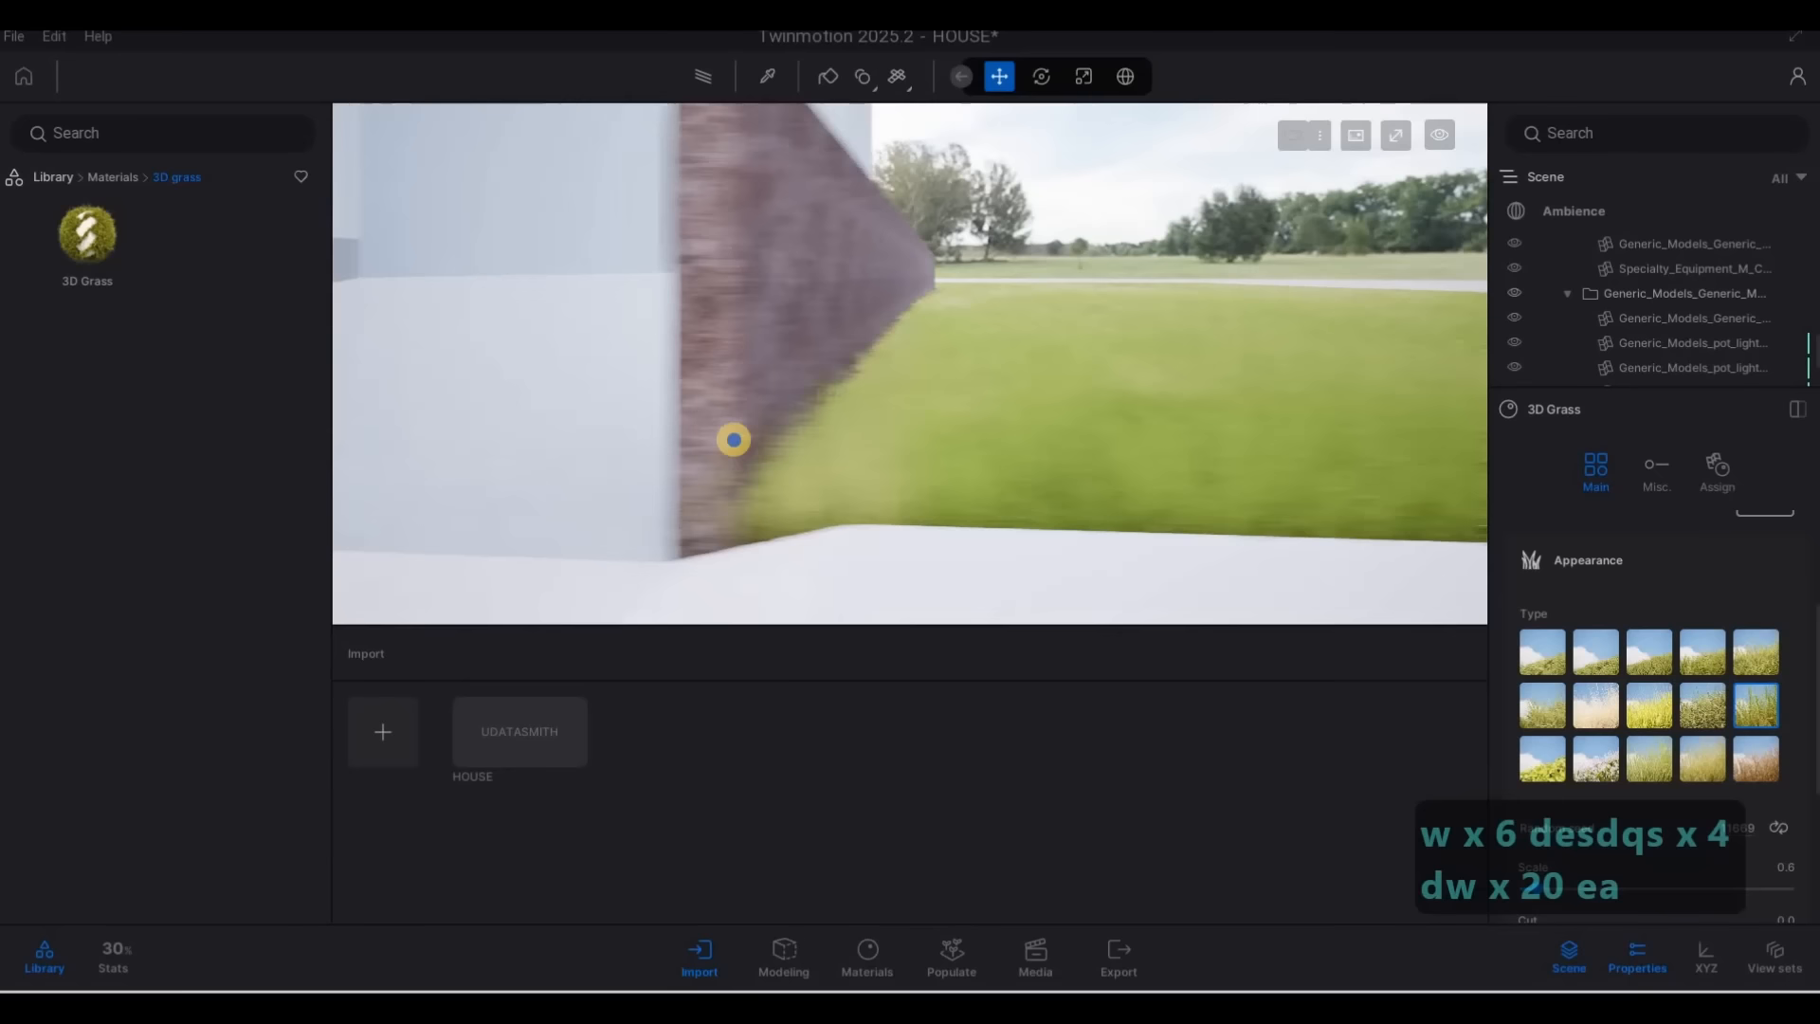
Examine the grass from the brick wall back across the front lawn to the corner of the glass facade
{"action": "key", "text": "a"}
{"action": "key", "text": "a"}
{"action": "key", "text": "a"}
{"action": "key", "text": "a"}
{"action": "key", "text": "a"}
{"action": "key", "text": "a"}
{"action": "key", "text": "a"}
{"action": "key", "text": "a"}
{"action": "key", "text": "a"}
{"action": "key", "text": "a"}
{"action": "key", "text": "a"}
{"action": "key", "text": "a"}
{"action": "key", "text": "a"}
{"action": "key", "text": "a"}
{"action": "key", "text": "a"}
{"action": "key", "text": "a"}
{"action": "key", "text": "a"}
{"action": "key", "text": "a"}
{"action": "key", "text": "a"}
{"action": "key", "text": "a"}
{"action": "key", "text": "q"}
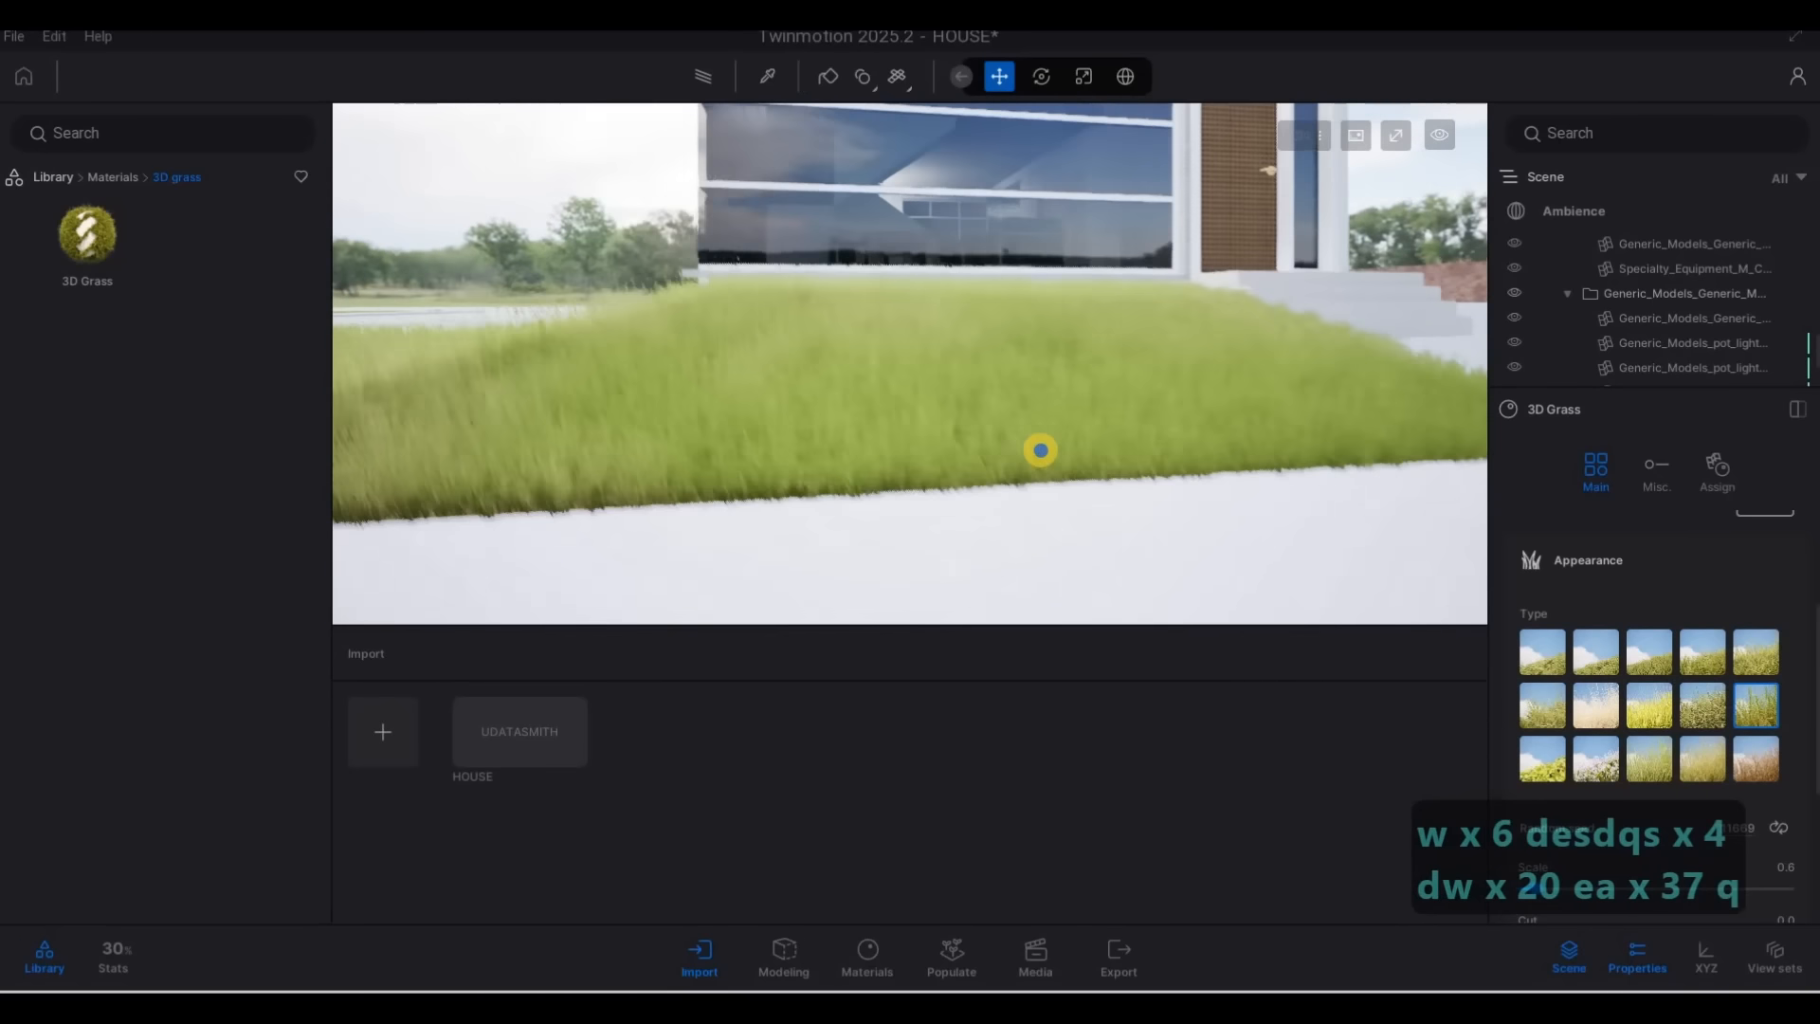
{"action": "key", "text": "a"}
{"action": "key", "text": "q"}
{"action": "key", "text": "a"}
{"action": "key", "text": "s"}
{"action": "key", "text": "d"}
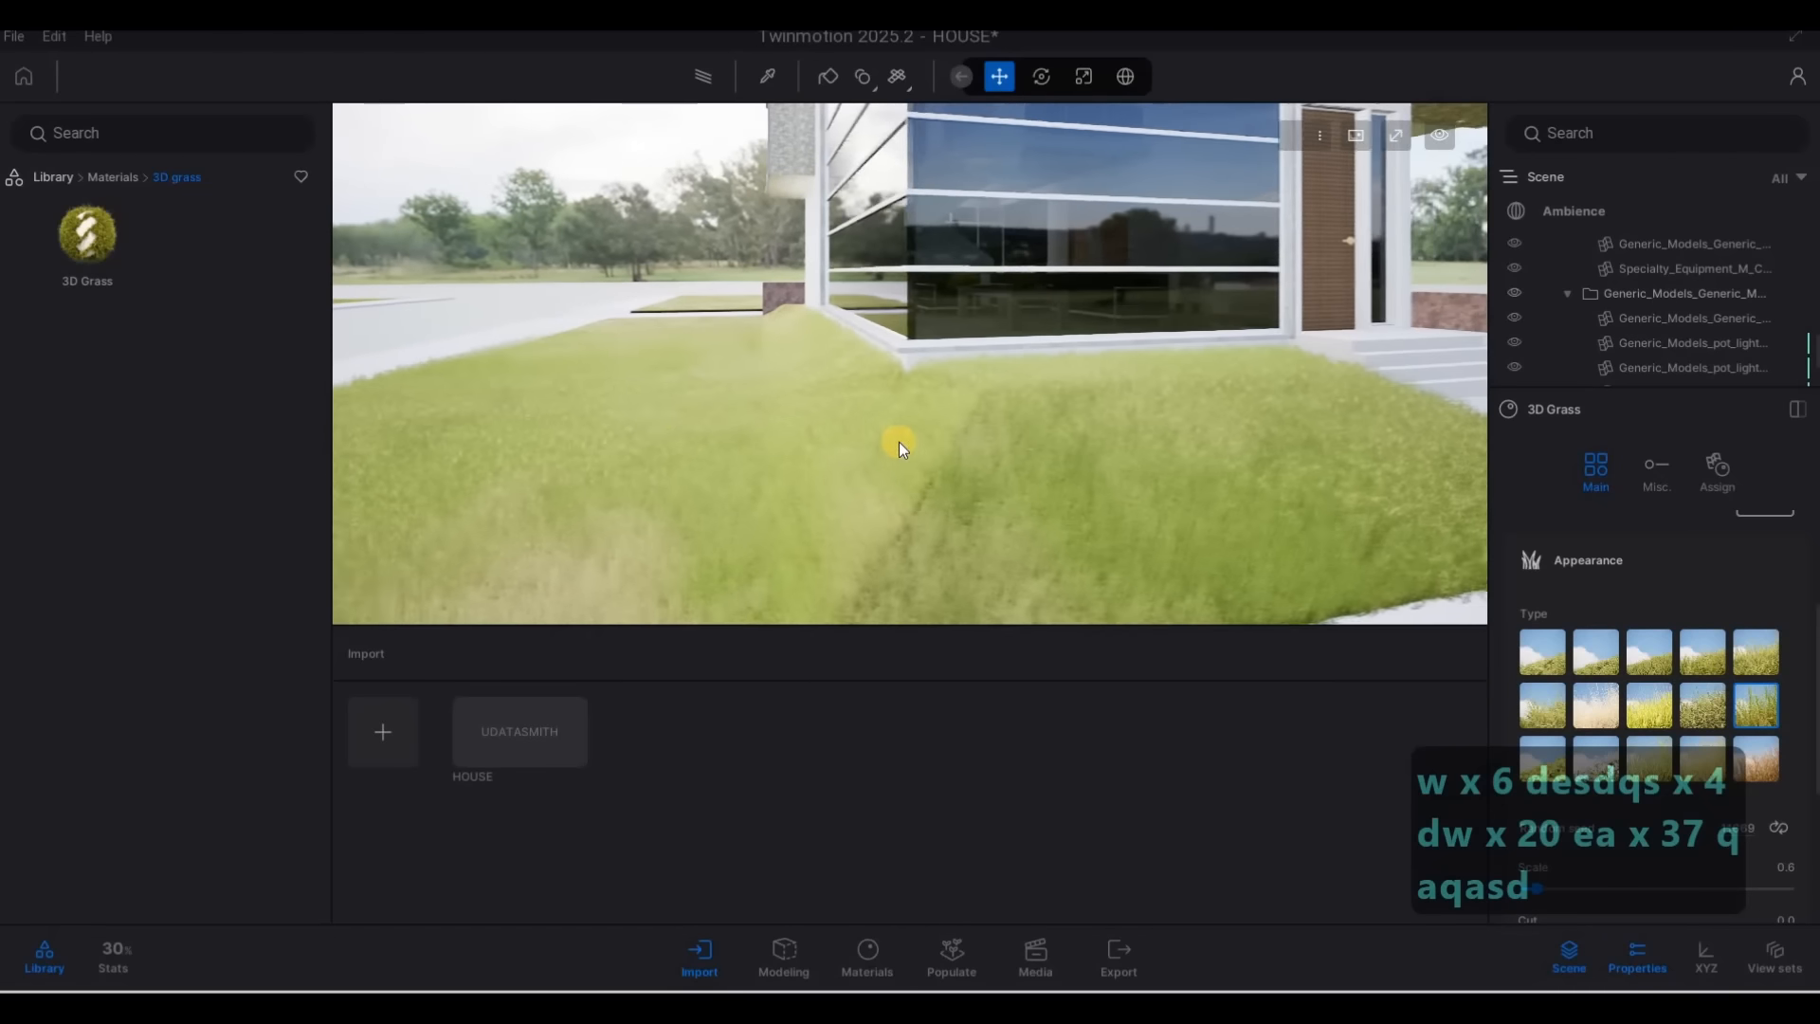
{"action": "key", "text": "s"}
{"action": "key", "text": "a"}
{"action": "key", "text": "w"}
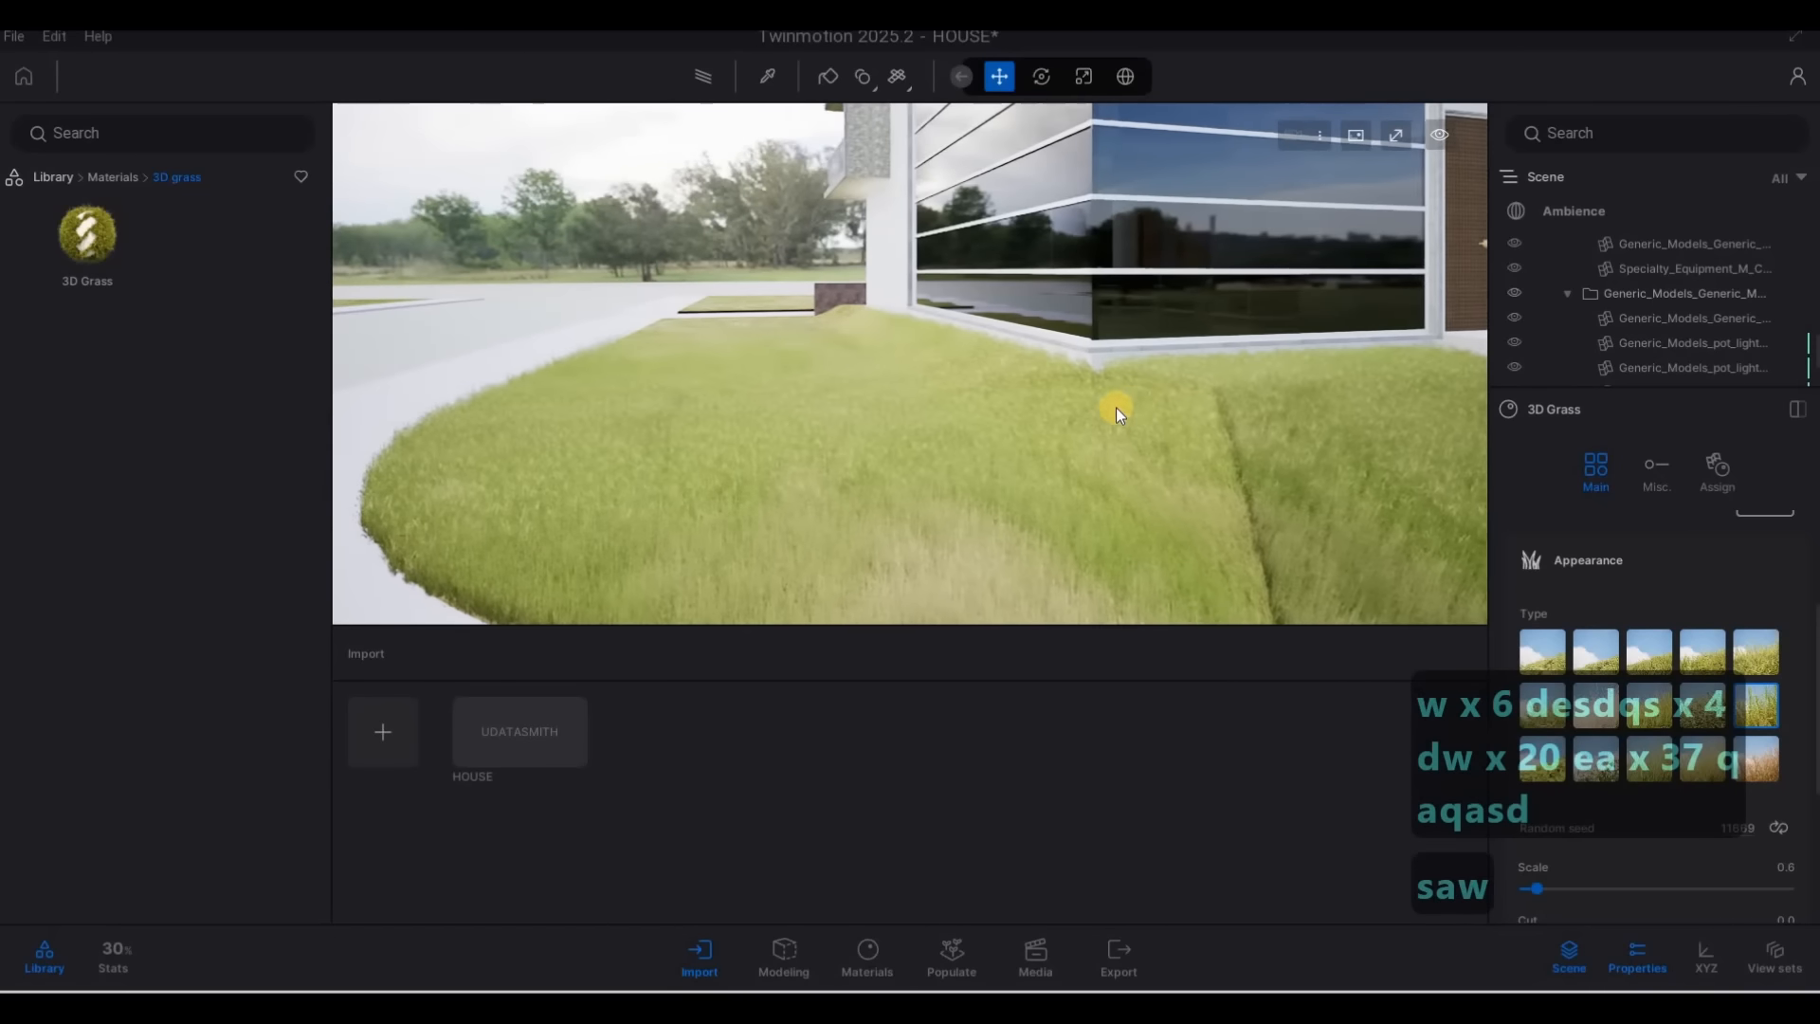
{"action": "key", "text": "d"}
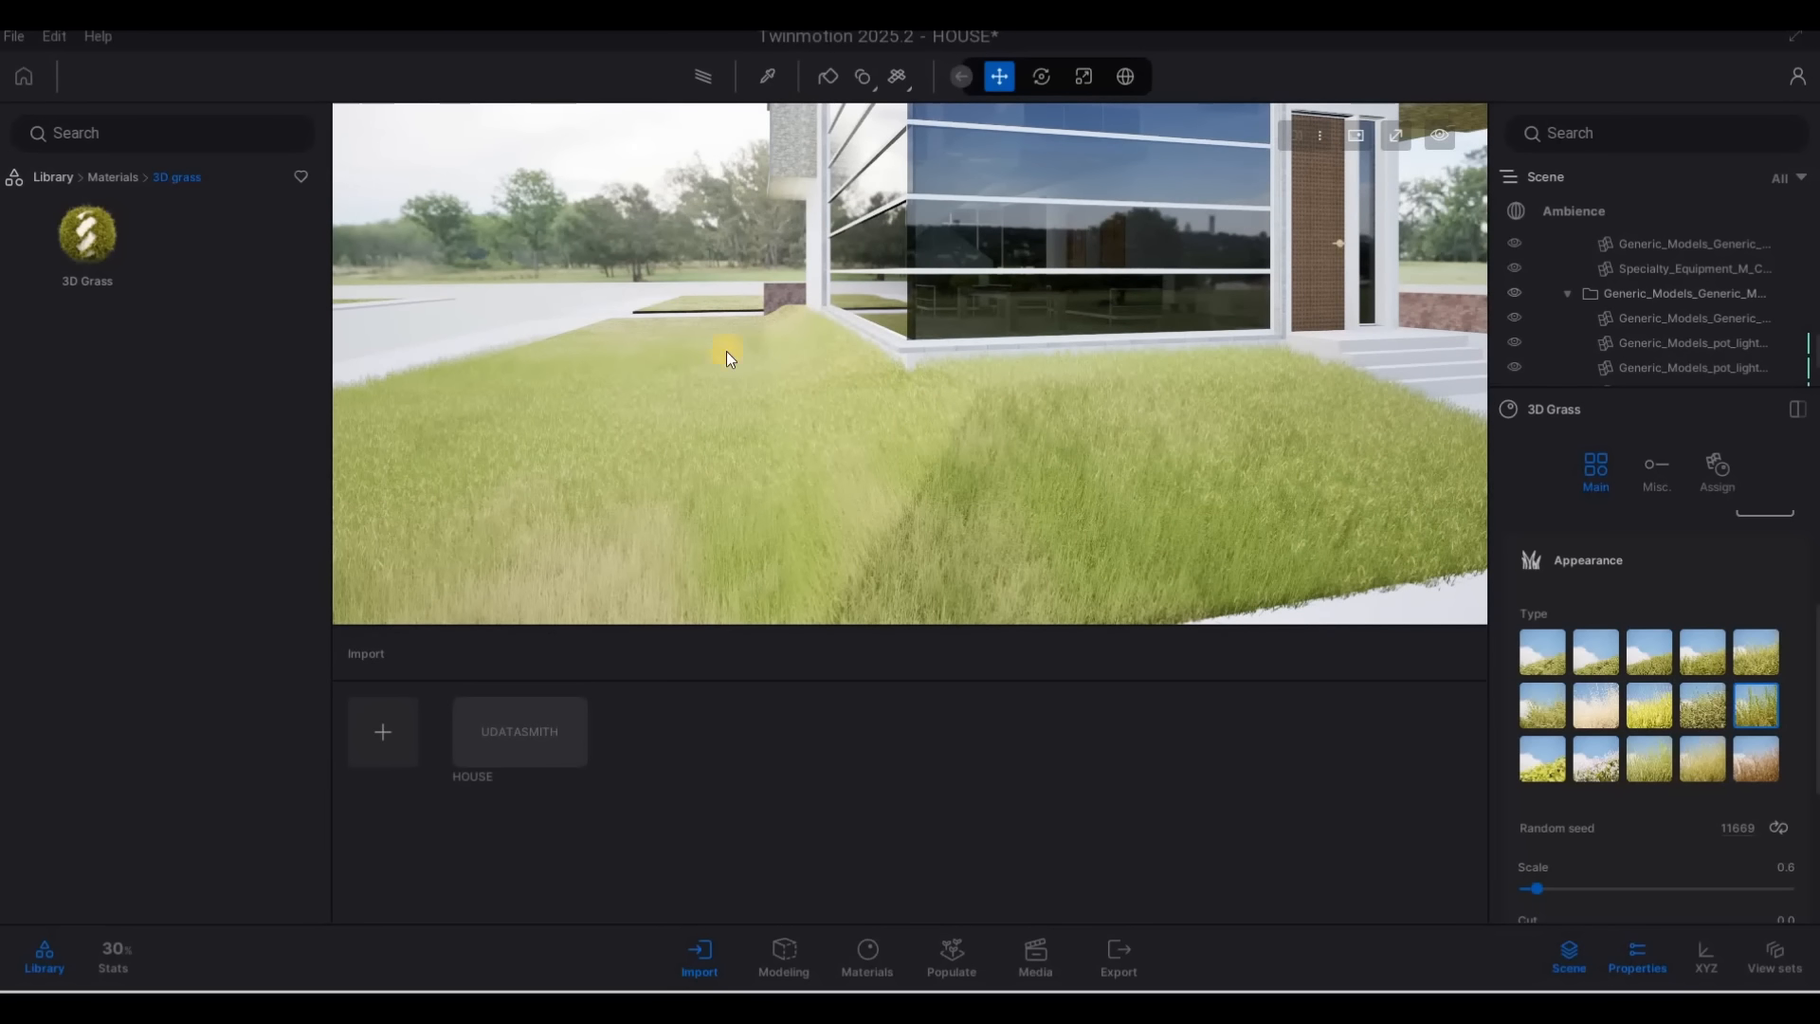
Inspect the grass blades along the front lawn's curved edge where it meets the paving
{"action": "left_click_drag", "start_coordinate": [743, 349], "coordinate": [933, 343]}
{"action": "key", "text": "d"}
{"action": "key", "text": "w"}
{"action": "key", "text": "a"}
{"action": "key", "text": "w"}
{"action": "key", "text": "e"}
{"action": "key", "text": "s"}
{"action": "key", "text": "d"}
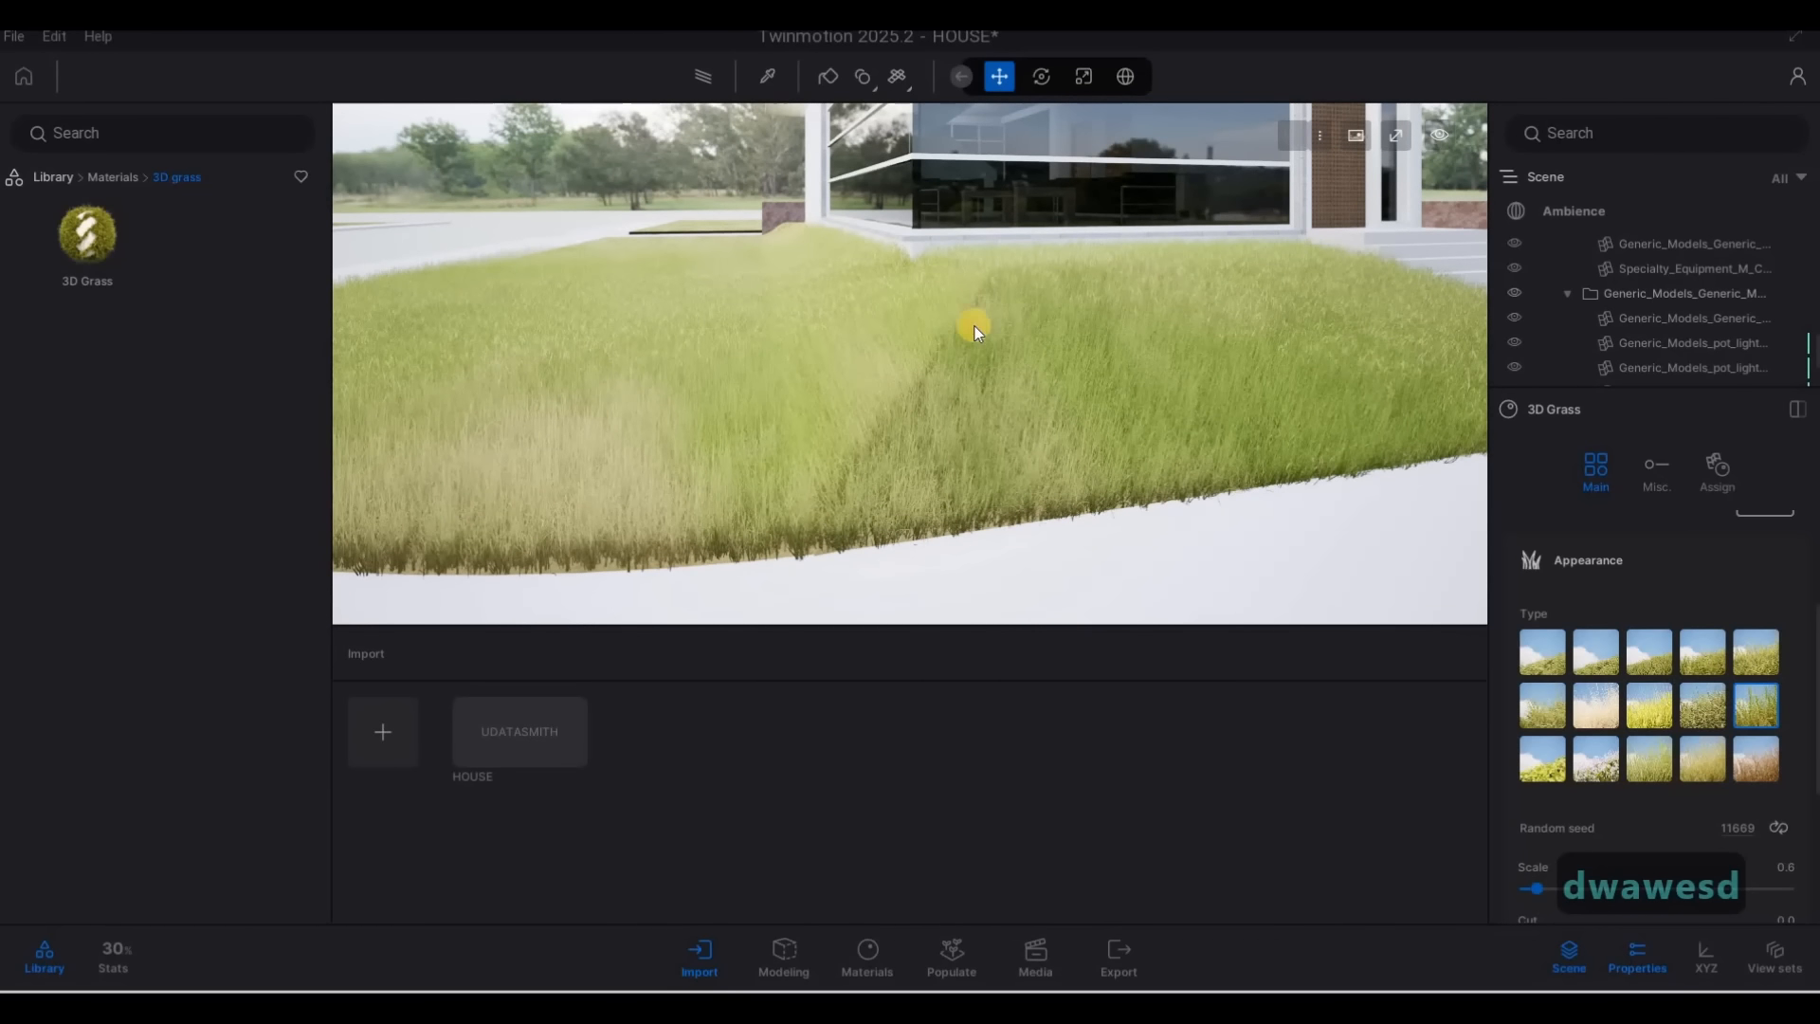
{"action": "left_click_drag", "start_coordinate": [1037, 355], "coordinate": [1039, 360]}
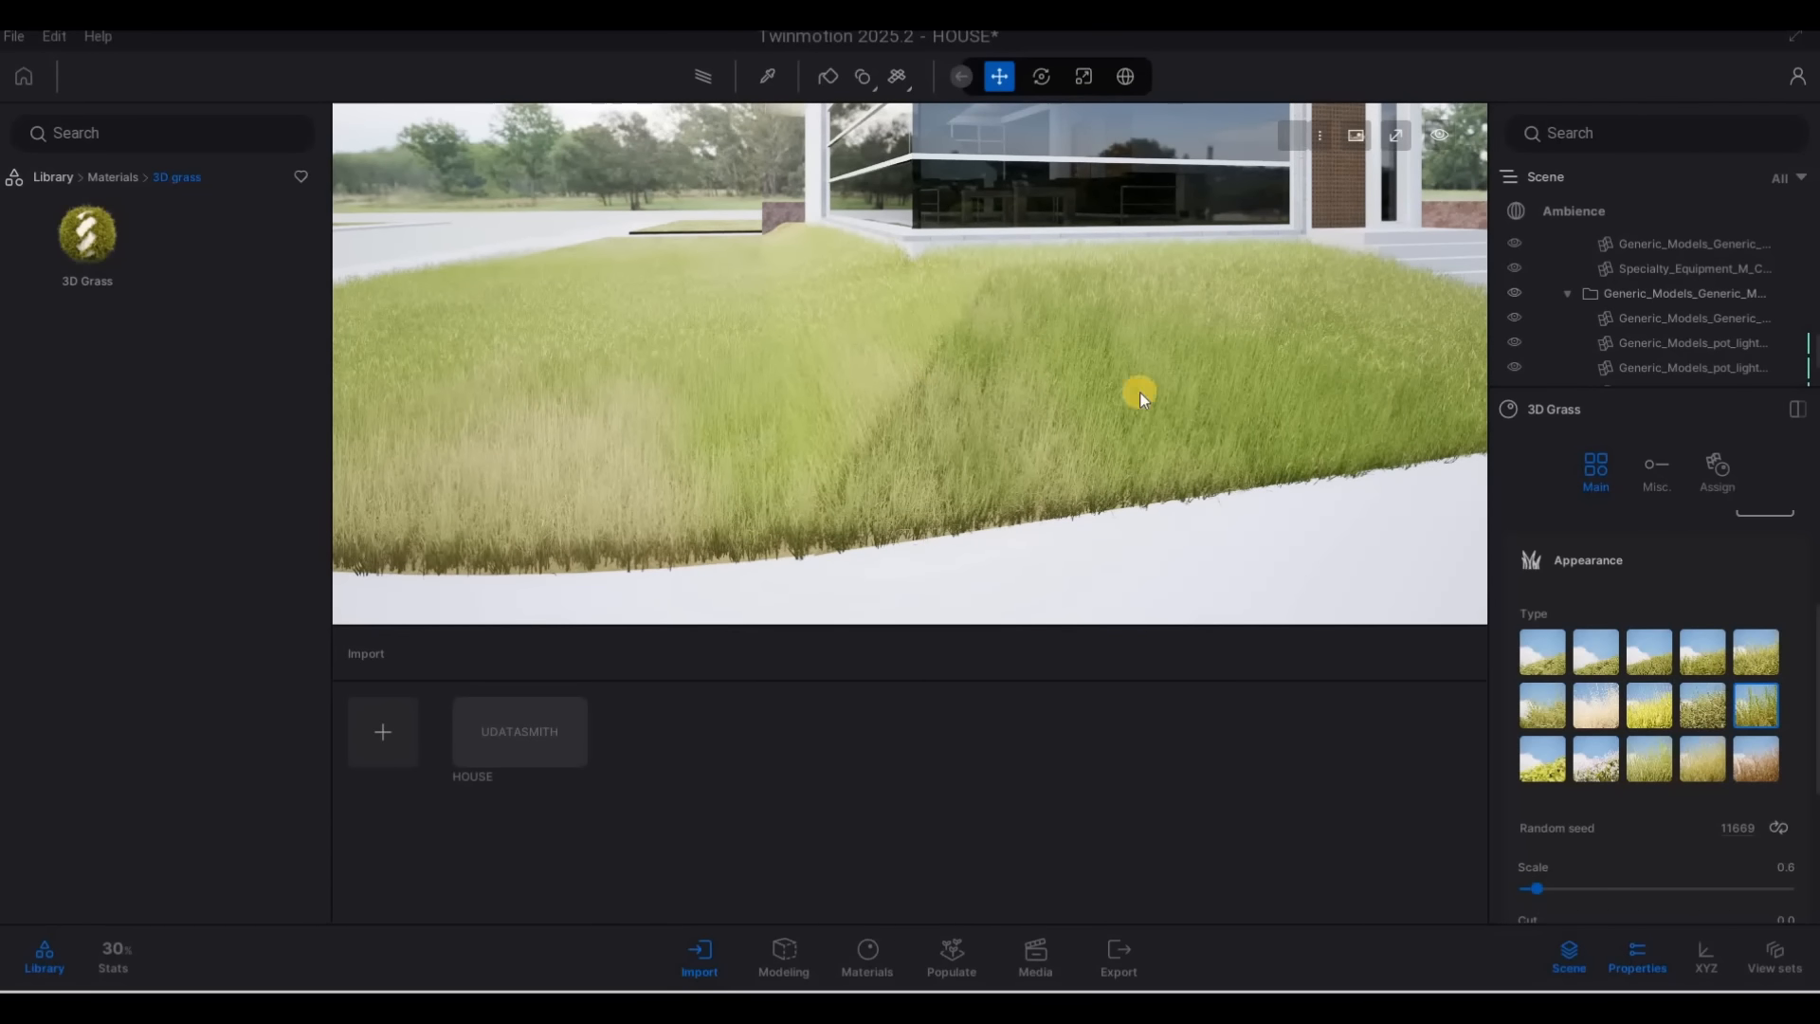
{"action": "key", "text": "s"}
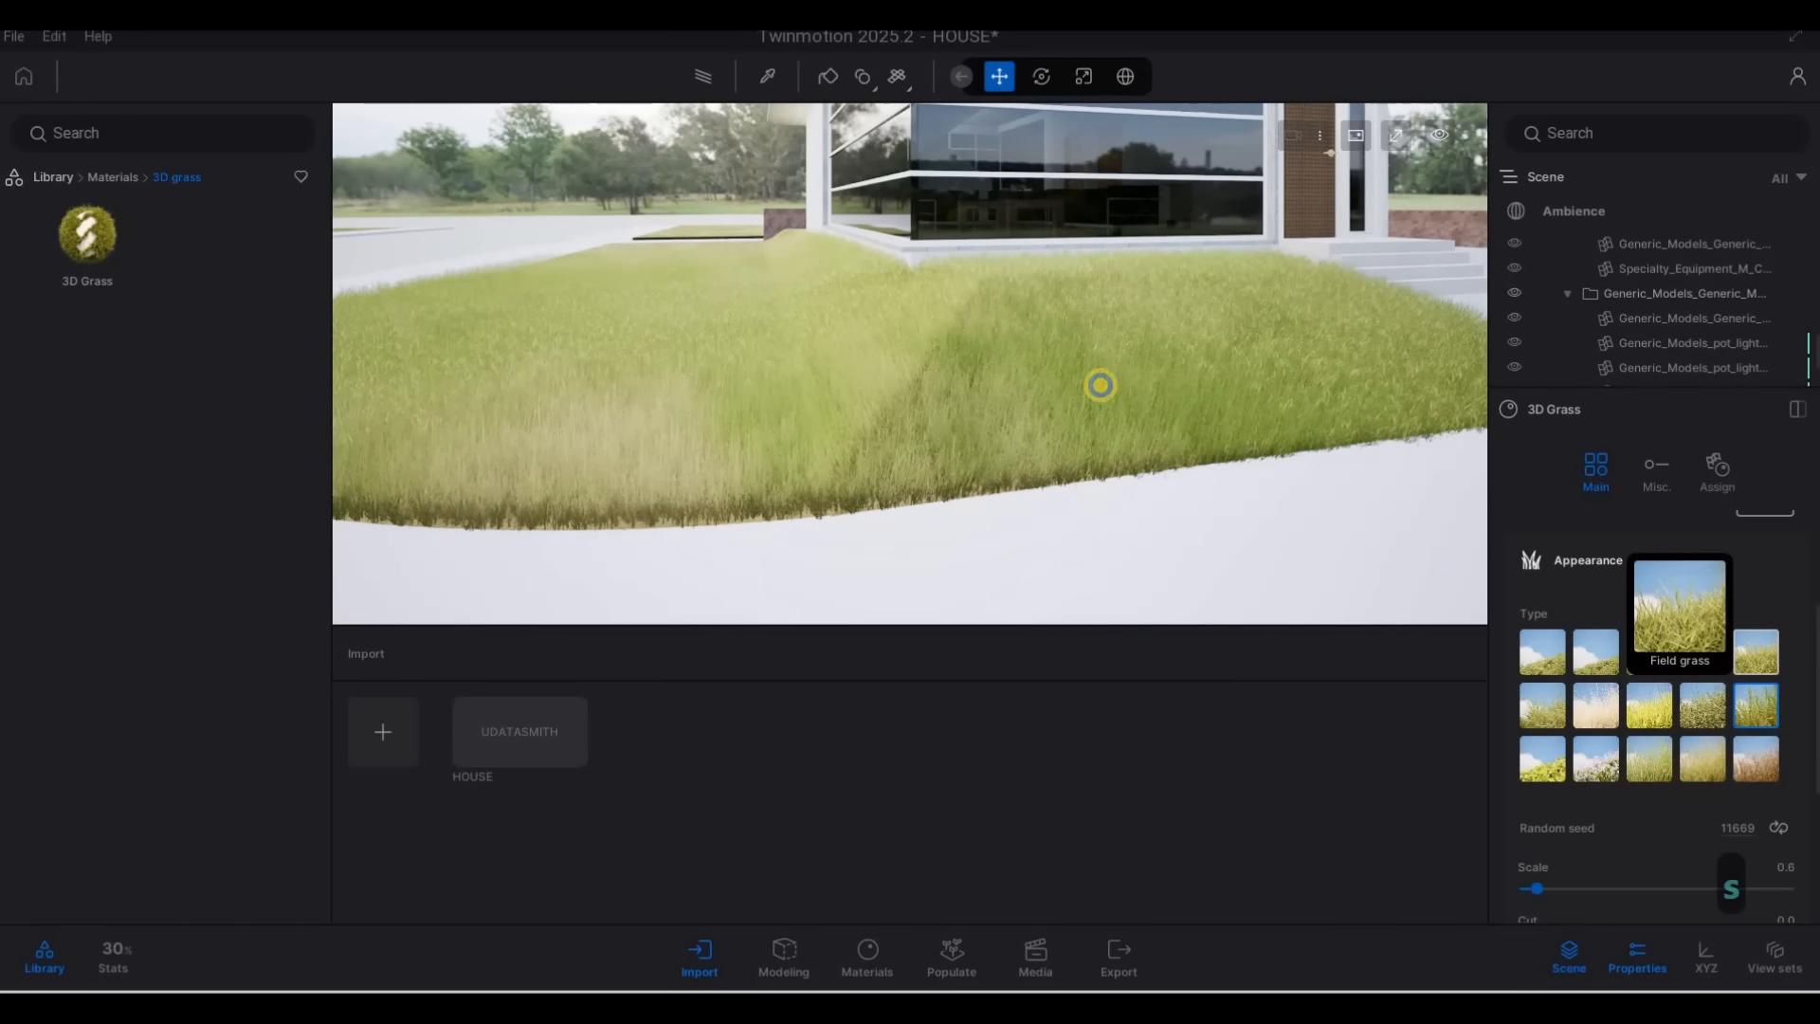
{"action": "key", "text": "d"}
{"action": "key", "text": "w"}
{"action": "key", "text": "a"}
{"action": "key", "text": "w"}
{"action": "left_click_drag", "start_coordinate": [892, 326], "coordinate": [1320, 395]}
{"action": "key", "text": "s"}
{"action": "key", "text": "d"}
Inspect the corner of the glass facade, its white frames and the interior behind the tinted glass
{"action": "right_click_drag", "start_coordinate": [1079, 367], "coordinate": [995, 191]}
{"action": "key", "text": "s"}
{"action": "key", "text": "q"}
{"action": "key", "text": "s"}
{"action": "key", "text": "a"}
{"action": "key", "text": "w"}
{"action": "key", "text": "e"}
{"action": "key", "text": "w"}
{"action": "key", "text": "a"}
{"action": "key", "text": "s"}
{"action": "key", "text": "d"}
{"action": "key", "text": "a"}
{"action": "key", "text": "w"}
{"action": "key", "text": "q"}
{"action": "key", "text": "a"}
{"action": "key", "text": "F1"}
{"action": "key", "text": "a"}
{"action": "left_click", "coordinate": [828, 76]}
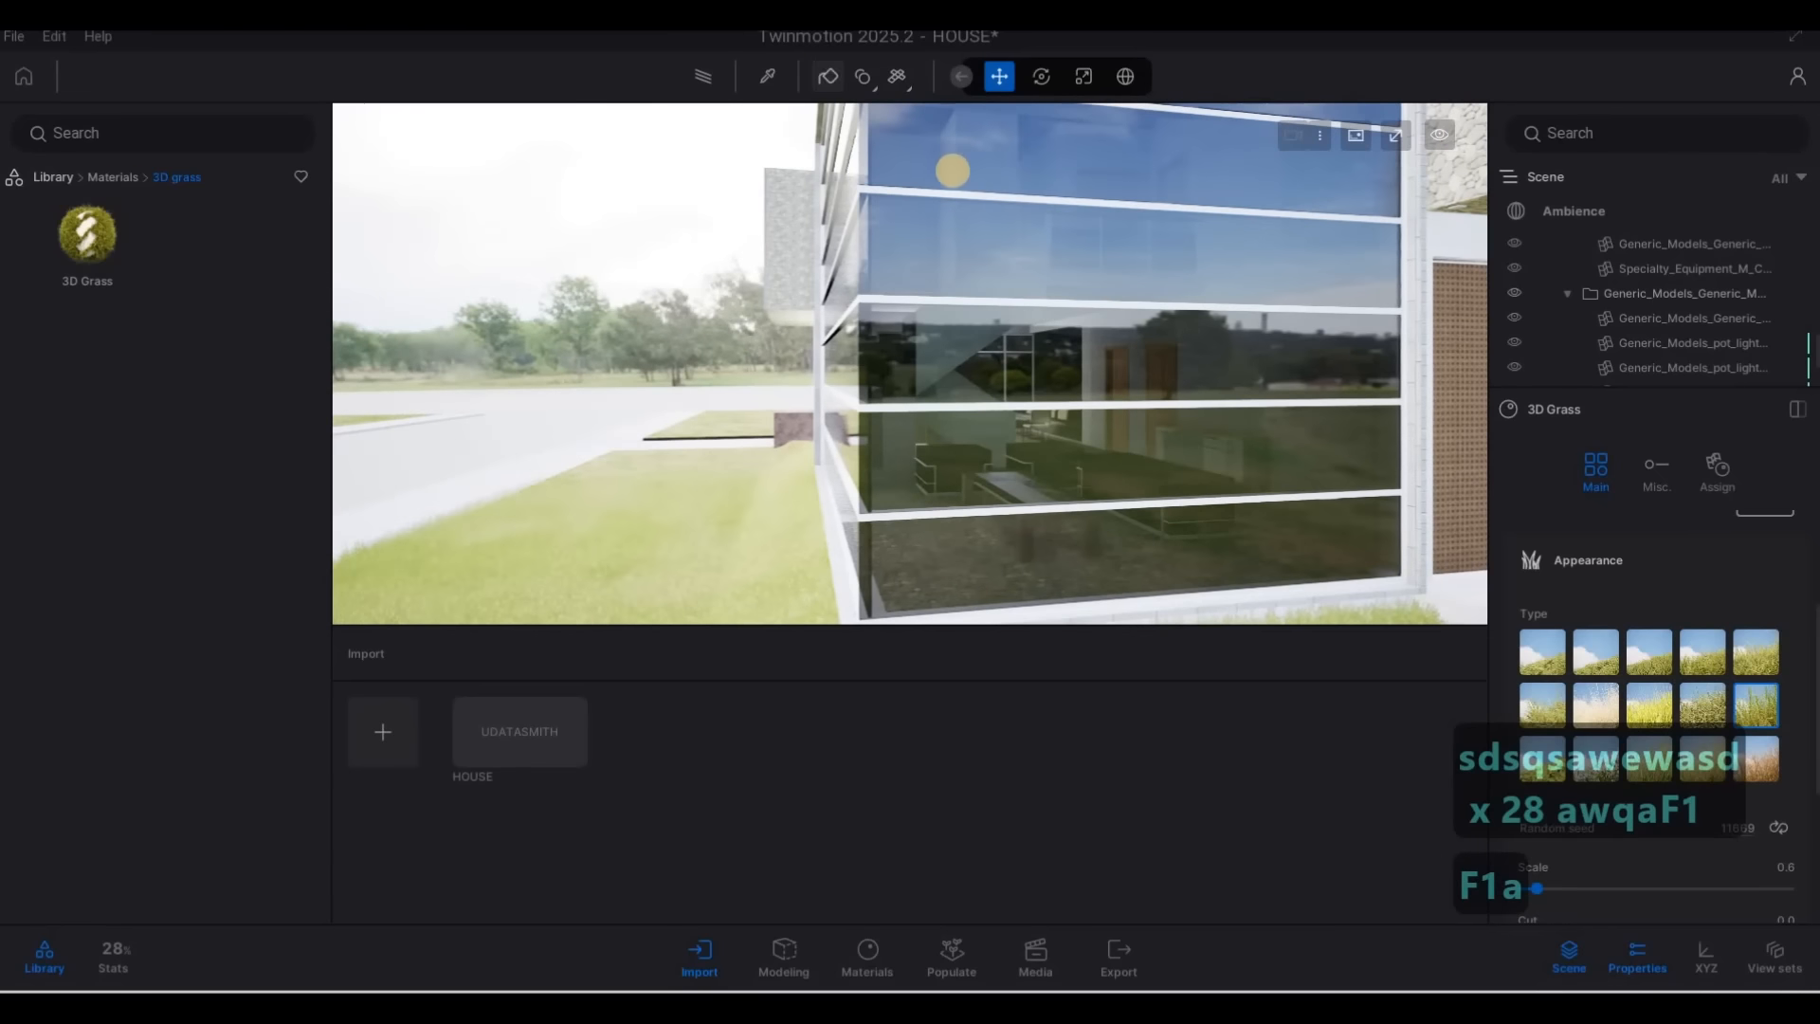
{"action": "left_click", "coordinate": [940, 193]}
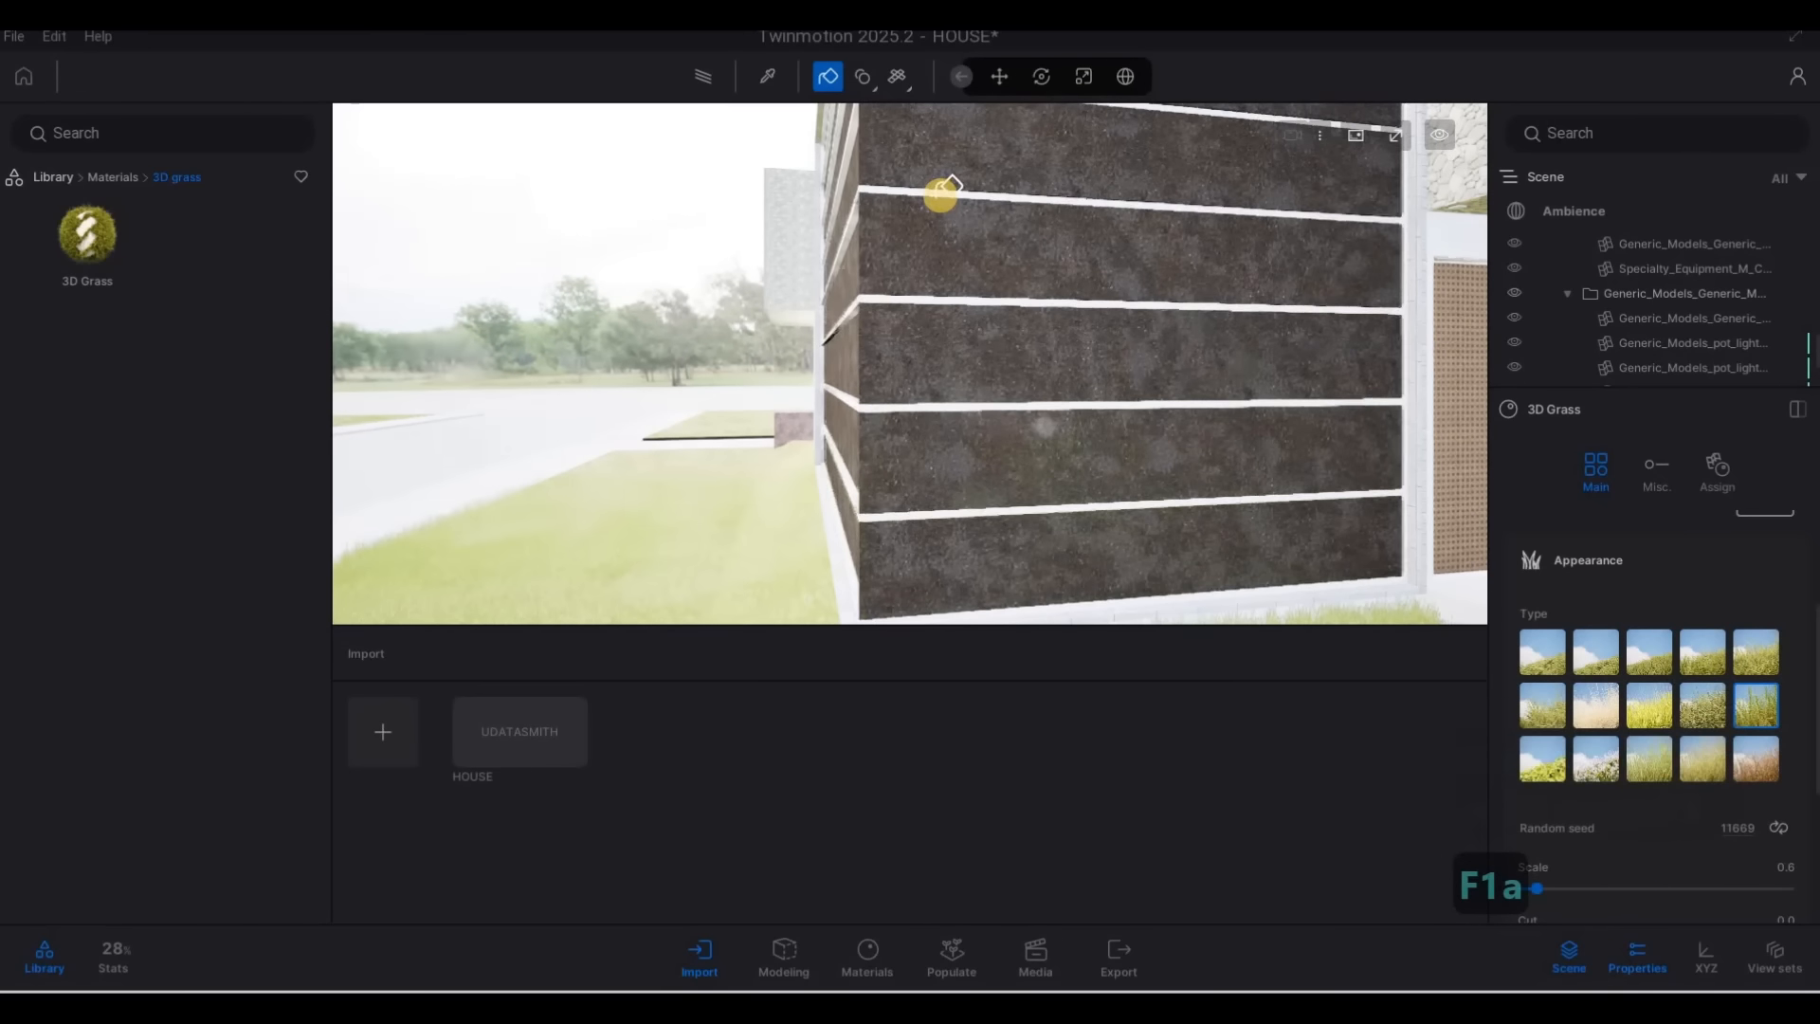
{"action": "key", "text": "Escape"}
{"action": "key", "text": "Escape"}
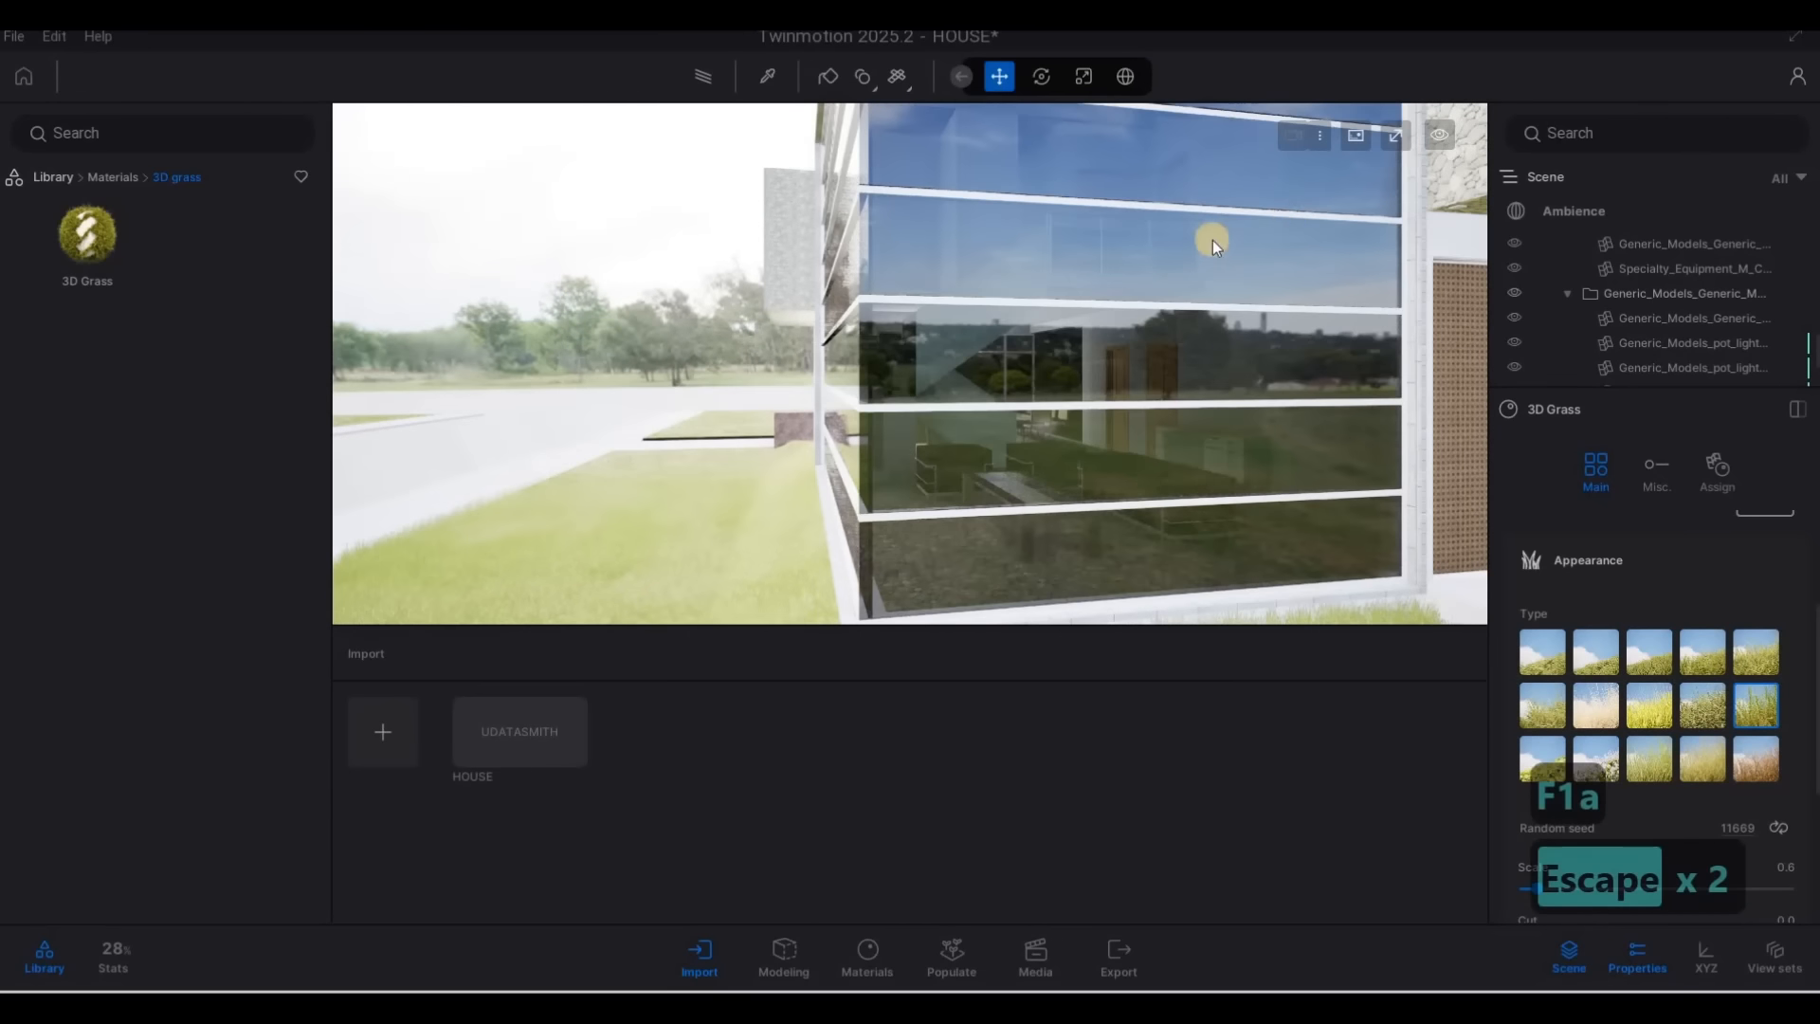
Sample the Aluminum material of the glass facade's frames and set its tint to near-black 0C0C0C
{"action": "key", "text": "w"}
{"action": "key", "text": "w"}
{"action": "key", "text": "w"}
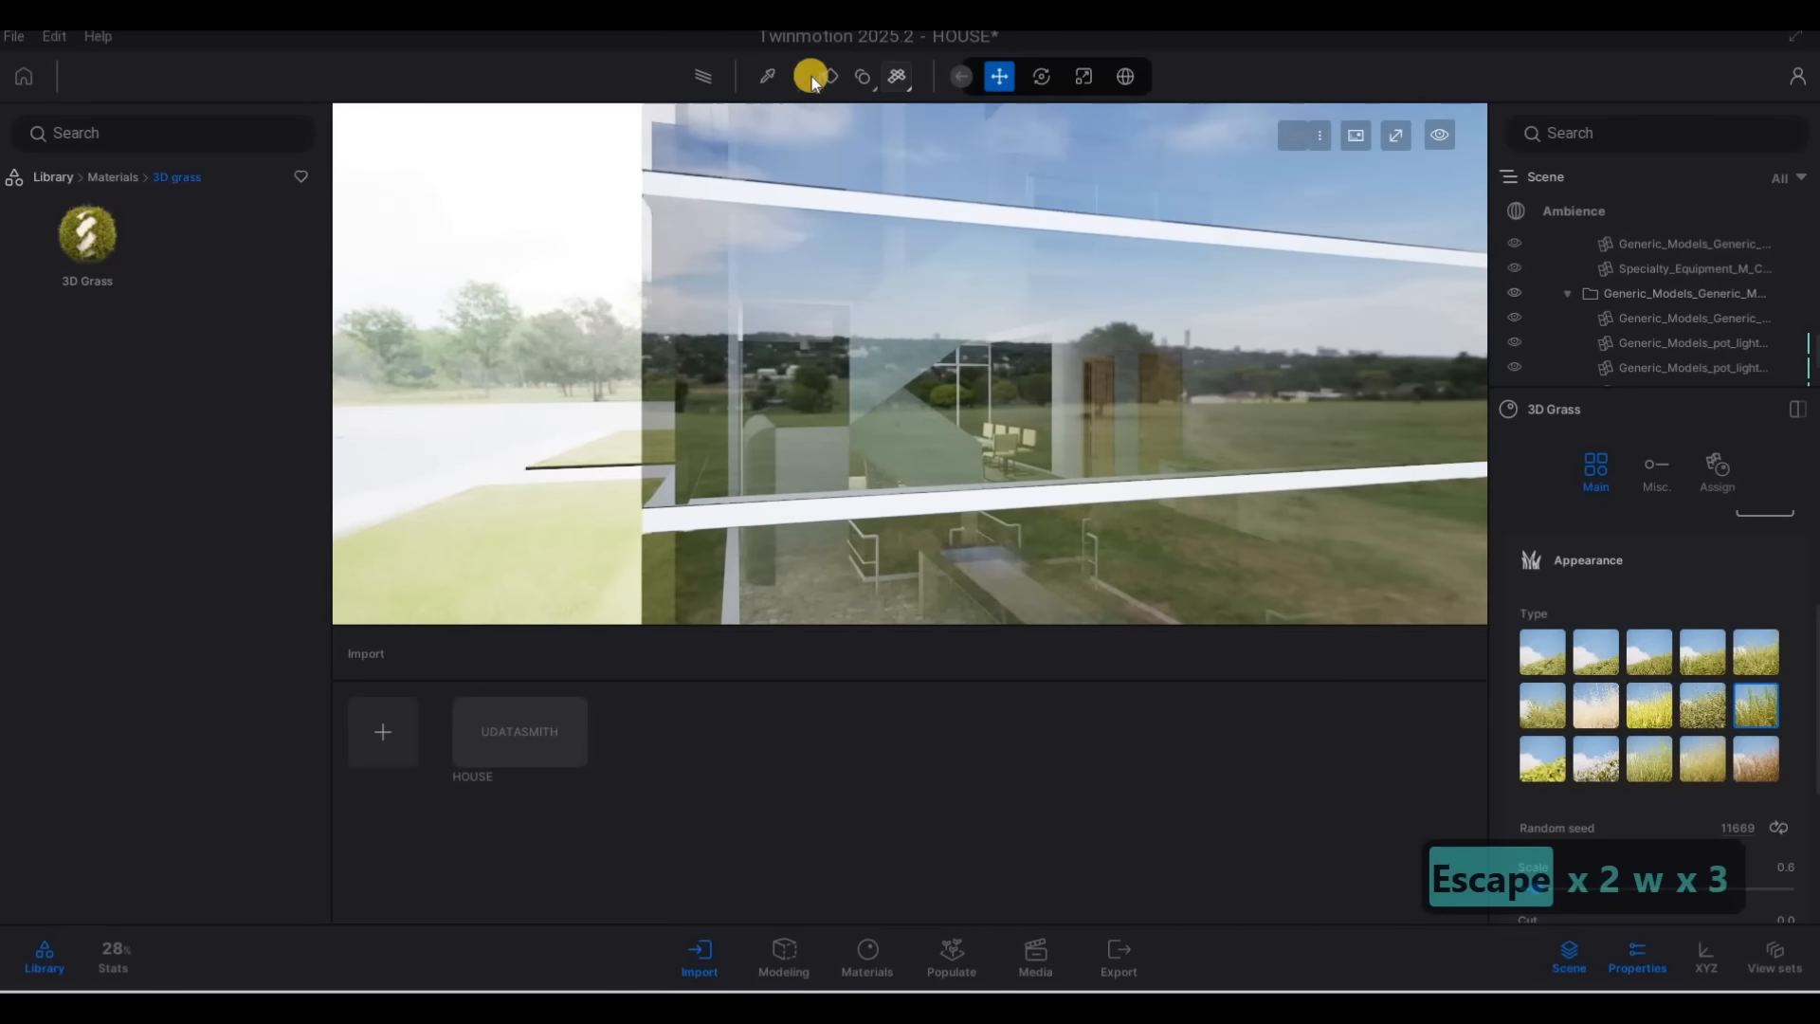
{"action": "left_click", "coordinate": [844, 194]}
{"action": "left_click", "coordinate": [1778, 566]}
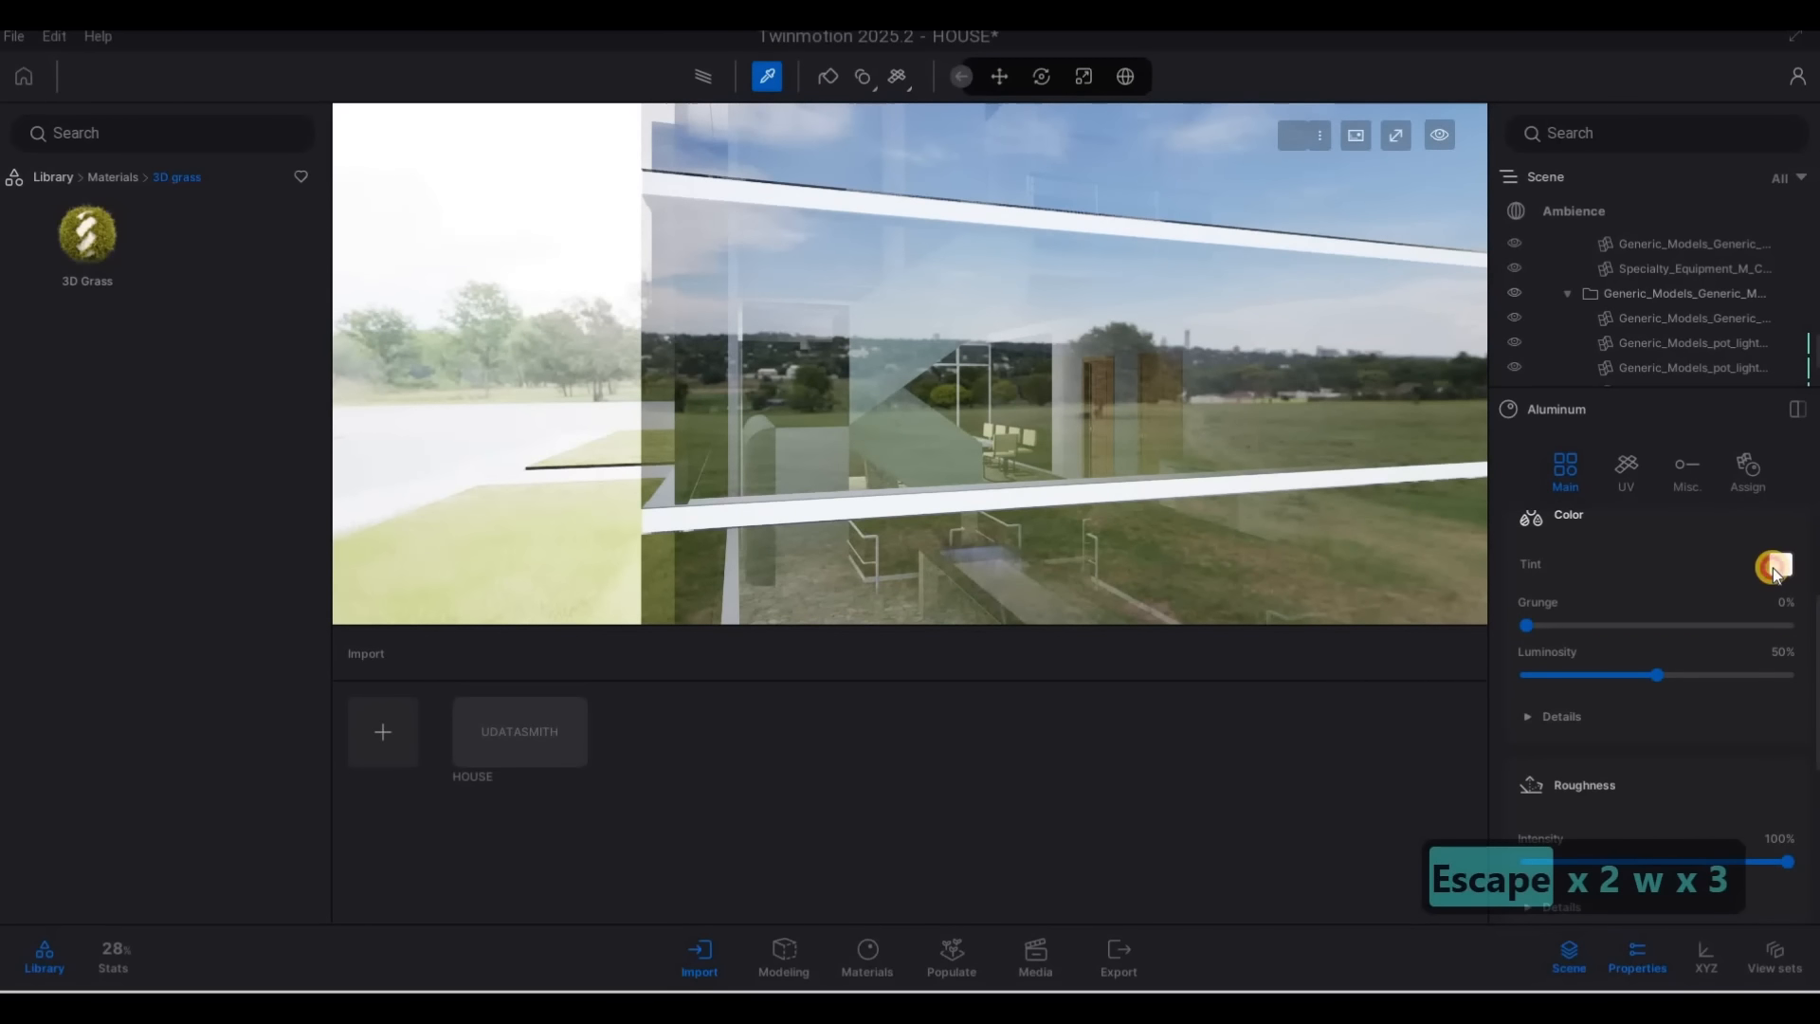
{"action": "left_click_drag", "start_coordinate": [891, 397], "coordinate": [887, 600]}
{"action": "left_click", "coordinate": [1007, 684]}
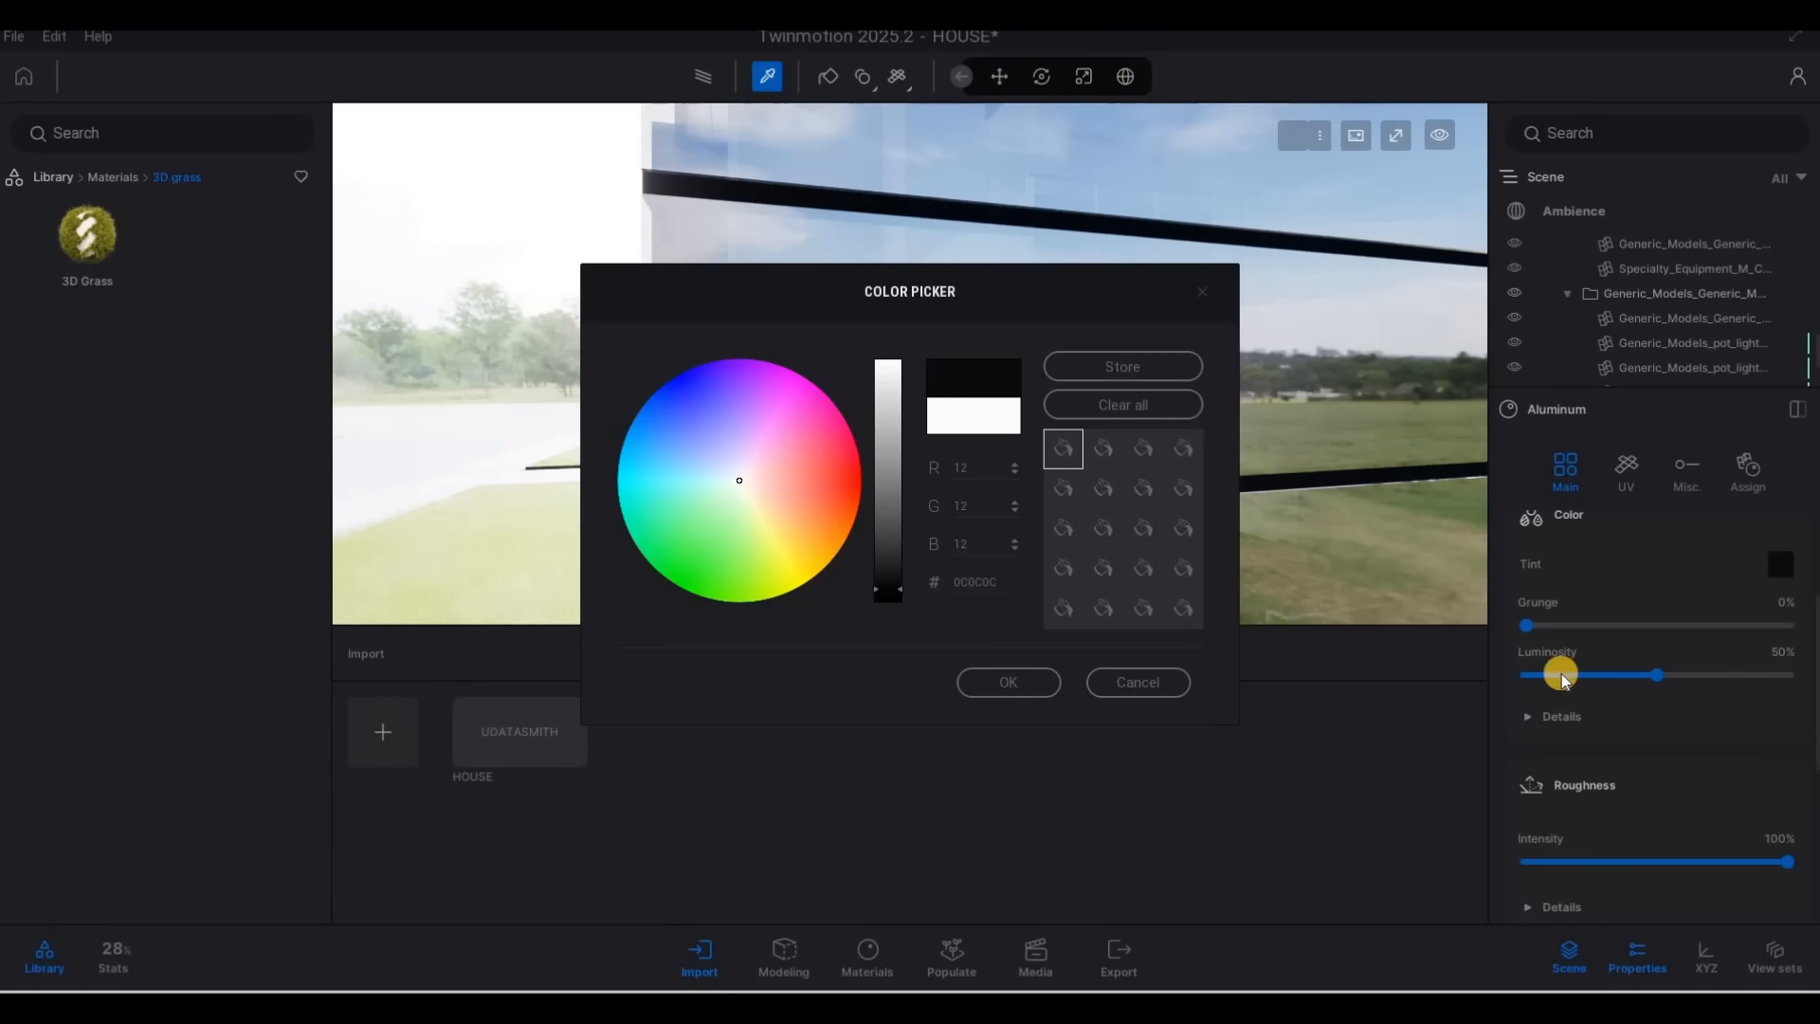
Review the Aluminum material's roughness details and expand its Metallic settings
{"action": "scroll", "coordinate": [1551, 719], "scroll_direction": "down", "scroll_amount": 2}
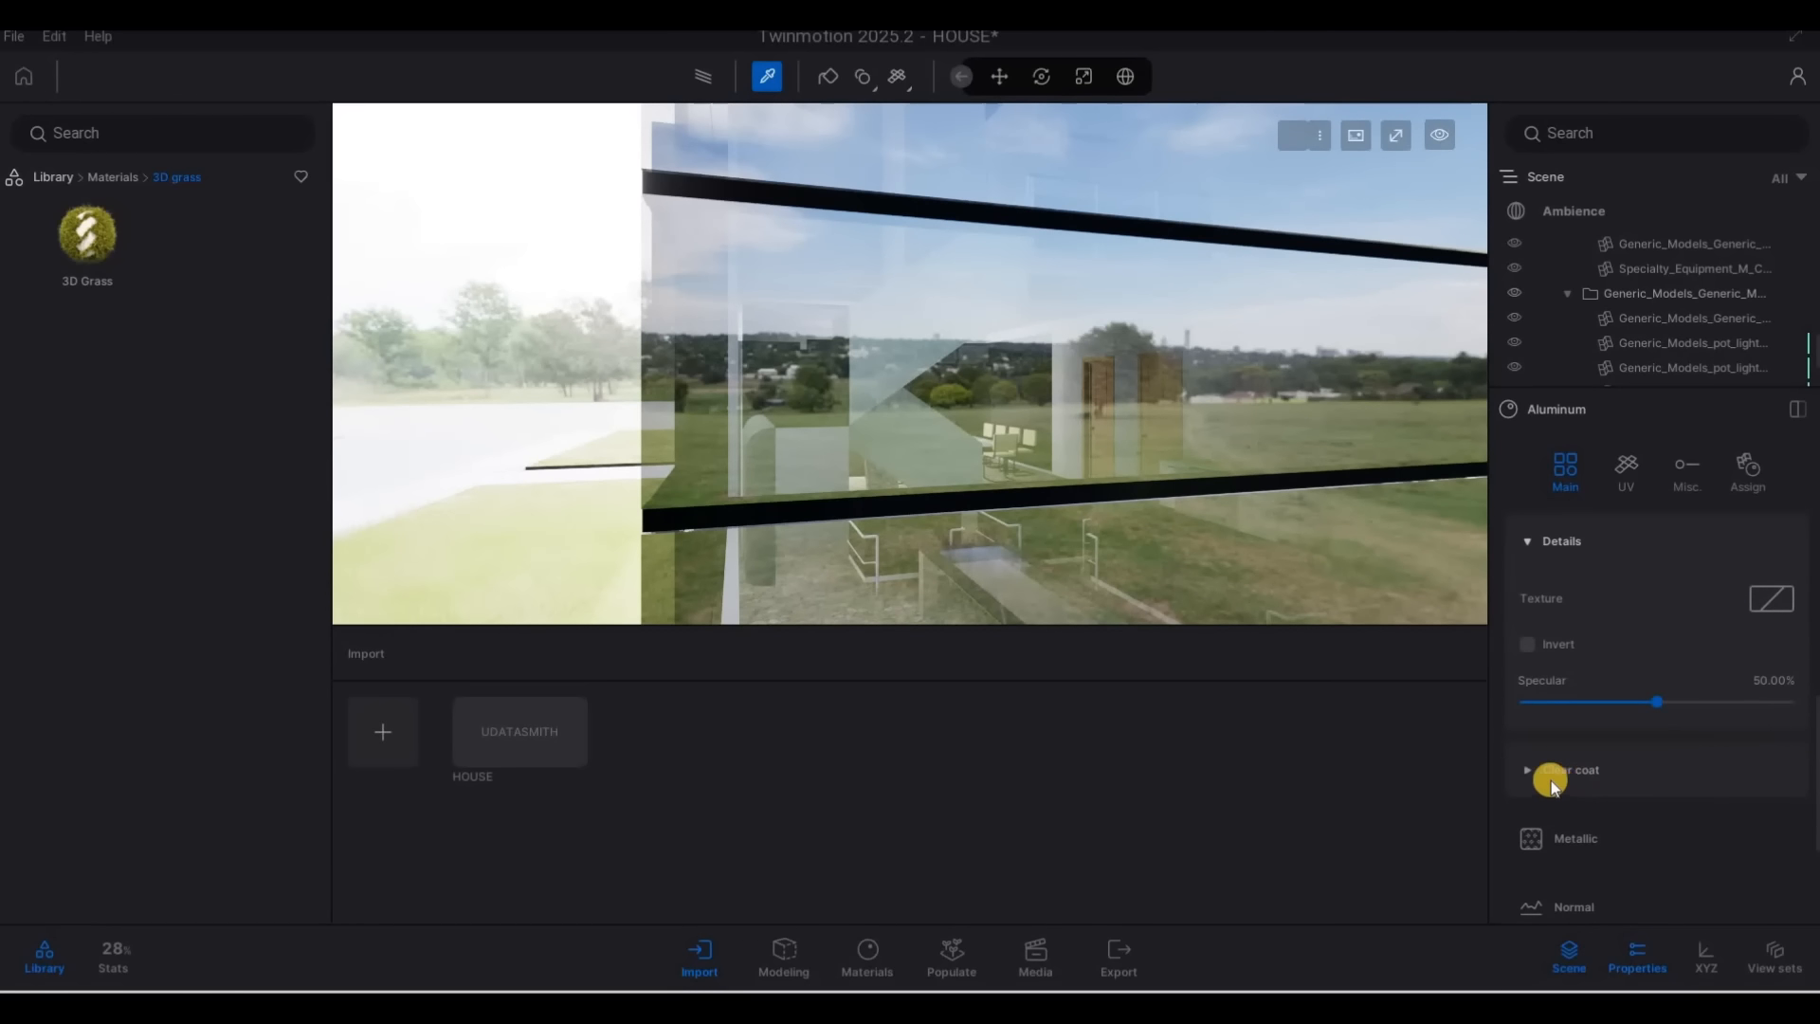
{"action": "scroll", "coordinate": [1551, 780], "scroll_direction": "down", "scroll_amount": 1}
{"action": "left_click", "coordinate": [1573, 745]}
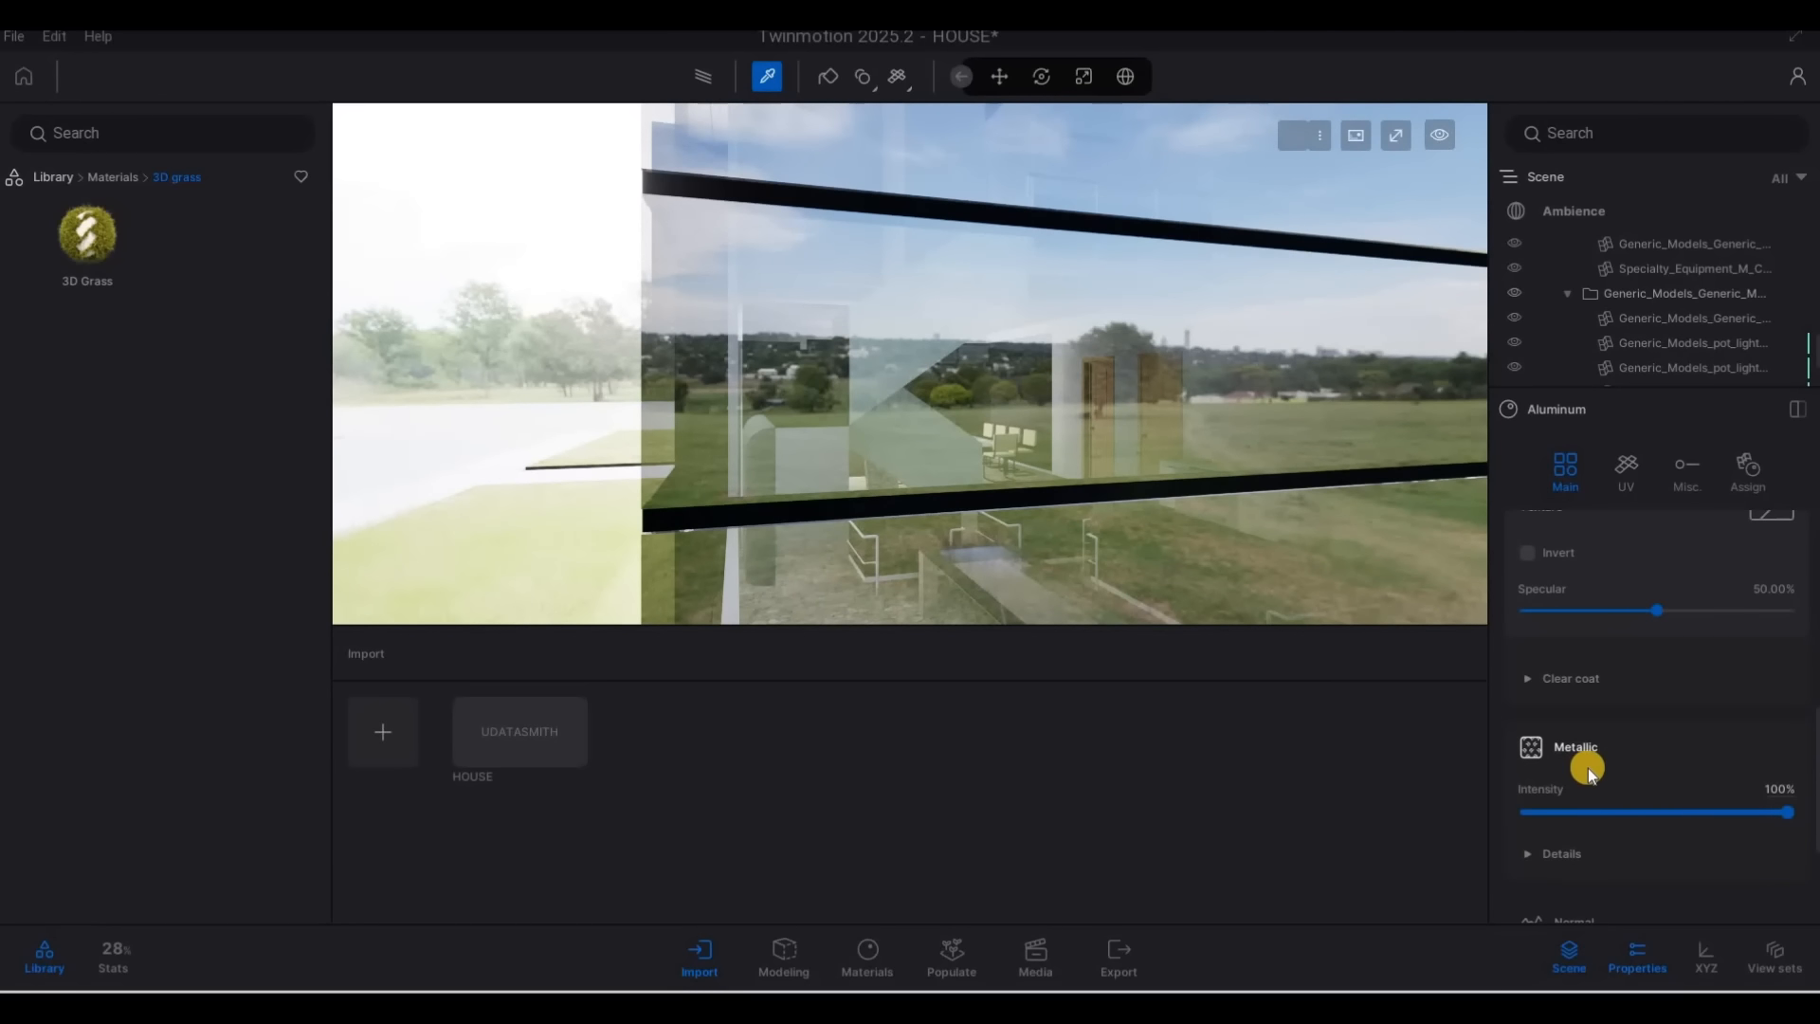
Examine the black frames around the upper balcony doors and look up at the wood cladding and roof overhang
{"action": "right_click_drag", "start_coordinate": [1112, 341], "coordinate": [1634, 623]}
{"action": "key", "text": "a"}
{"action": "key", "text": "s"}
{"action": "key", "text": "d"}
{"action": "key", "text": "w"}
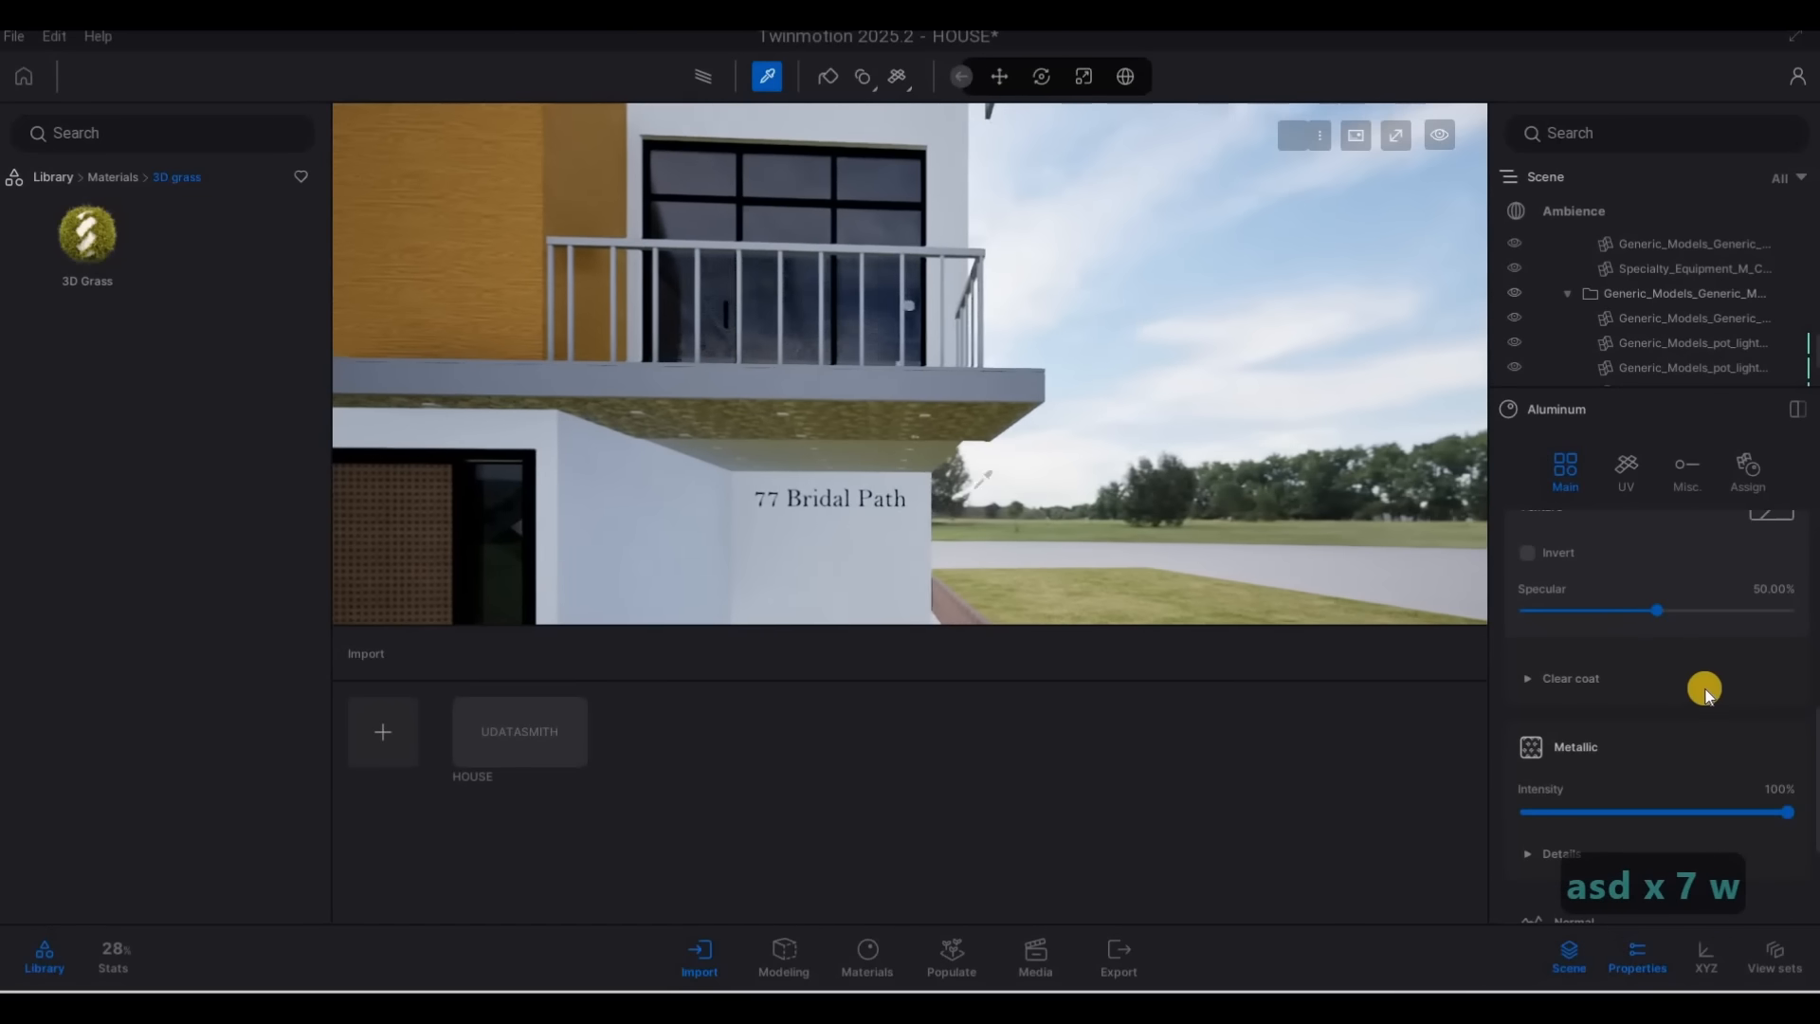
{"action": "scroll", "coordinate": [1640, 674], "scroll_direction": "up", "scroll_amount": 5}
{"action": "scroll", "coordinate": [1639, 675], "scroll_direction": "up", "scroll_amount": 3}
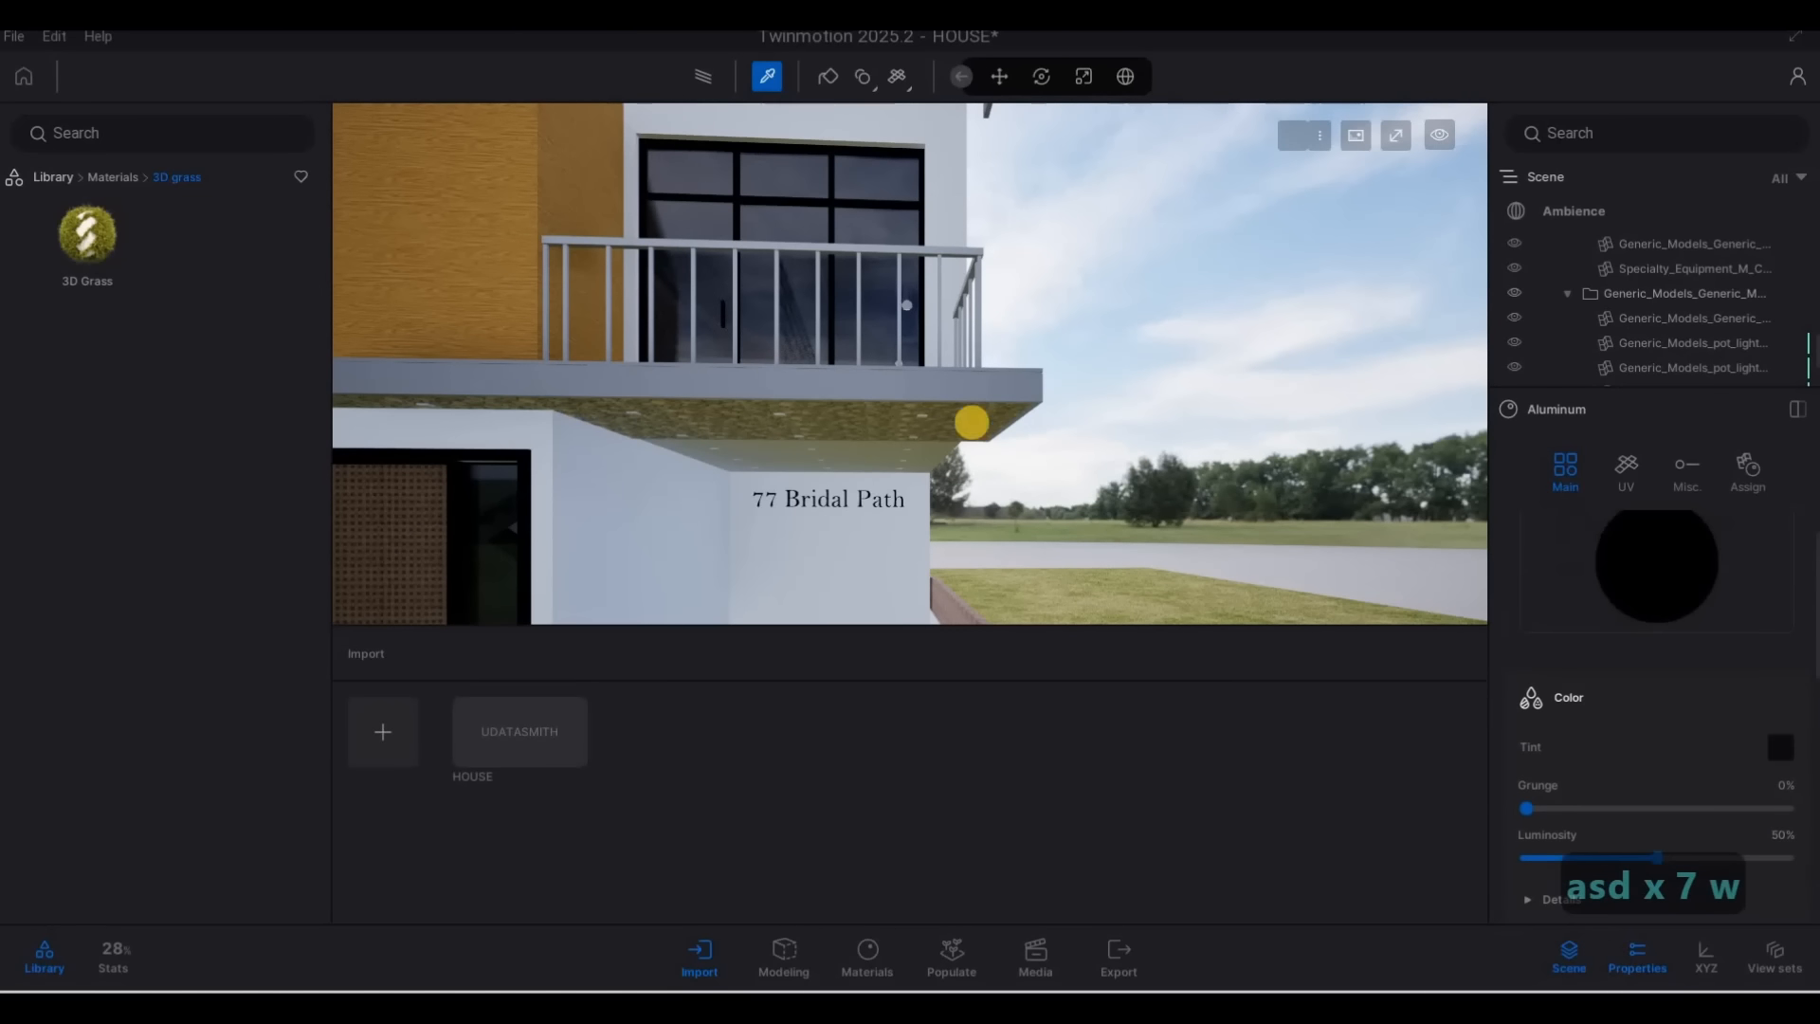
{"action": "key", "text": "w"}
{"action": "left_click_drag", "start_coordinate": [1623, 603], "coordinate": [1113, 288]}
{"action": "key", "text": "s"}
{"action": "right_click_drag", "start_coordinate": [899, 353], "coordinate": [1498, 508]}
{"action": "key", "text": "w"}
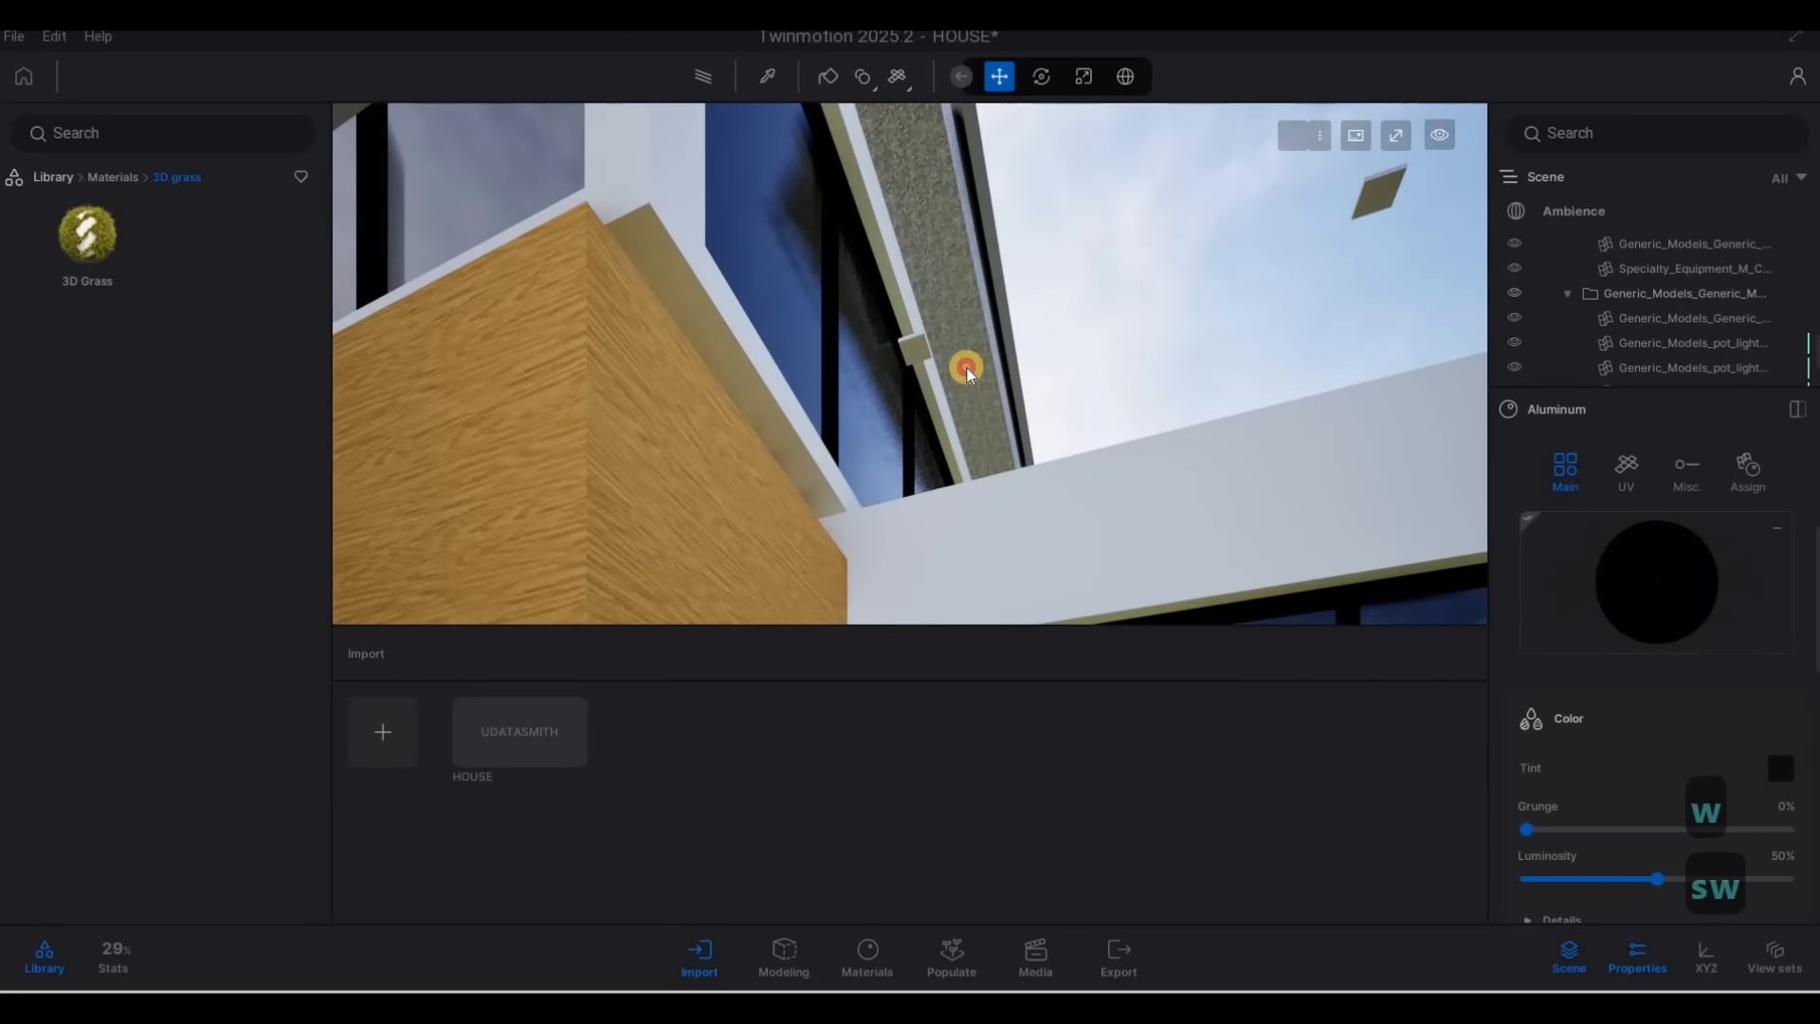
{"action": "left_click_drag", "start_coordinate": [1654, 580], "coordinate": [929, 349]}
{"action": "key", "text": "s"}
Select the wood-clad model beside the entrance and inspect the black railings and white side wall from above
{"action": "right_click_drag", "start_coordinate": [851, 466], "coordinate": [668, 43]}
{"action": "key", "text": "q"}
{"action": "key", "text": "w"}
{"action": "key", "text": "q"}
{"action": "key", "text": "a"}
{"action": "key", "text": "w"}
{"action": "key", "text": "d"}
{"action": "left_click", "coordinate": [1005, 413]}
{"action": "key", "text": "s"}
{"action": "key", "text": "d"}
{"action": "key", "text": "w"}
{"action": "key", "text": "e"}
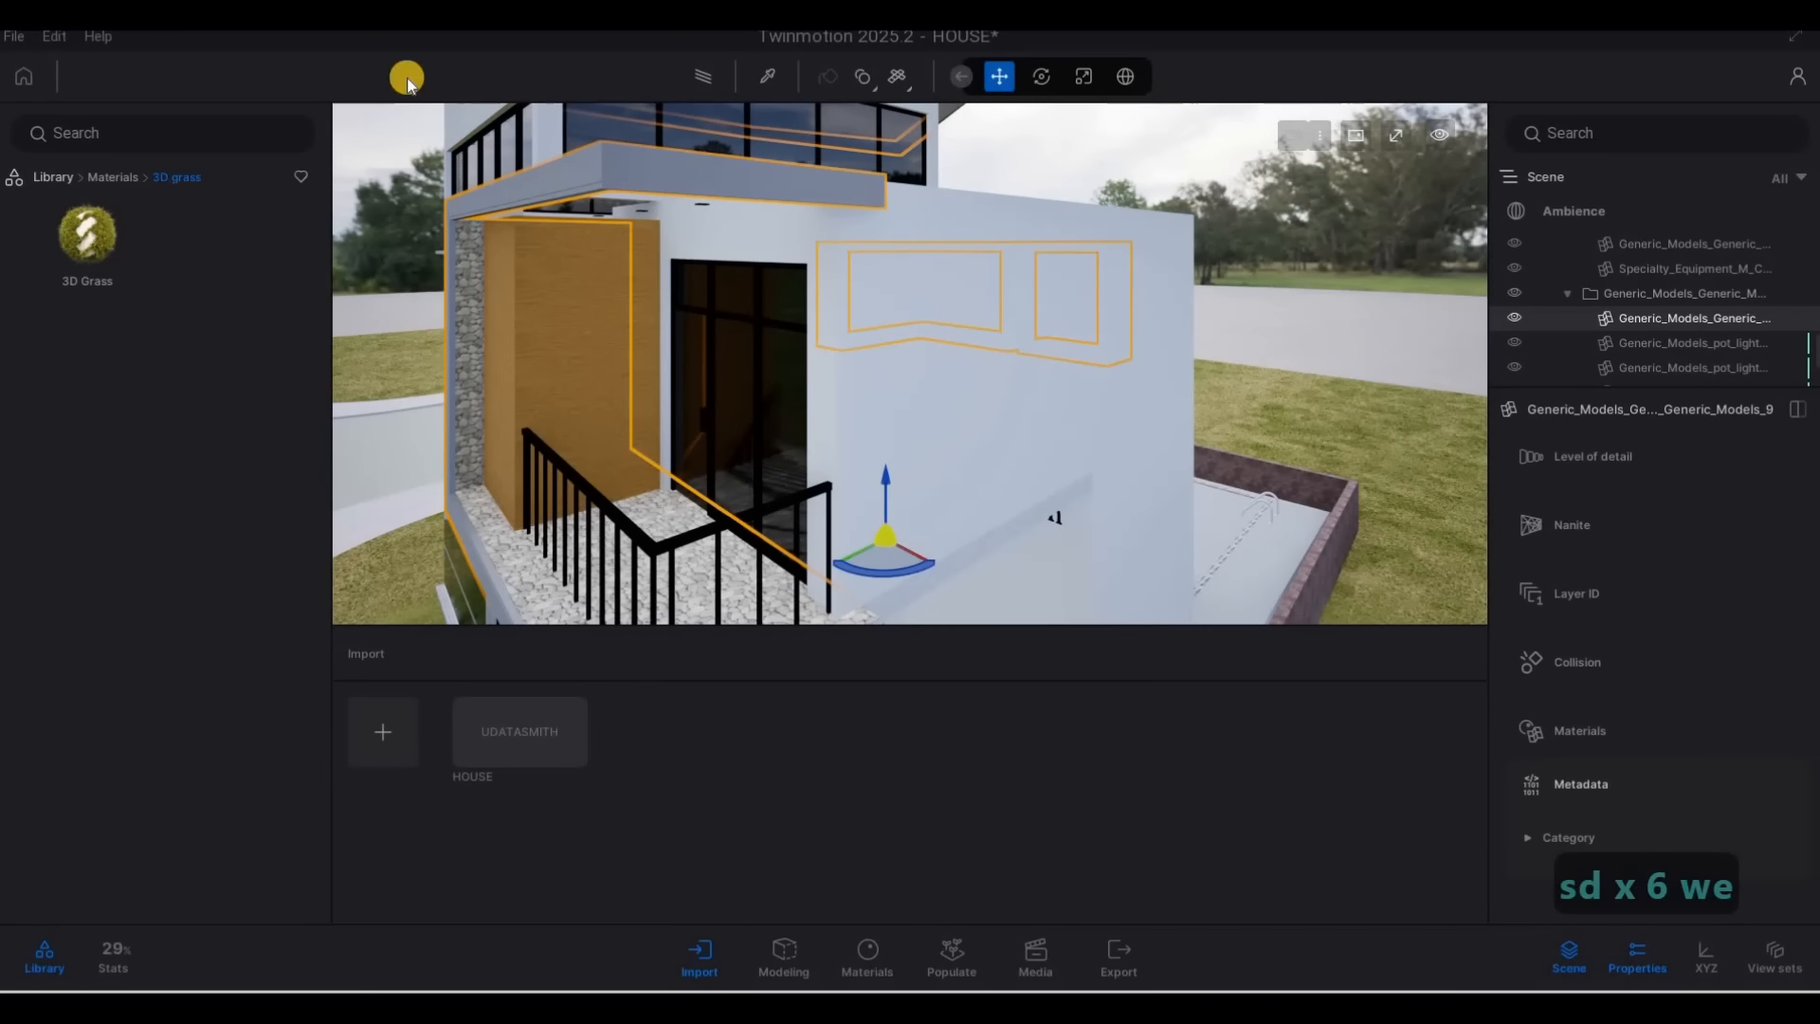
Apply the Matte painted wall material from the library's wall coverings to the white side wall near the entrance
{"action": "left_click", "coordinate": [105, 183]}
{"action": "left_click", "coordinate": [72, 175]}
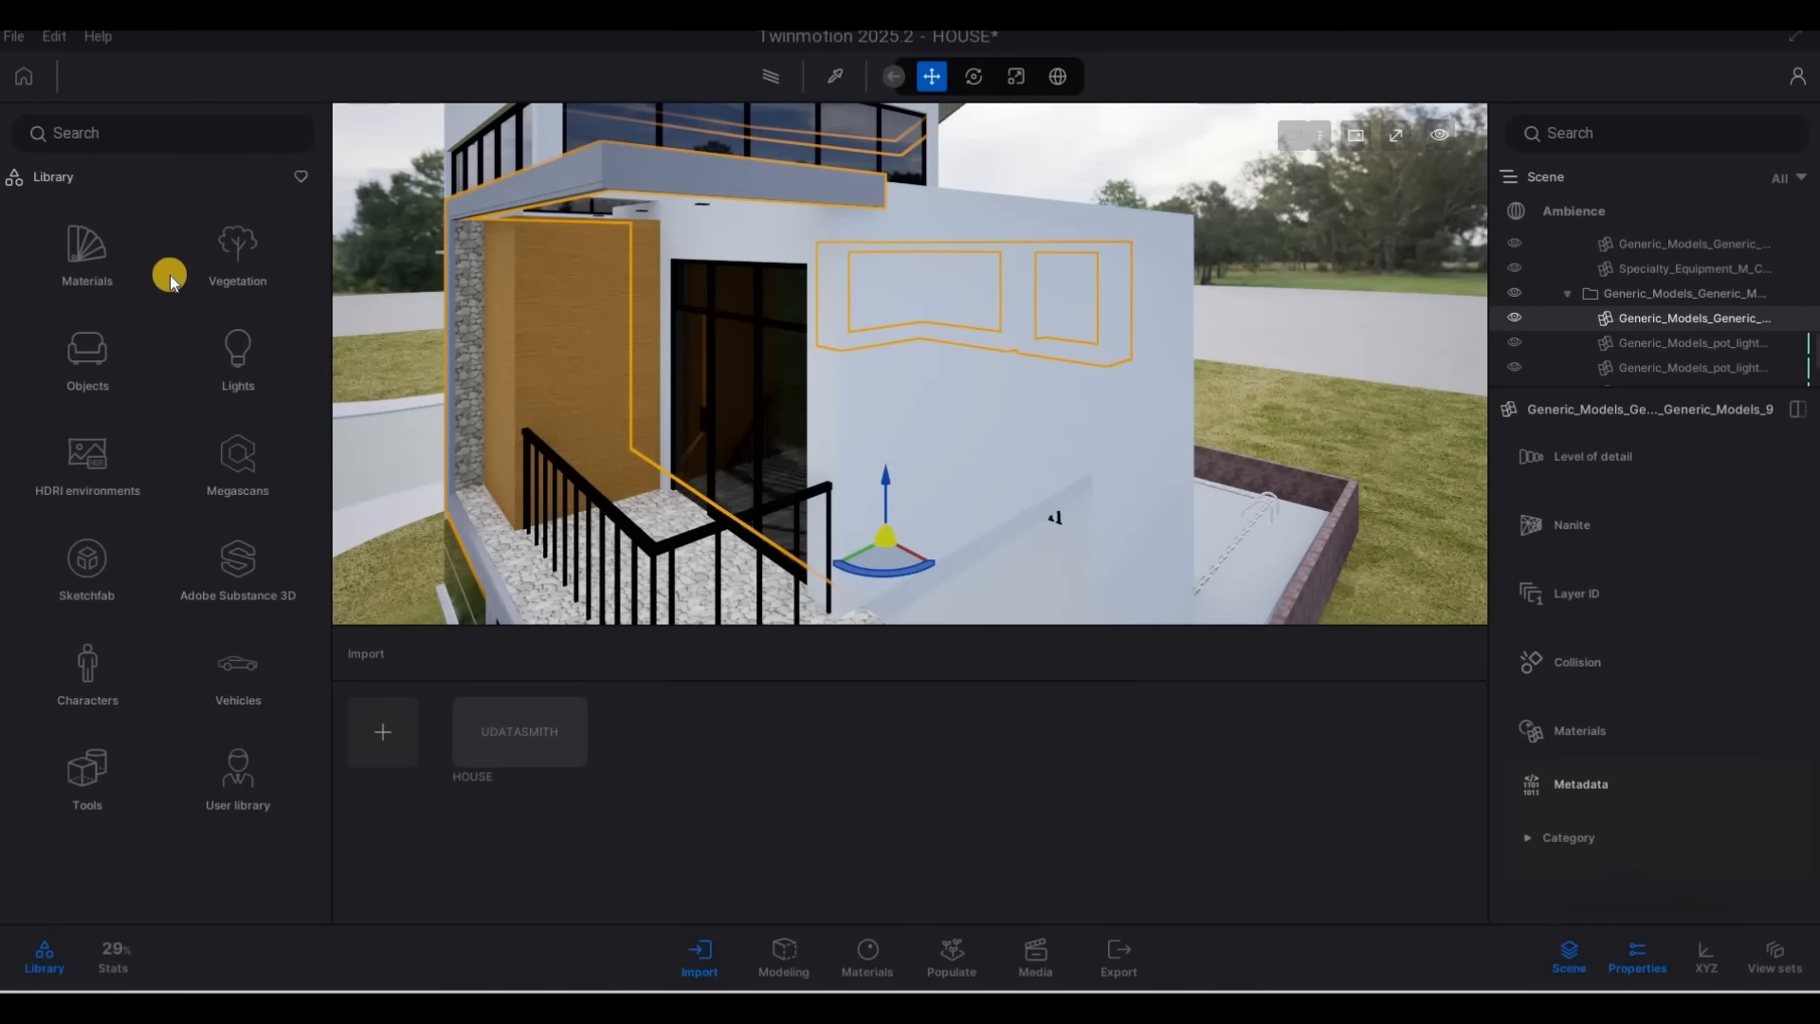
{"action": "left_click", "coordinate": [87, 256]}
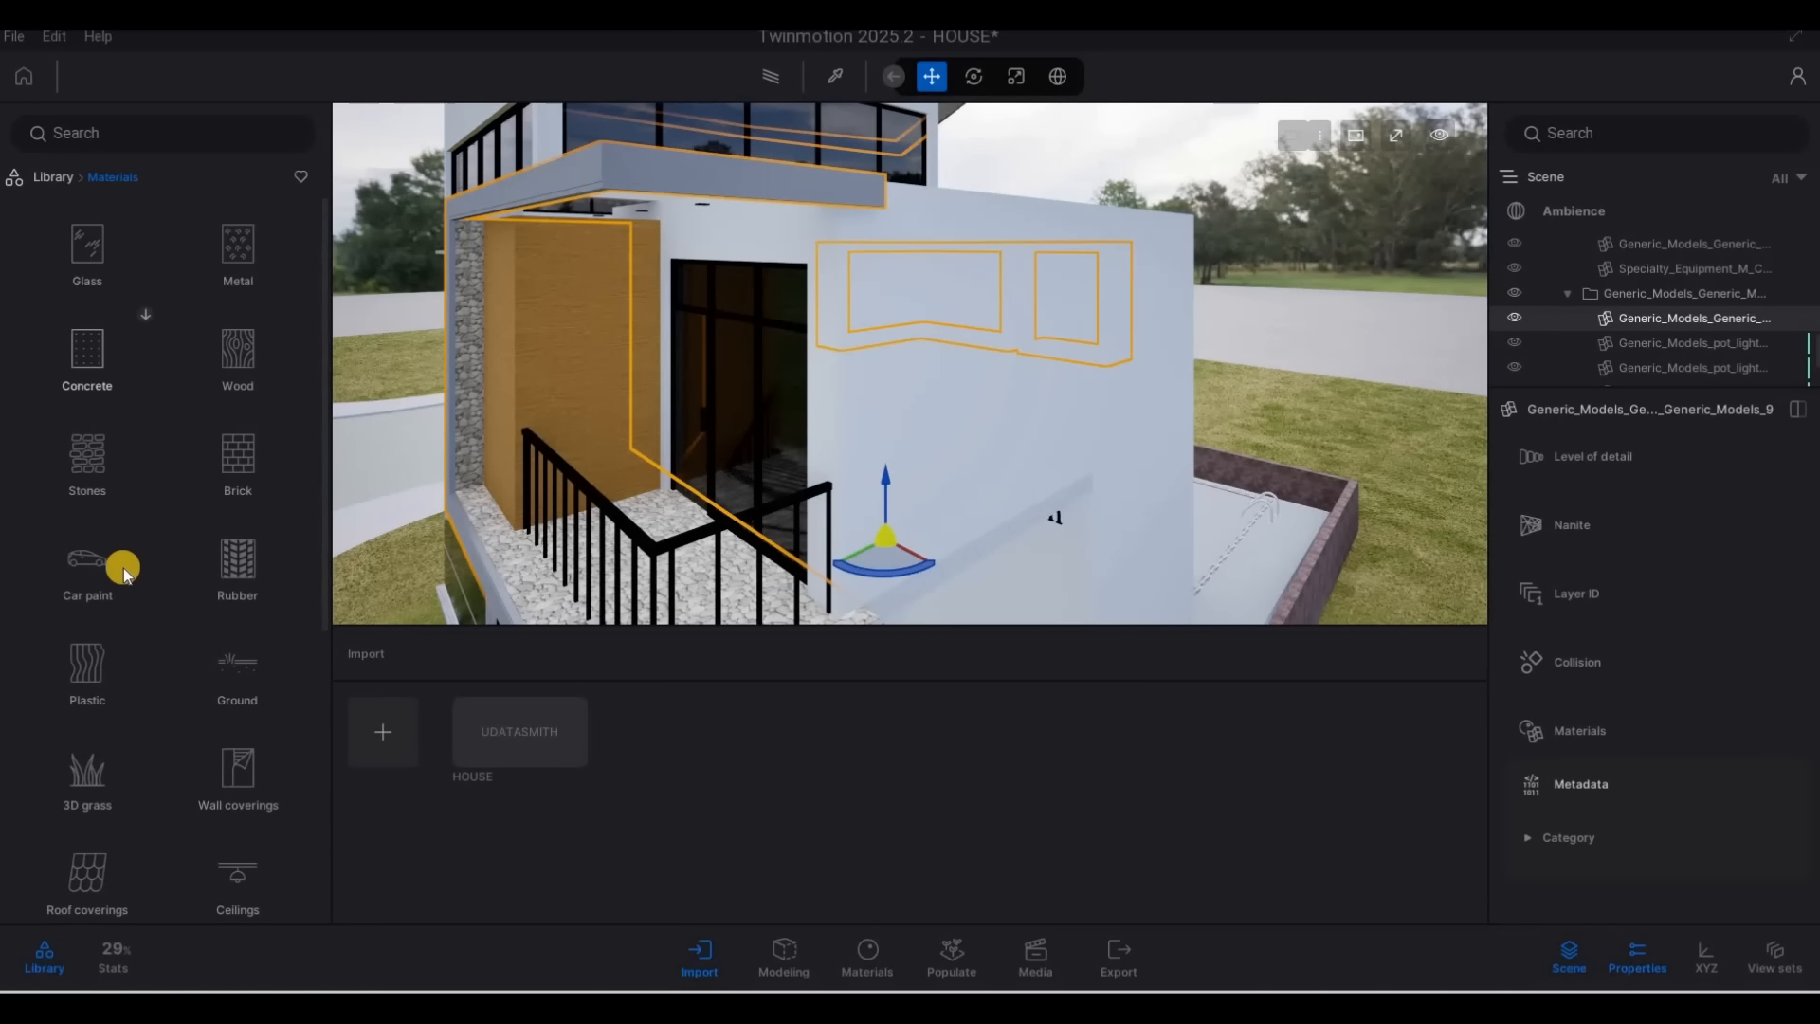
{"action": "scroll", "coordinate": [123, 567], "scroll_direction": "down", "scroll_amount": 3}
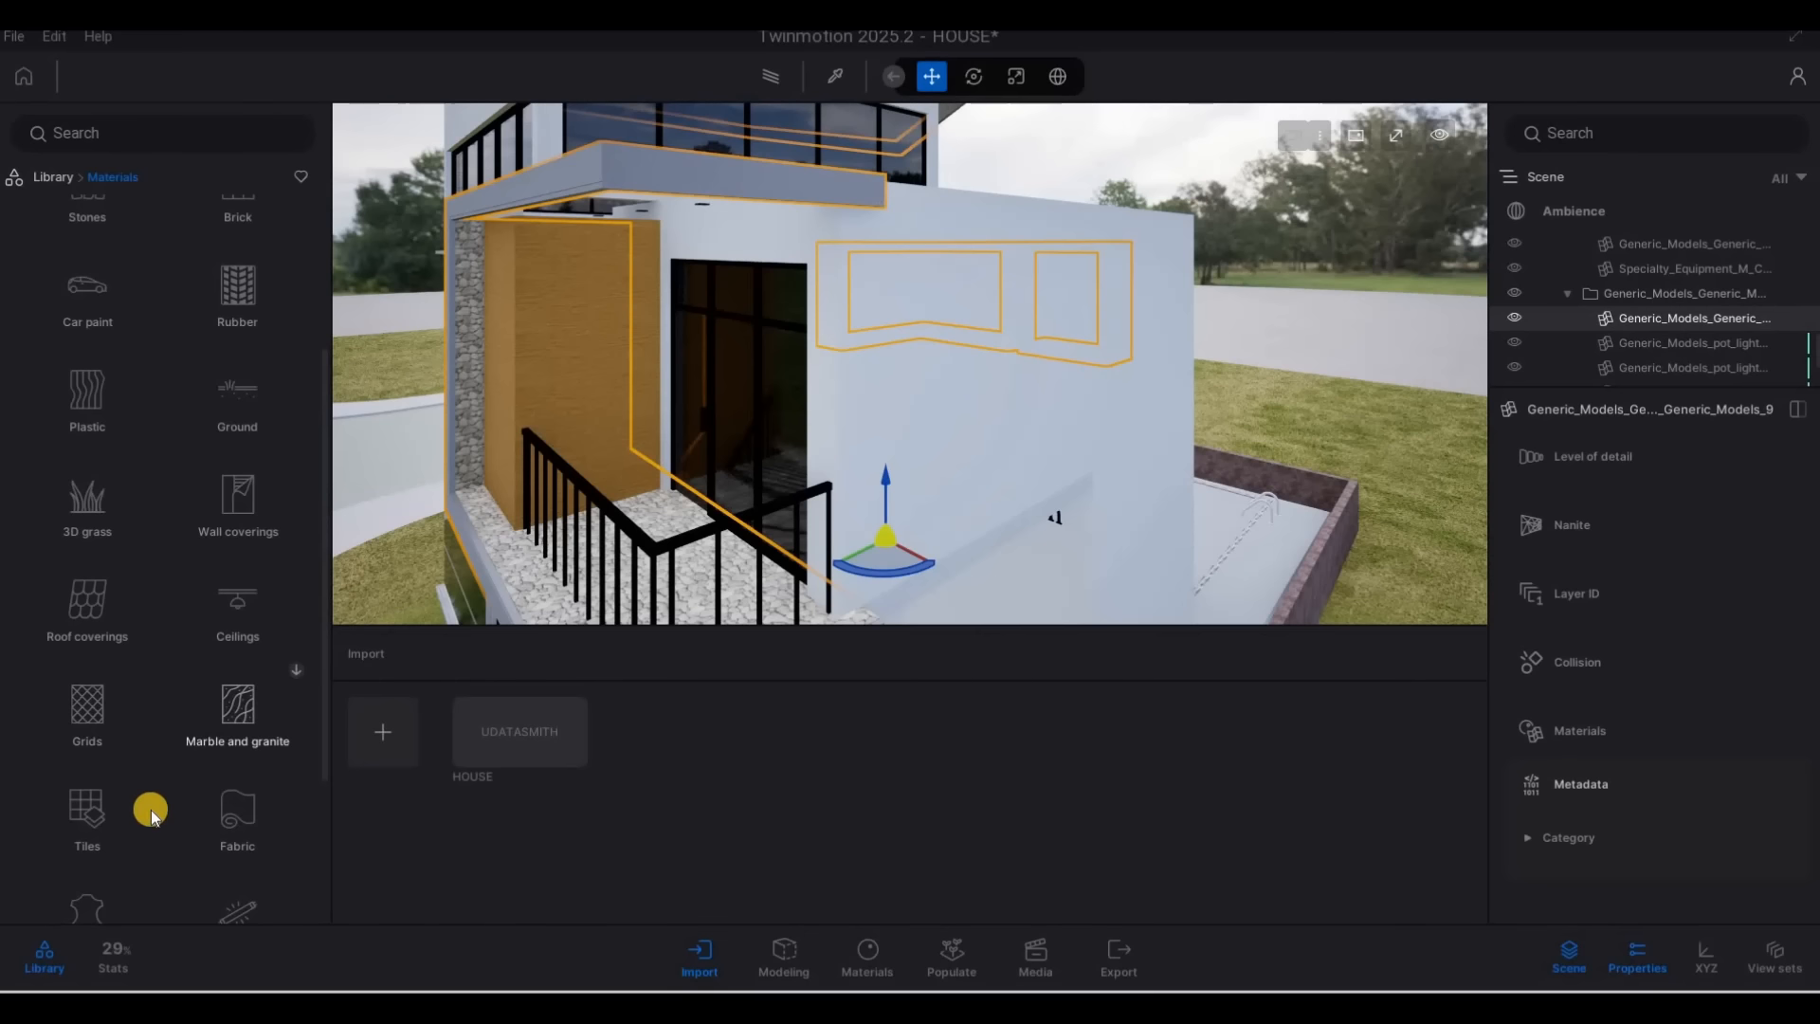
{"action": "left_click", "coordinate": [264, 519]}
{"action": "scroll", "coordinate": [254, 663], "scroll_direction": "down", "scroll_amount": 3}
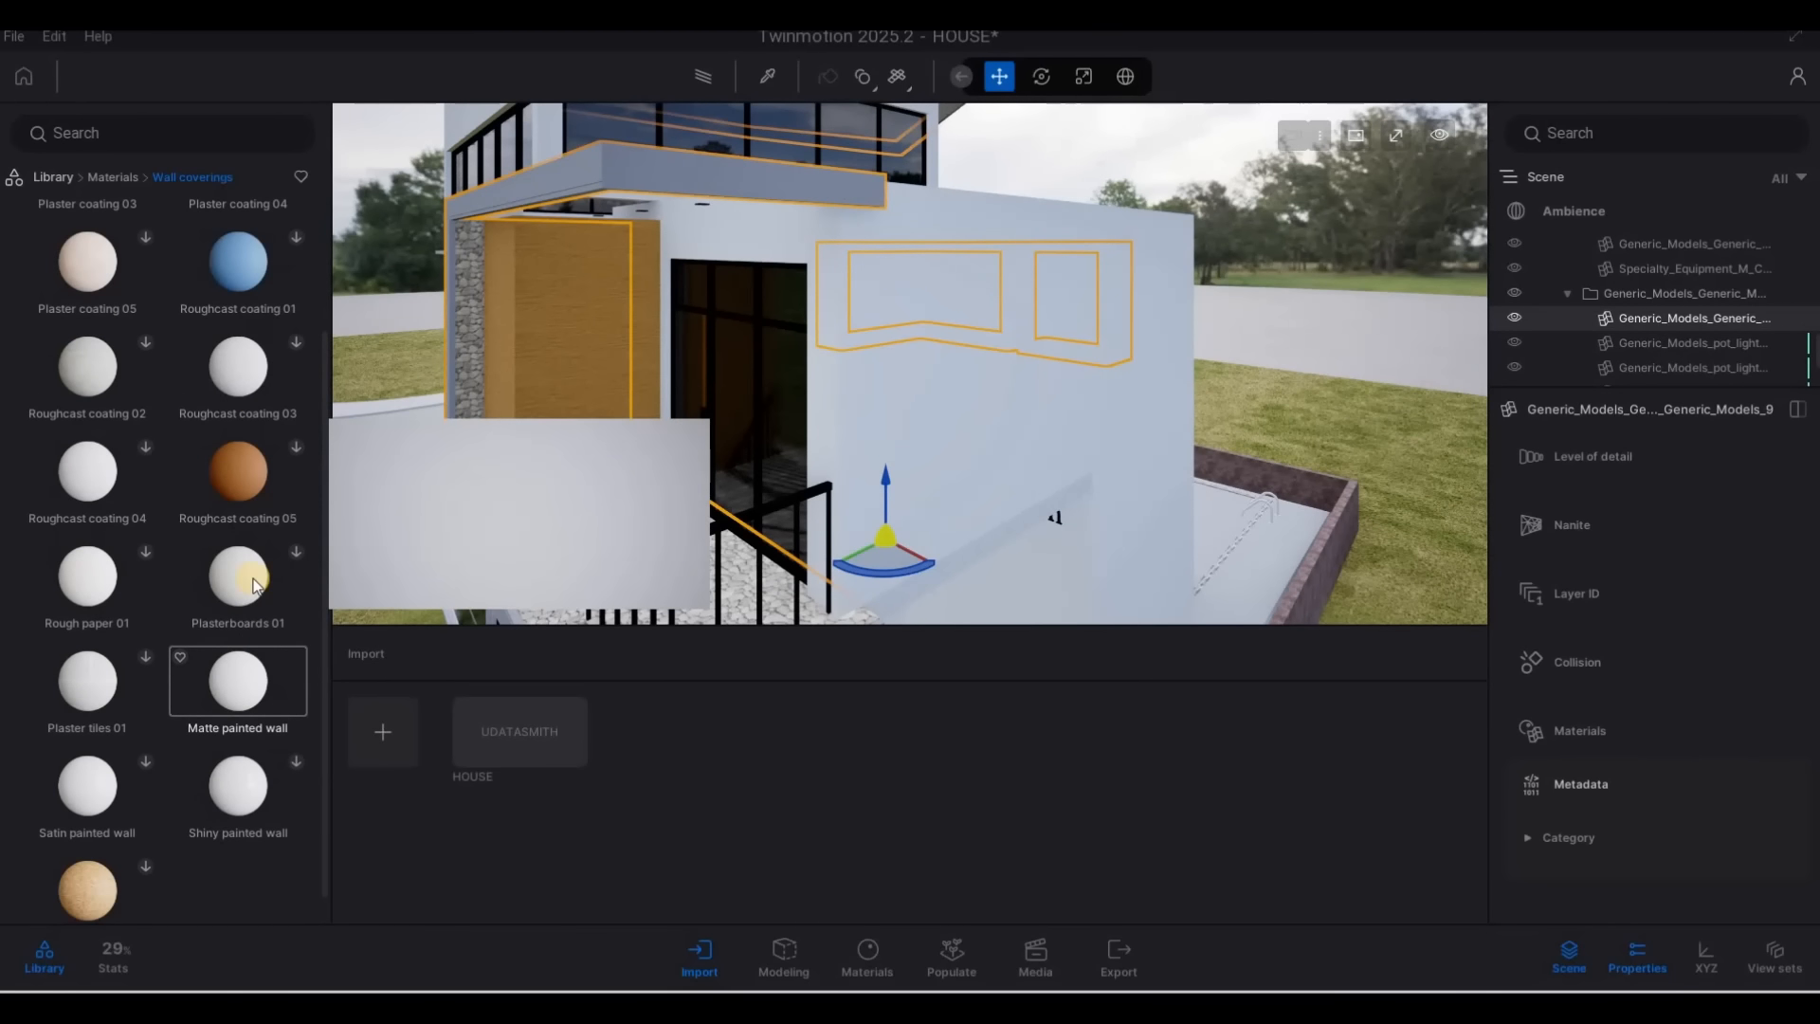
{"action": "left_click_drag", "start_coordinate": [261, 692], "coordinate": [935, 476]}
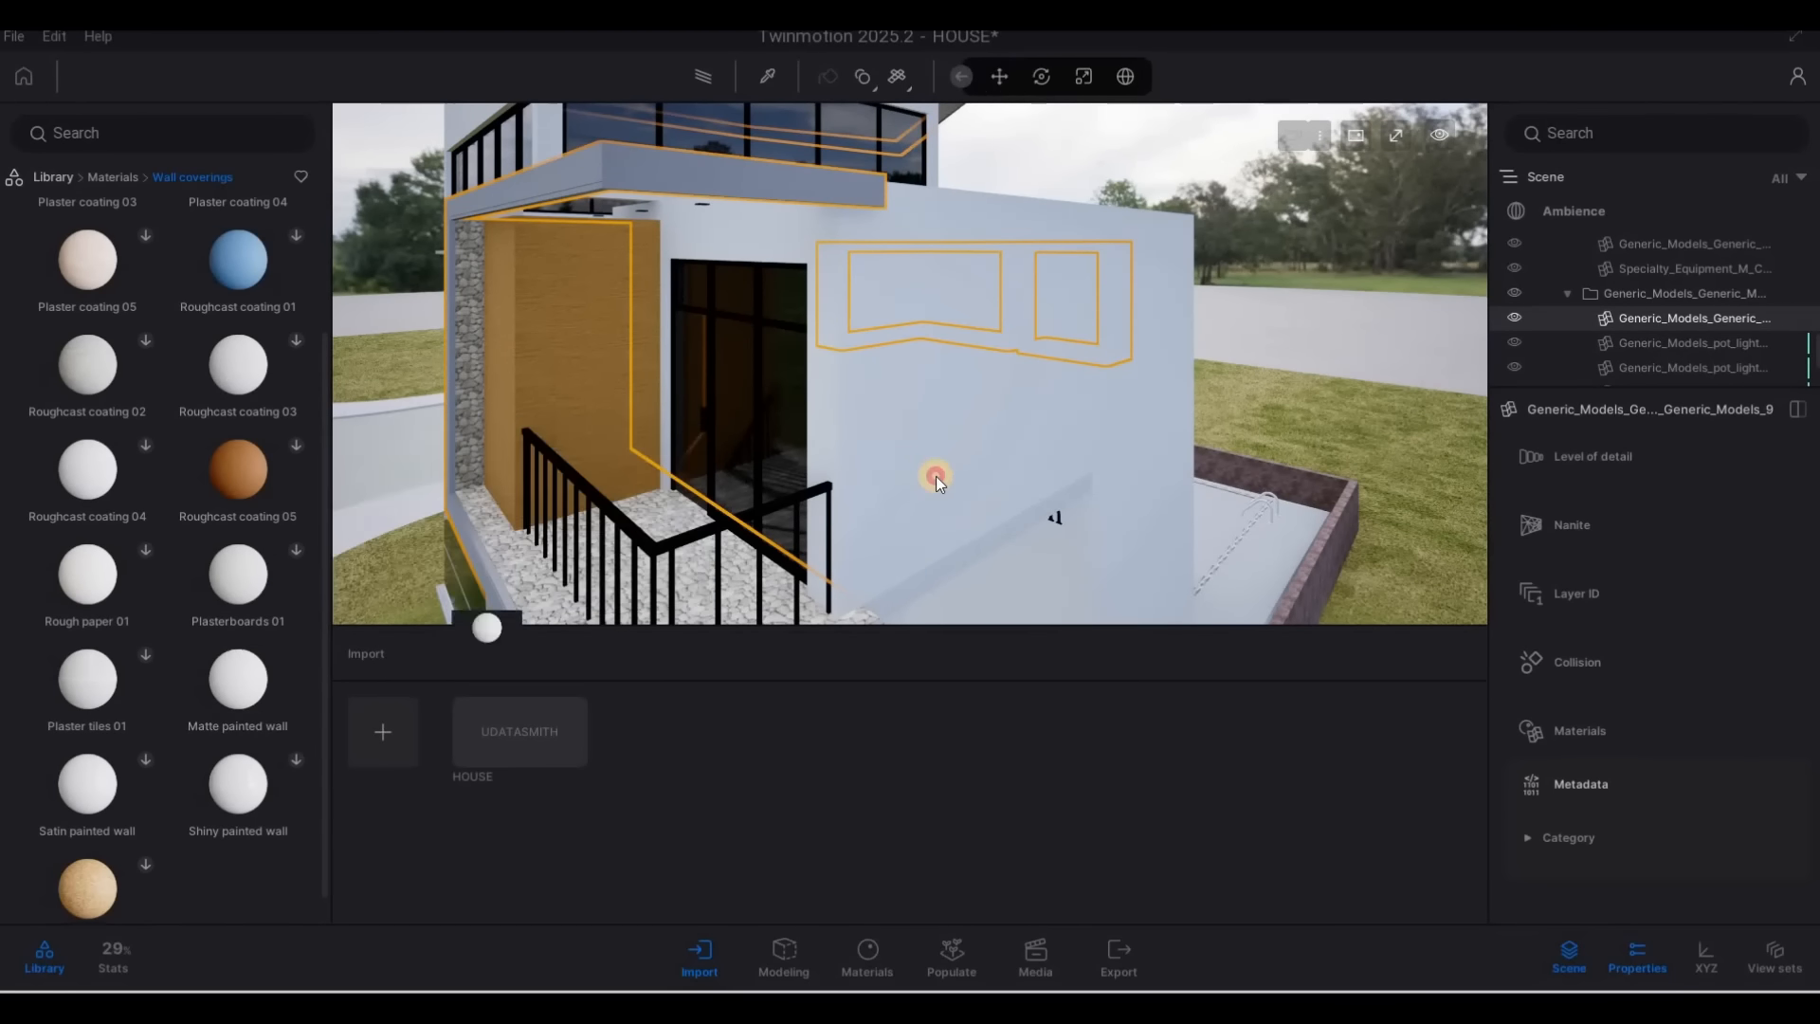
Apply the Matte painted wall material to the ground-floor wall below the projecting slab, beside the house address lettering
{"action": "key", "text": "s"}
{"action": "key", "text": "e"}
{"action": "key", "text": "w"}
{"action": "key", "text": "w"}
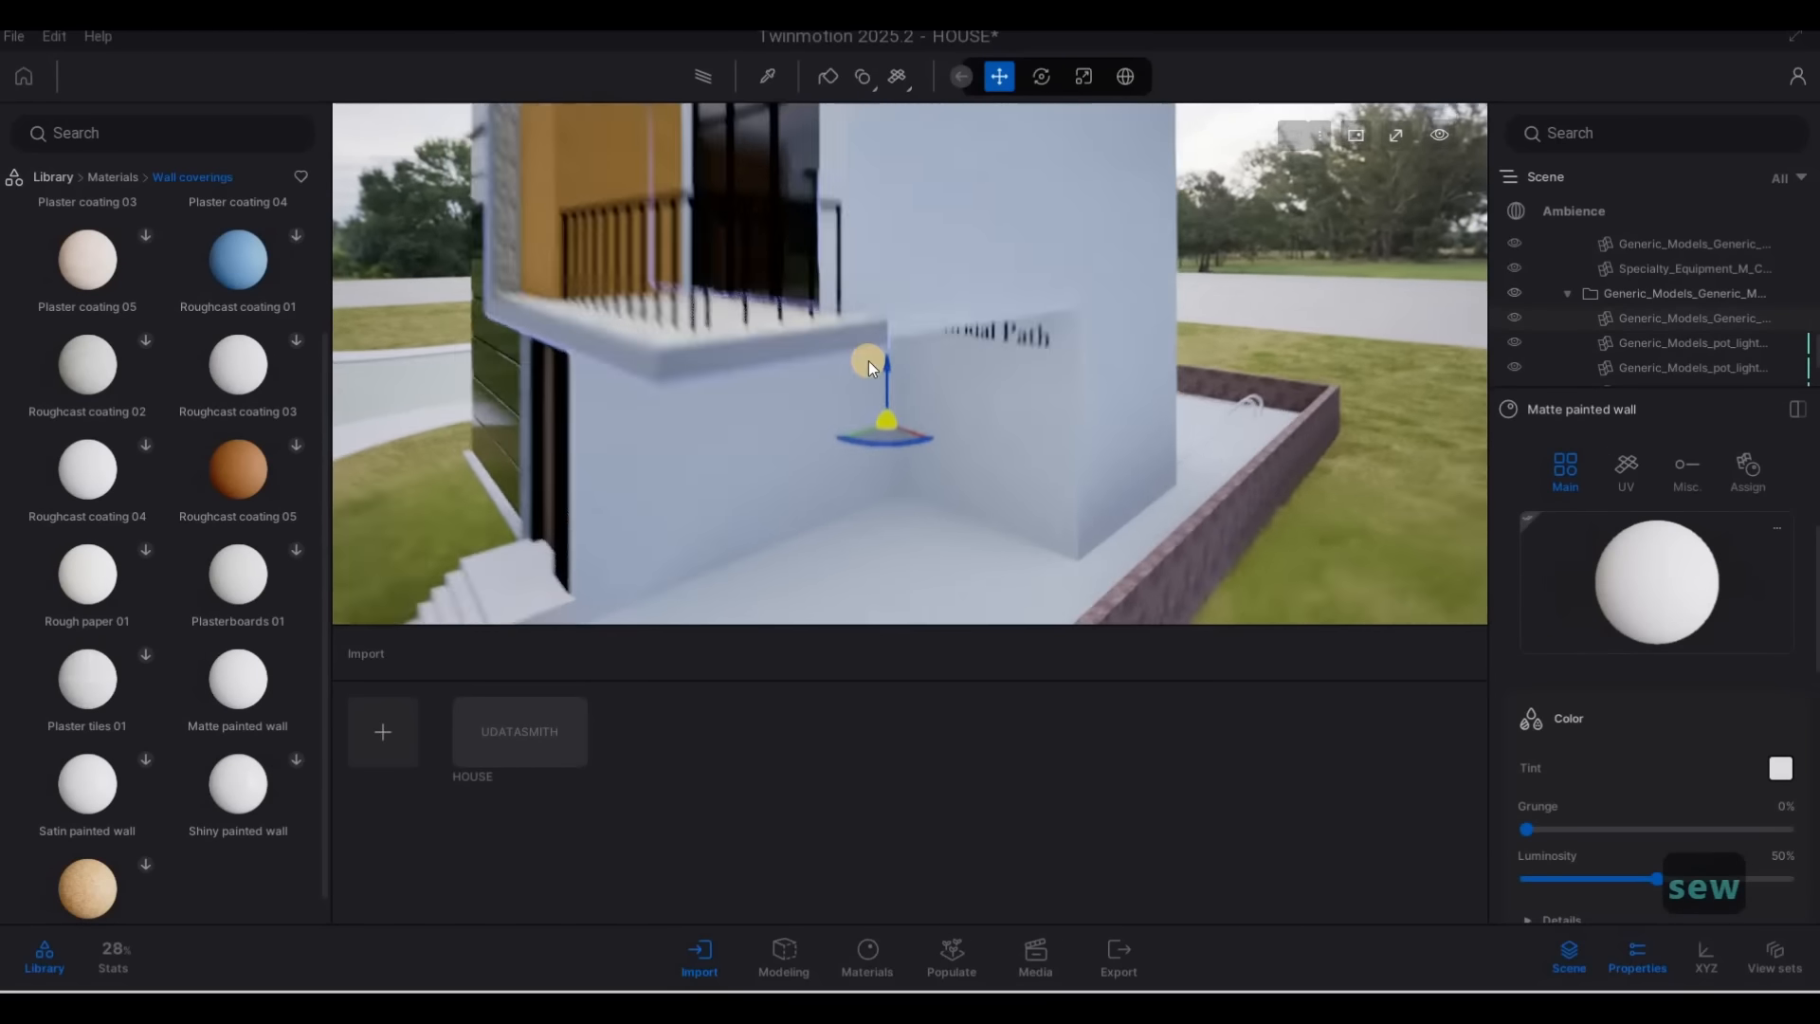
{"action": "mouse_move", "coordinate": [239, 607]}
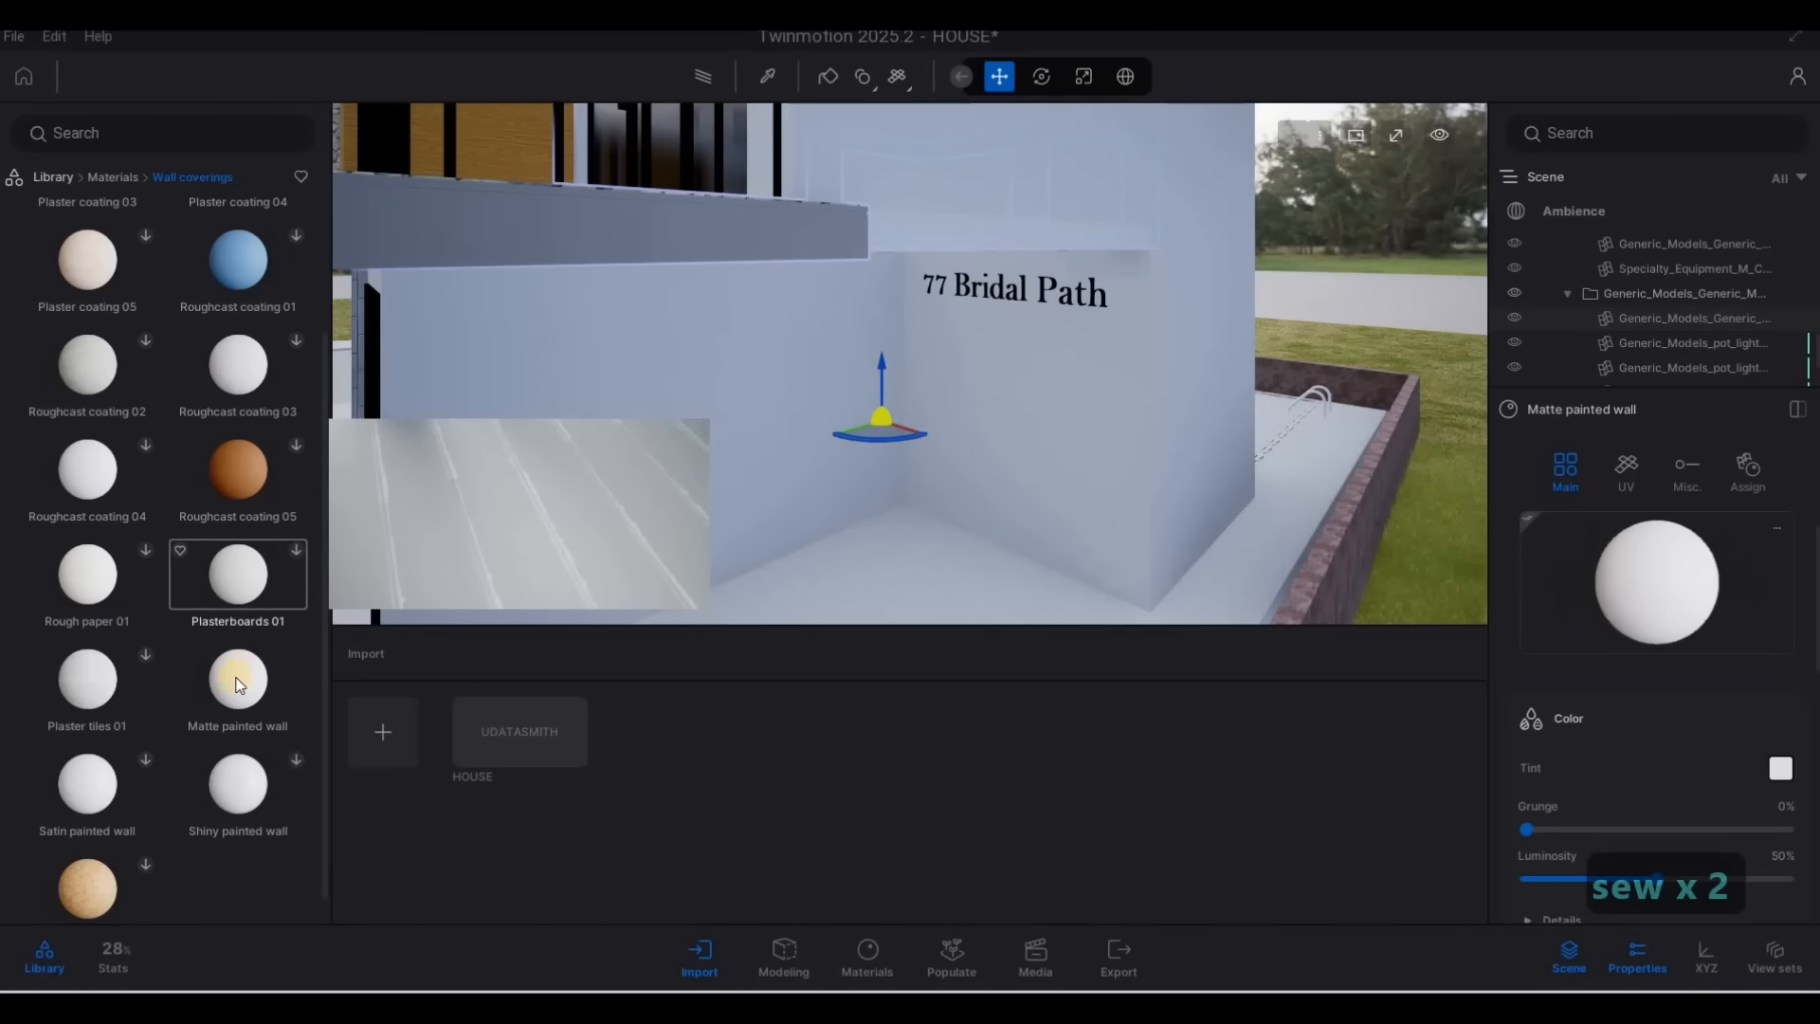
{"action": "left_click_drag", "start_coordinate": [237, 685], "coordinate": [696, 407]}
{"action": "left_click_drag", "start_coordinate": [881, 230], "coordinate": [909, 226]}
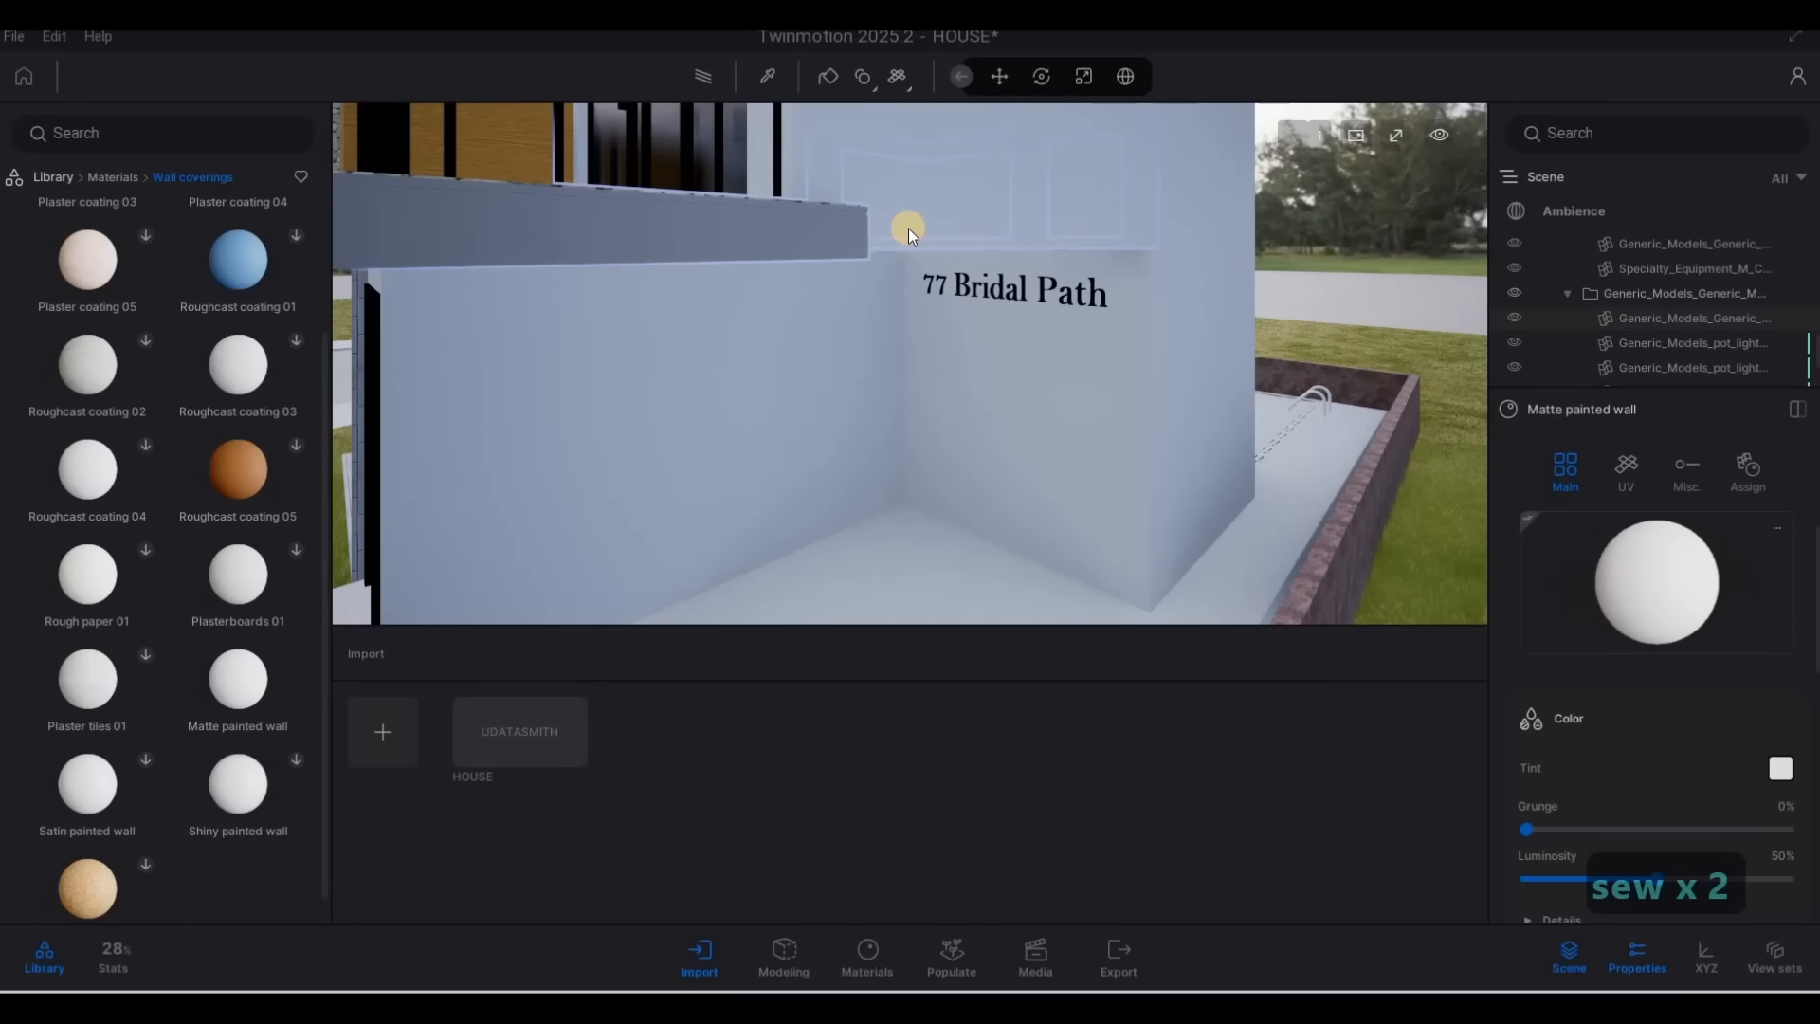
Apply the Matte painted wall material to the pebble-textured terrace surface beside the upper windows
{"action": "key", "text": "s"}
{"action": "key", "text": "a"}
{"action": "key", "text": "q"}
{"action": "right_click_drag", "start_coordinate": [916, 179], "coordinate": [610, 491]}
{"action": "key", "text": "s"}
{"action": "key", "text": "a"}
{"action": "key", "text": "q"}
{"action": "key", "text": "d"}
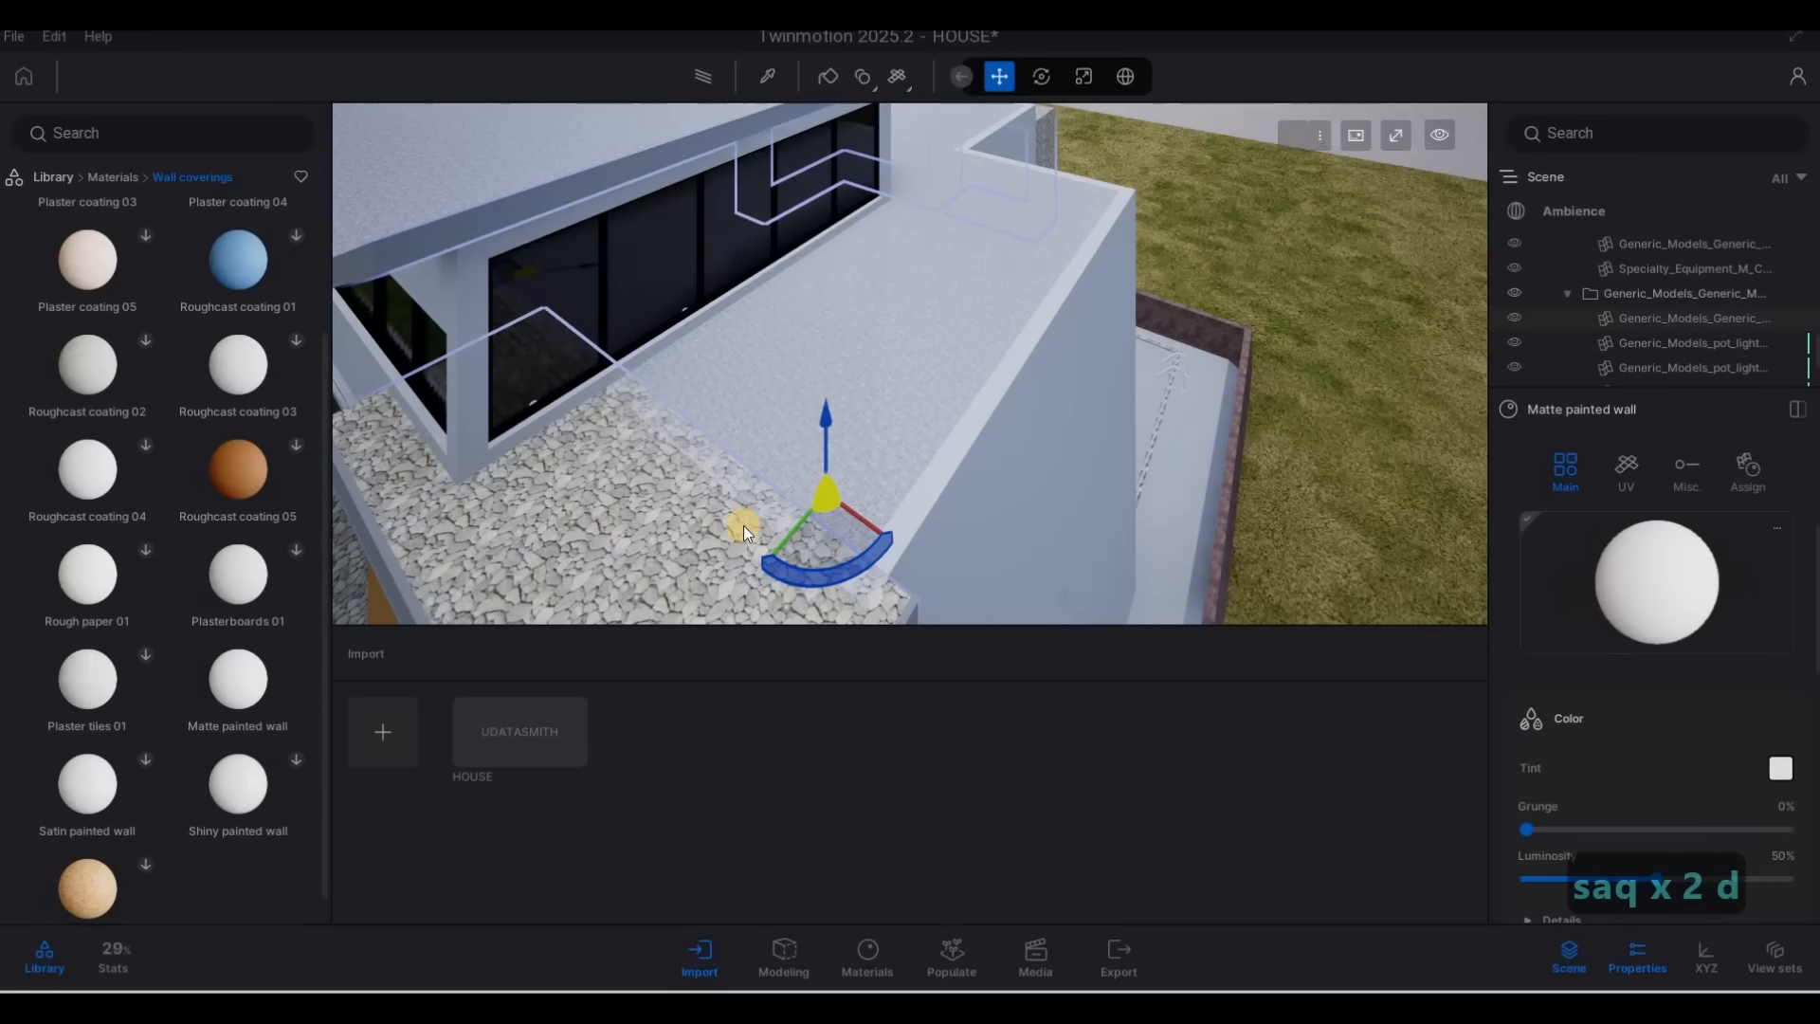
{"action": "left_click_drag", "start_coordinate": [238, 678], "coordinate": [667, 600]}
Apply the Matte painted wall material to the upper part of the house near the roof overhang
{"action": "key", "text": "a"}
{"action": "key", "text": "e"}
{"action": "right_click_drag", "start_coordinate": [1309, 313], "coordinate": [861, 611]}
{"action": "key", "text": "w"}
{"action": "key", "text": "d"}
{"action": "key", "text": "w"}
{"action": "key", "text": "e"}
{"action": "key", "text": "w"}
{"action": "key", "text": "d"}
{"action": "key", "text": "e"}
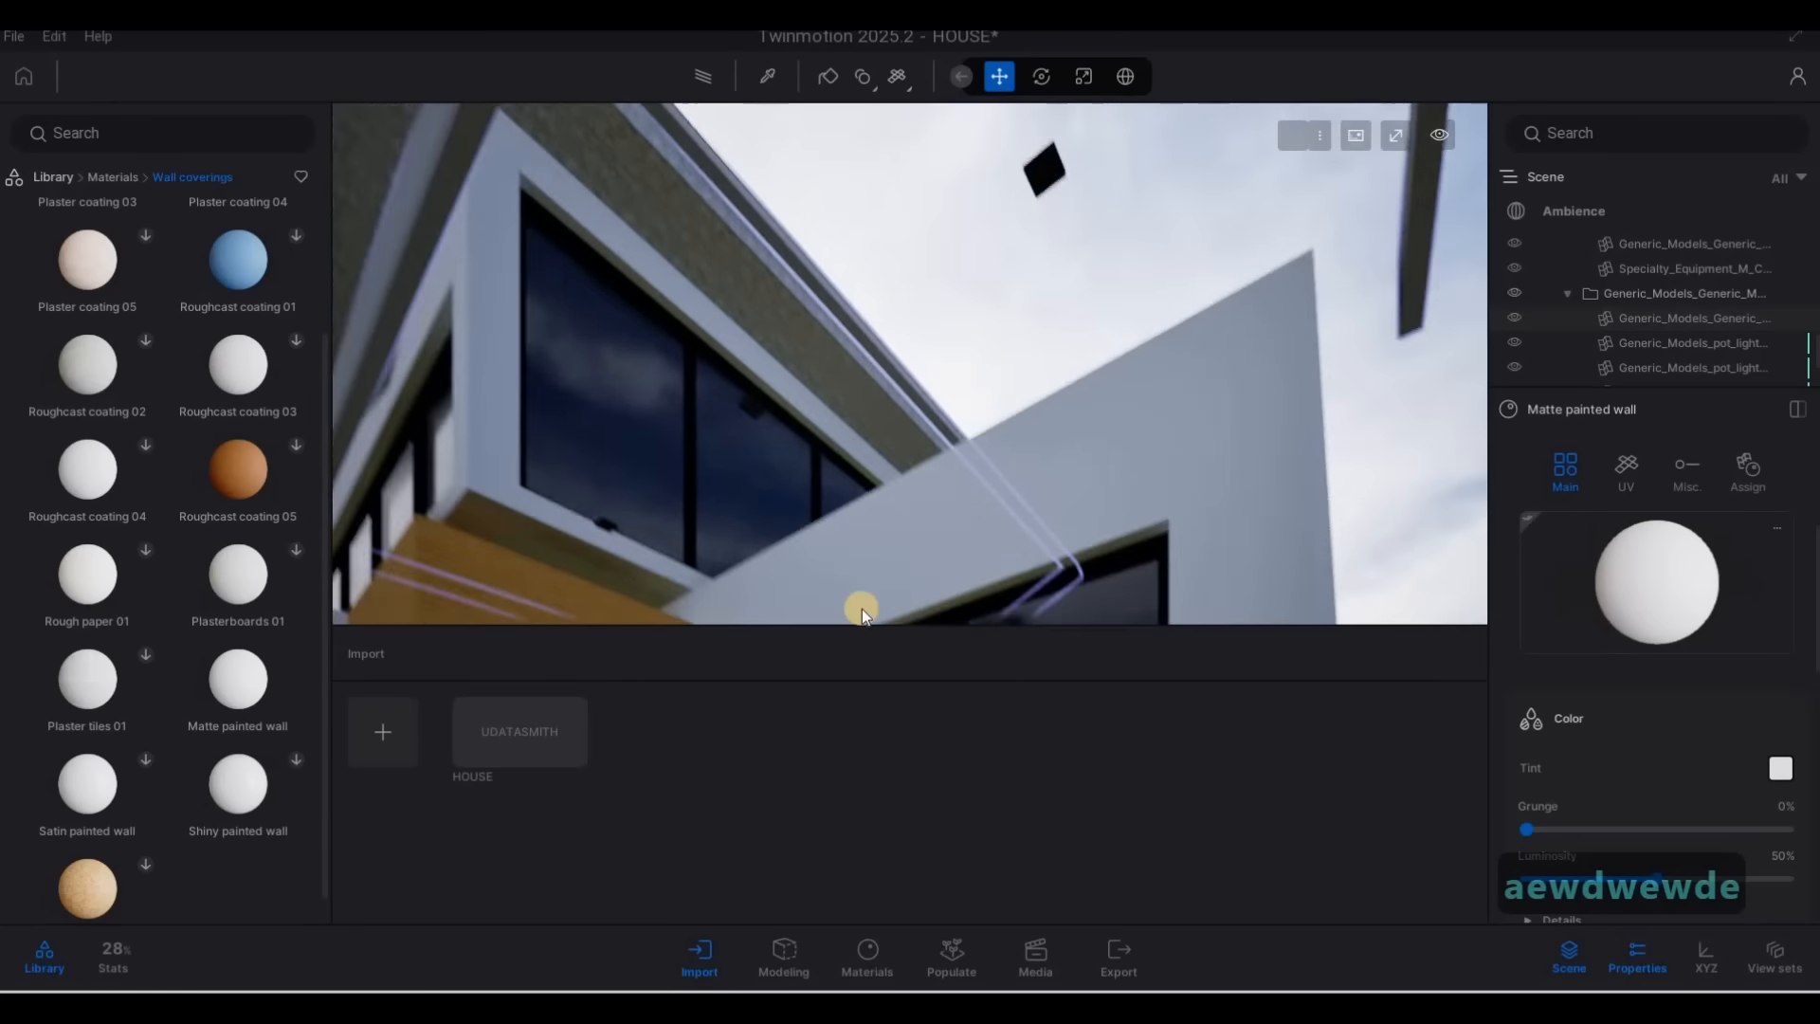
{"action": "key", "text": "s"}
{"action": "mouse_move", "coordinate": [251, 671]}
{"action": "left_mouse_down"}
{"action": "mouse_move", "coordinate": [895, 265]}
{"action": "mouse_move", "coordinate": [967, 182]}
{"action": "left_mouse_up"}
Apply the Matte painted wall material to the textured underside of the roof overhang above the dark windows
{"action": "key", "text": "a"}
{"action": "key", "text": "q"}
{"action": "mouse_move", "coordinate": [924, 419]}
{"action": "right_mouse_down"}
{"action": "mouse_move", "coordinate": [901, 386]}
{"action": "mouse_move", "coordinate": [967, 395]}
{"action": "mouse_move", "coordinate": [1150, 325]}
{"action": "mouse_move", "coordinate": [1085, 352]}
{"action": "mouse_move", "coordinate": [1166, 394]}
{"action": "mouse_move", "coordinate": [1431, 305]}
{"action": "mouse_move", "coordinate": [979, 236]}
{"action": "mouse_move", "coordinate": [937, 114]}
{"action": "right_mouse_up"}
{"action": "key", "text": "d"}
{"action": "key", "text": "a"}
{"action": "key", "text": "a"}
{"action": "key", "text": "w"}
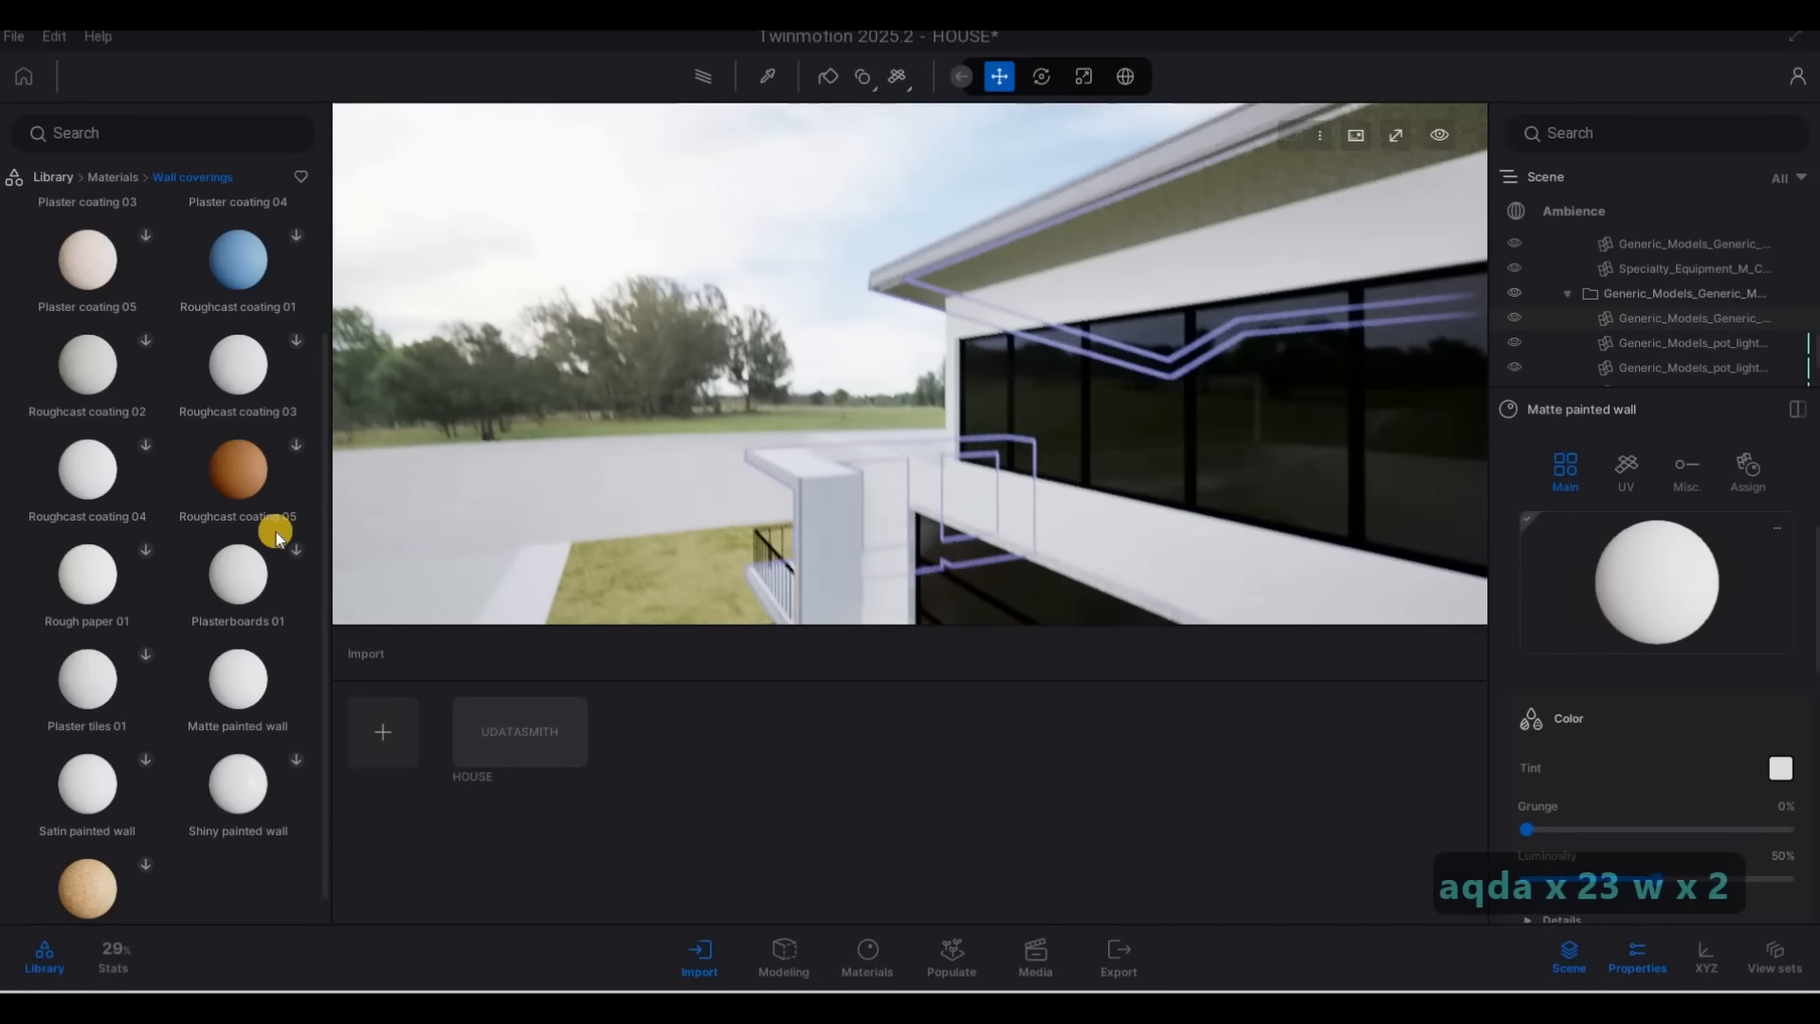
{"action": "key", "text": "d"}
{"action": "mouse_move", "coordinate": [237, 682]}
{"action": "left_mouse_down"}
{"action": "mouse_move", "coordinate": [941, 212]}
{"action": "mouse_move", "coordinate": [1022, 240]}
{"action": "left_mouse_up"}
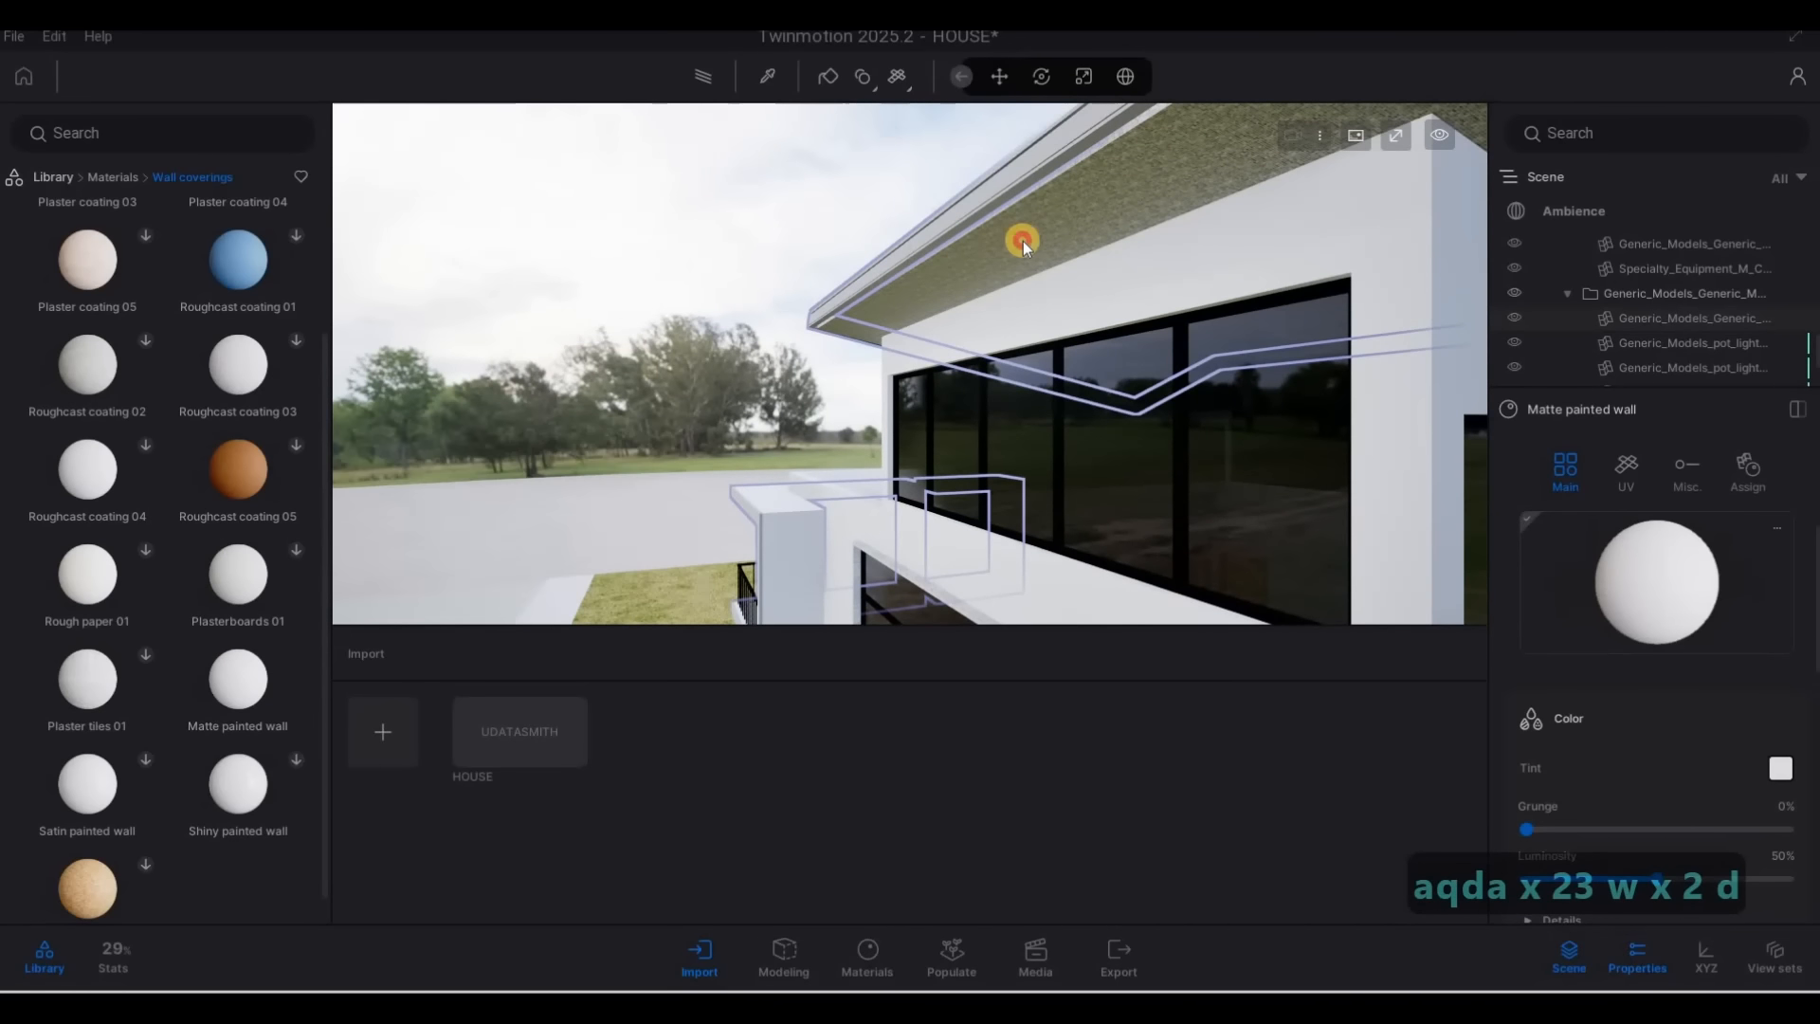
Apply the Ipe A wood material to the yellow wood wall beside the bedroom balcony and view its color settings
{"action": "key", "text": "s"}
{"action": "mouse_move", "coordinate": [922, 348]}
{"action": "right_mouse_down"}
{"action": "mouse_move", "coordinate": [918, 569]}
{"action": "mouse_move", "coordinate": [1202, 385]}
{"action": "mouse_move", "coordinate": [971, 297]}
{"action": "mouse_move", "coordinate": [1032, 361]}
{"action": "mouse_move", "coordinate": [984, 297]}
{"action": "mouse_move", "coordinate": [1182, 256]}
{"action": "mouse_move", "coordinate": [1194, 138]}
{"action": "mouse_move", "coordinate": [196, 202]}
{"action": "right_mouse_up"}
{"action": "key", "text": "s"}
{"action": "key", "text": "d"}
{"action": "key", "text": "d"}
{"action": "key", "text": "w"}
{"action": "key", "text": "q"}
{"action": "key", "text": "d"}
{"action": "key", "text": "a"}
{"action": "key", "text": "e"}
{"action": "key", "text": "a"}
{"action": "key", "text": "w"}
{"action": "key", "text": "w"}
{"action": "key", "text": "a"}
{"action": "key", "text": "w"}
{"action": "key", "text": "d"}
{"action": "key", "text": "w"}
{"action": "key", "text": "a"}
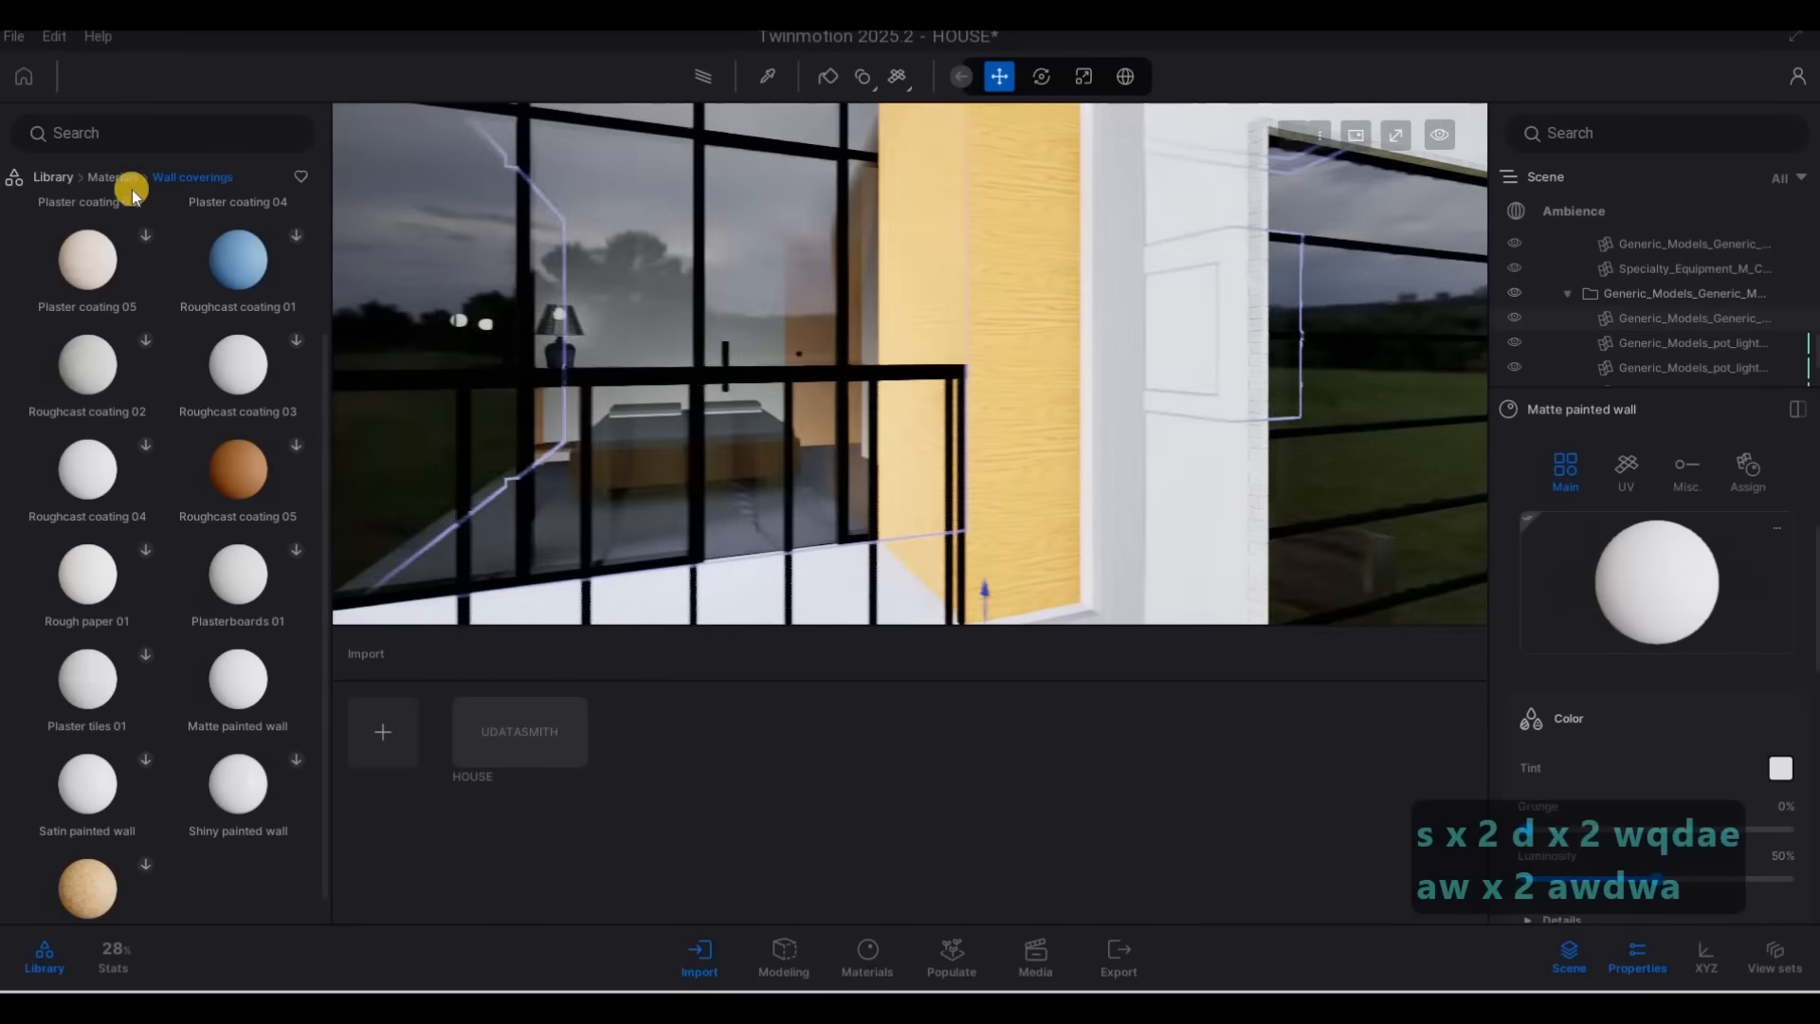
{"action": "left_click", "coordinate": [113, 178]}
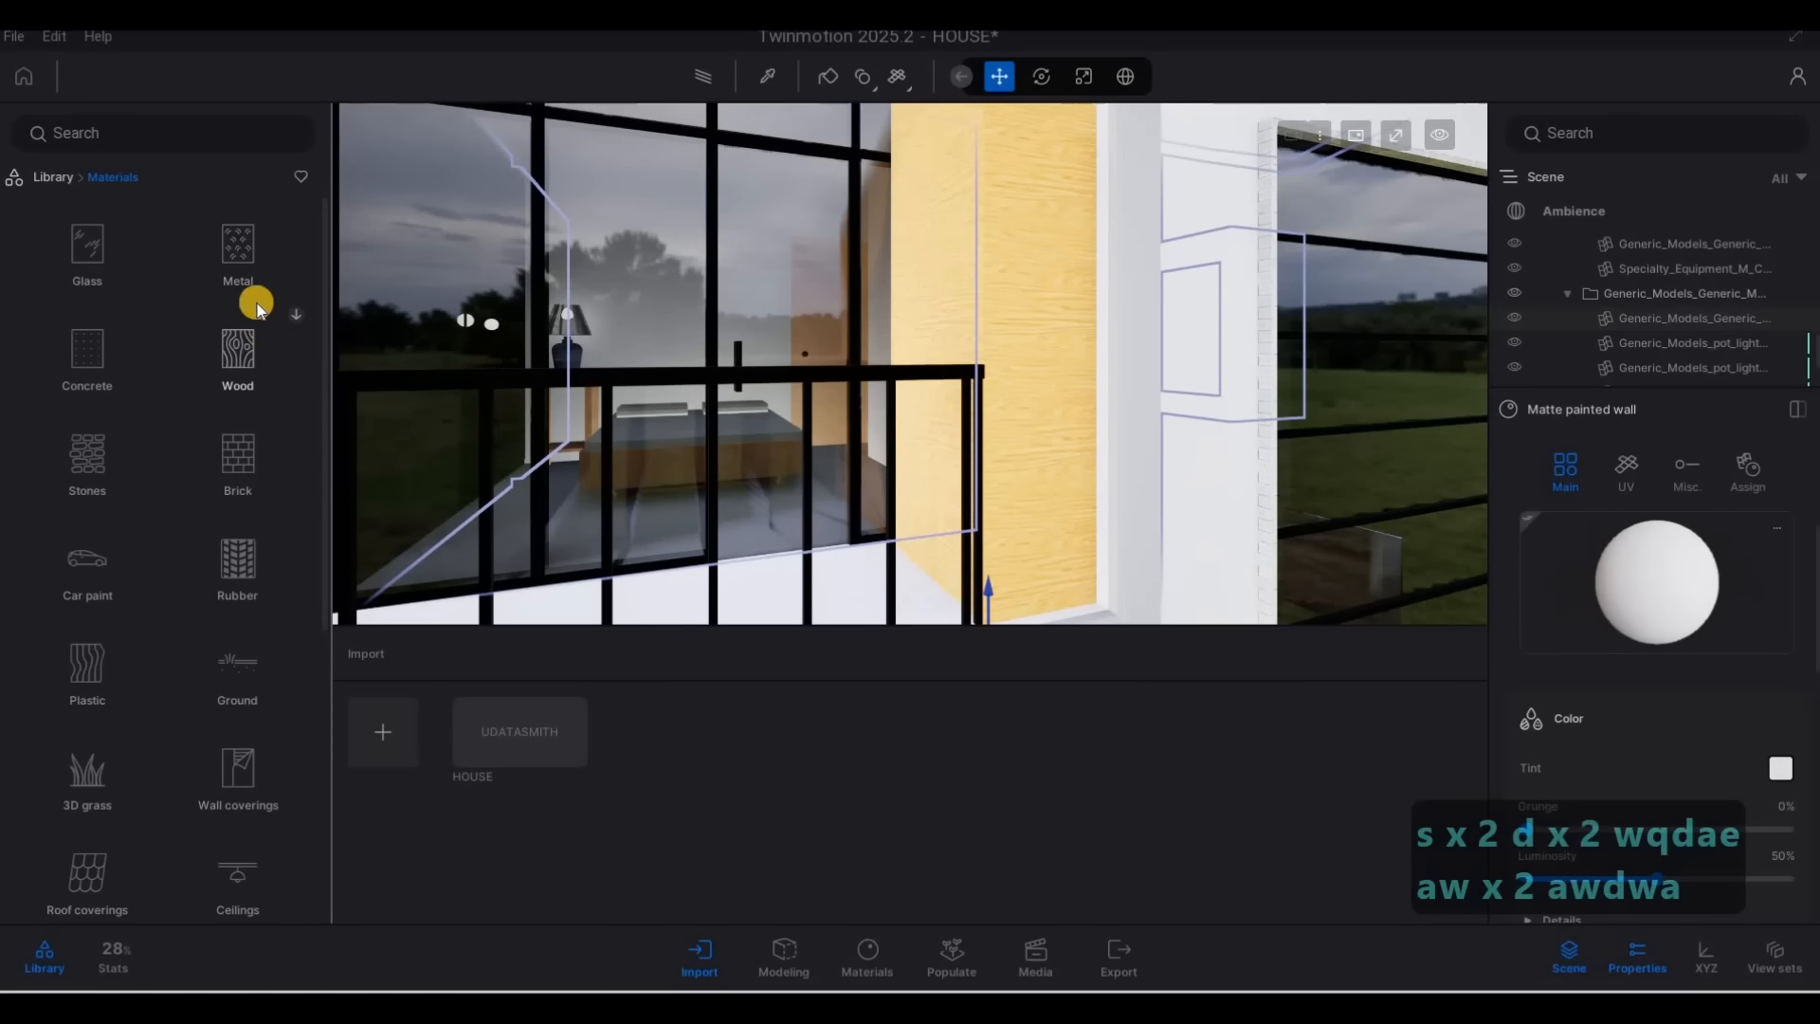
{"action": "left_click", "coordinate": [256, 305]}
{"action": "left_click_drag", "start_coordinate": [229, 237], "coordinate": [992, 229]}
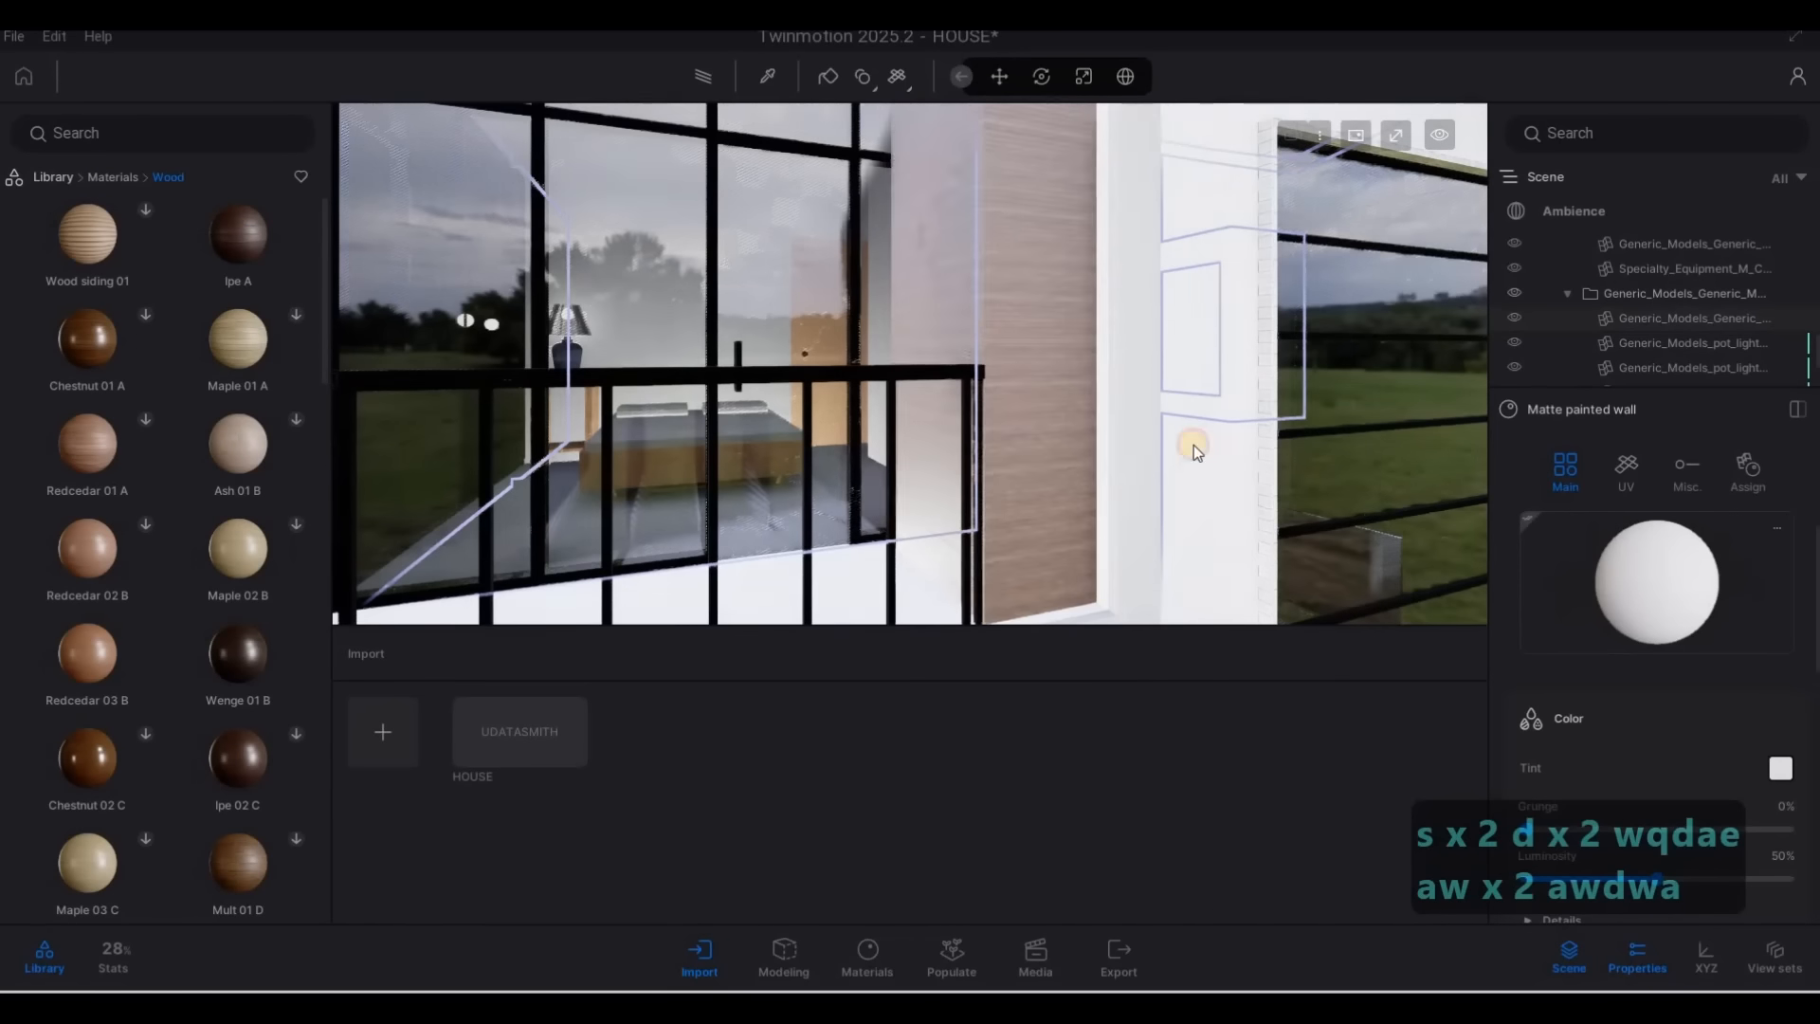
{"action": "scroll", "coordinate": [1617, 840], "scroll_direction": "down", "scroll_amount": 2}
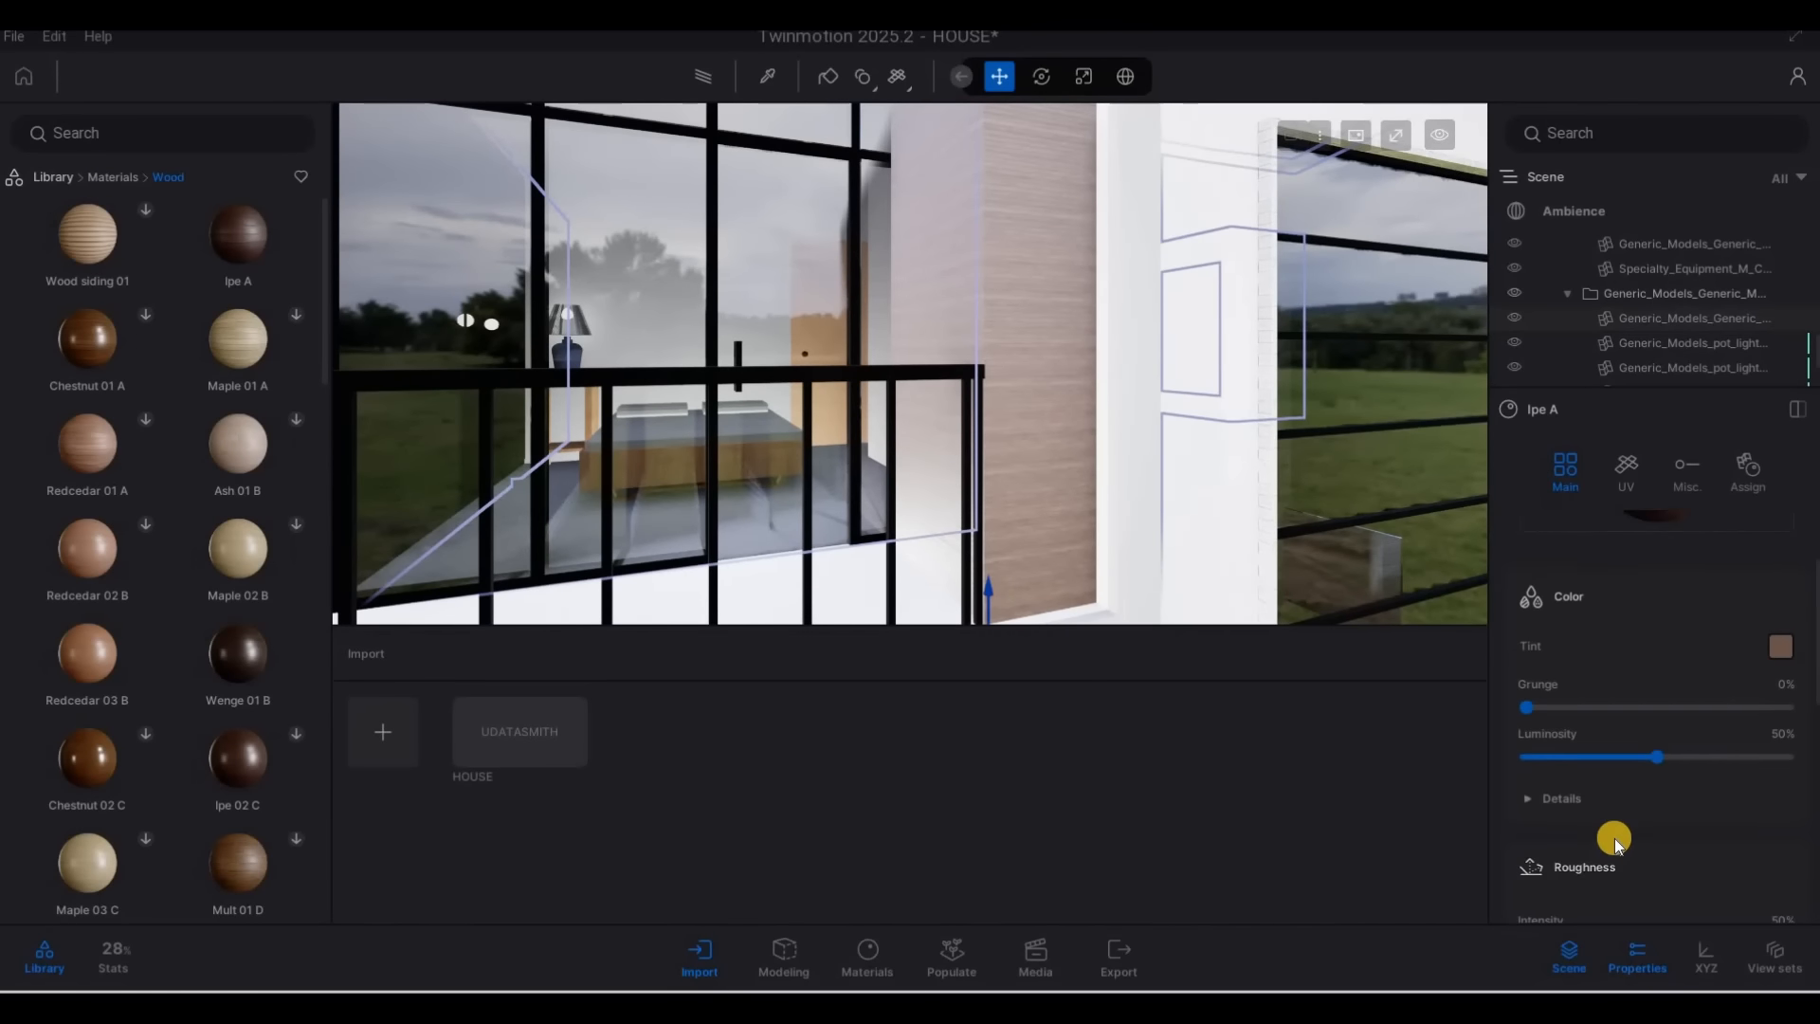
Examine the Ipe A material's color, roughness, metallic and remaining surface settings
{"action": "scroll", "coordinate": [1614, 837], "scroll_direction": "down", "scroll_amount": 5}
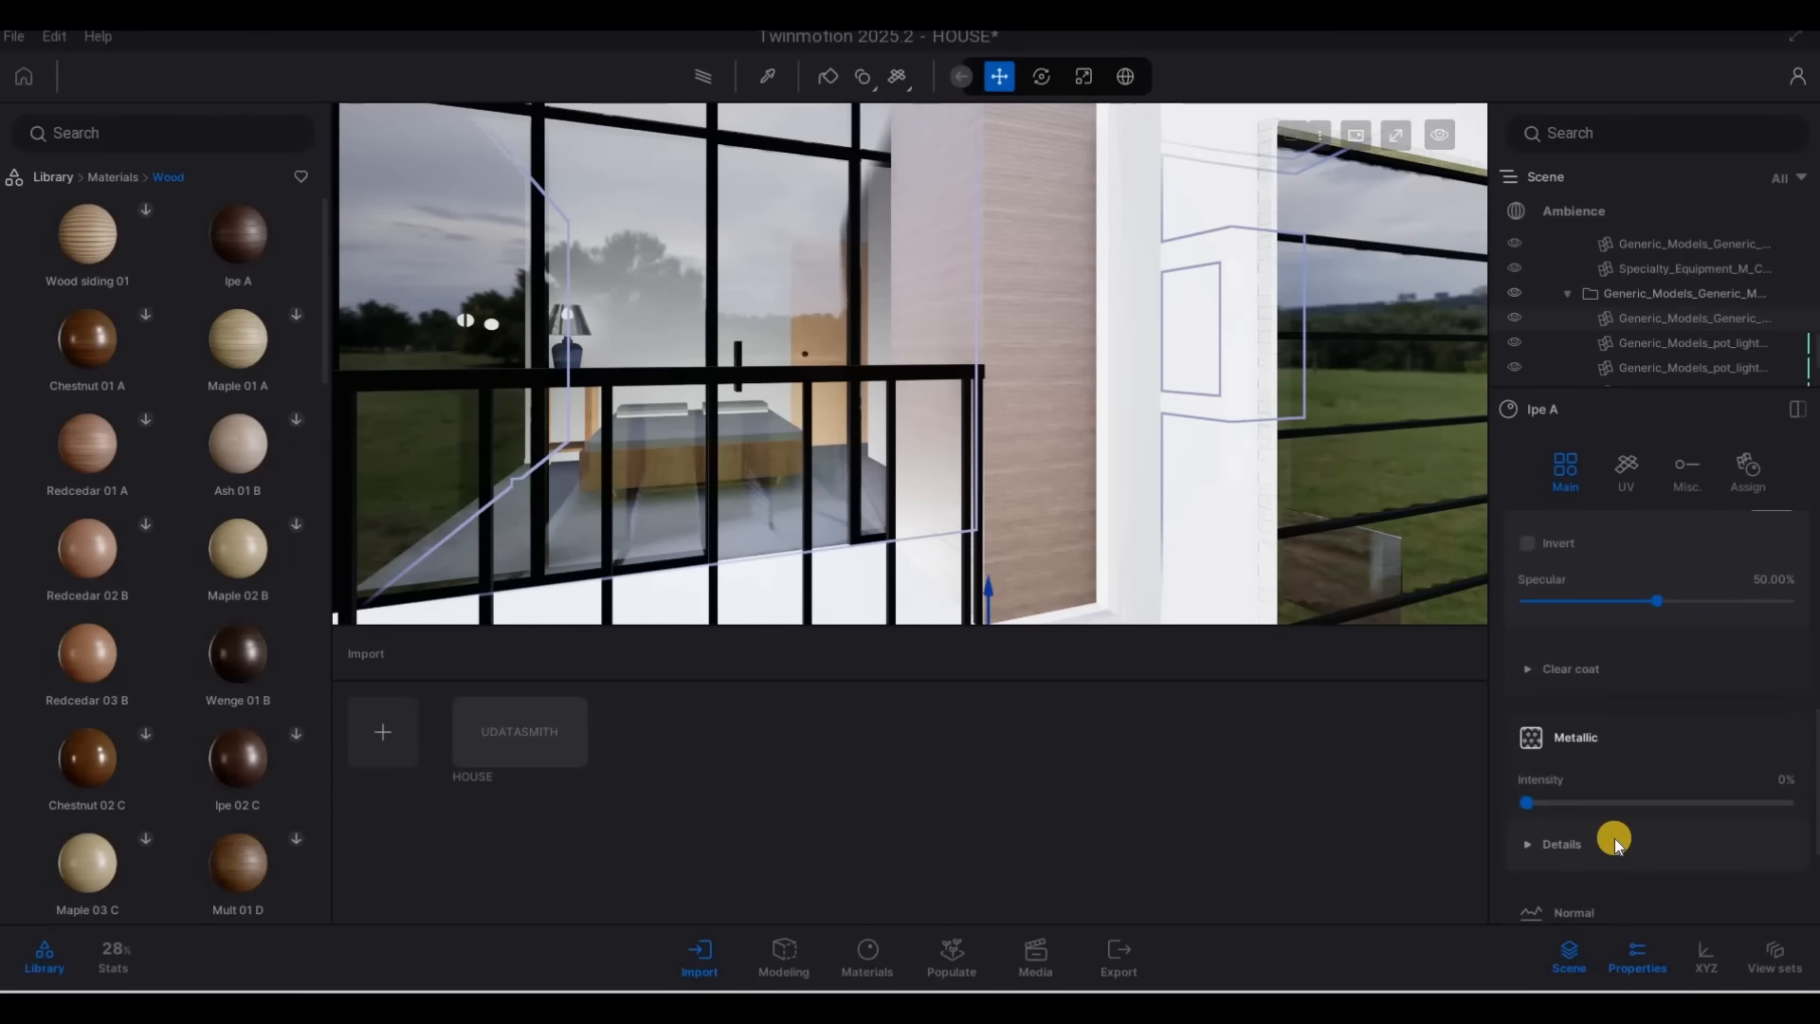
{"action": "scroll", "coordinate": [1613, 838], "scroll_direction": "up", "scroll_amount": 6}
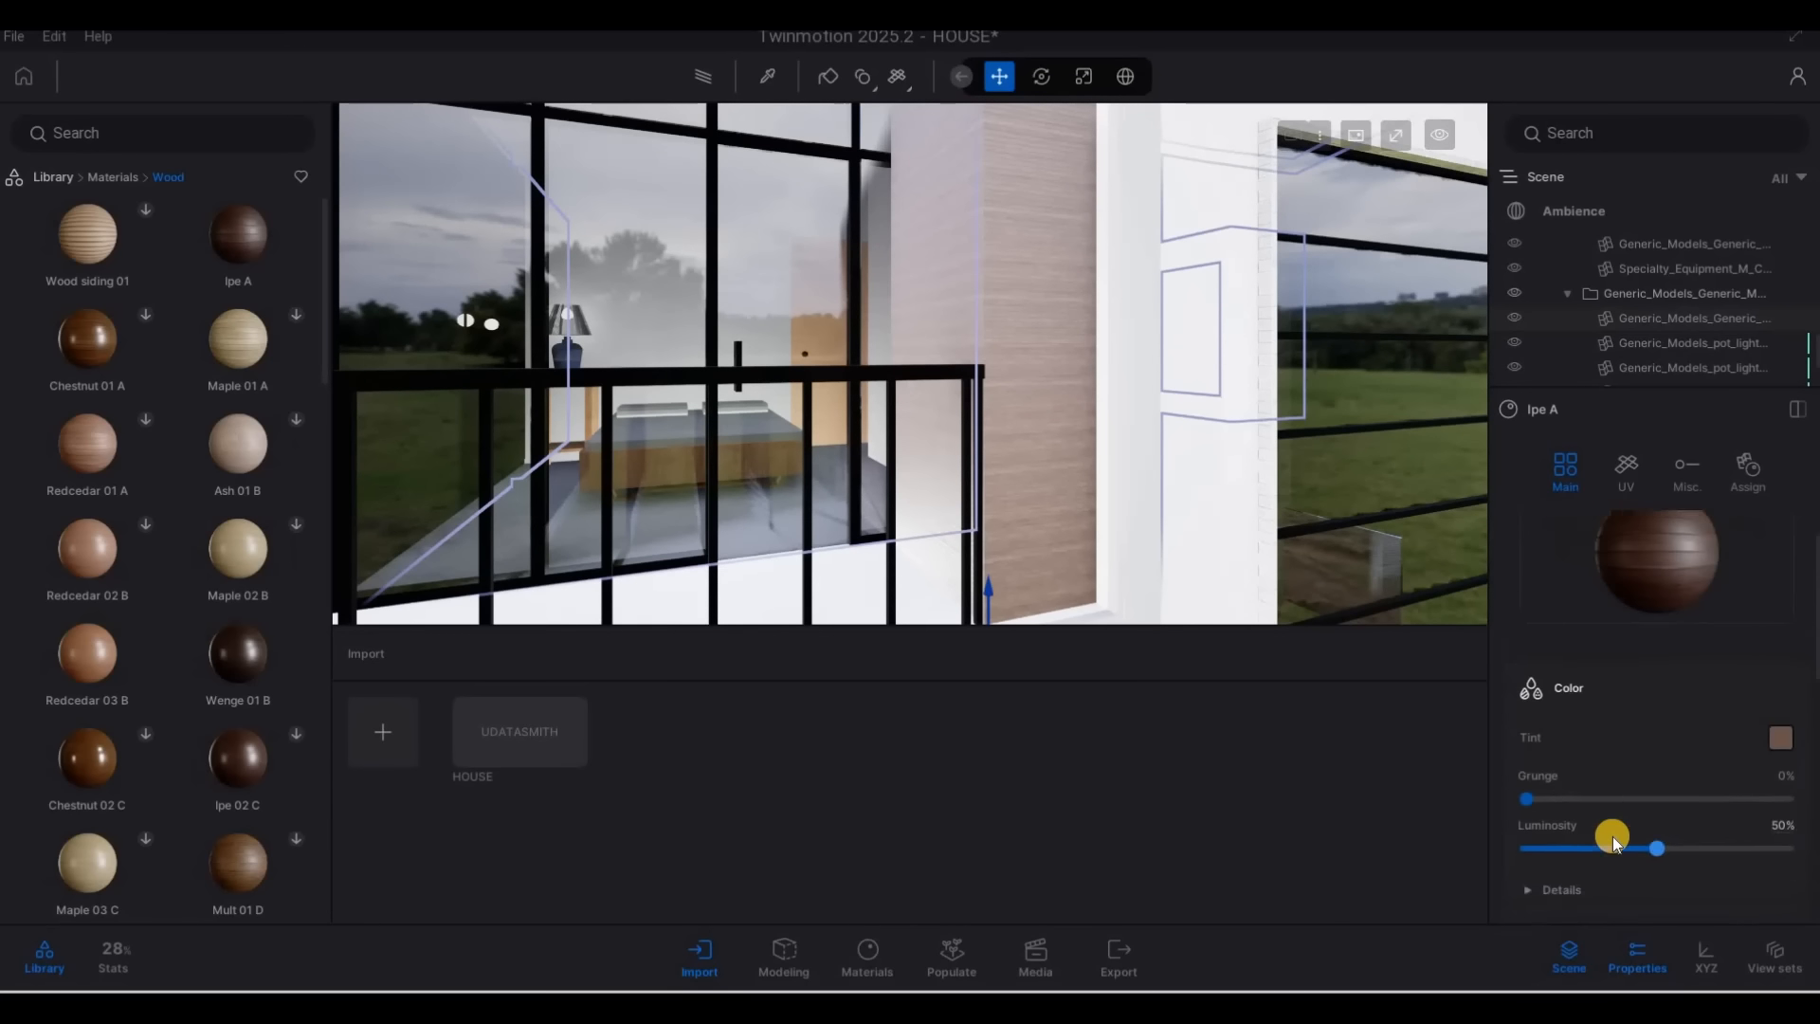
{"action": "scroll", "coordinate": [1612, 836], "scroll_direction": "down", "scroll_amount": 5}
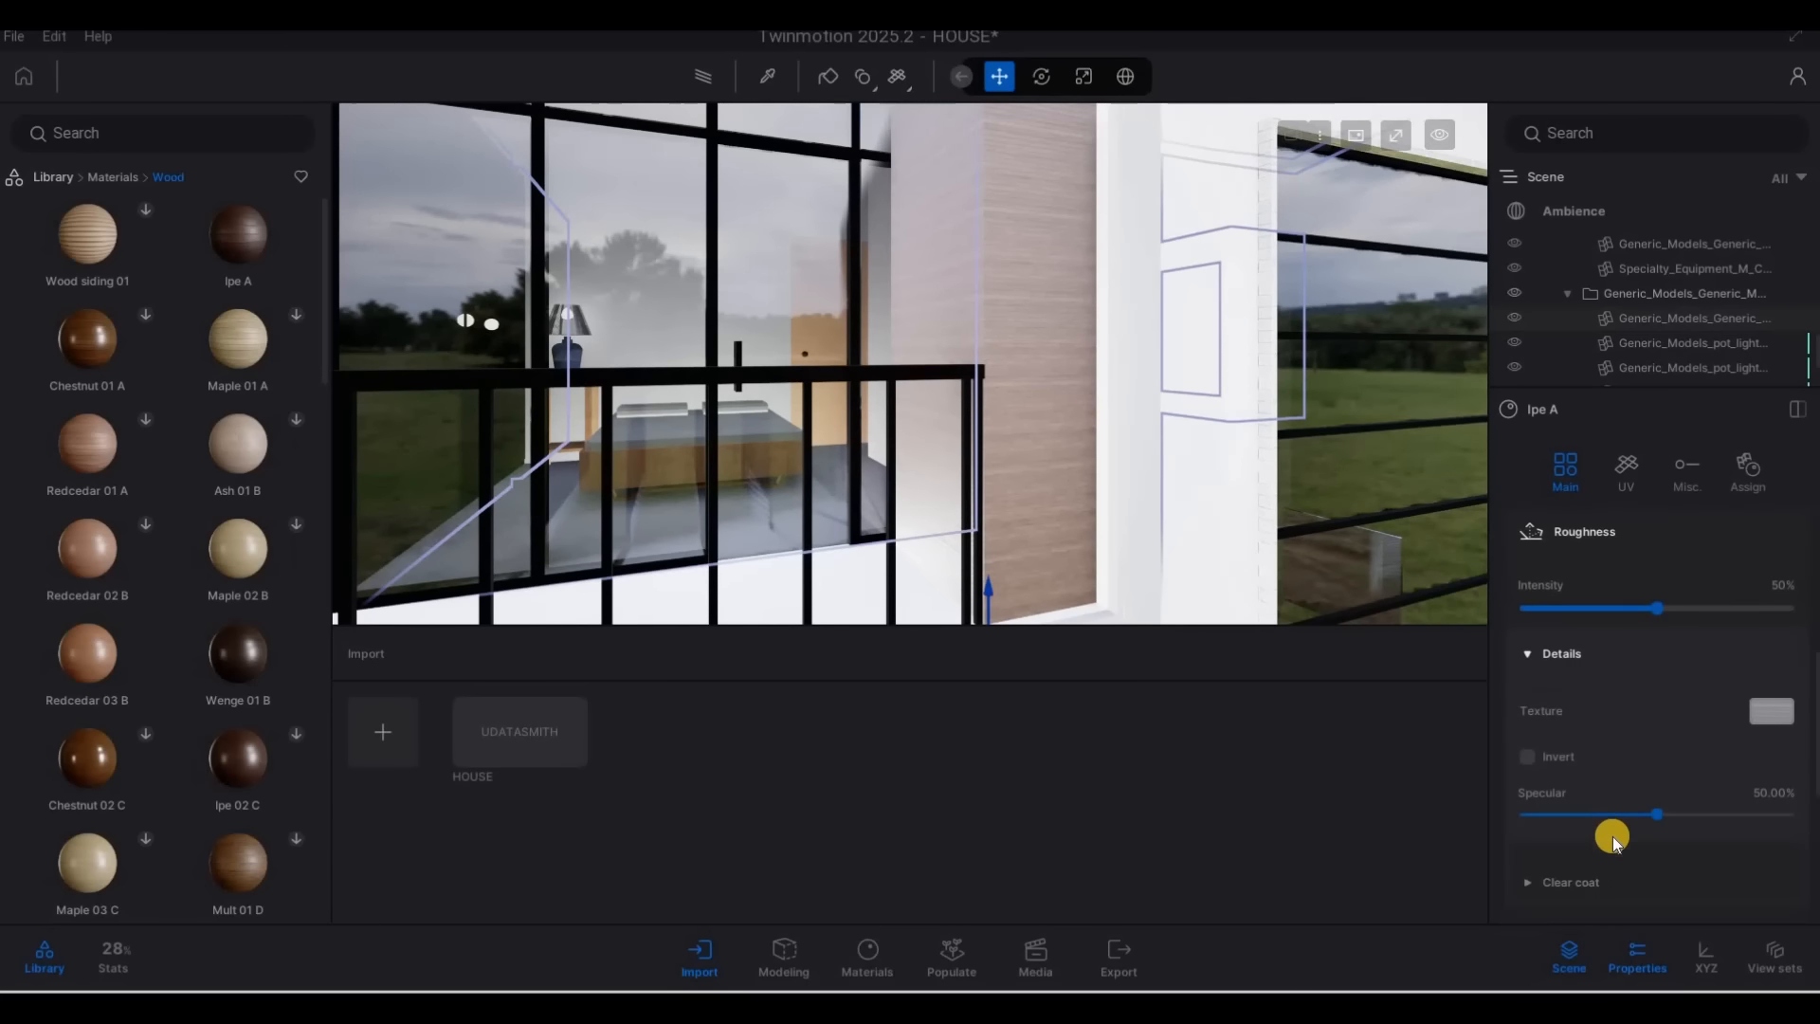
{"action": "scroll", "coordinate": [1612, 836], "scroll_direction": "down", "scroll_amount": 5}
{"action": "left_click", "coordinate": [1561, 681]}
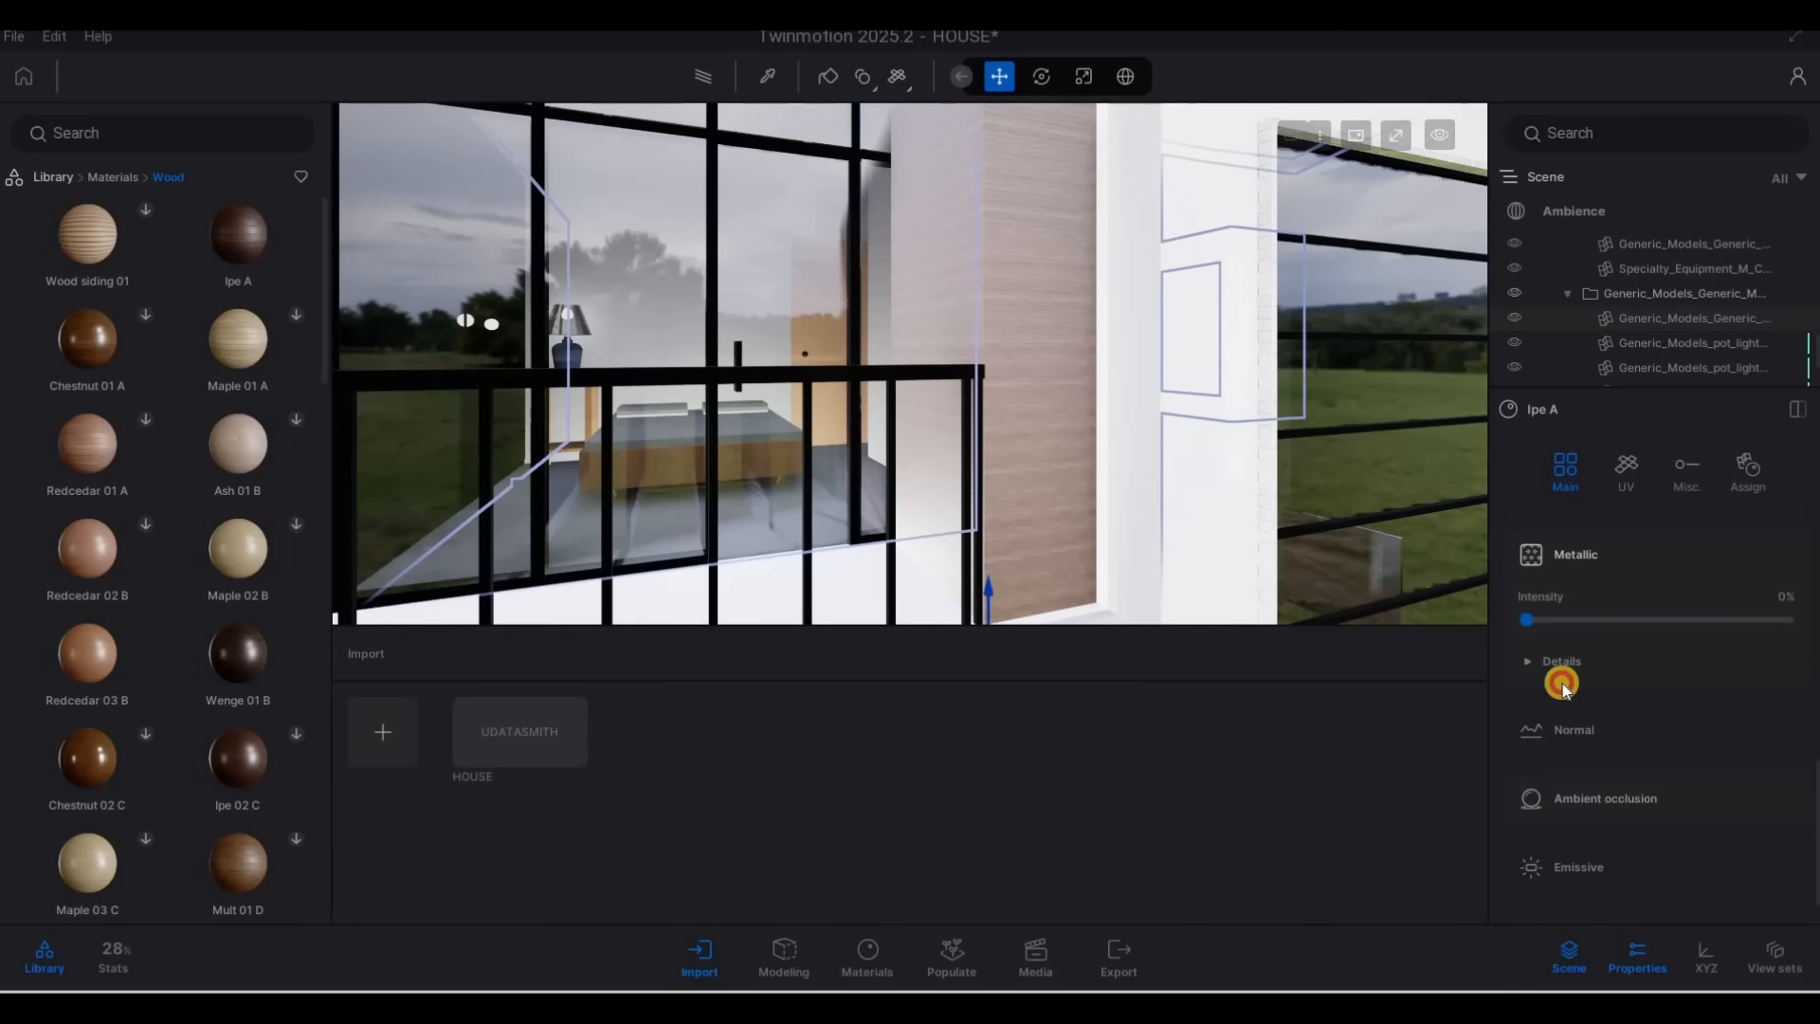
{"action": "scroll", "coordinate": [1634, 752], "scroll_direction": "up", "scroll_amount": 2}
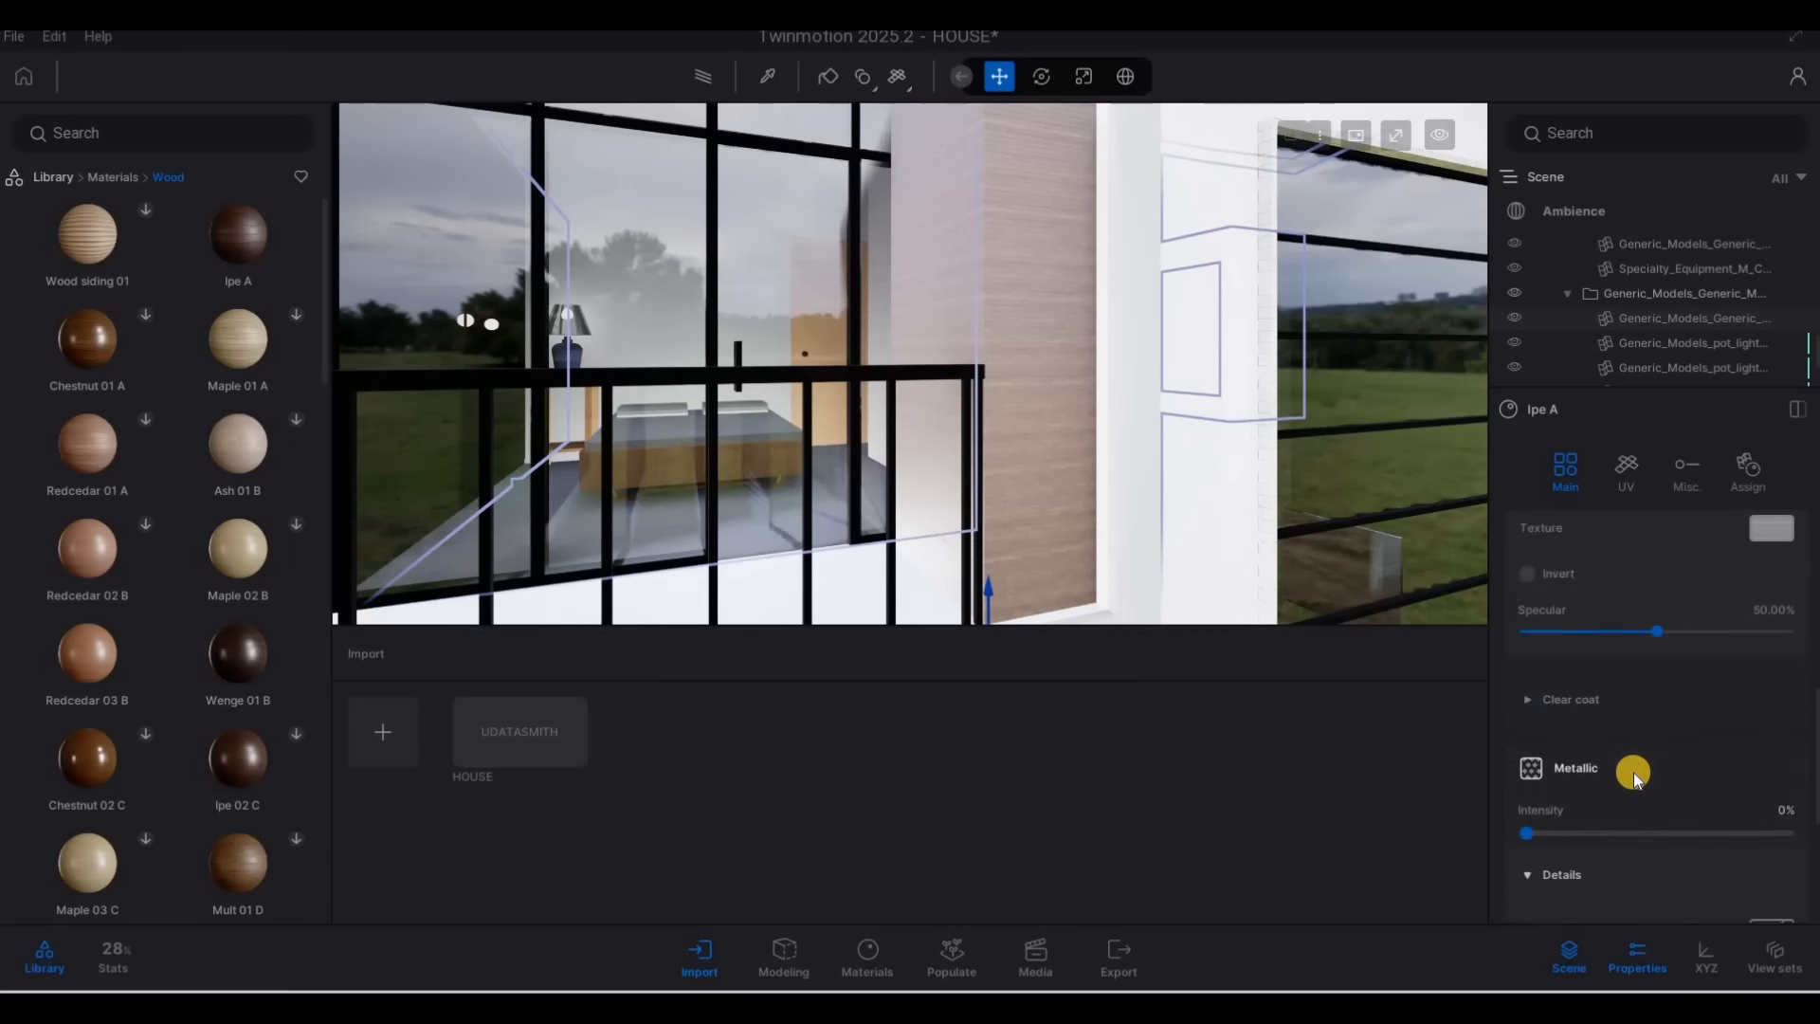
{"action": "scroll", "coordinate": [1634, 772], "scroll_direction": "down", "scroll_amount": 4}
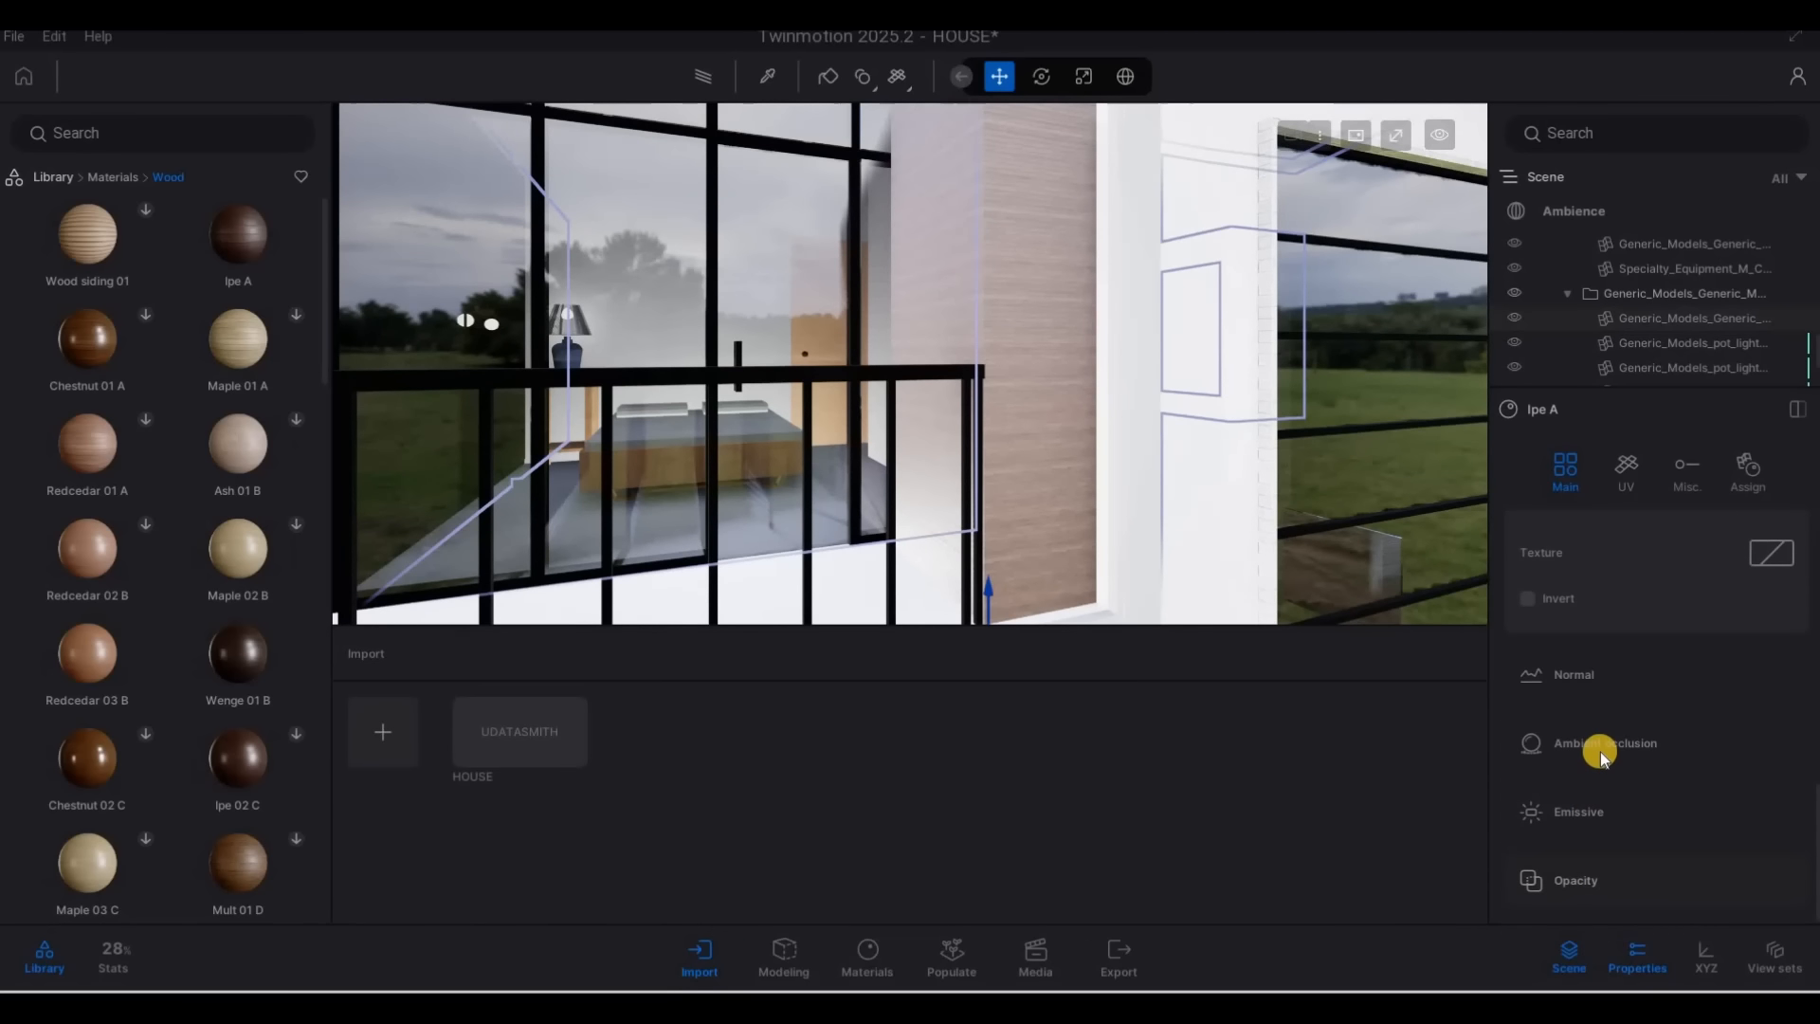
{"action": "scroll", "coordinate": [1600, 753], "scroll_direction": "down", "scroll_amount": 5}
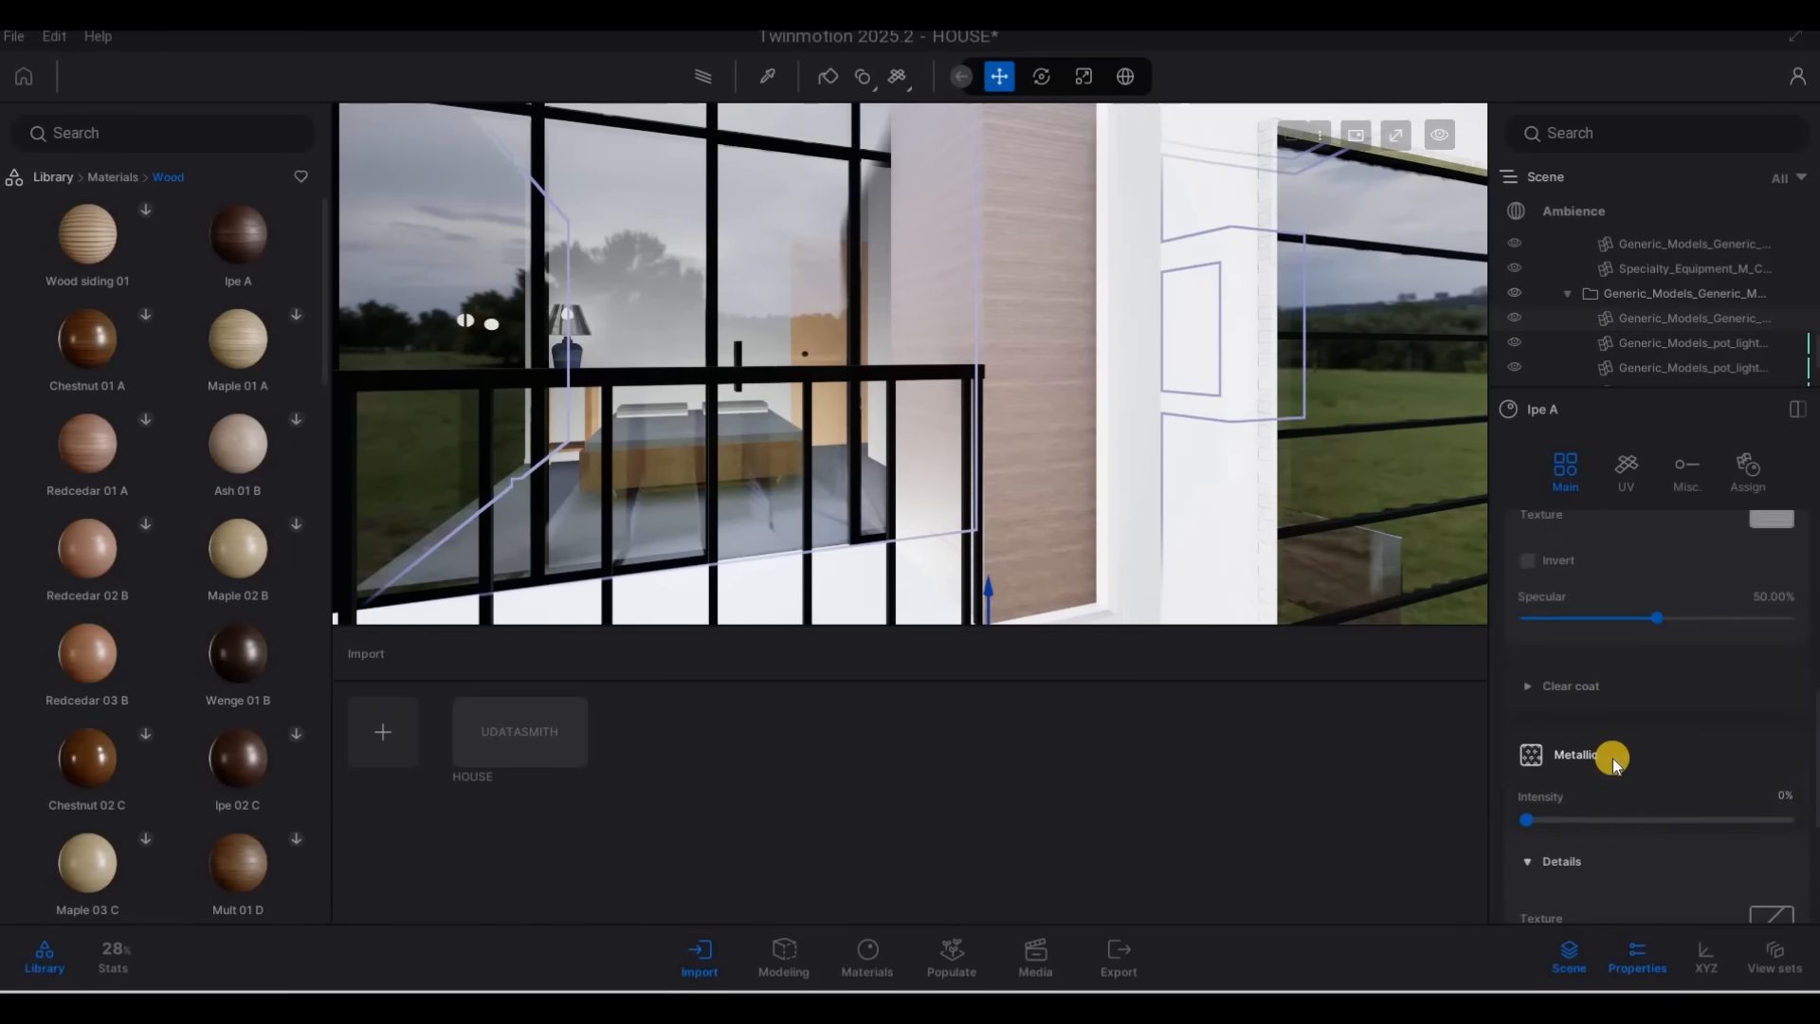
{"action": "scroll", "coordinate": [1612, 759], "scroll_direction": "up", "scroll_amount": 10}
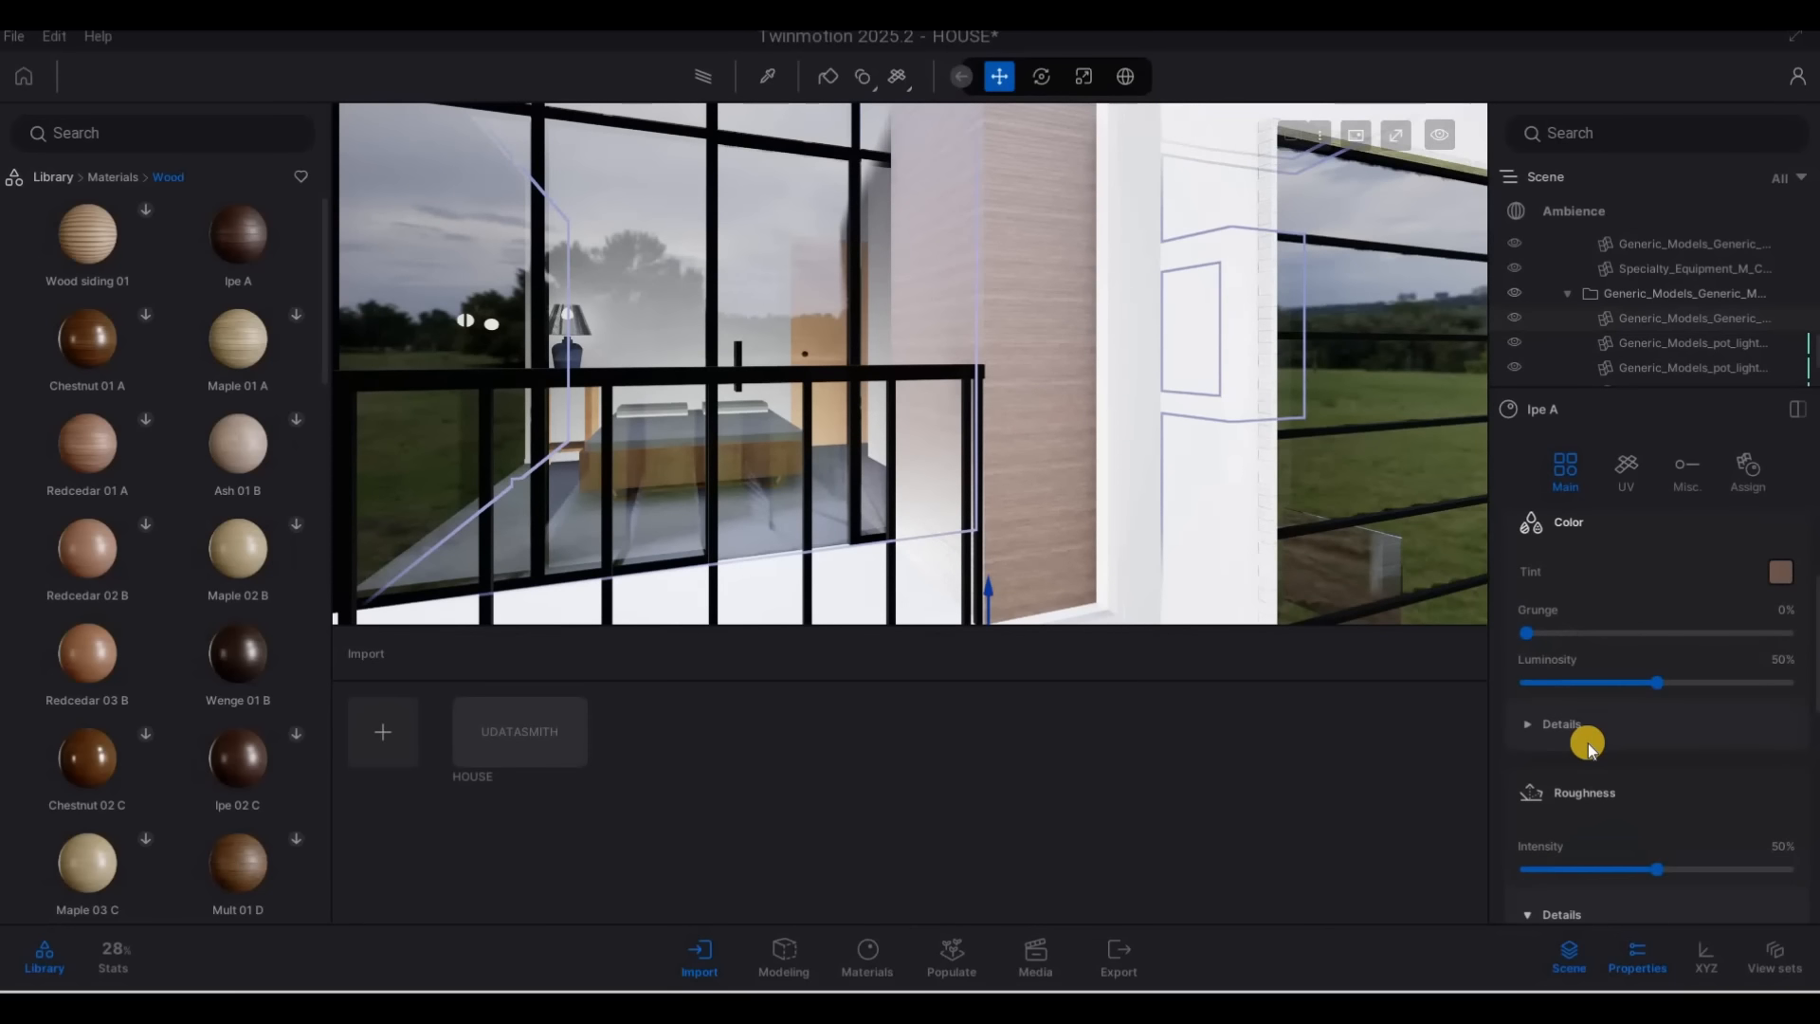
{"action": "scroll", "coordinate": [1589, 743], "scroll_direction": "up", "scroll_amount": 3}
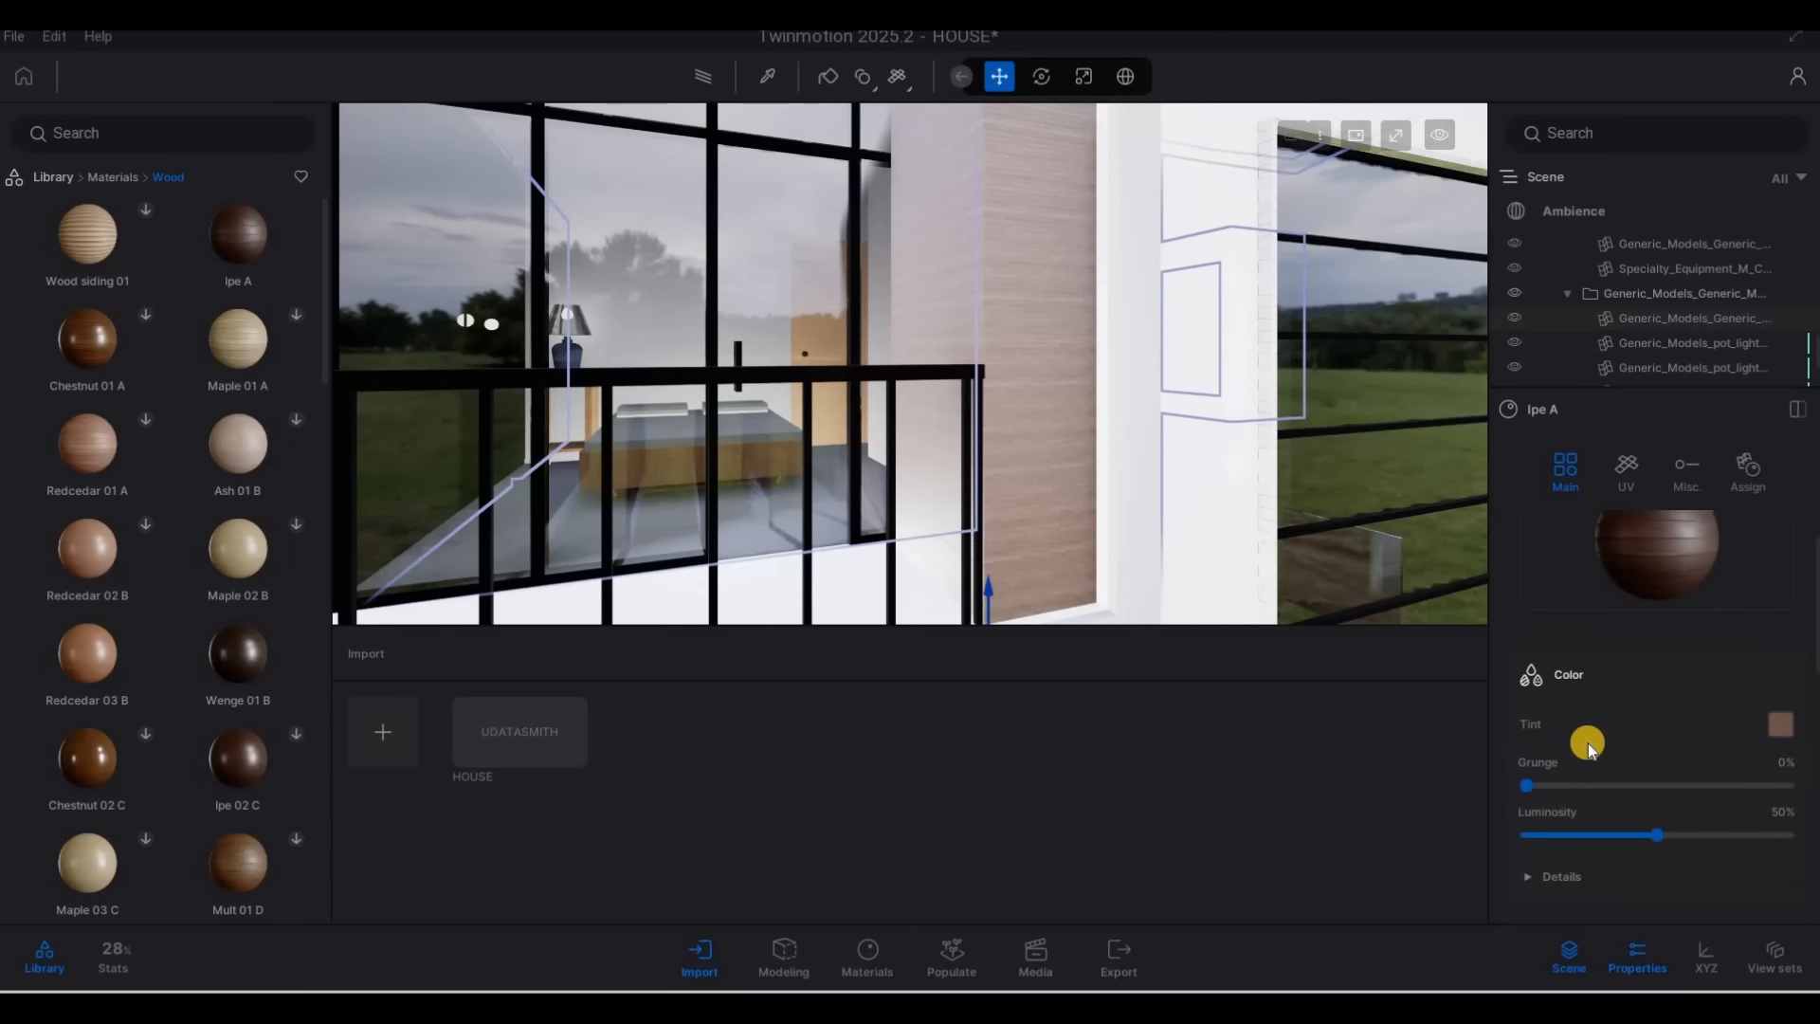
Increase the Ipe A texture mapping scale on the balcony wall to 4.74
{"action": "left_click", "coordinate": [1648, 474]}
{"action": "scroll", "coordinate": [1639, 842], "scroll_direction": "down", "scroll_amount": 2}
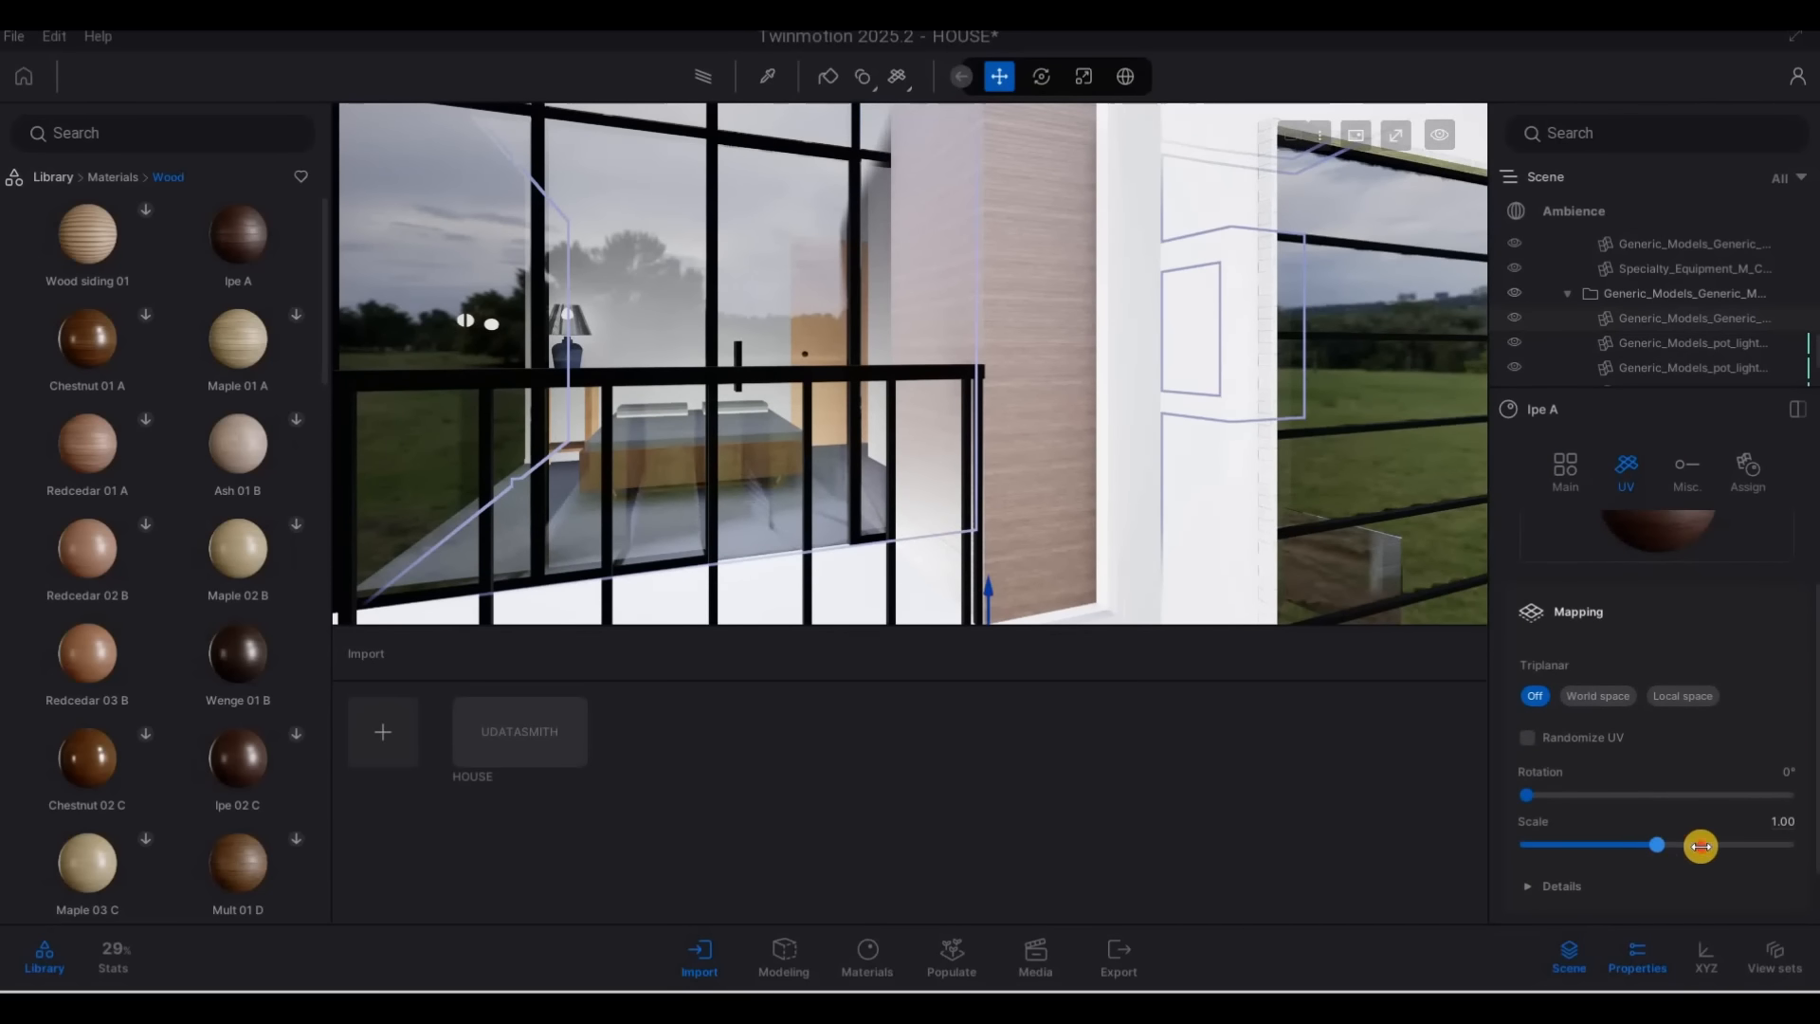
{"action": "left_click_drag", "start_coordinate": [1711, 845], "coordinate": [1711, 845]}
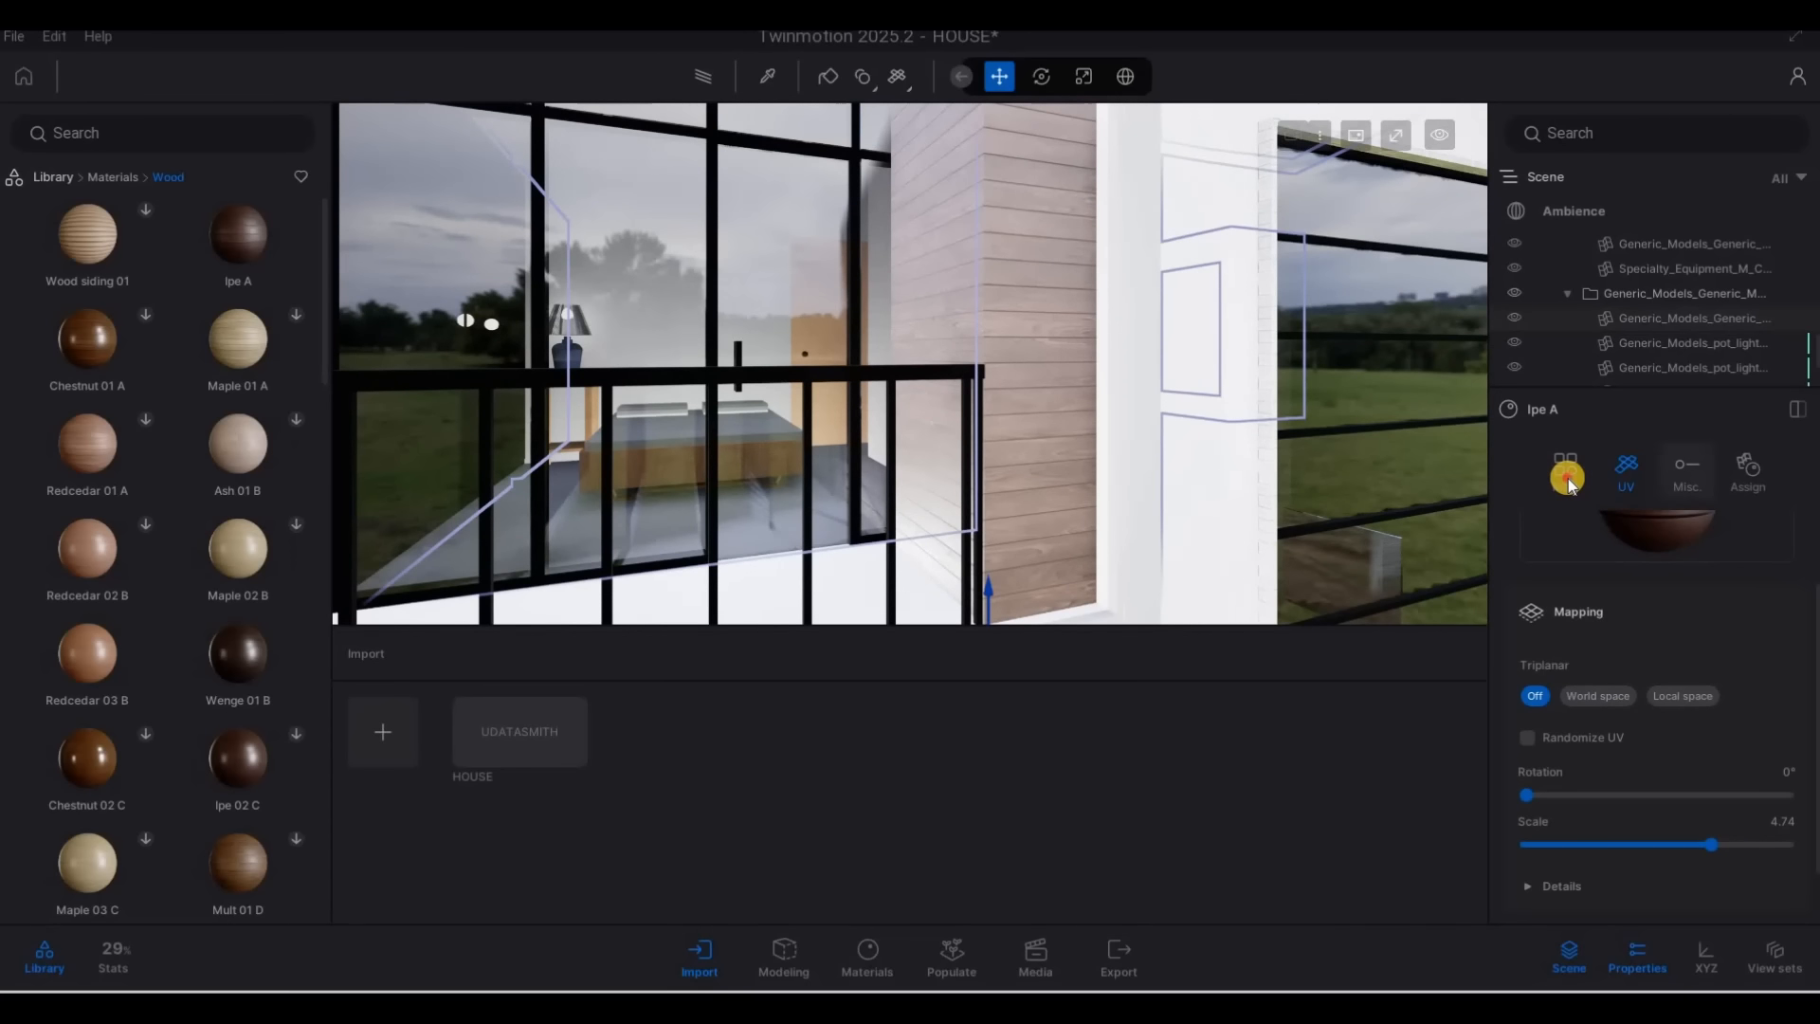
Darken the Ipe A material's tint to the deep brown 49372F and accept the color
{"action": "left_click", "coordinate": [1784, 684]}
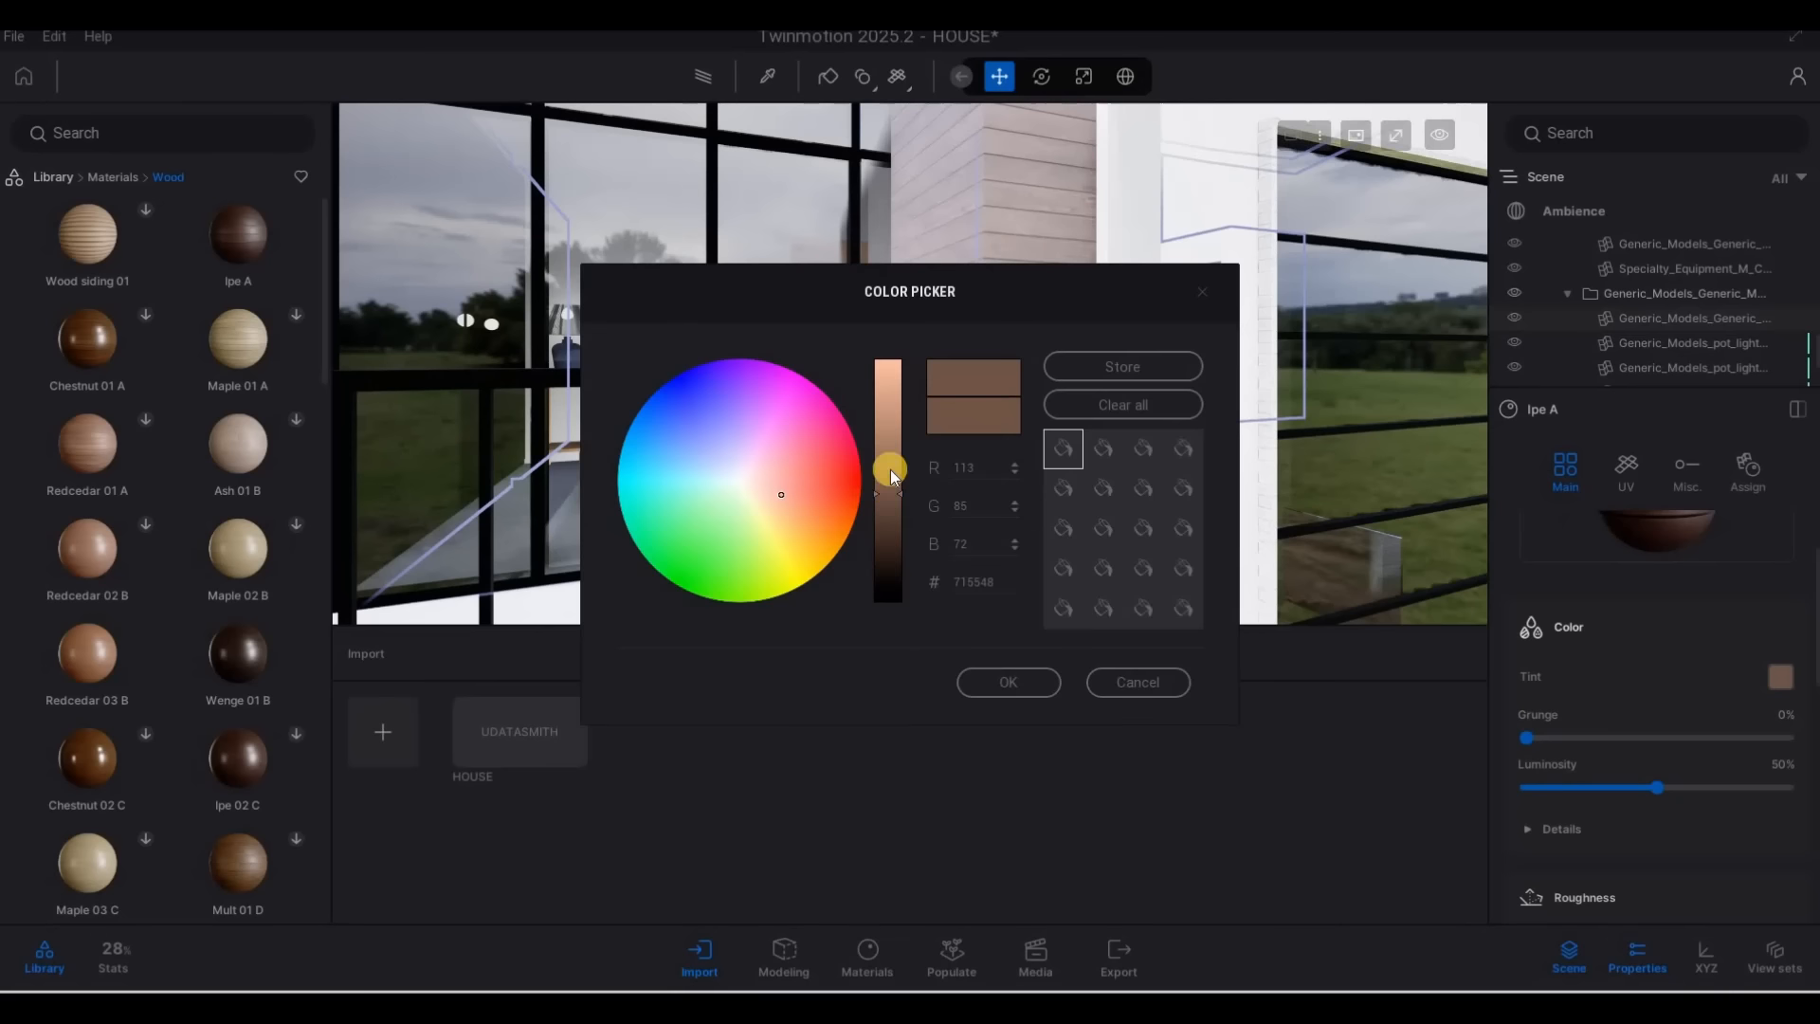
{"action": "left_click", "coordinate": [891, 530]}
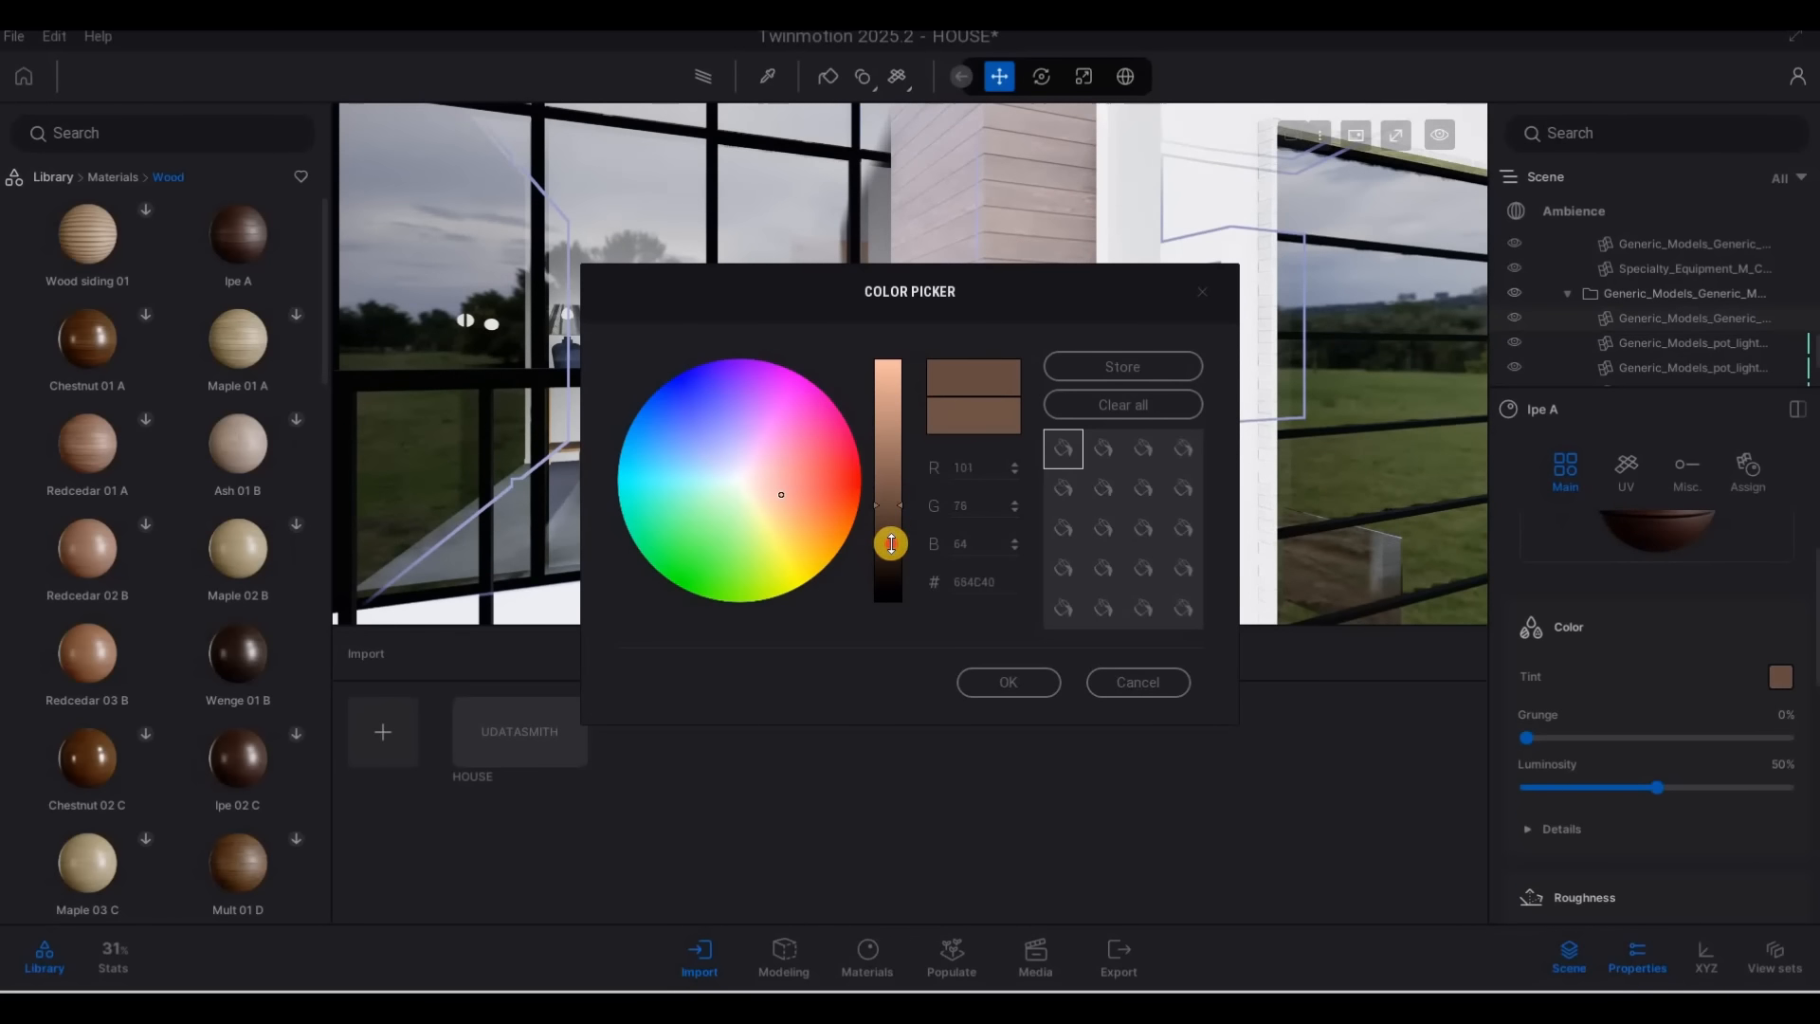
{"action": "left_click", "coordinate": [1016, 686]}
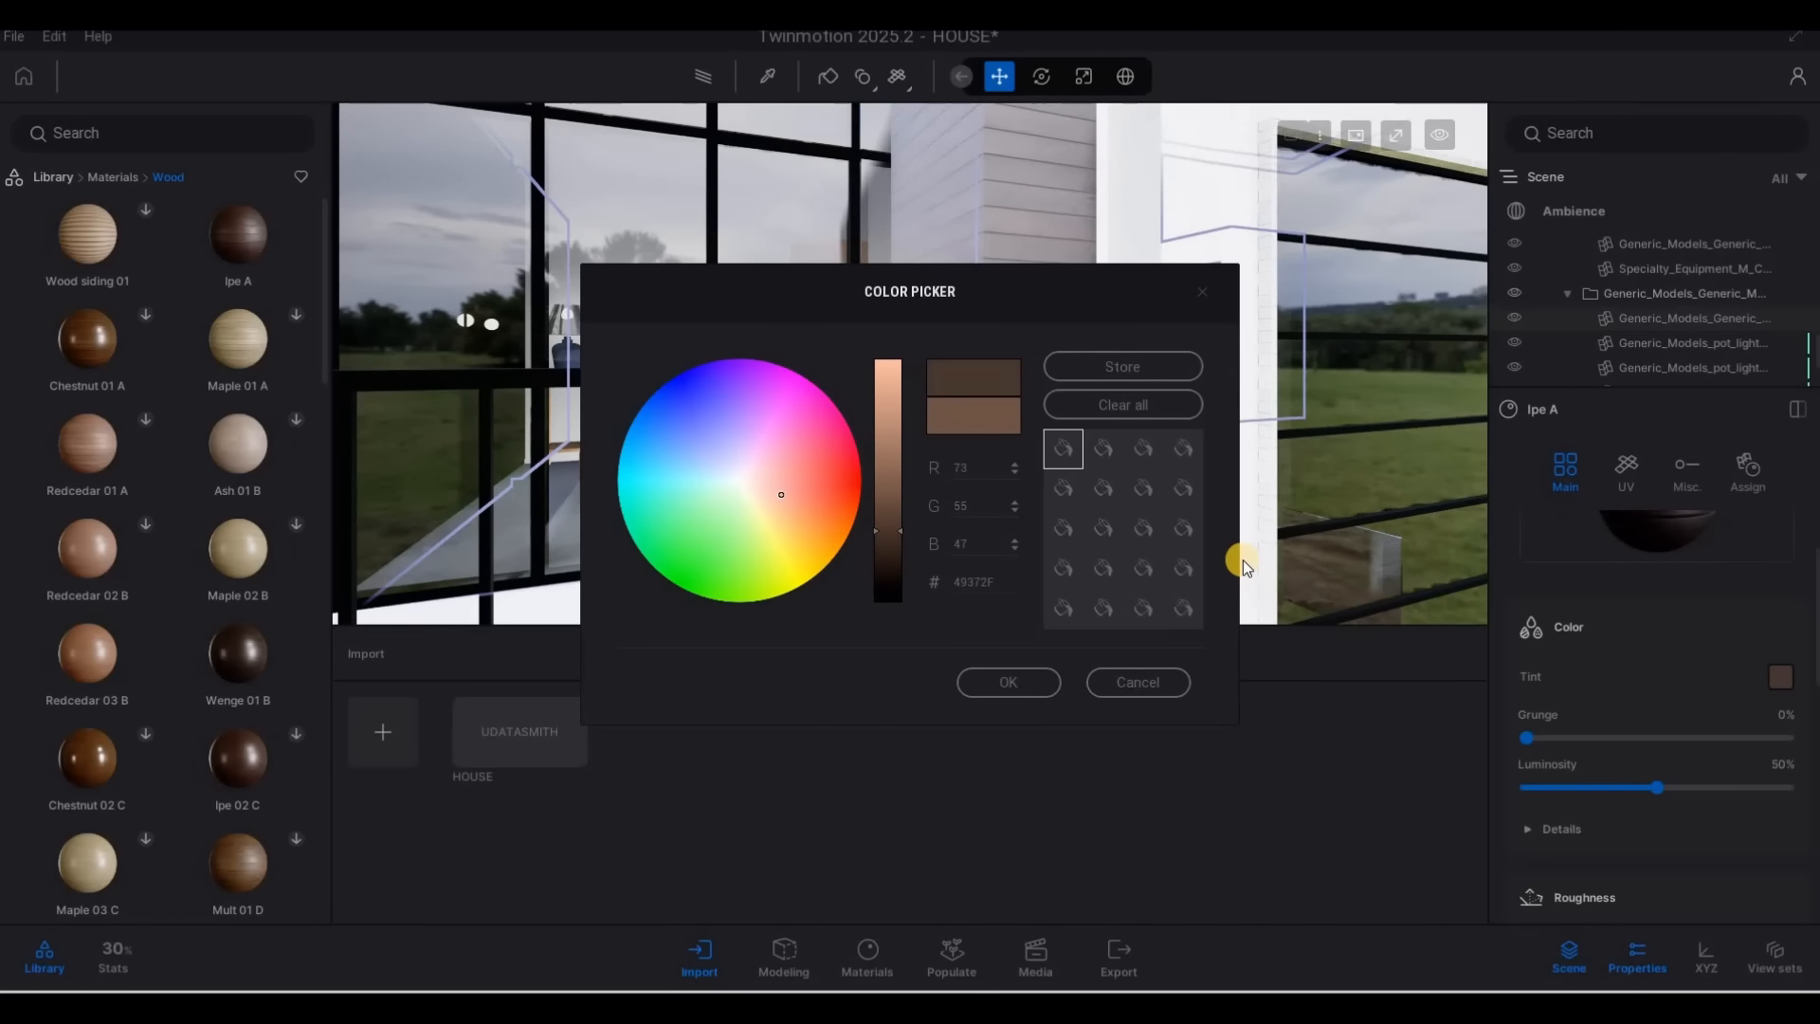
Move back to the front of the house and examine the darkened wood wall beside the balcony
{"action": "key", "text": "d"}
{"action": "key", "text": "d"}
{"action": "key", "text": "d"}
{"action": "key", "text": "d"}
{"action": "key", "text": "d"}
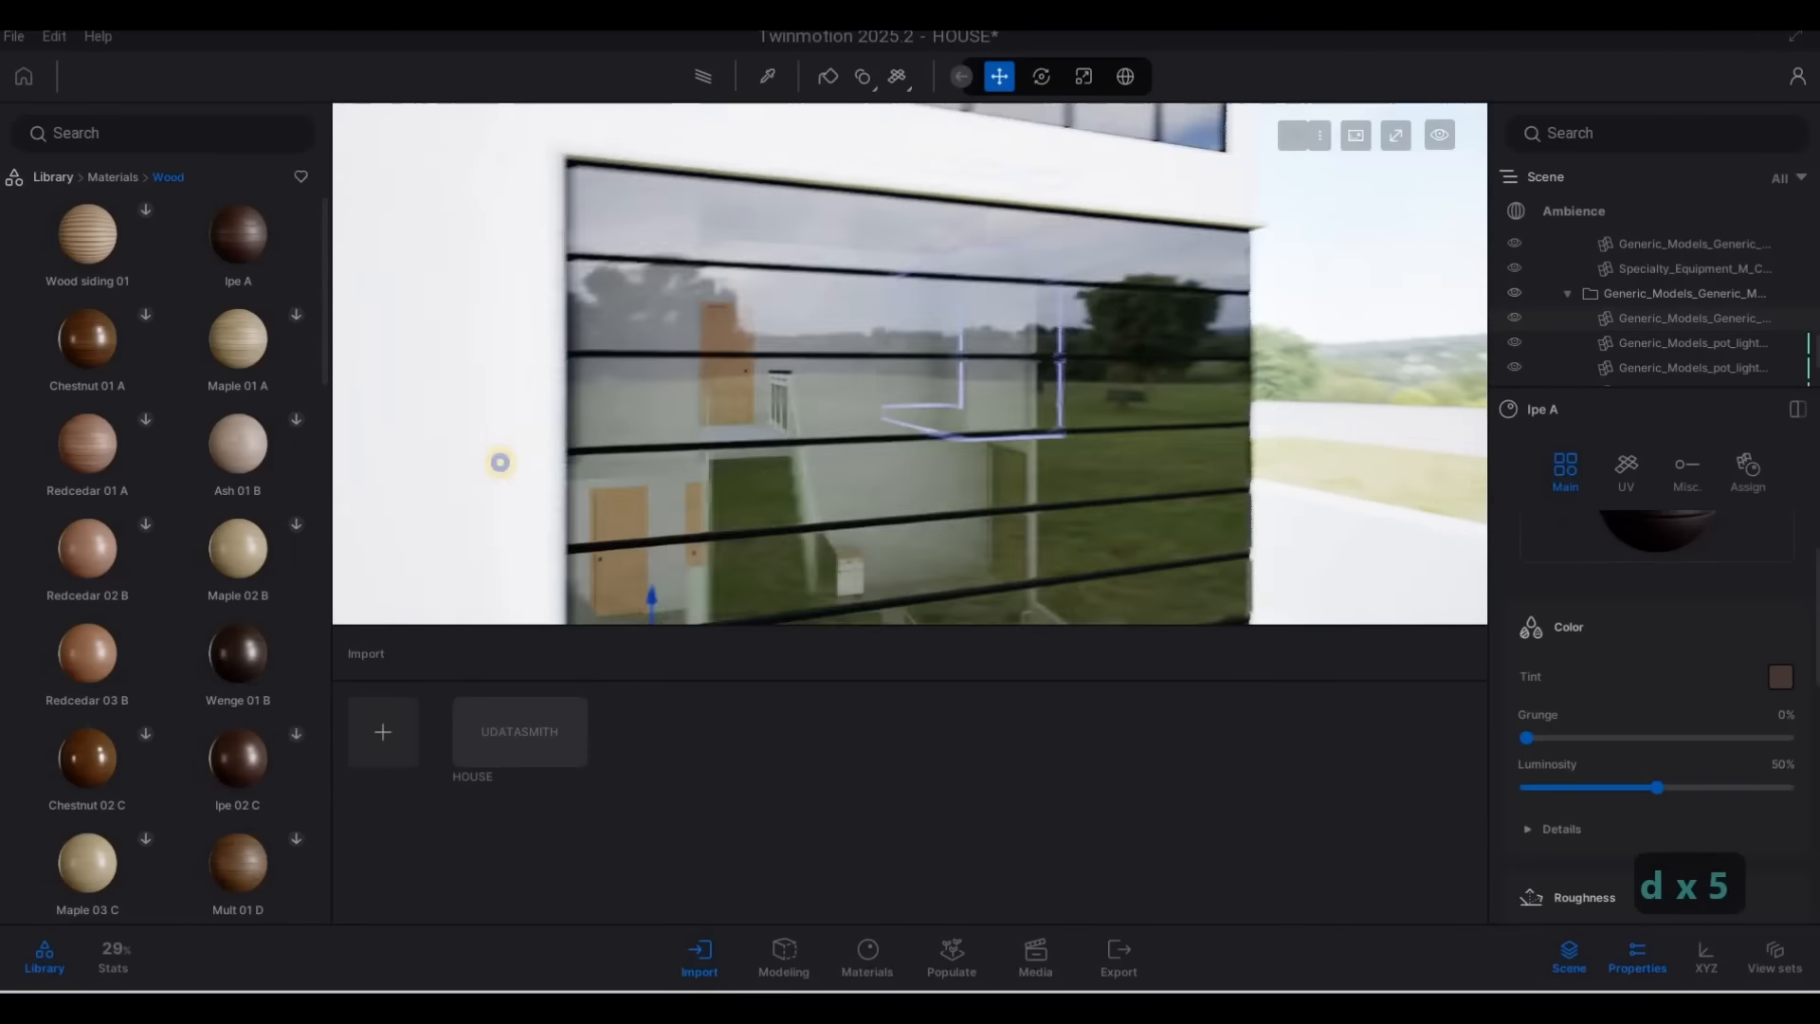
{"action": "key", "text": "d"}
{"action": "key", "text": "d"}
{"action": "key", "text": "d"}
{"action": "key", "text": "d"}
{"action": "key", "text": "d"}
{"action": "key", "text": "d"}
{"action": "key", "text": "d"}
{"action": "key", "text": "d"}
{"action": "key", "text": "d"}
{"action": "key", "text": "d"}
{"action": "key", "text": "d"}
{"action": "key", "text": "d"}
{"action": "key", "text": "d"}
{"action": "key", "text": "d"}
{"action": "key", "text": "d"}
{"action": "key", "text": "d"}
{"action": "key", "text": "d"}
{"action": "key", "text": "d"}
{"action": "key", "text": "d"}
{"action": "key", "text": "d"}
{"action": "left_click_drag", "start_coordinate": [500, 463], "coordinate": [656, 538]}
{"action": "key", "text": "w"}
{"action": "key", "text": "w"}
{"action": "key", "text": "d"}
{"action": "key", "text": "a"}
{"action": "key", "text": "s"}
{"action": "key", "text": "e"}
{"action": "key", "text": "a"}
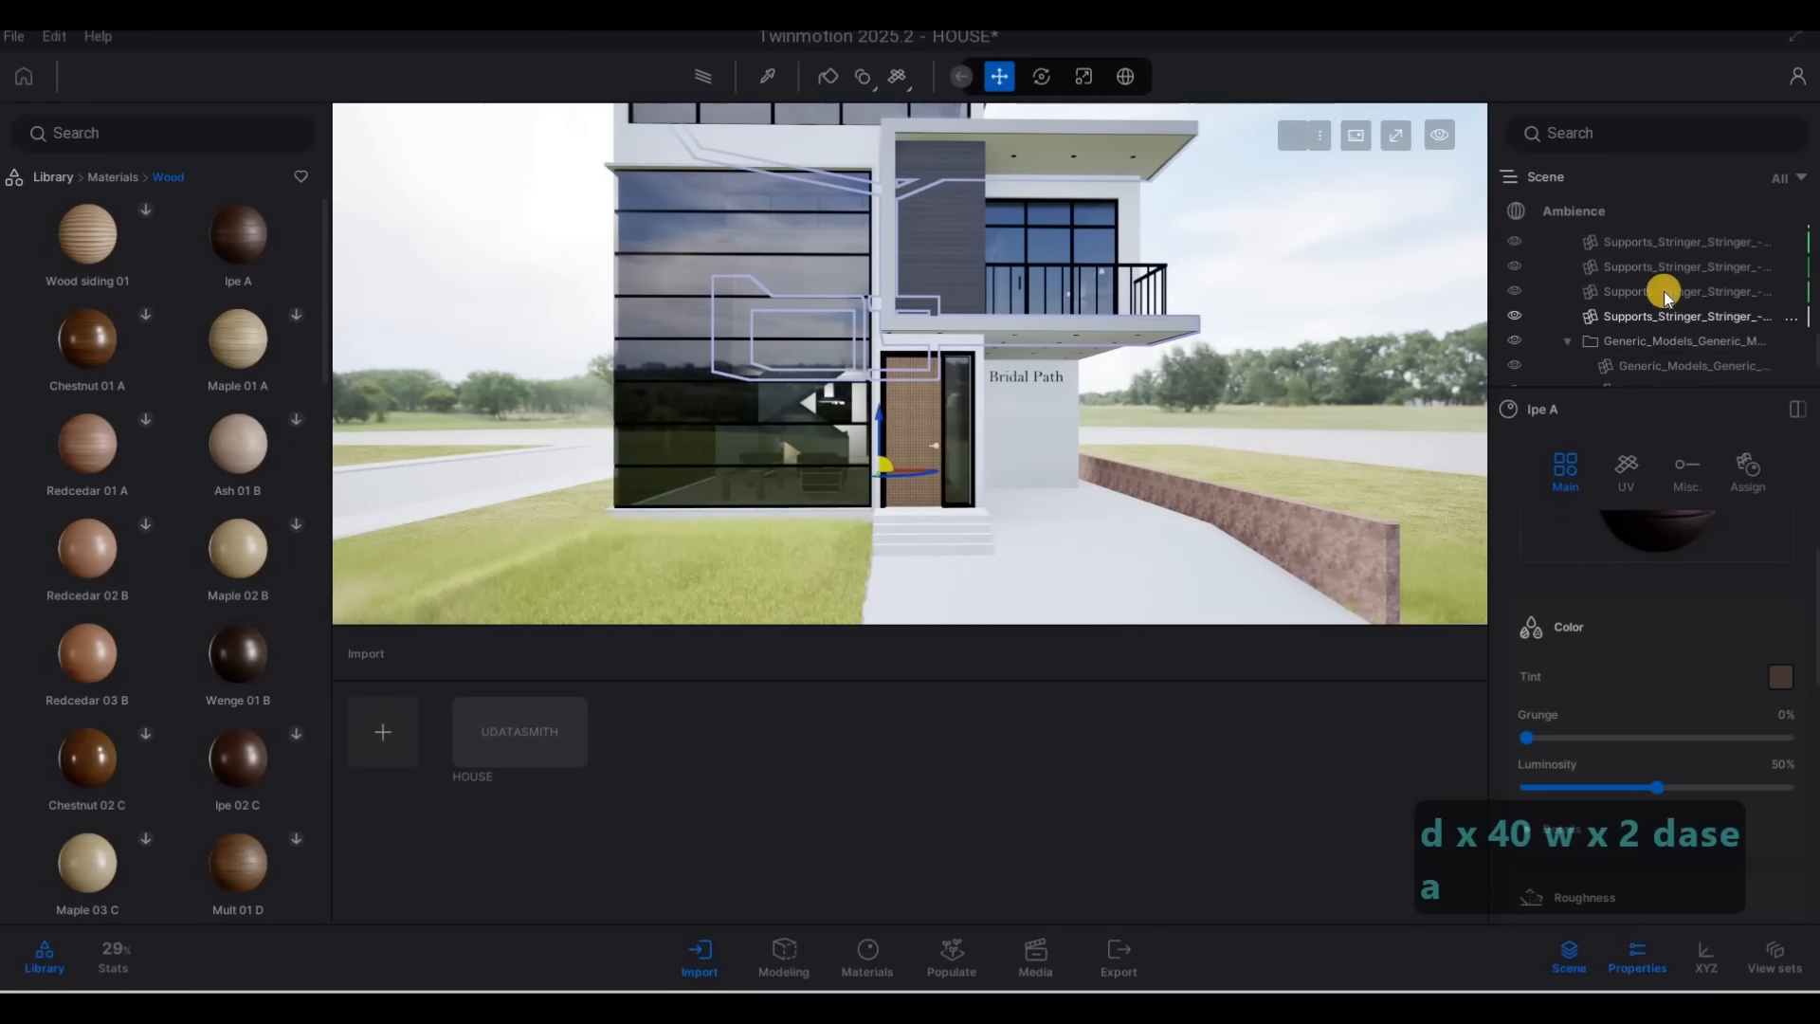
In the Ambience environment settings, lower the HDRI intensity to 14.60 and HDRI affects lighting to 0.36
{"action": "scroll", "coordinate": [1663, 292], "scroll_direction": "down", "scroll_amount": 5}
{"action": "scroll", "coordinate": [1670, 292], "scroll_direction": "down", "scroll_amount": 10}
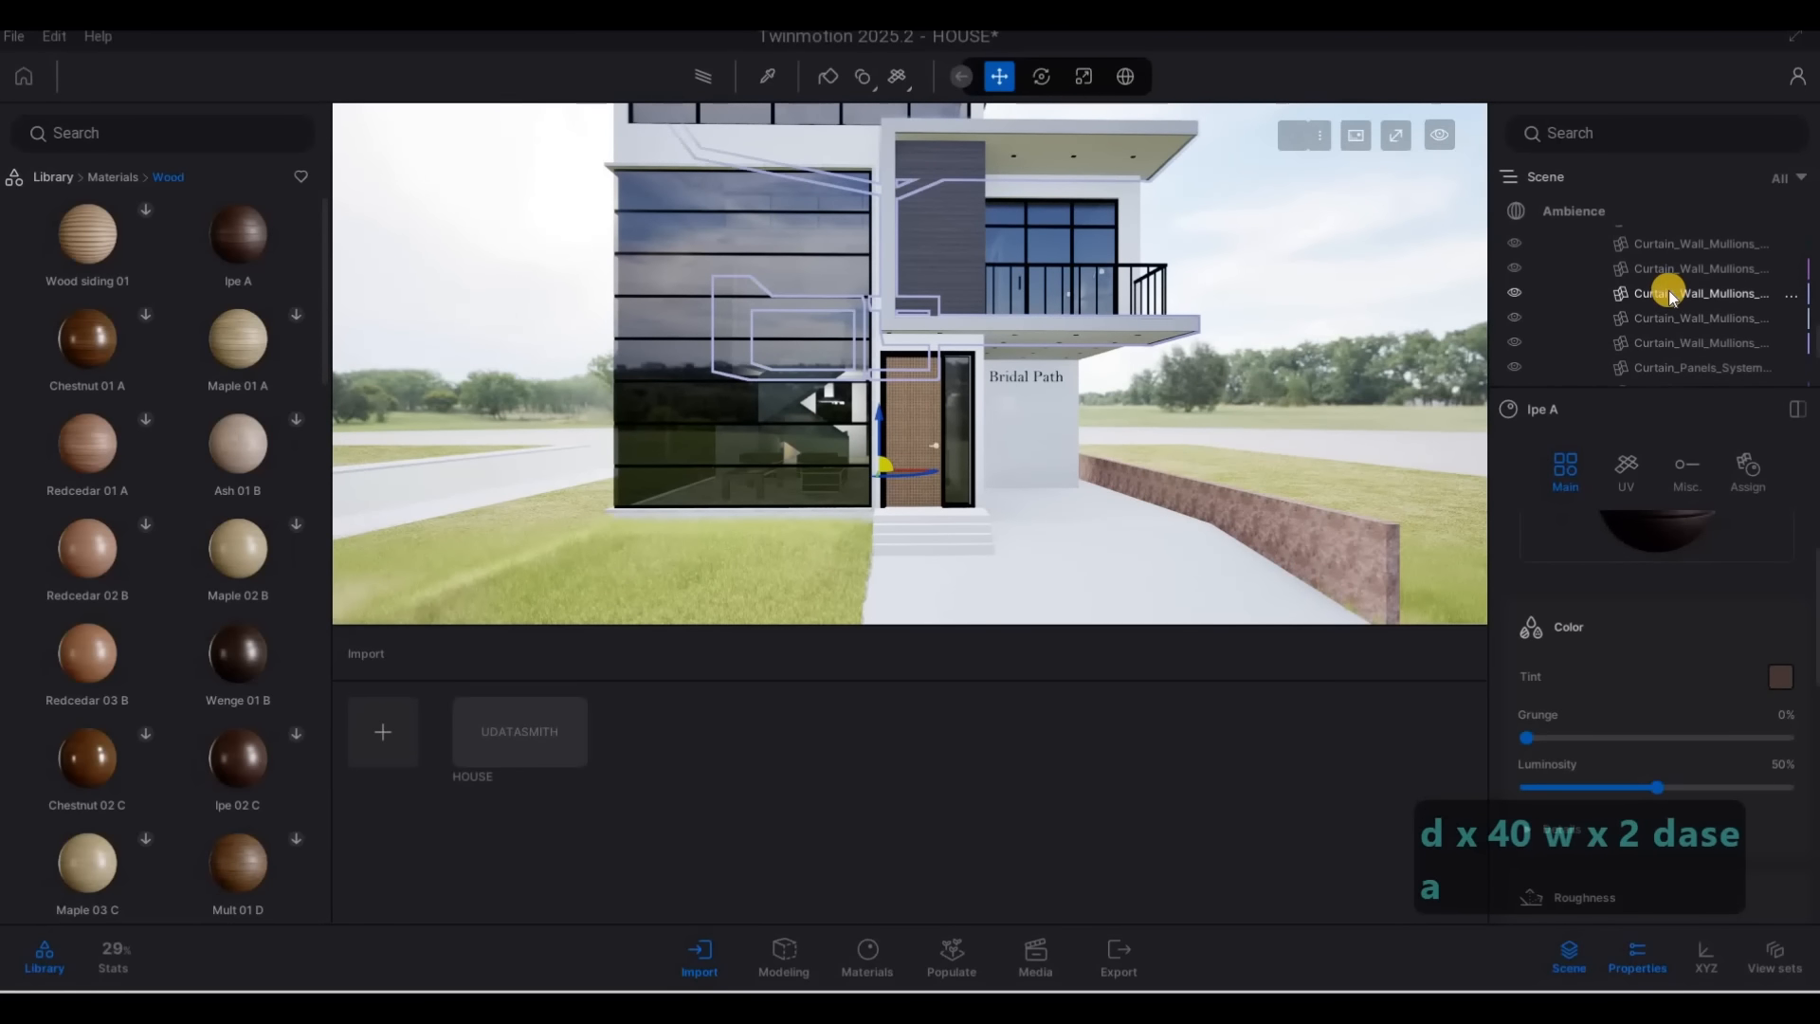
{"action": "scroll", "coordinate": [1785, 311], "scroll_direction": "down", "scroll_amount": 3}
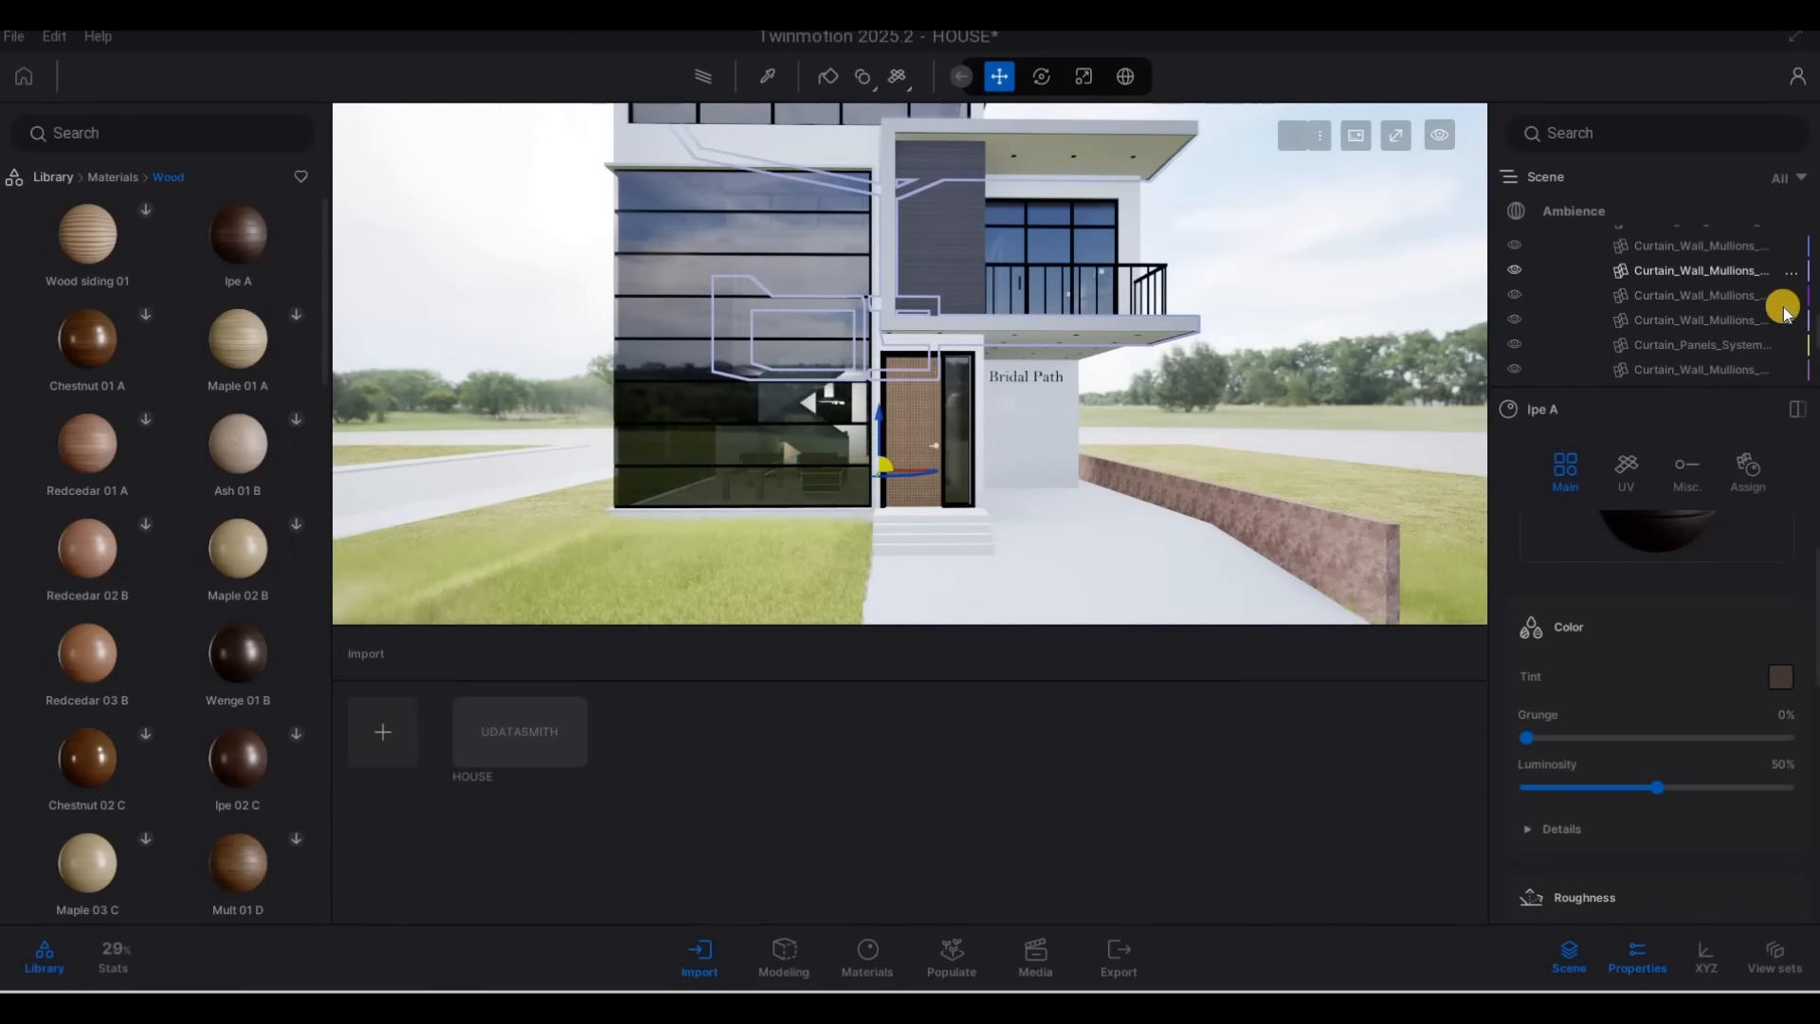
{"action": "left_click", "coordinate": [1814, 294]}
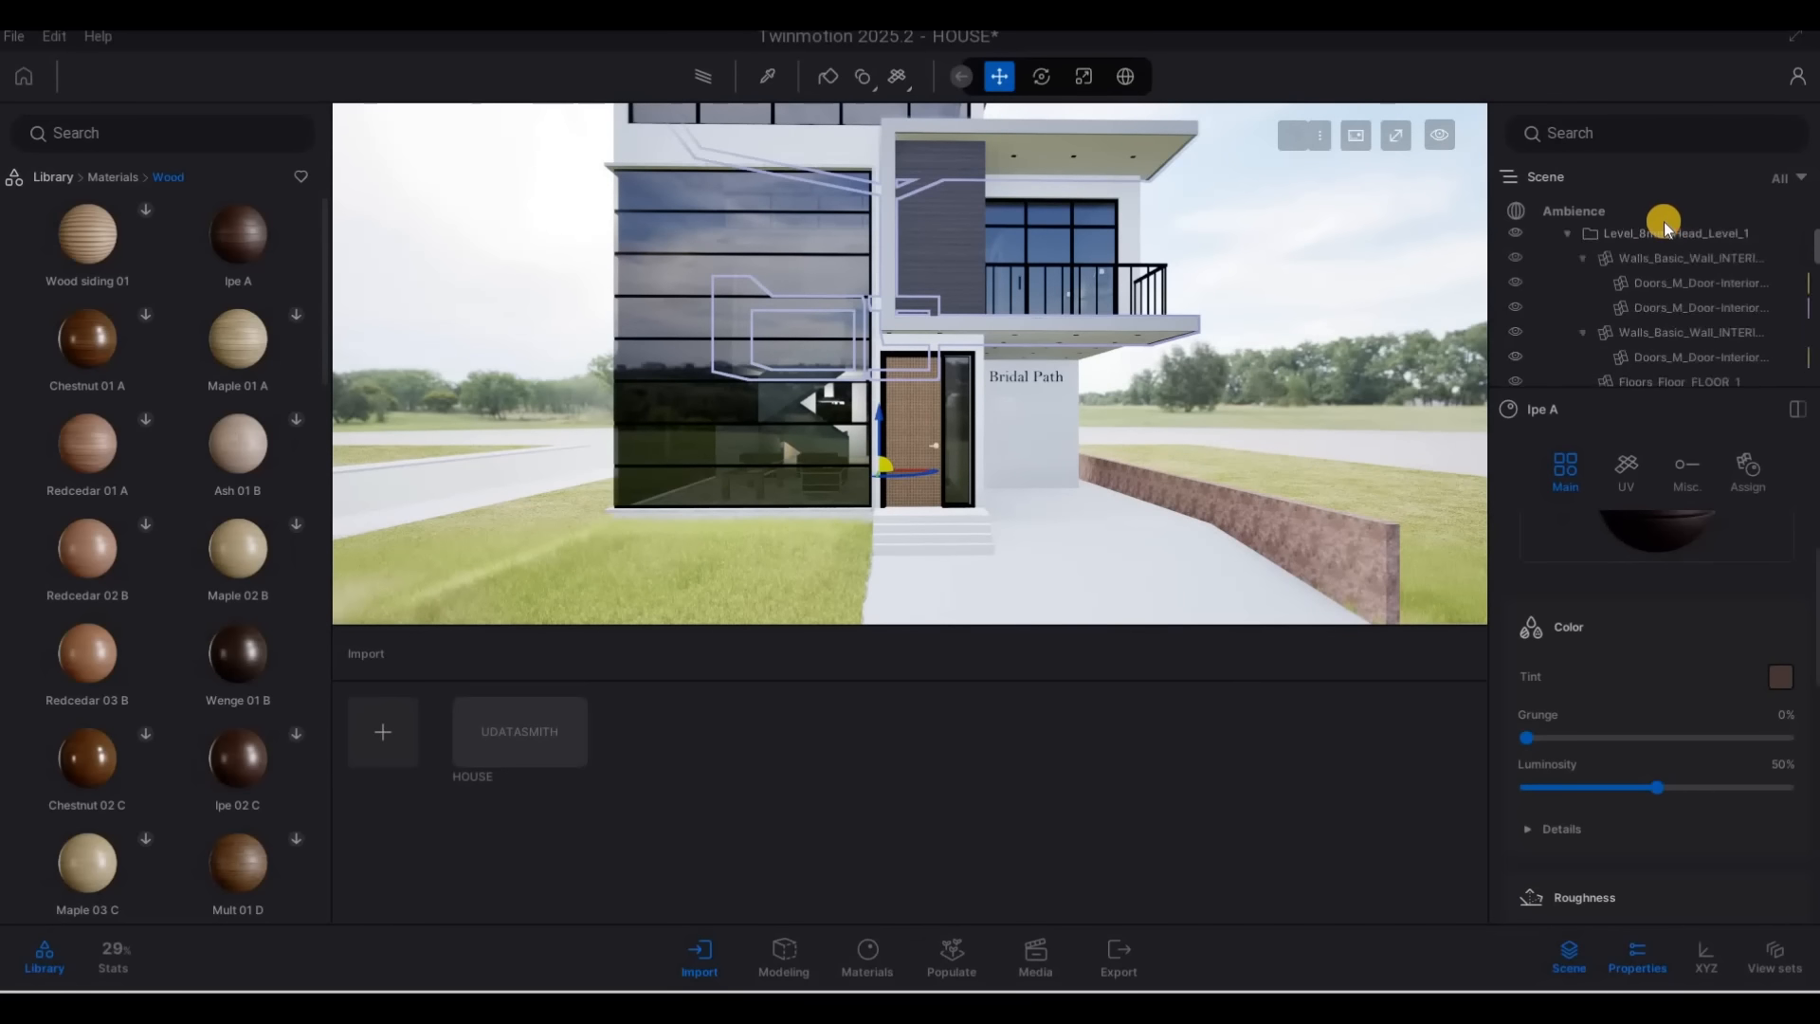
{"action": "left_click", "coordinate": [1612, 214]}
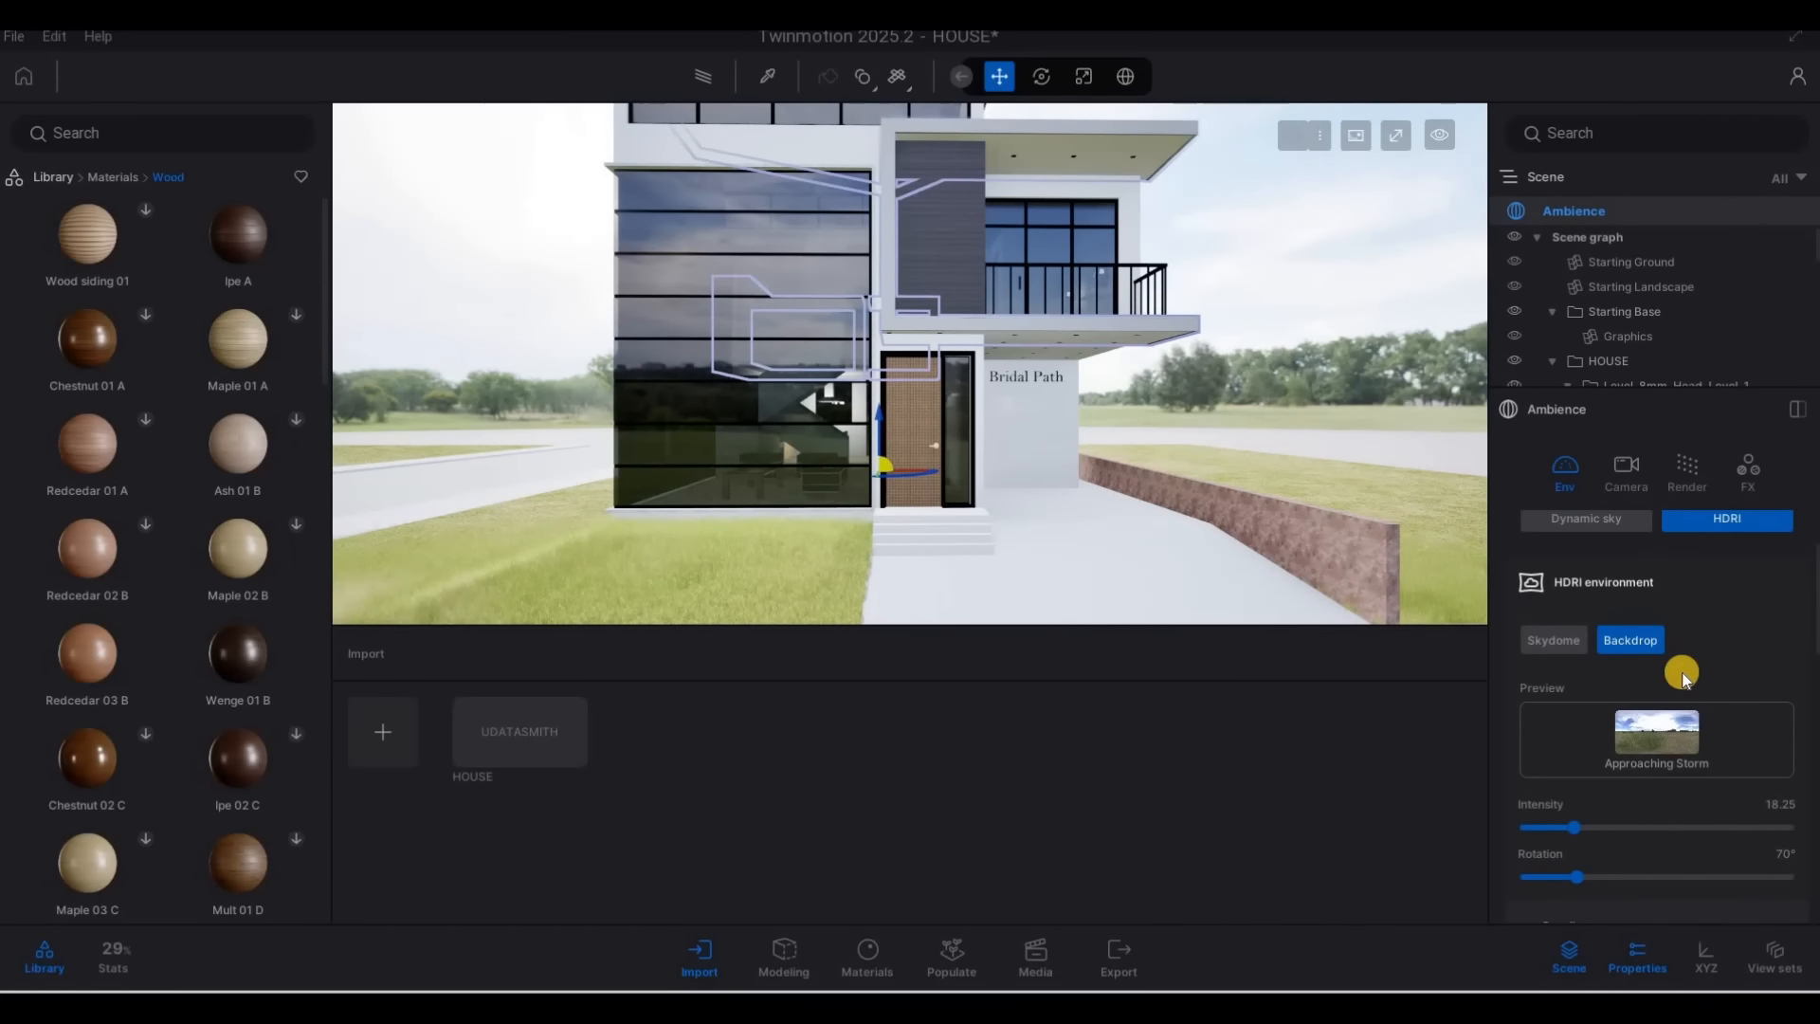
{"action": "scroll", "coordinate": [1589, 817], "scroll_direction": "down", "scroll_amount": 2}
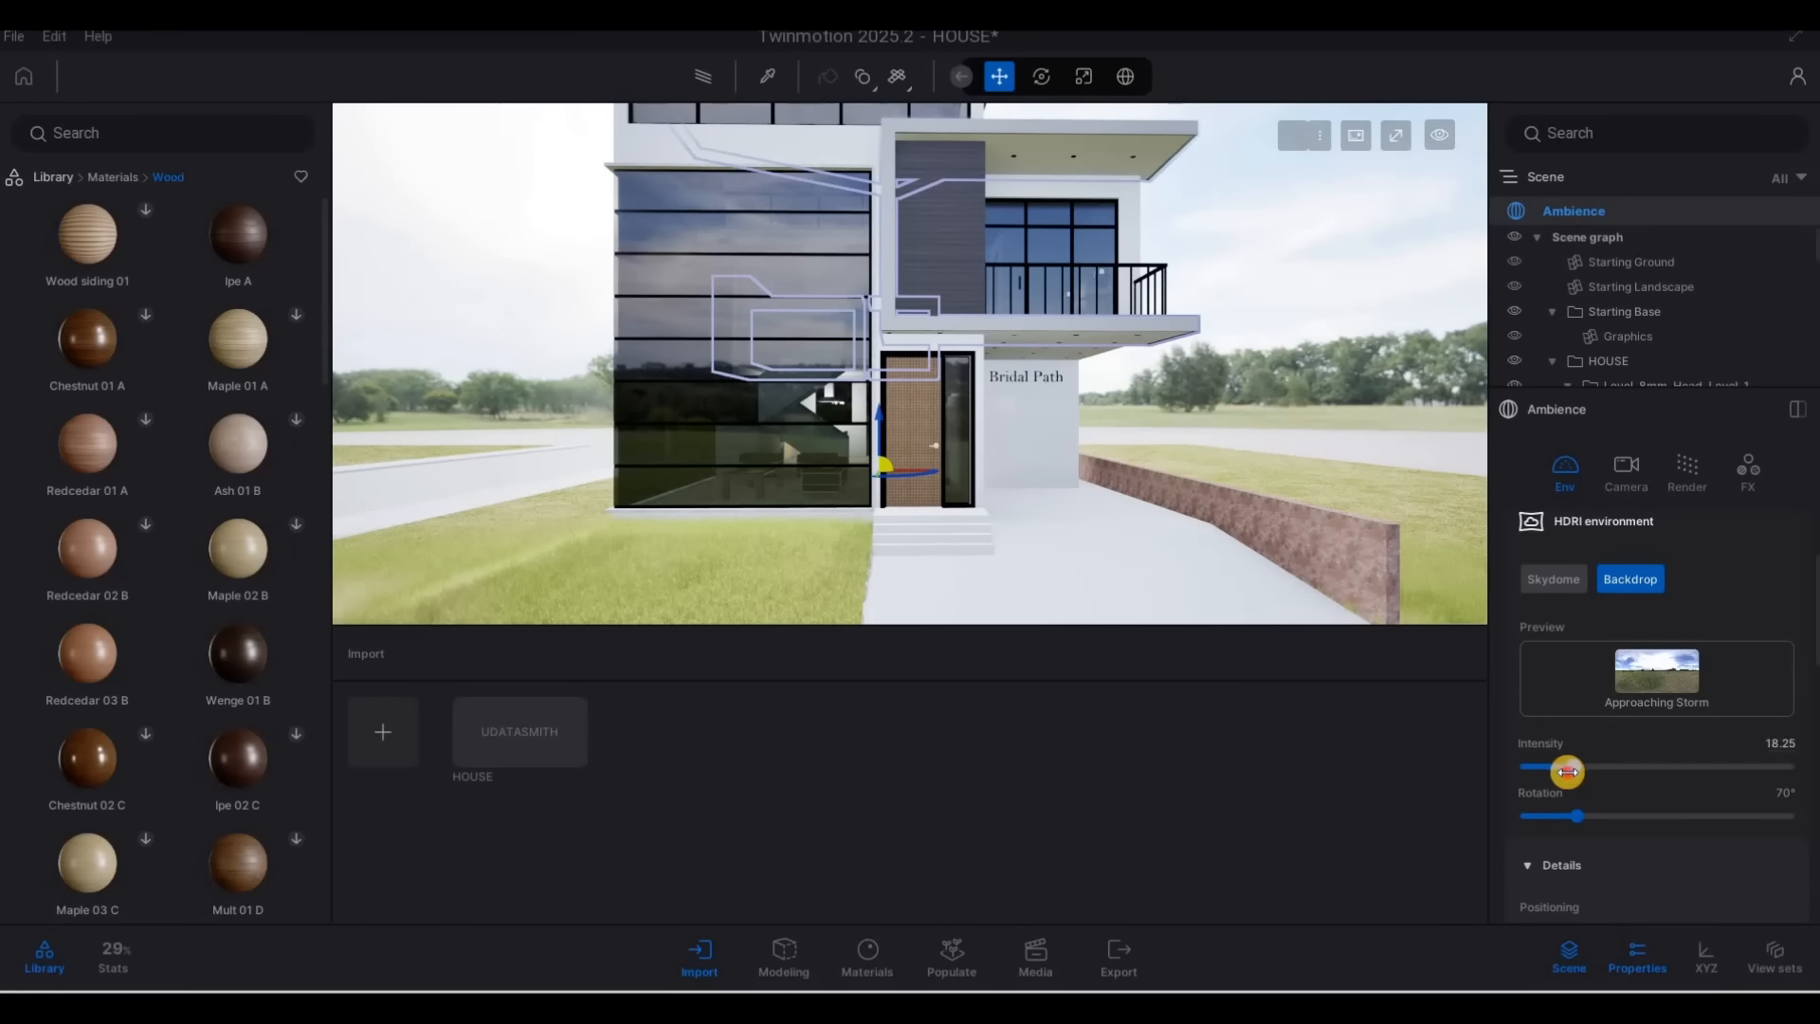
{"action": "scroll", "coordinate": [1618, 816], "scroll_direction": "down", "scroll_amount": 6}
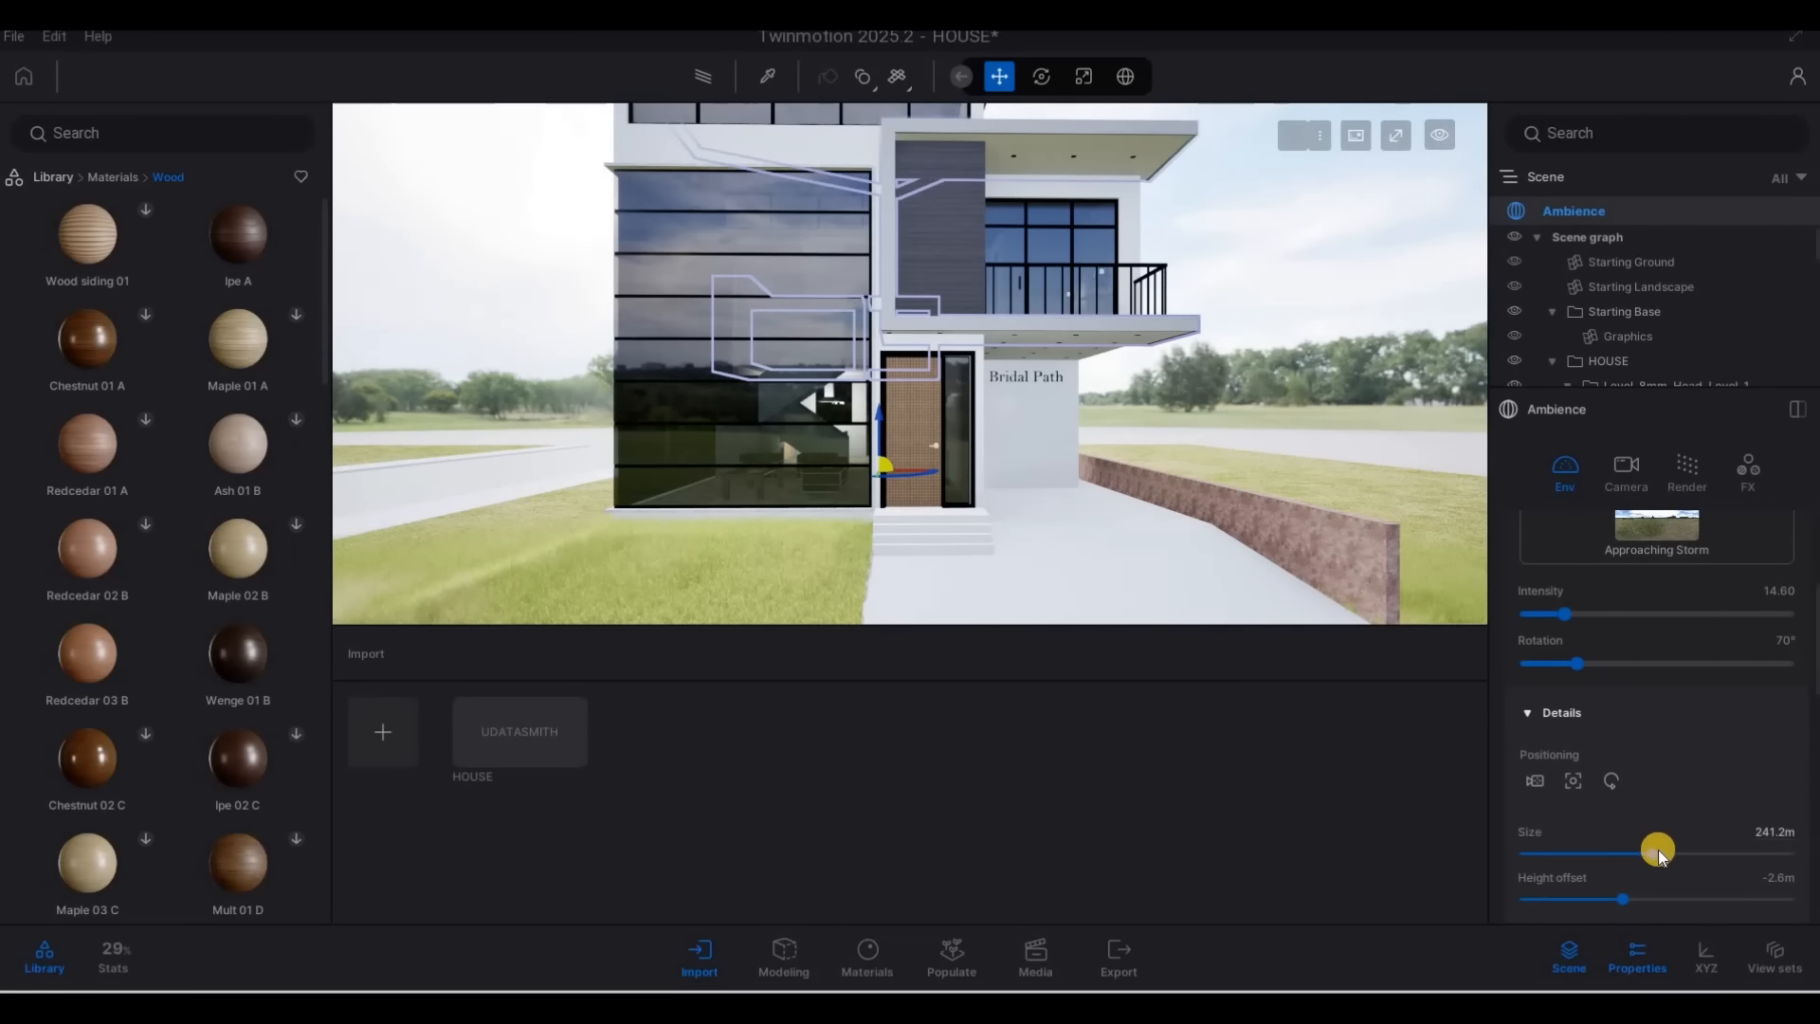
{"action": "scroll", "coordinate": [1658, 846], "scroll_direction": "down", "scroll_amount": 8}
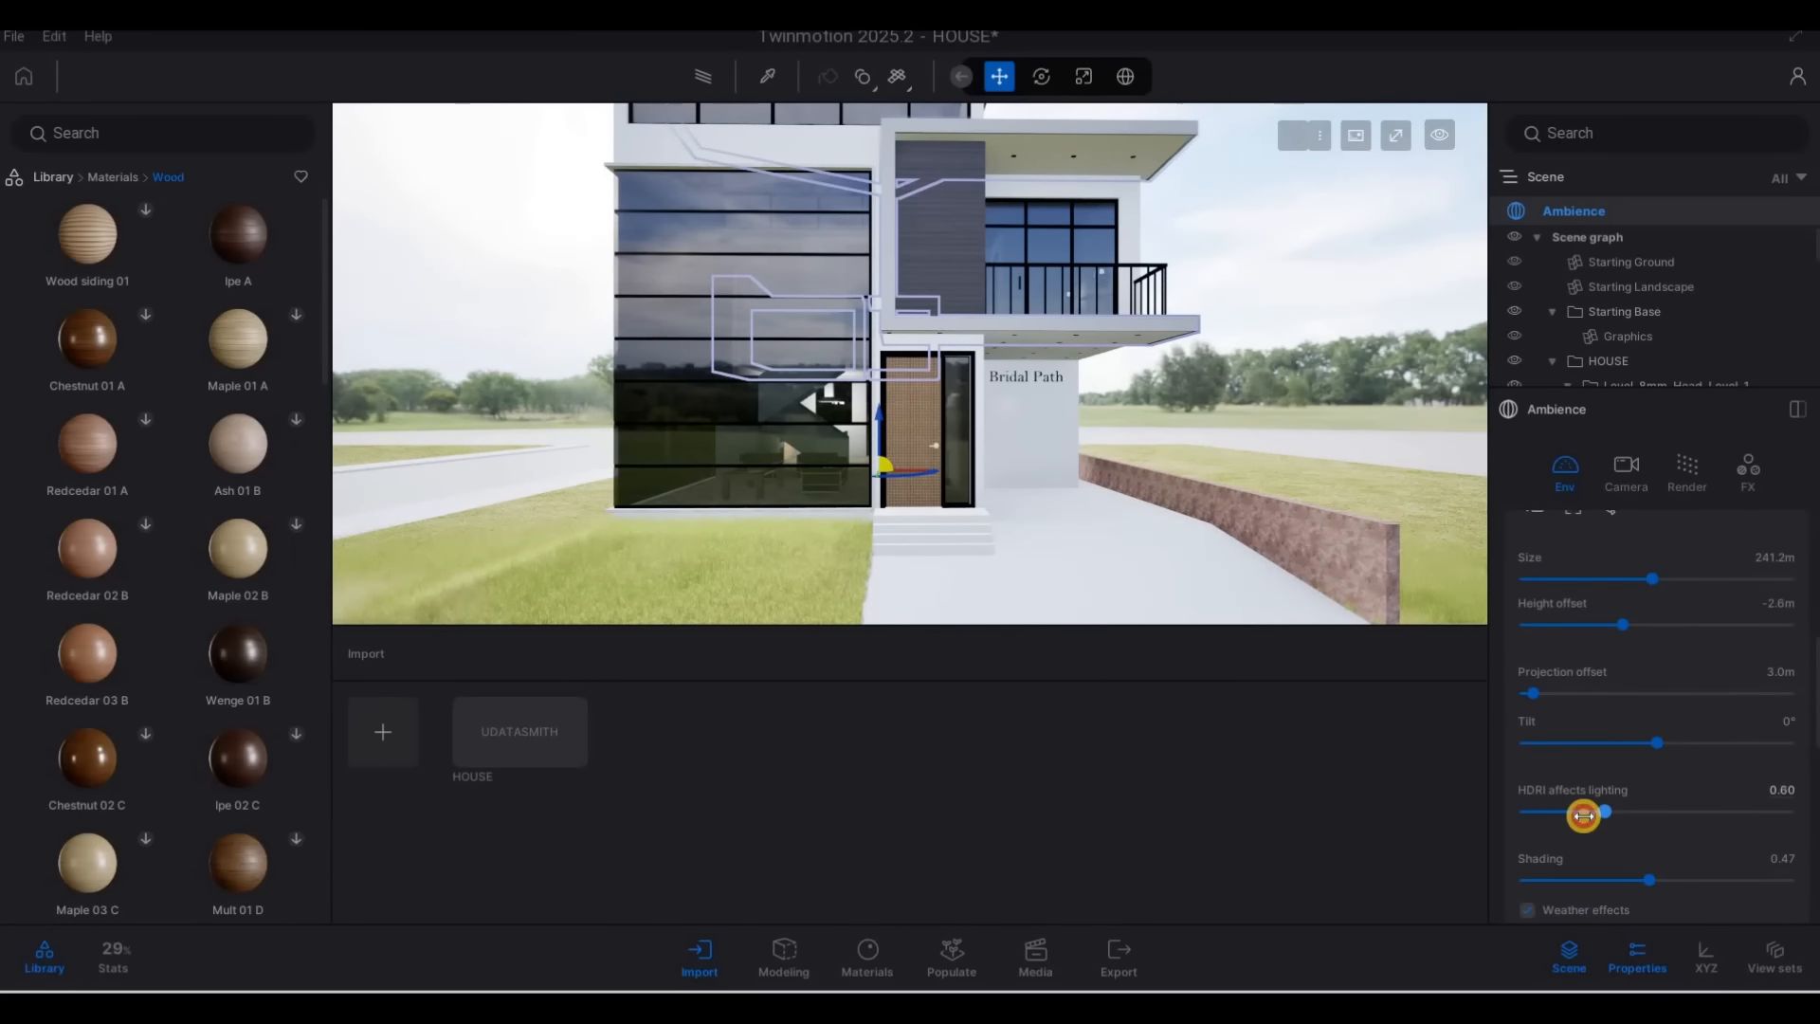
{"action": "left_click_drag", "start_coordinate": [1583, 815], "coordinate": [1586, 815]}
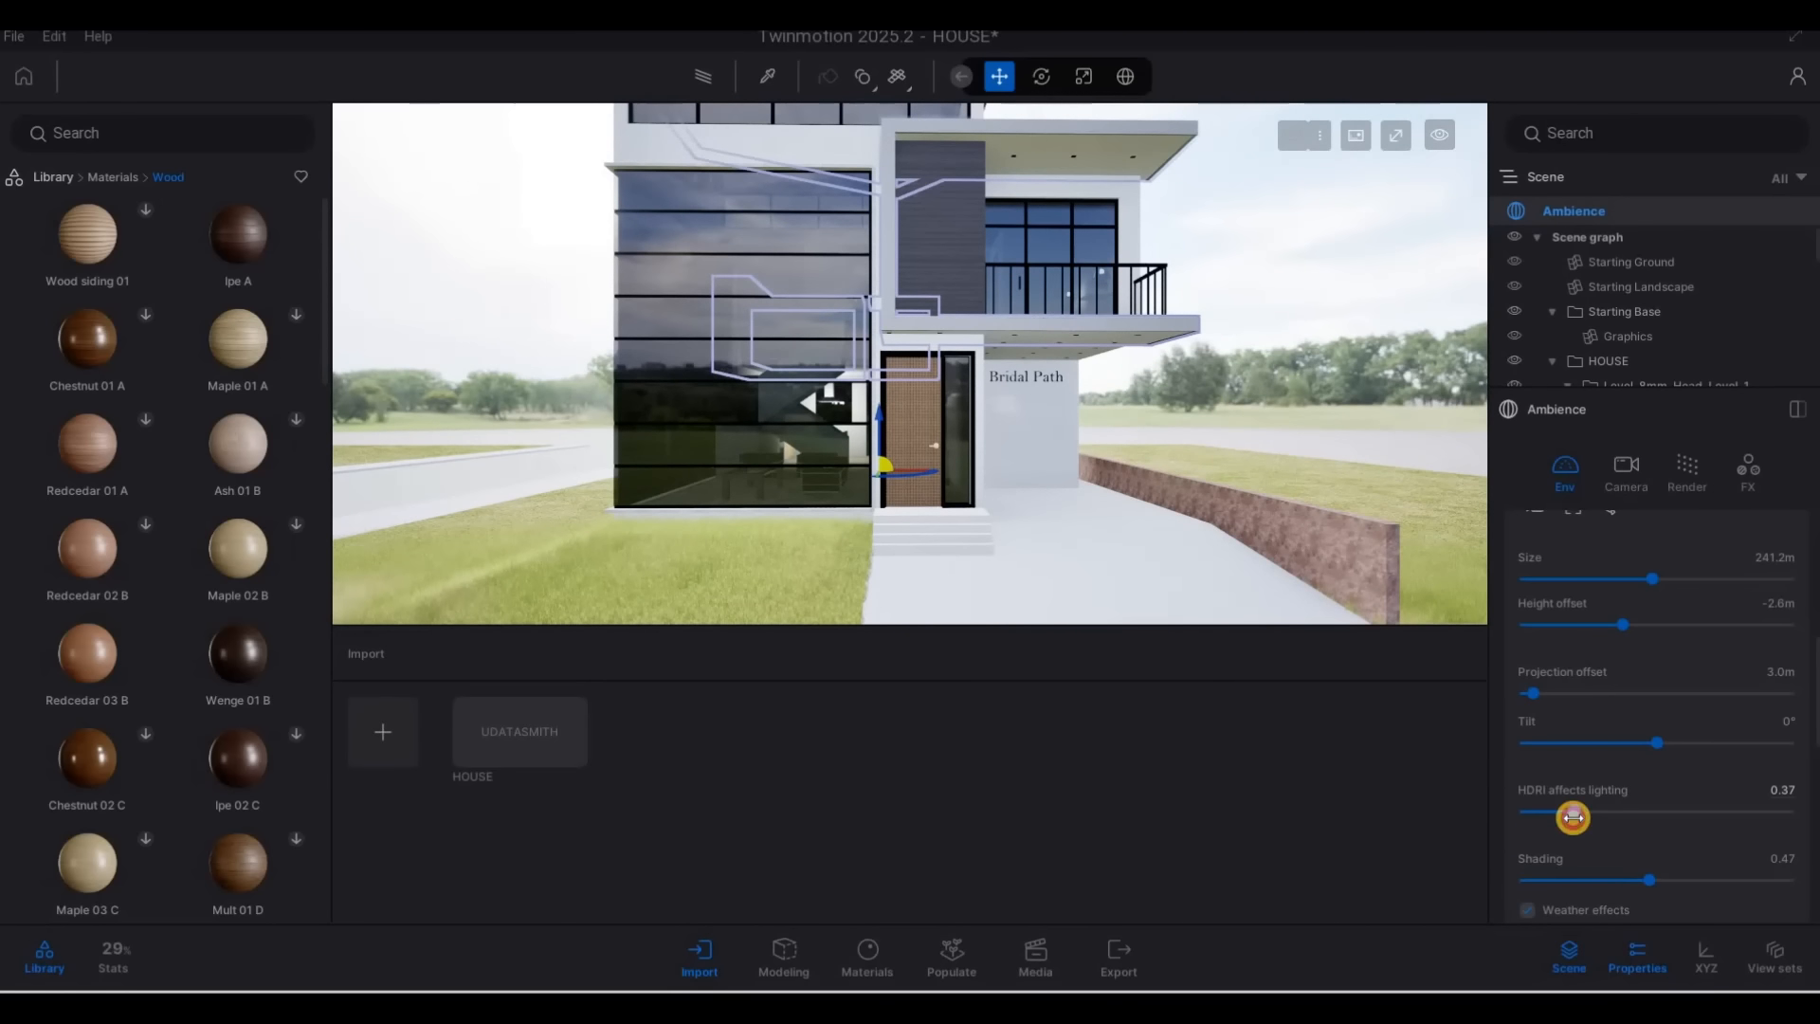
Fly around the house exterior to examine its materials and lighting, ending near the front balcony
{"action": "key", "text": "Caps_Lock"}
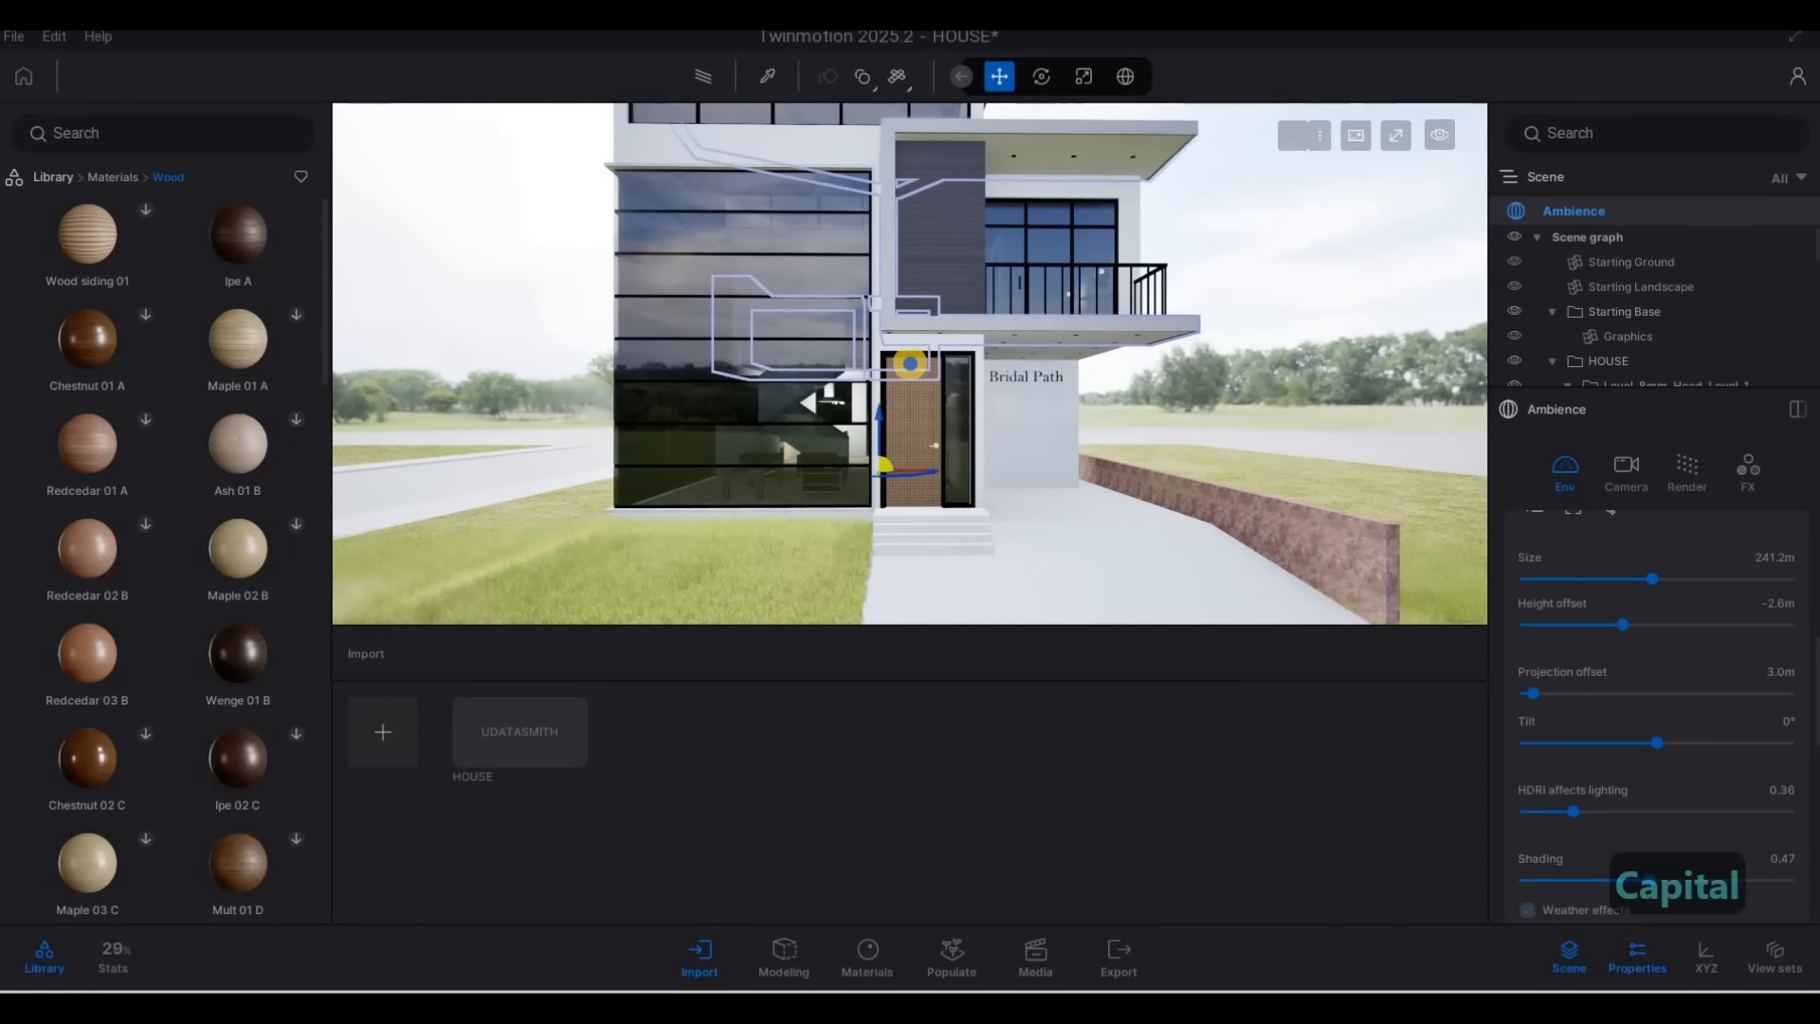
{"action": "key", "text": "a"}
{"action": "key", "text": "a"}
{"action": "key", "text": "a"}
{"action": "key", "text": "a"}
{"action": "key", "text": "a"}
{"action": "key", "text": "a"}
{"action": "key", "text": "a"}
{"action": "key", "text": "a"}
{"action": "key", "text": "w"}
{"action": "key", "text": "w"}
{"action": "key", "text": "a"}
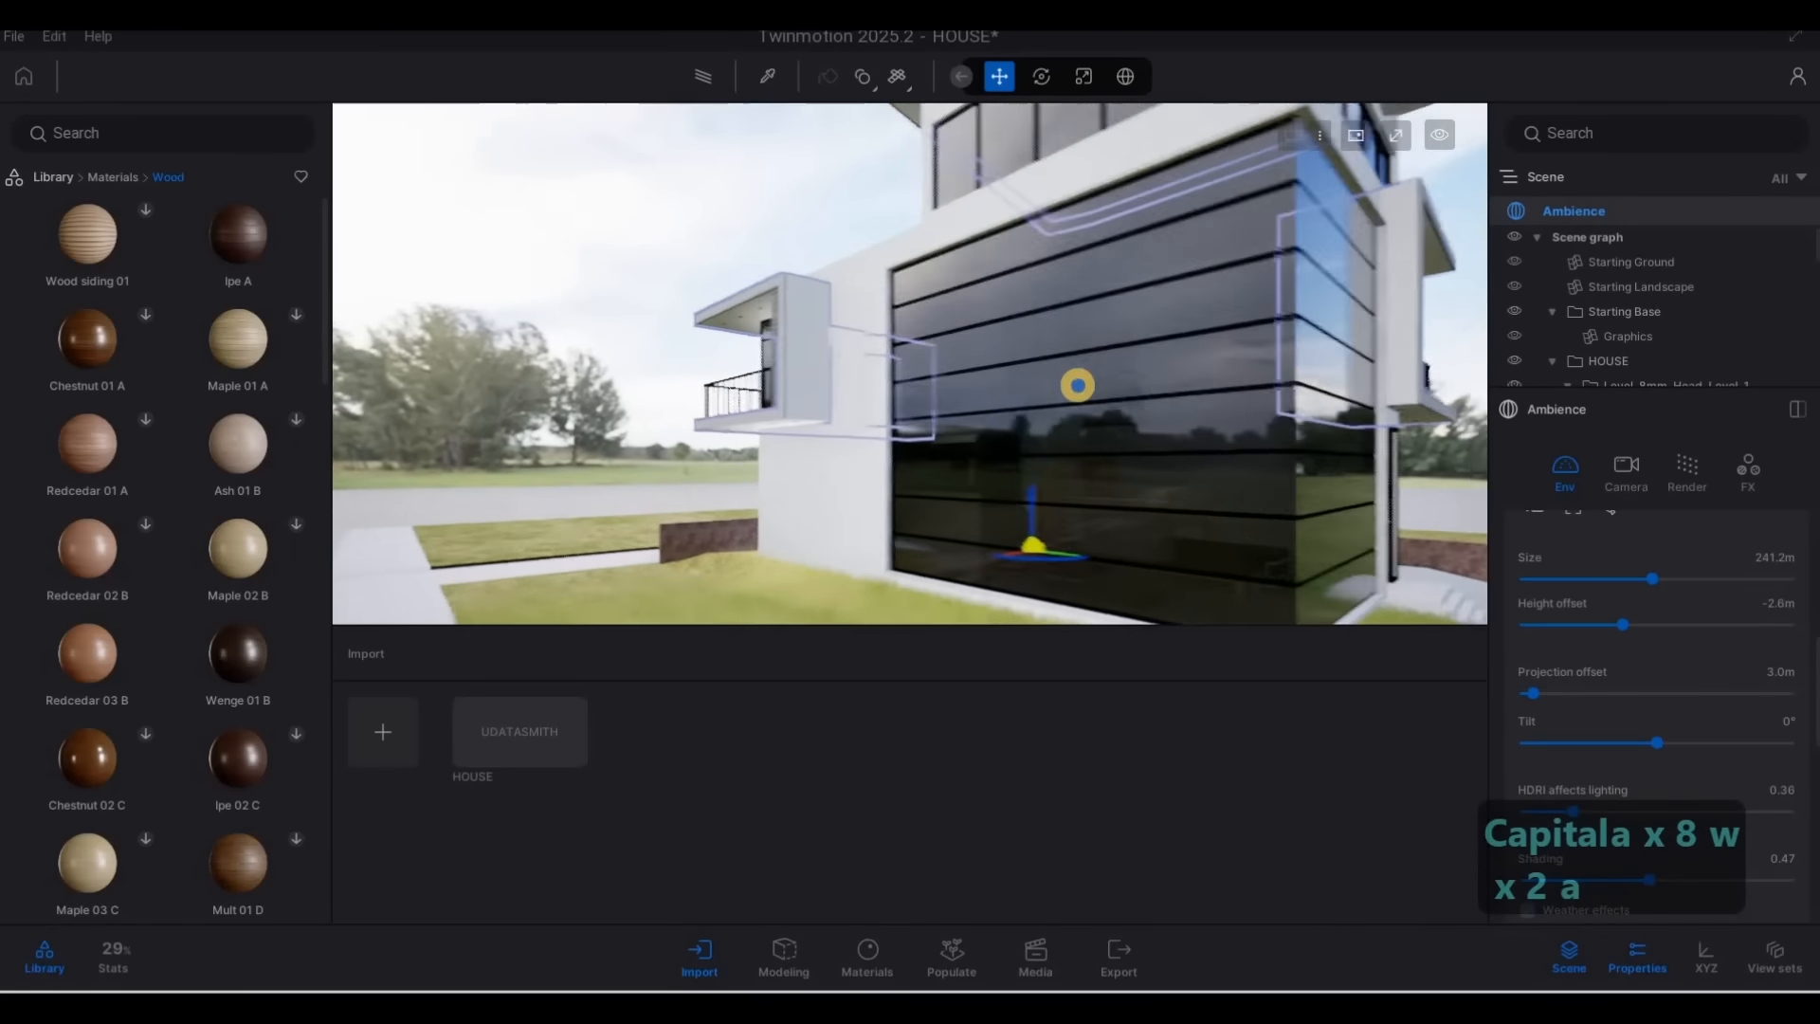
{"action": "key", "text": "w"}
{"action": "key", "text": "w"}
{"action": "key", "text": "w"}
{"action": "key", "text": "w"}
{"action": "key", "text": "w"}
{"action": "key", "text": "w"}
{"action": "key", "text": "w"}
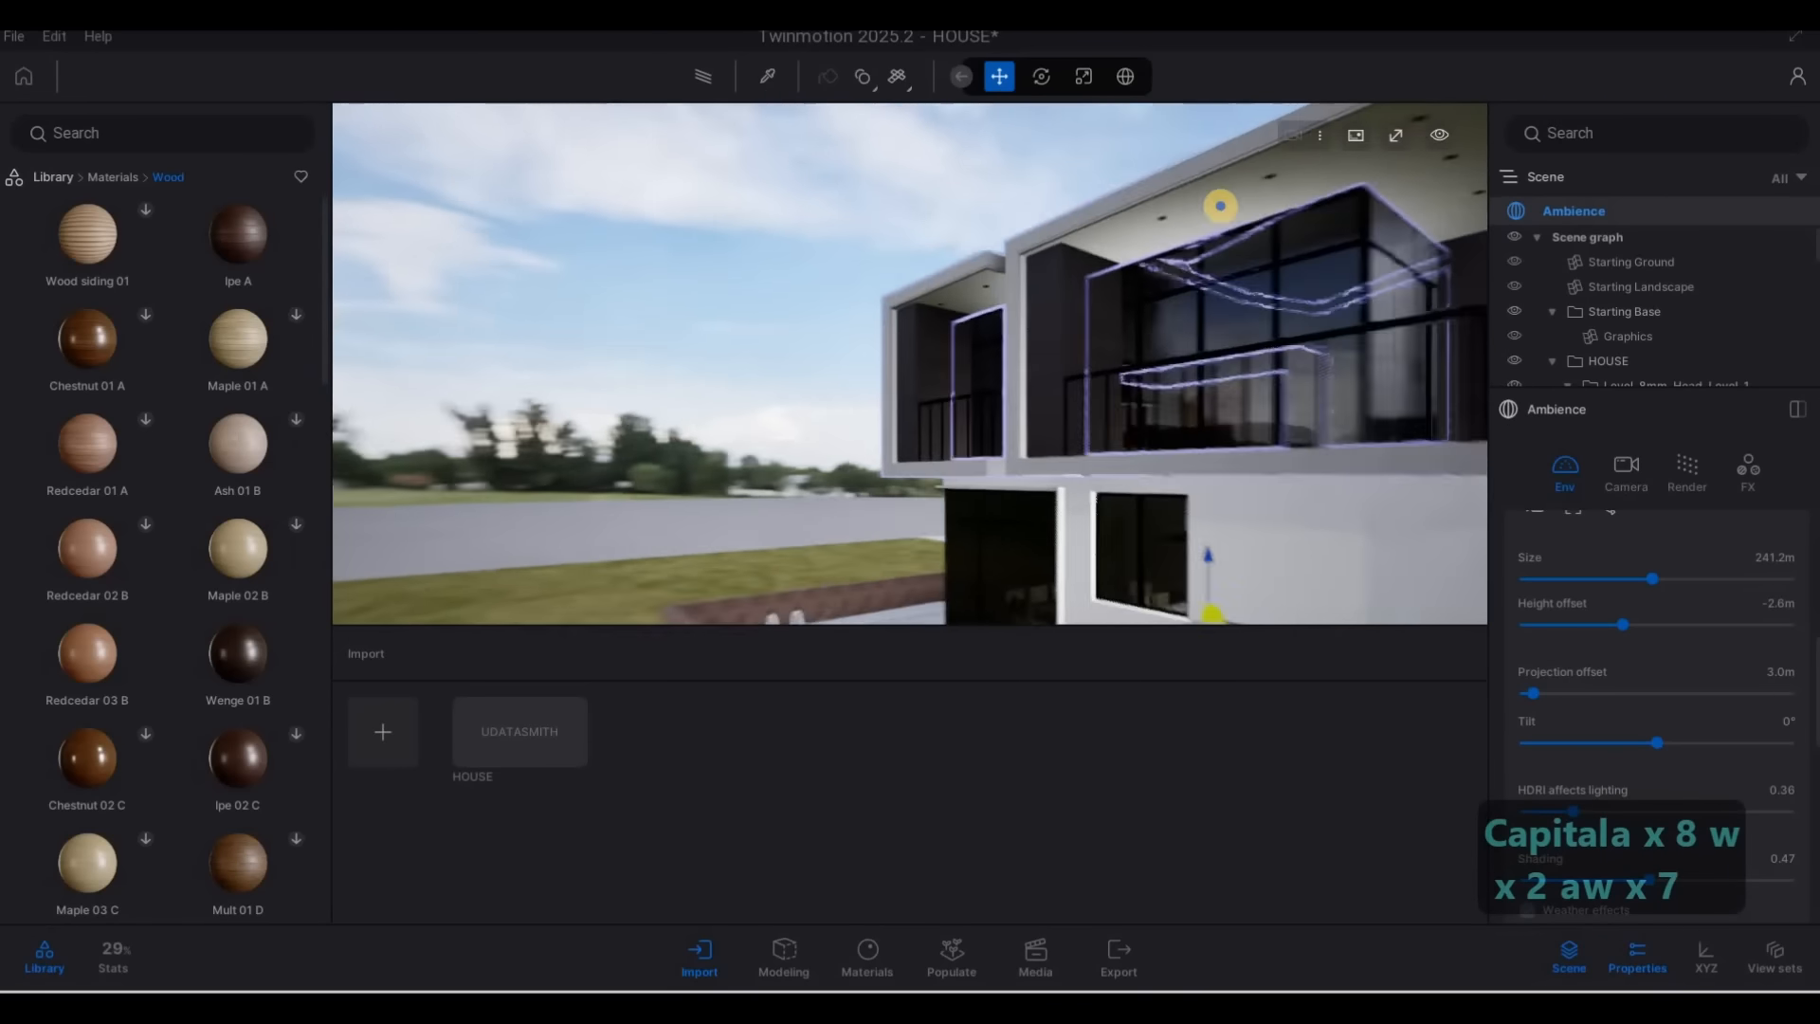
{"action": "key", "text": "w"}
{"action": "key", "text": "w"}
{"action": "key", "text": "d"}
{"action": "key", "text": "s"}
{"action": "key", "text": "s"}
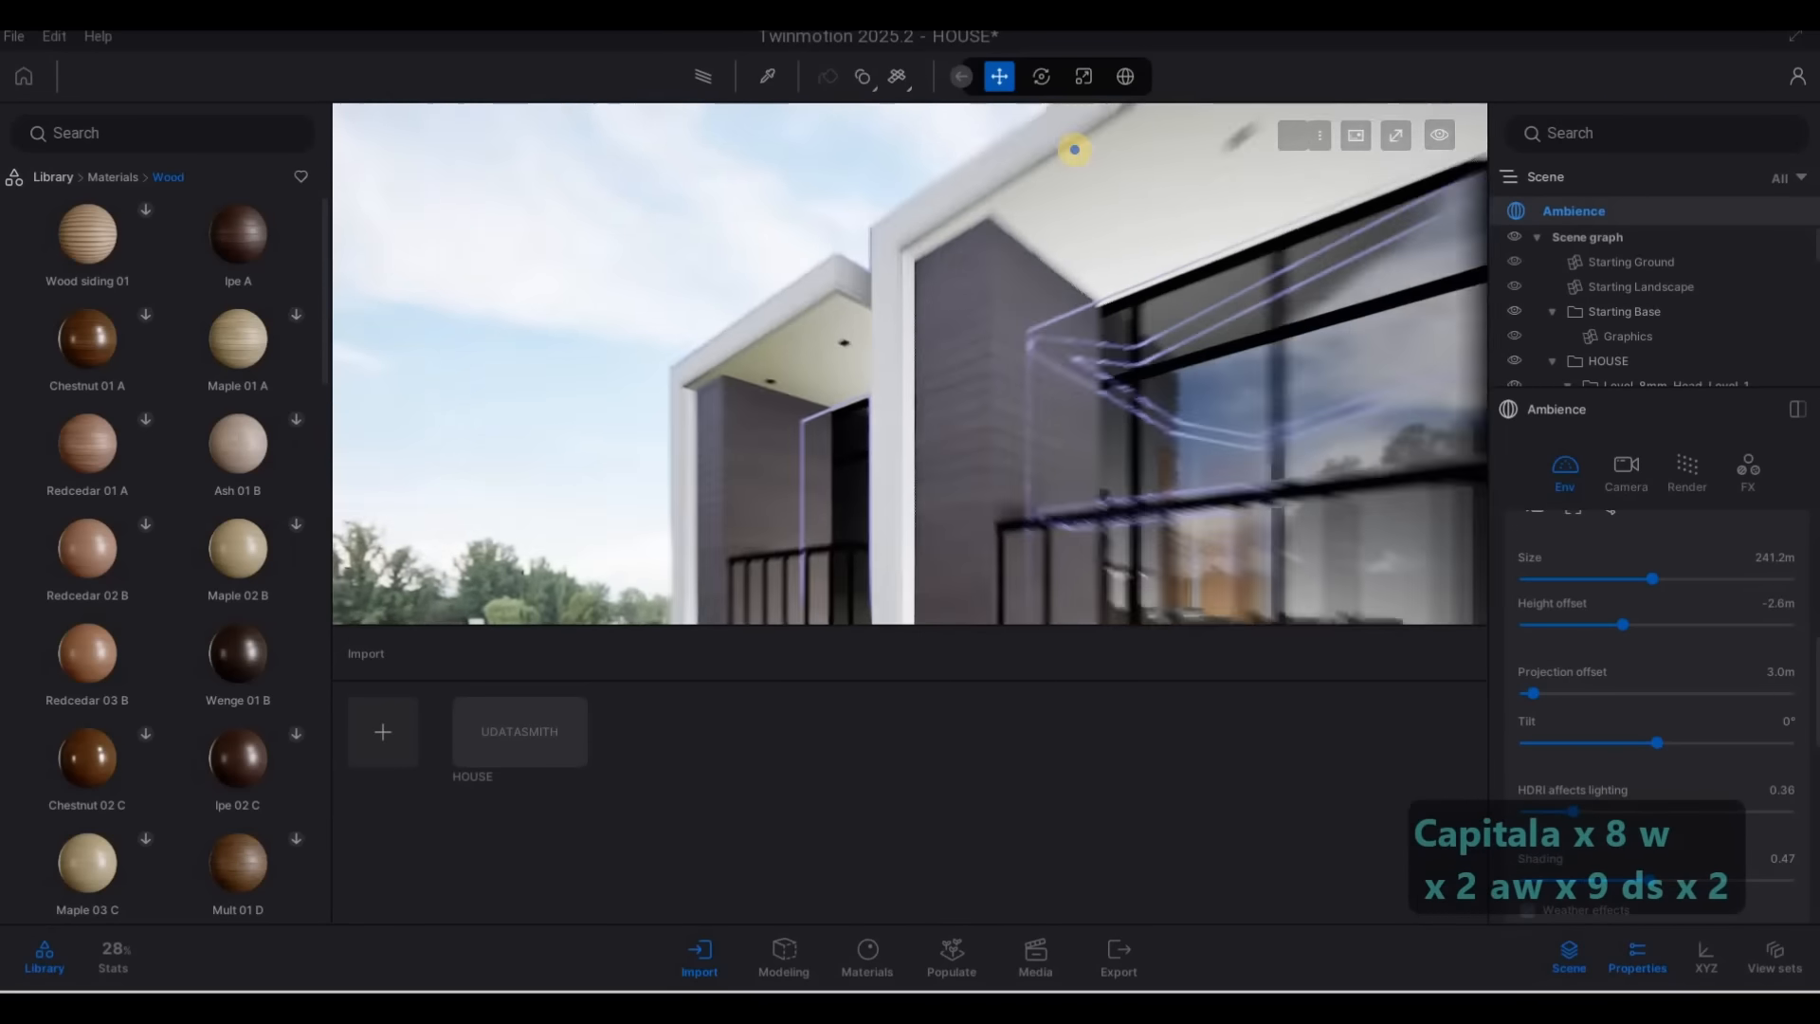
{"action": "key", "text": "d"}
{"action": "key", "text": "d"}
{"action": "key", "text": "s"}
{"action": "key", "text": "w"}
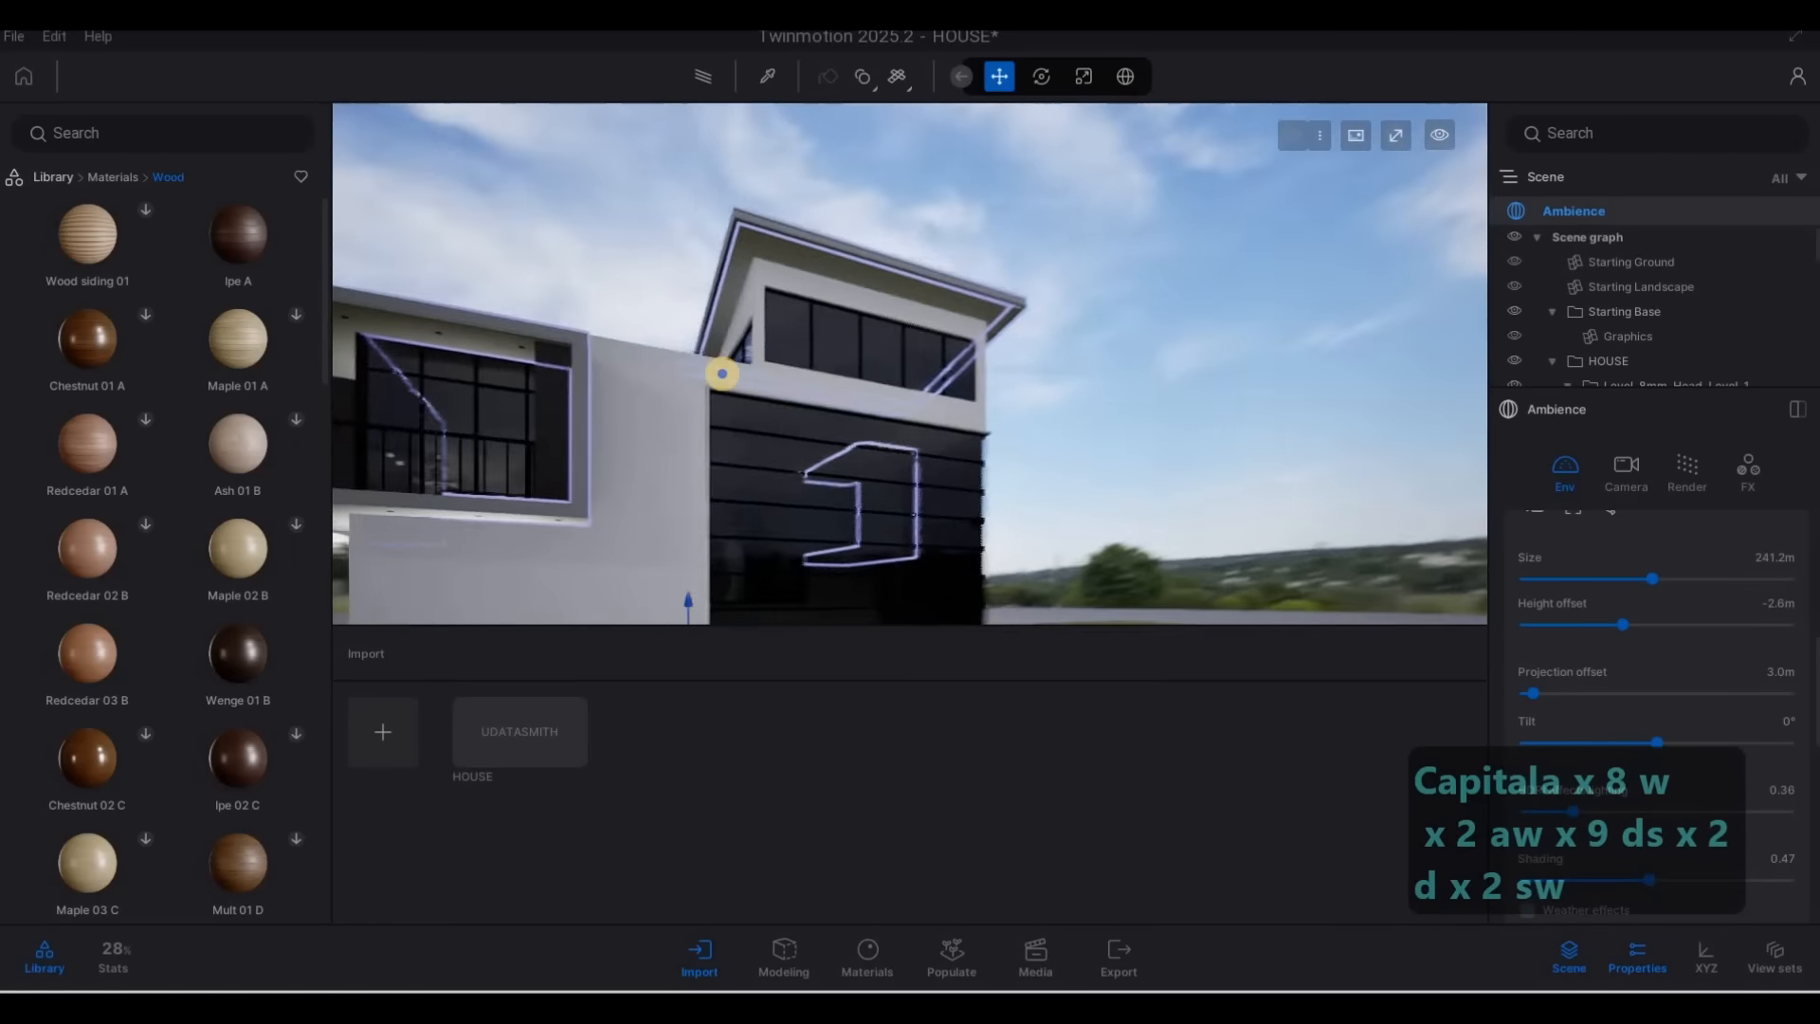
{"action": "key", "text": "w"}
{"action": "key", "text": "d"}
{"action": "key", "text": "w"}
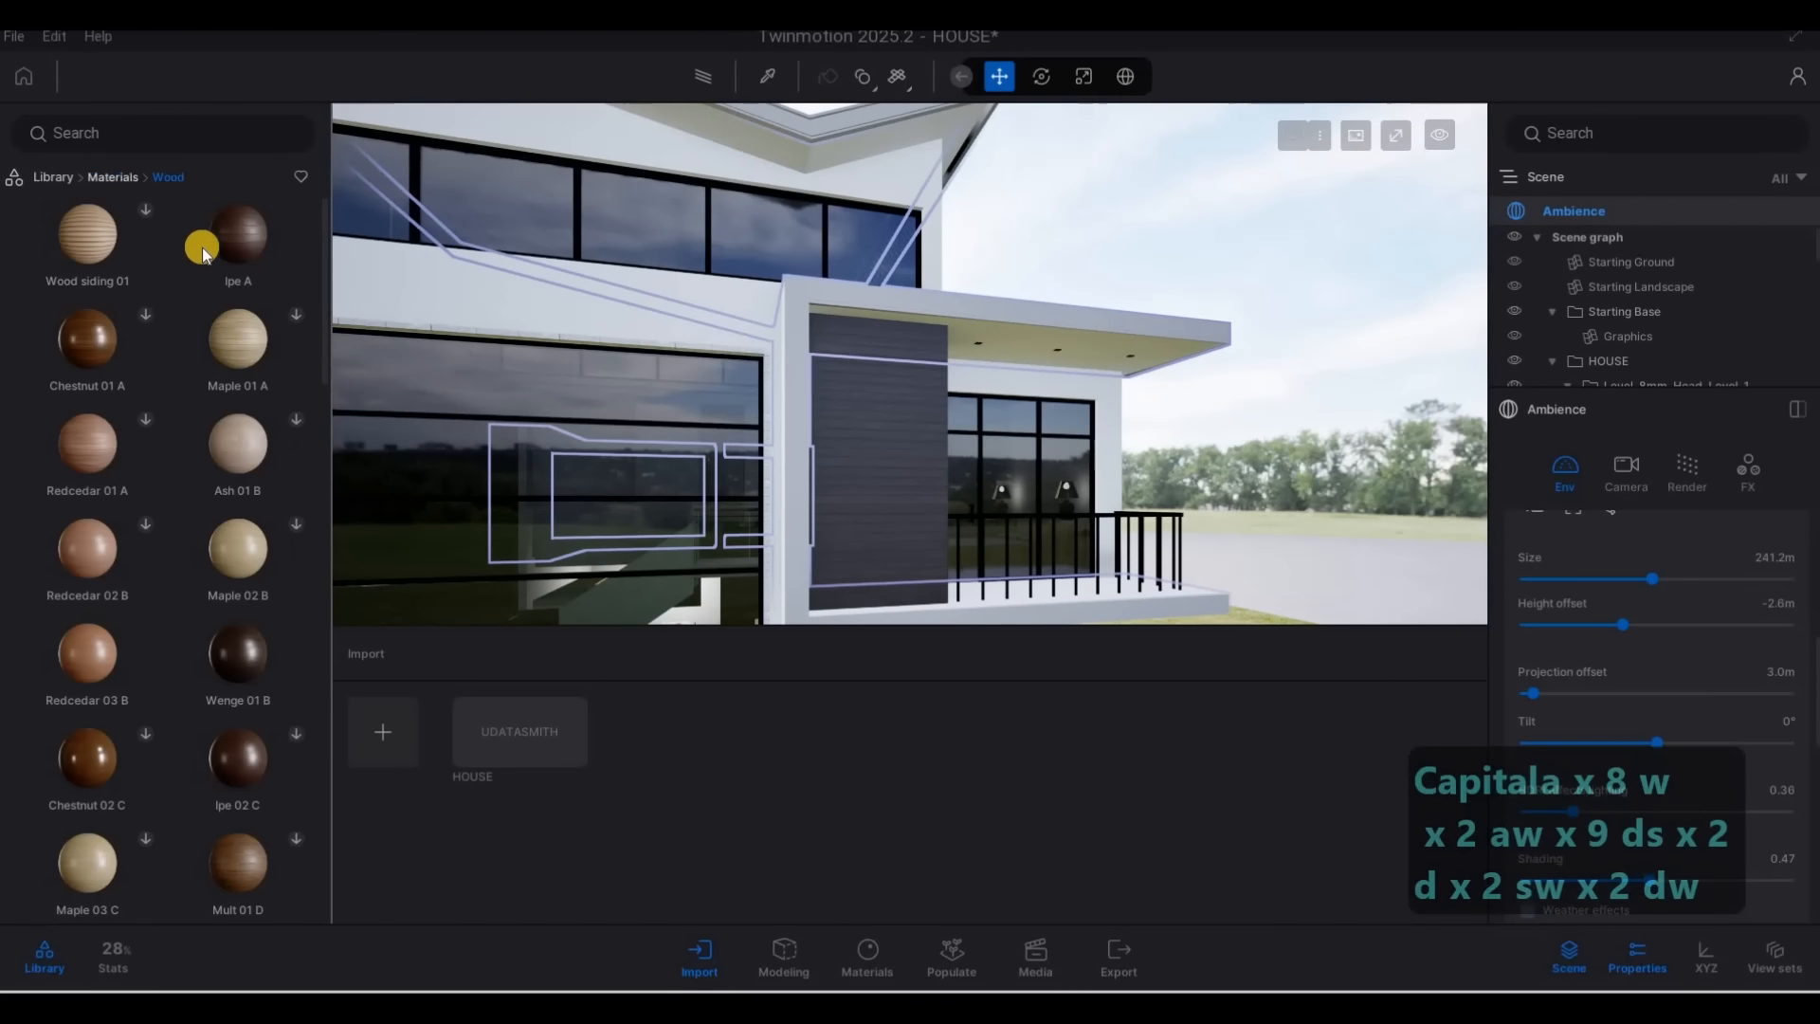
Apply the Brushed aluminium 01 metal material to the white frame and roof edge around the front balcony
{"action": "left_click", "coordinate": [240, 300]}
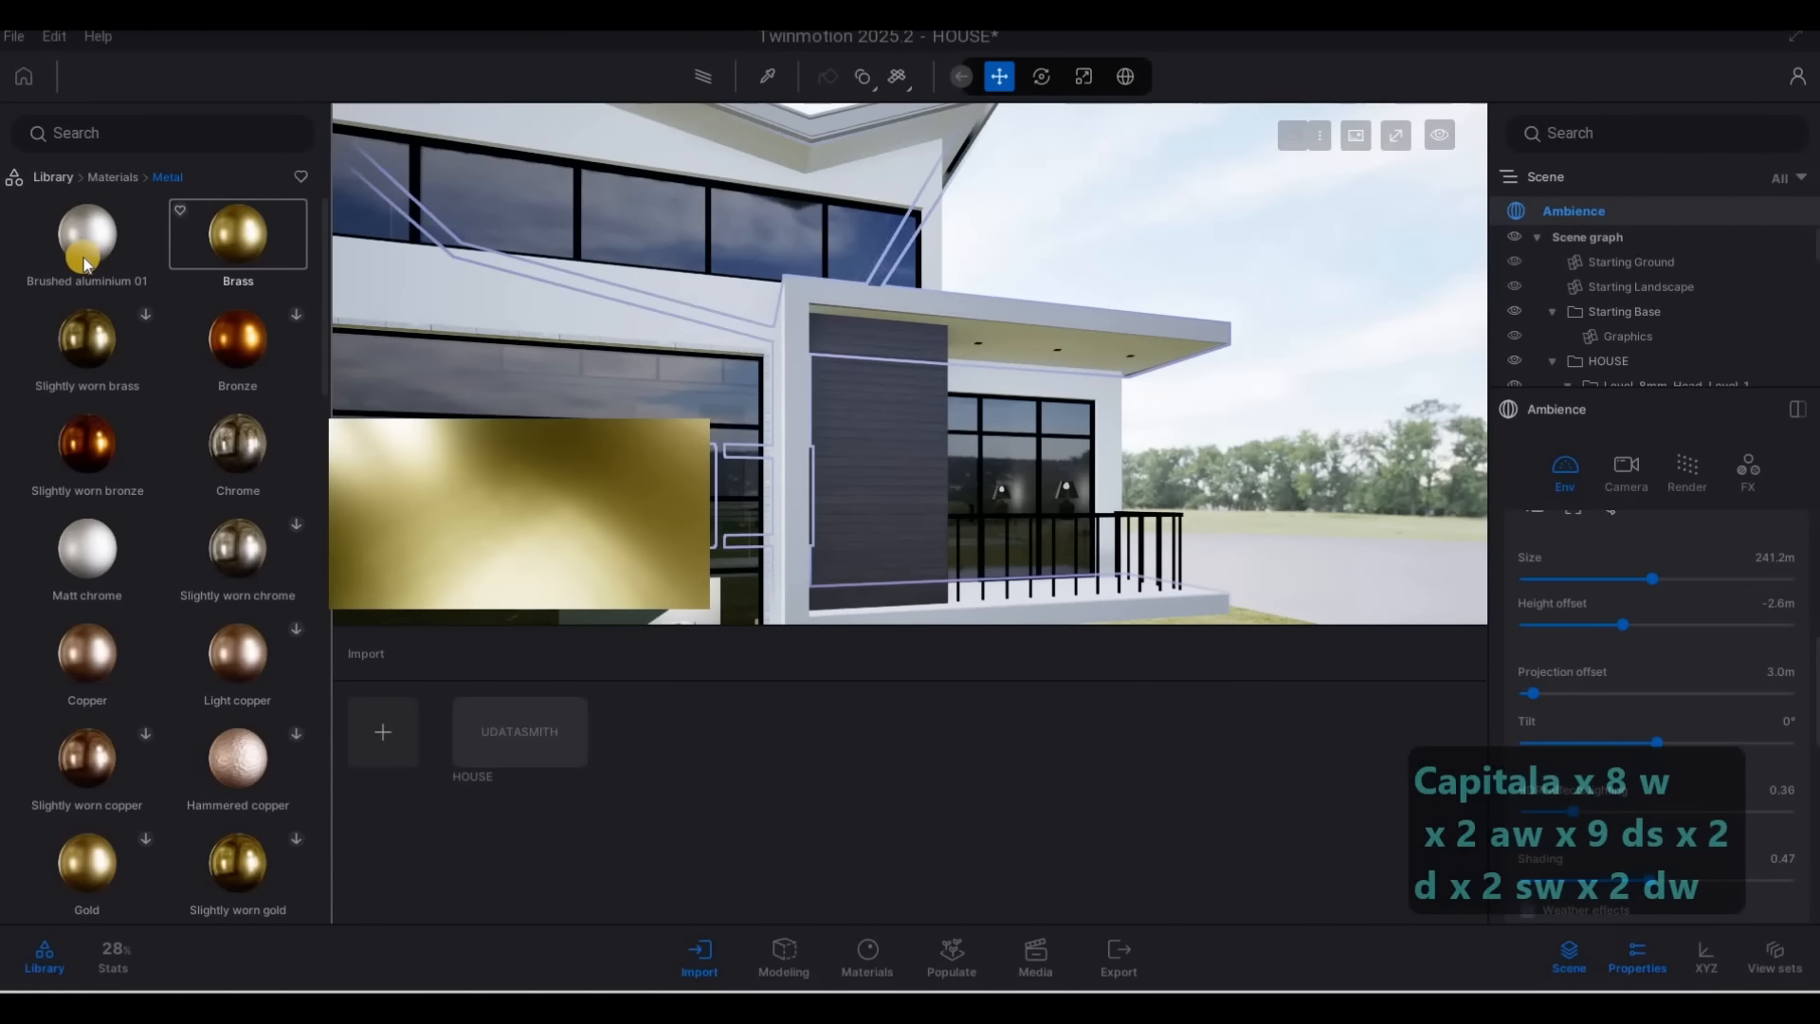
{"action": "mouse_move", "coordinate": [88, 235]}
{"action": "left_mouse_down"}
{"action": "mouse_move", "coordinate": [889, 298]}
{"action": "mouse_move", "coordinate": [874, 303]}
{"action": "left_mouse_up"}
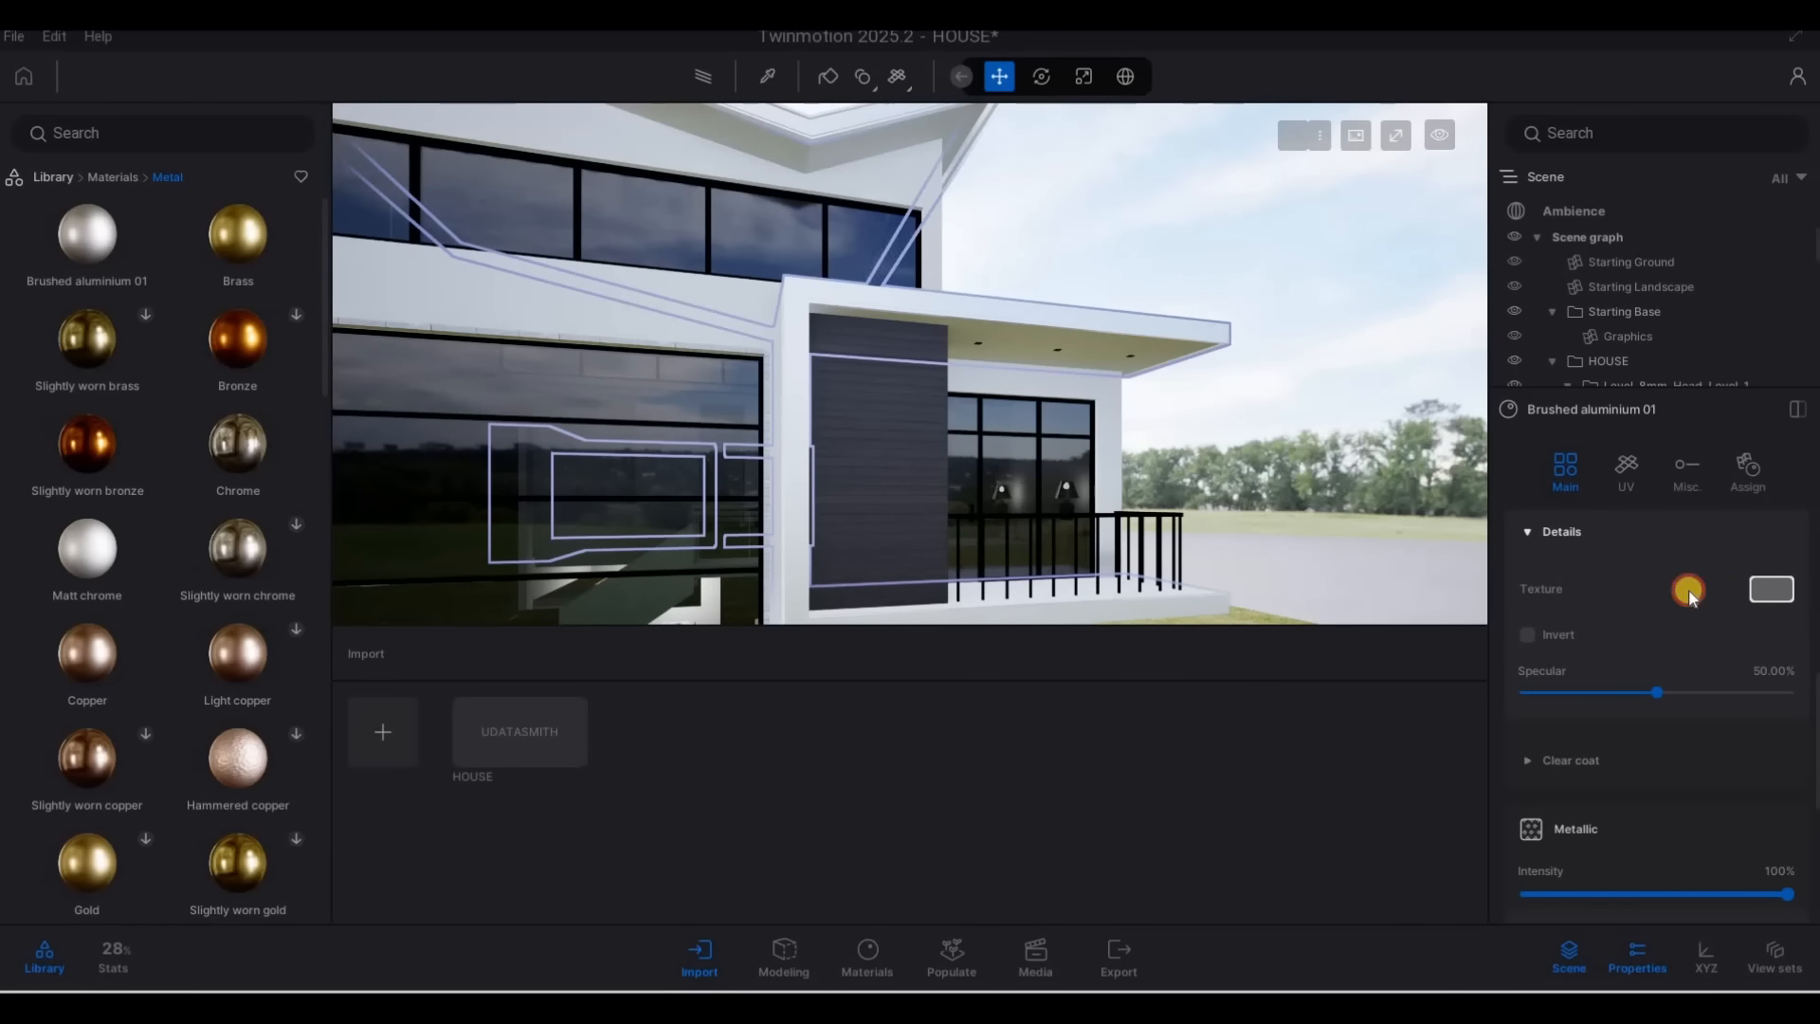
Darken the tint of the Brushed aluminium 01 material to mid grey, hex 5F5F5F
{"action": "left_click", "coordinate": [1689, 591]}
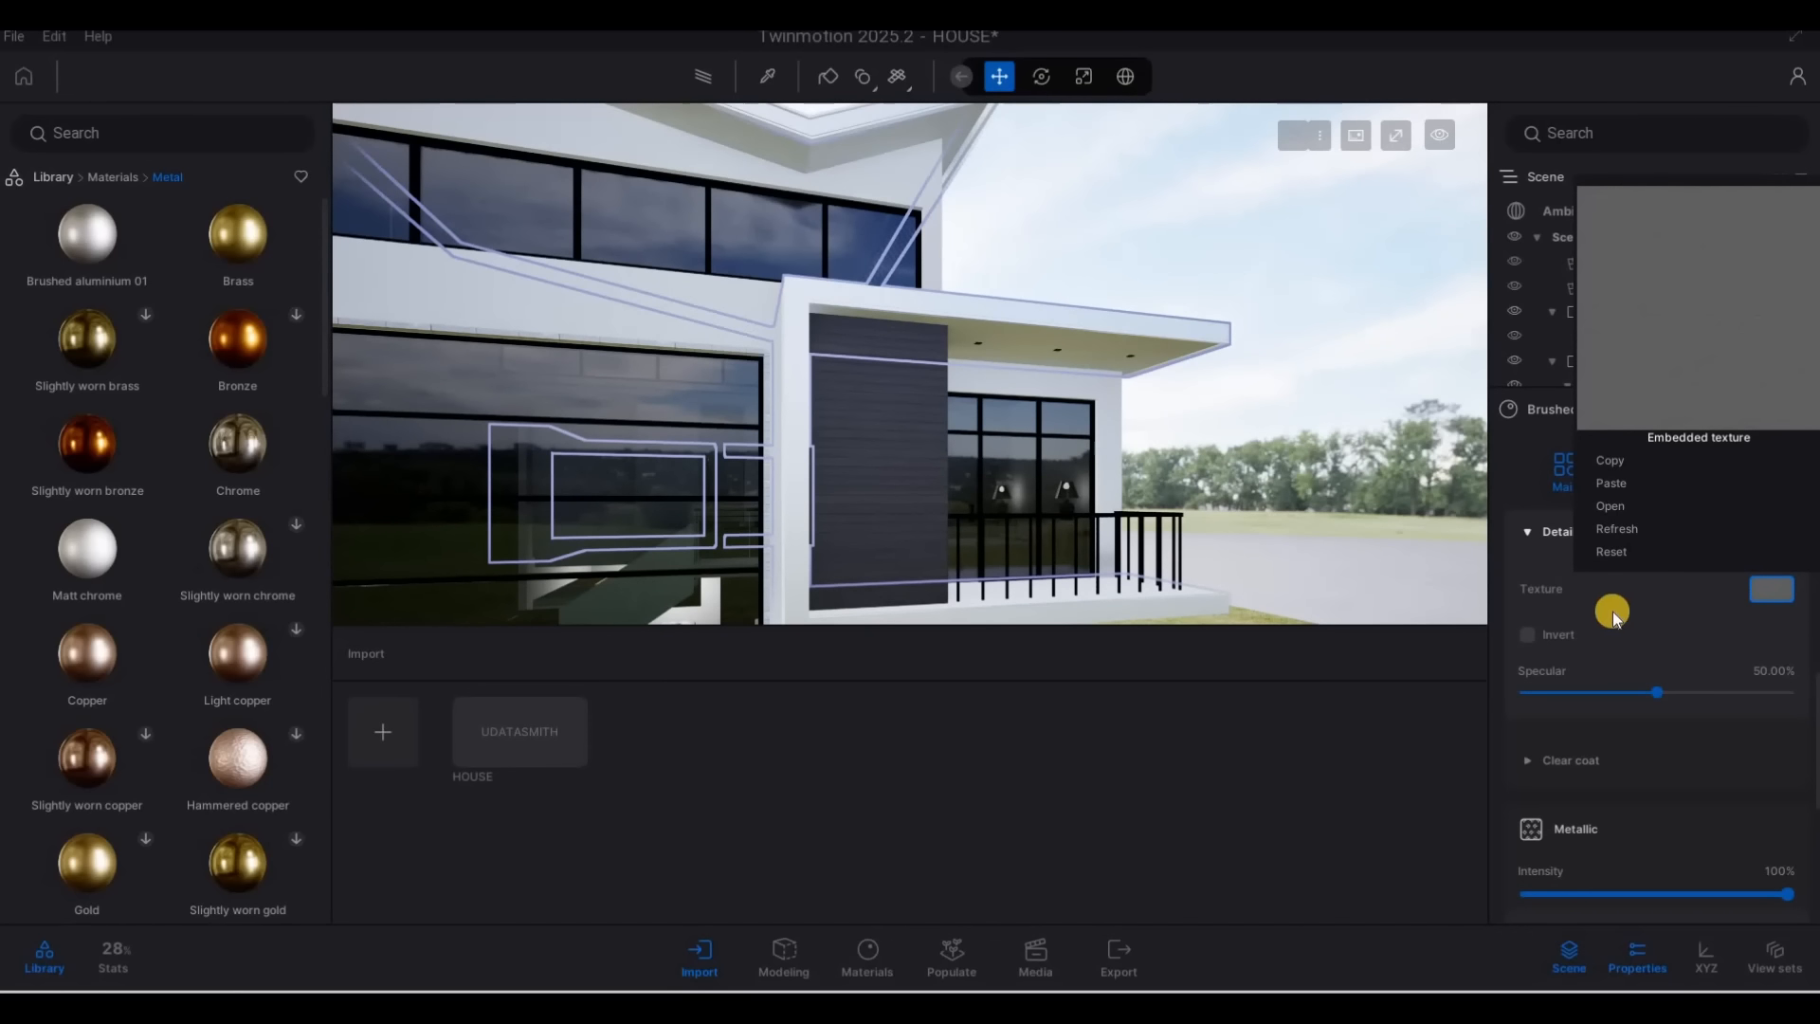
{"action": "scroll", "coordinate": [1055, 465], "scroll_direction": "up", "scroll_amount": 3}
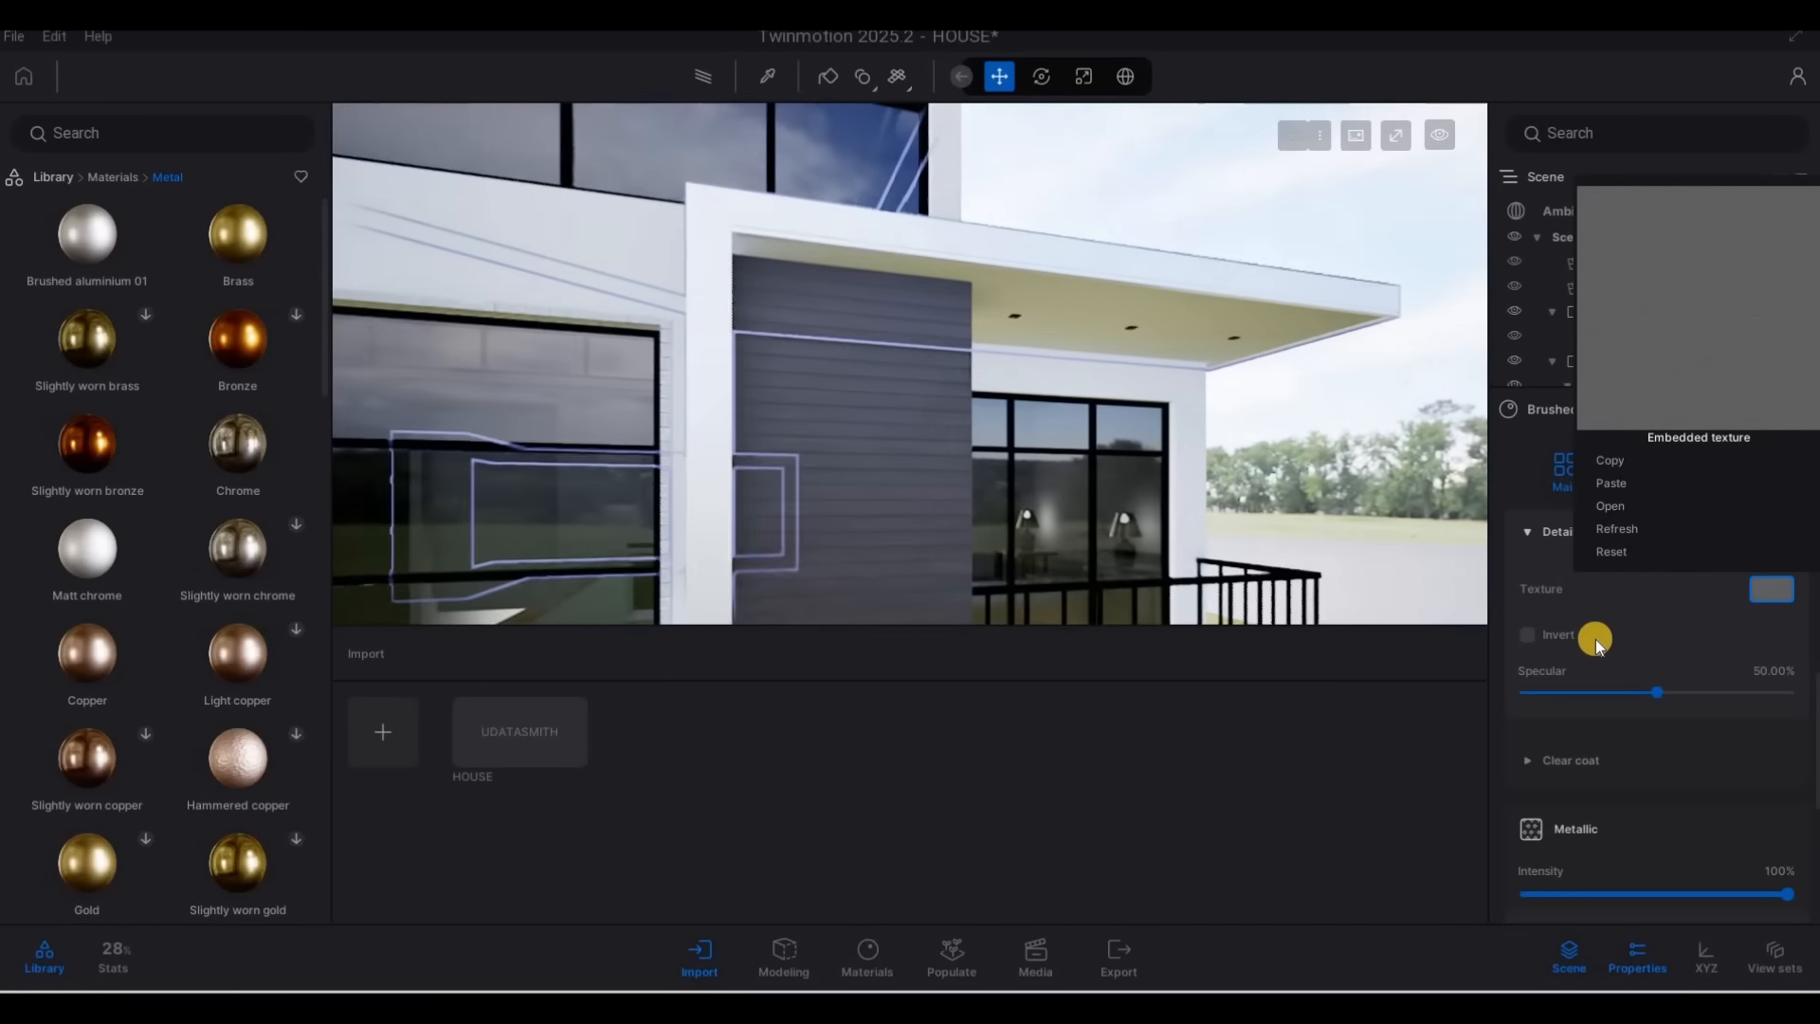
{"action": "scroll", "coordinate": [1634, 679], "scroll_direction": "up", "scroll_amount": 2}
{"action": "scroll", "coordinate": [1636, 678], "scroll_direction": "up", "scroll_amount": 5}
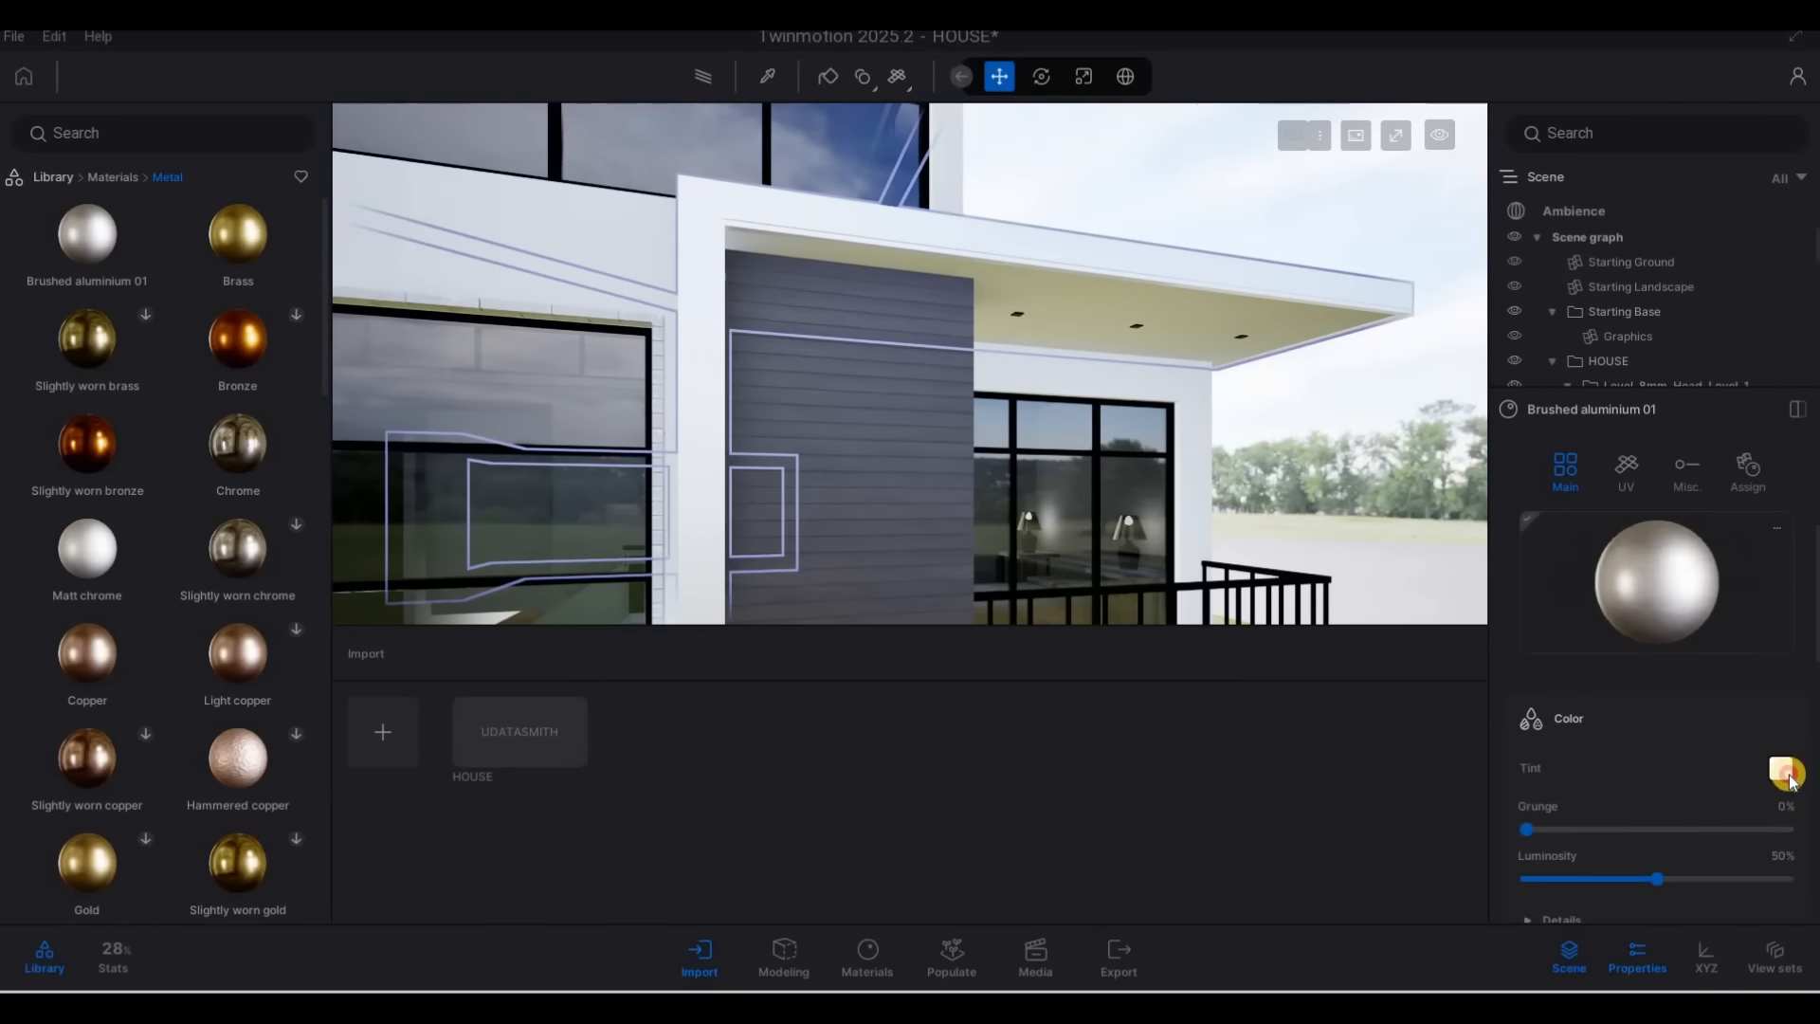
{"action": "left_click_drag", "start_coordinate": [873, 366], "coordinate": [873, 515]}
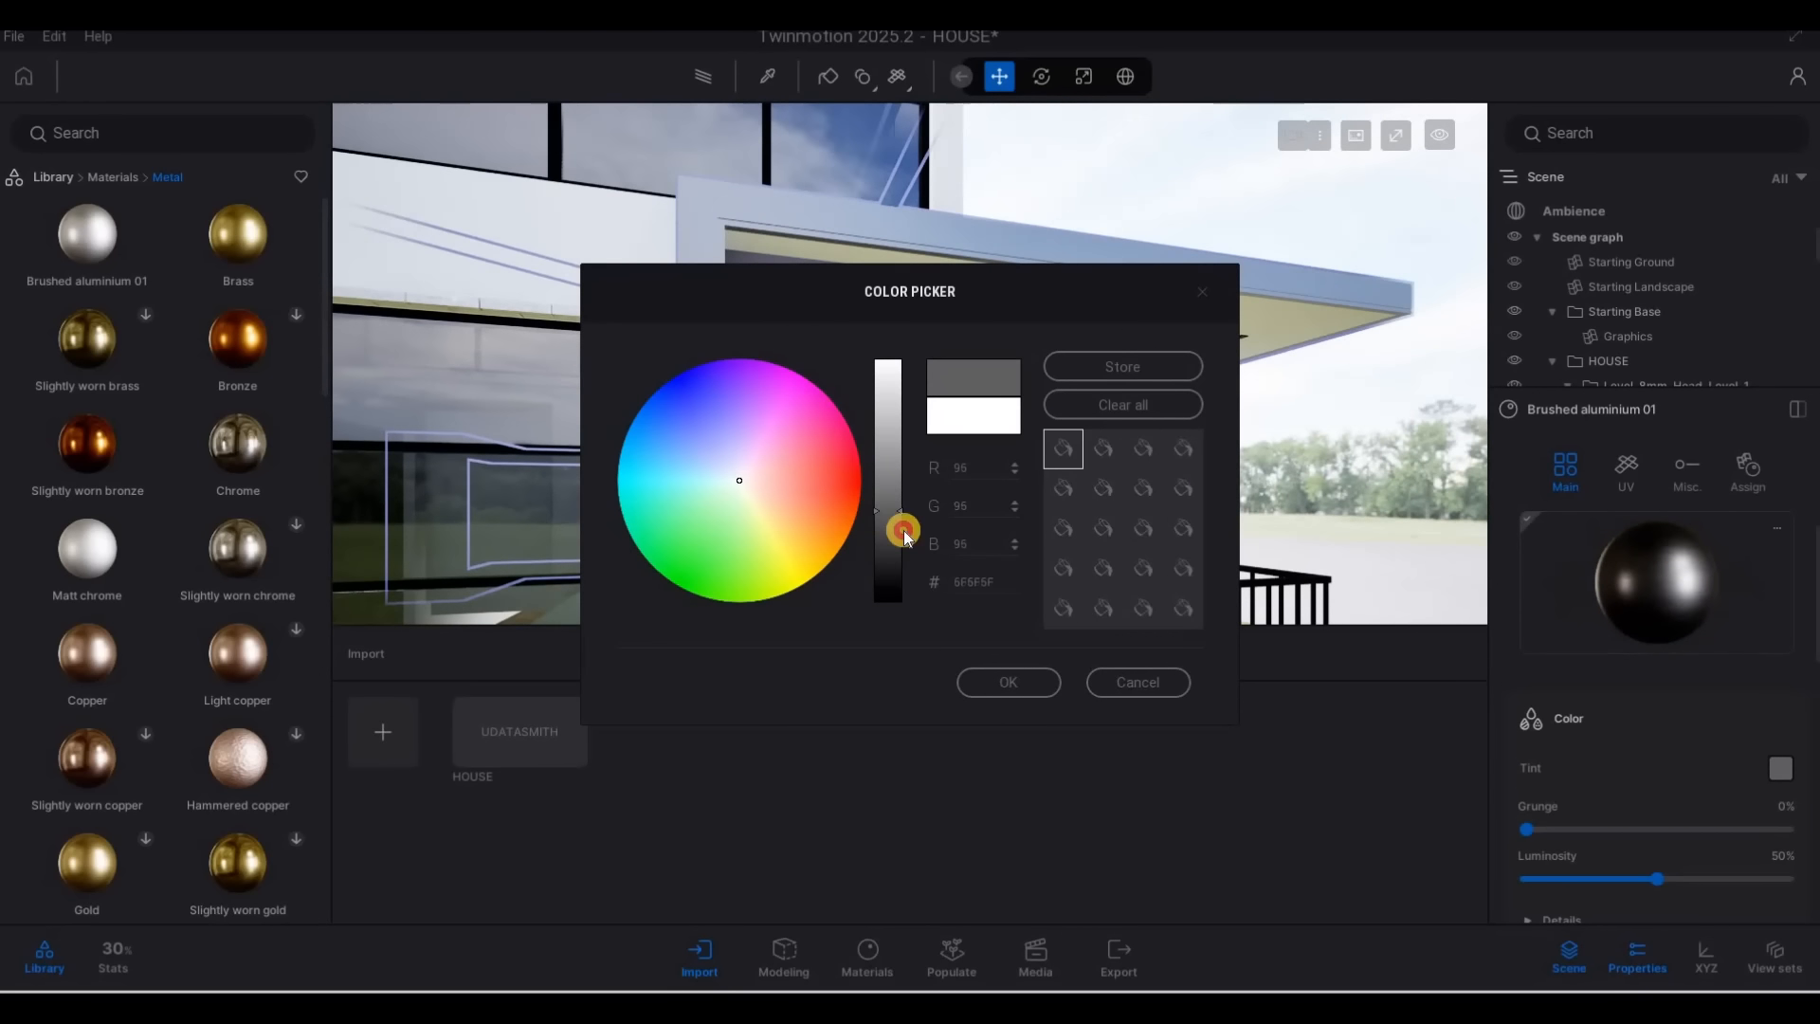
{"action": "left_click", "coordinate": [1006, 691]}
Apply the Neon 01 material from the Neons library category to the recessed ceiling lights under the balcony roof
{"action": "key", "text": "s"}
{"action": "mouse_move", "coordinate": [650, 495]}
{"action": "right_mouse_down"}
{"action": "mouse_move", "coordinate": [731, 373]}
{"action": "mouse_move", "coordinate": [625, 252]}
{"action": "mouse_move", "coordinate": [557, 219]}
{"action": "mouse_move", "coordinate": [1184, 585]}
{"action": "mouse_move", "coordinate": [743, 349]}
{"action": "right_mouse_up"}
{"action": "key", "text": "d"}
{"action": "key", "text": "a"}
{"action": "key", "text": "w"}
{"action": "key", "text": "e"}
{"action": "key", "text": "d"}
{"action": "key", "text": "w"}
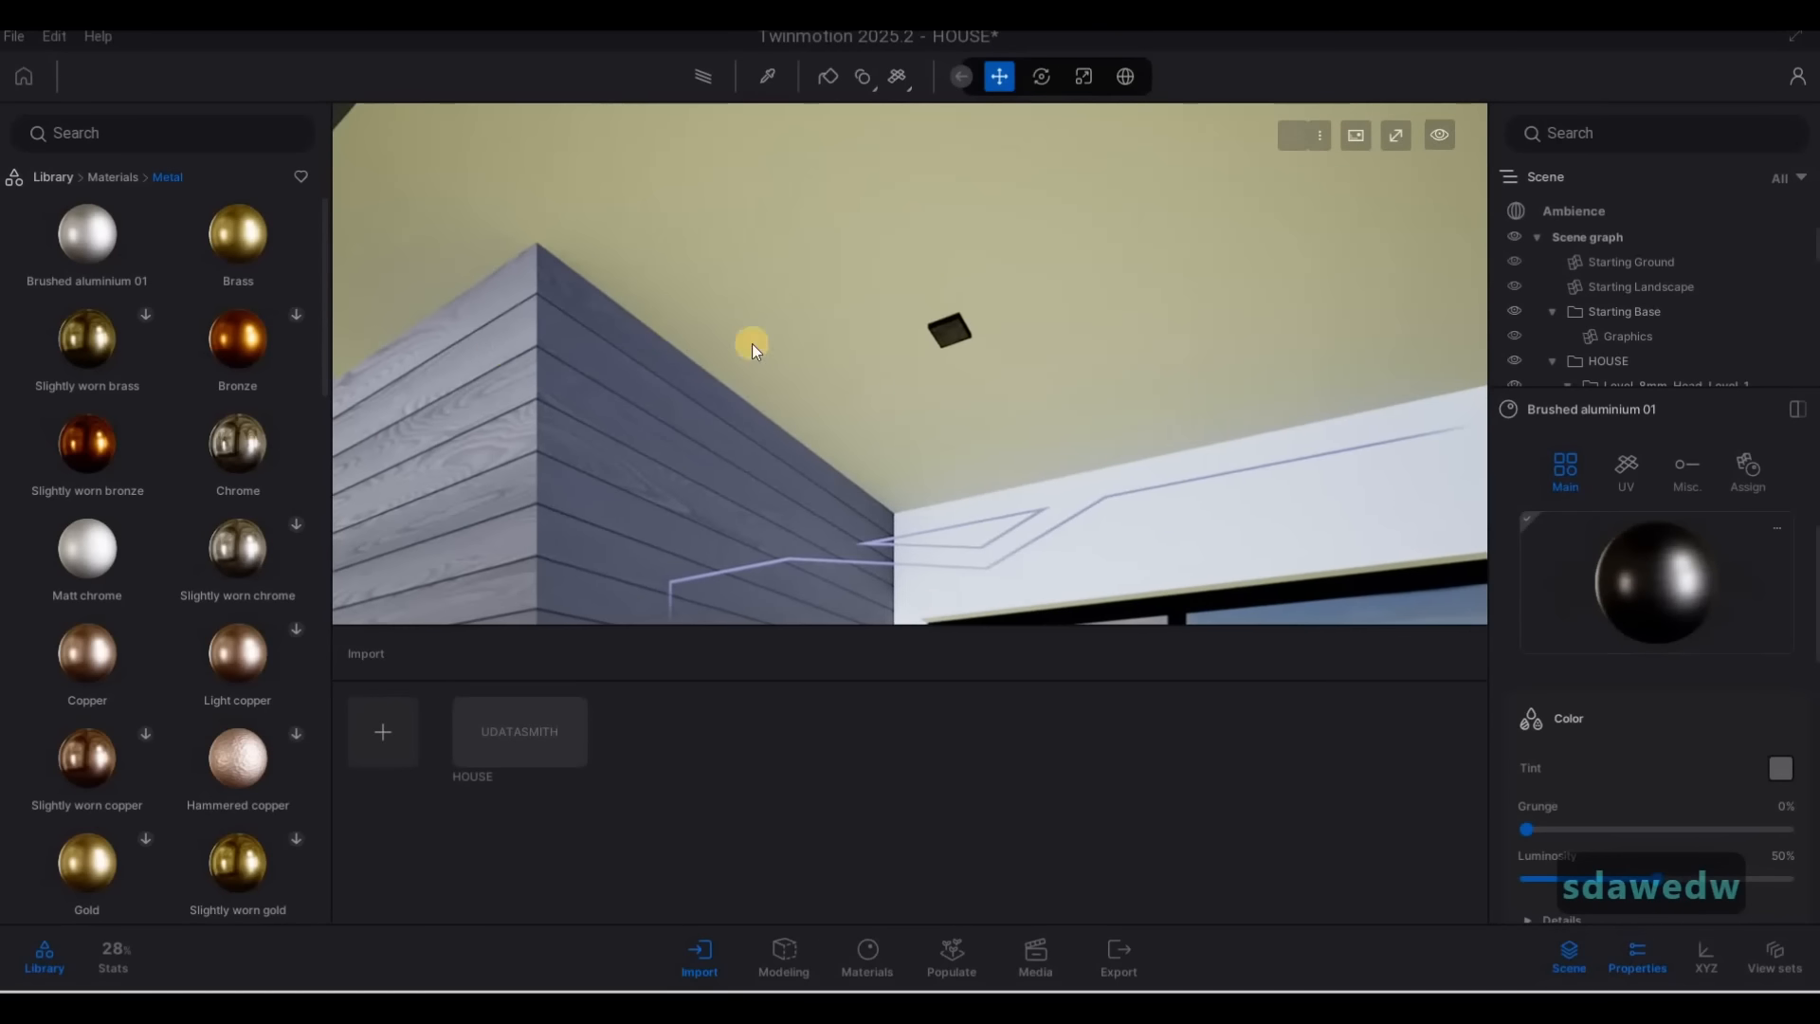
{"action": "left_click", "coordinate": [109, 177]}
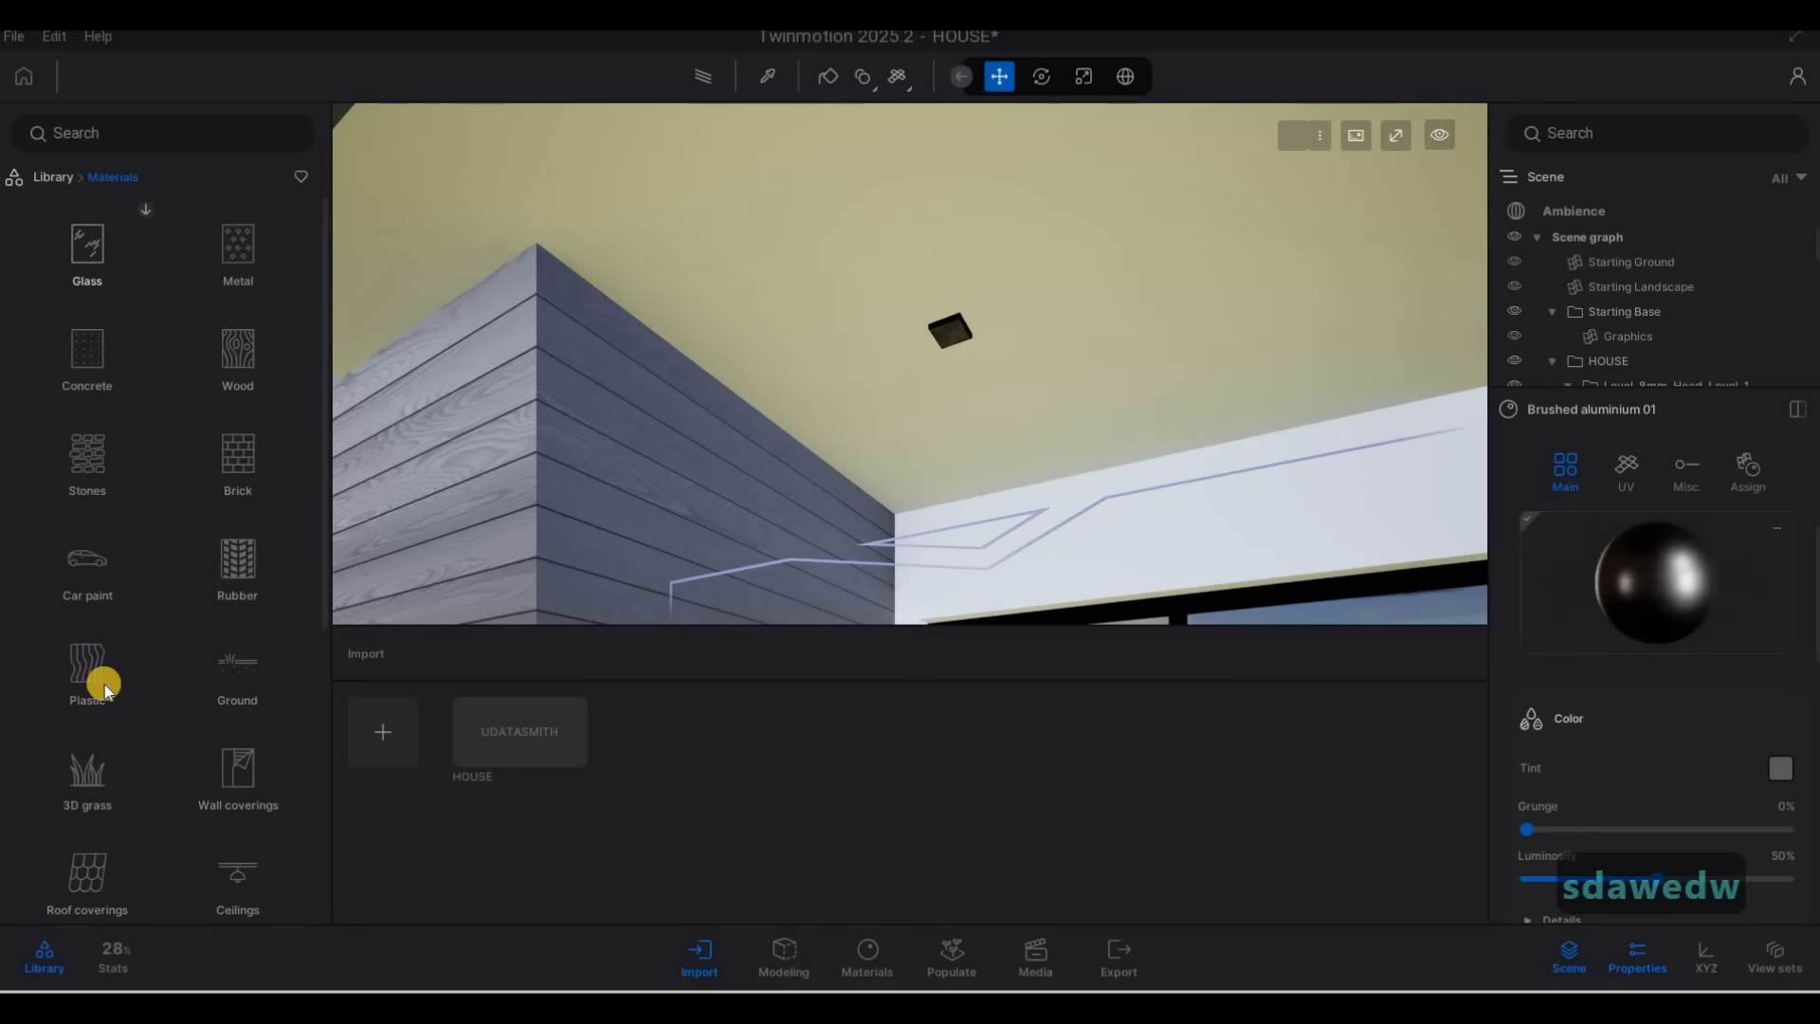
{"action": "scroll", "coordinate": [99, 706], "scroll_direction": "down", "scroll_amount": 5}
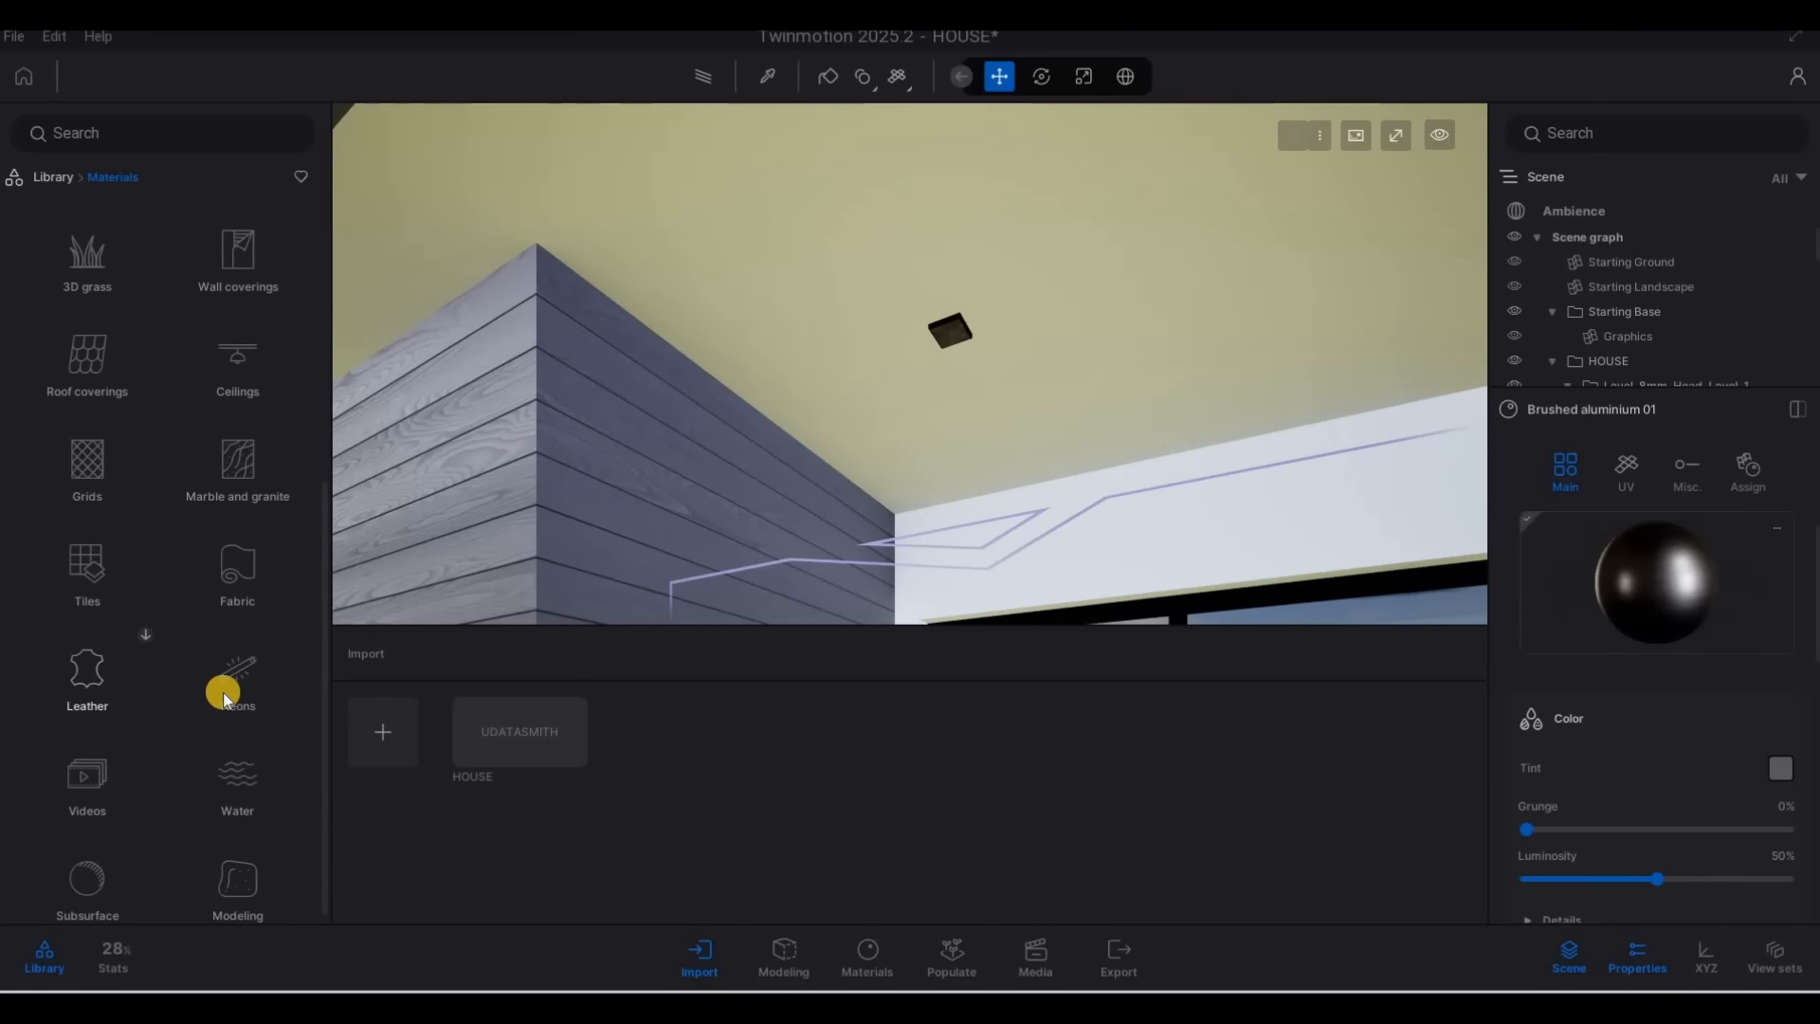
{"action": "left_click", "coordinate": [245, 684]}
{"action": "left_click_drag", "start_coordinate": [567, 327], "coordinate": [947, 341]}
Fly around the balcony roof and front entrance to examine the glowing ceiling lights and grey aluminium edges
{"action": "key", "text": "s"}
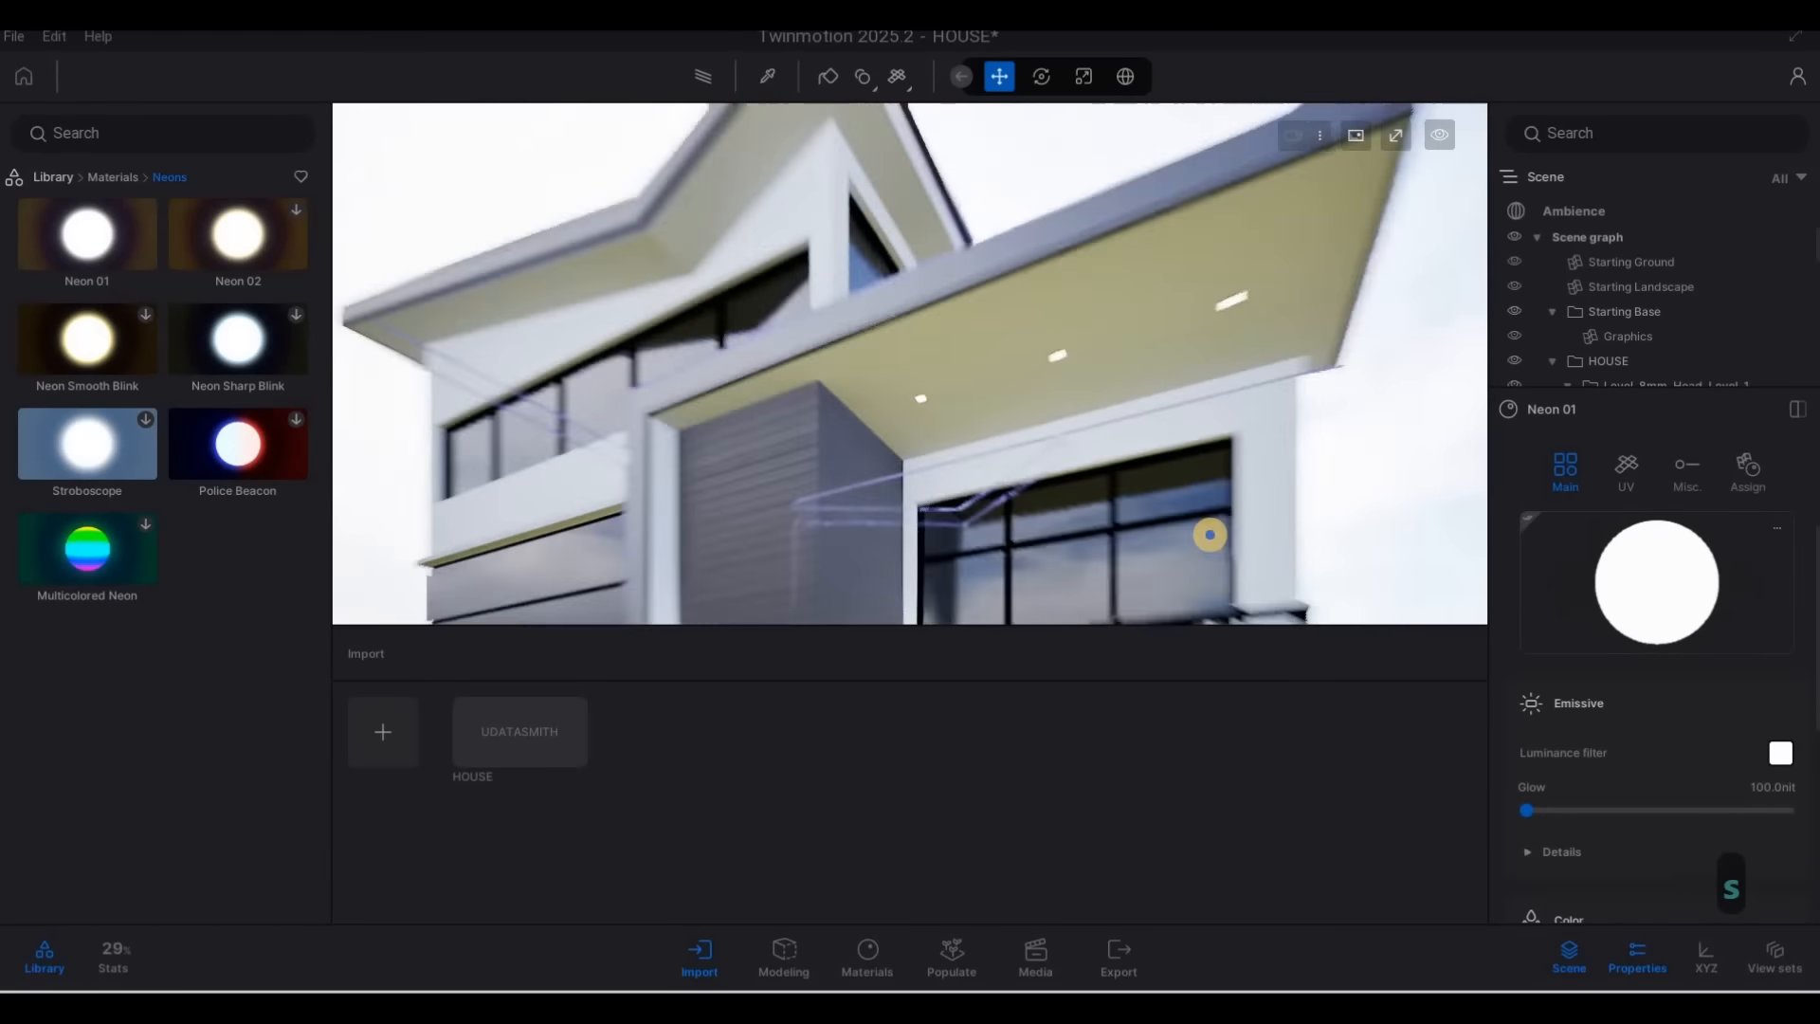
{"action": "key", "text": "a"}
{"action": "key", "text": "e"}
{"action": "key", "text": "w"}
{"action": "key", "text": "w"}
{"action": "key", "text": "d"}
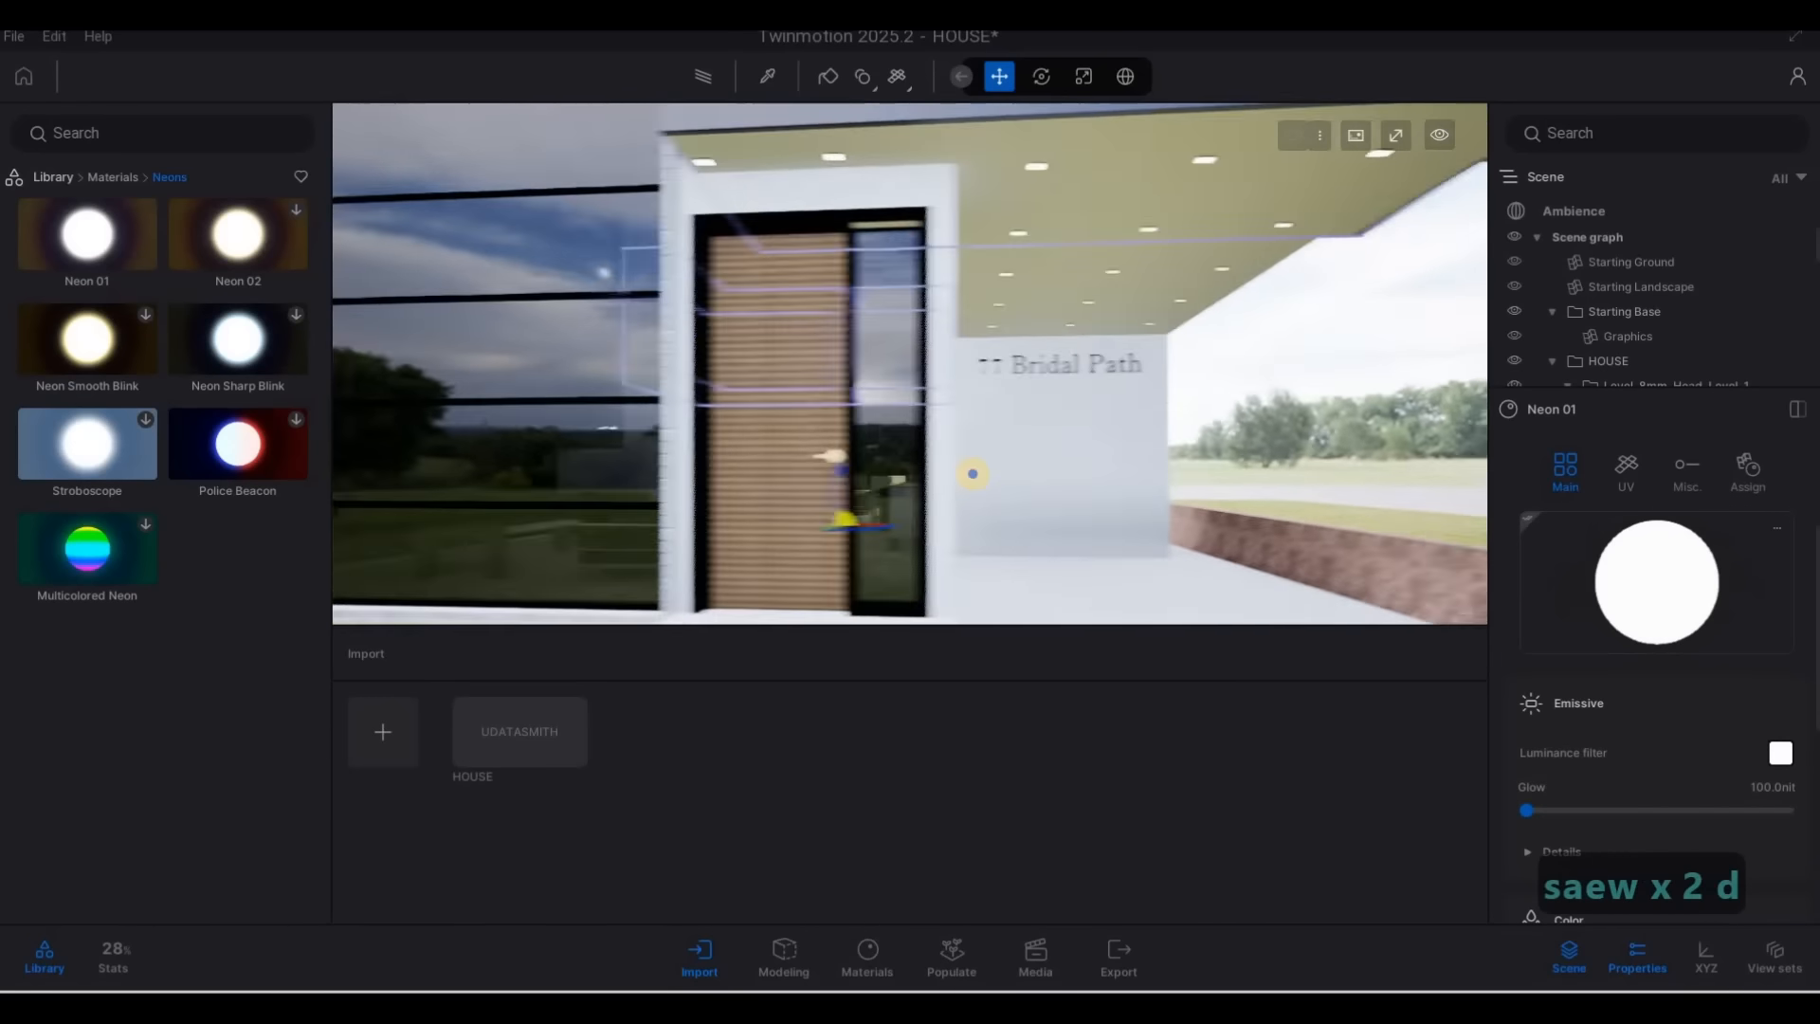
{"action": "key", "text": "a"}
{"action": "key", "text": "w"}
{"action": "key", "text": "e"}
{"action": "key", "text": "d"}
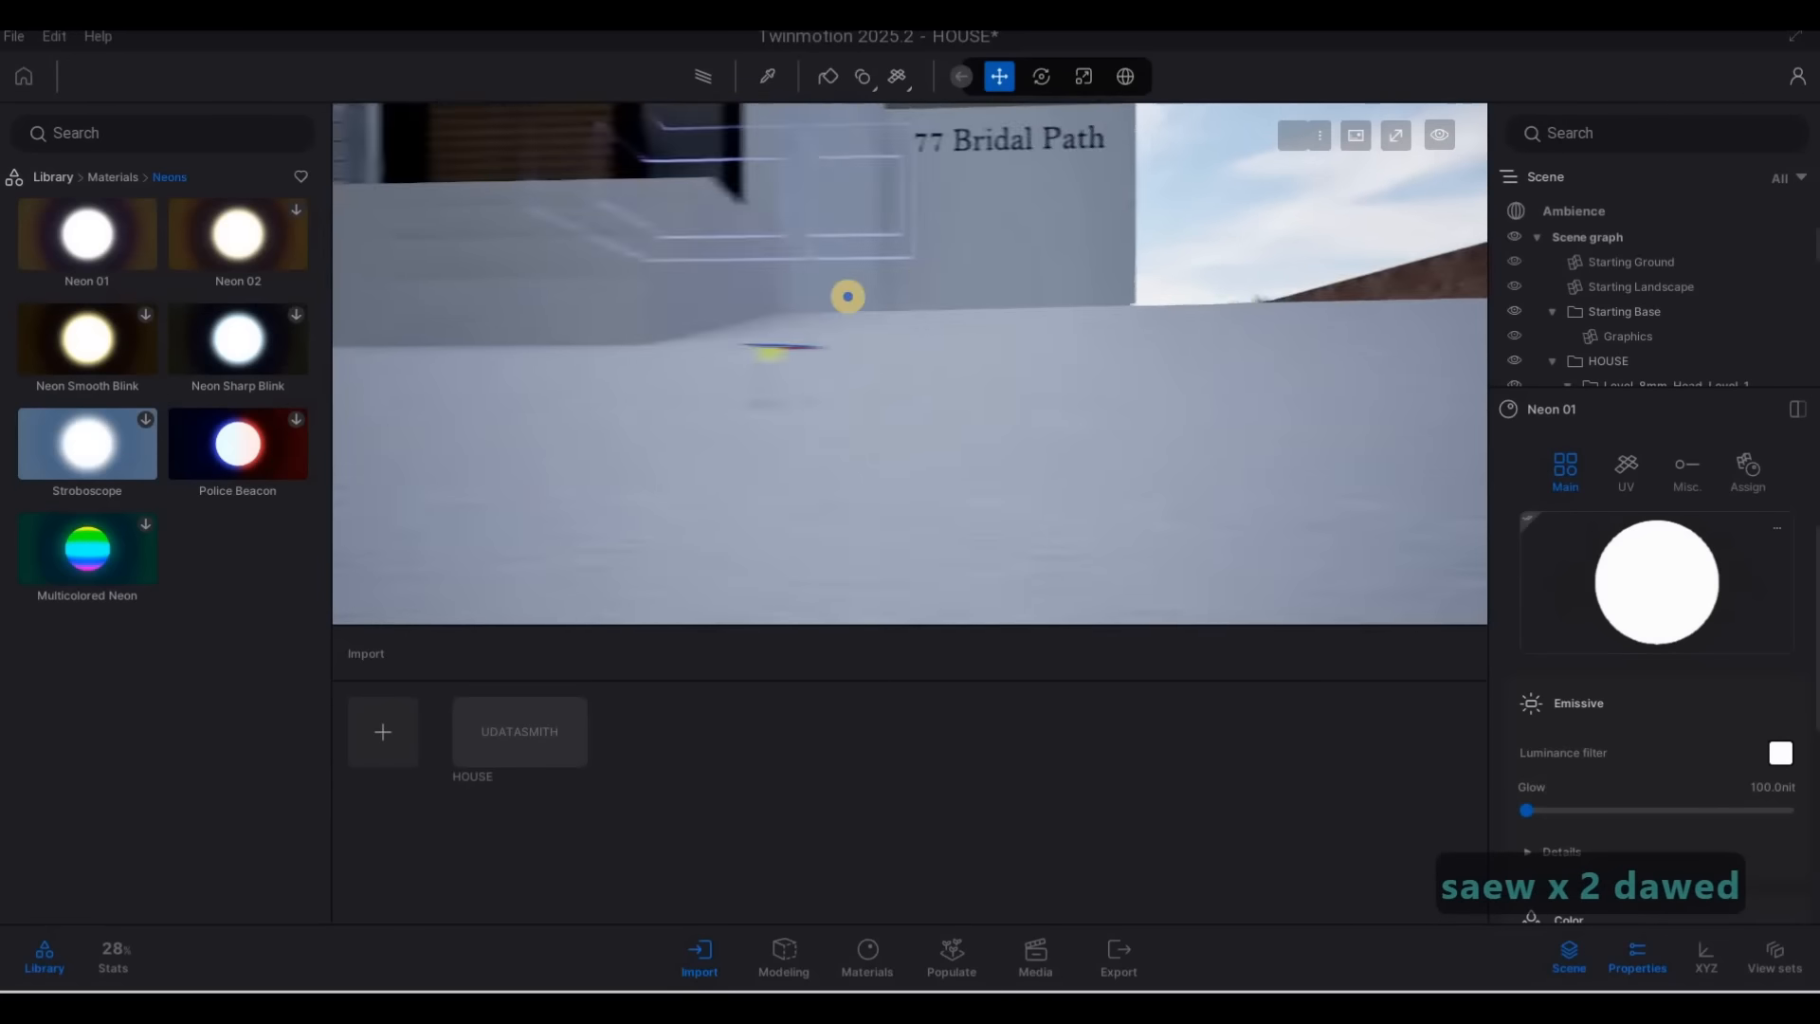
{"action": "key", "text": "q"}
{"action": "key", "text": "d"}
{"action": "key", "text": "d"}
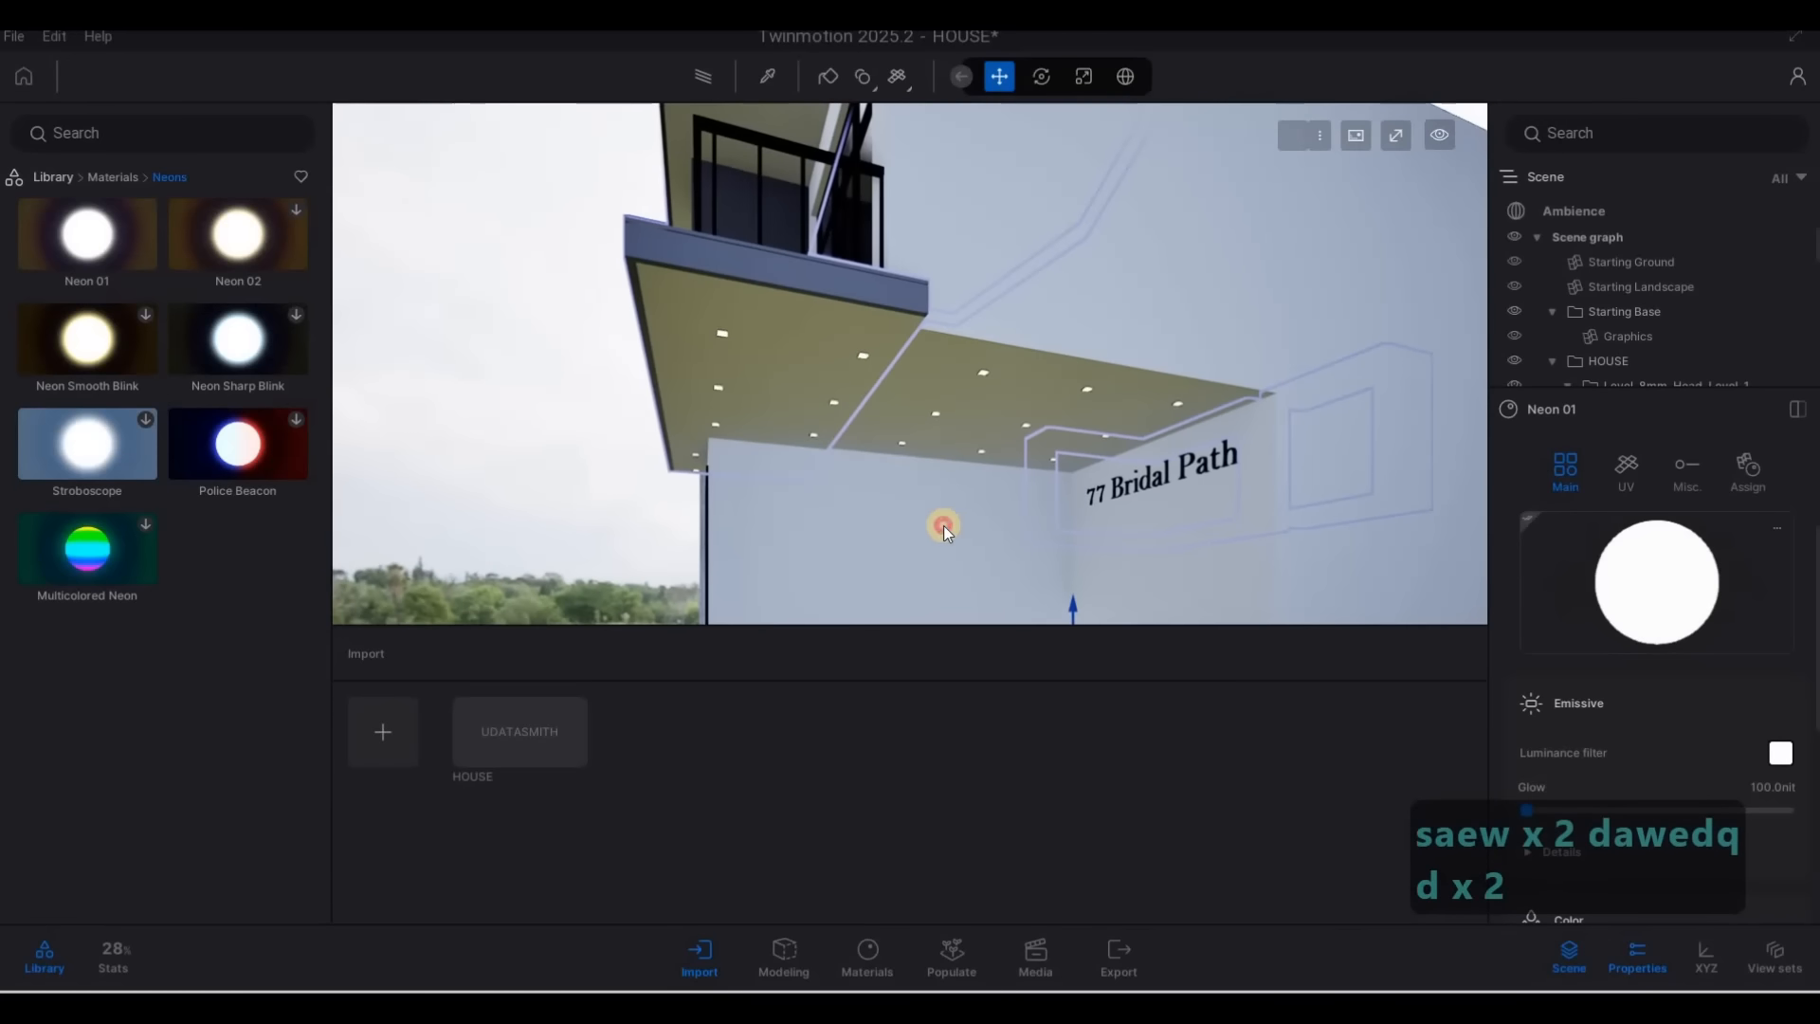
Clear the selection and examine the address lettering on the entrance wall and the balcony above it
{"action": "key", "text": "Escape"}
{"action": "key", "text": "Escape"}
{"action": "key", "text": "Escape"}
{"action": "key", "text": "a"}
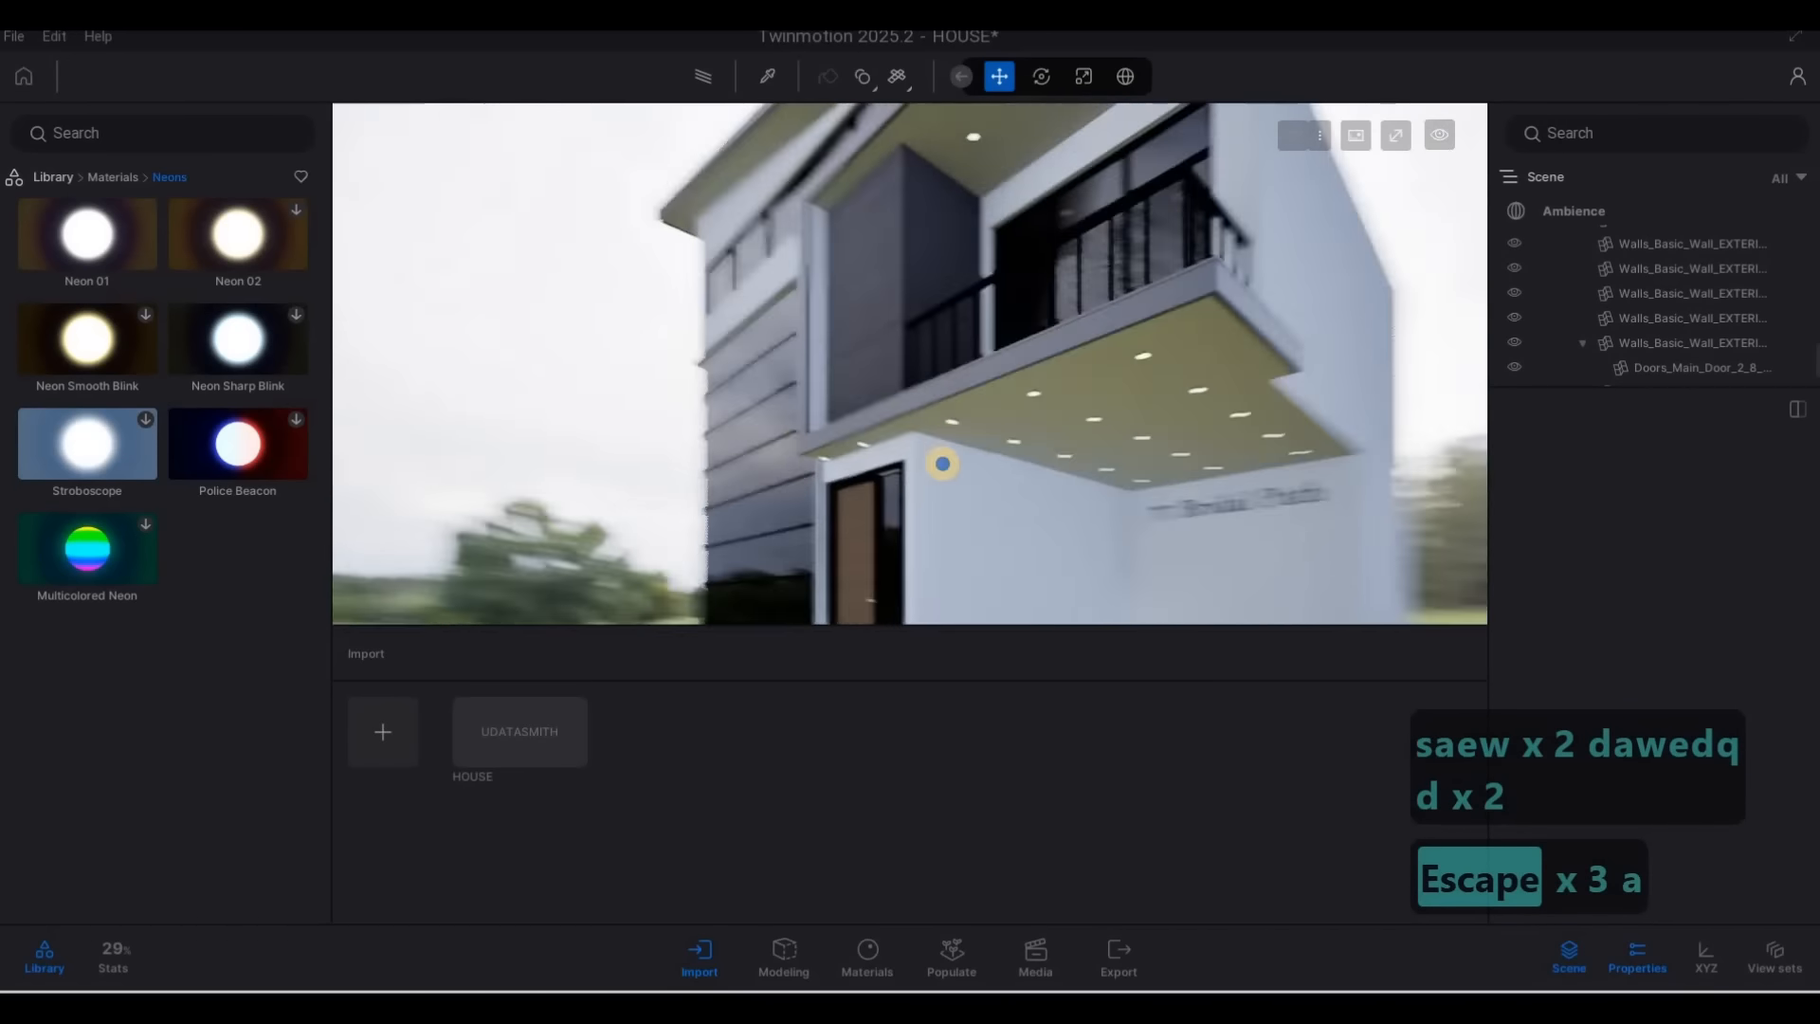
{"action": "key", "text": "d"}
{"action": "key", "text": "w"}
{"action": "key", "text": "w"}
{"action": "key", "text": "s"}
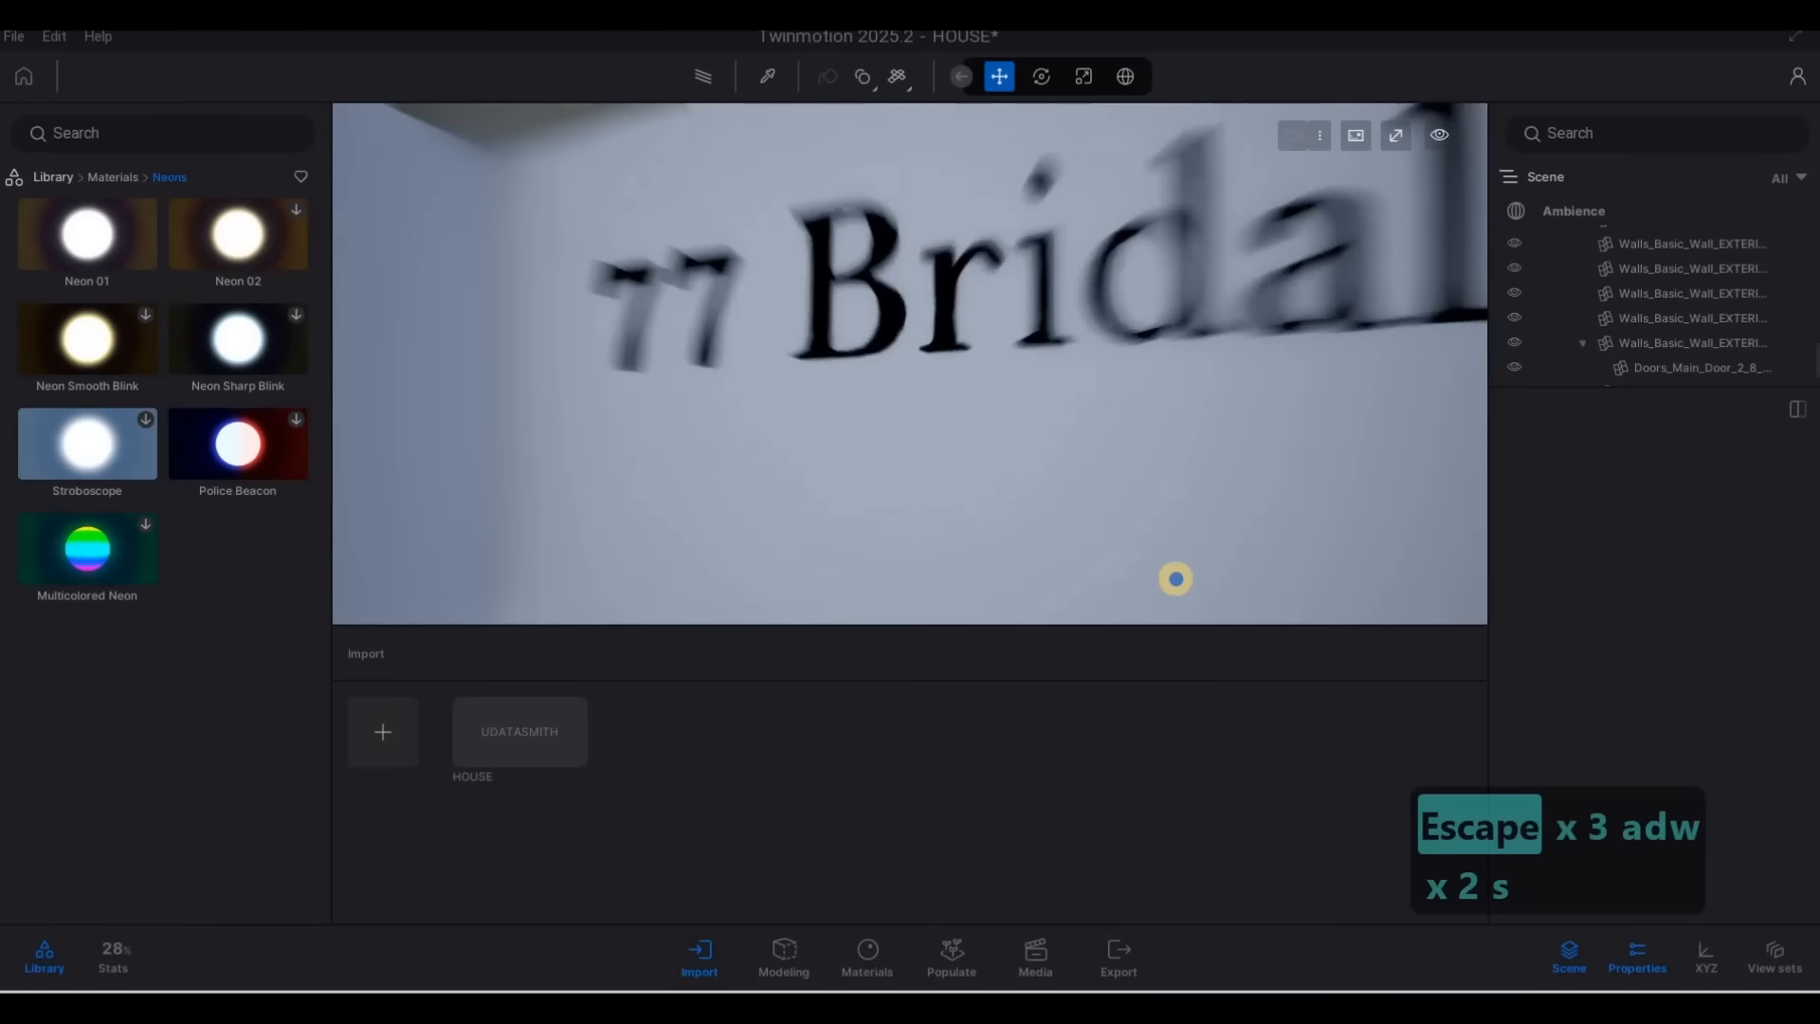
{"action": "key", "text": "w"}
{"action": "key", "text": "s"}
{"action": "key", "text": "q"}
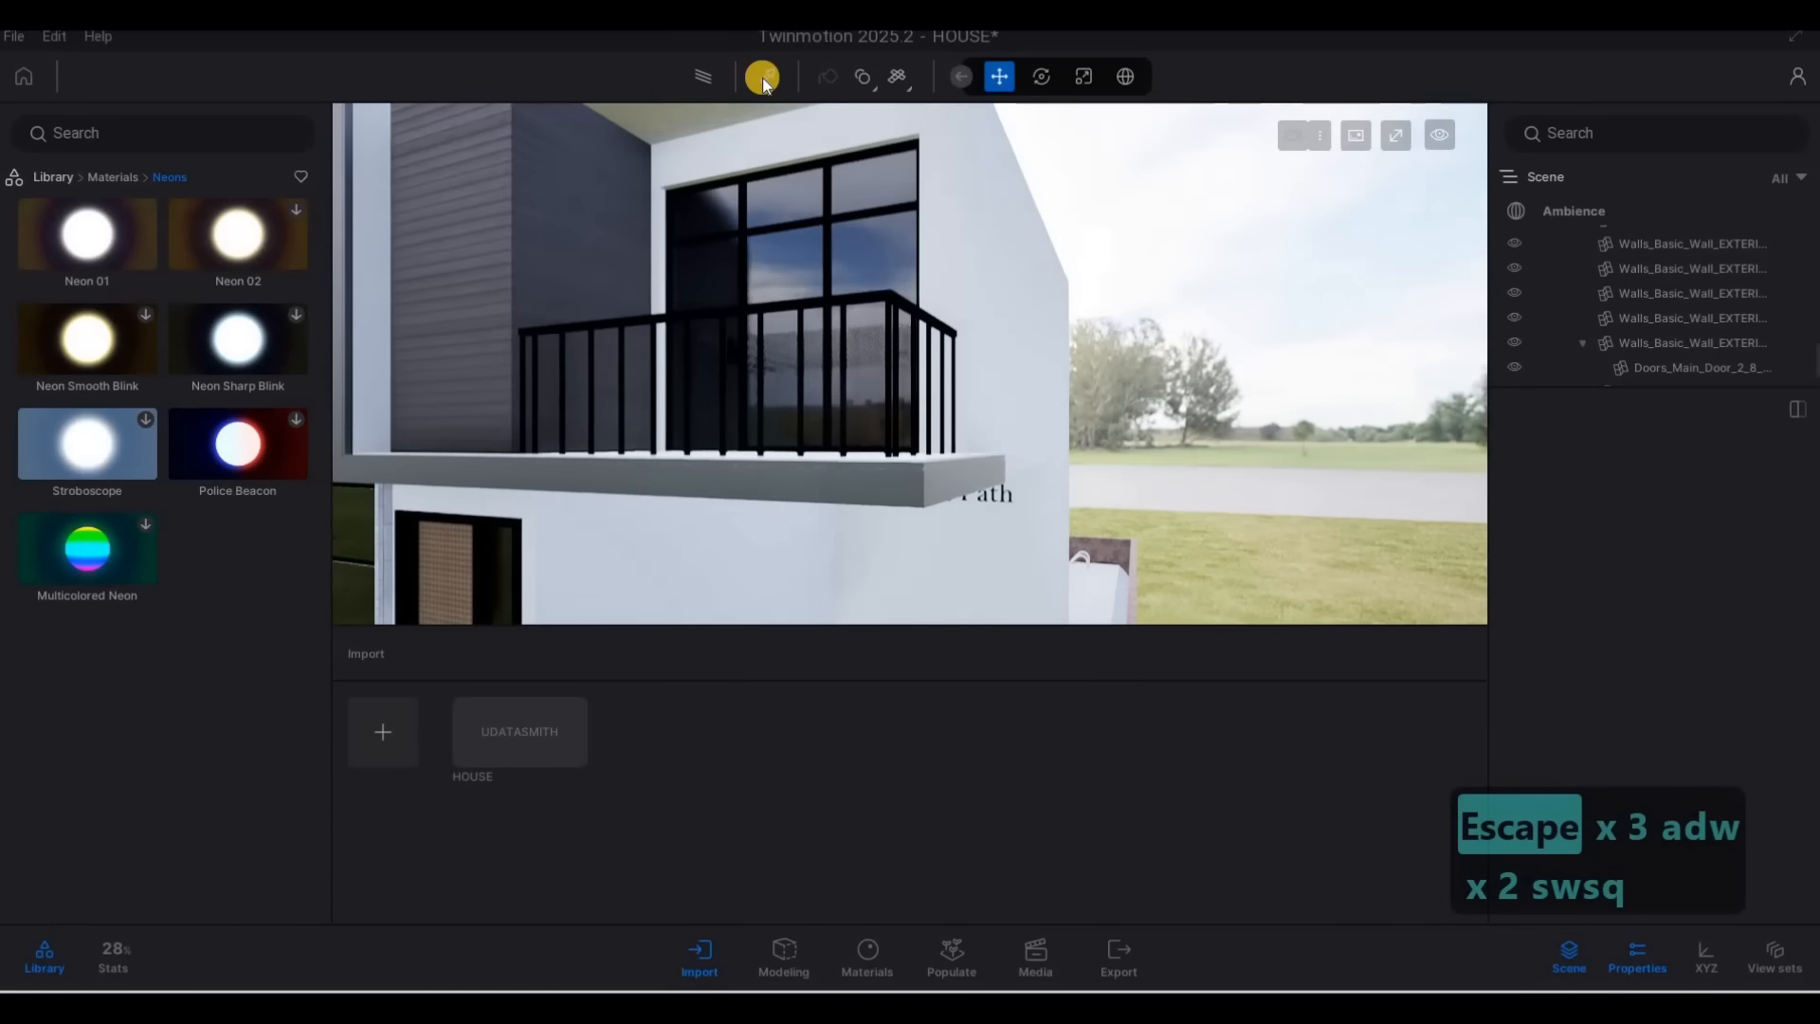
Pick the Aluminum material from the balcony railing and apply it to the address lettering on the entrance wall
{"action": "left_click", "coordinate": [899, 300]}
{"action": "key", "text": "a"}
{"action": "key", "text": "w"}
{"action": "key", "text": "e"}
{"action": "key", "text": "w"}
{"action": "key", "text": "w"}
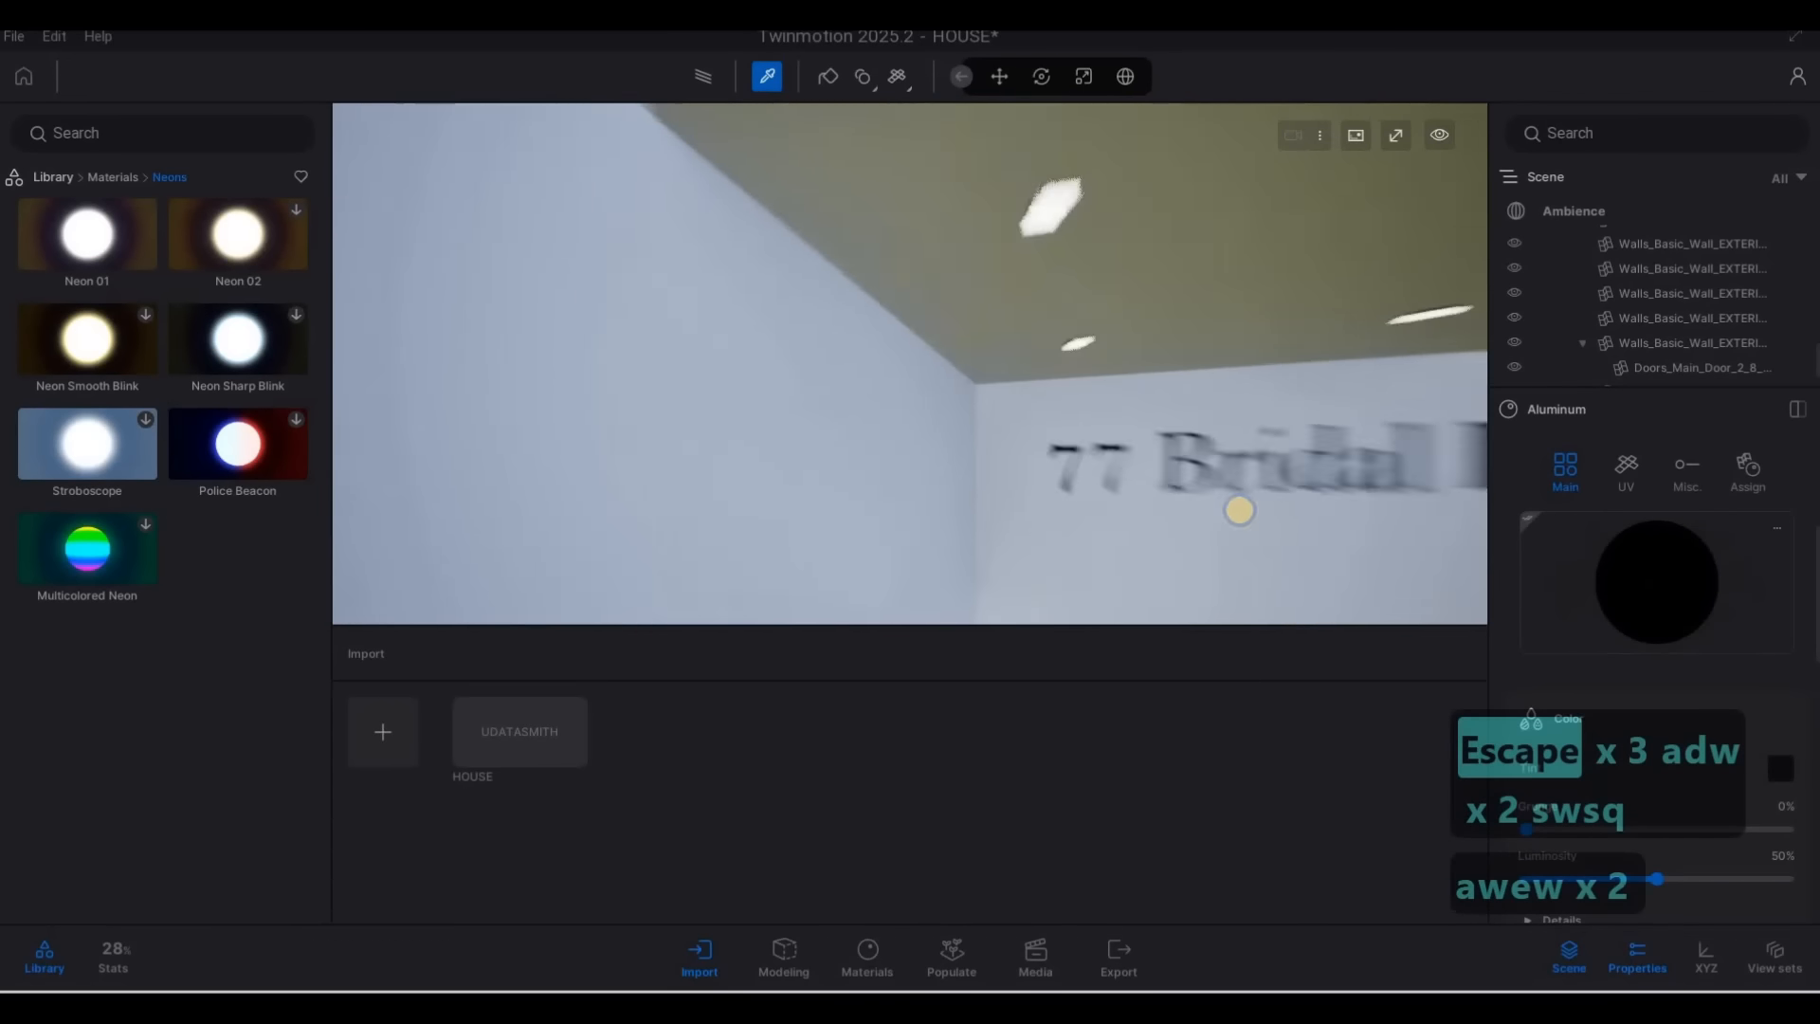
{"action": "key", "text": "d"}
{"action": "key", "text": "e"}
{"action": "key", "text": "s"}
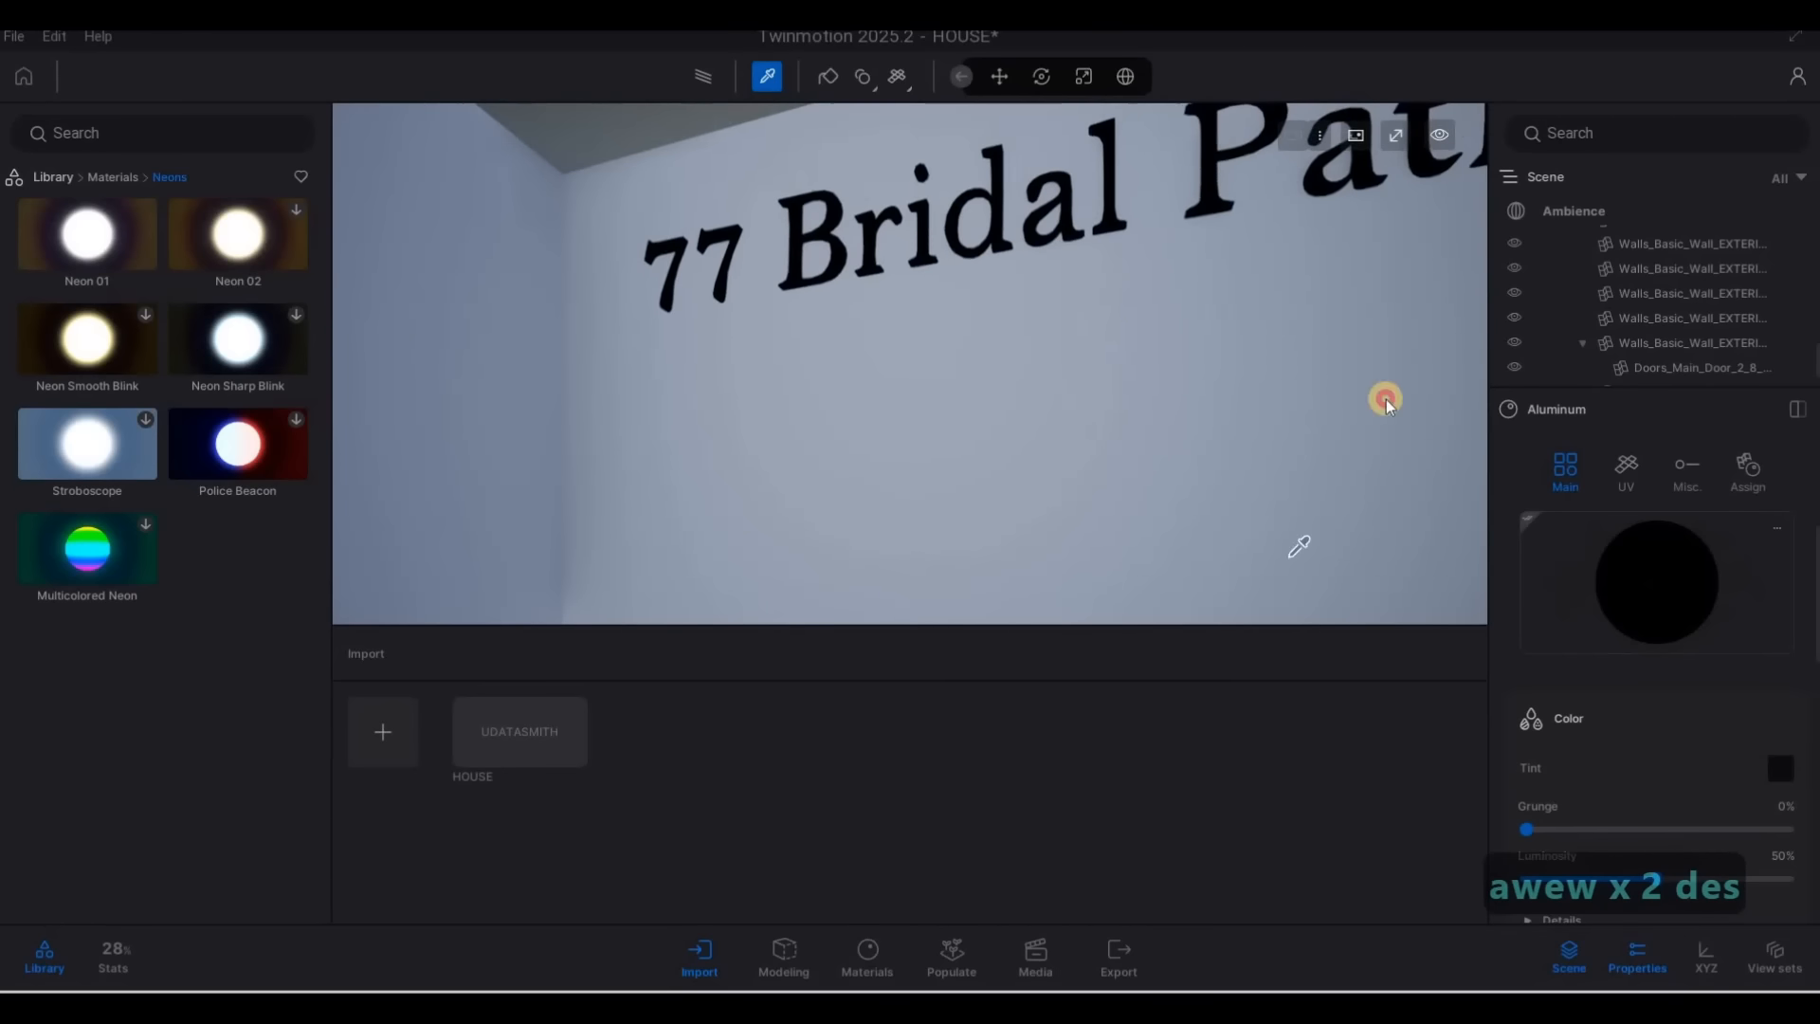
{"action": "left_click", "coordinate": [1114, 195]}
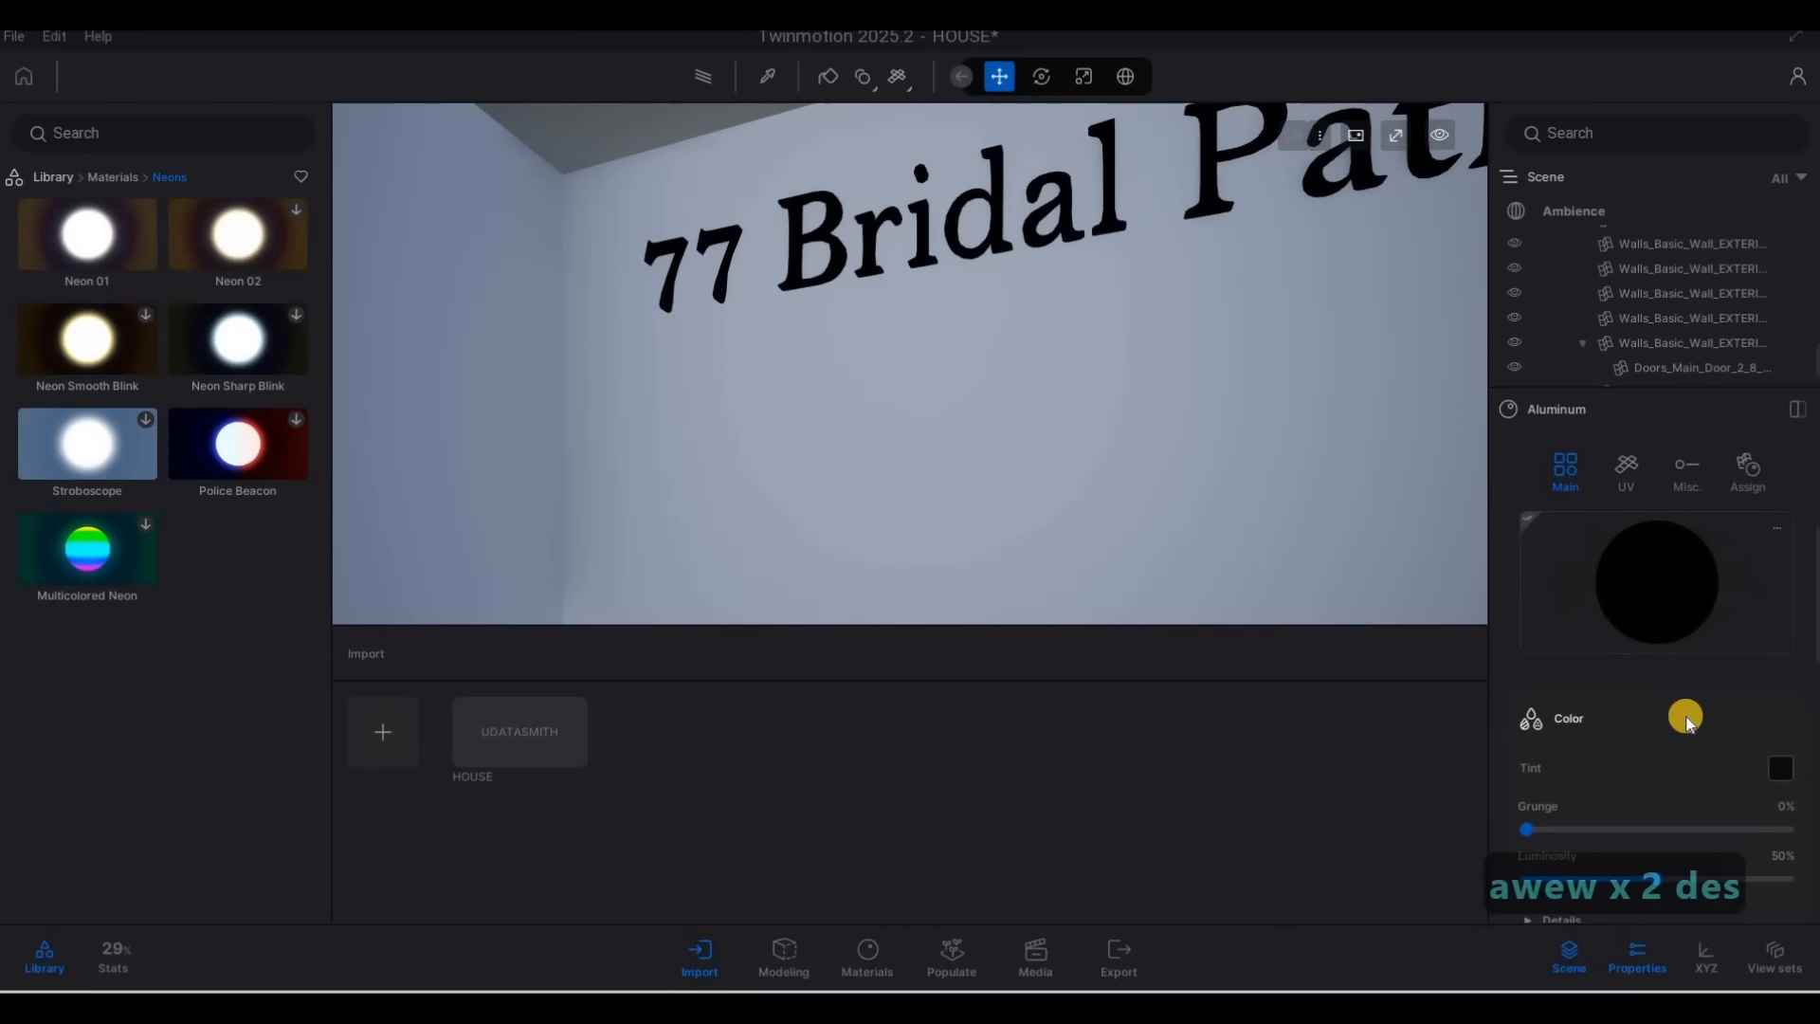
Set the Aluminum material's tint to dark grey, hex 292929, and its metallic intensity to 58%
{"action": "left_click", "coordinate": [1777, 769]}
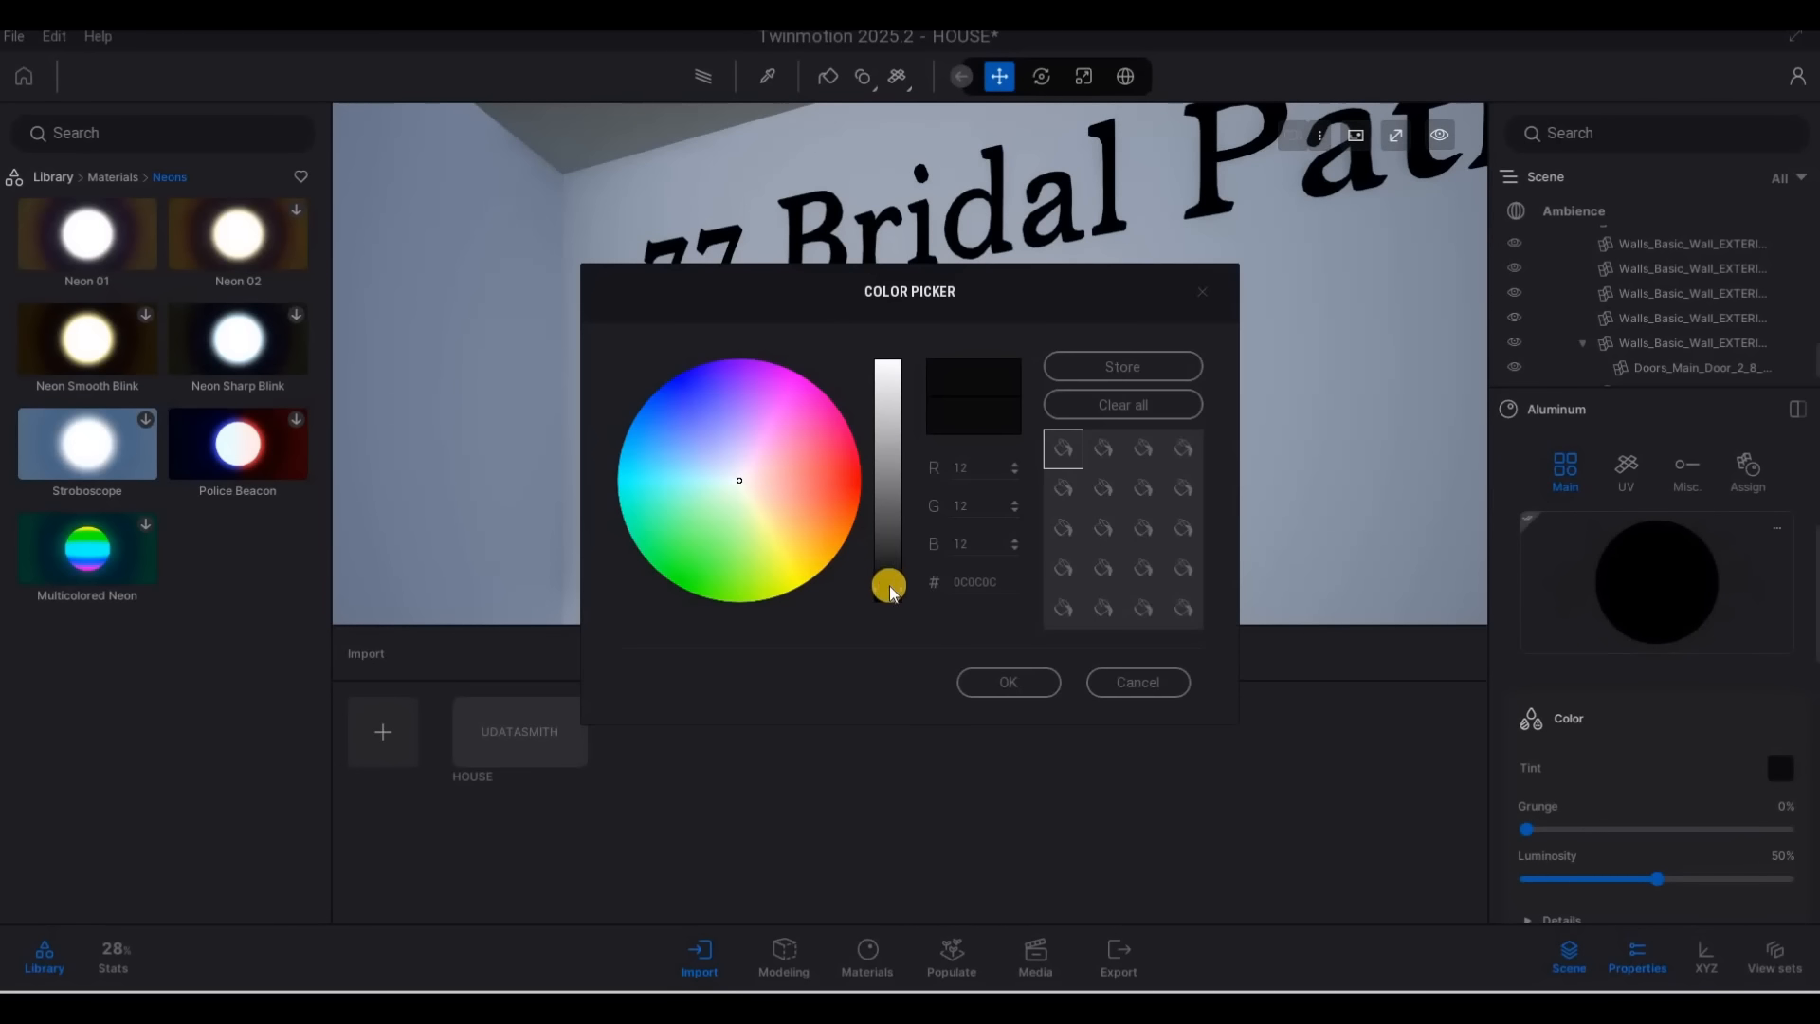
{"action": "left_click_drag", "start_coordinate": [887, 566], "coordinate": [886, 559]}
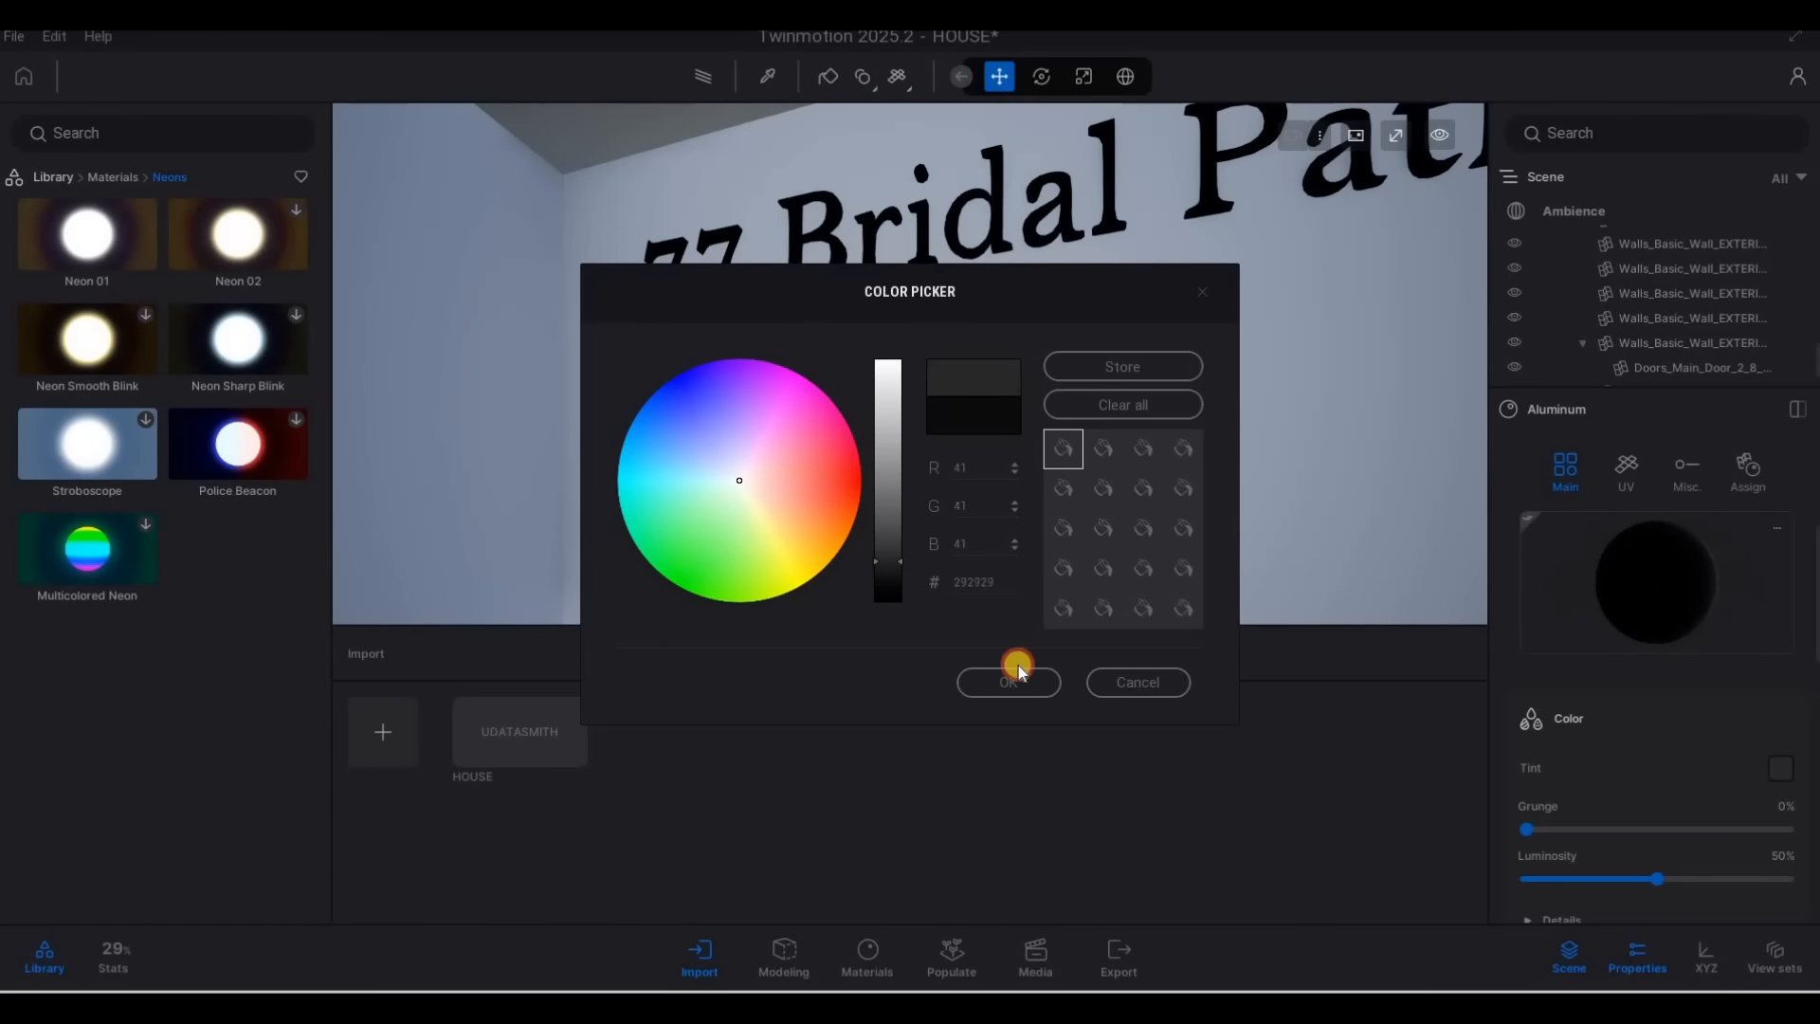
{"action": "scroll", "coordinate": [1651, 808], "scroll_direction": "down", "scroll_amount": 3}
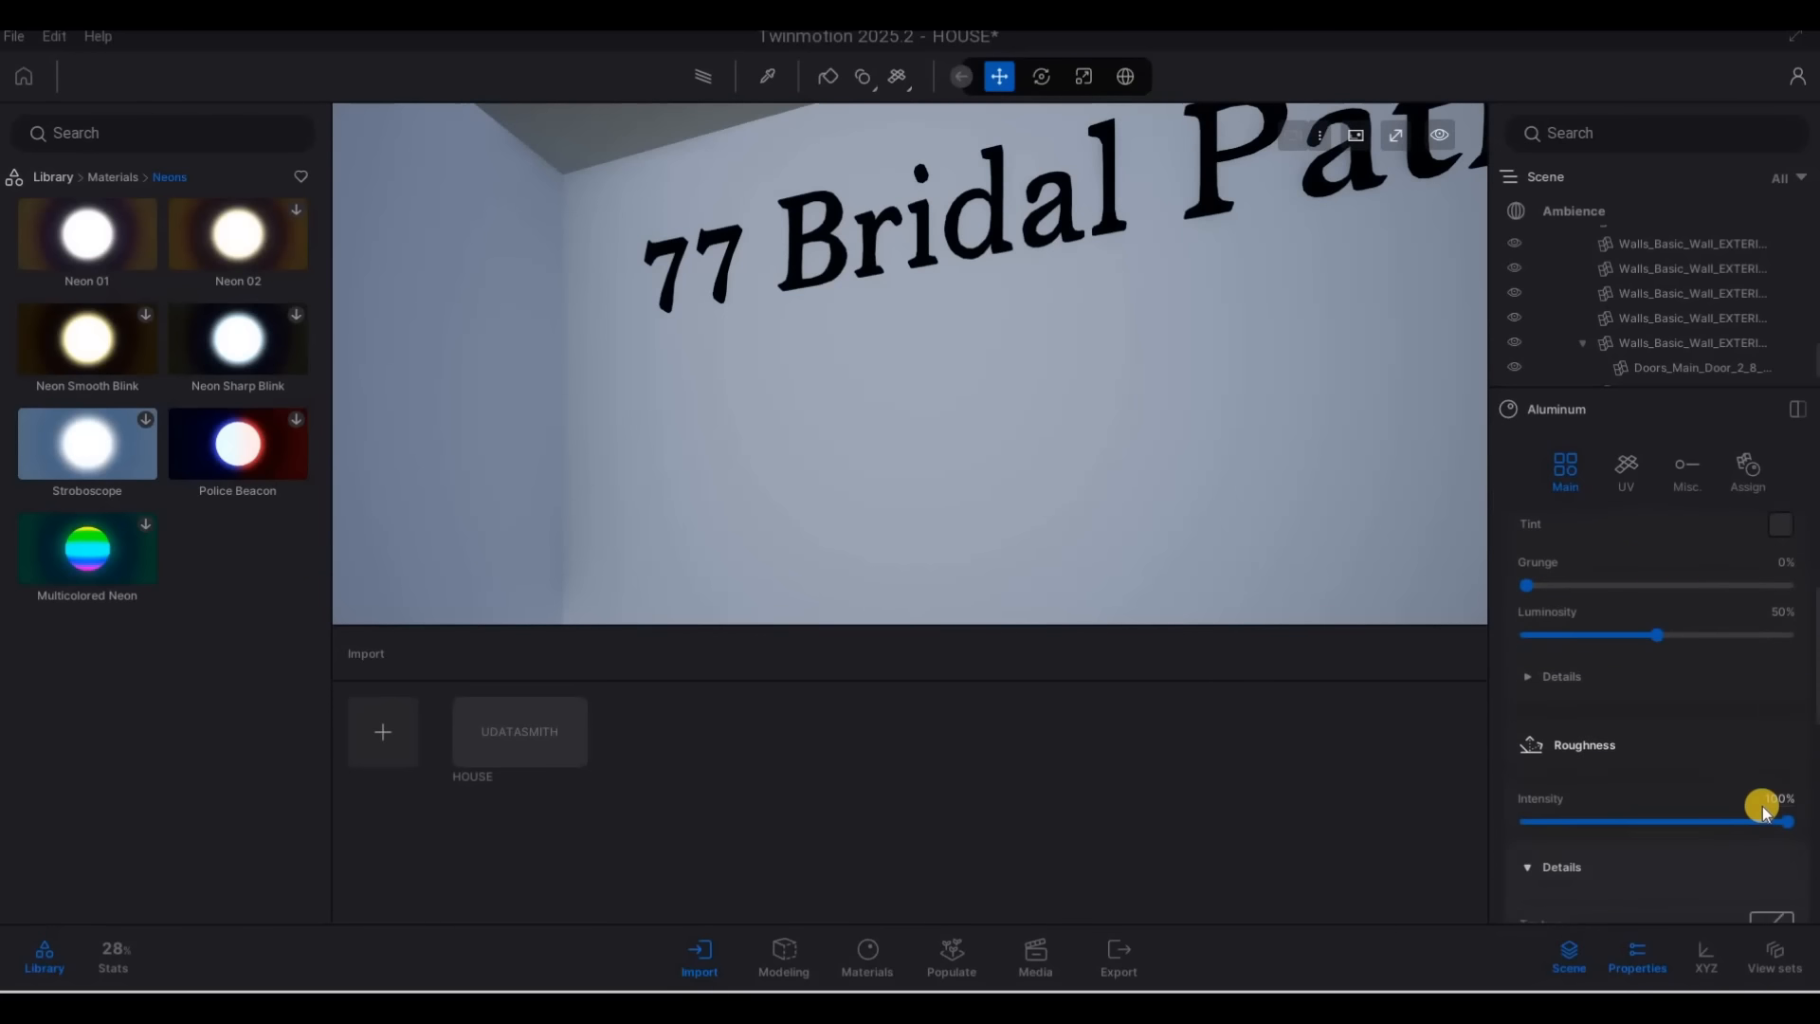
{"action": "scroll", "coordinate": [1703, 800], "scroll_direction": "down", "scroll_amount": 2}
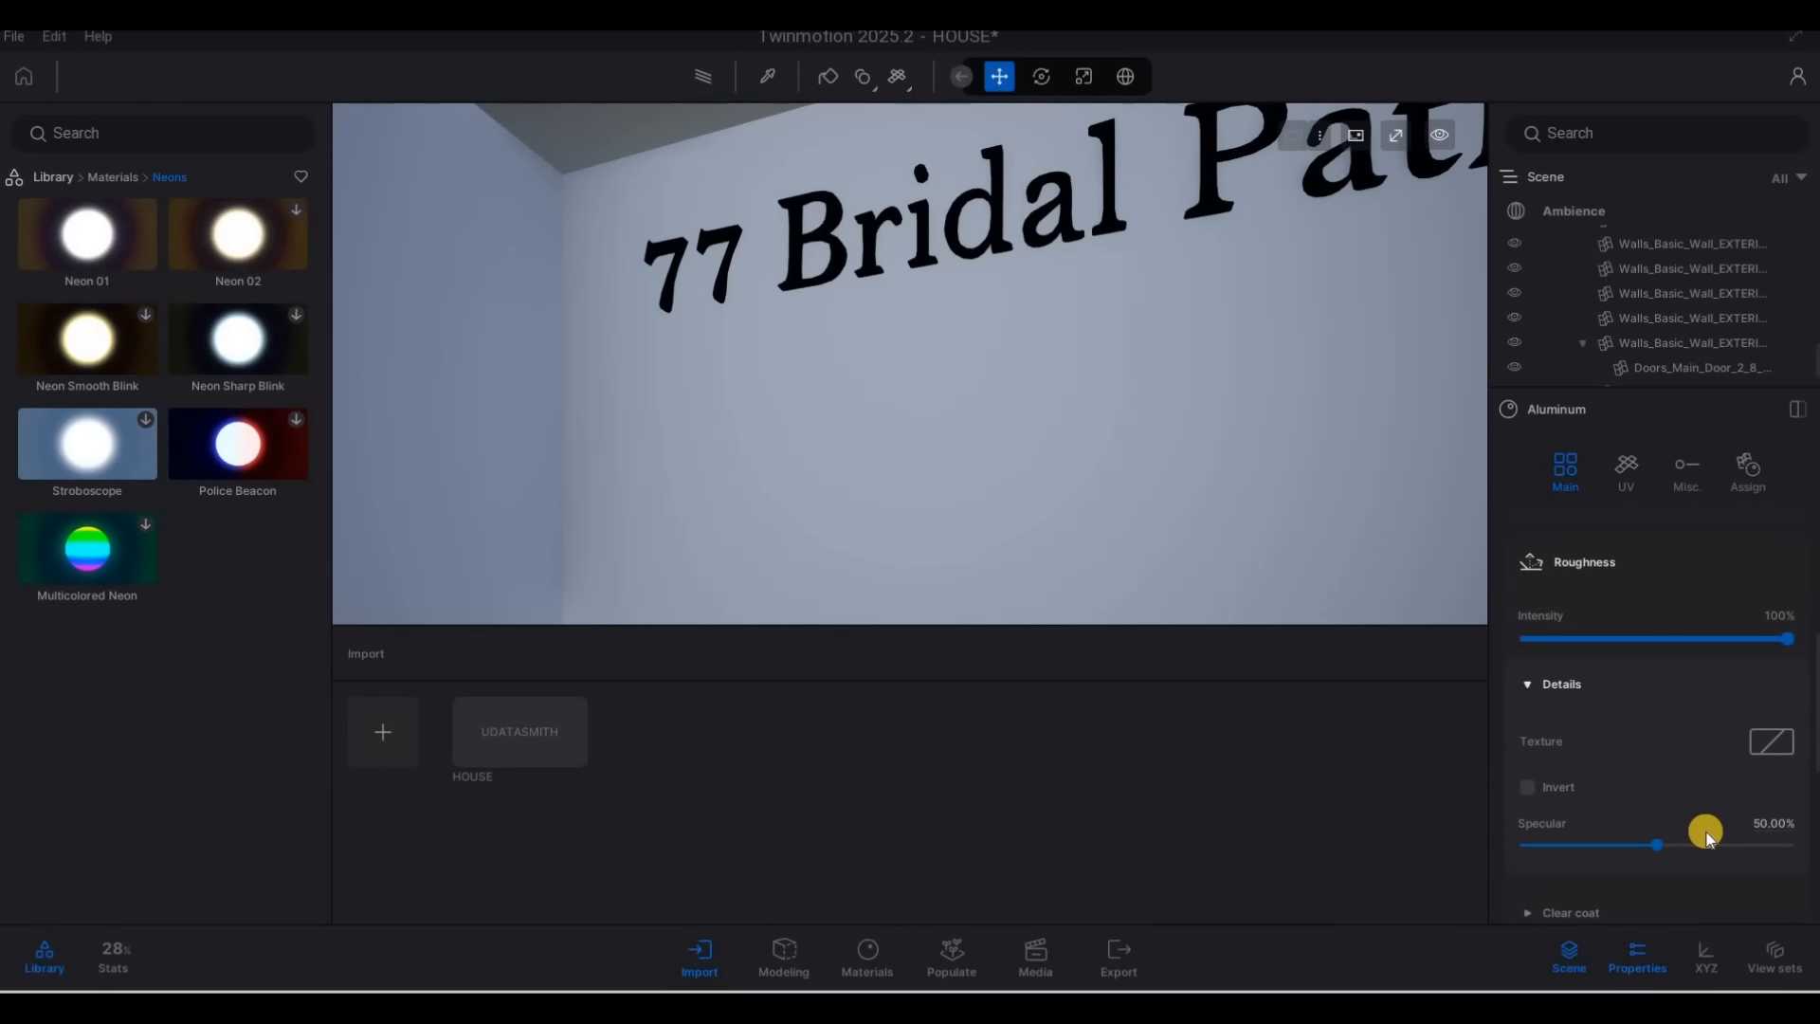
{"action": "scroll", "coordinate": [1706, 836], "scroll_direction": "down", "scroll_amount": 3}
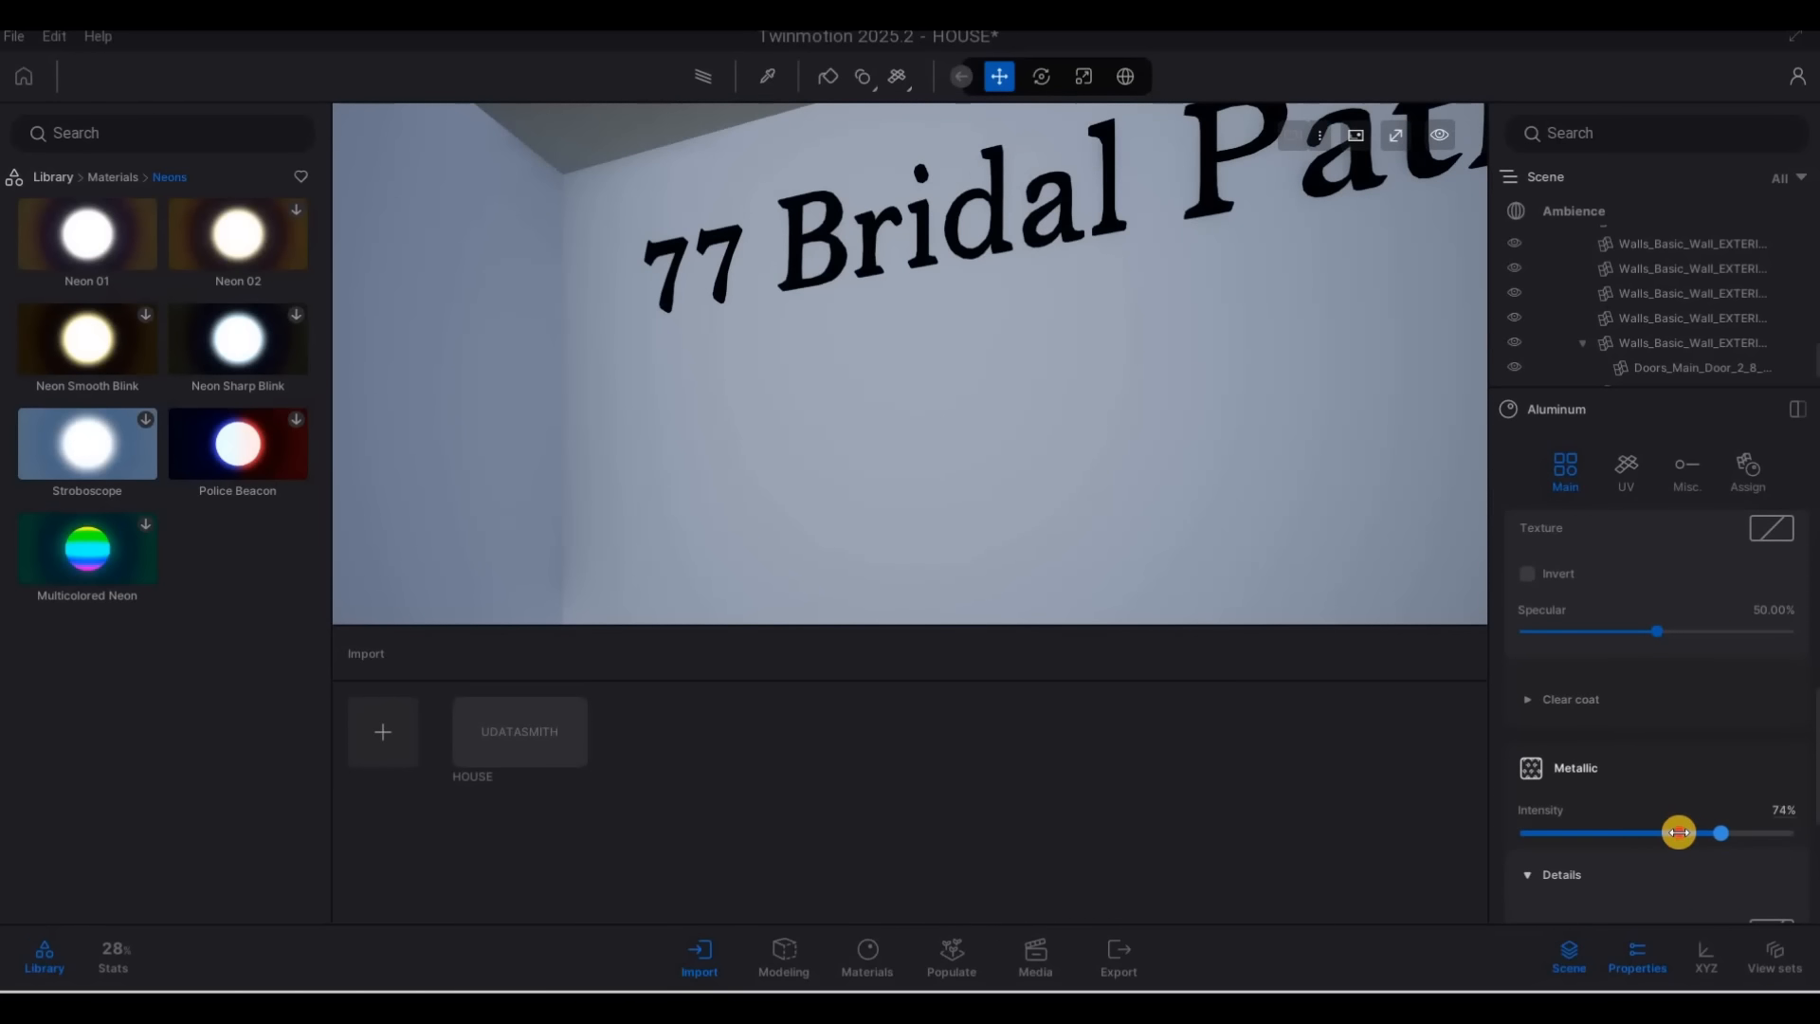
Pull back to examine the window frames and railing on the front facade, then approach the front door
{"action": "key", "text": "s"}
{"action": "key", "text": "s"}
{"action": "key", "text": "s"}
{"action": "key", "text": "s"}
{"action": "key", "text": "s"}
{"action": "key", "text": "a"}
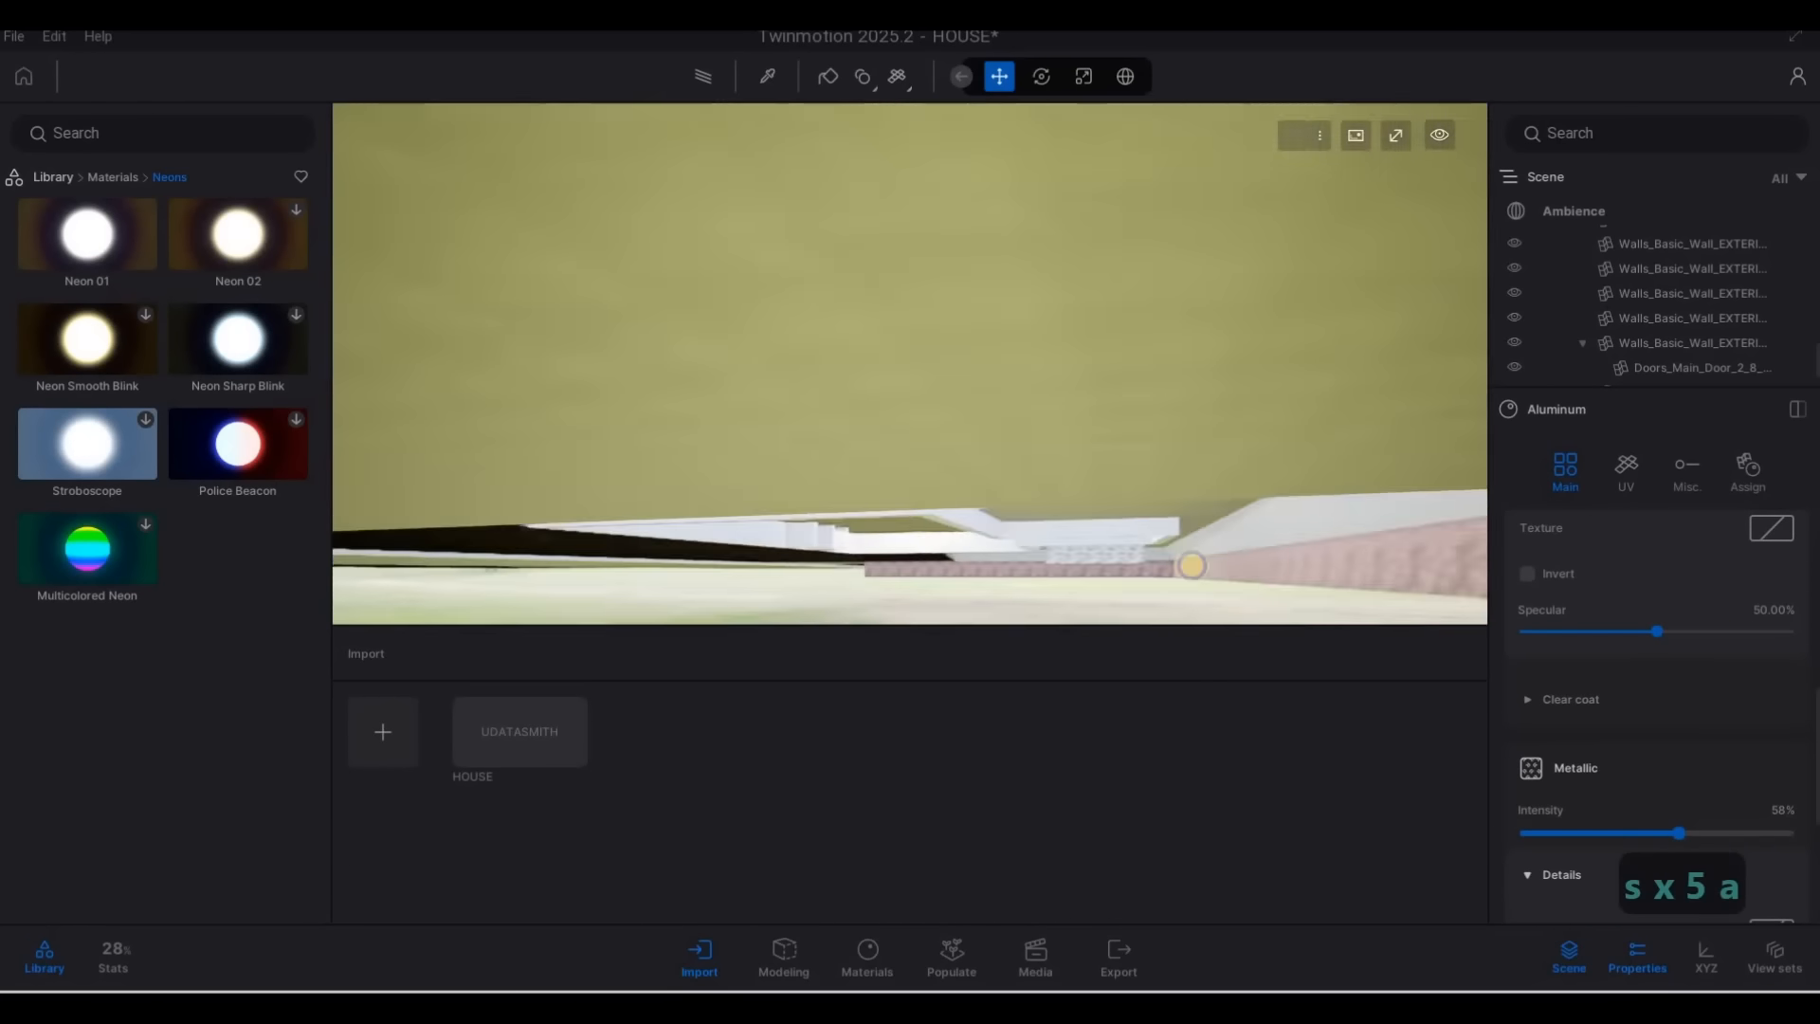
{"action": "key", "text": "q"}
{"action": "key", "text": "a"}
{"action": "key", "text": "a"}
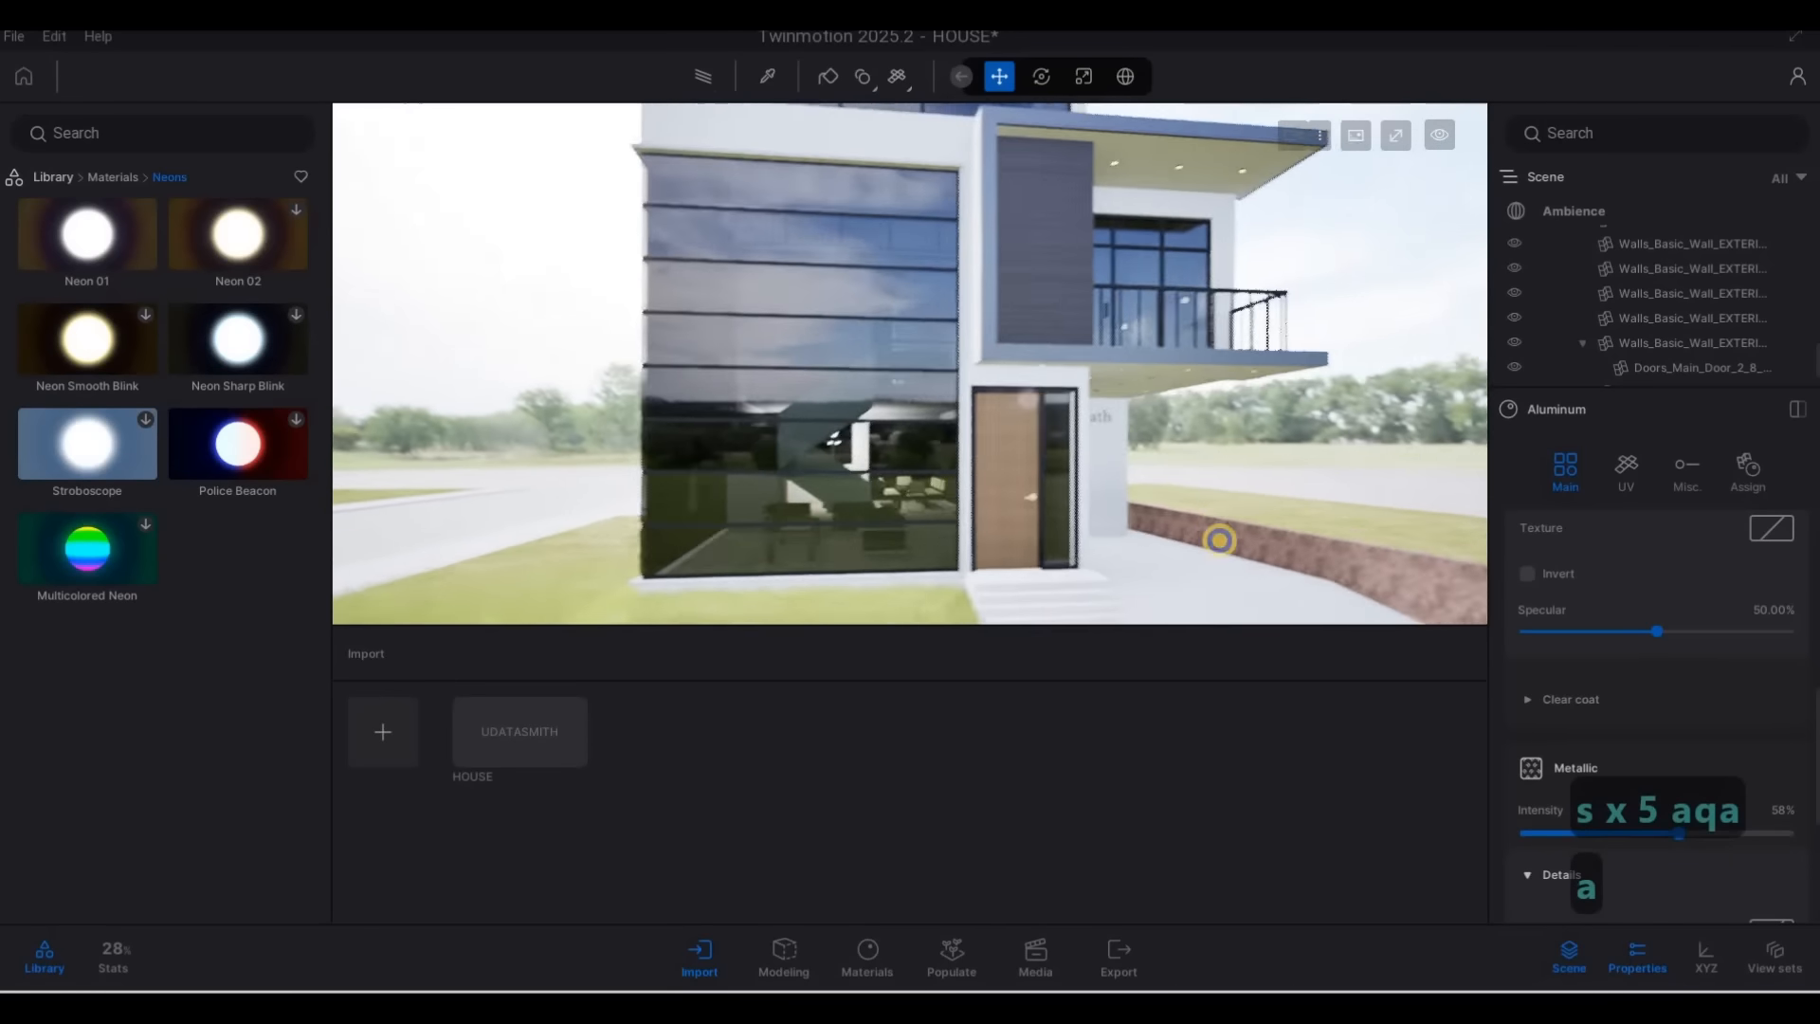
{"action": "key", "text": "d"}
{"action": "key", "text": "w"}
{"action": "key", "text": "d"}
{"action": "key", "text": "w"}
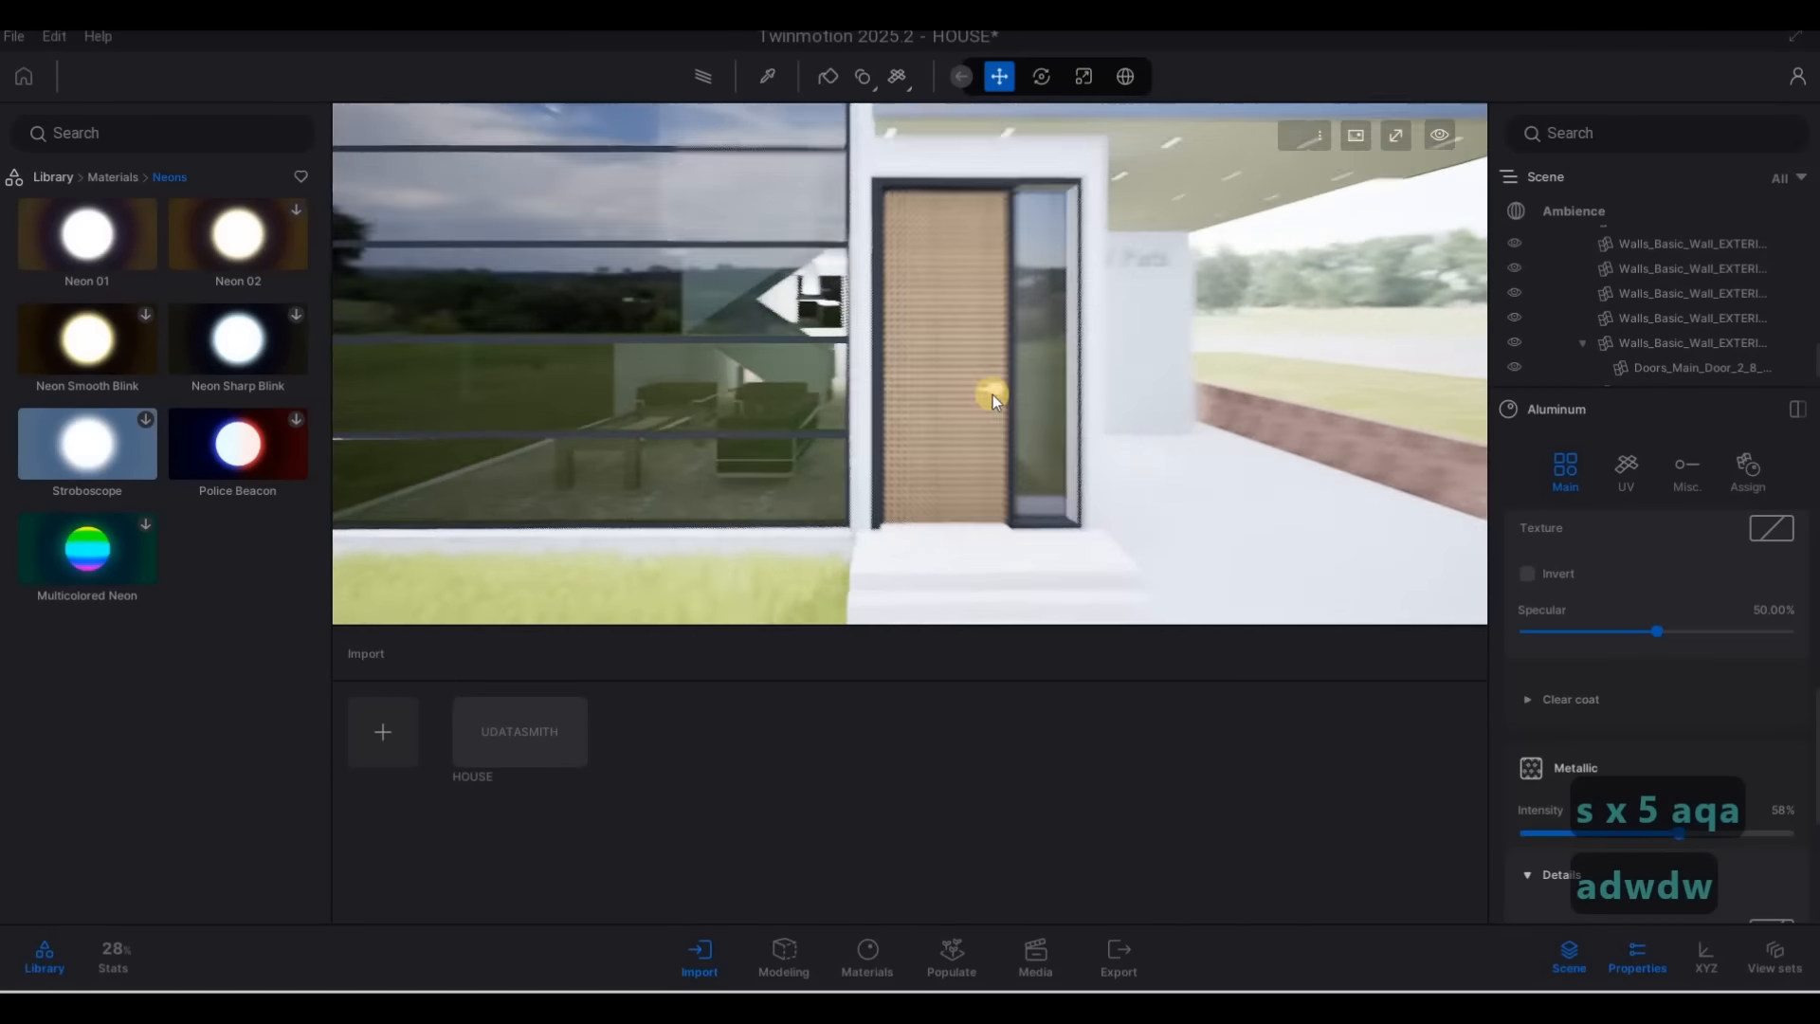
{"action": "key", "text": "w"}
{"action": "key", "text": "s"}
Apply the Aluminum material to the front door's handle
{"action": "left_click", "coordinate": [768, 83]}
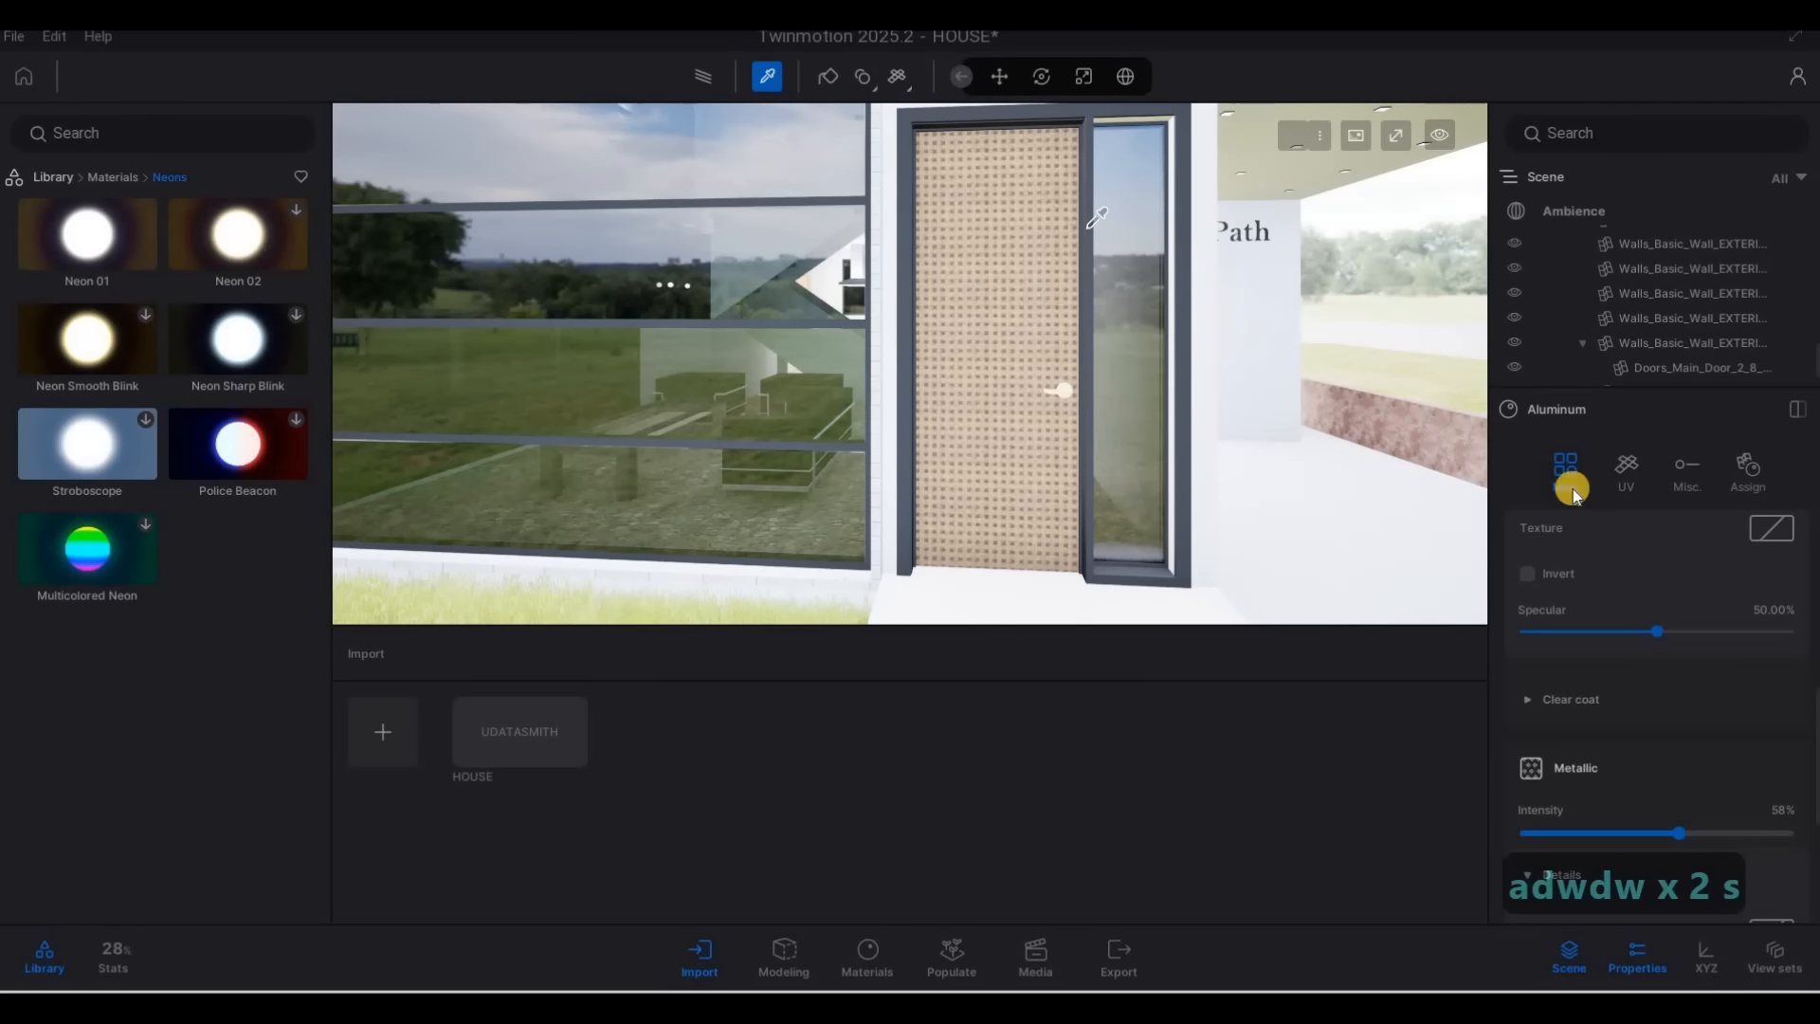
{"action": "scroll", "coordinate": [1654, 575], "scroll_direction": "up", "scroll_amount": 5}
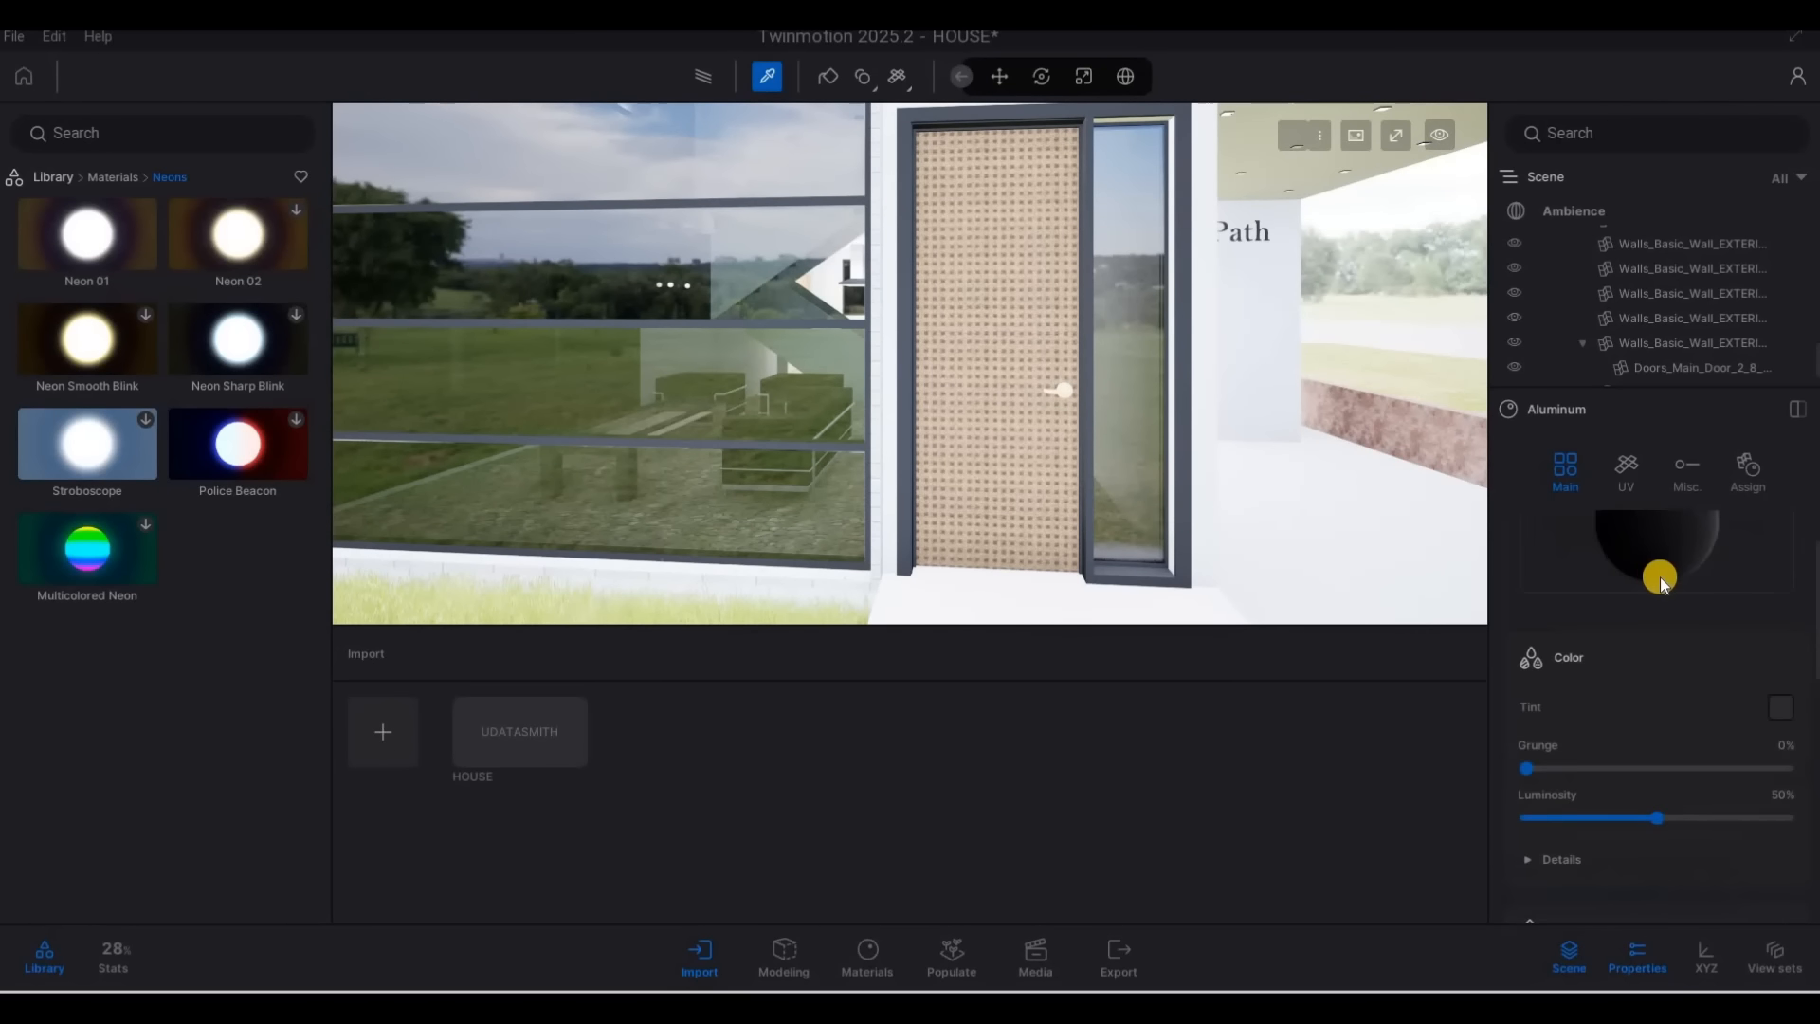
{"action": "left_click_drag", "start_coordinate": [1659, 576], "coordinate": [1062, 391]}
{"action": "right_click_drag", "start_coordinate": [1318, 295], "coordinate": [1306, 249]}
{"action": "key", "text": "a"}
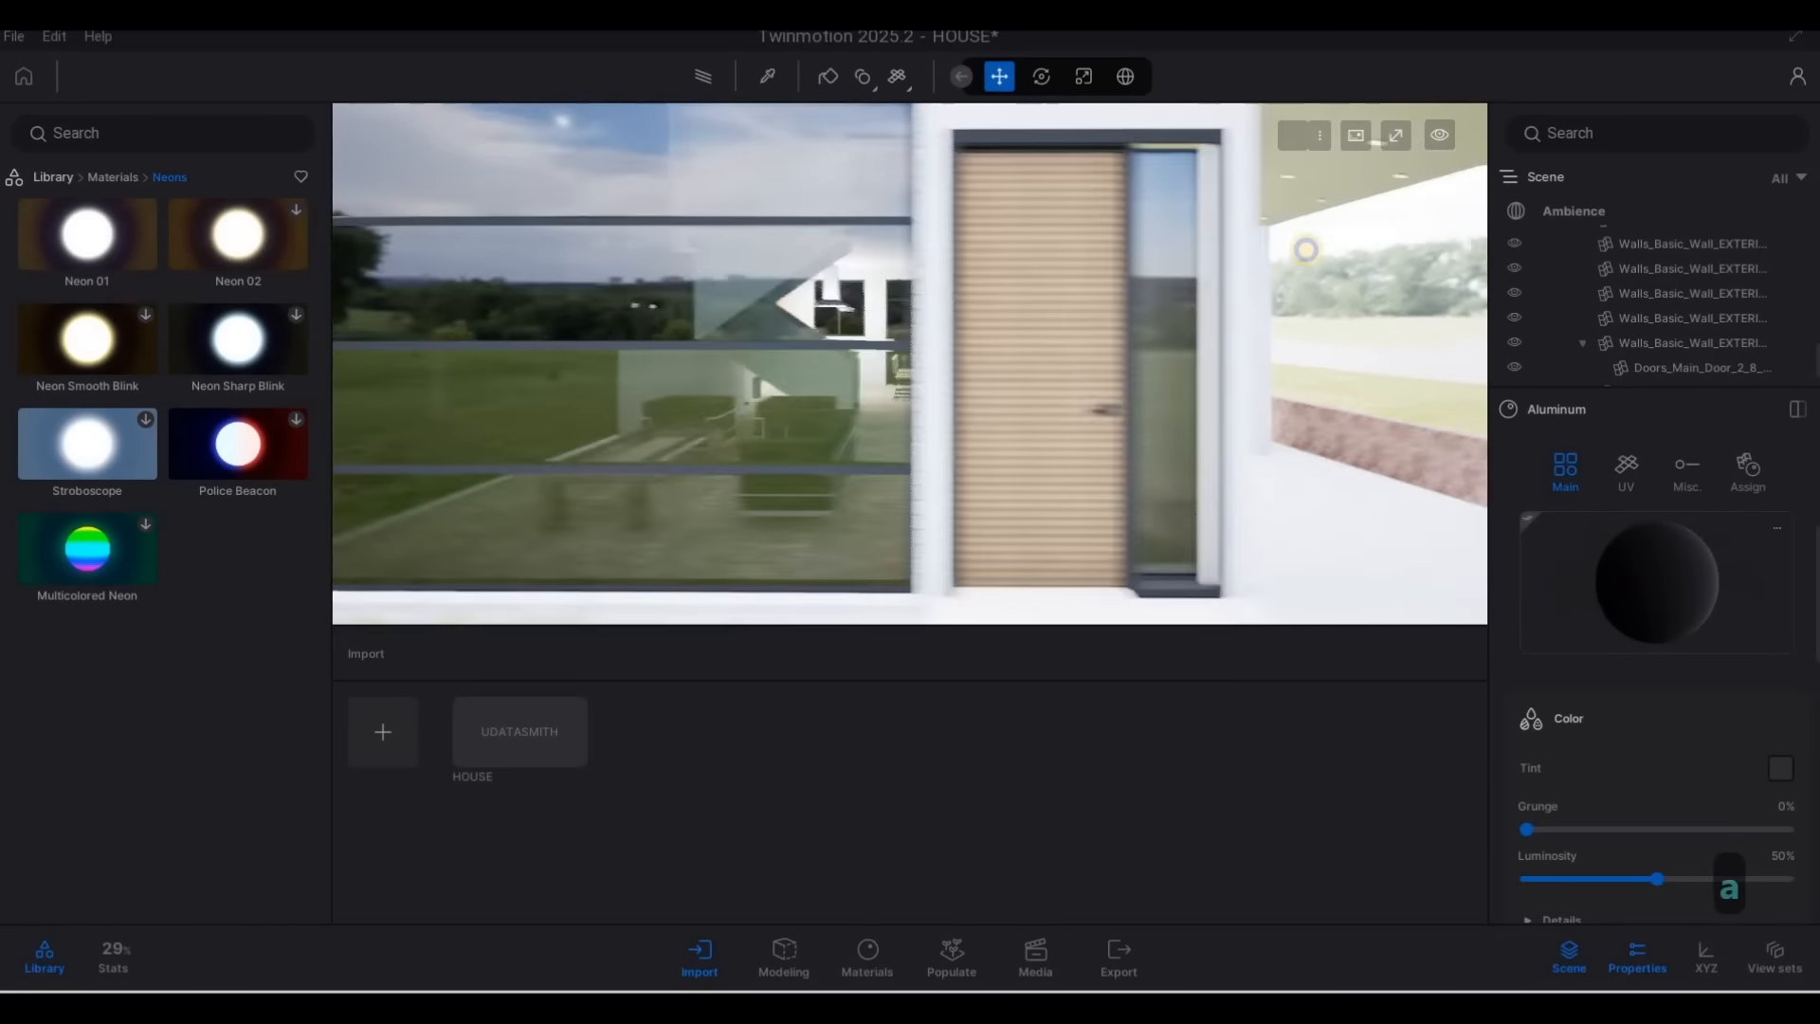
{"action": "key", "text": "d"}
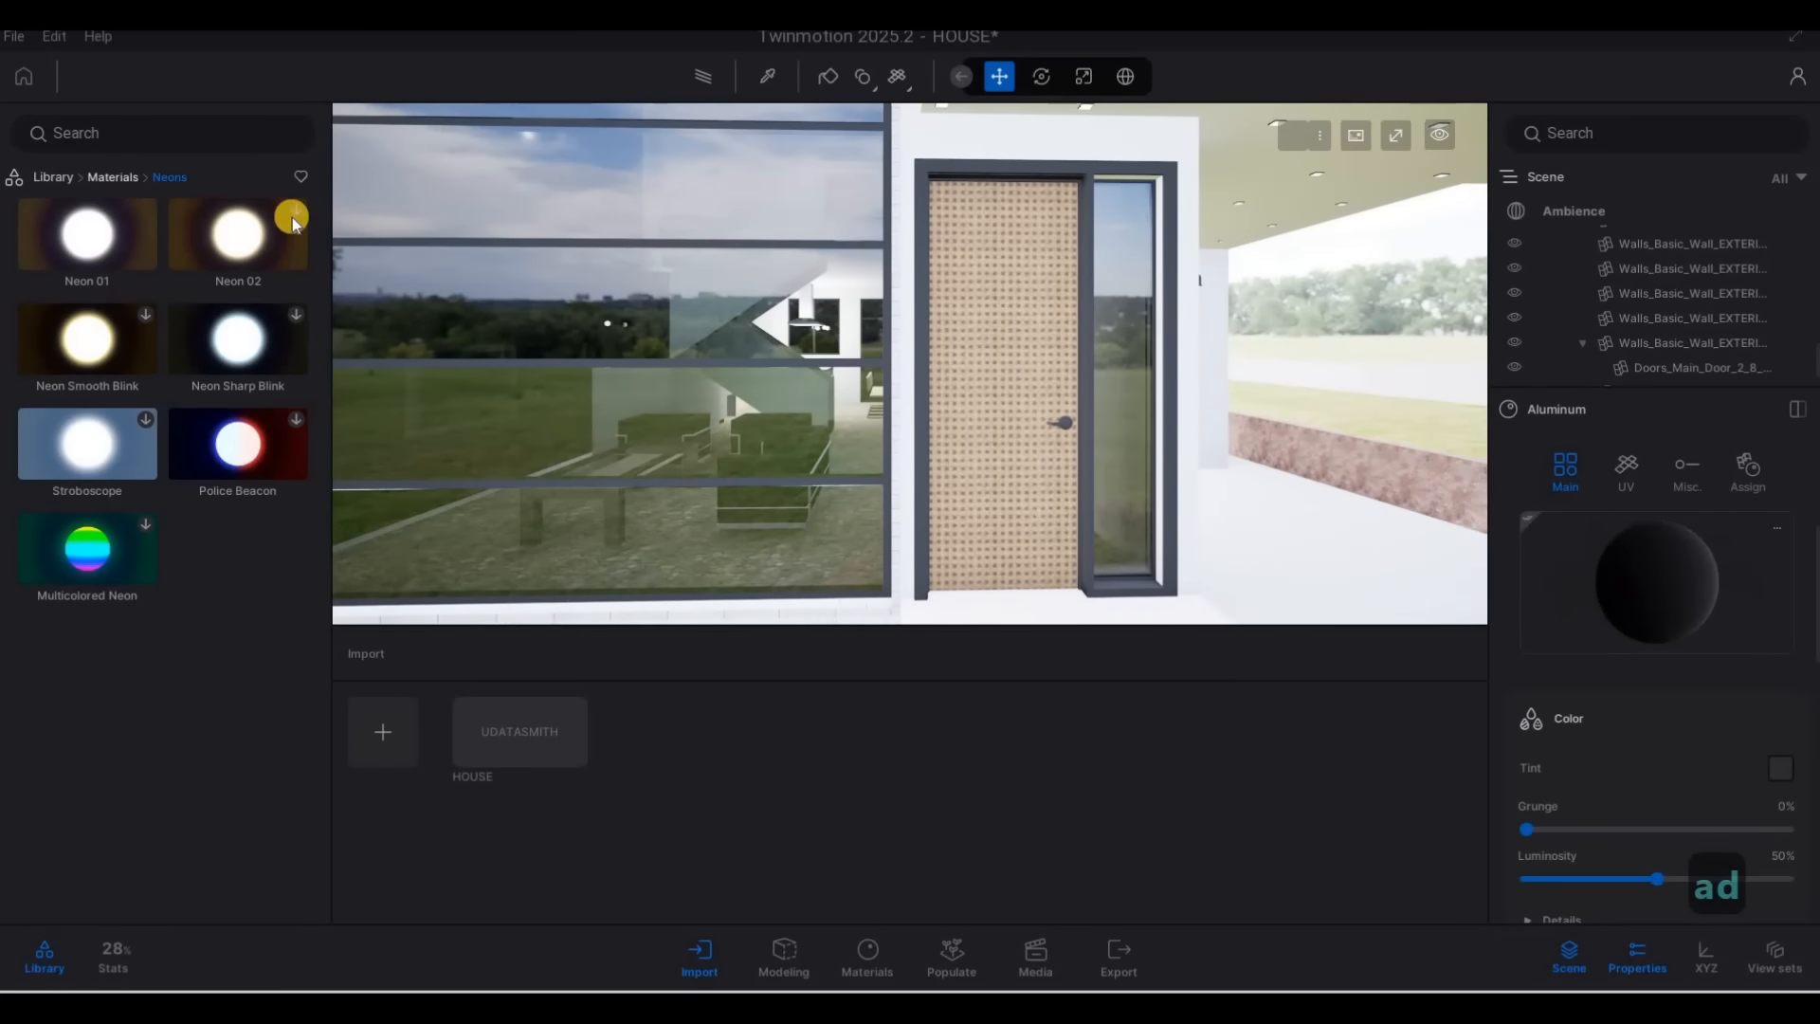
Choose the Ash 05 G wood material from the library and apply it to the front door panel
{"action": "left_click", "coordinate": [114, 178]}
{"action": "left_click", "coordinate": [244, 353]}
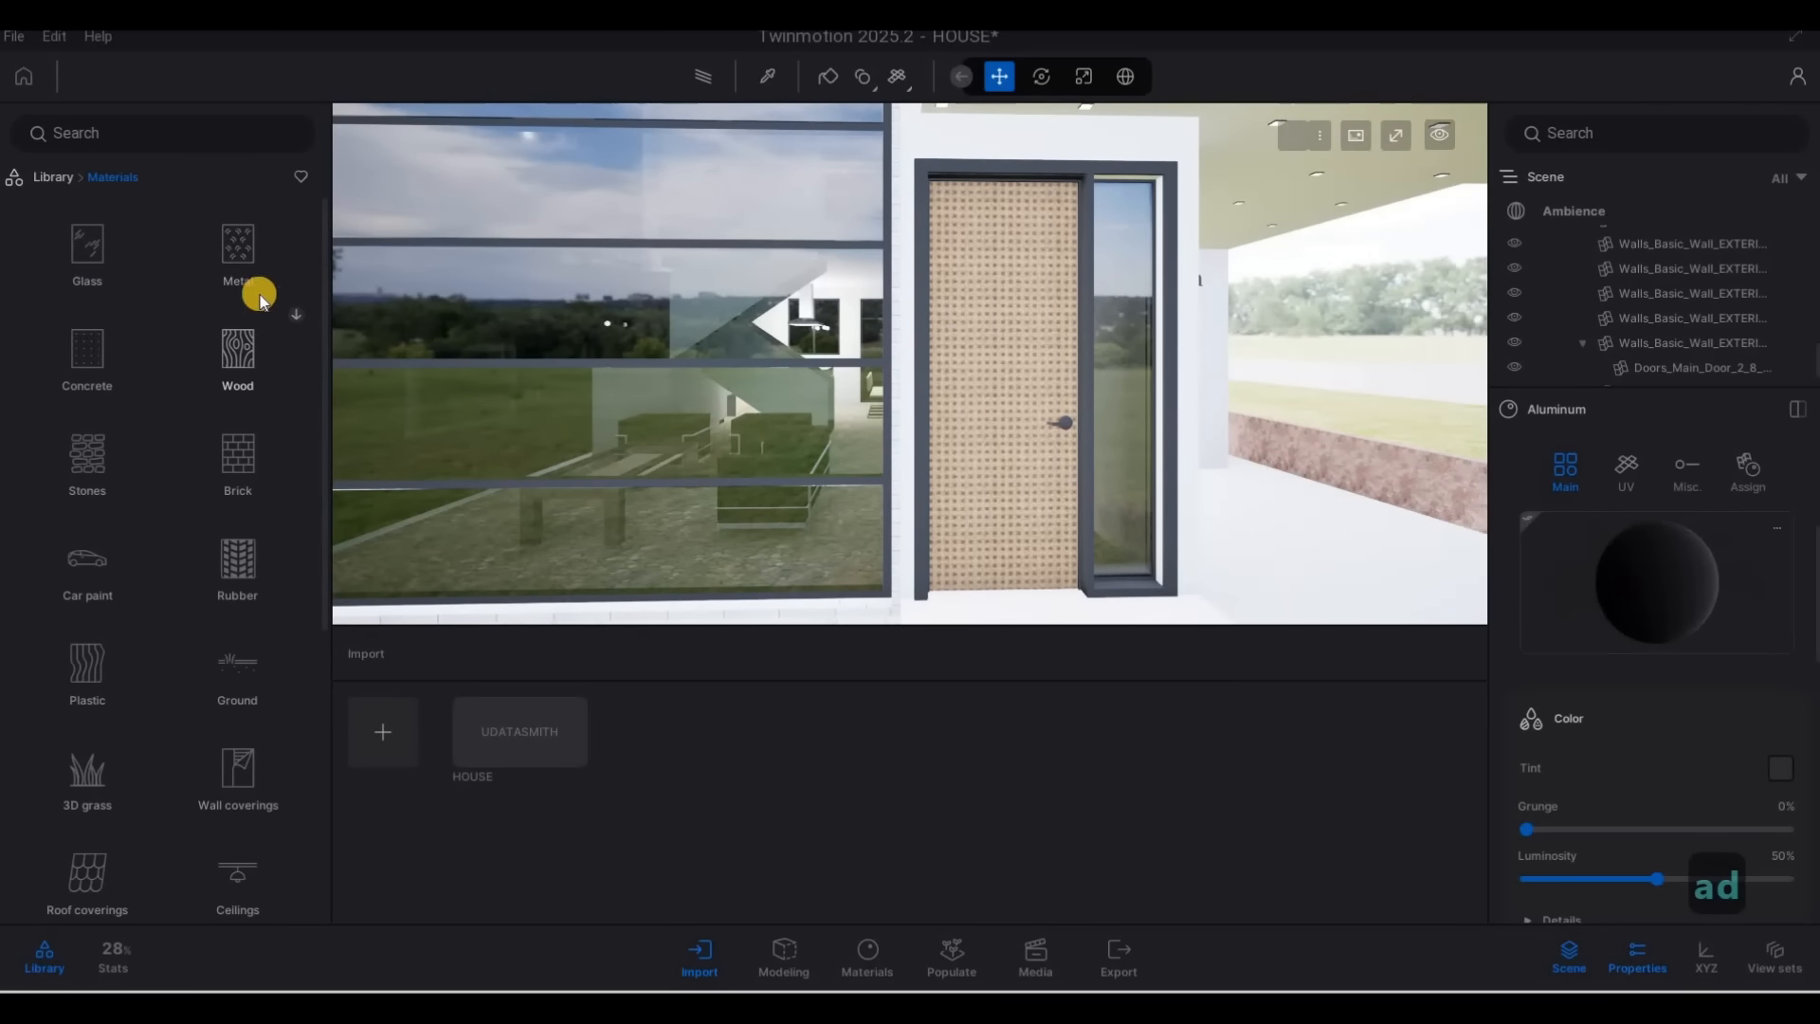
{"action": "scroll", "coordinate": [276, 441], "scroll_direction": "down", "scroll_amount": 2}
{"action": "scroll", "coordinate": [273, 441], "scroll_direction": "down", "scroll_amount": 5}
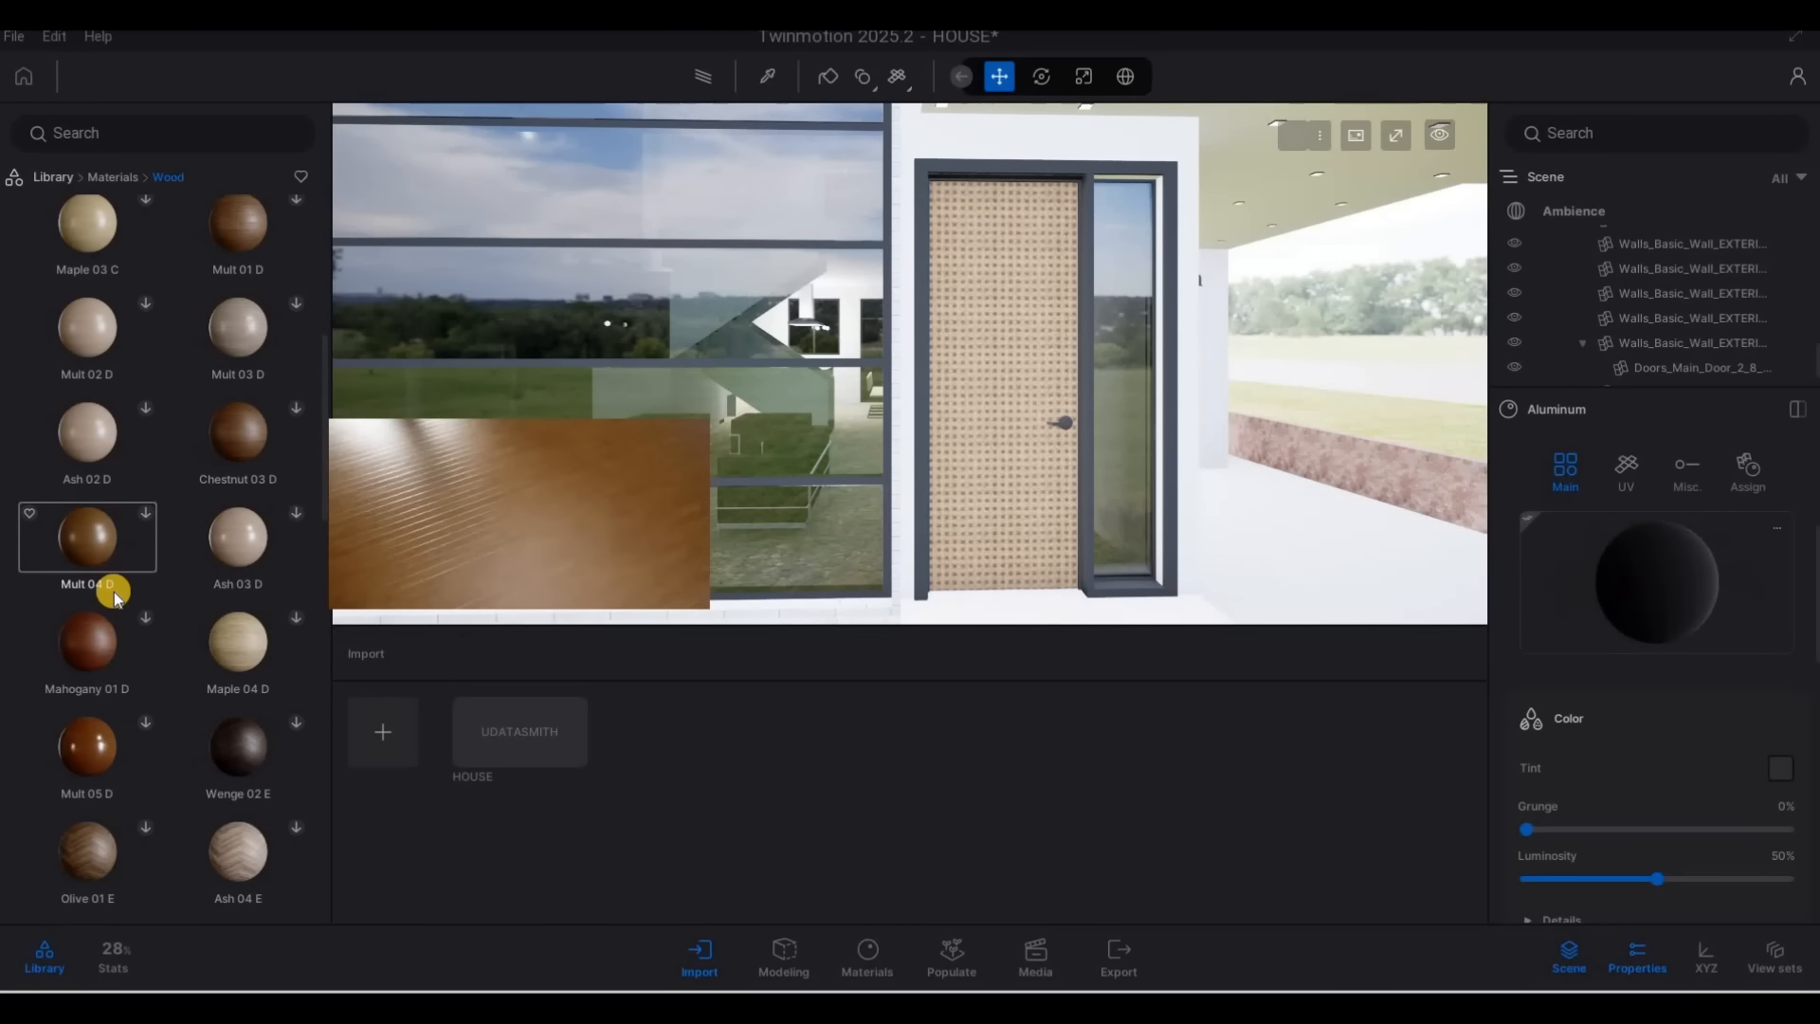
{"action": "scroll", "coordinate": [140, 606], "scroll_direction": "down", "scroll_amount": 8}
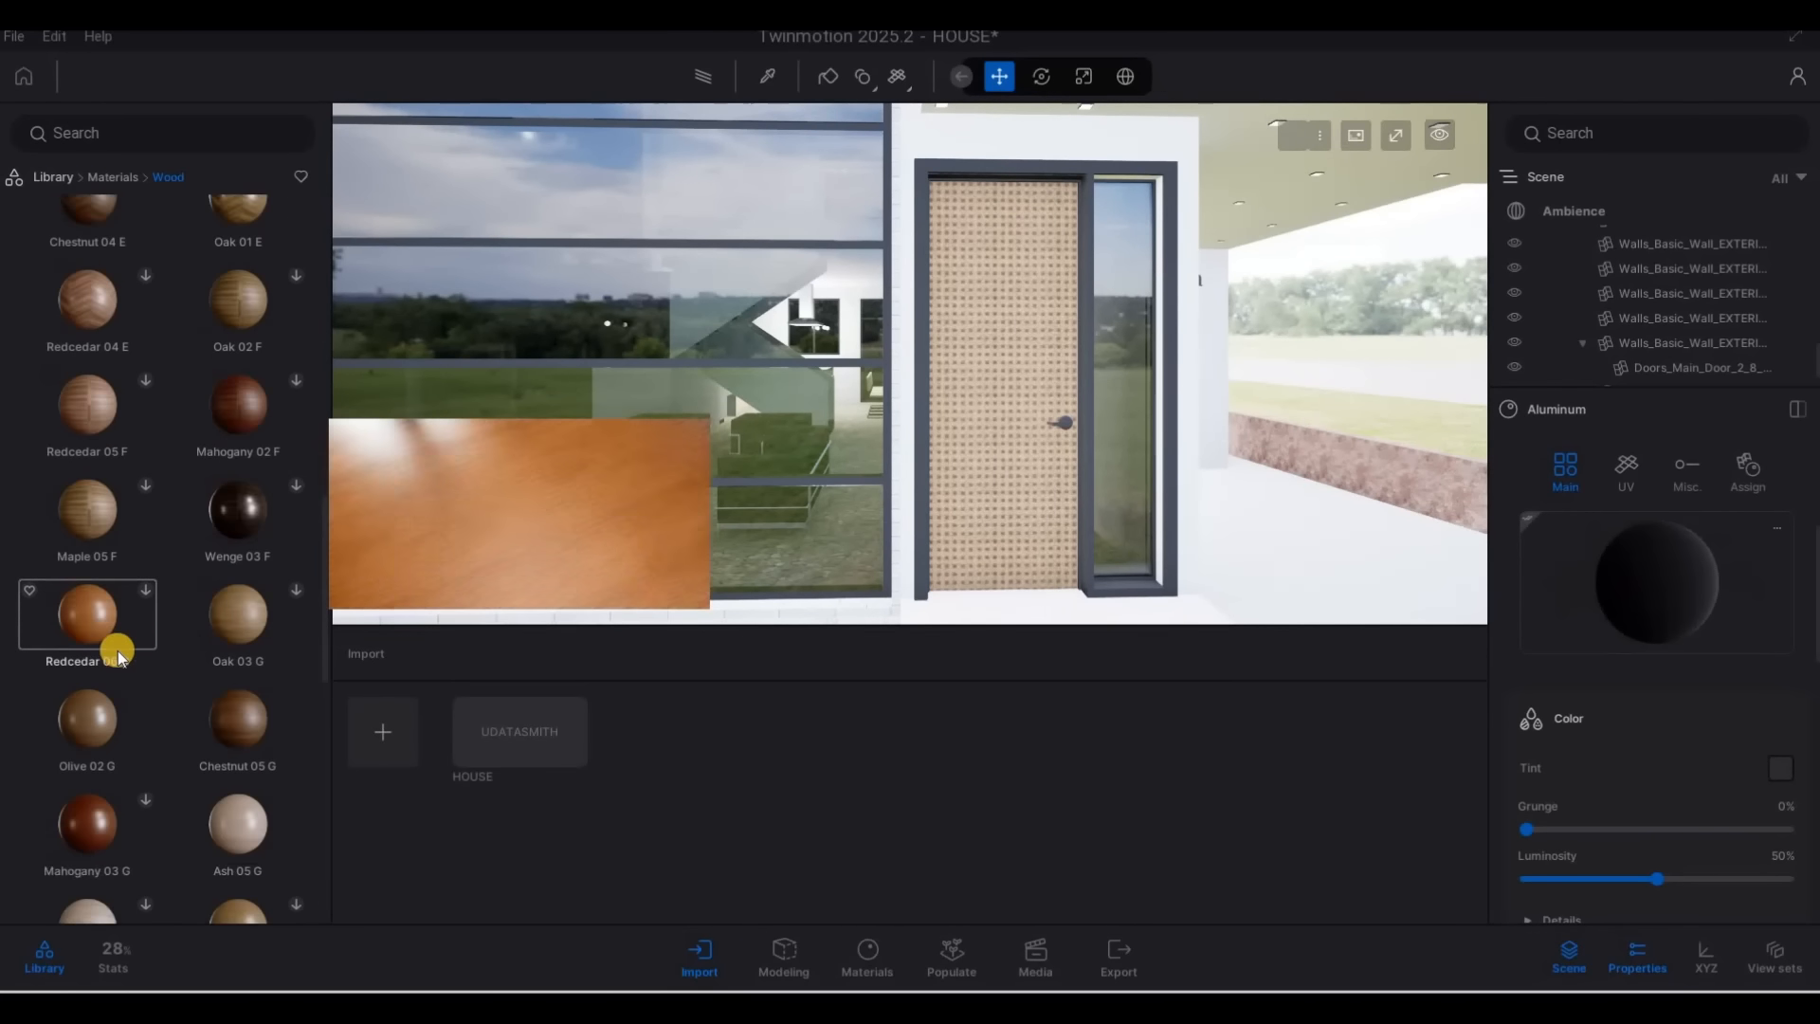
{"action": "scroll", "coordinate": [171, 701], "scroll_direction": "down", "scroll_amount": 4}
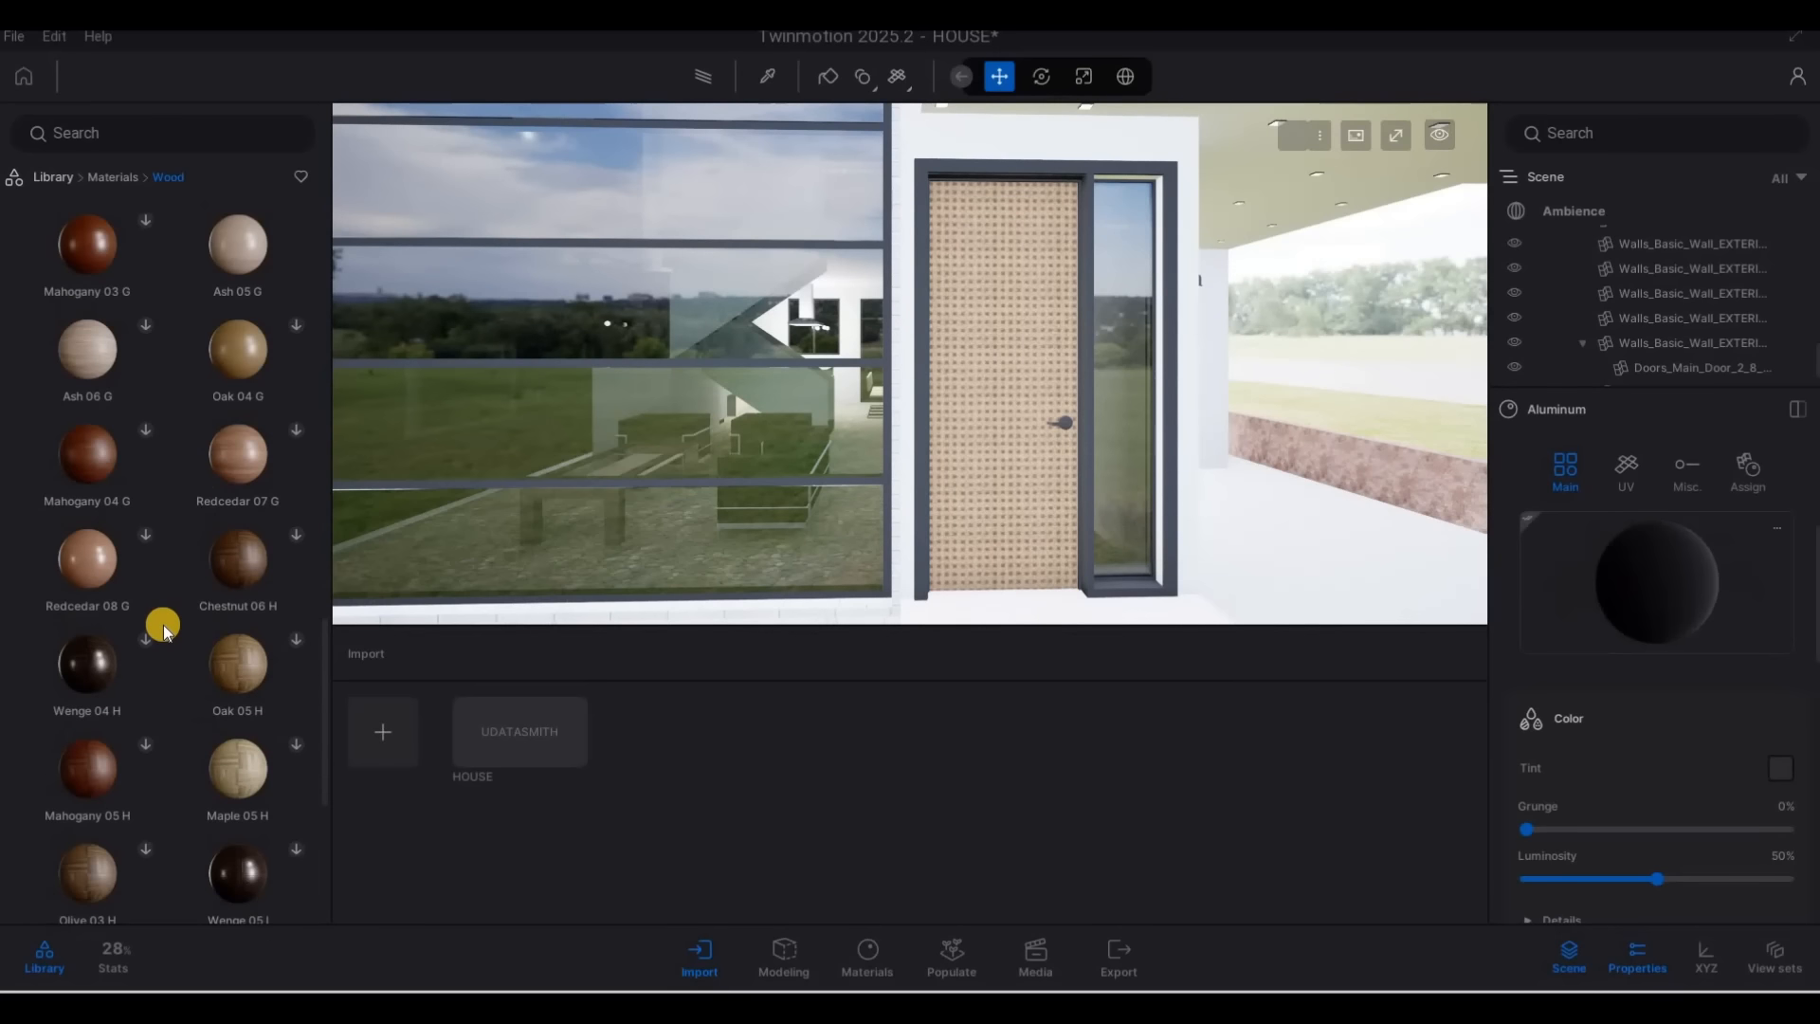
{"action": "scroll", "coordinate": [163, 632], "scroll_direction": "down", "scroll_amount": 4}
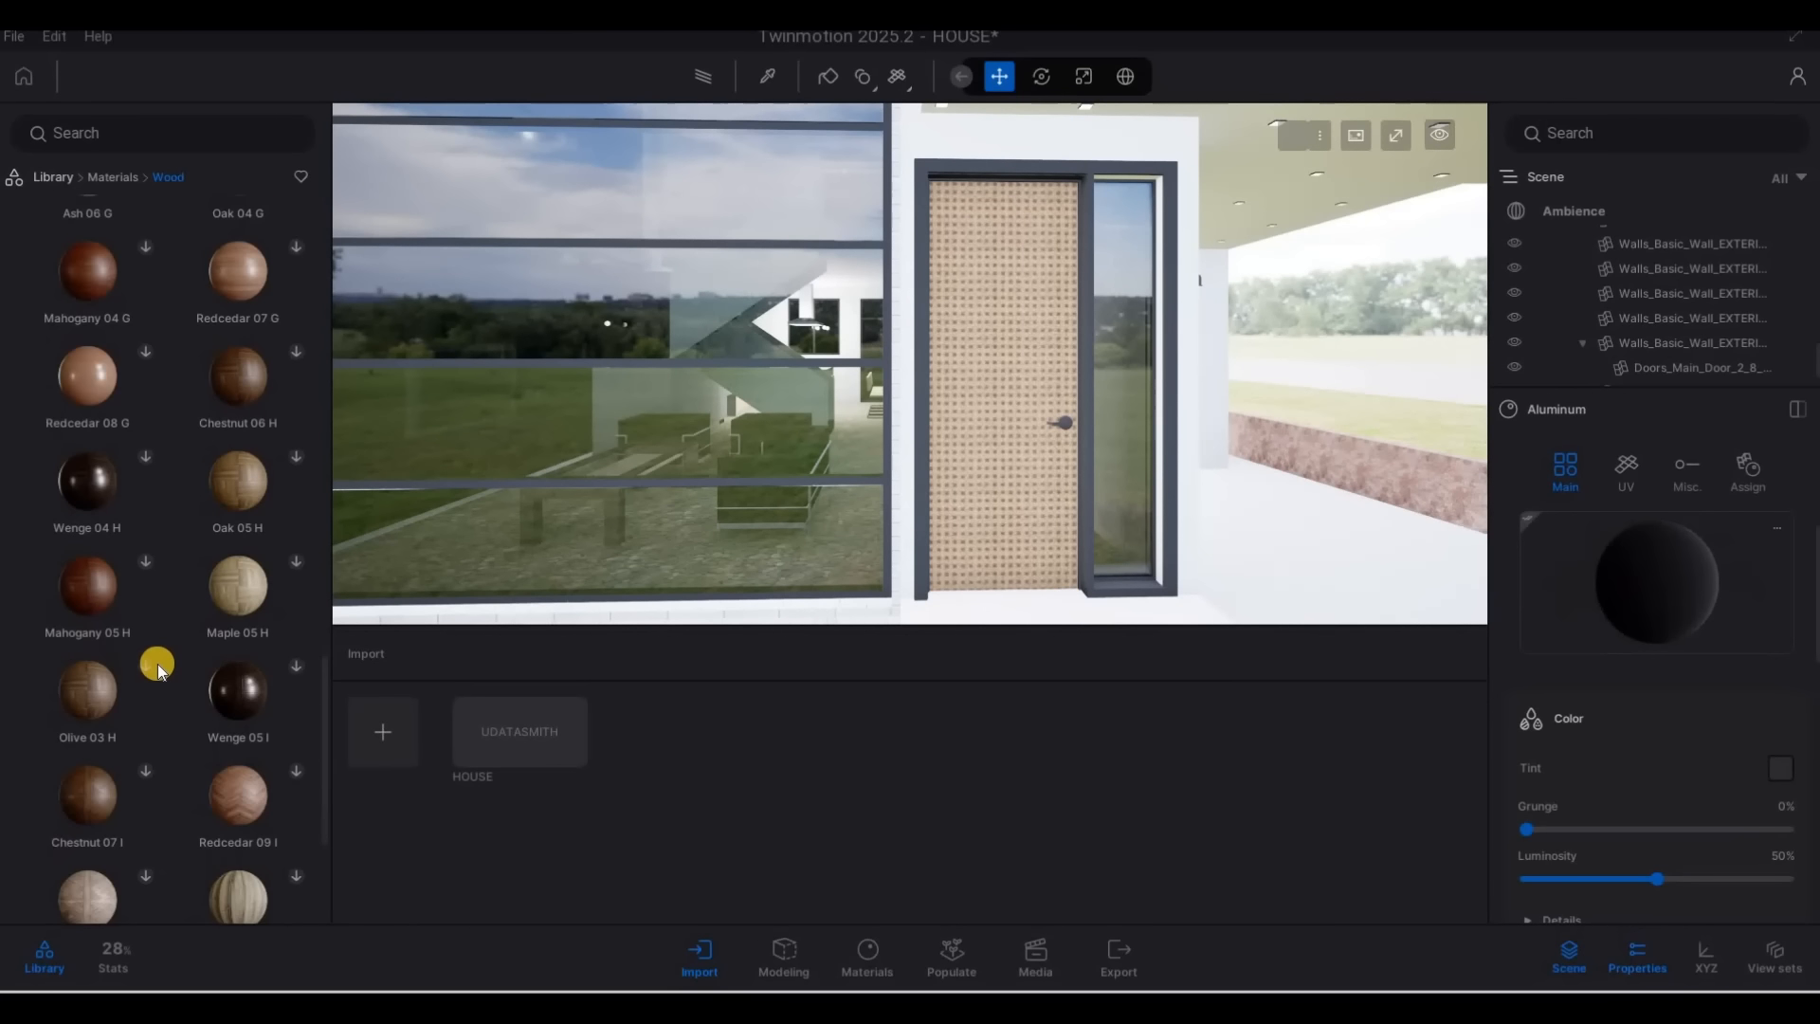
{"action": "scroll", "coordinate": [158, 672], "scroll_direction": "up", "scroll_amount": 5}
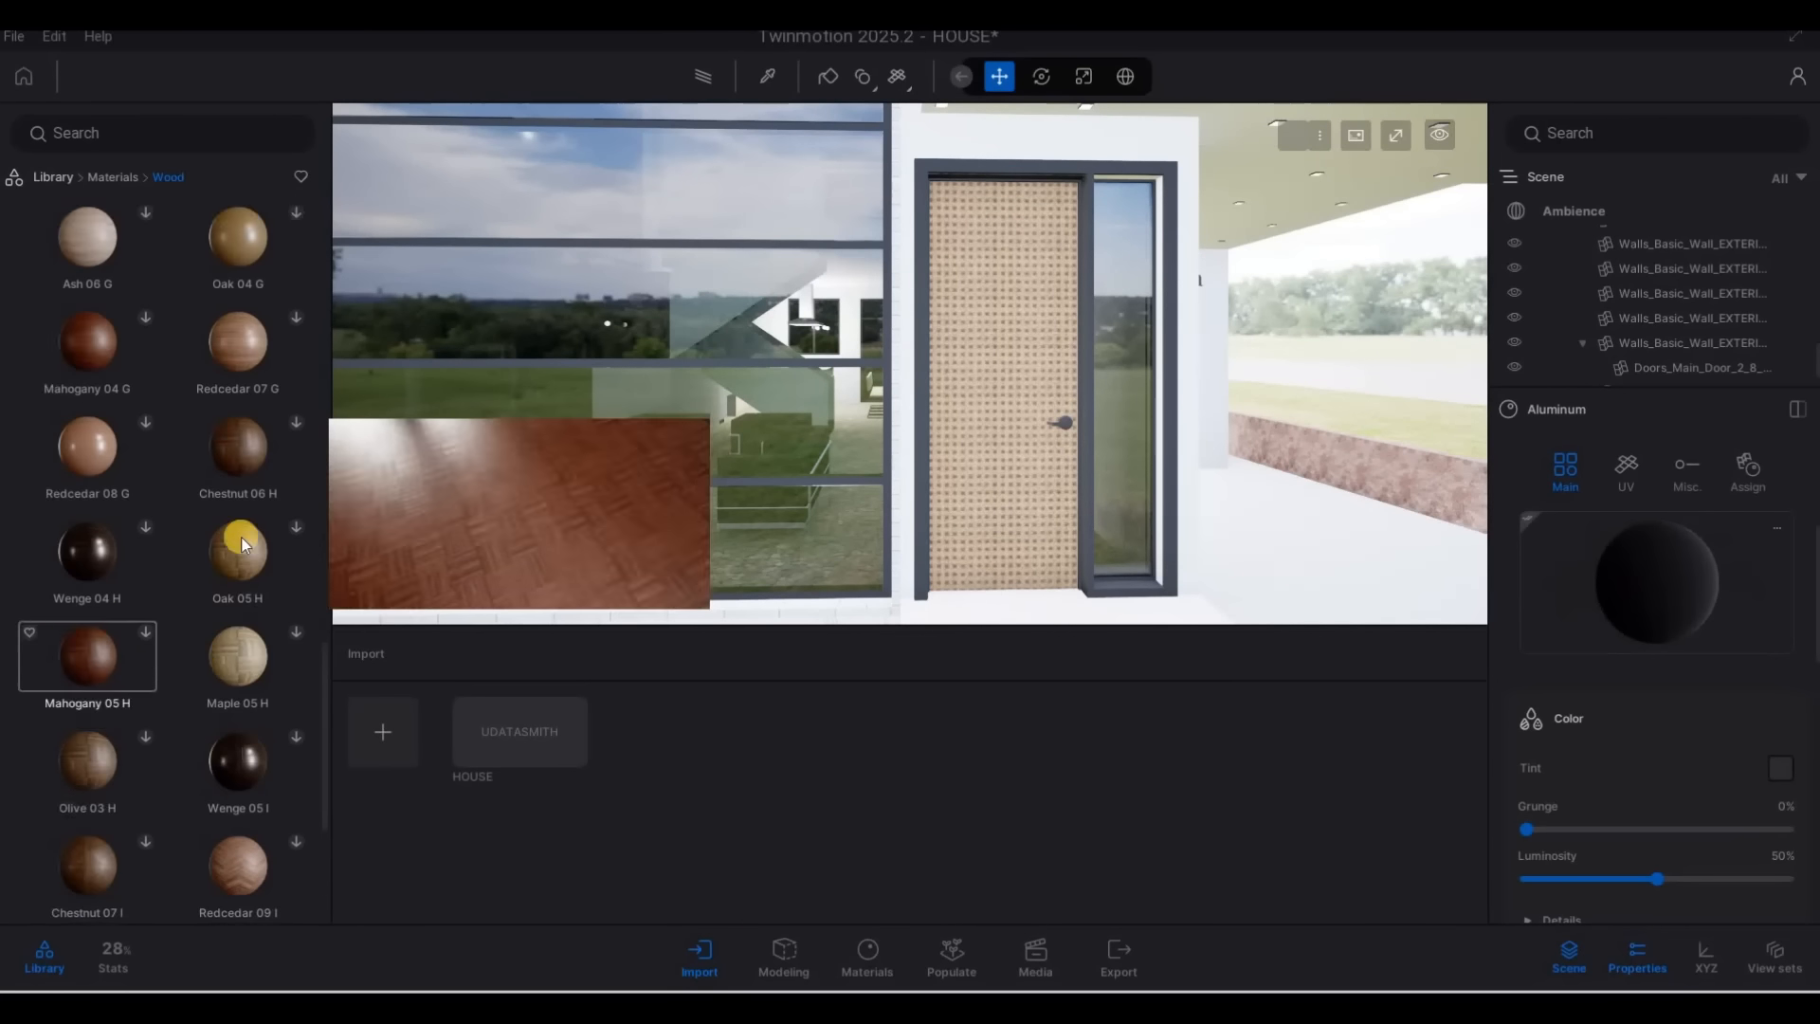
{"action": "left_click_drag", "start_coordinate": [256, 387], "coordinate": [986, 388]}
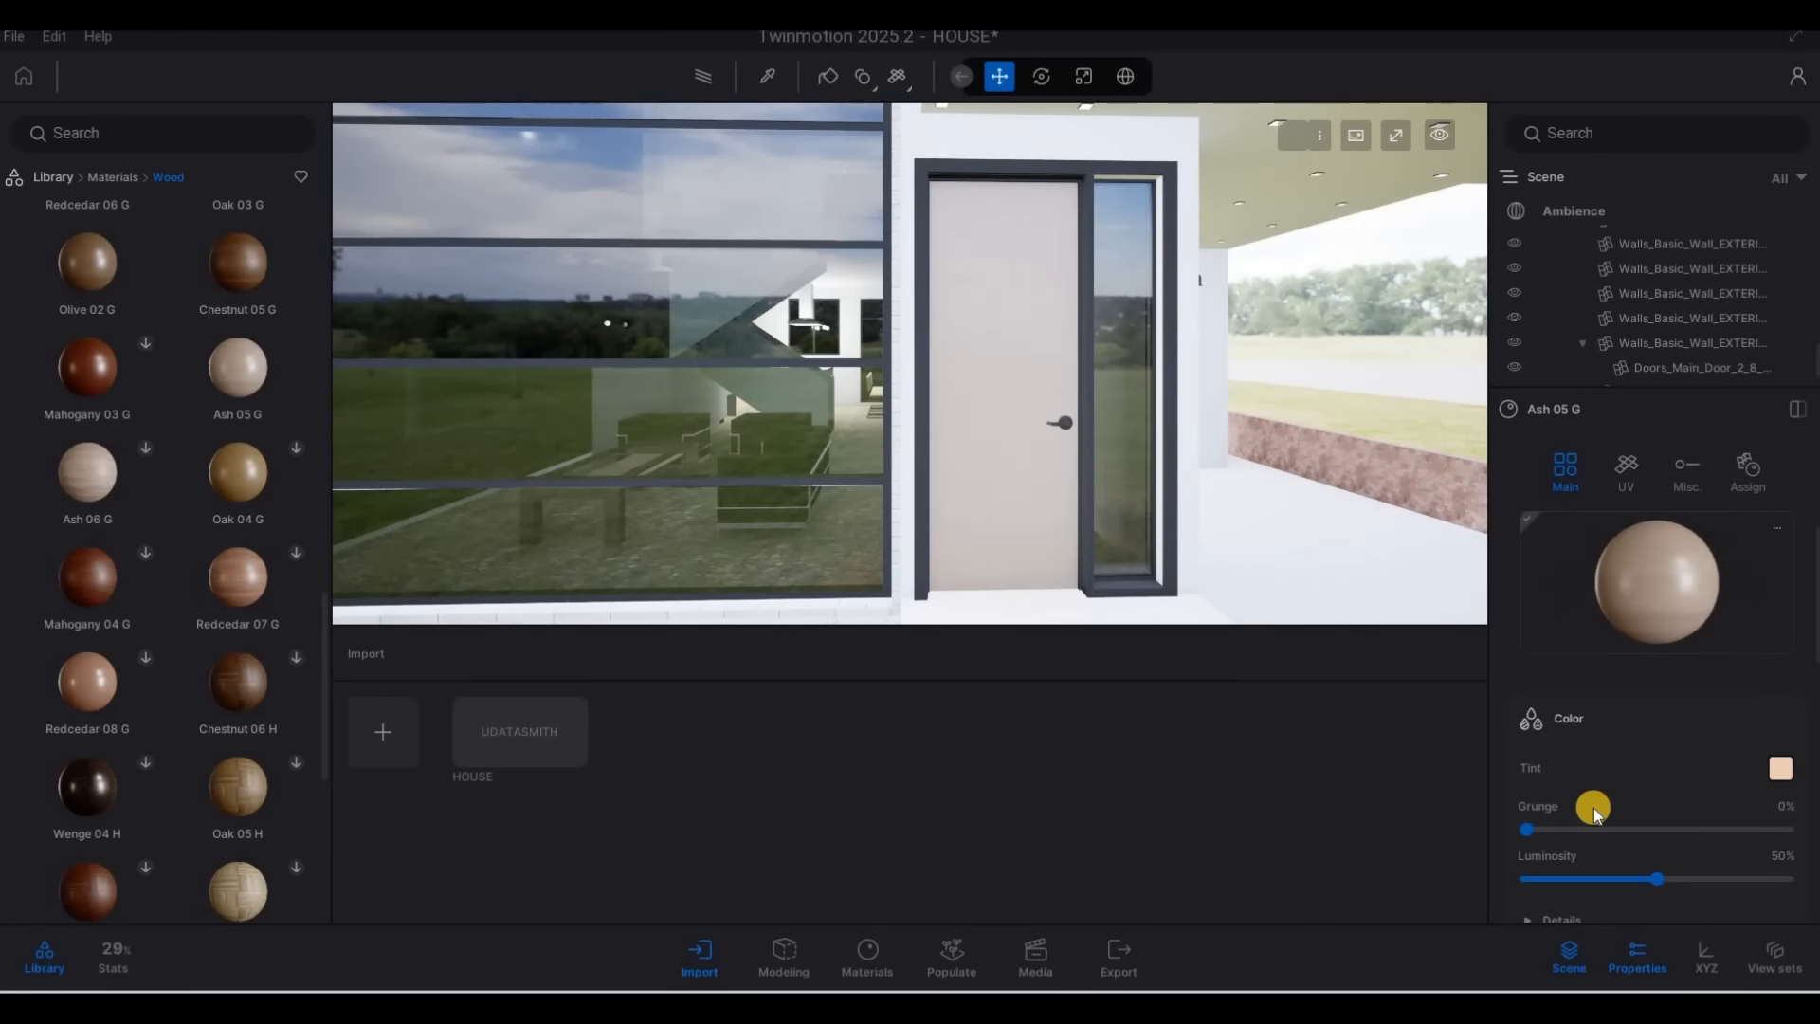
Set the Ash 05 G material's UV rotation to 90° and its scale to 2.84
{"action": "scroll", "coordinate": [1517, 749], "scroll_direction": "down", "scroll_amount": 5}
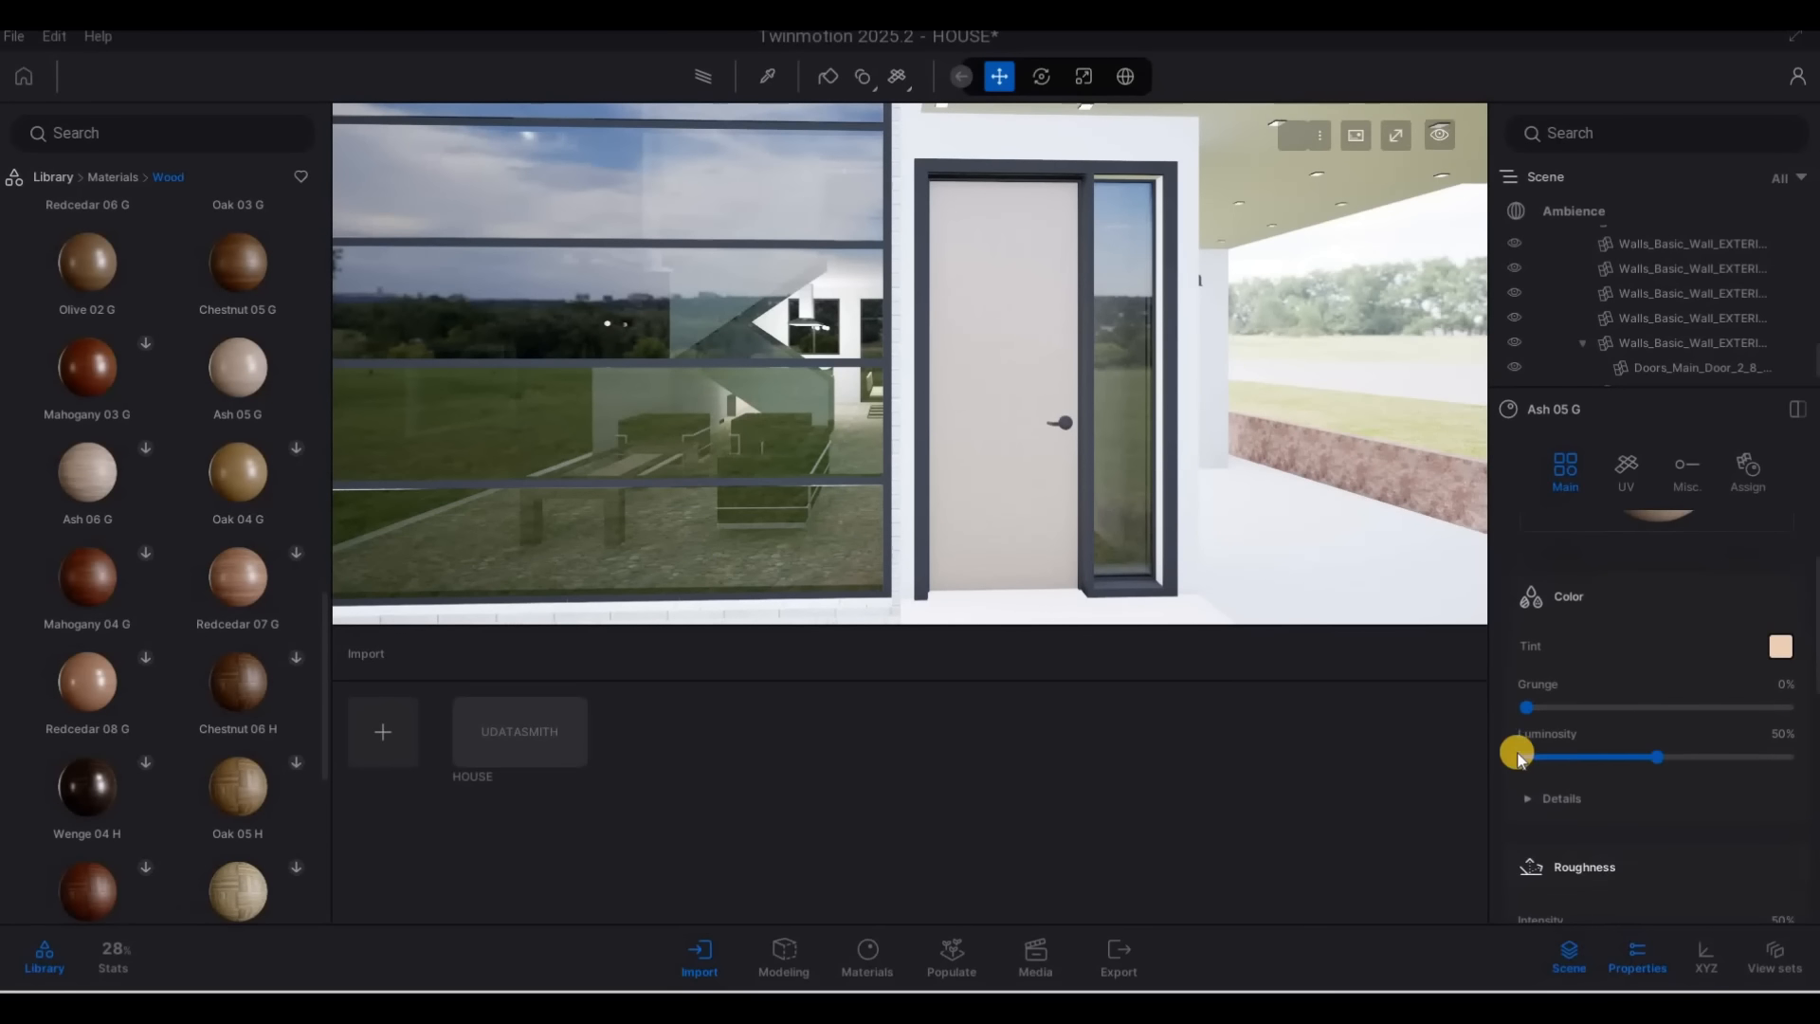
{"action": "scroll", "coordinate": [1690, 794], "scroll_direction": "down", "scroll_amount": 10}
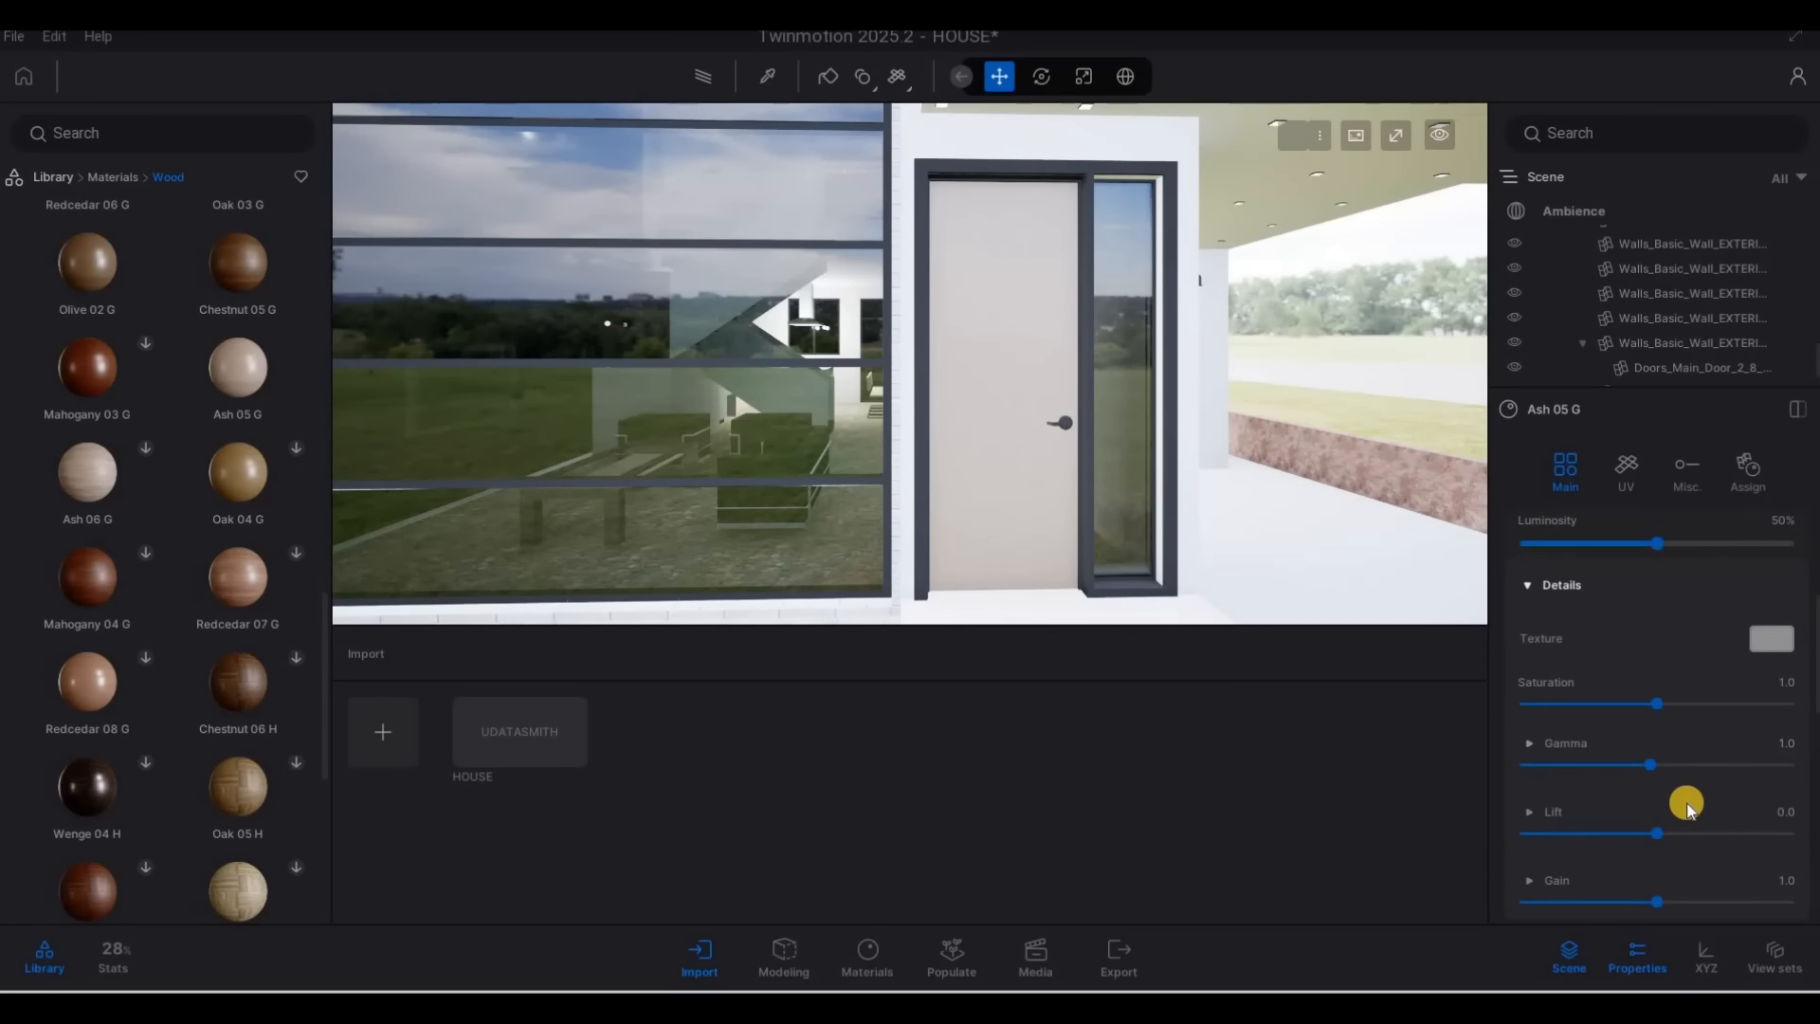
{"action": "scroll", "coordinate": [1696, 830], "scroll_direction": "down", "scroll_amount": 5}
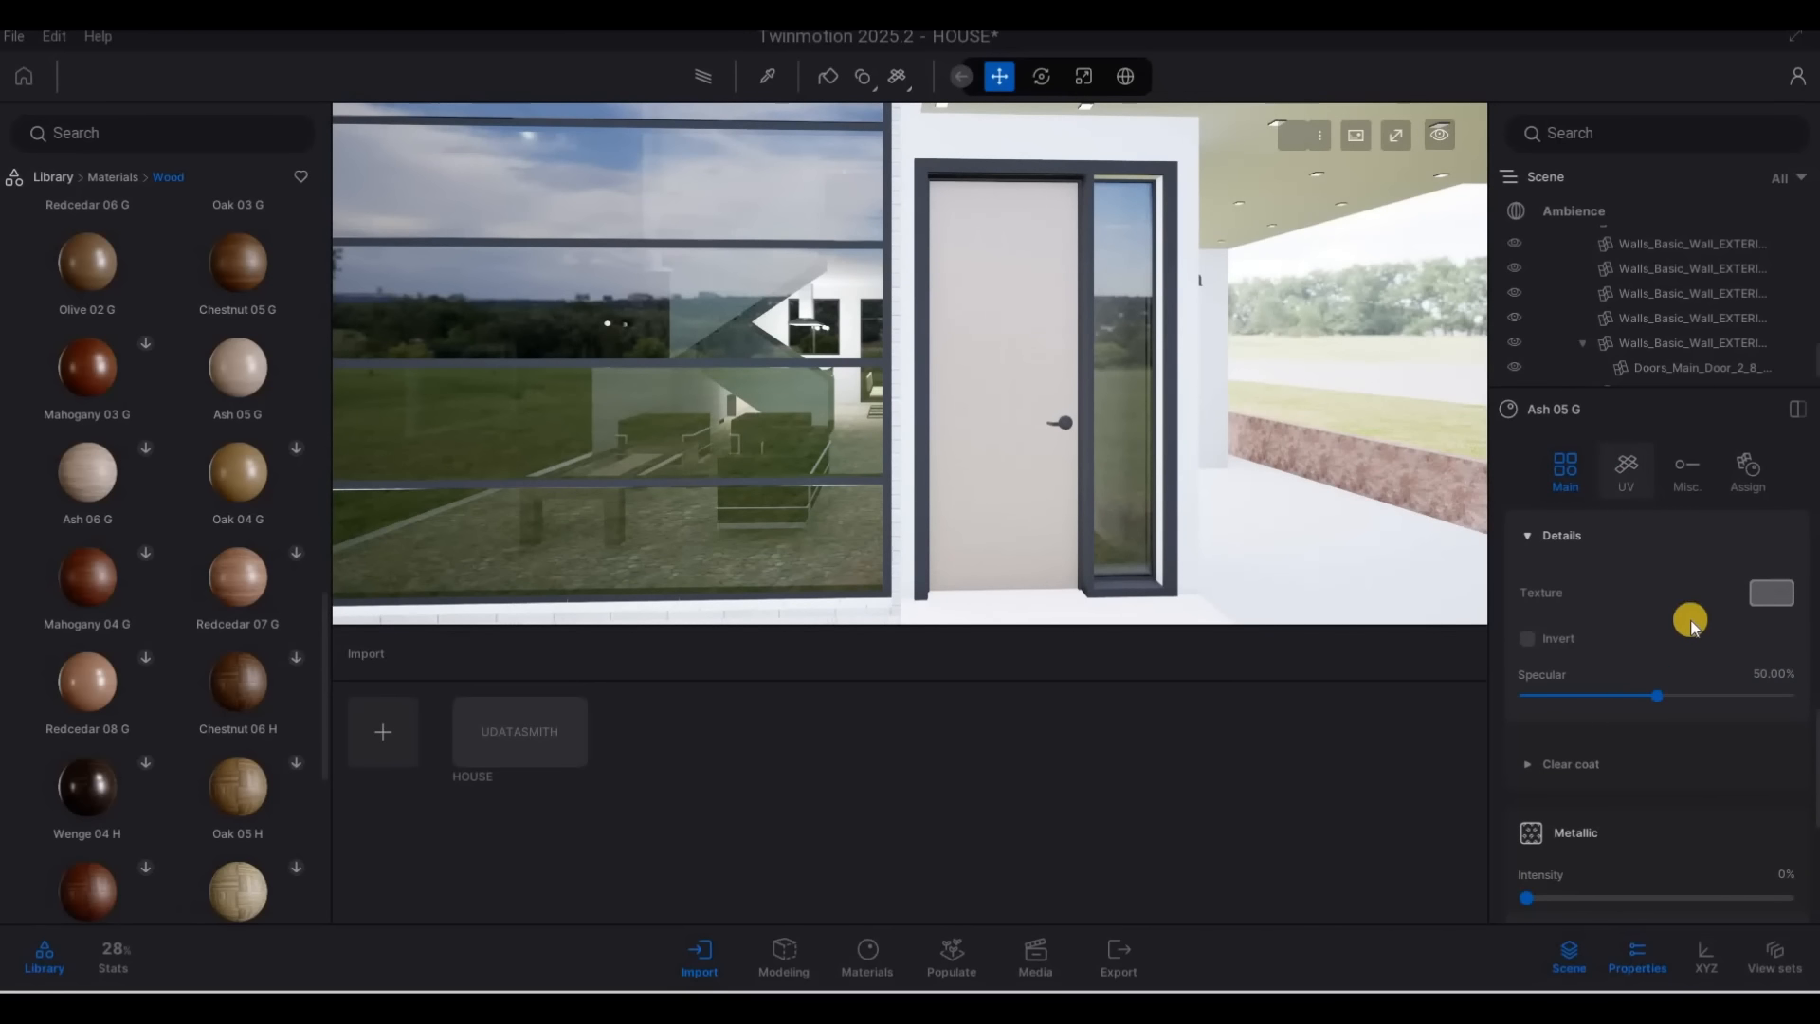
{"action": "scroll", "coordinate": [1668, 692], "scroll_direction": "down", "scroll_amount": 5}
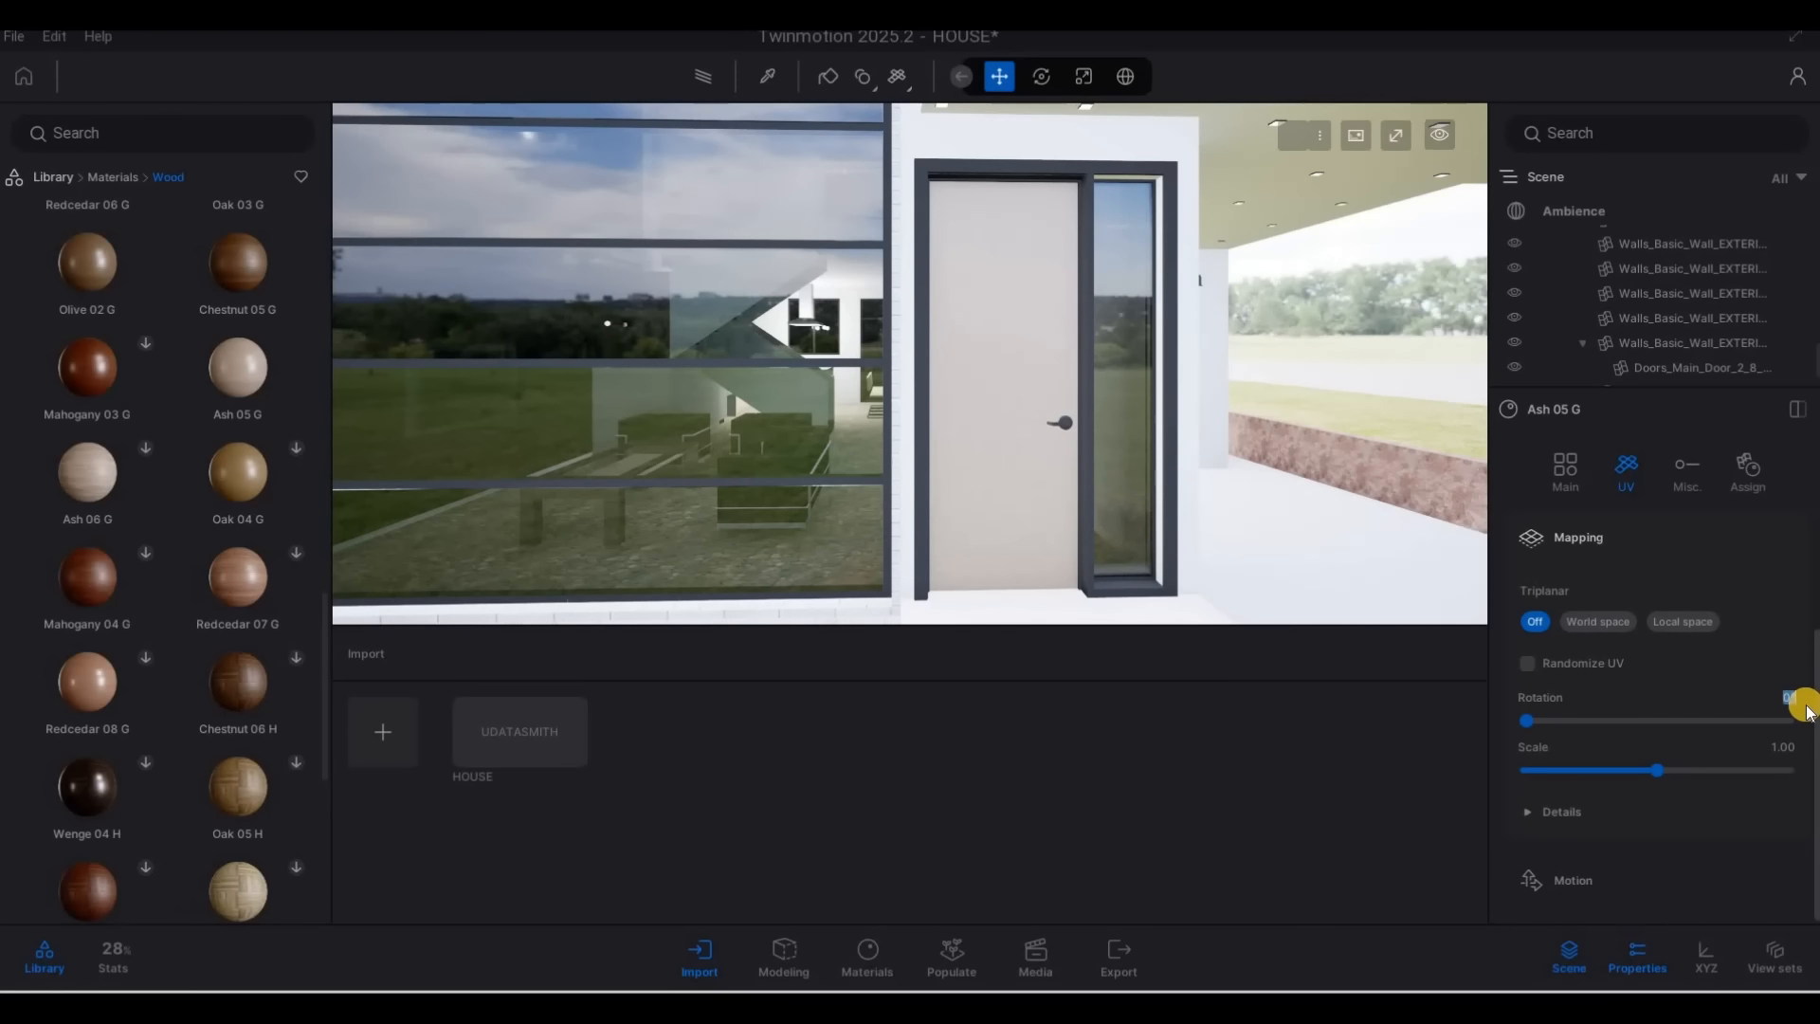
{"action": "key", "text": "Return"}
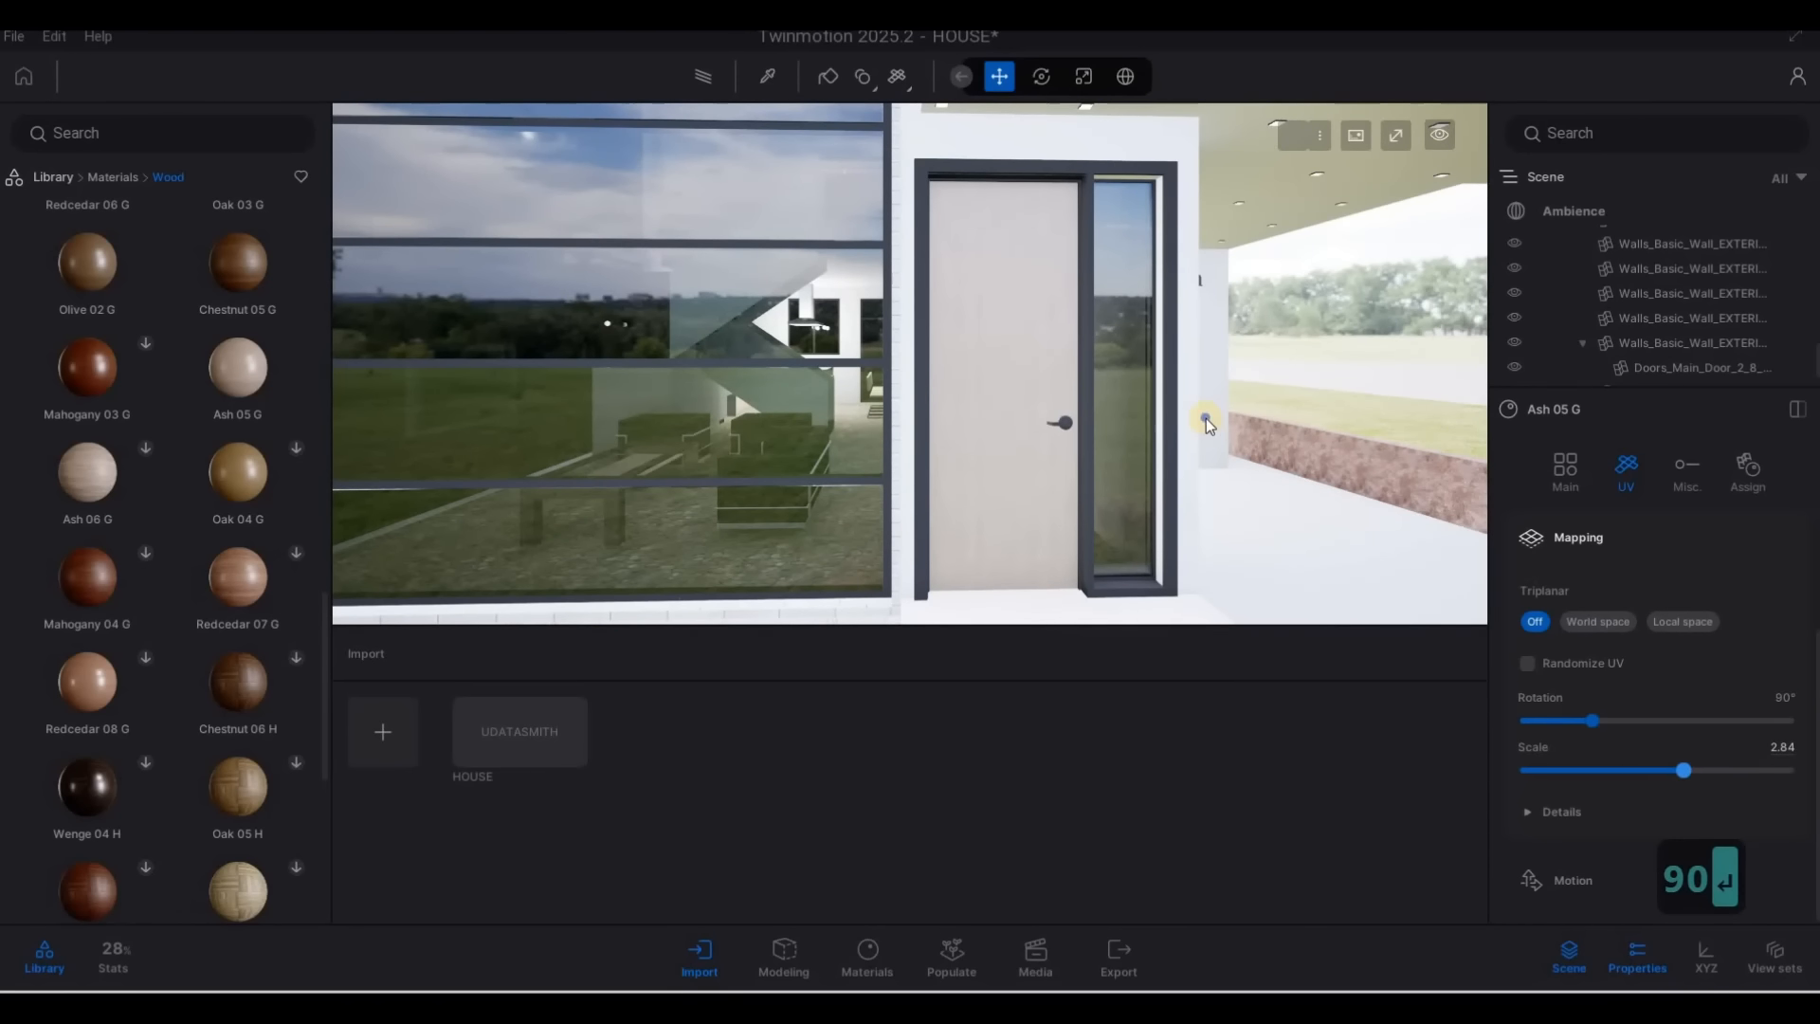
Frame the whole front of the house, preview it with the Path tracer, and return to real-time rendering
{"action": "key", "text": "s"}
{"action": "key", "text": "s"}
{"action": "key", "text": "s"}
{"action": "key", "text": "a"}
{"action": "key", "text": "e"}
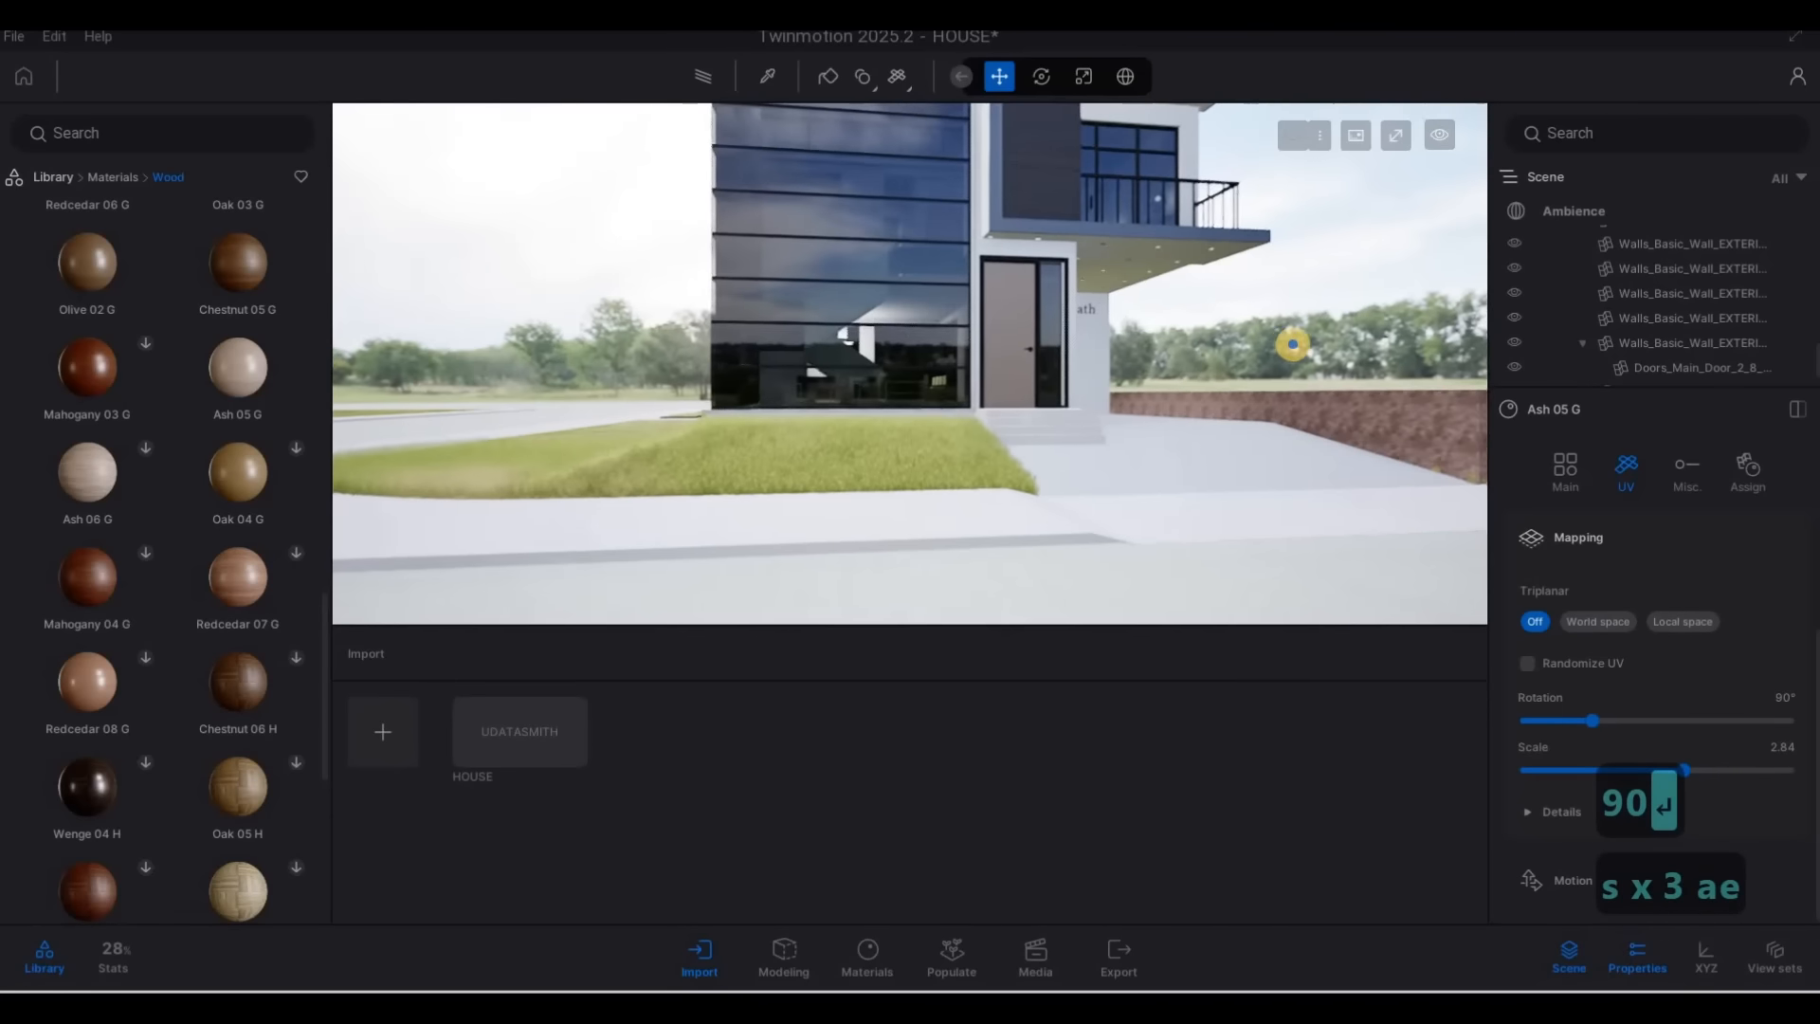
{"action": "key", "text": "q"}
{"action": "key", "text": "d"}
{"action": "key", "text": "s"}
{"action": "key", "text": "w"}
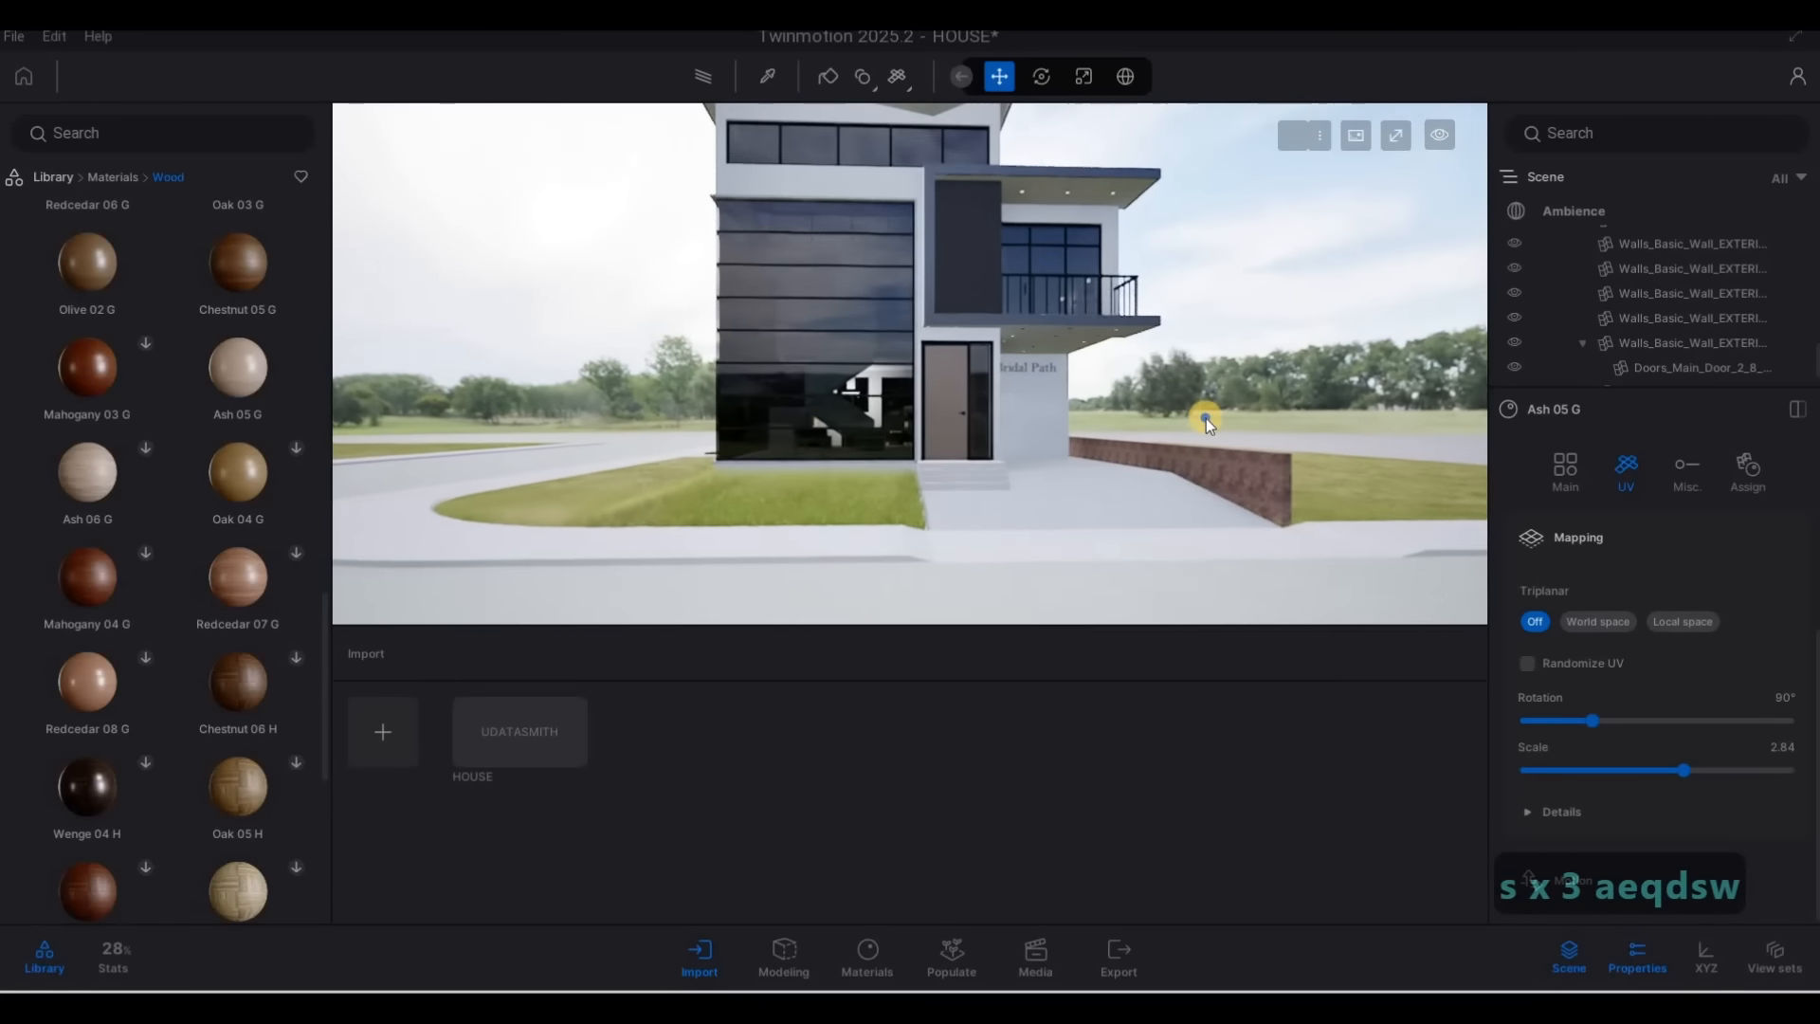
{"action": "key", "text": "s"}
{"action": "key", "text": "s"}
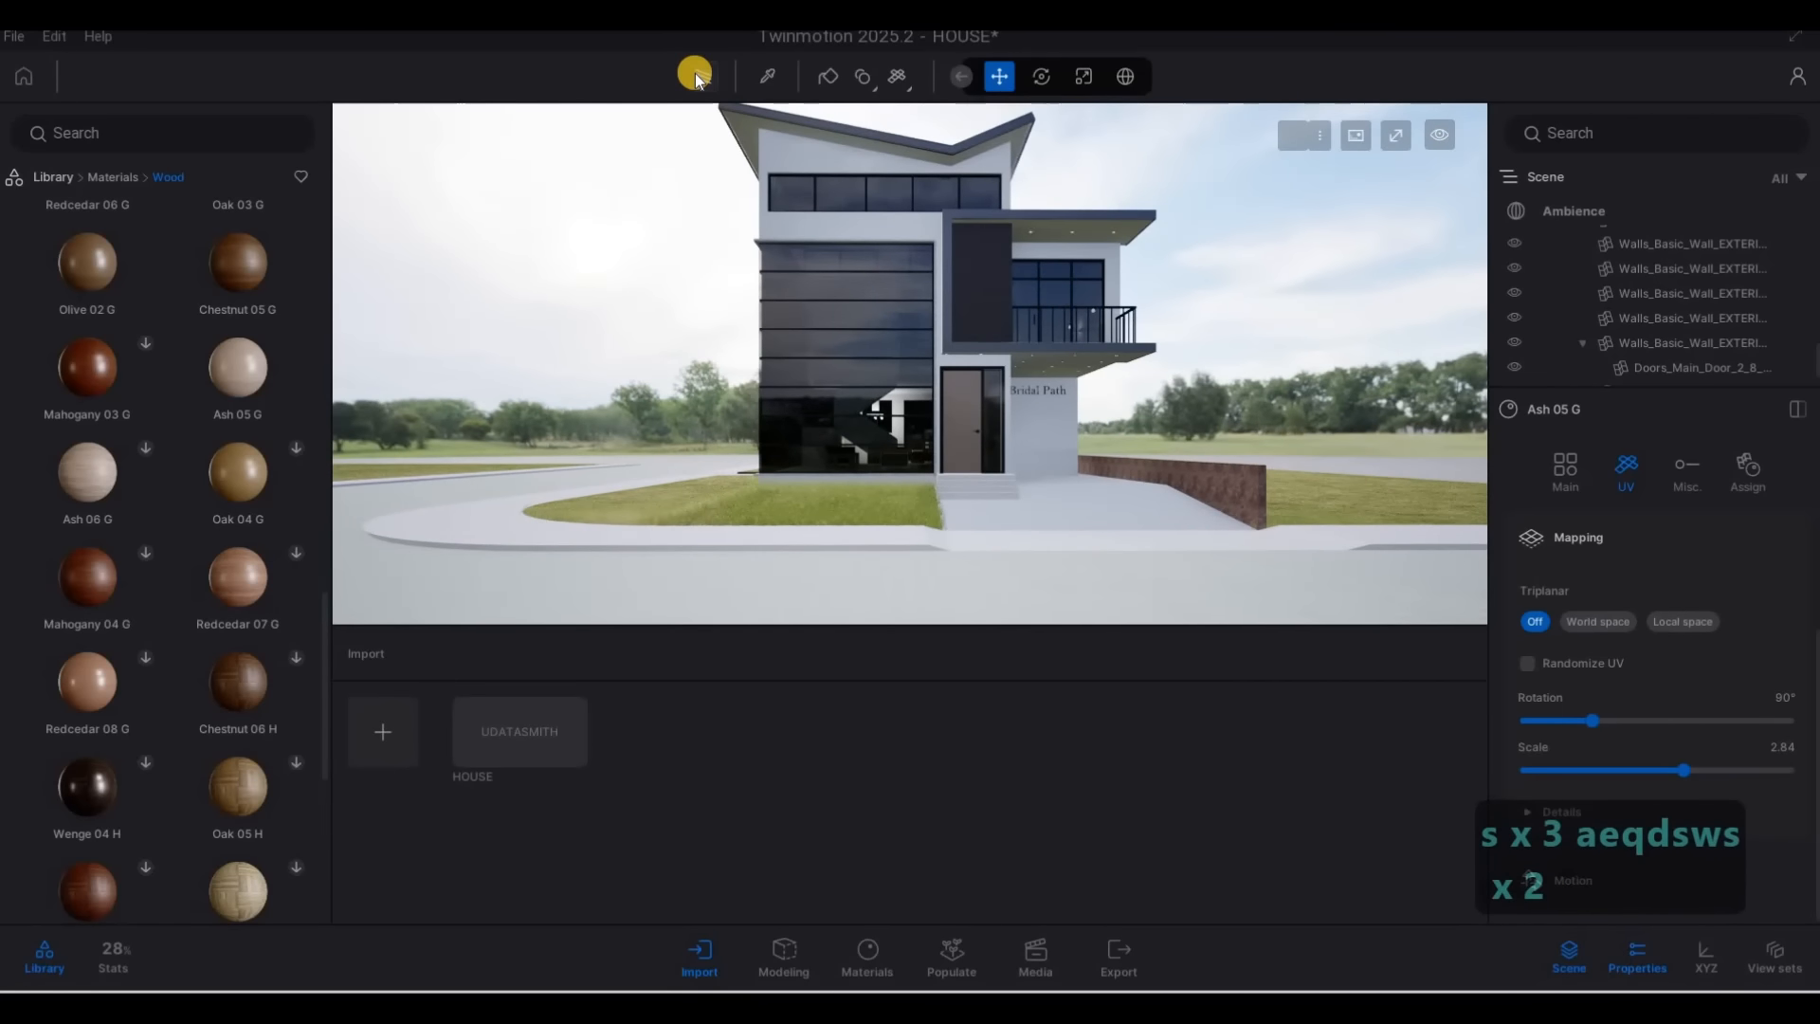
{"action": "left_click", "coordinate": [700, 75]}
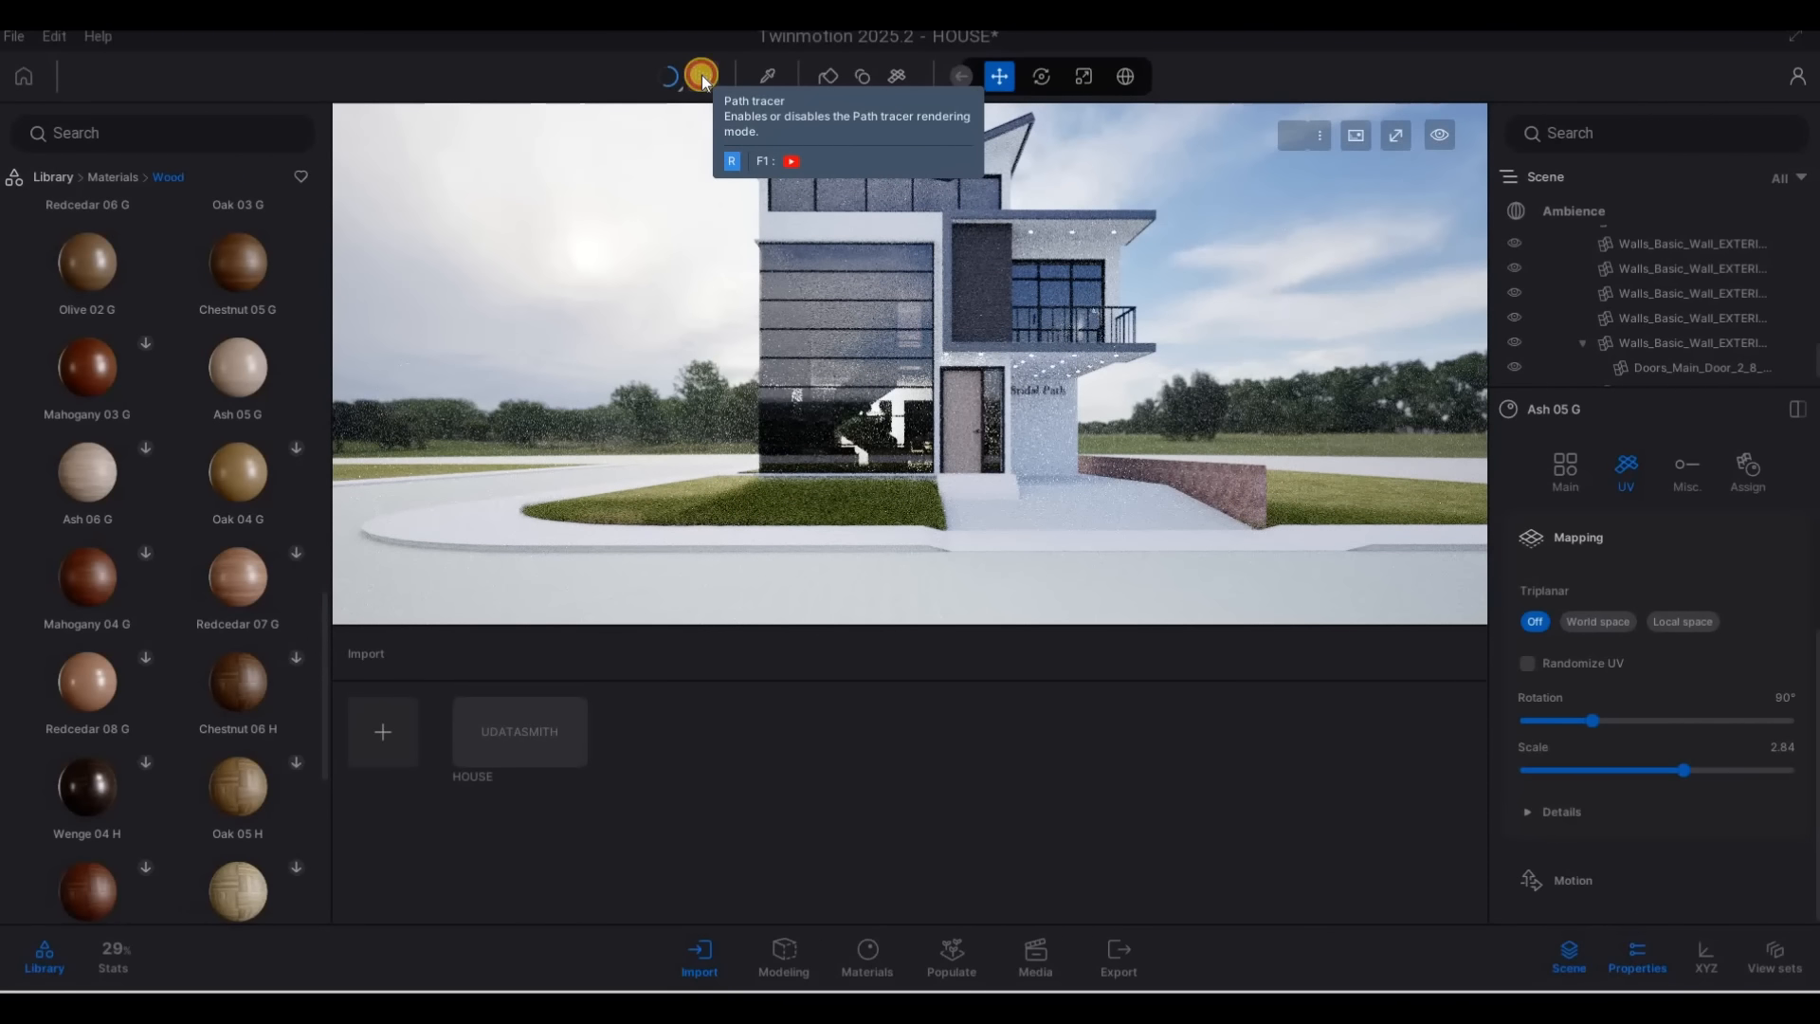
{"action": "key", "text": "r"}
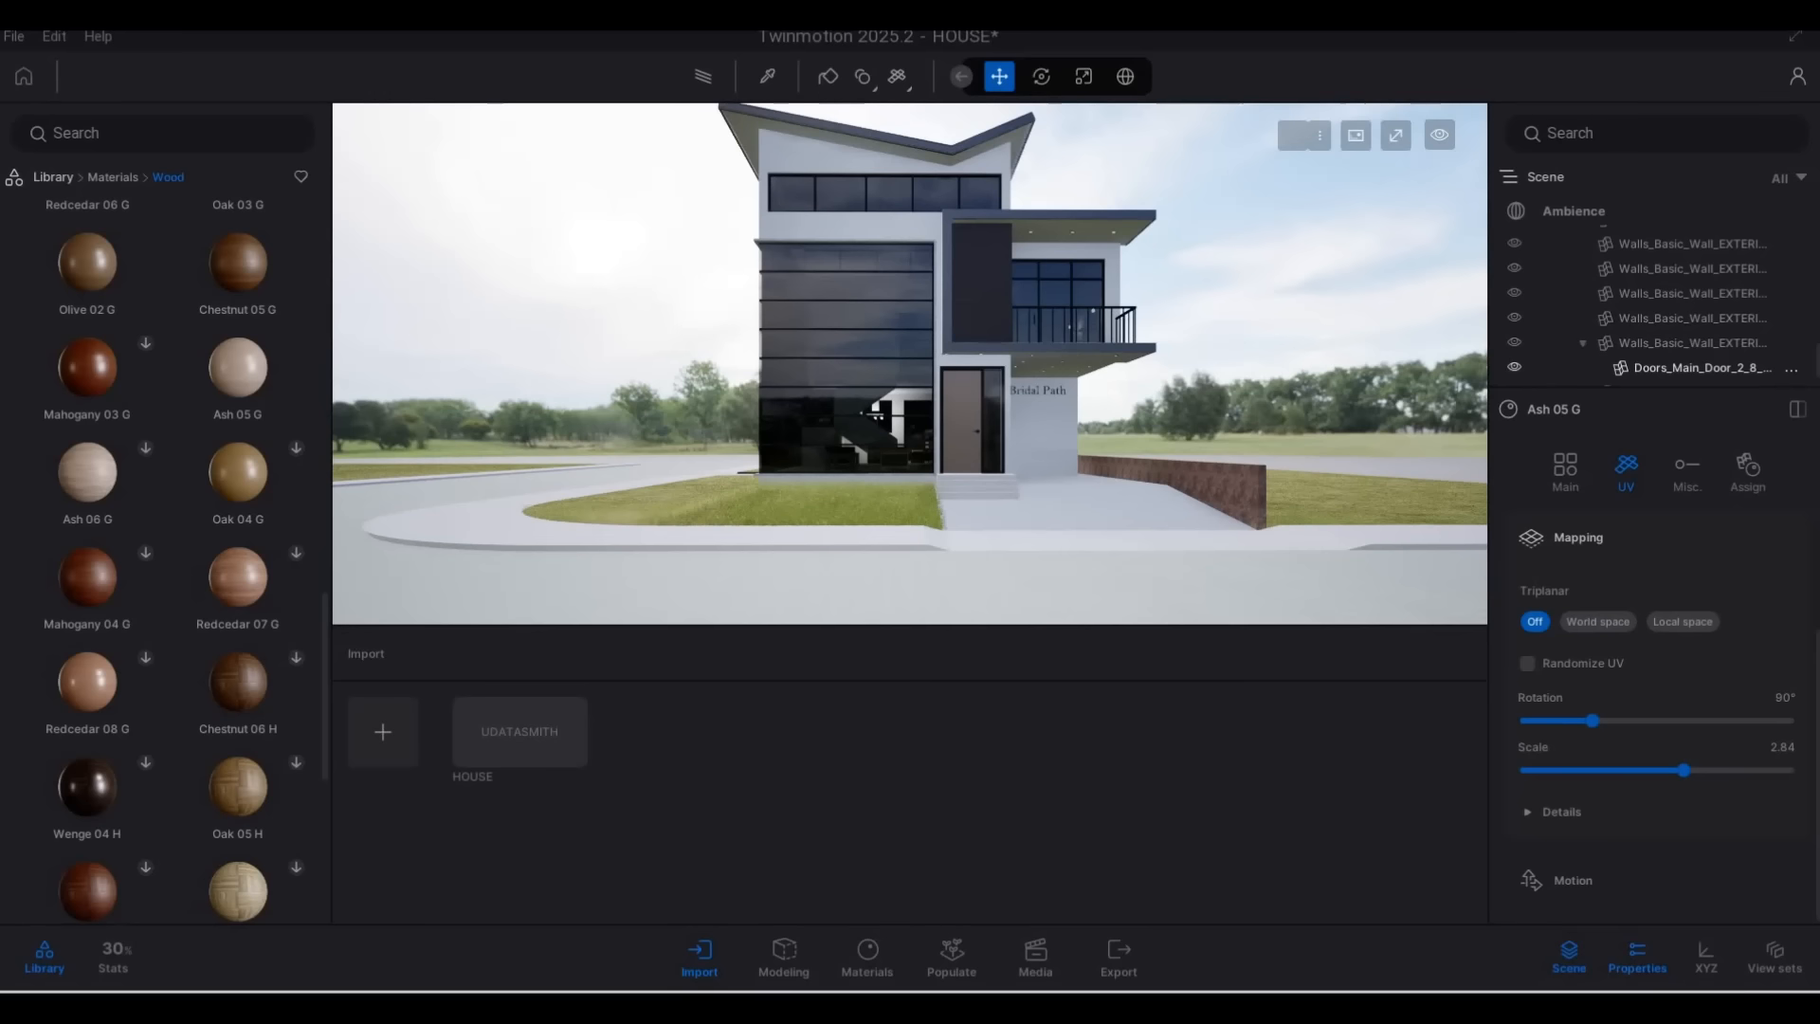
Switch the Ambience render settings' global illumination to Lumen
{"action": "scroll", "coordinate": [1651, 232], "scroll_direction": "up", "scroll_amount": 10}
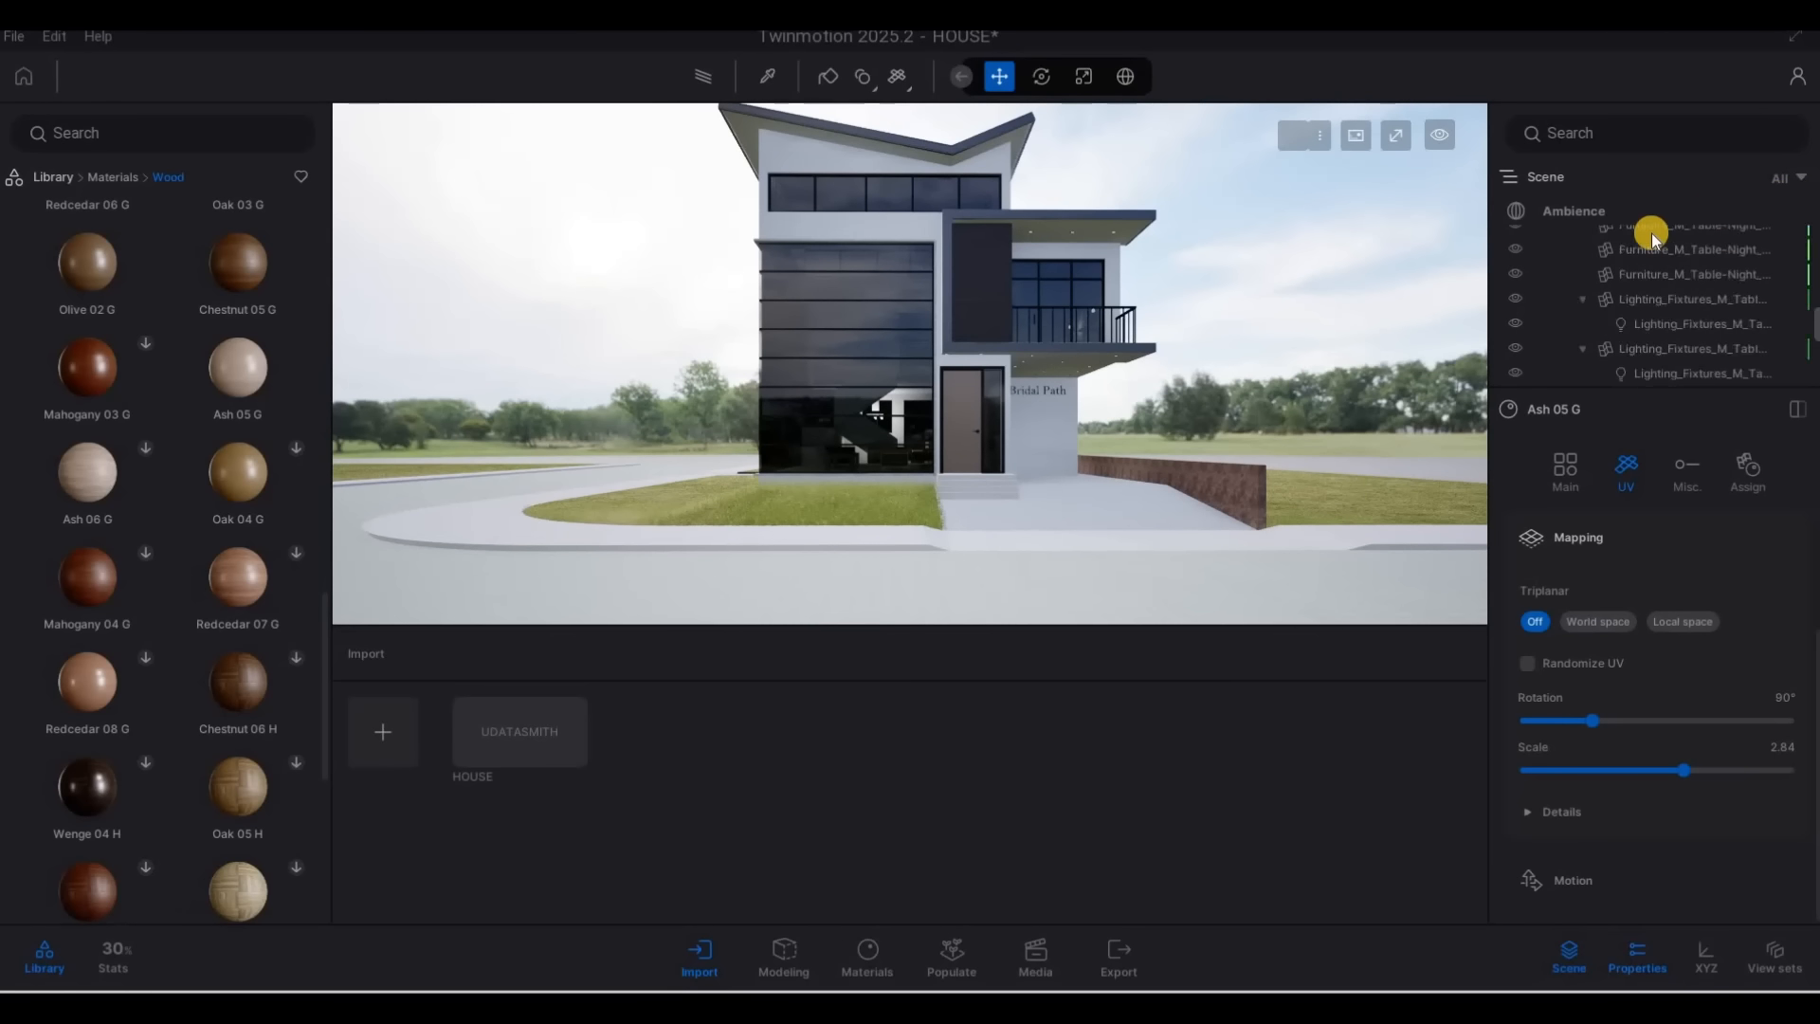
{"action": "left_click", "coordinate": [1602, 212]}
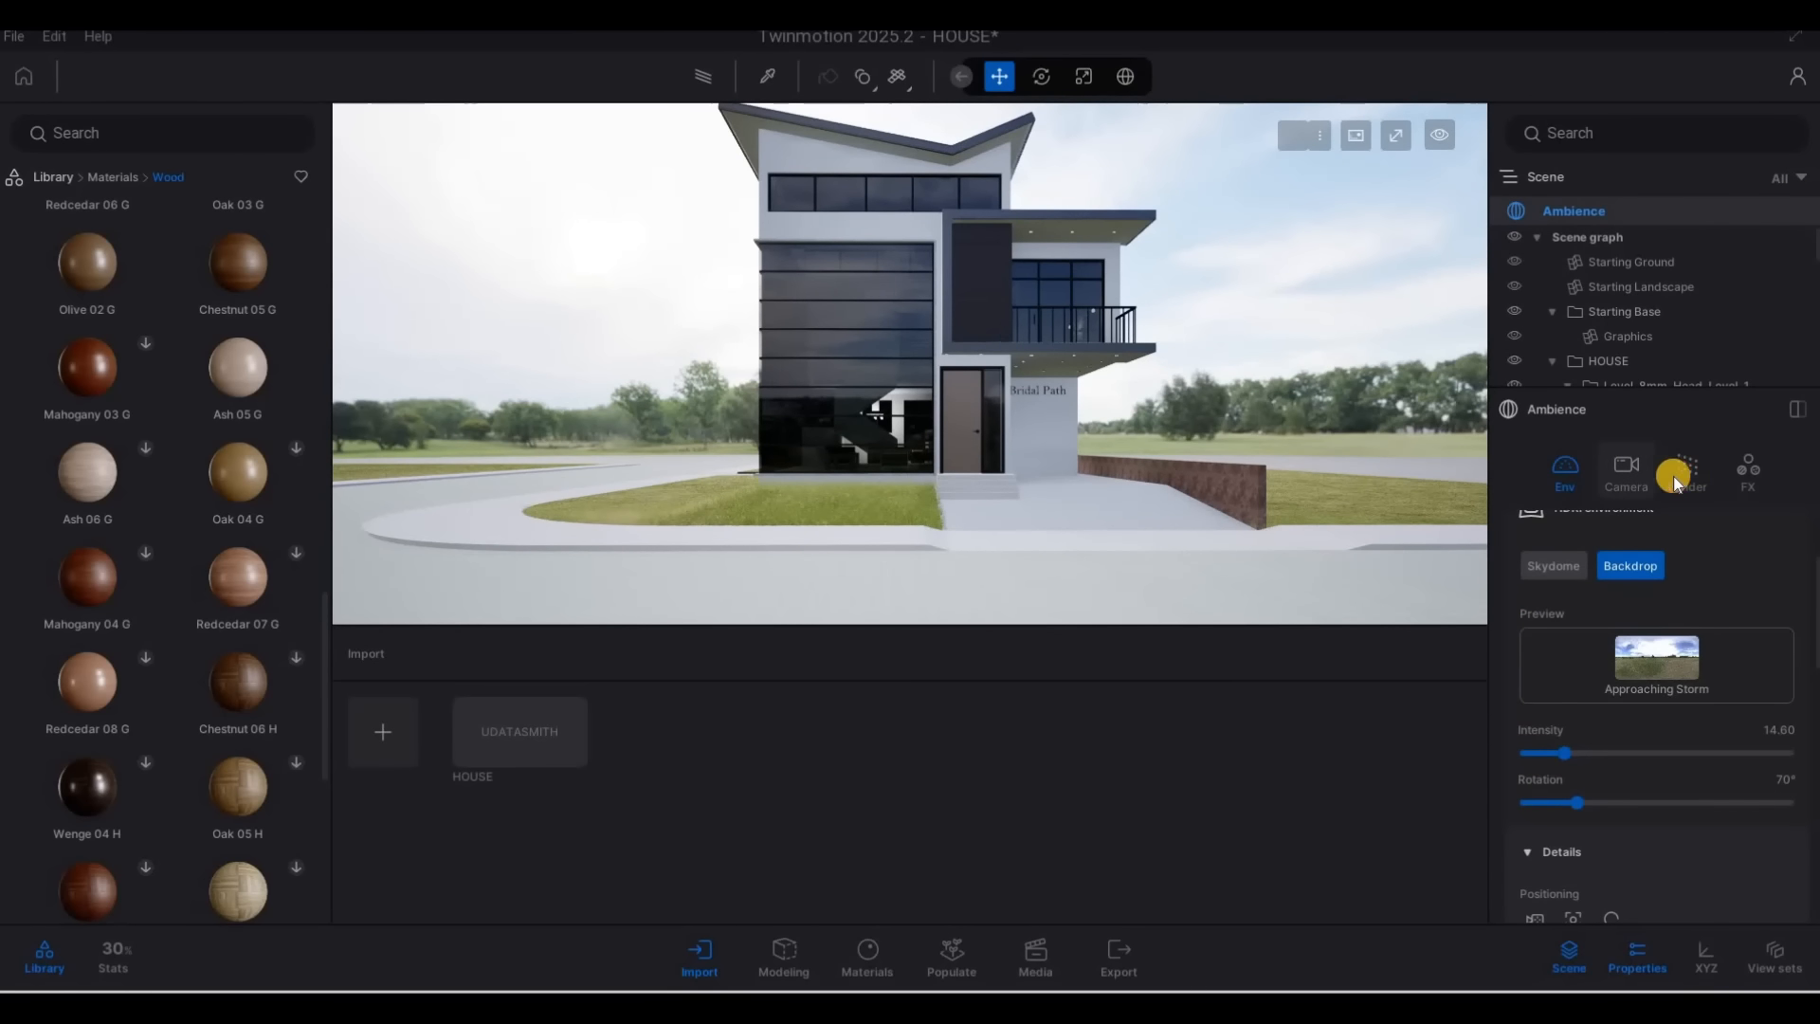
{"action": "left_click", "coordinate": [1678, 474]}
{"action": "left_click", "coordinate": [1627, 521]}
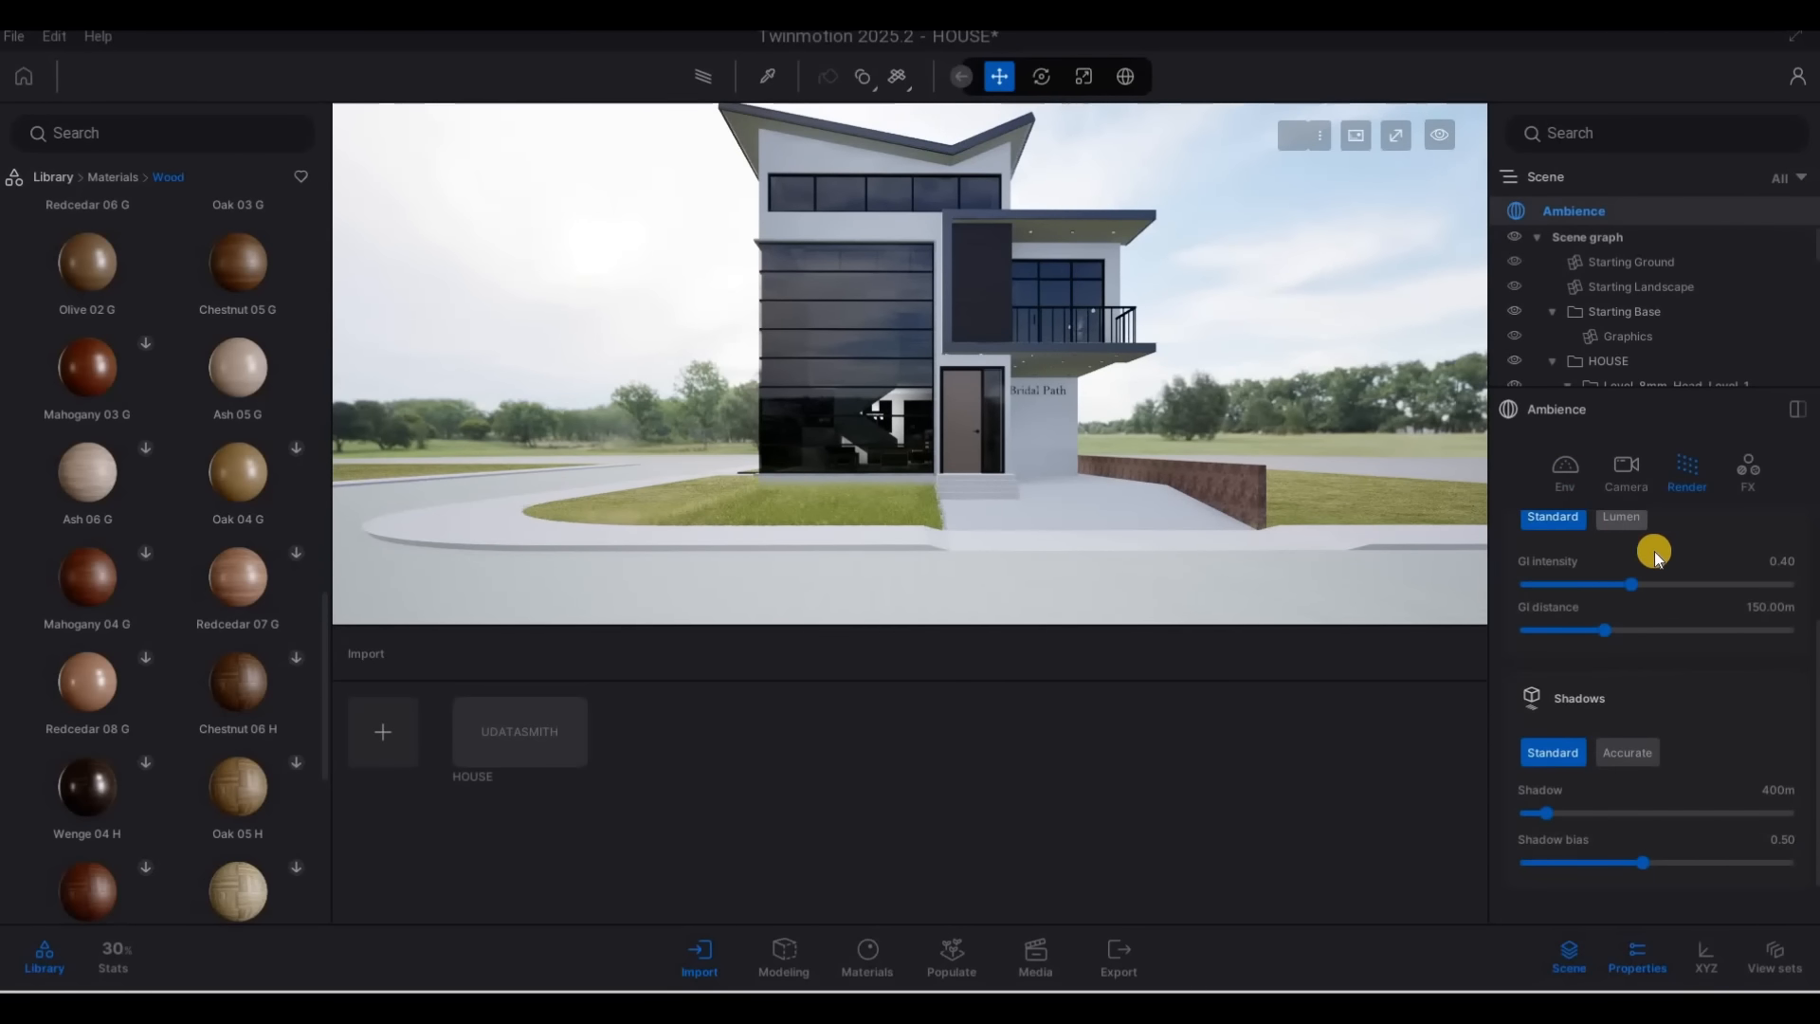
{"action": "scroll", "coordinate": [1673, 643], "scroll_direction": "up", "scroll_amount": 3}
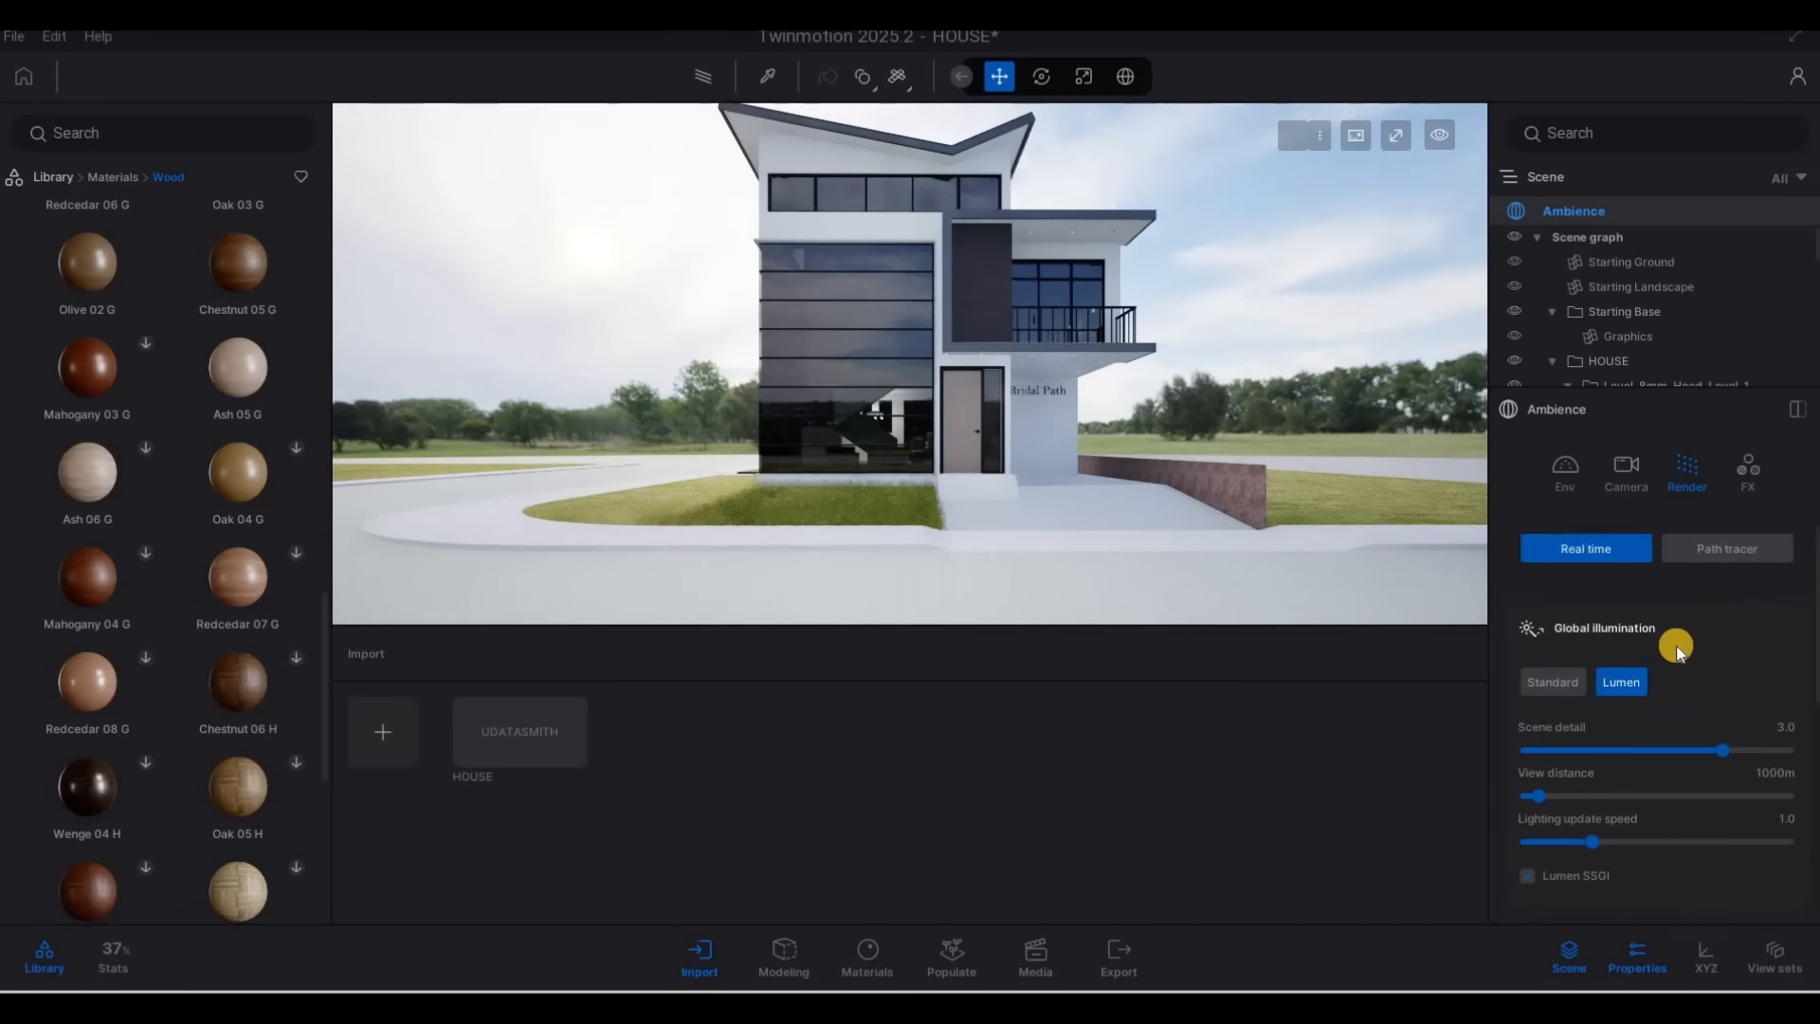
Set the Path tracer quality to Low, preview the house, and return to real-time rendering
{"action": "left_click", "coordinate": [1720, 554]}
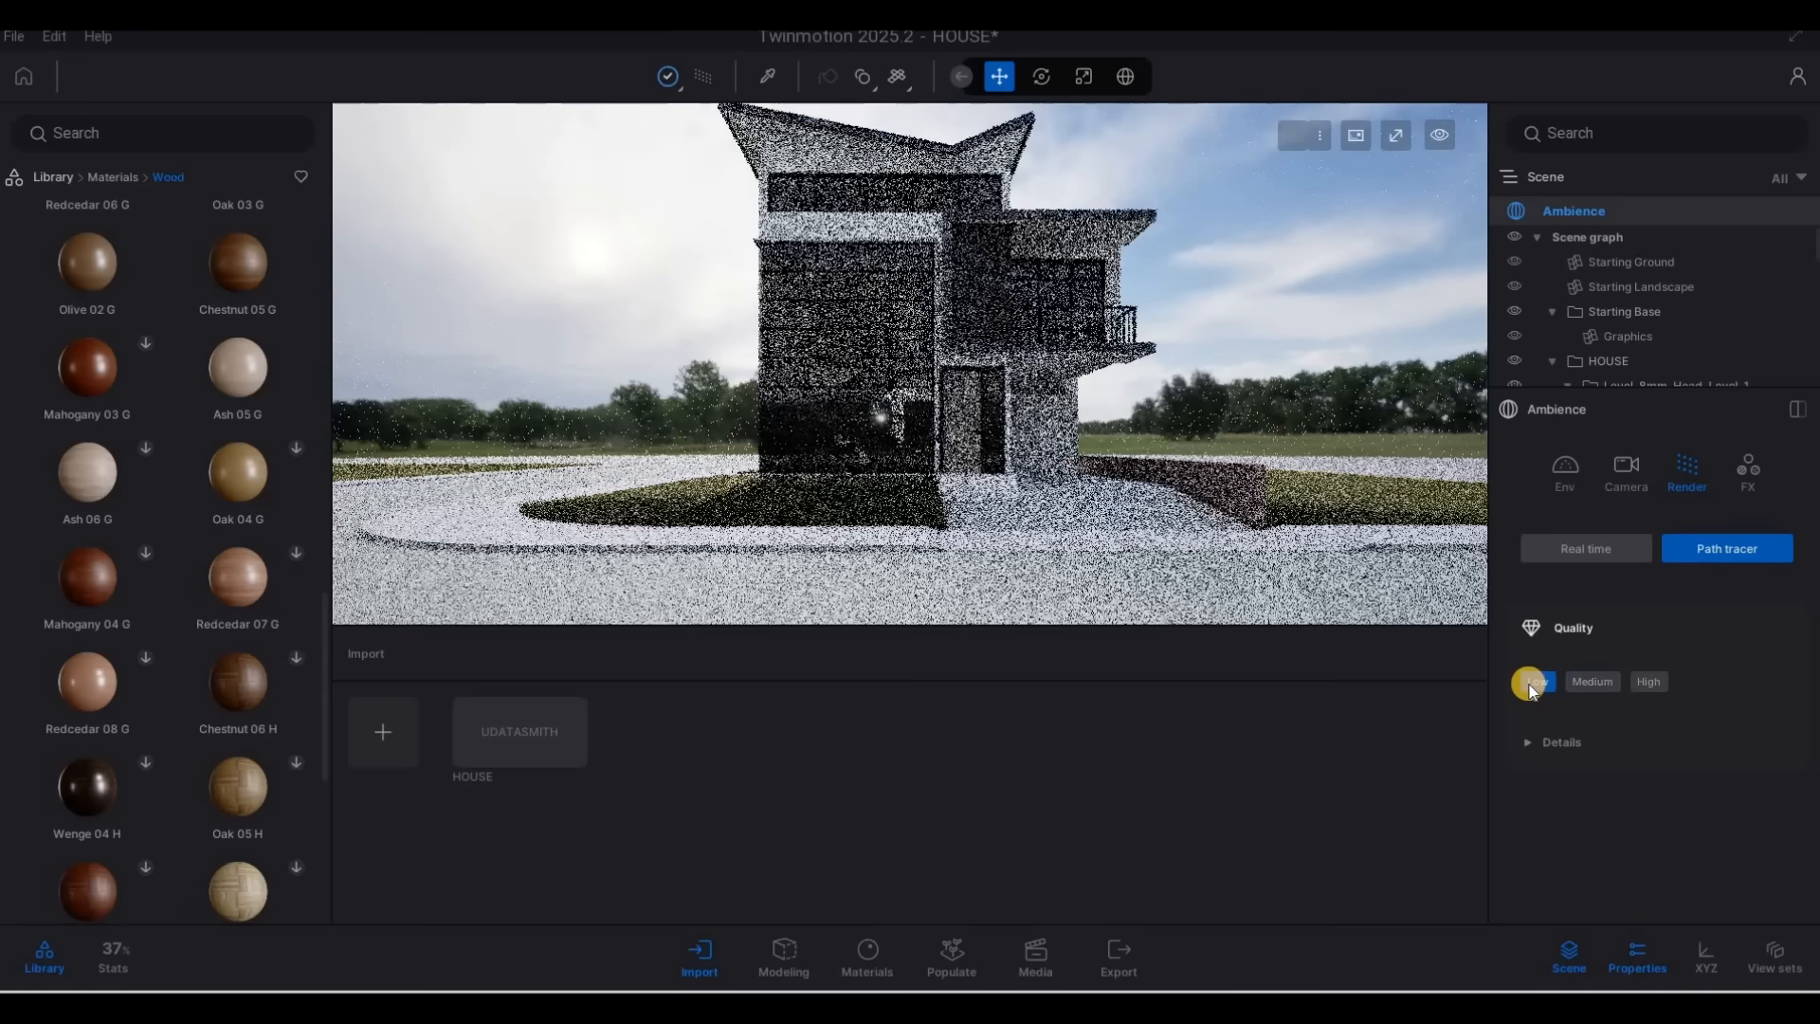
{"action": "left_click", "coordinate": [1533, 683]}
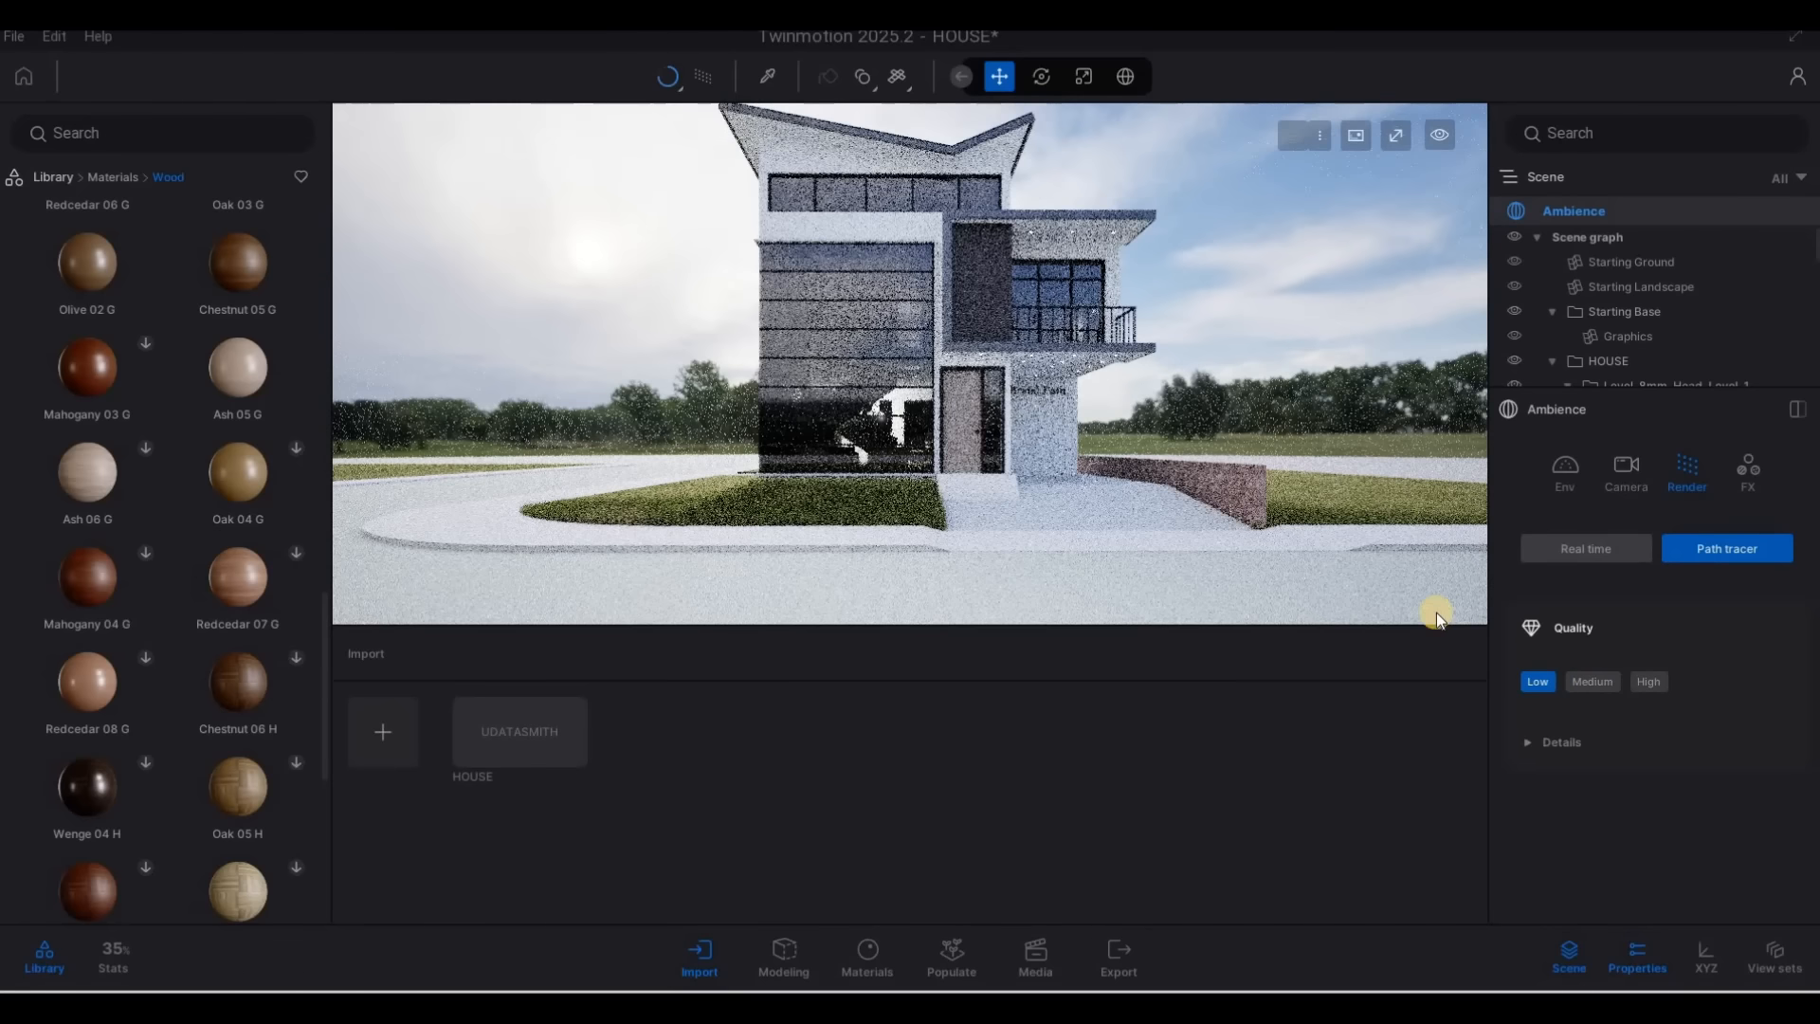
{"action": "left_click", "coordinate": [706, 75]}
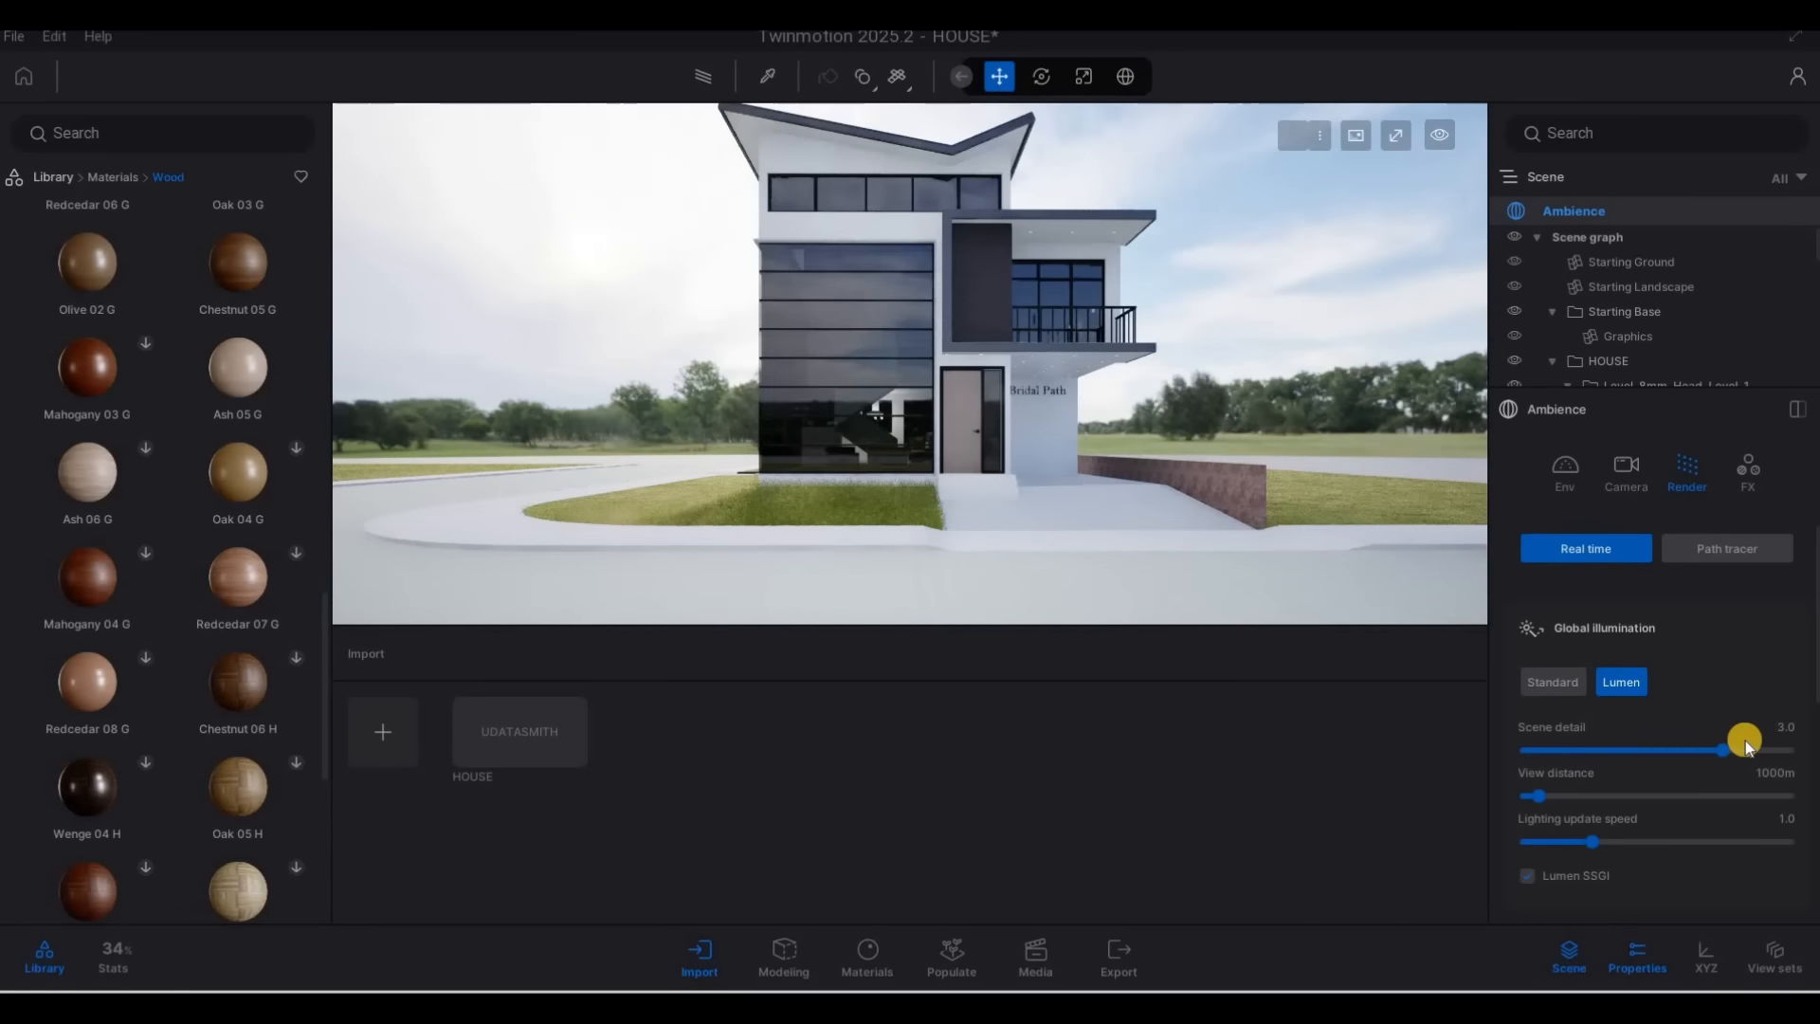
Review the Lumen and environment settings and lower the Approaching Storm backdrop's intensity to 3.65
{"action": "scroll", "coordinate": [1621, 780], "scroll_direction": "down", "scroll_amount": 1}
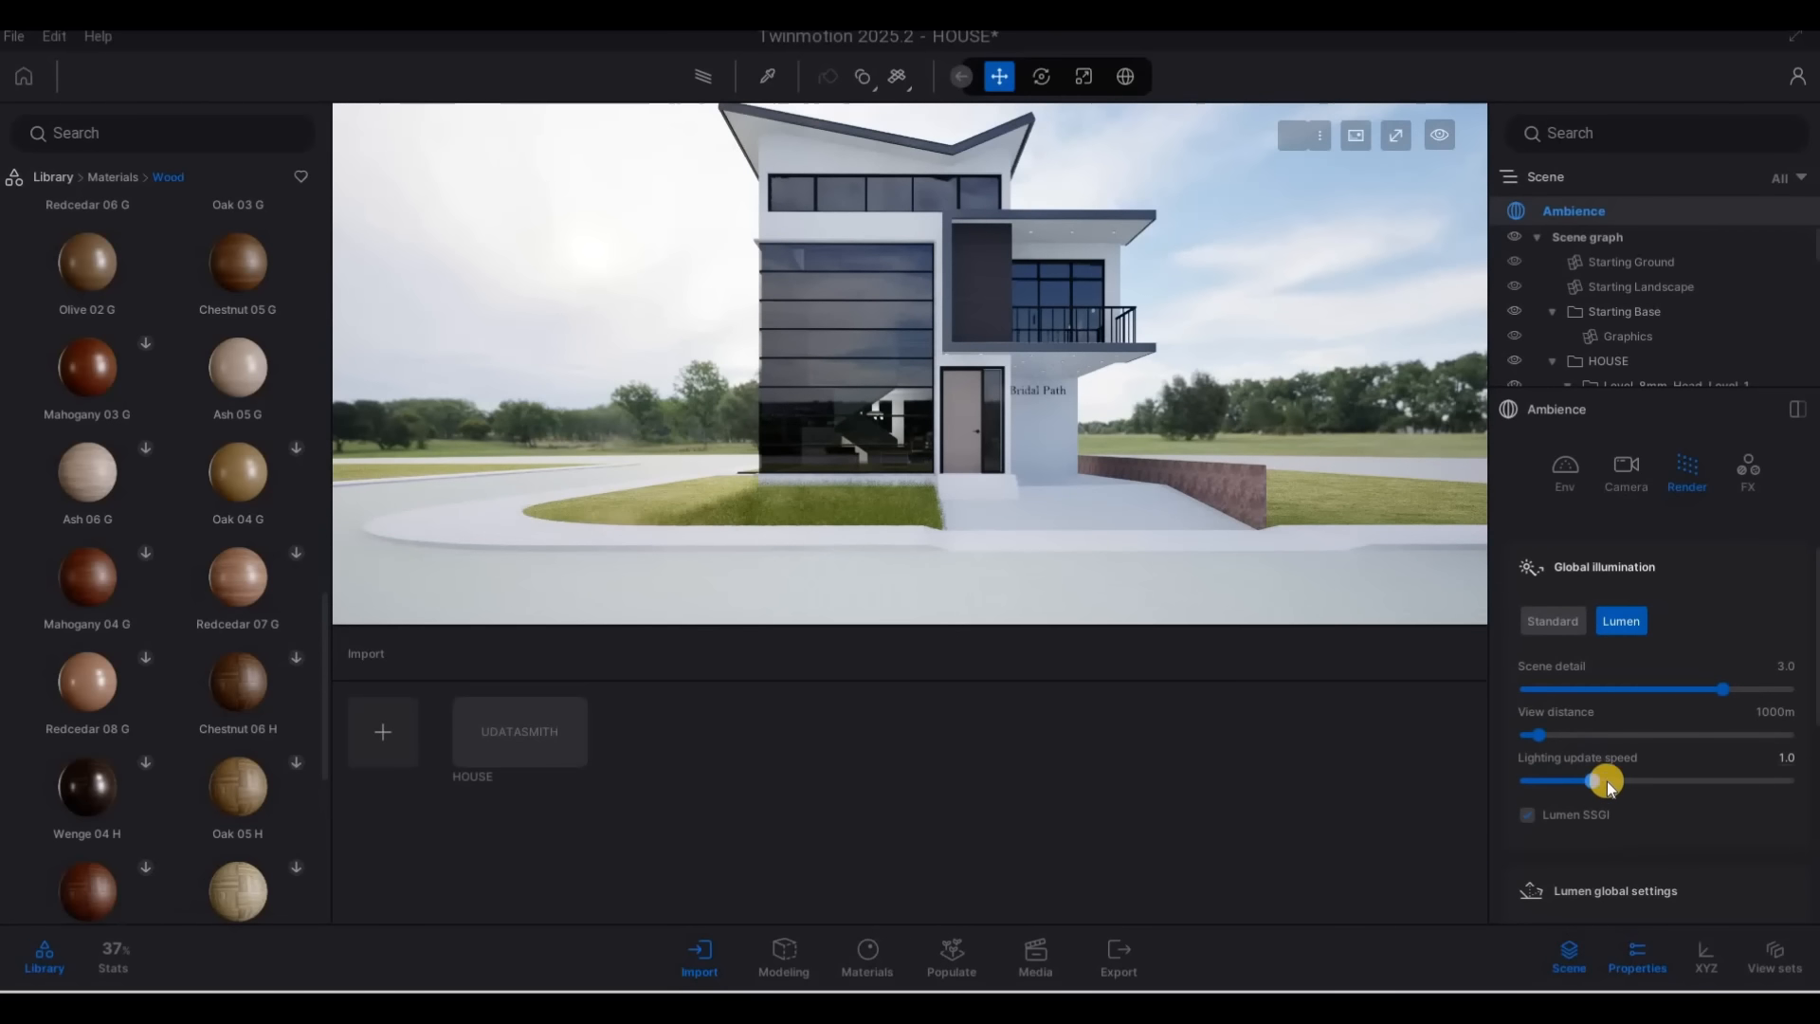
{"action": "scroll", "coordinate": [1697, 777], "scroll_direction": "down", "scroll_amount": 4}
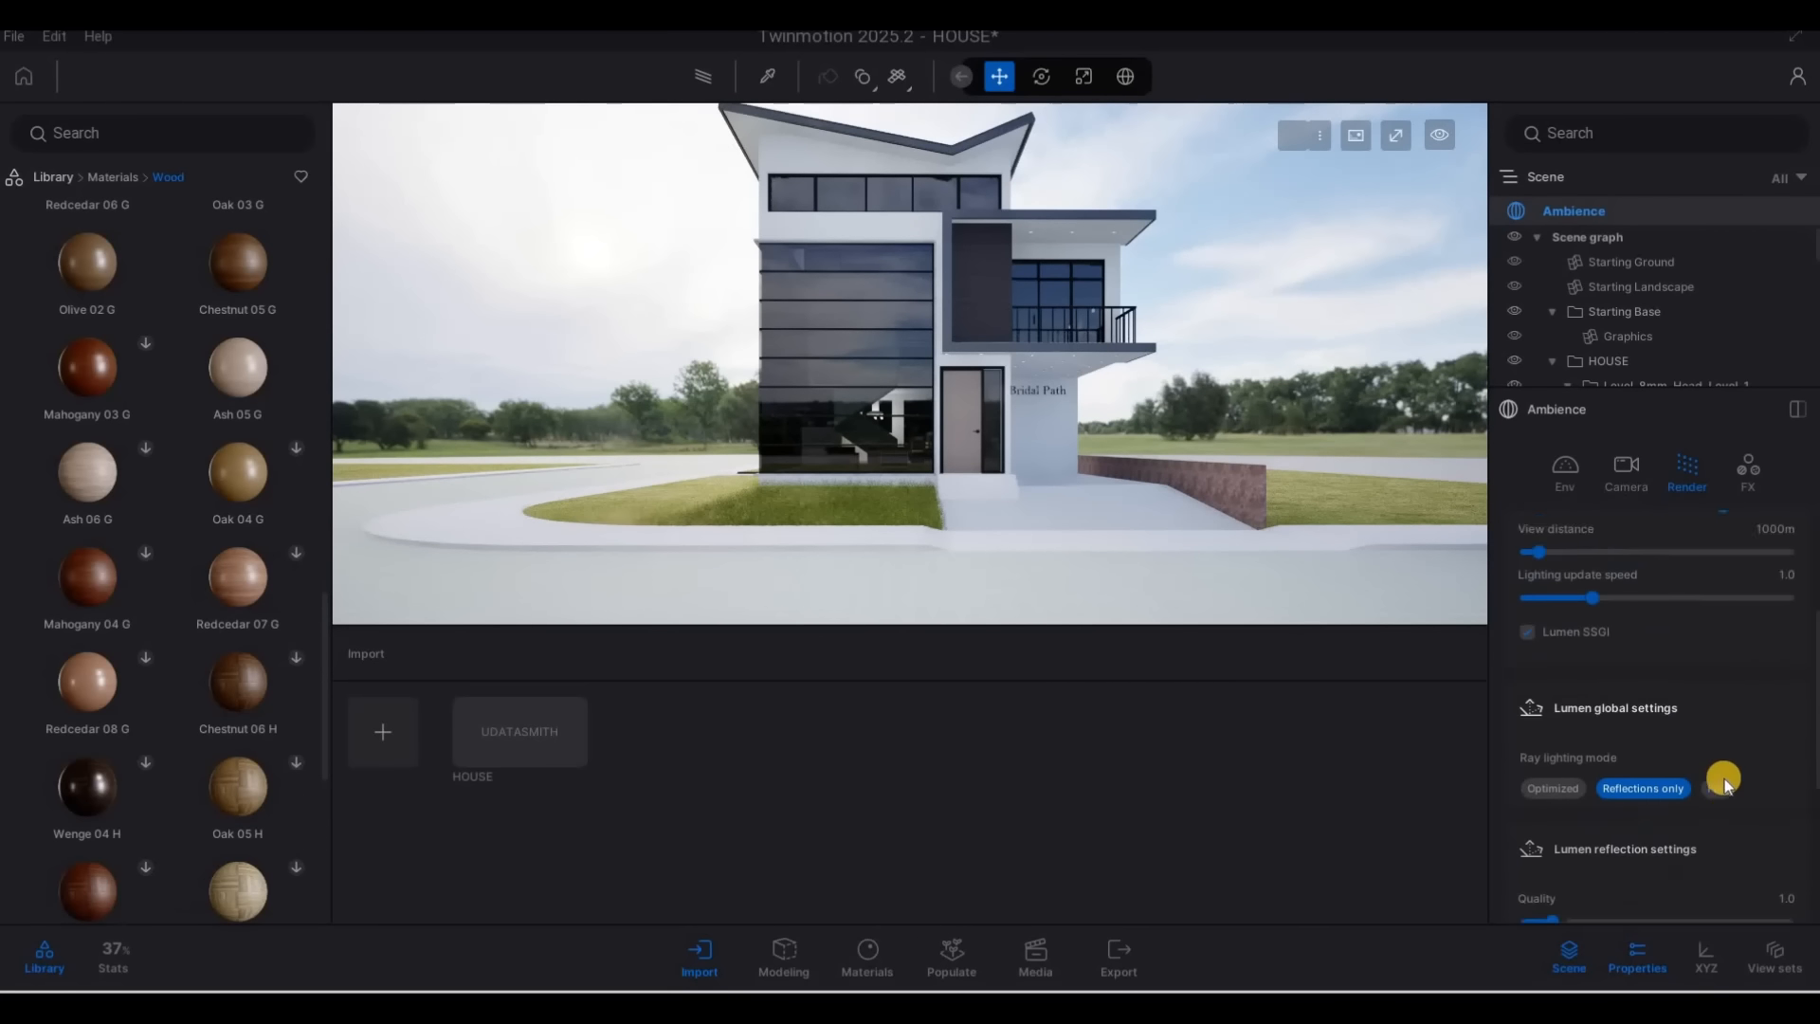
{"action": "scroll", "coordinate": [1715, 773], "scroll_direction": "down", "scroll_amount": 2}
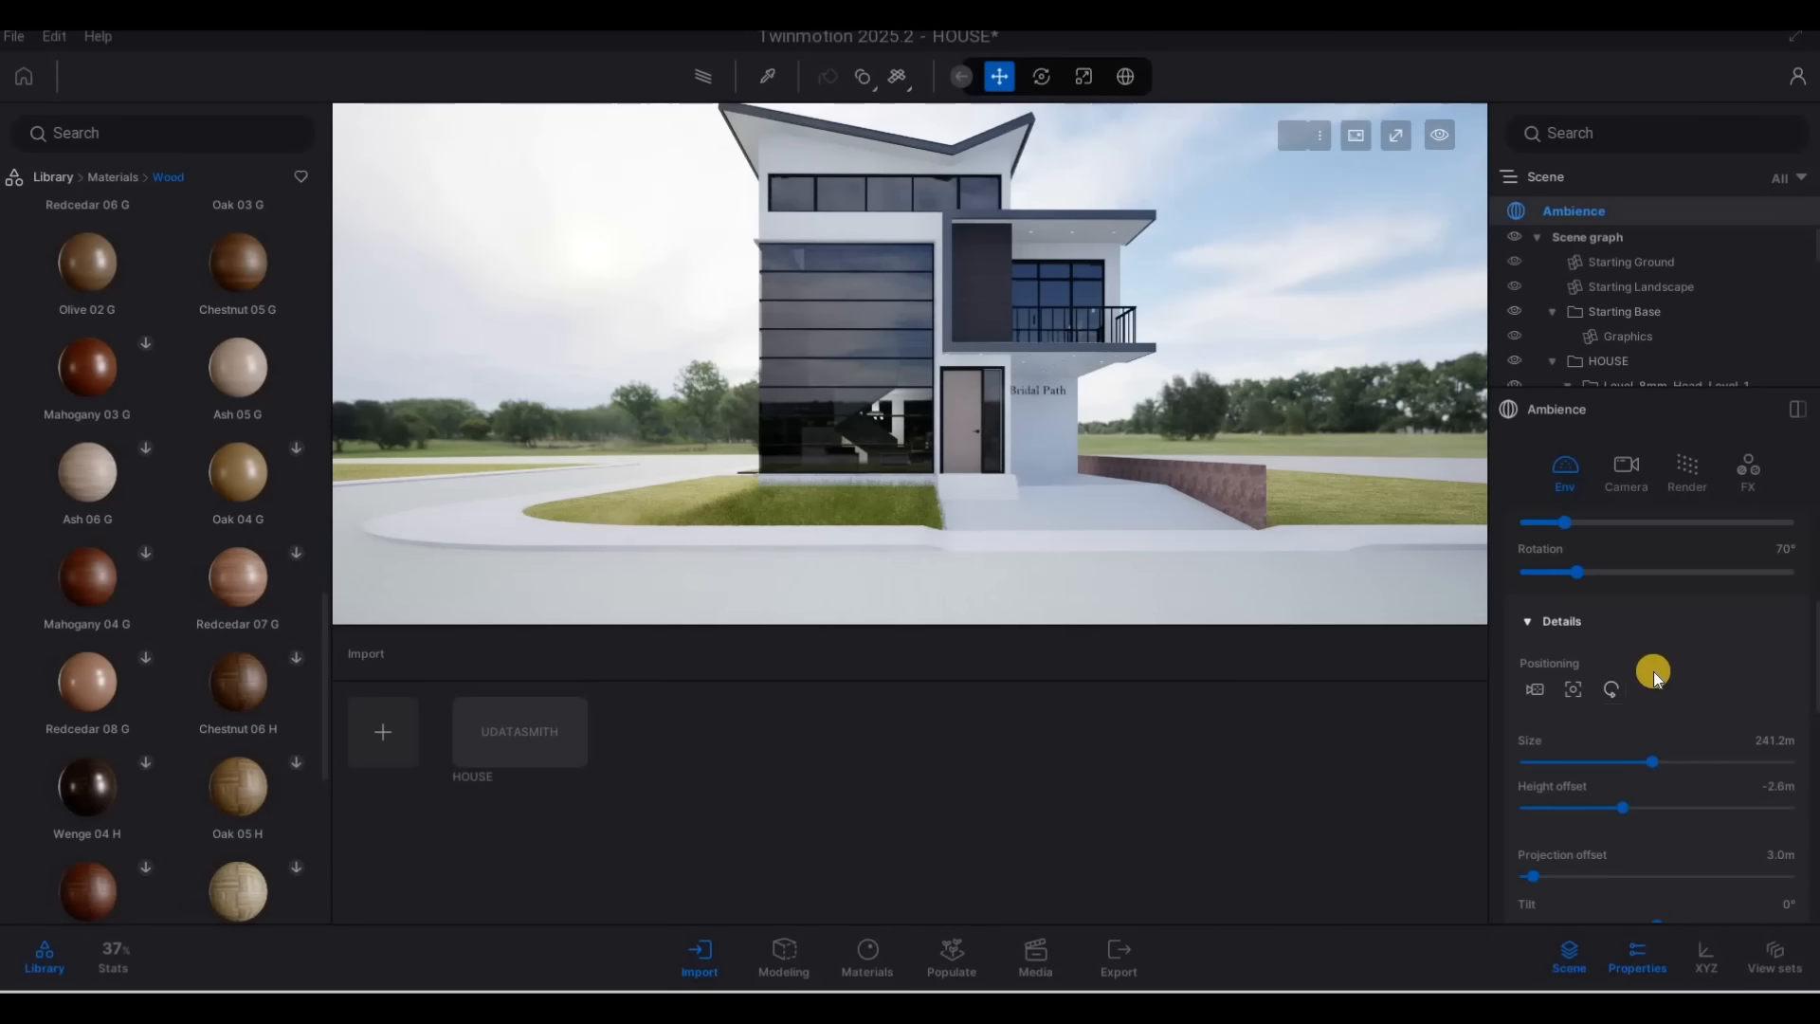
{"action": "scroll", "coordinate": [1651, 736], "scroll_direction": "down", "scroll_amount": 3}
{"action": "scroll", "coordinate": [1655, 745], "scroll_direction": "up", "scroll_amount": 4}
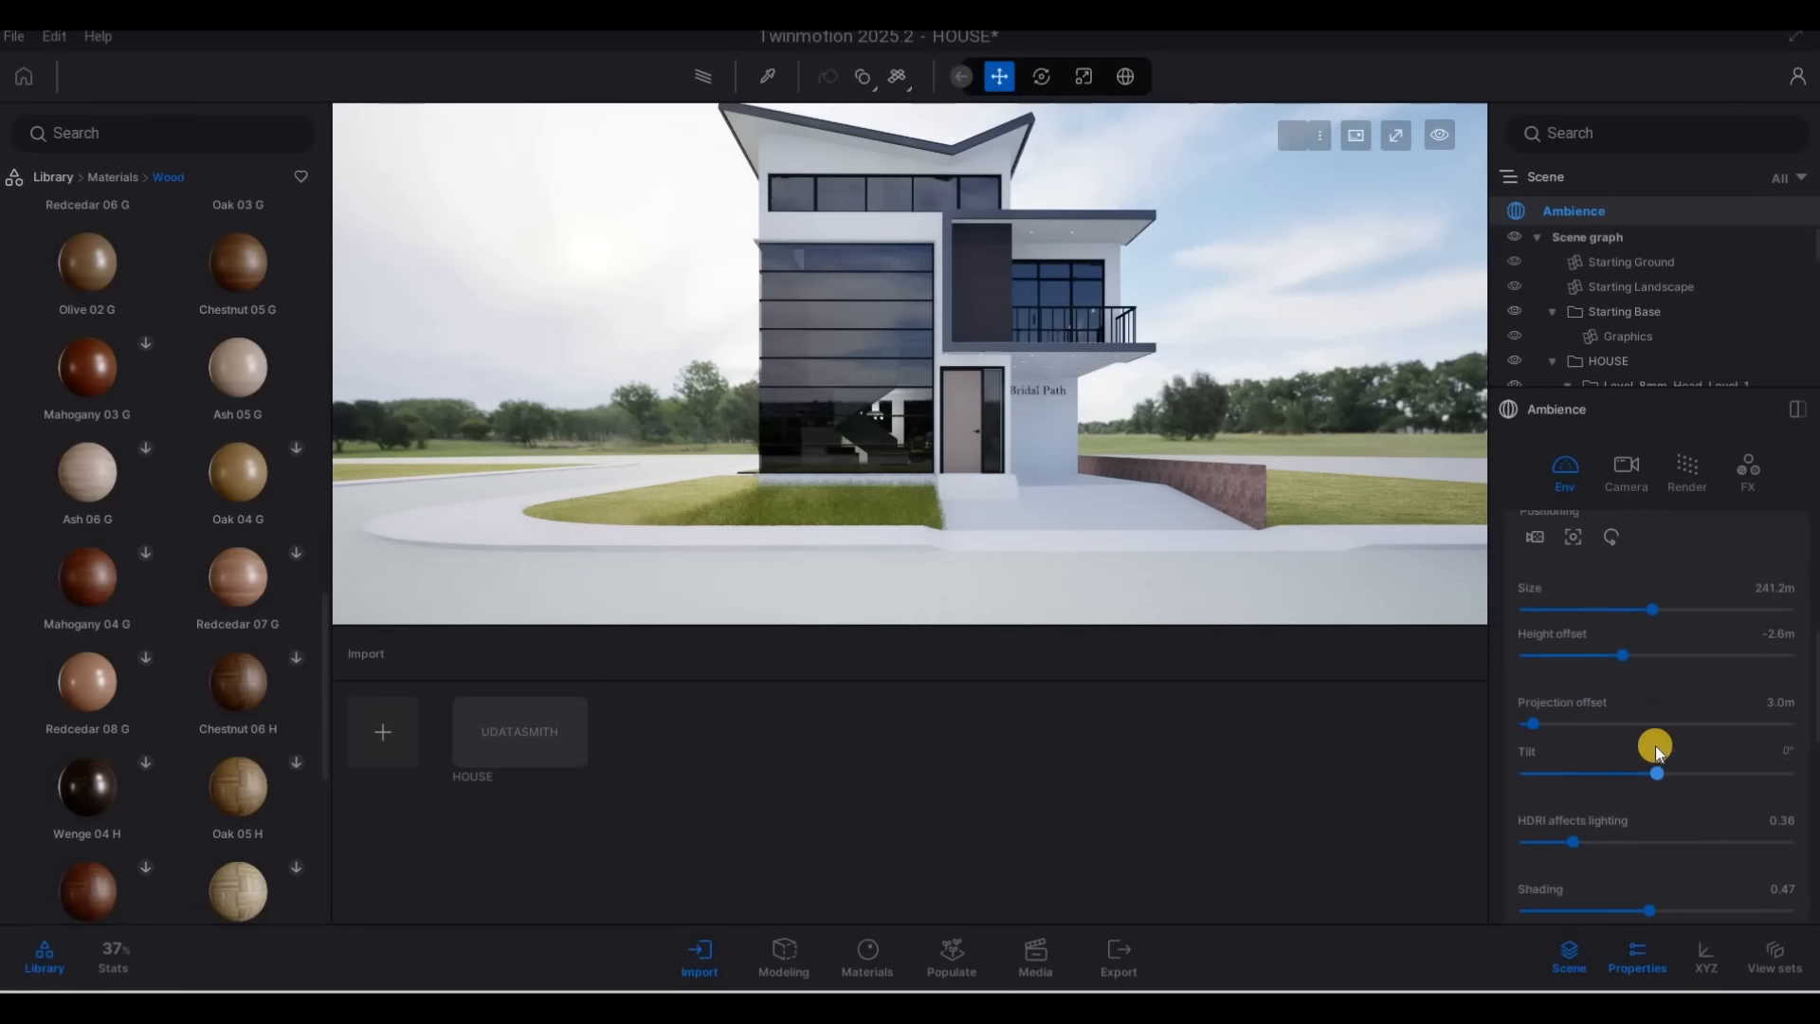
{"action": "scroll", "coordinate": [1670, 762], "scroll_direction": "up", "scroll_amount": 3}
{"action": "scroll", "coordinate": [1565, 741], "scroll_direction": "down", "scroll_amount": 1}
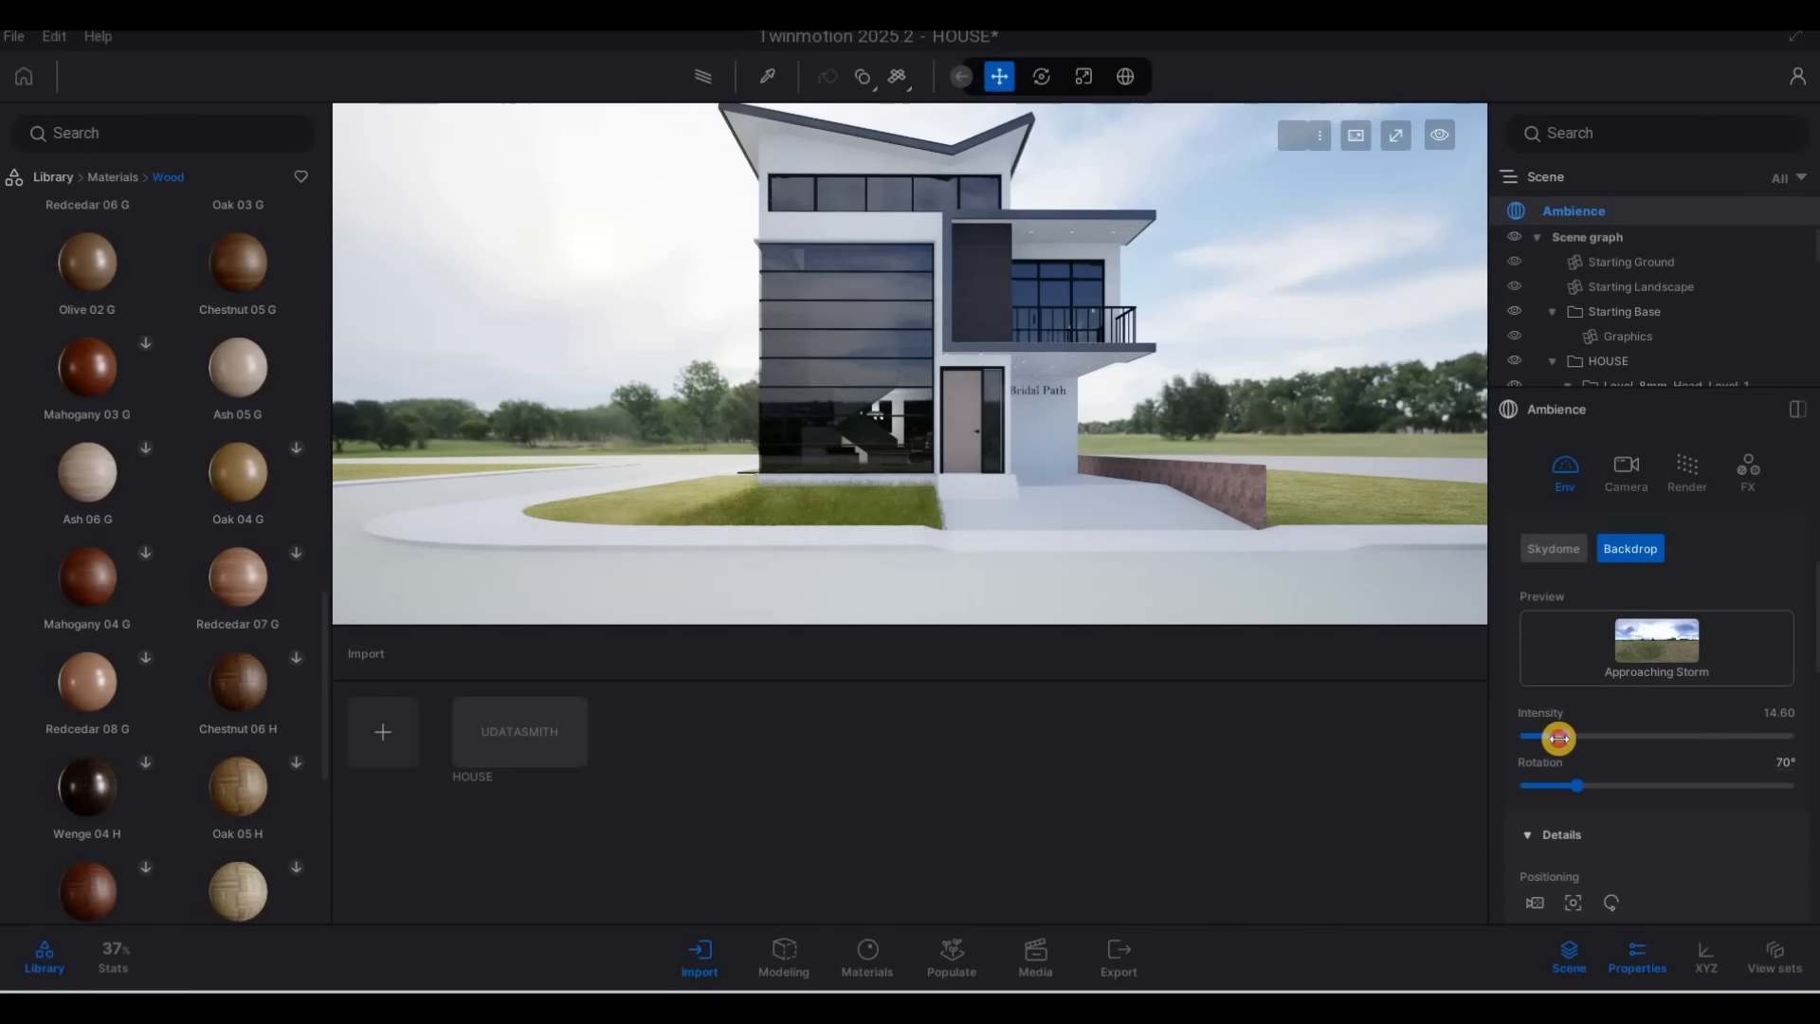
{"action": "left_click_drag", "start_coordinate": [1543, 737], "coordinate": [1535, 739]}
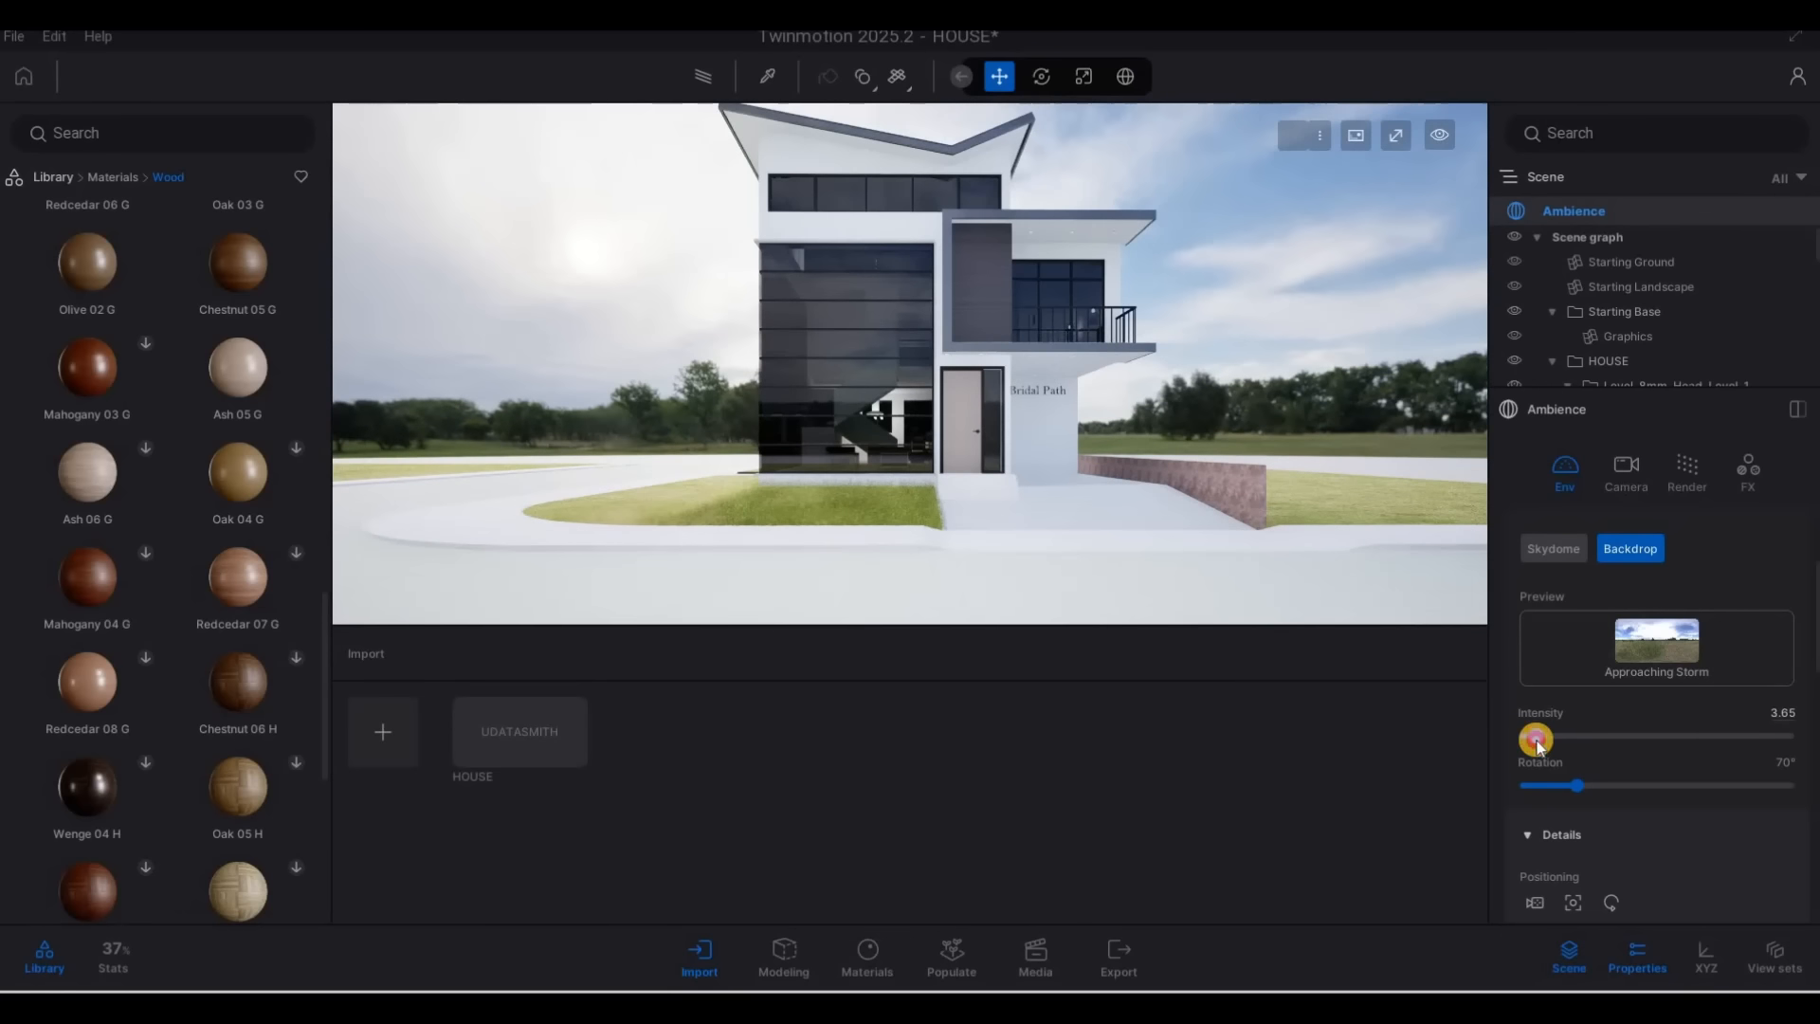
Reduce how strongly the HDRI affects lighting and render the front view with the Path tracer
{"action": "scroll", "coordinate": [1615, 804], "scroll_direction": "down", "scroll_amount": 2}
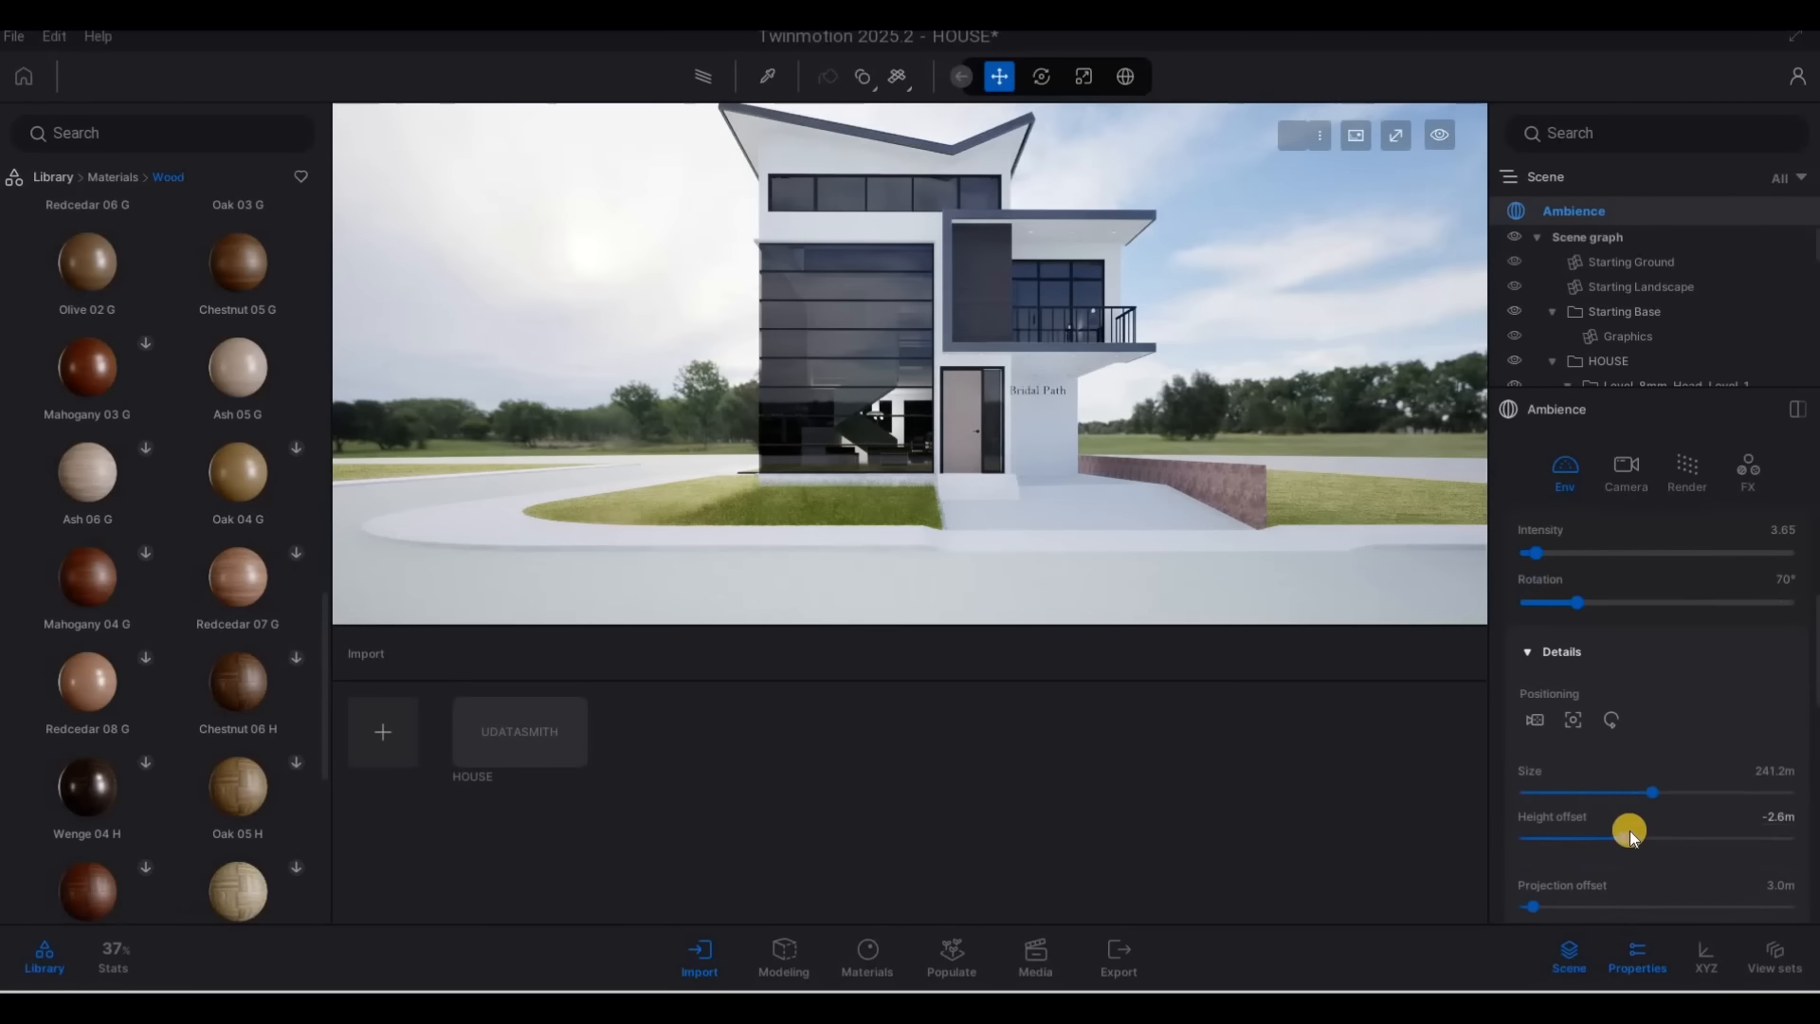
{"action": "scroll", "coordinate": [1634, 822], "scroll_direction": "down", "scroll_amount": 3}
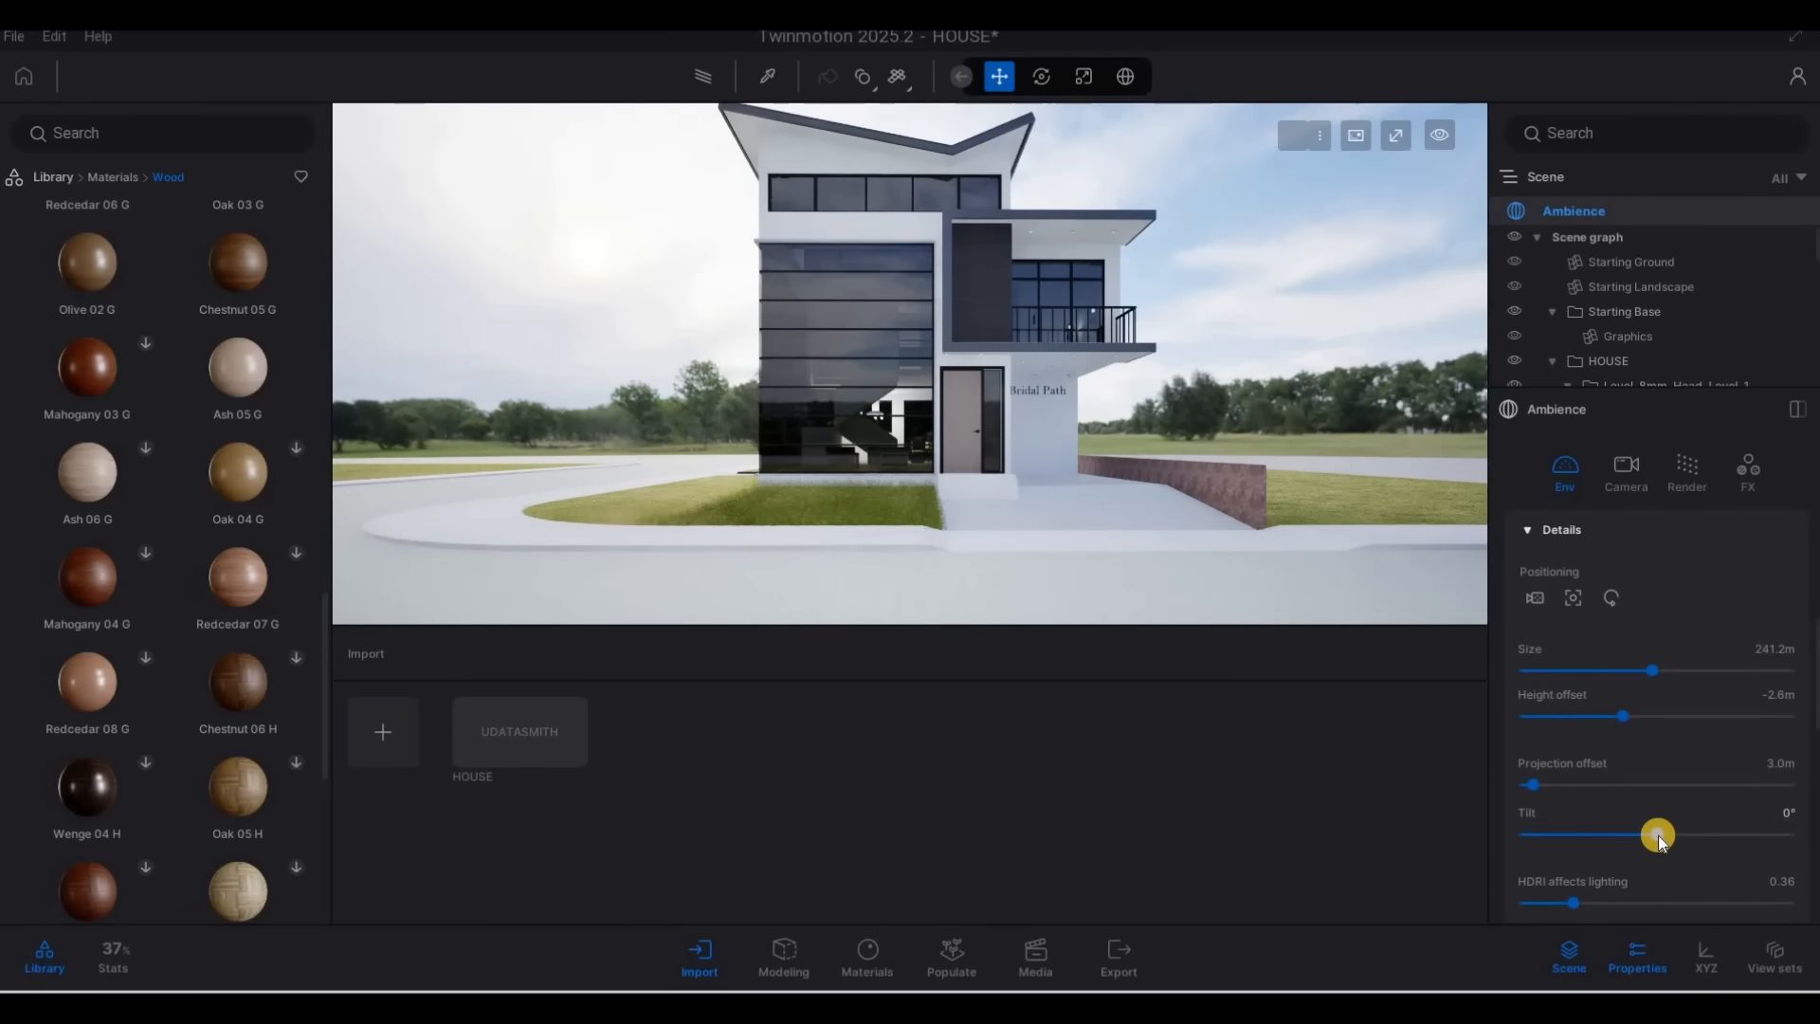
{"action": "scroll", "coordinate": [1573, 675], "scroll_direction": "down", "scroll_amount": 2}
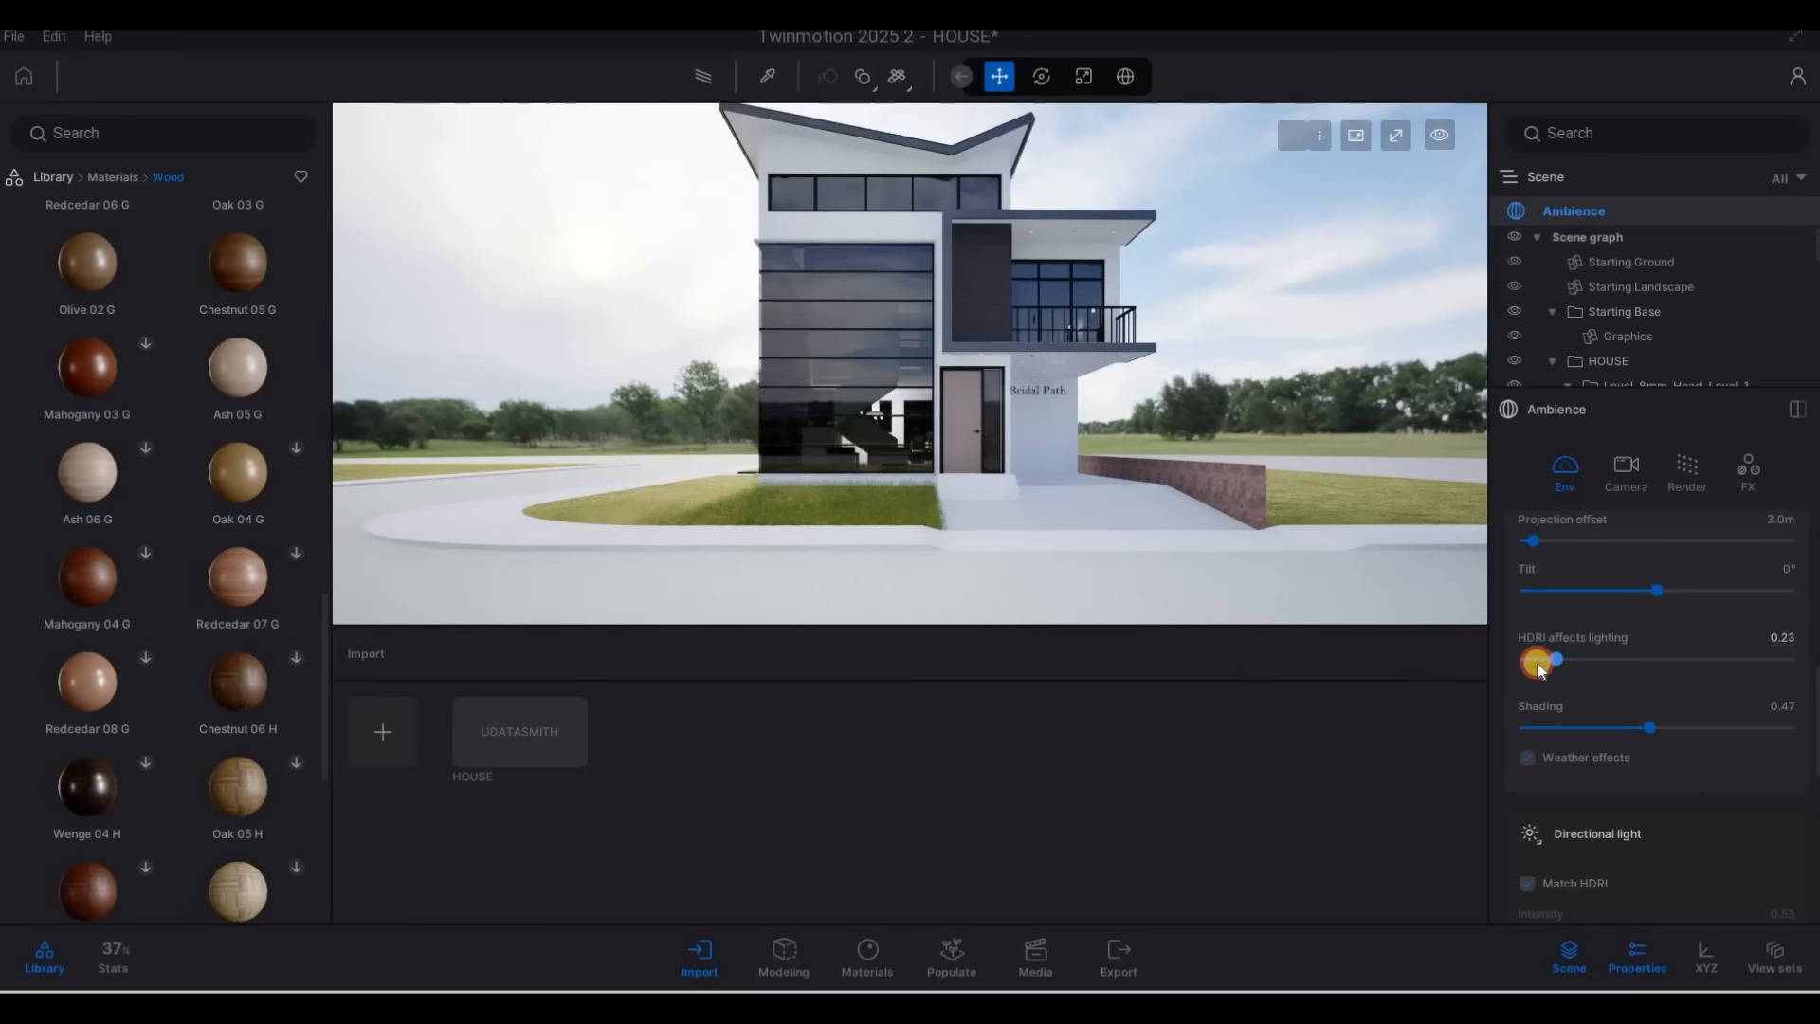
{"action": "left_click", "coordinate": [712, 73]}
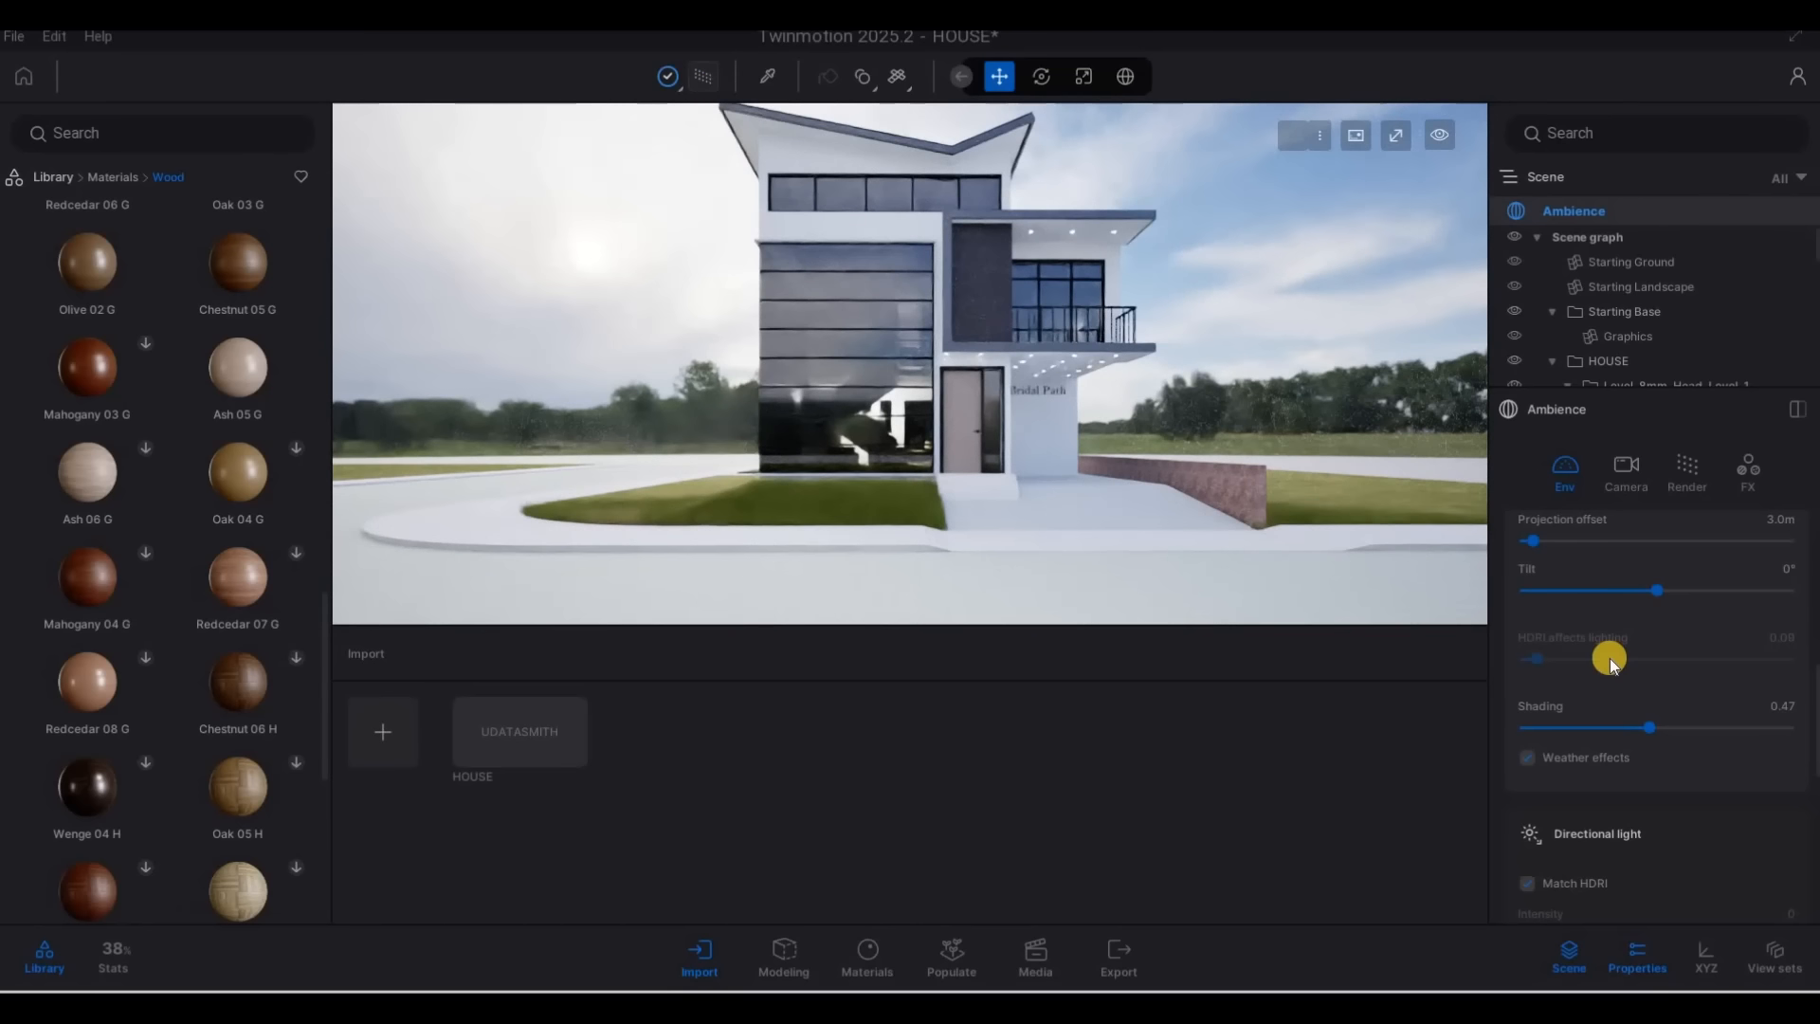
{"action": "scroll", "coordinate": [1611, 658], "scroll_direction": "up", "scroll_amount": 3}
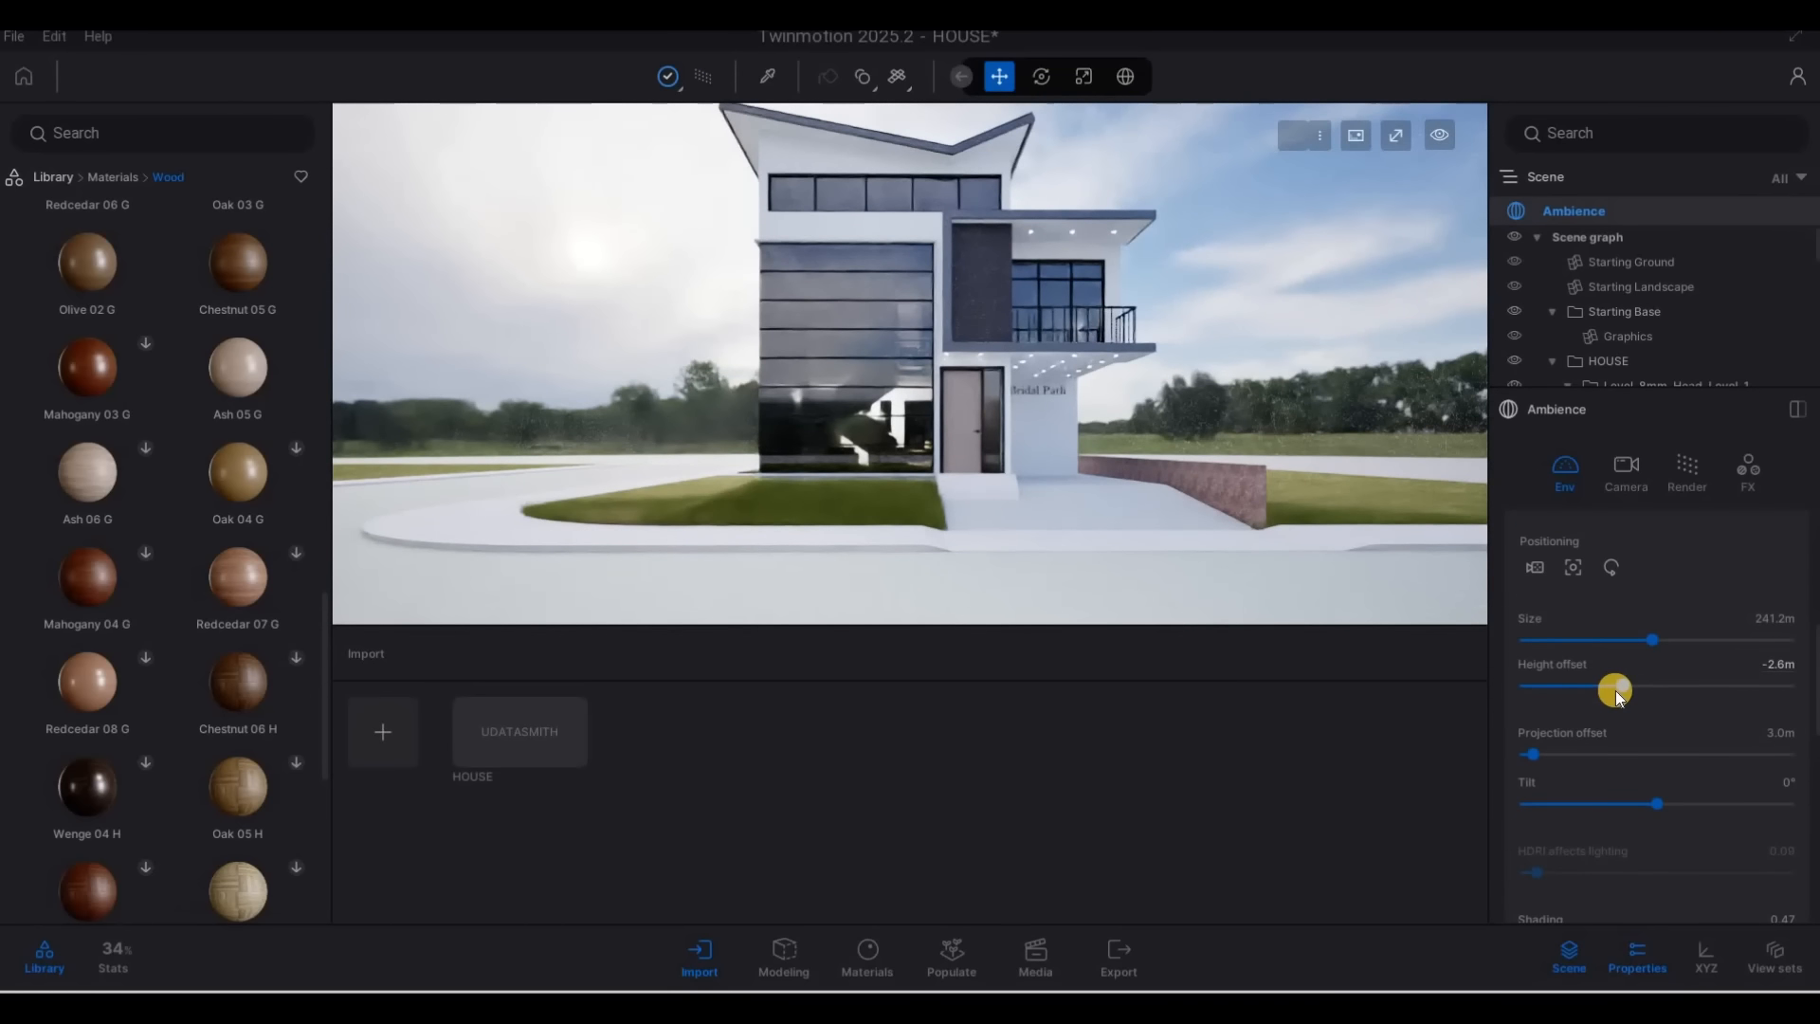
Set the Approaching Storm backdrop's rotation to 143°, and return from Path tracer to real-time rendering
{"action": "scroll", "coordinate": [1584, 718], "scroll_direction": "up", "scroll_amount": 4}
{"action": "left_click_drag", "start_coordinate": [1580, 723], "coordinate": [1634, 726]}
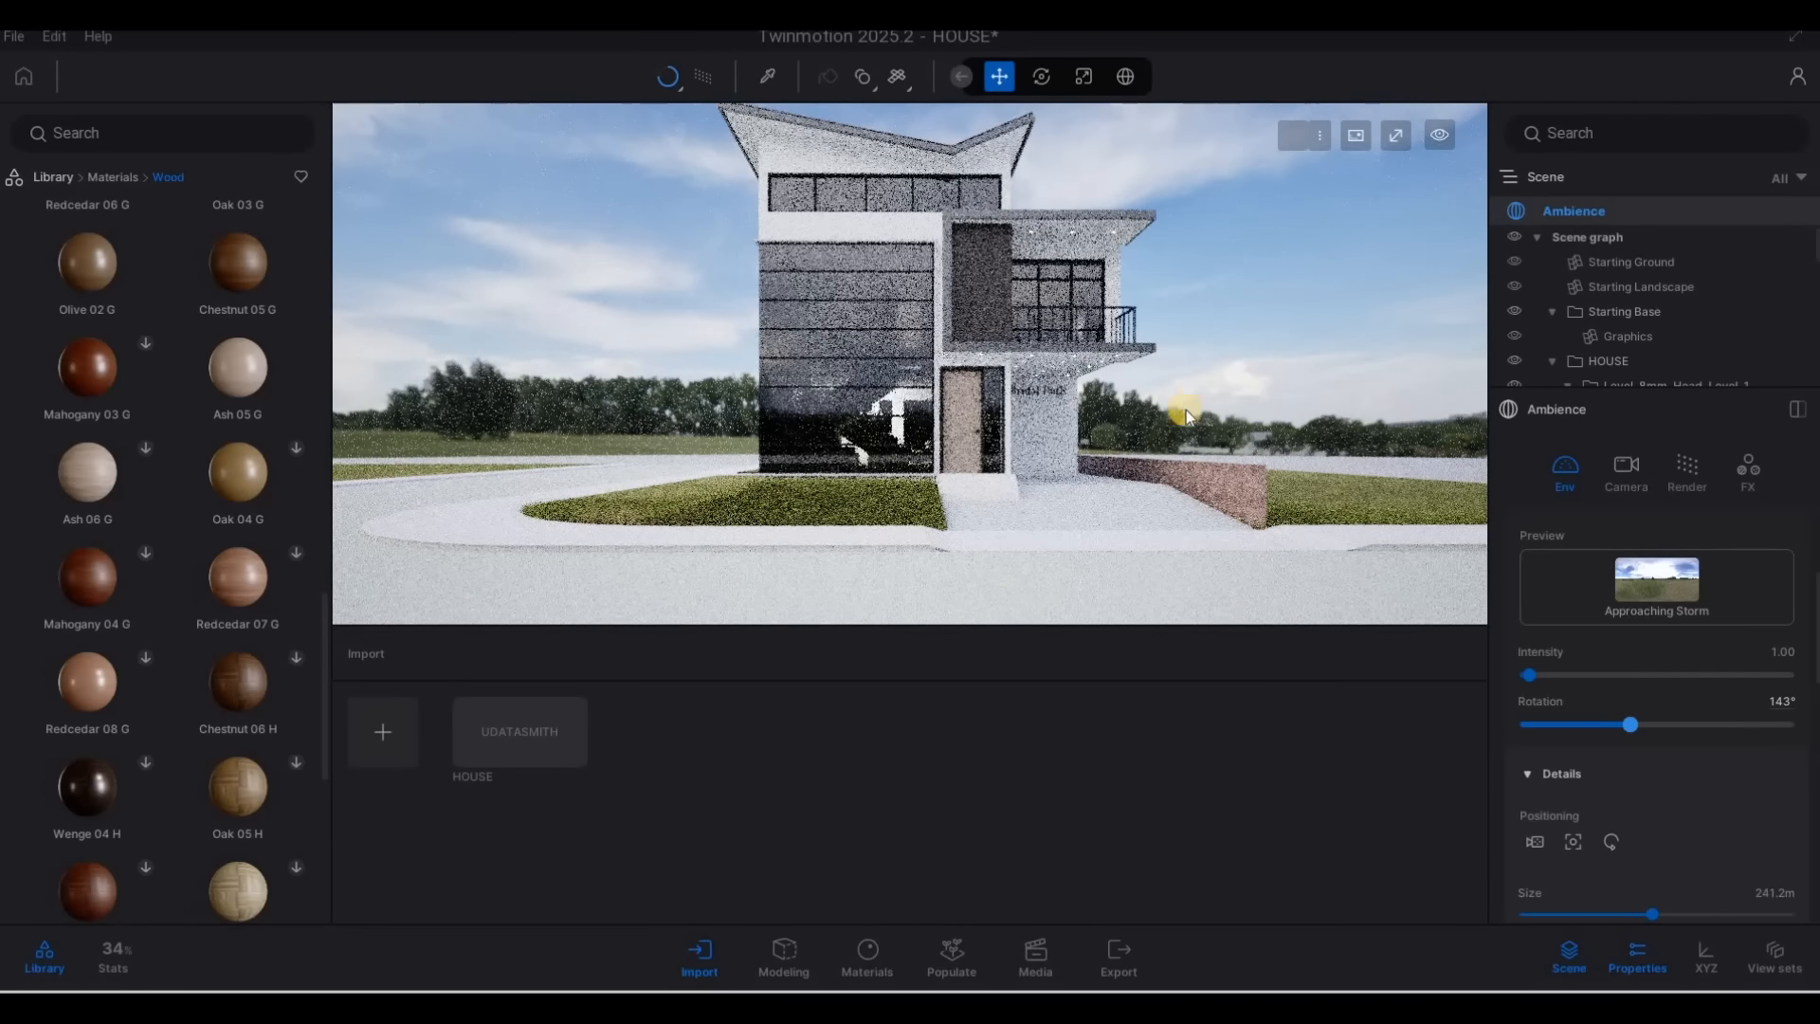
{"action": "key", "text": "Escape"}
{"action": "key", "text": "Escape"}
{"action": "key", "text": "Escape"}
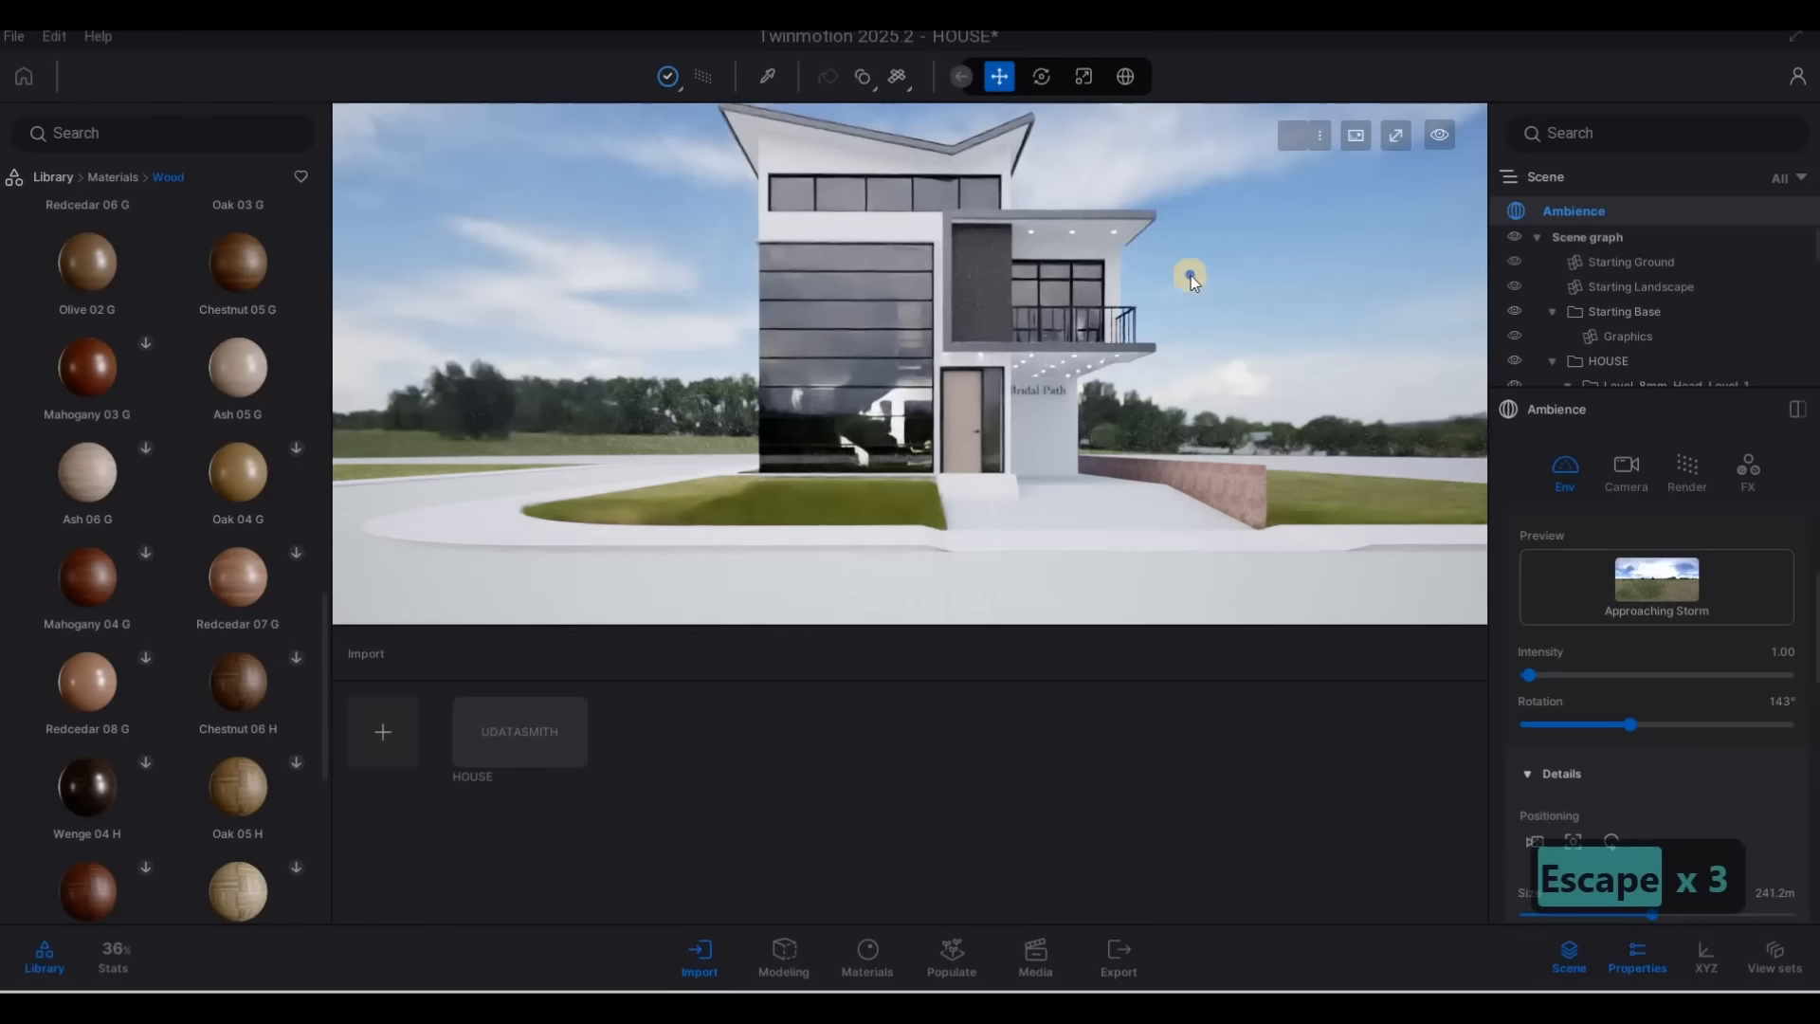
{"action": "right_click_drag", "start_coordinate": [1173, 149], "coordinate": [1164, 197]}
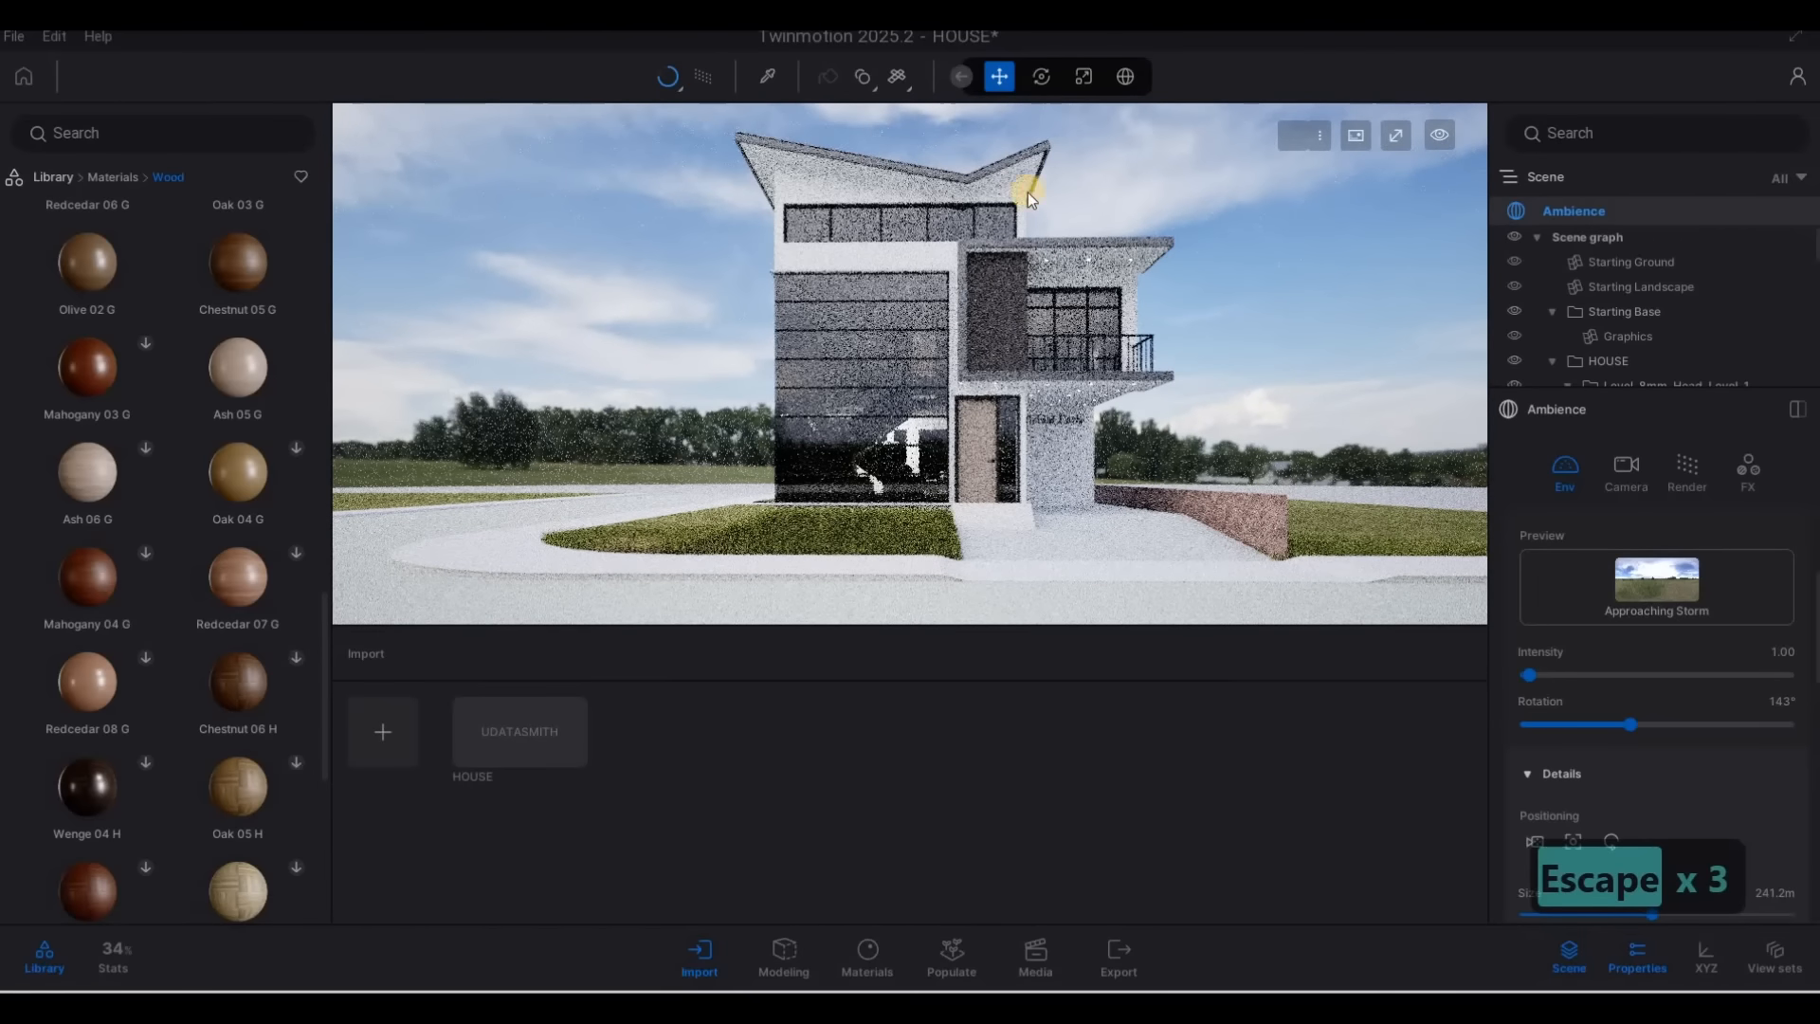
{"action": "left_click", "coordinate": [709, 81]}
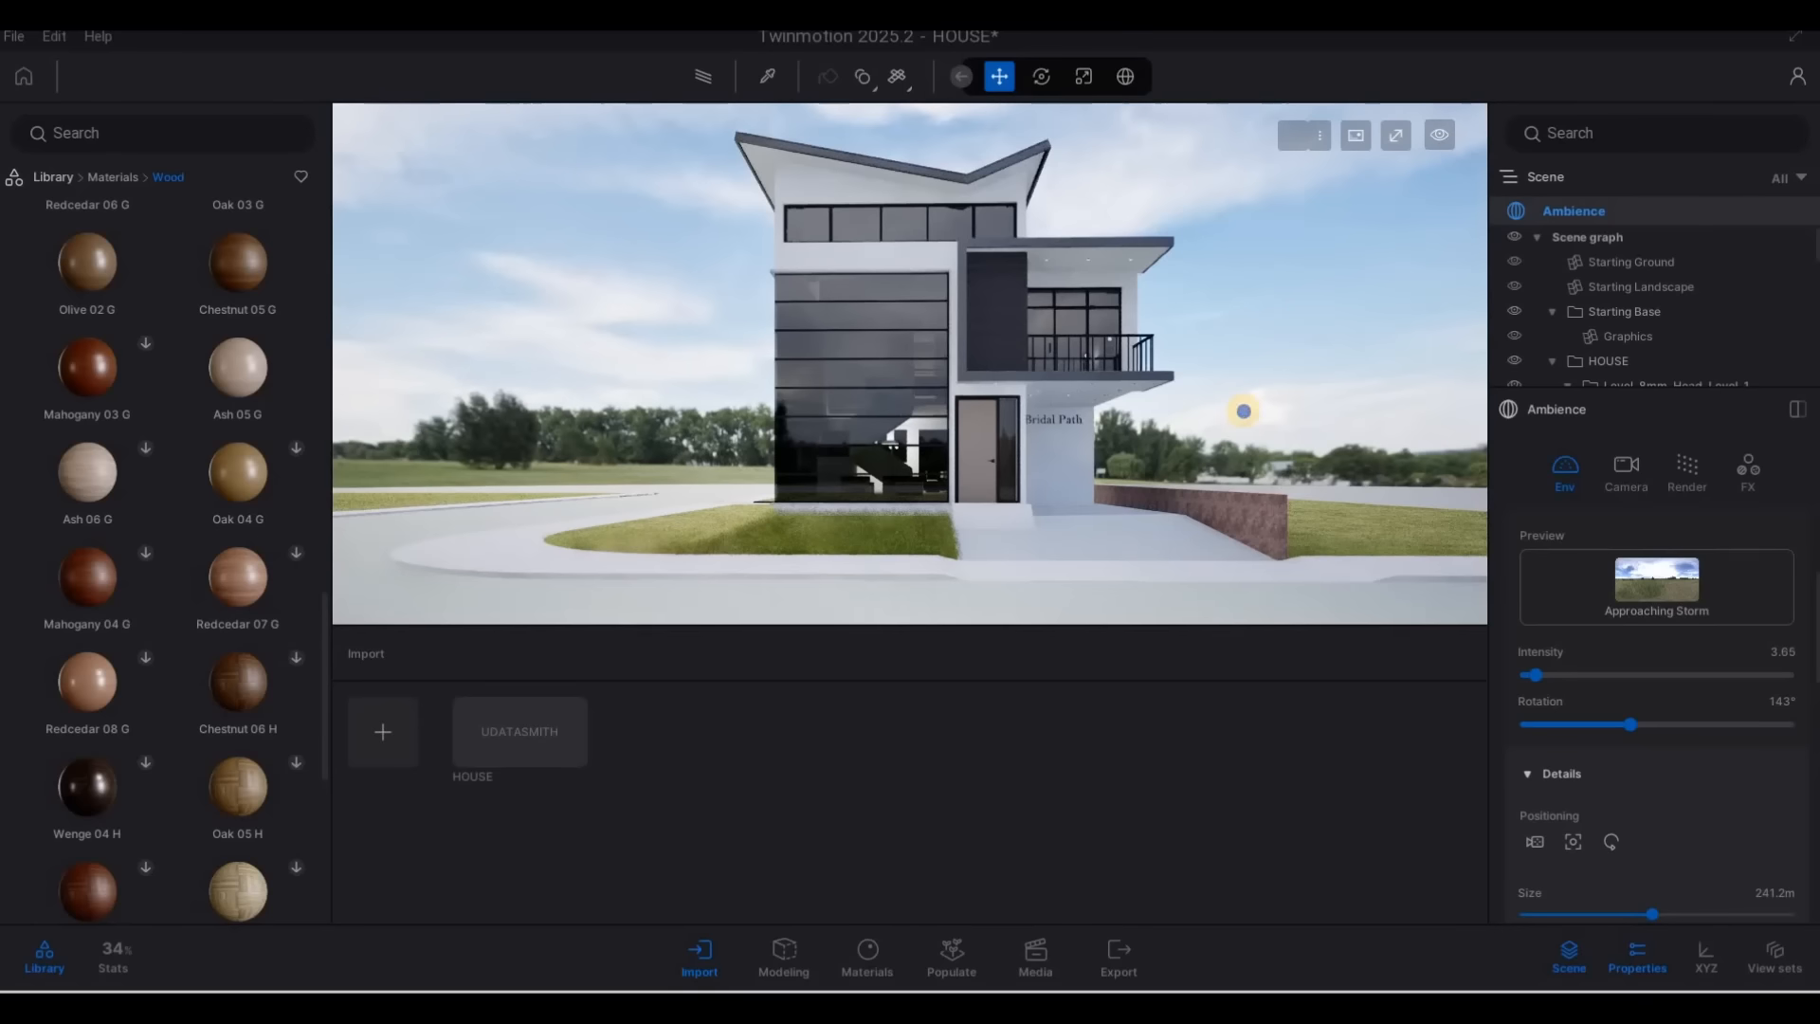
Browse the Materials library for a paving finish for the front of the house and open the Ground category
{"action": "key", "text": "a"}
{"action": "right_click_drag", "start_coordinate": [1268, 433], "coordinate": [797, 451]}
{"action": "key", "text": "w"}
{"action": "key", "text": "d"}
{"action": "key", "text": "w"}
{"action": "key", "text": "q"}
{"action": "key", "text": "d"}
{"action": "key", "text": "q"}
{"action": "key", "text": "d"}
{"action": "key", "text": "s"}
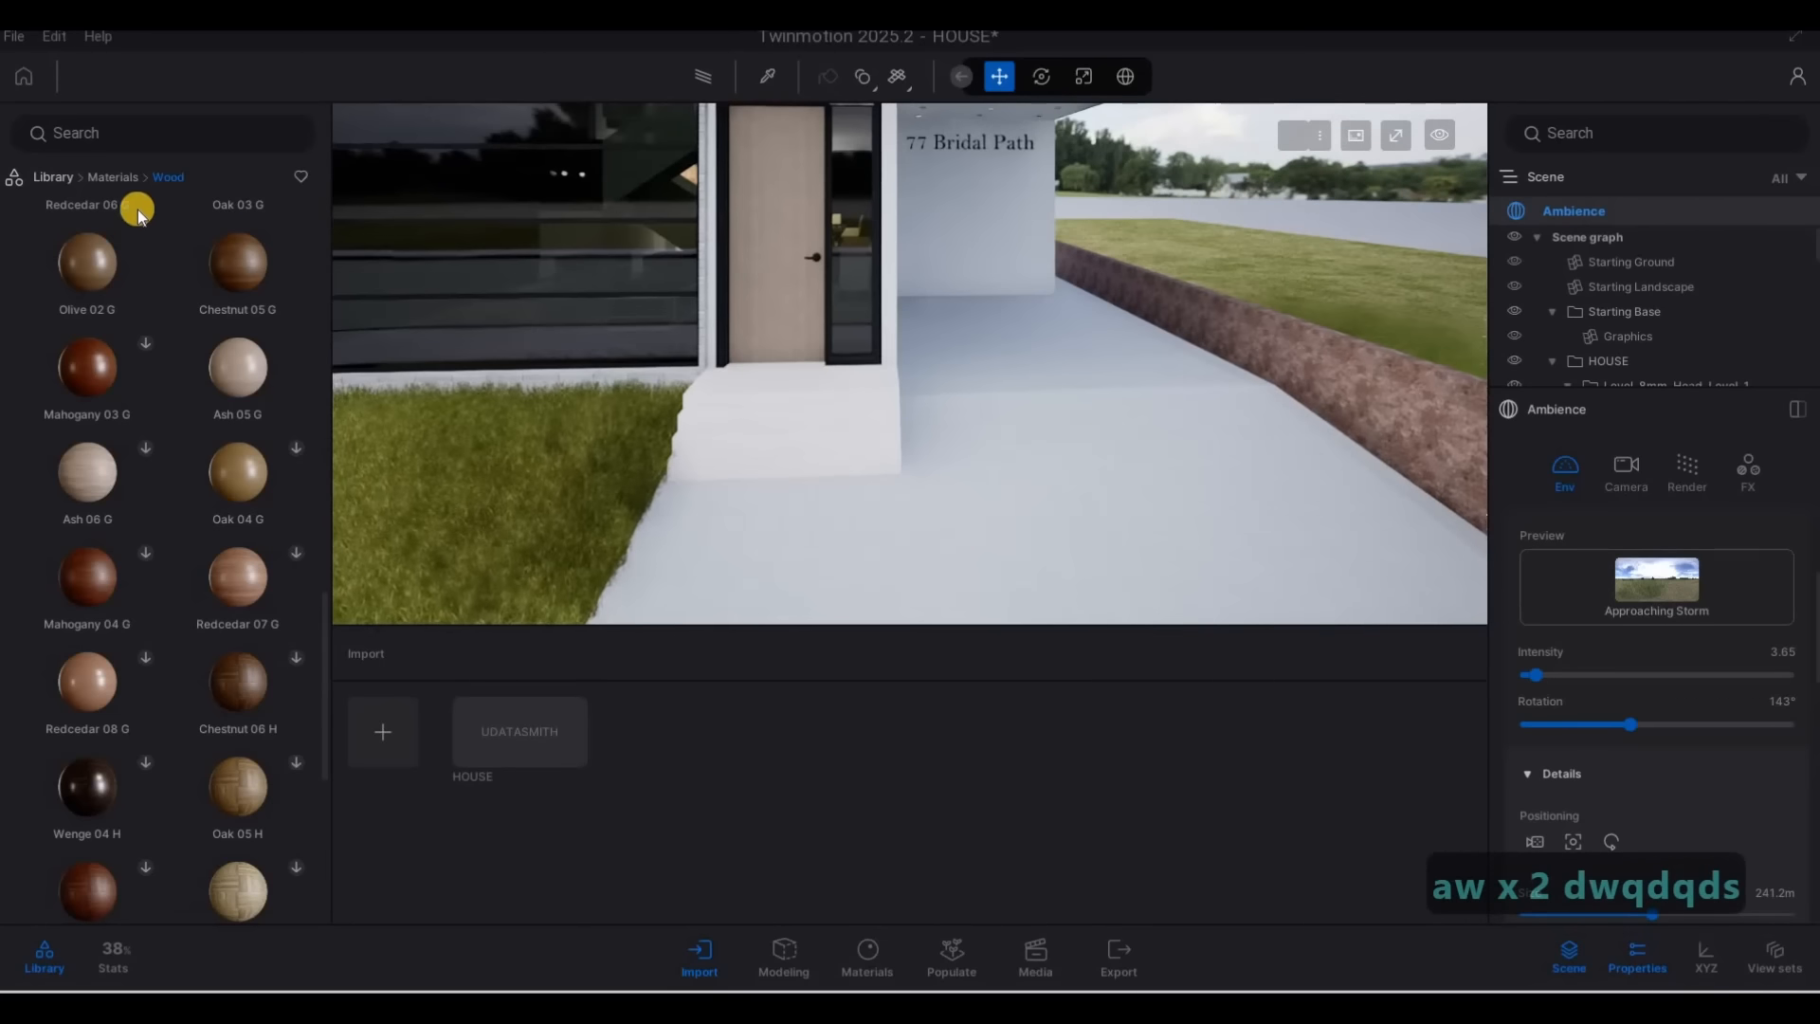
{"action": "left_click", "coordinate": [122, 179]}
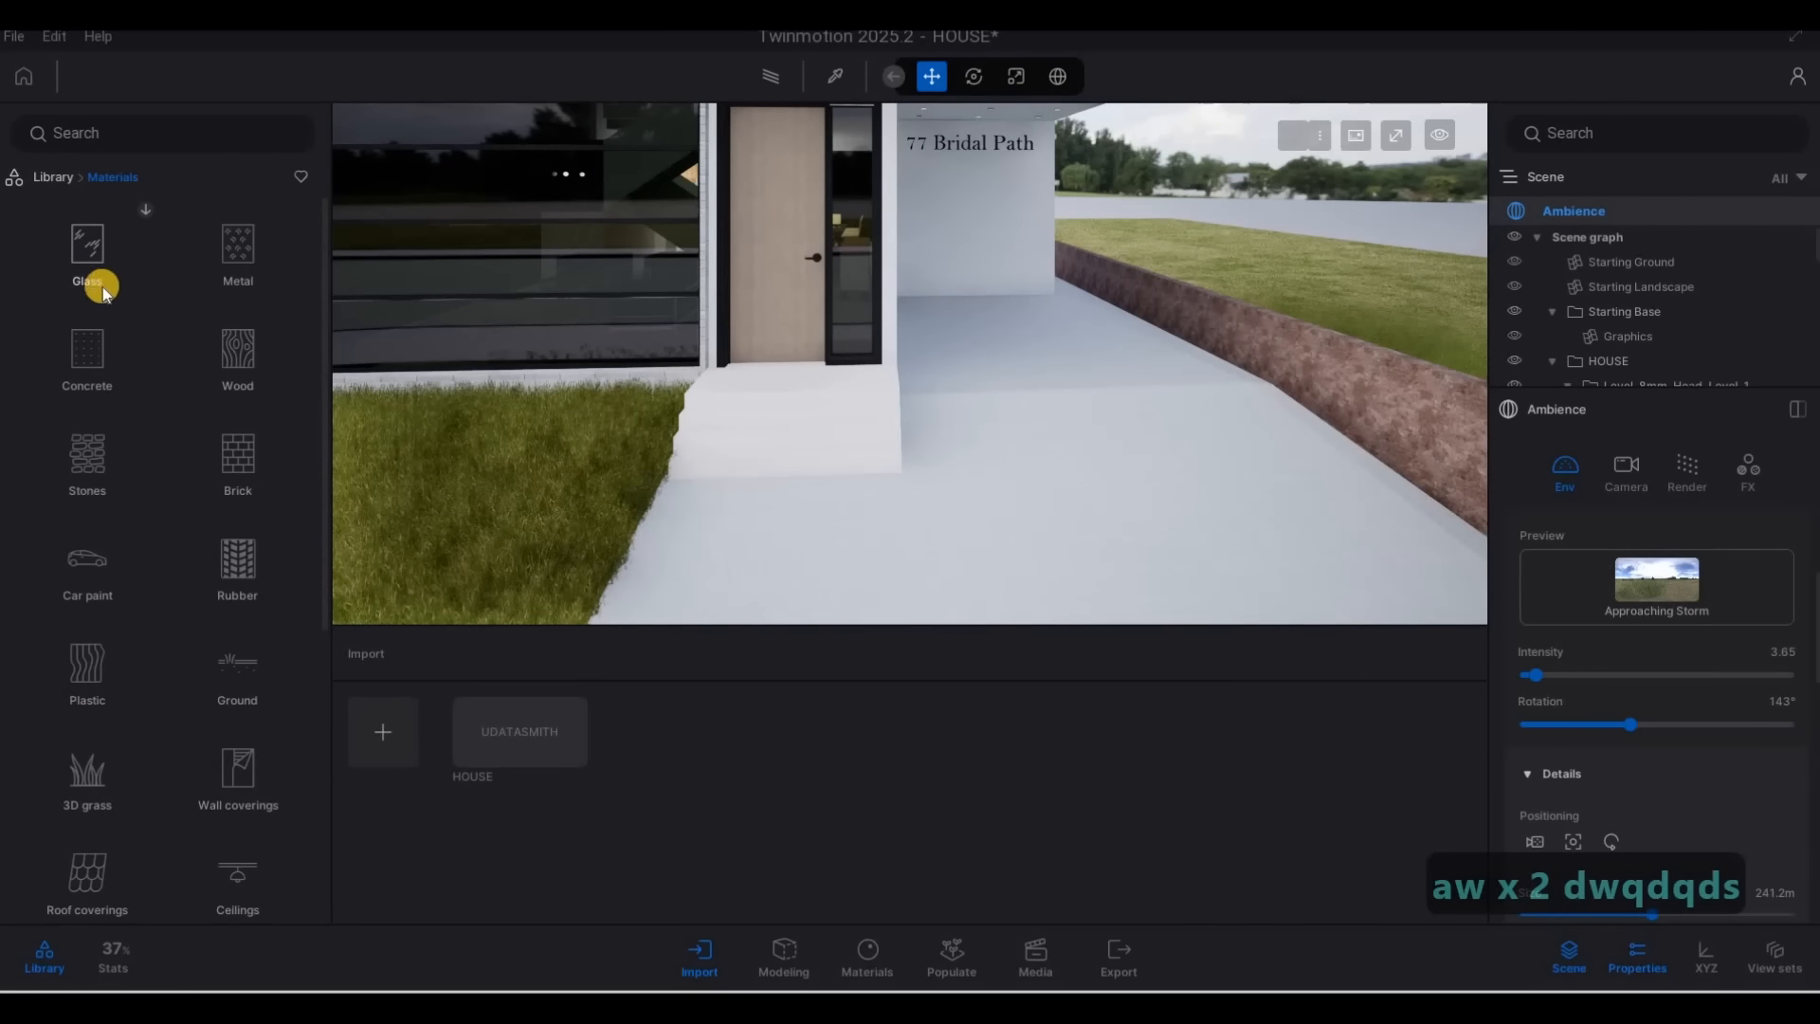
{"action": "scroll", "coordinate": [85, 687], "scroll_direction": "down", "scroll_amount": 1}
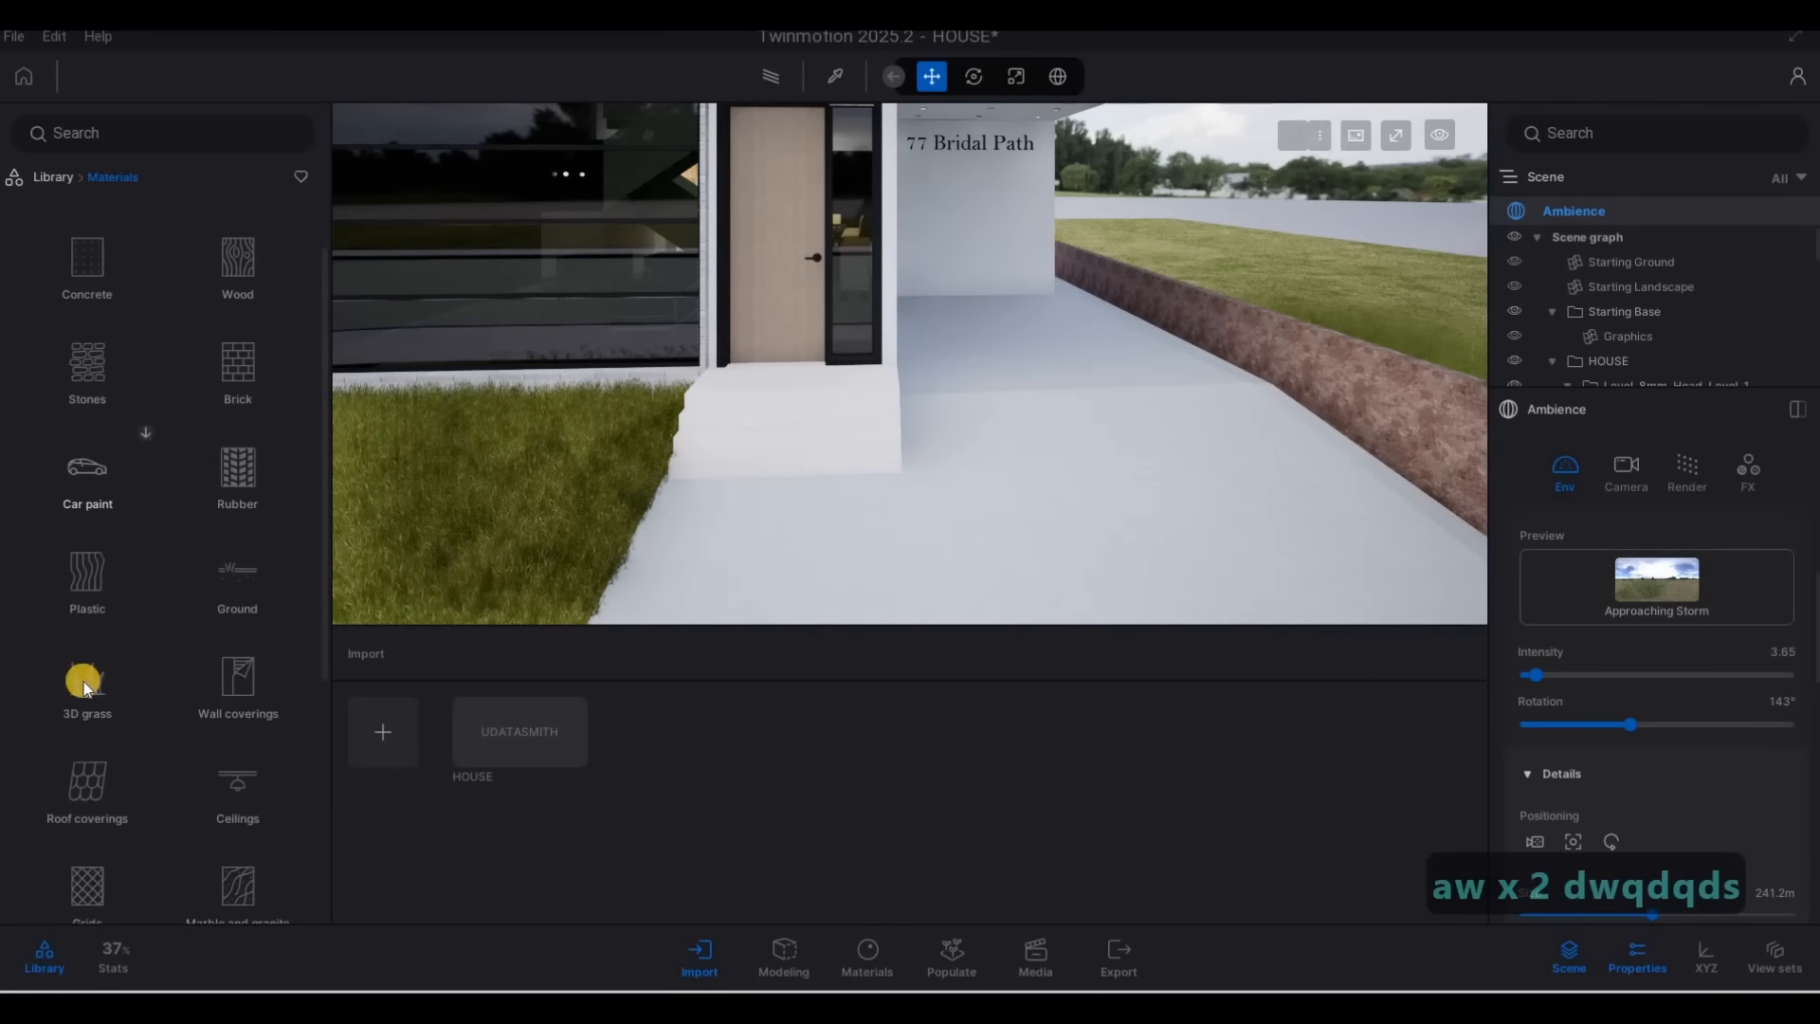
{"action": "scroll", "coordinate": [114, 664], "scroll_direction": "down", "scroll_amount": 1}
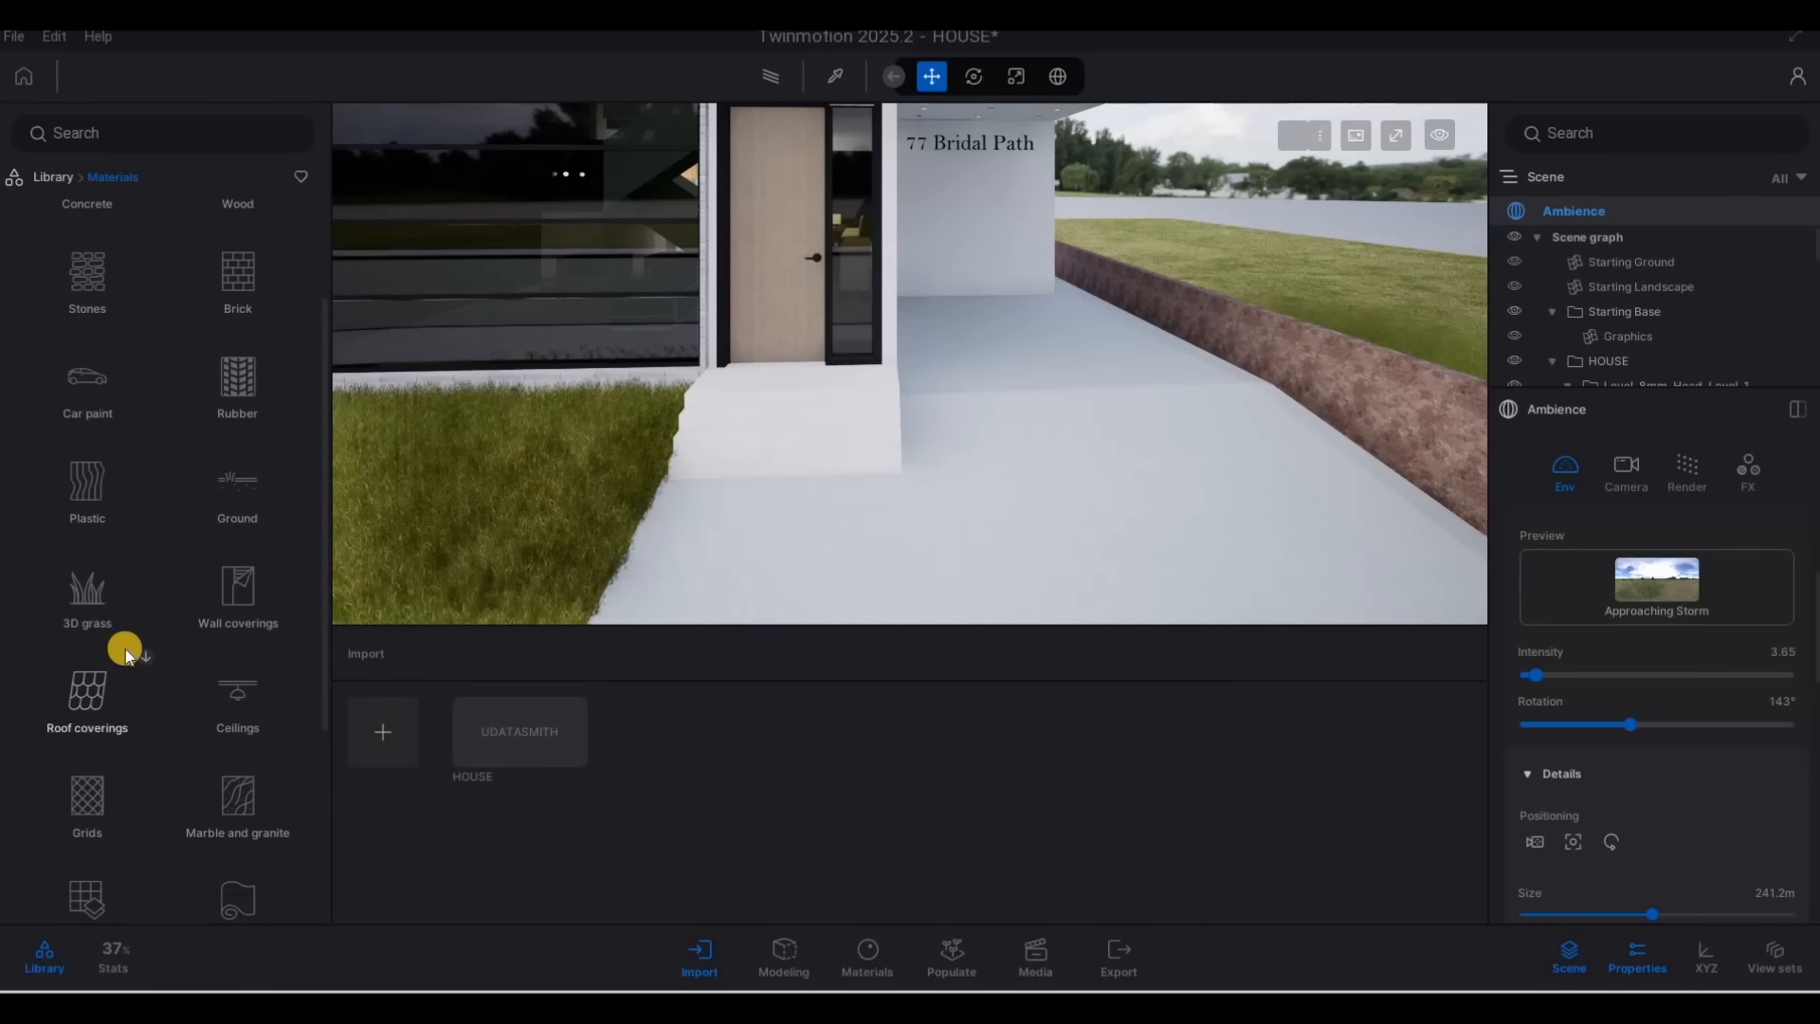
{"action": "scroll", "coordinate": [189, 642], "scroll_direction": "up", "scroll_amount": 1}
{"action": "scroll", "coordinate": [176, 699], "scroll_direction": "down", "scroll_amount": 11}
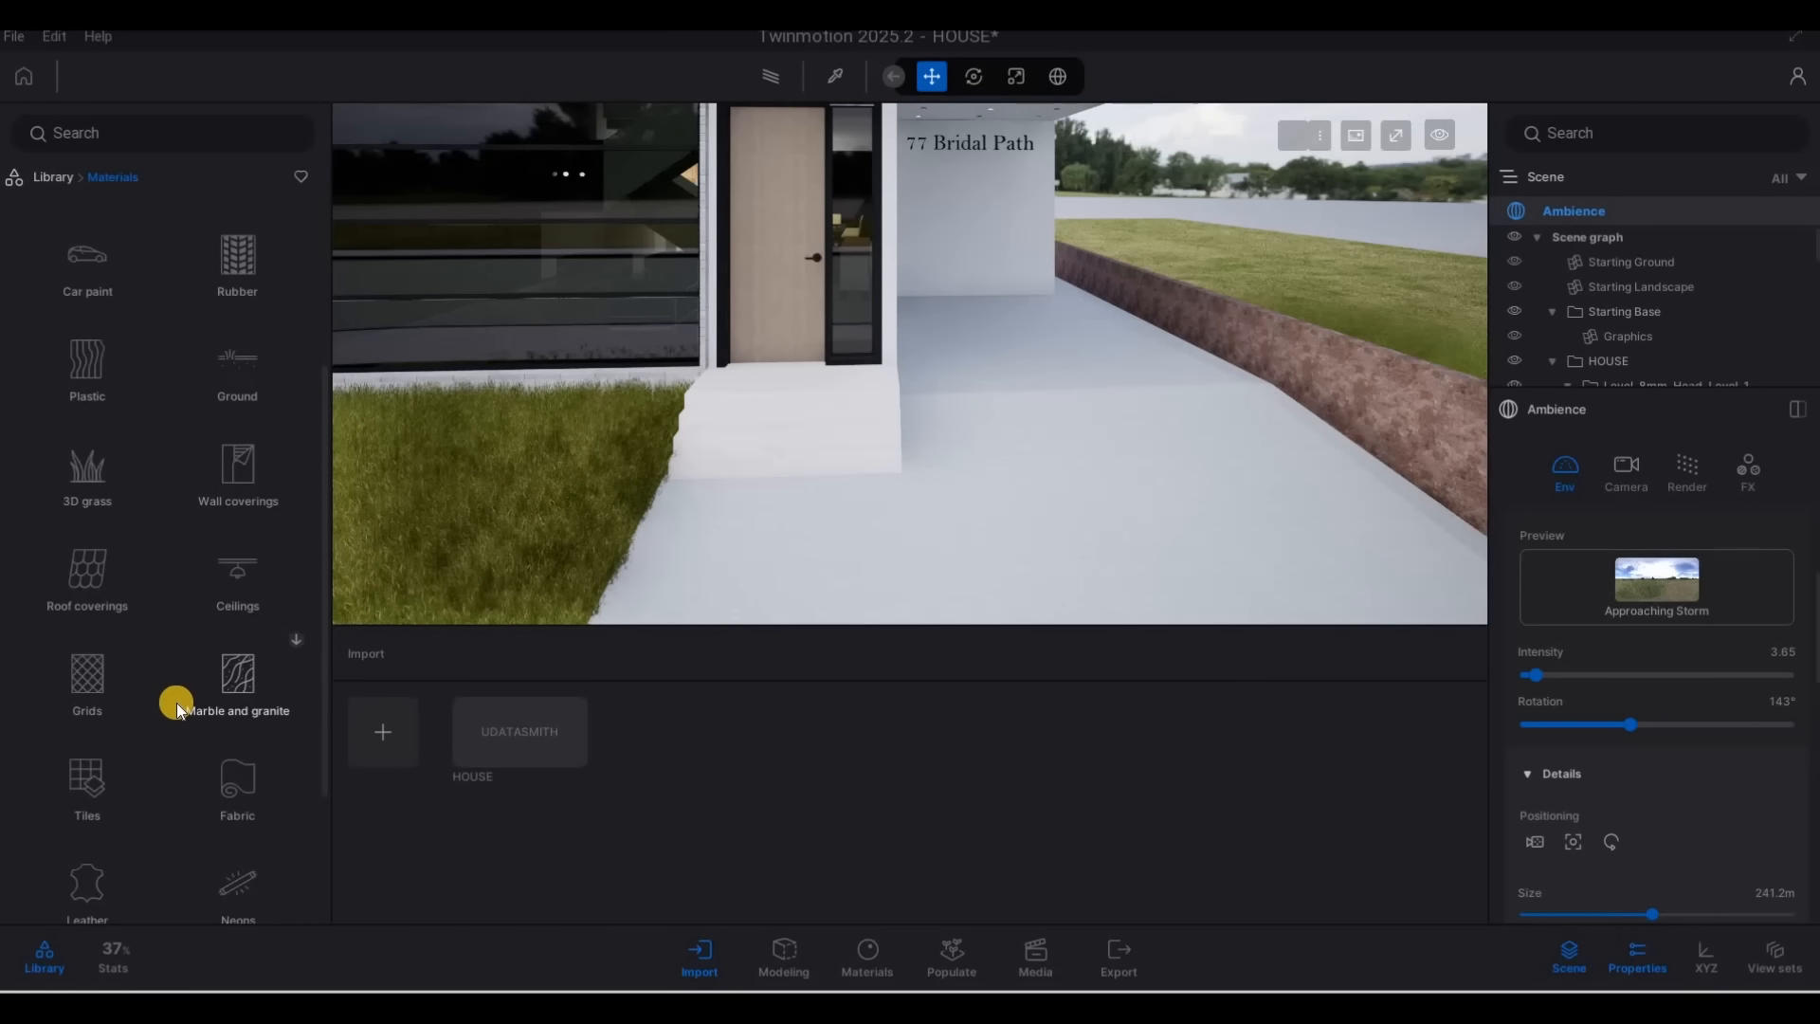
{"action": "scroll", "coordinate": [172, 696], "scroll_direction": "up", "scroll_amount": 7}
{"action": "scroll", "coordinate": [172, 695], "scroll_direction": "up", "scroll_amount": 3}
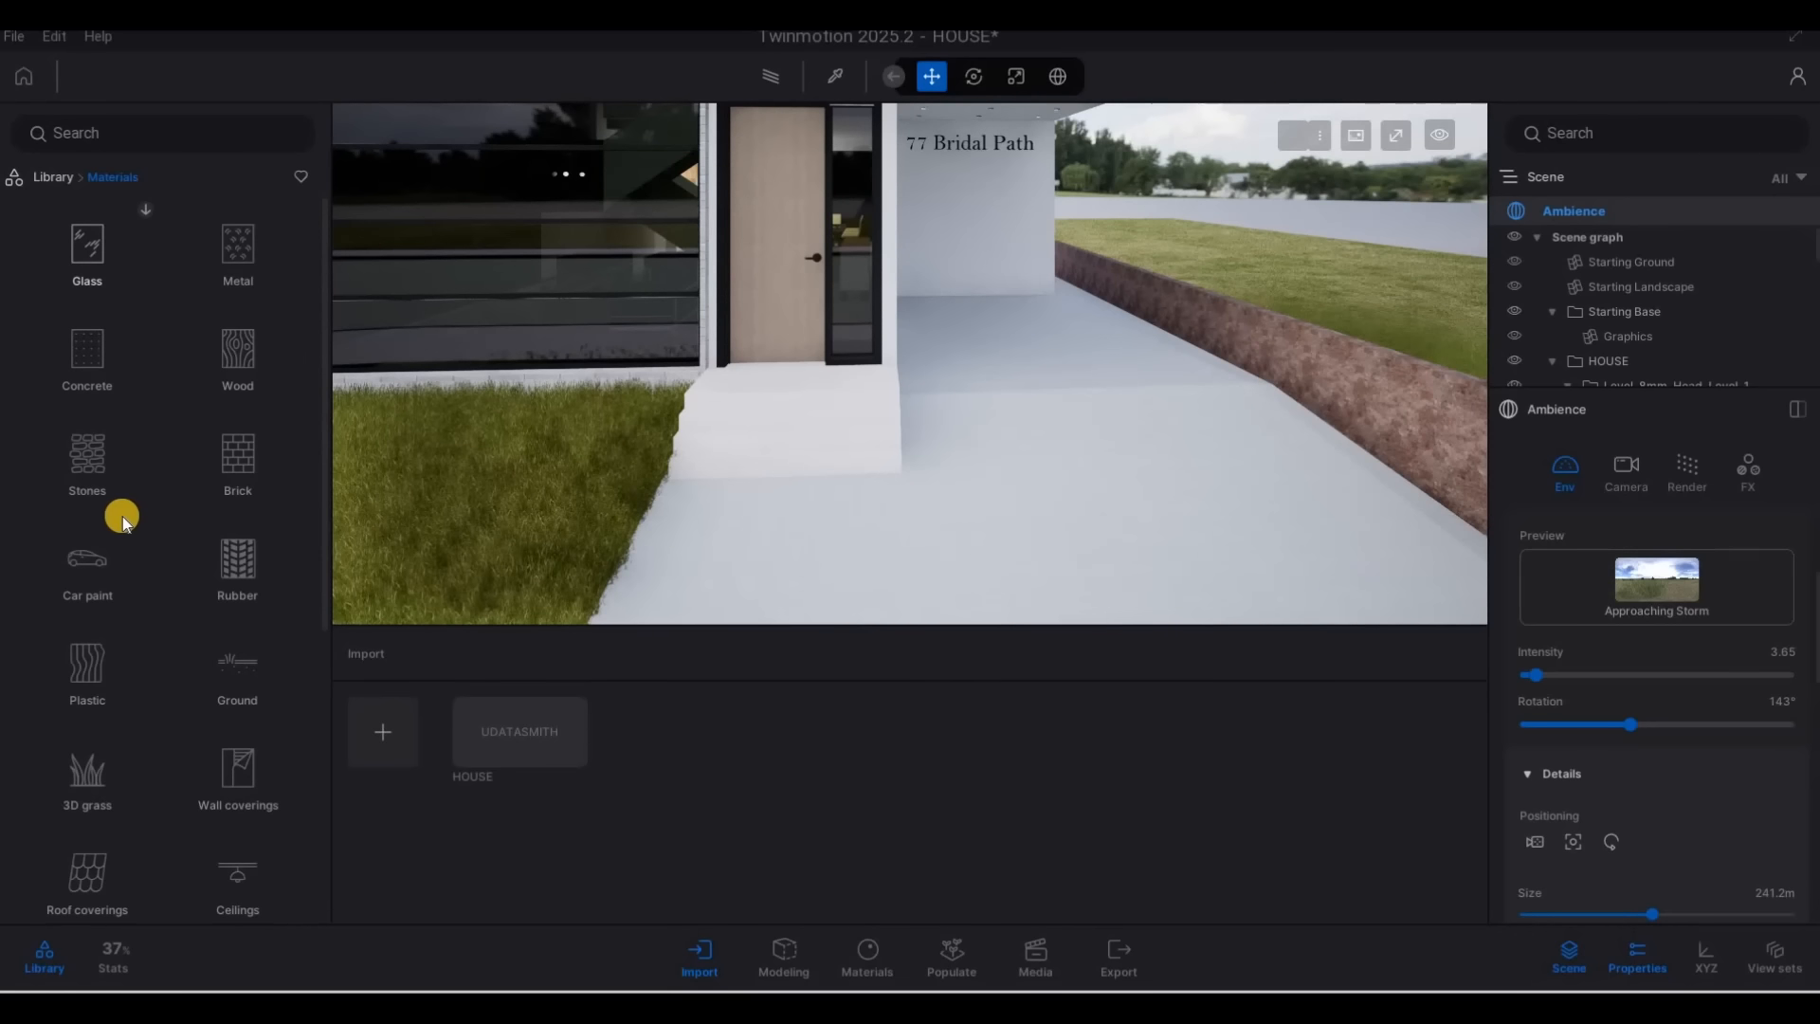
{"action": "scroll", "coordinate": [189, 512], "scroll_direction": "down", "scroll_amount": 3}
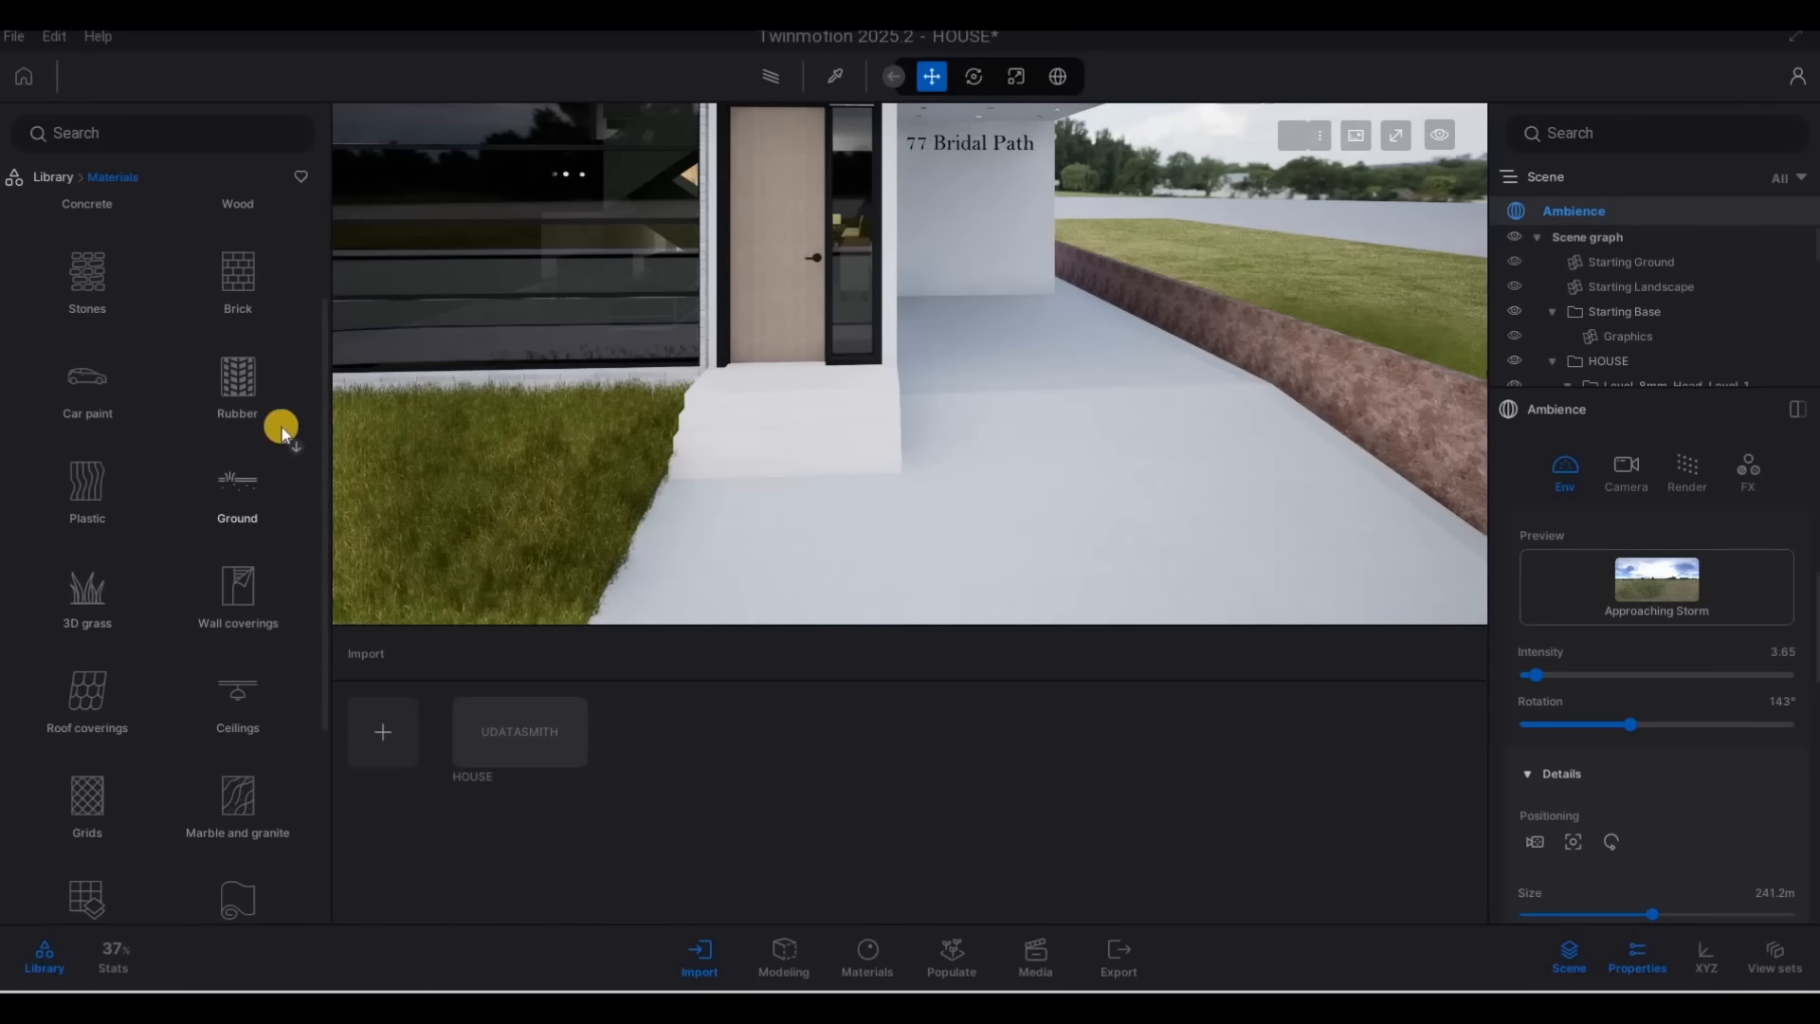
{"action": "left_click", "coordinate": [246, 431]}
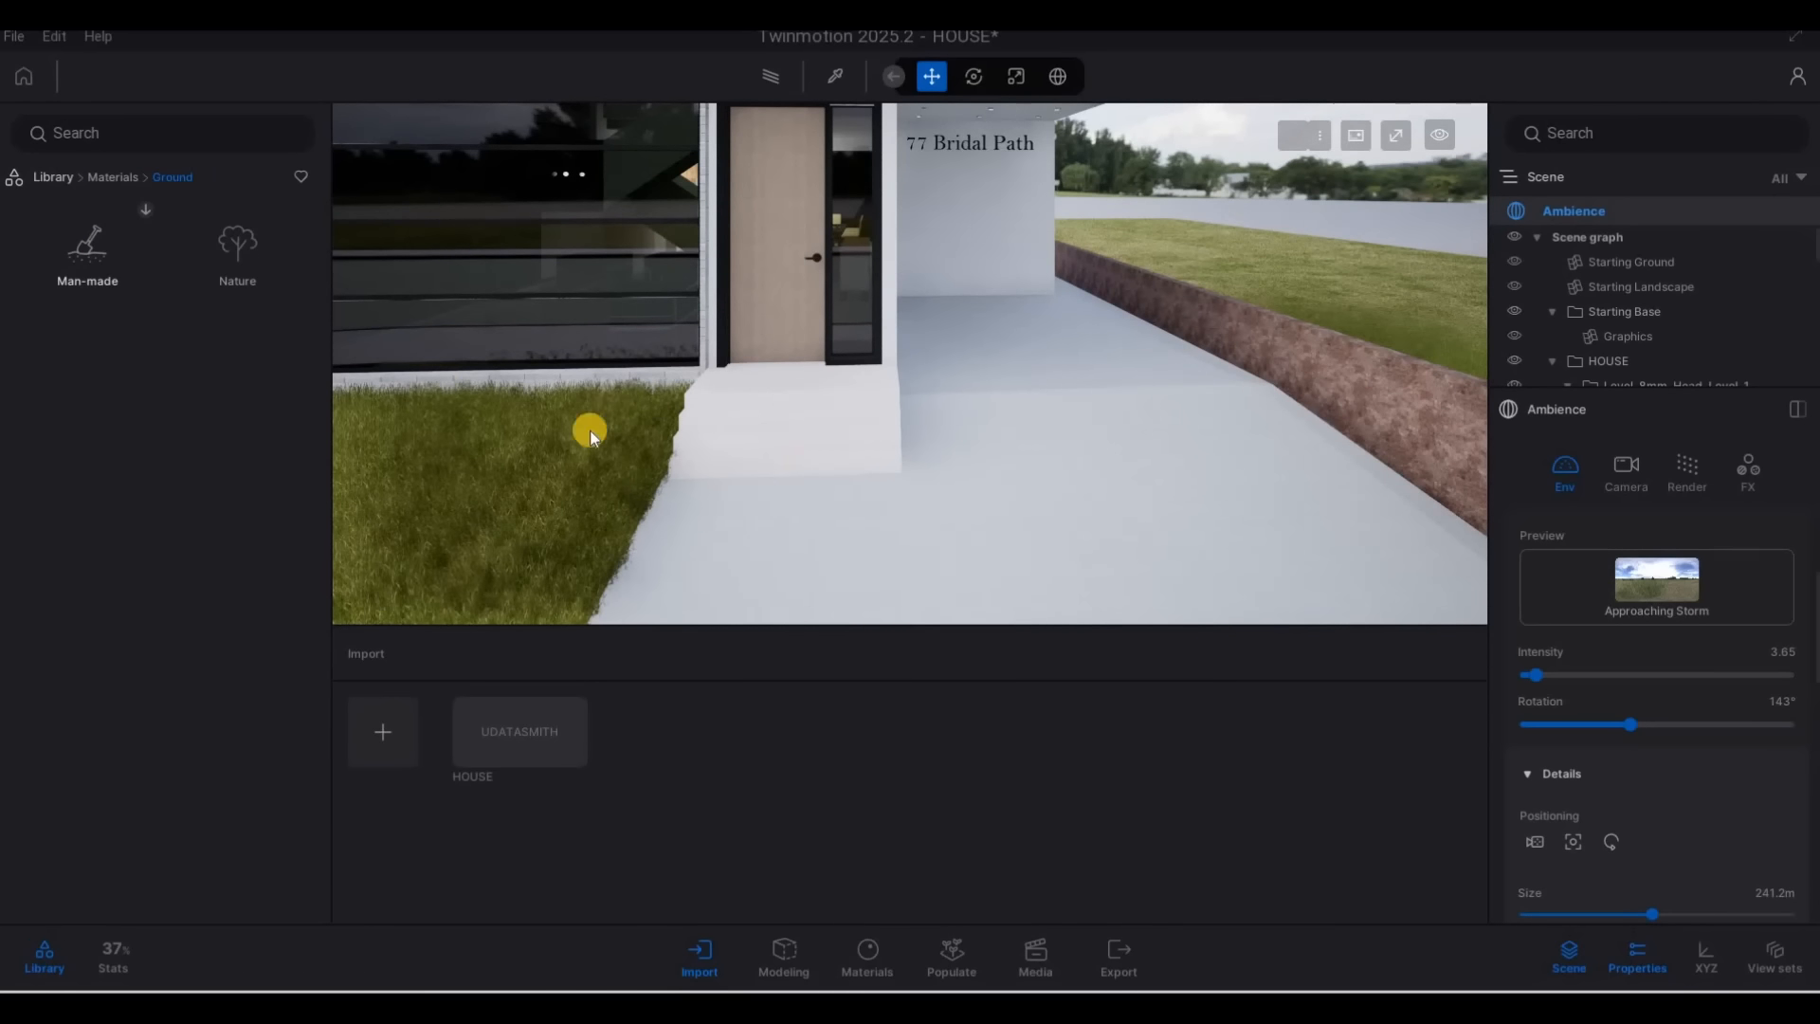
Apply the man-made ground material Concrete road 5 to the pavement in front of the lawn and driveway, with a texture scale of 10.00
{"action": "key", "text": "s"}
{"action": "key", "text": "a"}
{"action": "key", "text": "e"}
{"action": "key", "text": "w"}
{"action": "key", "text": "w"}
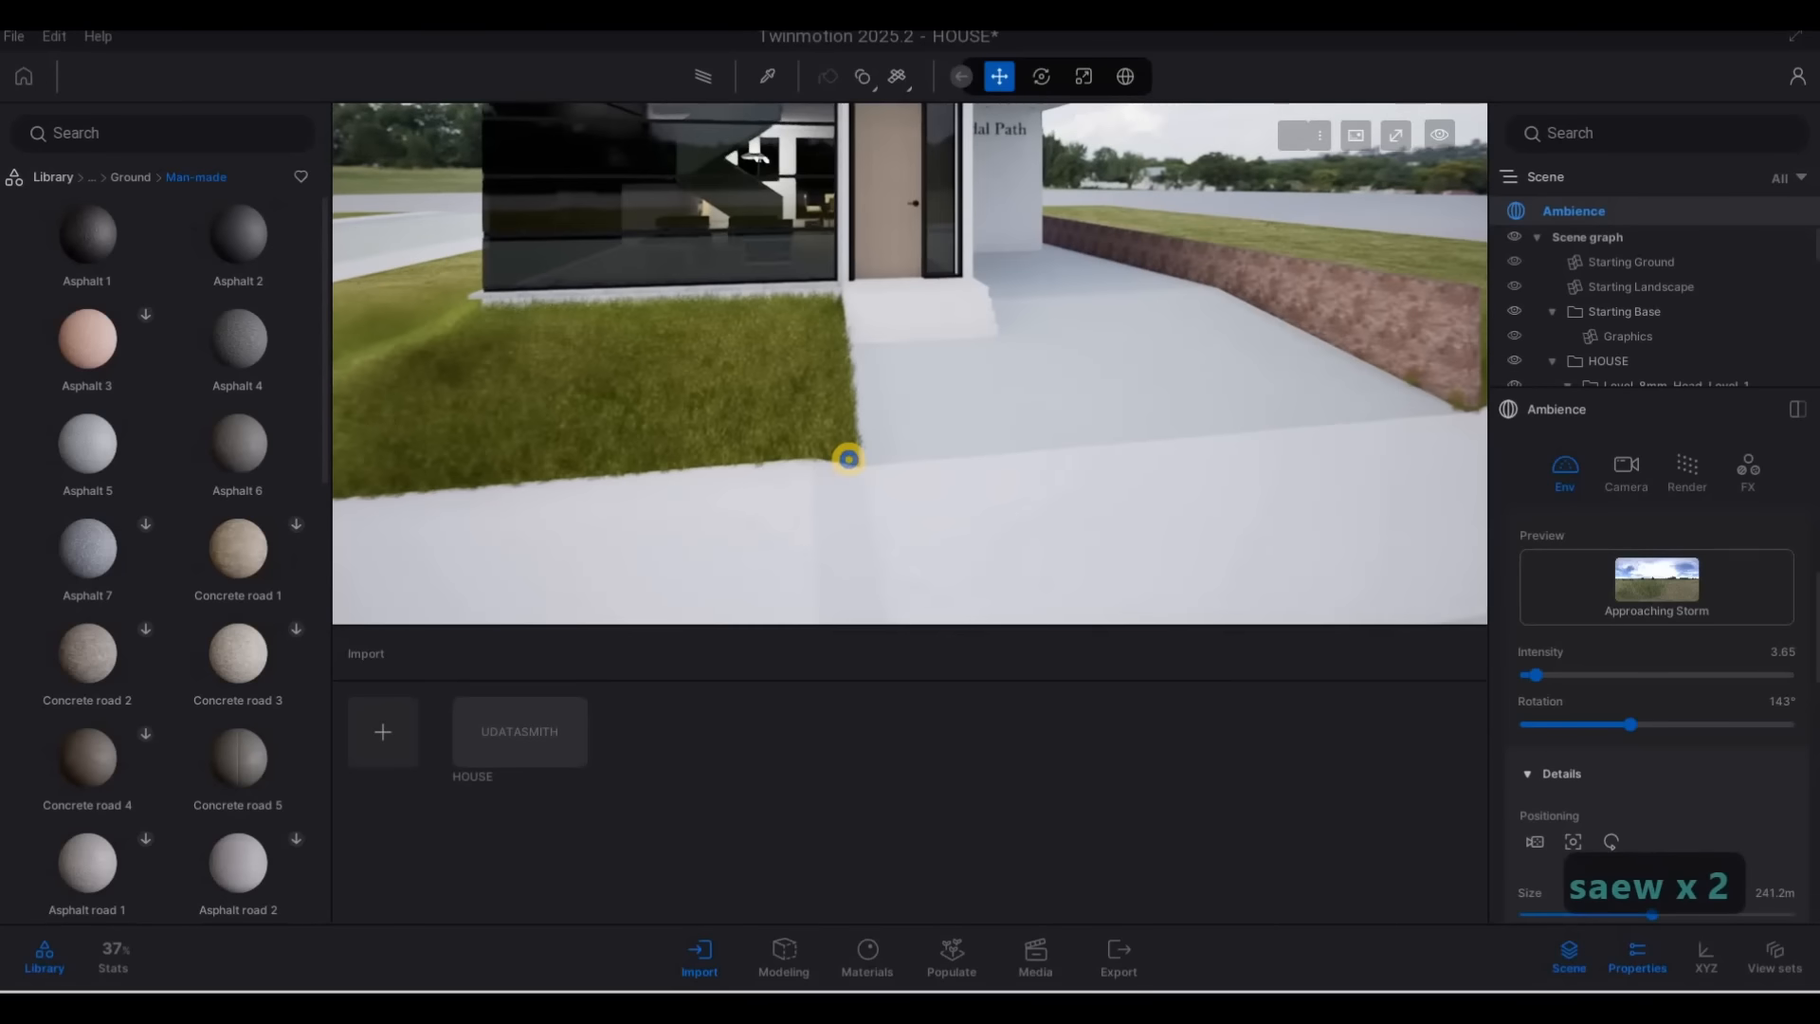
{"action": "key", "text": "e"}
{"action": "key", "text": "s"}
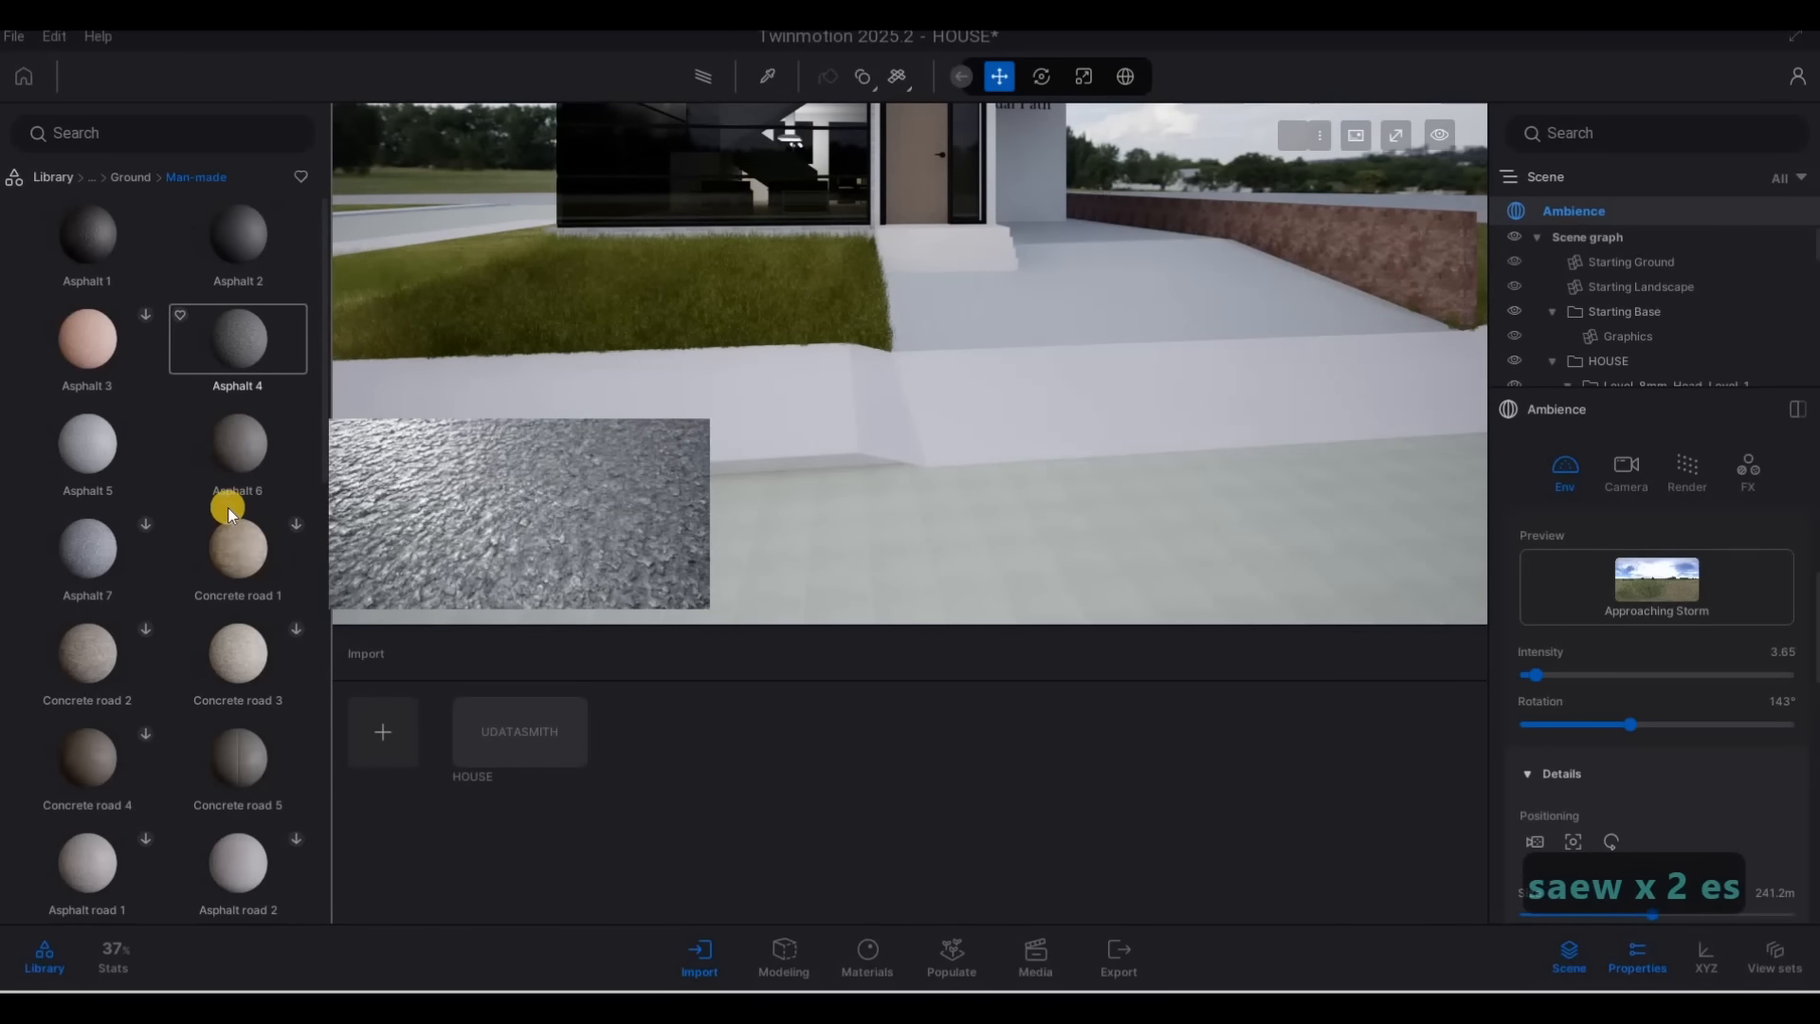
{"action": "left_click_drag", "start_coordinate": [241, 741], "coordinate": [759, 396]}
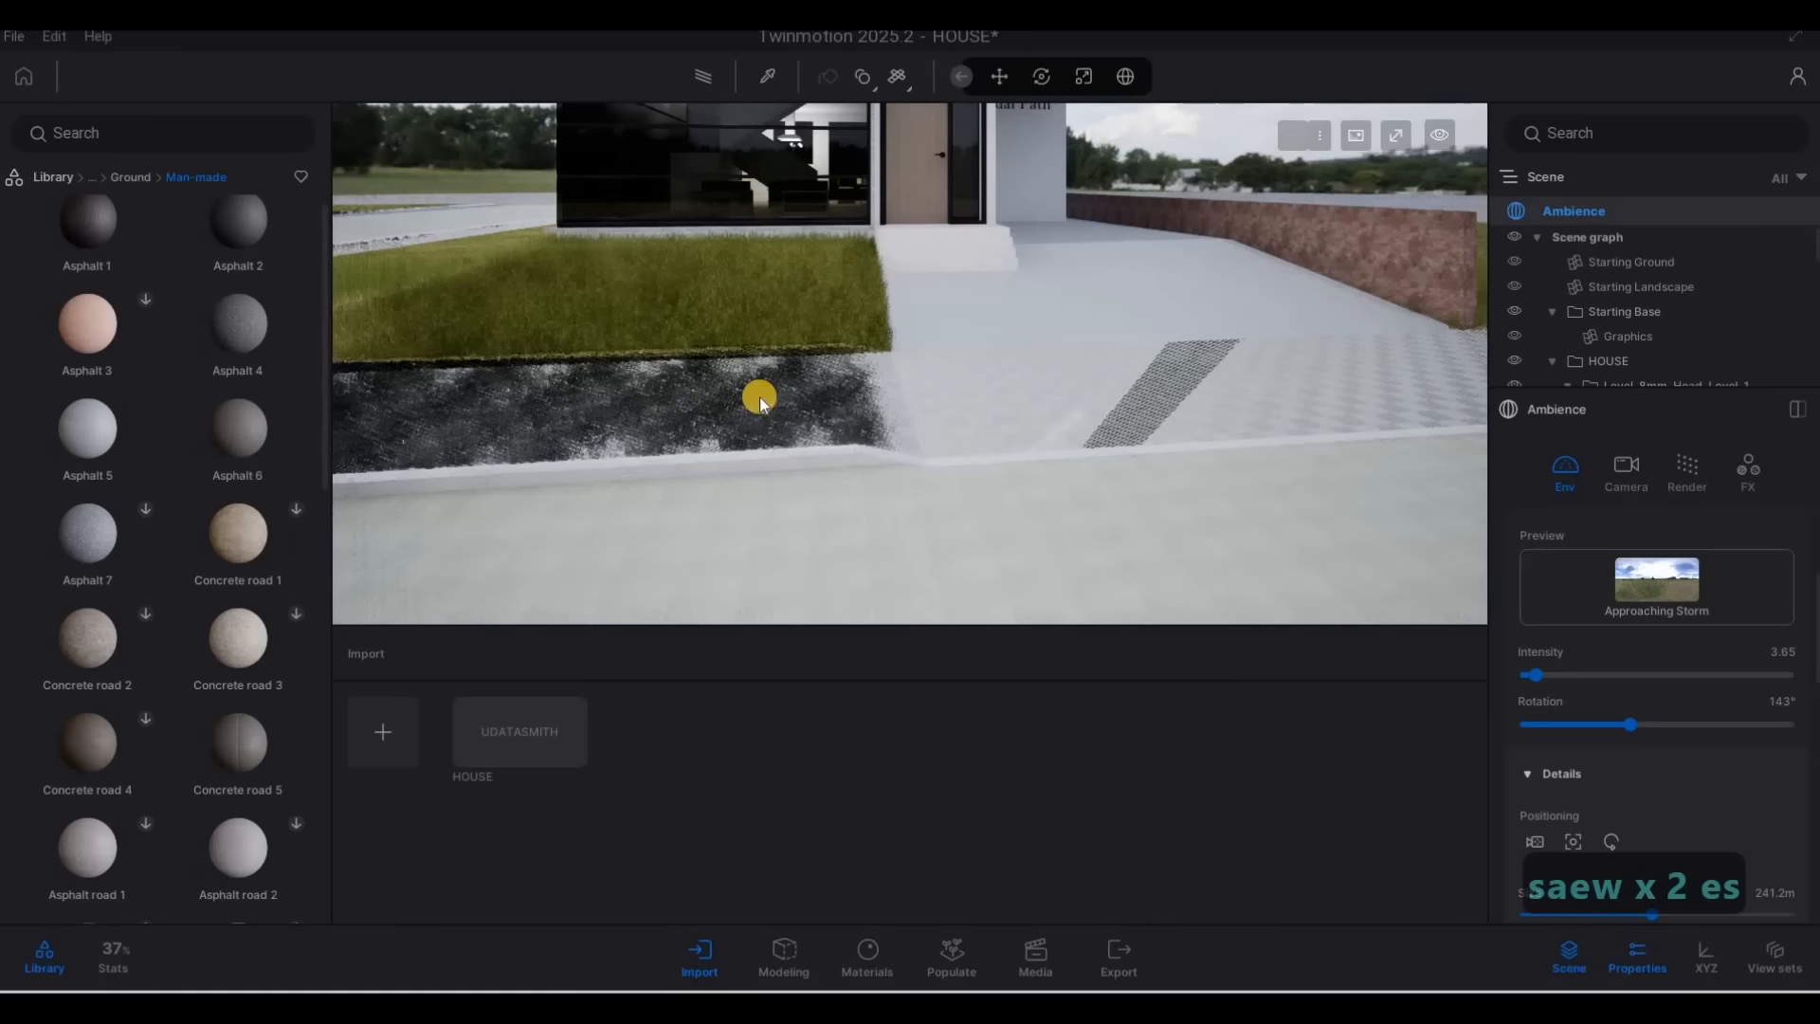
{"action": "left_click_drag", "start_coordinate": [1653, 769], "coordinate": [1812, 779]}
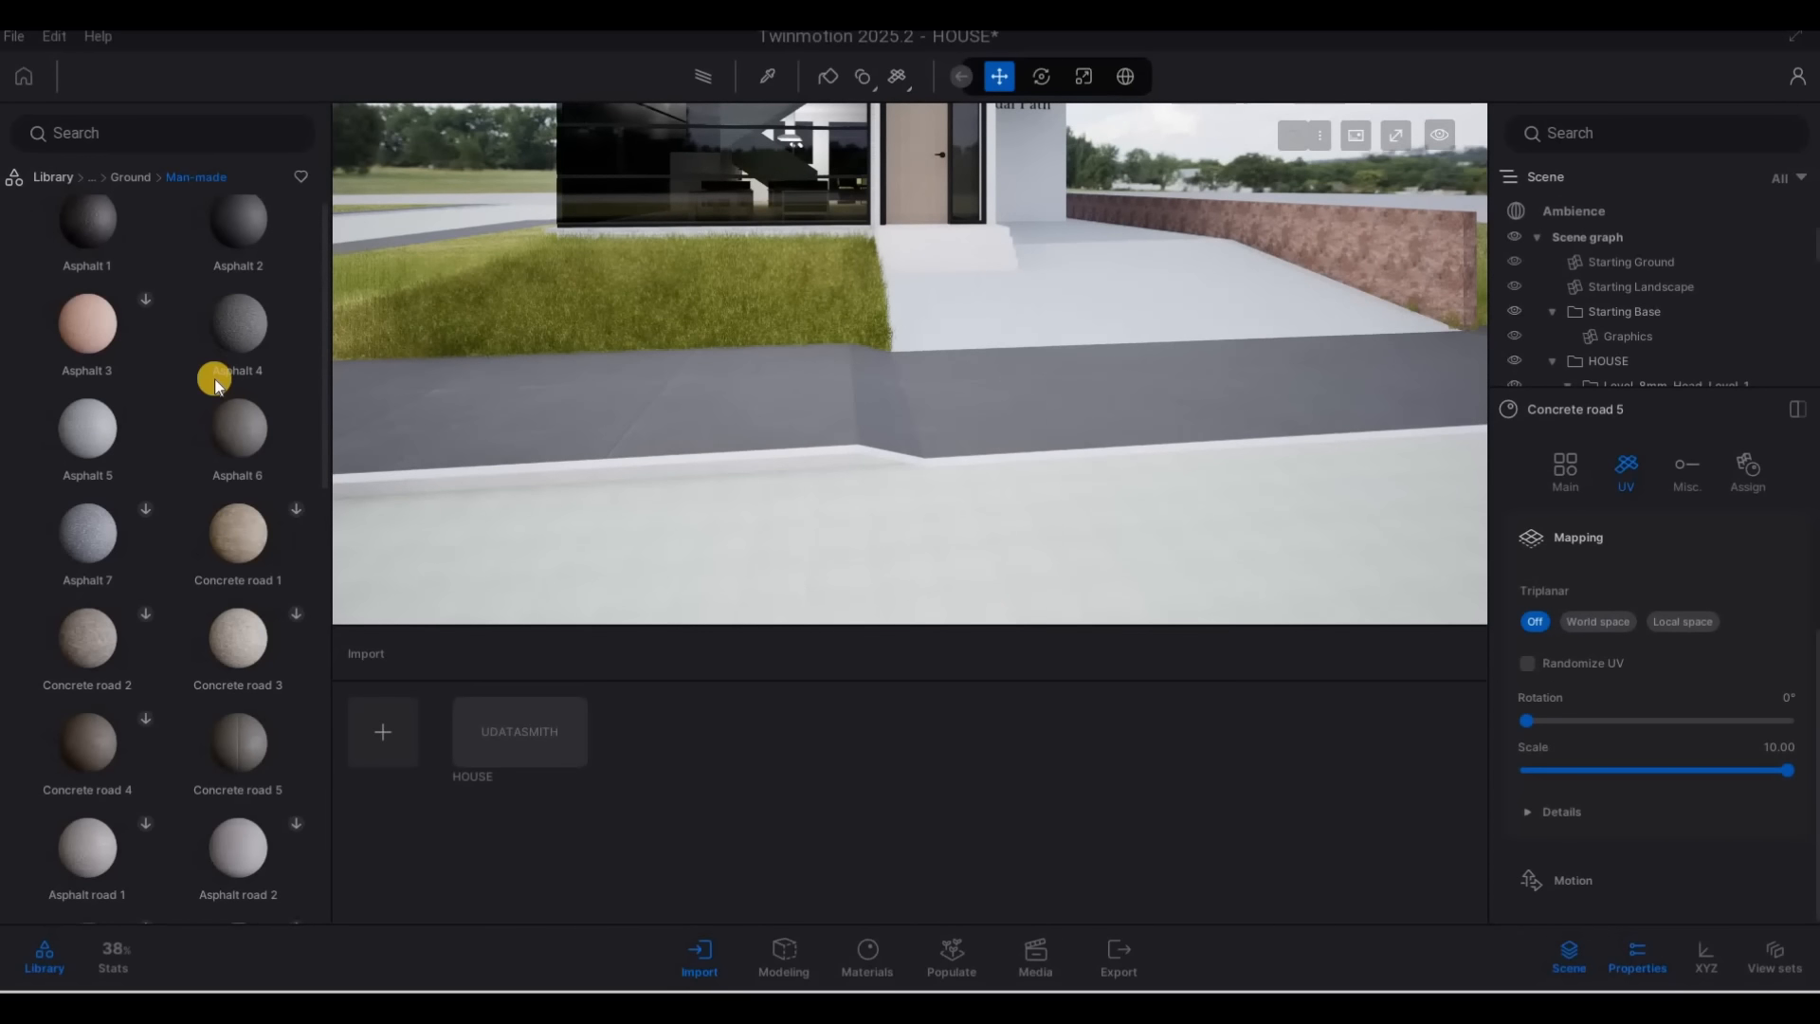
Apply Asphalt 6 to the white curb edge along the front pavement
{"action": "left_click_drag", "start_coordinate": [214, 378], "coordinate": [238, 461]}
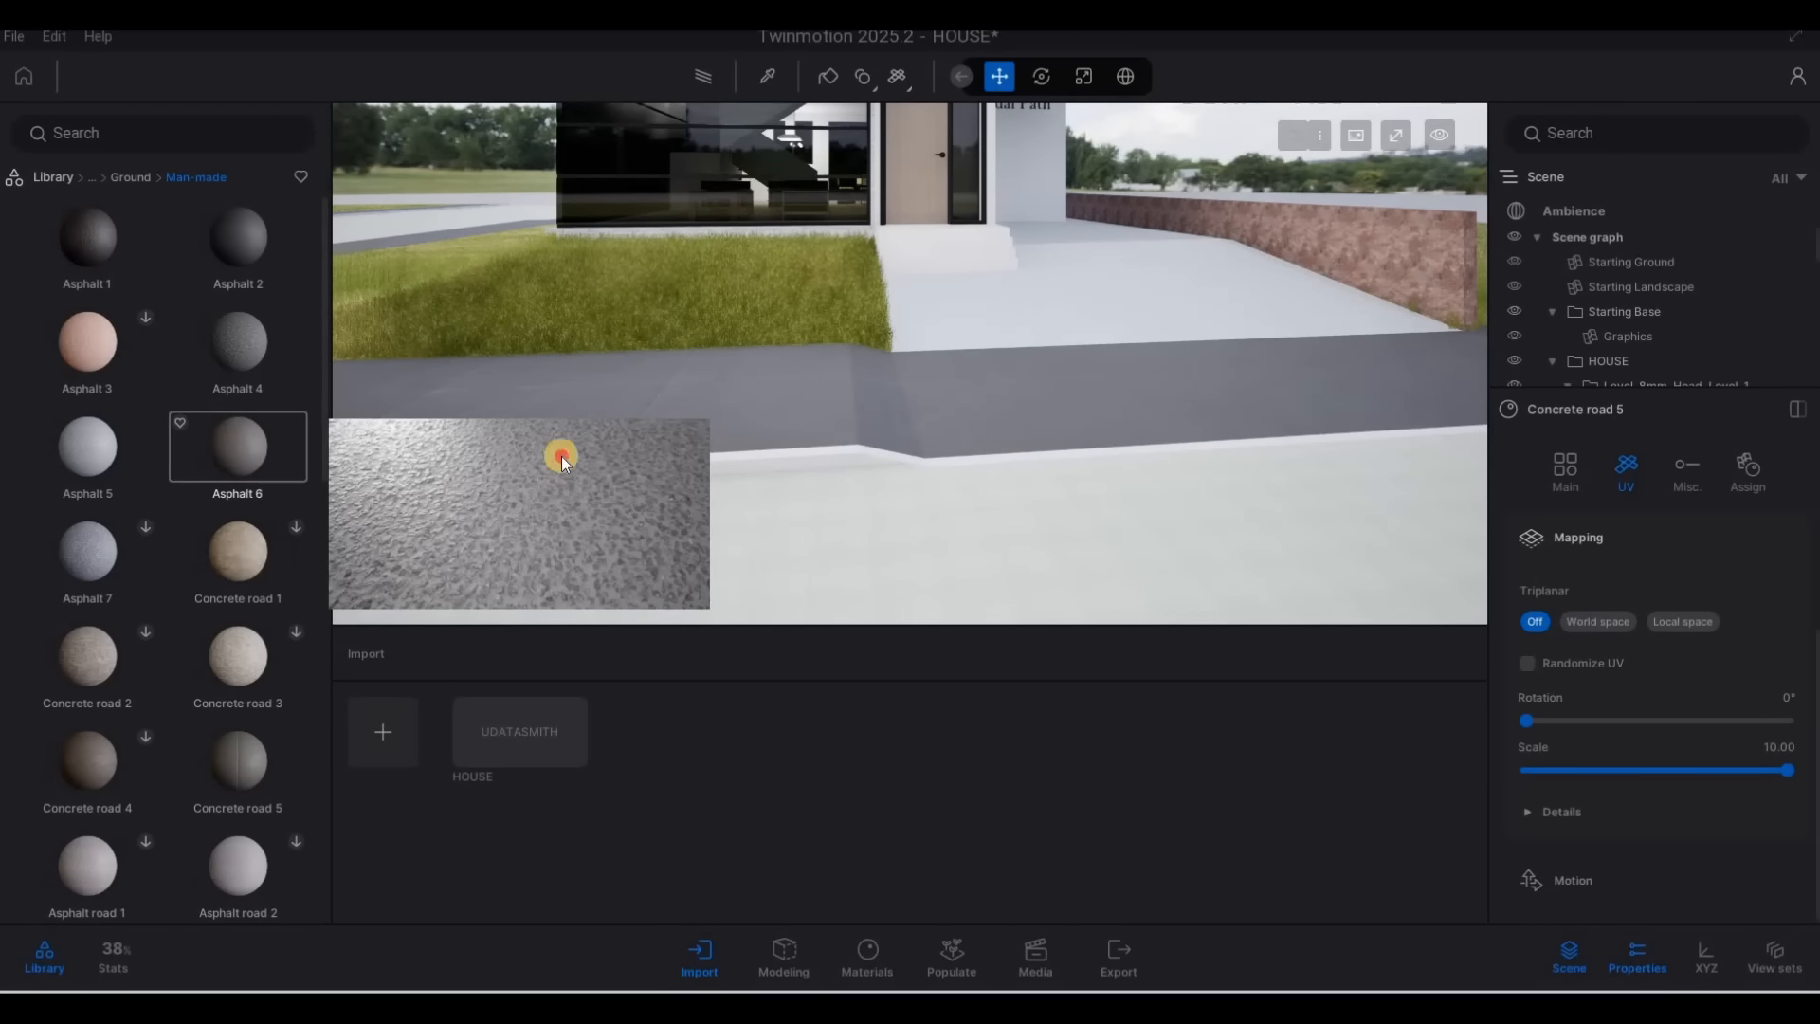
{"action": "left_click_drag", "start_coordinate": [561, 457], "coordinate": [851, 383]}
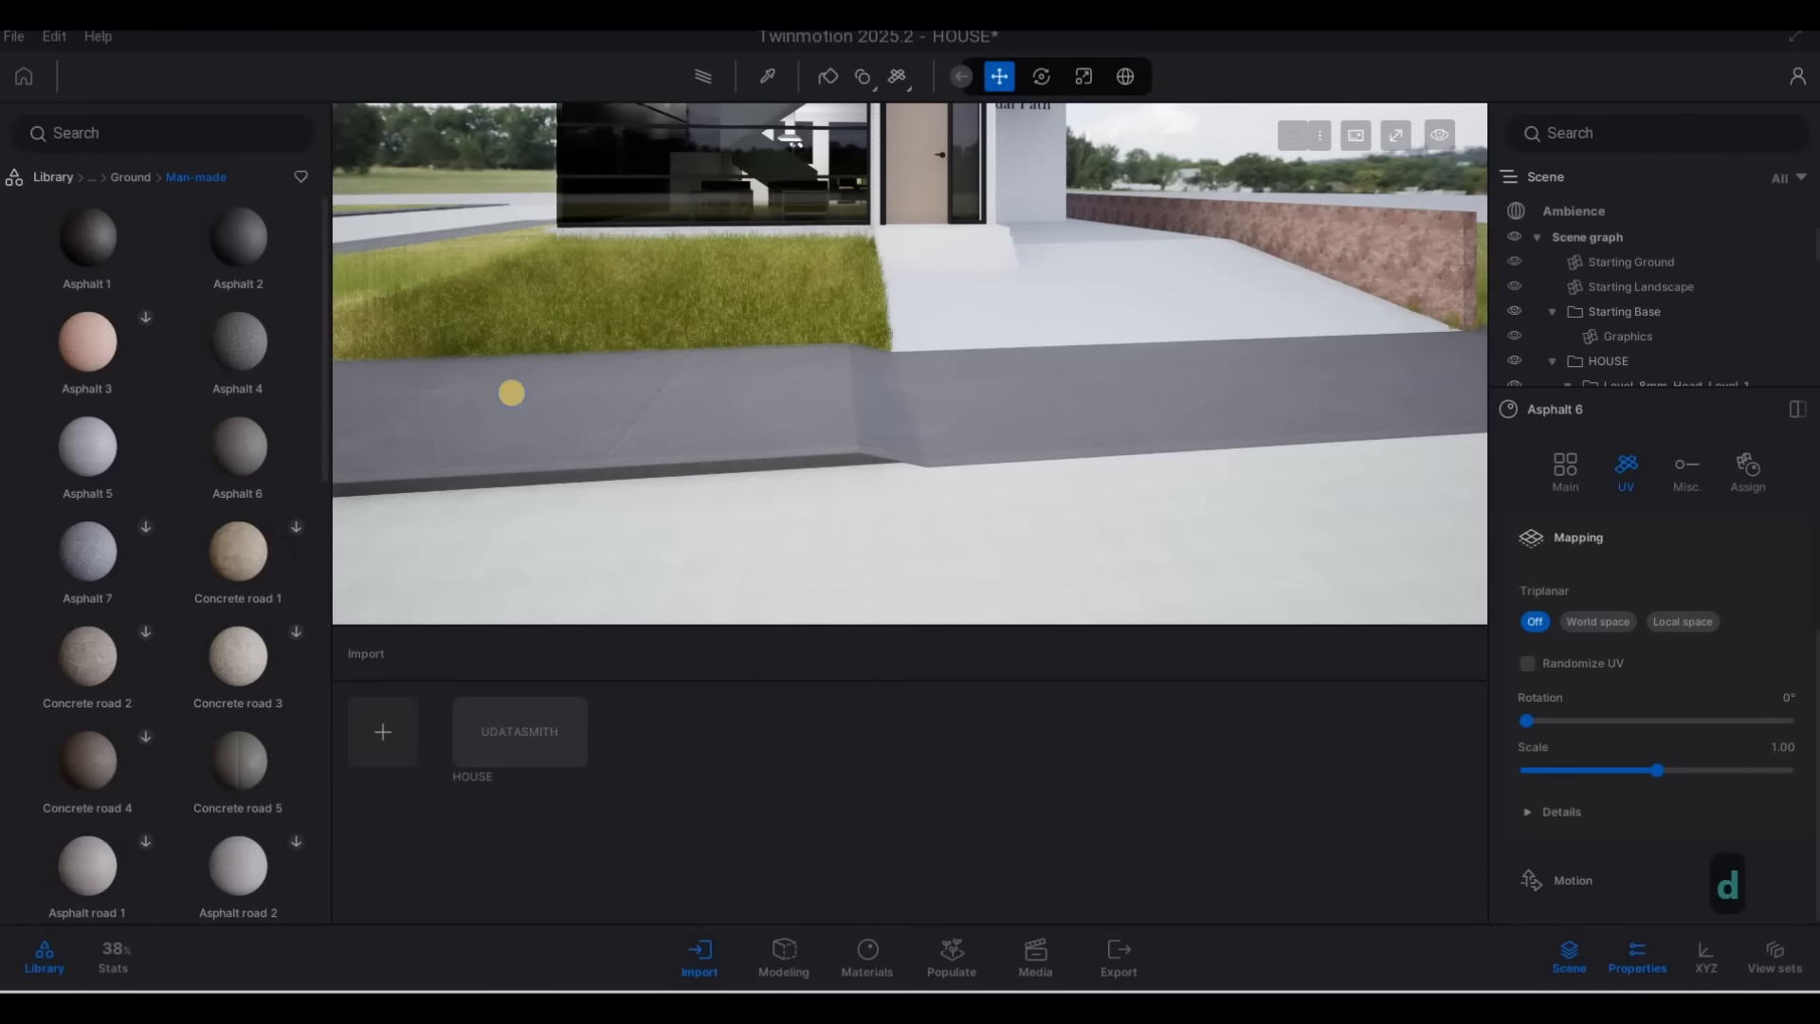
Apply Asphalt 5 to the driveway beside the entrance steps
{"action": "key", "text": "w"}
{"action": "right_click_drag", "start_coordinate": [511, 393], "coordinate": [792, 391]}
{"action": "key", "text": "s"}
{"action": "key", "text": "s"}
{"action": "key", "text": "w"}
{"action": "key", "text": "w"}
{"action": "key", "text": "w"}
{"action": "key", "text": "q"}
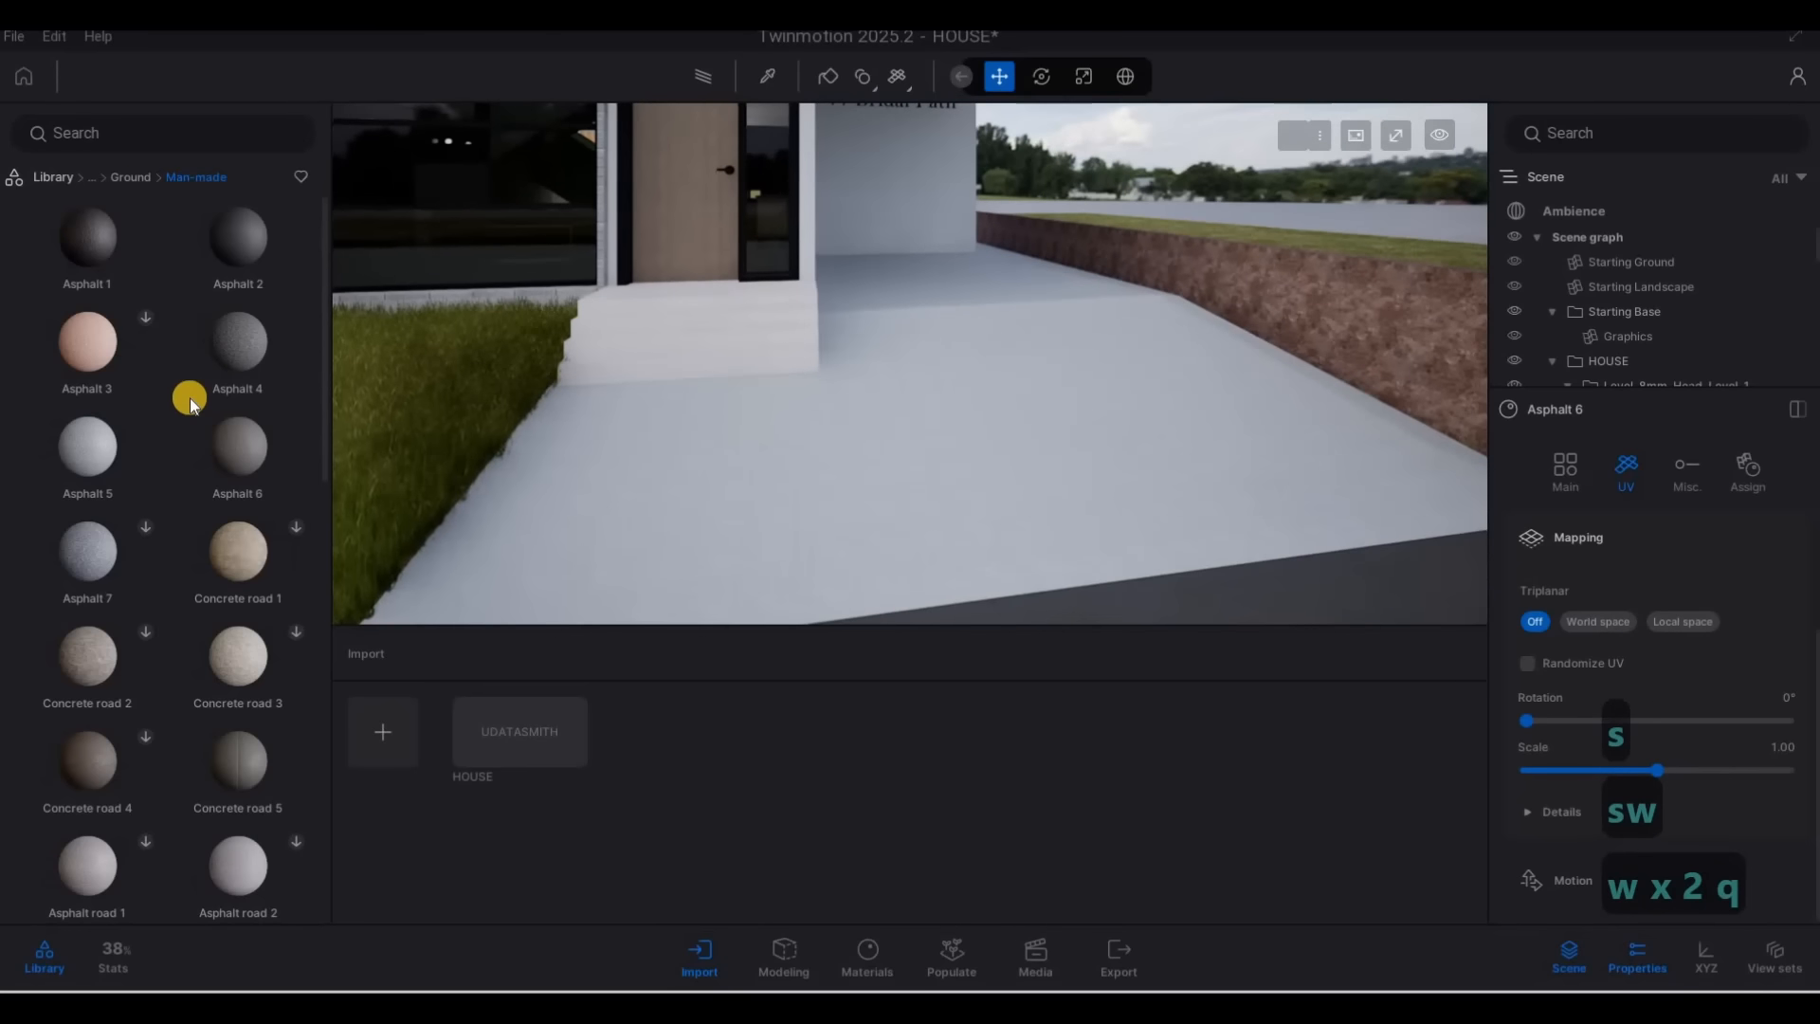
{"action": "scroll", "coordinate": [180, 391], "scroll_direction": "down", "scroll_amount": 1}
{"action": "left_click_drag", "start_coordinate": [284, 394], "coordinate": [890, 397]}
{"action": "key", "text": "w"}
{"action": "key", "text": "e"}
{"action": "right_click_drag", "start_coordinate": [857, 508], "coordinate": [821, 622]}
{"action": "key", "text": "q"}
{"action": "key", "text": "s"}
{"action": "key", "text": "d"}
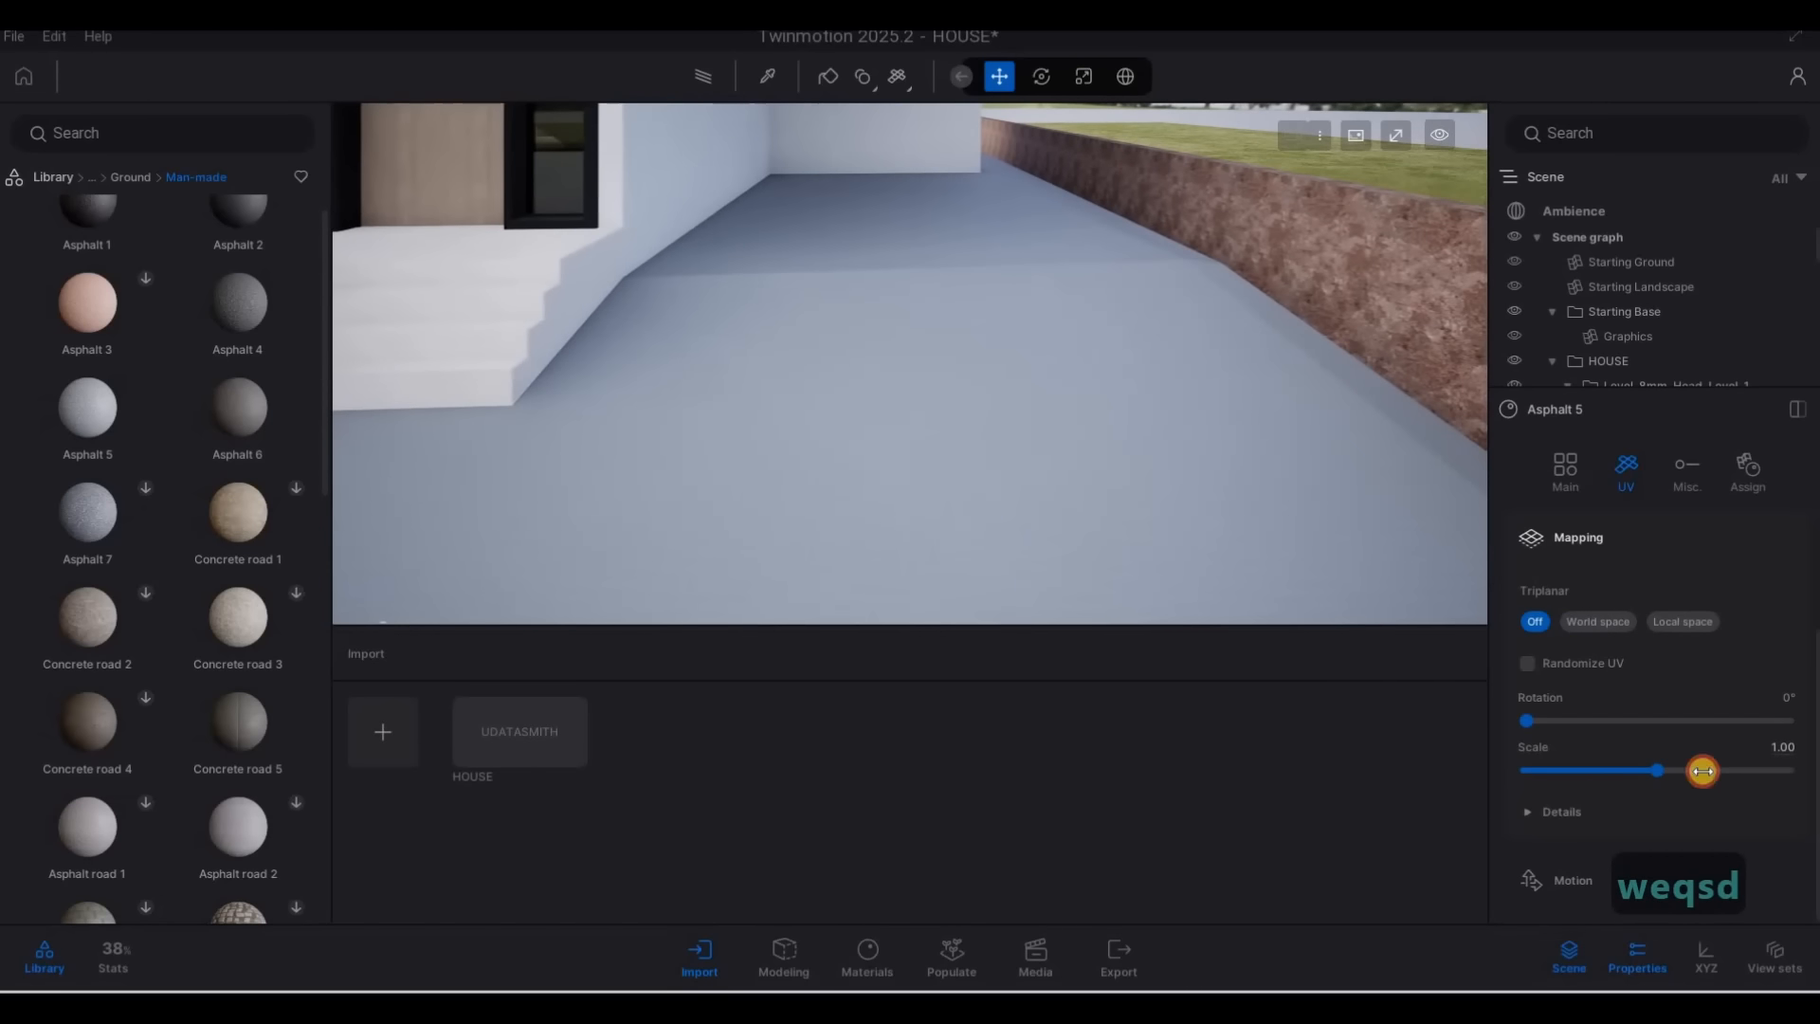
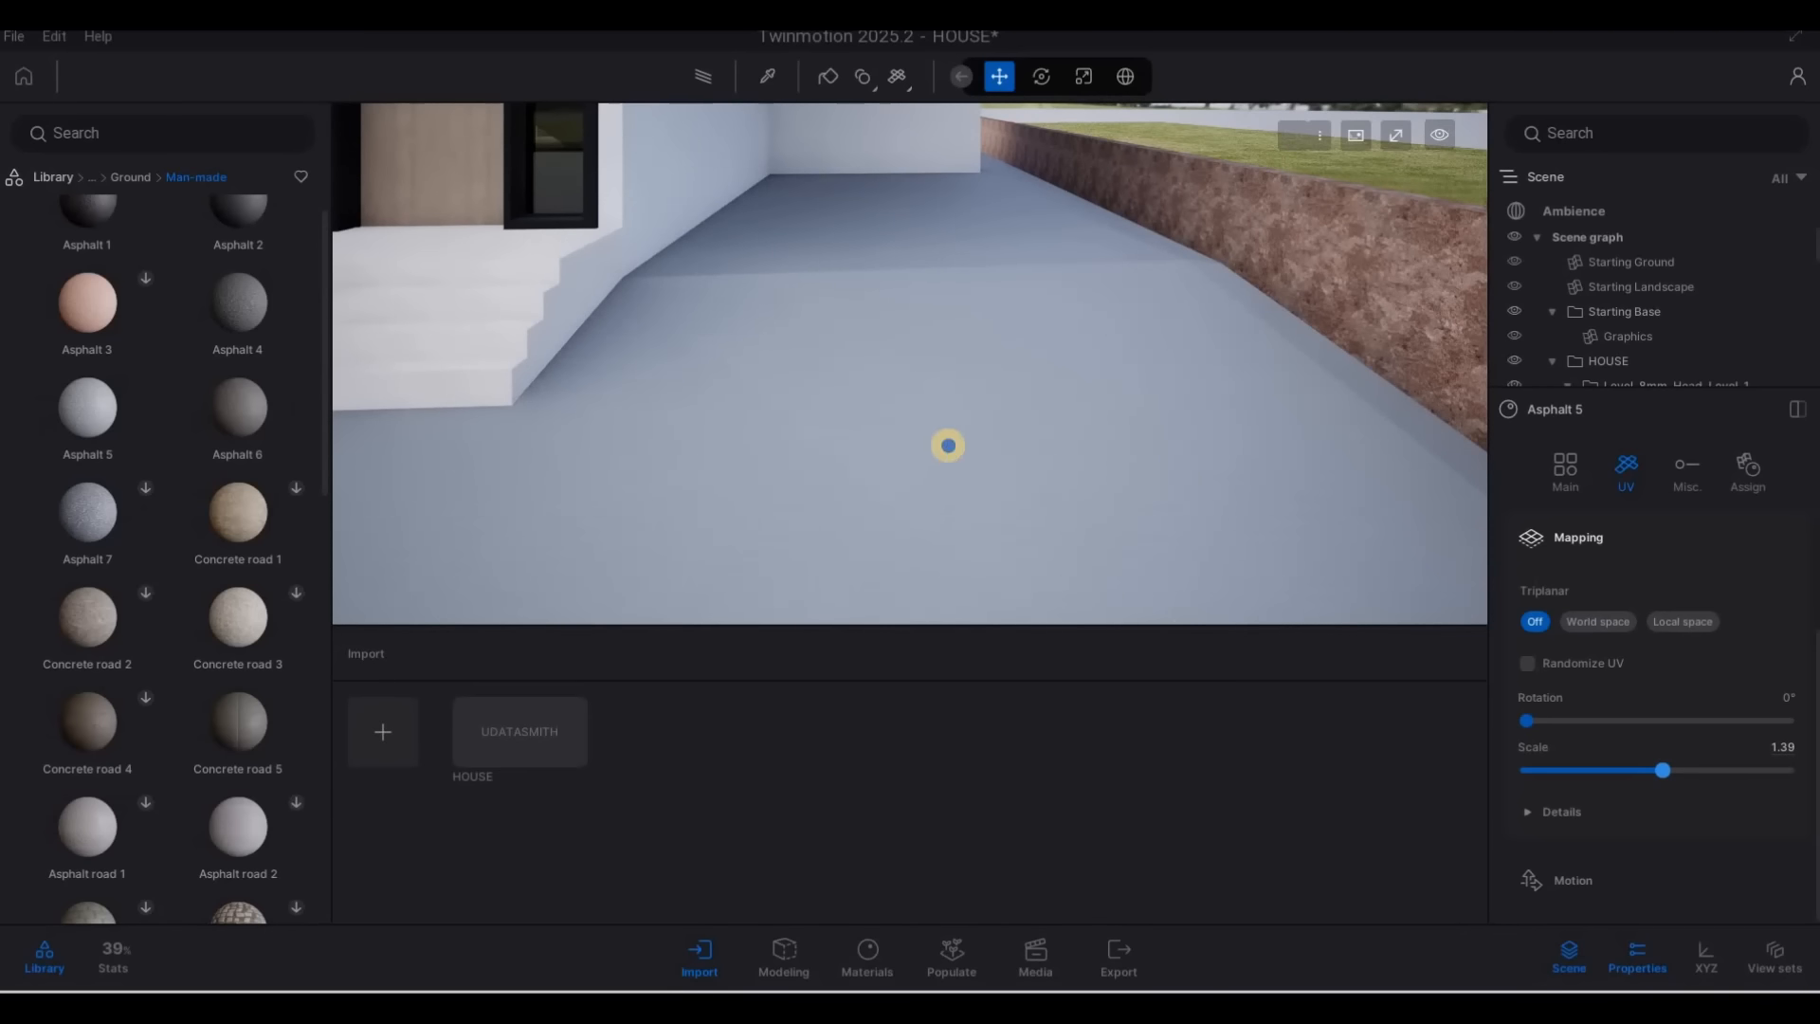
Apply the man-made ground material Asphalt 1 to the white entrance steps
{"action": "key", "text": "a"}
{"action": "key", "text": "a"}
{"action": "mouse_move", "coordinate": [83, 276]}
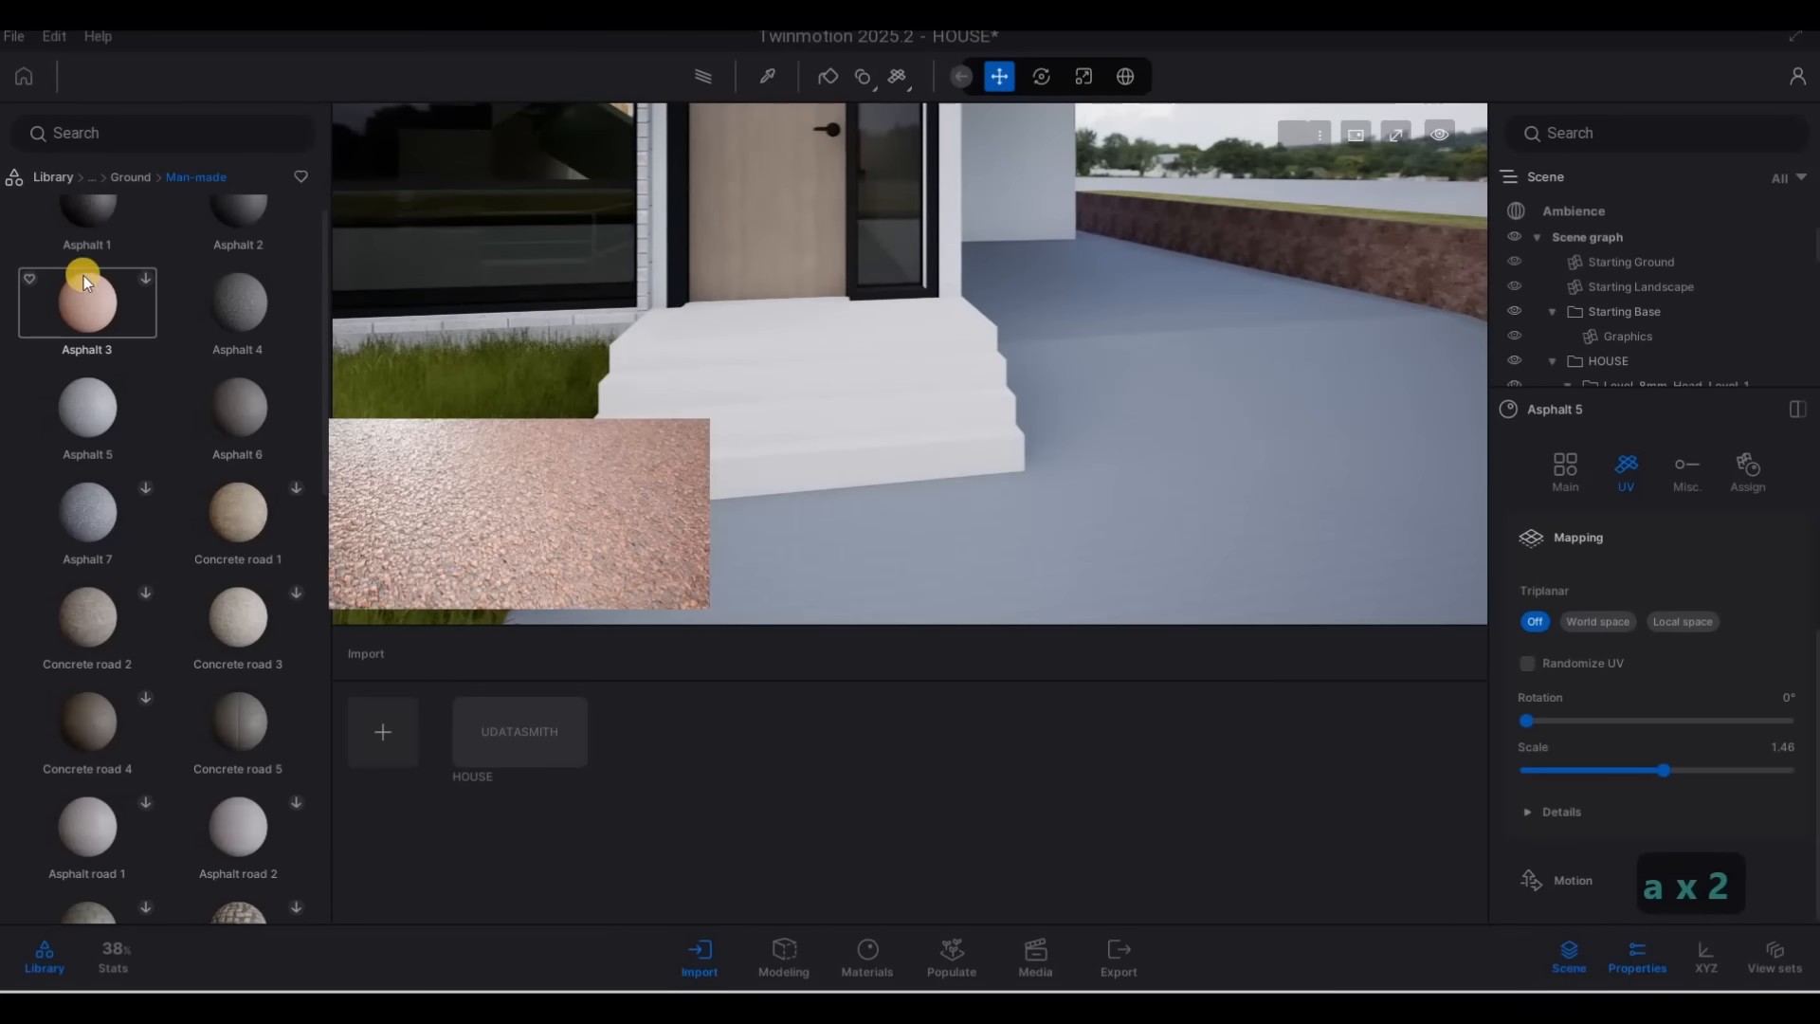
{"action": "scroll", "coordinate": [83, 270], "scroll_direction": "up", "scroll_amount": 1}
{"action": "left_click_drag", "start_coordinate": [681, 424], "coordinate": [800, 418]}
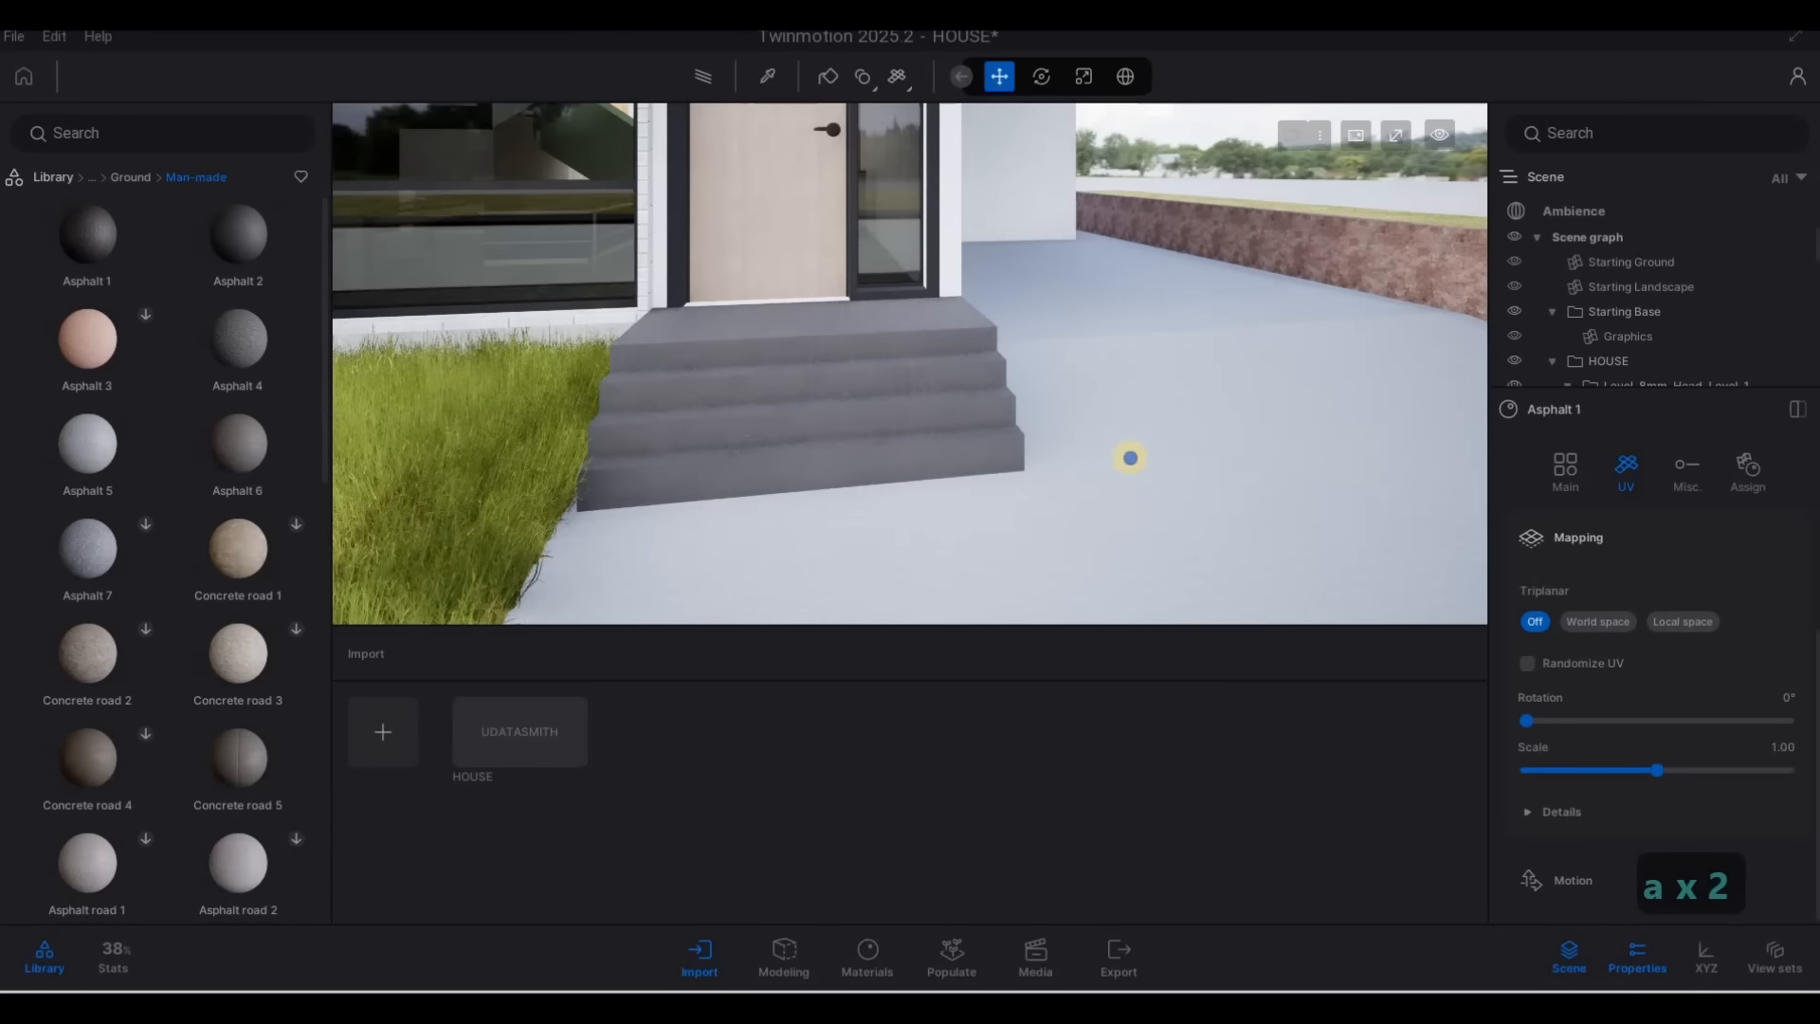
Set the texture scale of Asphalt 1 on the entrance steps to 0.66
{"action": "key", "text": "a"}
{"action": "key", "text": "w"}
{"action": "key", "text": "a"}
{"action": "key", "text": "w"}
{"action": "key", "text": "d"}
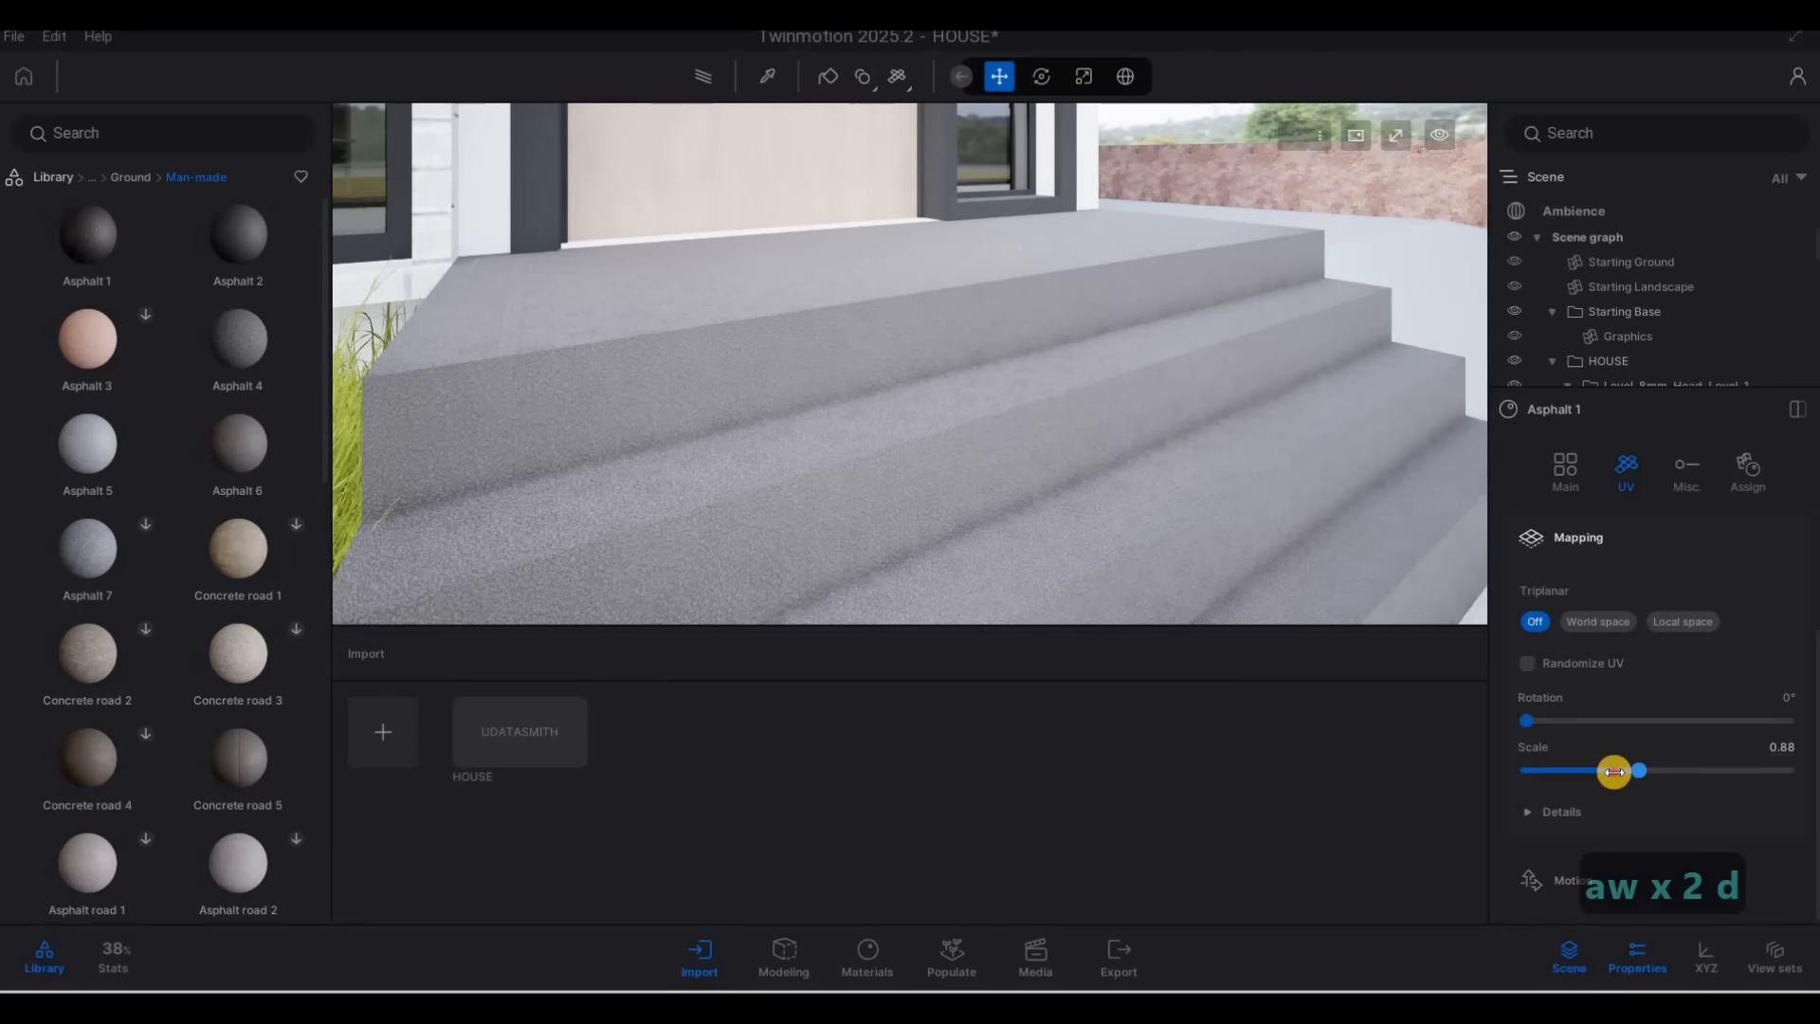
{"action": "left_click_drag", "start_coordinate": [1592, 775], "coordinate": [1598, 770]}
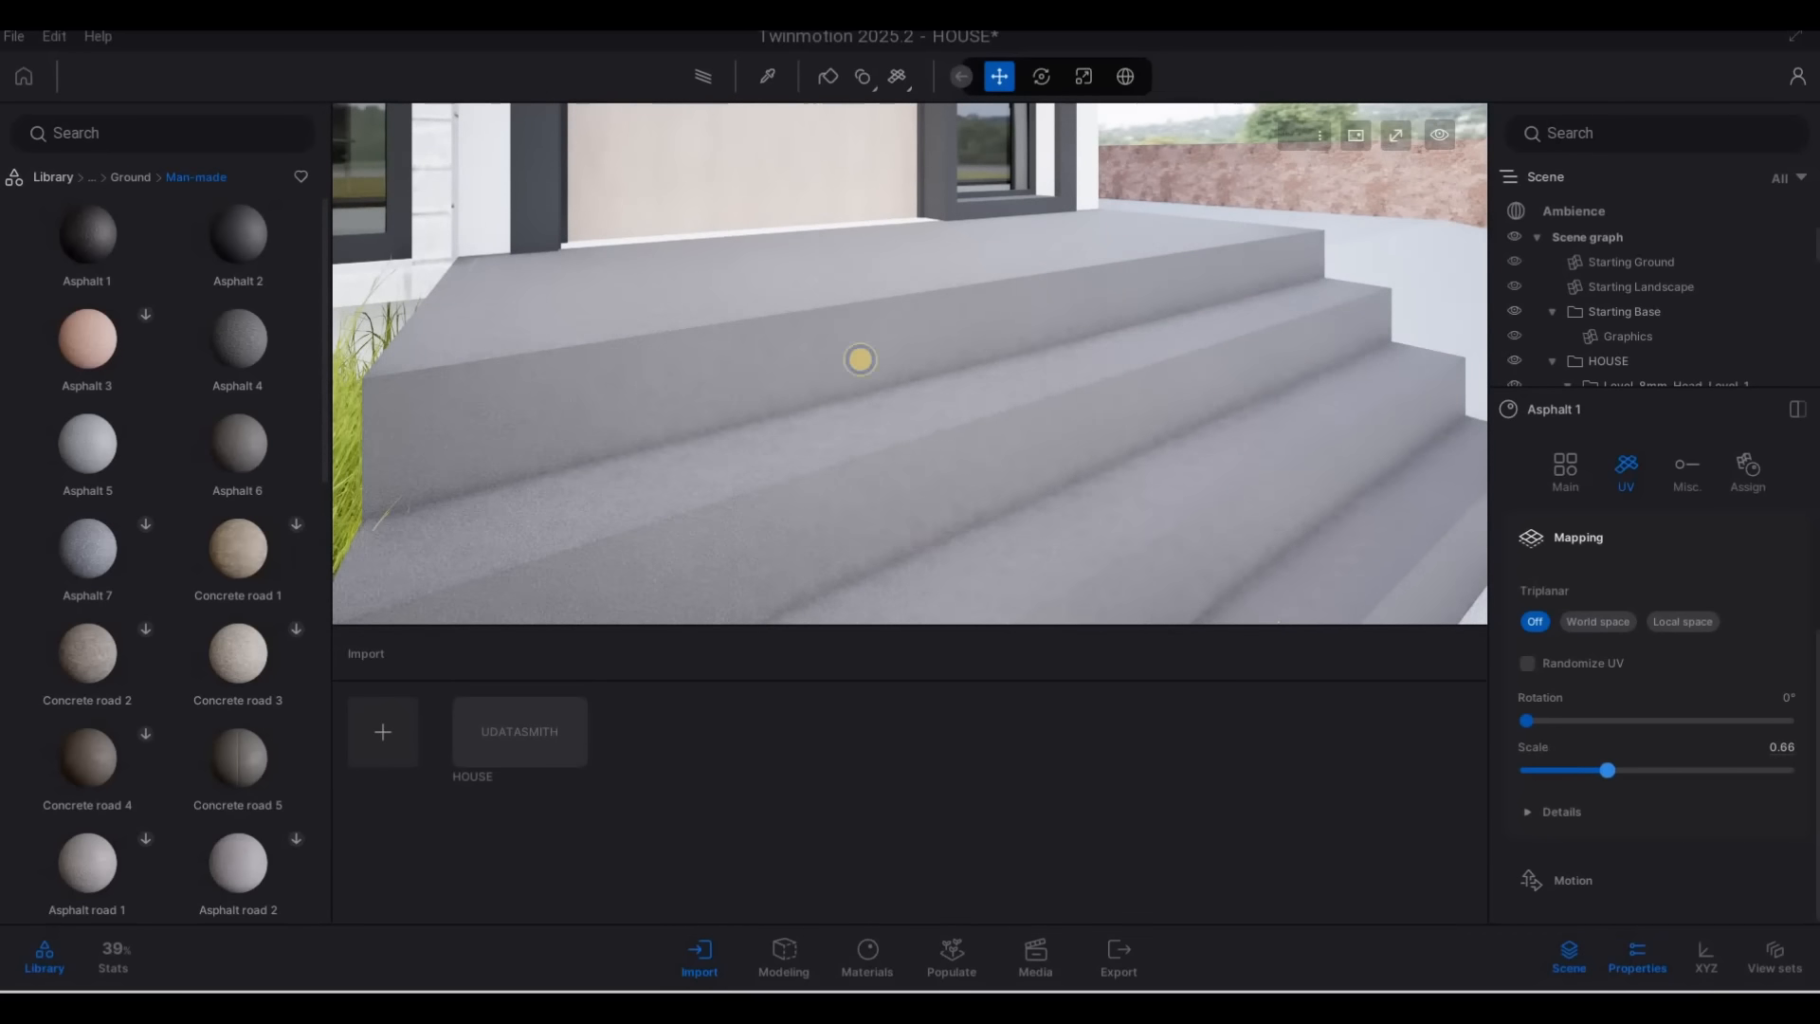
Pick the Ipe A wood cladding on the wall beside the upper balcony and set its texture scale to 4.88
{"action": "key", "text": "s"}
{"action": "right_click_drag", "start_coordinate": [860, 359], "coordinate": [827, 80]}
{"action": "key", "text": "e"}
{"action": "key", "text": "d"}
{"action": "key", "text": "d"}
{"action": "key", "text": "a"}
{"action": "key", "text": "s"}
{"action": "key", "text": "a"}
{"action": "key", "text": "q"}
{"action": "key", "text": "a"}
{"action": "key", "text": "w"}
{"action": "key", "text": "a"}
{"action": "key", "text": "d"}
{"action": "key", "text": "s"}
{"action": "key", "text": "d"}
{"action": "key", "text": "w"}
{"action": "key", "text": "e"}
{"action": "key", "text": "a"}
{"action": "key", "text": "d"}
{"action": "key", "text": "d"}
{"action": "key", "text": "w"}
{"action": "key", "text": "w"}
{"action": "key", "text": "s"}
{"action": "key", "text": "q"}
{"action": "key", "text": "s"}
{"action": "key", "text": "q"}
{"action": "key", "text": "d"}
{"action": "key", "text": "w"}
{"action": "key", "text": "w"}
{"action": "key", "text": "e"}
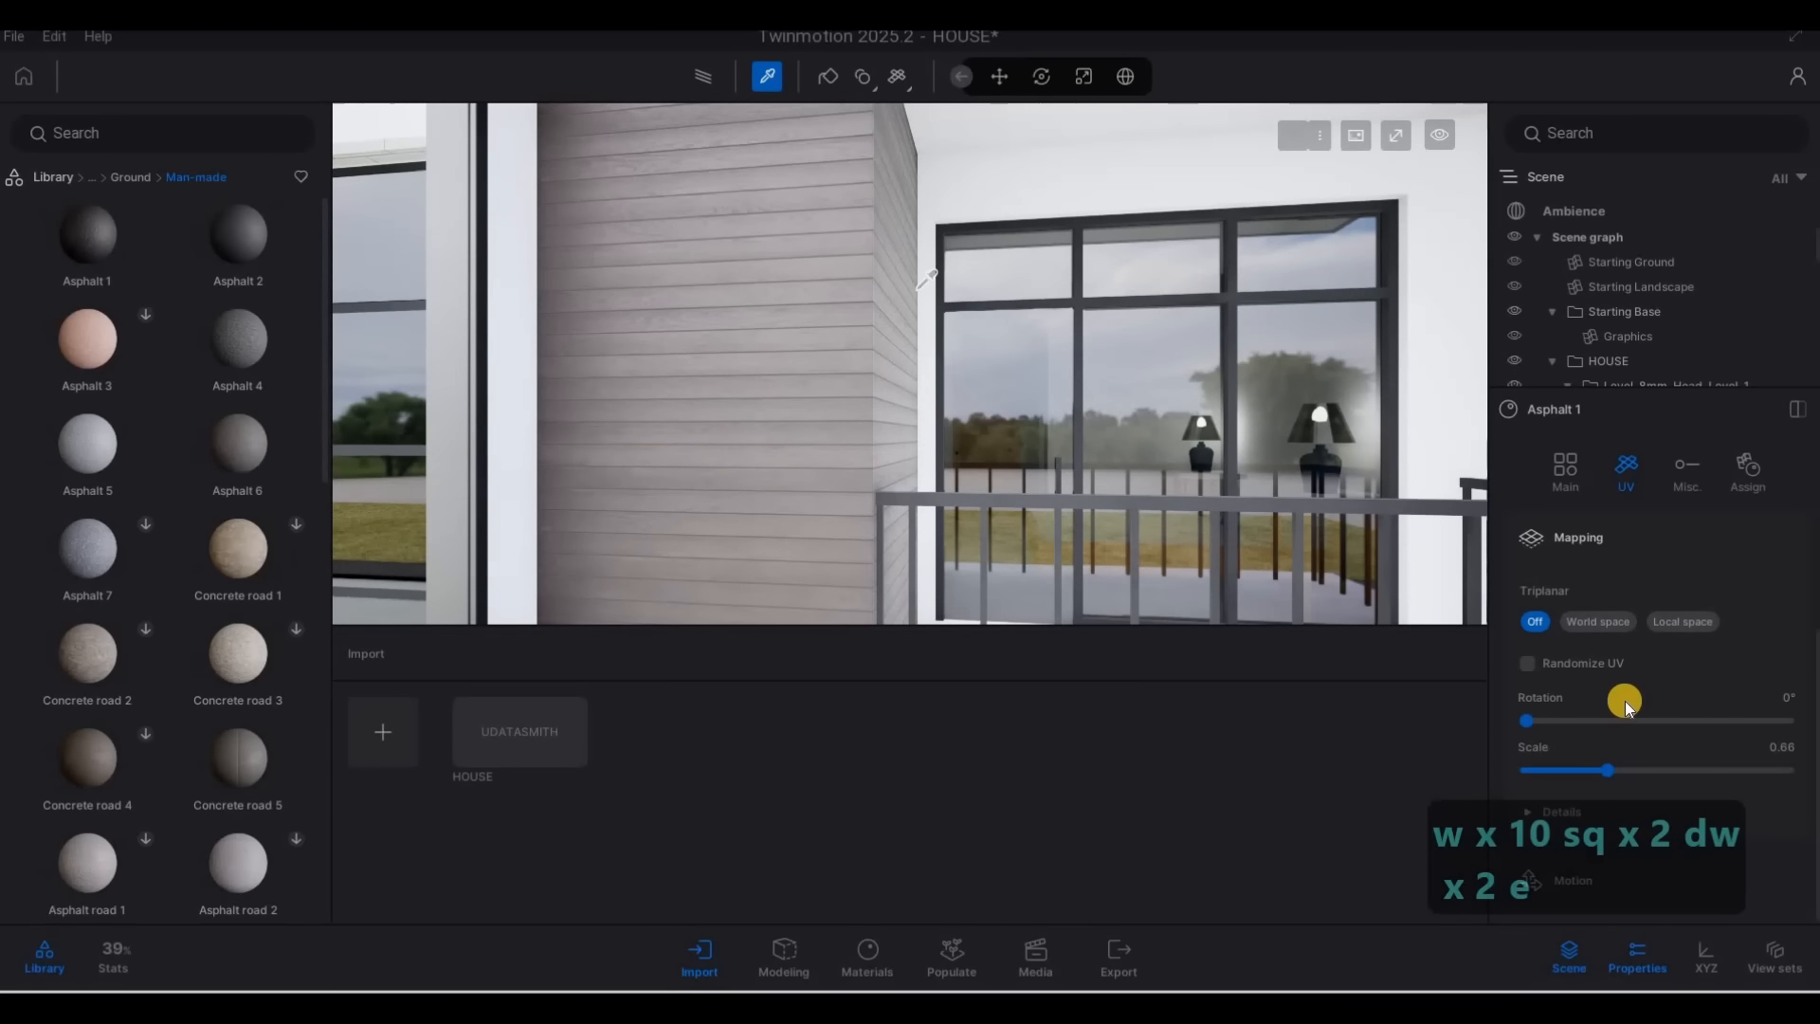
{"action": "left_click_drag", "start_coordinate": [1623, 770], "coordinate": [1627, 769]}
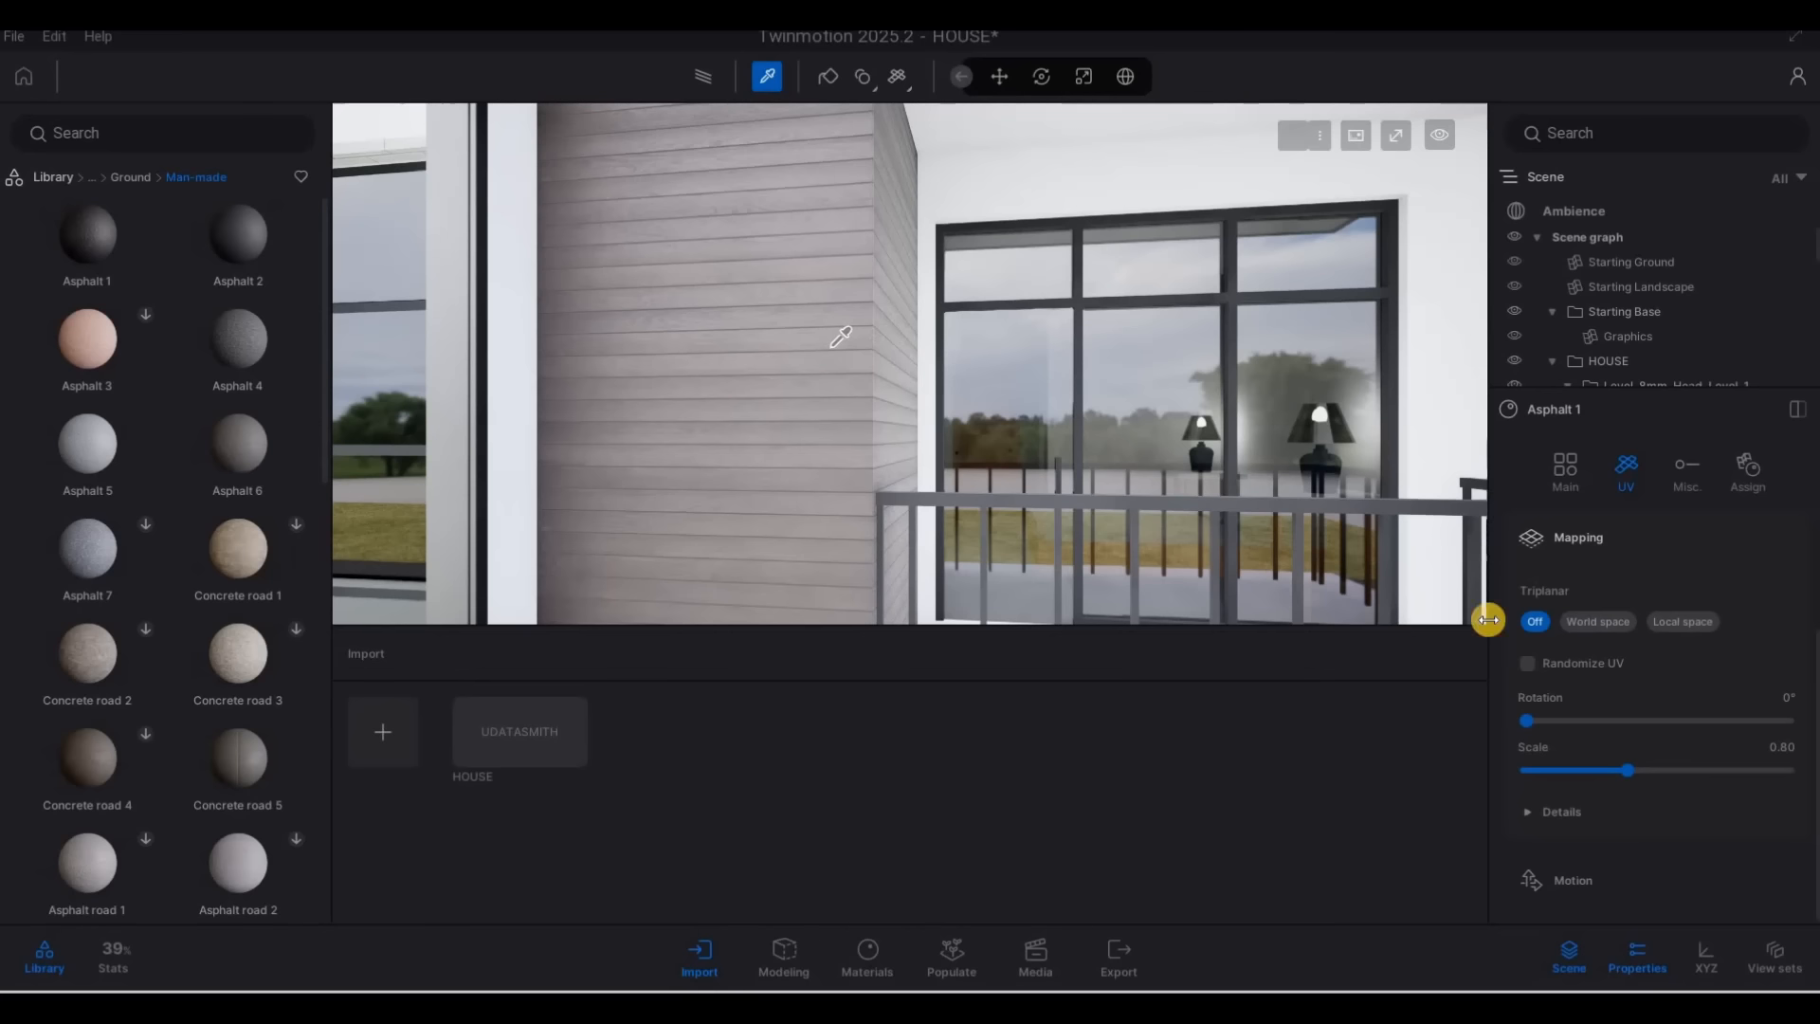
{"action": "scroll", "coordinate": [1610, 748], "scroll_direction": "up", "scroll_amount": 3}
{"action": "scroll", "coordinate": [1704, 785], "scroll_direction": "down", "scroll_amount": 3}
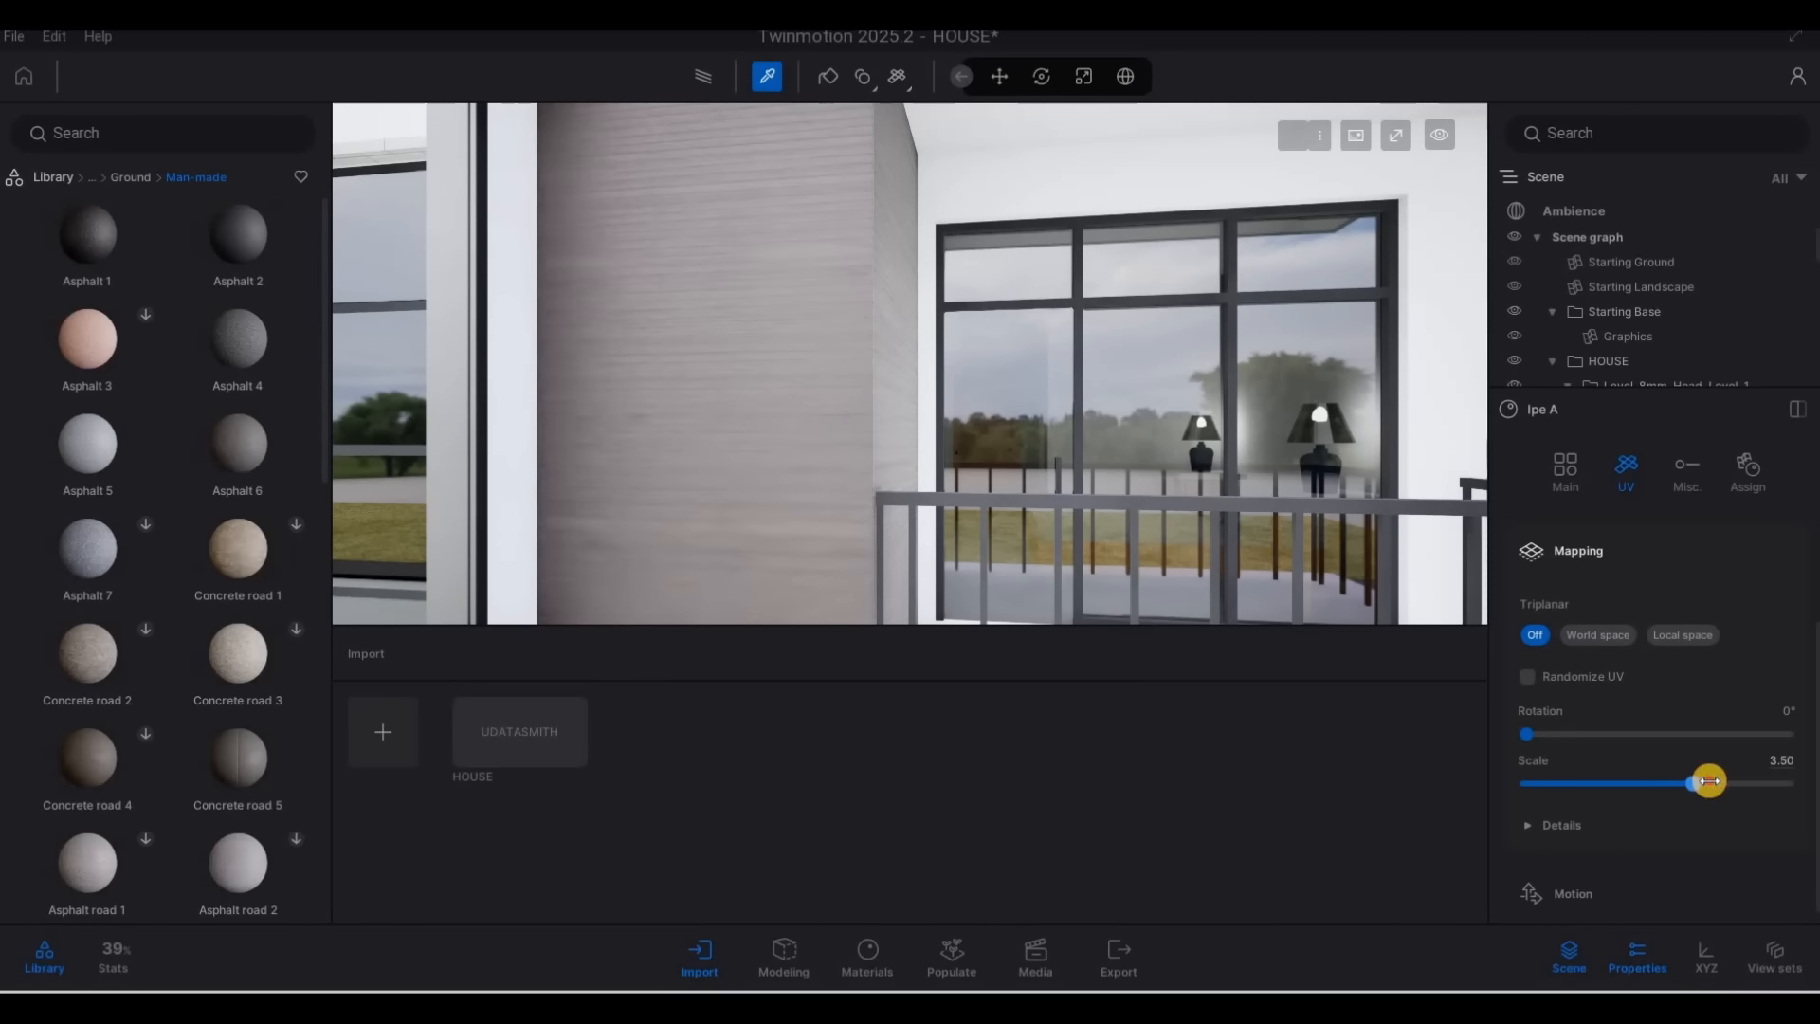
{"action": "left_click_drag", "start_coordinate": [1712, 781], "coordinate": [1714, 783]}
Examine the finished facade, lawn, pavement and driveway from the front and from the street corner
{"action": "key", "text": "s"}
{"action": "key", "text": "a"}
{"action": "key", "text": "s"}
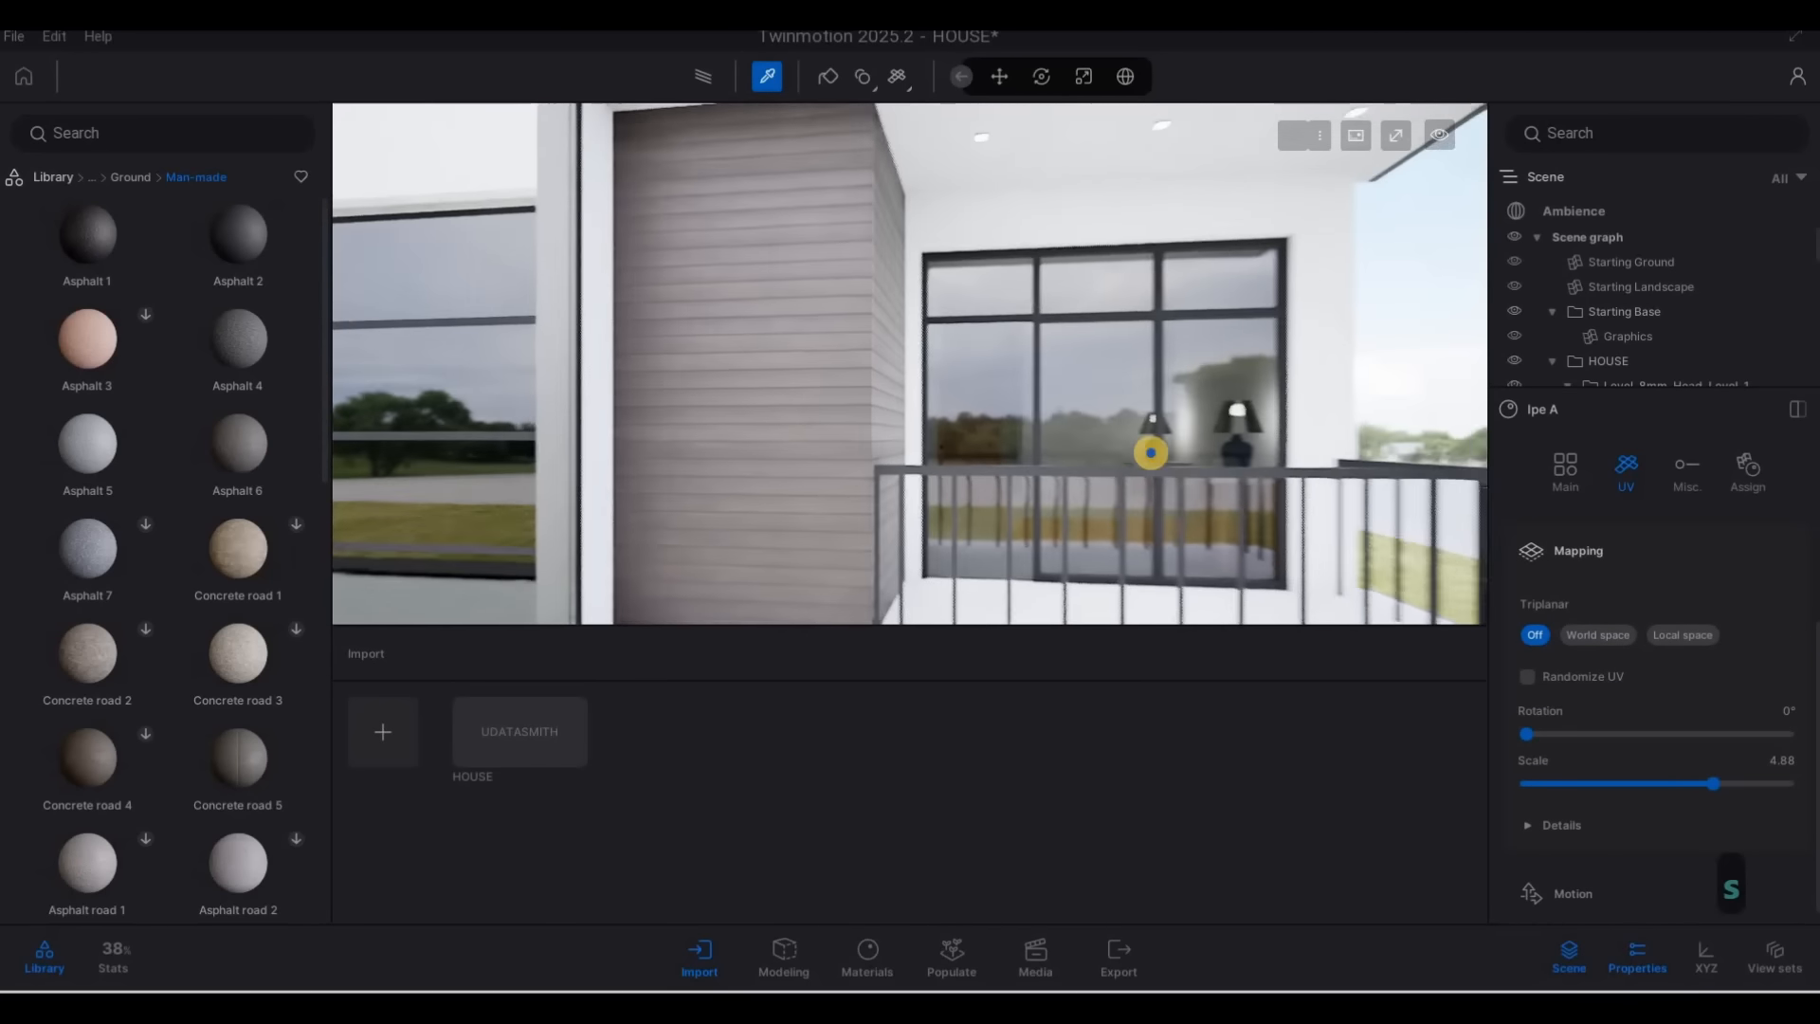
{"action": "key", "text": "e"}
{"action": "key", "text": "s"}
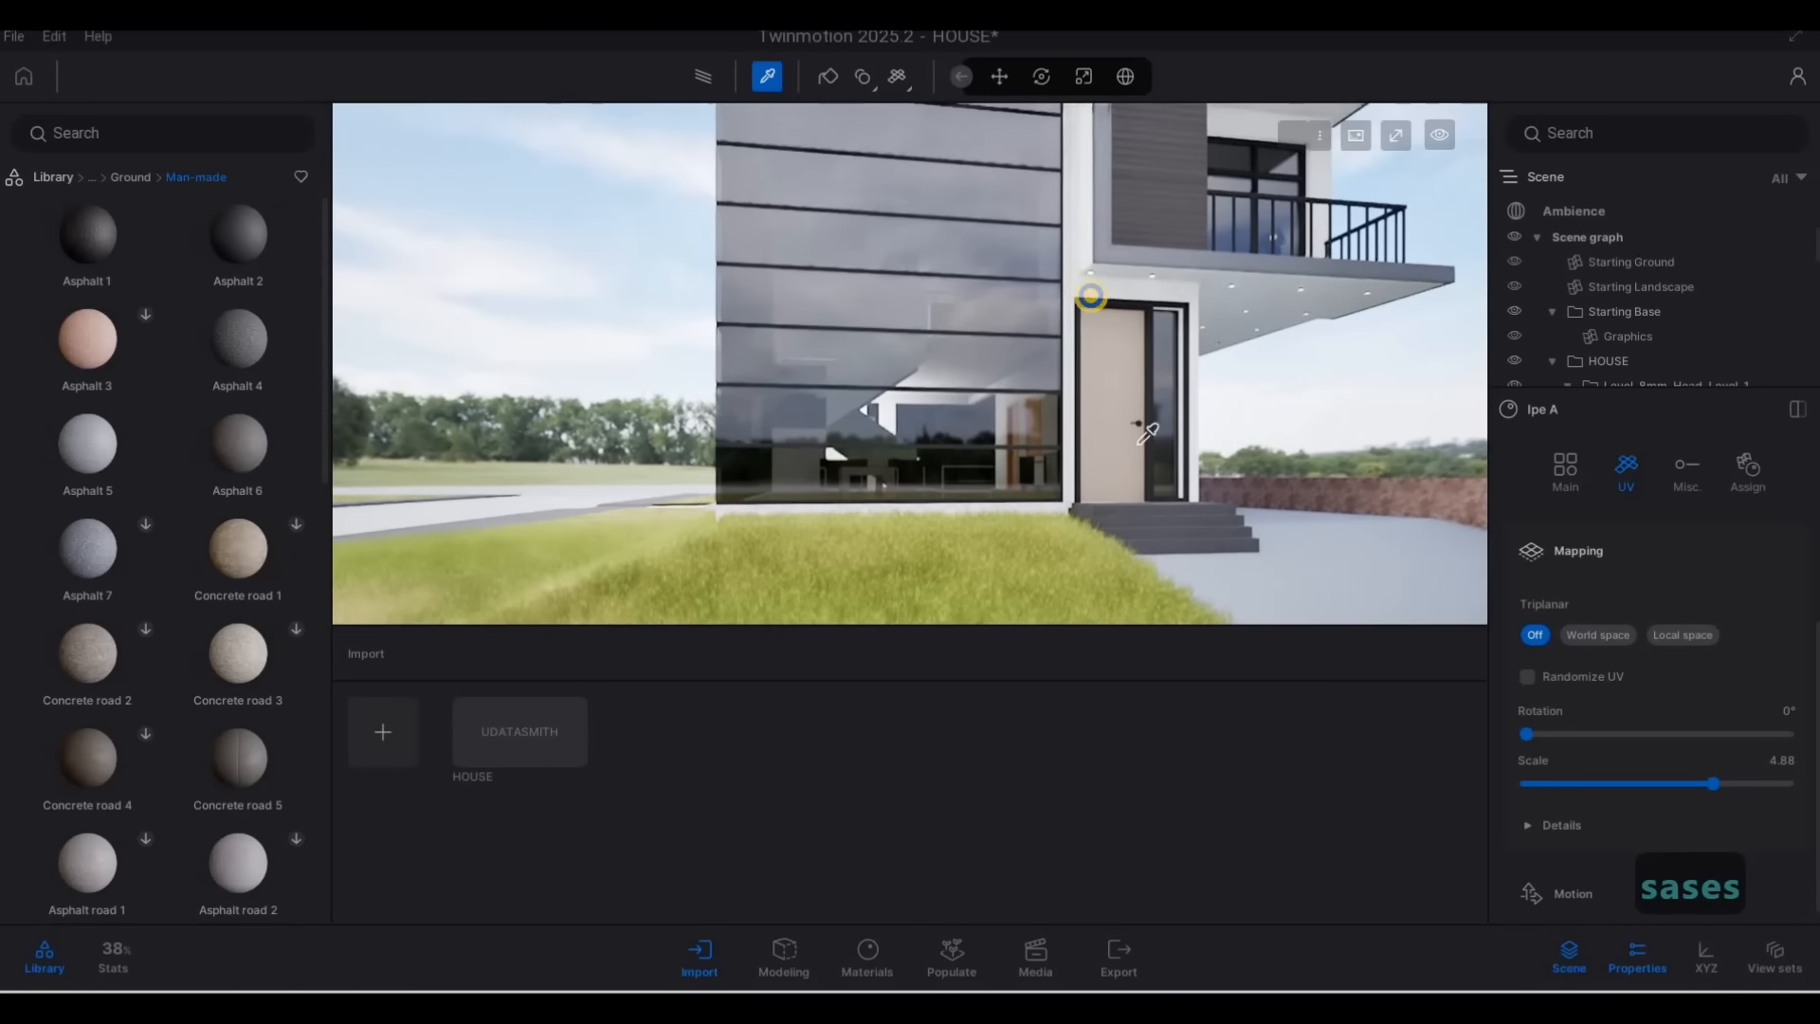
{"action": "key", "text": "Escape"}
{"action": "key", "text": "s"}
{"action": "key", "text": "d"}
{"action": "key", "text": "s"}
{"action": "key", "text": "a"}
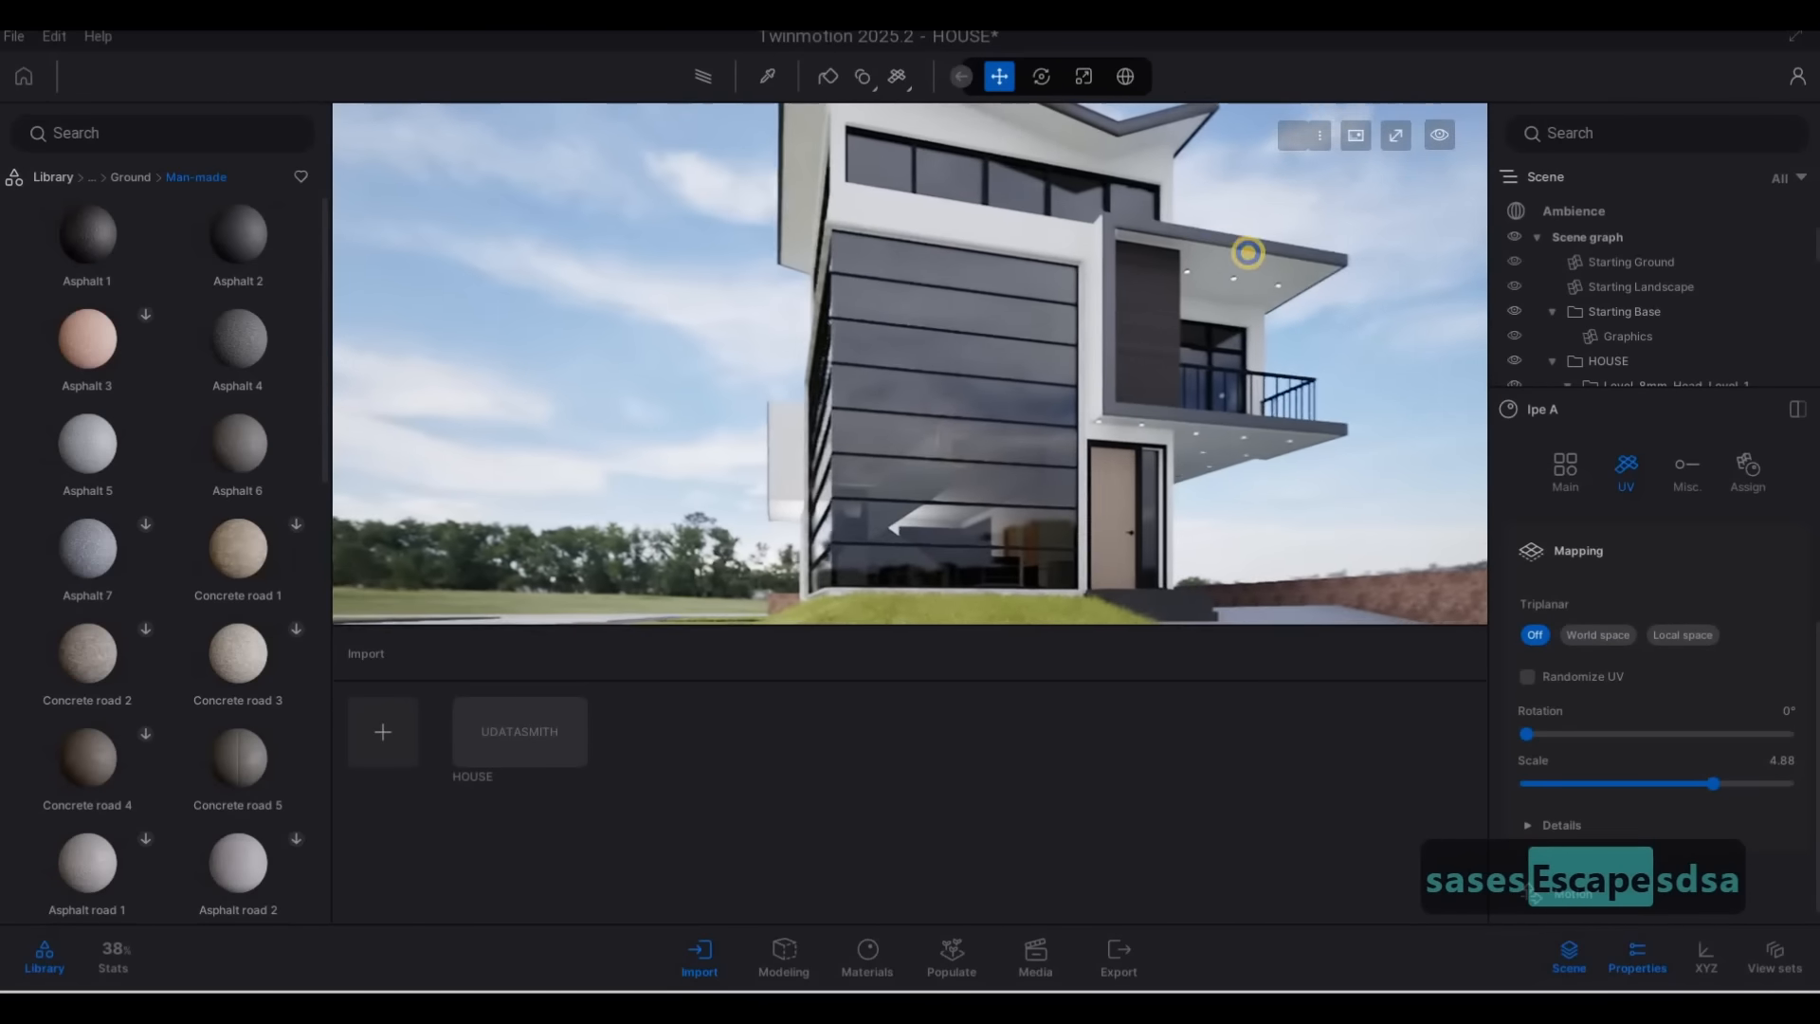
{"action": "key", "text": "q"}
{"action": "key", "text": "s"}
{"action": "key", "text": "a"}
{"action": "key", "text": "w"}
{"action": "key", "text": "q"}
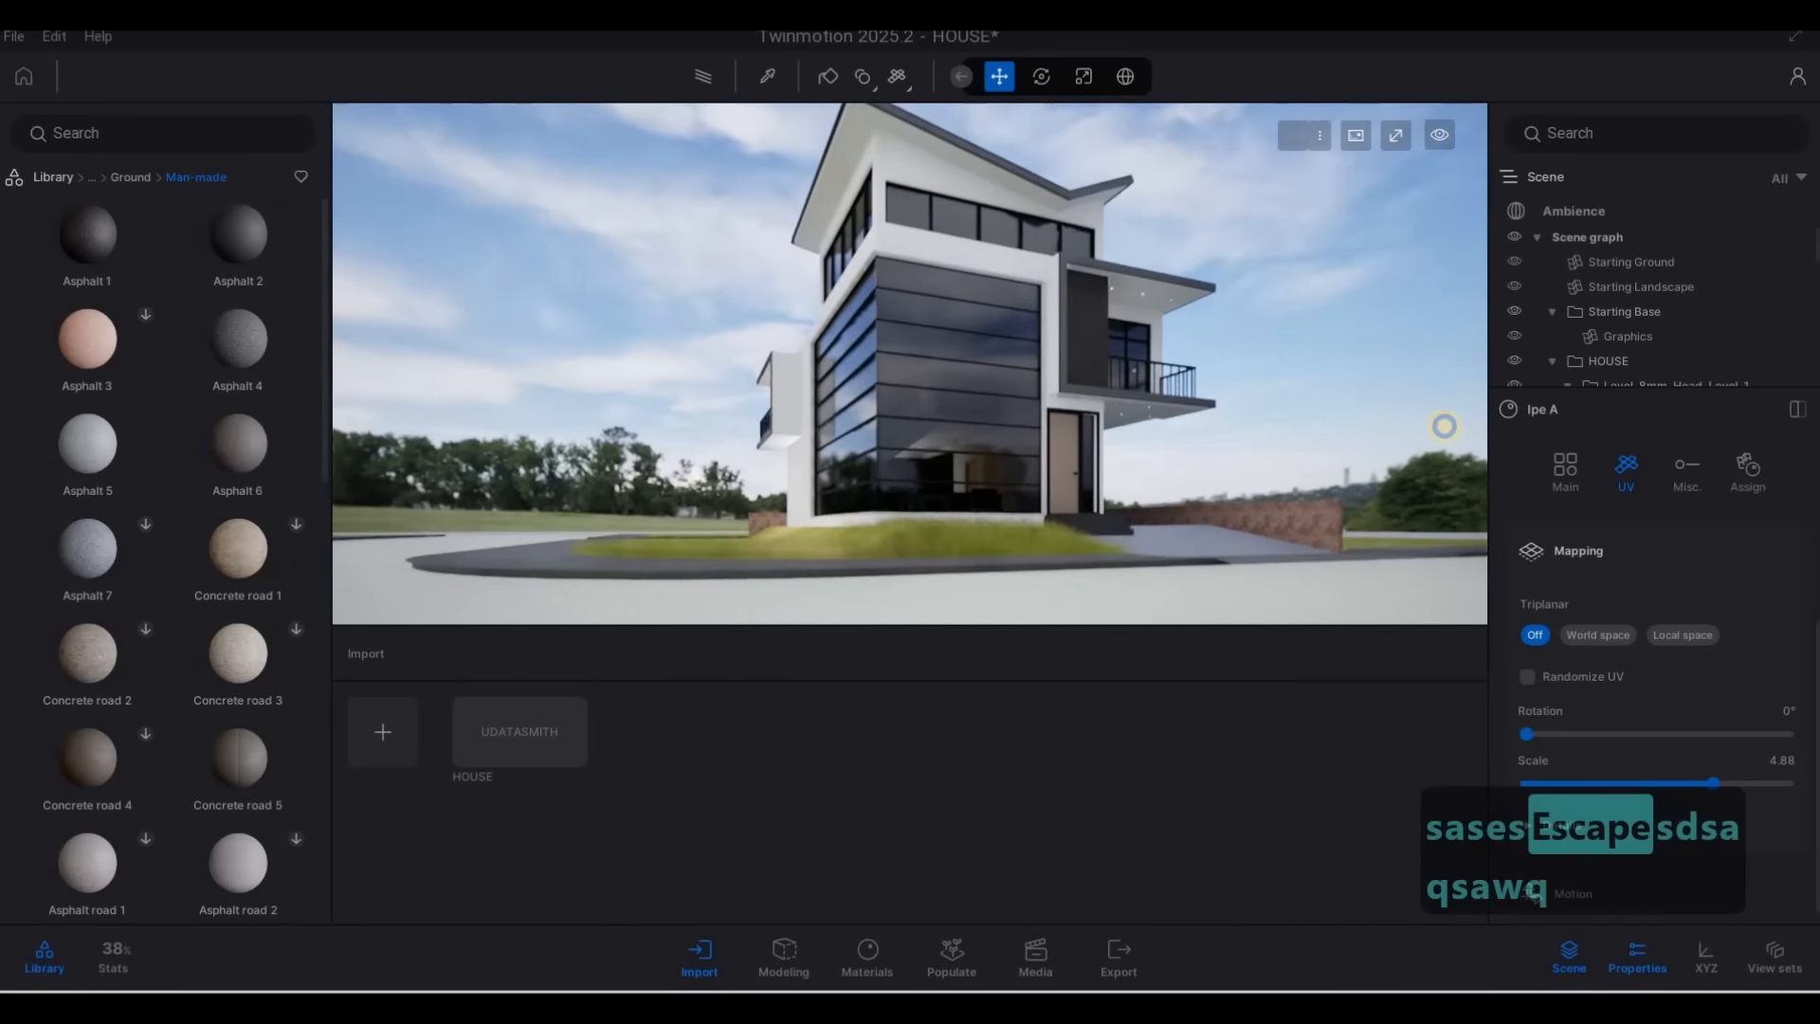
{"action": "key", "text": "a"}
{"action": "key", "text": "a"}
{"action": "key", "text": "a"}
{"action": "key", "text": "a"}
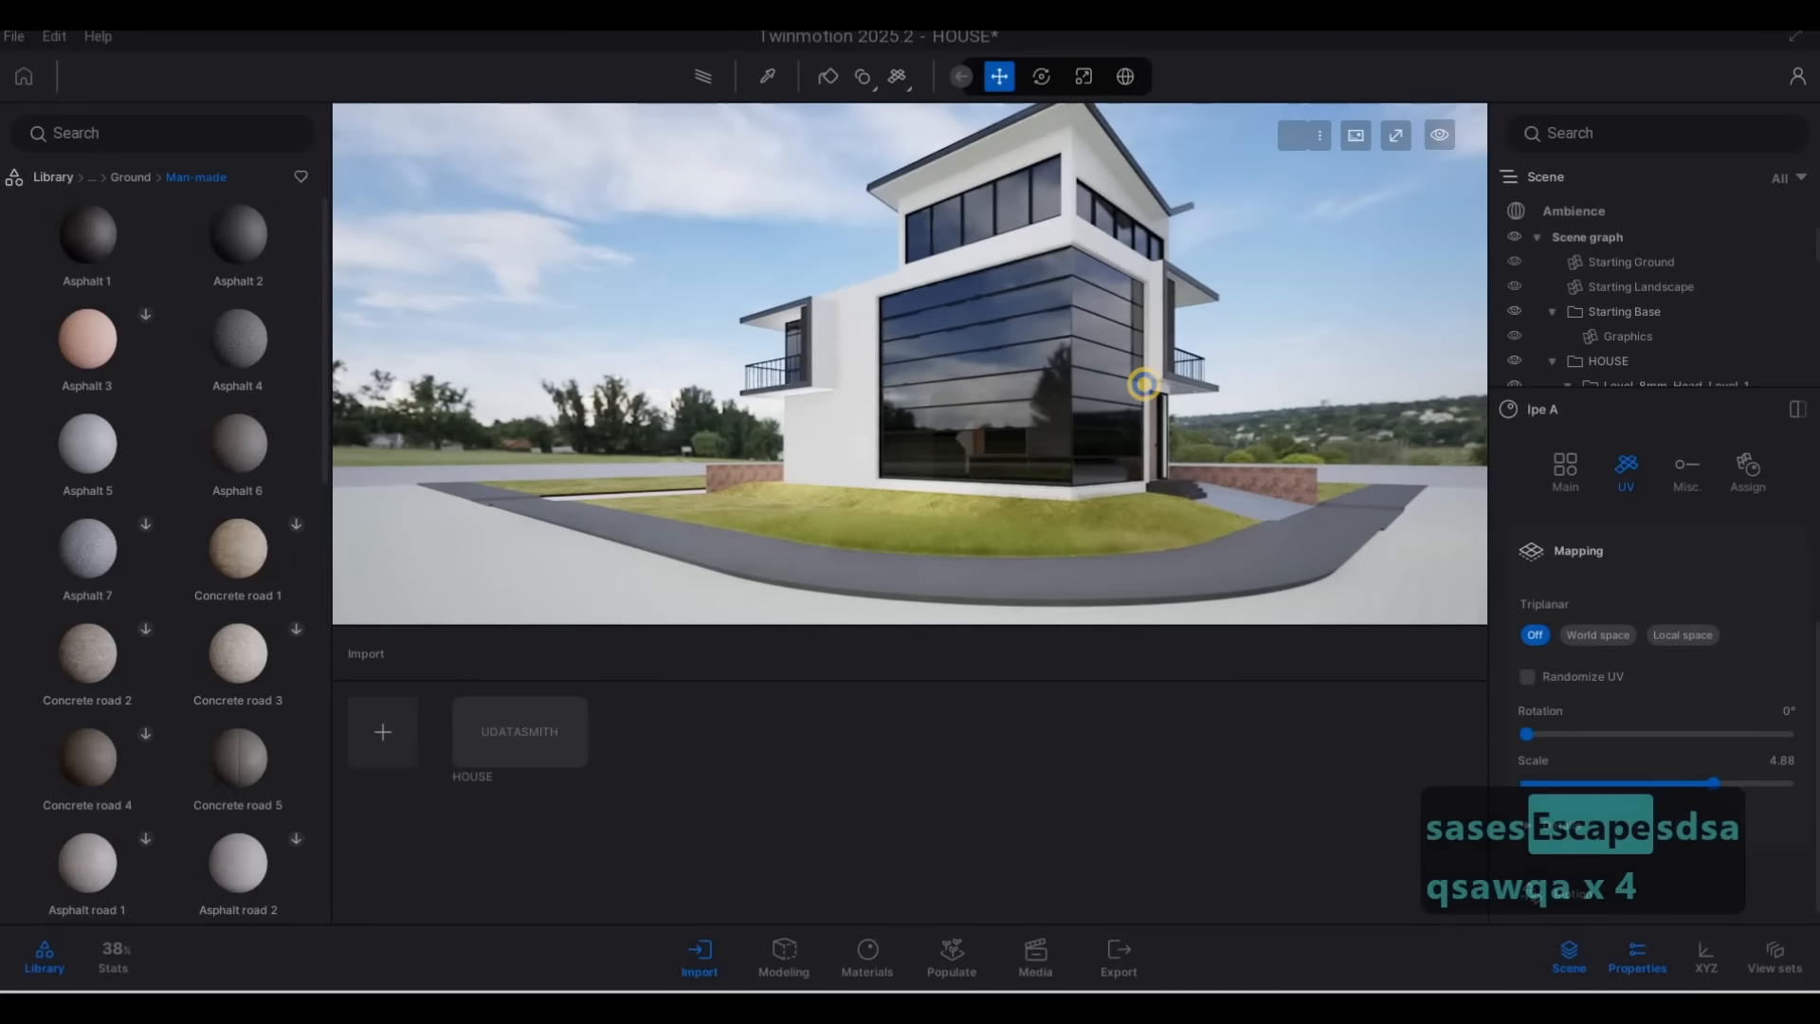
{"action": "key", "text": "a"}
{"action": "key", "text": "w"}
{"action": "key", "text": "d"}
{"action": "key", "text": "a"}
{"action": "key", "text": "w"}
{"action": "key", "text": "d"}
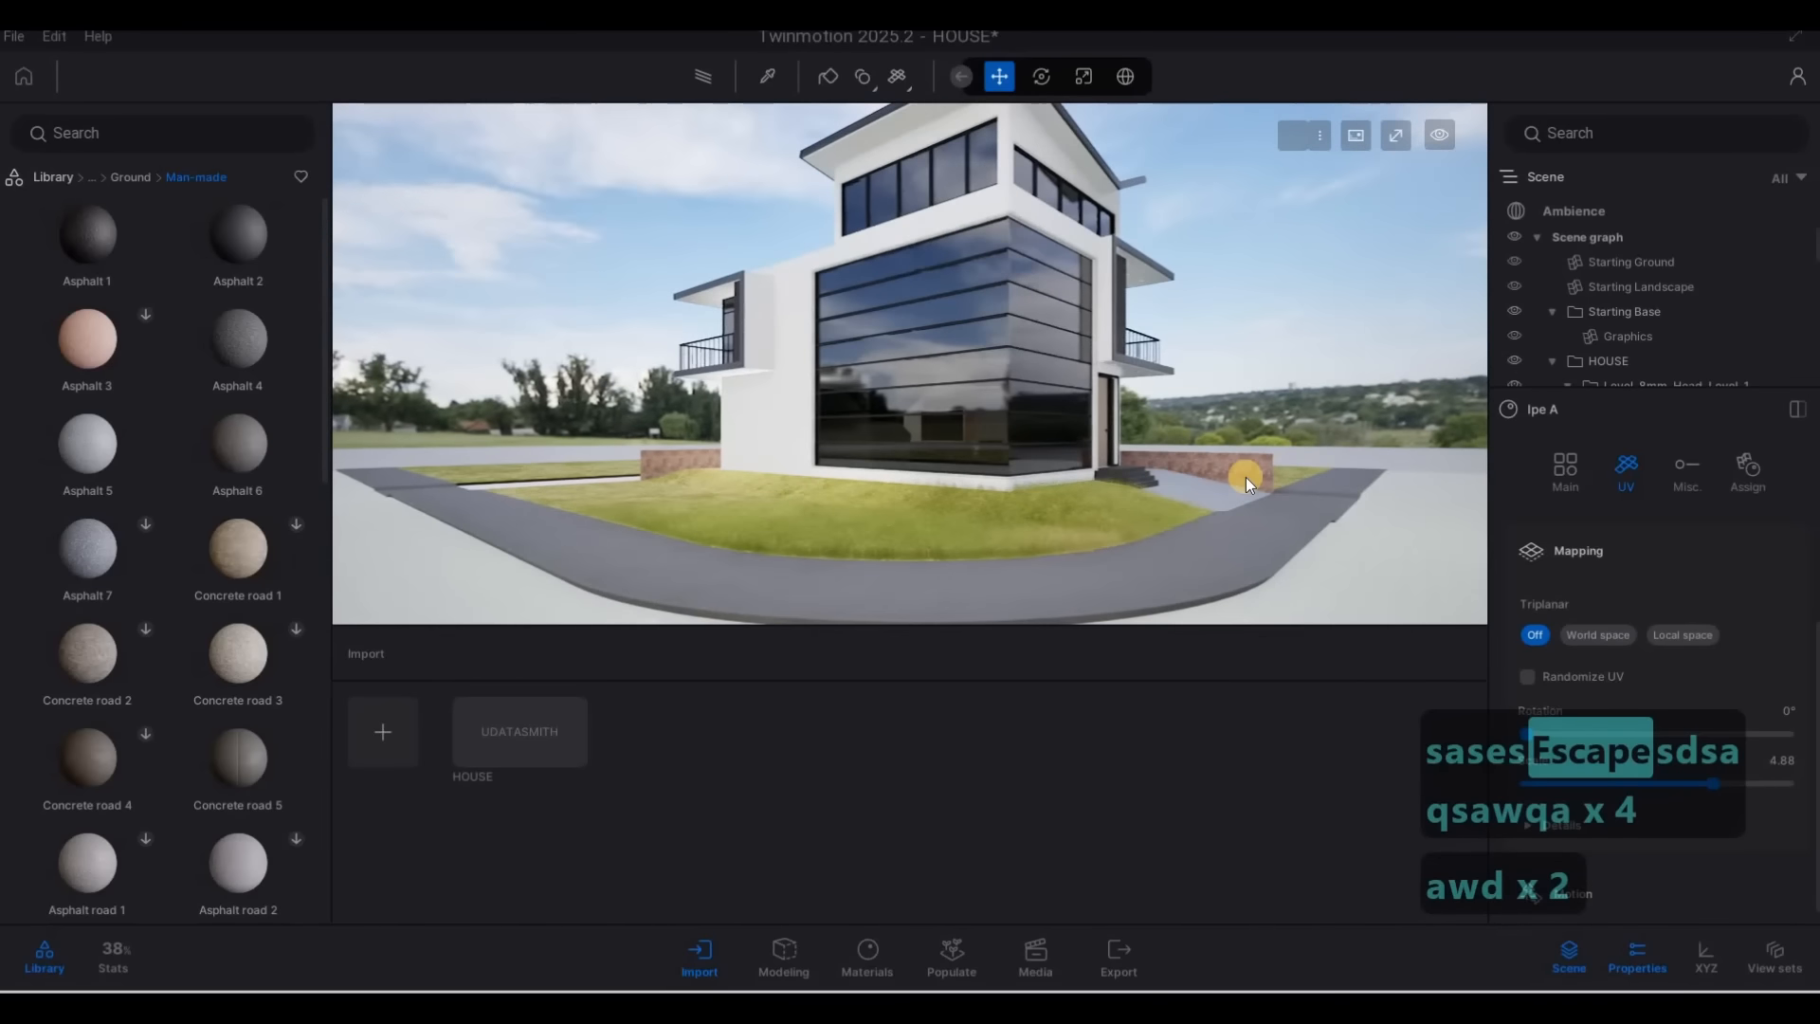
{"action": "key", "text": "a"}
{"action": "key", "text": "w"}
{"action": "key", "text": "d"}
{"action": "key", "text": "w"}
{"action": "key", "text": "w"}
{"action": "key", "text": "w"}
{"action": "key", "text": "w"}
{"action": "key", "text": "w"}
{"action": "key", "text": "w"}
{"action": "key", "text": "w"}
{"action": "key", "text": "w"}
{"action": "key", "text": "w"}
{"action": "key", "text": "w"}
{"action": "key", "text": "w"}
{"action": "key", "text": "w"}
{"action": "key", "text": "w"}
{"action": "key", "text": "w"}
{"action": "key", "text": "w"}
{"action": "key", "text": "w"}
{"action": "key", "text": "w"}
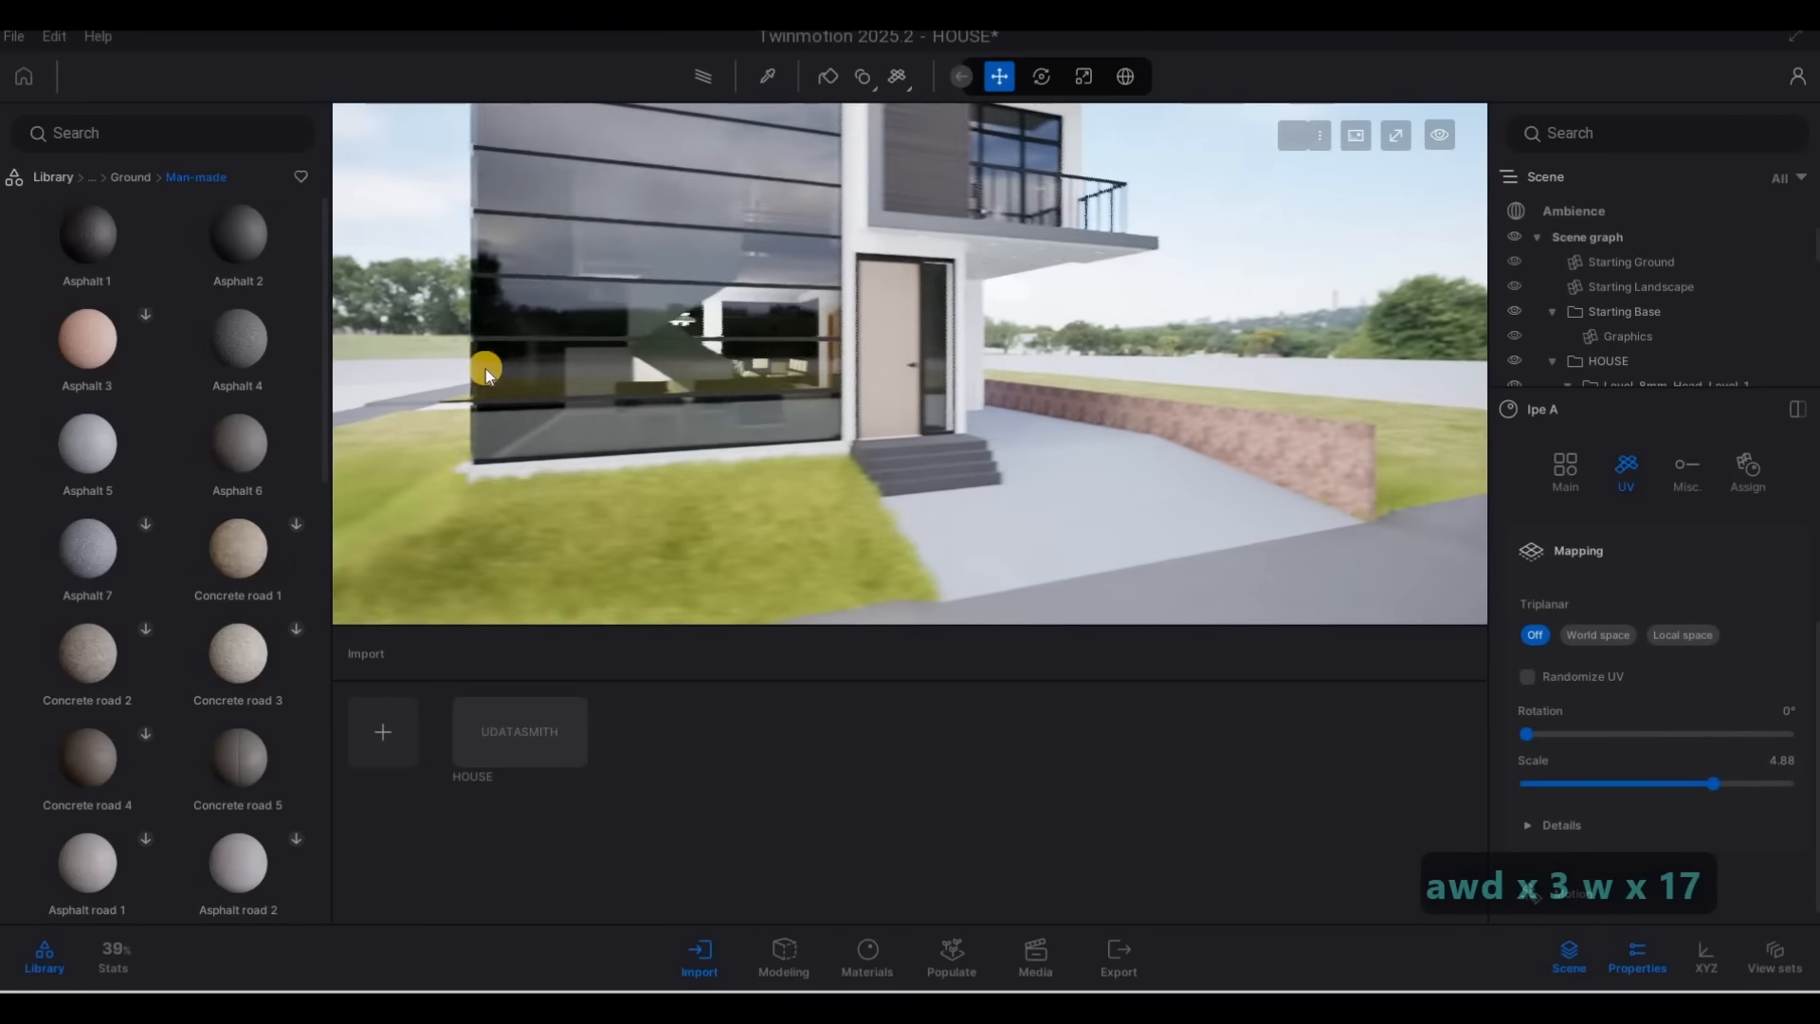
Apply the man-made ground material Bricks cobblestone to the street in front of the house, with a texture scale of 6.85
{"action": "left_click", "coordinate": [139, 179]}
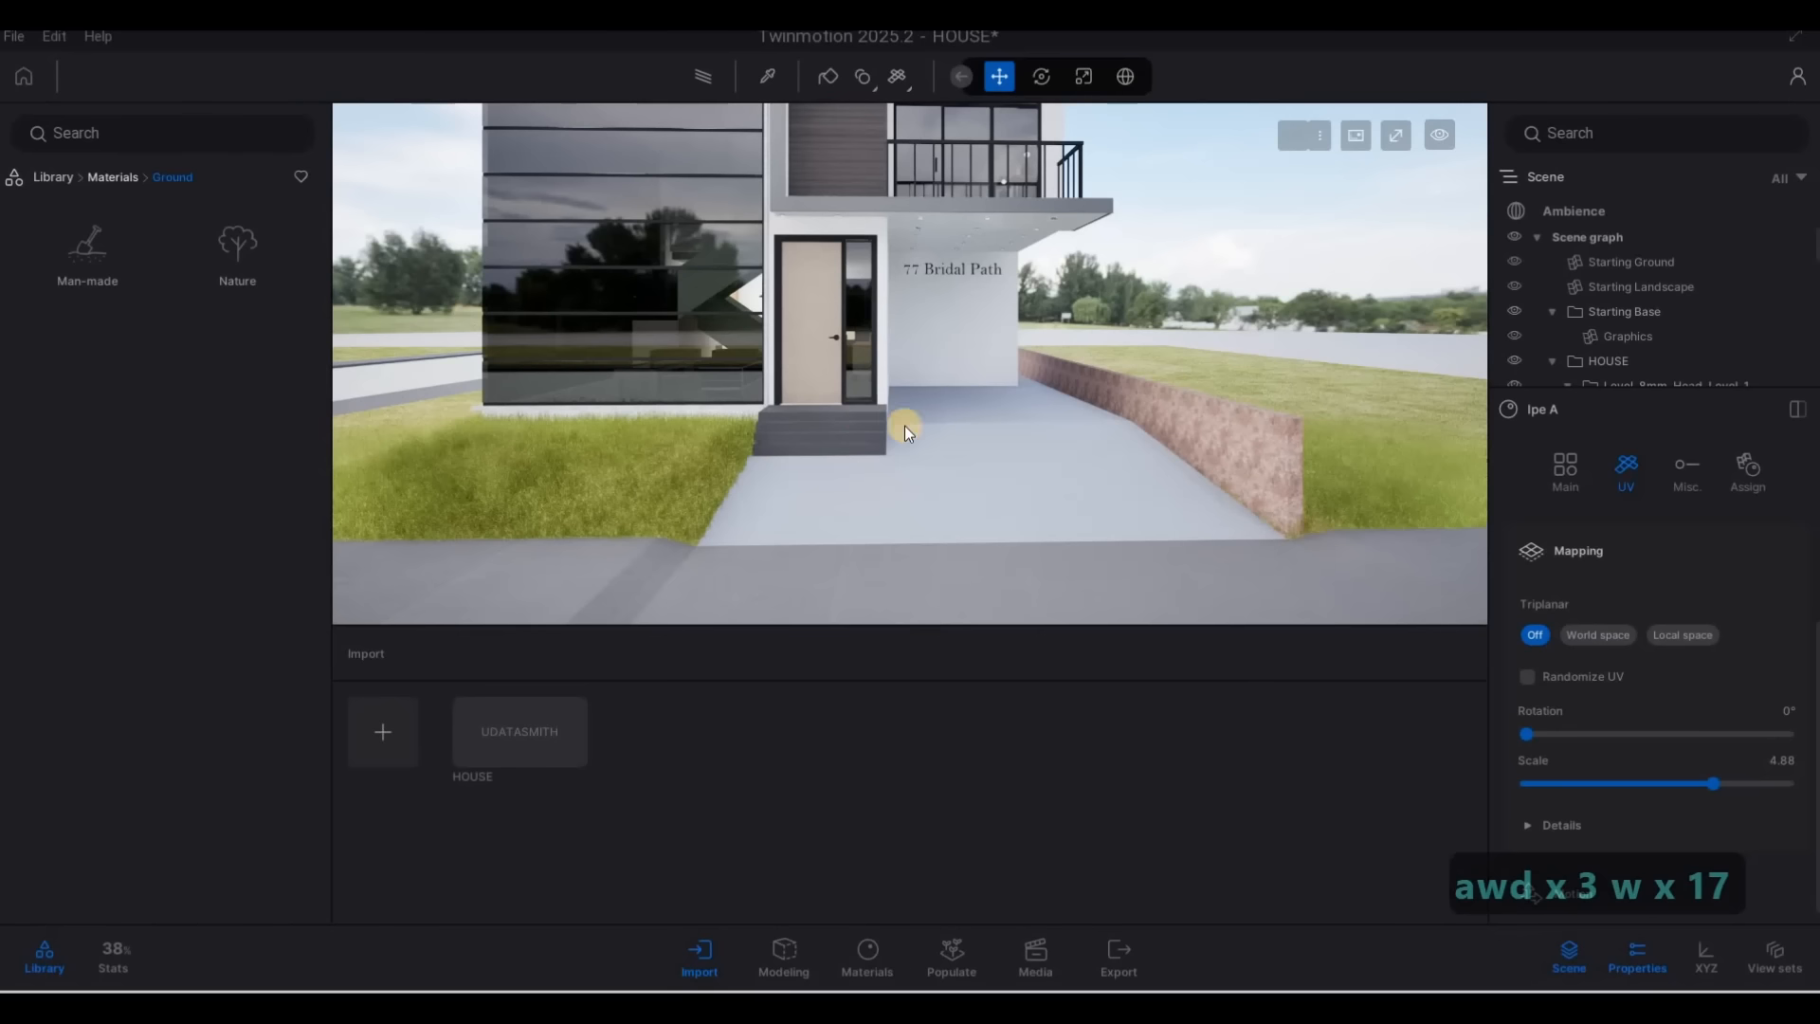
{"action": "left_click", "coordinate": [88, 252]}
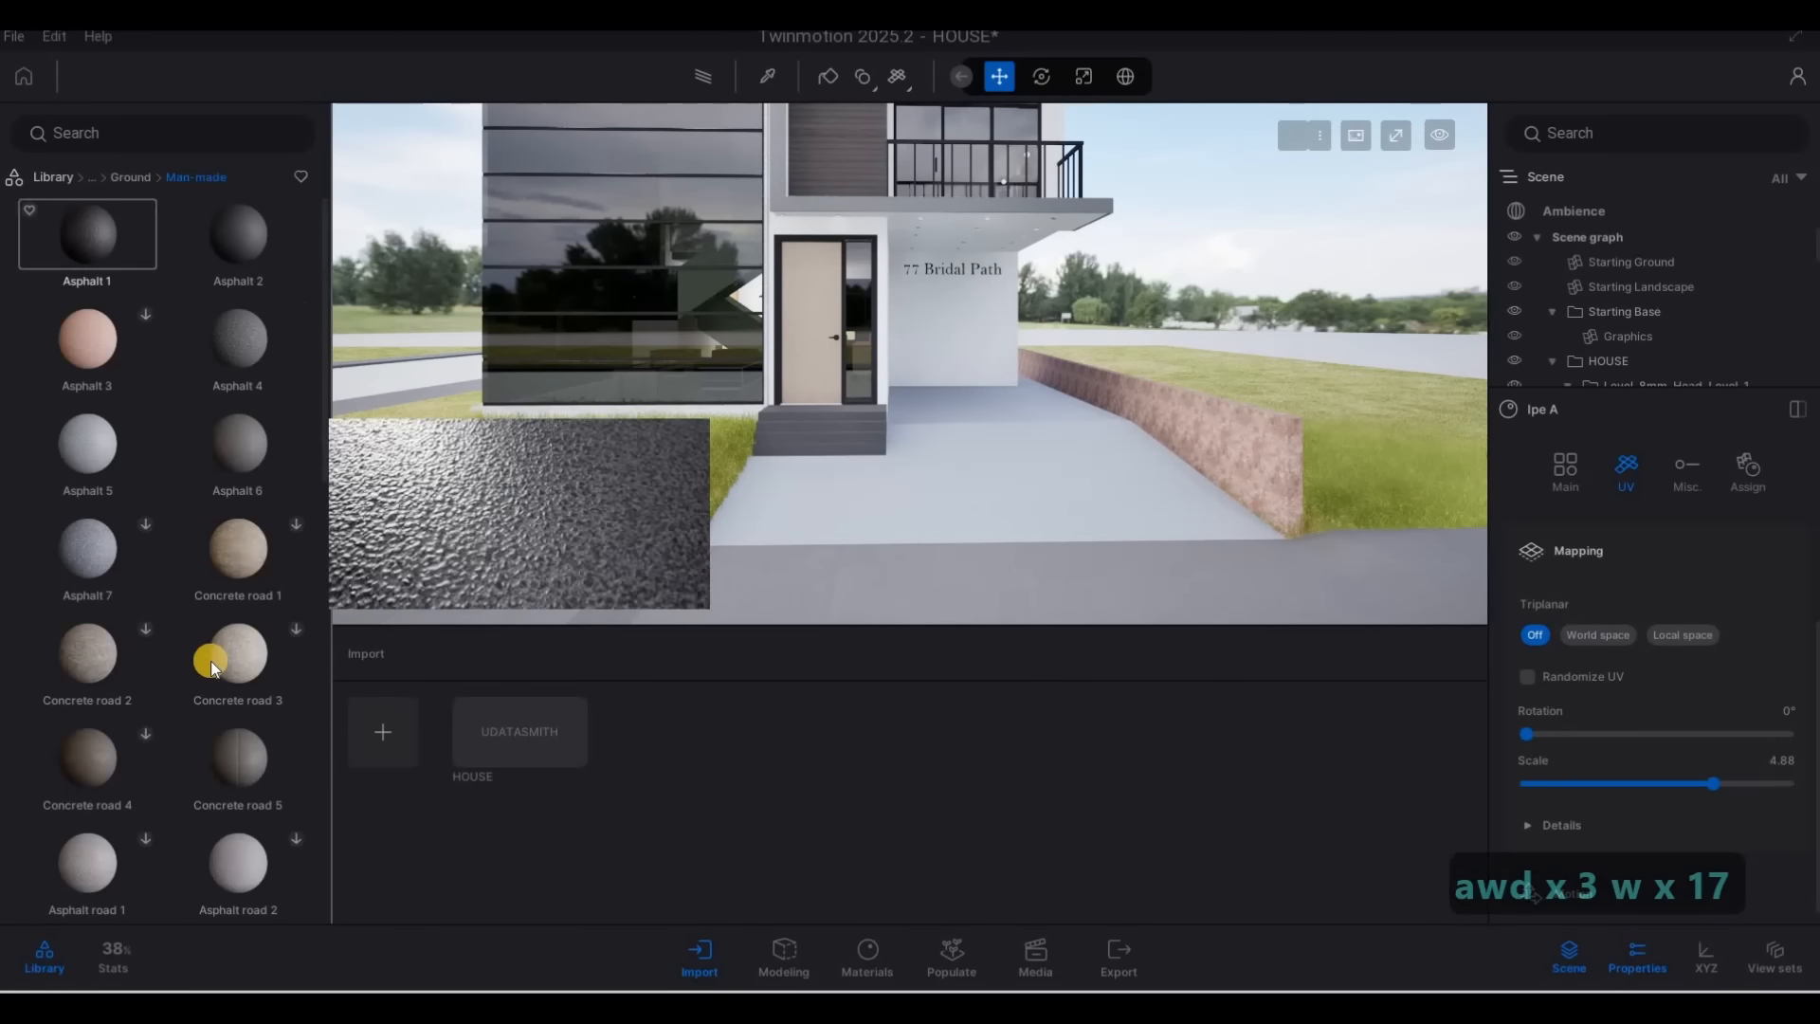
{"action": "scroll", "coordinate": [220, 651], "scroll_direction": "down", "scroll_amount": 3}
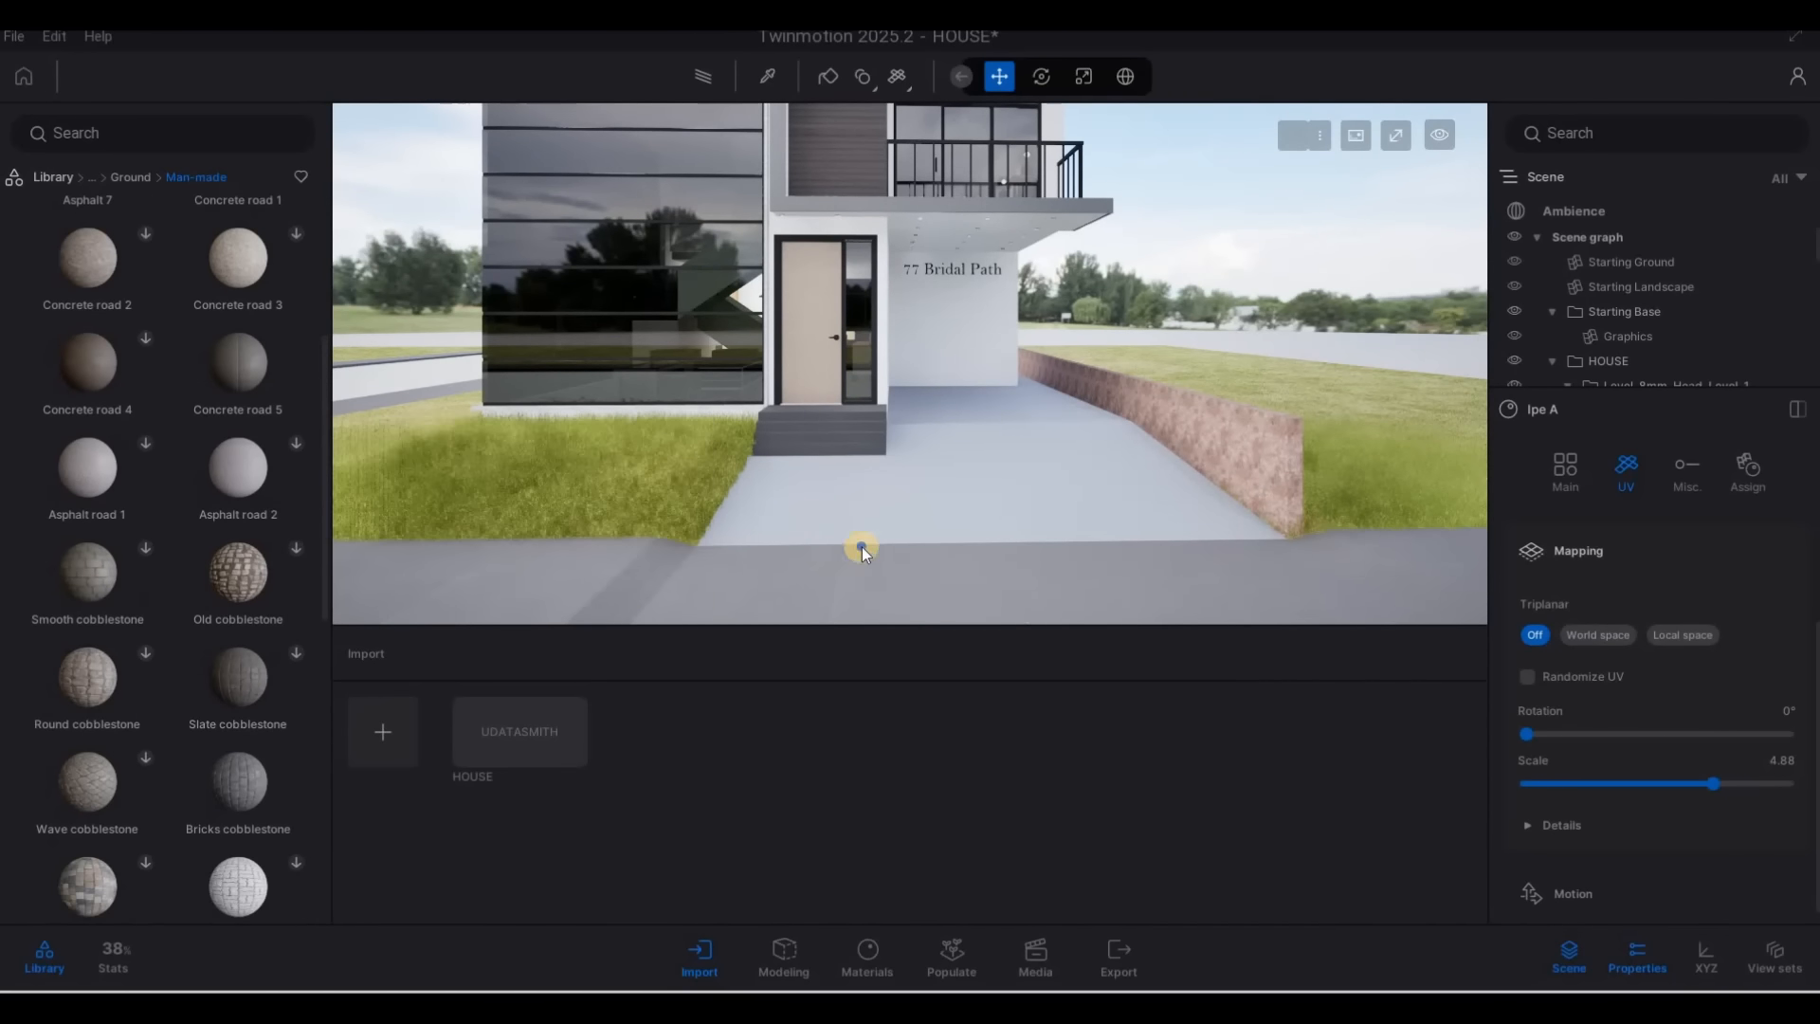
{"action": "key", "text": "s"}
{"action": "scroll", "coordinate": [225, 769], "scroll_direction": "down", "scroll_amount": 1}
{"action": "left_click_drag", "start_coordinate": [223, 772], "coordinate": [1272, 614]}
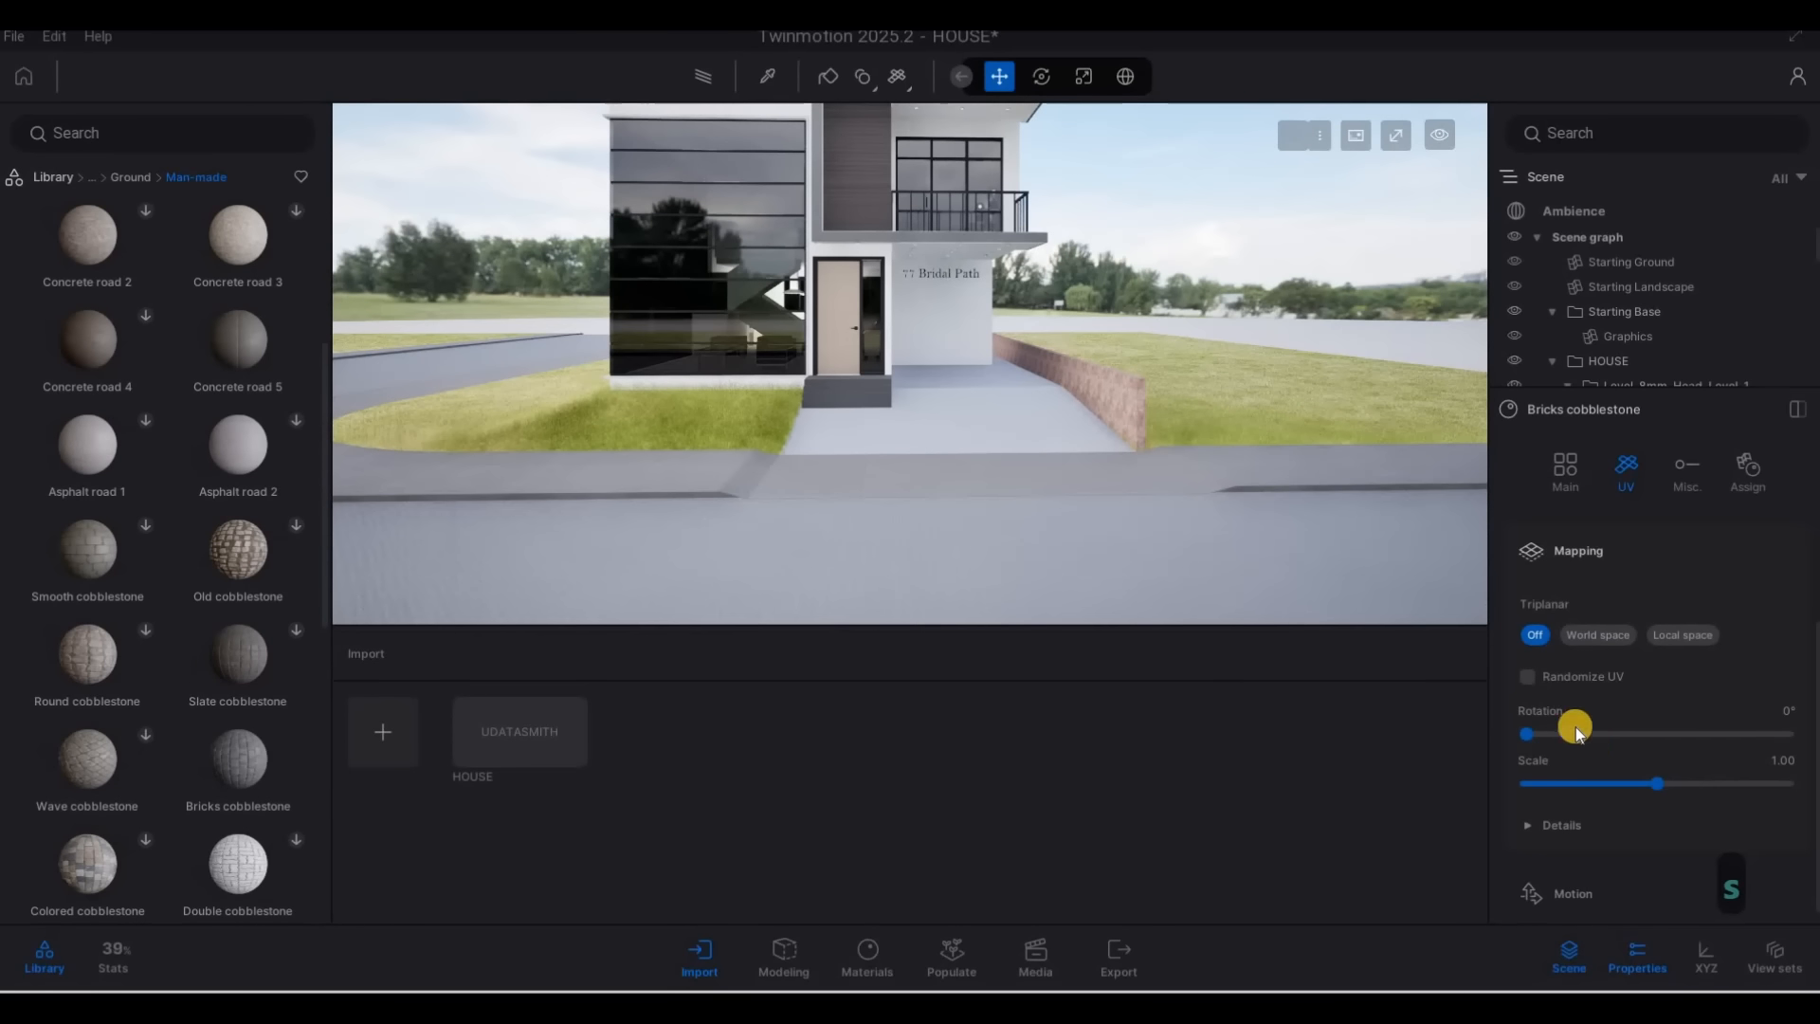
{"action": "key", "text": "w"}
{"action": "key", "text": "e"}
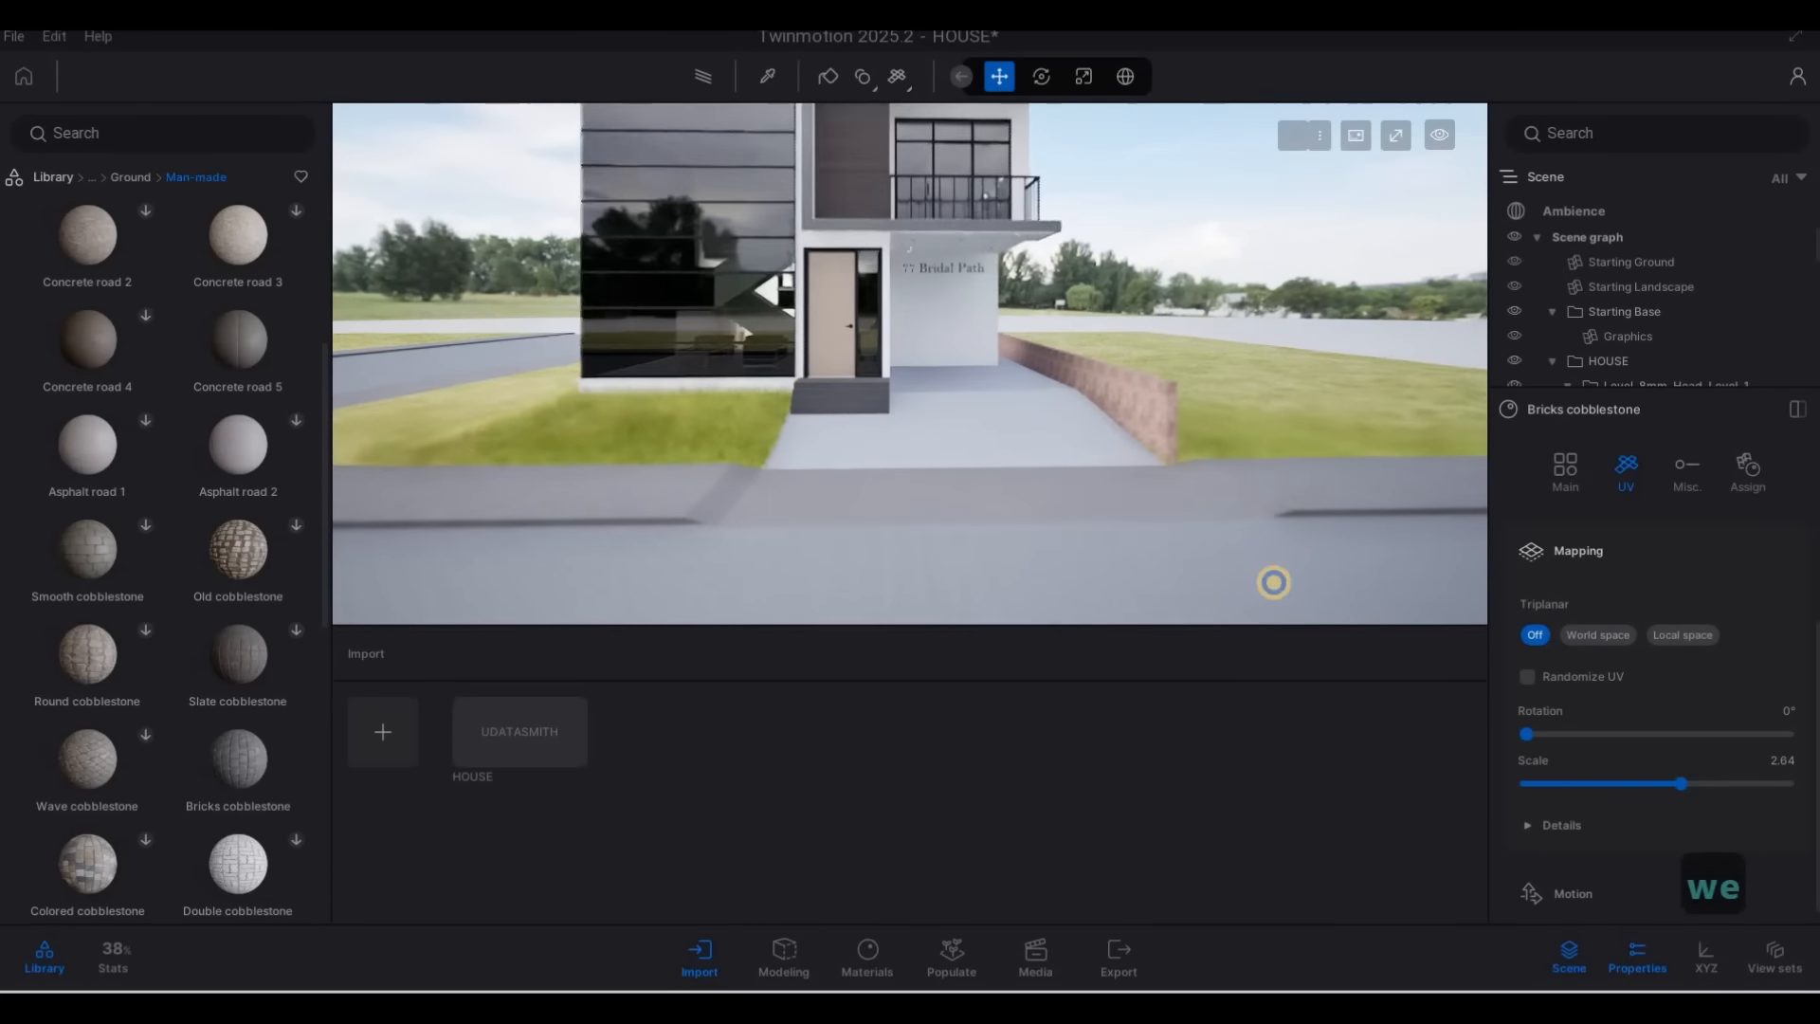
{"action": "key", "text": "w"}
{"action": "left_click_drag", "start_coordinate": [1680, 783], "coordinate": [1742, 783]}
Examine the paved street, driveway and the lawn beyond the brick wall from several distances
{"action": "key", "text": "w"}
{"action": "key", "text": "q"}
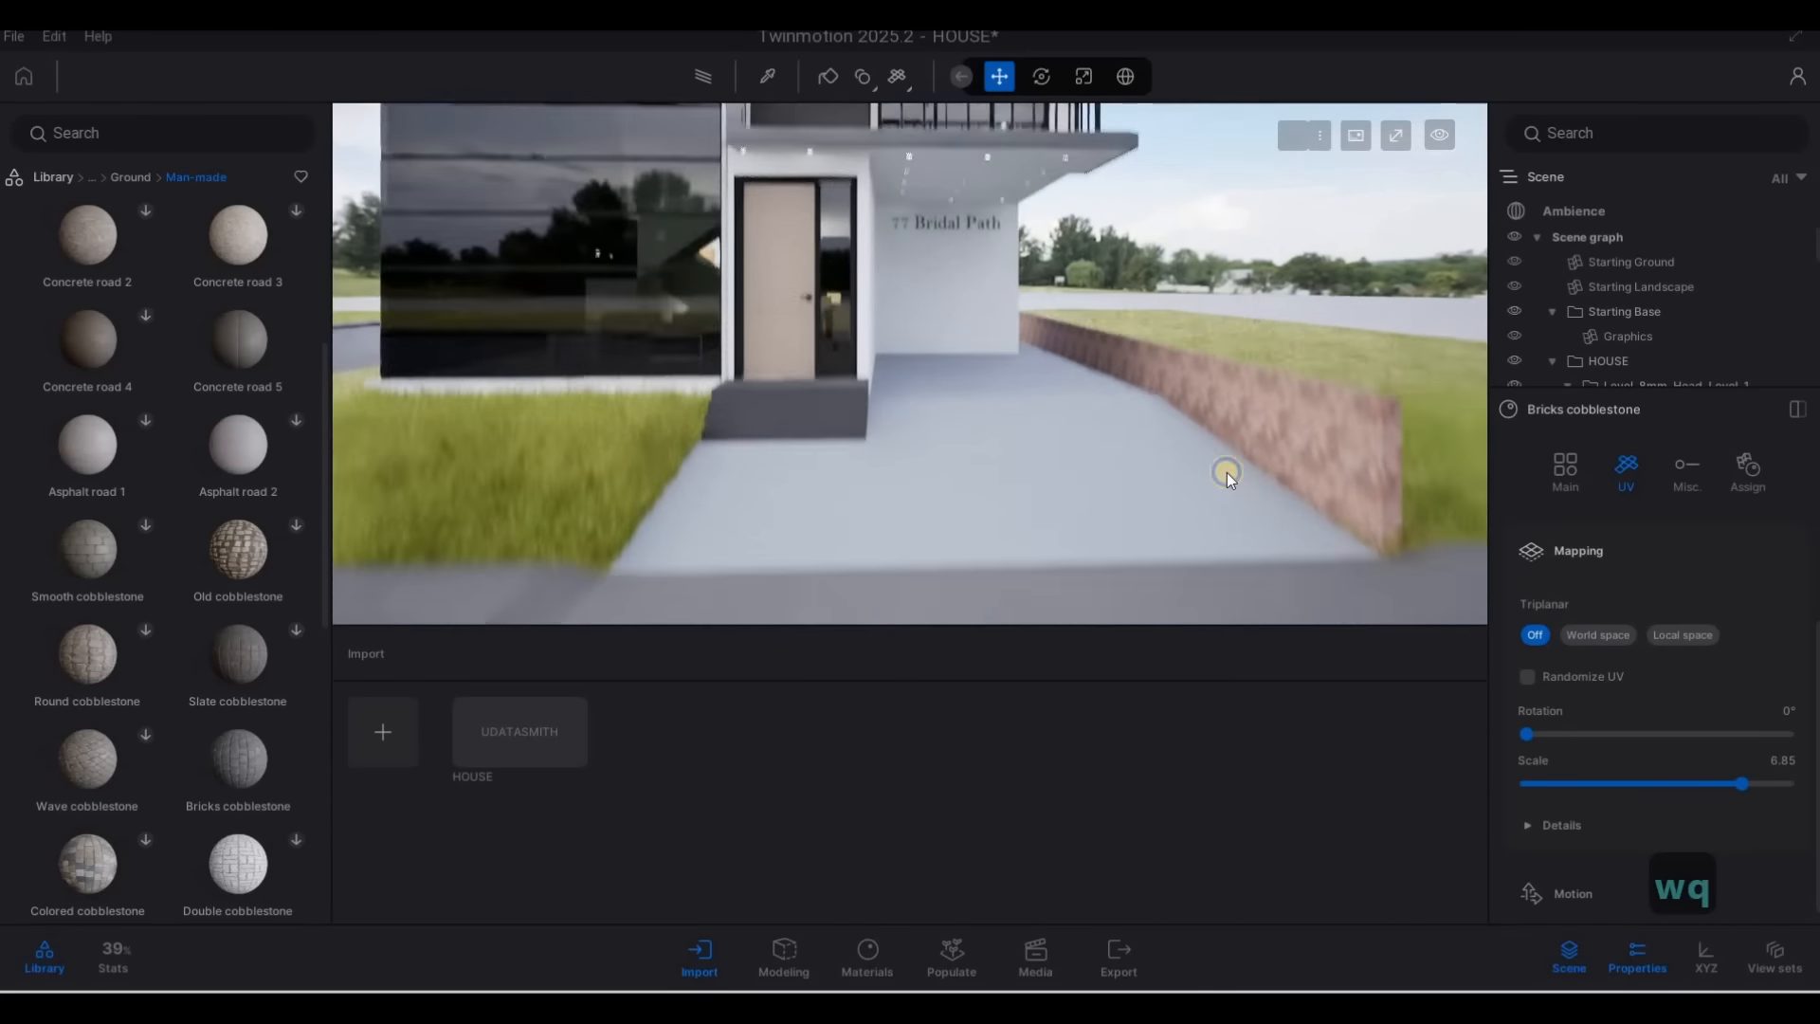
{"action": "key", "text": "w"}
{"action": "key", "text": "e"}
{"action": "key", "text": "s"}
{"action": "key", "text": "s"}
{"action": "key", "text": "a"}
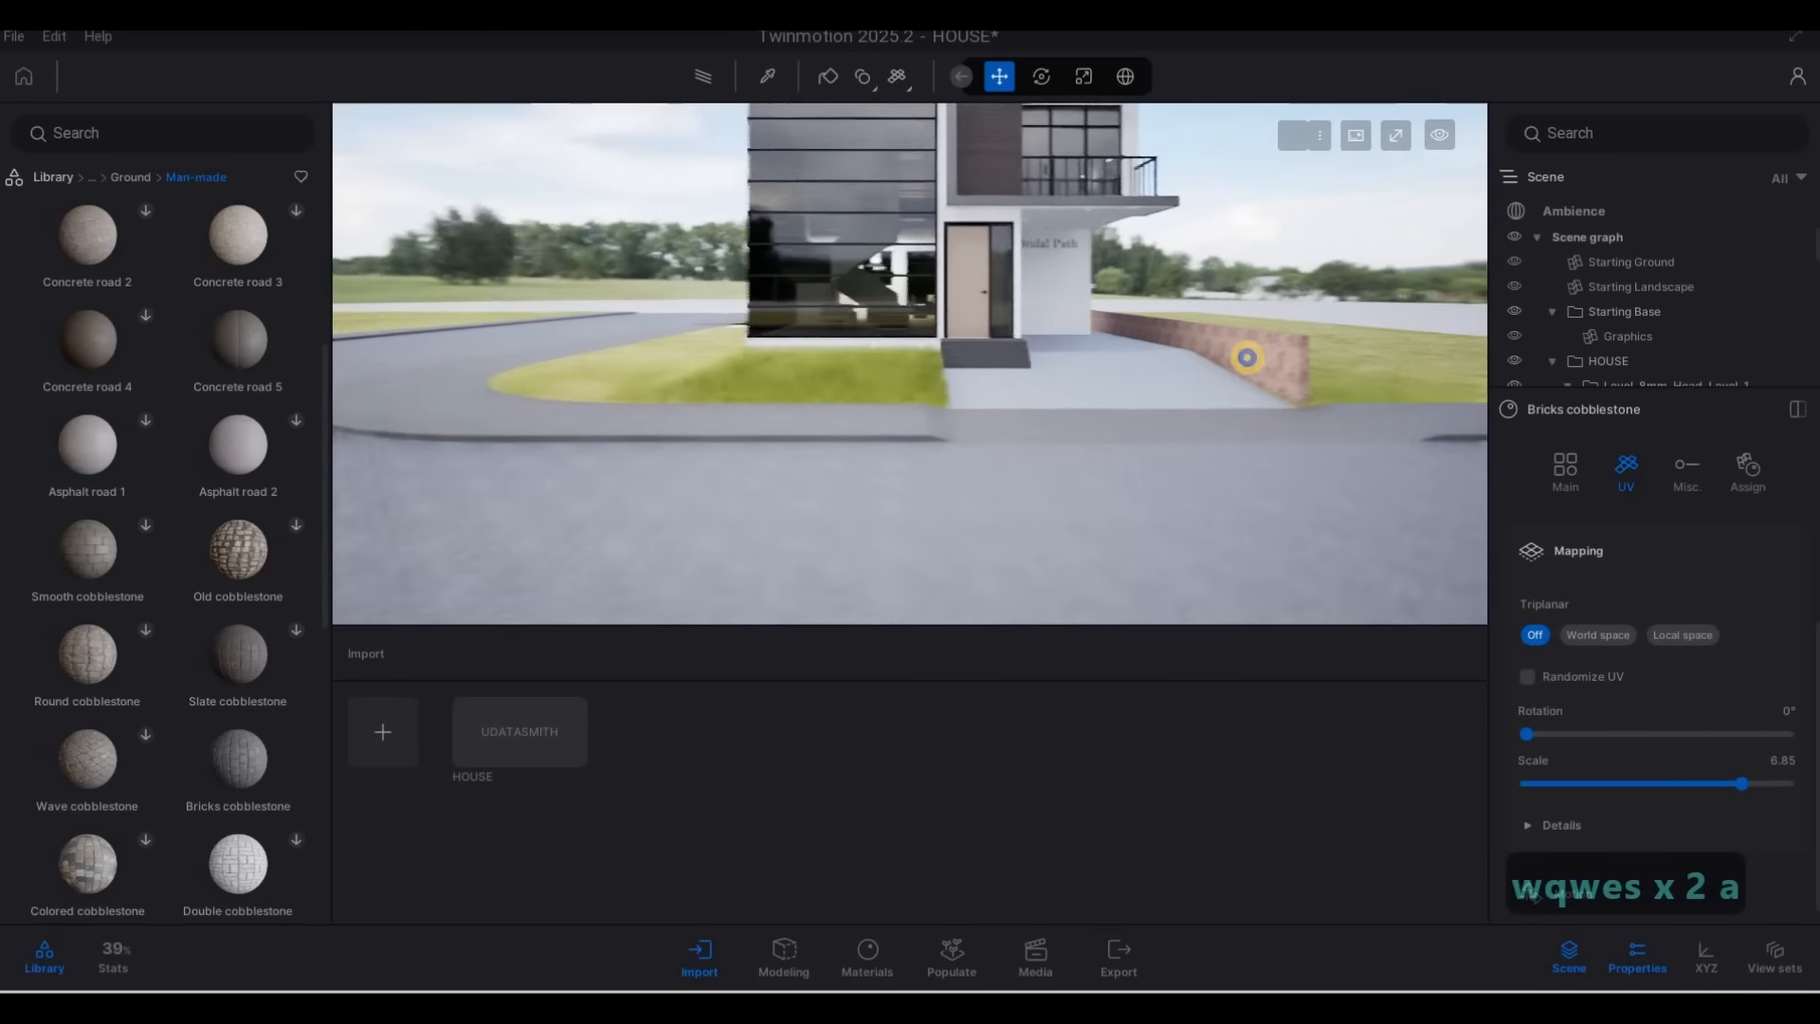
{"action": "key", "text": "d"}
{"action": "key", "text": "w"}
{"action": "key", "text": "w"}
{"action": "key", "text": "w"}
{"action": "key", "text": "w"}
{"action": "key", "text": "w"}
{"action": "key", "text": "w"}
{"action": "key", "text": "a"}
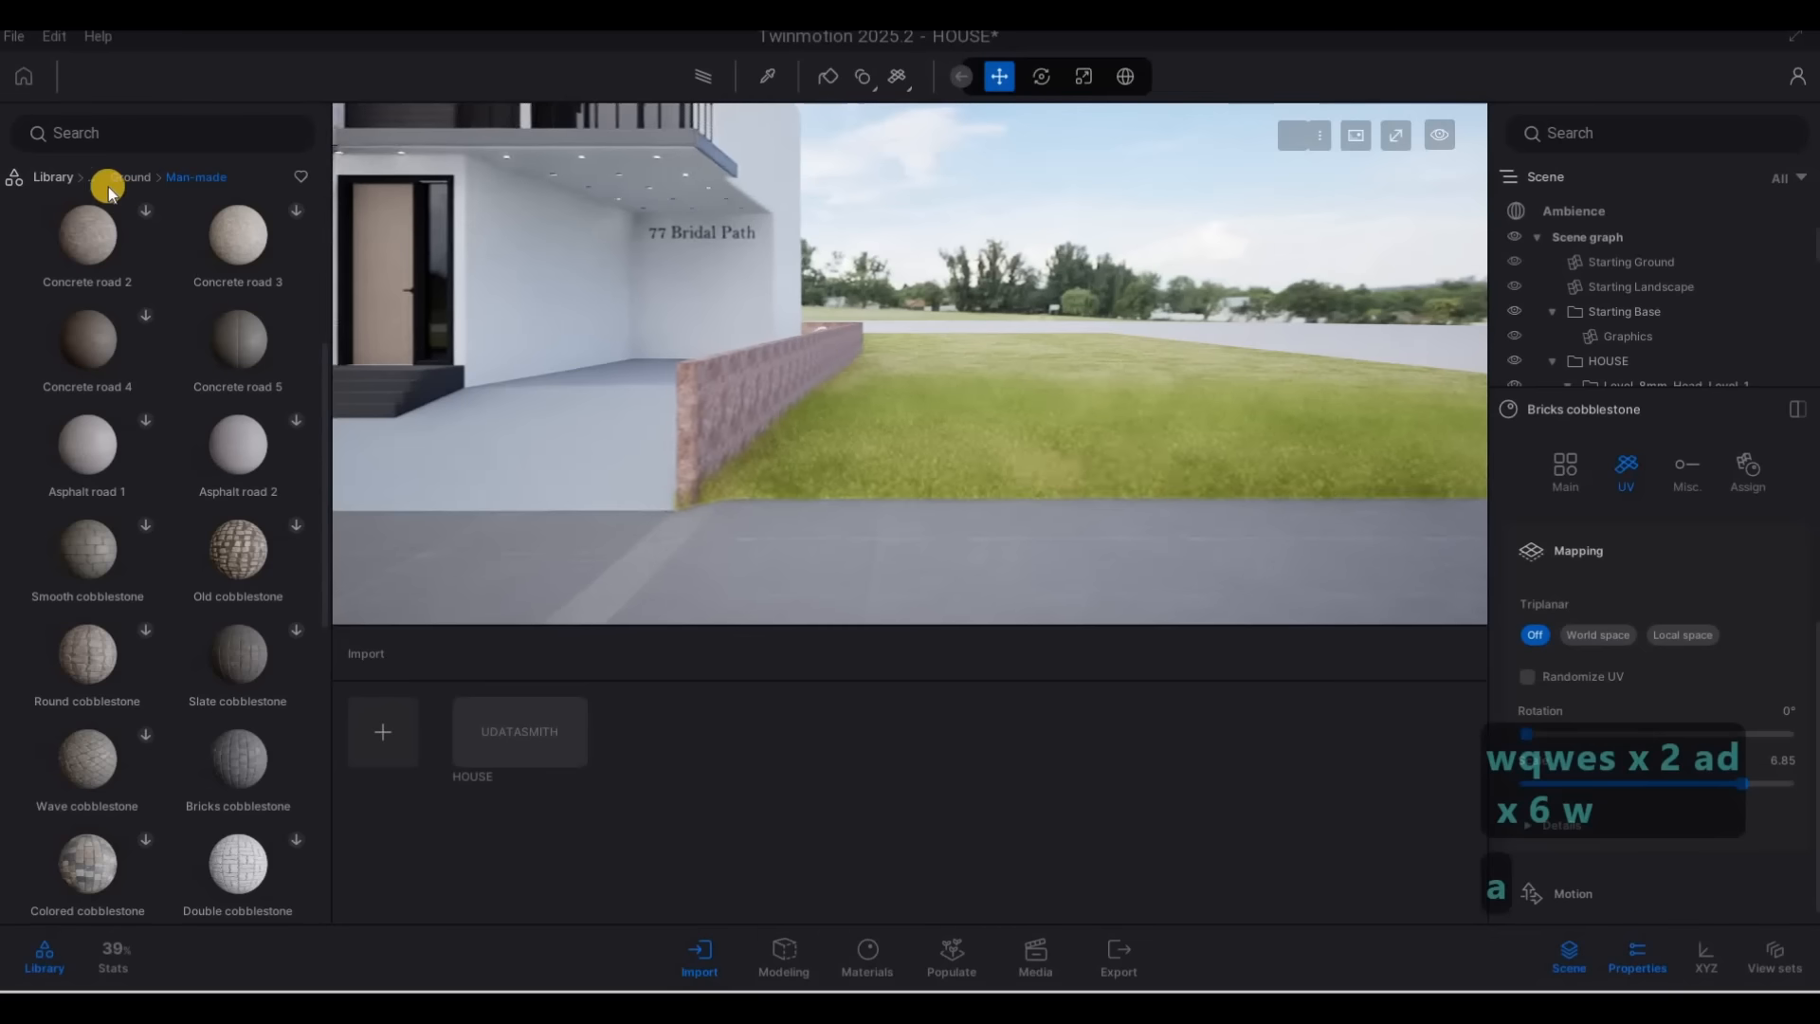
Open the Buildings folder in the User library to find a neighbouring building
{"action": "left_click", "coordinate": [68, 179]}
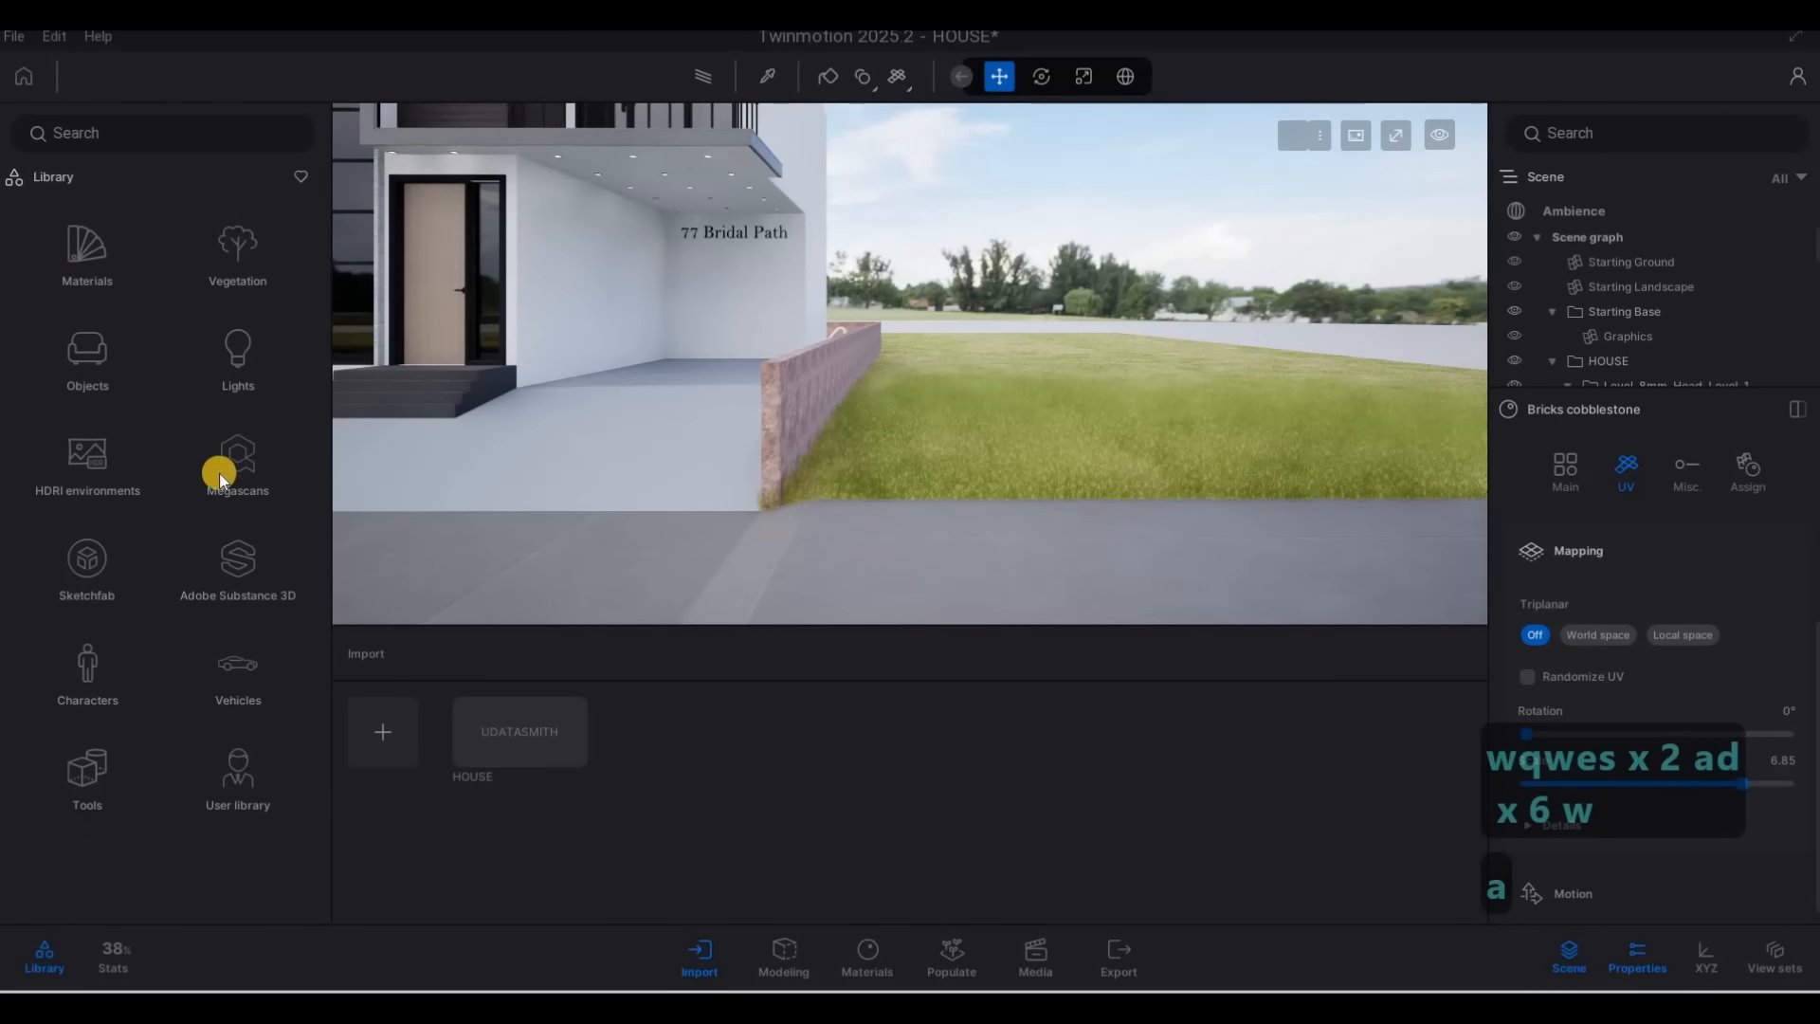
{"action": "left_click", "coordinate": [254, 755]}
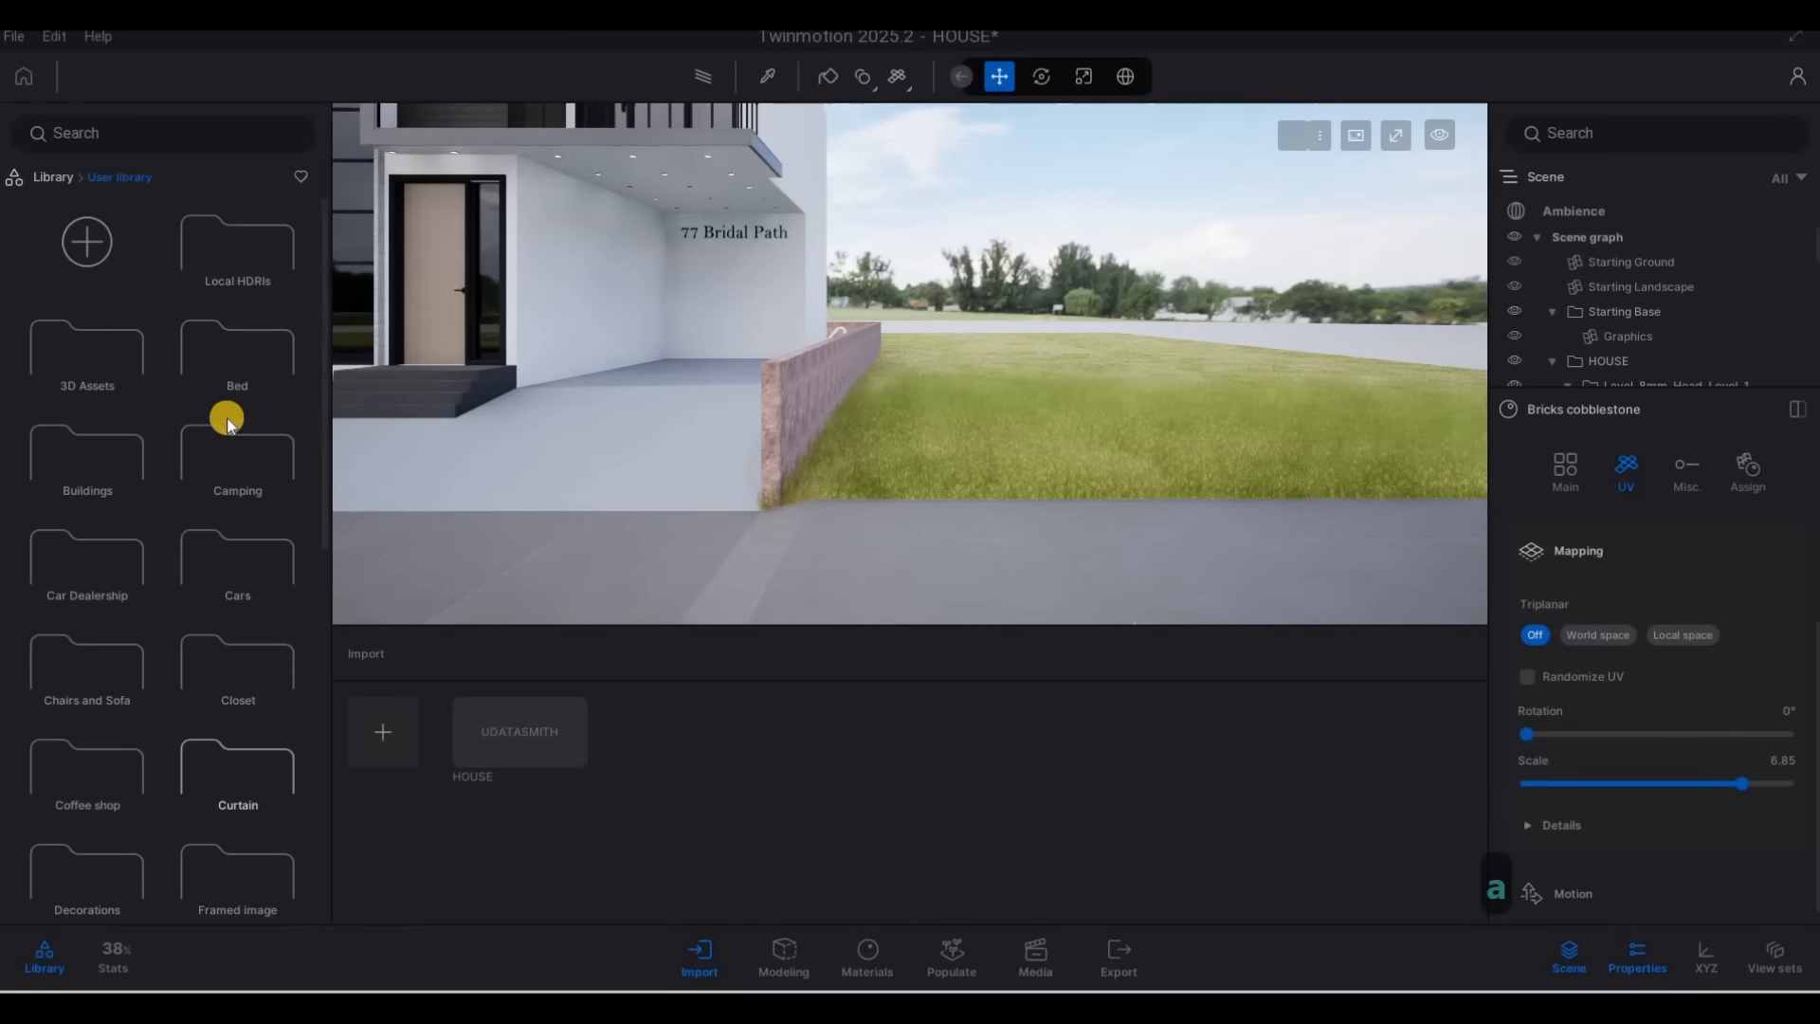
{"action": "left_click", "coordinate": [192, 436]}
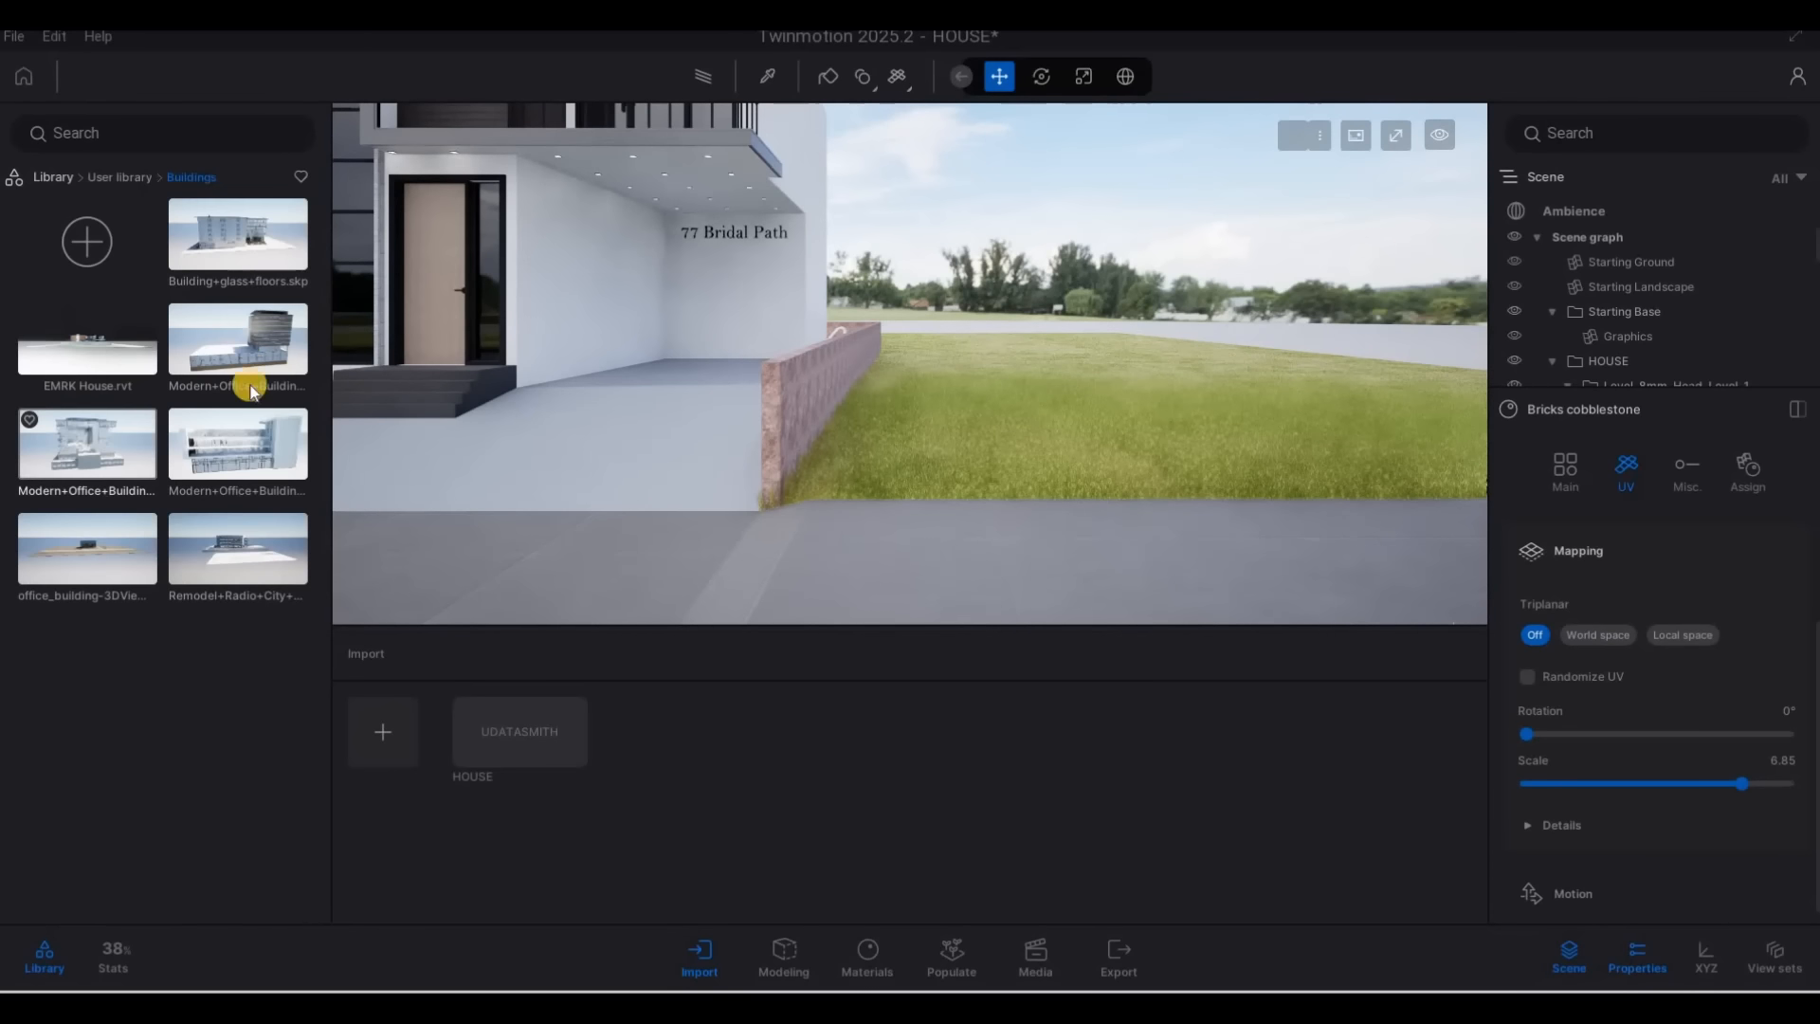
{"action": "left_click", "coordinate": [130, 178]}
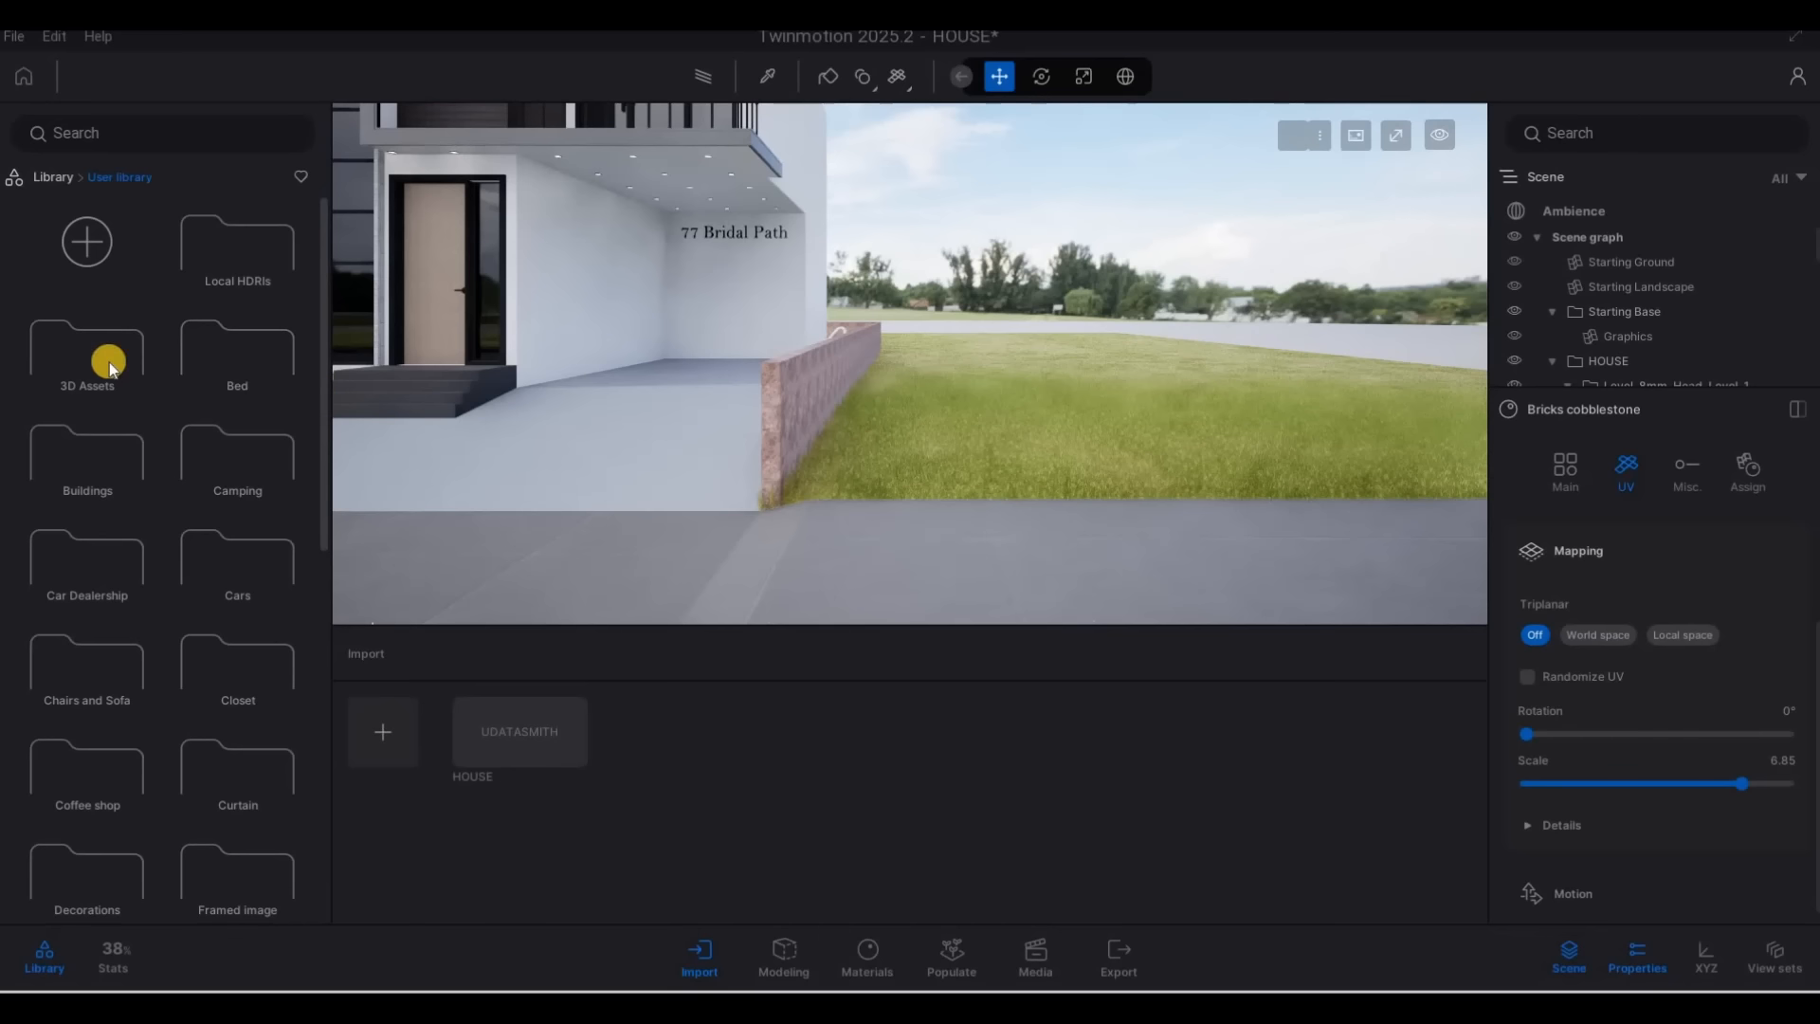
{"action": "left_click", "coordinate": [92, 448]}
Place the EMRK House.rvt building from the User library into the scene near the house
{"action": "key", "text": "F1"}
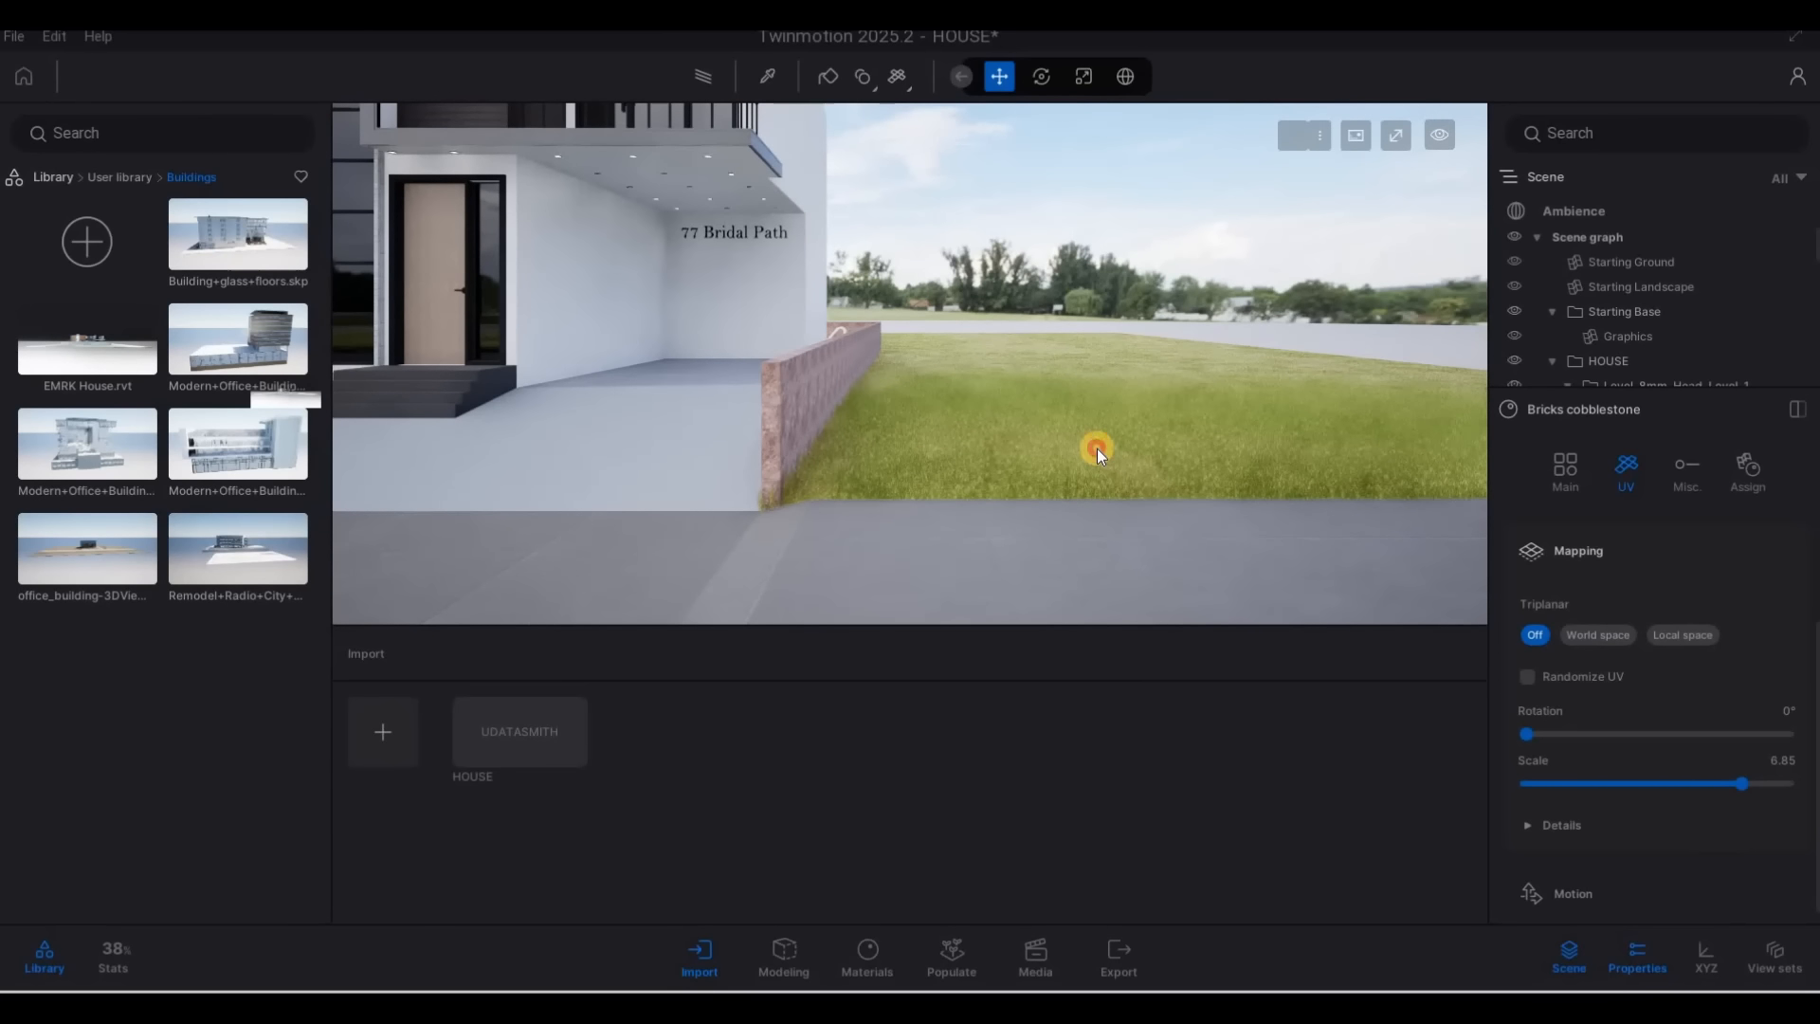
{"action": "left_click_drag", "start_coordinate": [1107, 447], "coordinate": [1371, 417]}
{"action": "right_click_drag", "start_coordinate": [1371, 417], "coordinate": [1376, 411]}
{"action": "right_click_drag", "start_coordinate": [1163, 401], "coordinate": [777, 282]}
Lower the EMRK House.rvt model so its green ground no longer covers the existing street and lawn
{"action": "key", "text": "a"}
{"action": "key", "text": "a"}
{"action": "key", "text": "a"}
{"action": "key", "text": "a"}
{"action": "key", "text": "a"}
{"action": "key", "text": "a"}
{"action": "key", "text": "s"}
{"action": "left_click", "coordinate": [791, 292]}
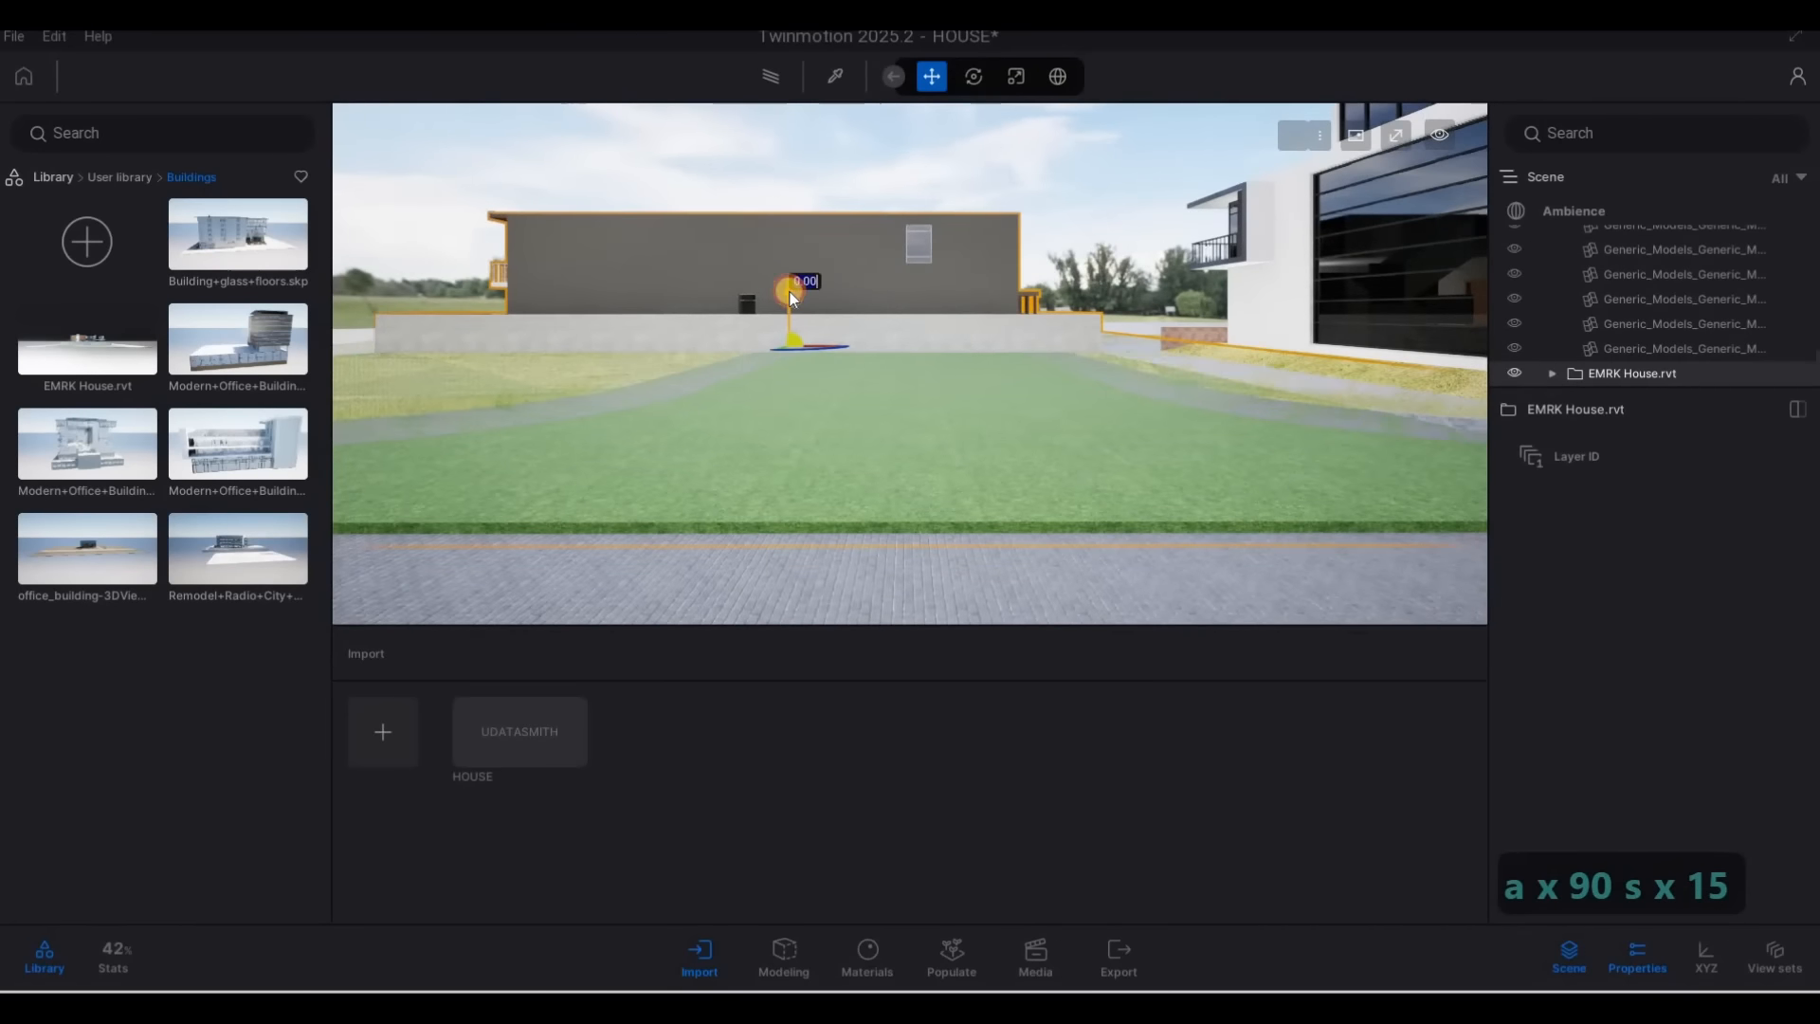
{"action": "left_click_drag", "start_coordinate": [790, 292], "coordinate": [793, 301]}
{"action": "right_click_drag", "start_coordinate": [827, 350], "coordinate": [837, 402]}
Rotate the EMRK House.rvt model by 90° and move it beside the side street, opposite the main house
{"action": "key", "text": "a"}
{"action": "key", "text": "w"}
{"action": "key", "text": "q"}
{"action": "left_click", "coordinate": [822, 402]}
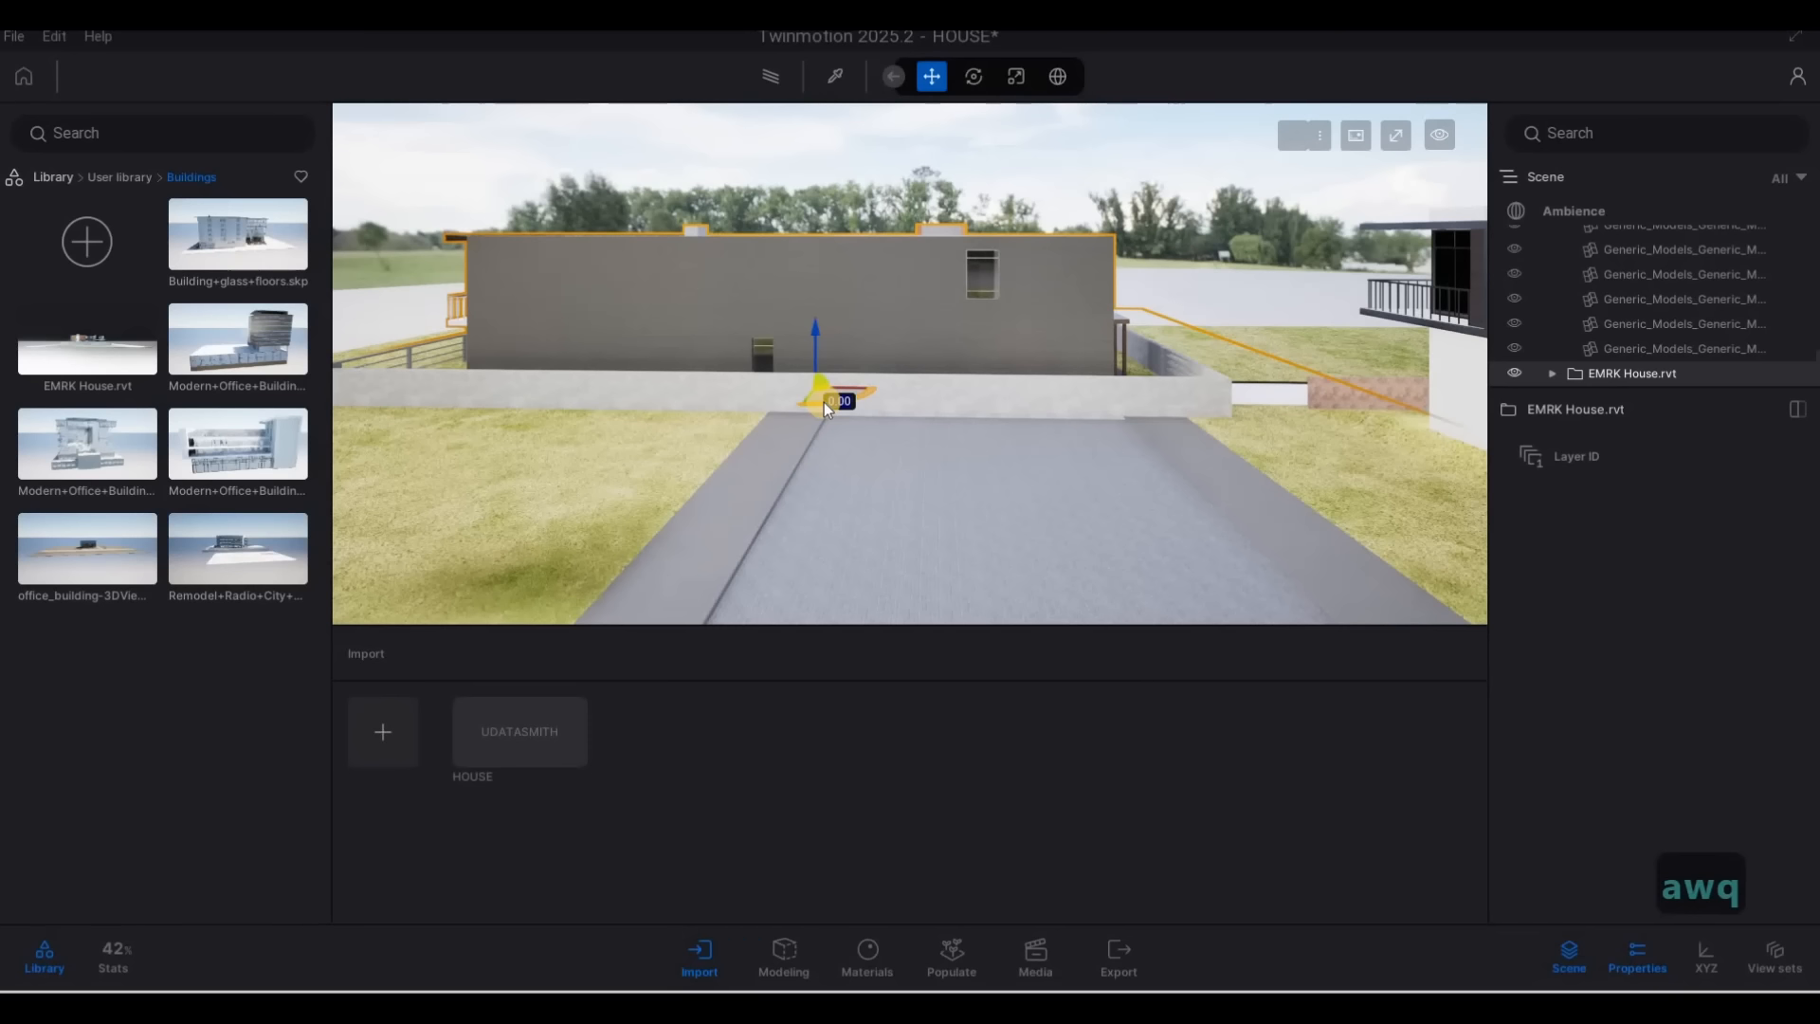
{"action": "type", "text": "90"}
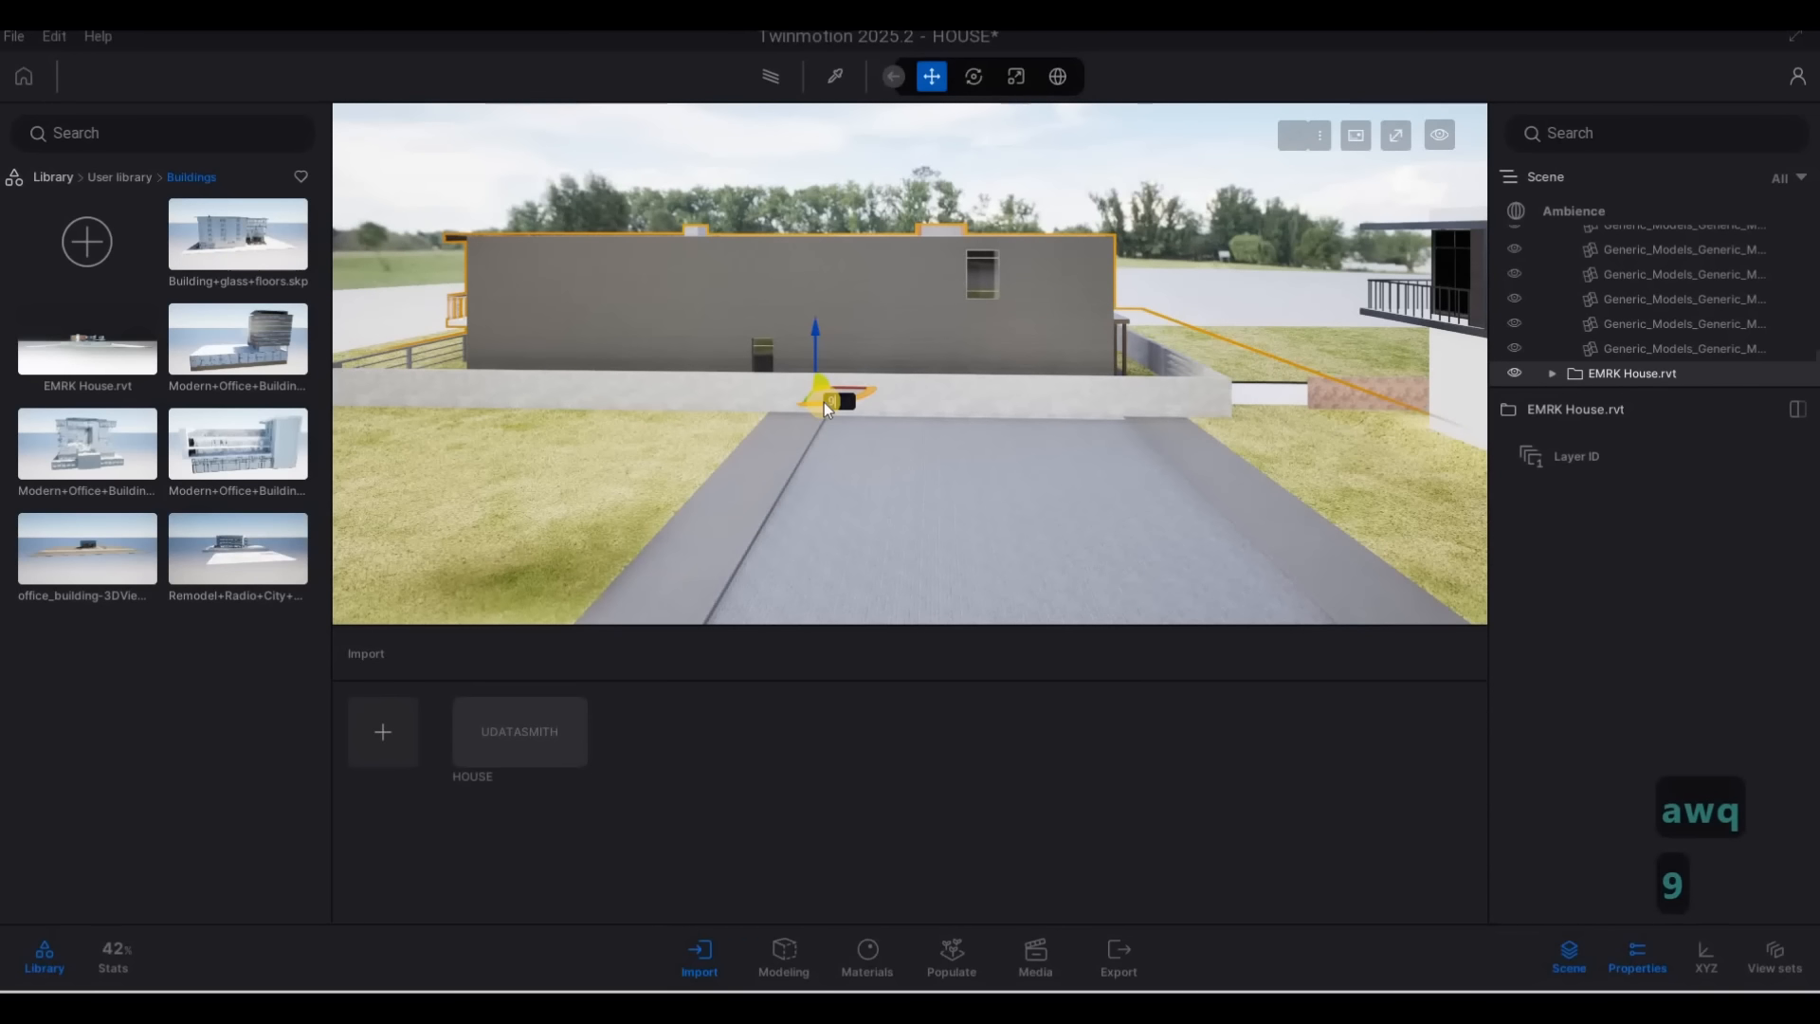
{"action": "key", "text": "Return"}
{"action": "left_click_drag", "start_coordinate": [830, 398], "coordinate": [503, 411]}
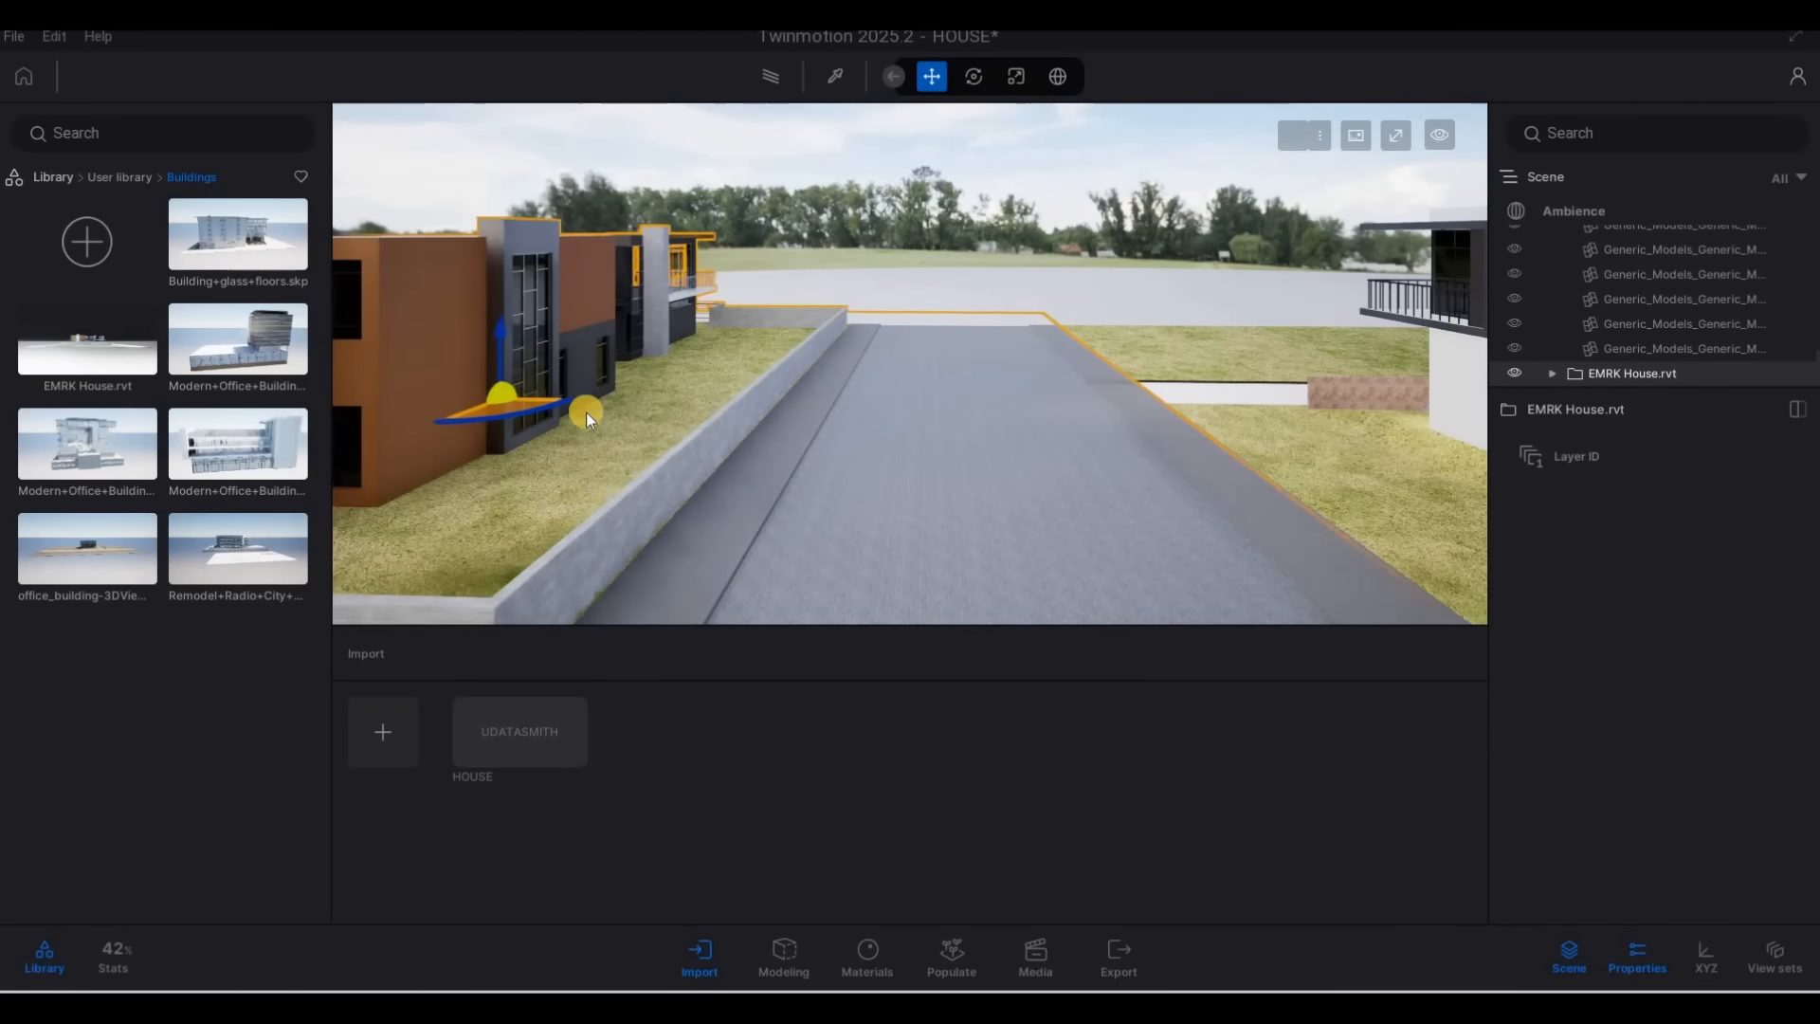
Check the neighbouring building's placement against the main house from the street, and select the EMRK House.rvt model again
{"action": "key", "text": "s"}
{"action": "key", "text": "e"}
{"action": "right_click_drag", "start_coordinate": [617, 300], "coordinate": [692, 429]}
{"action": "key", "text": "s"}
{"action": "key", "text": "d"}
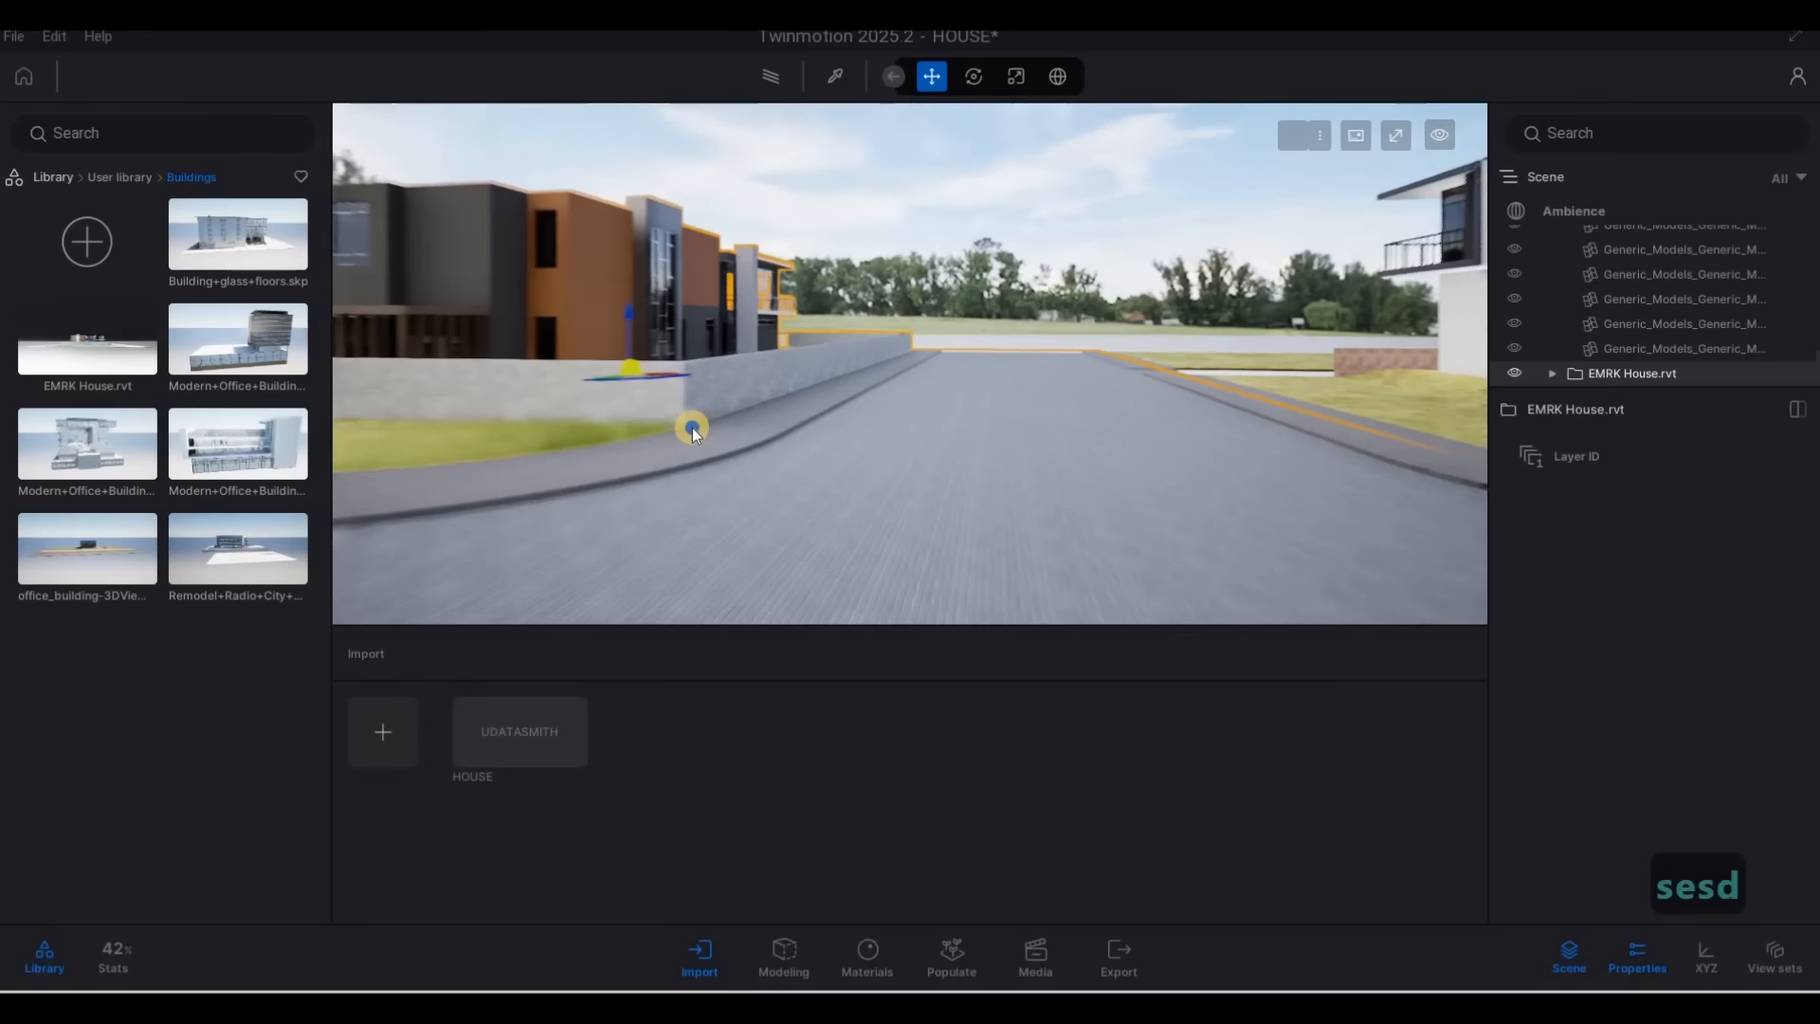
{"action": "key", "text": "d"}
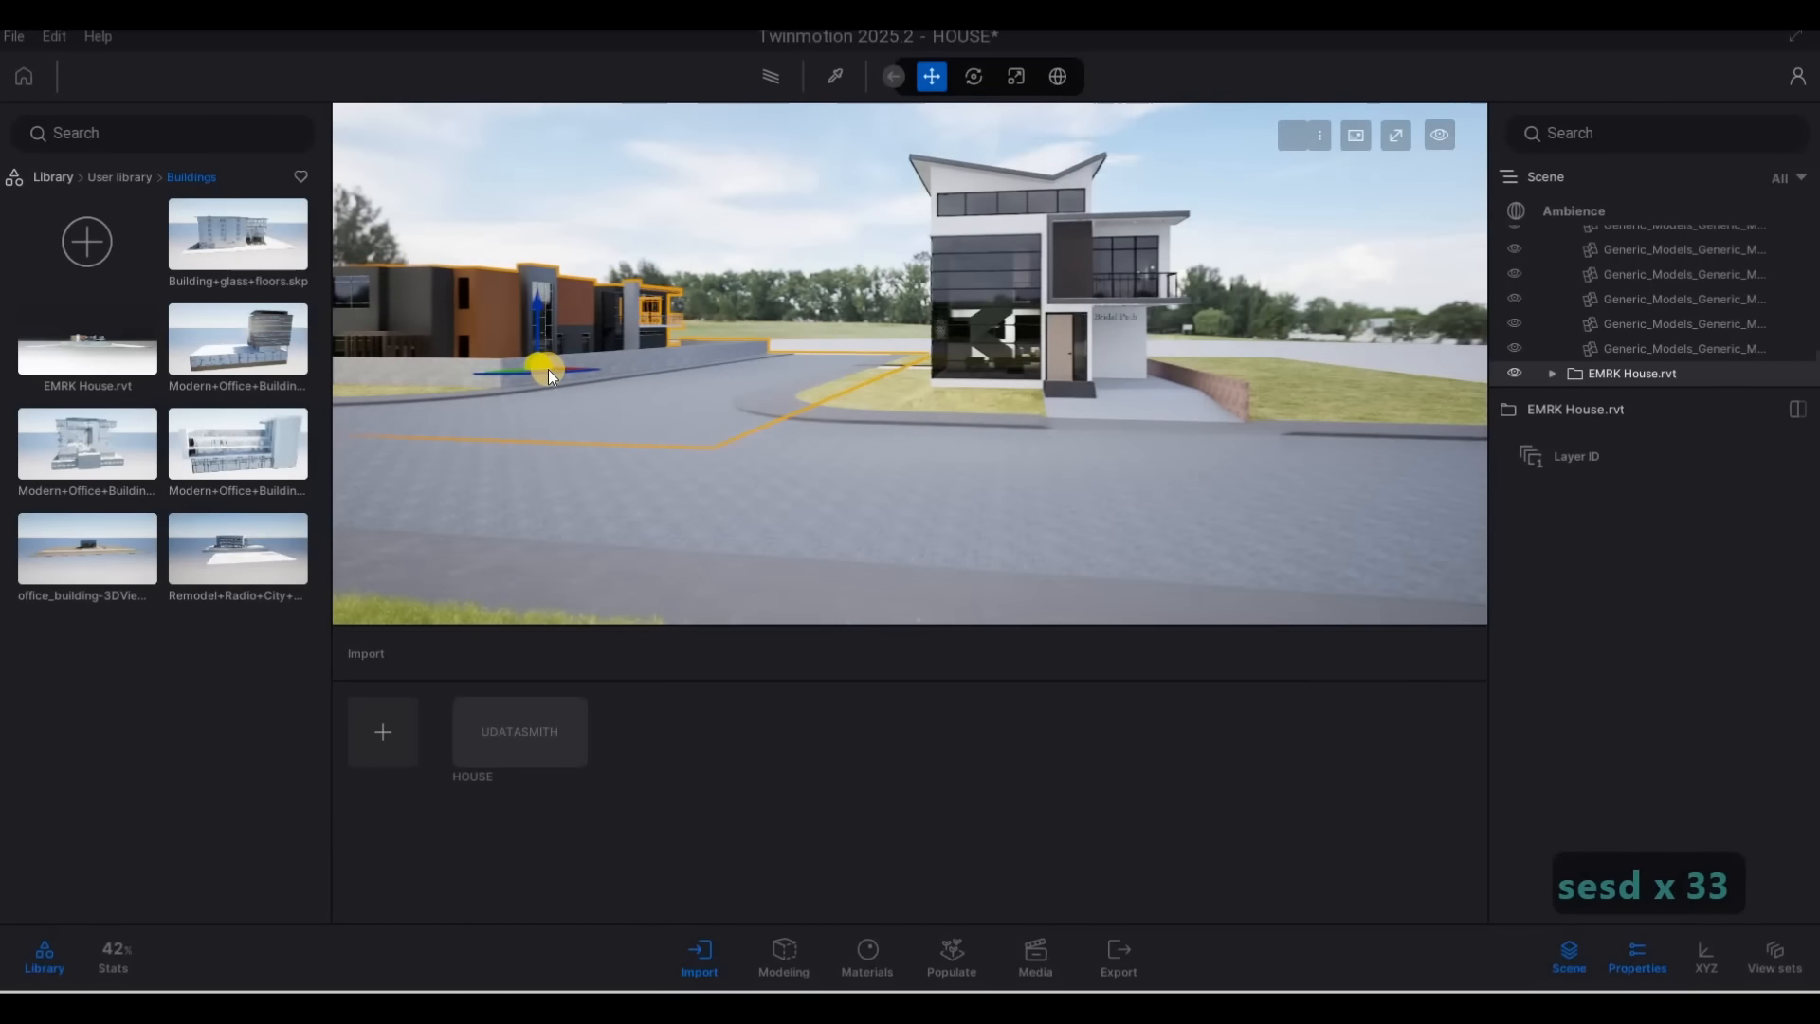
{"action": "key", "text": "a"}
{"action": "key", "text": "q"}
{"action": "right_click_drag", "start_coordinate": [698, 430], "coordinate": [597, 407]}
{"action": "left_click", "coordinate": [597, 407]}
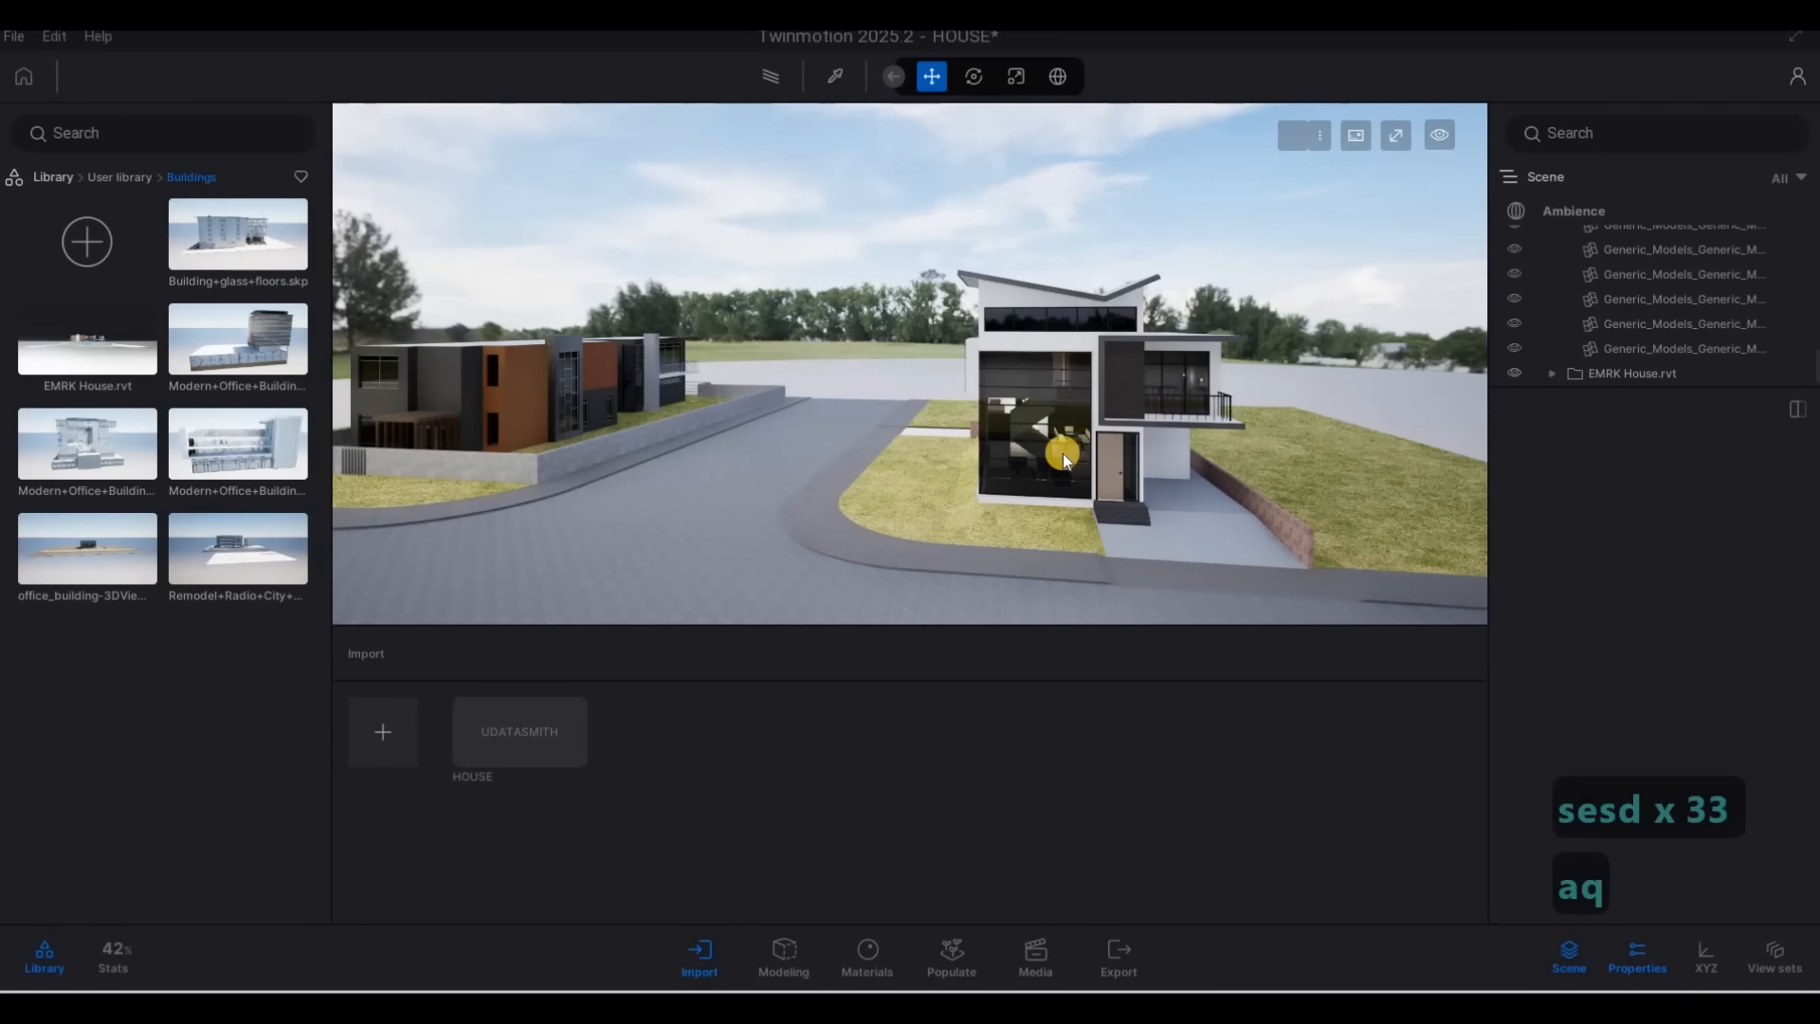
{"action": "left_click", "coordinate": [570, 440]}
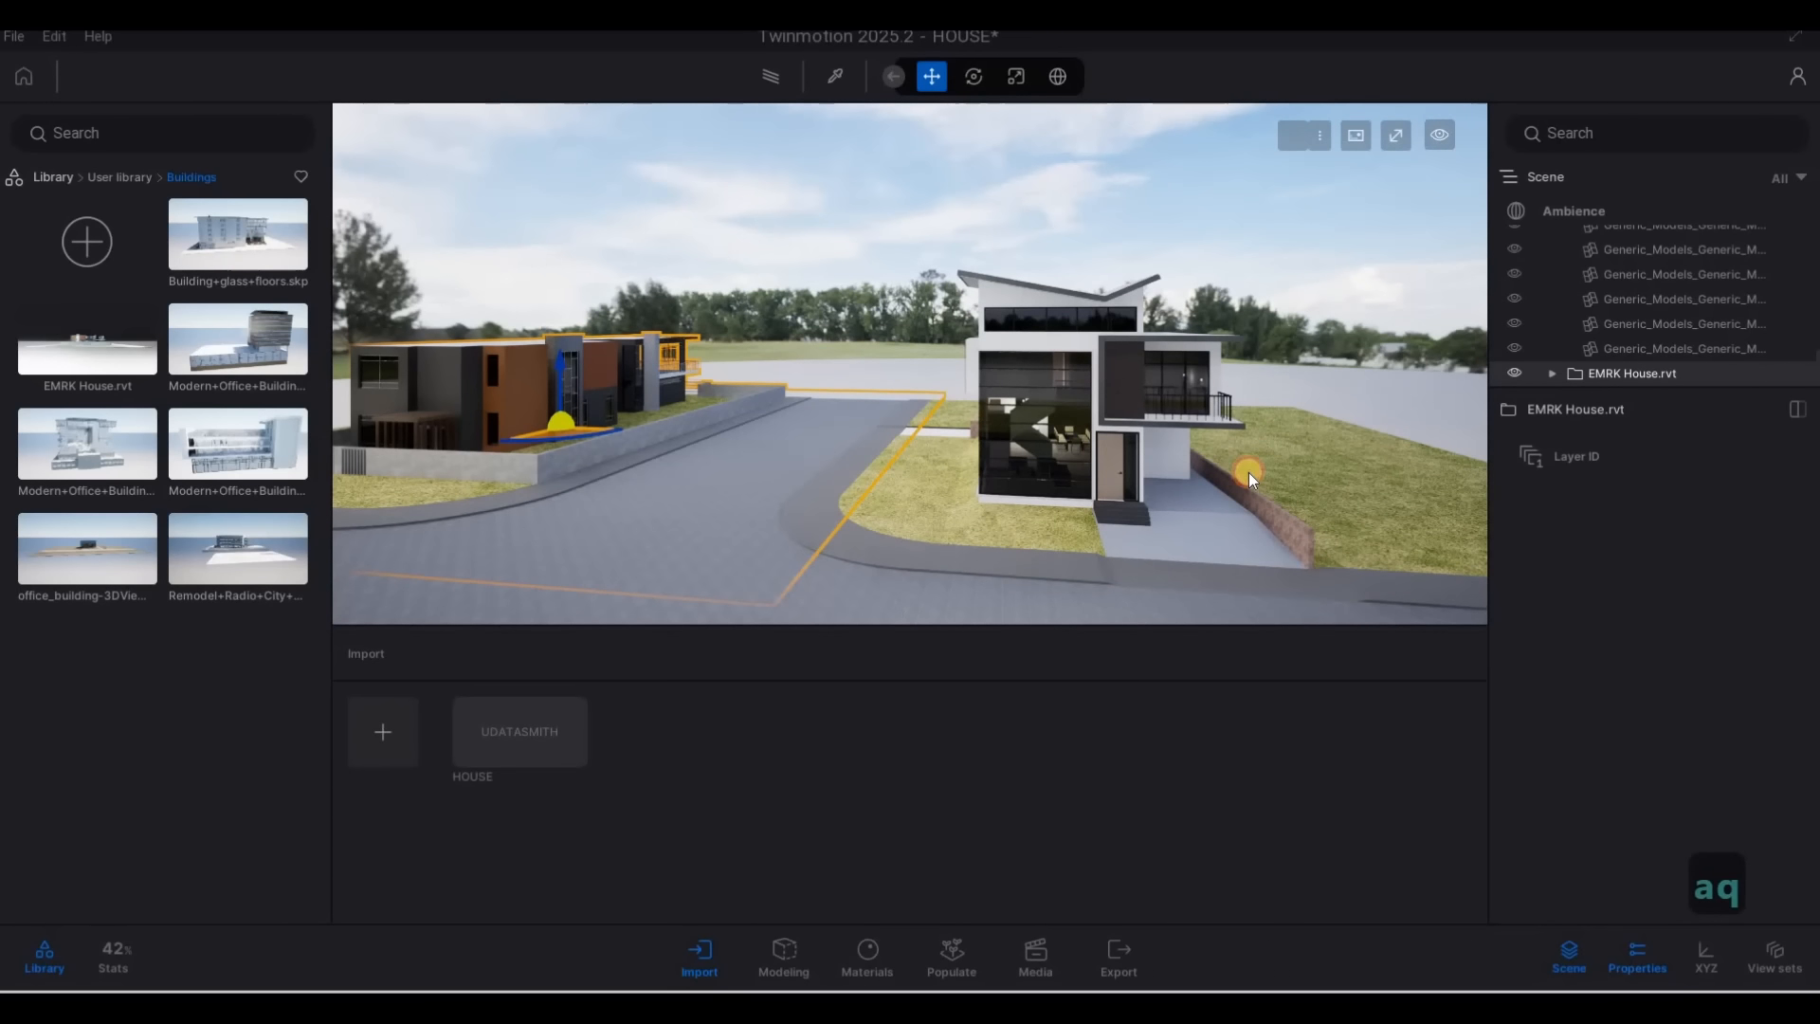
Copy the EMRK House.rvt model as one instance to the plot beyond the main house's driveway and adjust its position
{"action": "key", "text": "ctrl+v"}
{"action": "left_click_drag", "start_coordinate": [1248, 472], "coordinate": [1308, 472]}
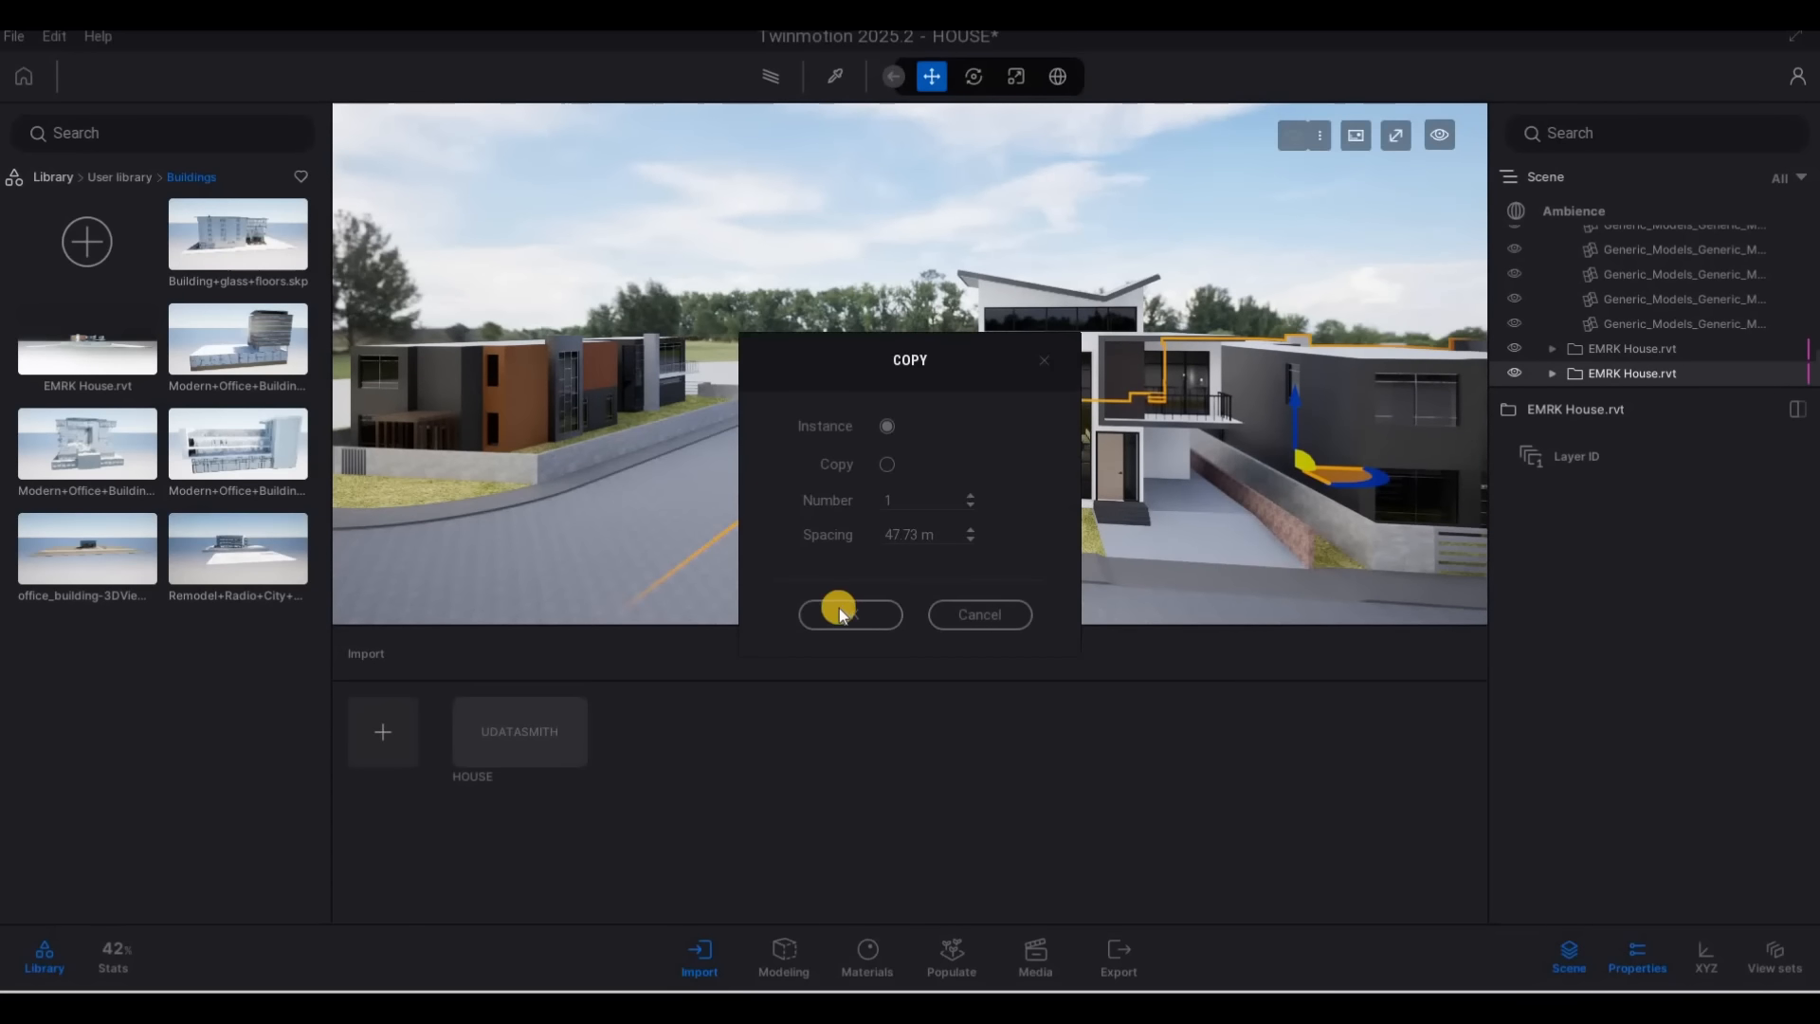
{"action": "left_click", "coordinate": [850, 614]}
{"action": "key", "text": "a"}
{"action": "key", "text": "e"}
{"action": "right_click_drag", "start_coordinate": [1345, 464], "coordinate": [1388, 487]}
Make another copy of the EMRK House.rvt model on the land behind the main house, along the side street
{"action": "key", "text": "a"}
{"action": "key", "text": "a"}
{"action": "key", "text": "q"}
{"action": "right_click_drag", "start_coordinate": [914, 369], "coordinate": [1111, 432]}
{"action": "key", "text": "q"}
{"action": "key", "text": "a"}
{"action": "left_click_drag", "start_coordinate": [1103, 398], "coordinate": [701, 345], "text": "alt"}
{"action": "key", "text": "Return"}
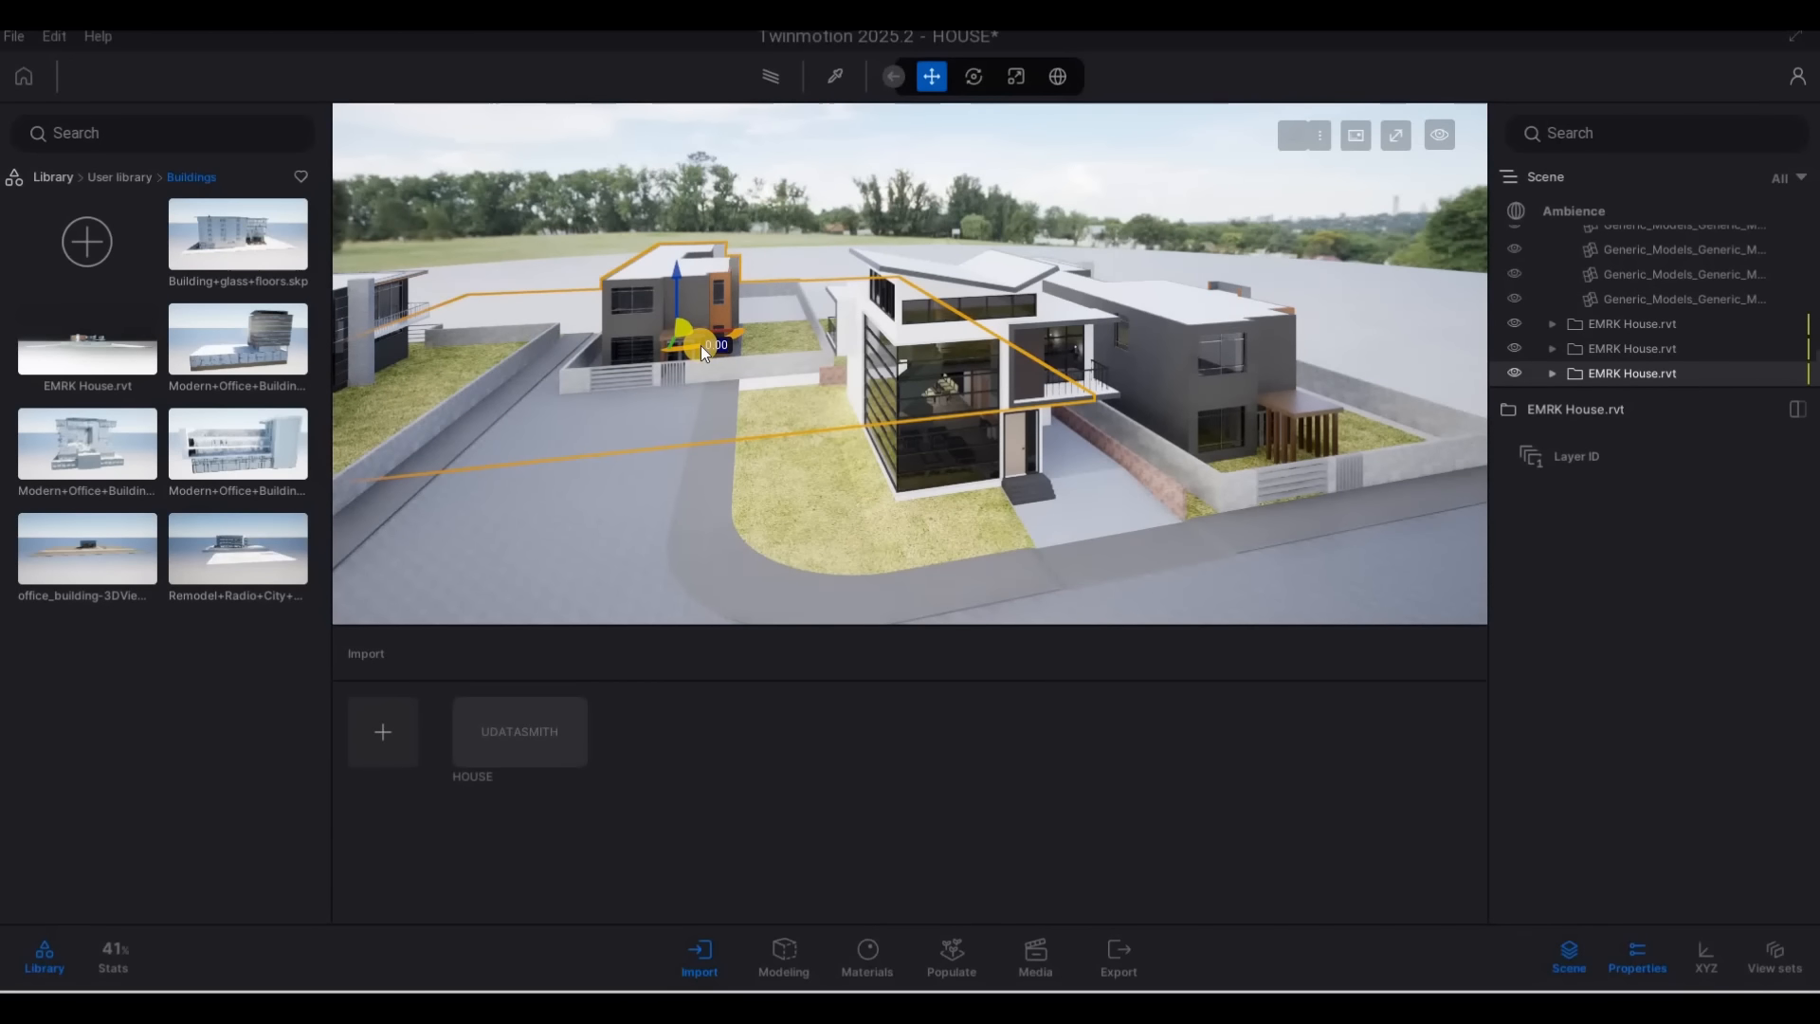
Rotate the rear EMRK House.rvt copy by 90° and slide it into the plot directly behind the main house
{"action": "type", "text": "90"}
{"action": "key", "text": "Return"}
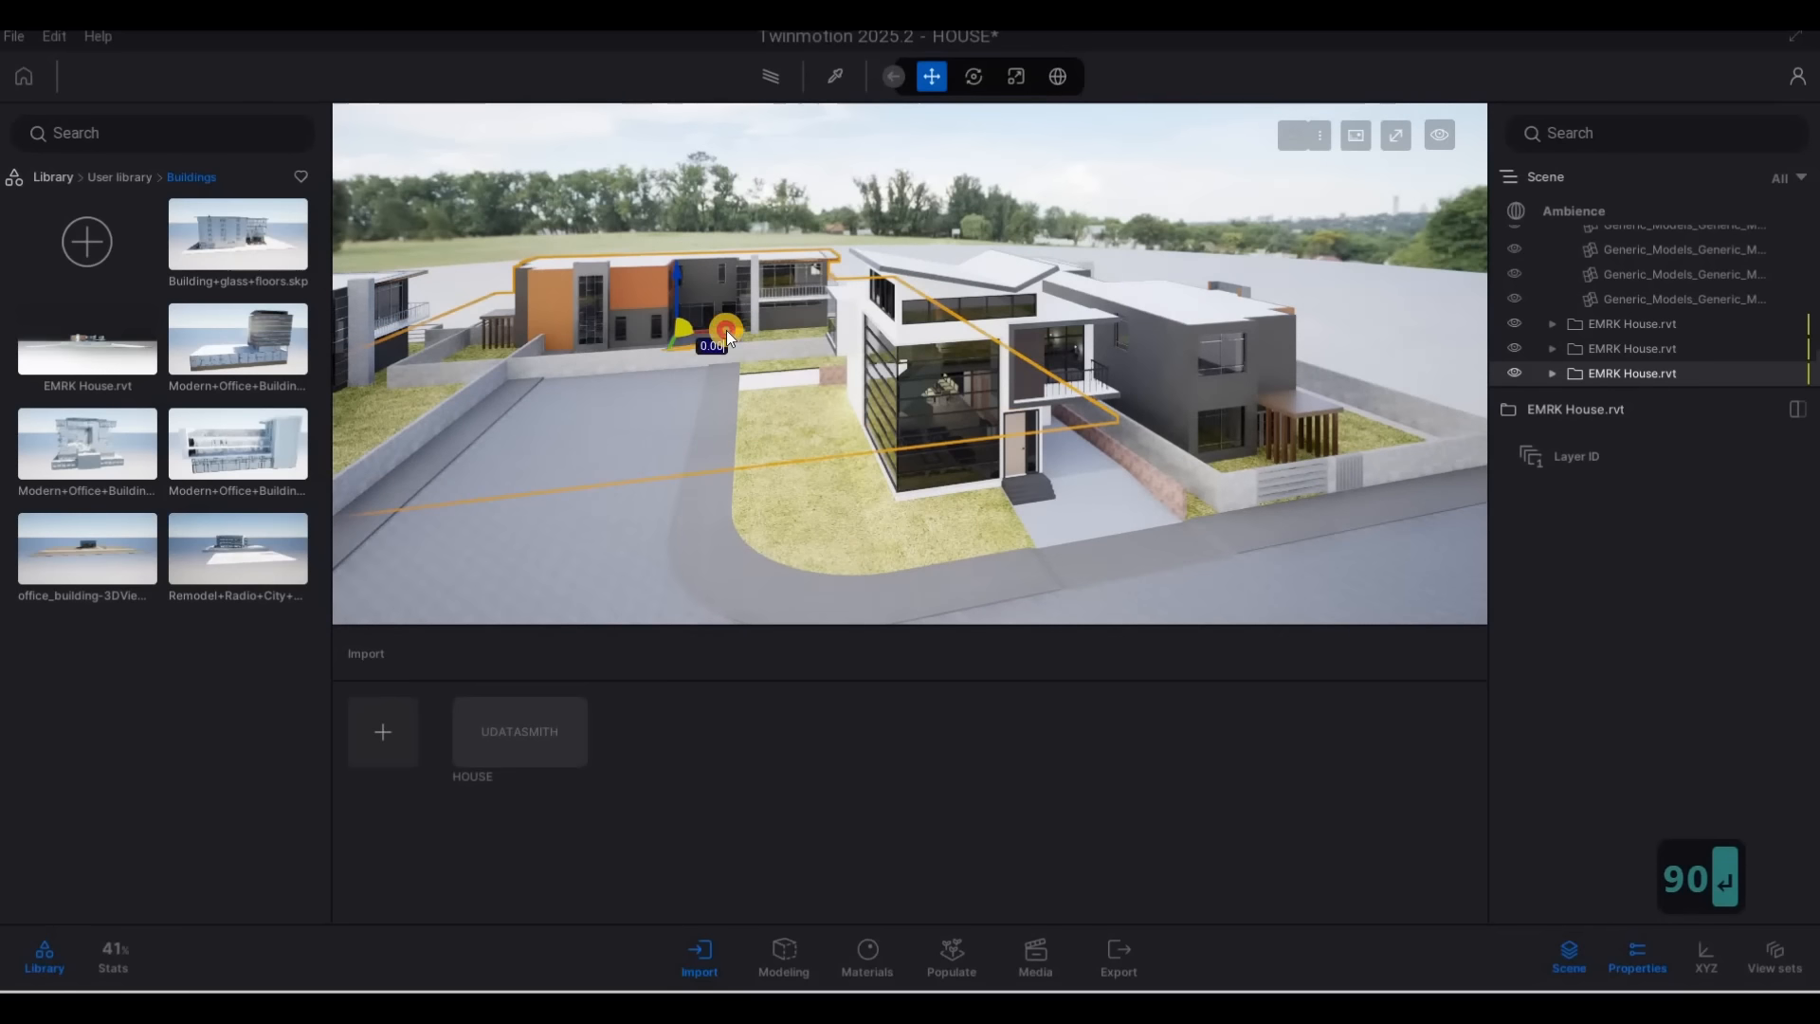
{"action": "mouse_move", "coordinate": [923, 320]}
{"action": "left_mouse_down"}
{"action": "mouse_move", "coordinate": [942, 333]}
{"action": "mouse_move", "coordinate": [929, 326]}
{"action": "left_mouse_up"}
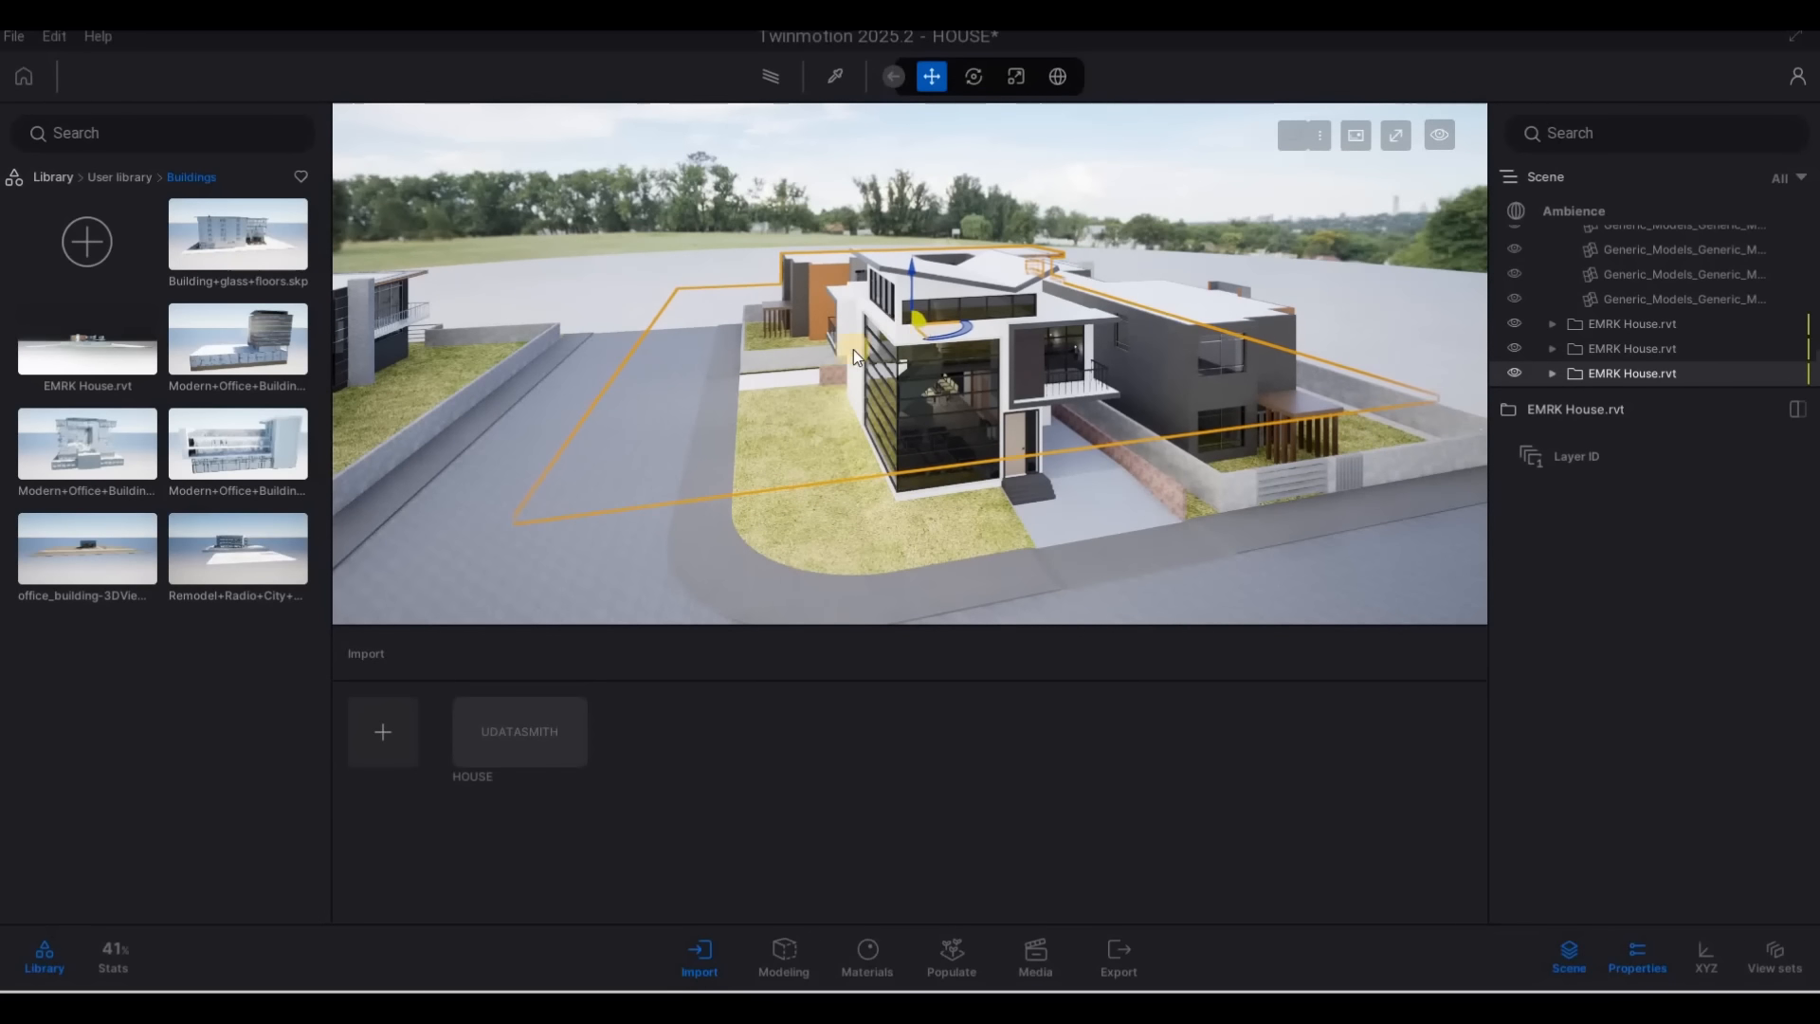
Inspect the rear building's placement against the side street, its boundary wall and the main house's lawn
{"action": "key", "text": "w"}
{"action": "key", "text": "w"}
{"action": "key", "text": "a"}
{"action": "key", "text": "a"}
{"action": "key", "text": "a"}
{"action": "key", "text": "a"}
{"action": "key", "text": "a"}
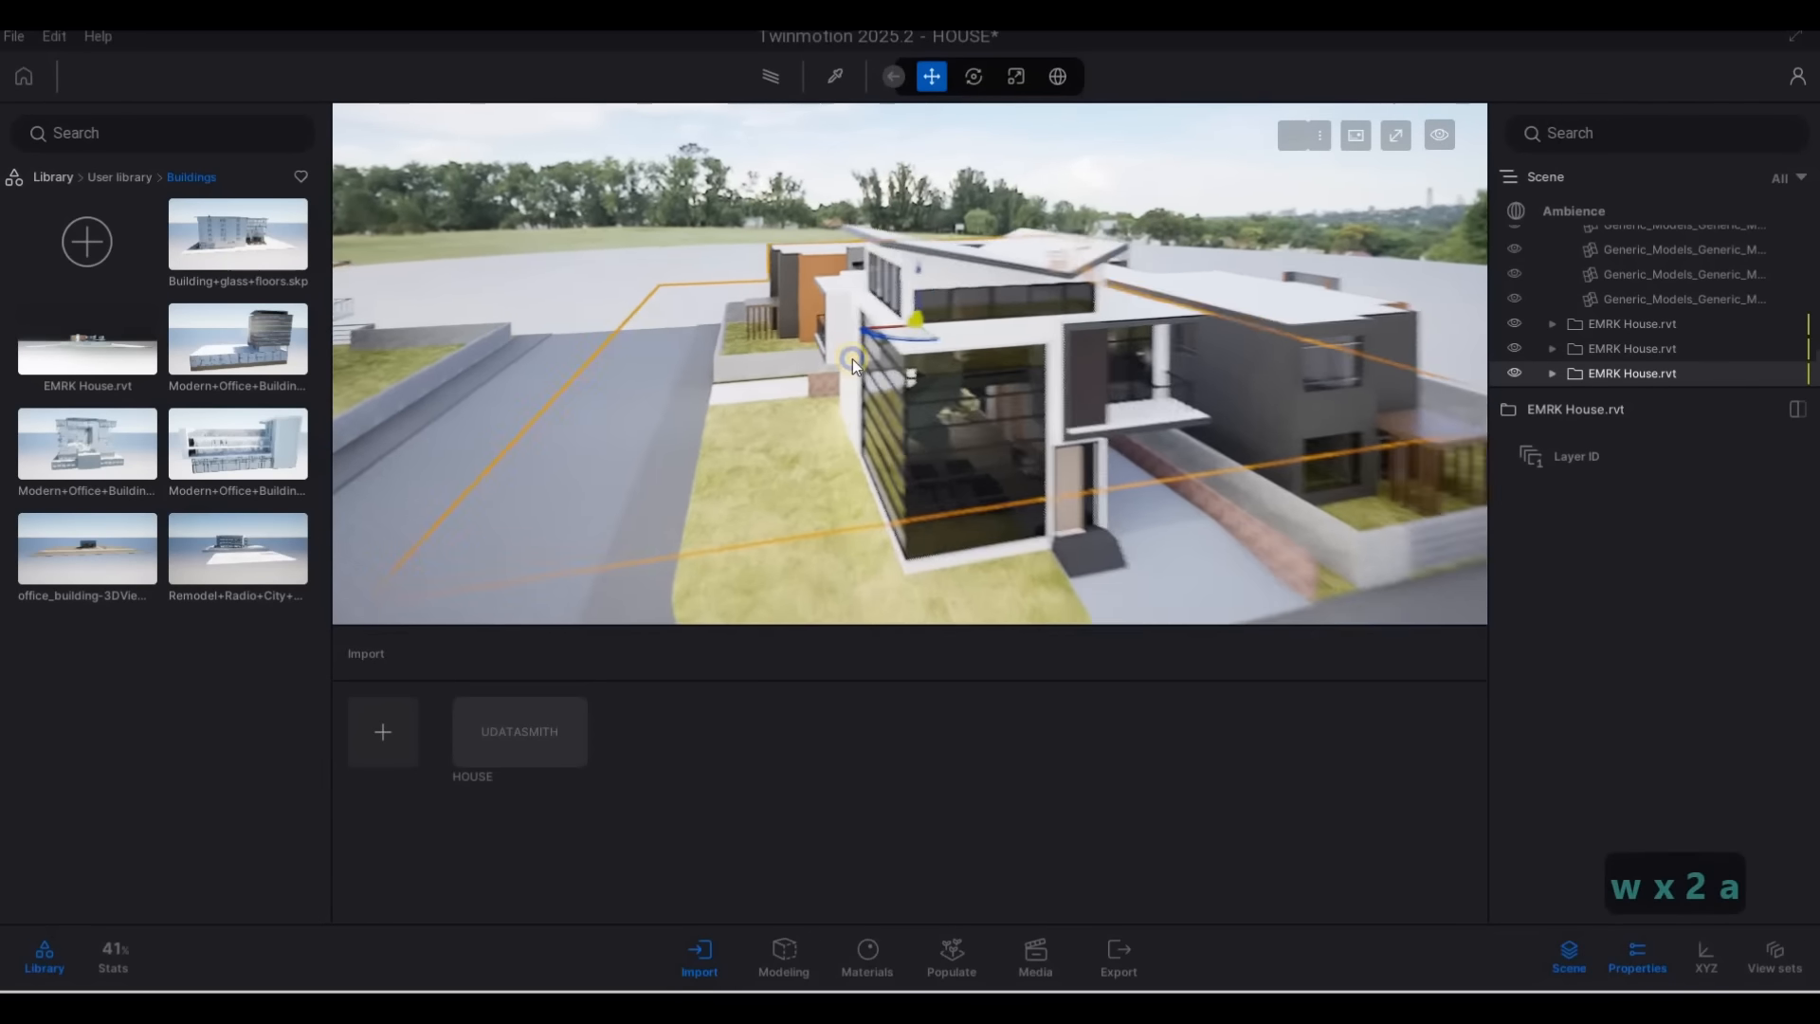
{"action": "key", "text": "a"}
{"action": "key", "text": "a"}
{"action": "key", "text": "a"}
{"action": "key", "text": "a"}
{"action": "key", "text": "a"}
{"action": "key", "text": "a"}
{"action": "key", "text": "a"}
{"action": "key", "text": "a"}
{"action": "key", "text": "a"}
{"action": "key", "text": "a"}
{"action": "key", "text": "a"}
{"action": "key", "text": "a"}
{"action": "key", "text": "a"}
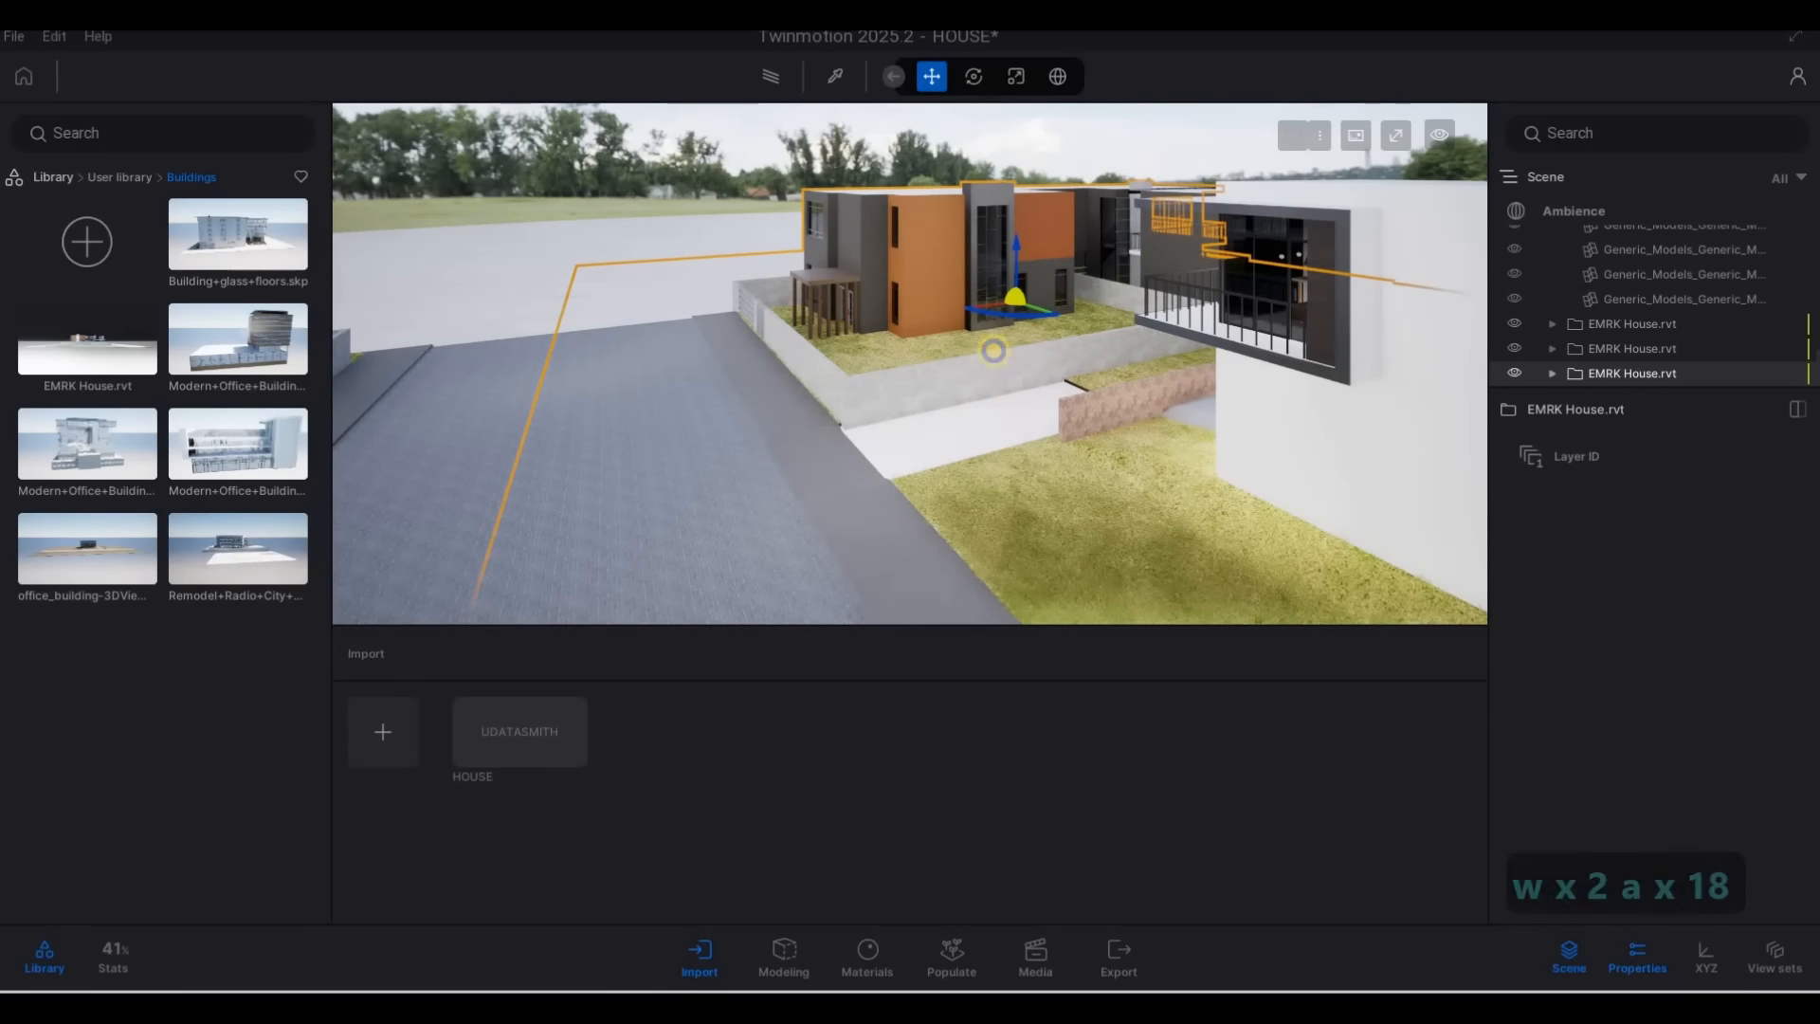
{"action": "key", "text": "d"}
{"action": "key", "text": "s"}
{"action": "key", "text": "e"}
{"action": "key", "text": "d"}
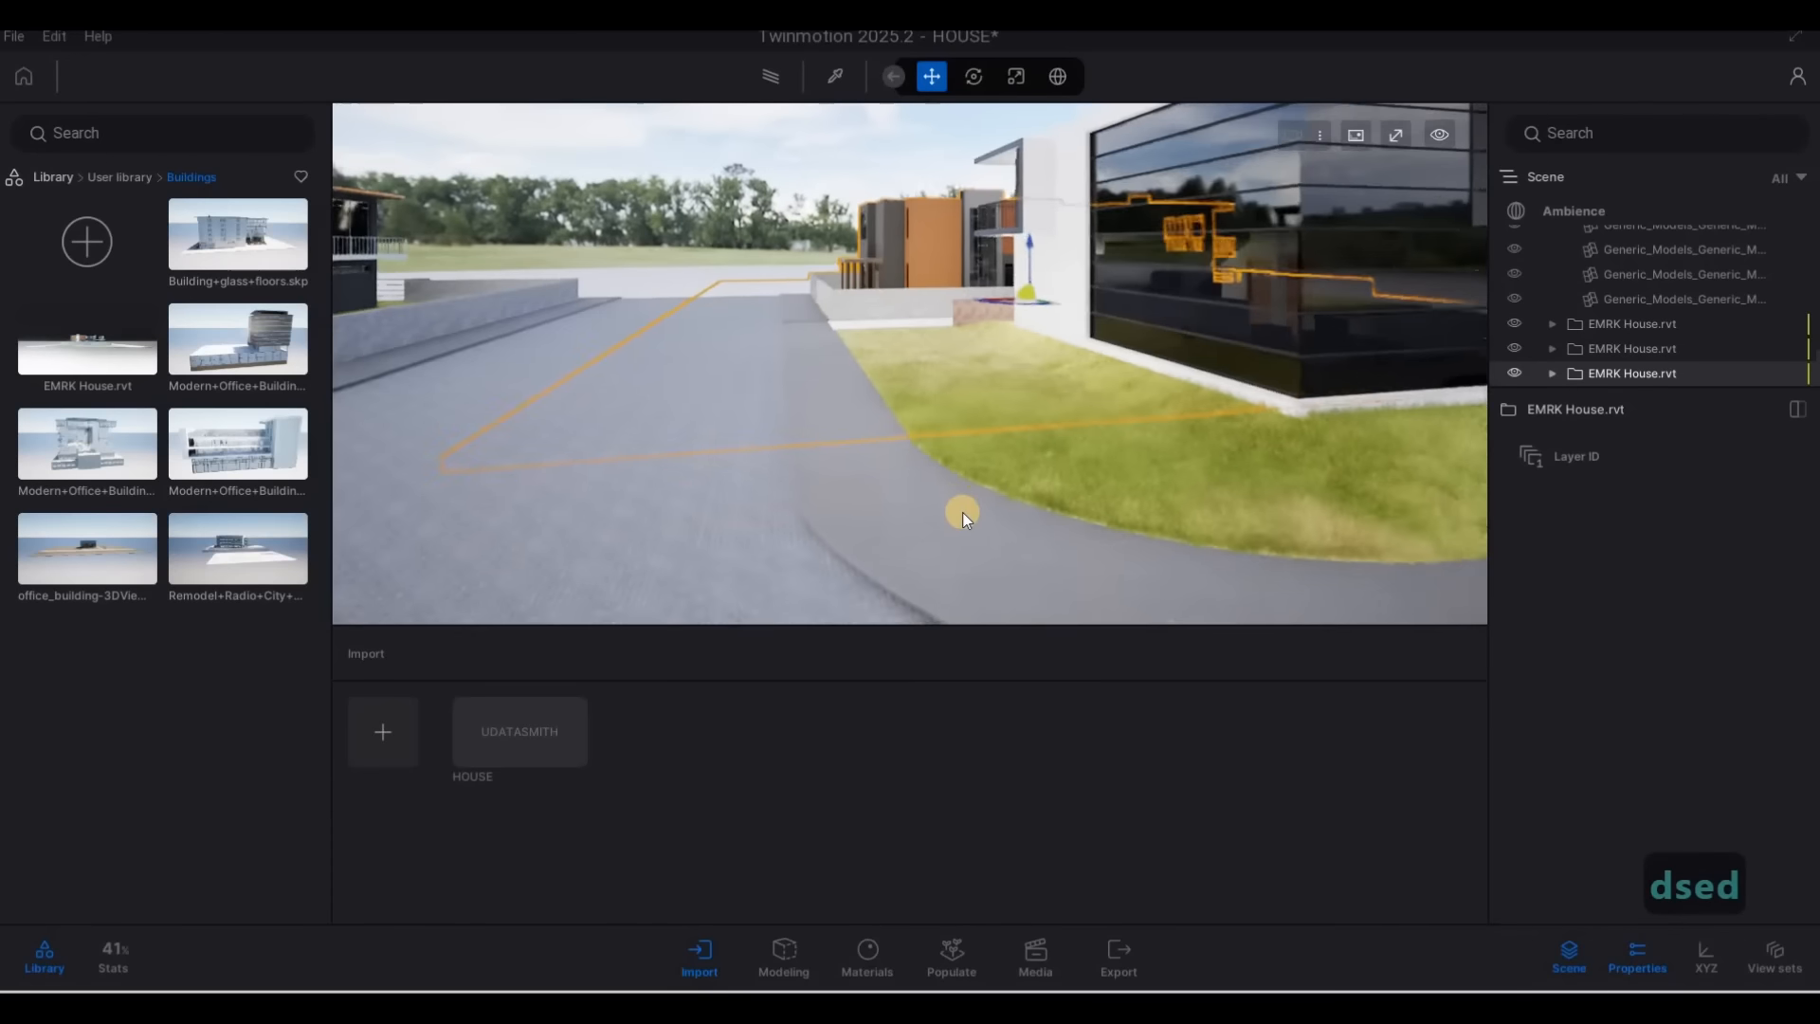
Clear the selection and review all neighbouring buildings around the main house from street level
{"action": "key", "text": "Escape"}
{"action": "key", "text": "Escape"}
{"action": "key", "text": "a"}
{"action": "key", "text": "s"}
{"action": "key", "text": "d"}
{"action": "key", "text": "s"}
{"action": "key", "text": "e"}
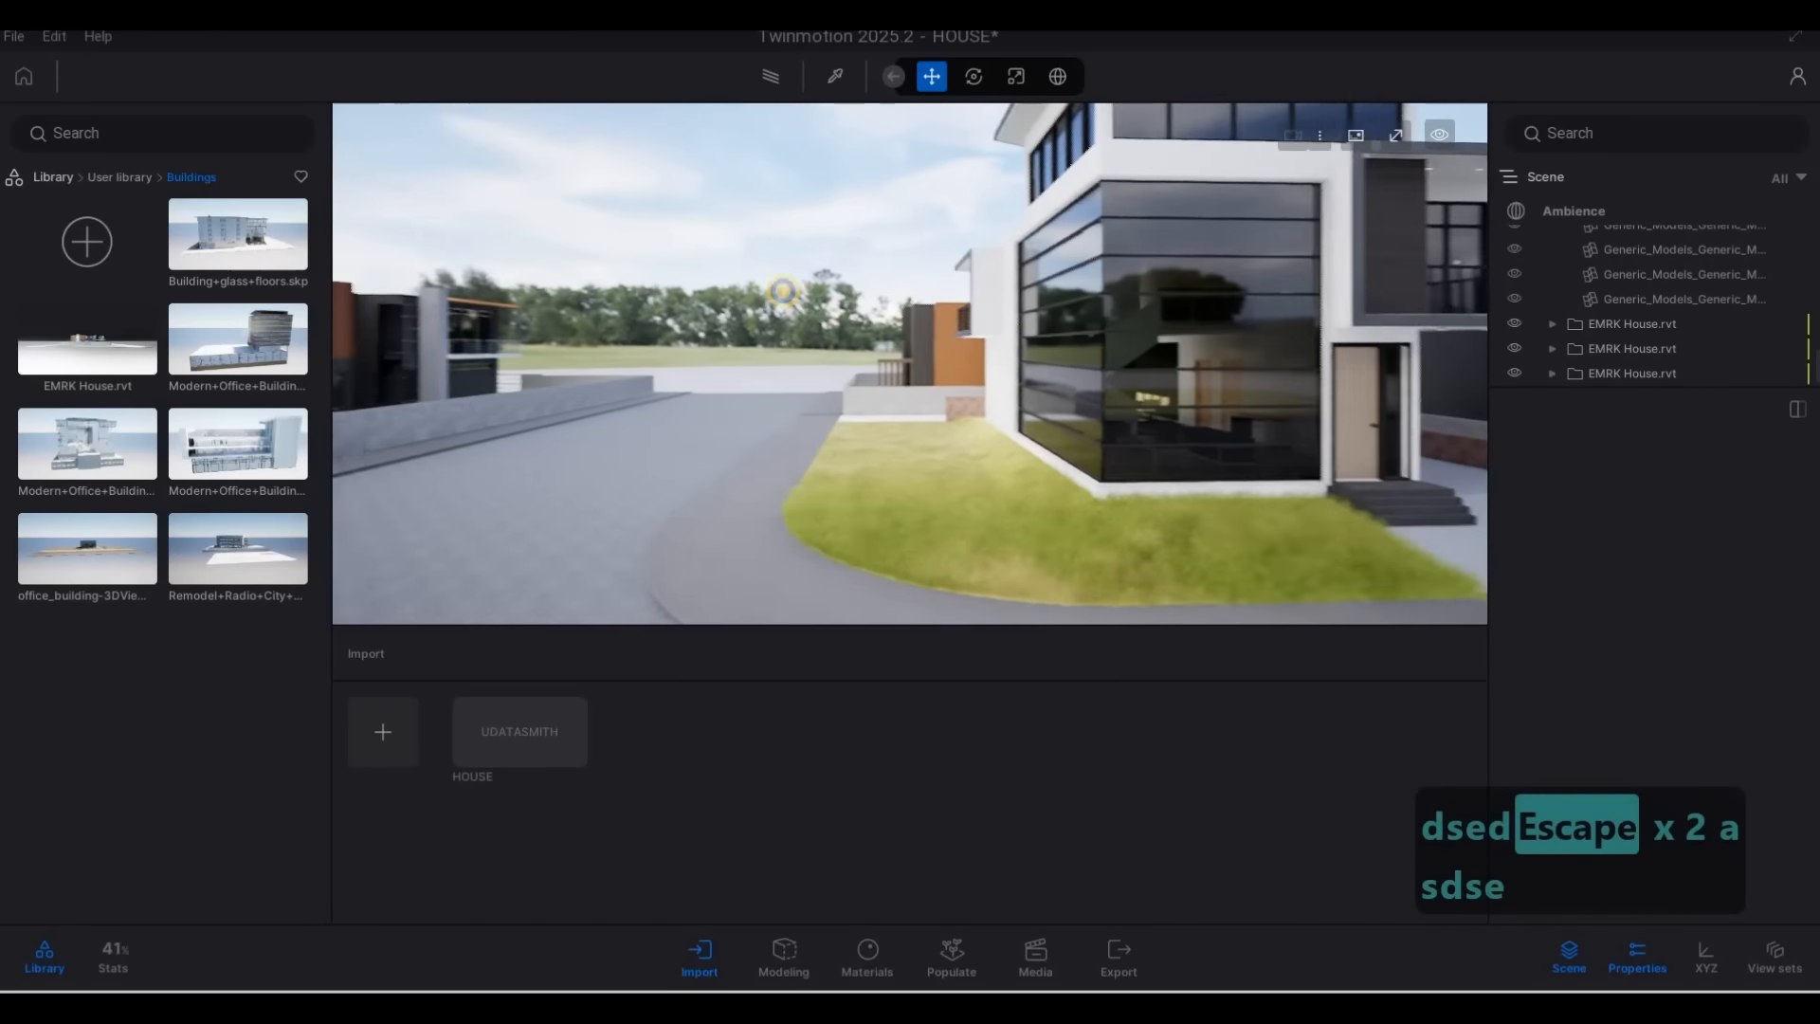
{"action": "key", "text": "s"}
{"action": "key", "text": "d"}
{"action": "key", "text": "a"}
{"action": "key", "text": "a"}
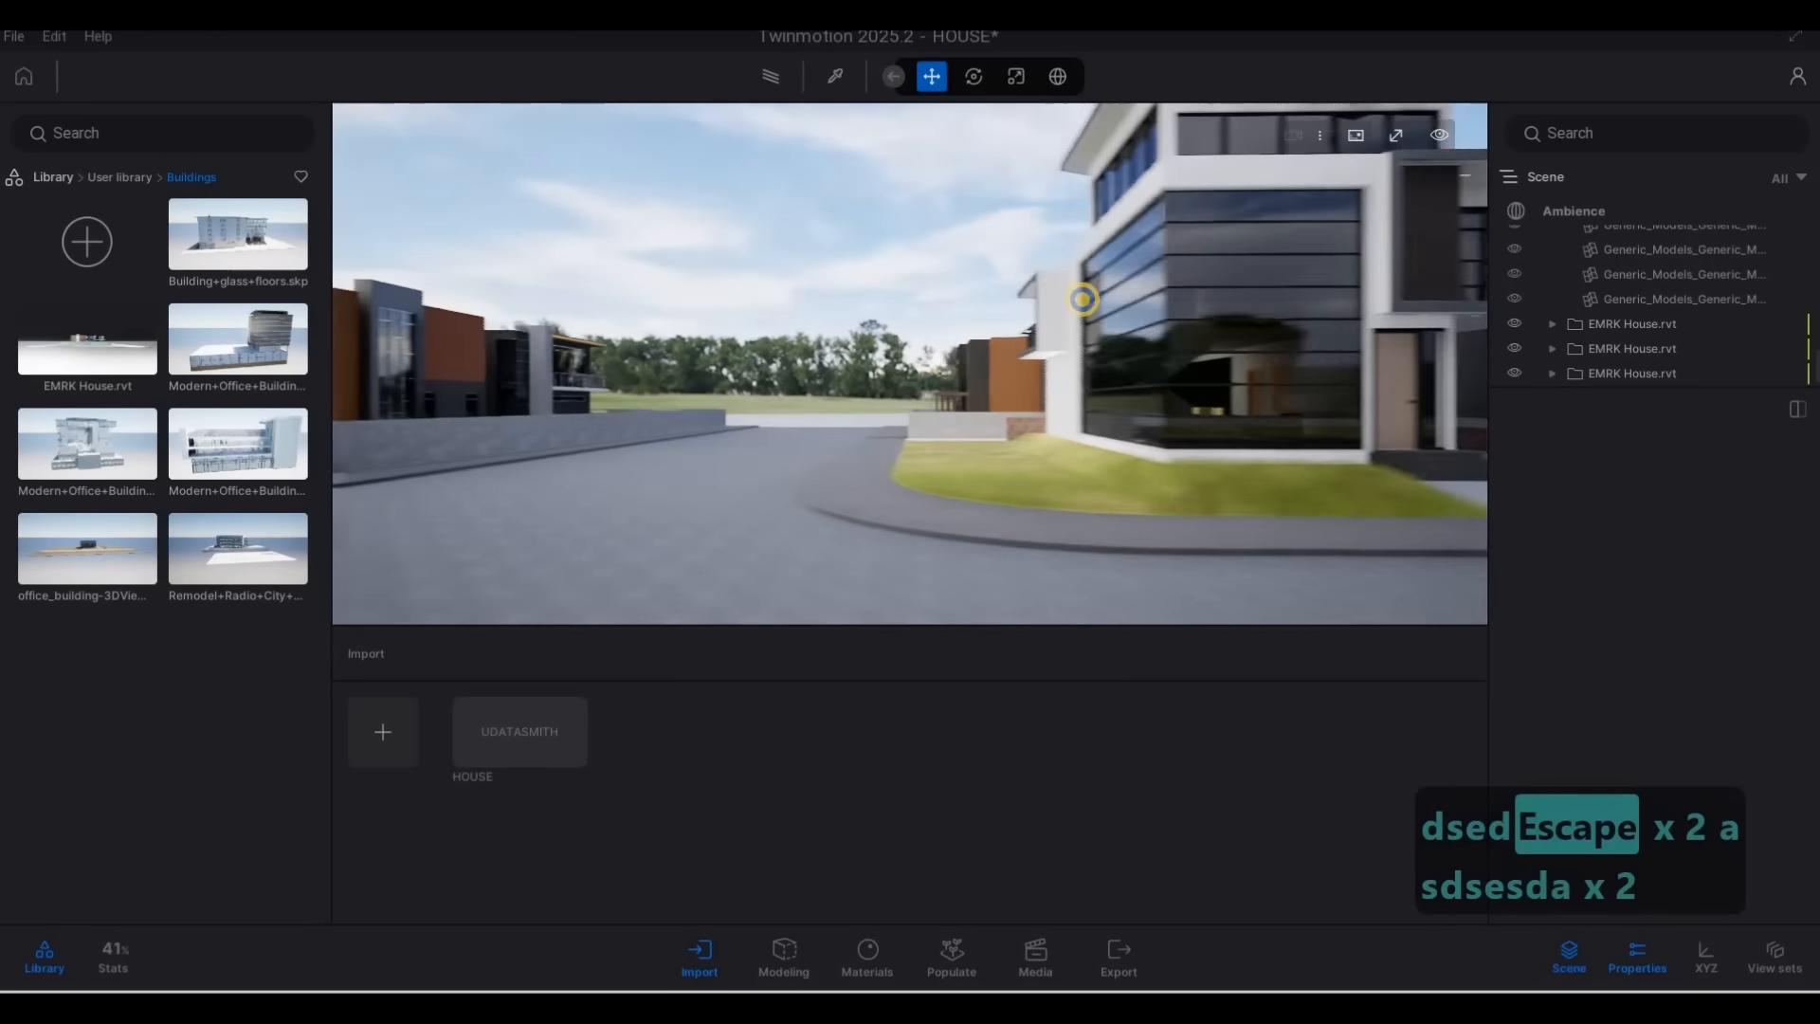
{"action": "key", "text": "a"}
{"action": "key", "text": "d"}
{"action": "key", "text": "d"}
{"action": "key", "text": "d"}
{"action": "key", "text": "d"}
{"action": "key", "text": "d"}
{"action": "key", "text": "d"}
{"action": "key", "text": "d"}
{"action": "key", "text": "d"}
{"action": "key", "text": "d"}
{"action": "key", "text": "d"}
{"action": "key", "text": "d"}
{"action": "key", "text": "d"}
{"action": "key", "text": "d"}
{"action": "key", "text": "d"}
{"action": "key", "text": "d"}
{"action": "key", "text": "d"}
{"action": "key", "text": "d"}
{"action": "key", "text": "d"}
{"action": "key", "text": "d"}
{"action": "key", "text": "d"}
{"action": "key", "text": "a"}
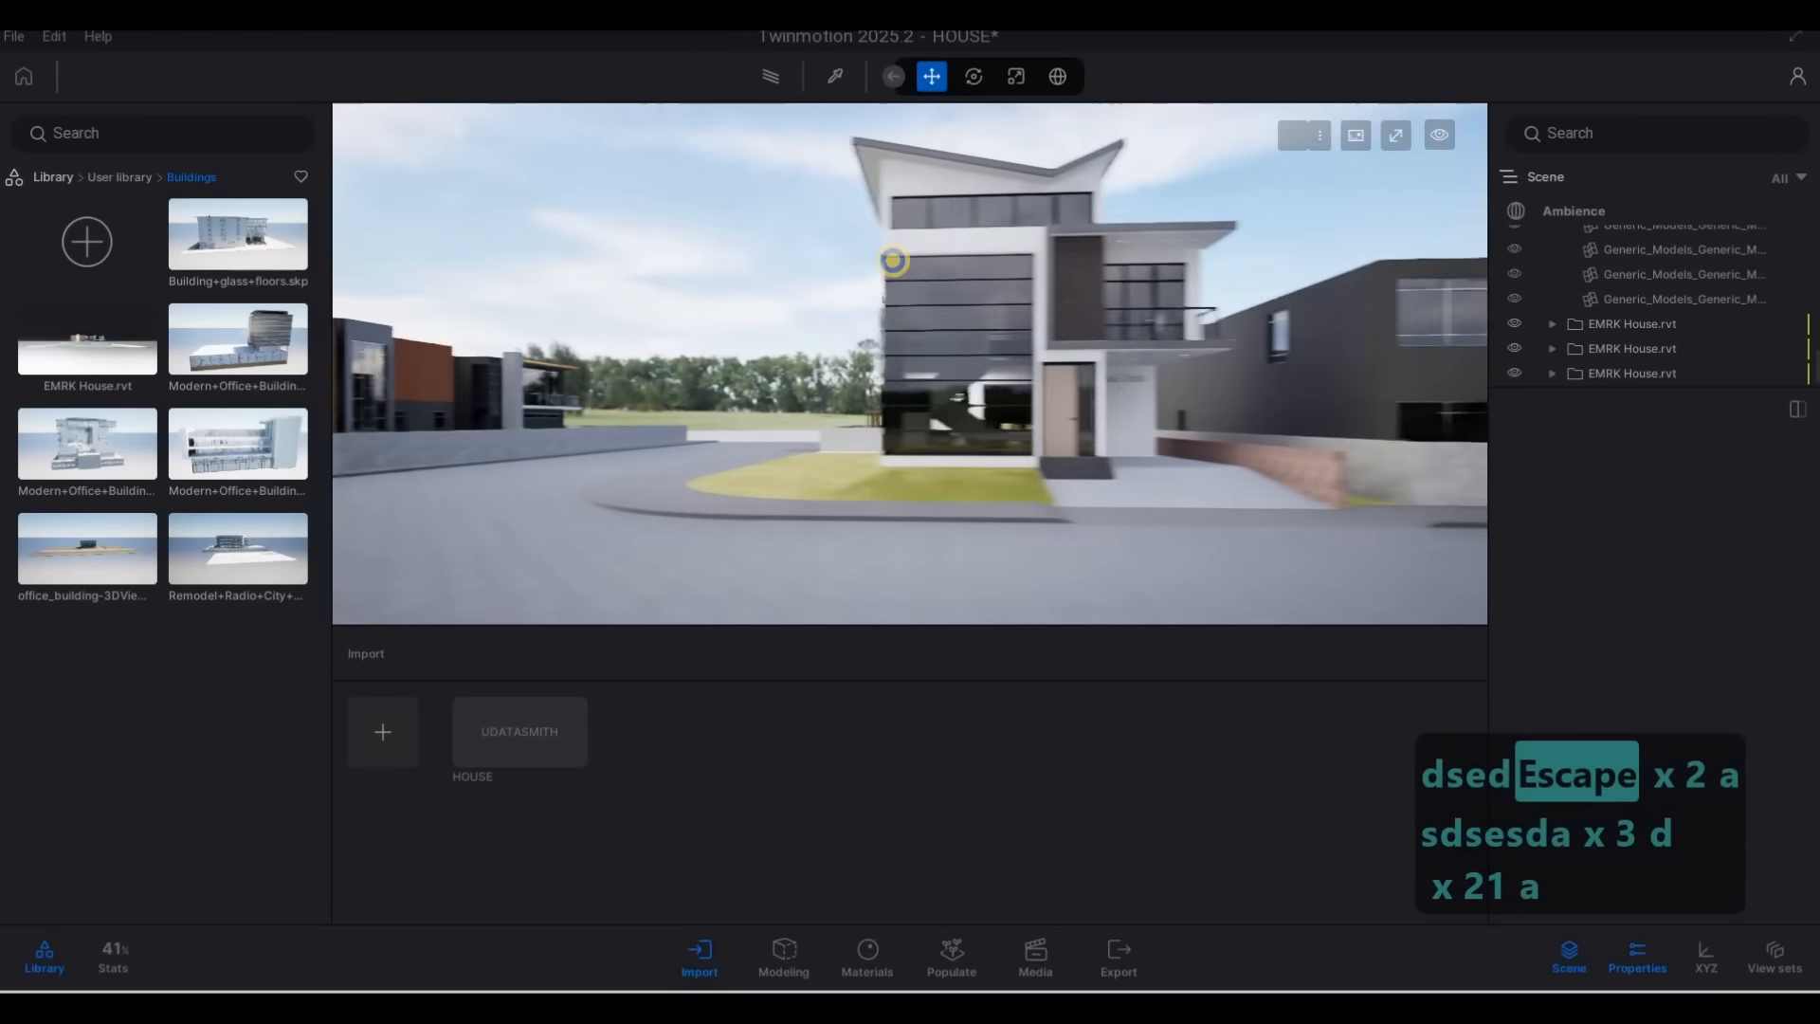
{"action": "key", "text": "a"}
{"action": "key", "text": "a"}
{"action": "key", "text": "a"}
{"action": "key", "text": "a"}
{"action": "key", "text": "d"}
{"action": "key", "text": "w"}
{"action": "key", "text": "a"}
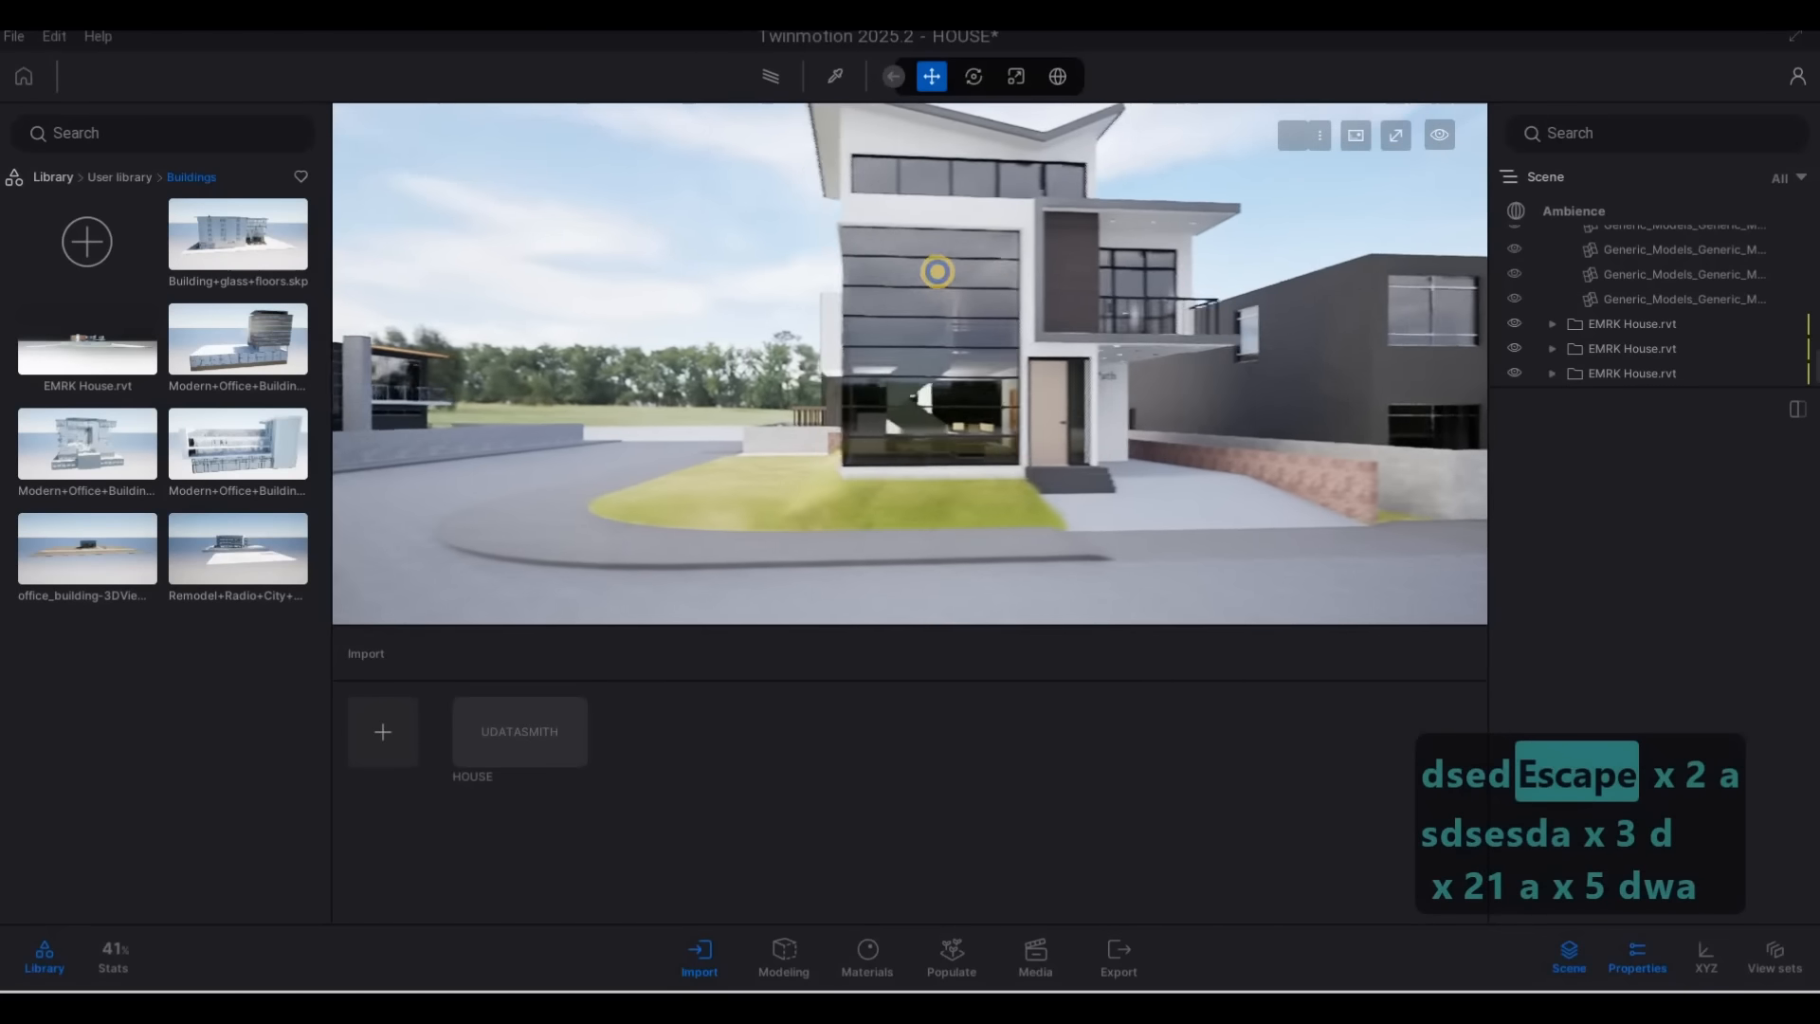
Examine the main house's front view with the neighbouring house beyond the driveway and brick wall
{"action": "right_click_drag", "start_coordinate": [938, 273], "coordinate": [981, 269]}
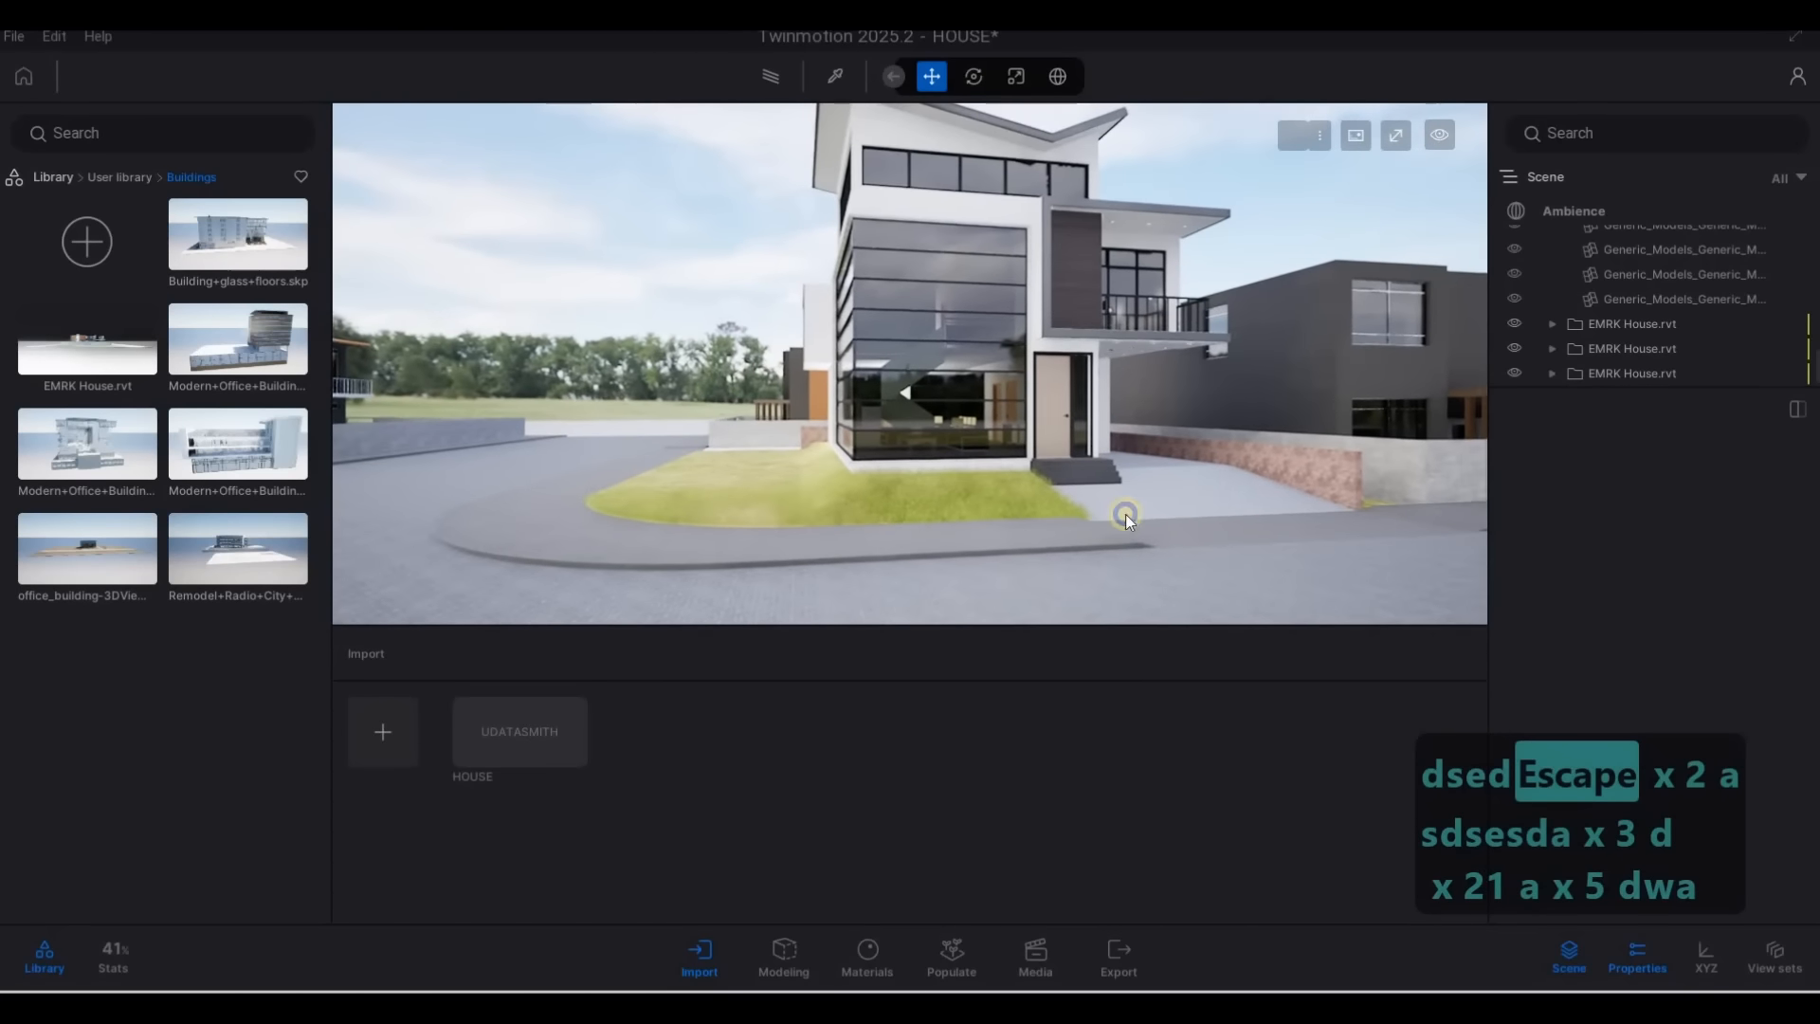
{"action": "right_click_drag", "start_coordinate": [1125, 514], "coordinate": [1298, 480]}
{"action": "key", "text": "d"}
{"action": "key", "text": "w"}
{"action": "key", "text": "d"}
{"action": "key", "text": "a"}
{"action": "key", "text": "q"}
{"action": "key", "text": "a"}
{"action": "key", "text": "e"}
{"action": "key", "text": "a"}
{"action": "key", "text": "w"}
{"action": "key", "text": "w"}
{"action": "key", "text": "w"}
{"action": "key", "text": "d"}
{"action": "key", "text": "d"}
{"action": "key", "text": "w"}
{"action": "key", "text": "s"}
{"action": "key", "text": "a"}
{"action": "key", "text": "s"}
{"action": "key", "text": "q"}
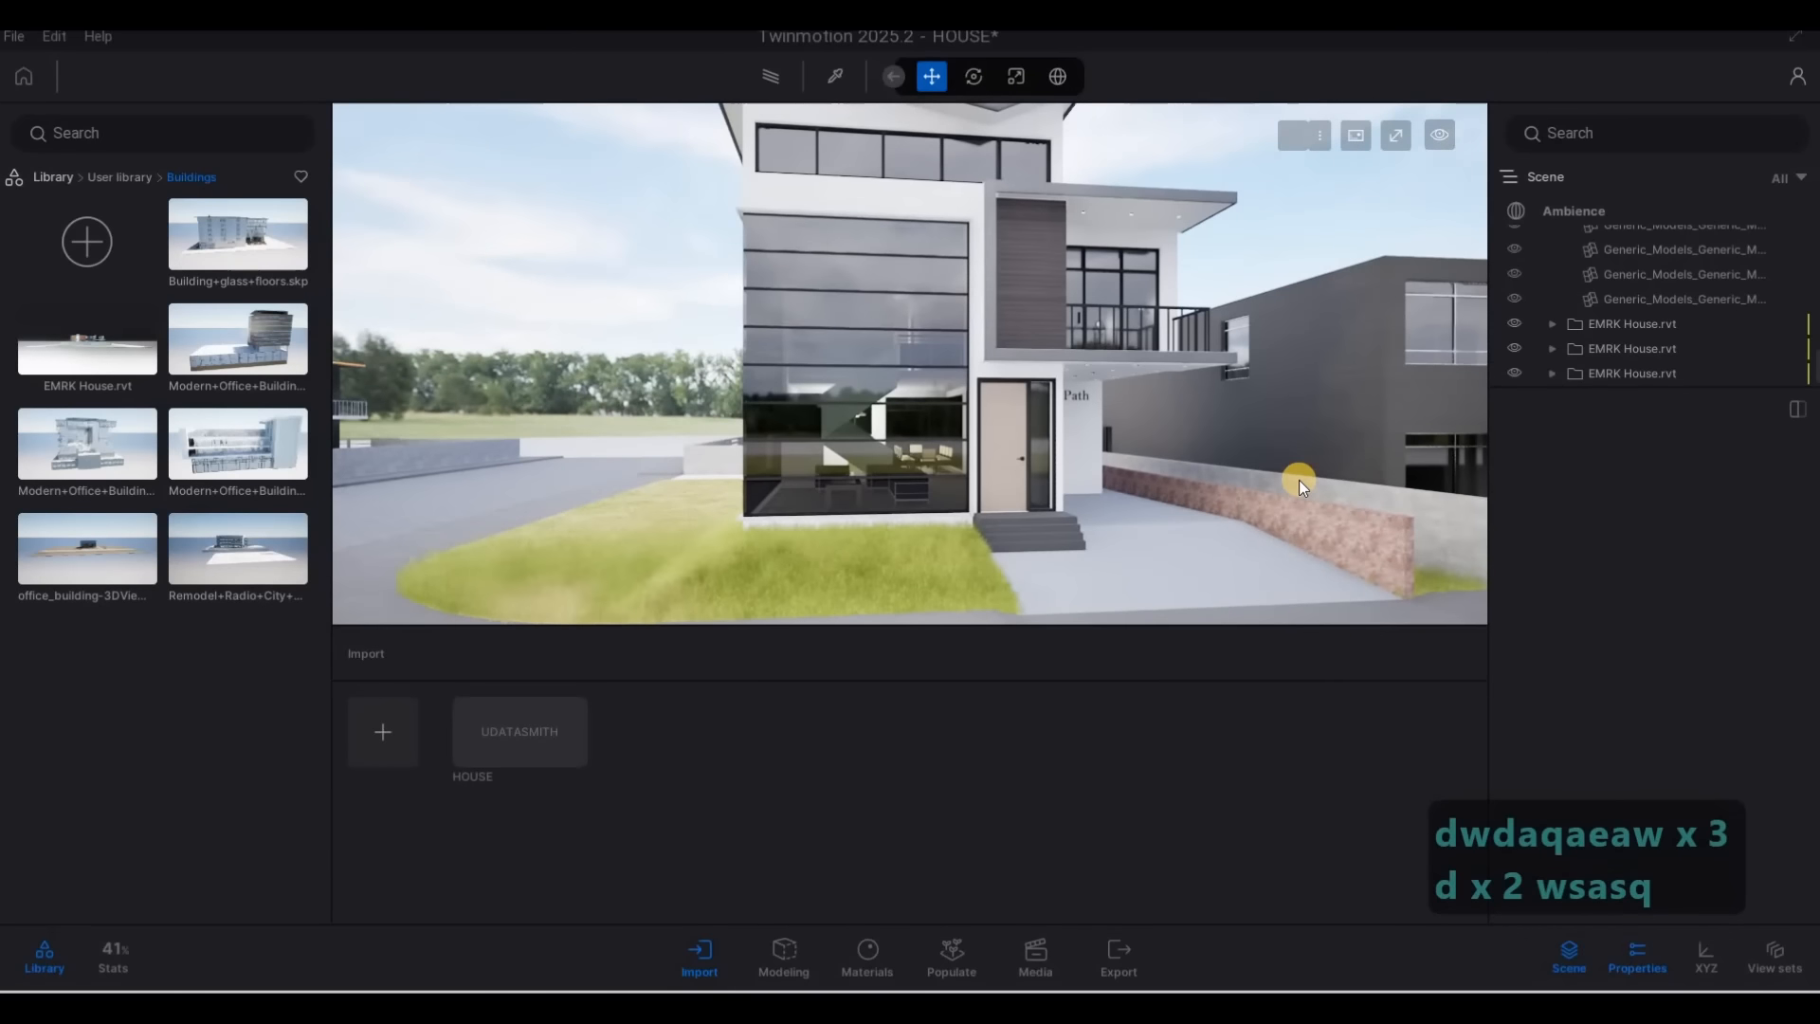
Examine the glass corner of the main house together with the side street and the rear neighbour
{"action": "key", "text": "F1"}
{"action": "key", "text": "a"}
{"action": "right_click_drag", "start_coordinate": [849, 561], "coordinate": [676, 533]}
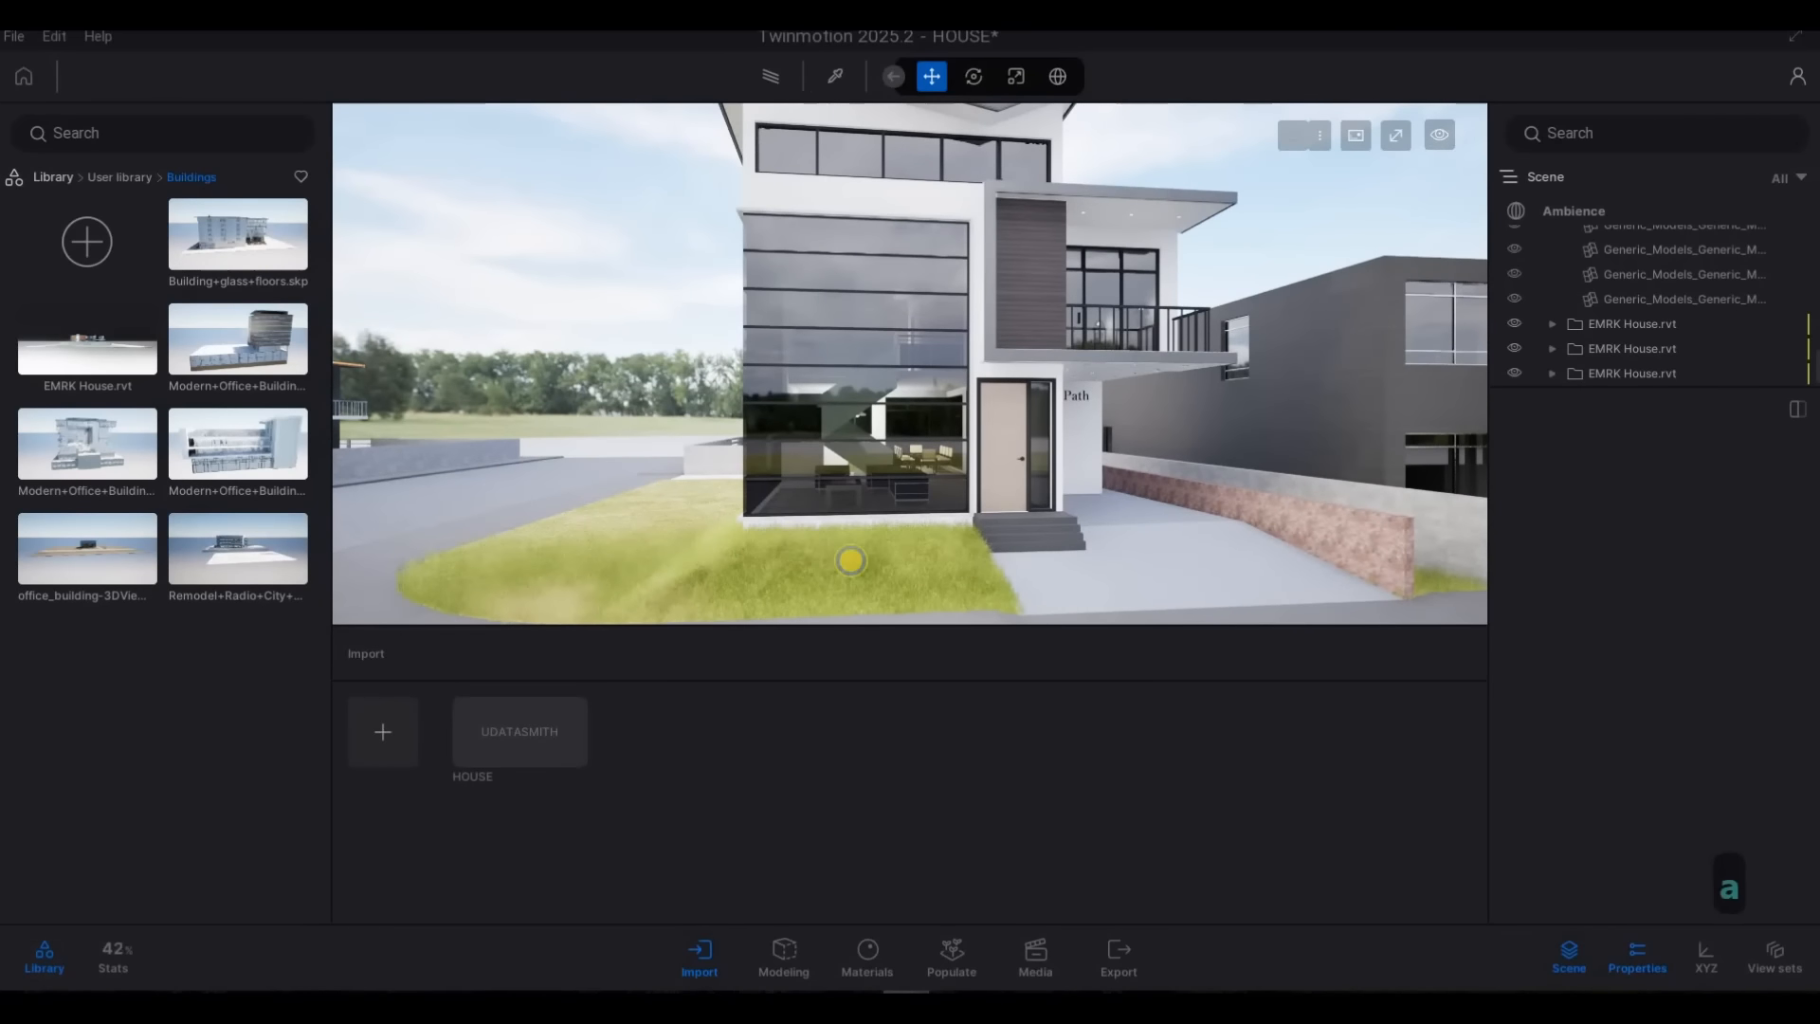
{"action": "key", "text": "s"}
{"action": "key", "text": "d"}
{"action": "key", "text": "d"}
{"action": "key", "text": "d"}
{"action": "key", "text": "w"}
{"action": "key", "text": "d"}
{"action": "key", "text": "d"}
{"action": "key", "text": "d"}
{"action": "key", "text": "d"}
{"action": "key", "text": "d"}
{"action": "key", "text": "d"}
{"action": "key", "text": "d"}
{"action": "key", "text": "d"}
{"action": "key", "text": "d"}
{"action": "key", "text": "d"}
{"action": "key", "text": "d"}
{"action": "key", "text": "d"}
{"action": "key", "text": "d"}
{"action": "key", "text": "w"}
{"action": "key", "text": "a"}
{"action": "key", "text": "a"}
{"action": "key", "text": "a"}
{"action": "key", "text": "a"}
{"action": "key", "text": "a"}
{"action": "key", "text": "a"}
{"action": "key", "text": "a"}
{"action": "key", "text": "a"}
{"action": "key", "text": "a"}
{"action": "key", "text": "a"}
{"action": "key", "text": "a"}
{"action": "key", "text": "a"}
{"action": "key", "text": "a"}
{"action": "key", "text": "a"}
{"action": "key", "text": "a"}
{"action": "key", "text": "a"}
{"action": "key", "text": "a"}
{"action": "key", "text": "a"}
{"action": "key", "text": "a"}
{"action": "key", "text": "a"}
{"action": "key", "text": "a"}
{"action": "key", "text": "a"}
{"action": "key", "text": "a"}
{"action": "key", "text": "a"}
{"action": "key", "text": "a"}
{"action": "key", "text": "a"}
{"action": "key", "text": "a"}
{"action": "key", "text": "a"}
{"action": "key", "text": "a"}
{"action": "key", "text": "a"}
{"action": "key", "text": "a"}
{"action": "key", "text": "a"}
{"action": "key", "text": "a"}
{"action": "key", "text": "a"}
{"action": "key", "text": "a"}
{"action": "key", "text": "a"}
{"action": "key", "text": "a"}
{"action": "key", "text": "a"}
{"action": "key", "text": "a"}
{"action": "key", "text": "a"}
{"action": "key", "text": "a"}
{"action": "key", "text": "a"}
{"action": "key", "text": "a"}
{"action": "key", "text": "a"}
{"action": "key", "text": "a"}
{"action": "key", "text": "a"}
{"action": "key", "text": "a"}
{"action": "key", "text": "w"}
{"action": "key", "text": "a"}
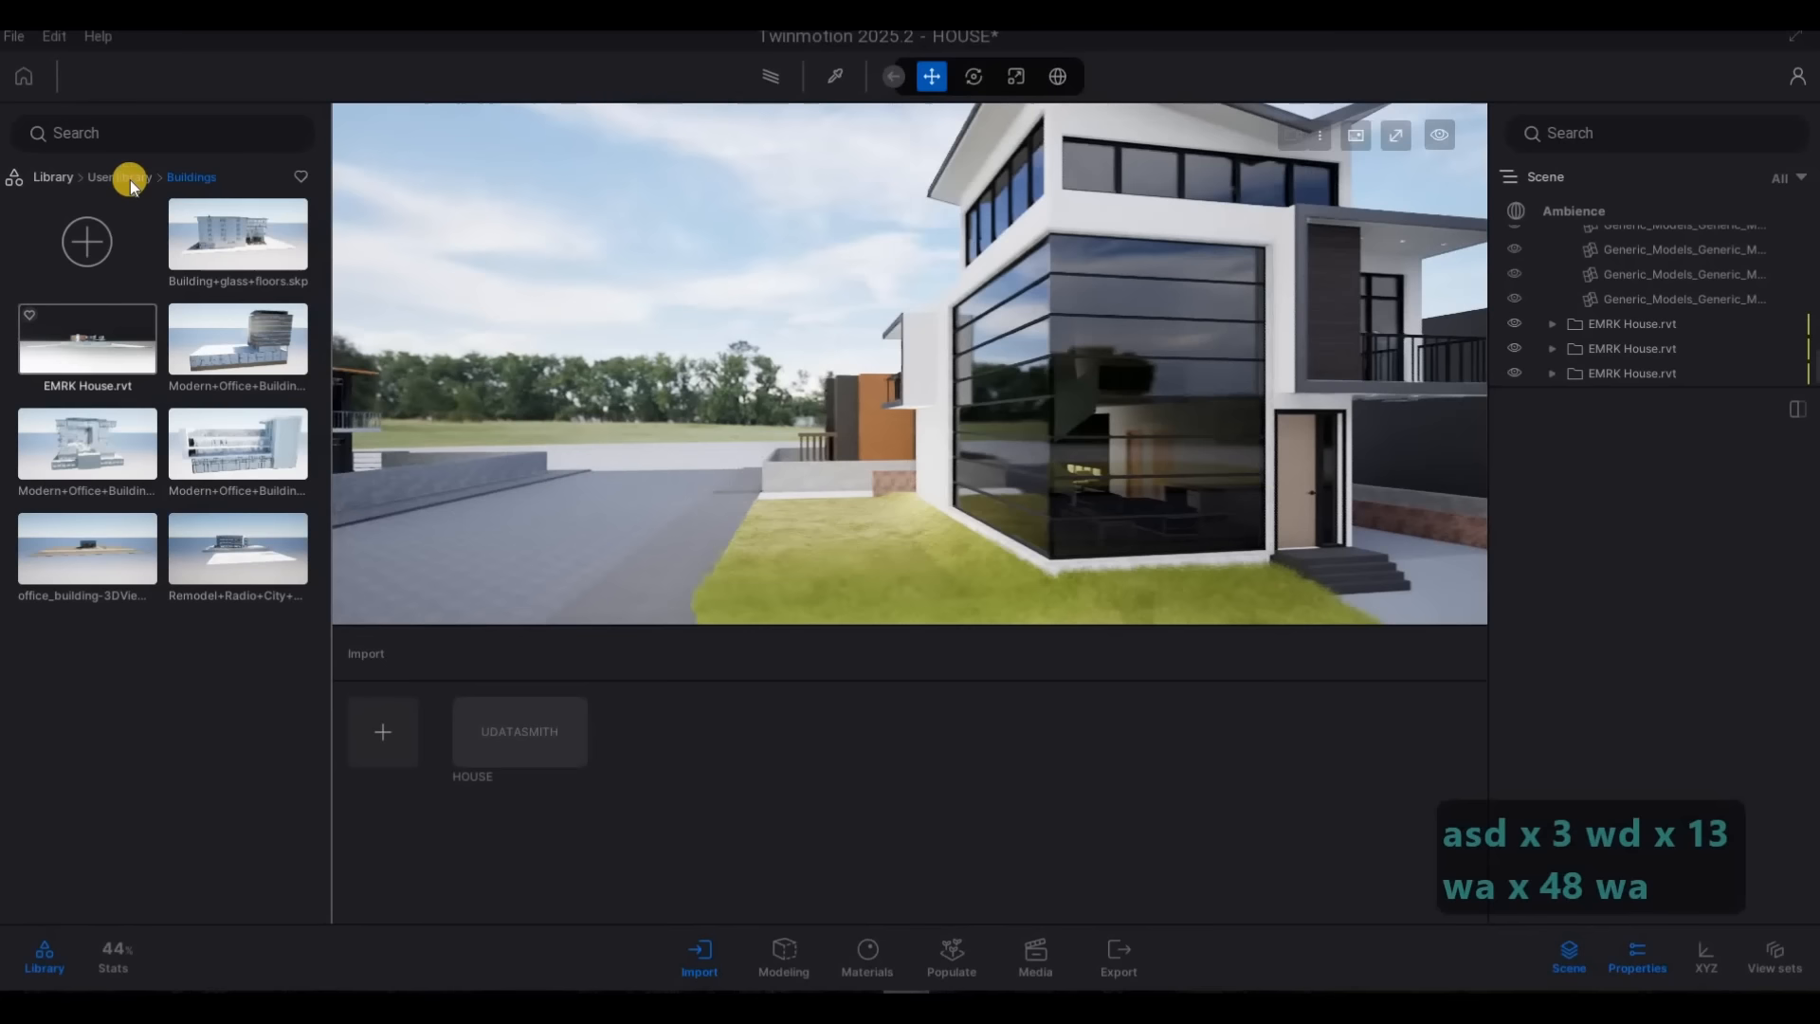
Open the Cars category of the Vehicles library
{"action": "left_click", "coordinate": [129, 179]}
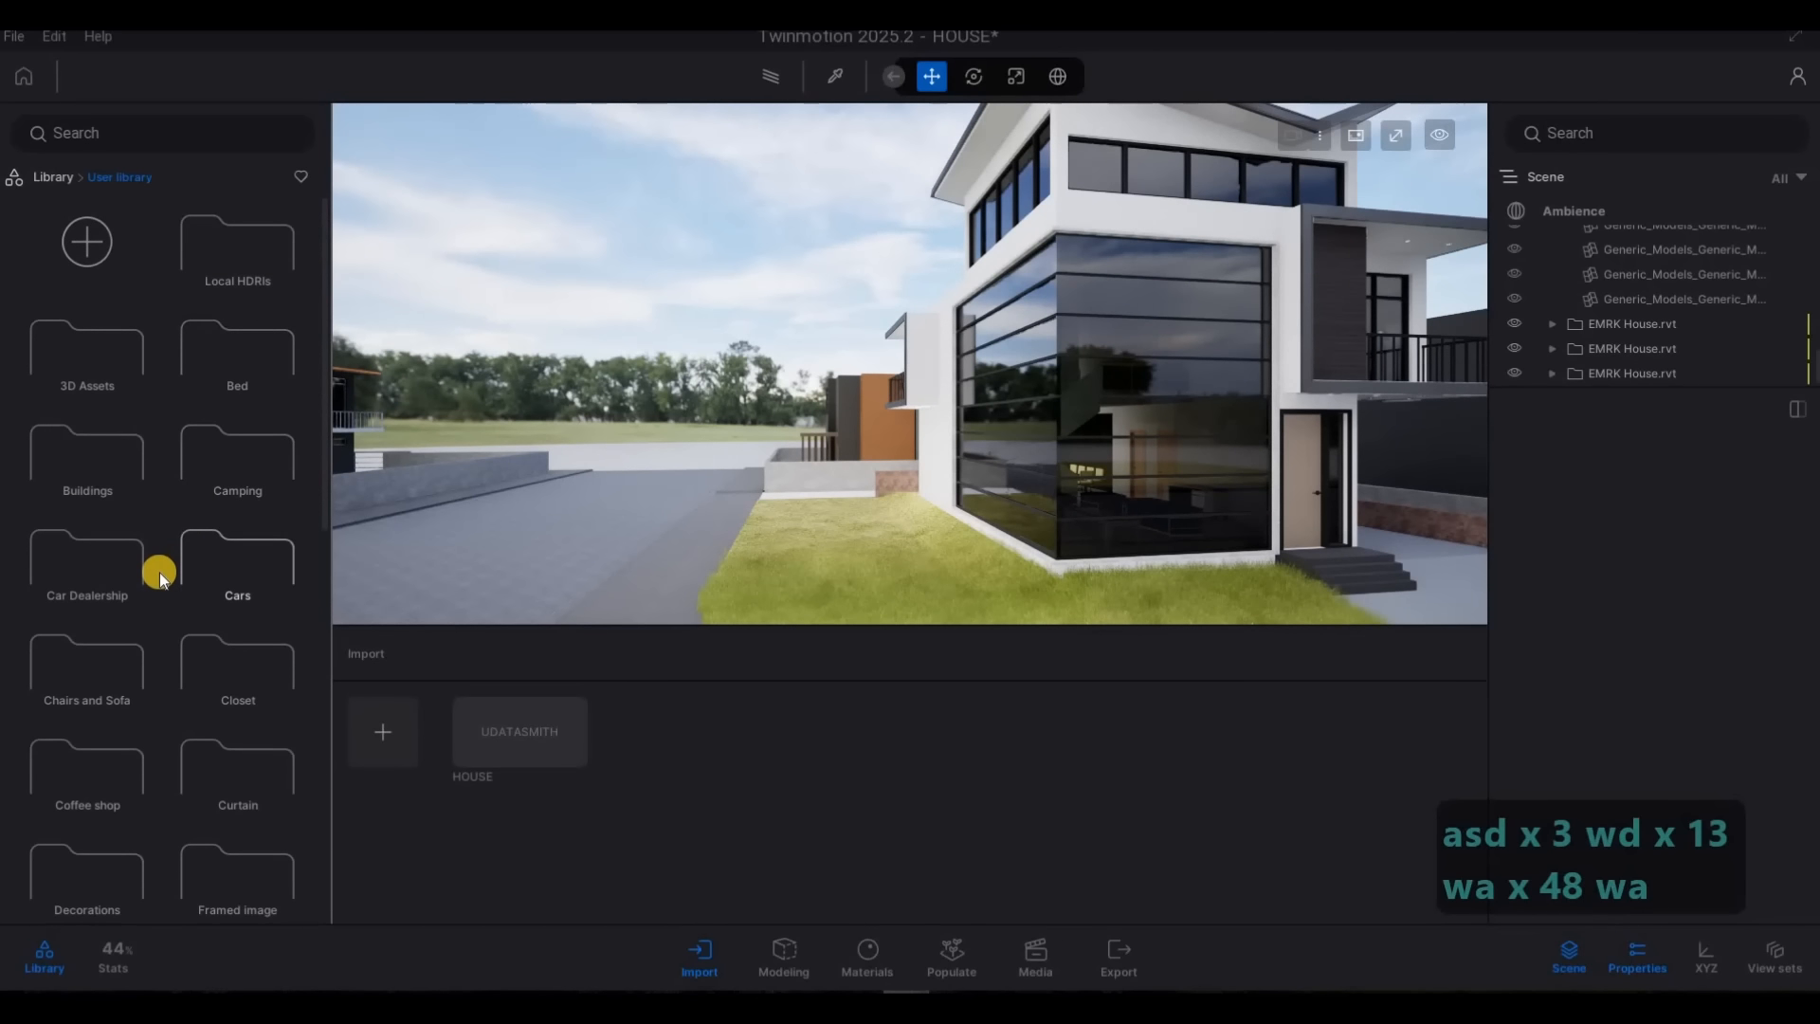
{"action": "scroll", "coordinate": [159, 576], "scroll_direction": "down", "scroll_amount": 5}
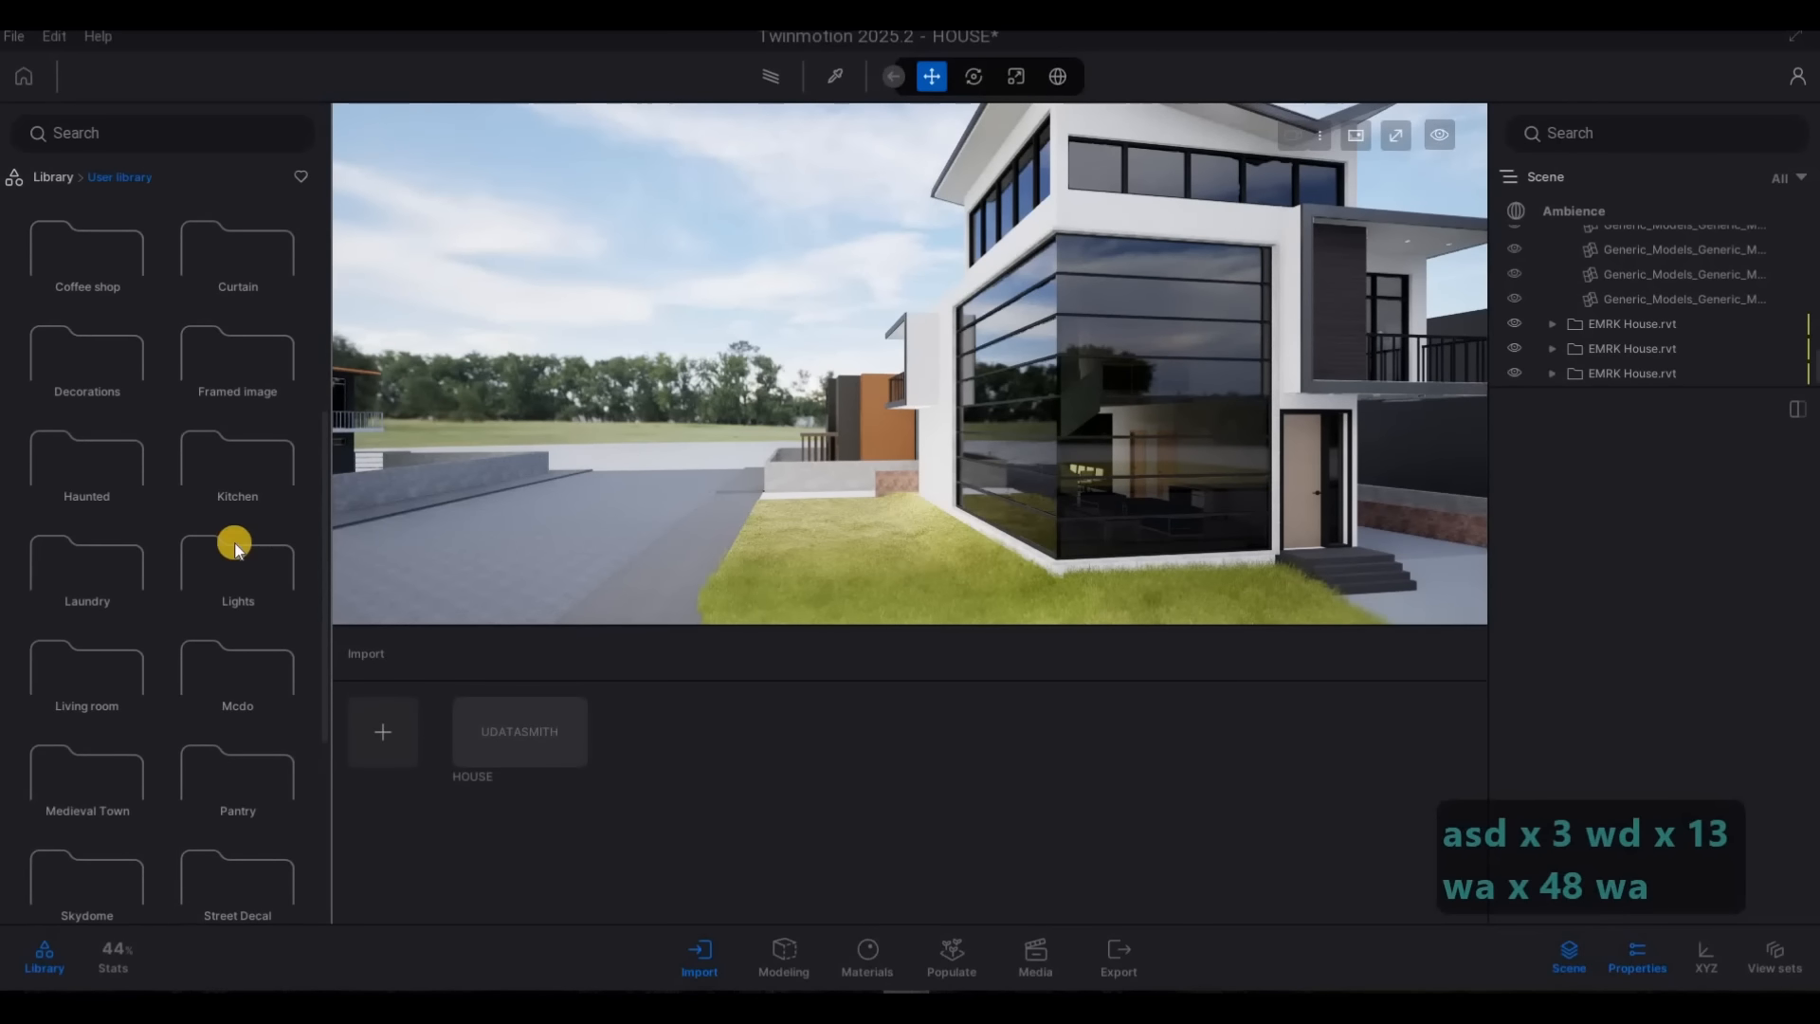
{"action": "left_click", "coordinate": [250, 669]}
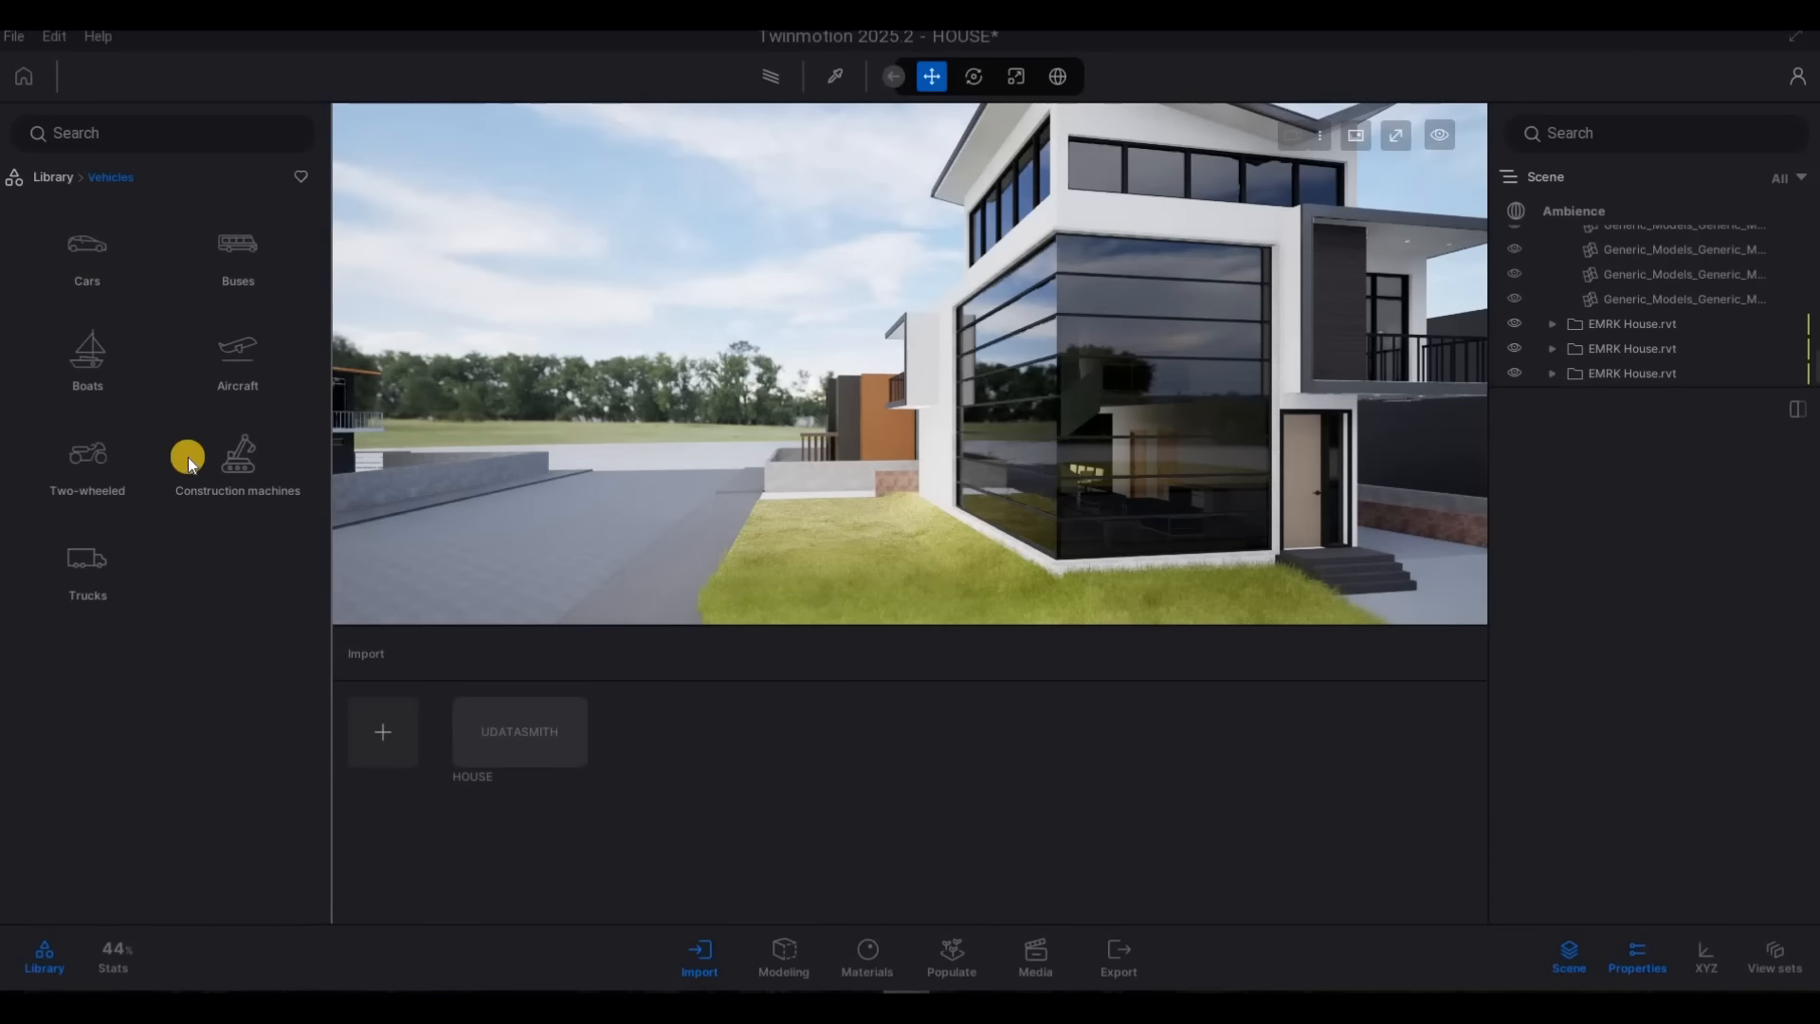
{"action": "left_click", "coordinate": [83, 268]}
Download the Break 01, Coupe 01, Pickup 01, Sedan 01 to Sedan 08 and Suv 01 cars
{"action": "mouse_move", "coordinate": [155, 216]}
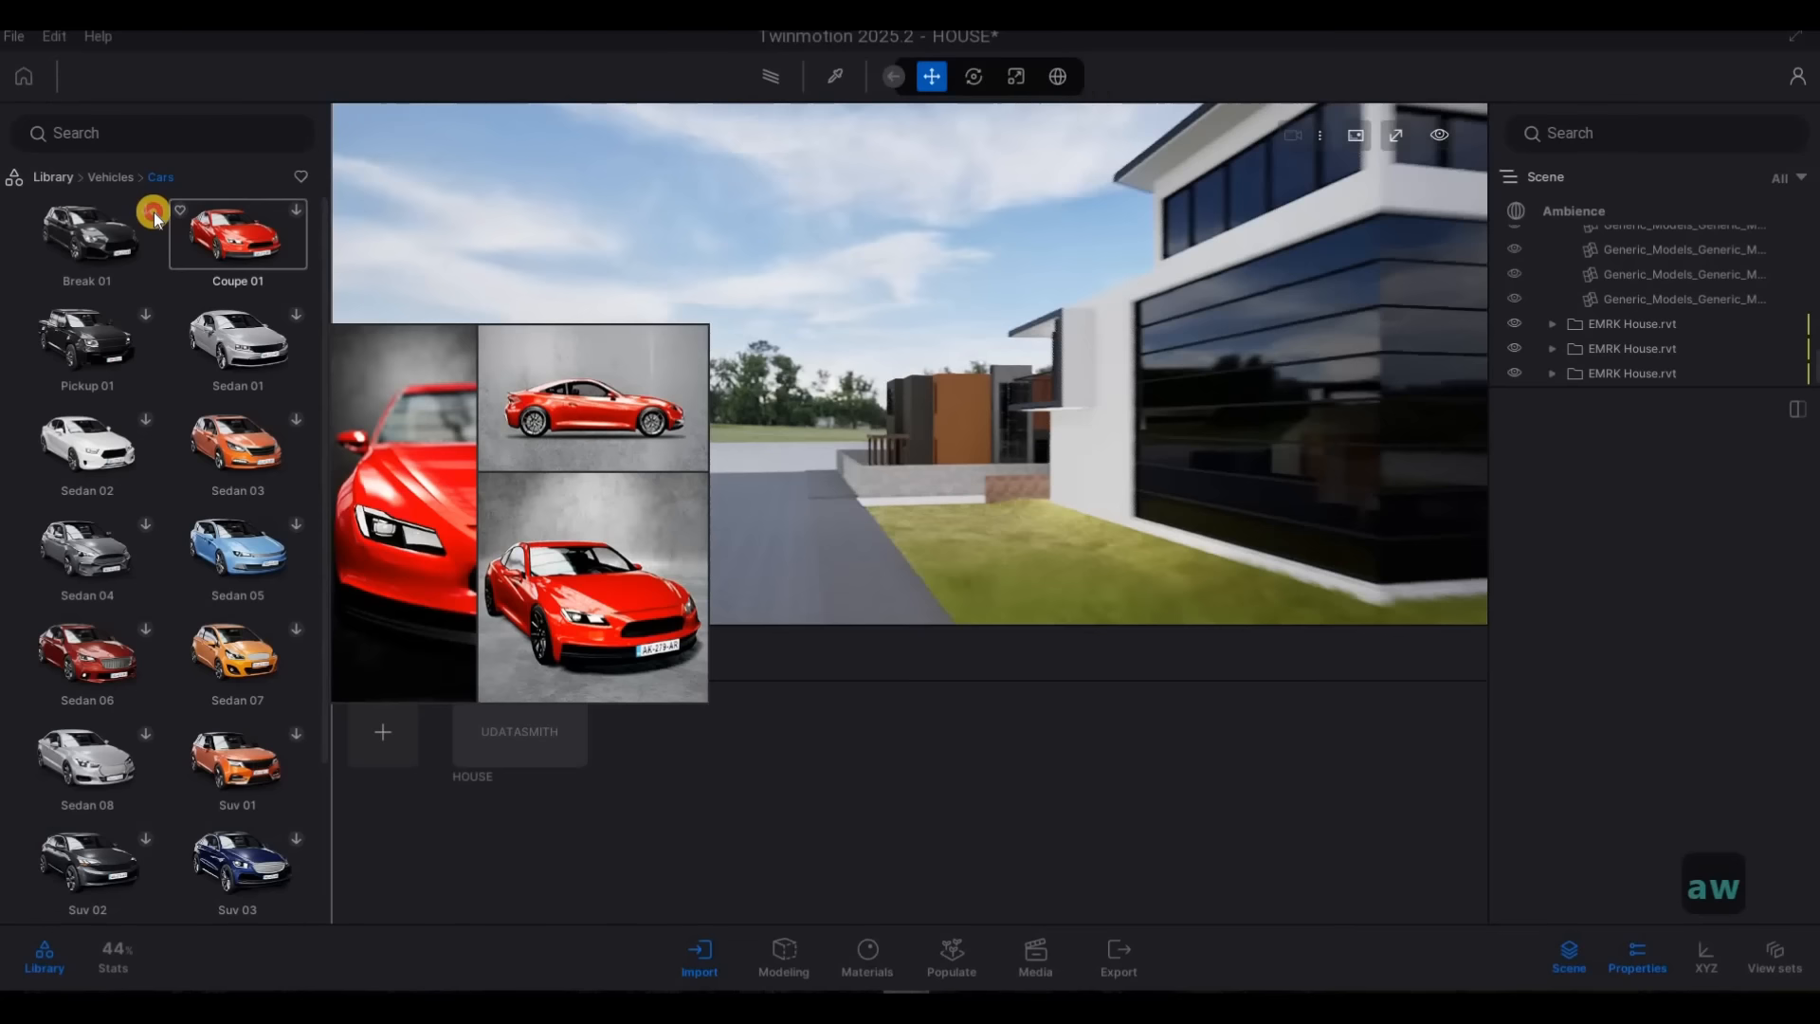
{"action": "left_click", "coordinate": [290, 311]}
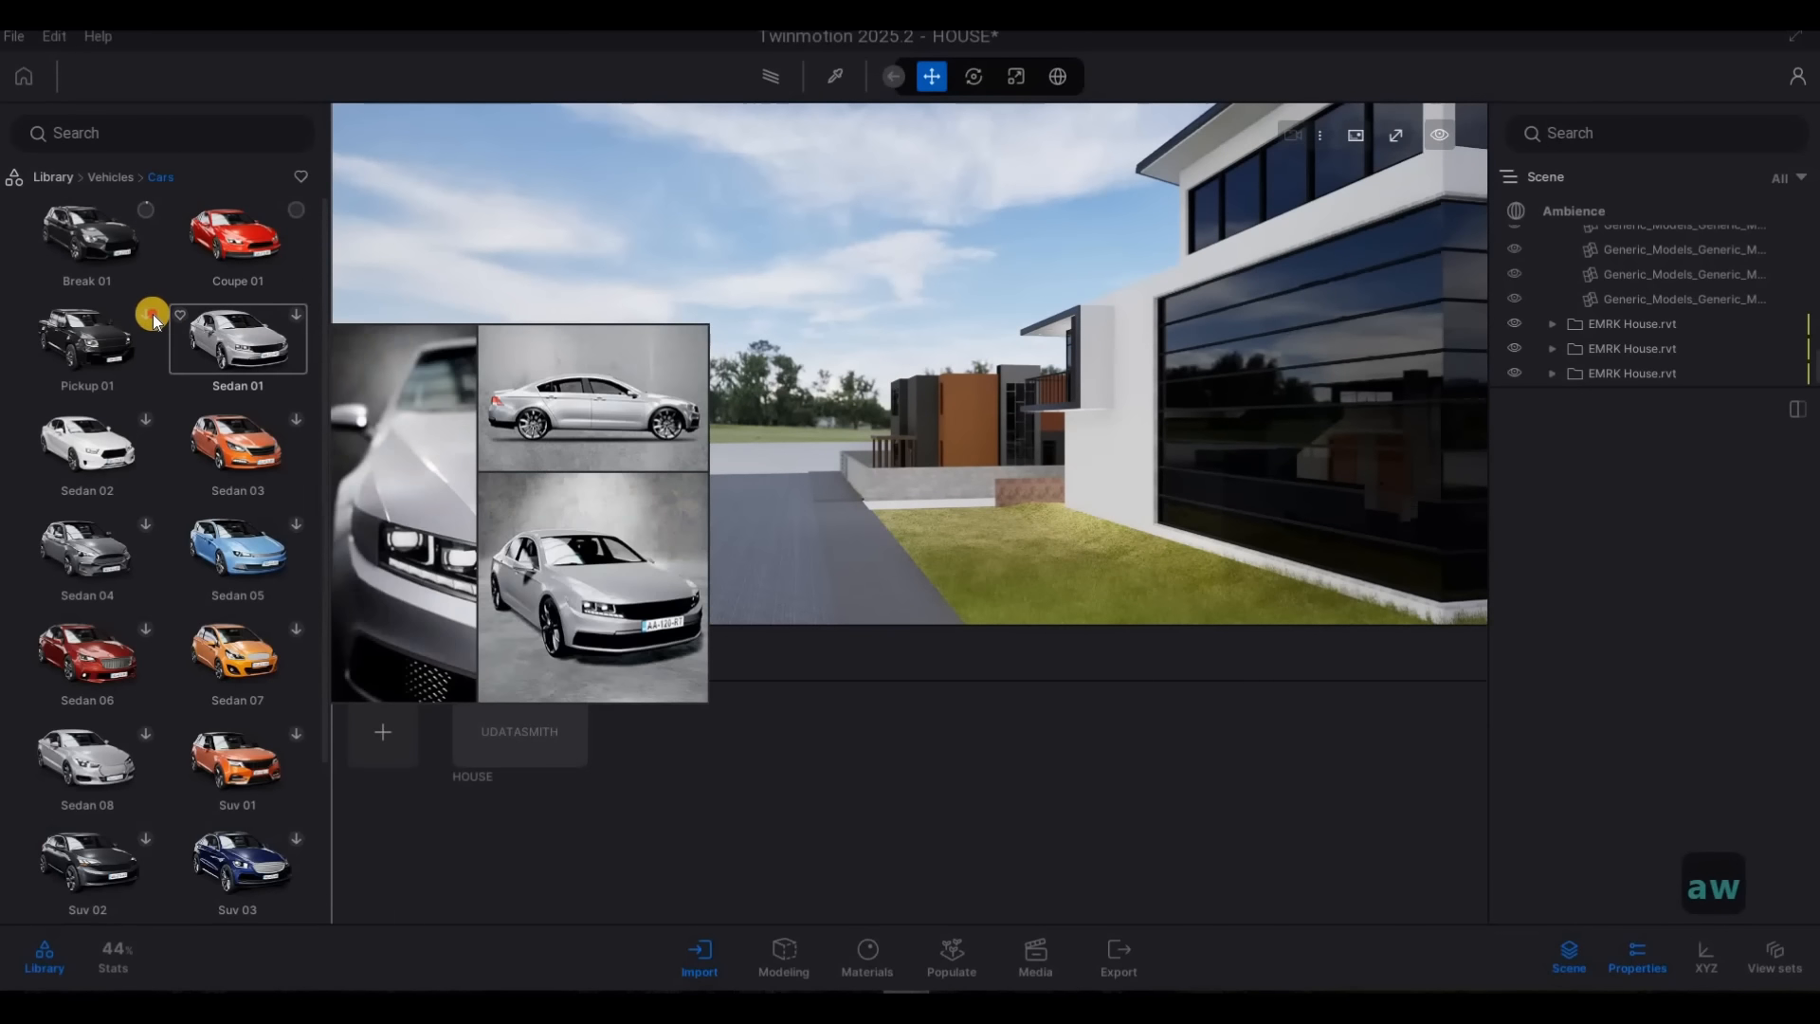
{"action": "left_click", "coordinate": [149, 315]}
{"action": "left_click", "coordinate": [144, 423]}
{"action": "left_click", "coordinate": [298, 422]}
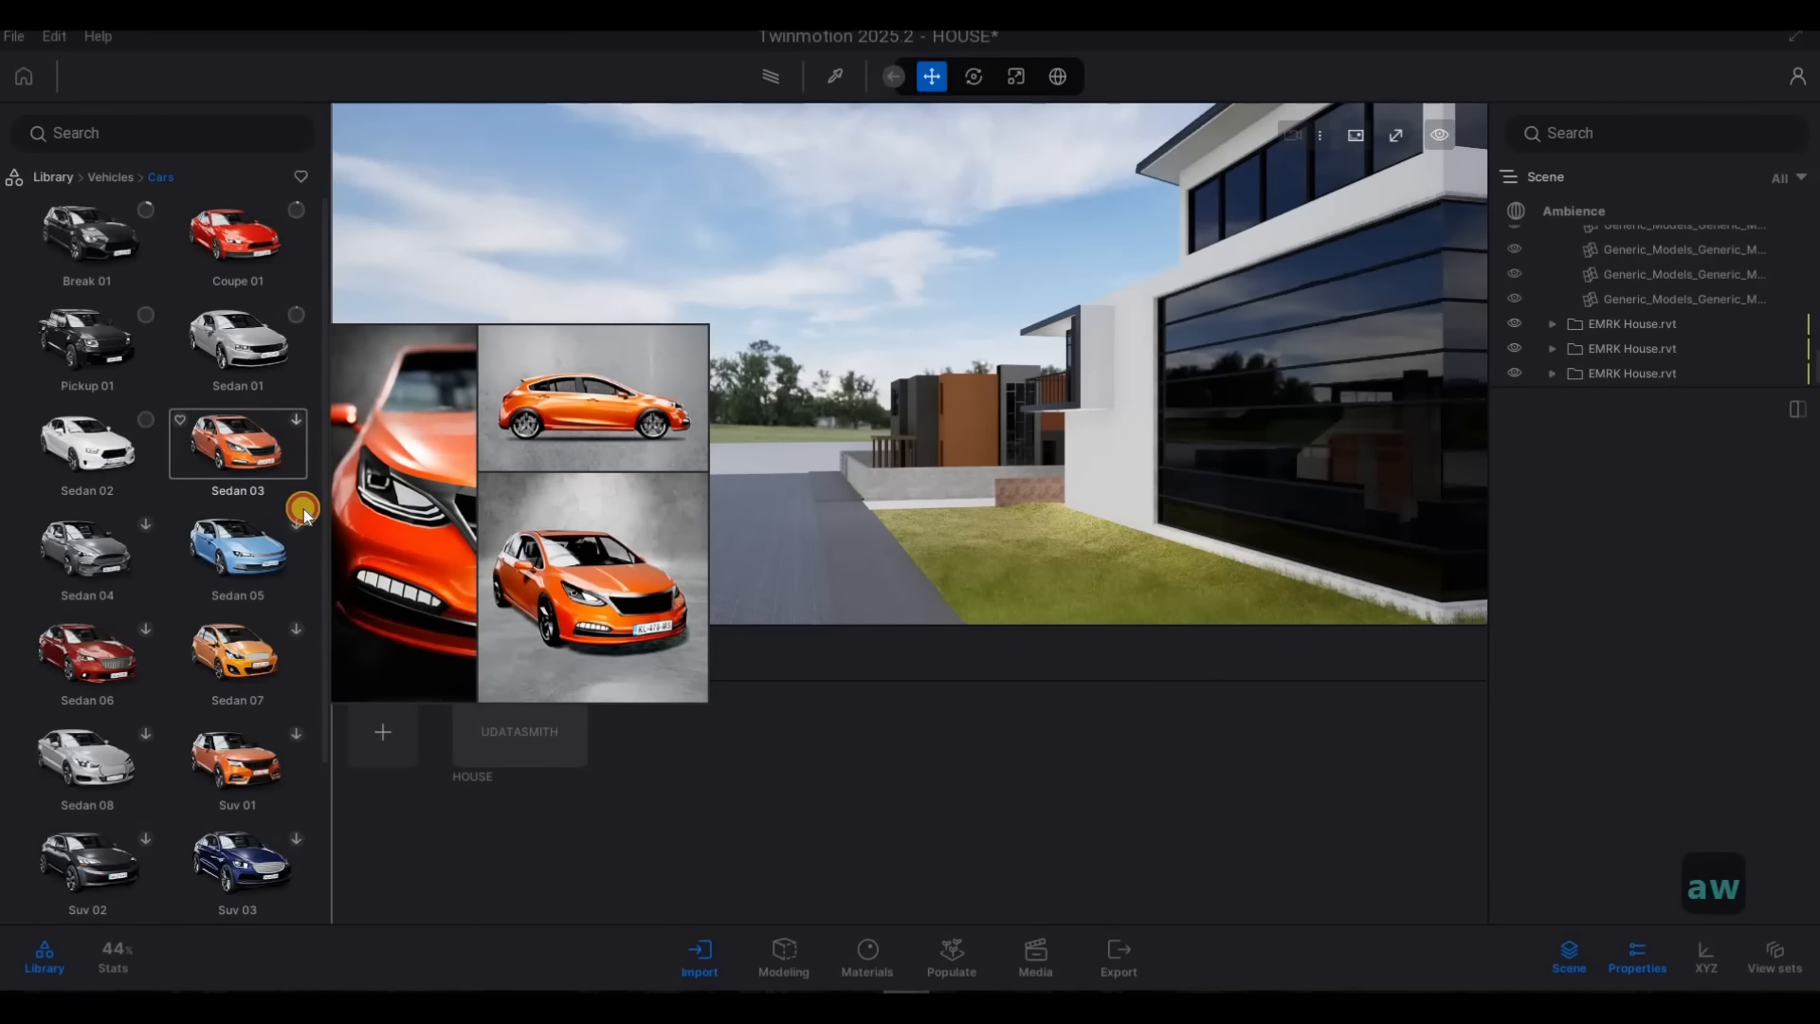
{"action": "left_click", "coordinate": [297, 525]}
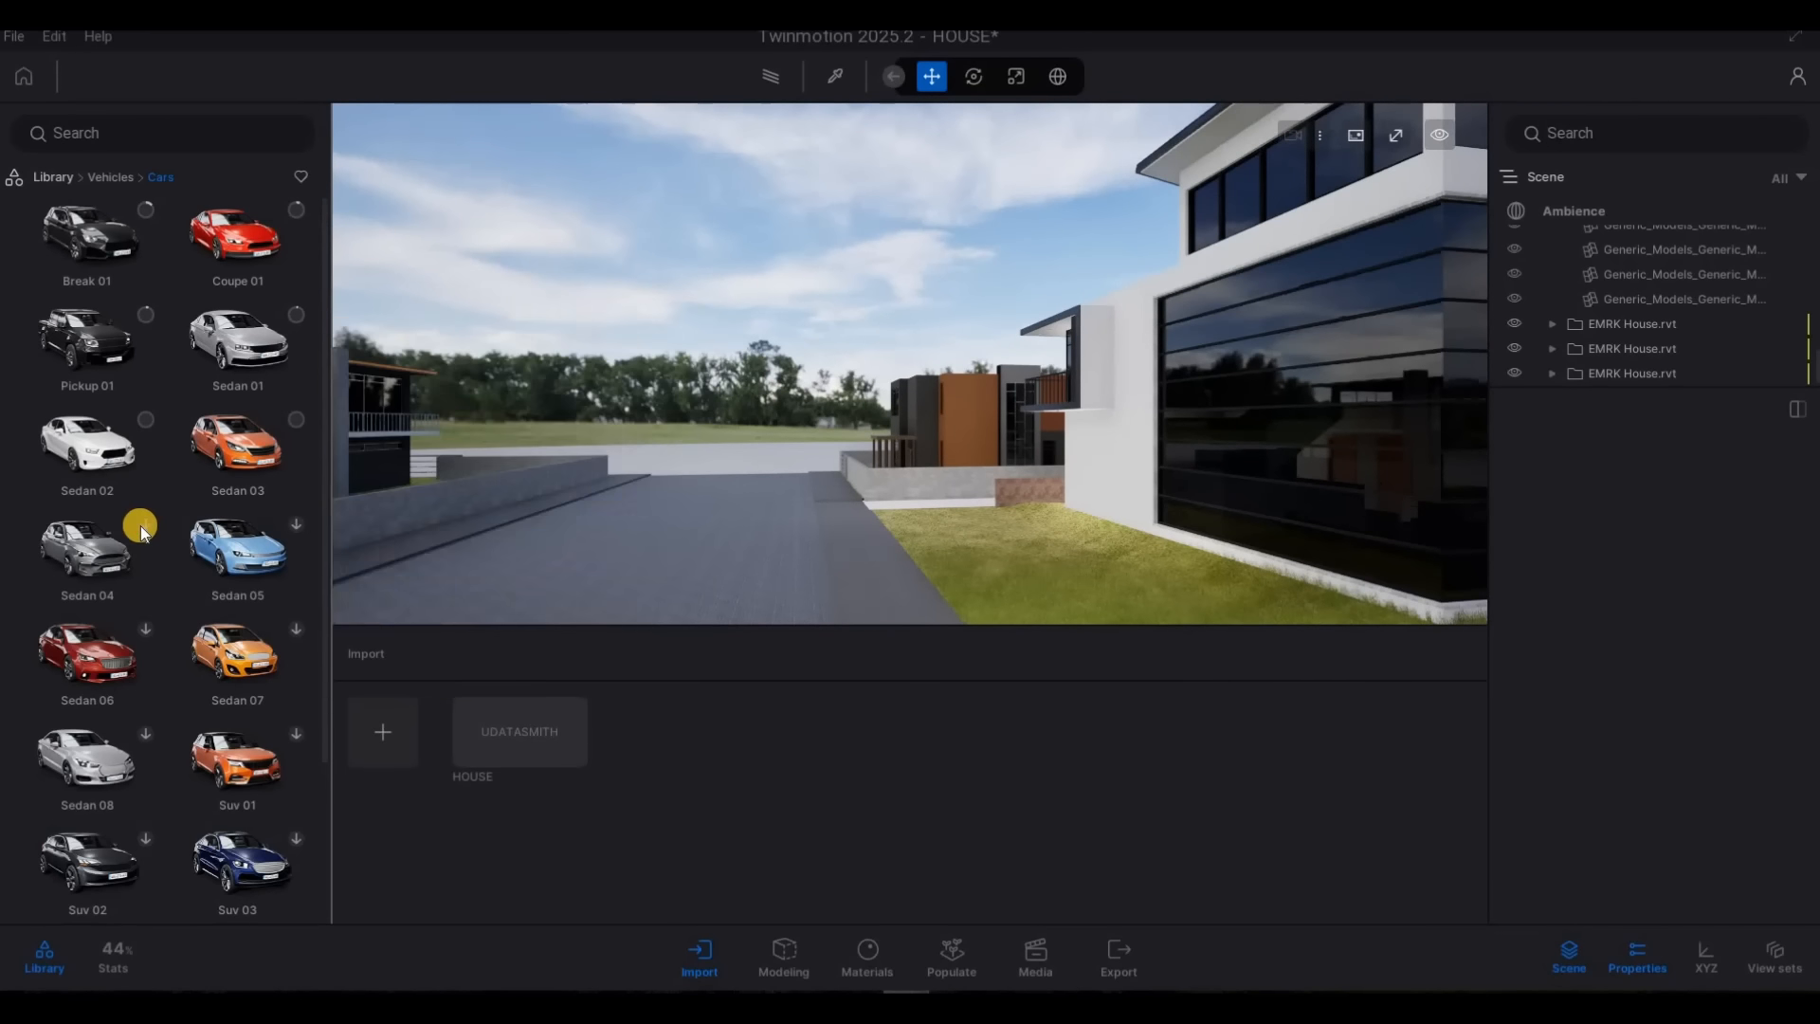
{"action": "left_click", "coordinate": [145, 624]}
{"action": "left_click", "coordinate": [292, 735]}
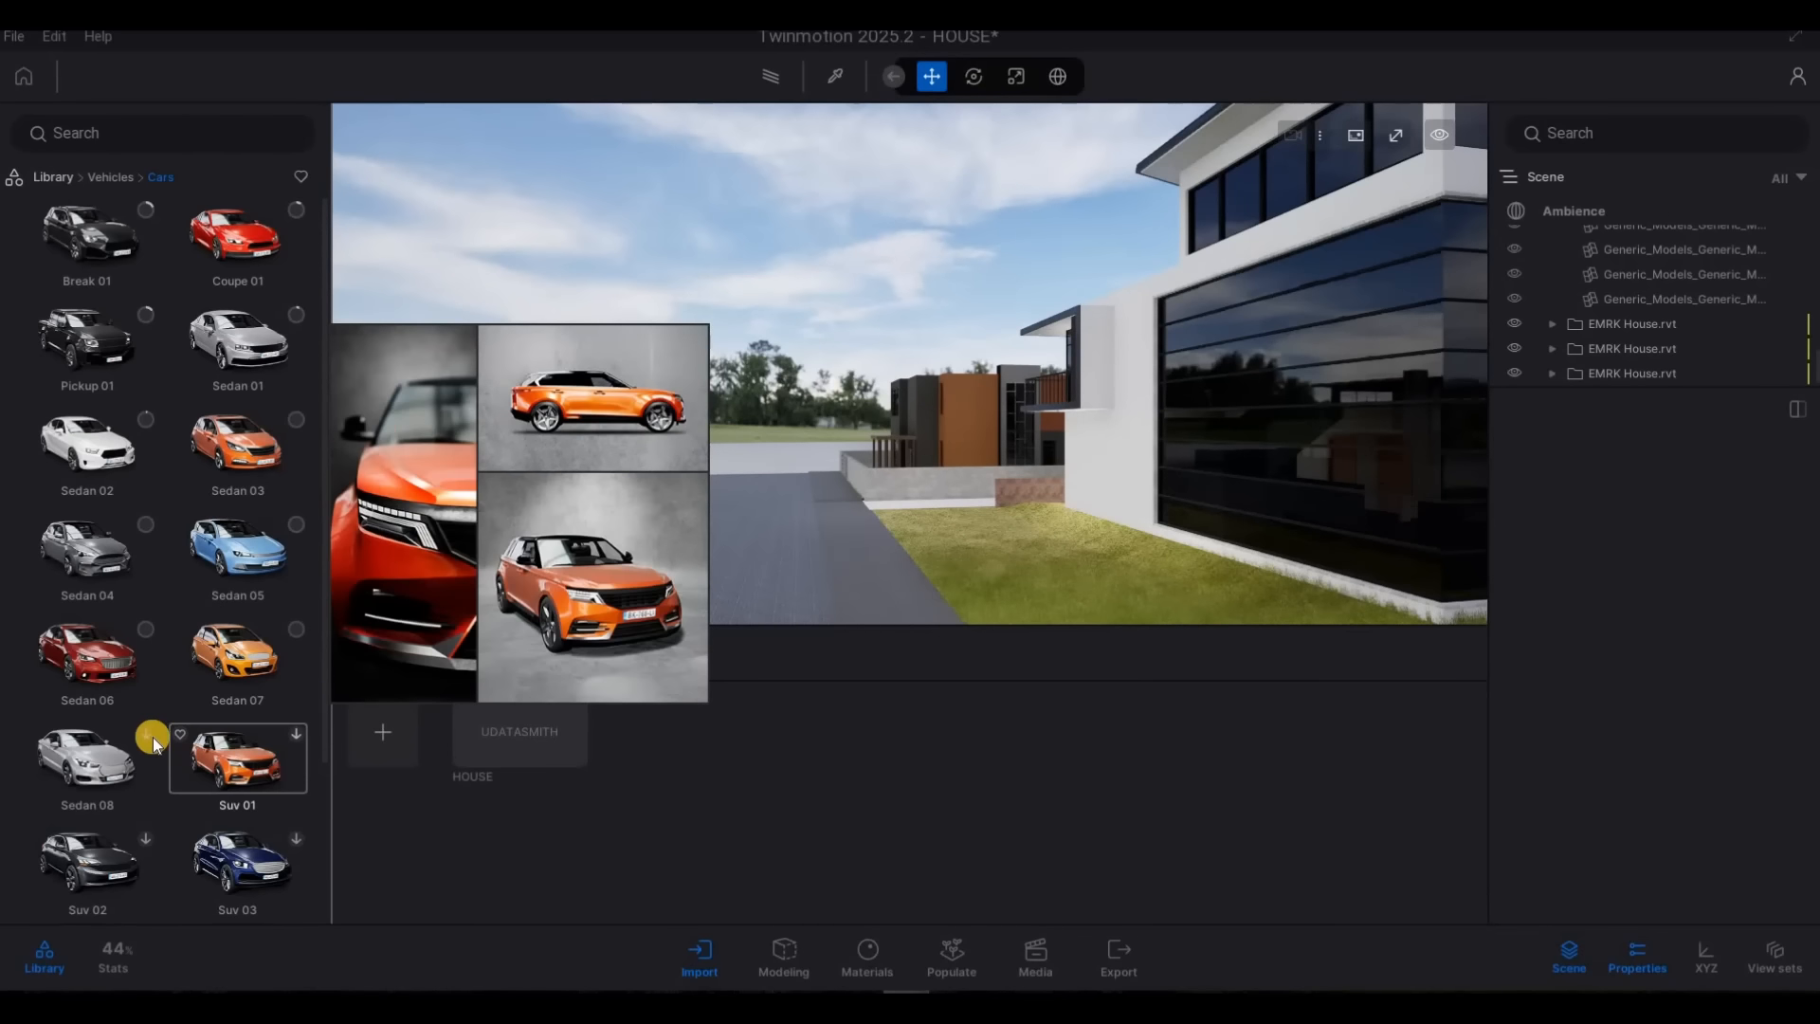
{"action": "left_click", "coordinate": [150, 736]}
Download the Suv 02, Suv 03, Suv 04 and Van 01 vehicles
{"action": "scroll", "coordinate": [169, 720], "scroll_direction": "down", "scroll_amount": 1}
{"action": "scroll", "coordinate": [150, 692], "scroll_direction": "down", "scroll_amount": 1}
{"action": "left_click", "coordinate": [146, 687]}
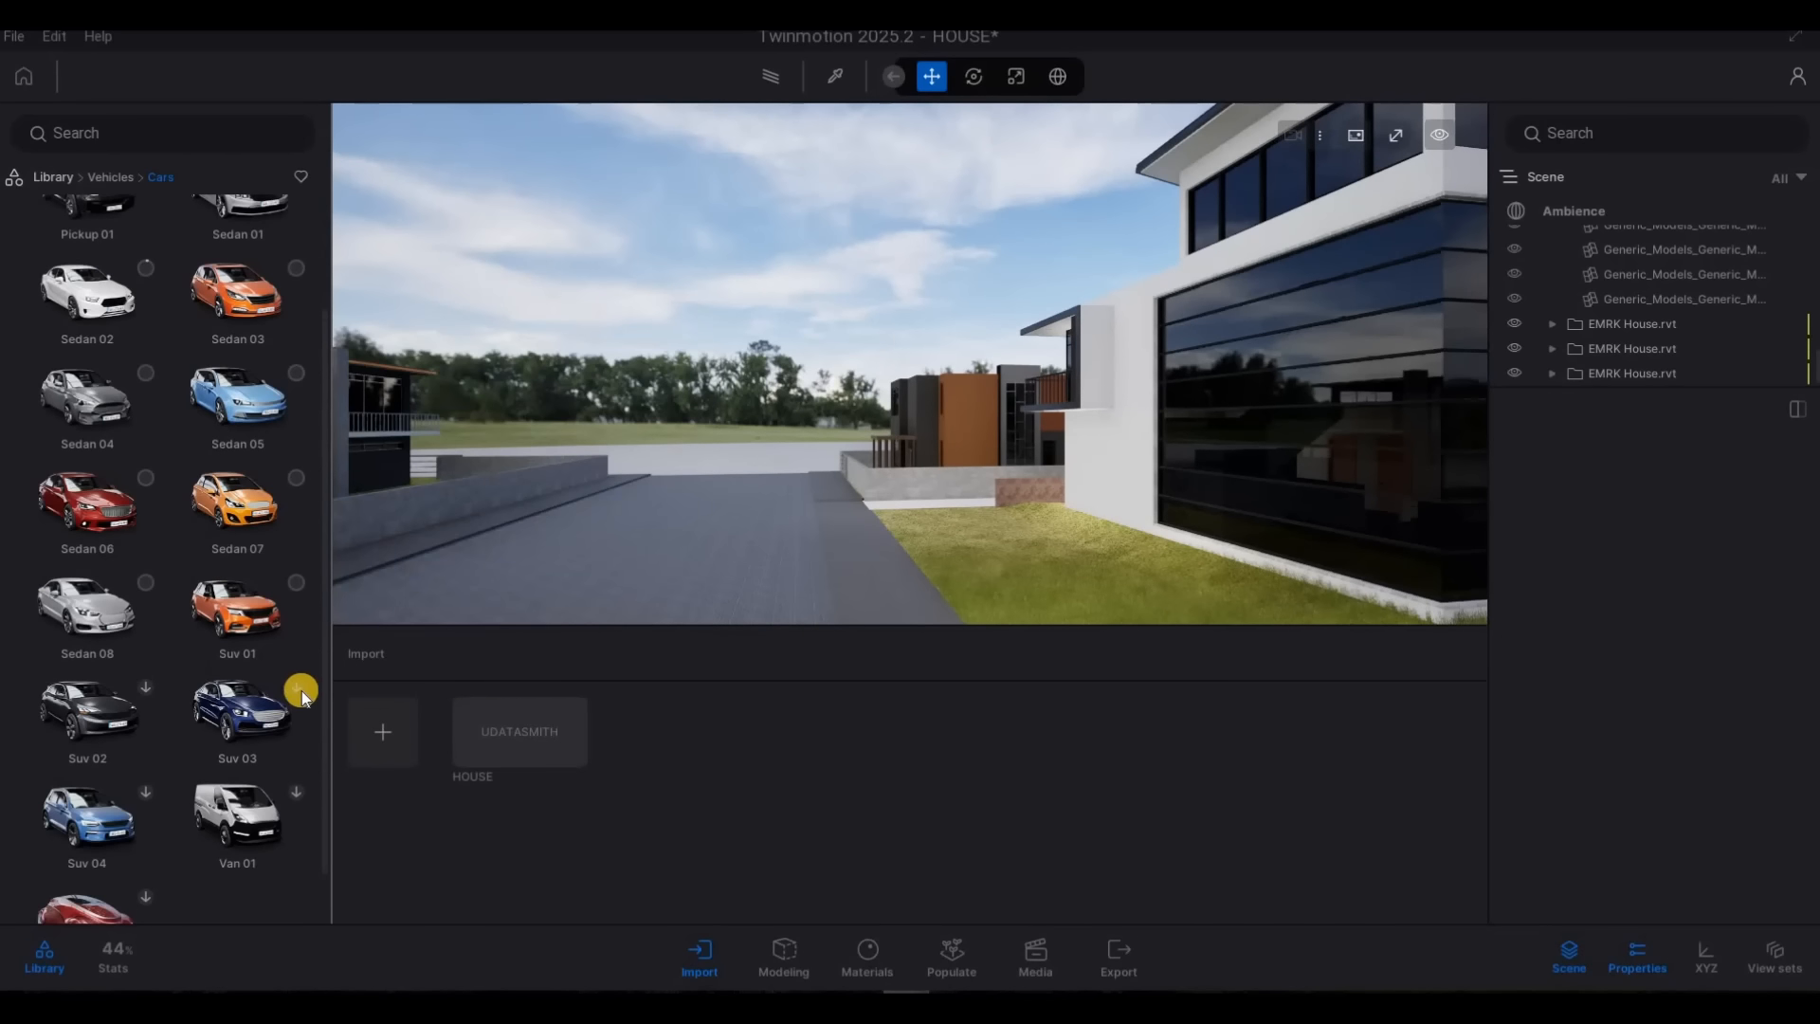
{"action": "left_click", "coordinate": [146, 787]}
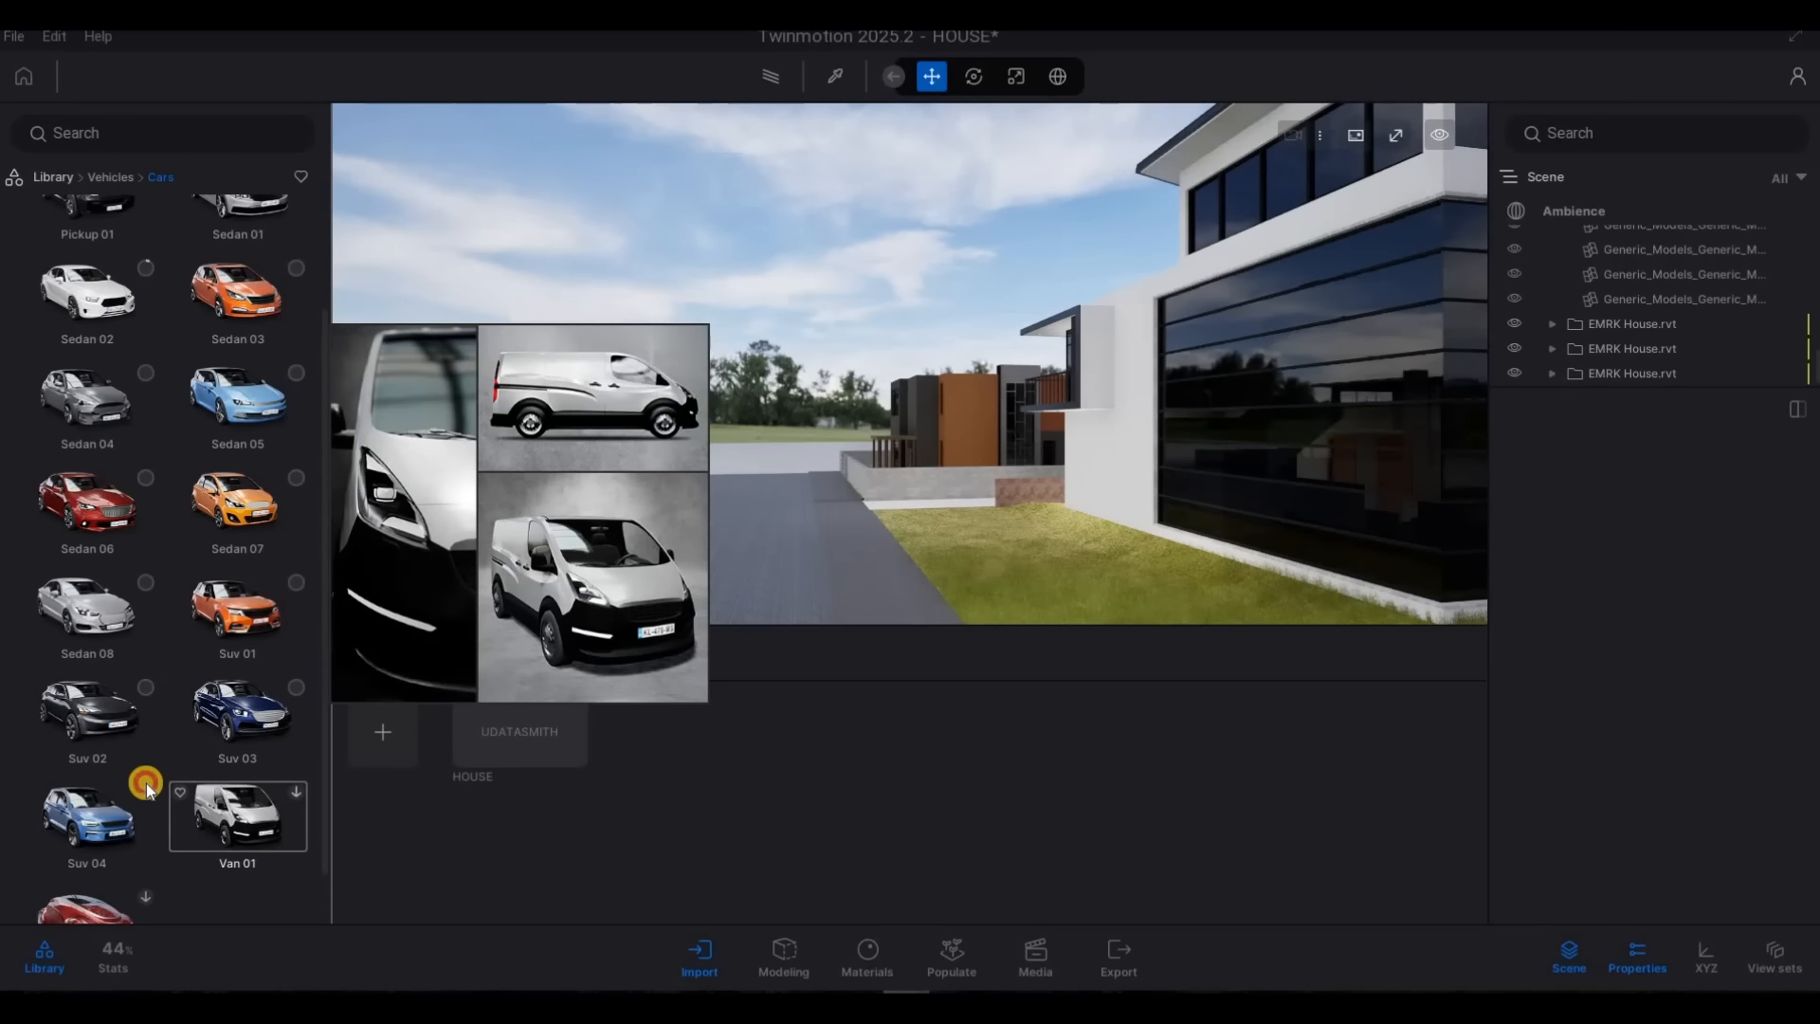
{"action": "scroll", "coordinate": [95, 740], "scroll_direction": "down", "scroll_amount": 1}
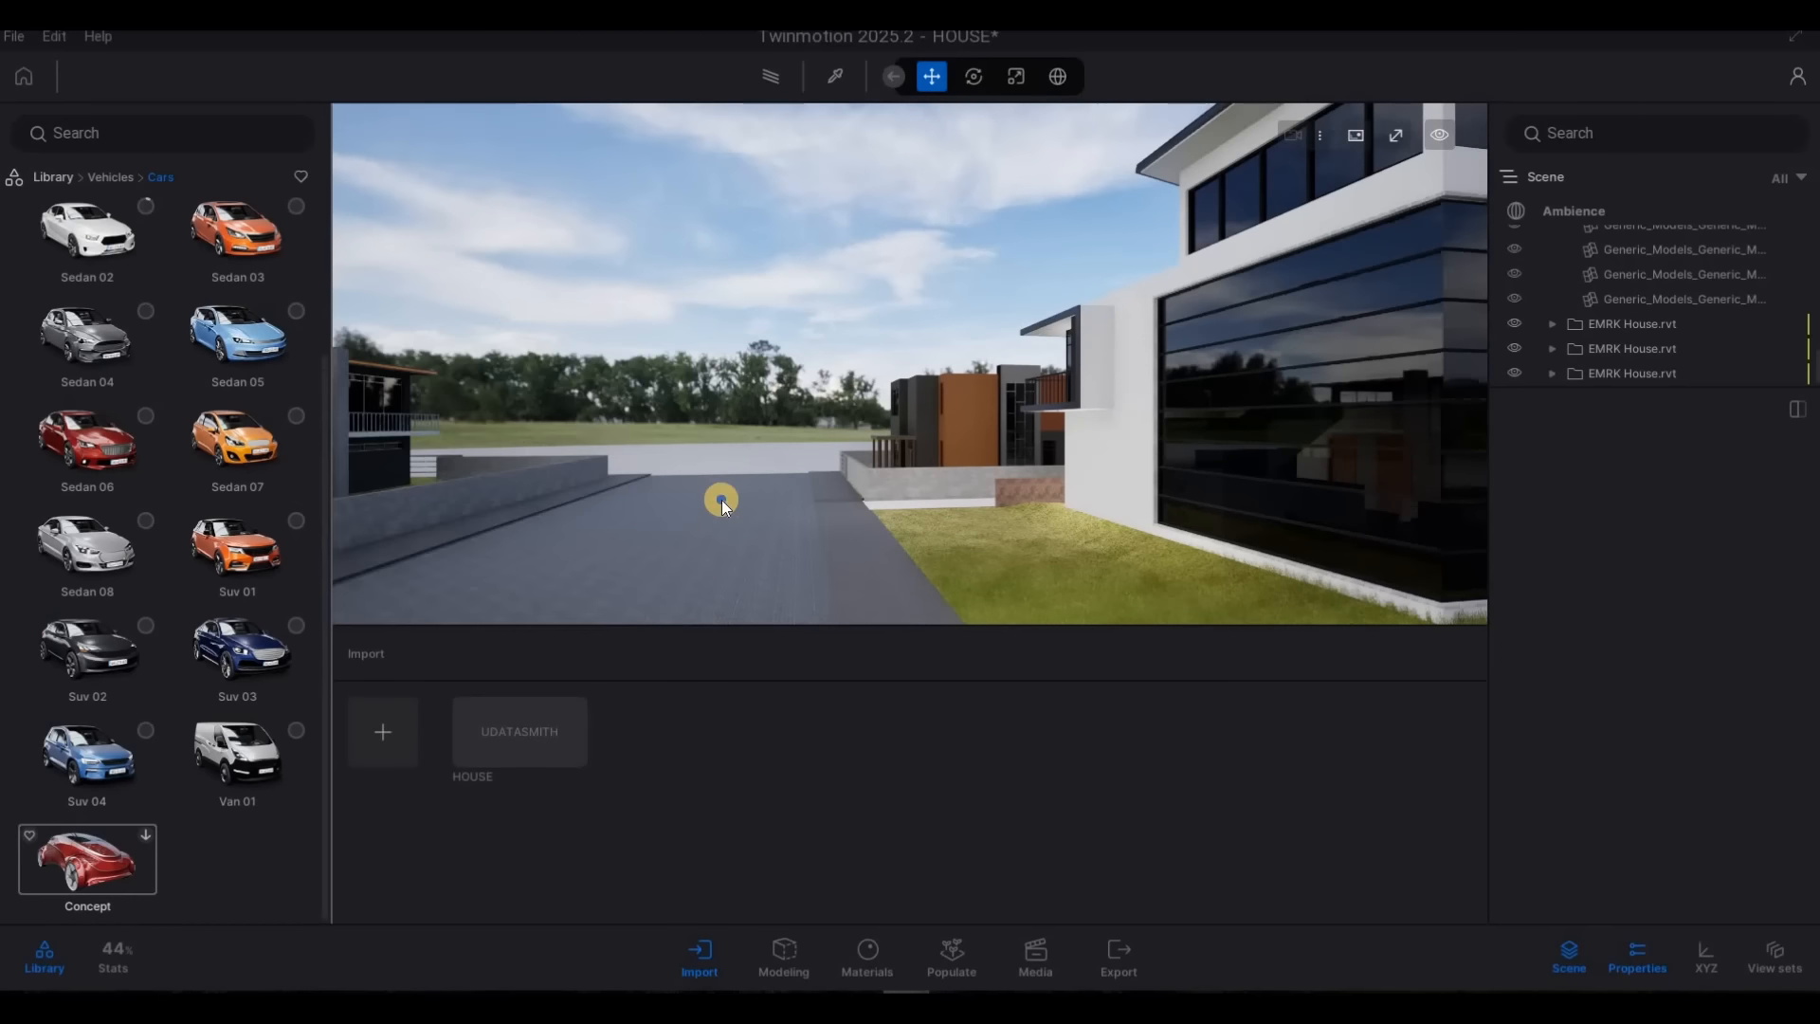
Leave the Vehicles library and open the Cars folder of the User library
{"action": "right_click_drag", "start_coordinate": [744, 487], "coordinate": [883, 542]}
{"action": "key", "text": "s"}
{"action": "key", "text": "d"}
{"action": "left_click_drag", "start_coordinate": [884, 541], "coordinate": [728, 508]}
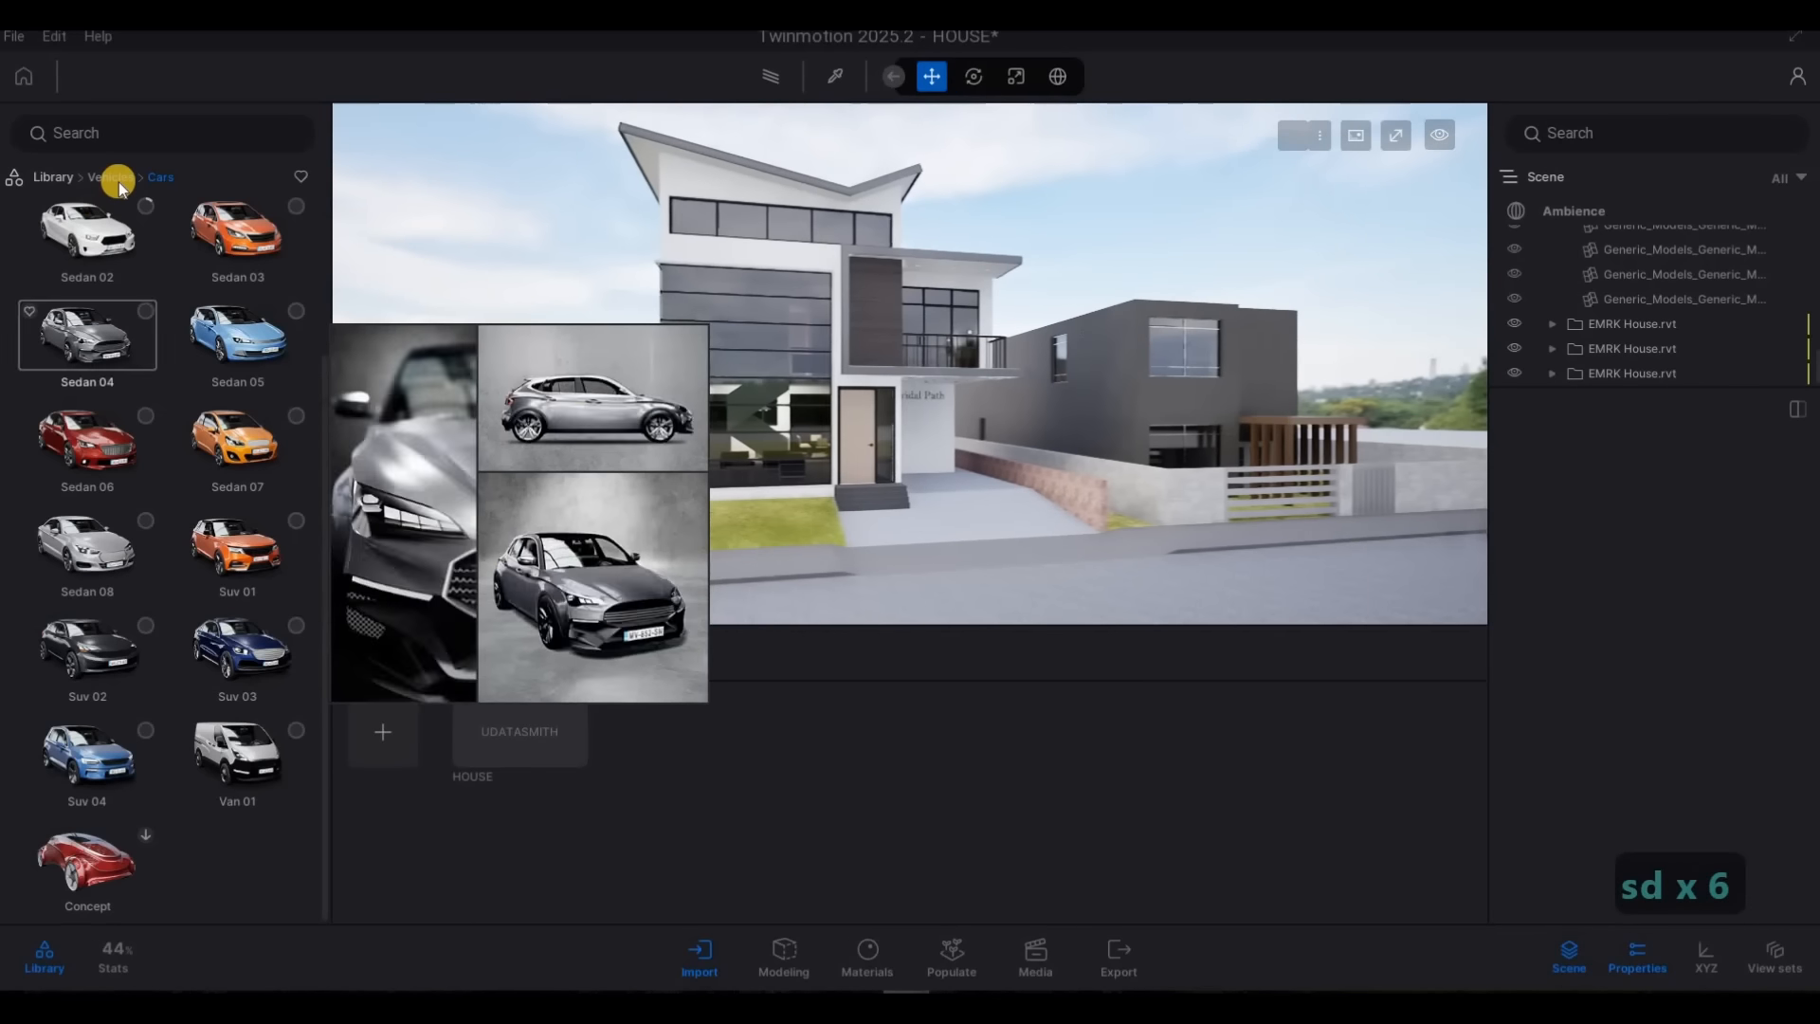
{"action": "left_click", "coordinate": [114, 178]}
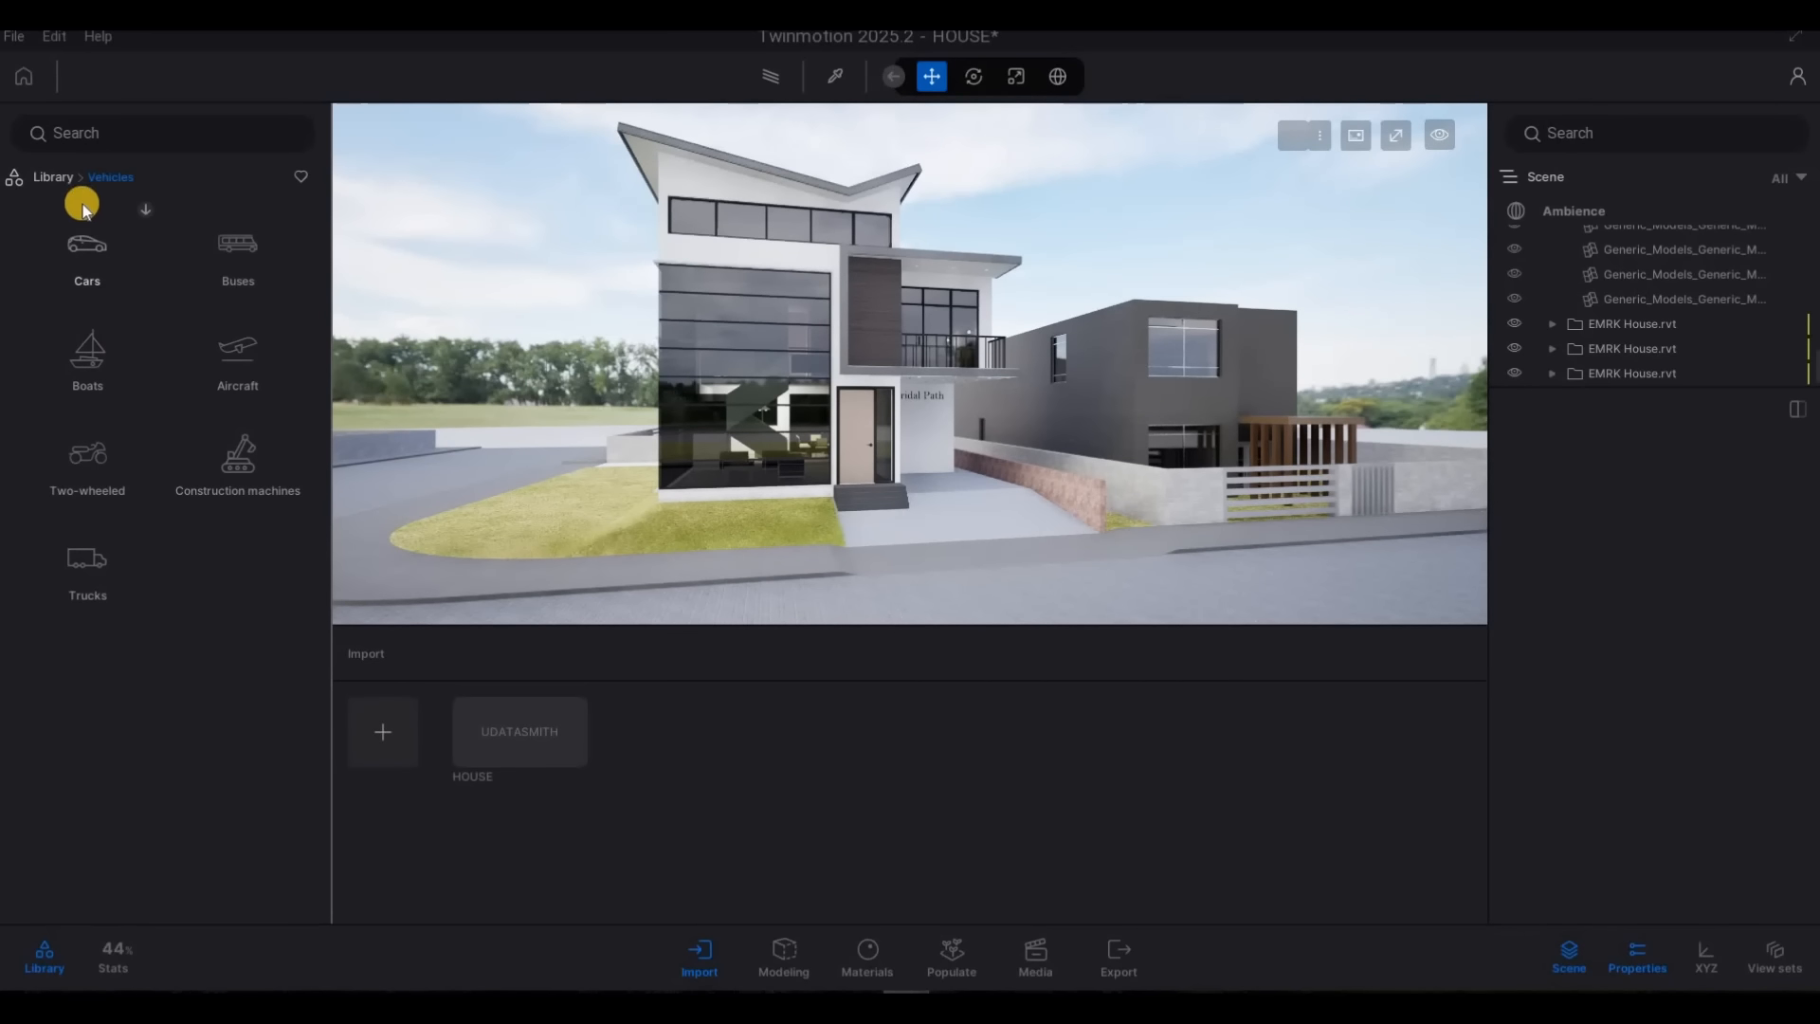
{"action": "right_click", "coordinate": [222, 570]}
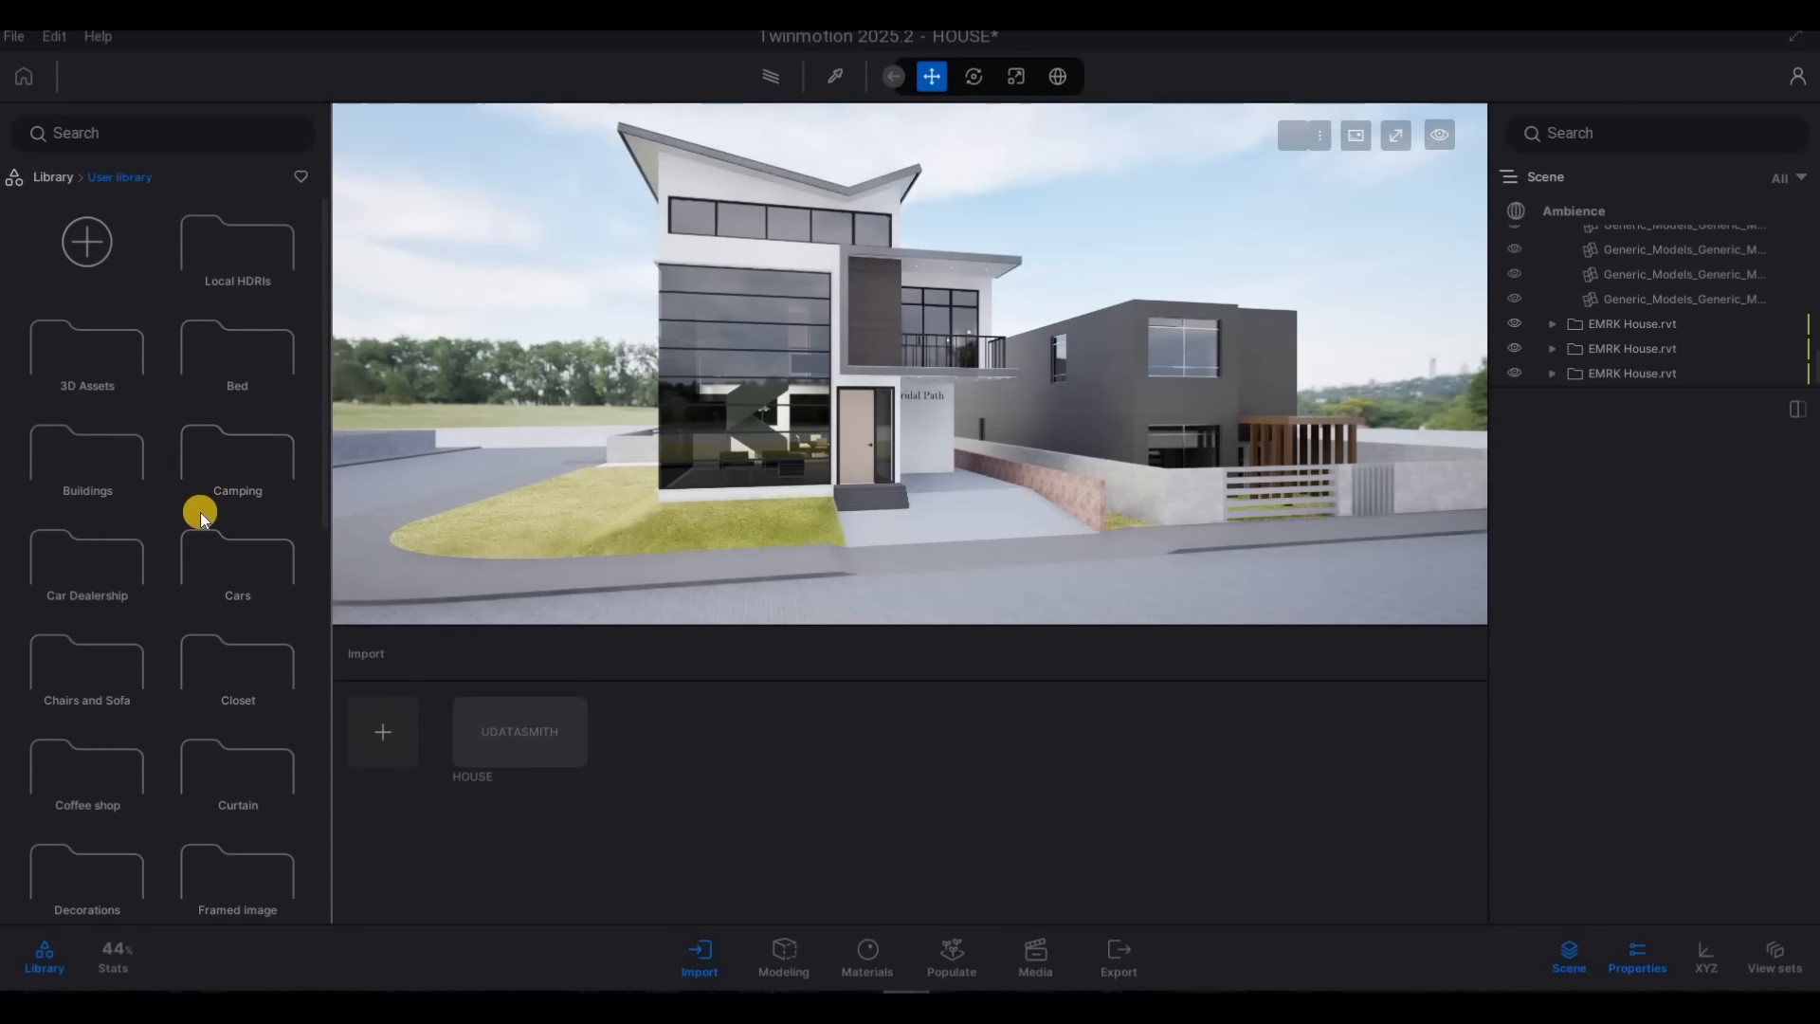
{"action": "scroll", "coordinate": [201, 512], "scroll_direction": "down", "scroll_amount": 5}
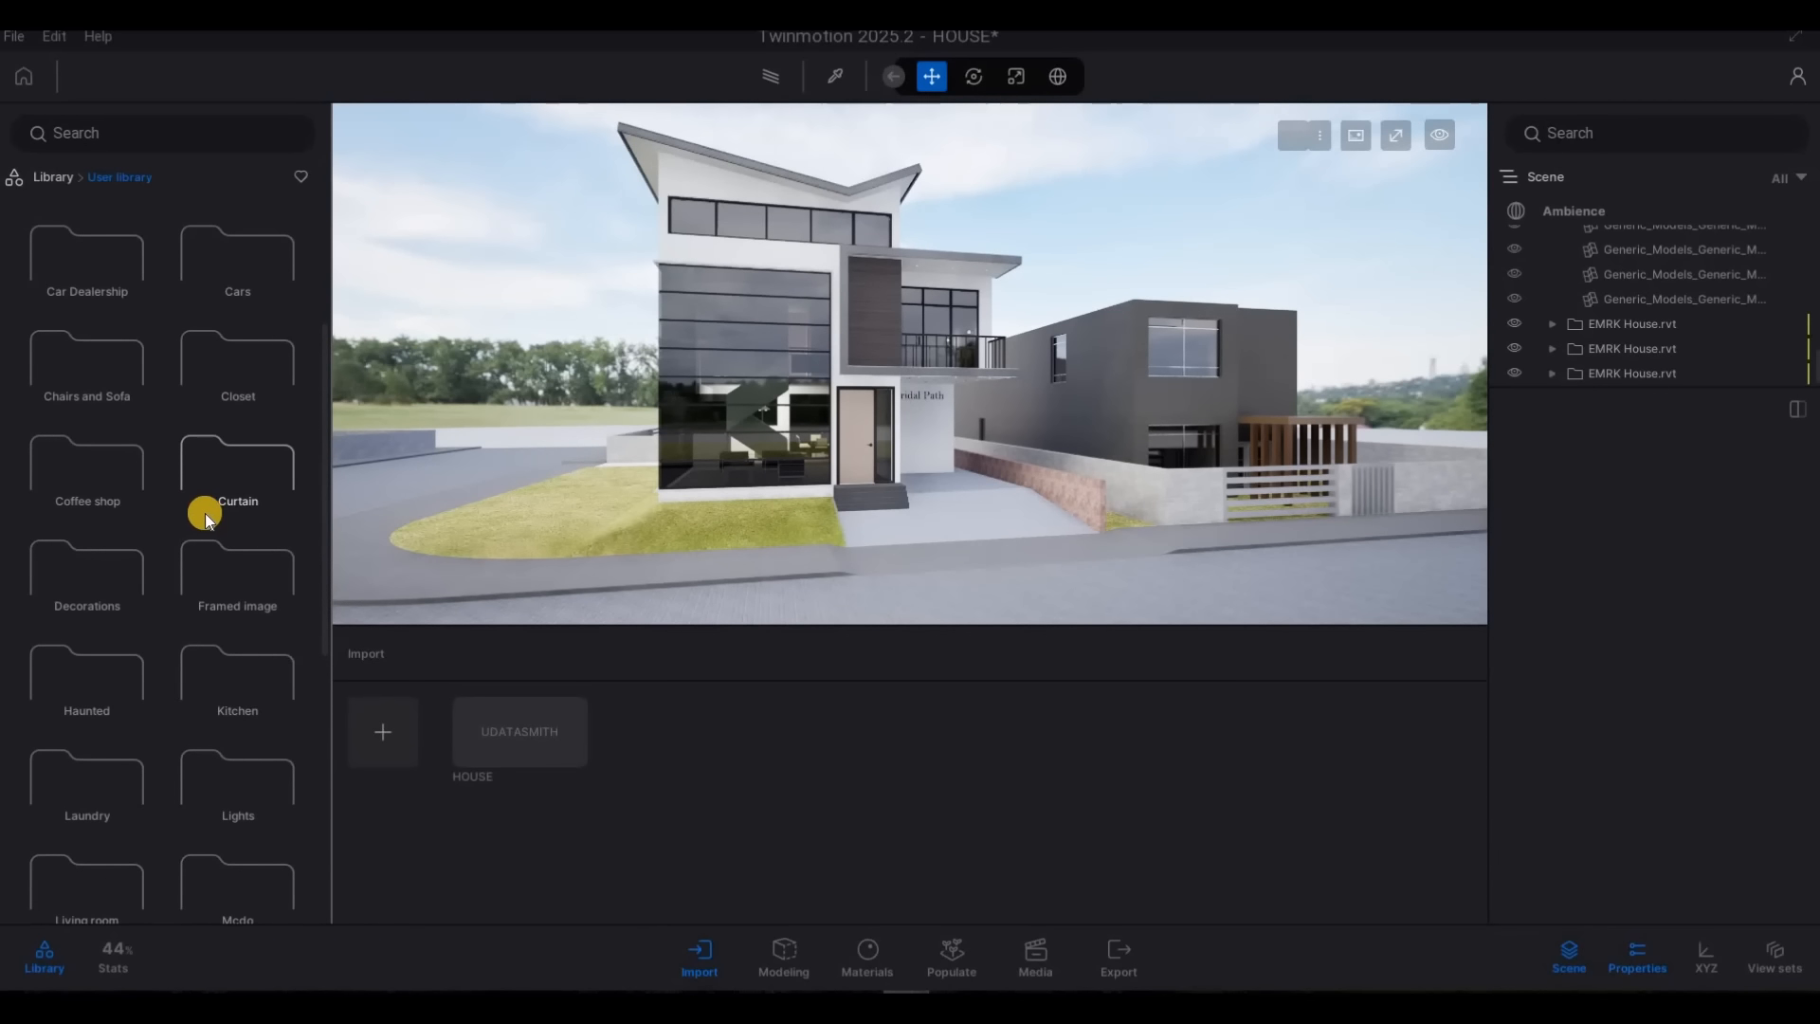
{"action": "scroll", "coordinate": [252, 687], "scroll_direction": "down", "scroll_amount": 1}
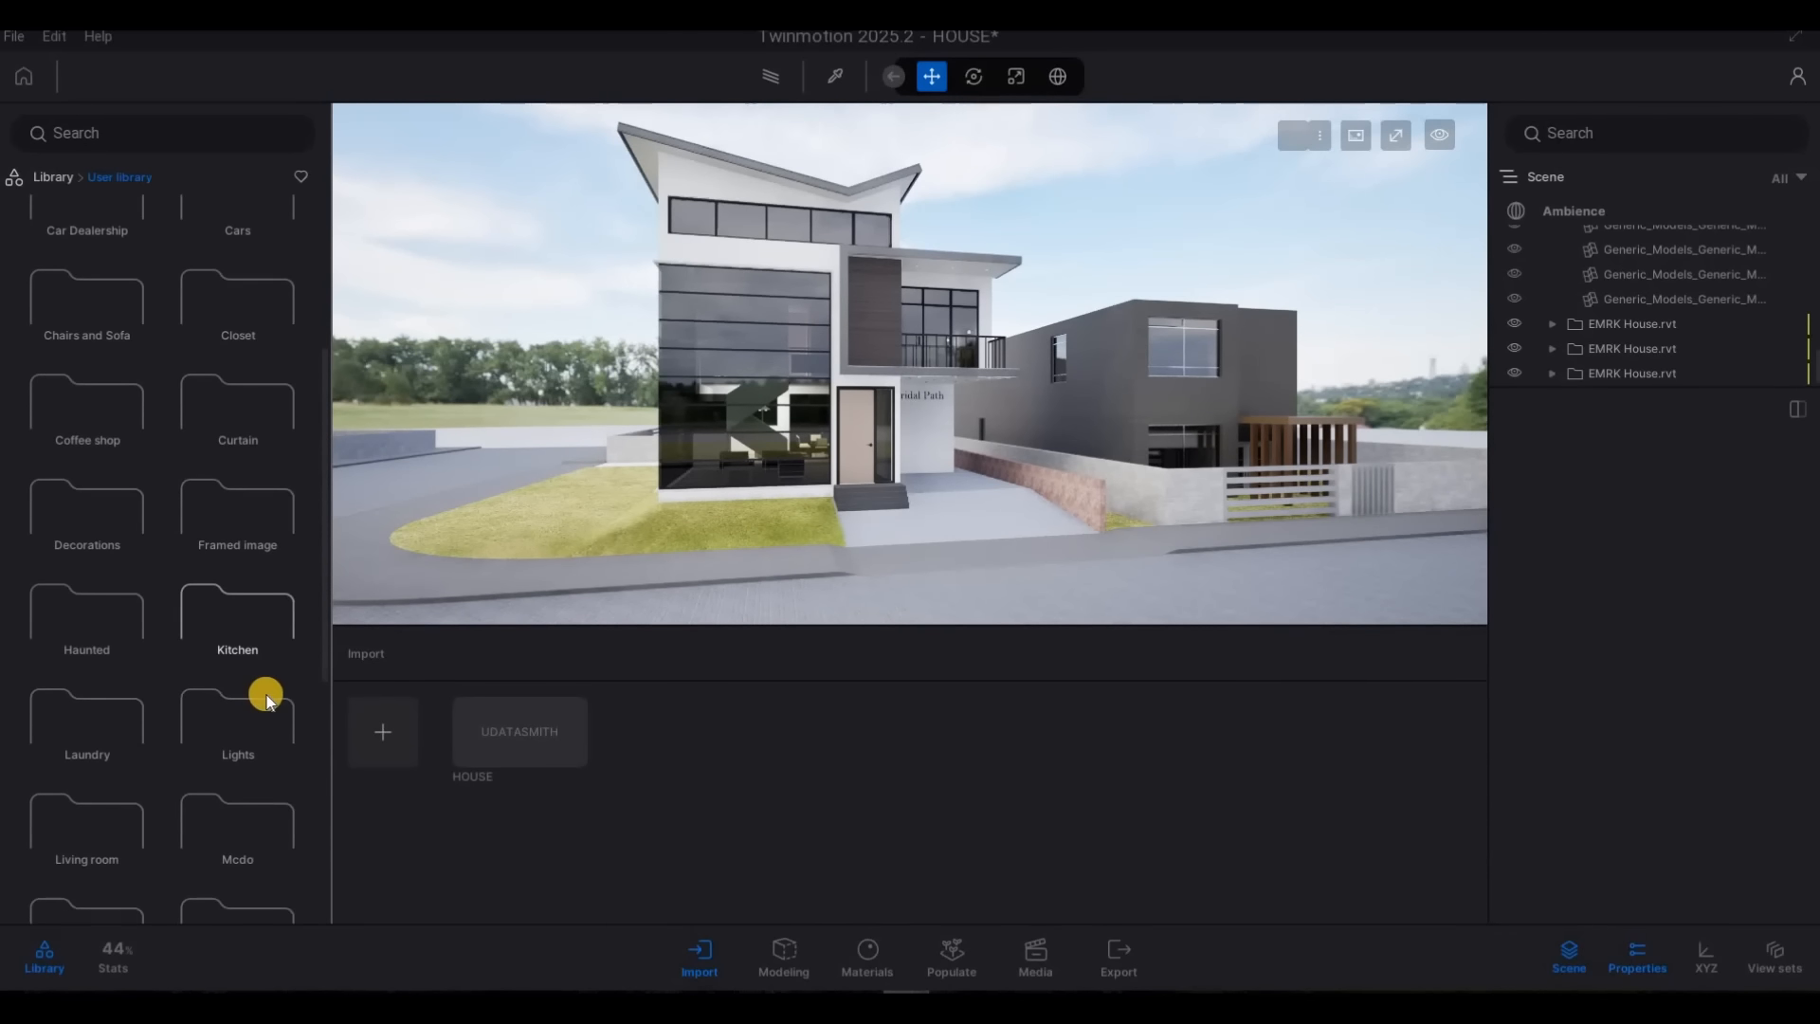
{"action": "scroll", "coordinate": [267, 702], "scroll_direction": "down", "scroll_amount": 8}
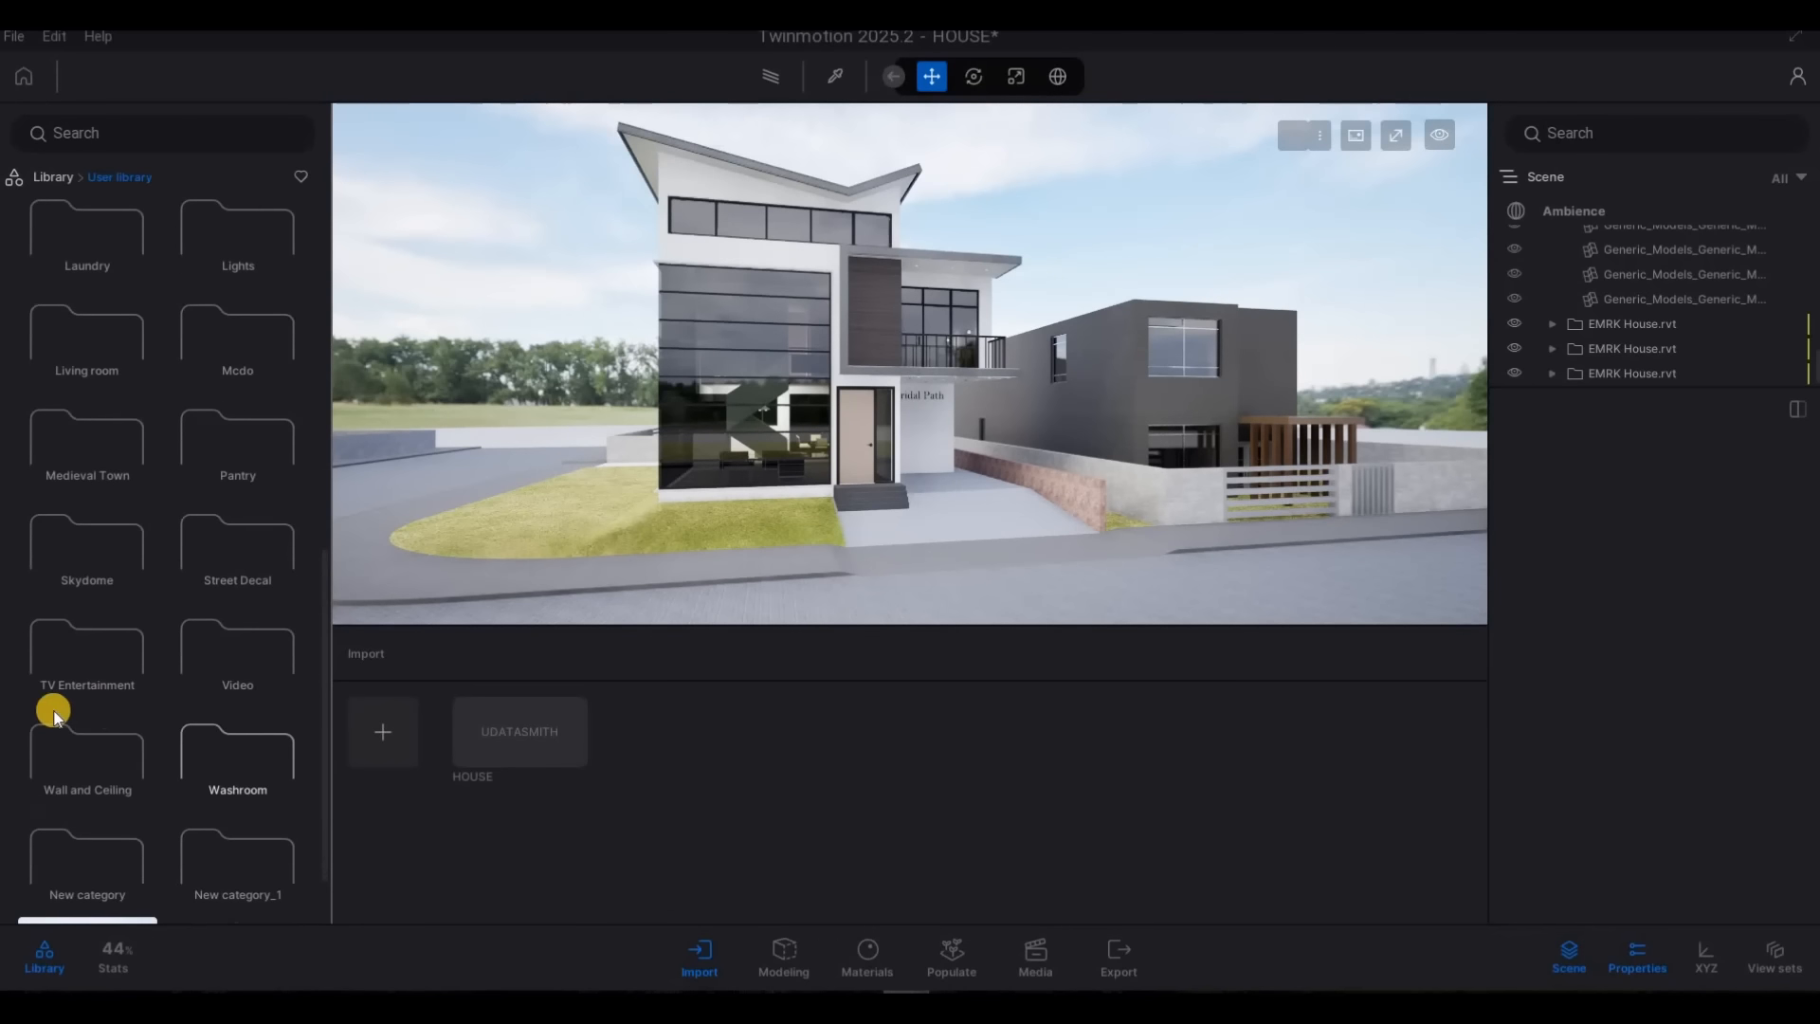
{"action": "scroll", "coordinate": [182, 747], "scroll_direction": "down", "scroll_amount": 1}
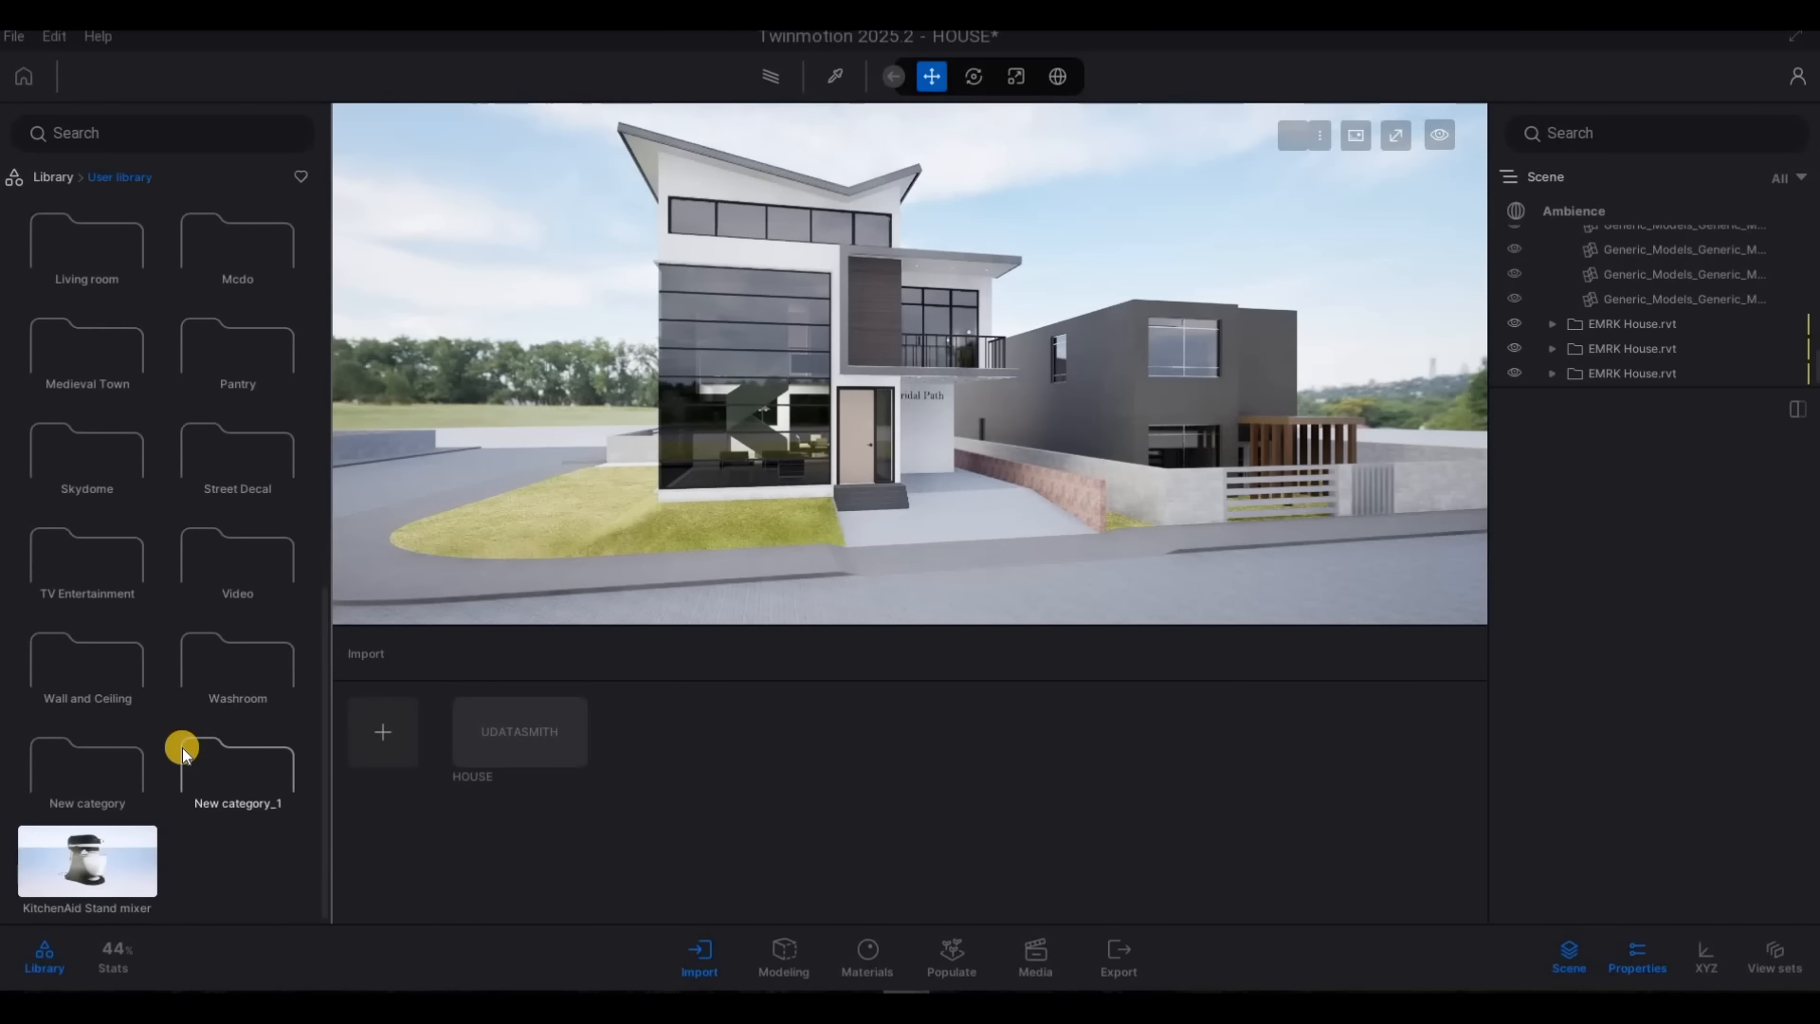
{"action": "scroll", "coordinate": [182, 747], "scroll_direction": "up", "scroll_amount": 3}
{"action": "scroll", "coordinate": [182, 746], "scroll_direction": "up", "scroll_amount": 3}
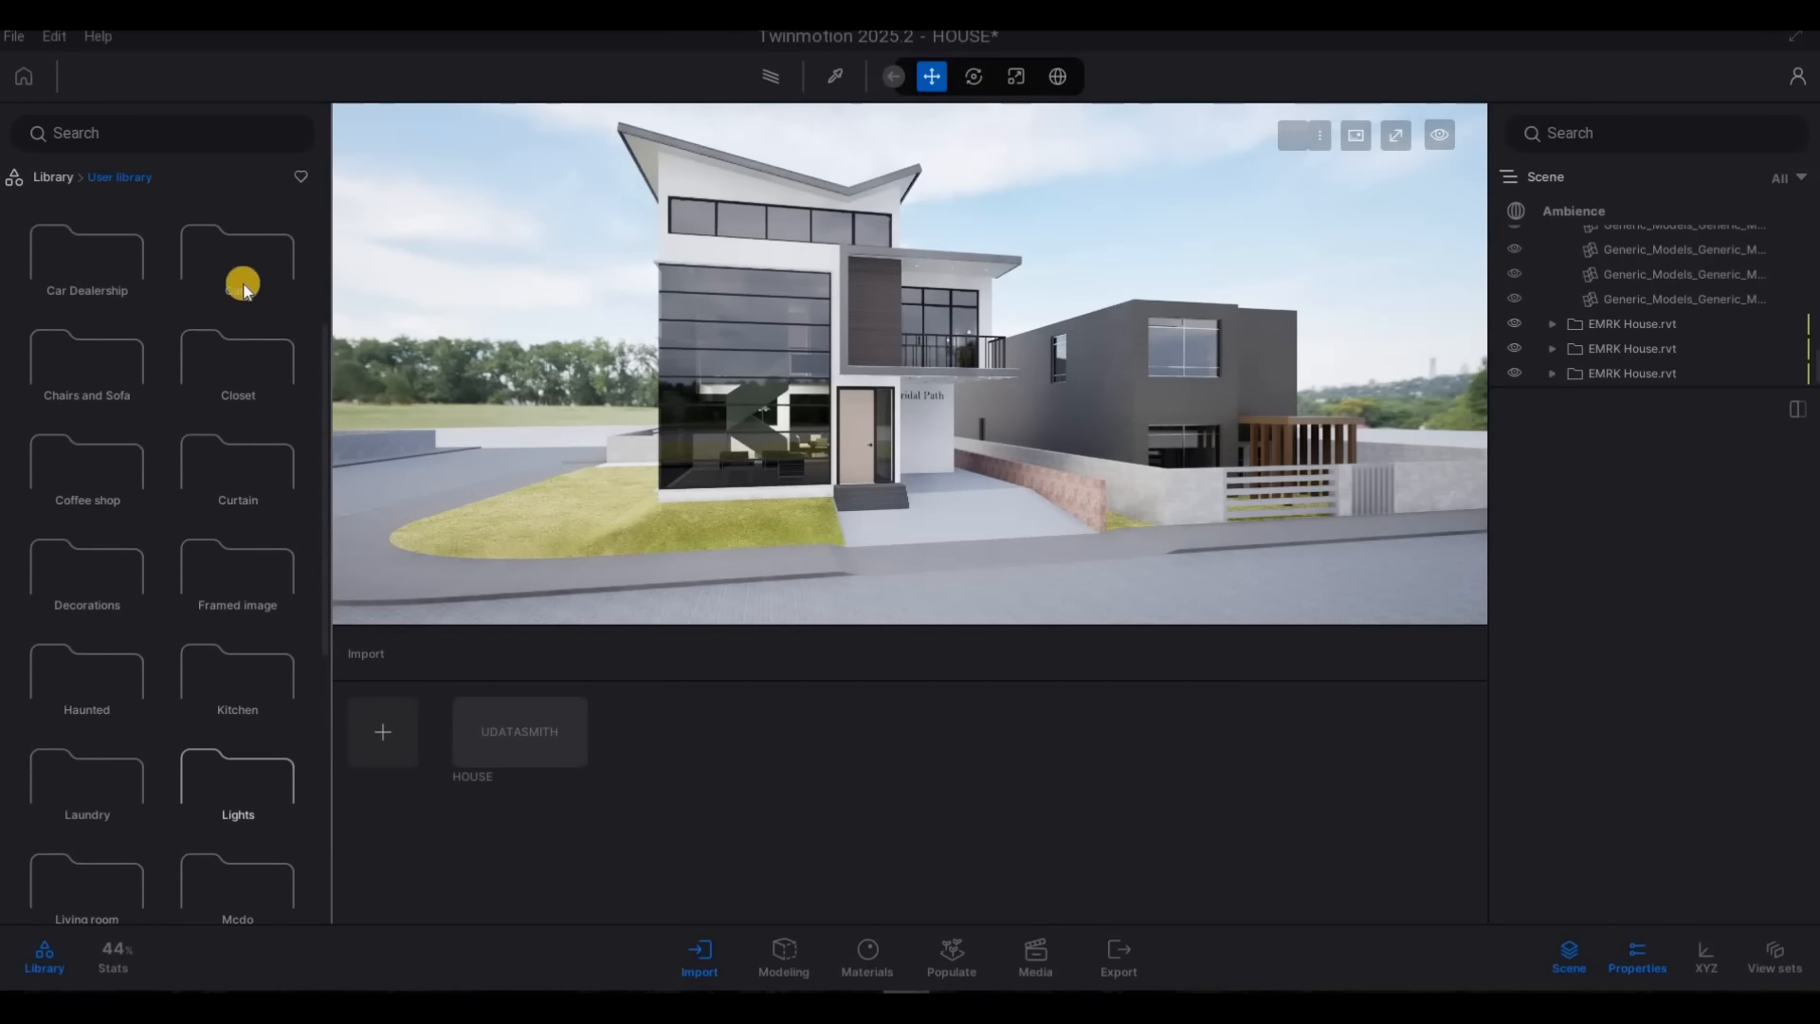
Try the Porsche 911 RAUH-Welt from the user library in the driveway beside the entrance steps
{"action": "key", "text": "a"}
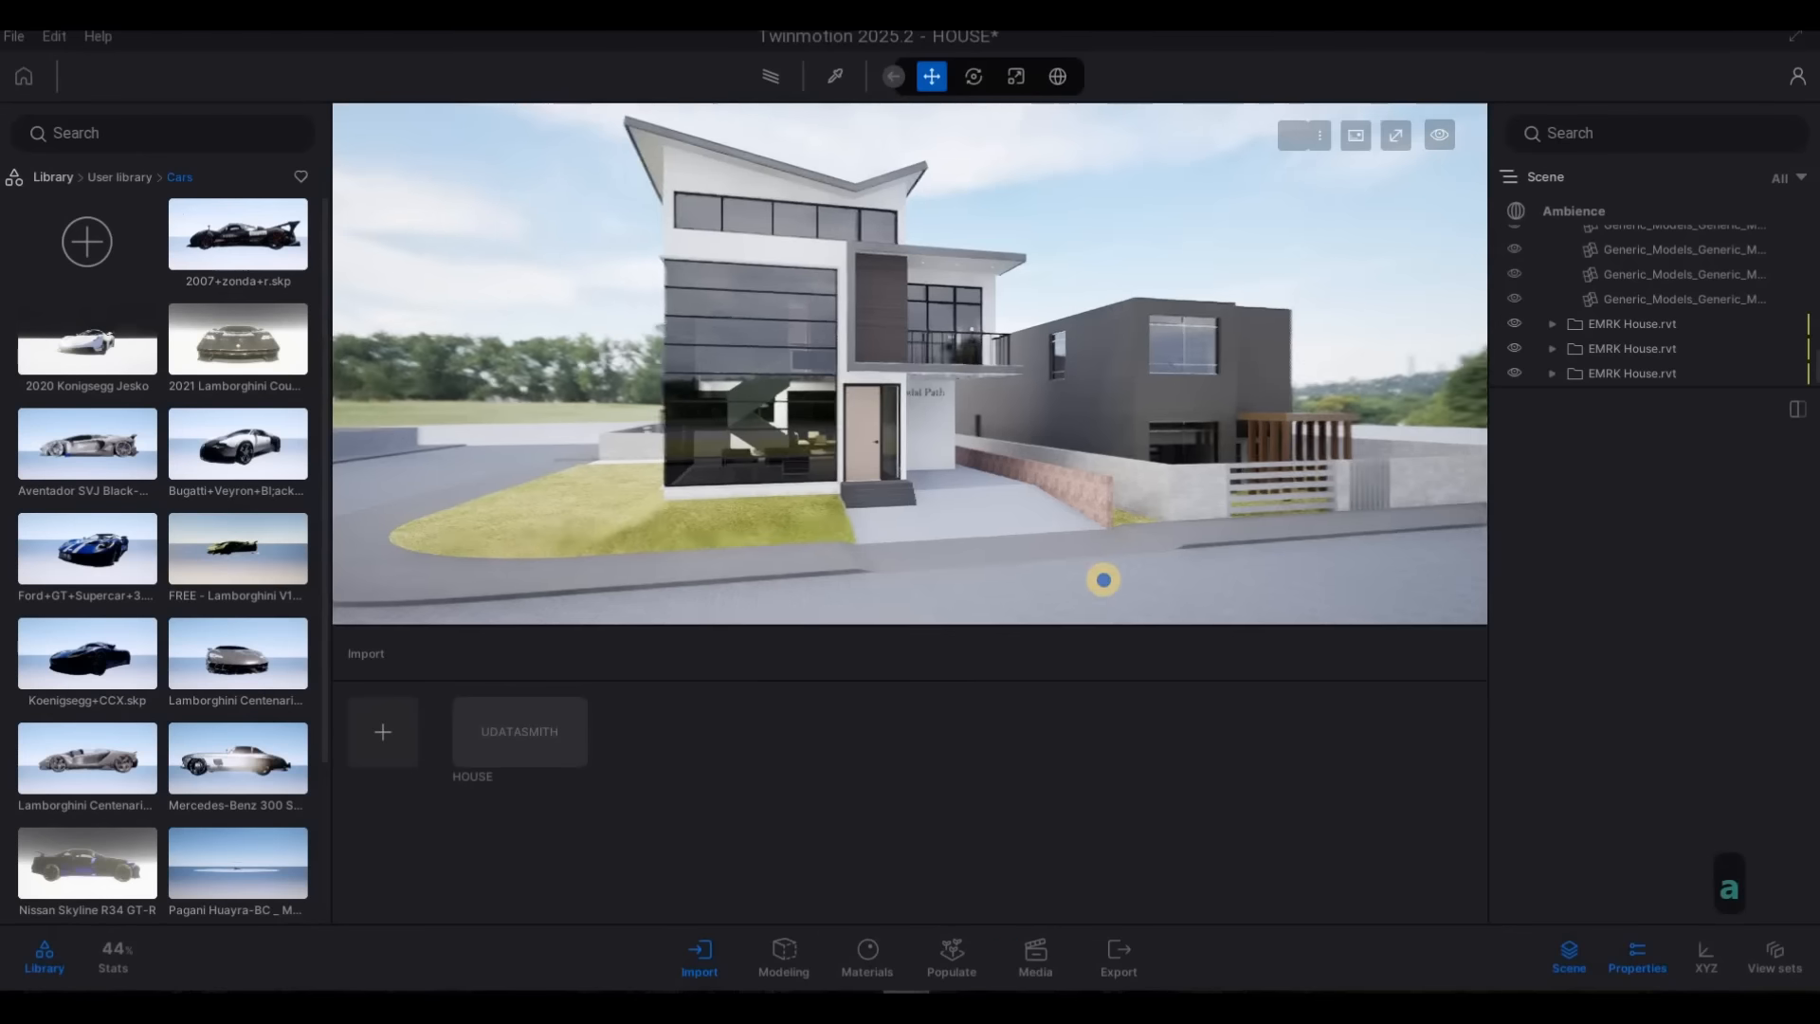
{"action": "key", "text": "w"}
{"action": "key", "text": "d"}
{"action": "right_click_drag", "start_coordinate": [1100, 580], "coordinate": [452, 463]}
{"action": "key", "text": "w"}
{"action": "key", "text": "e"}
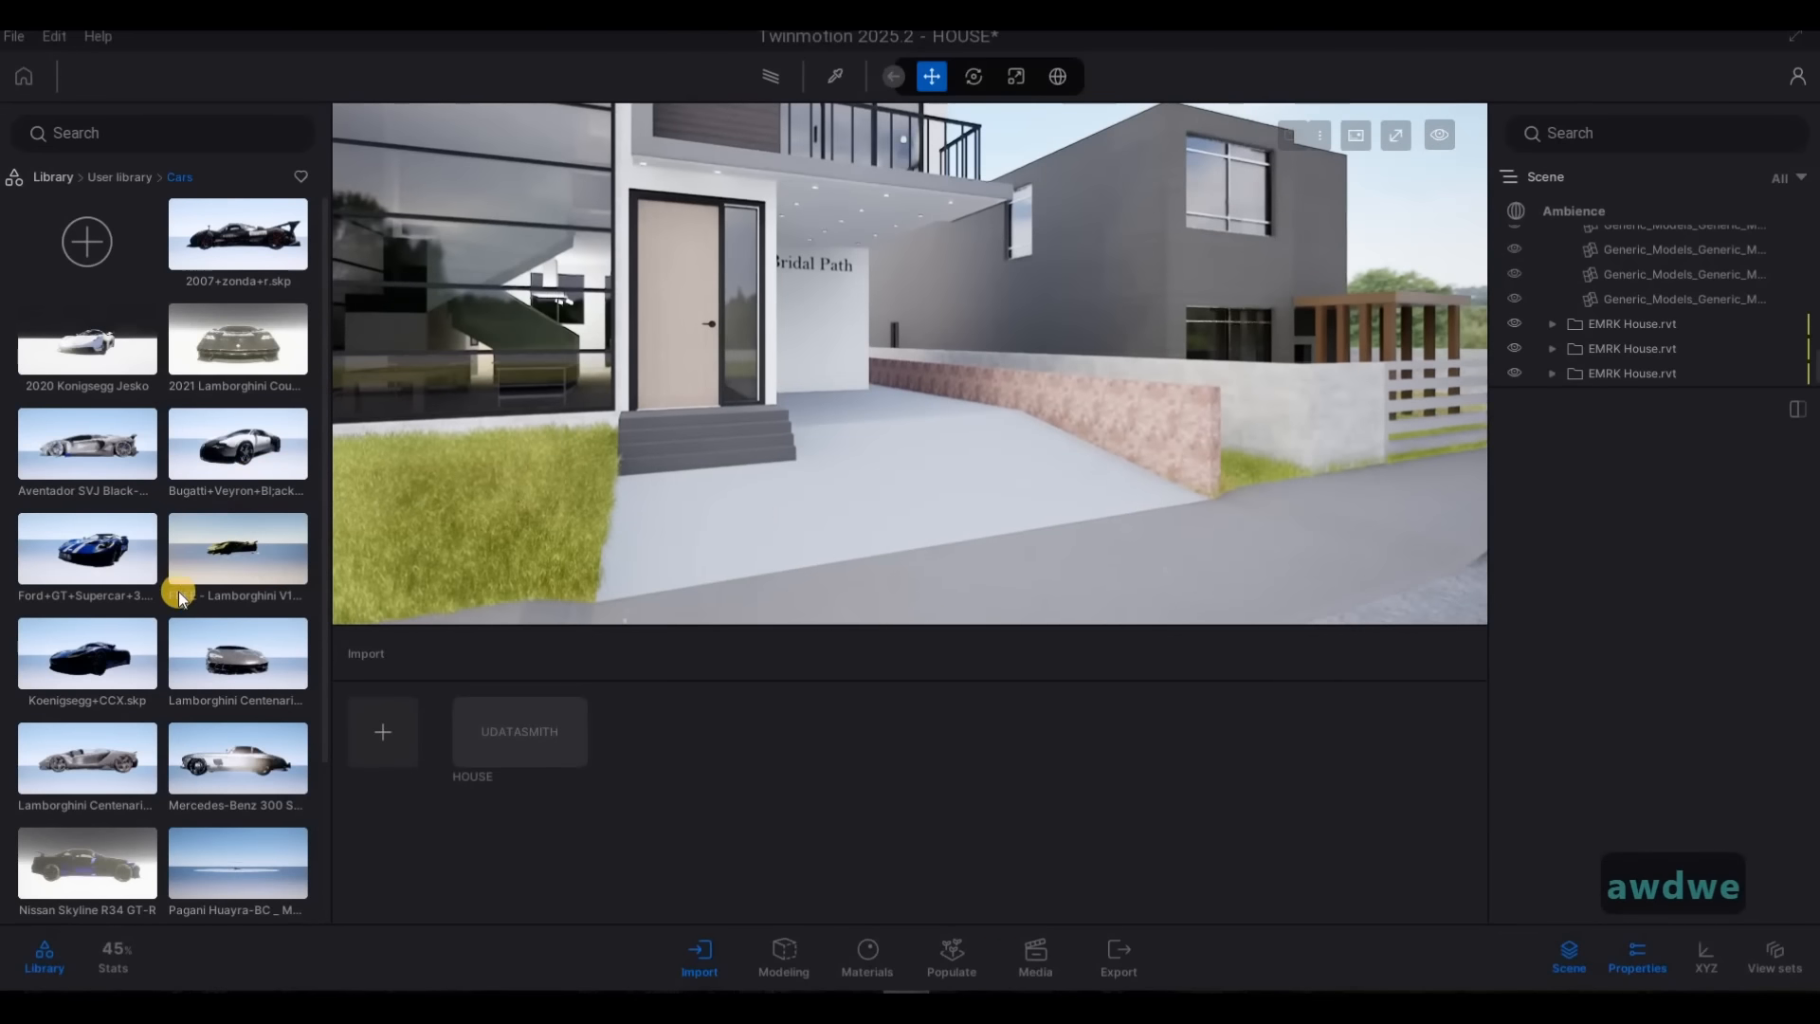
{"action": "scroll", "coordinate": [248, 508], "scroll_direction": "down", "scroll_amount": 1}
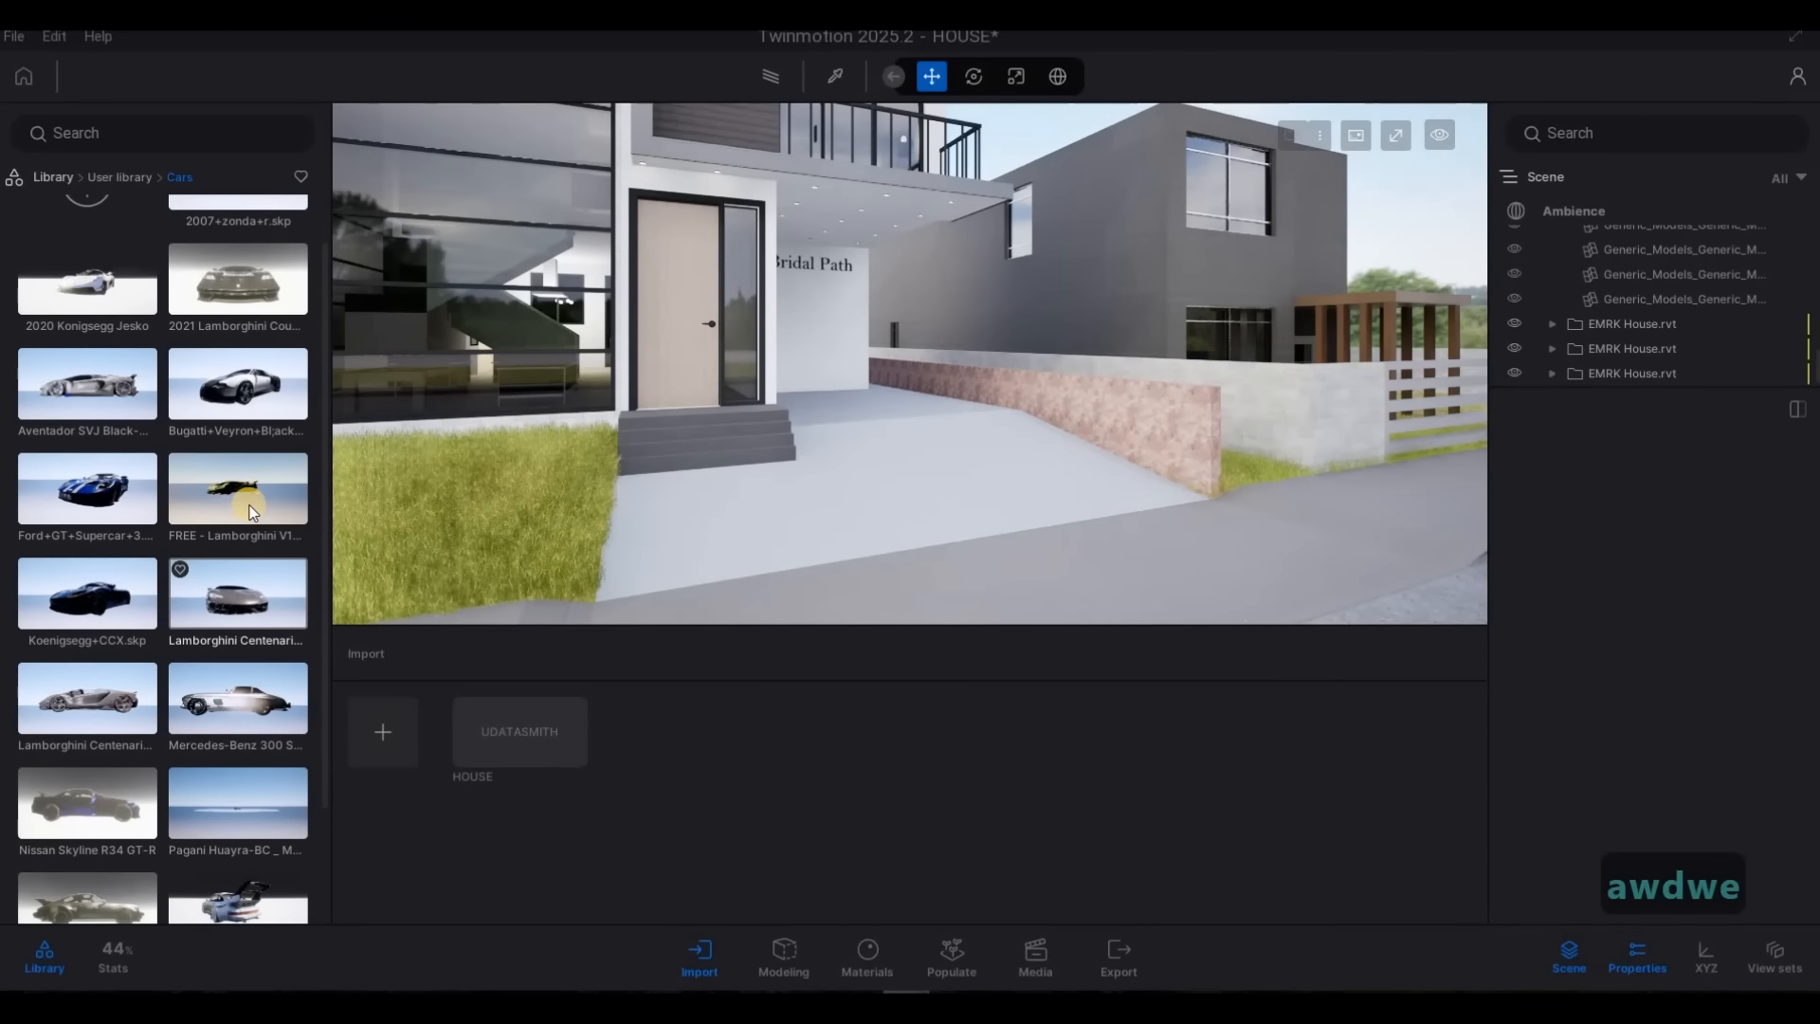
{"action": "key", "text": "w"}
{"action": "key", "text": "q"}
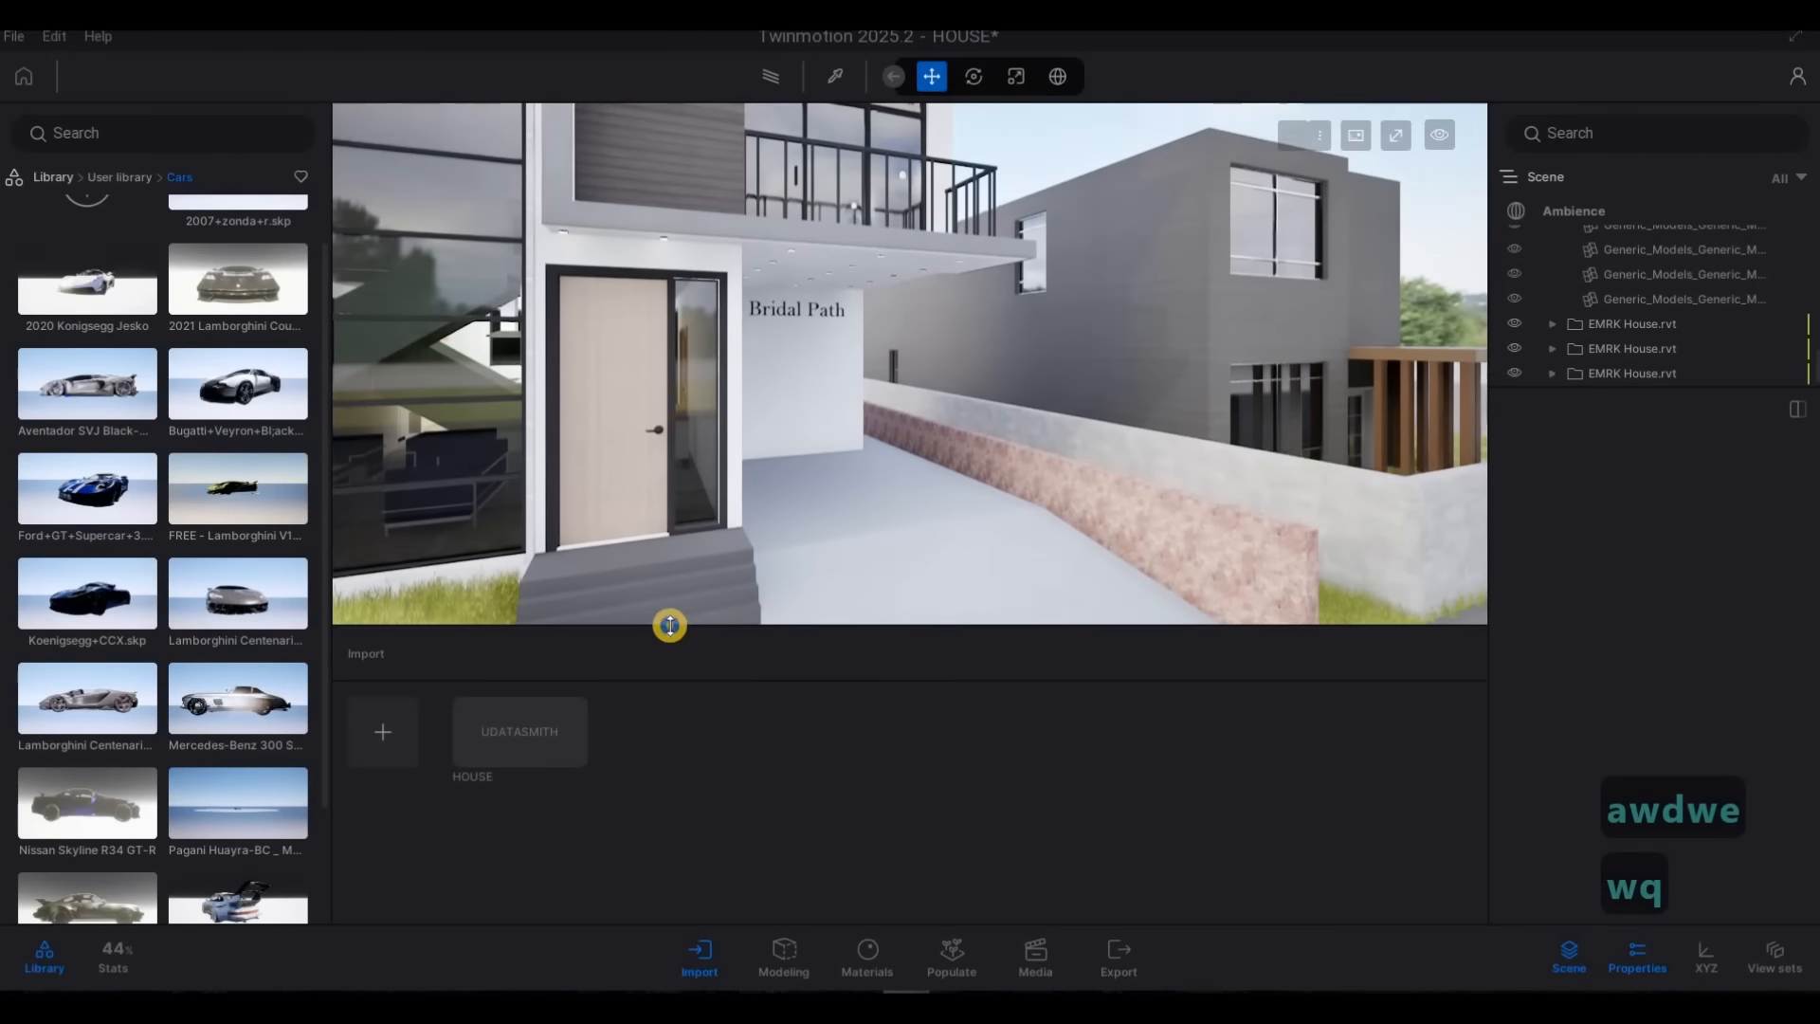
{"action": "scroll", "coordinate": [254, 616], "scroll_direction": "down", "scroll_amount": 3}
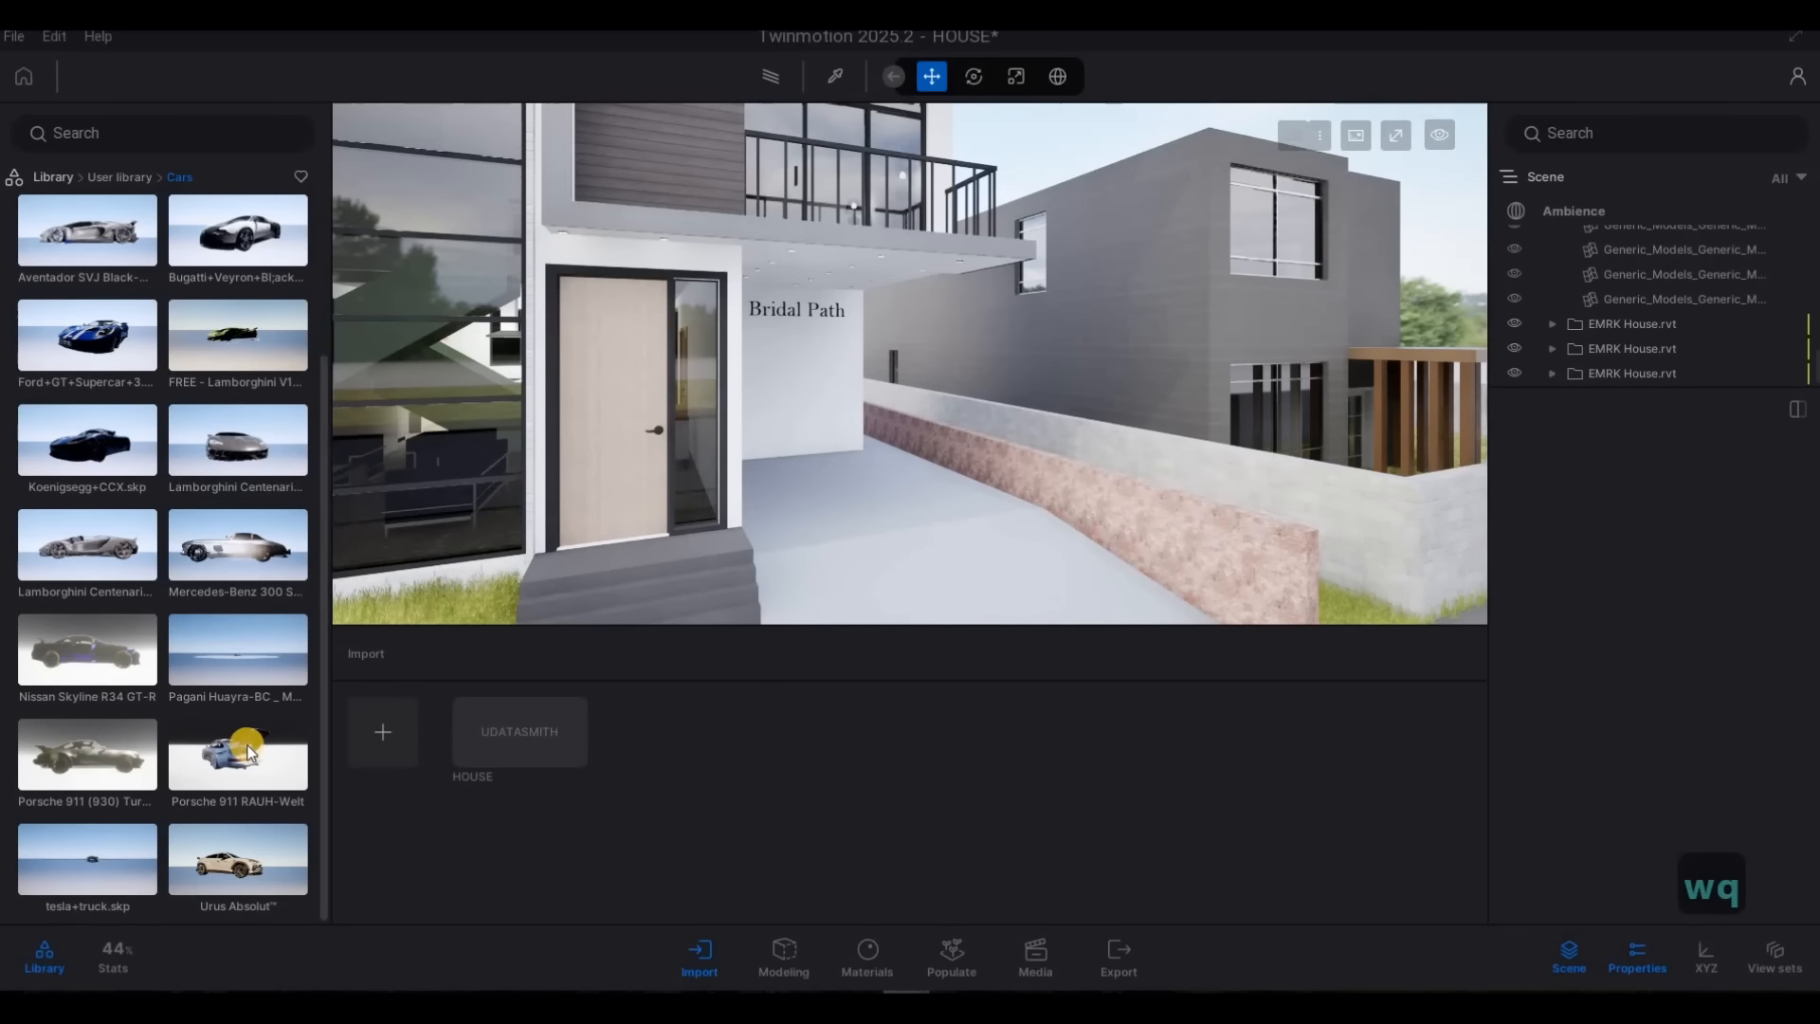
{"action": "left_click_drag", "start_coordinate": [247, 745], "coordinate": [827, 574]}
{"action": "left_click_drag", "start_coordinate": [897, 519], "coordinate": [1000, 472]}
{"action": "key", "text": "d"}
{"action": "right_click_drag", "start_coordinate": [807, 521], "coordinate": [807, 522]}
{"action": "left_click_drag", "start_coordinate": [852, 465], "coordinate": [840, 502]}
Check the Porsche 911 RAUH-Welt from the street side and delete it from the driveway
{"action": "key", "text": "d"}
{"action": "key", "text": "e"}
{"action": "right_click_drag", "start_coordinate": [373, 521], "coordinate": [927, 460]}
{"action": "key", "text": "w"}
{"action": "key", "text": "d"}
{"action": "key", "text": "q"}
{"action": "key", "text": "q"}
{"action": "key", "text": "a"}
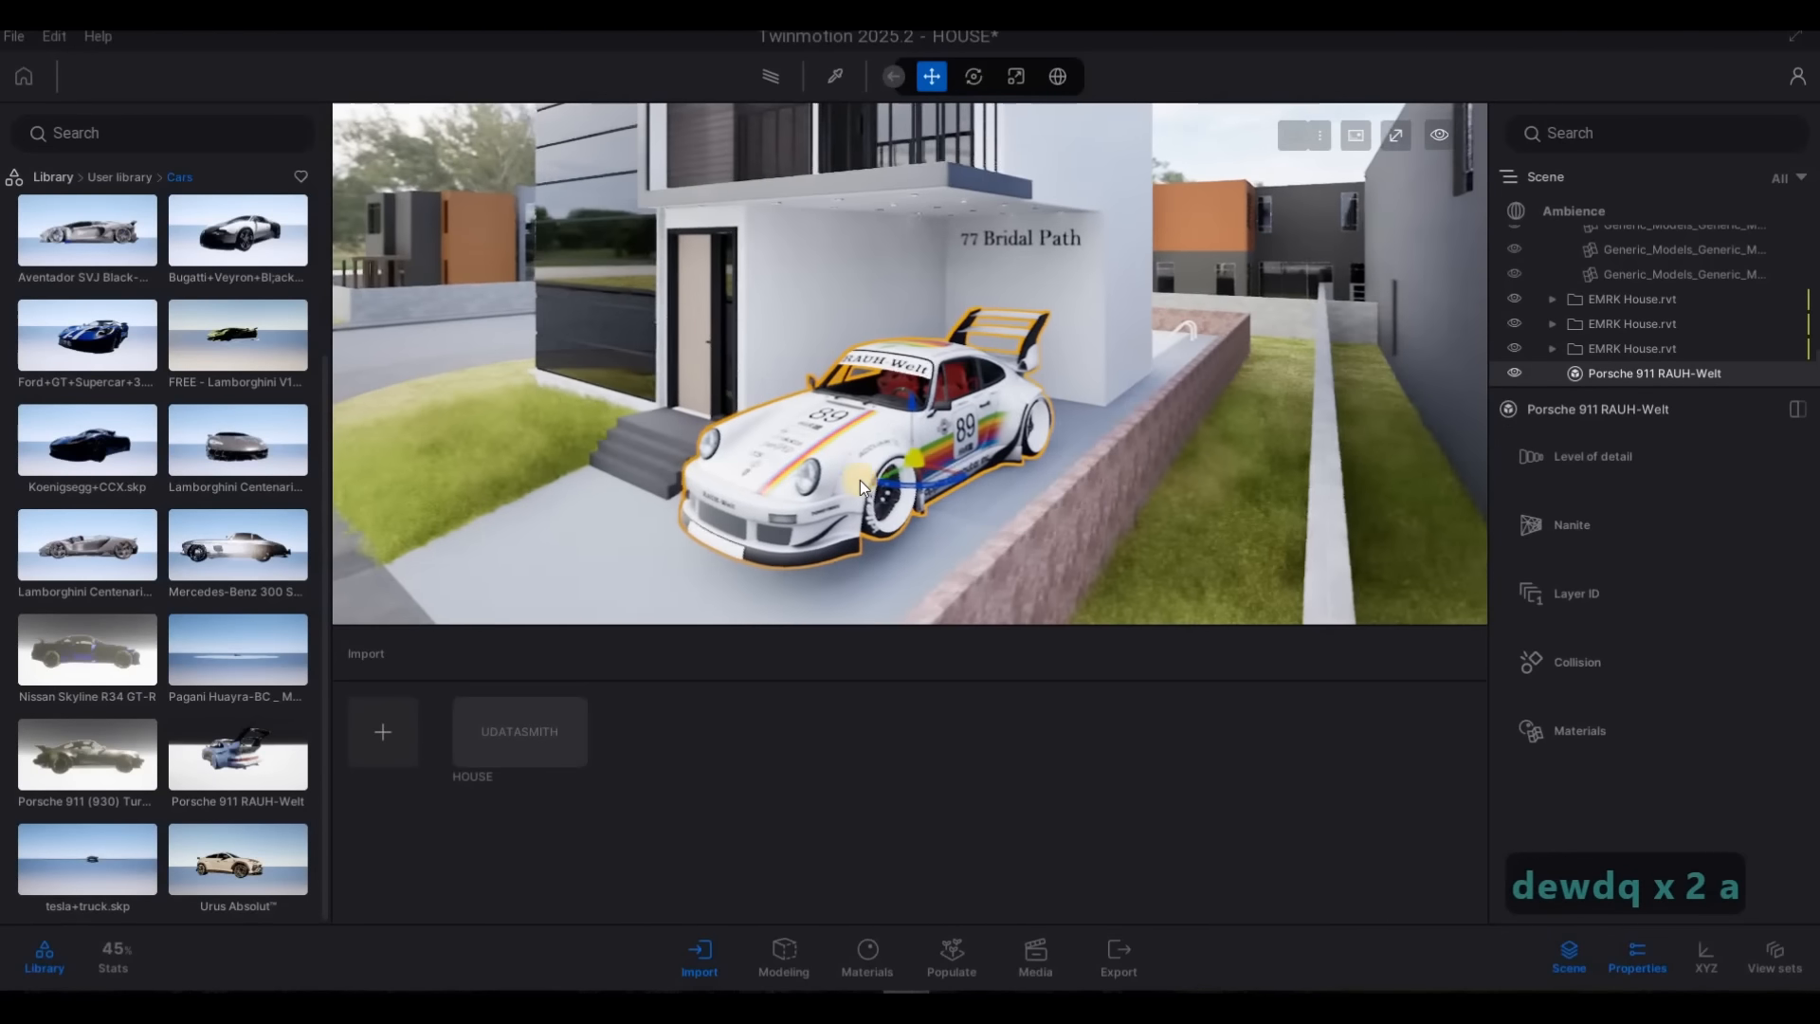
{"action": "key", "text": "Delete"}
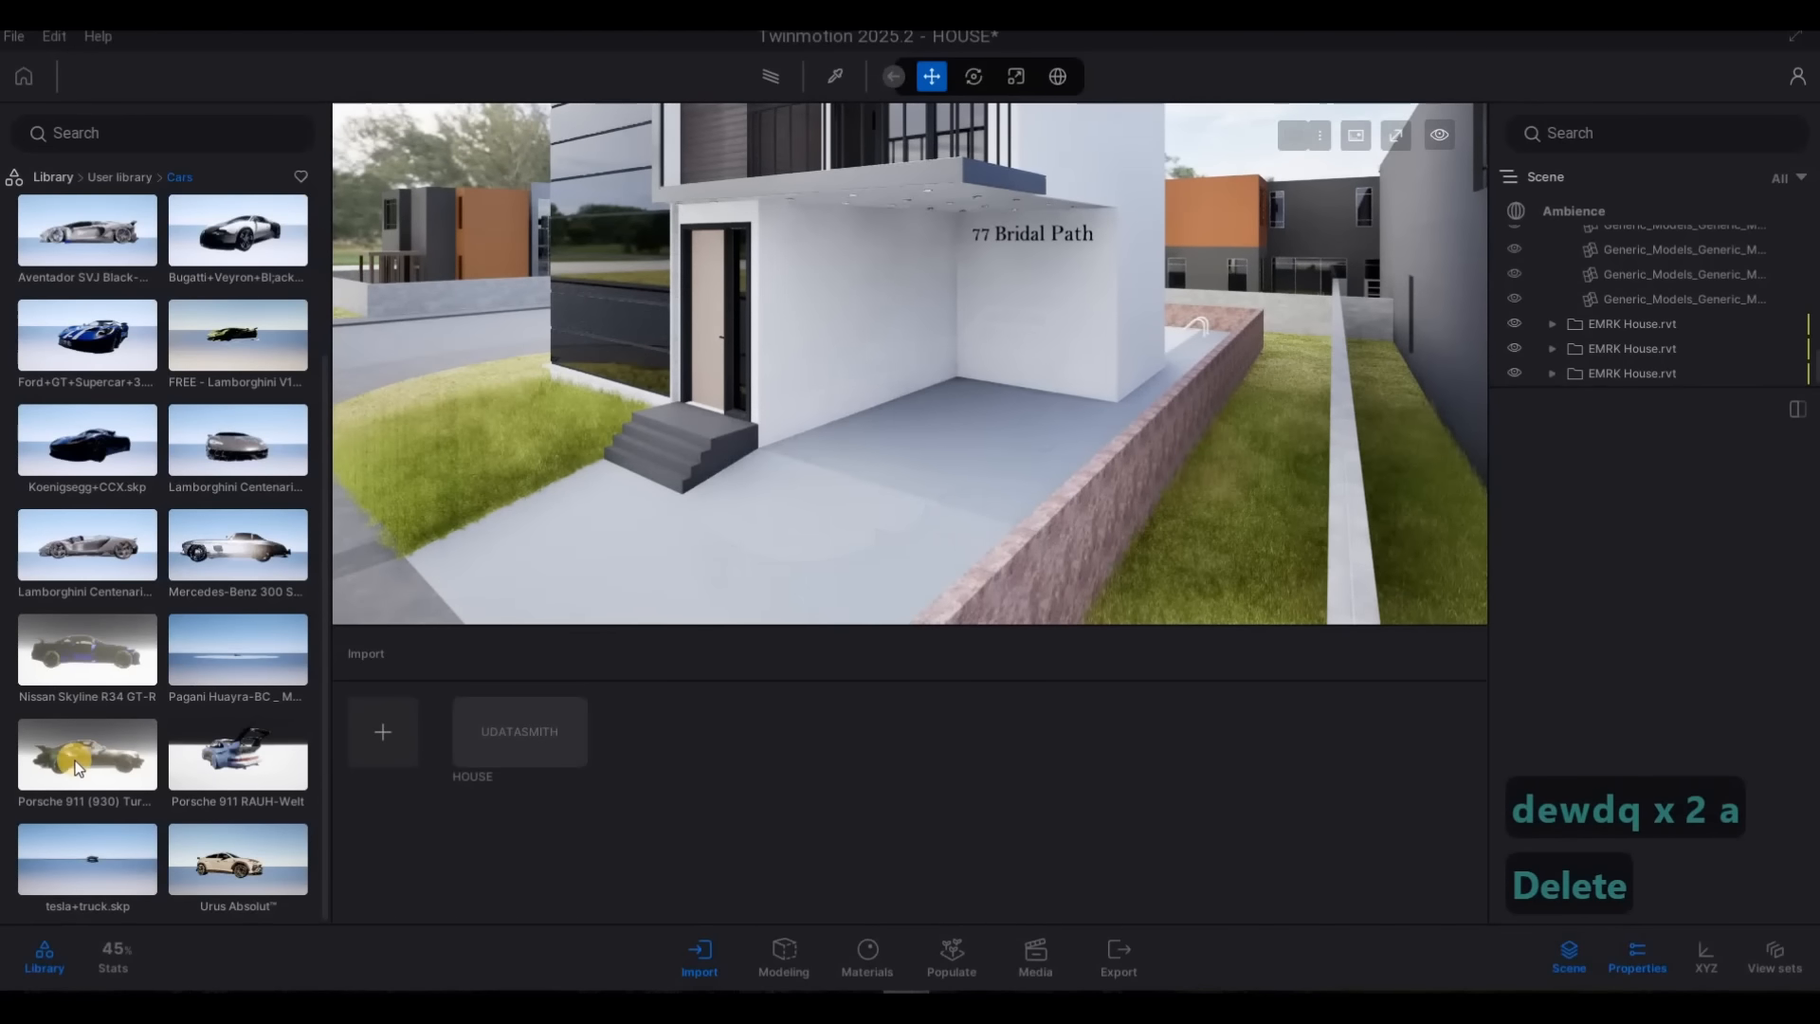
Try the Porsche 911 (930) Turbo 1975 in the driveway and delete it
{"action": "left_click_drag", "start_coordinate": [74, 758], "coordinate": [872, 463]}
{"action": "left_click_drag", "start_coordinate": [879, 474], "coordinate": [800, 514]}
{"action": "key", "text": "Delete"}
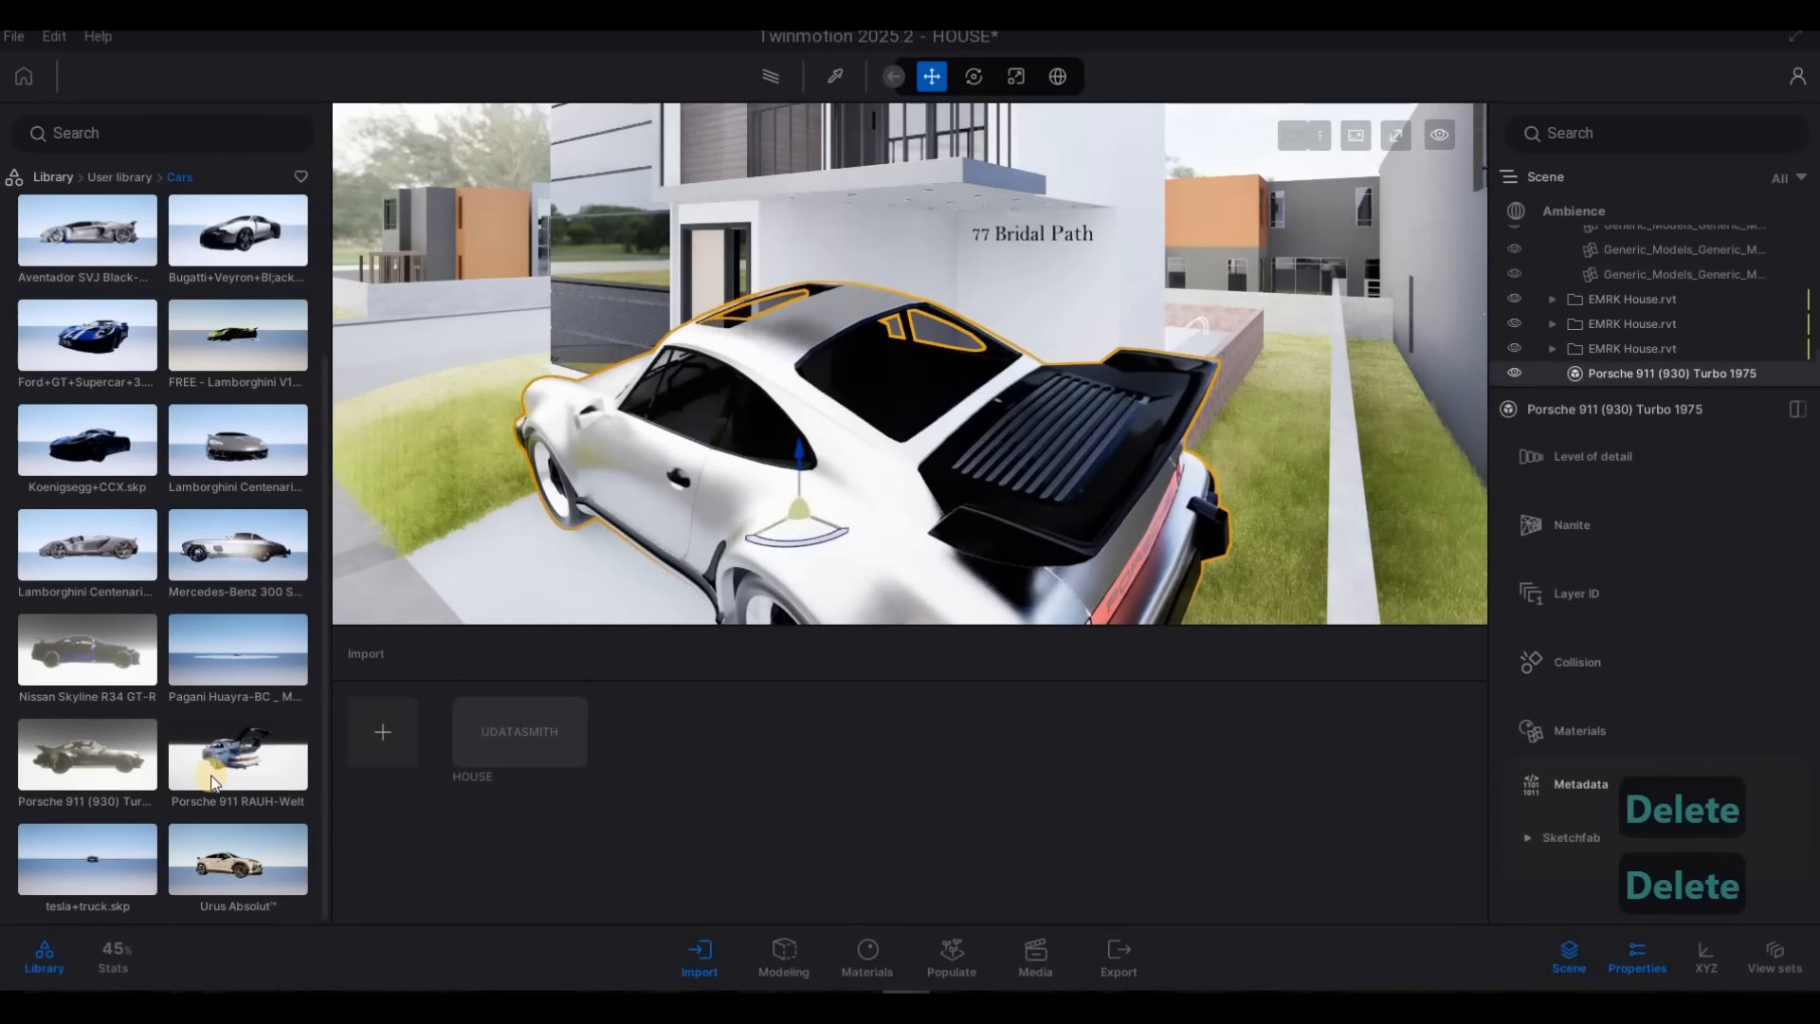
Place the Urus Absolut in the driveway, rotate it 90 degrees and adjust its position so it faces the street
{"action": "left_click_drag", "start_coordinate": [243, 865], "coordinate": [799, 496]}
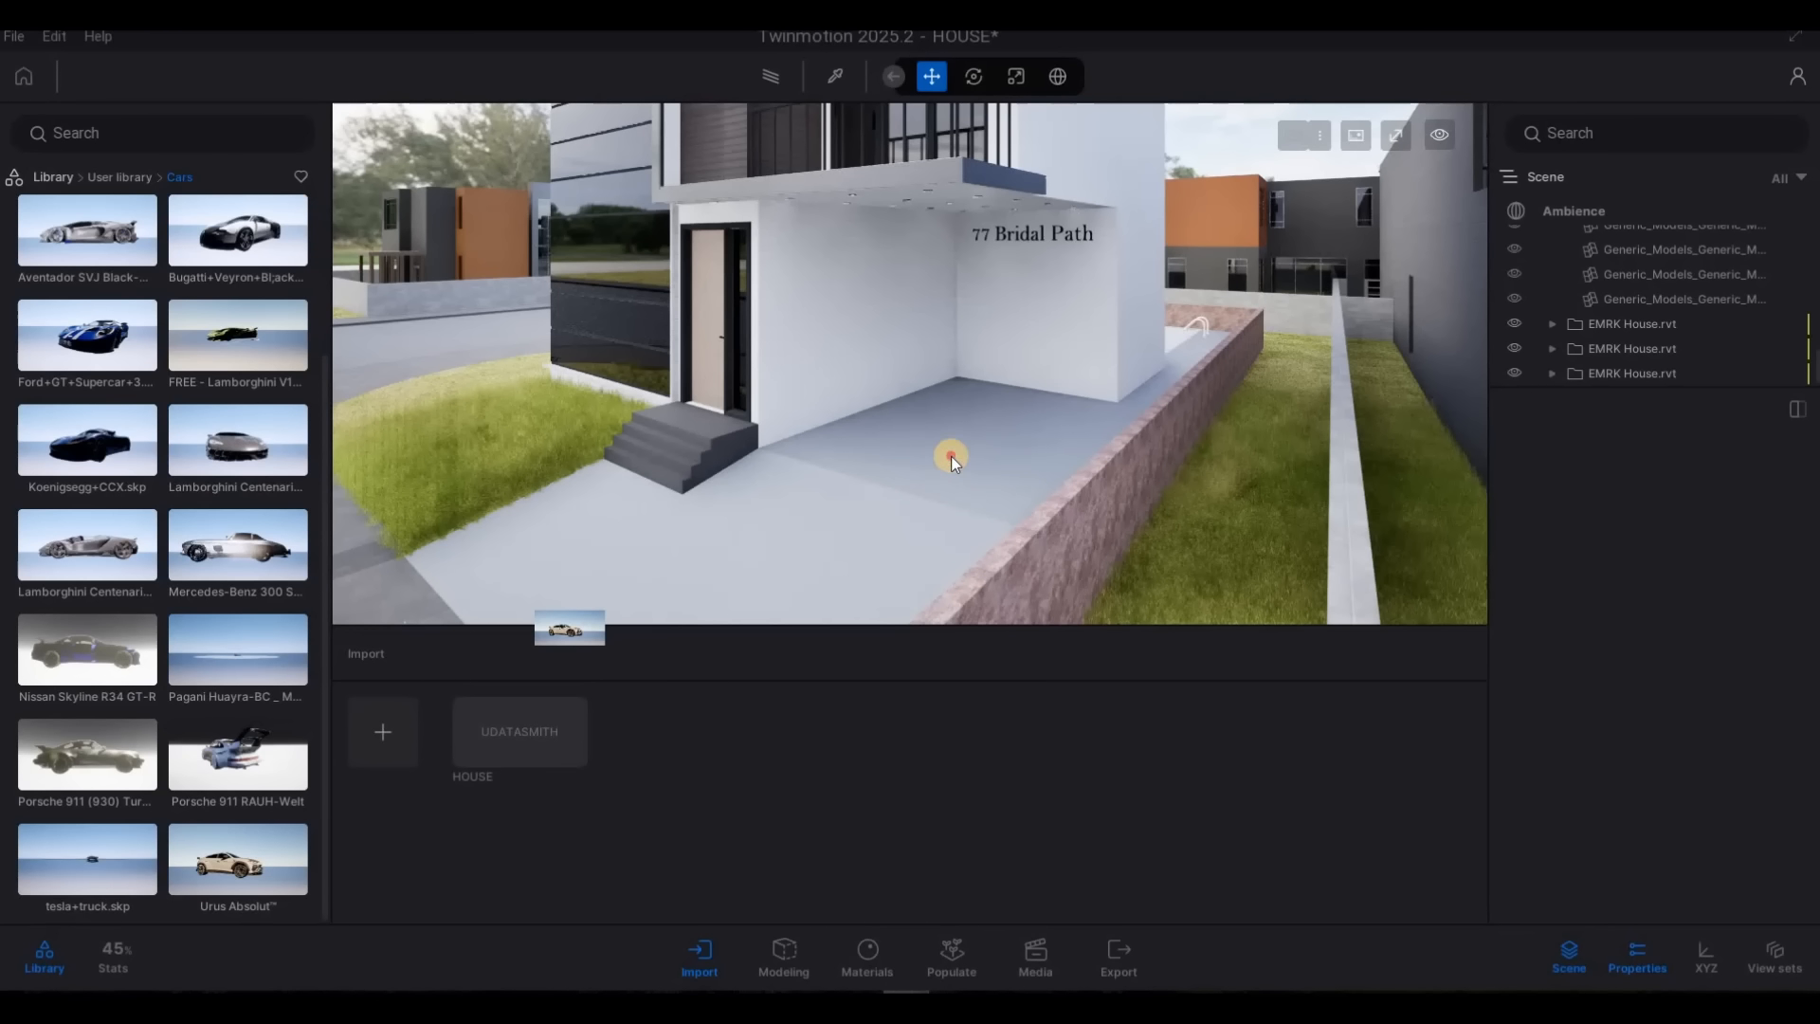
{"action": "left_click_drag", "start_coordinate": [952, 457], "coordinate": [928, 486]}
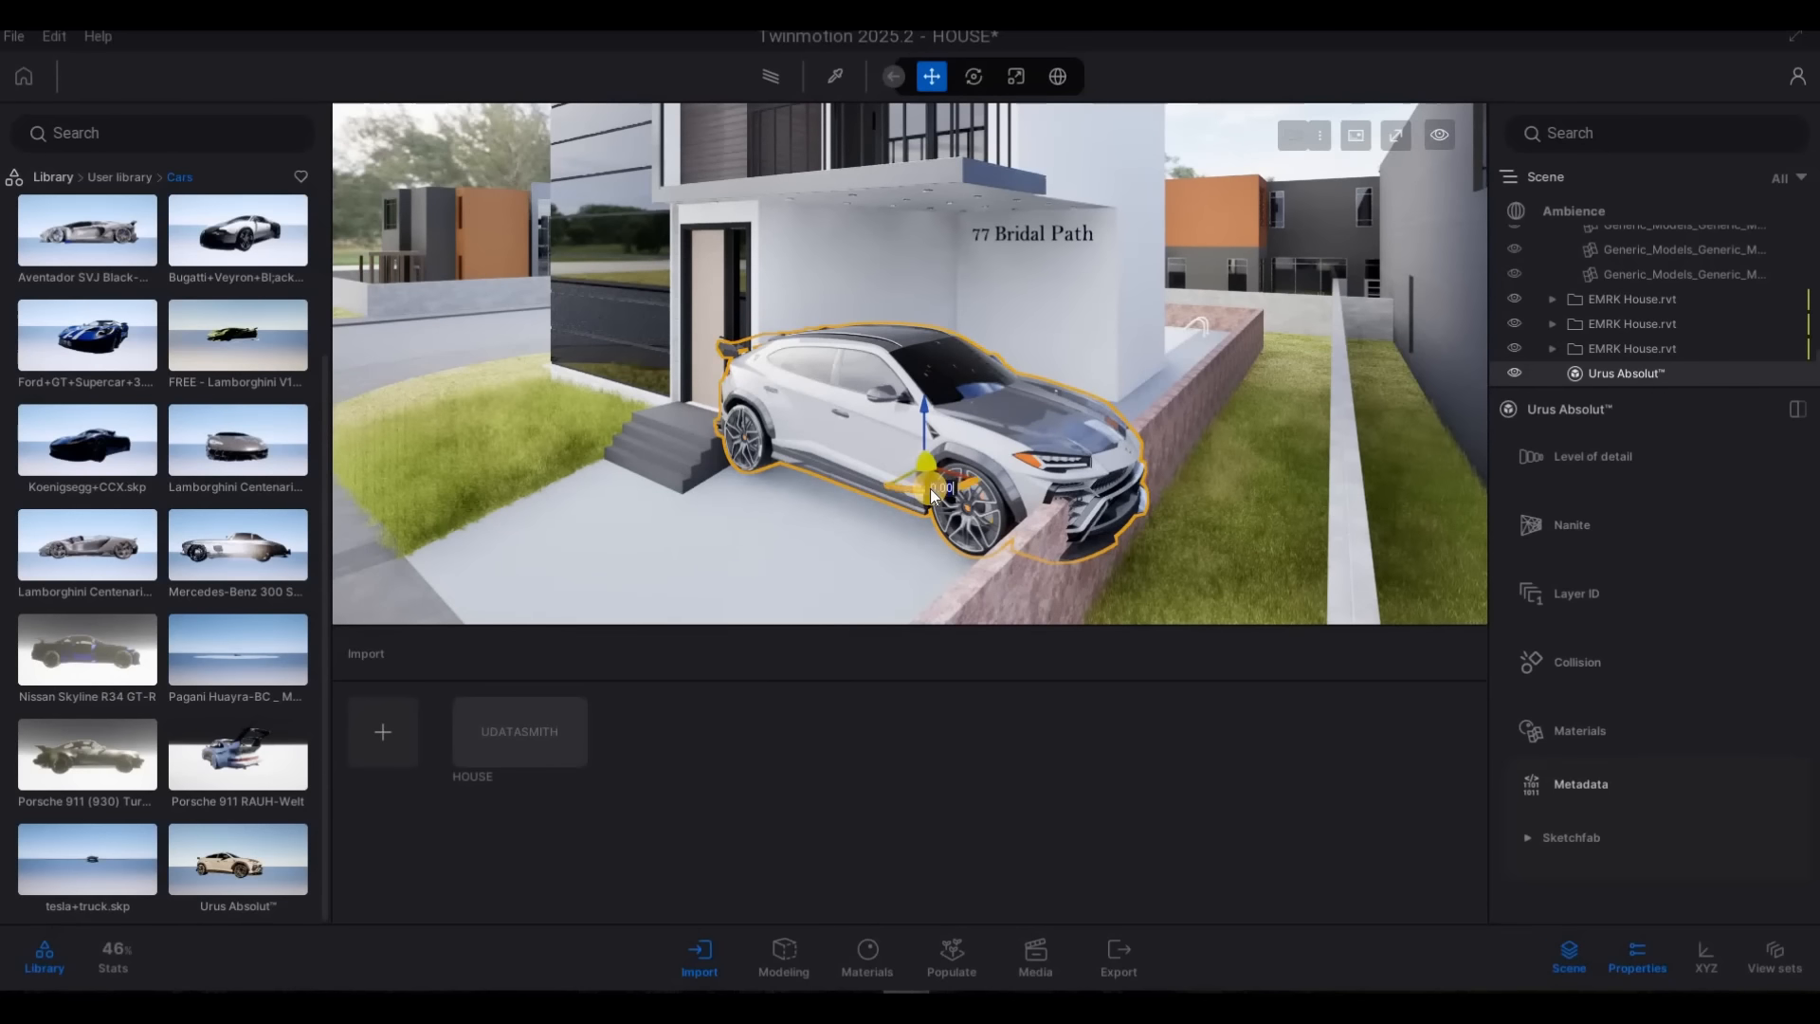
{"action": "type", "text": "90"}
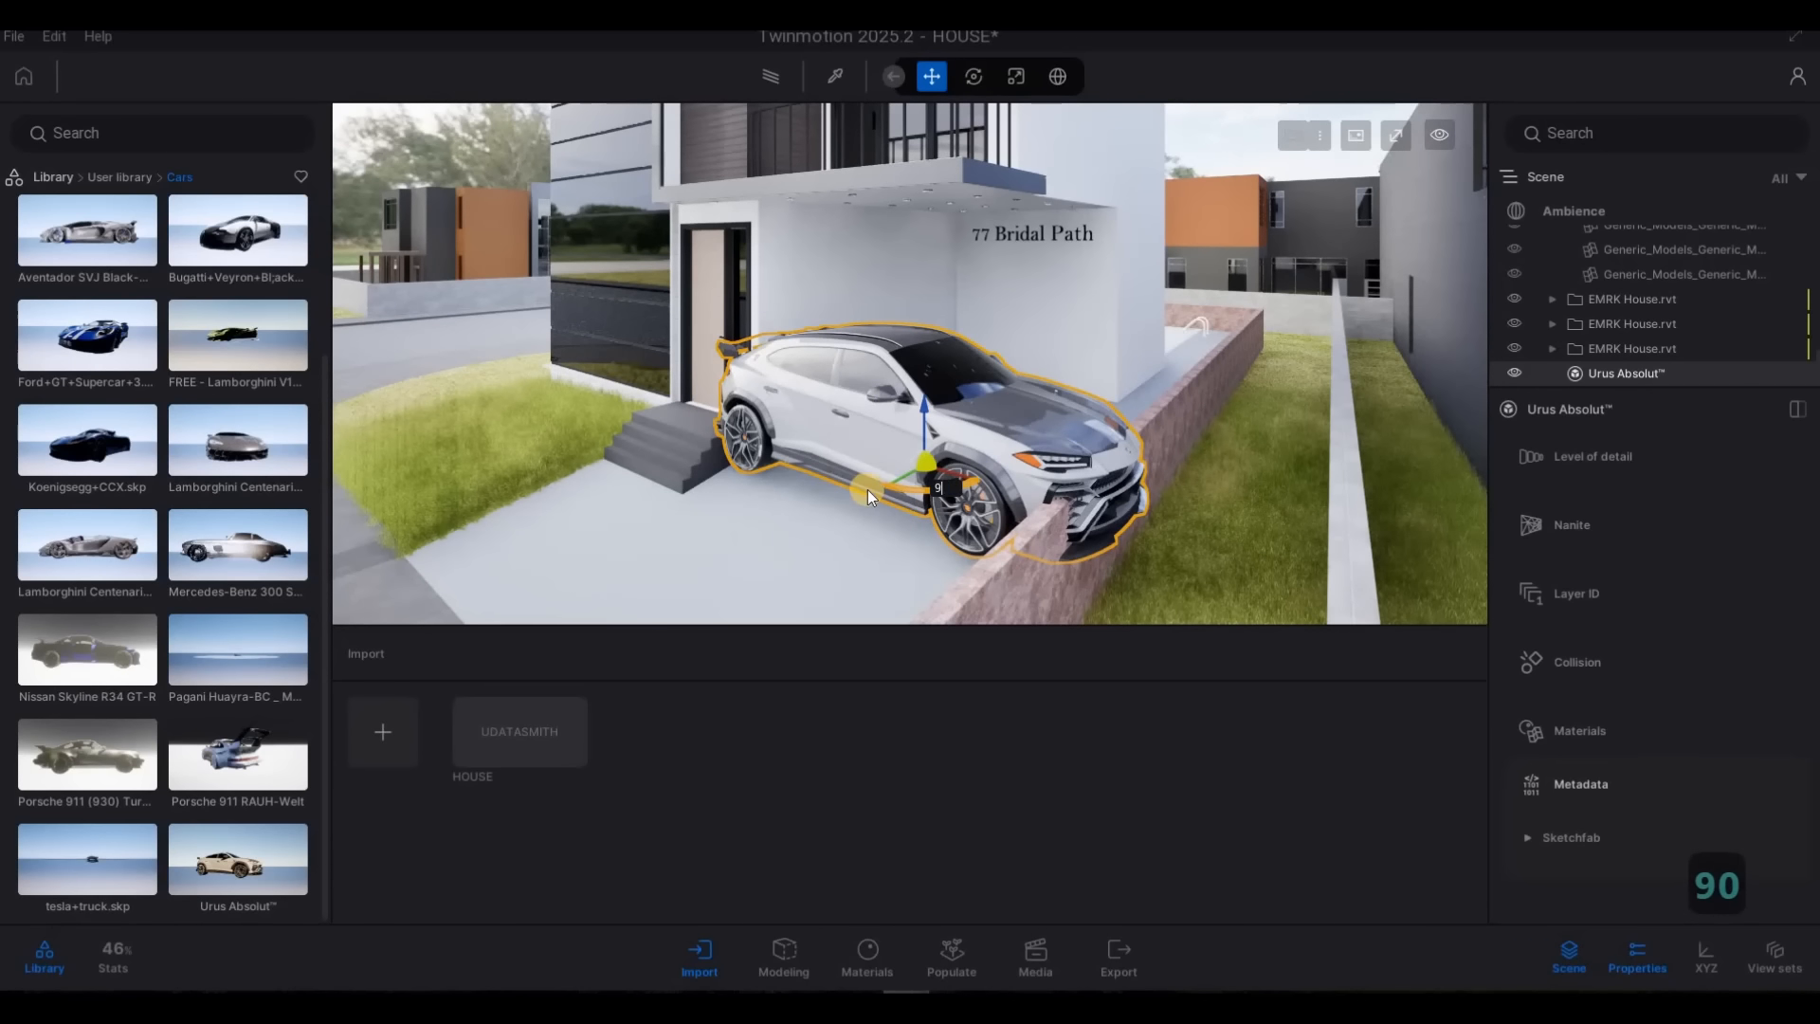
{"action": "key", "text": "Return"}
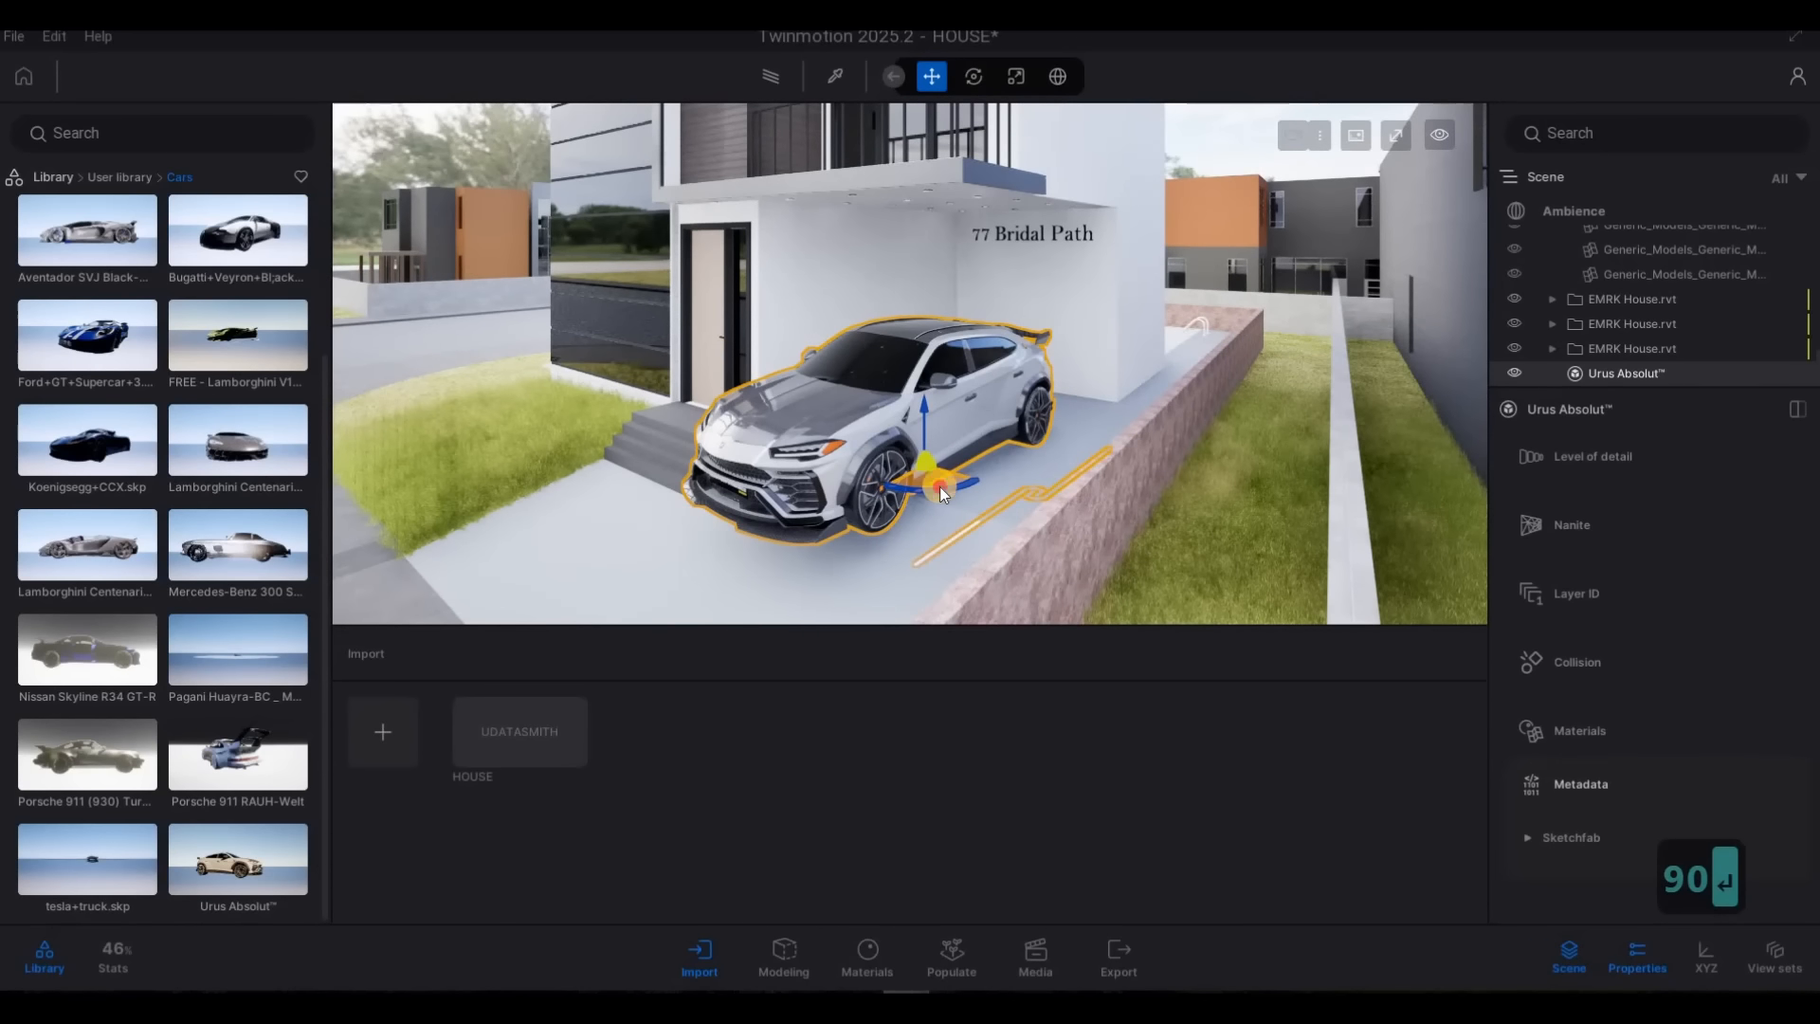
{"action": "left_click_drag", "start_coordinate": [938, 485], "coordinate": [914, 512]}
Tilt the Urus -5 degrees to match the driveway's slope and lower it so the wheels meet the paving
{"action": "key", "text": "a"}
{"action": "key", "text": "e"}
{"action": "right_click_drag", "start_coordinate": [1287, 455], "coordinate": [921, 401]}
{"action": "key", "text": "q"}
{"action": "key", "text": "w"}
{"action": "key", "text": "d"}
{"action": "key", "text": "d"}
{"action": "key", "text": "q"}
{"action": "key", "text": "d"}
{"action": "key", "text": "w"}
{"action": "key", "text": "q"}
{"action": "key", "text": "d"}
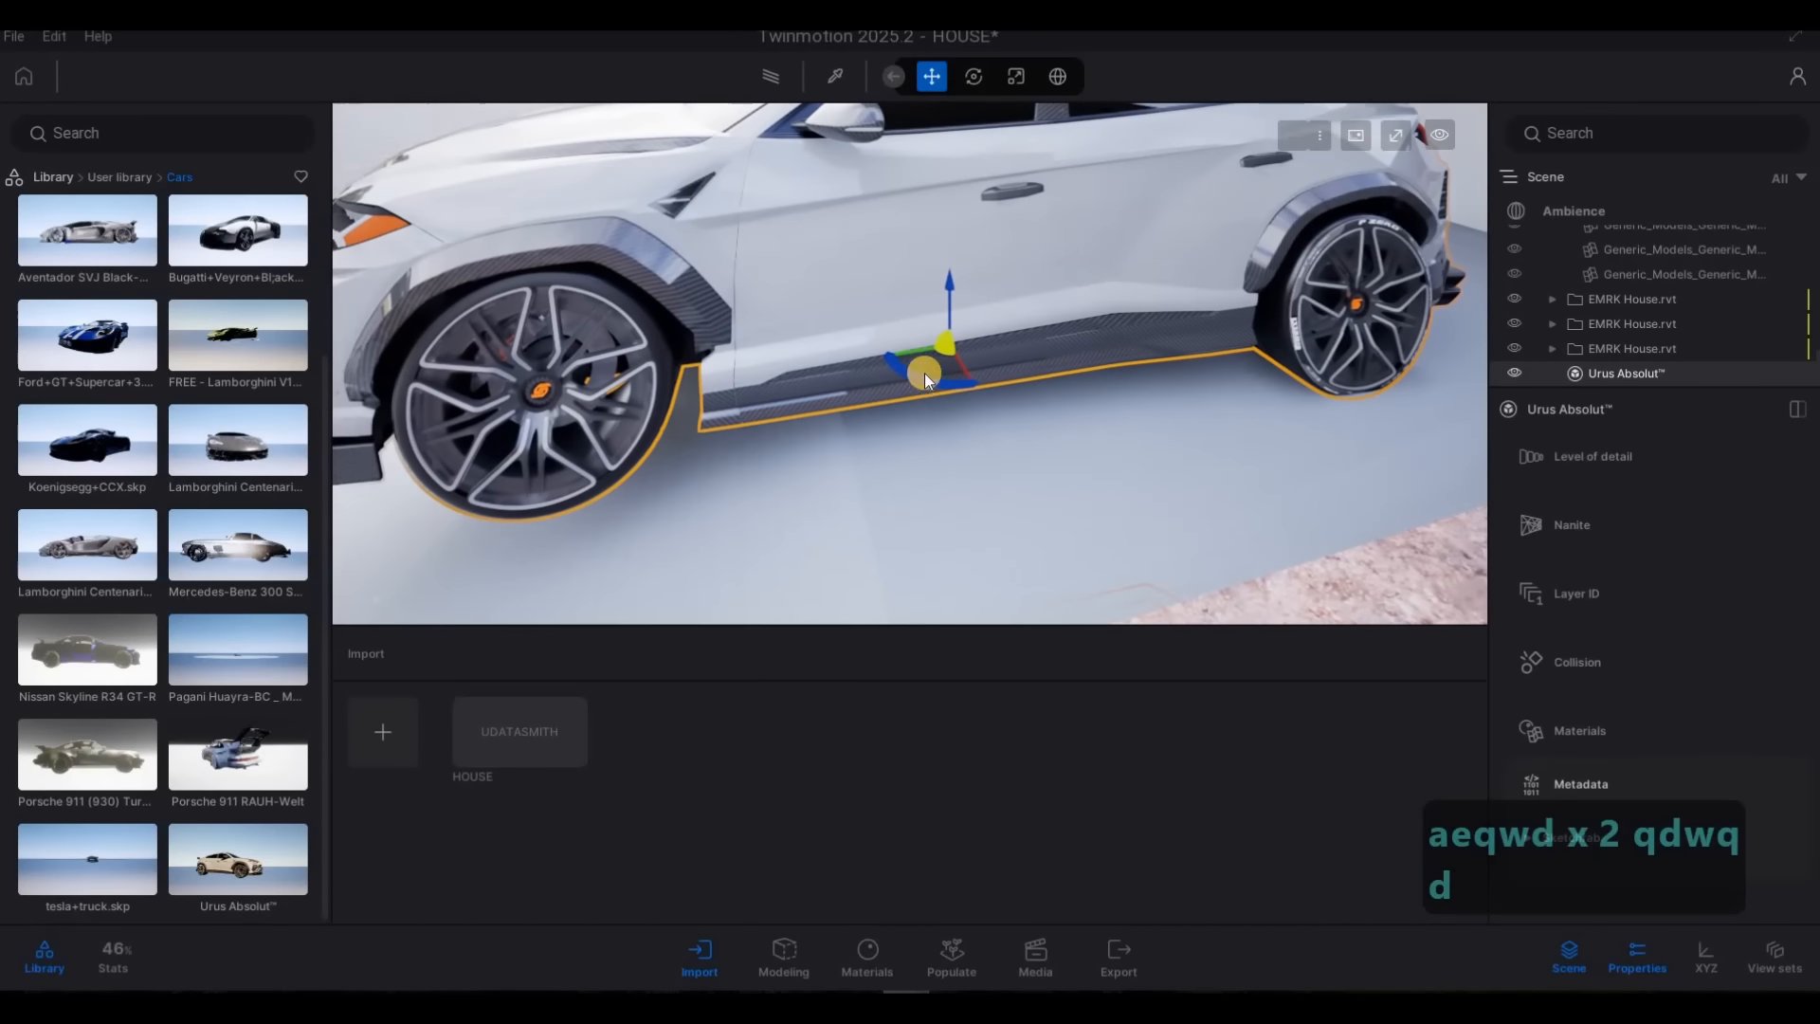
{"action": "key", "text": "Tab"}
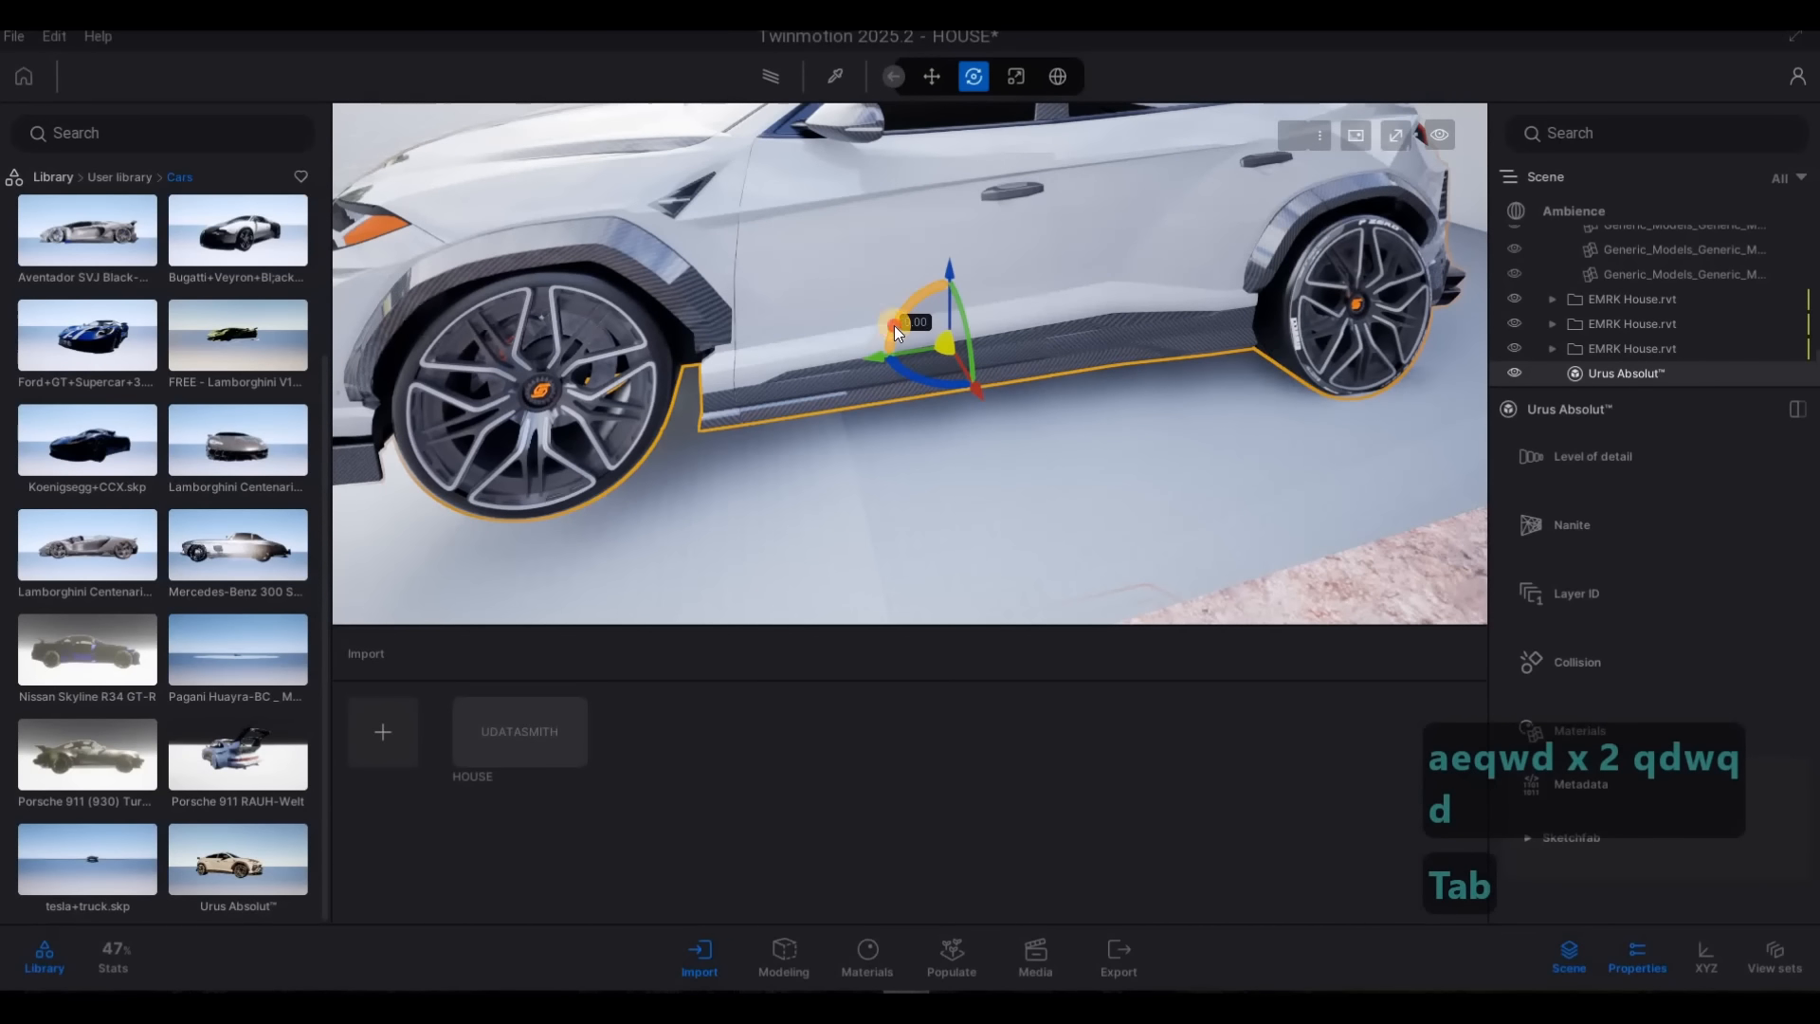
{"action": "left_click_drag", "start_coordinate": [895, 326], "coordinate": [891, 326]}
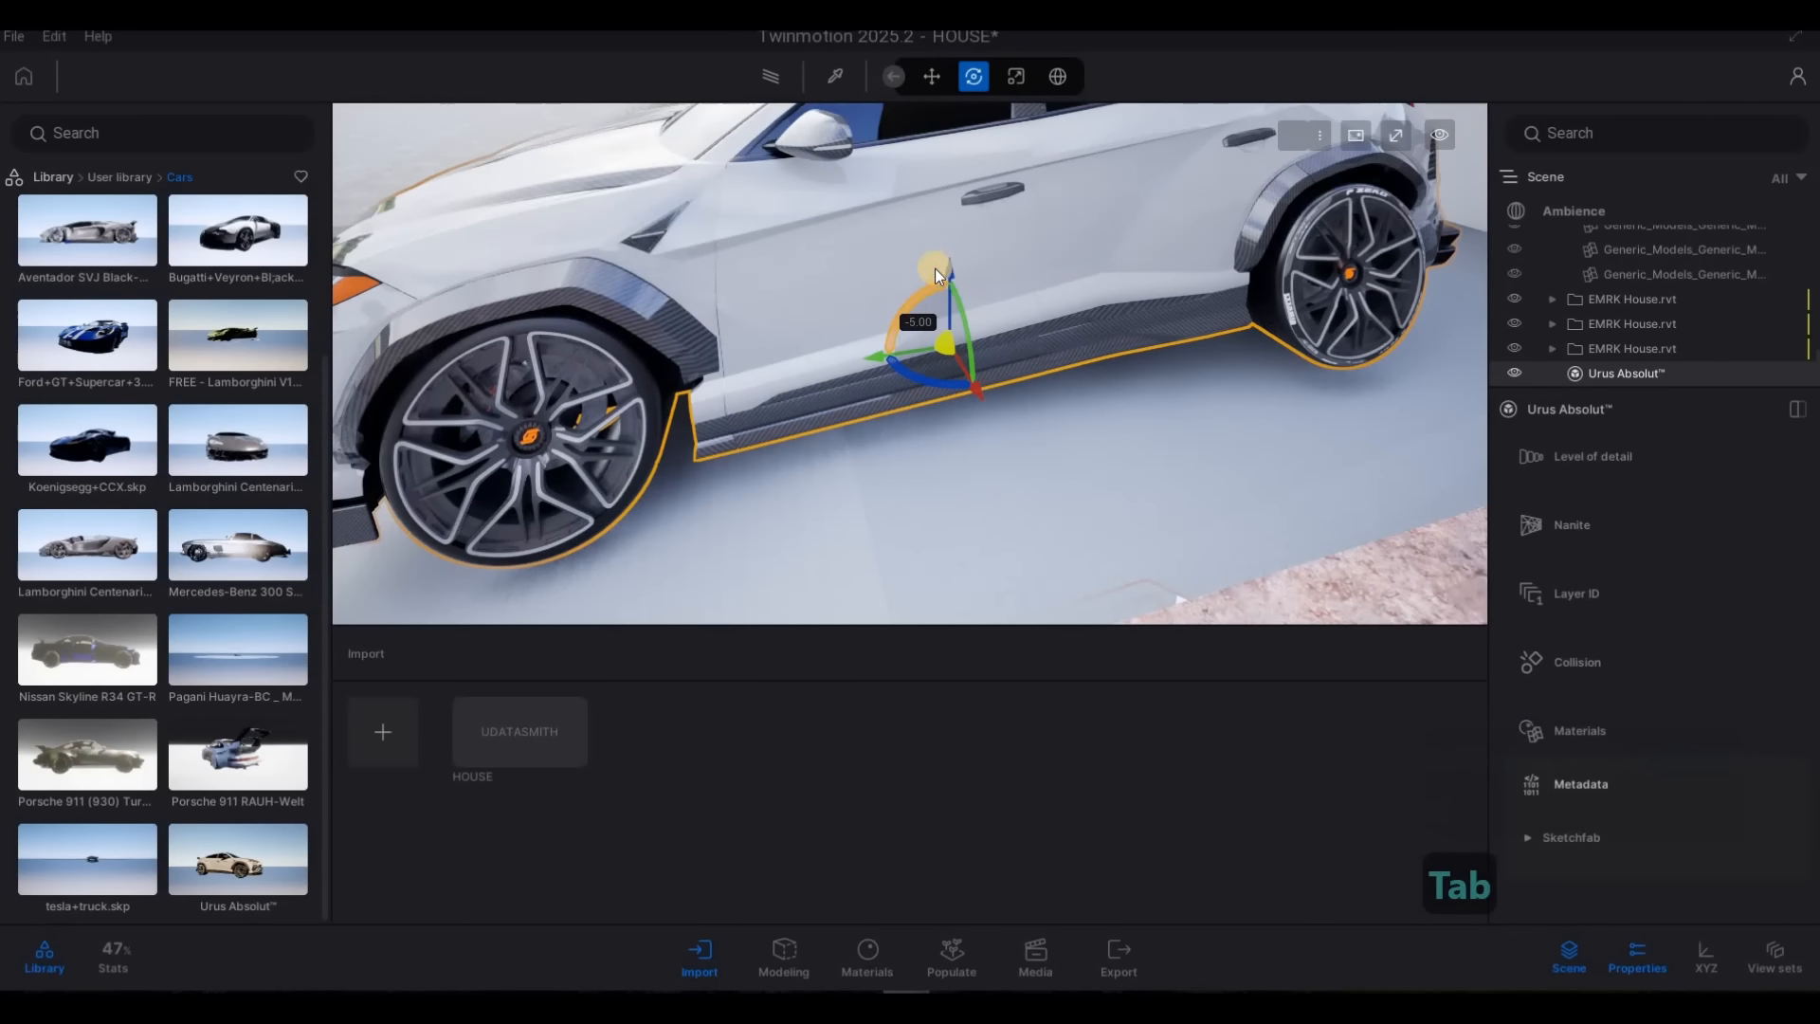
{"action": "left_click_drag", "start_coordinate": [947, 280], "coordinate": [947, 282]}
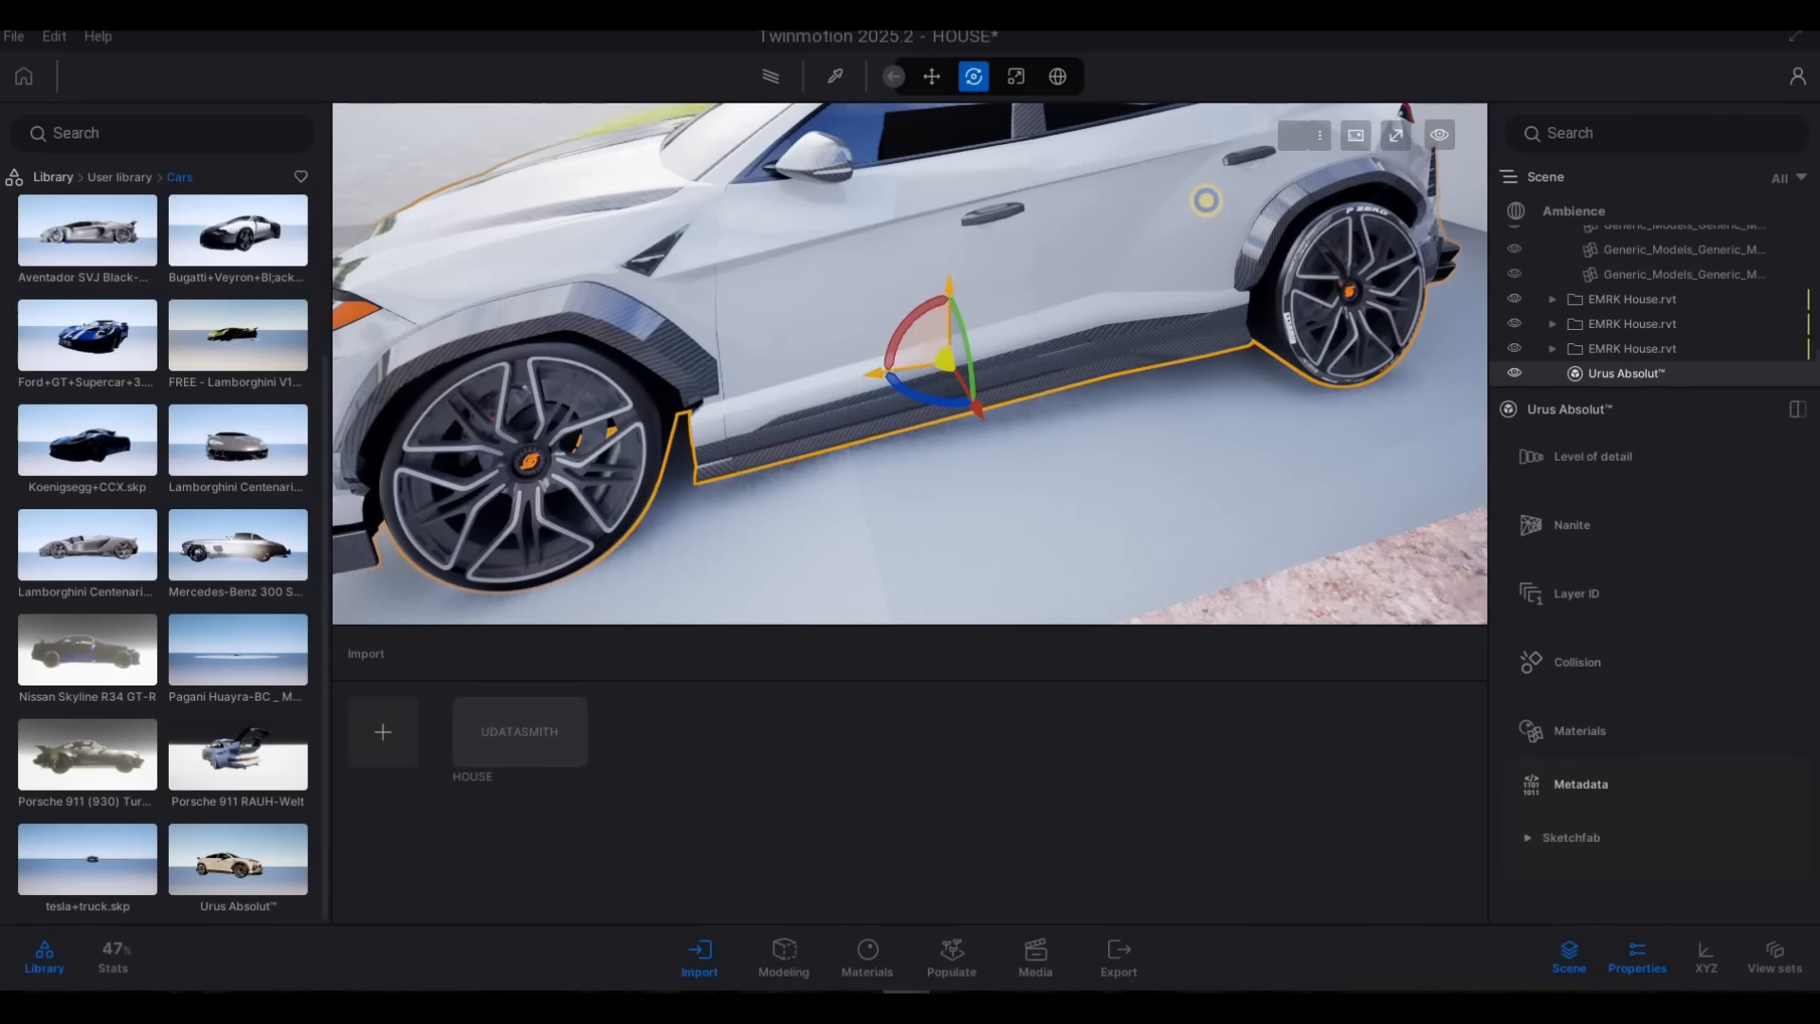
Nudge the Urus slightly sideways in the driveway and deselect it
{"action": "key", "text": "a"}
{"action": "key", "text": "a"}
{"action": "key", "text": "s"}
{"action": "key", "text": "a"}
{"action": "key", "text": "e"}
{"action": "key", "text": "w"}
{"action": "key", "text": "a"}
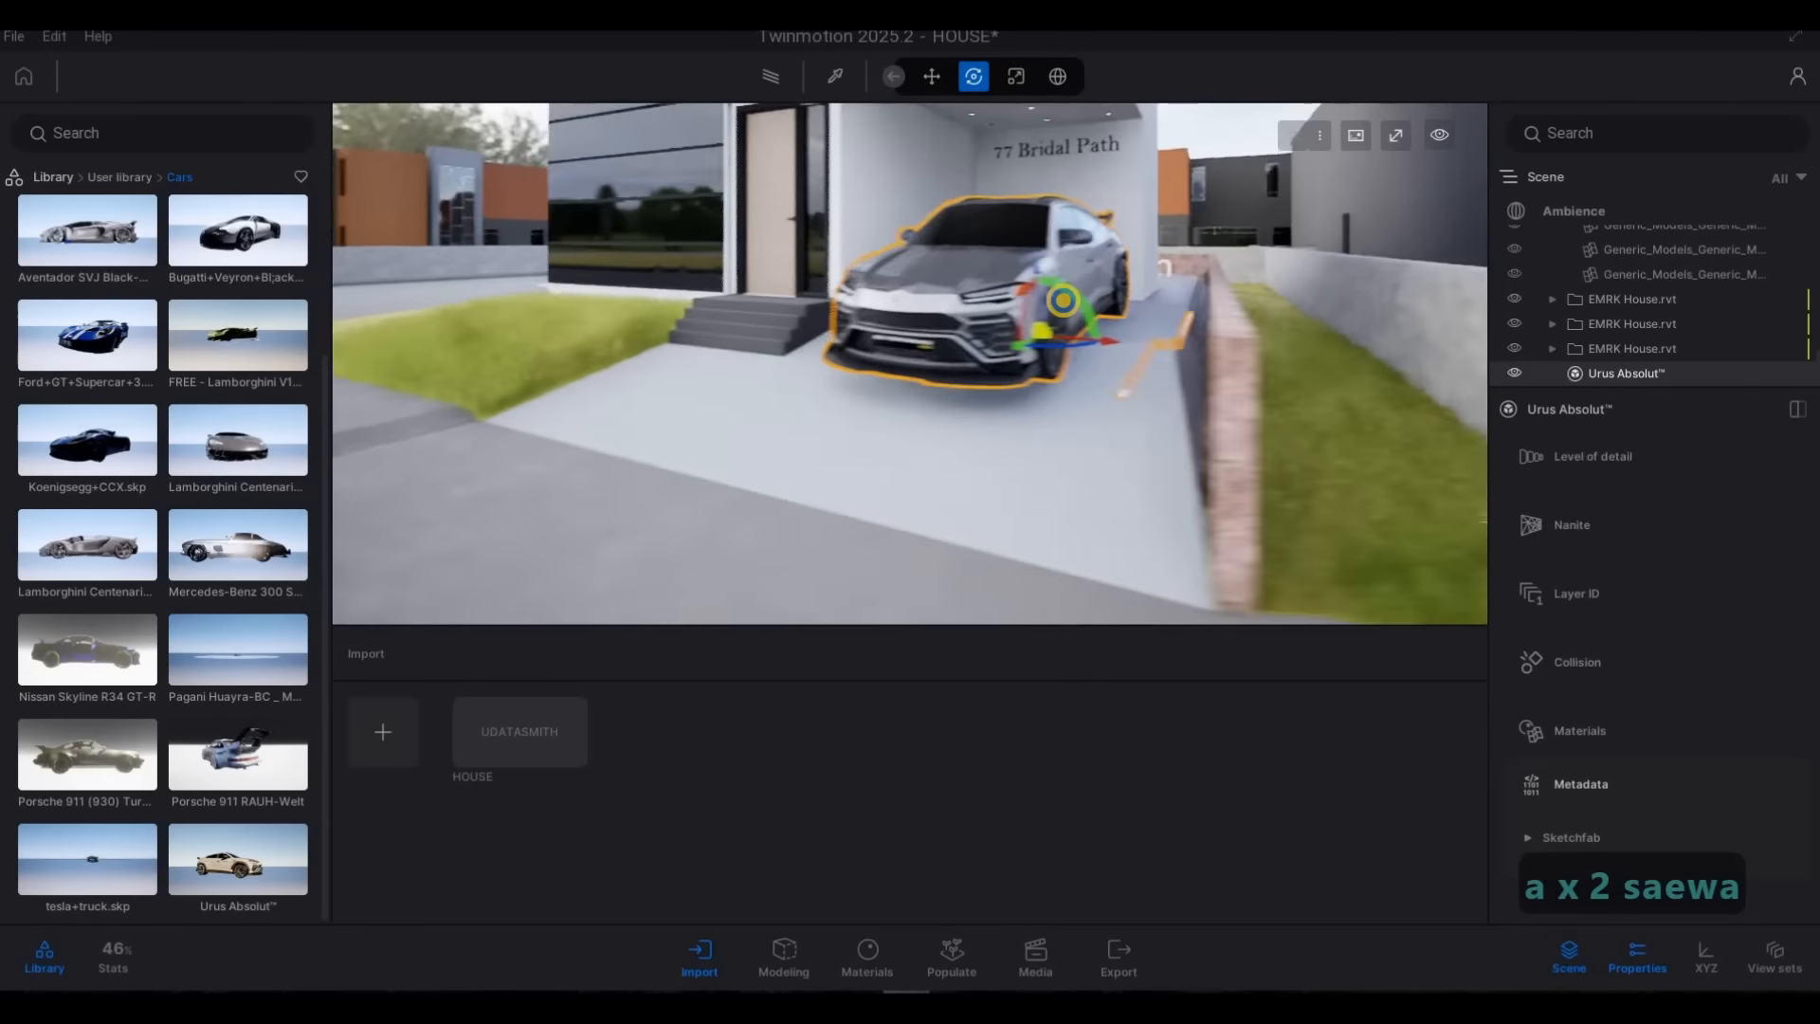
{"action": "key", "text": "d"}
{"action": "key", "text": "a"}
{"action": "key", "text": "s"}
{"action": "key", "text": "a"}
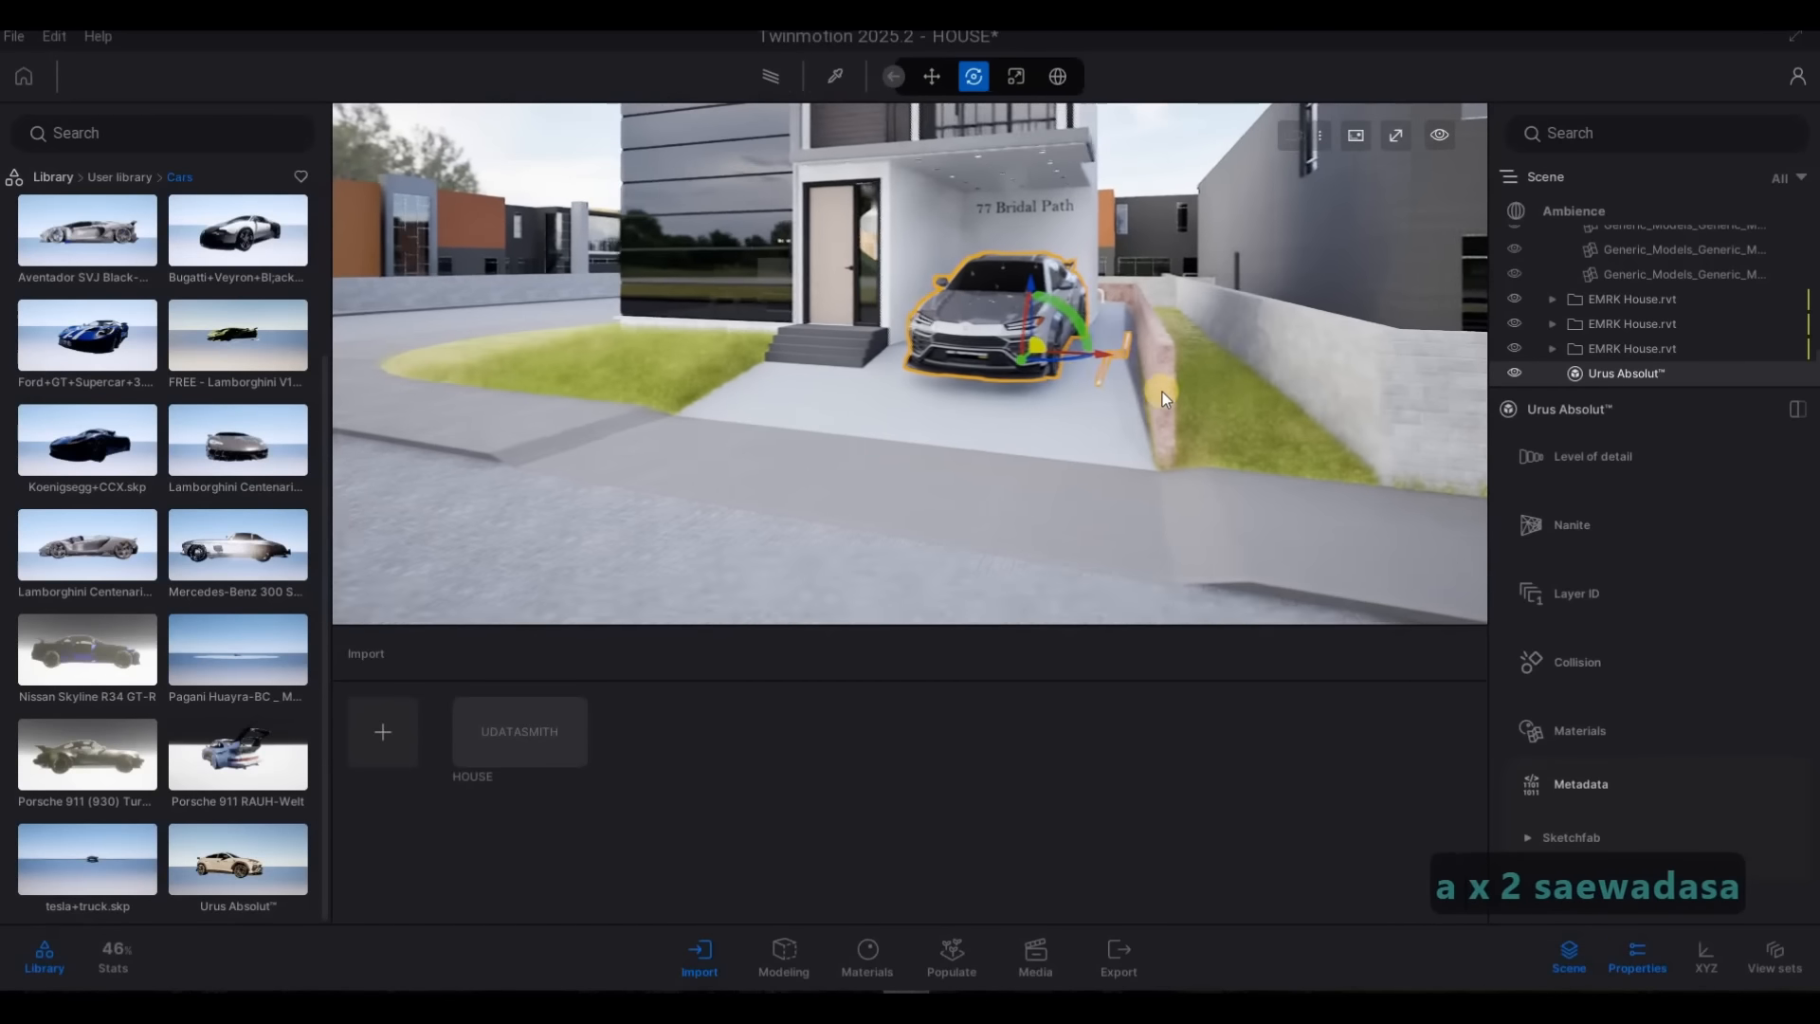
{"action": "key", "text": "w"}
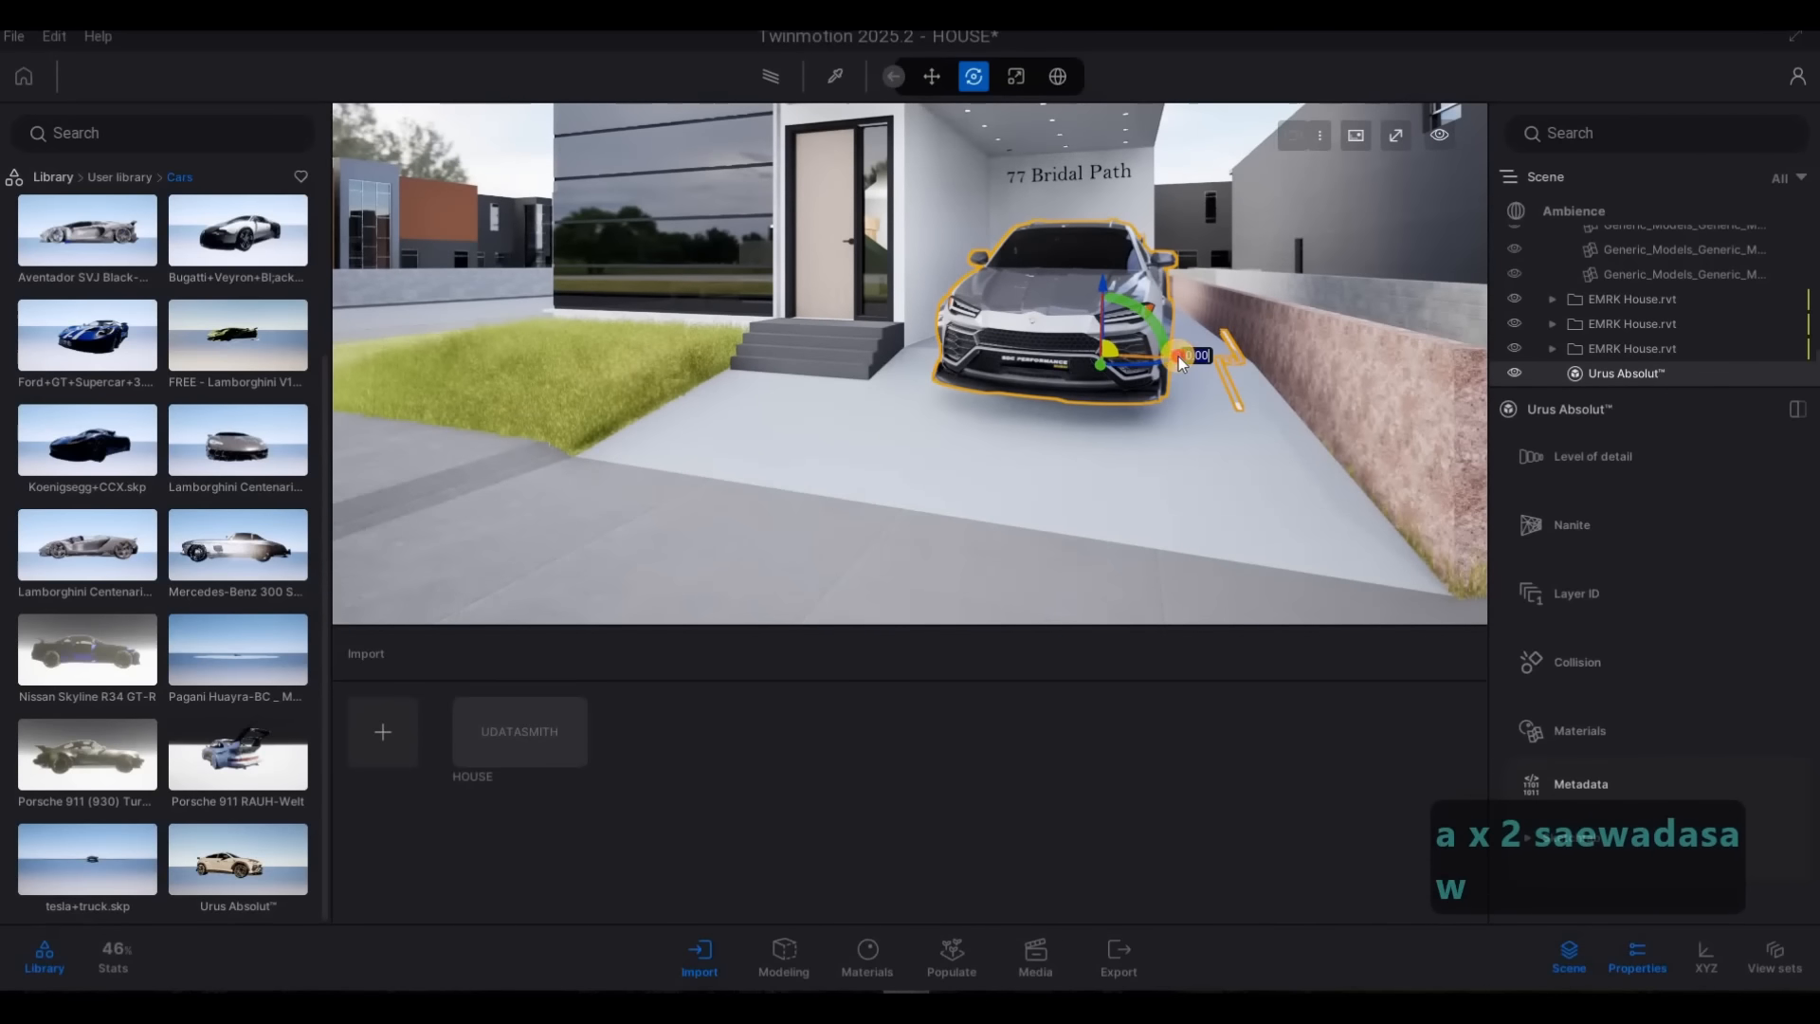
{"action": "left_click_drag", "start_coordinate": [1180, 357], "coordinate": [1176, 358]}
{"action": "key", "text": "Escape"}
{"action": "key", "text": "Escape"}
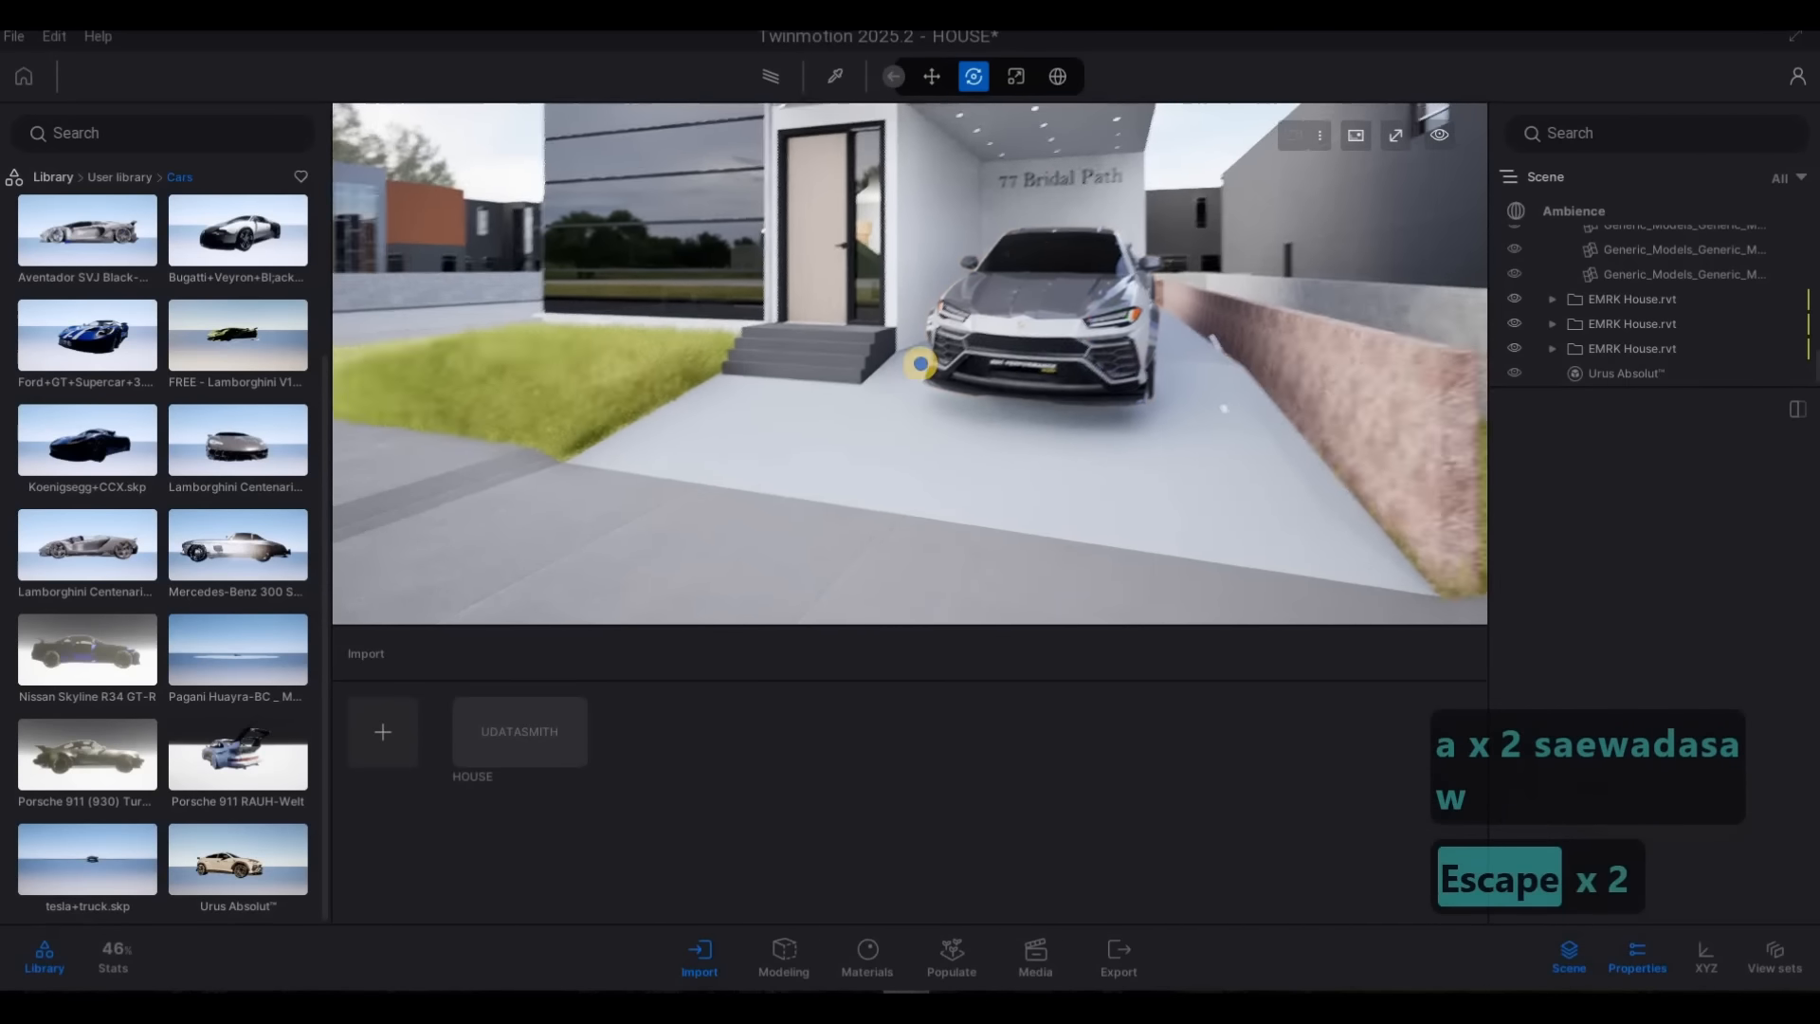
Examine the parked Urus from several sides, including the loose white strips between it and the driveway wall
{"action": "key", "text": "a"}
{"action": "key", "text": "w"}
{"action": "key", "text": "d"}
{"action": "key", "text": "w"}
{"action": "key", "text": "a"}
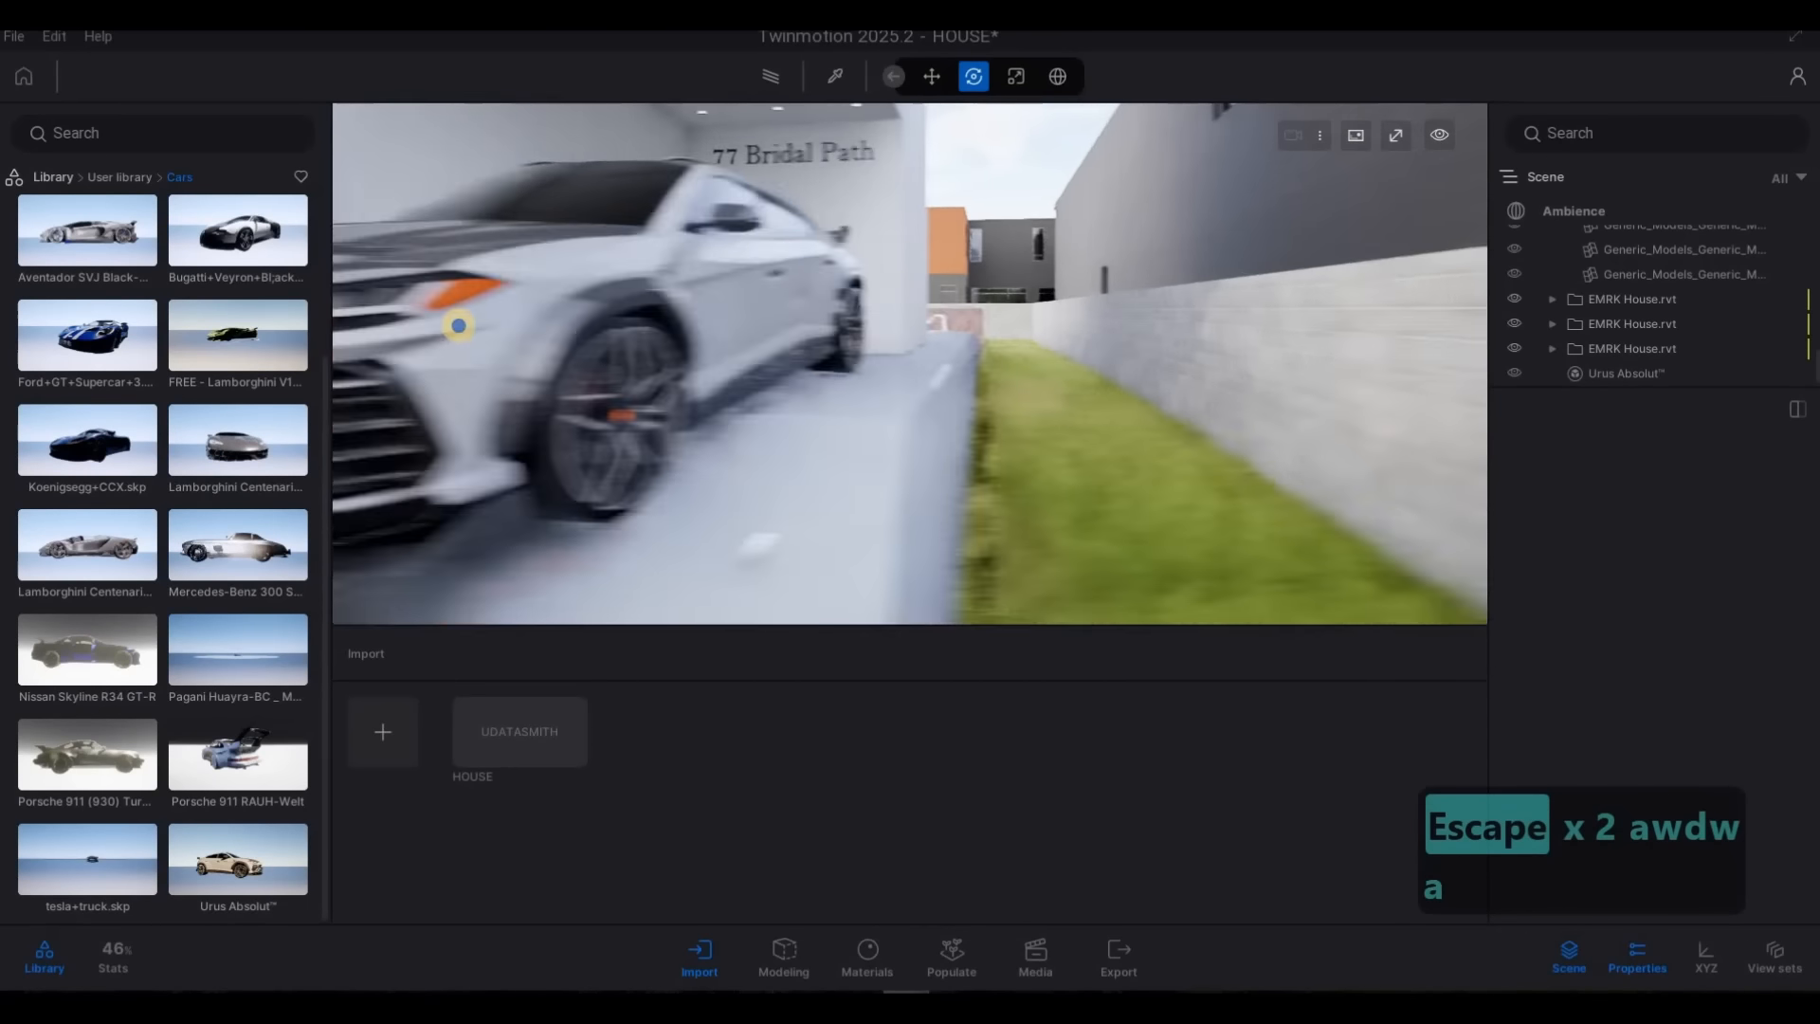
{"action": "key", "text": "w"}
{"action": "key", "text": "d"}
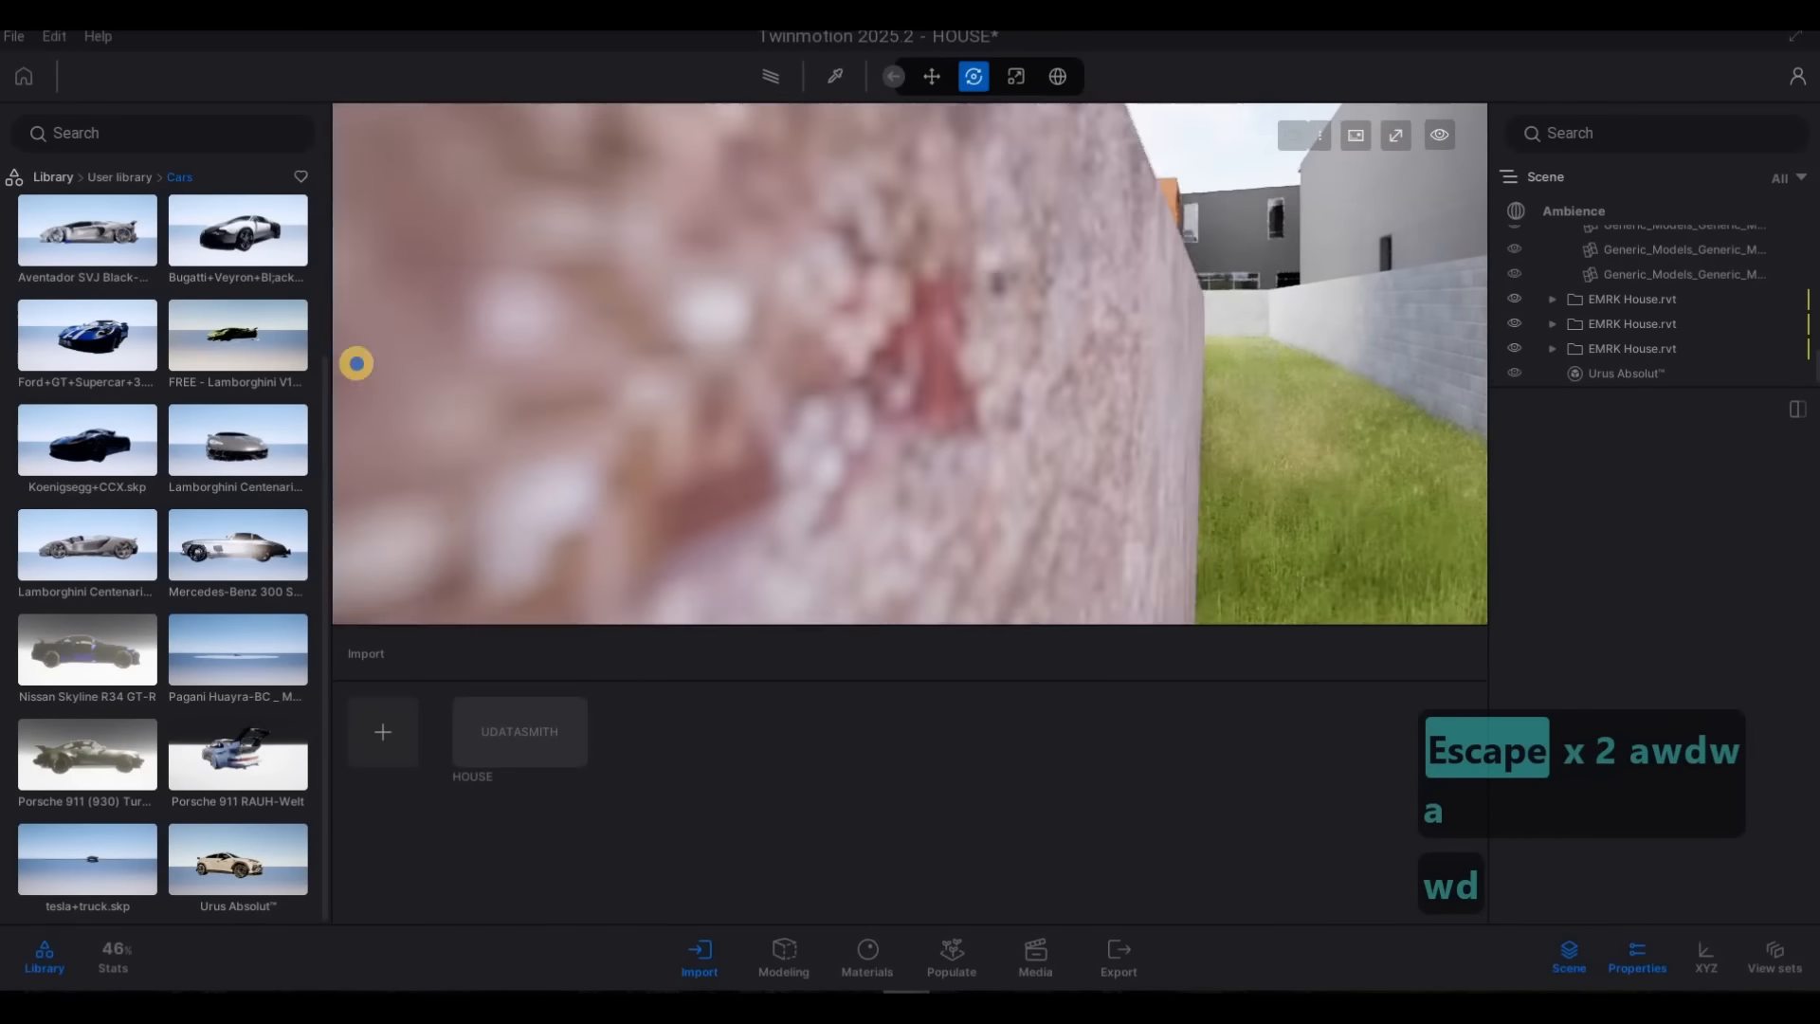
{"action": "key", "text": "a"}
{"action": "key", "text": "w"}
{"action": "key", "text": "d"}
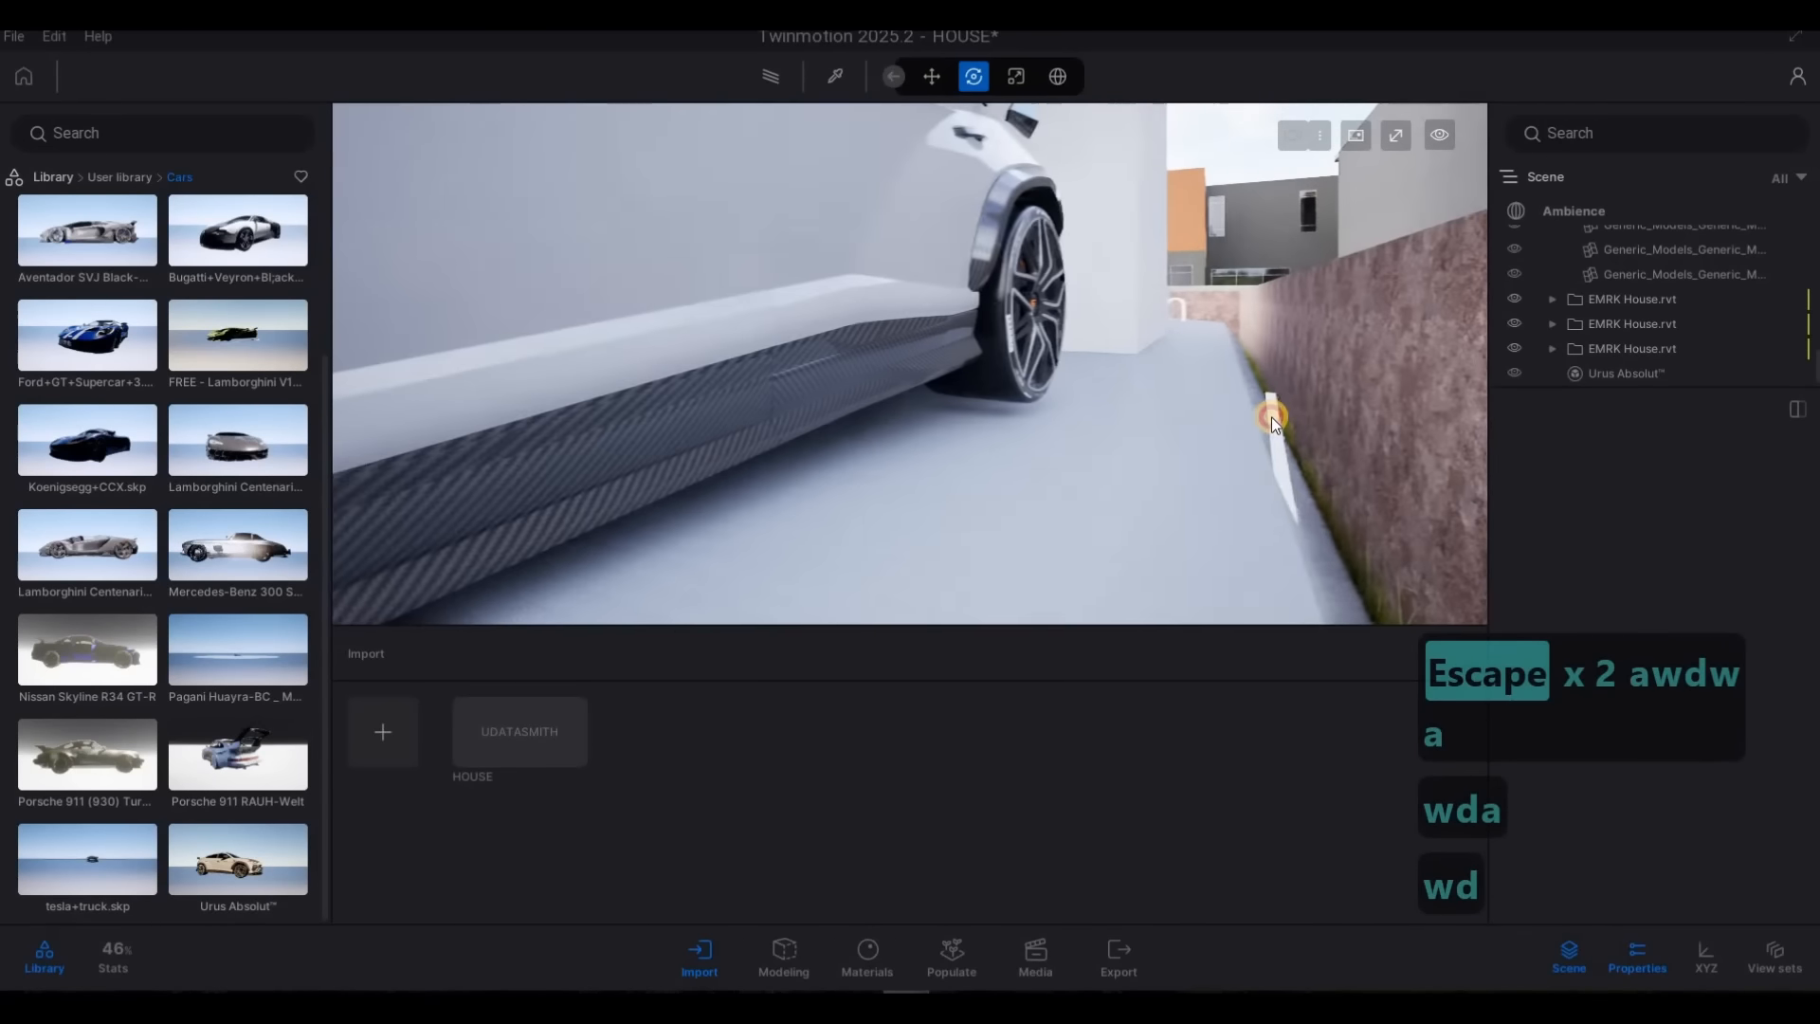
{"action": "left_click", "coordinate": [1184, 415]}
{"action": "key", "text": "s"}
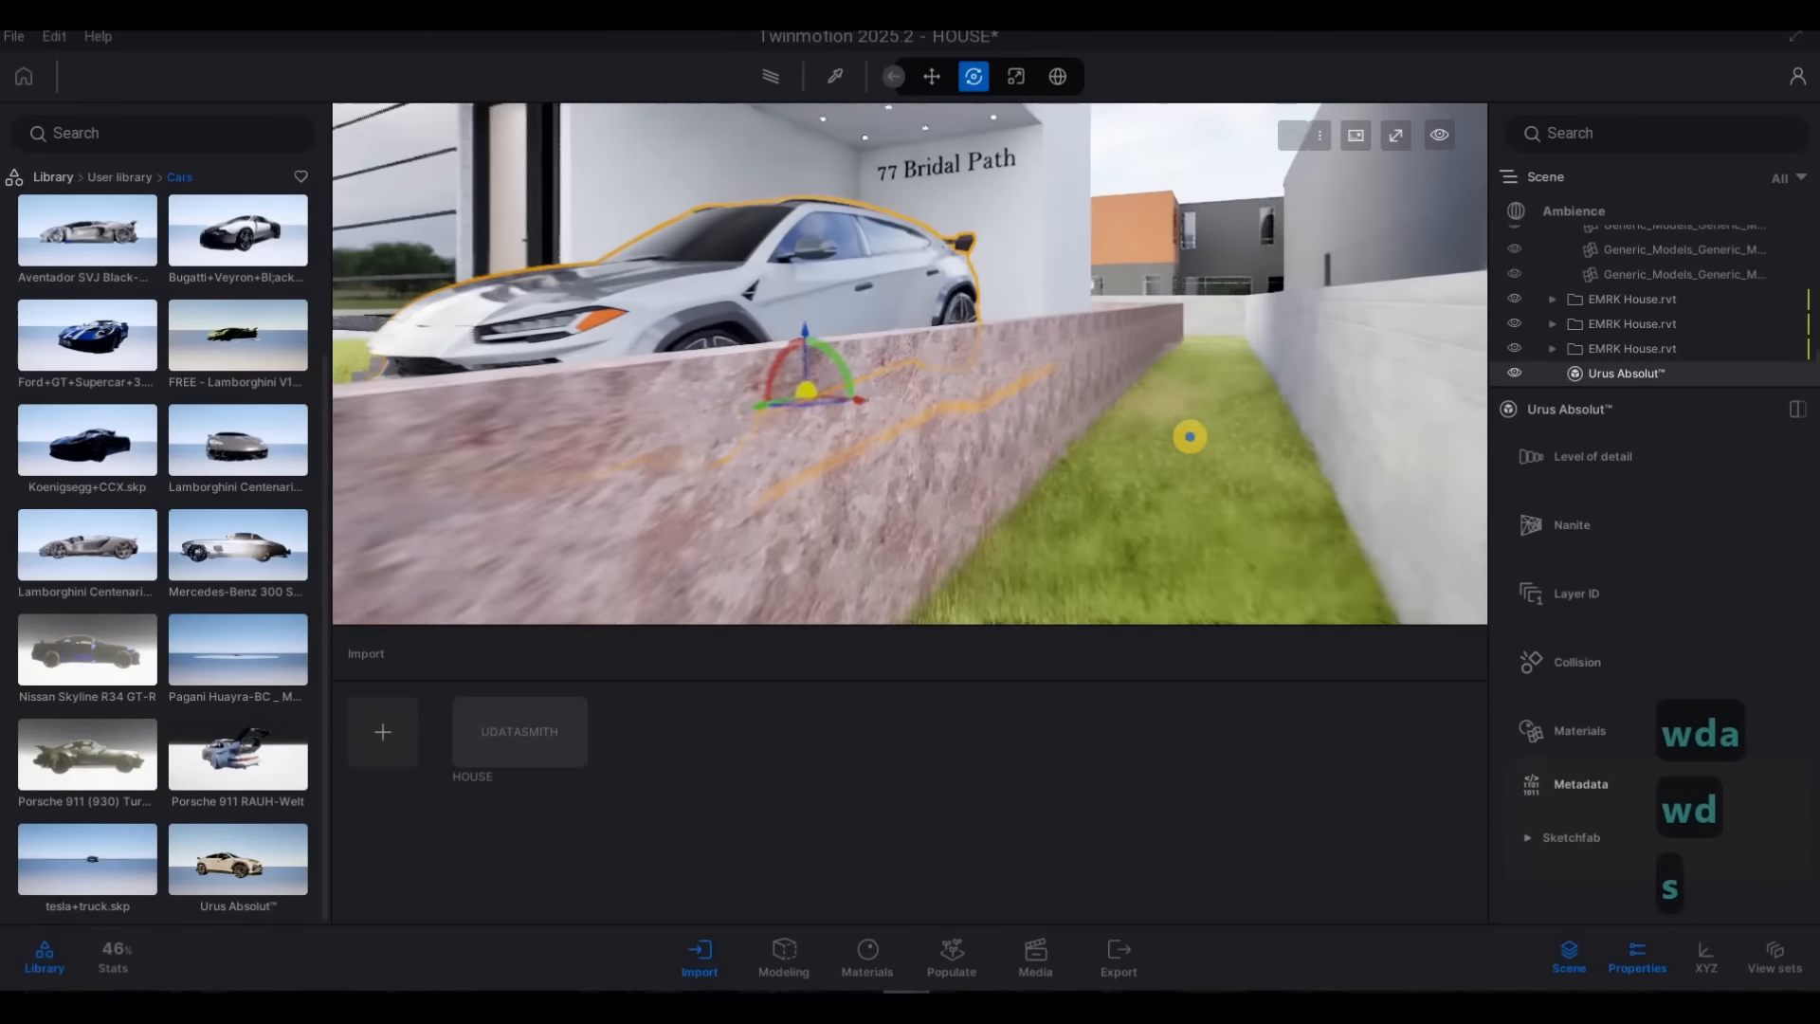
{"action": "key", "text": "a"}
{"action": "key", "text": "w"}
{"action": "key", "text": "d"}
{"action": "key", "text": "s"}
{"action": "key", "text": "a"}
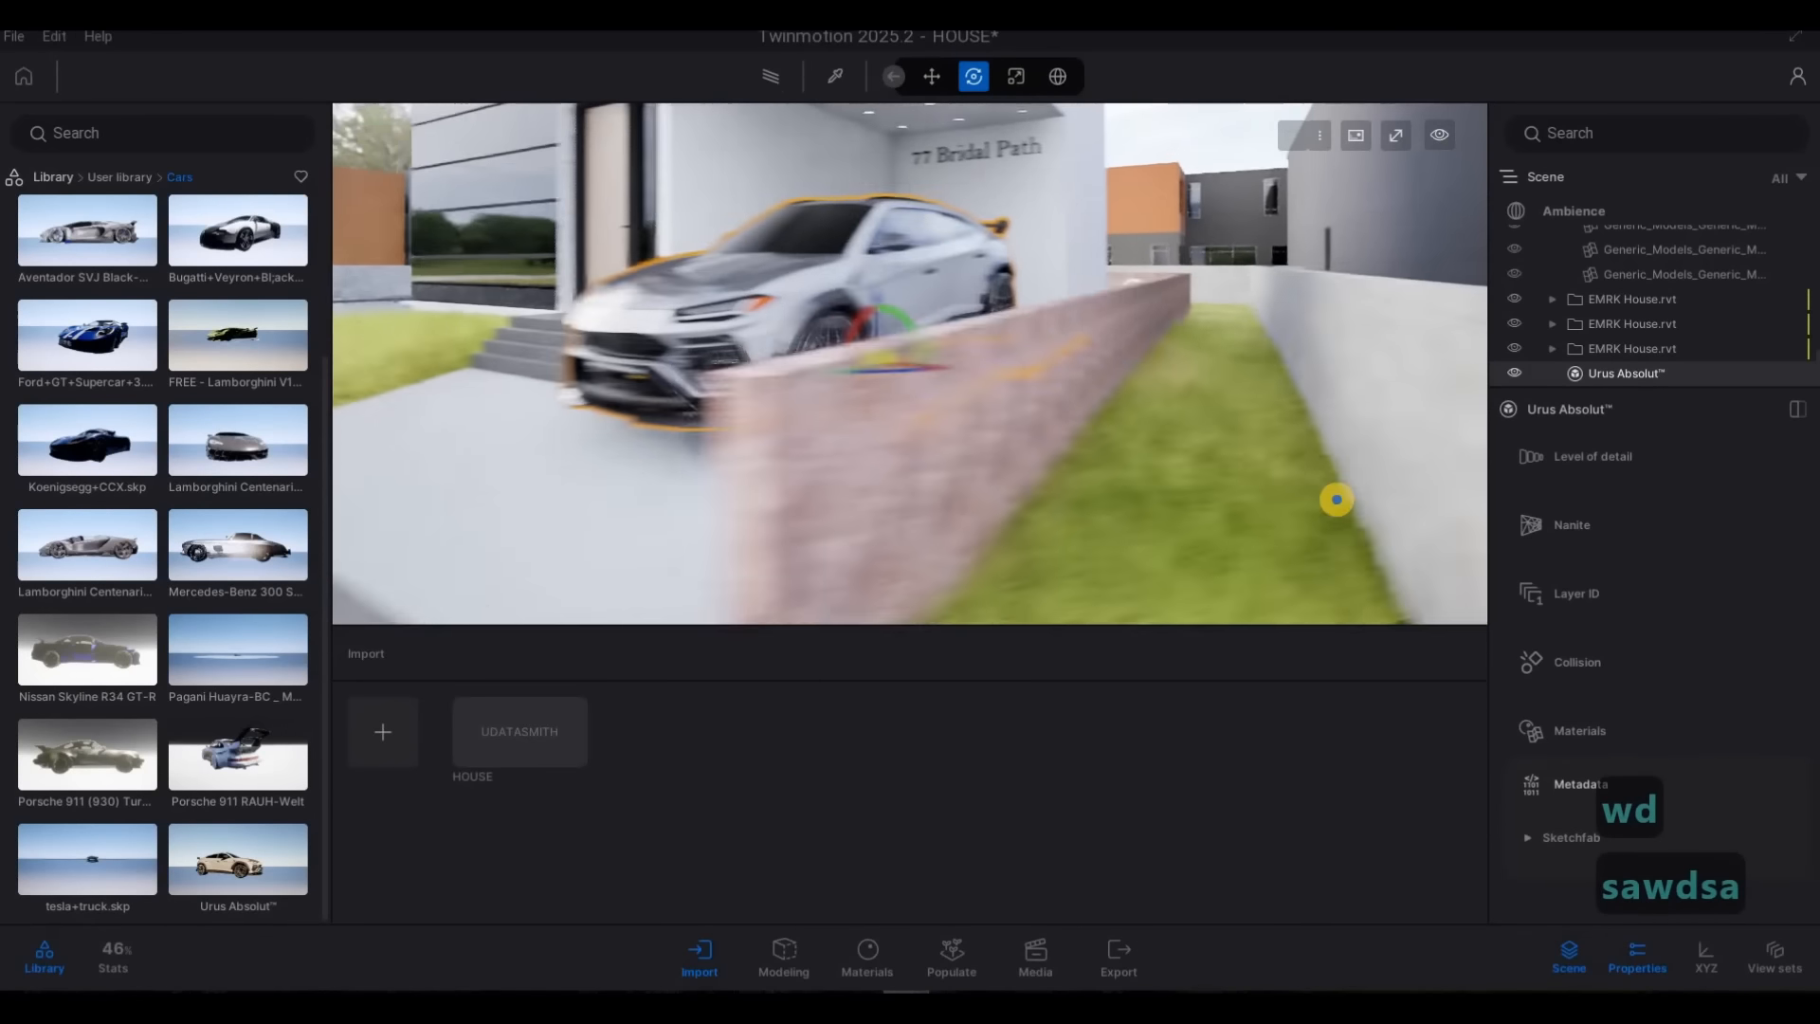
{"action": "key", "text": "d"}
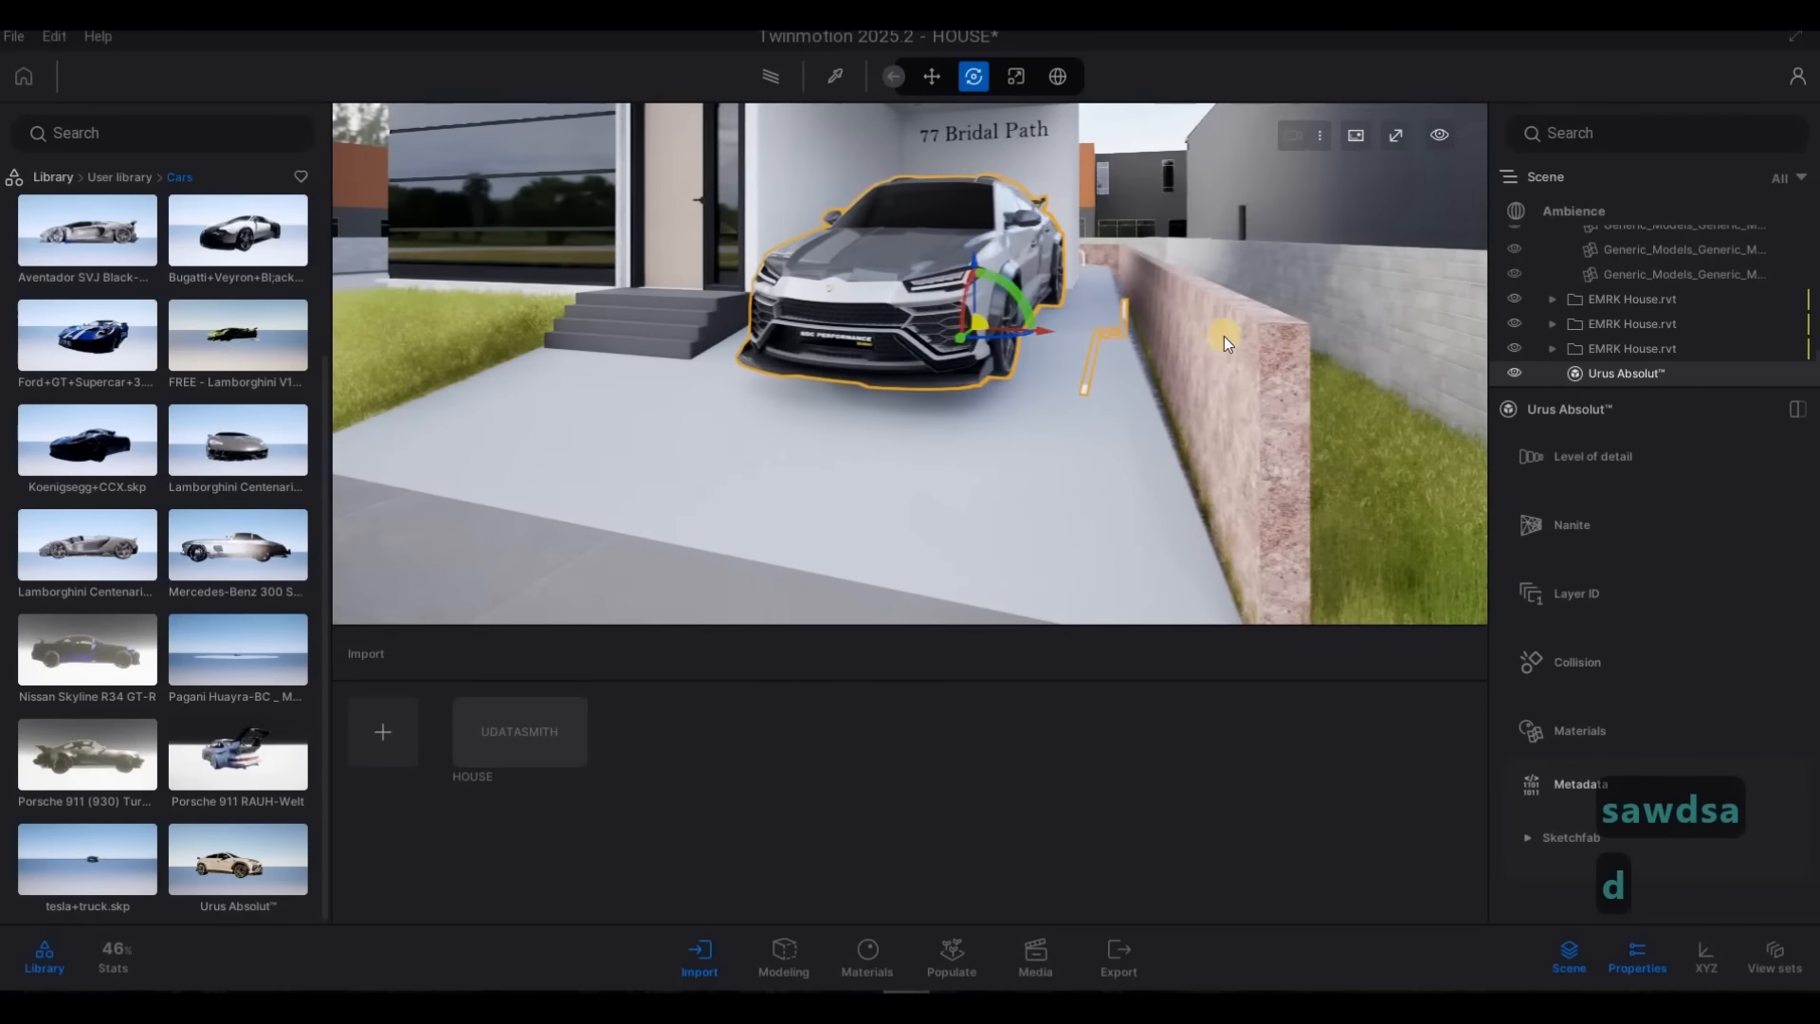
{"action": "key", "text": "Escape"}
{"action": "key", "text": "Escape"}
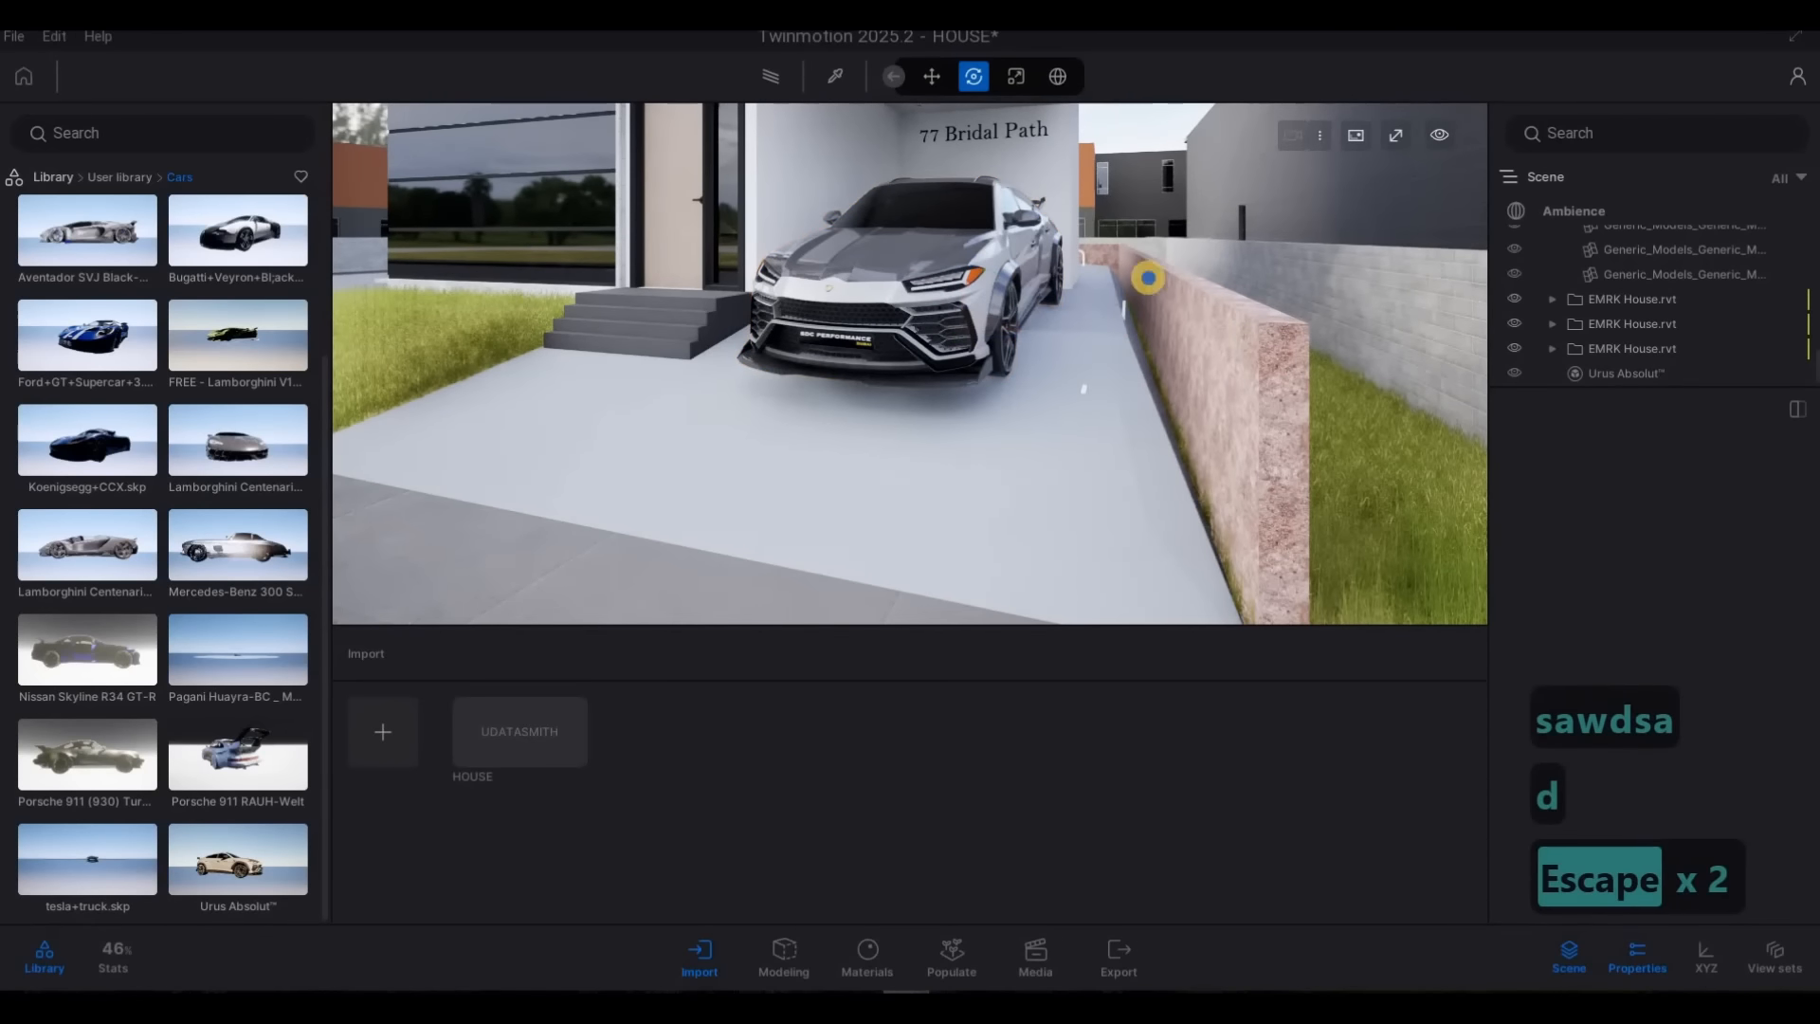
{"action": "key", "text": "a"}
{"action": "key", "text": "s"}
{"action": "key", "text": "d"}
{"action": "key", "text": "w"}
{"action": "key", "text": "d"}
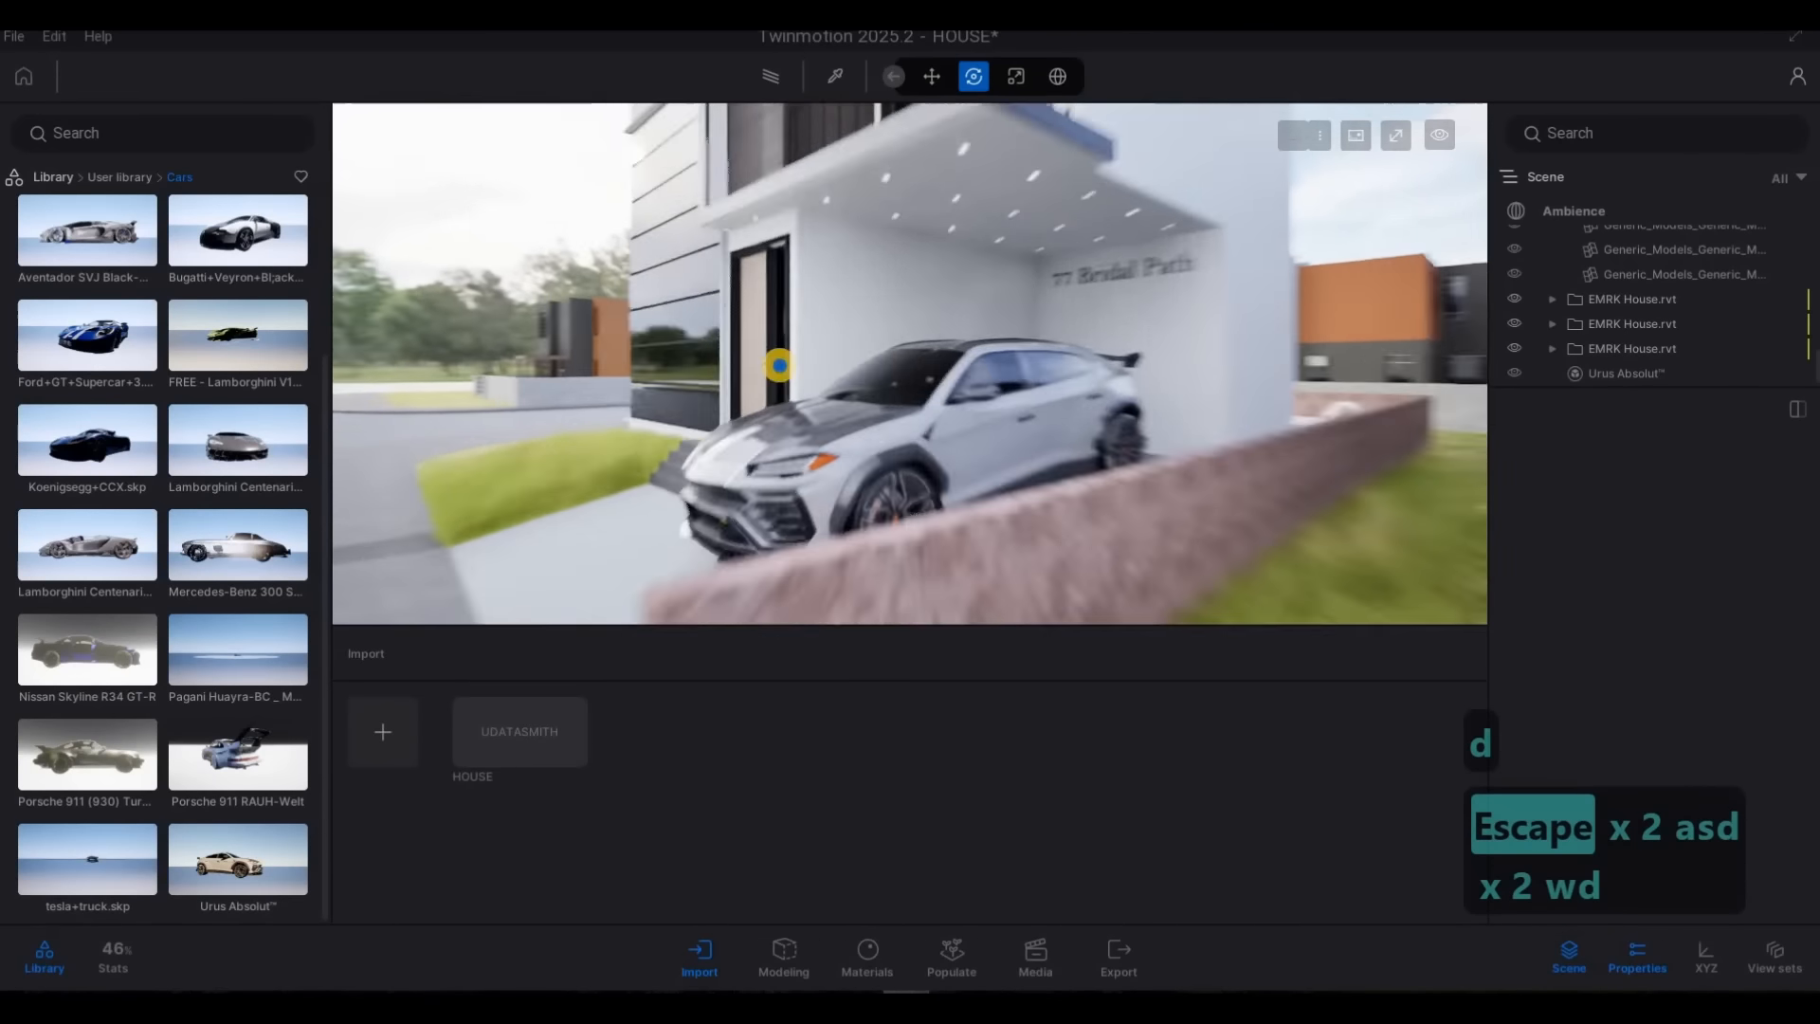
Apply the Pool 01 water material to the surface of the backyard swimming pool
{"action": "key", "text": "s"}
{"action": "key", "text": "a"}
{"action": "key", "text": "w"}
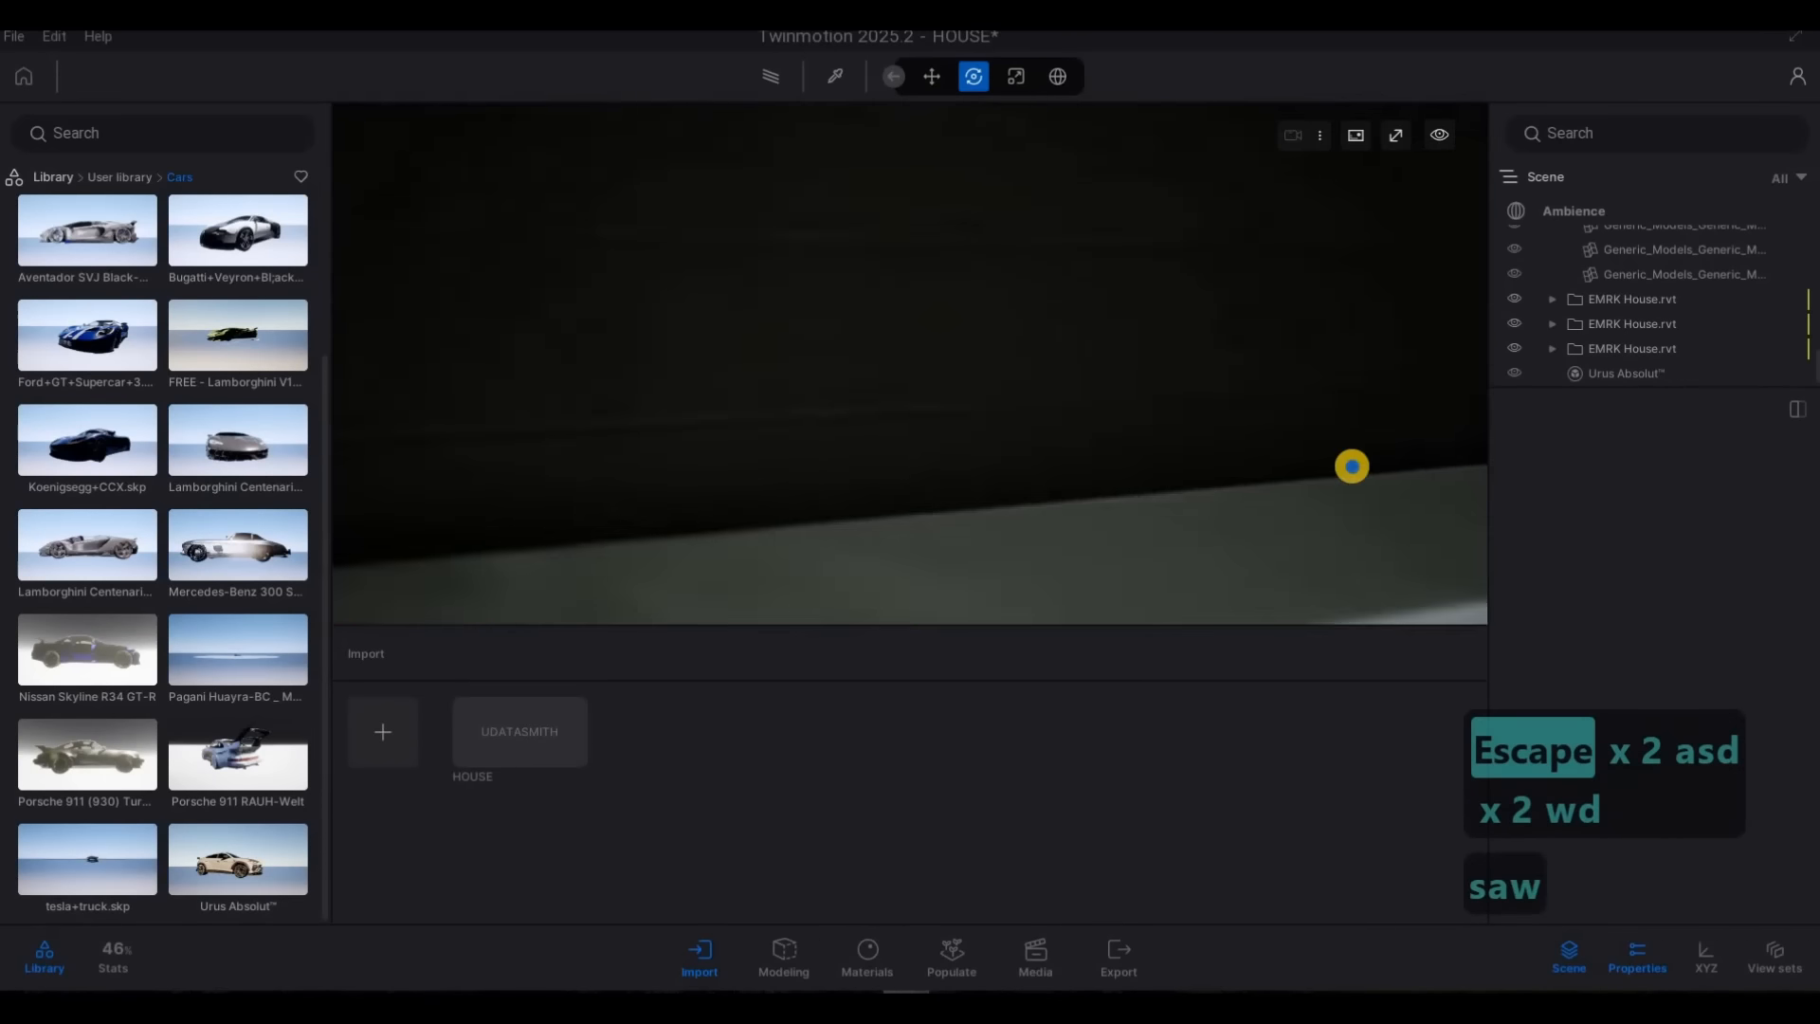
{"action": "key", "text": "w"}
{"action": "key", "text": "q"}
{"action": "key", "text": "w"}
{"action": "key", "text": "w"}
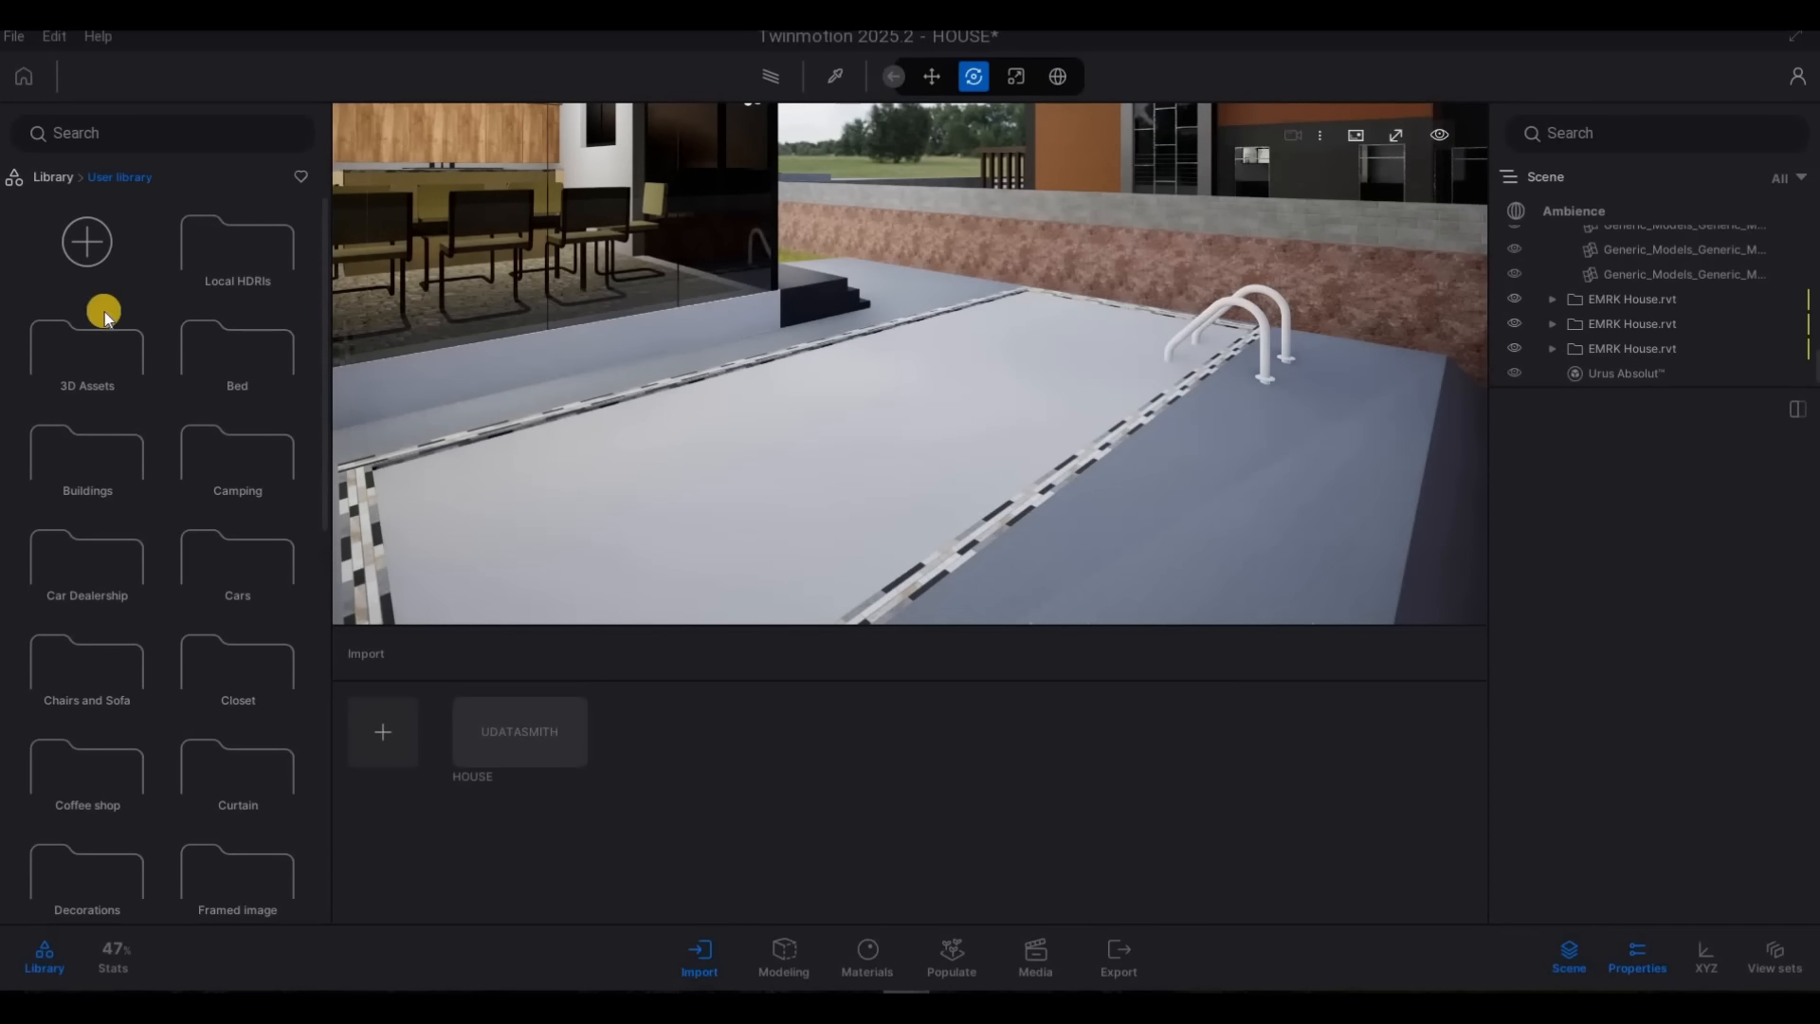
{"action": "left_click", "coordinate": [81, 270]}
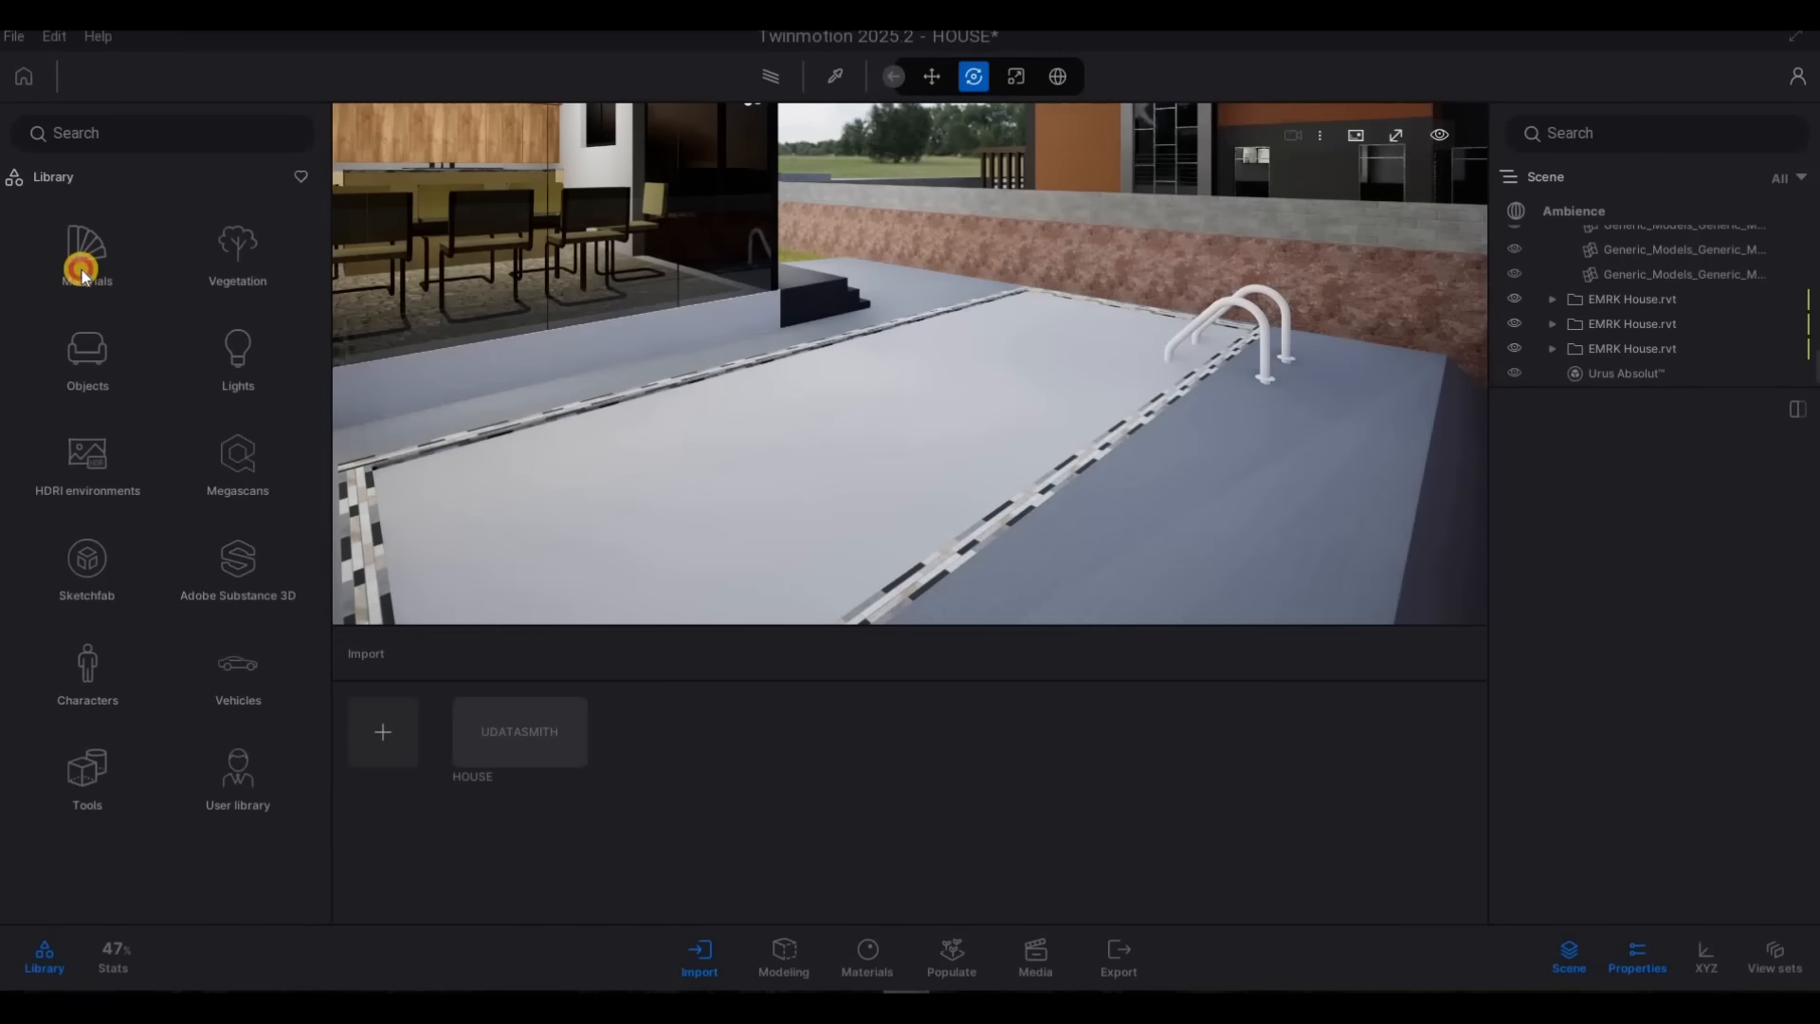
{"action": "scroll", "coordinate": [167, 585], "scroll_direction": "down", "scroll_amount": 5}
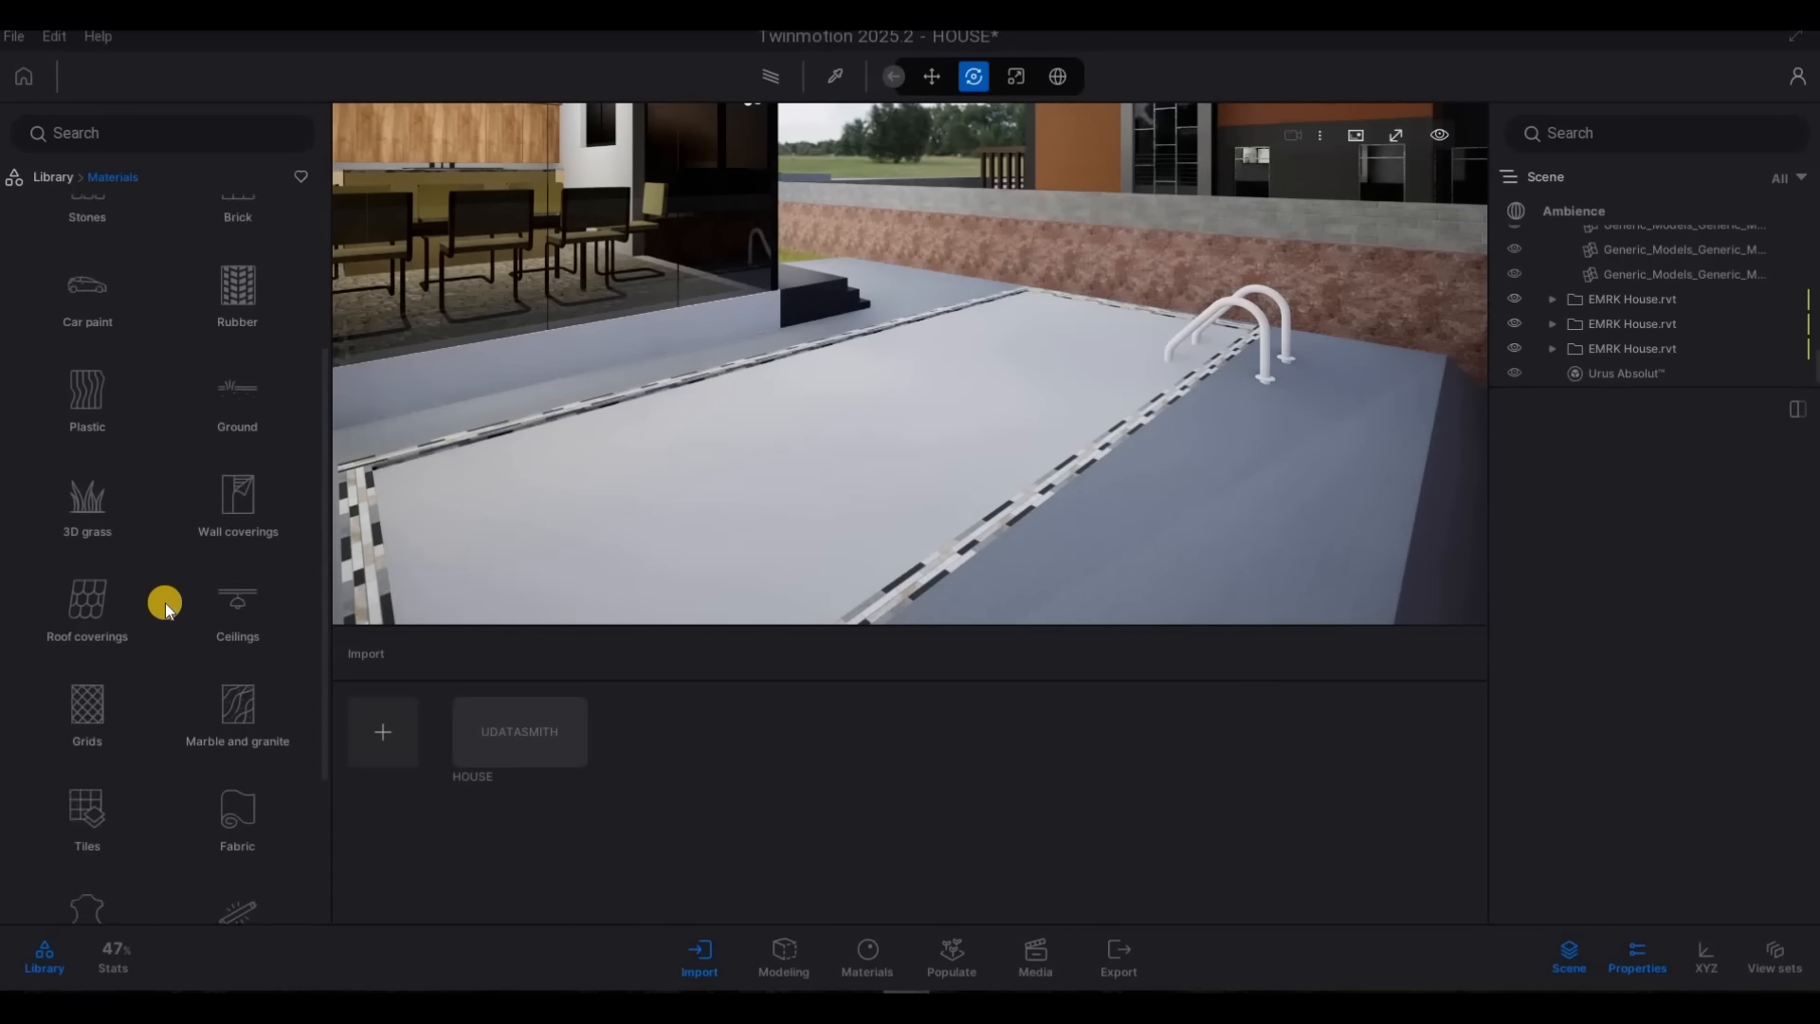
{"action": "scroll", "coordinate": [167, 648], "scroll_direction": "down", "scroll_amount": 3}
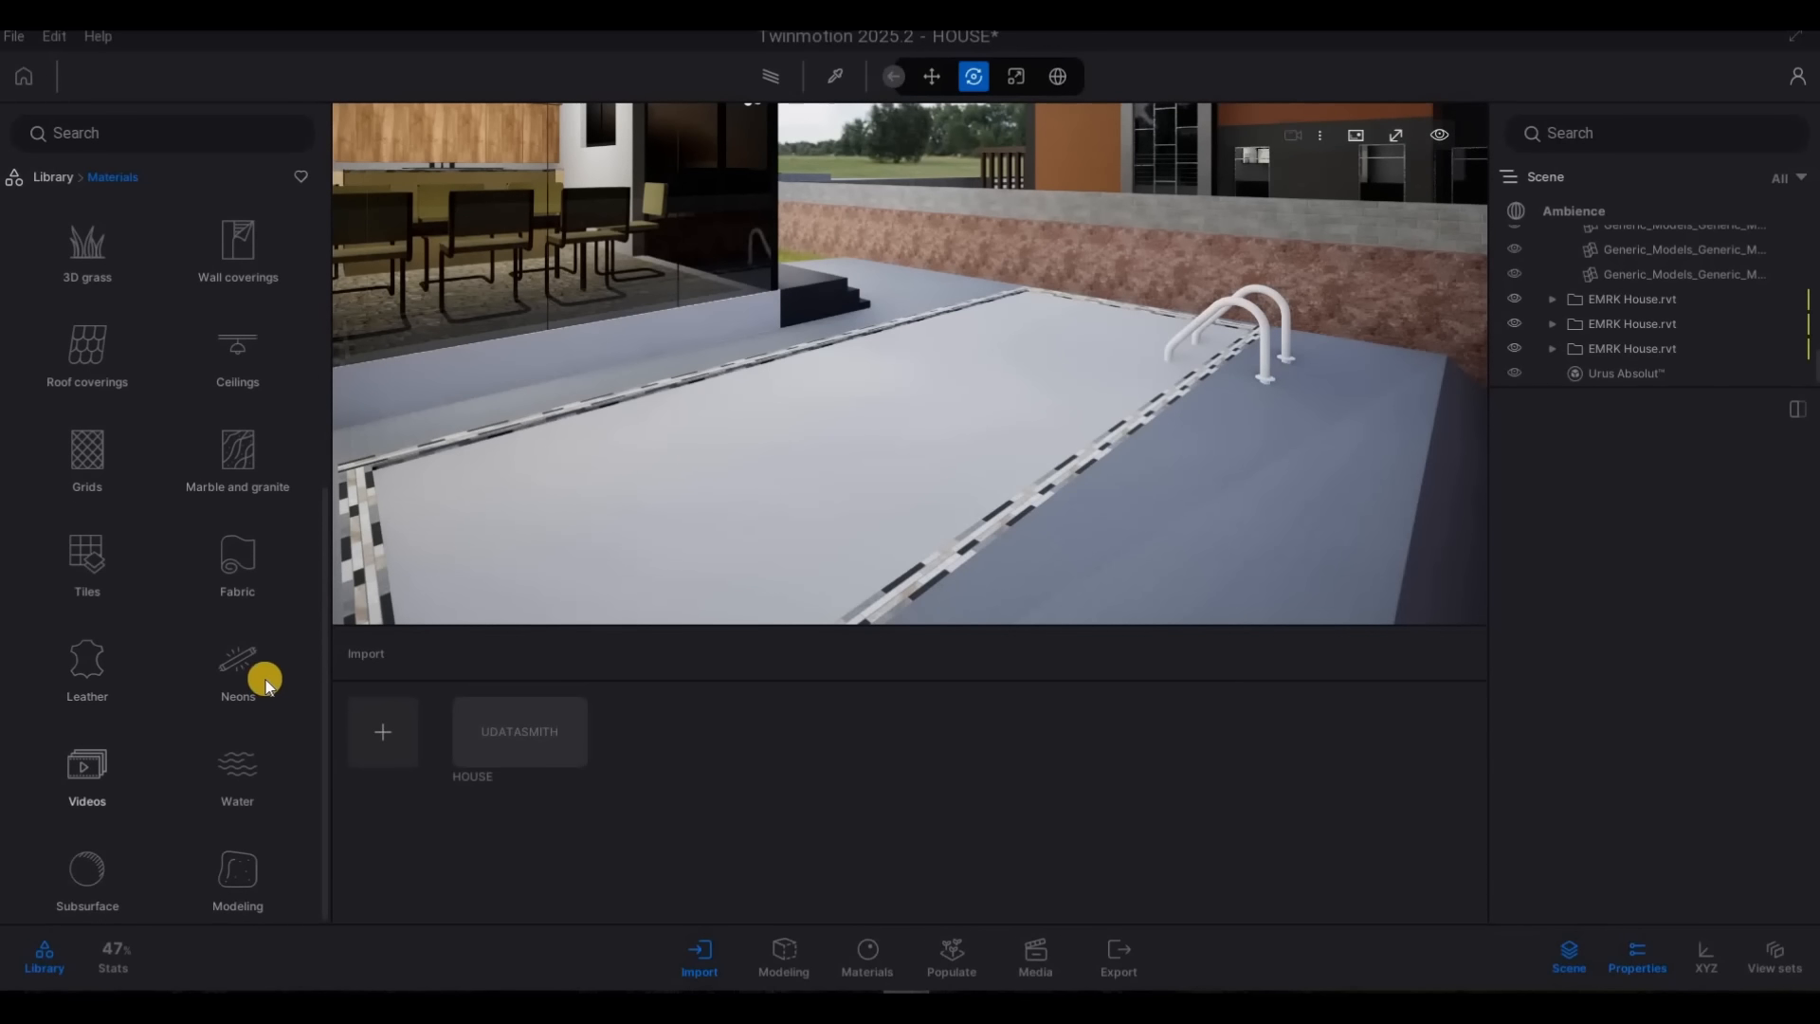
{"action": "left_click_drag", "start_coordinate": [106, 275], "coordinate": [947, 455]}
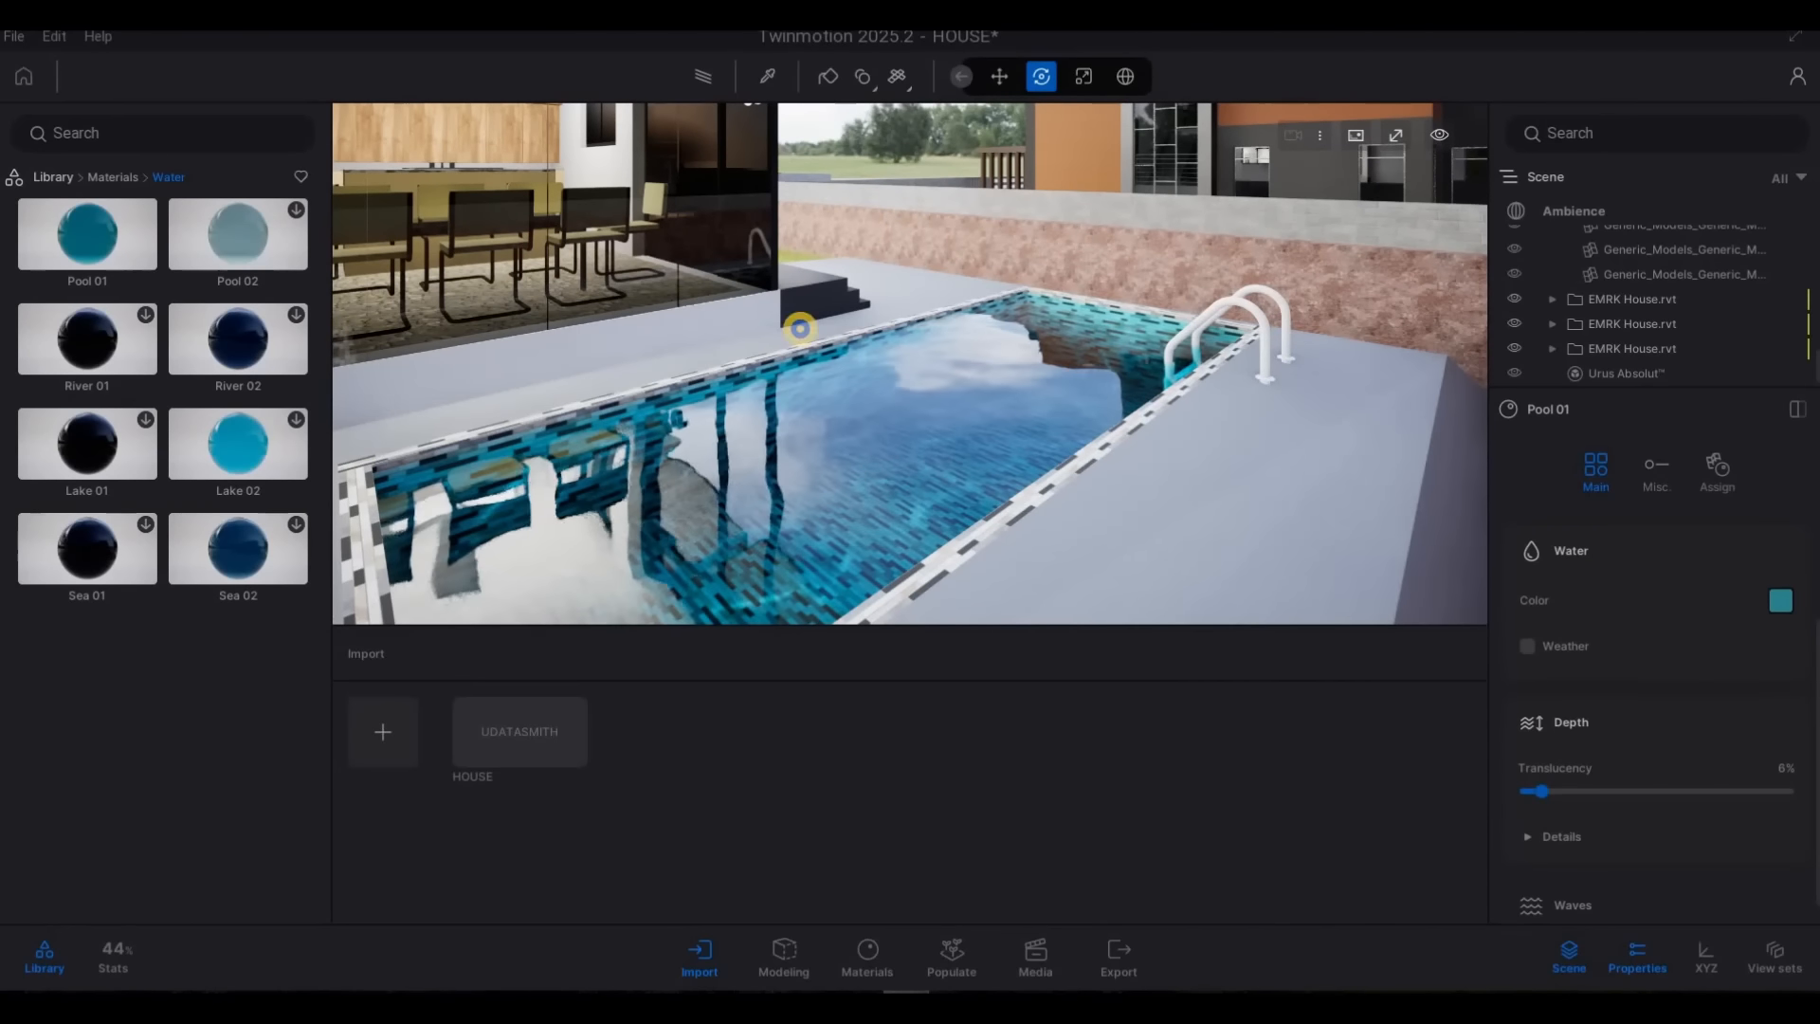
Examine the pool's water, reflections and tiled edge from different angles
{"action": "right_click_drag", "start_coordinate": [800, 325], "coordinate": [784, 76]}
{"action": "key", "text": "d"}
{"action": "key", "text": "d"}
{"action": "key", "text": "w"}
{"action": "key", "text": "a"}
{"action": "key", "text": "a"}
{"action": "key", "text": "d"}
{"action": "key", "text": "a"}
{"action": "key", "text": "d"}
{"action": "key", "text": "a"}
{"action": "key", "text": "w"}
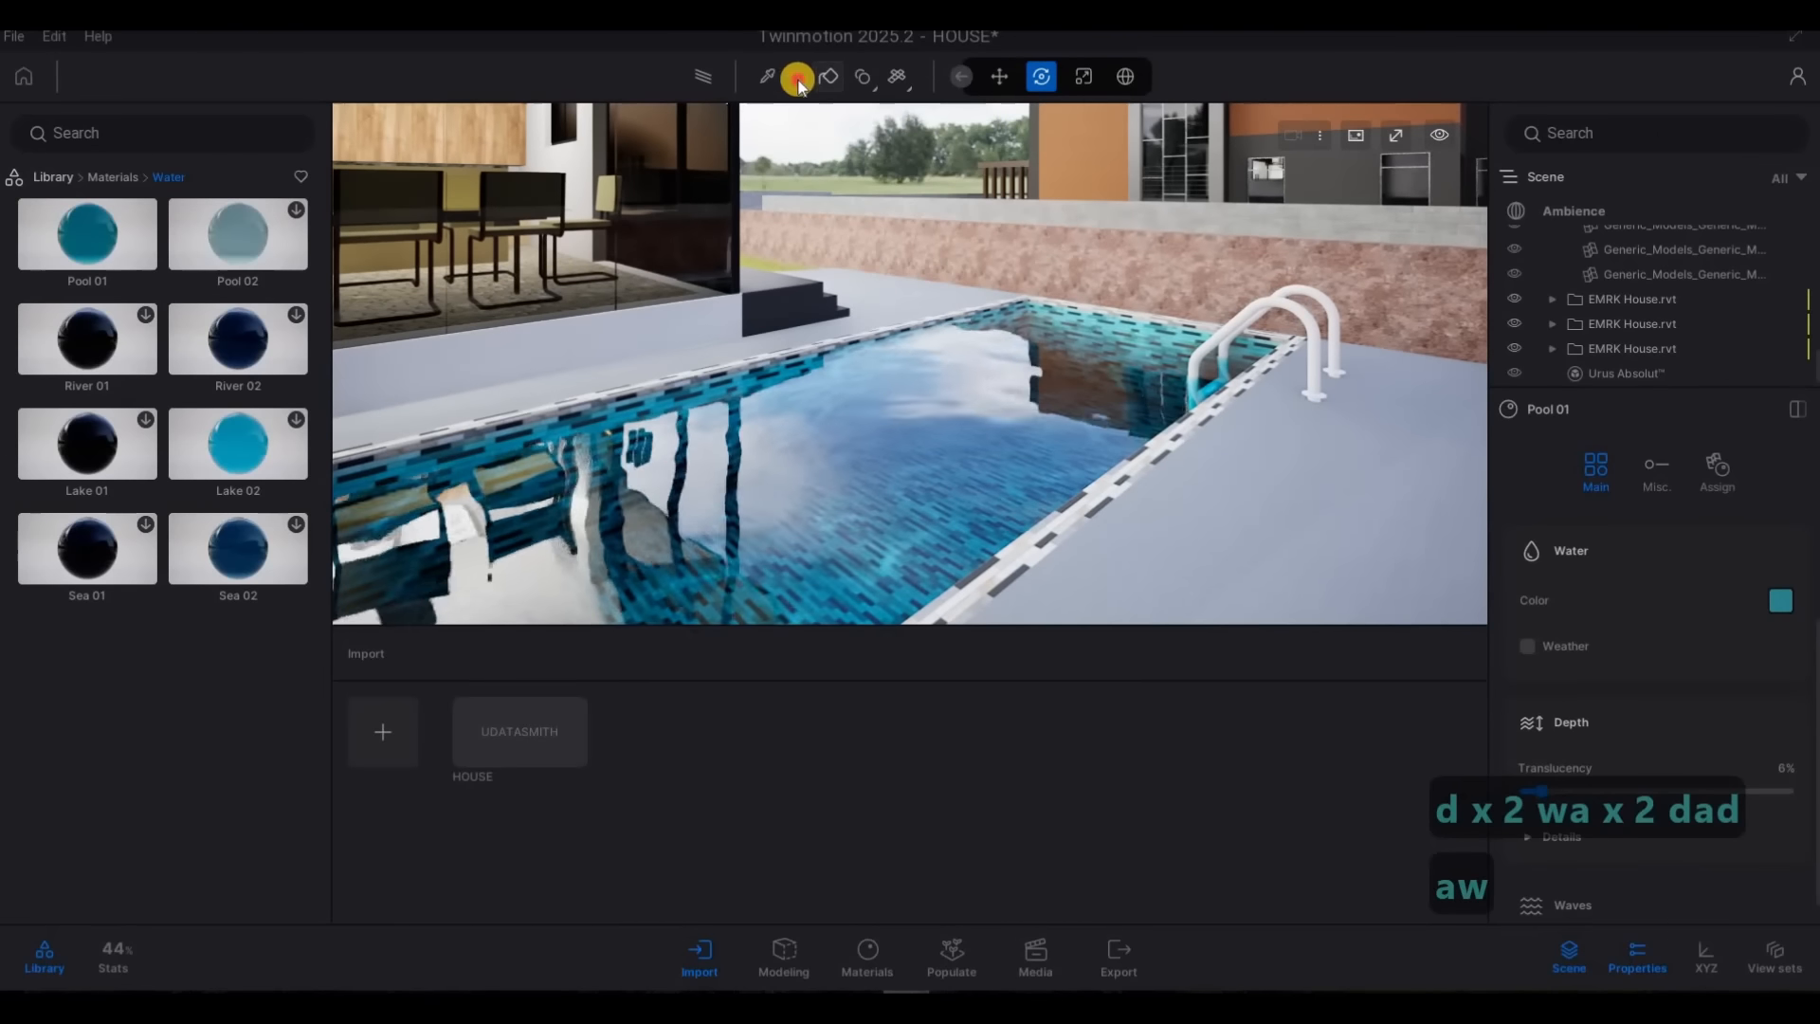
Sample the polished stainless steel material of the pool ladder and set its Metallic intensity to 84%
{"action": "left_click", "coordinate": [768, 76]}
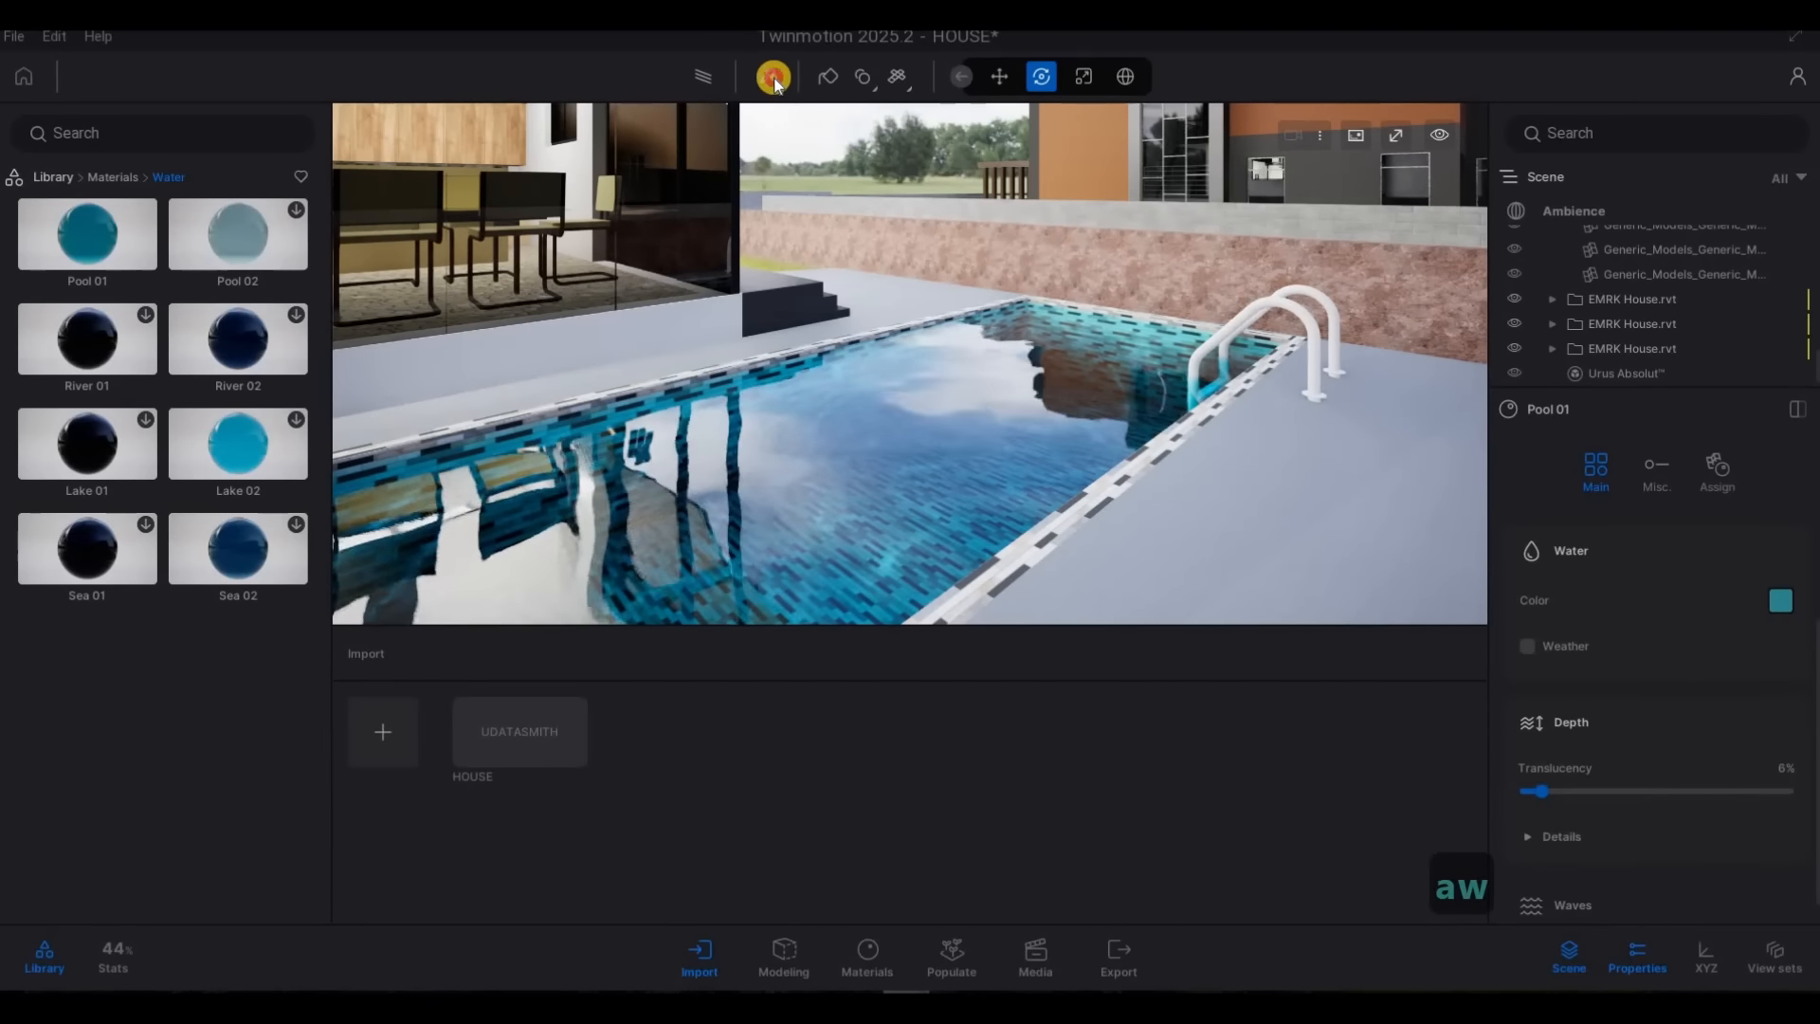
{"action": "left_click", "coordinate": [1251, 305]}
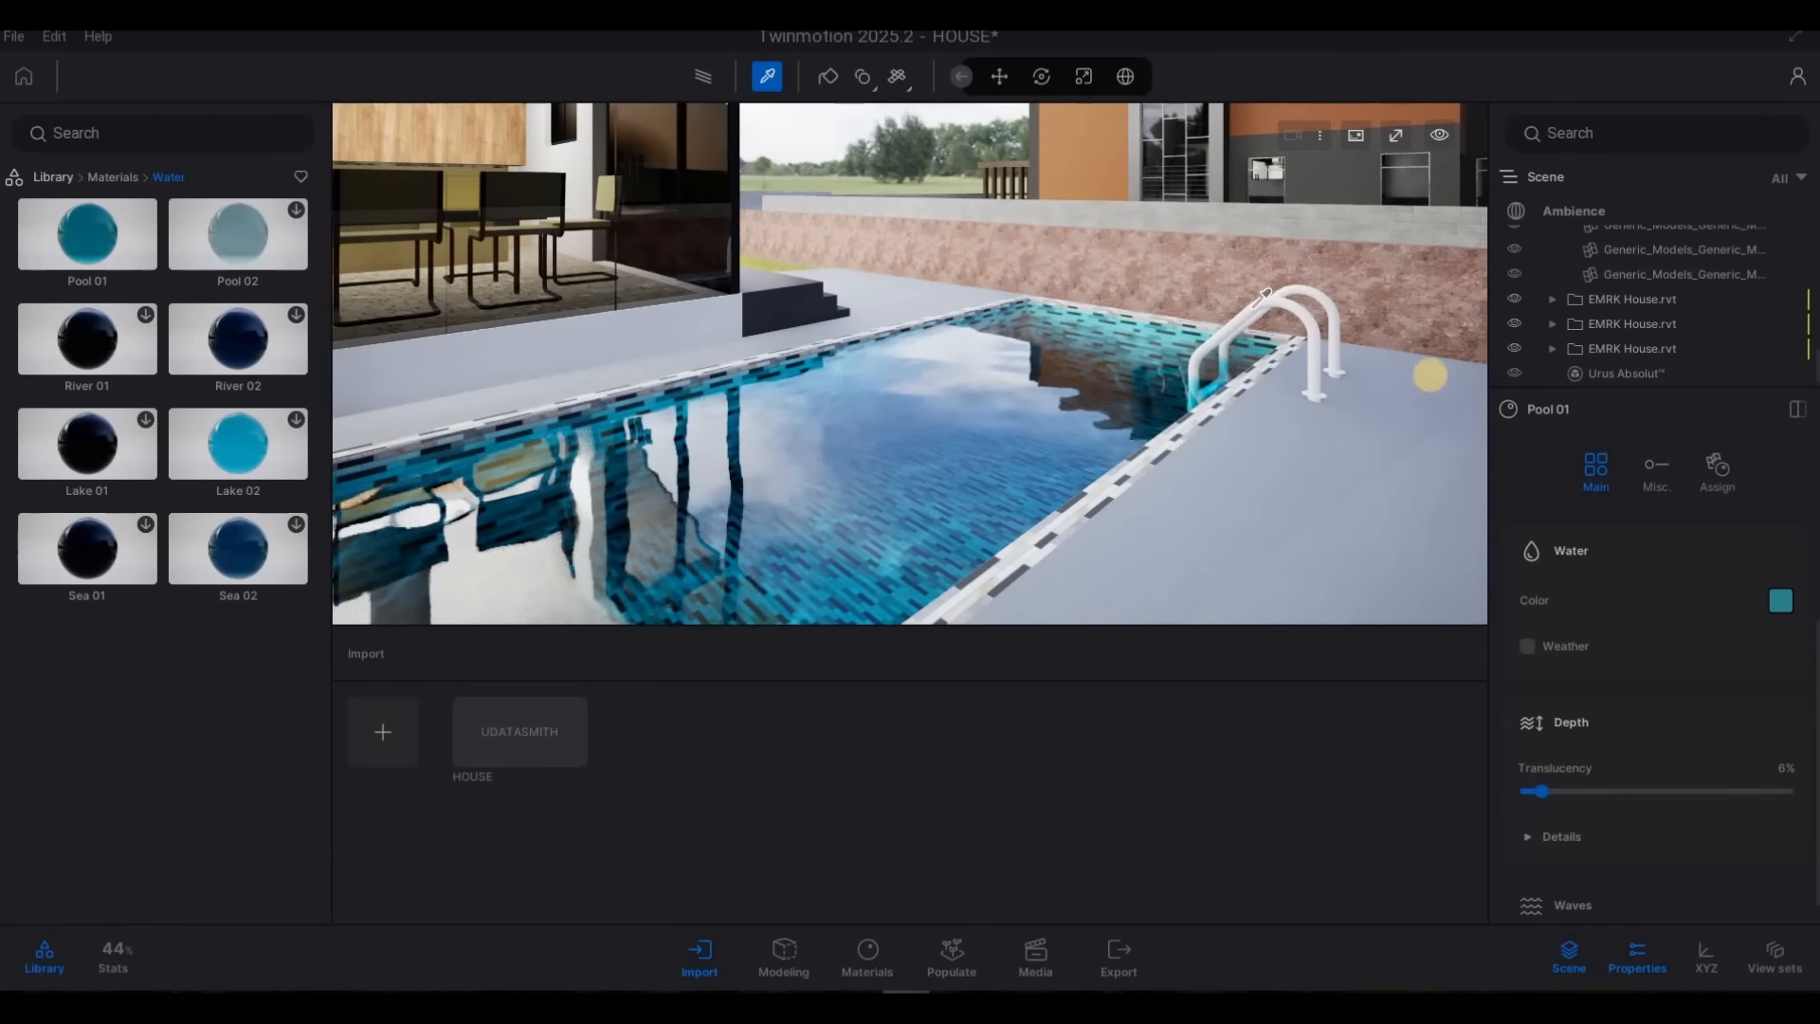
{"action": "scroll", "coordinate": [1635, 709], "scroll_direction": "down", "scroll_amount": 3}
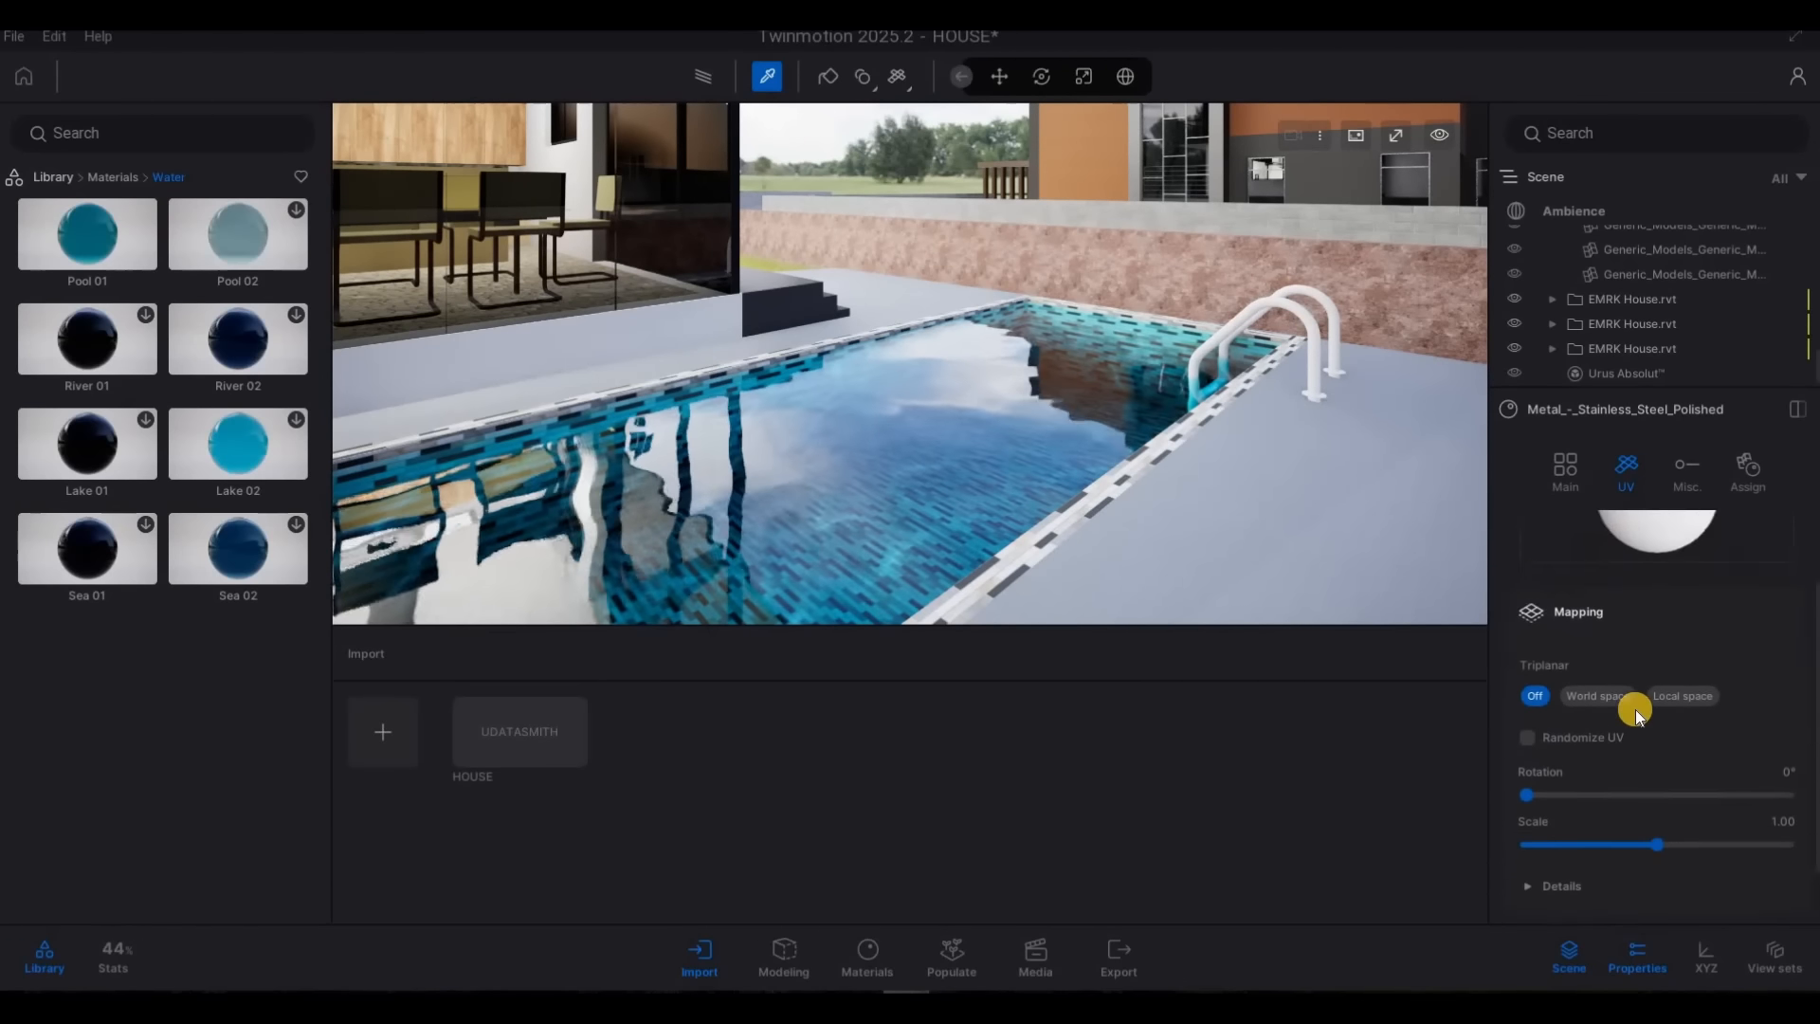
{"action": "left_click", "coordinate": [1652, 790]}
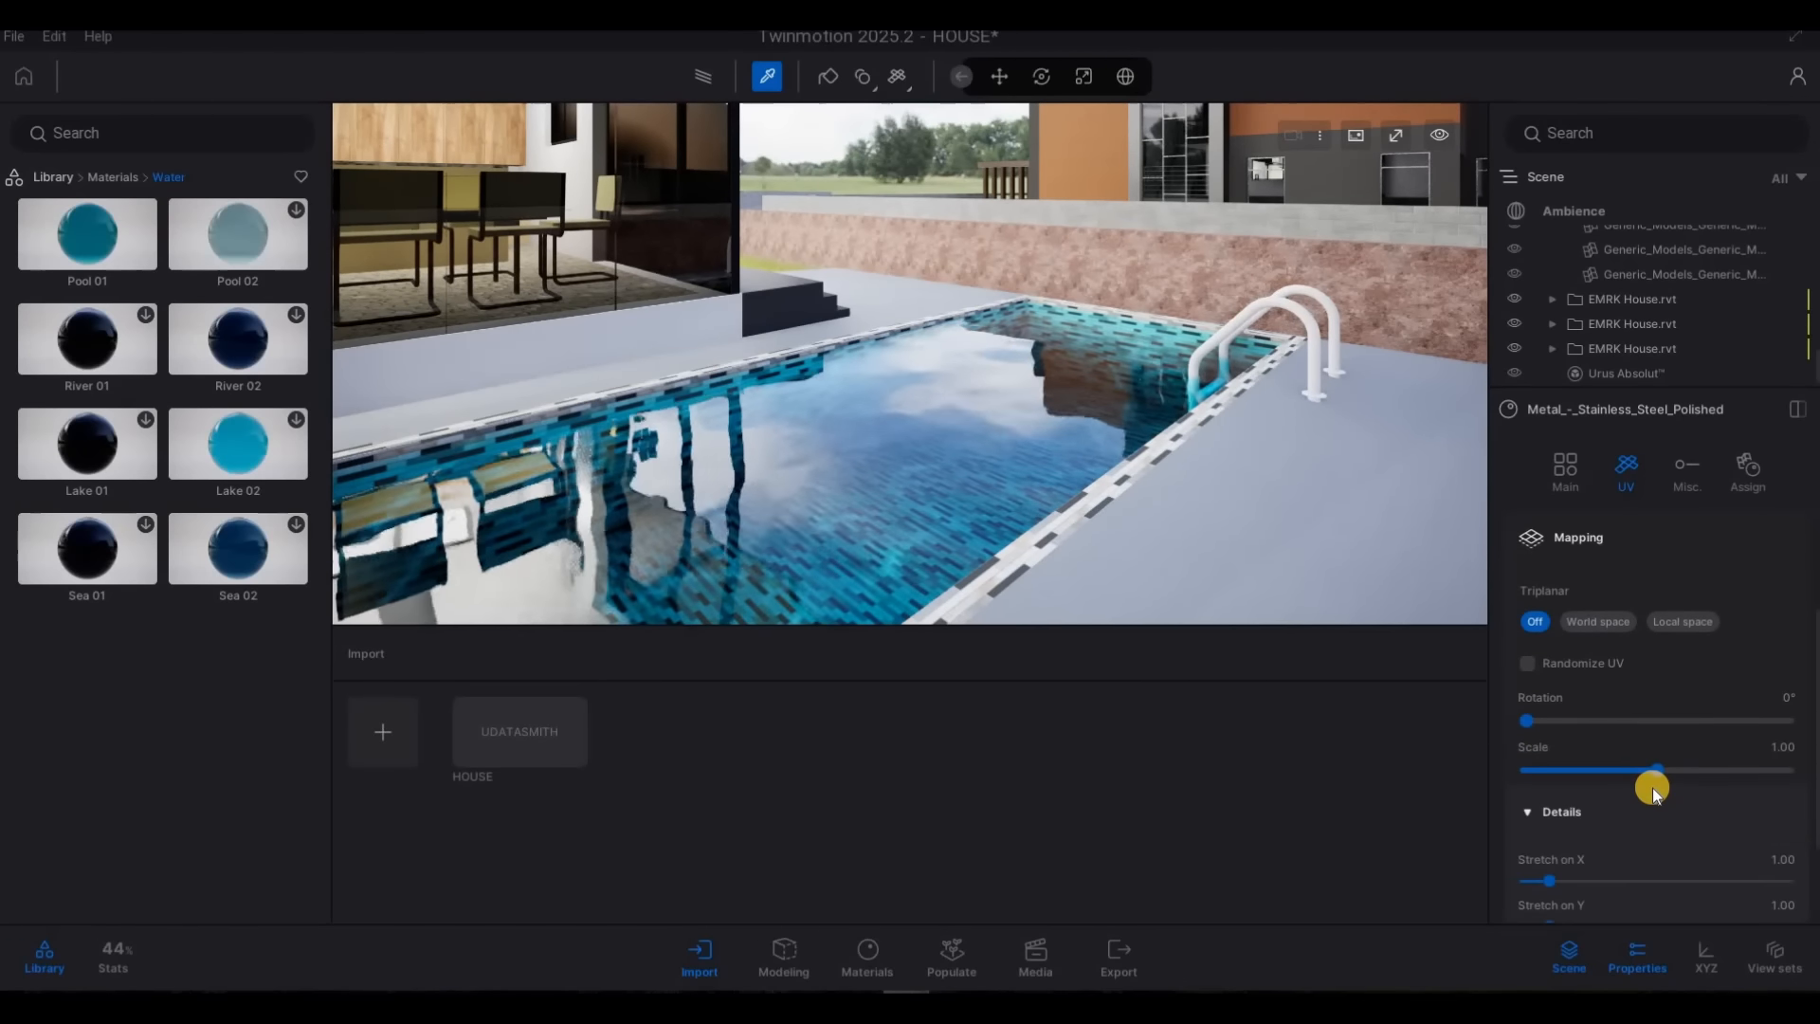
{"action": "scroll", "coordinate": [1640, 664], "scroll_direction": "down", "scroll_amount": 4}
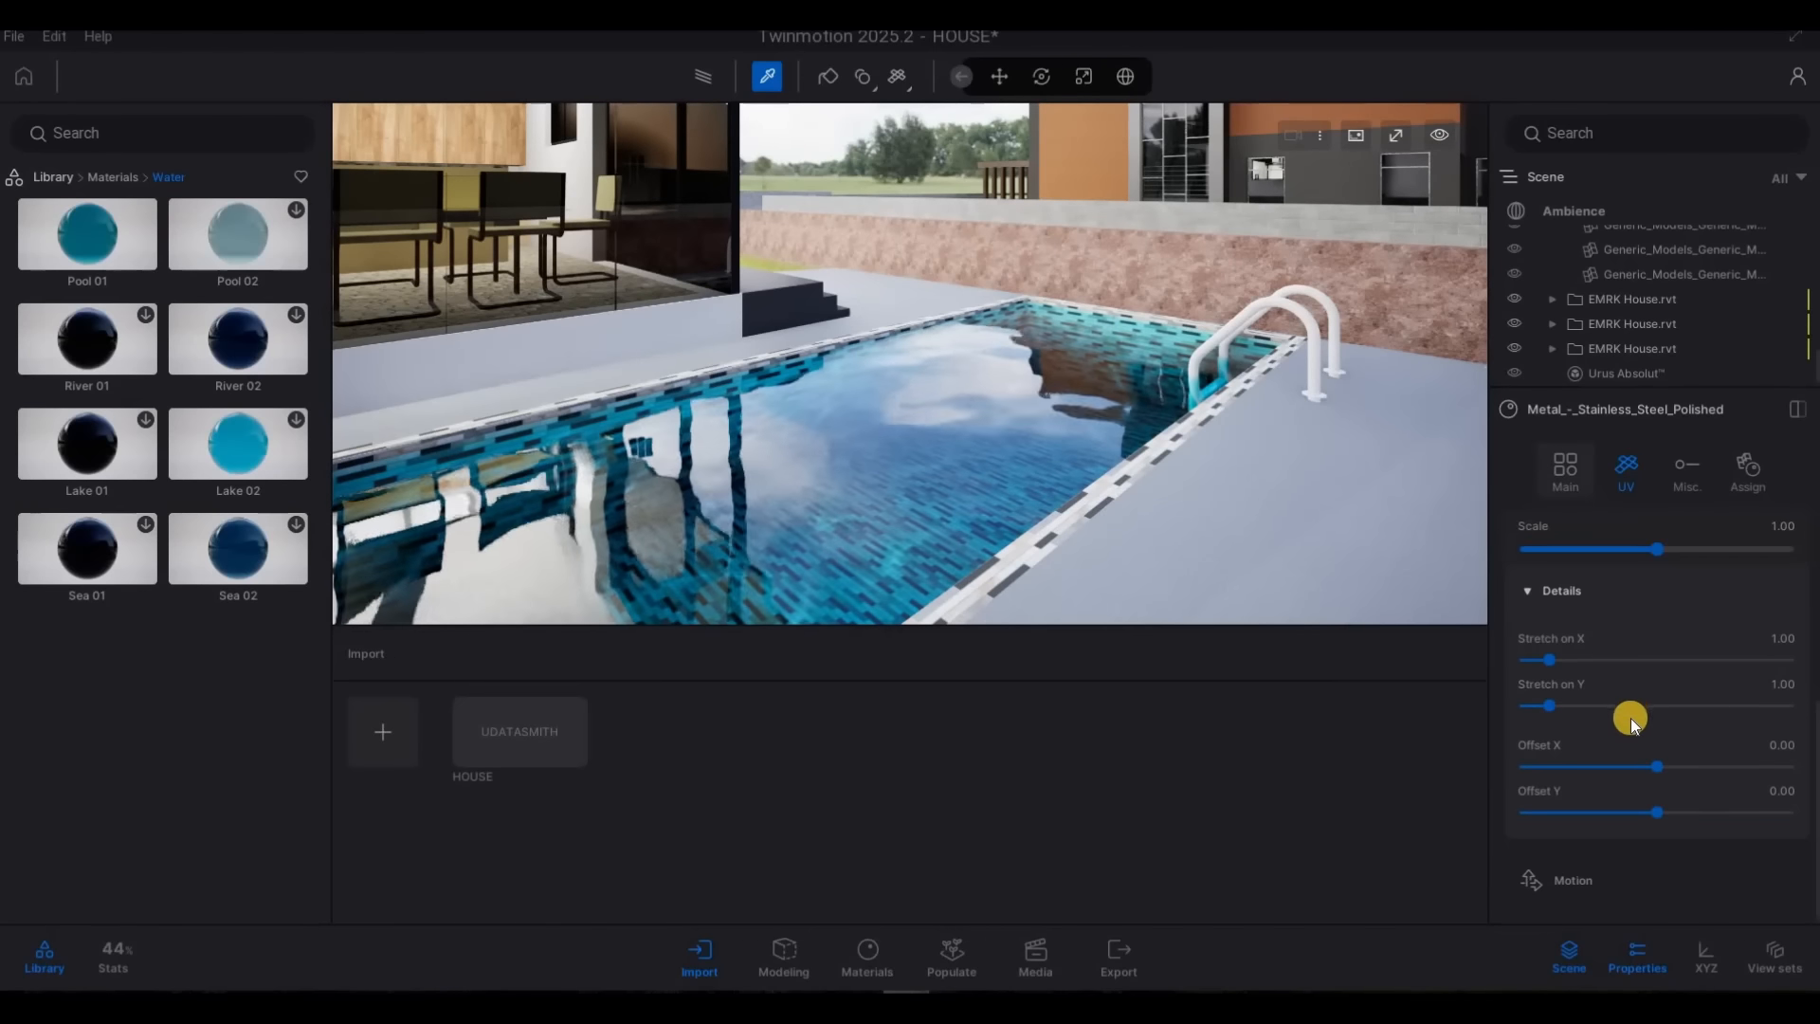
{"action": "scroll", "coordinate": [1631, 719], "scroll_direction": "up", "scroll_amount": 6}
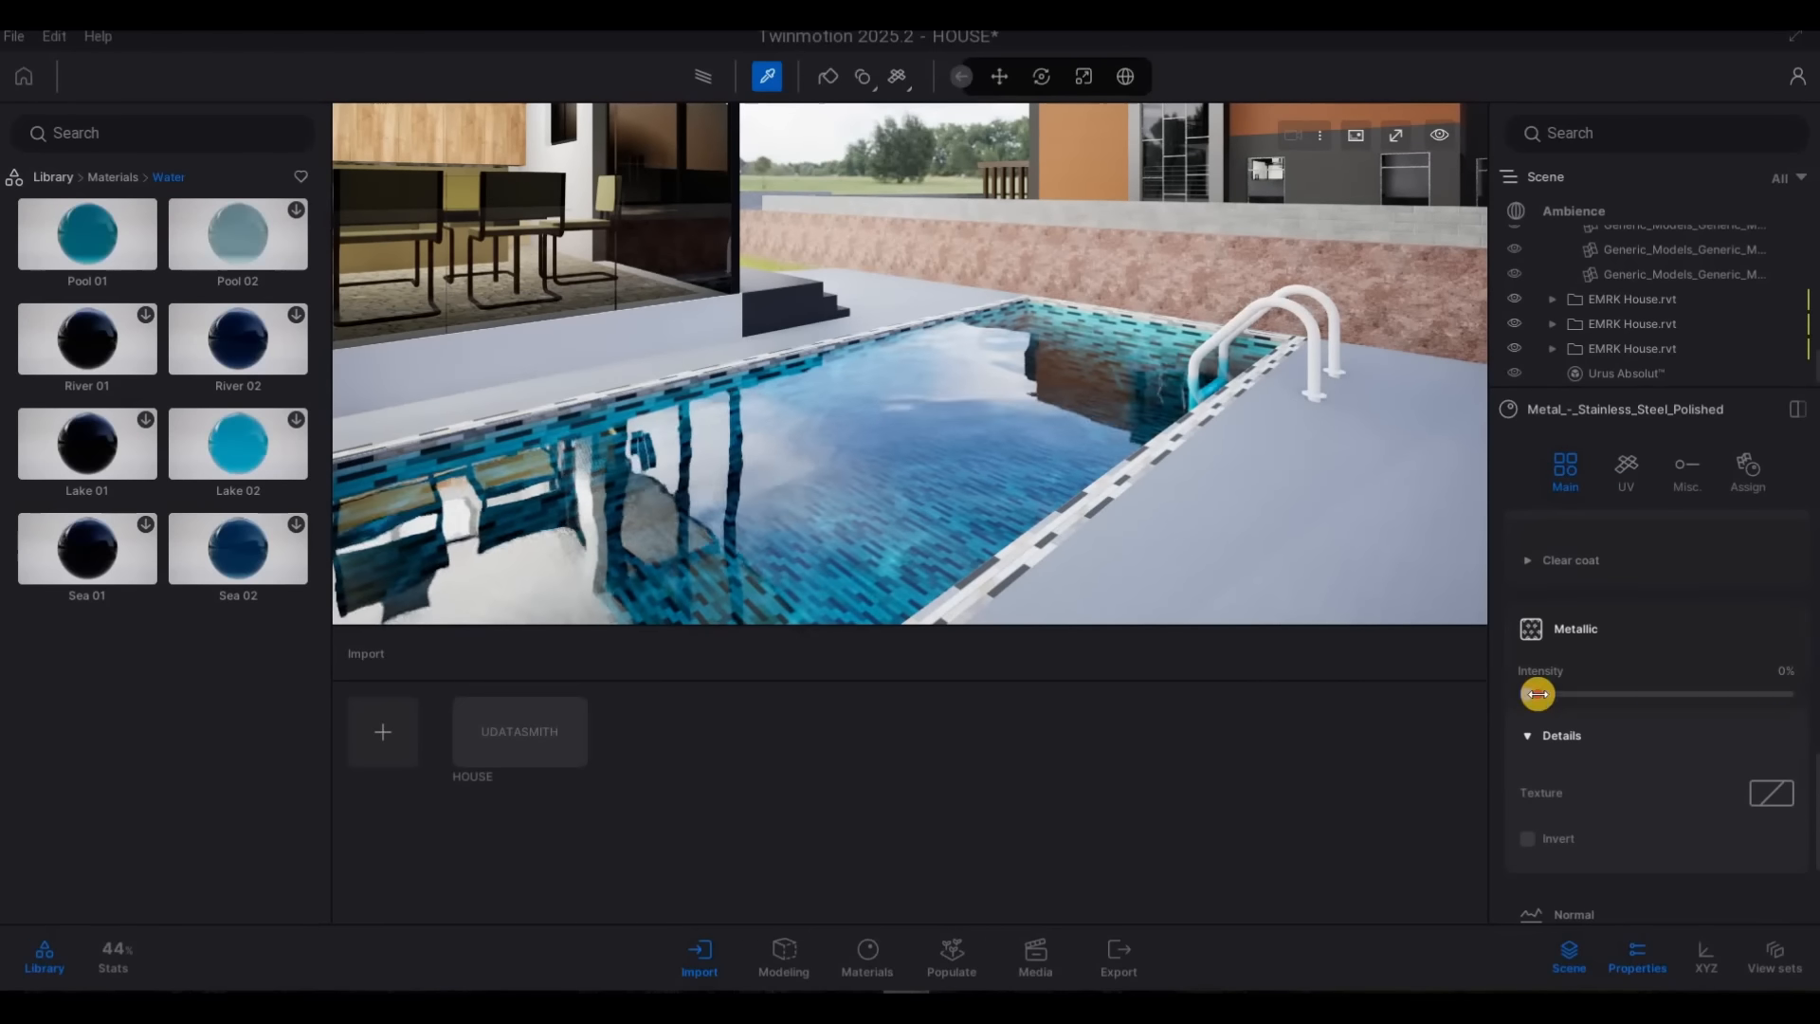
{"action": "left_click_drag", "start_coordinate": [1537, 694], "coordinate": [1745, 702]}
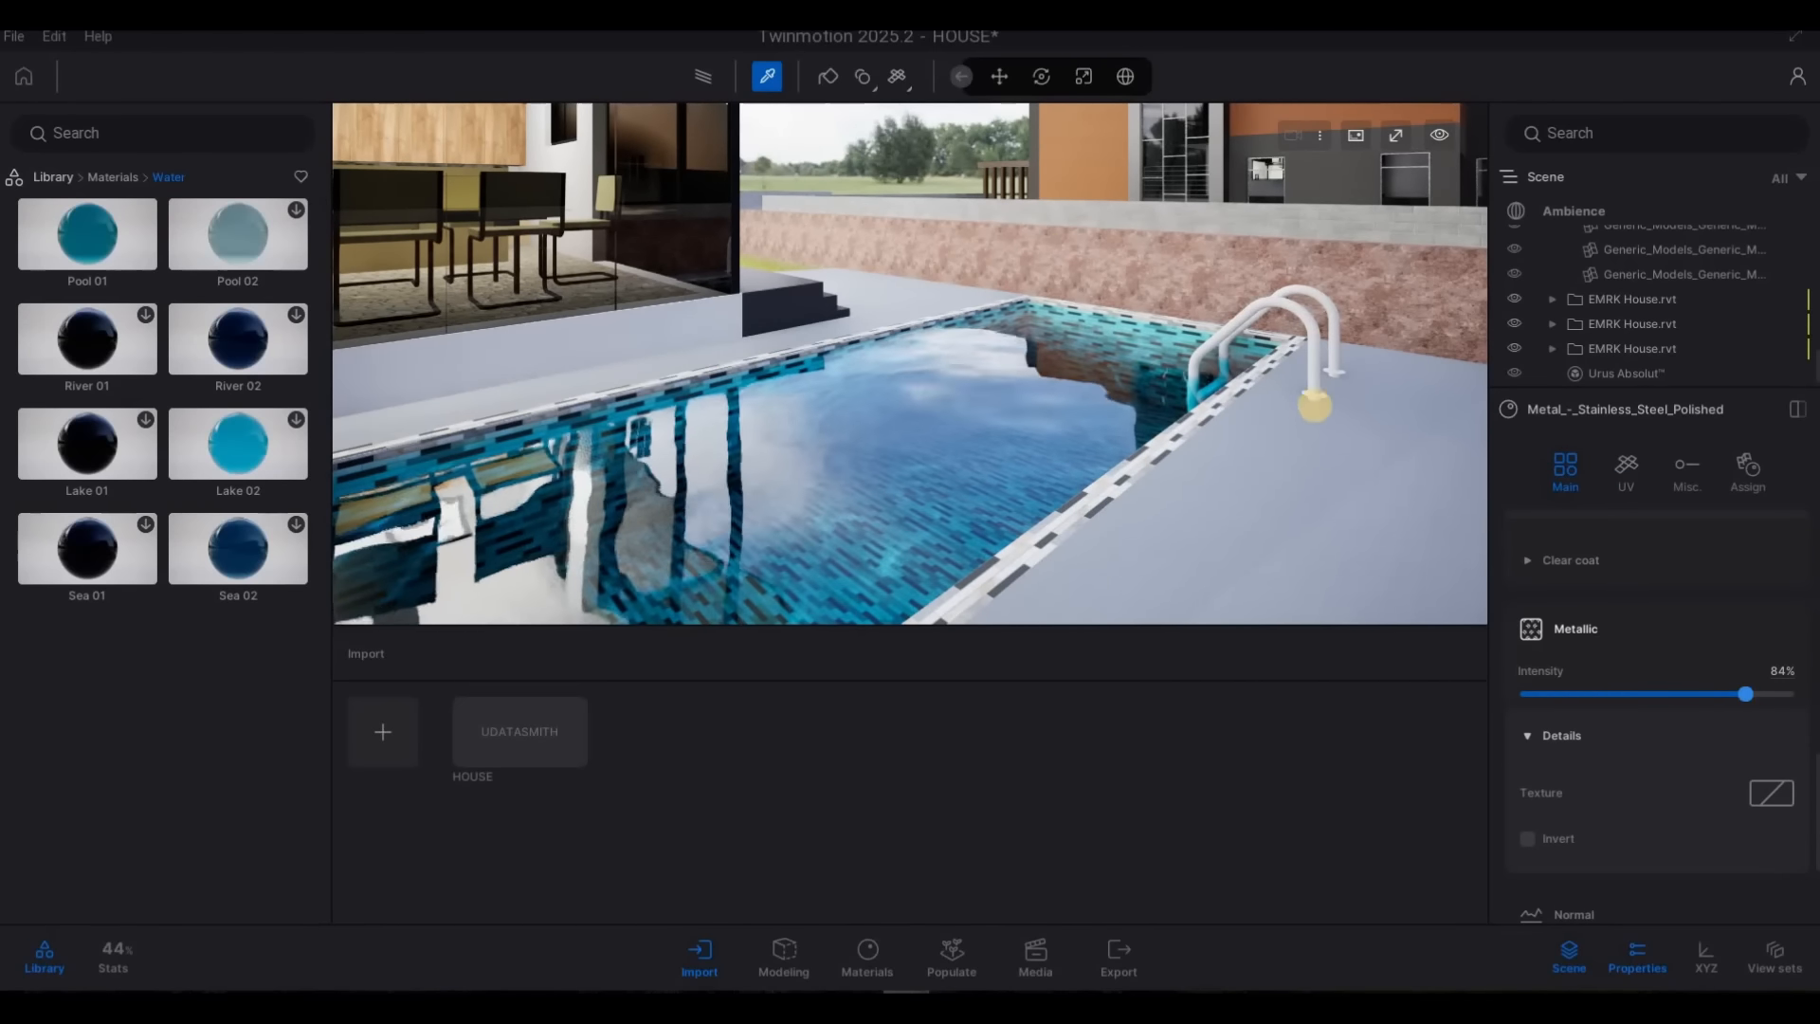
{"action": "key", "text": "Escape"}
{"action": "key", "text": "Escape"}
{"action": "key", "text": "Escape"}
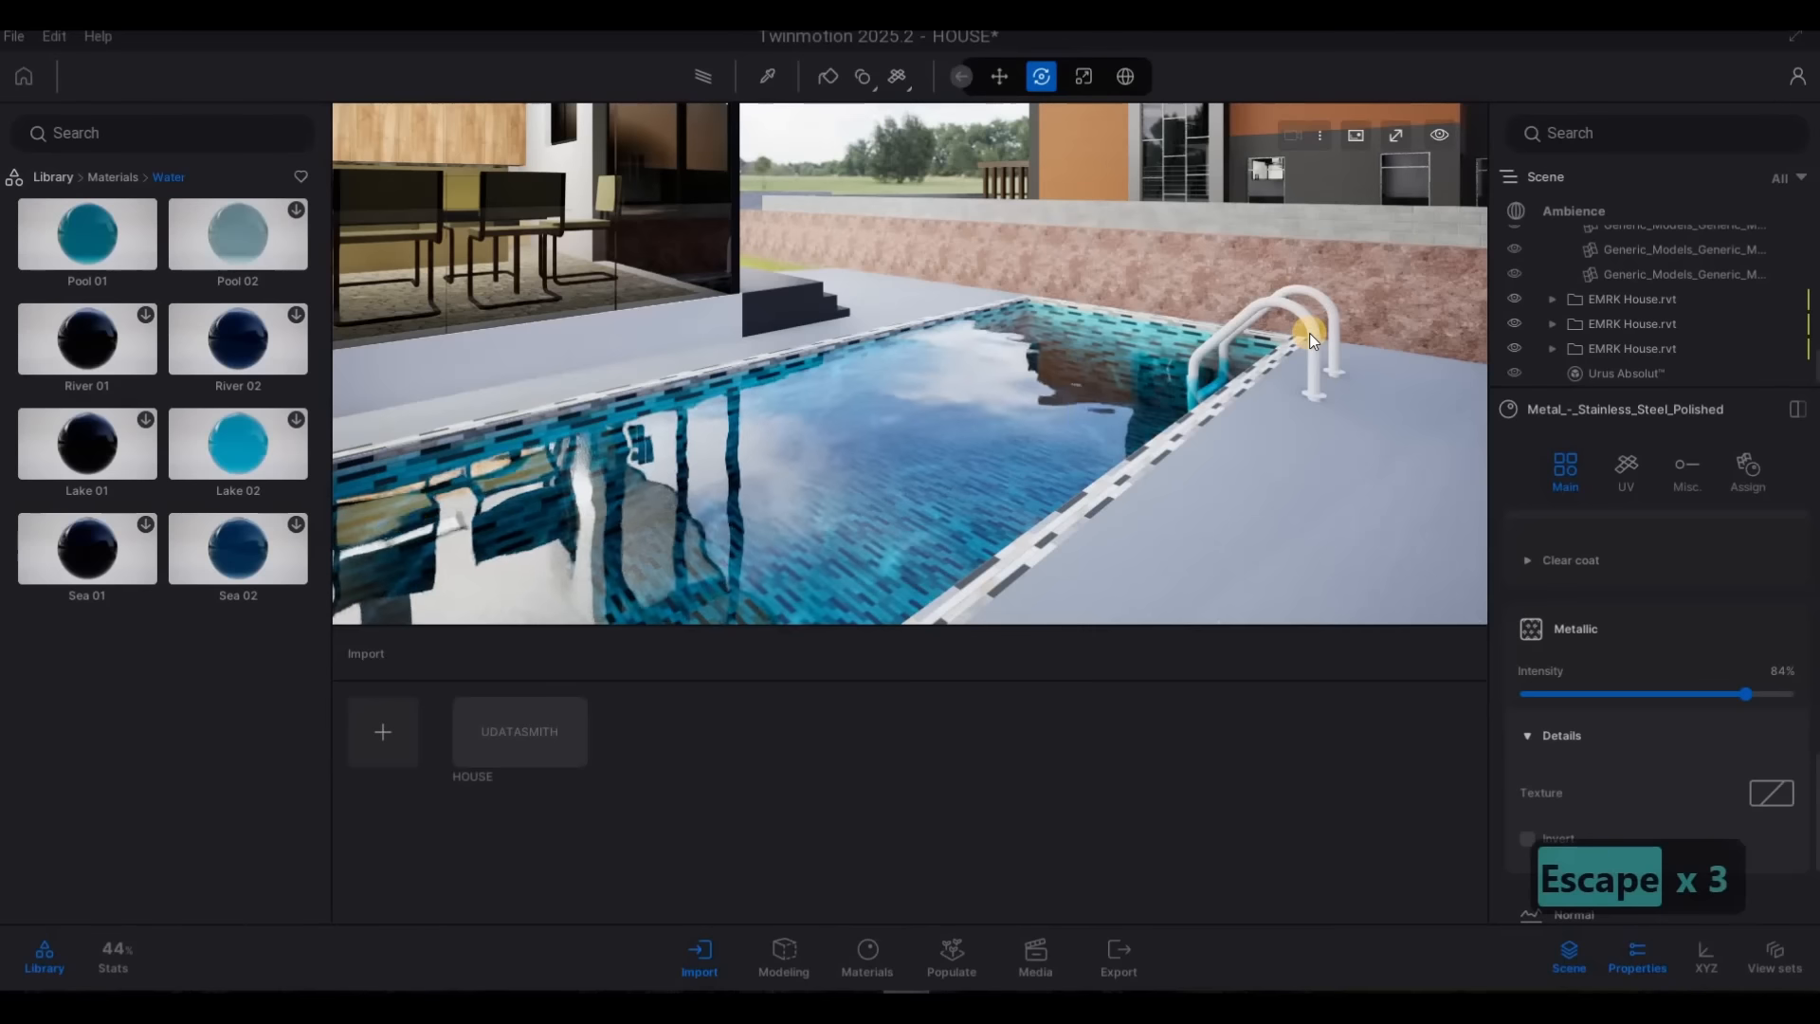
{"action": "left_click", "coordinate": [1328, 297]}
{"action": "left_click_drag", "start_coordinate": [1333, 298], "coordinate": [1334, 300]}
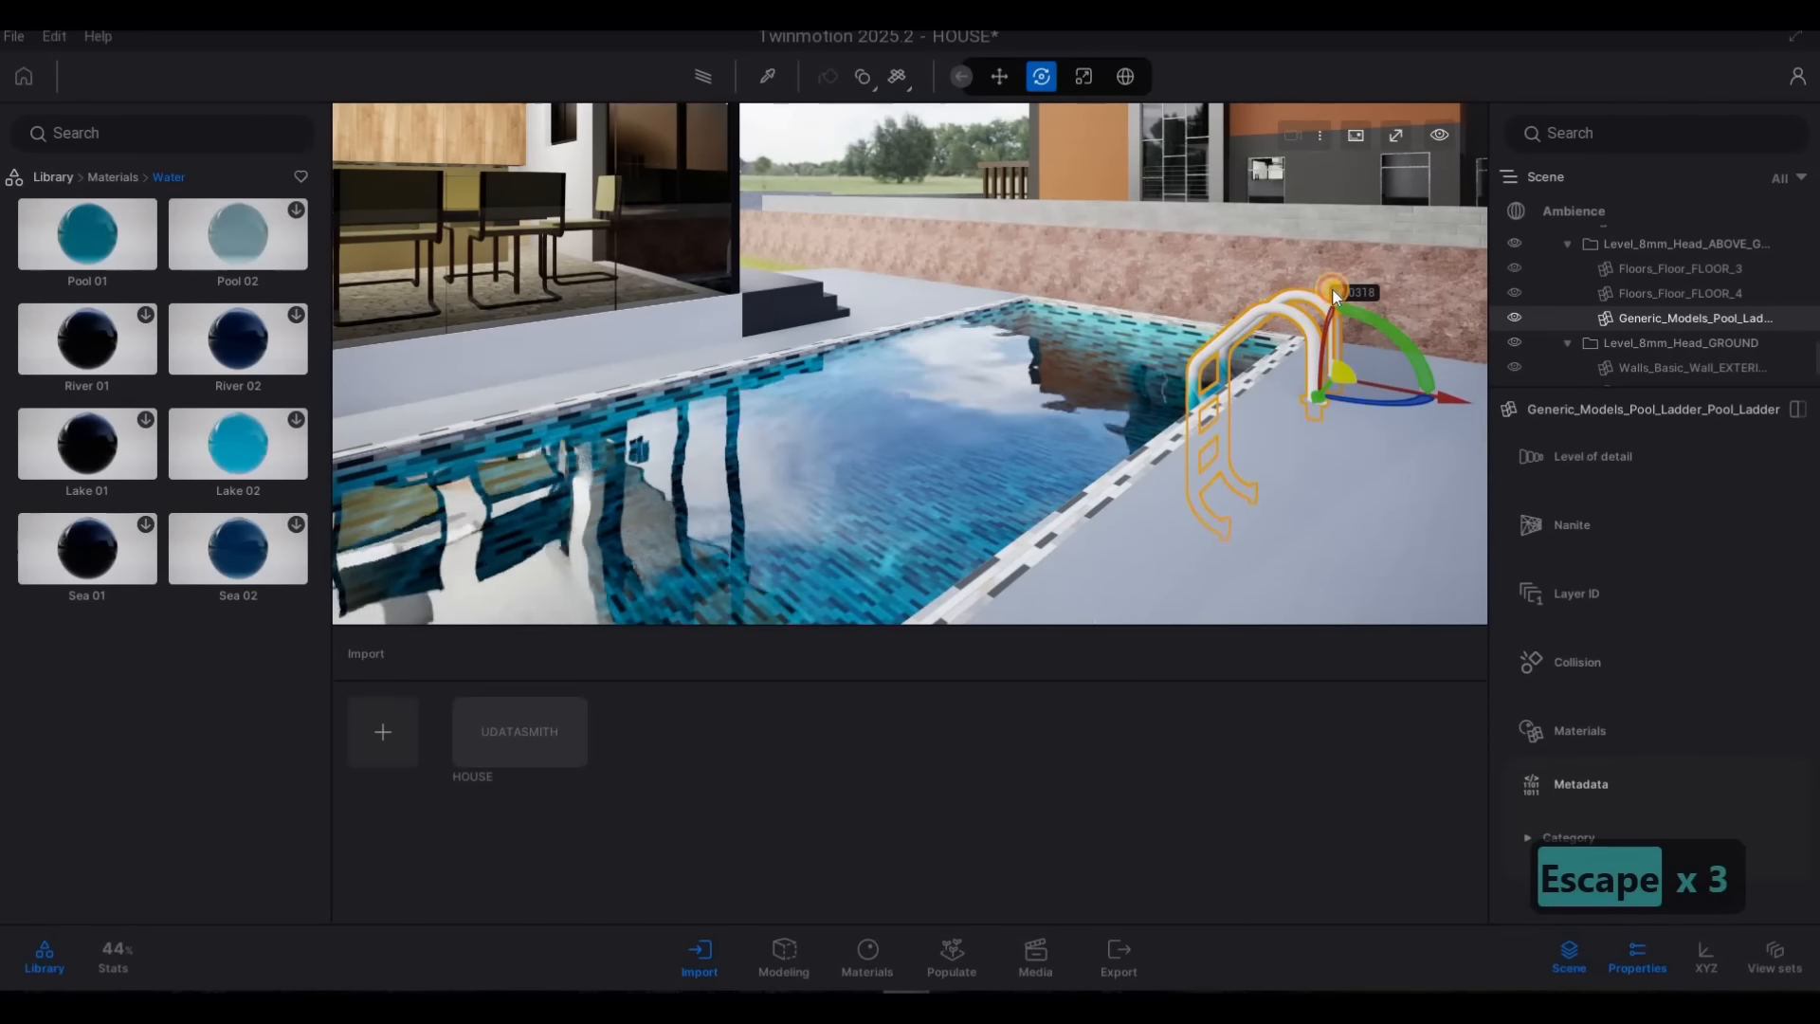
{"action": "key", "text": "Escape"}
{"action": "key", "text": "Escape"}
Examine the pool edges, the terrace steps and the glazed rear wall of the house from around the backyard
{"action": "key", "text": "a"}
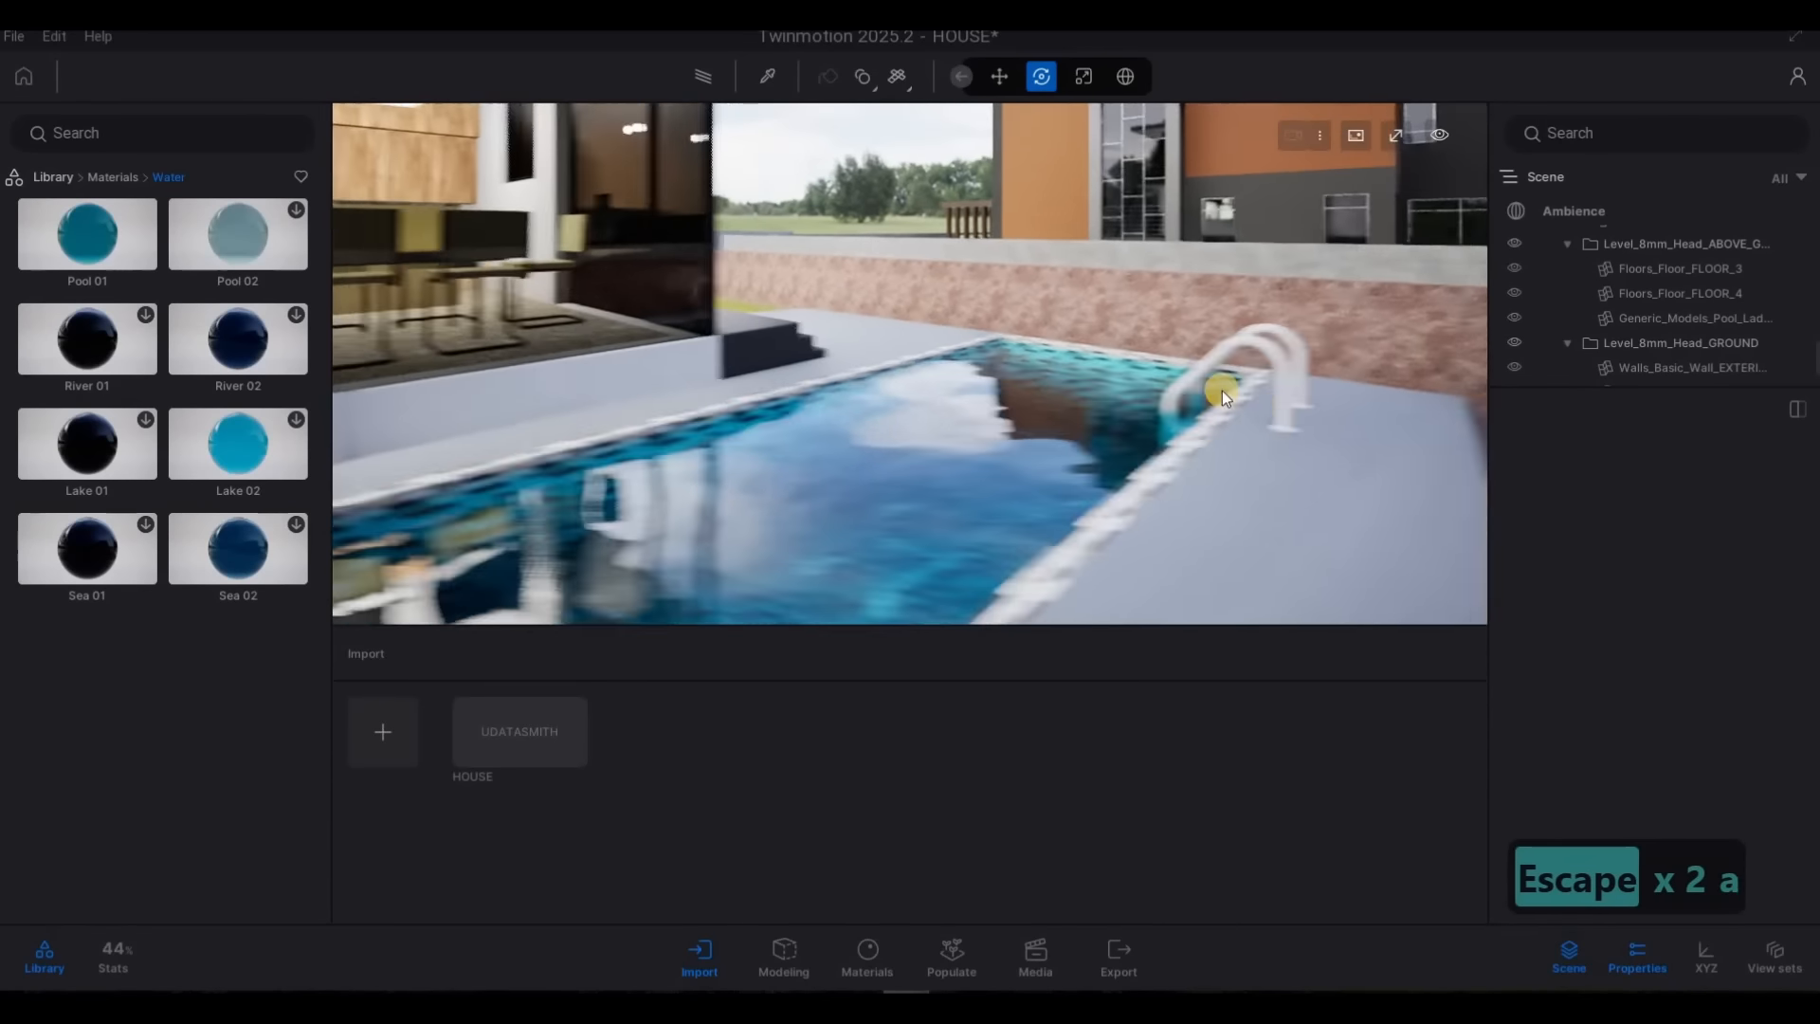
{"action": "key", "text": "s"}
{"action": "key", "text": "d"}
{"action": "key", "text": "w"}
{"action": "key", "text": "d"}
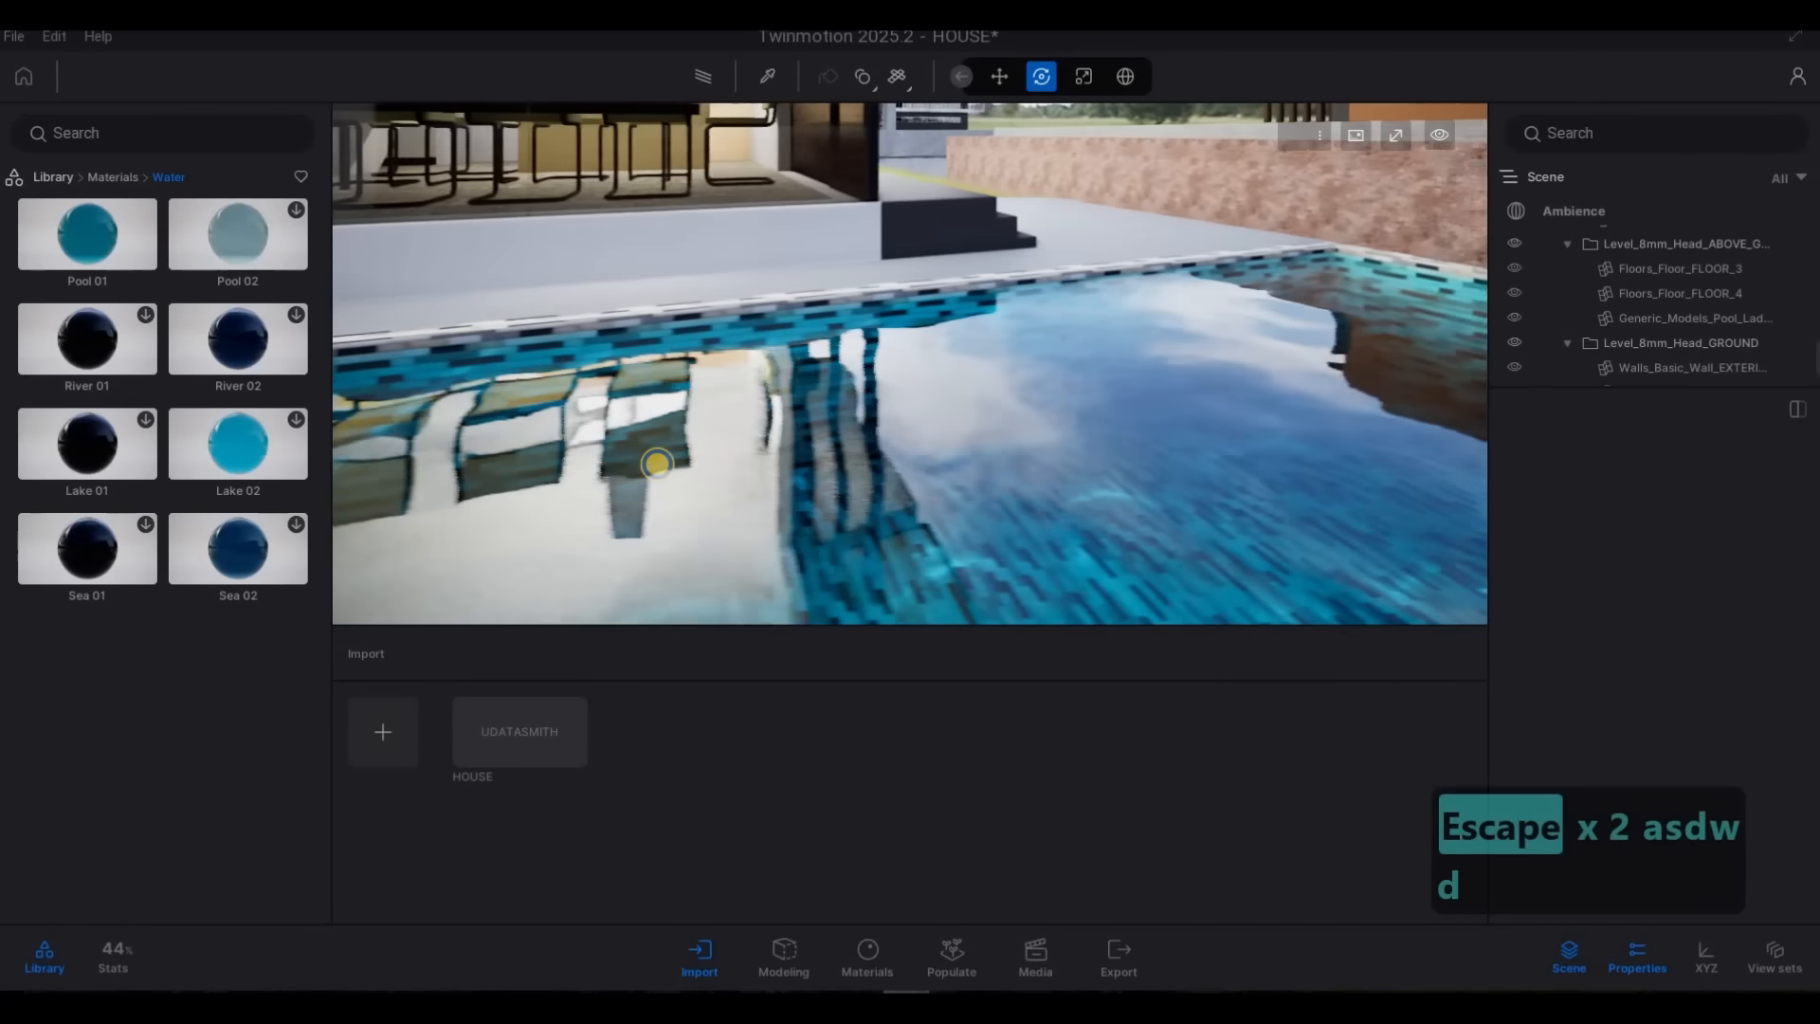
{"action": "key", "text": "s"}
{"action": "key", "text": "d"}
{"action": "key", "text": "a"}
{"action": "key", "text": "w"}
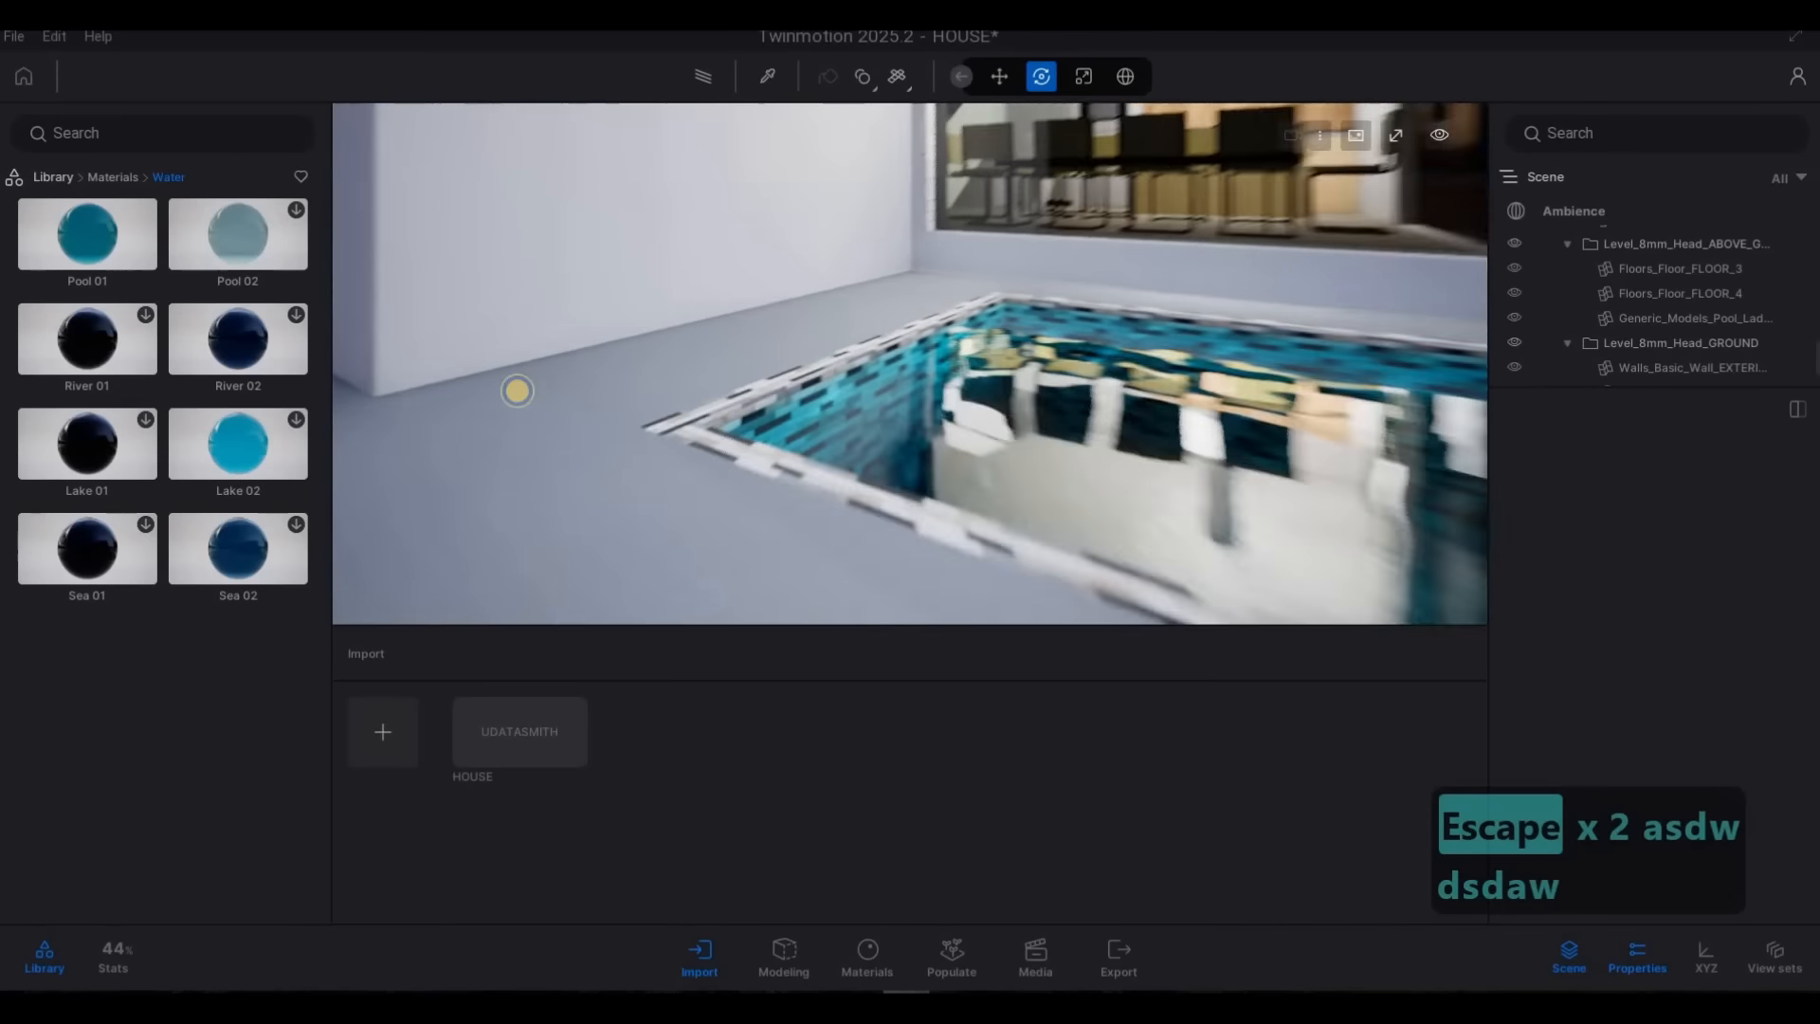
{"action": "key", "text": "a"}
{"action": "key", "text": "w"}
{"action": "key", "text": "d"}
{"action": "key", "text": "d"}
{"action": "key", "text": "q"}
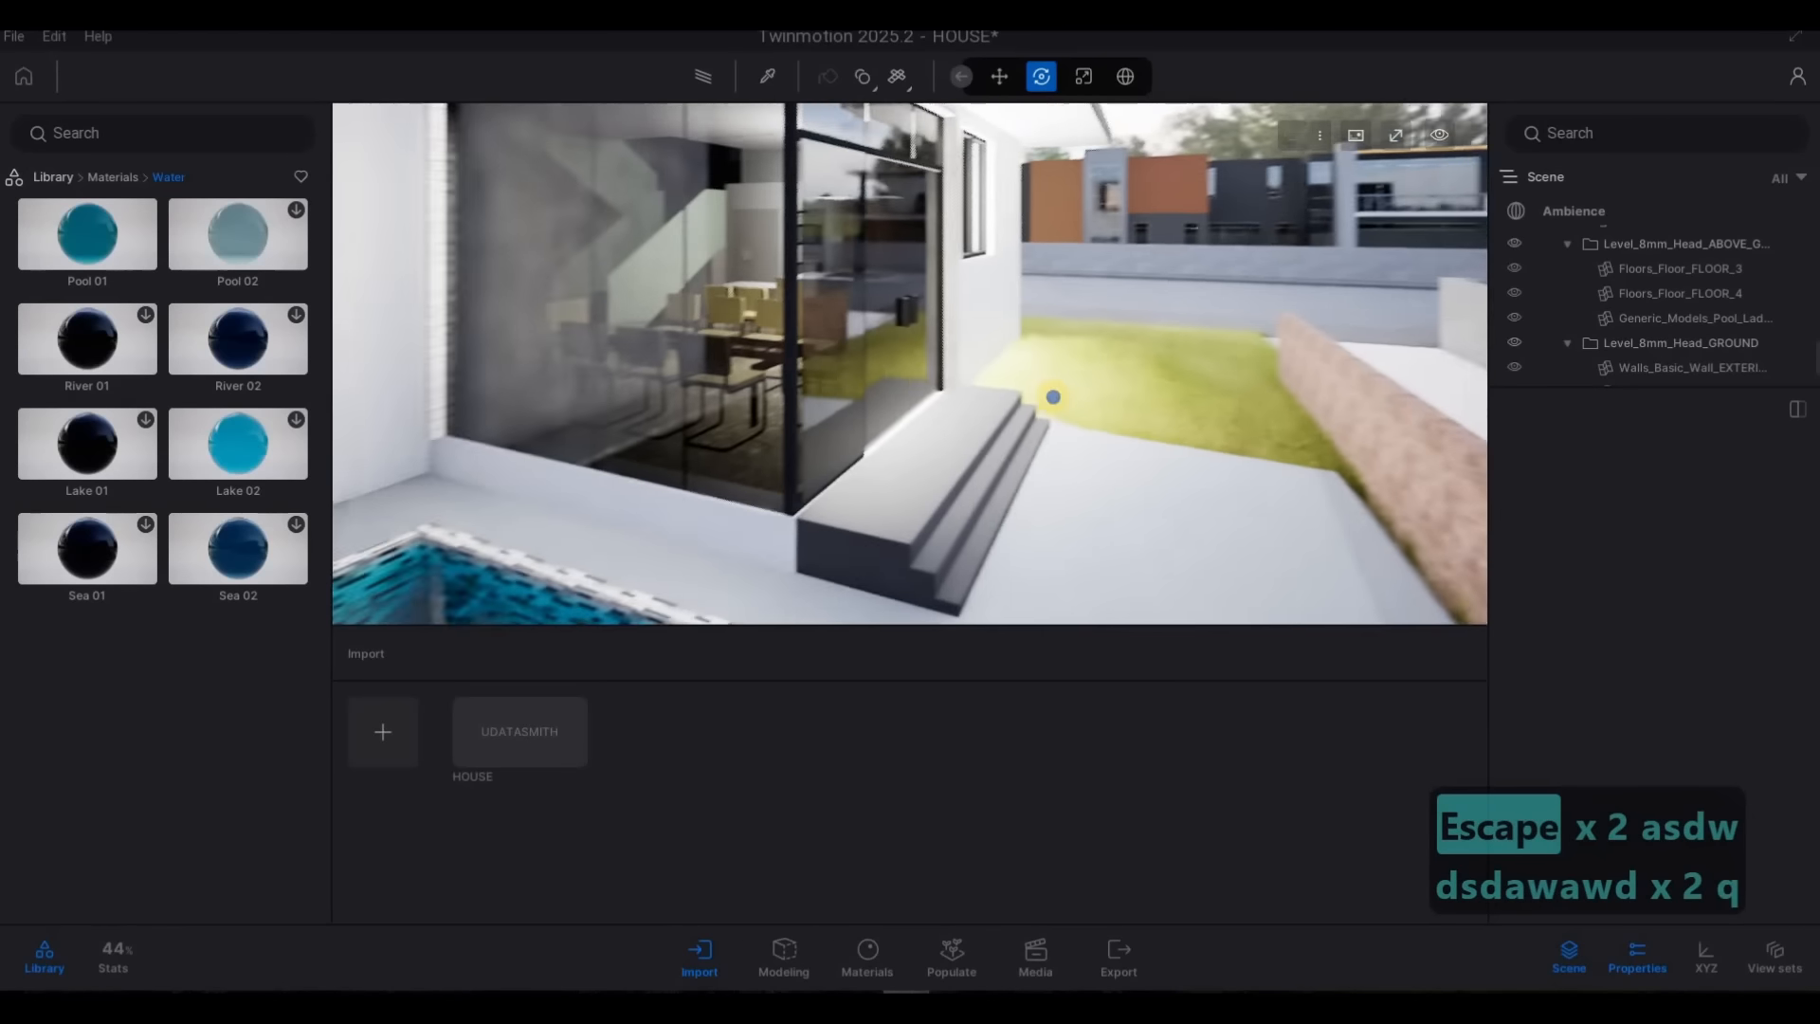
{"action": "key", "text": "w"}
{"action": "key", "text": "d"}
{"action": "key", "text": "d"}
{"action": "key", "text": "a"}
{"action": "key", "text": "d"}
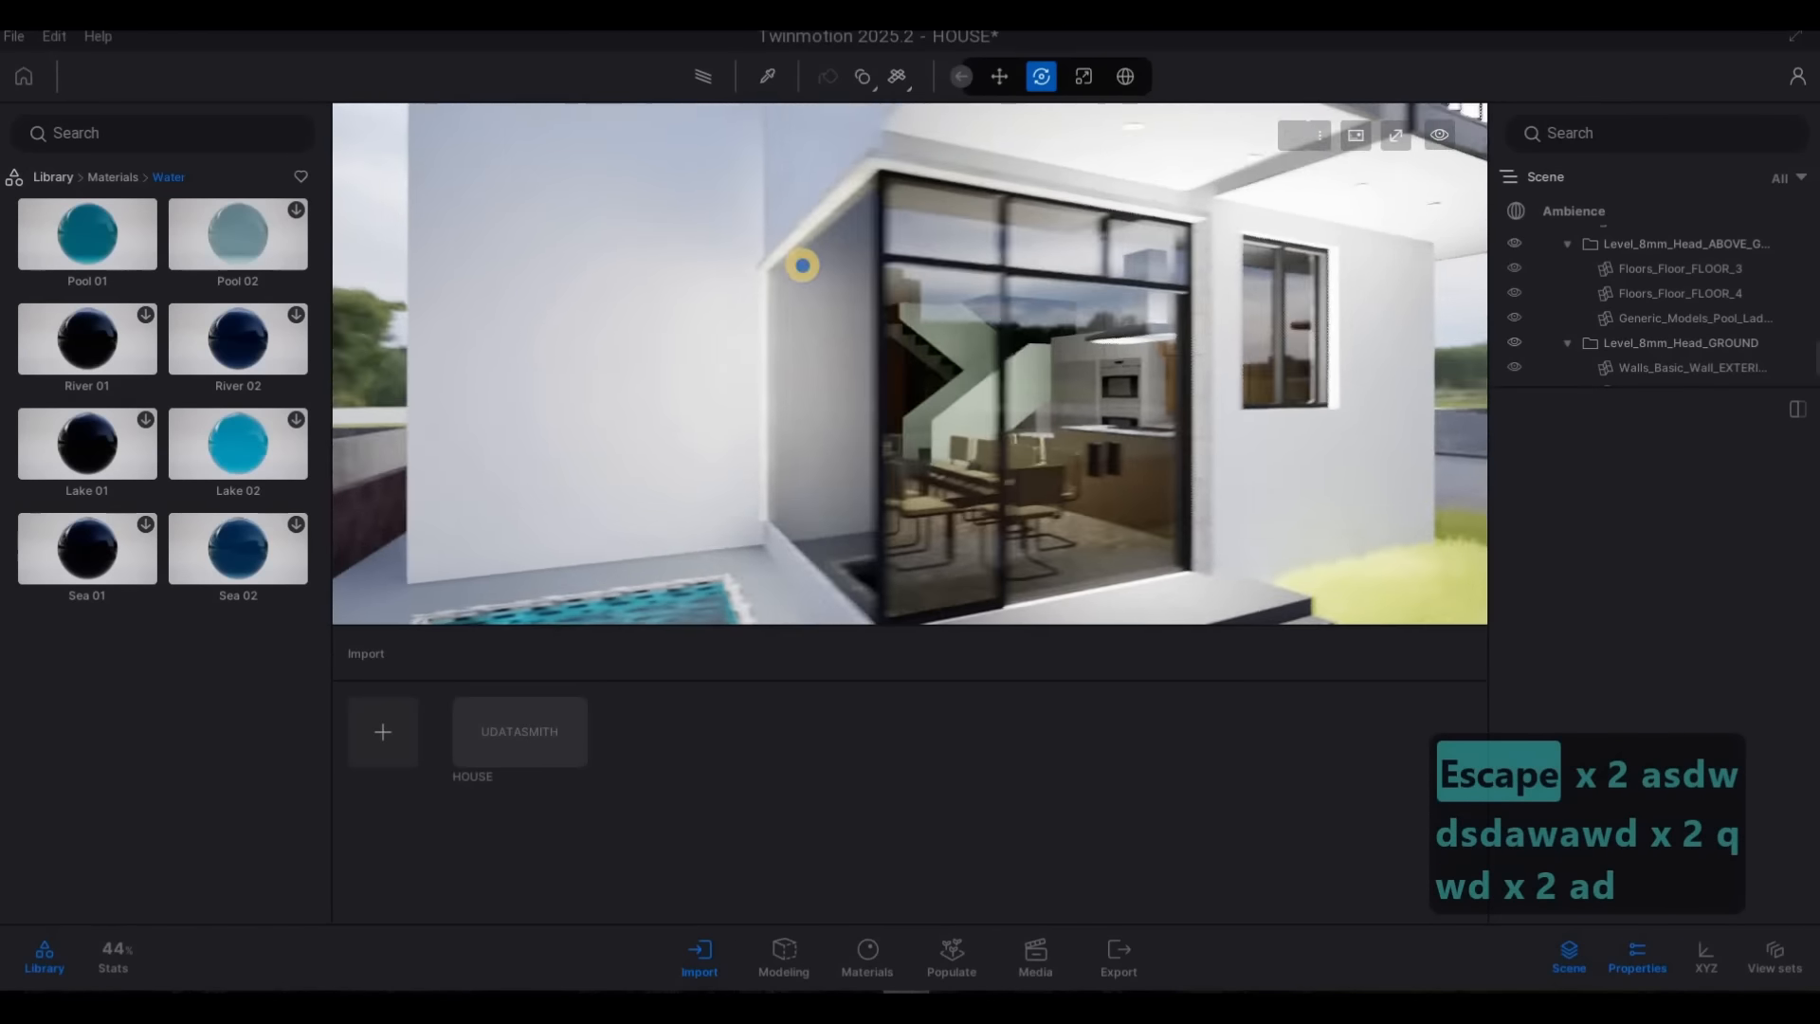
Select all four lights under the kitchen island hood and set their color temperature to 3047K
{"action": "key", "text": "w"}
{"action": "key", "text": "w"}
{"action": "key", "text": "a"}
{"action": "key", "text": "w"}
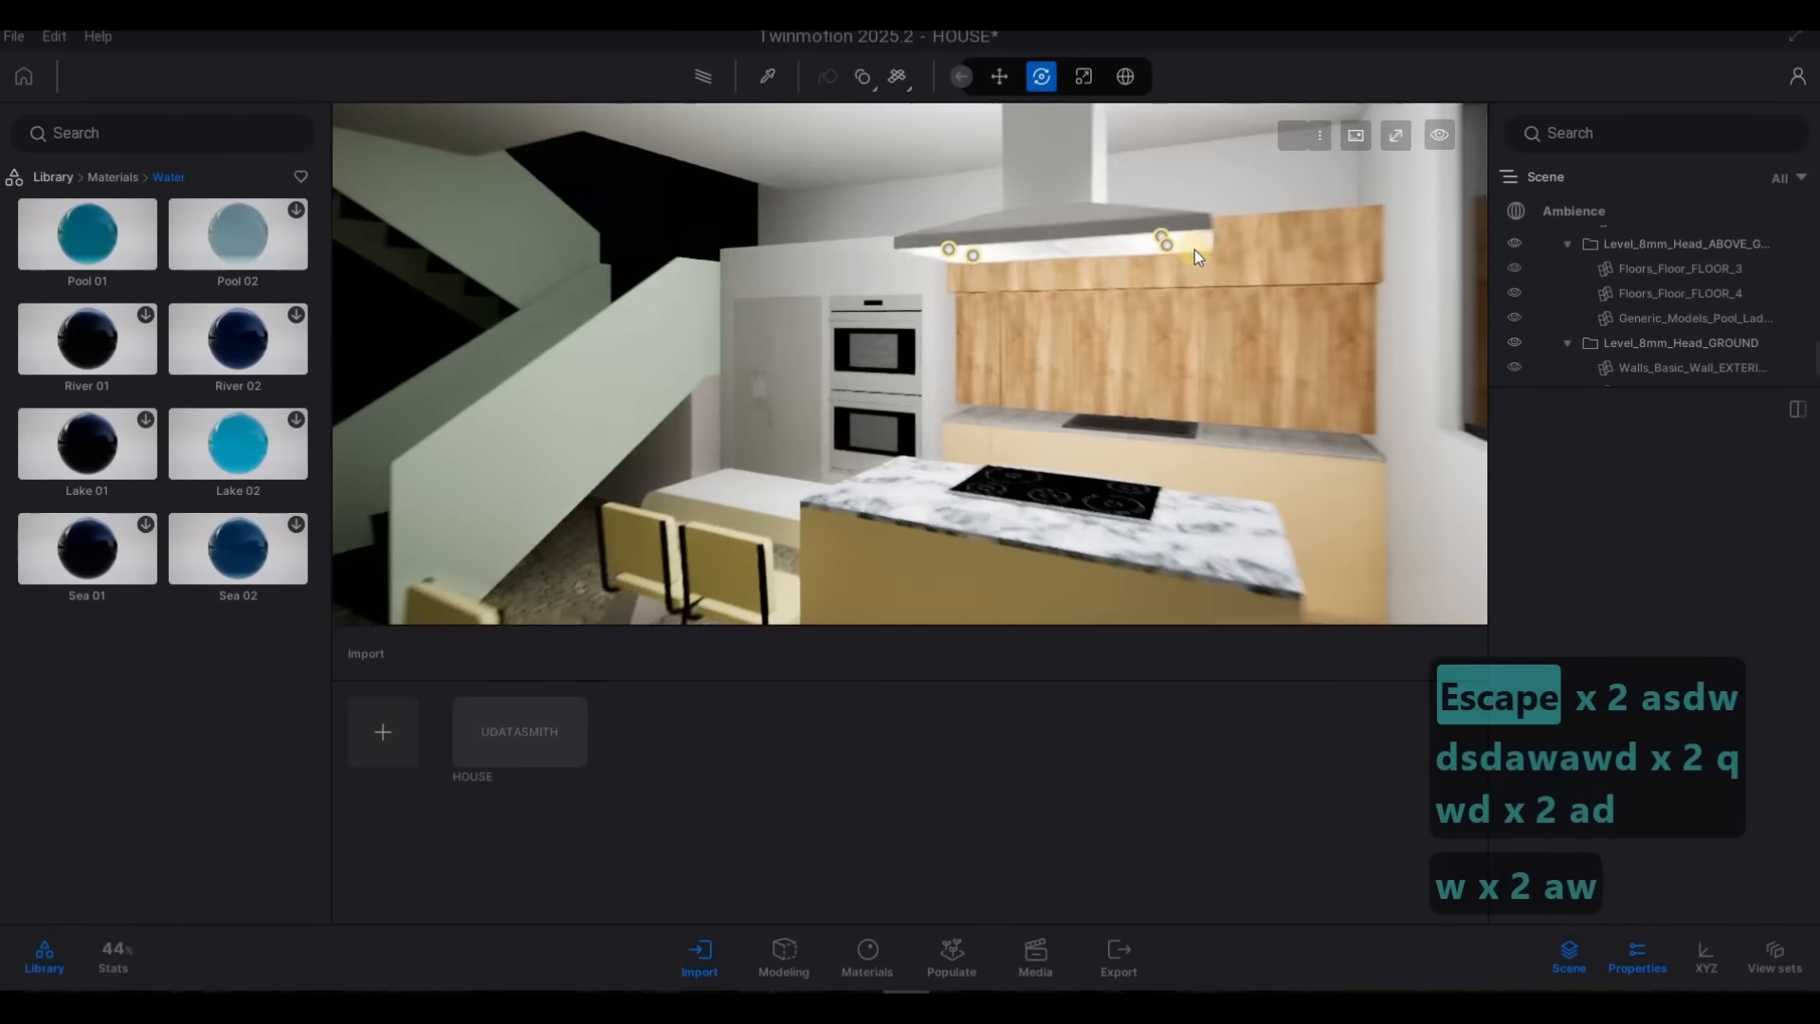
{"action": "left_click", "coordinate": [1192, 245]}
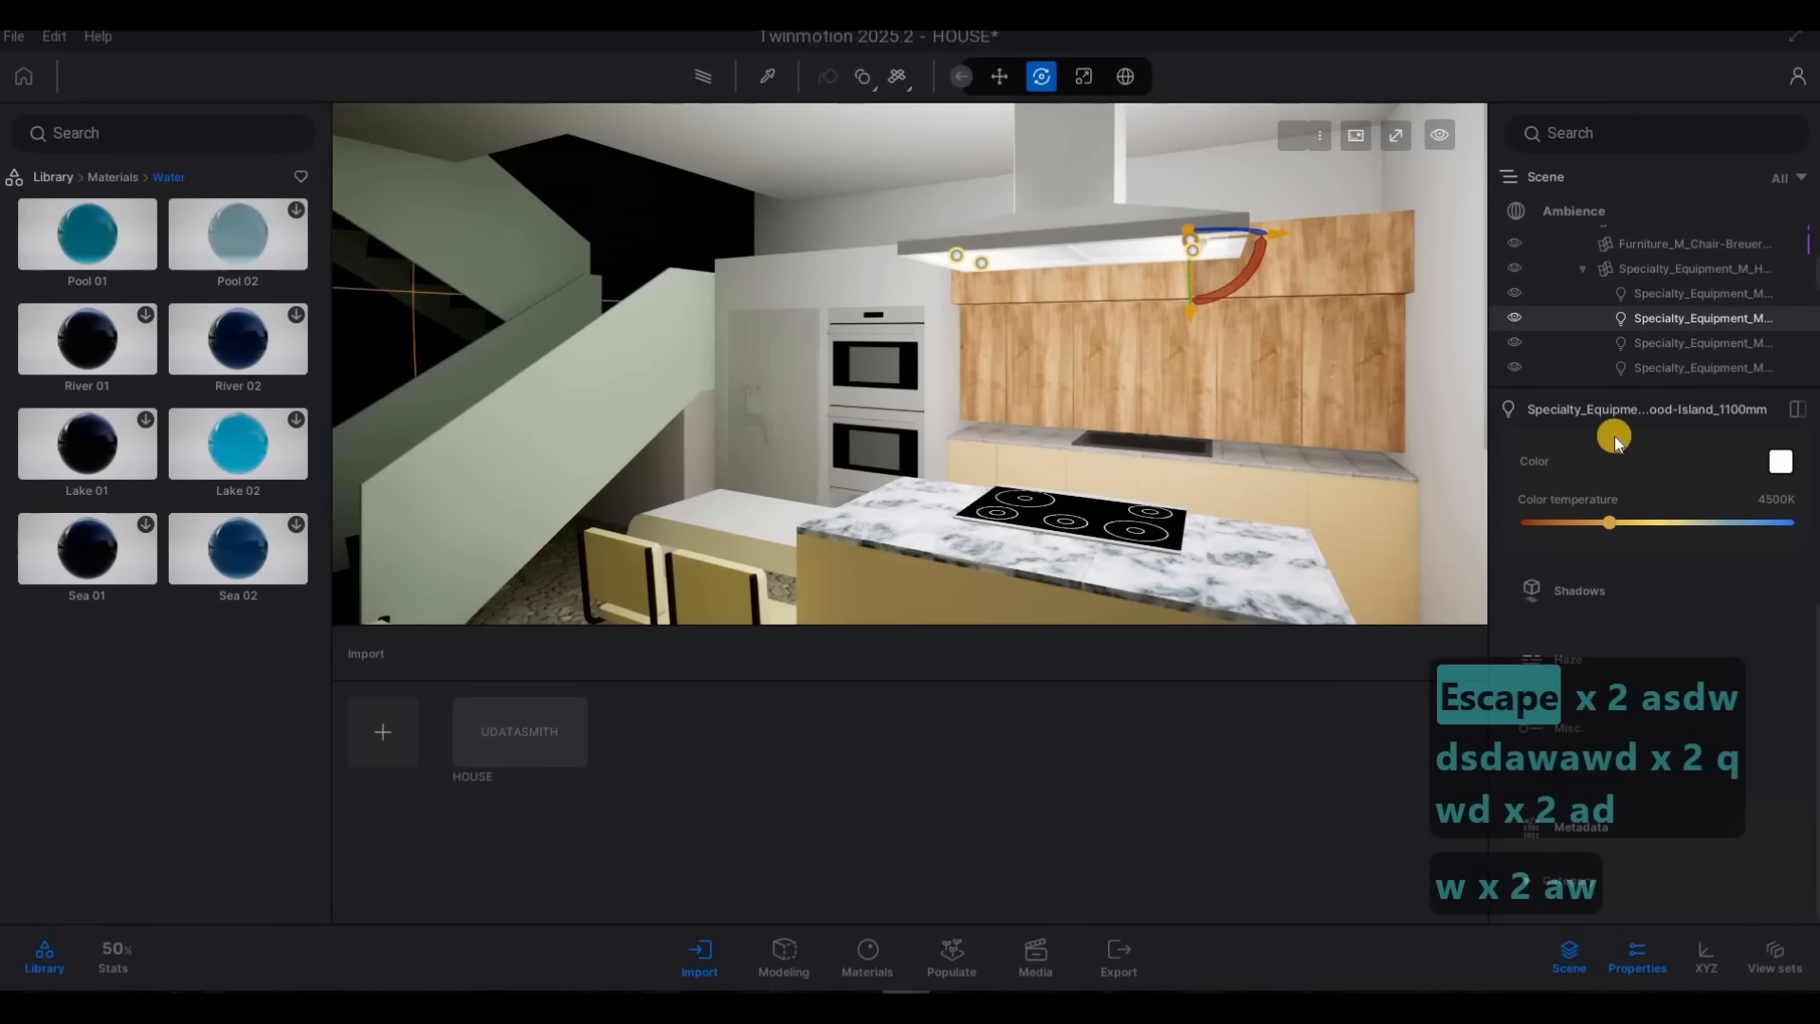
{"action": "left_click", "coordinate": [1672, 296], "text": "ctrl"}
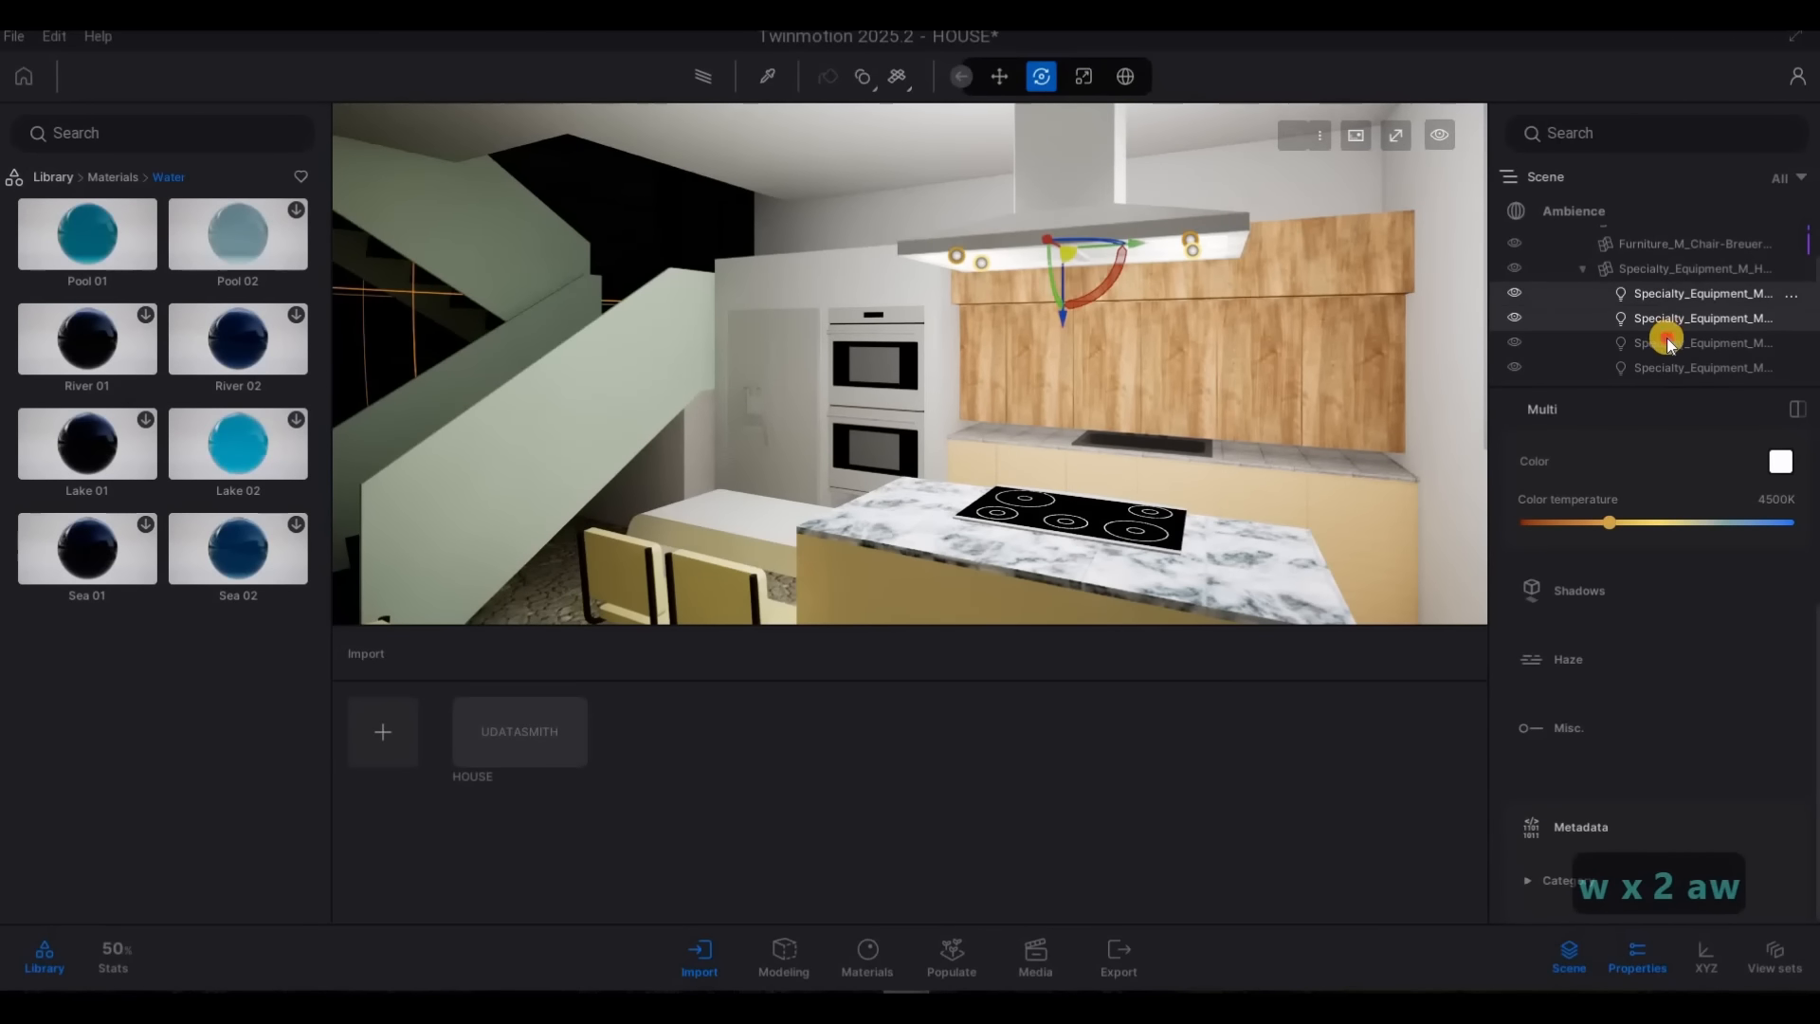
{"action": "left_click", "coordinate": [1676, 351], "text": "ctrl"}
{"action": "left_click", "coordinate": [1680, 367], "text": "ctrl"}
{"action": "scroll", "coordinate": [1658, 360], "scroll_direction": "down", "scroll_amount": 2}
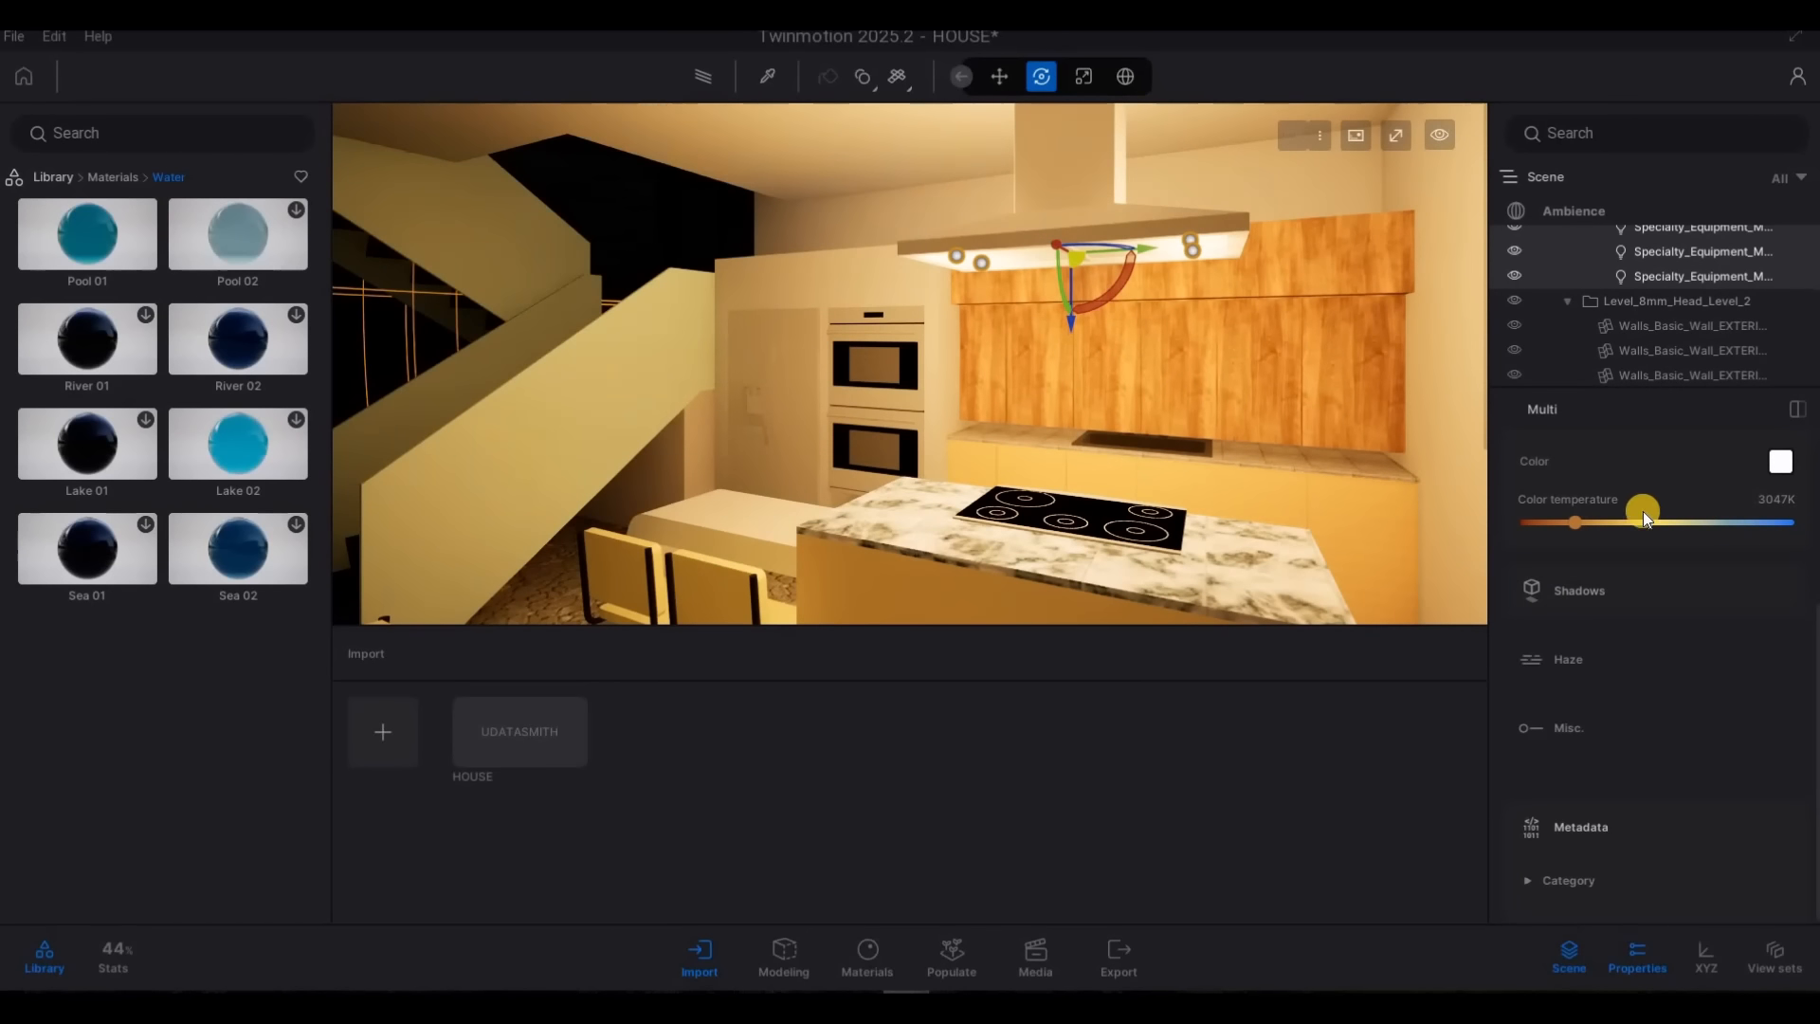
Set the intensity of the selected kitchen hood lights to 10 lm and deselect them
{"action": "scroll", "coordinate": [1623, 588], "scroll_direction": "up", "scroll_amount": 1}
{"action": "scroll", "coordinate": [1620, 616], "scroll_direction": "up", "scroll_amount": 3}
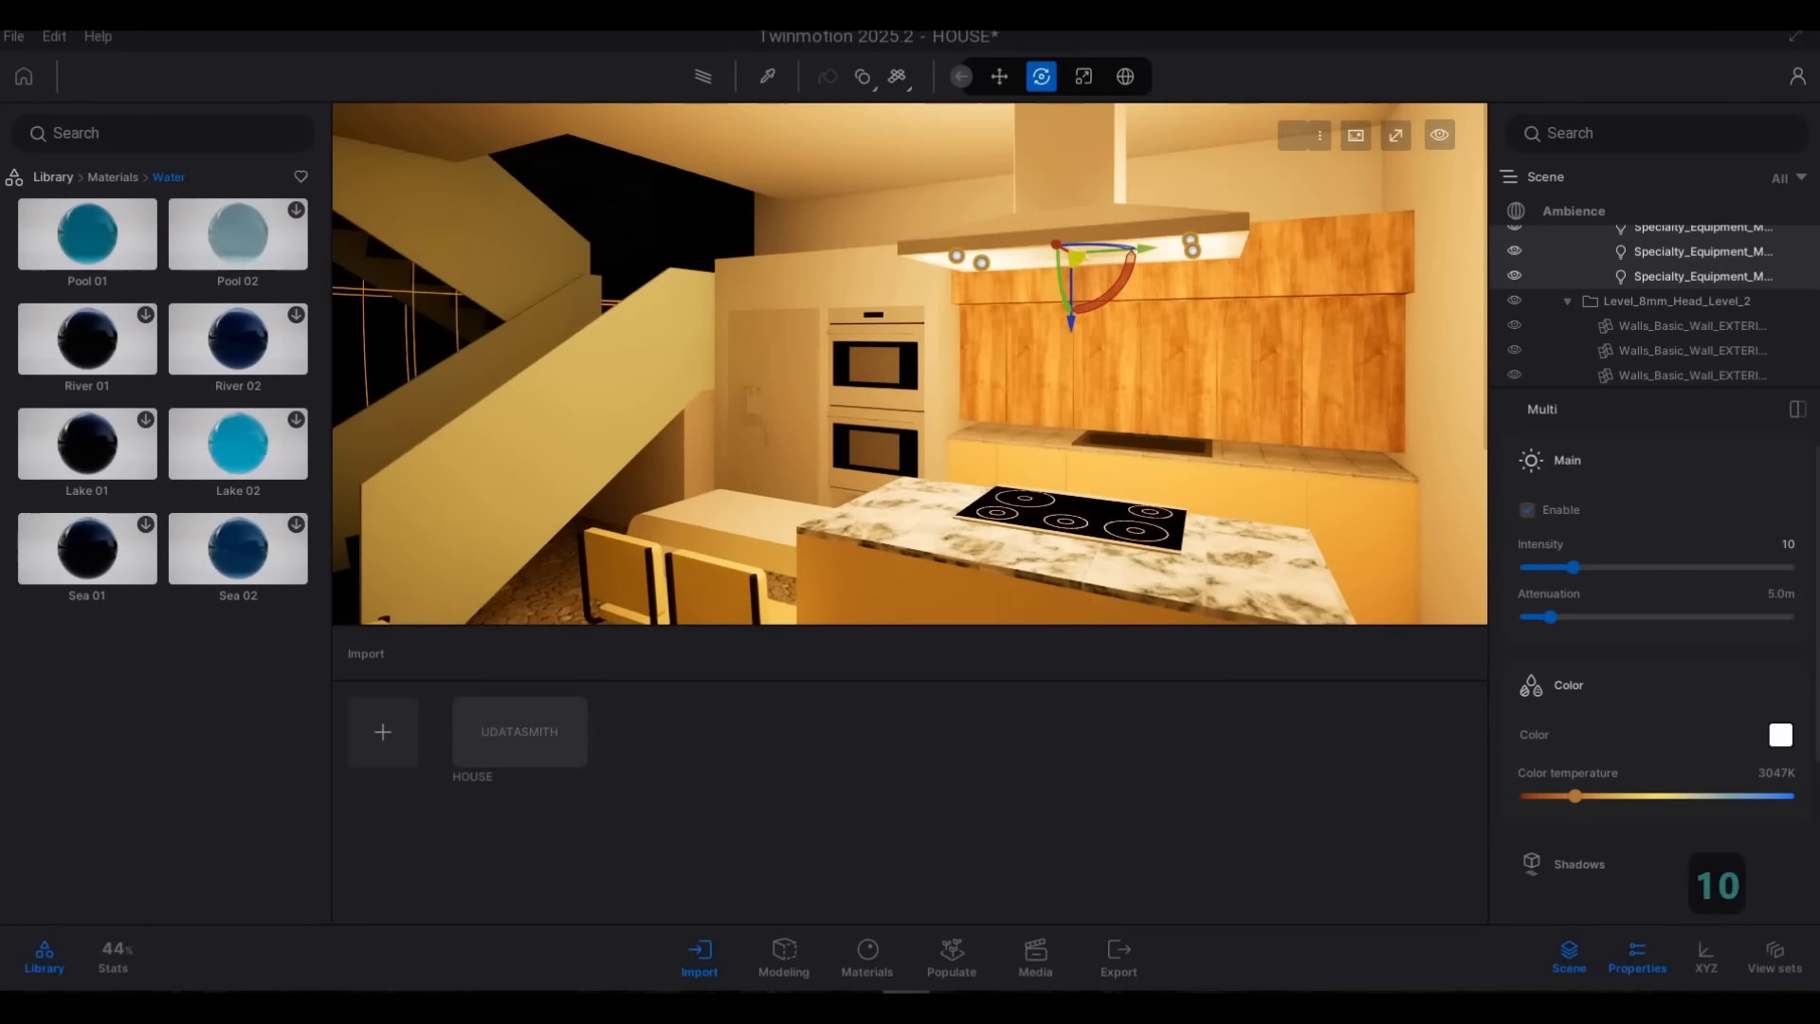
{"action": "key", "text": "Return"}
{"action": "key", "text": "s"}
{"action": "key", "text": "d"}
{"action": "key", "text": "s"}
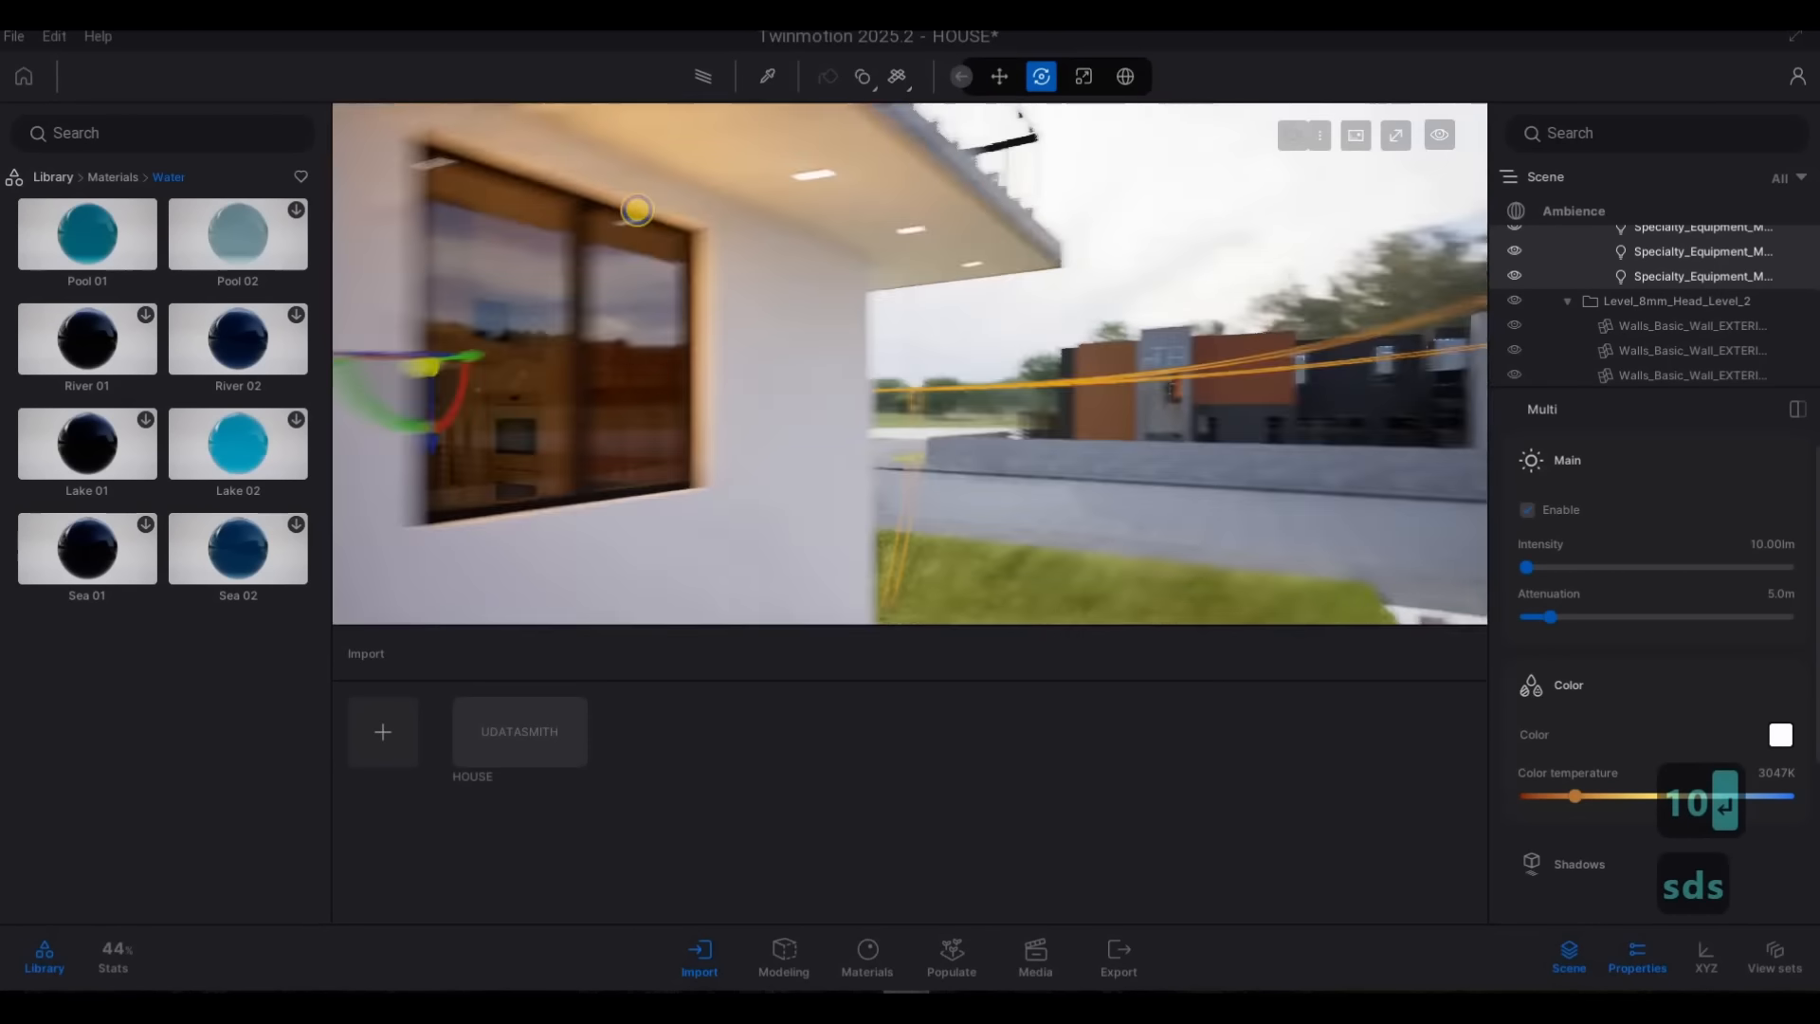
{"action": "key", "text": "a"}
{"action": "key", "text": "s"}
{"action": "key", "text": "d"}
{"action": "key", "text": "s"}
{"action": "key", "text": "a"}
{"action": "key", "text": "Escape"}
{"action": "key", "text": "Escape"}
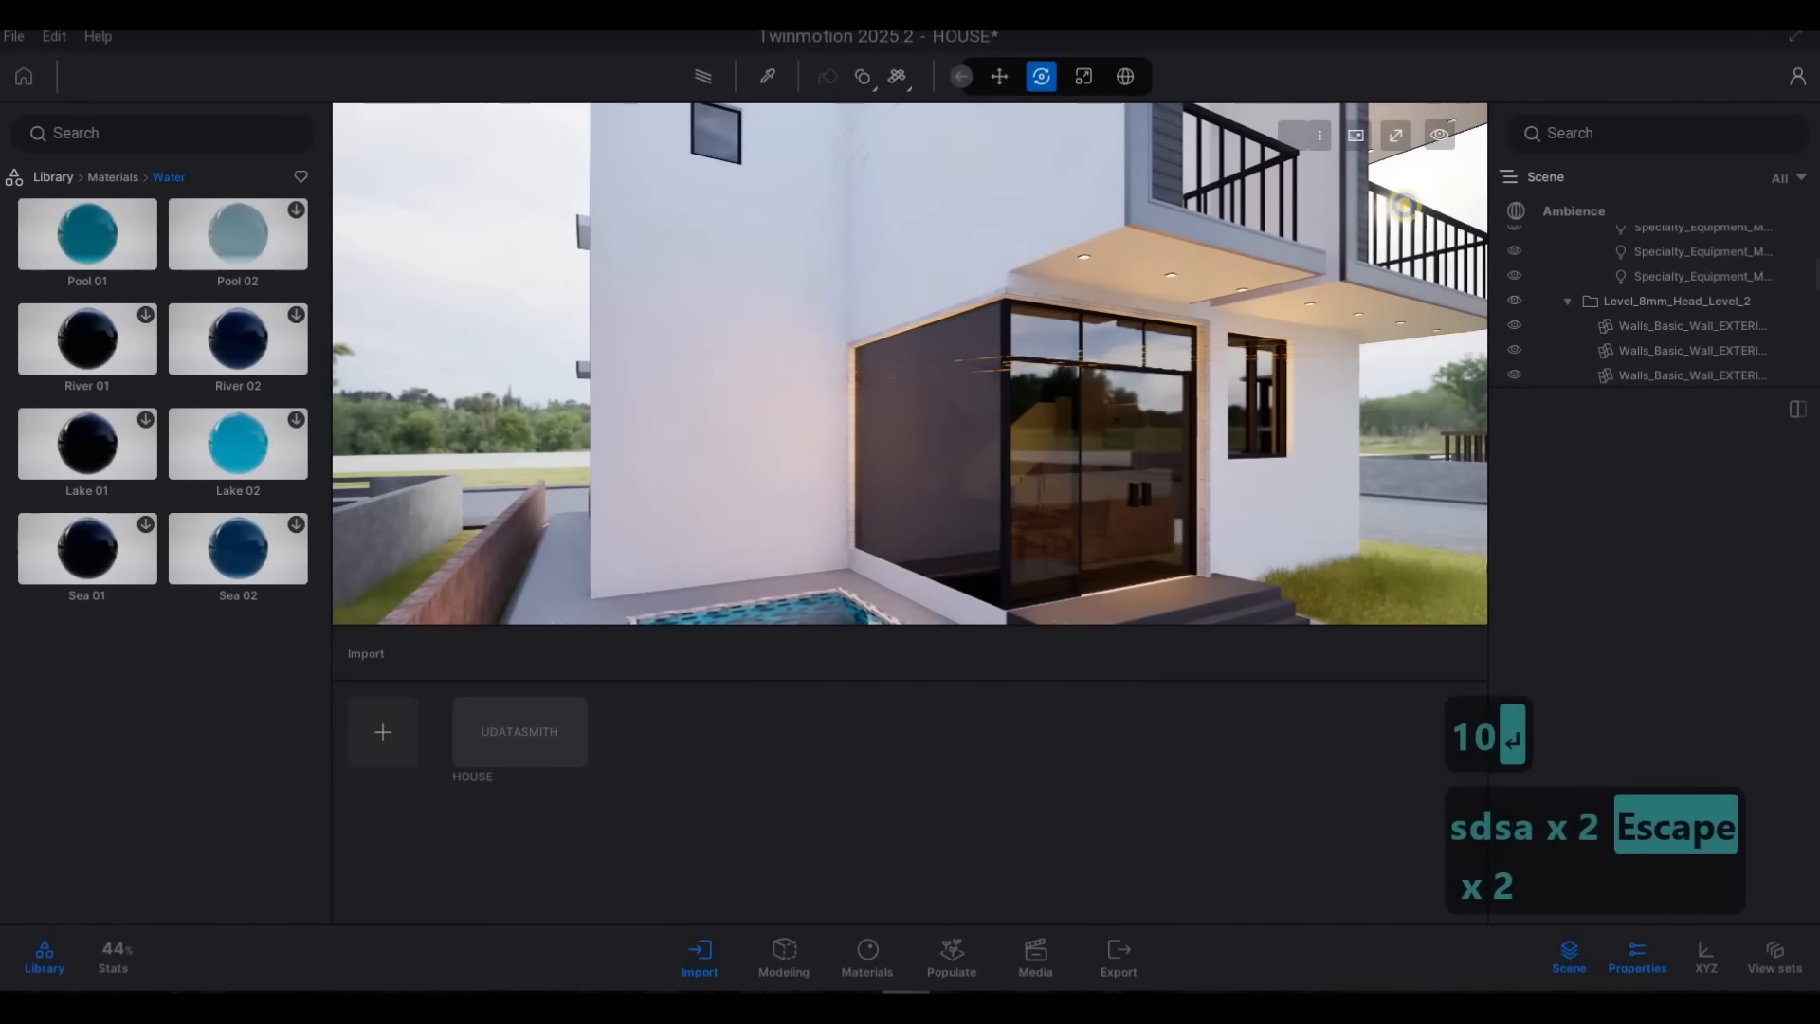
Sample the Neon 01 material of the recessed light in the balcony ceiling
{"action": "key", "text": "a"}
{"action": "key", "text": "w"}
{"action": "key", "text": "a"}
{"action": "key", "text": "w"}
{"action": "key", "text": "s"}
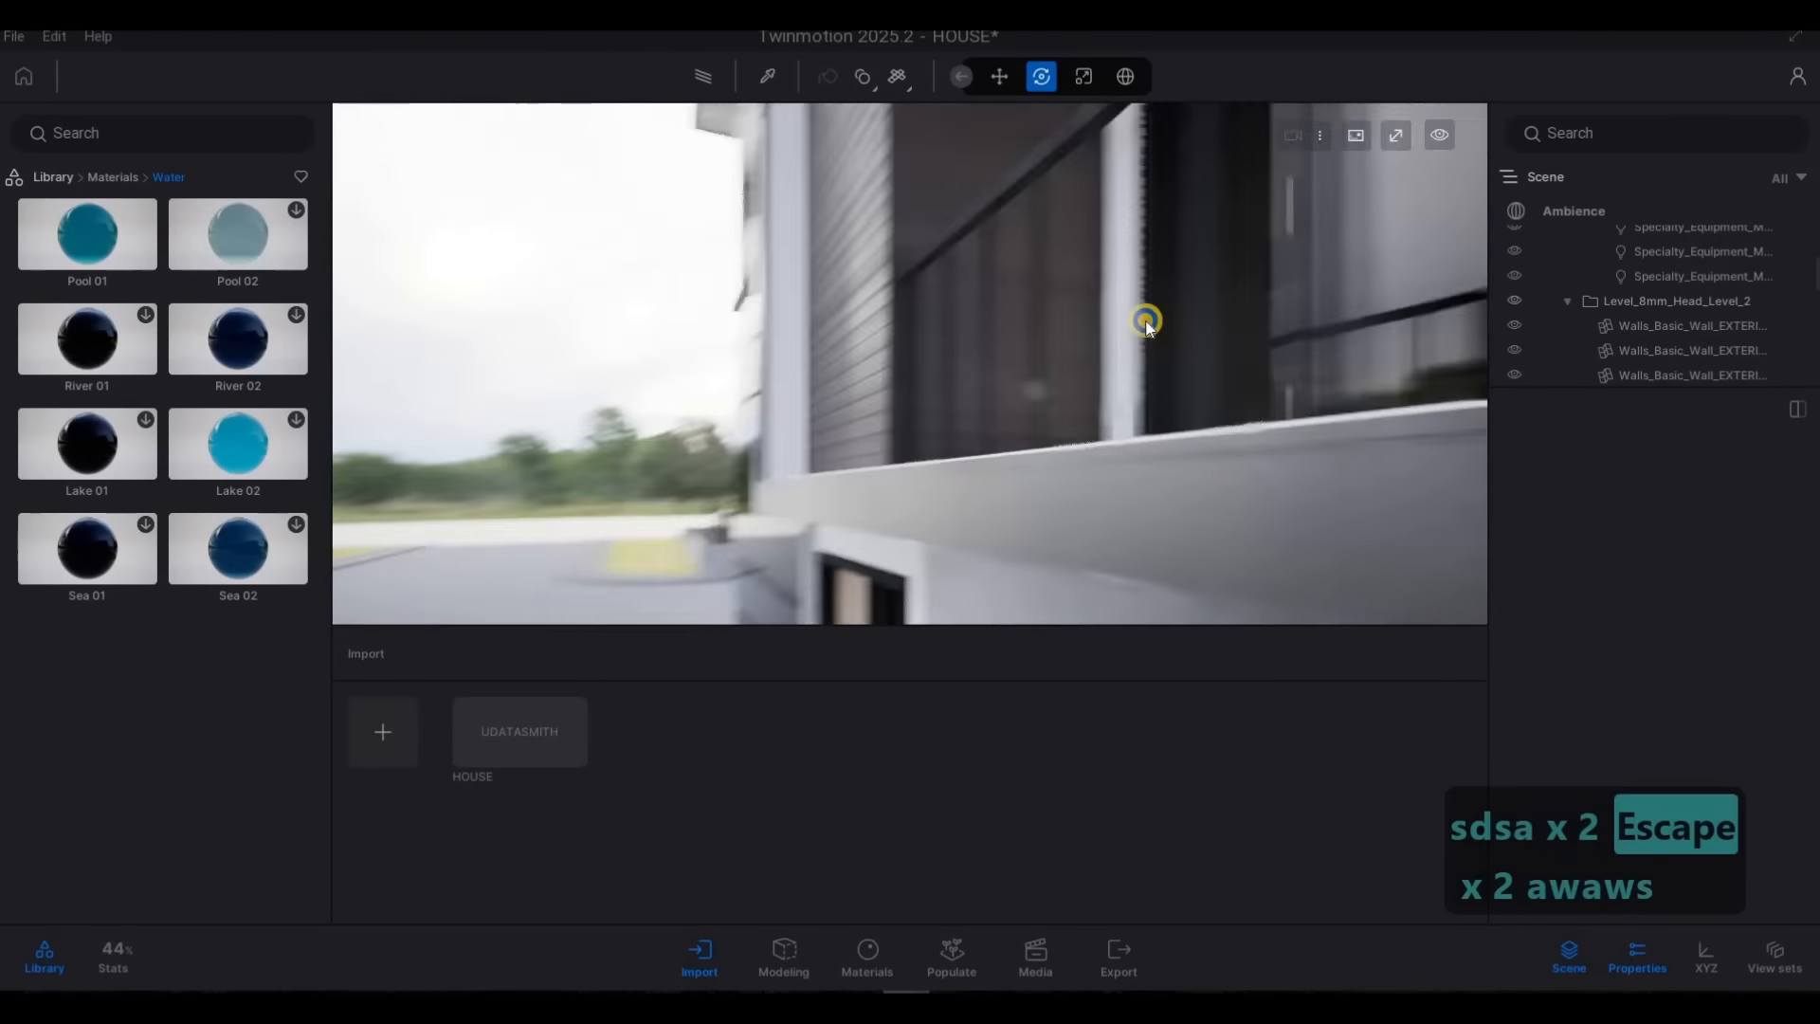
{"action": "right_click_drag", "start_coordinate": [1146, 322], "coordinate": [958, 250]}
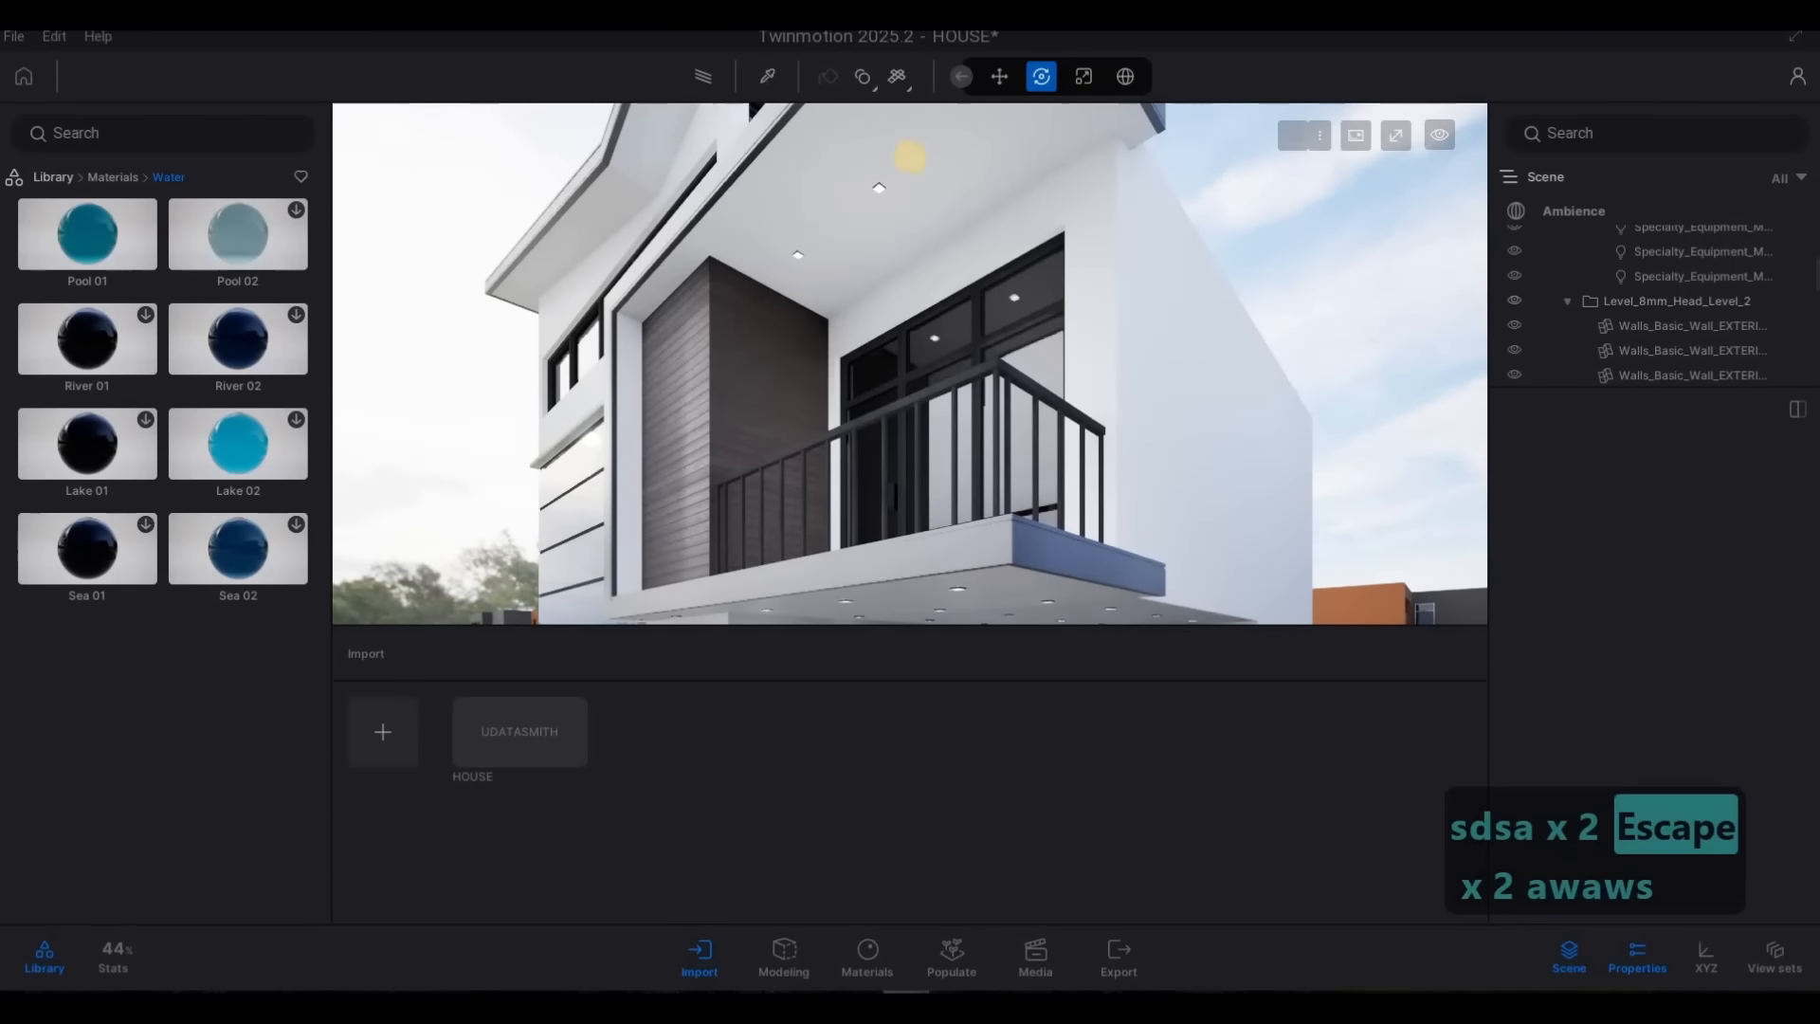
{"action": "left_click", "coordinate": [767, 77]}
{"action": "key", "text": "w"}
{"action": "right_click_drag", "start_coordinate": [755, 175], "coordinate": [700, 181]}
{"action": "left_click", "coordinate": [704, 185]}
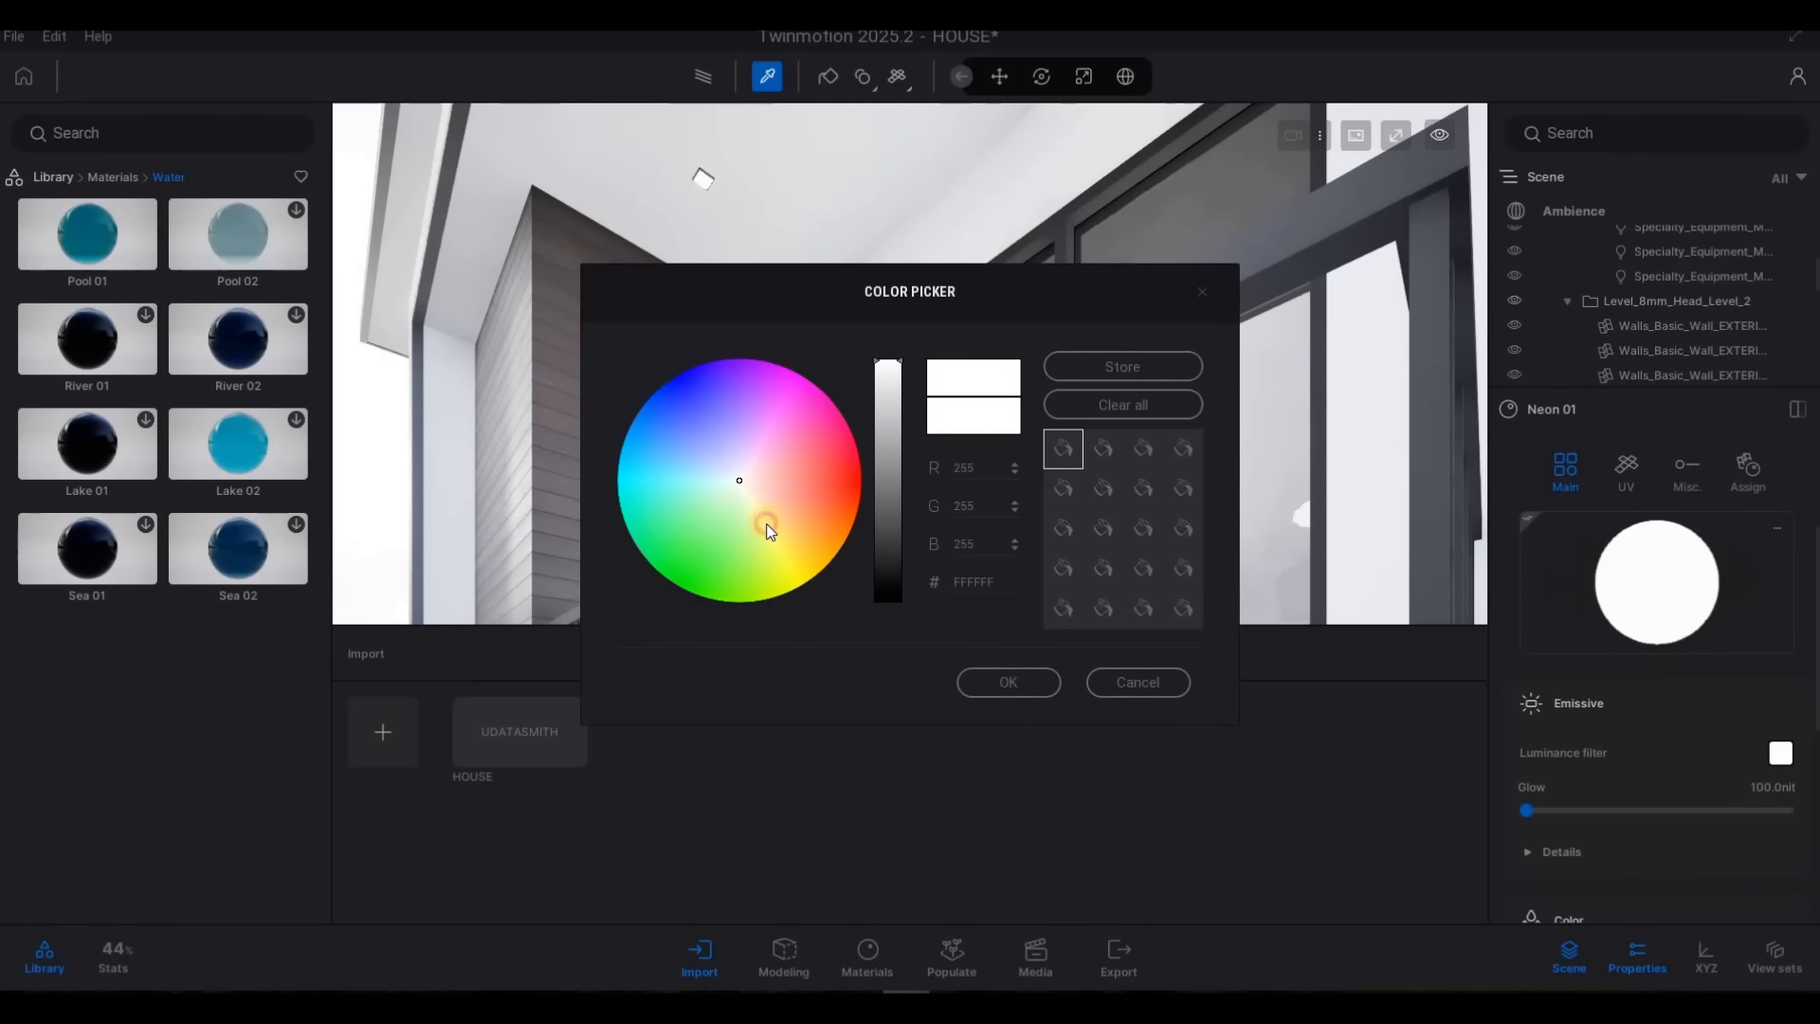
Set the luminance filter of the Neon 01 material to the warm yellow FFE0A0
{"action": "left_click", "coordinate": [761, 529]}
{"action": "mouse_move", "coordinate": [761, 530]}
{"action": "left_mouse_down"}
{"action": "mouse_move", "coordinate": [770, 503]}
{"action": "mouse_move", "coordinate": [783, 519]}
{"action": "left_mouse_up"}
{"action": "left_click", "coordinate": [1023, 684]}
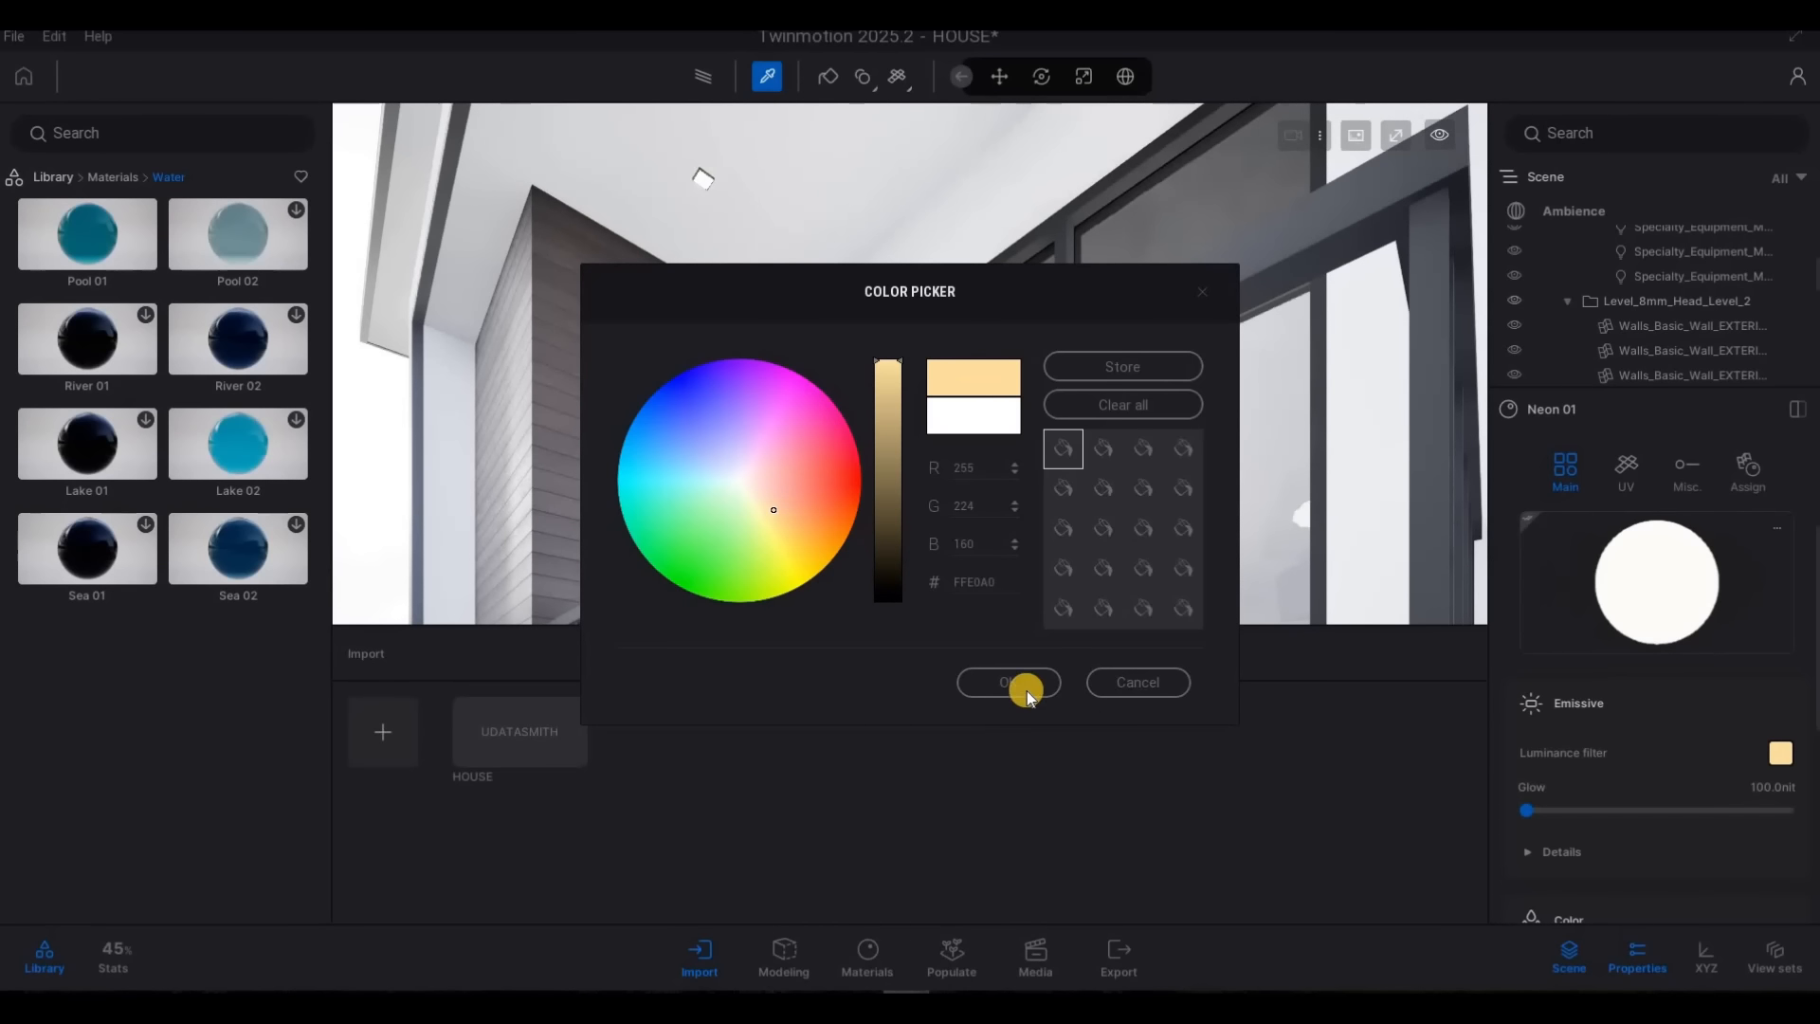
{"action": "left_click", "coordinate": [1016, 688]}
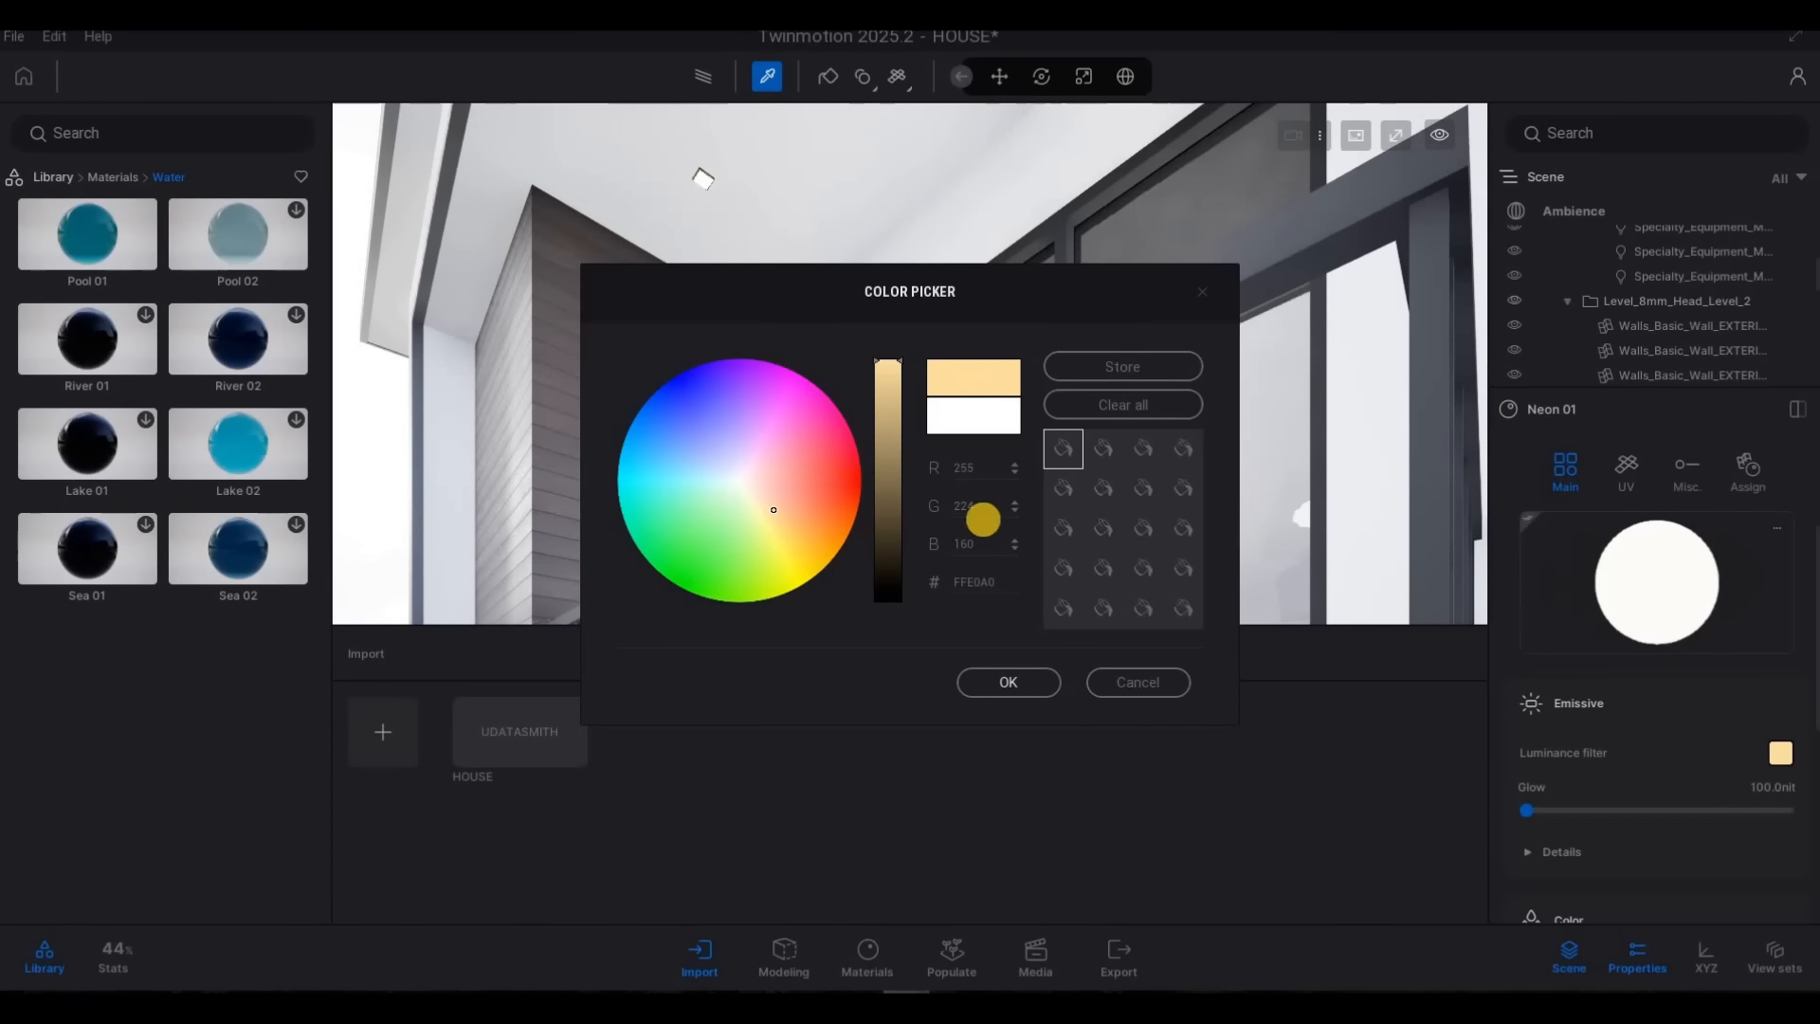
Examine the house exterior from the street, including the balcony lights, the glazed front corner and the parked car
{"action": "key", "text": "a"}
{"action": "right_click_drag", "start_coordinate": [970, 360], "coordinate": [923, 516]}
{"action": "key", "text": "s"}
{"action": "key", "text": "a"}
{"action": "key", "text": "q"}
{"action": "key", "text": "a"}
{"action": "key", "text": "w"}
{"action": "key", "text": "s"}
{"action": "key", "text": "s"}
{"action": "key", "text": "Escape"}
{"action": "key", "text": "a"}
{"action": "right_click_drag", "start_coordinate": [947, 454], "coordinate": [910, 524]}
{"action": "key", "text": "w"}
{"action": "key", "text": "w"}
{"action": "key", "text": "a"}
{"action": "key", "text": "s"}
{"action": "key", "text": "a"}
{"action": "key", "text": "q"}
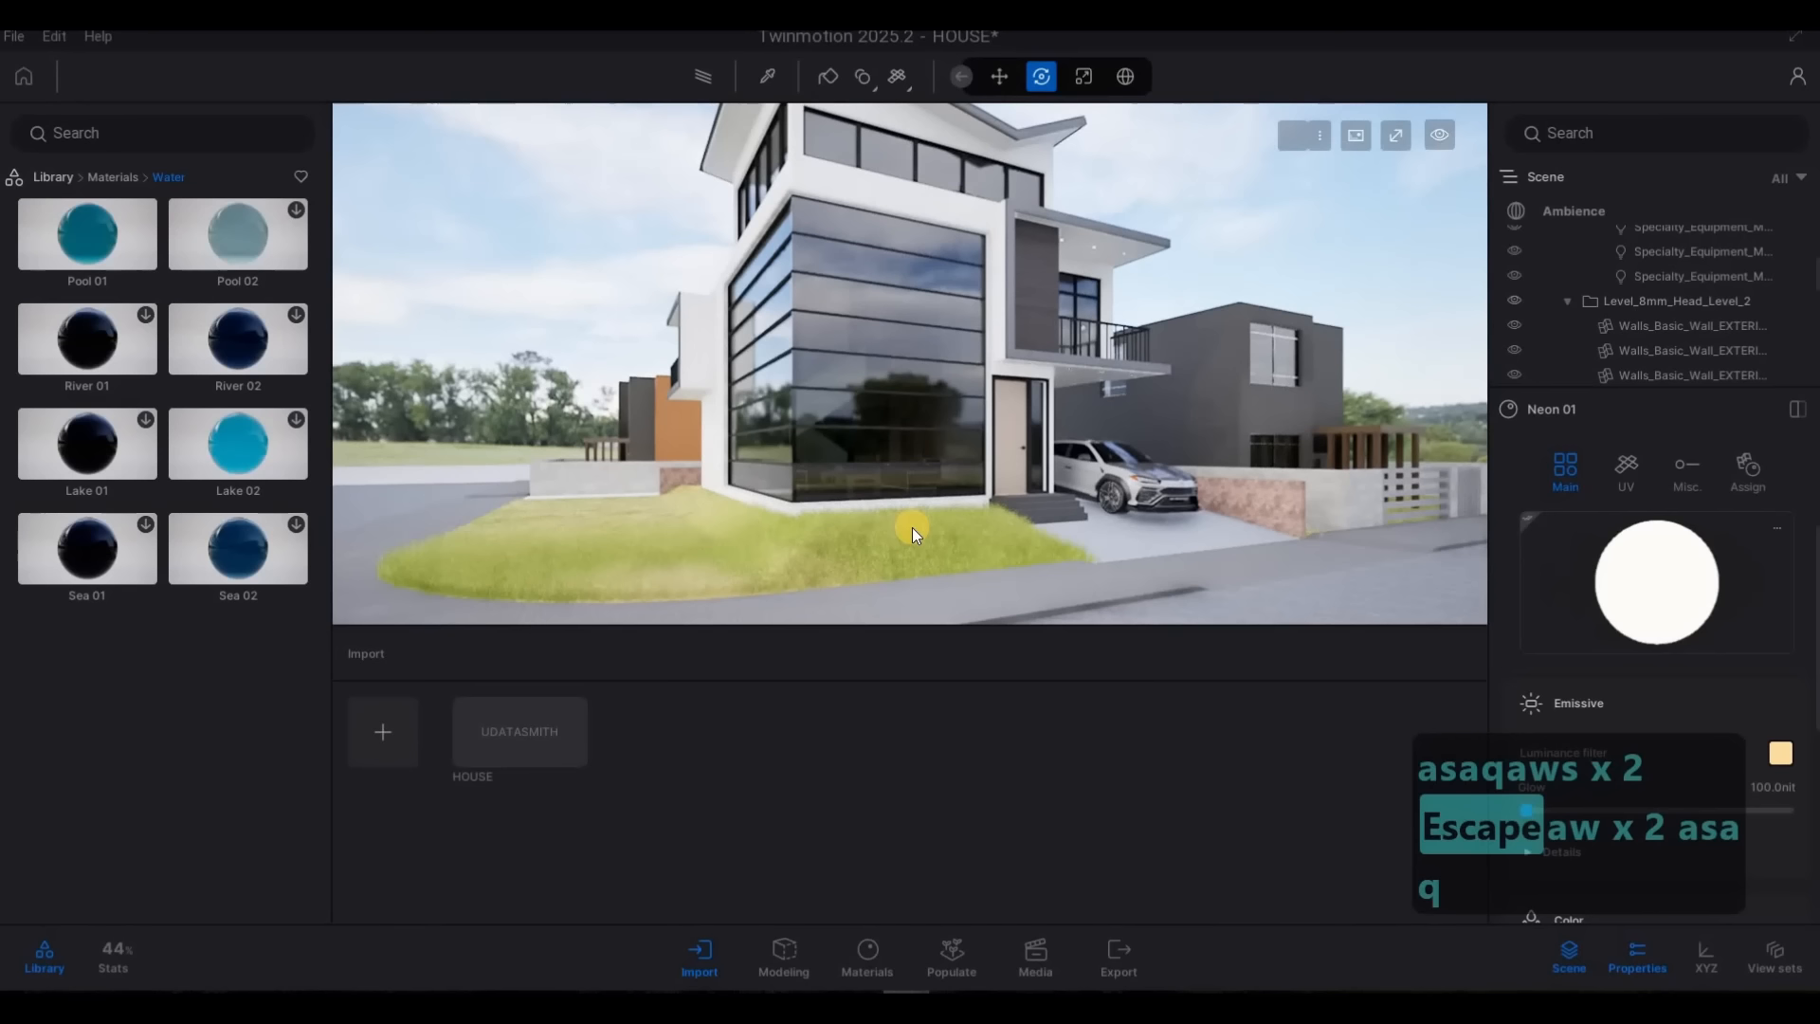